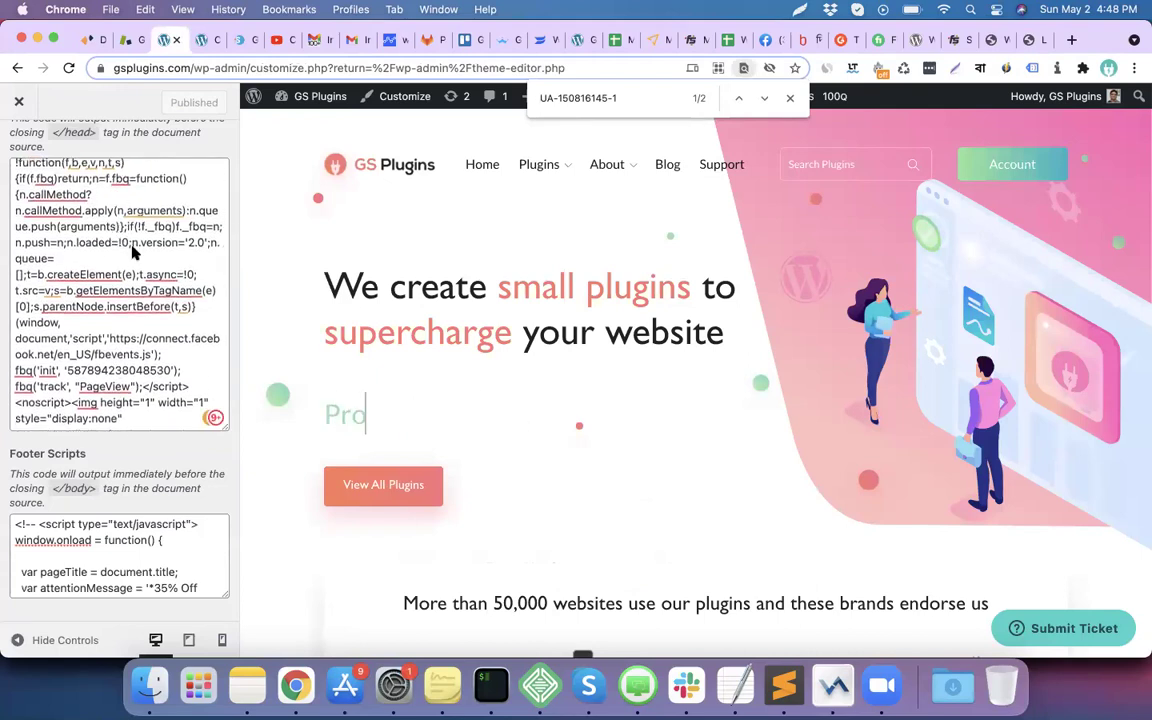
- Examine the tracking codes in the header scripts and the Google Analytics settings of CM Ecommerce Tracking for EDD
scroll(127, 230, "up", 8)
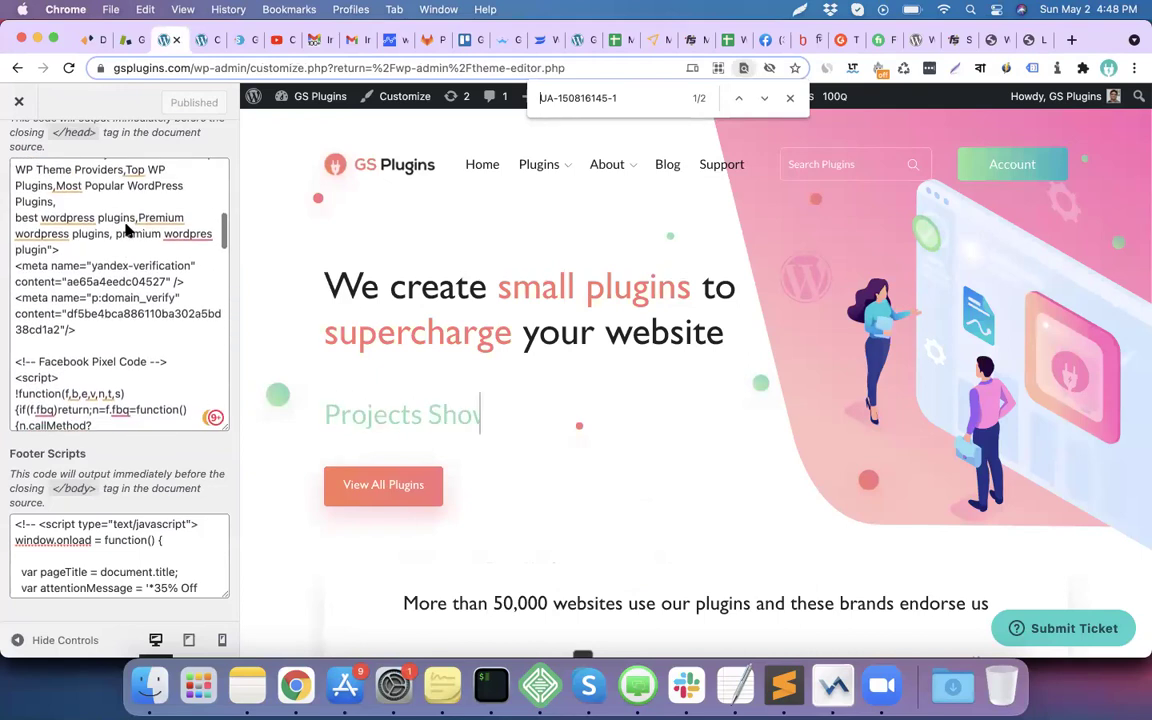
scroll(130, 203, "down", 8)
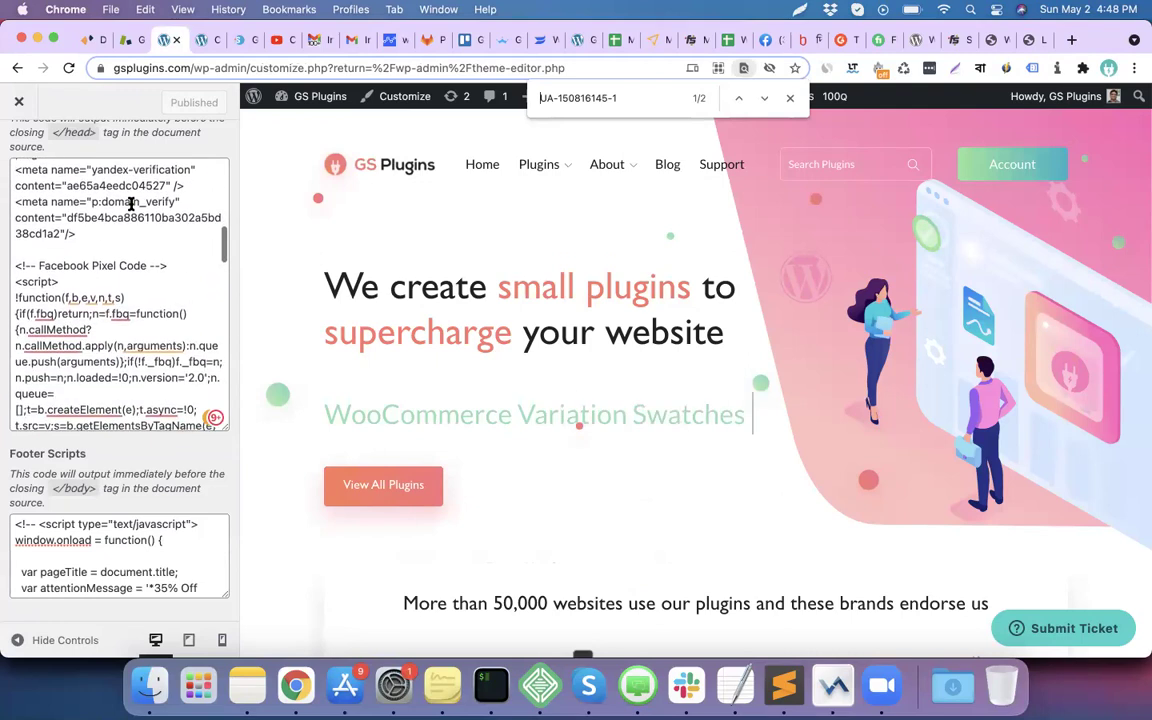
scroll(130, 203, "down", 5)
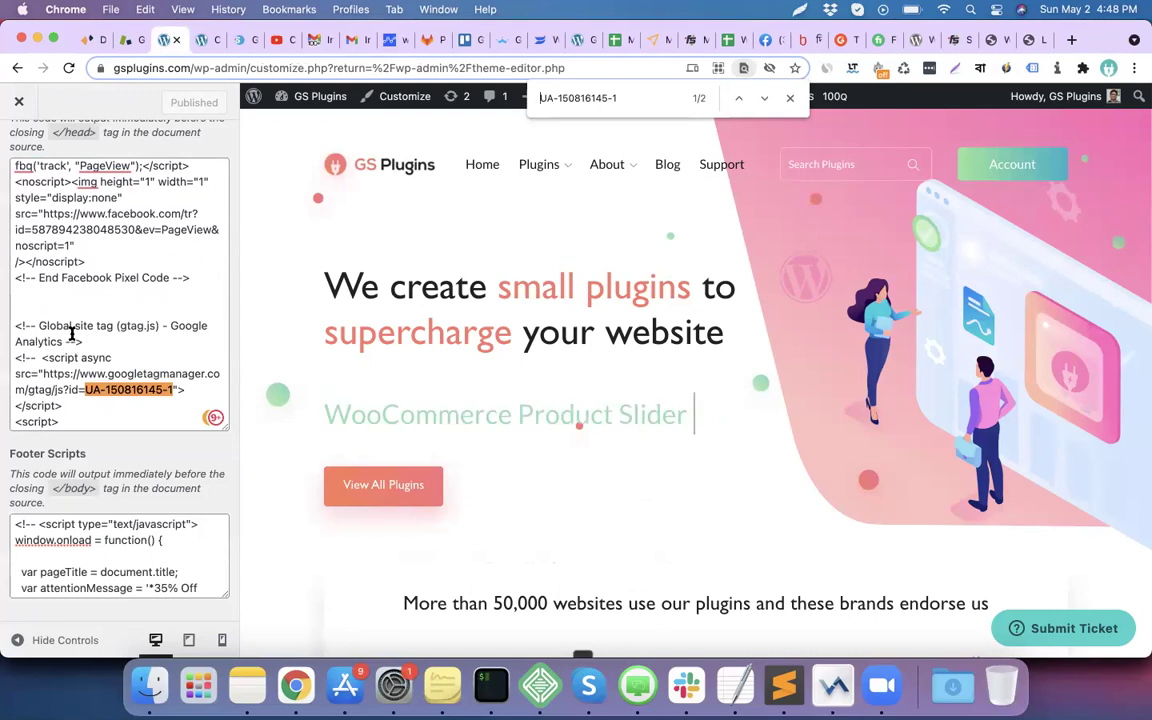
scroll(119, 341, "down", 1)
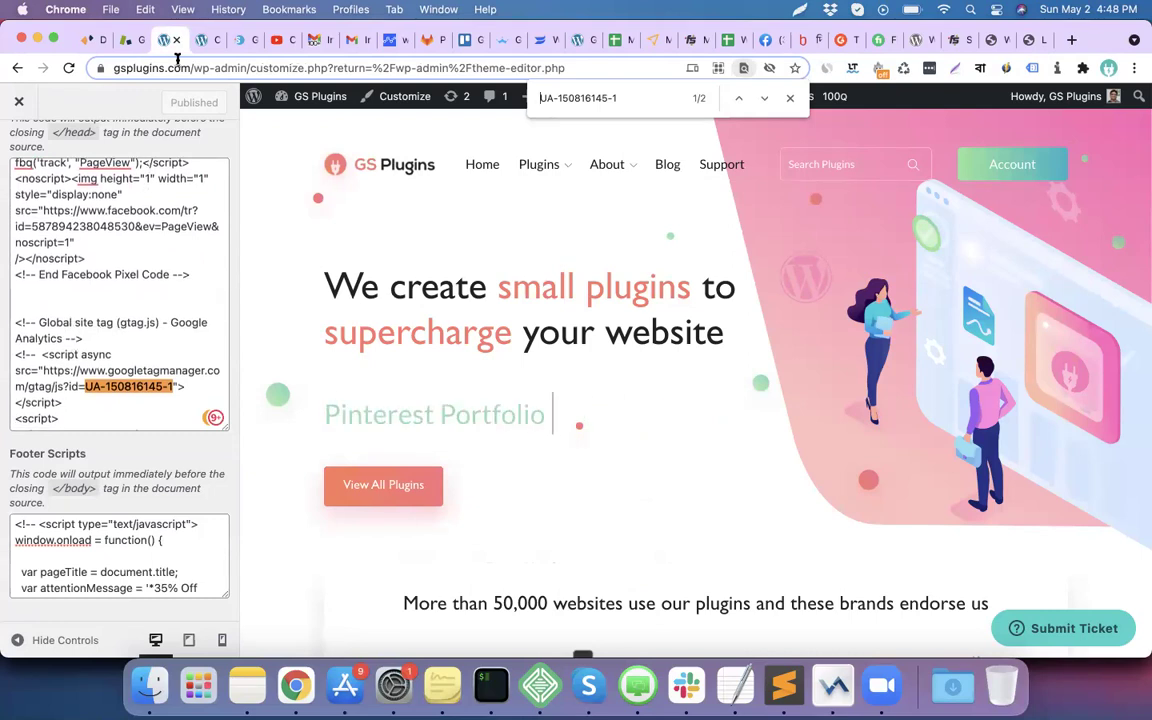
left_click(205, 40)
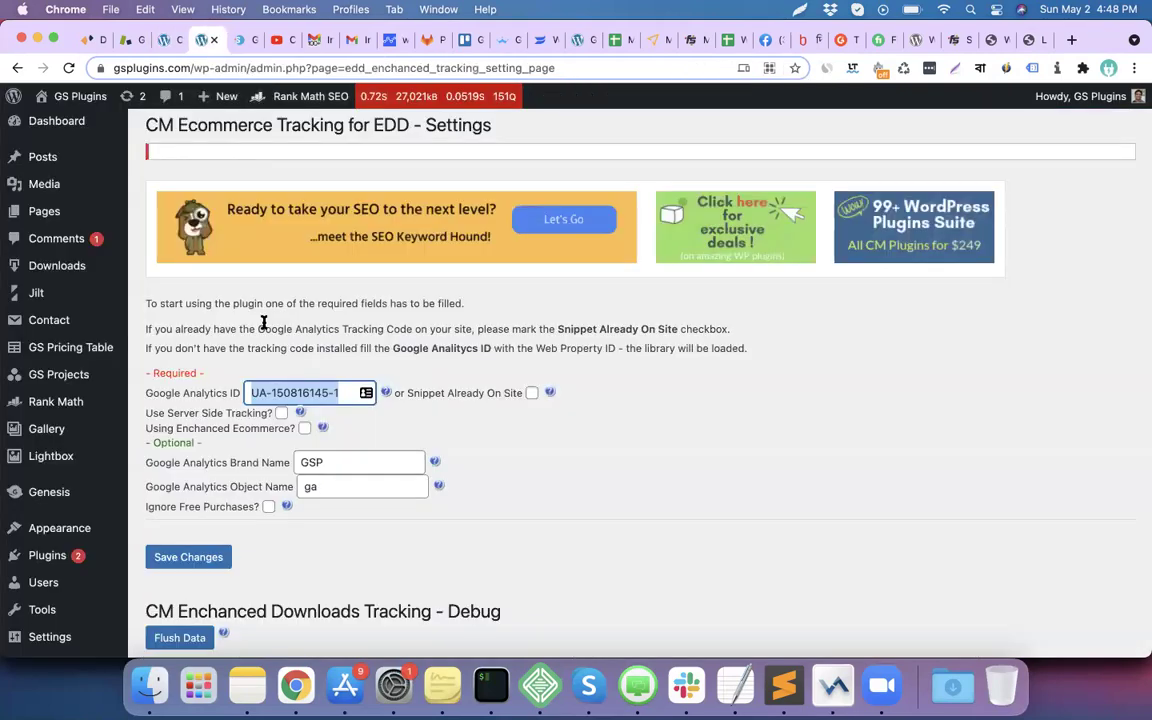
scroll(264, 321, "down", 5)
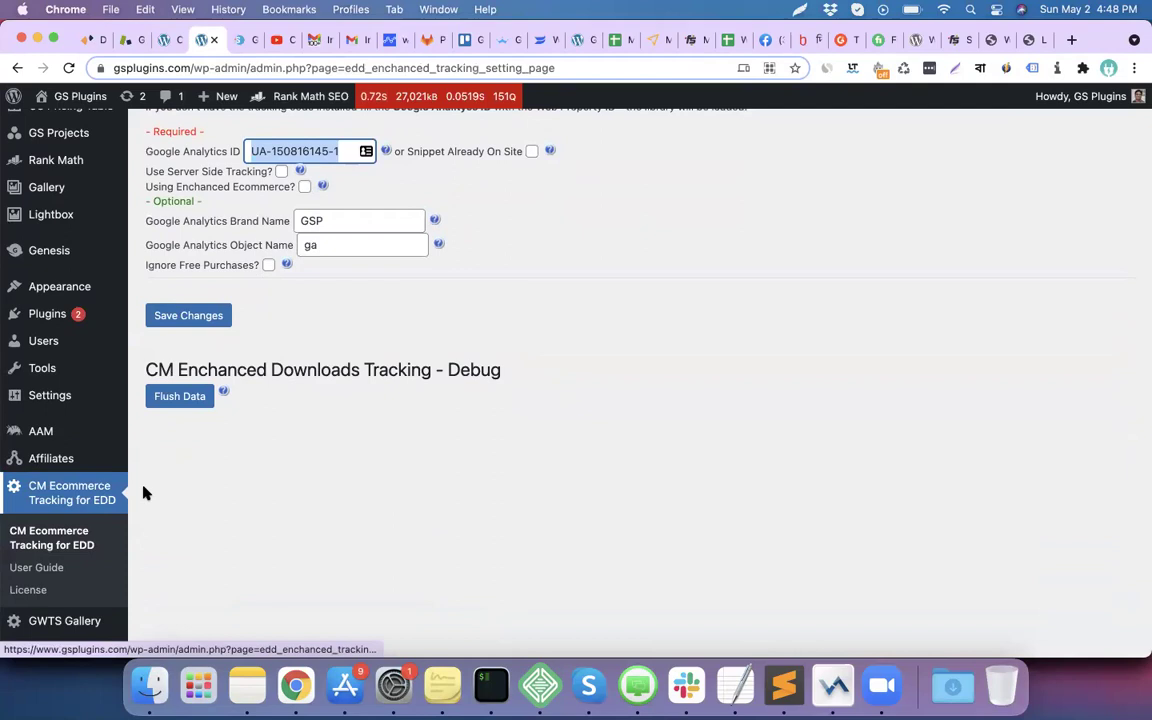
scroll(211, 481, "up", 3)
scroll(211, 481, "up", 2)
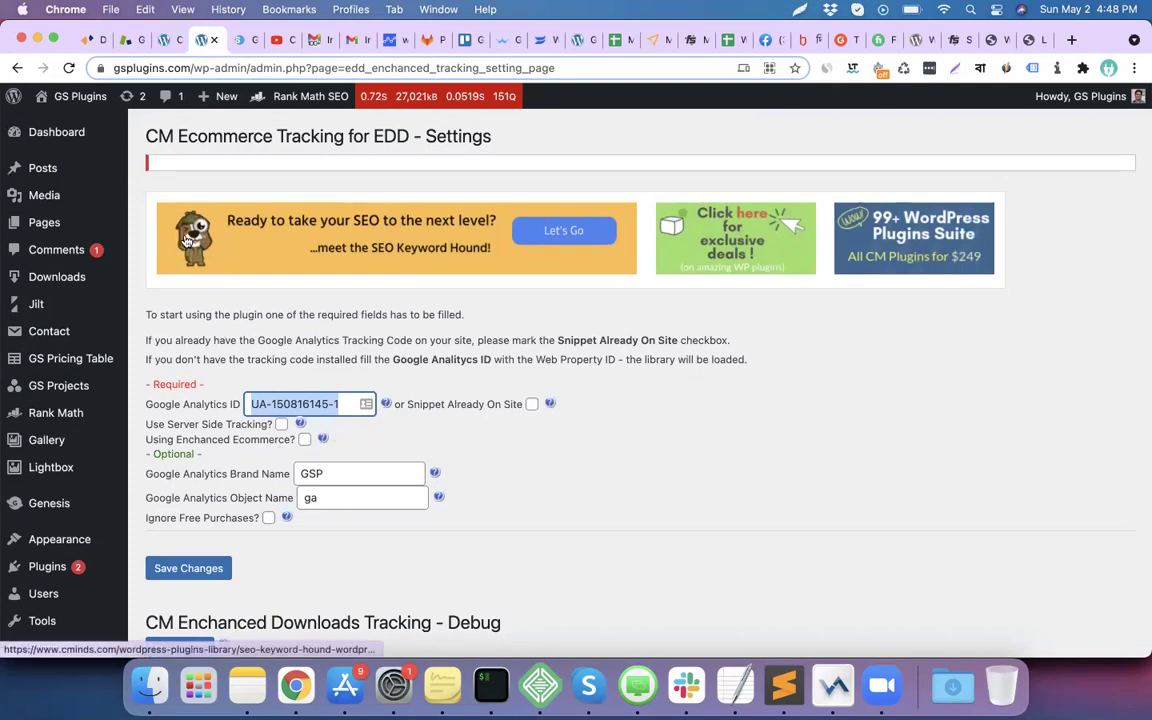
left_click(168, 40)
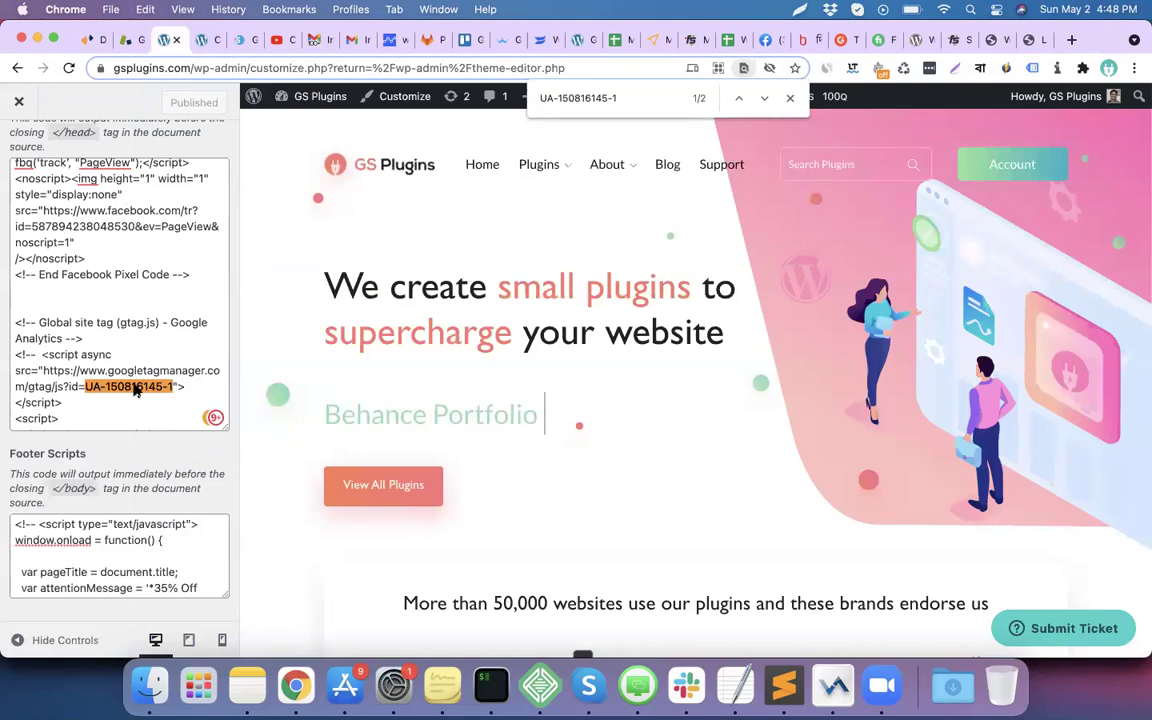
scroll(116, 255, "up", 1)
scroll(116, 255, "up", 10)
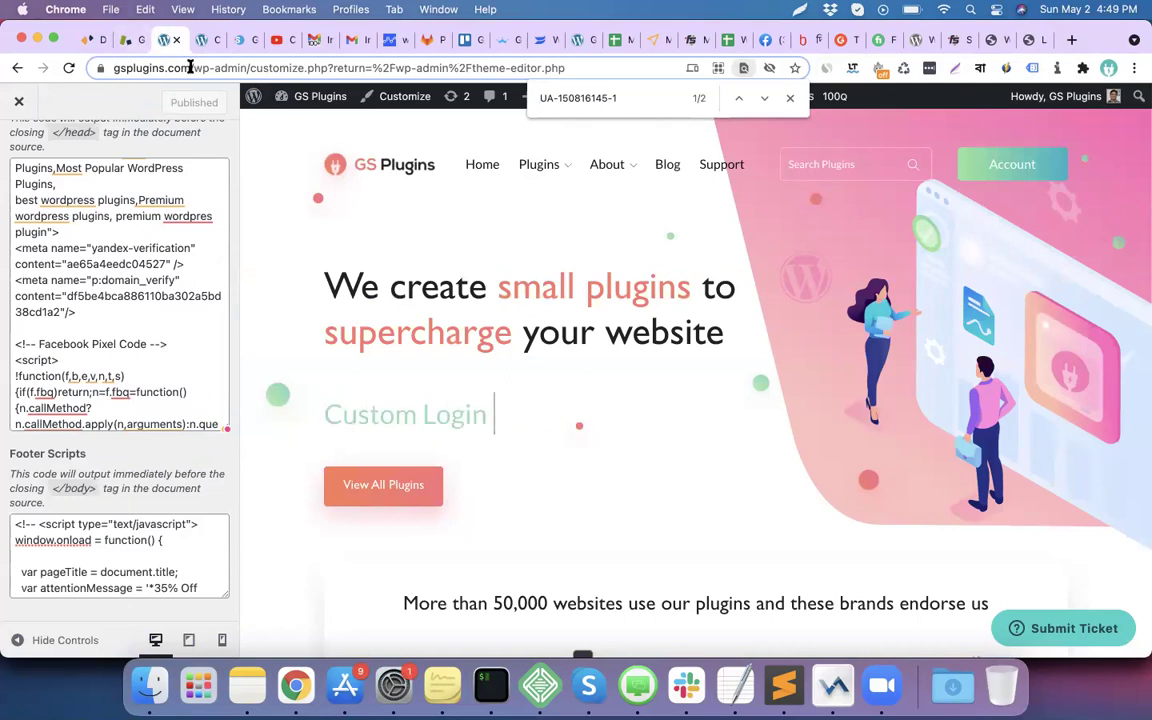
- Search the WordPress plugin directory for "google tag manager" from the site's admin area
left_click(204, 40)
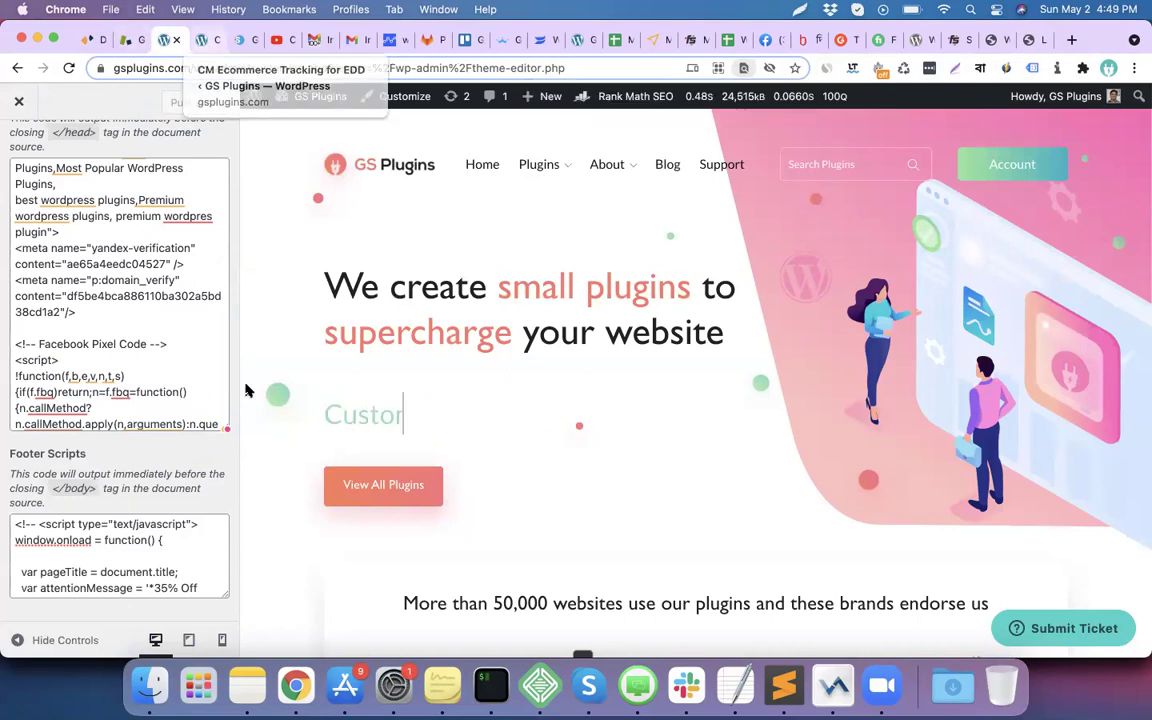
mouse_move(75, 566)
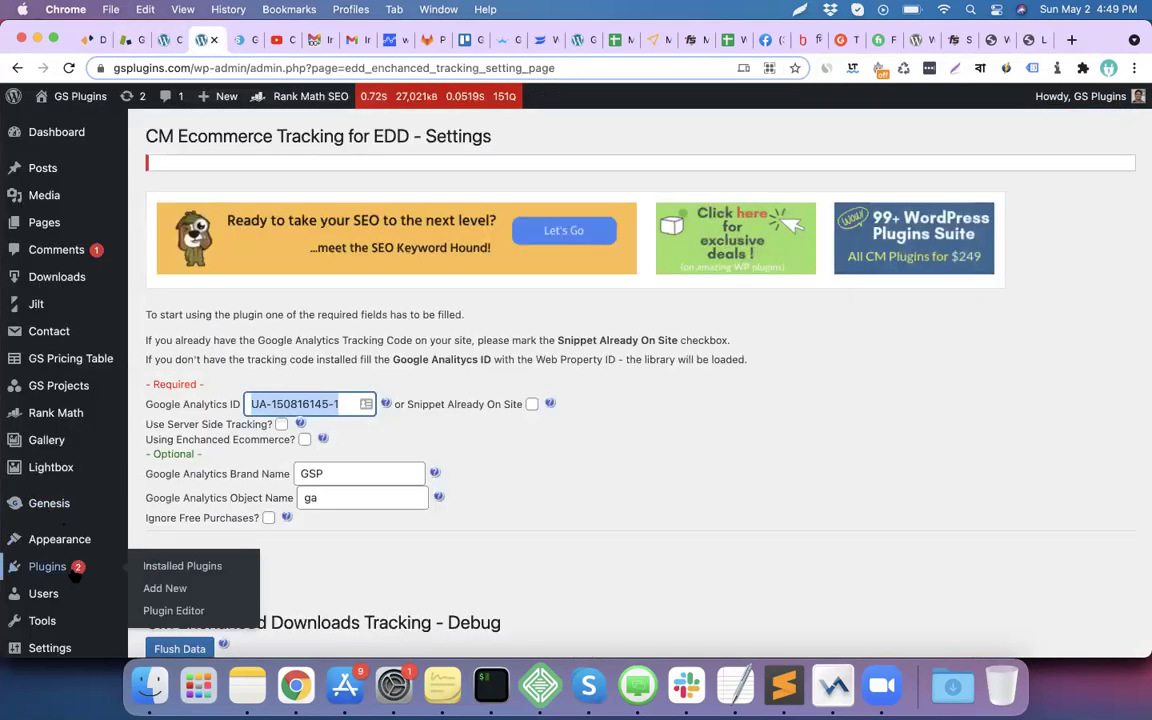
left_click(198, 591)
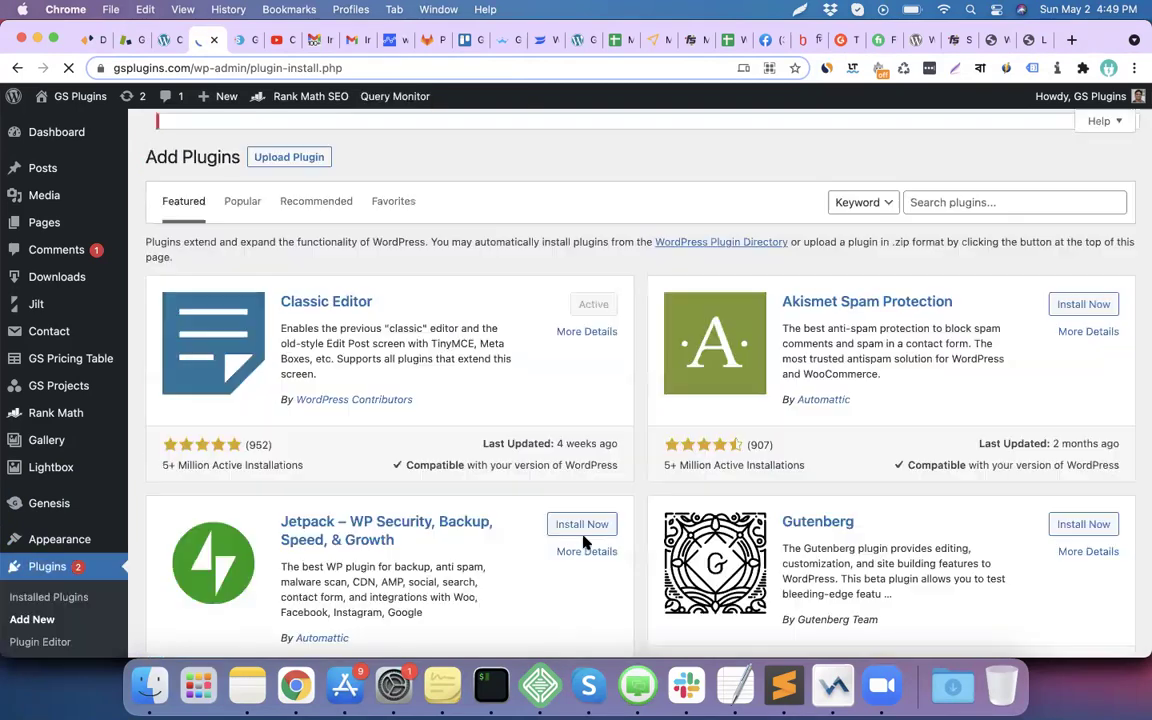
left_click(961, 205)
type("google")
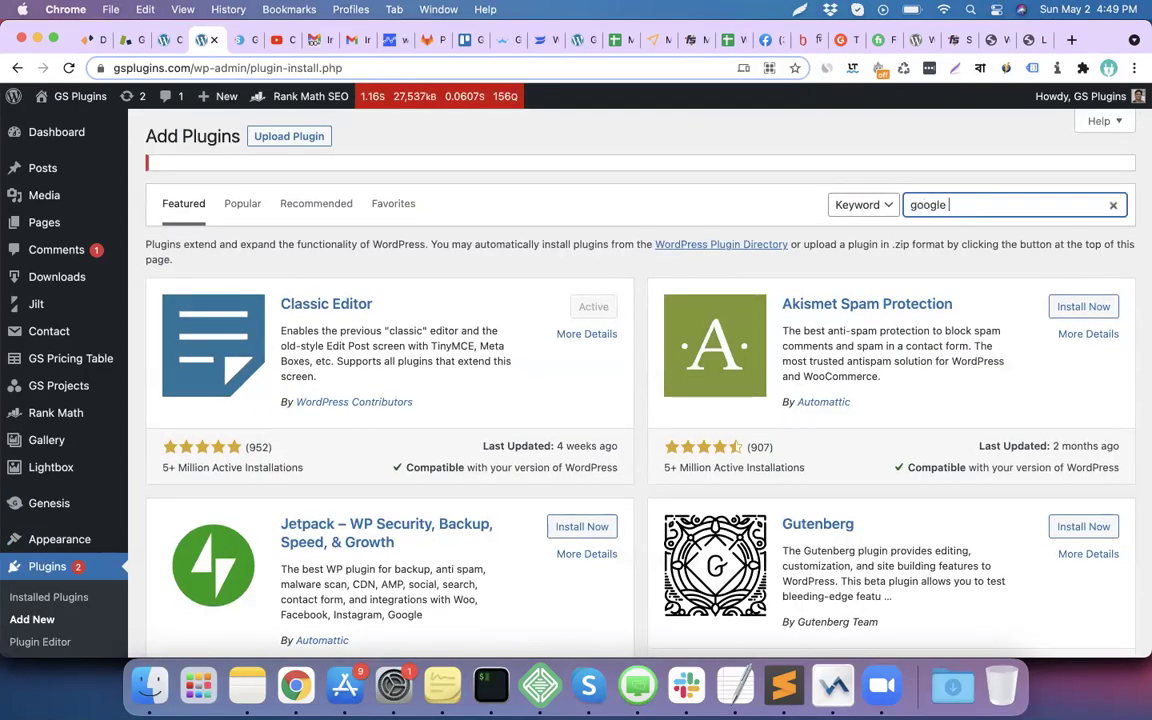
type(" tag manasger")
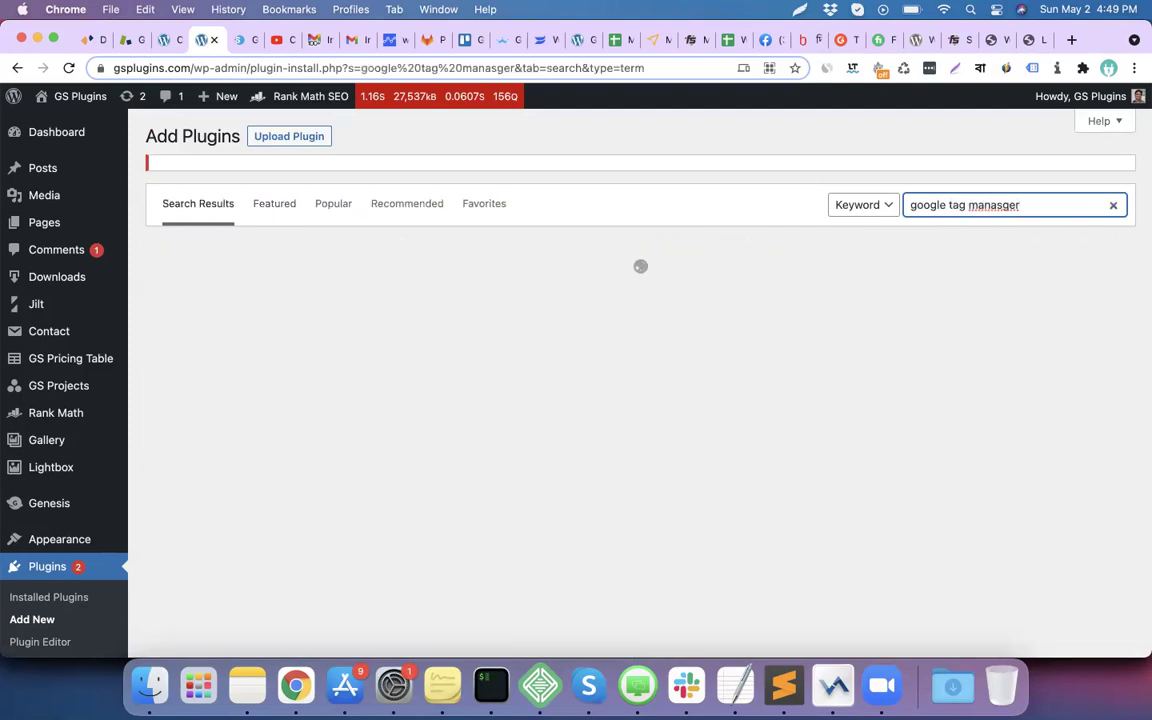
key("BackSpace")
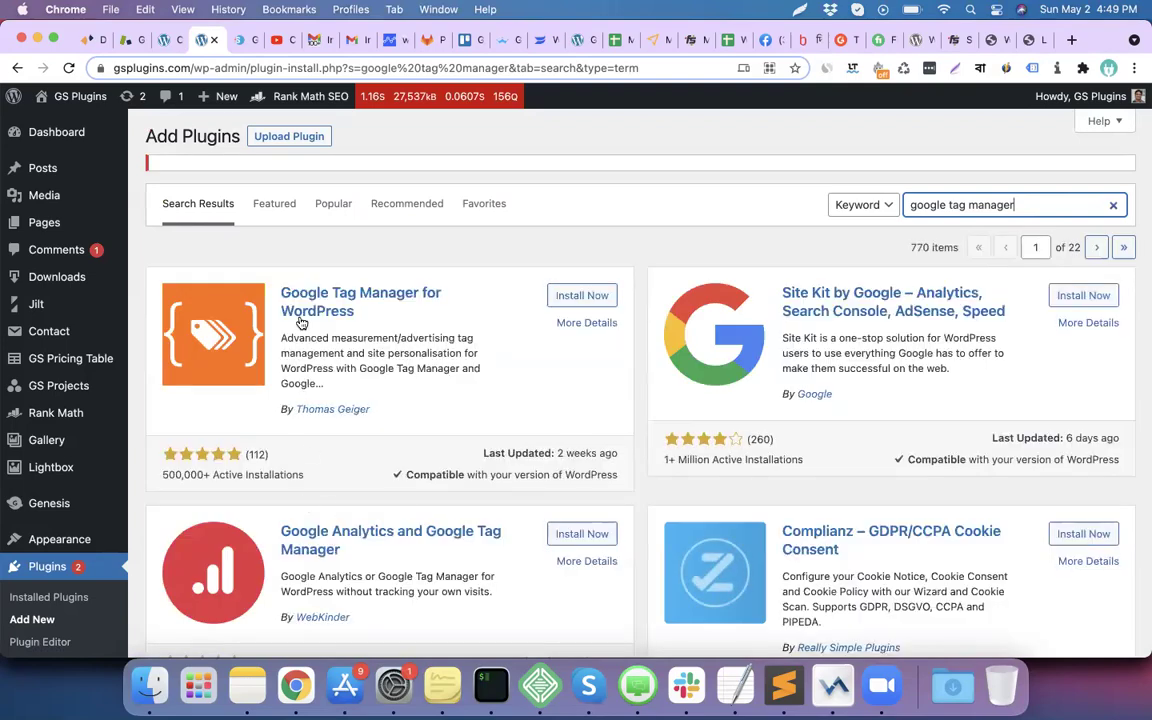
- Install and activate the Google Tag Manager for WordPress plugin and open its GTM ID setting
left_click(588, 293)
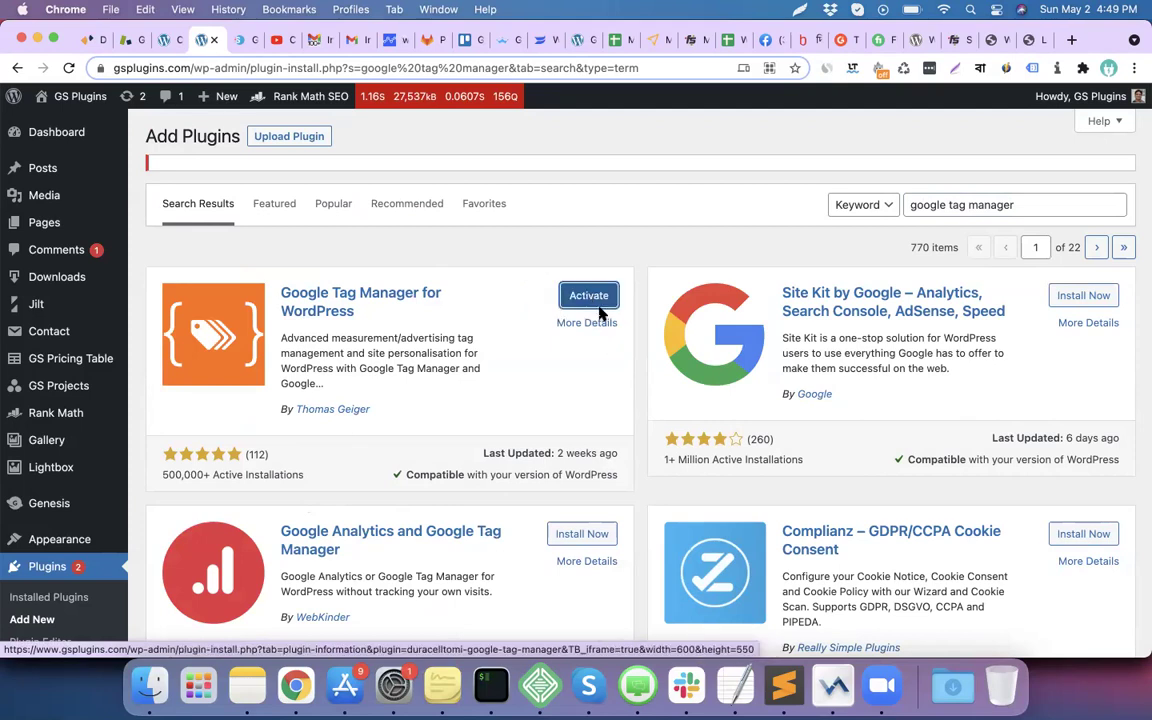
left_click(594, 297)
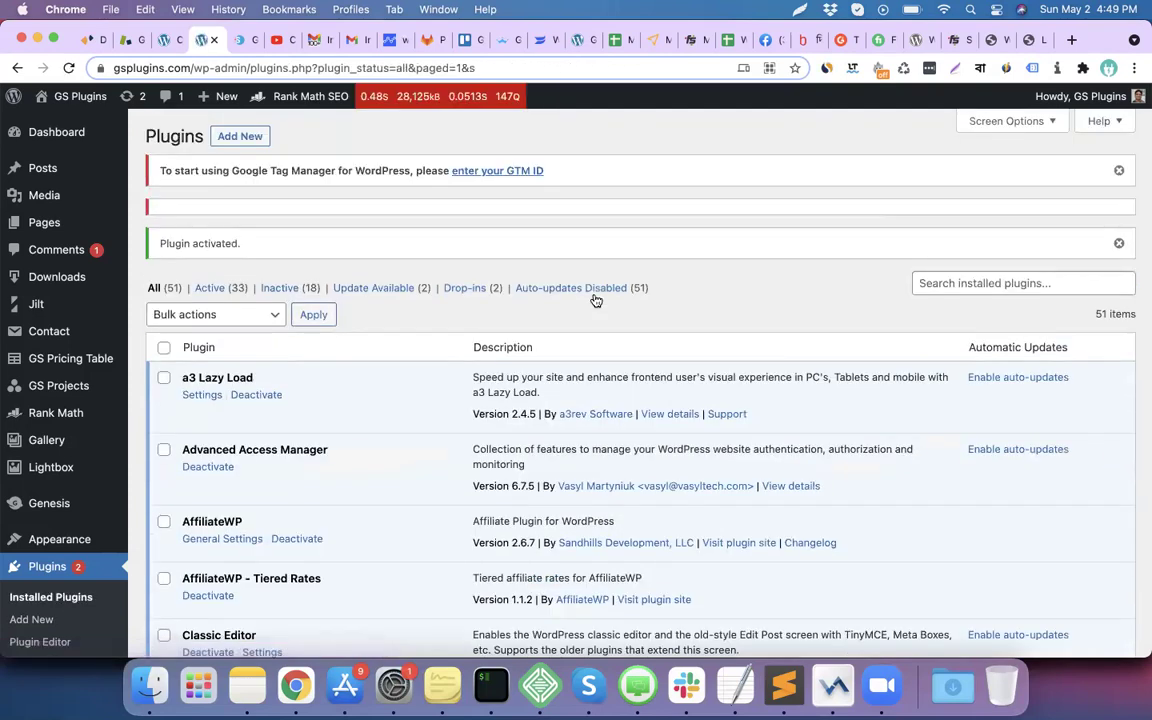
left_click(487, 174)
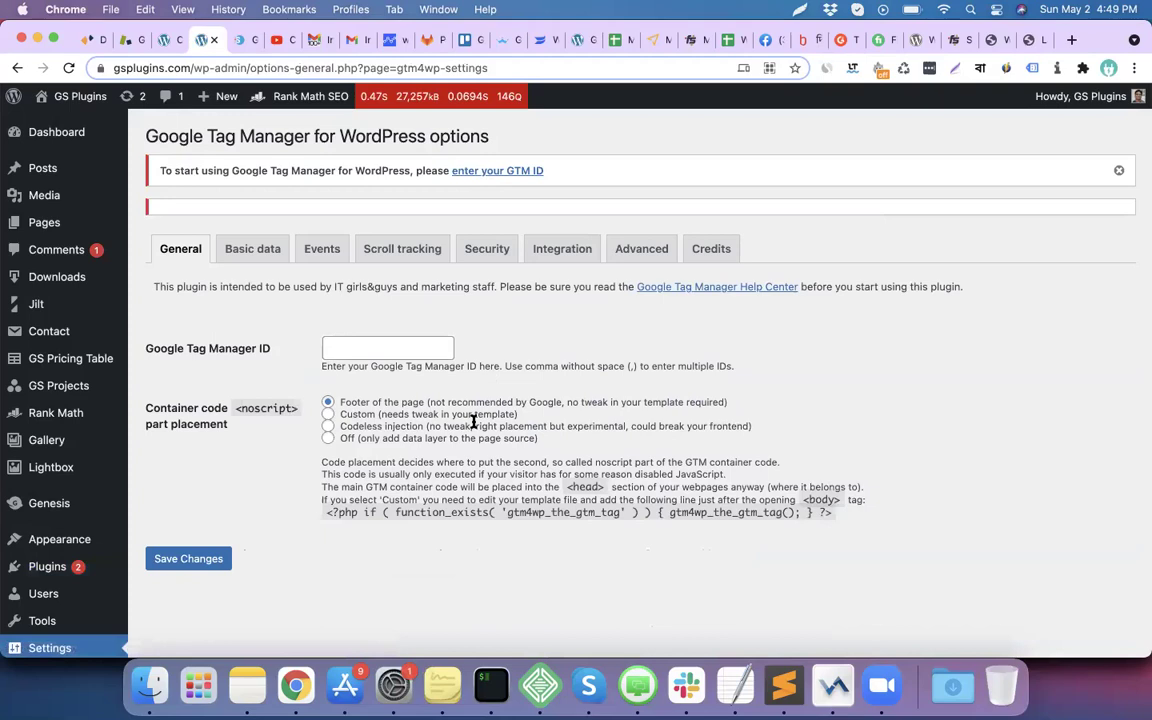
left_click(379, 350)
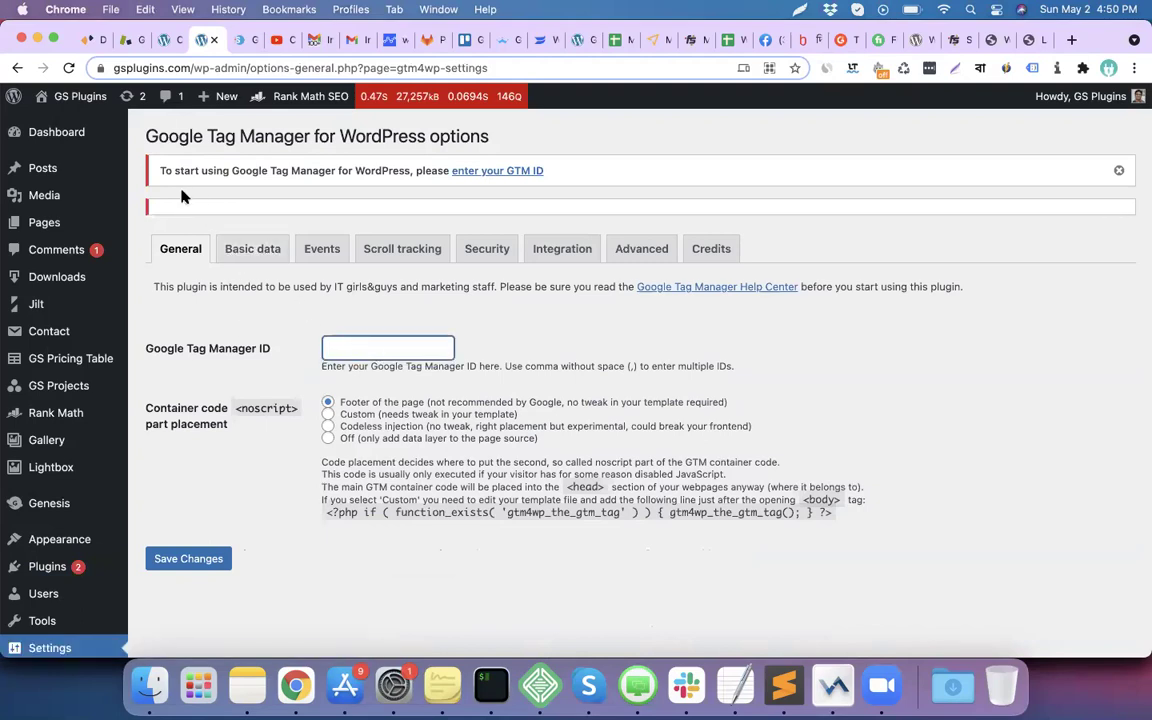
- Copy the container ID GTM-5SQRTJV from the Google Tag Manager script in the customizer's header scripts
left_click(166, 40)
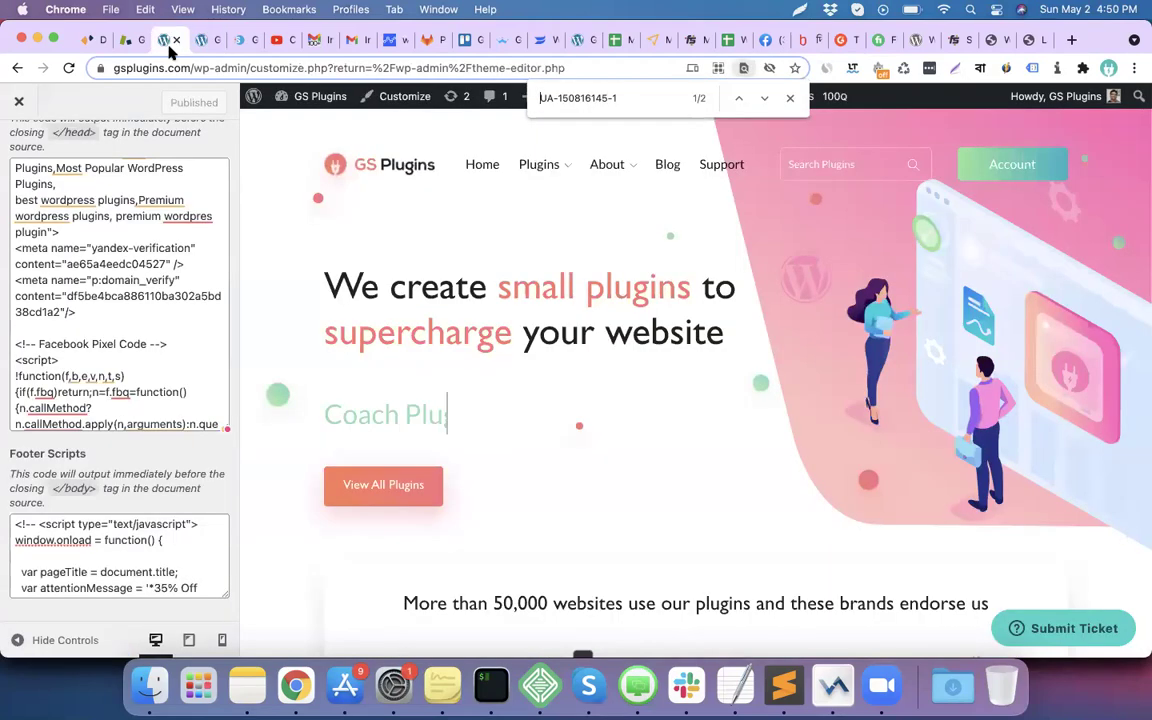
scroll(88, 210, "up", 10)
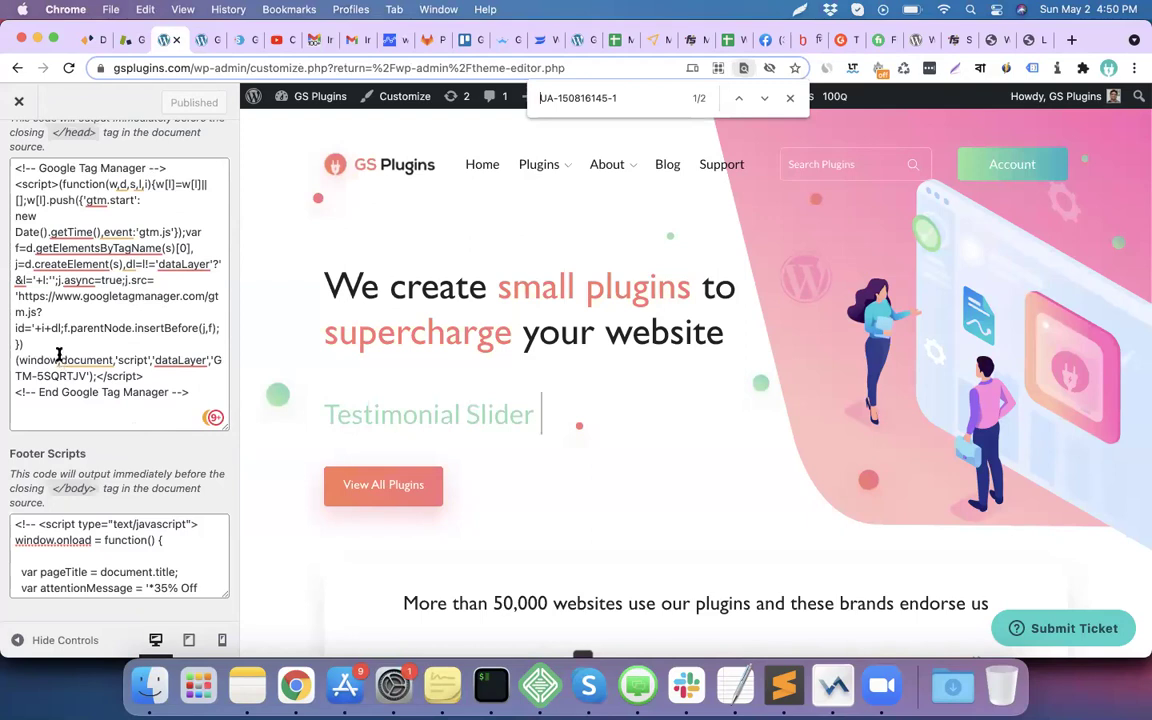
left_click(214, 356)
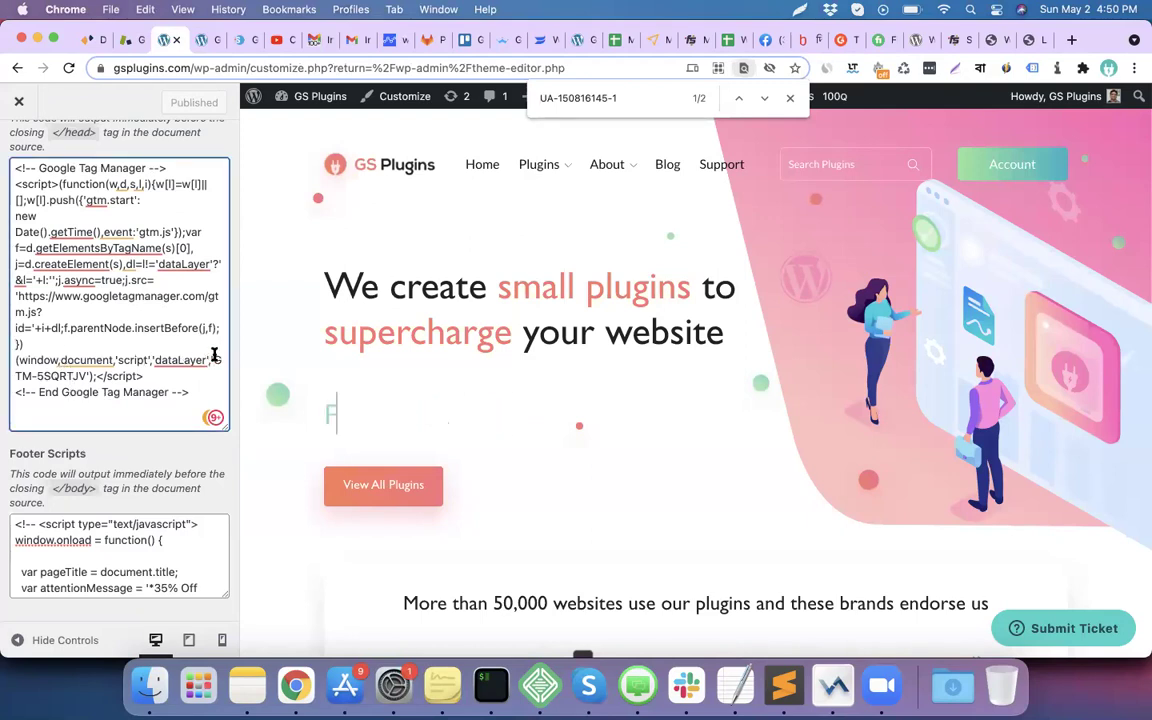
mouse_move(214, 360)
left_mouse_down()
mouse_move(22, 376)
mouse_move(88, 376)
left_mouse_up()
key("super+c")
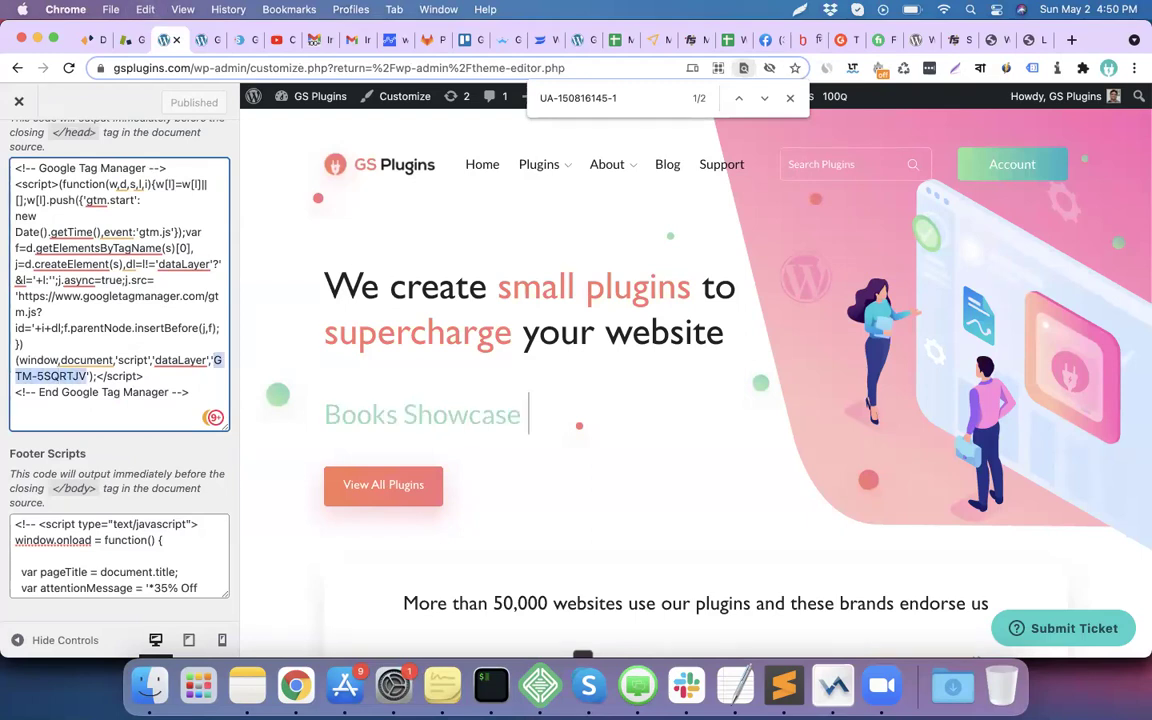
- Set the plugin's Google Tag Manager ID to GTM-5SQRTJV and save the changes
left_click(203, 41)
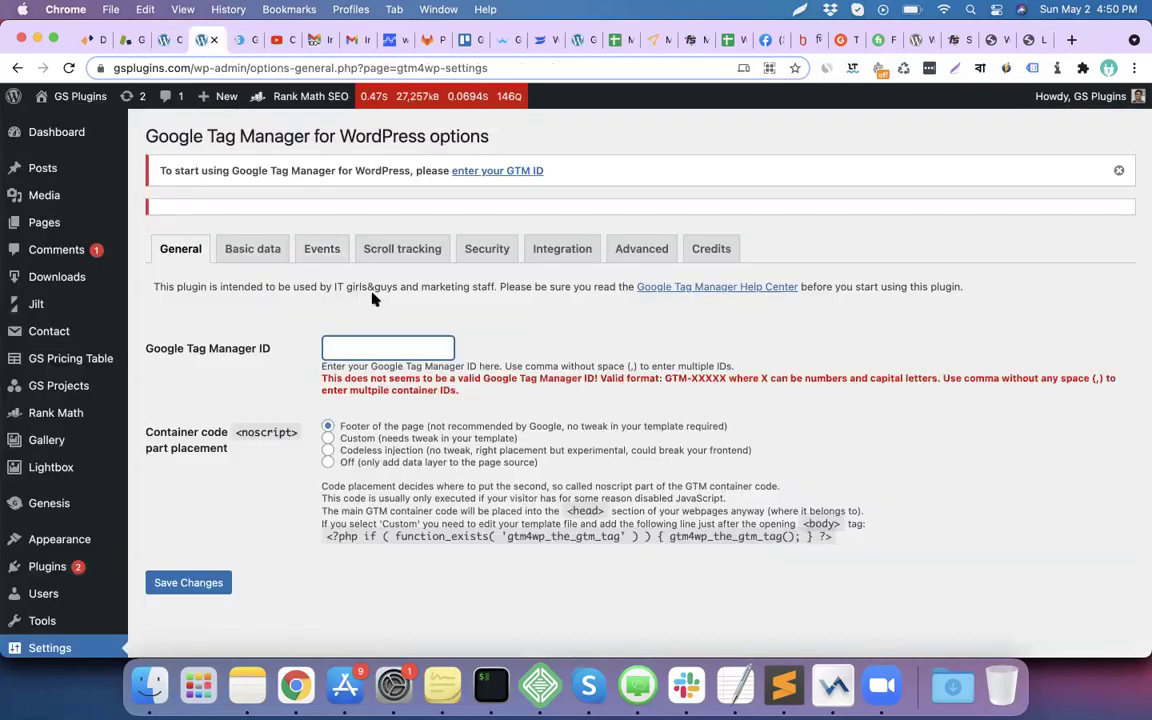
key("super+v")
left_click(217, 583)
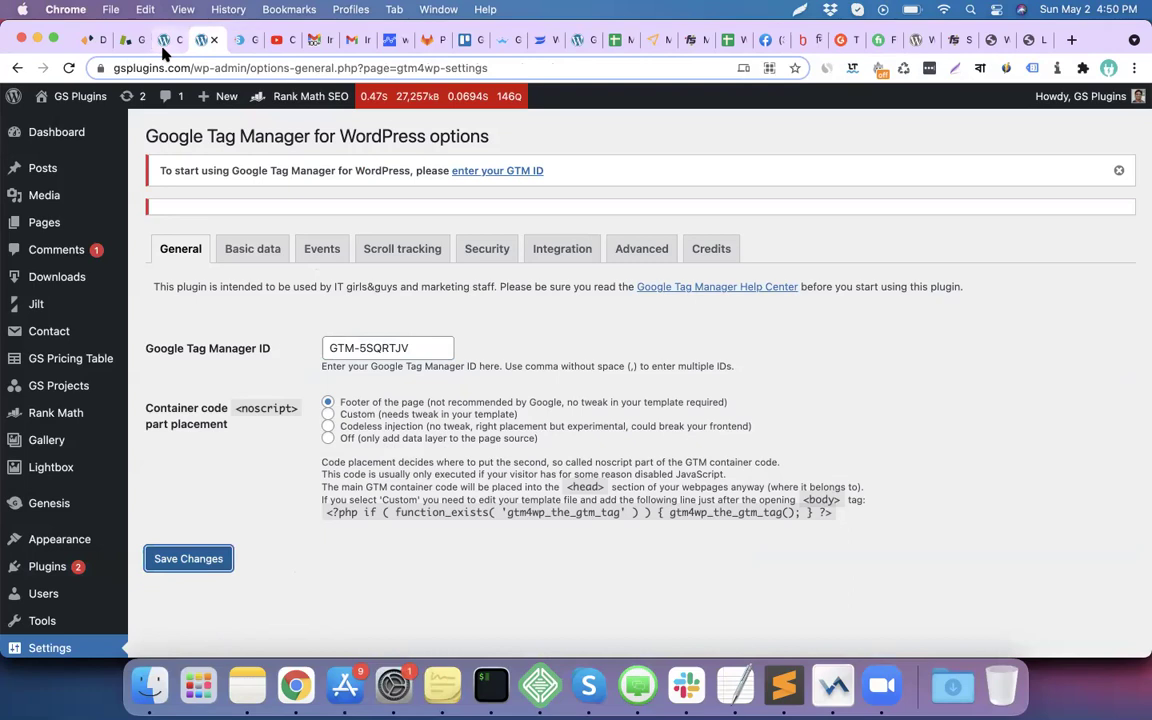
- Search the web for "google analytics" in a new browser tab and open the Google Analytics site
left_click(1070, 41)
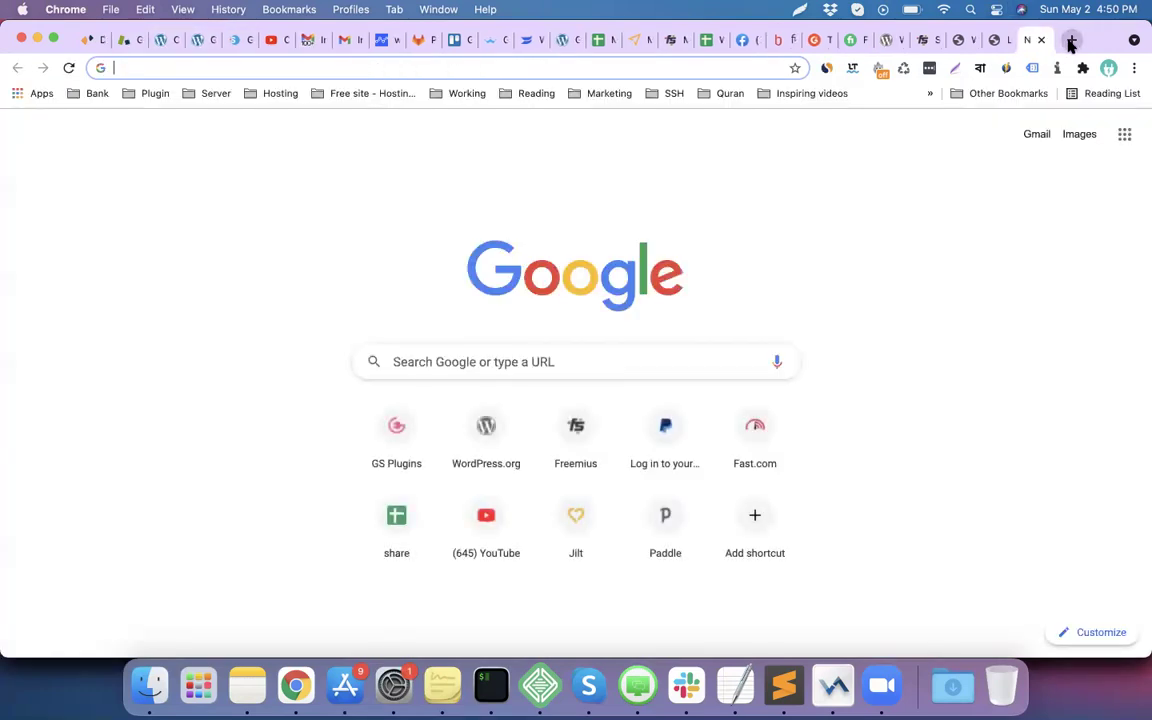
type("google ")
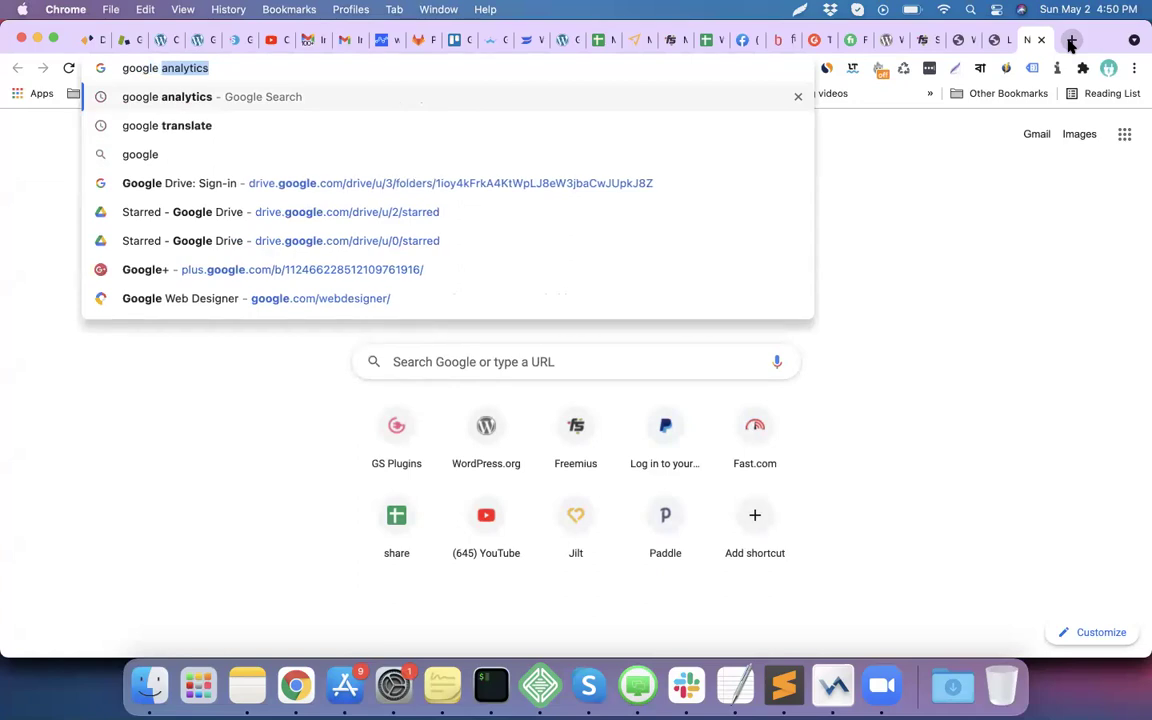
type("analytics")
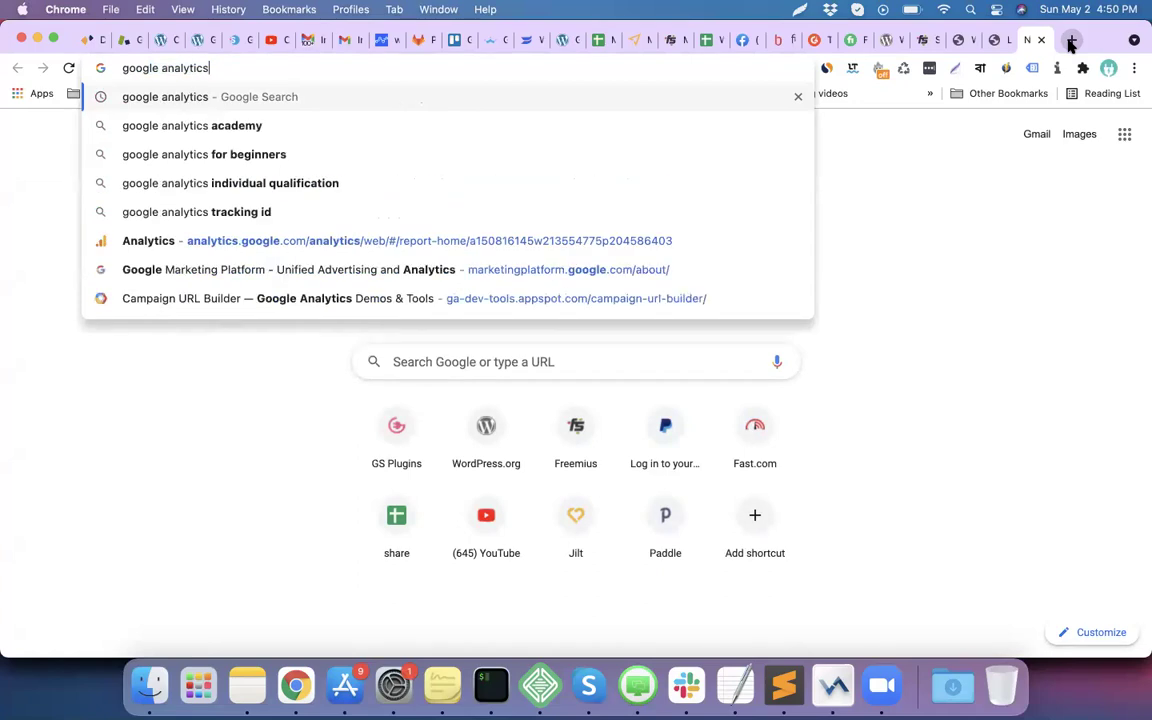
key("Return")
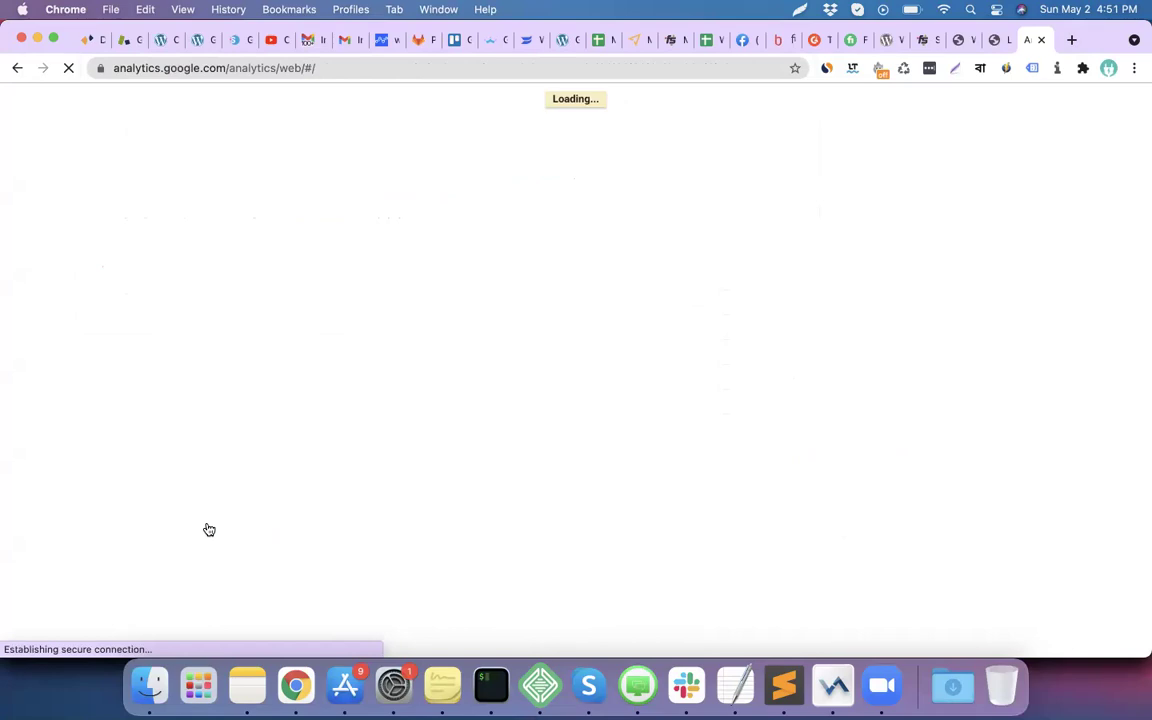
- Delete the whole Google Tag Manager code block, including its comments, from the customizer's header scripts
left_click(157, 42)
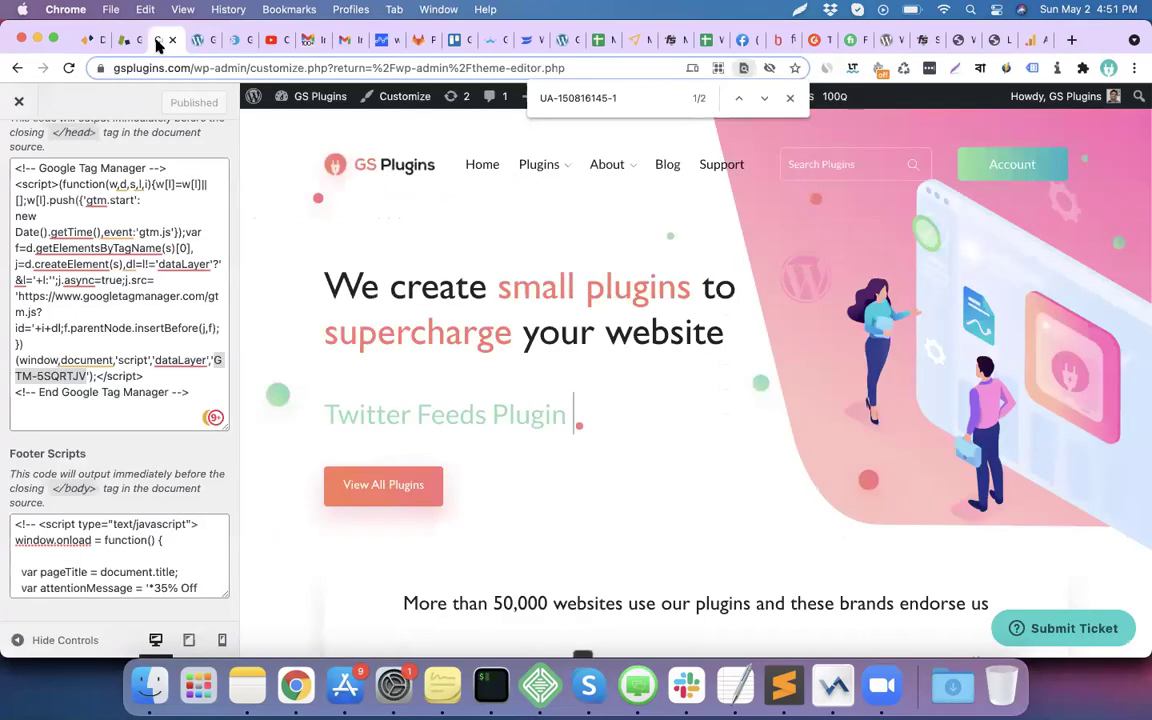
left_click(196, 396)
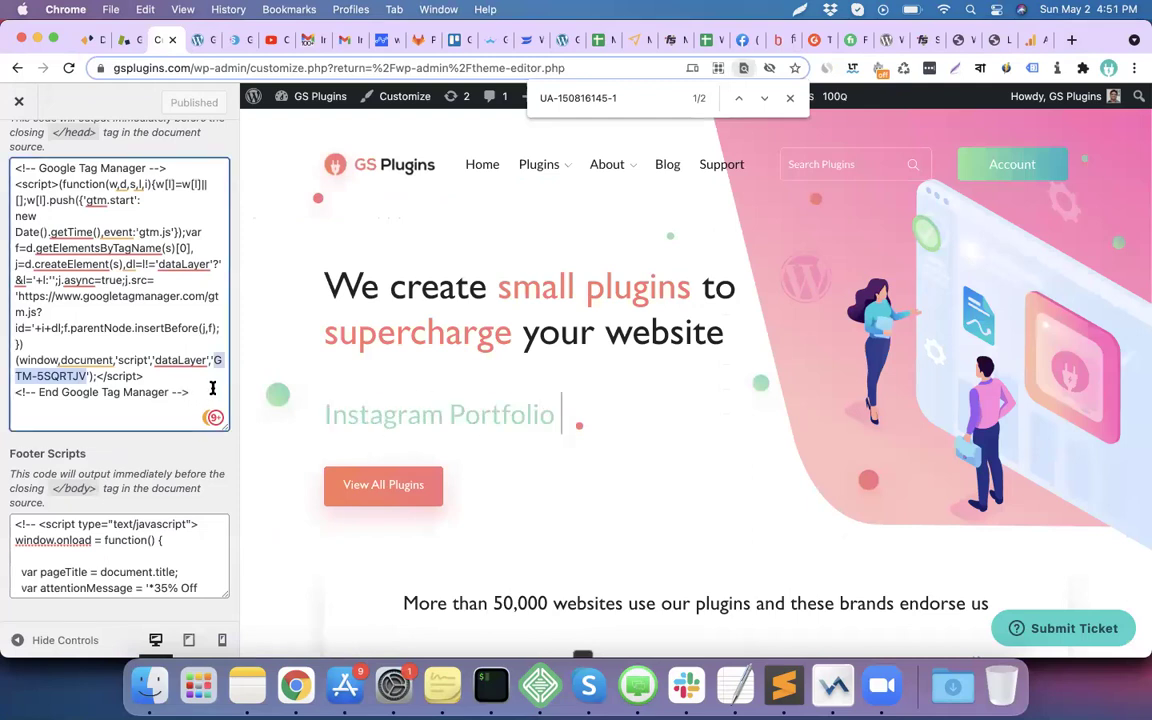
left_click(214, 388)
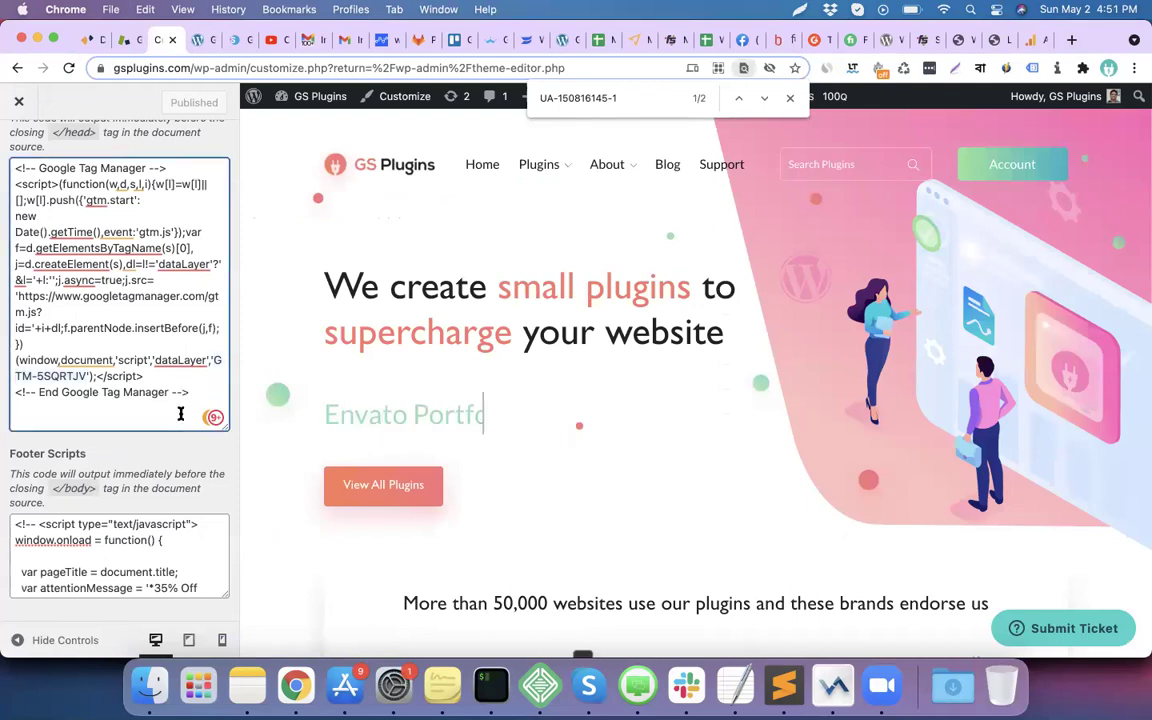
left_click_drag(203, 396, 10, 144)
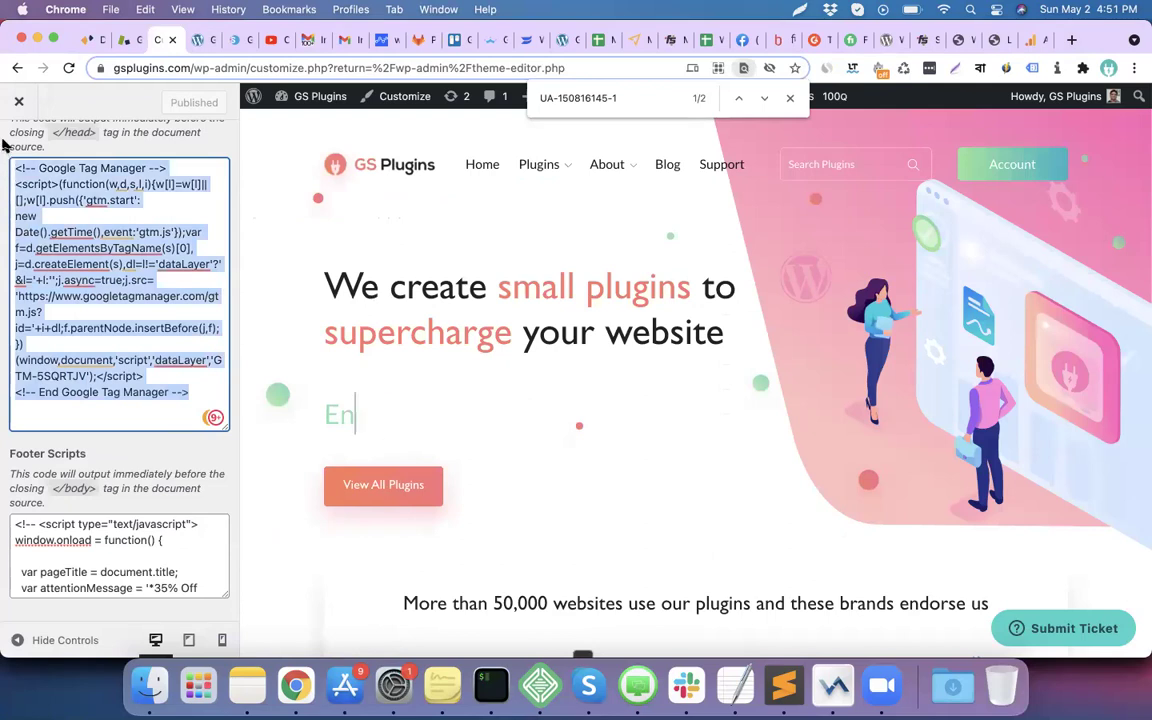
key("BackSpace")
key("Down")
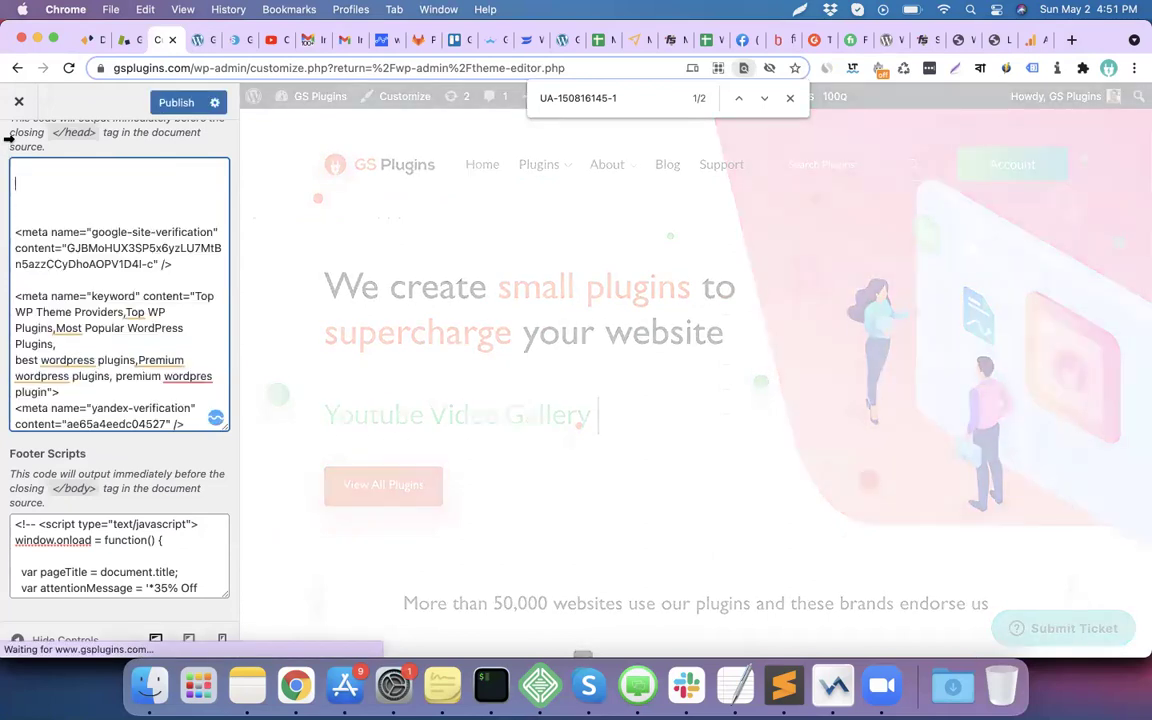
key("Down")
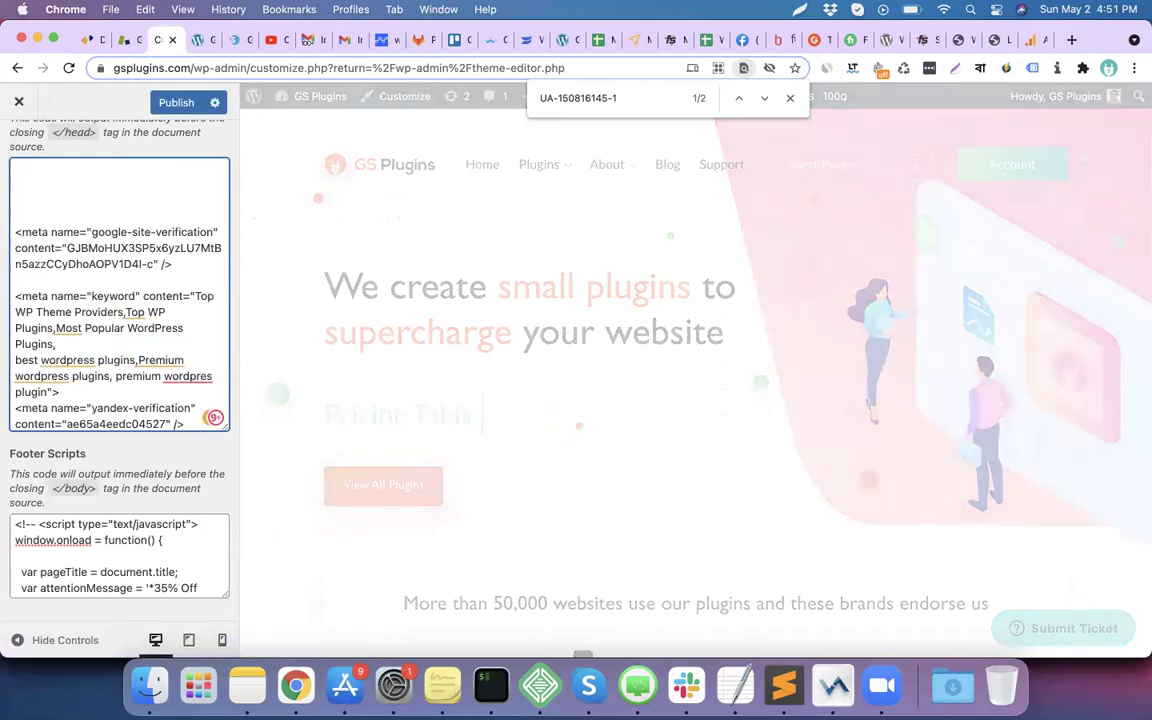
- Remove the empty lines at the start of the header scripts and publish the customizer changes
key("BackSpace")
key("BackSpace")
key("BackSpace")
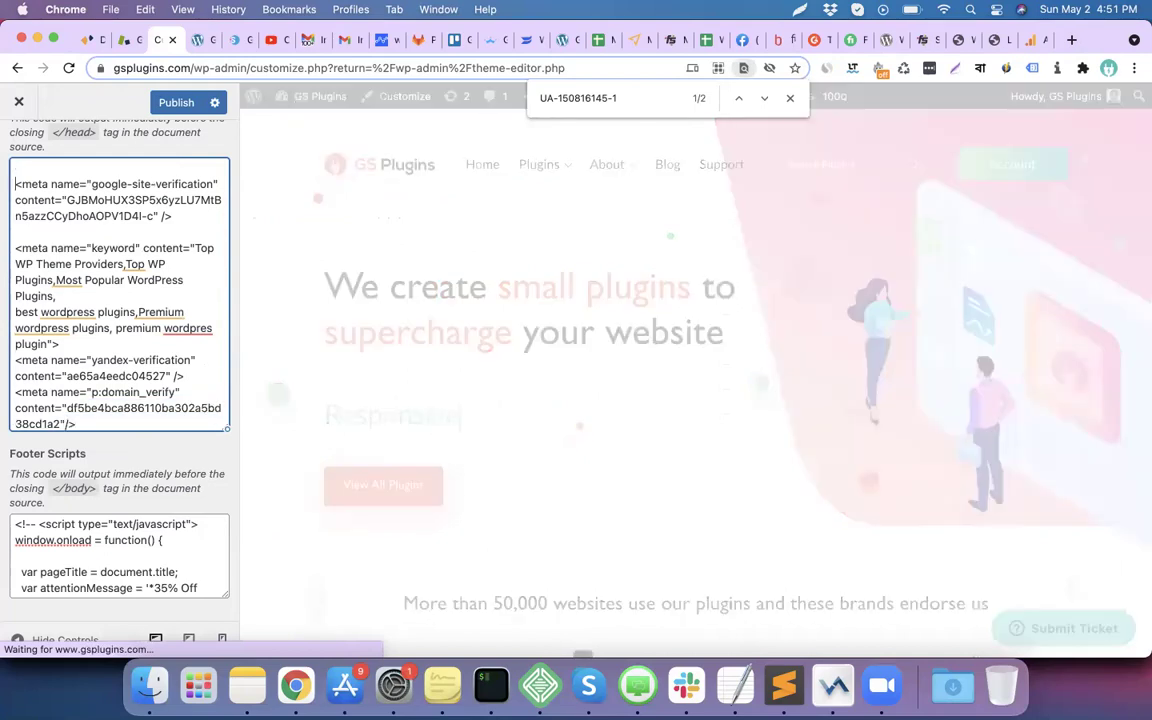
key("BackSpace")
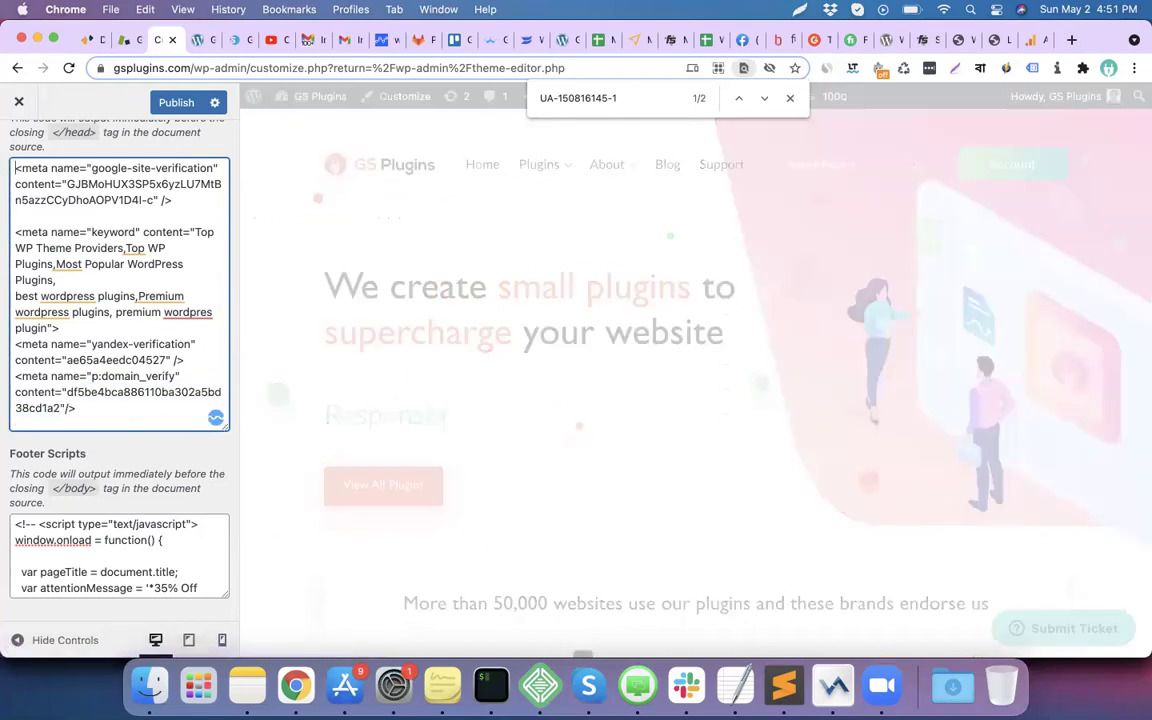
scroll(129, 297, "down", 3)
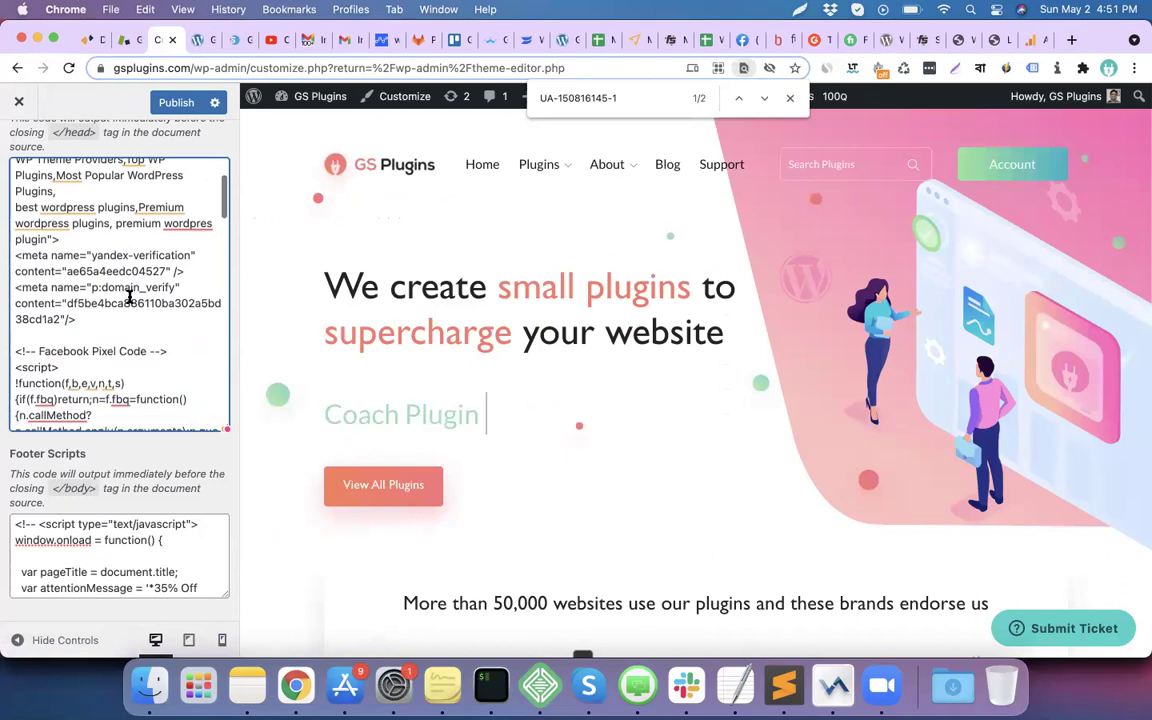
scroll(129, 297, "down", 8)
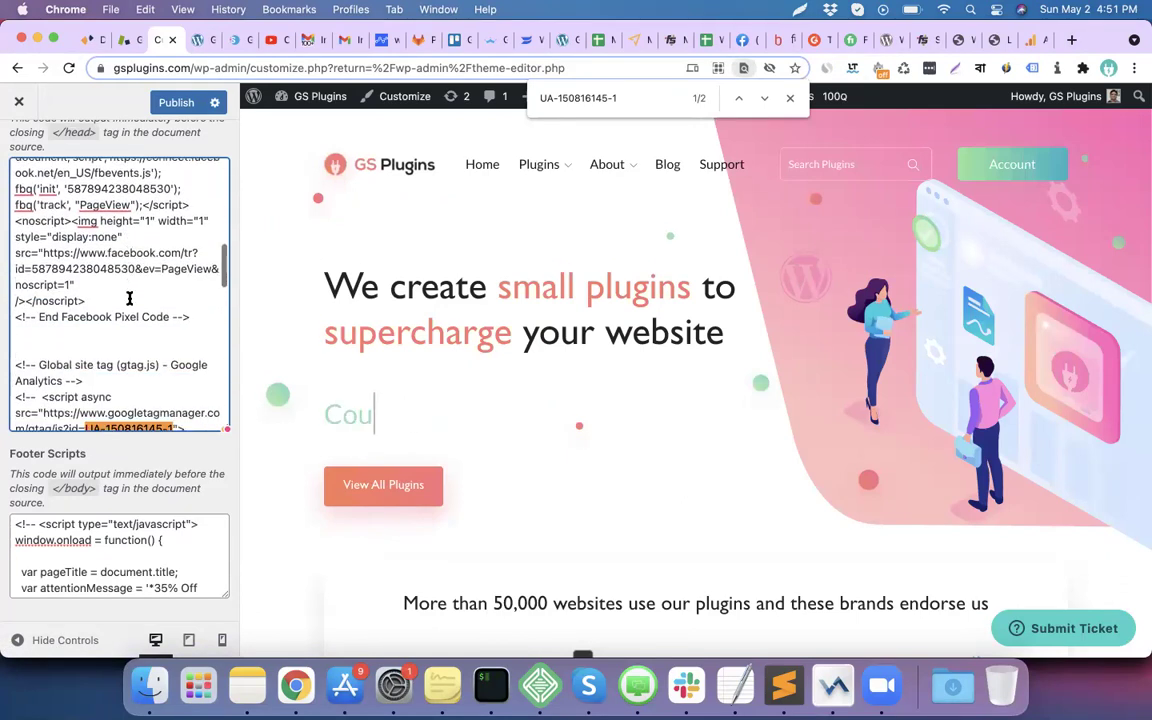
scroll(129, 297, "down", 5)
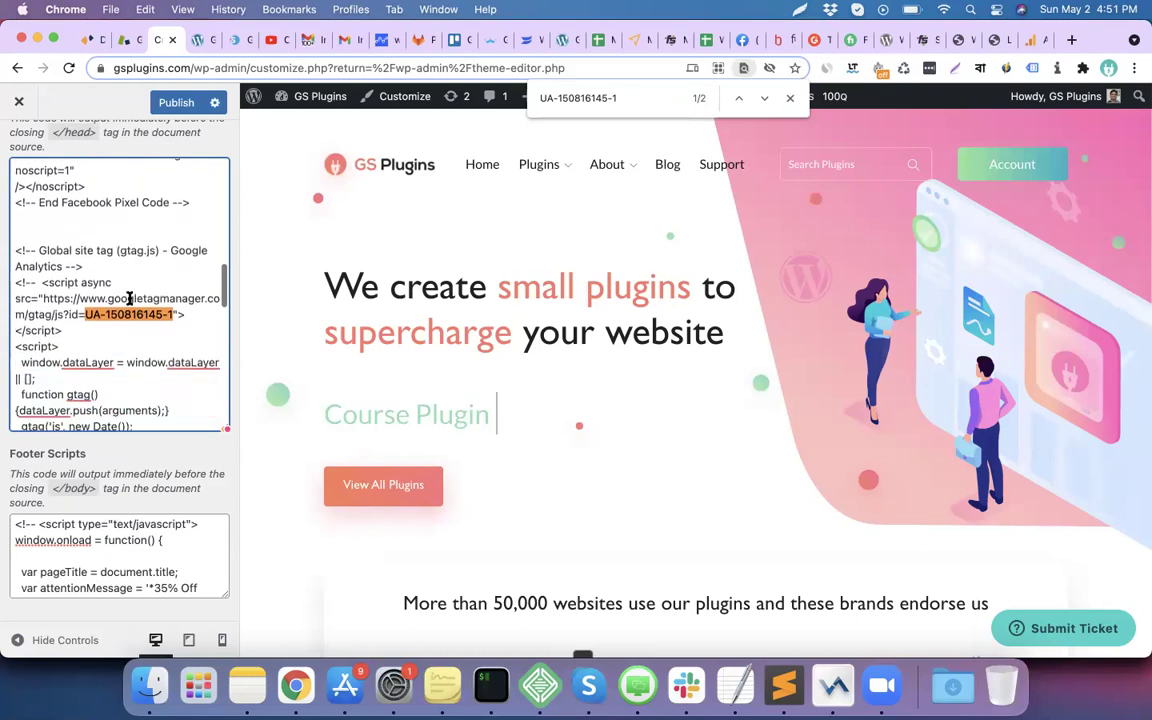
scroll(129, 297, "down", 2)
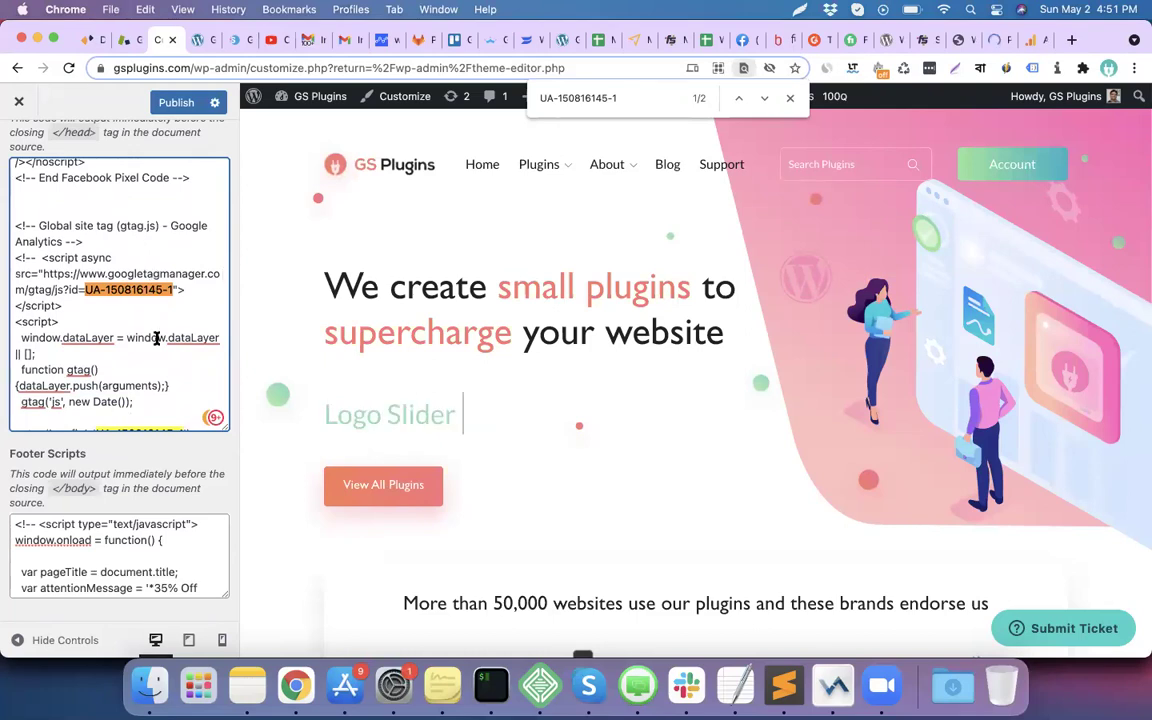
left_click(178, 104)
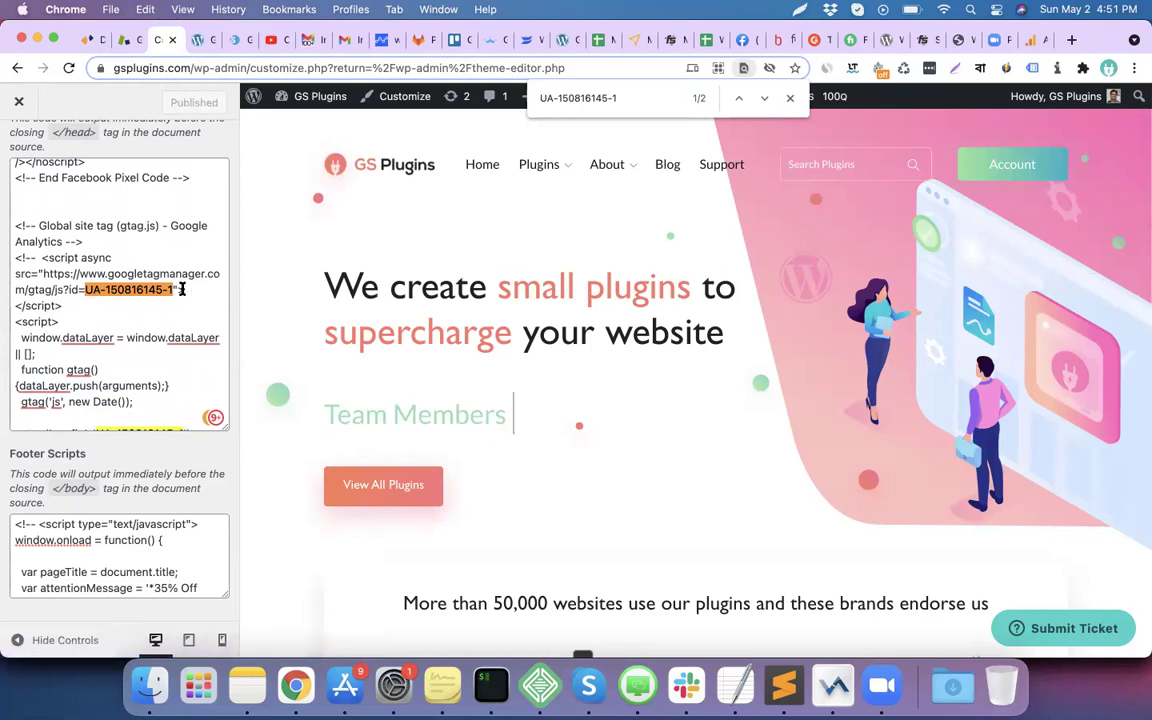
- Open gsplugins.com in a new browser tab and save the Google Tag Manager for WordPress options again
left_click(198, 41)
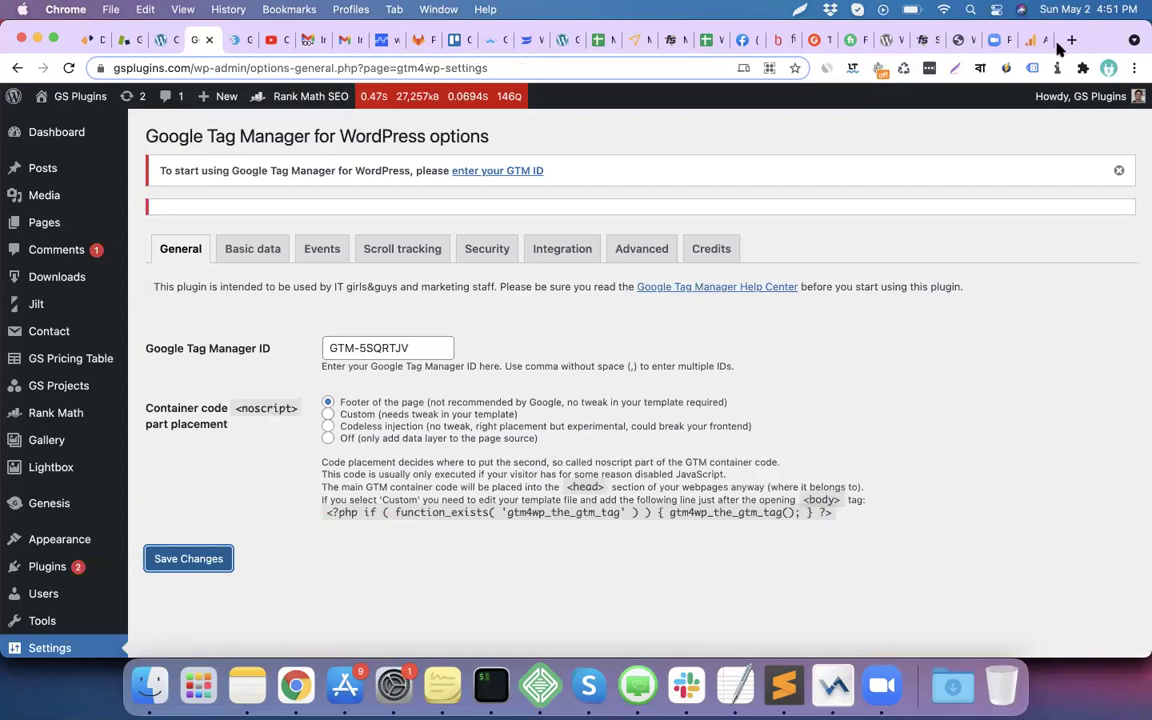
left_click(1071, 40)
type("gs")
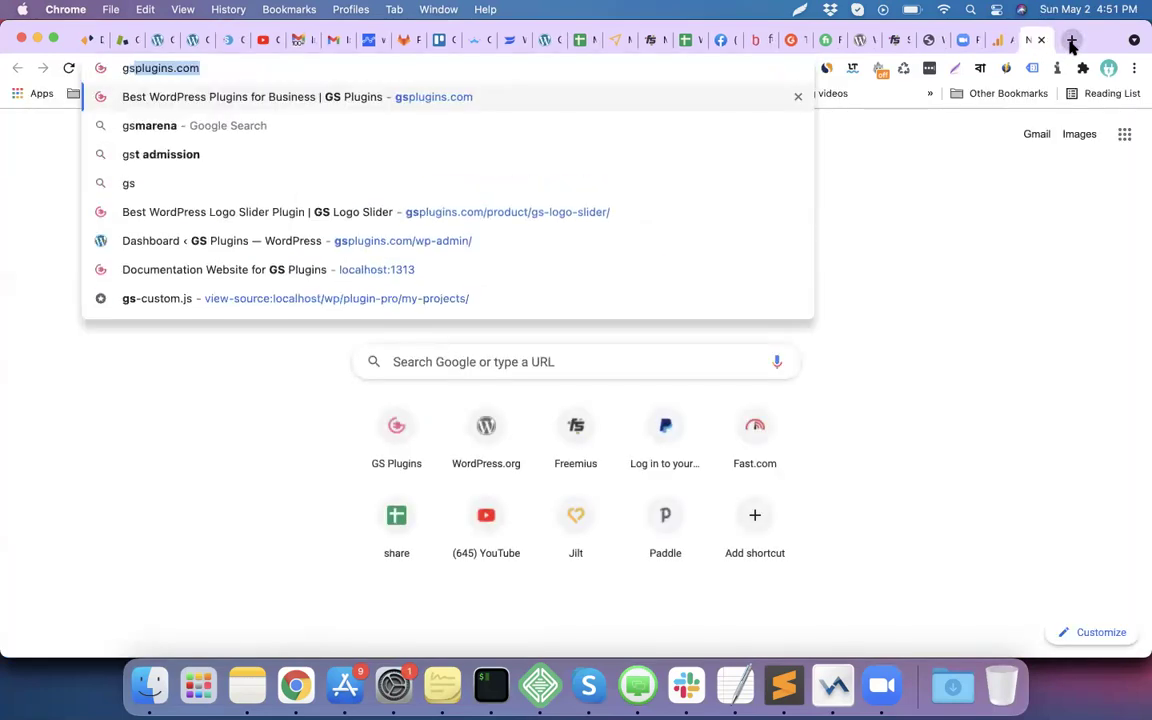
key("Right")
key("Return")
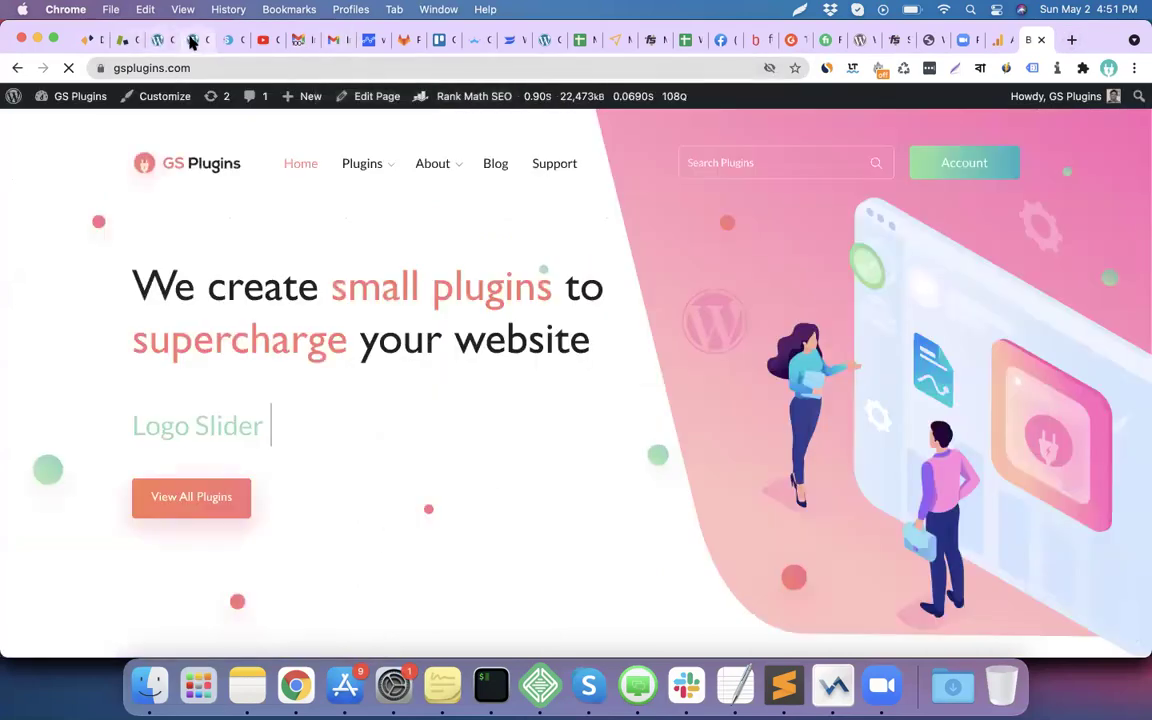
left_click(195, 39)
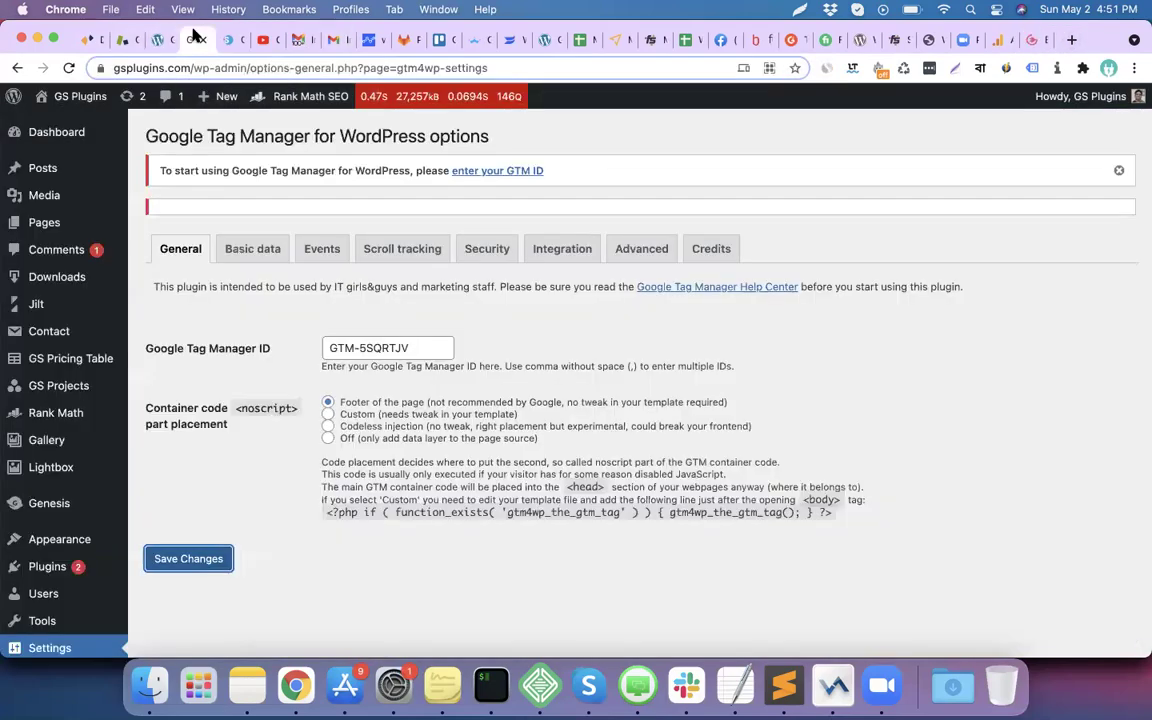
left_click(193, 560)
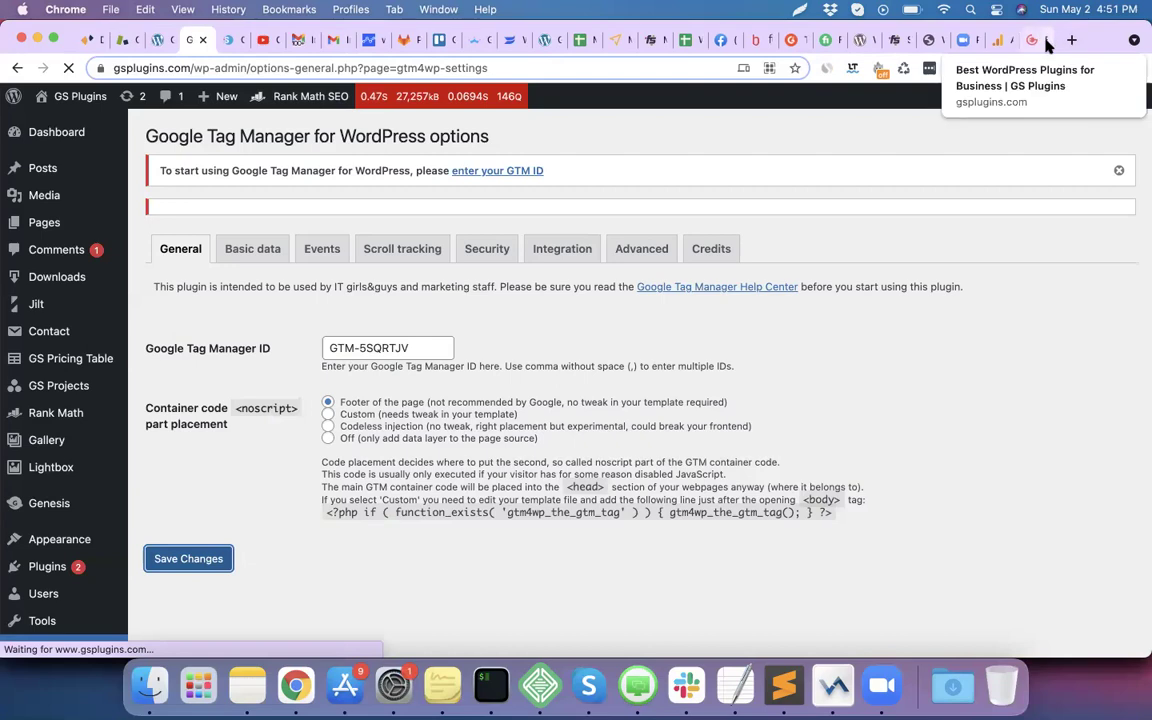
- Search for "tag manager" in the Google Analytics browser tab, open Google Tag Manager and enter the gsplugins.com container
left_click(994, 39)
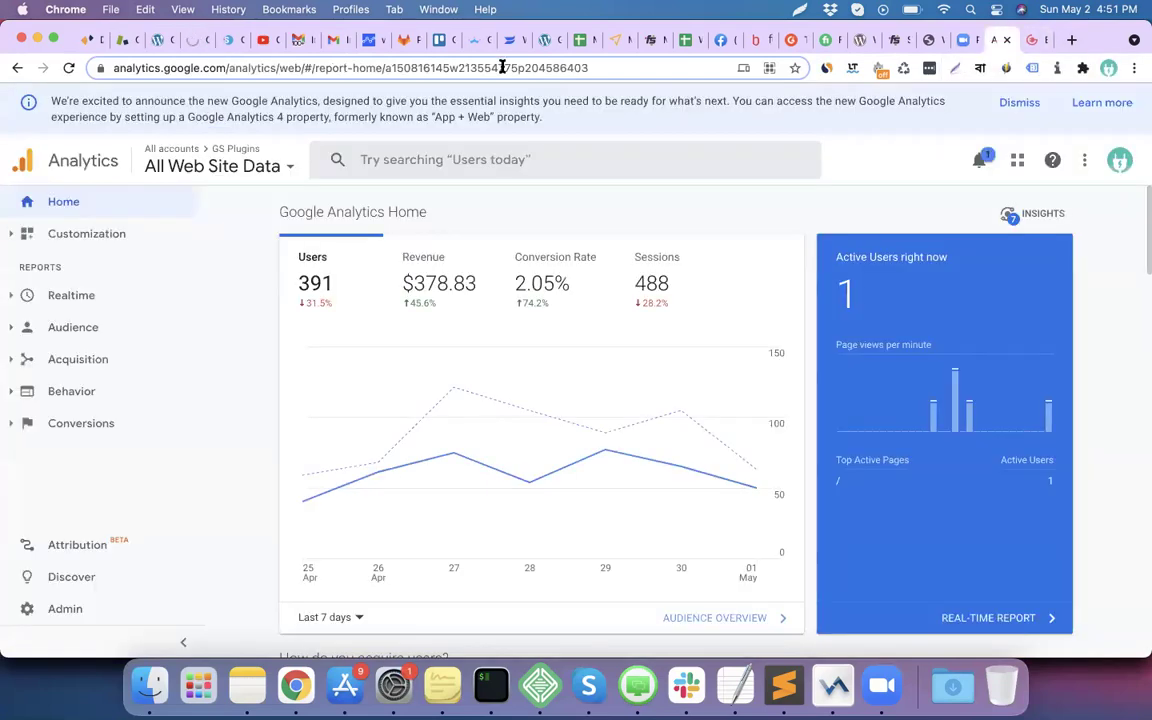
left_click(502, 67)
type("tag ")
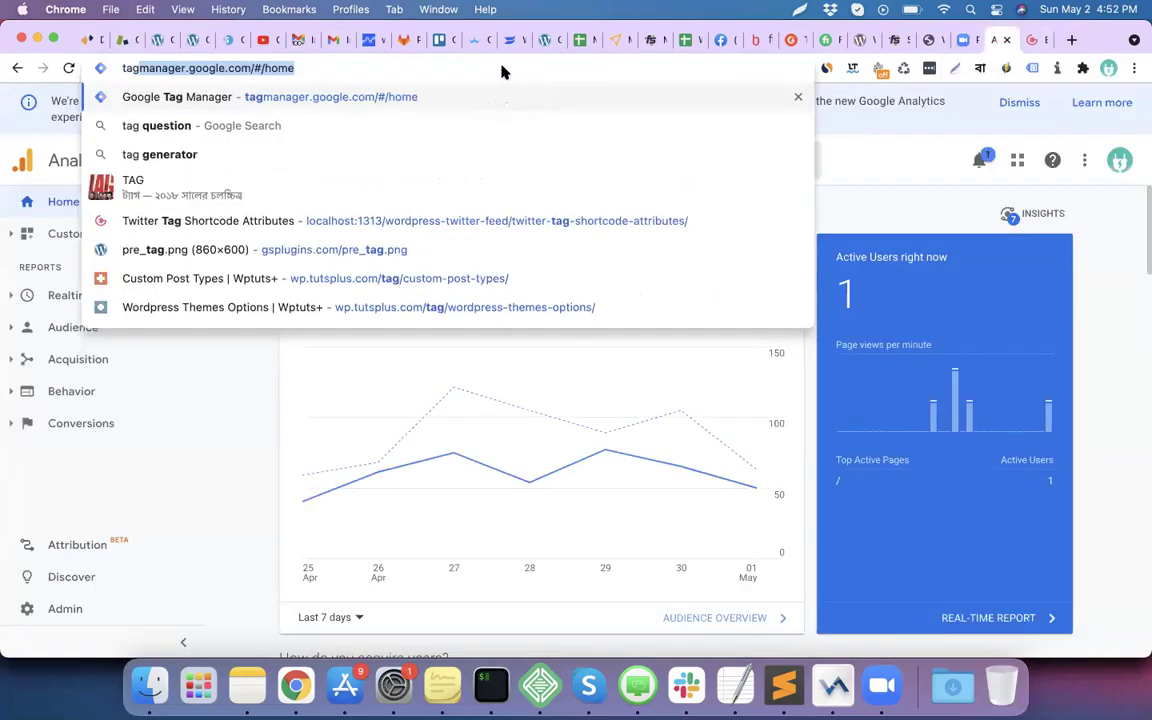
type("manager")
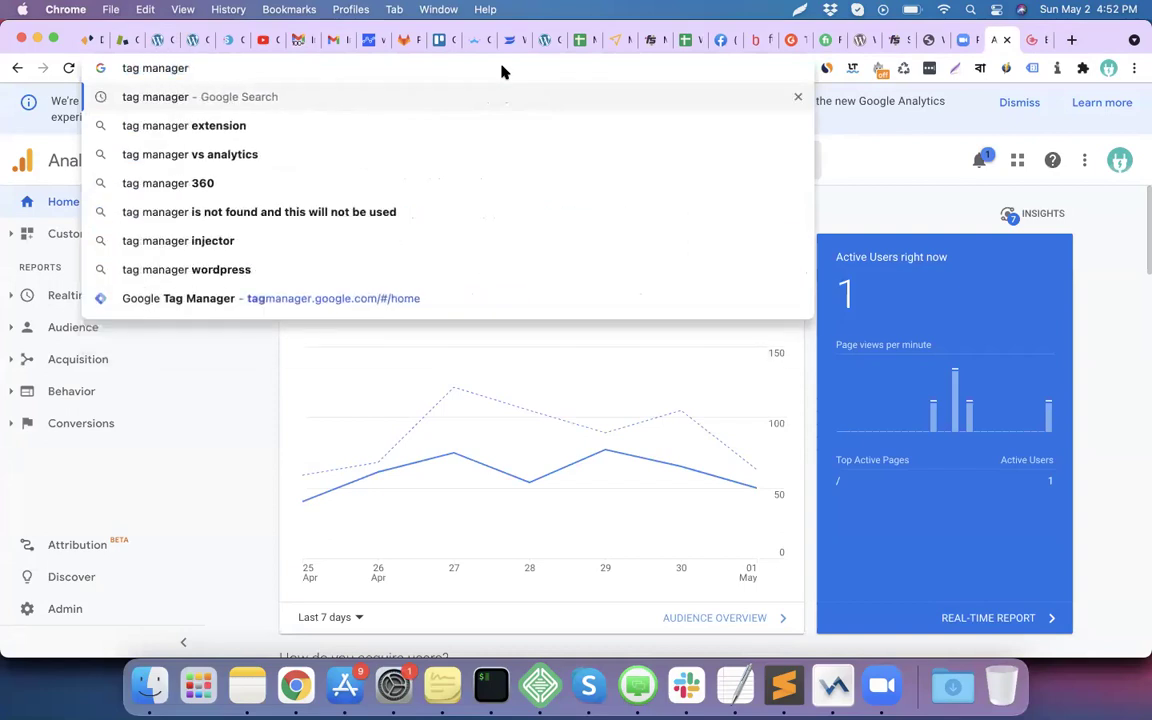
key("Return")
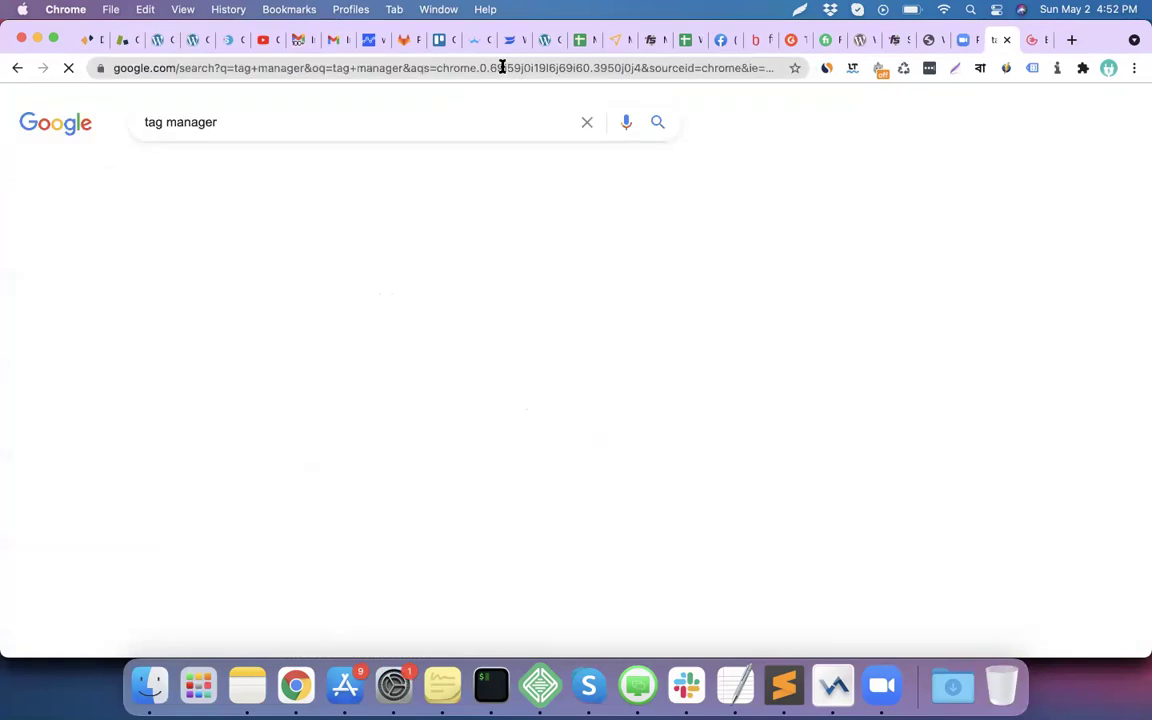
left_click(207, 260)
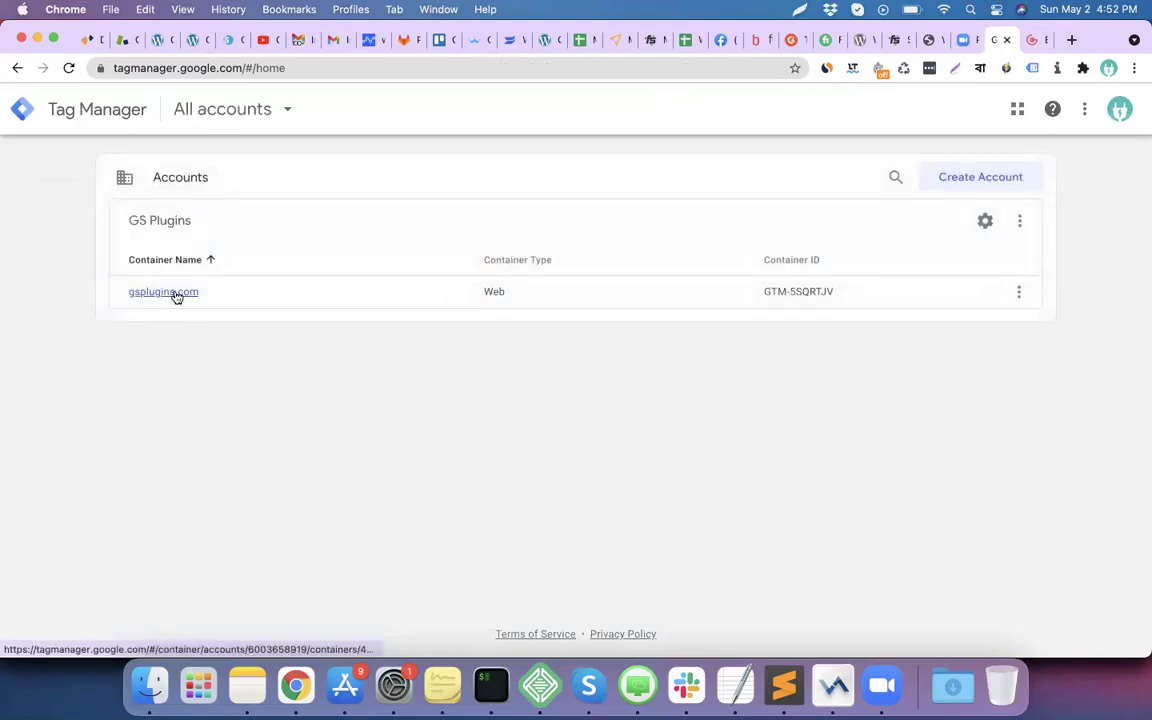
left_click(163, 292)
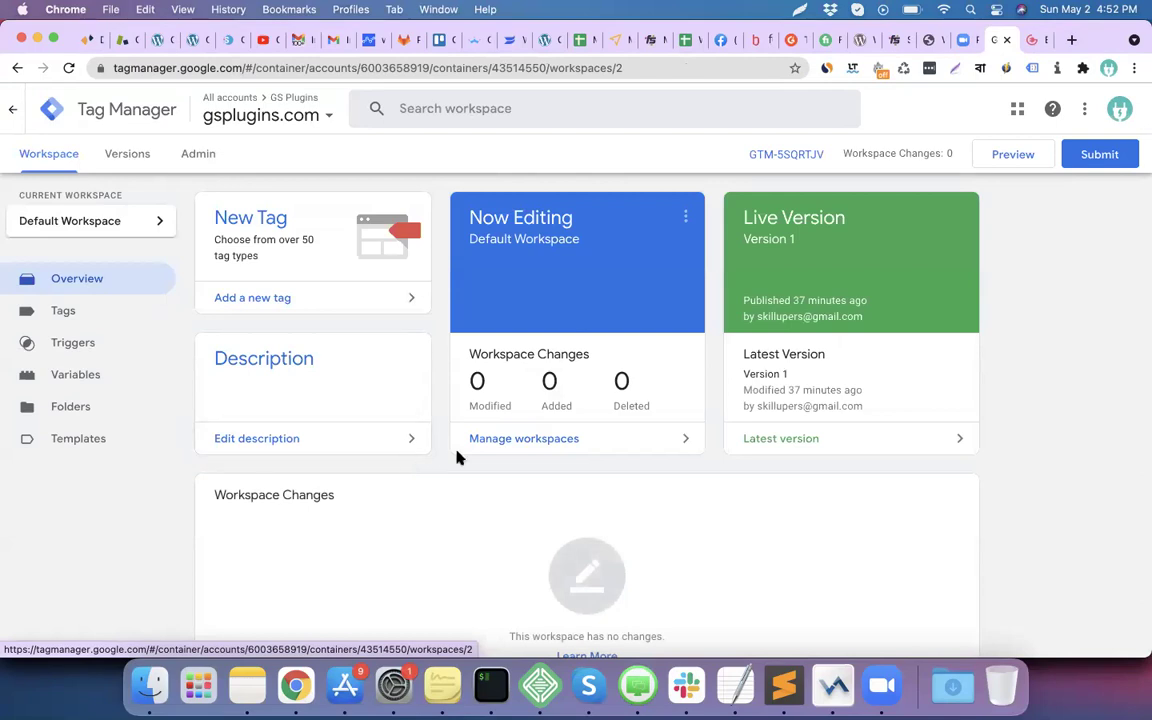
- Submit and publish the container's default workspace to the Live environment without a version name or description
left_click(1106, 155)
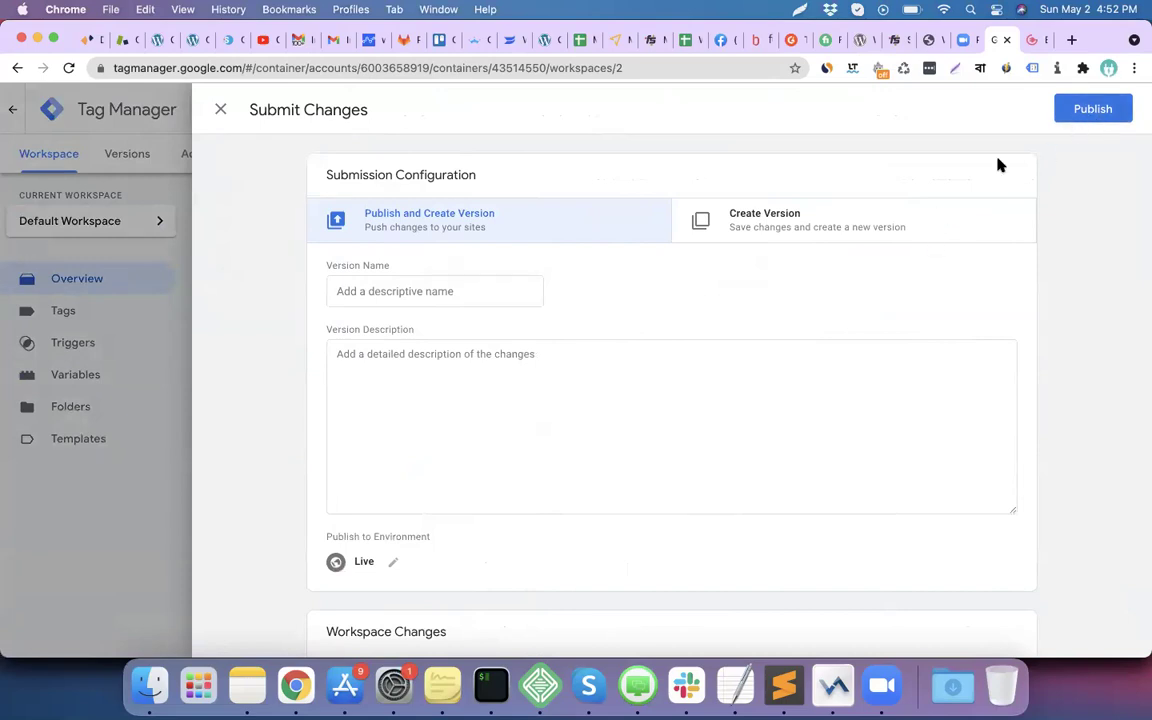
left_click(1086, 114)
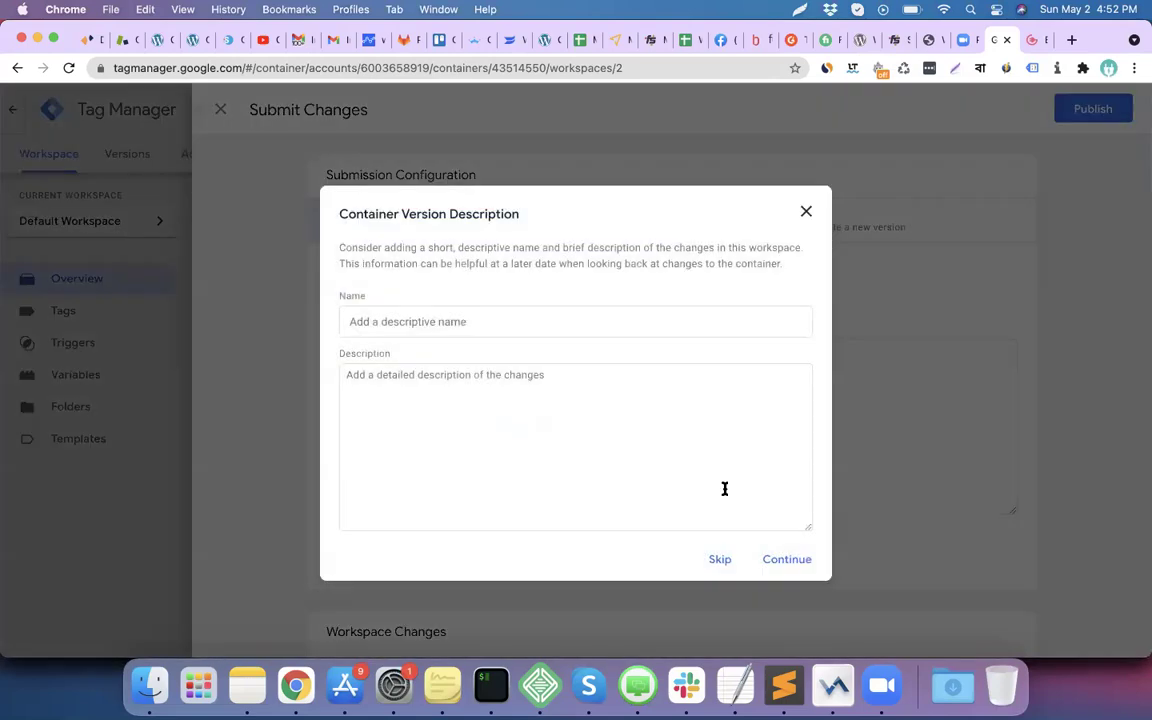
left_click(787, 559)
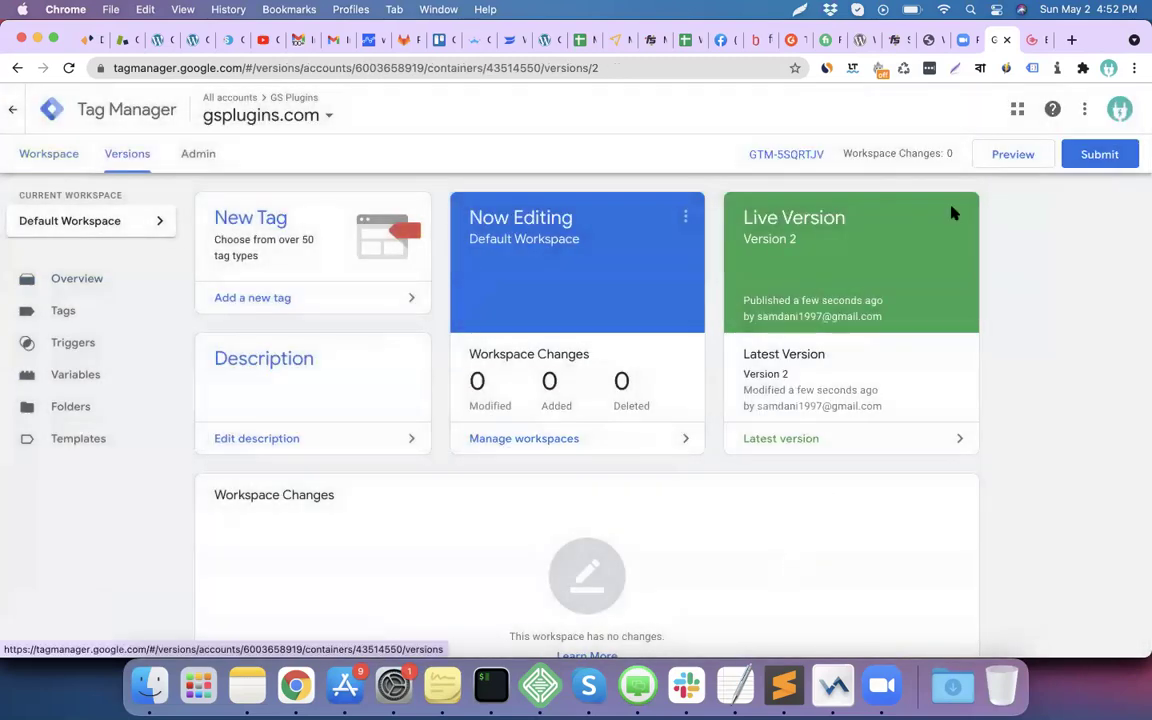
left_click(951, 213)
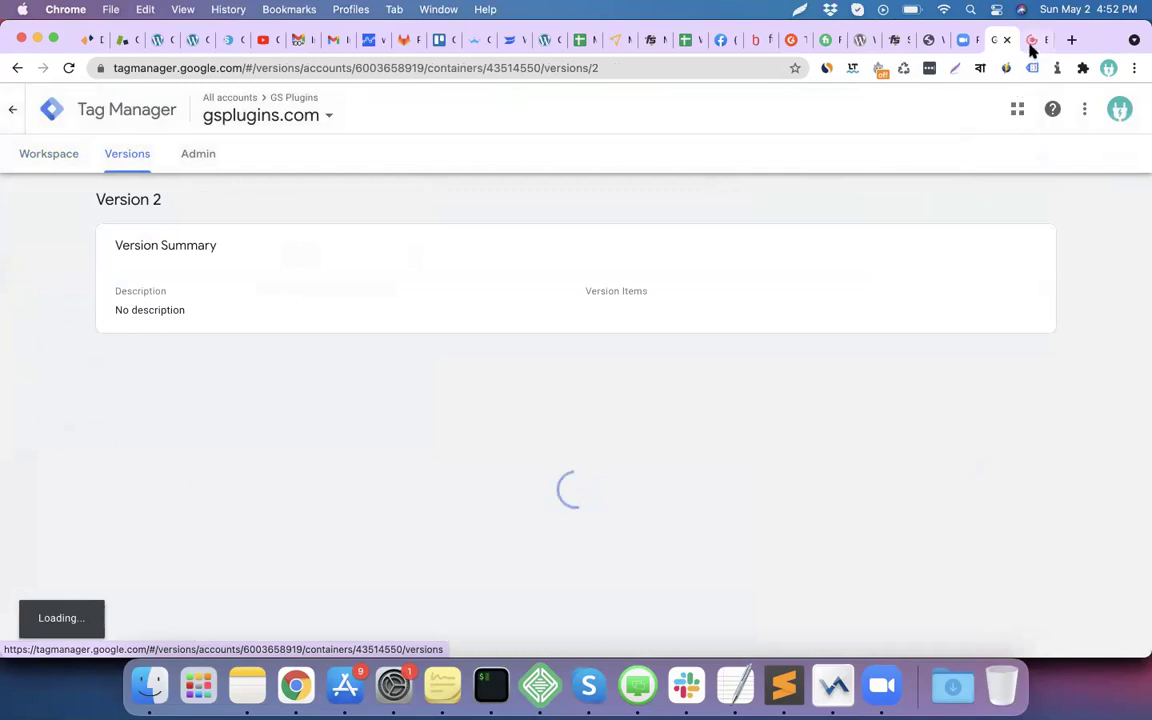
- Enable Tag Assistant Legacy on the gsplugins.com home page, reload it and check the tag analysis results
left_click(1034, 42)
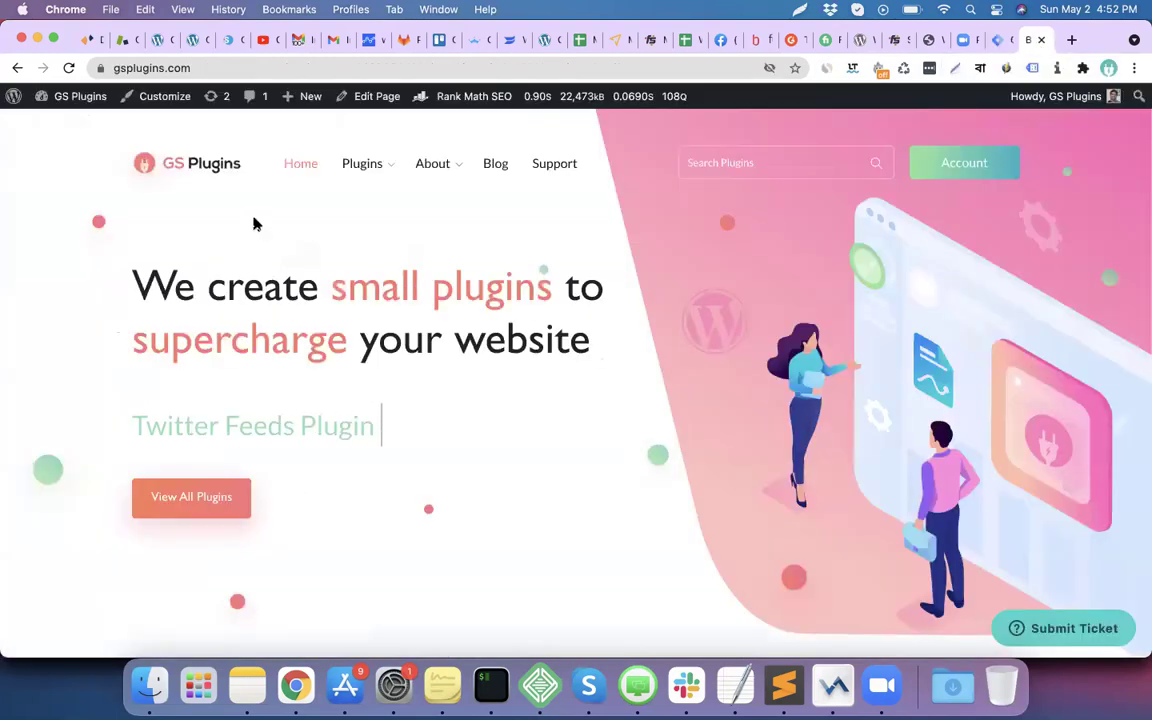
left_click(66, 69)
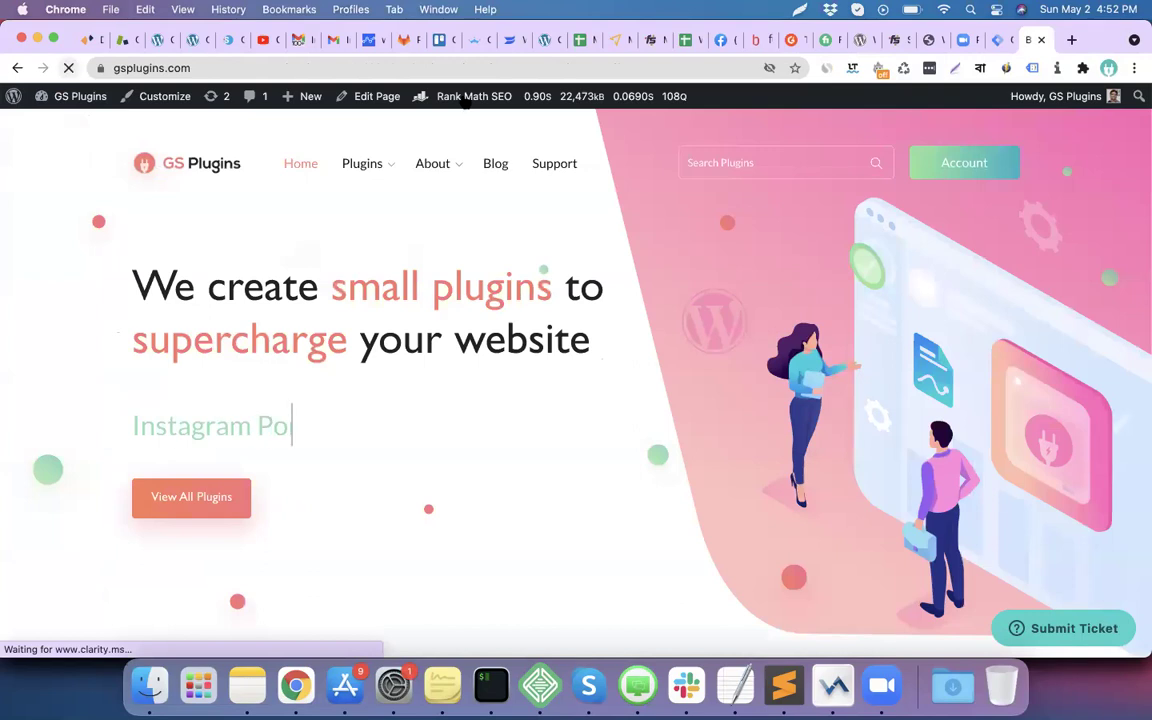
left_click(1031, 69)
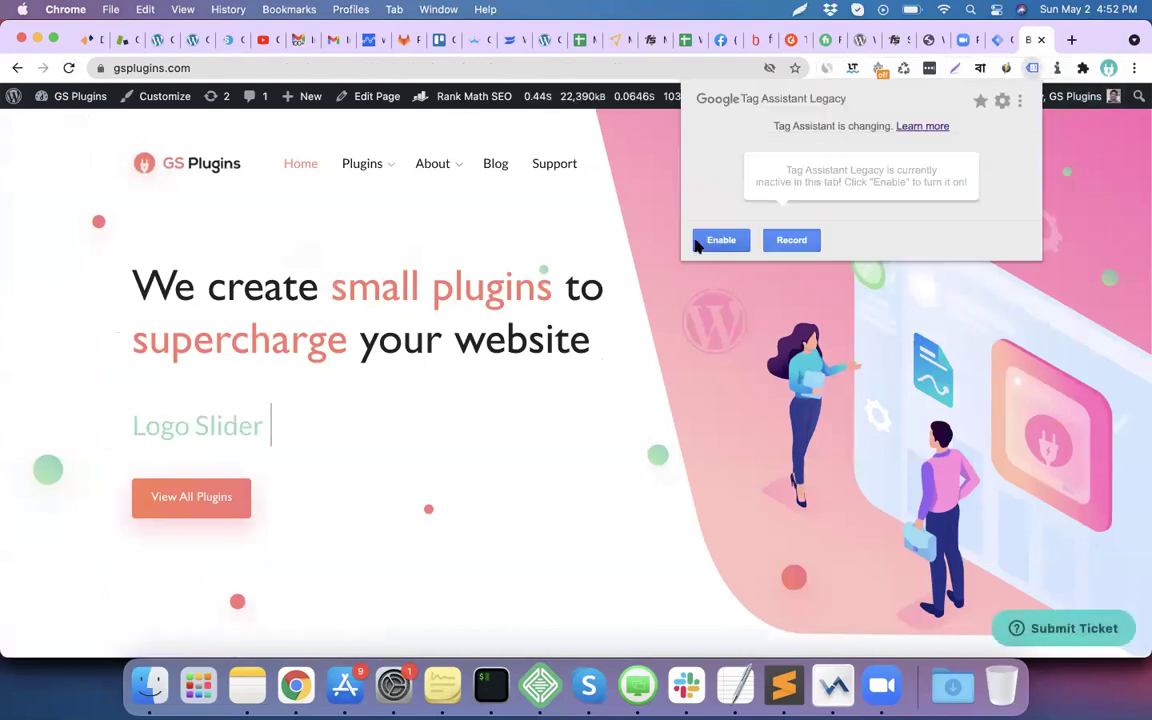
left_click(721, 240)
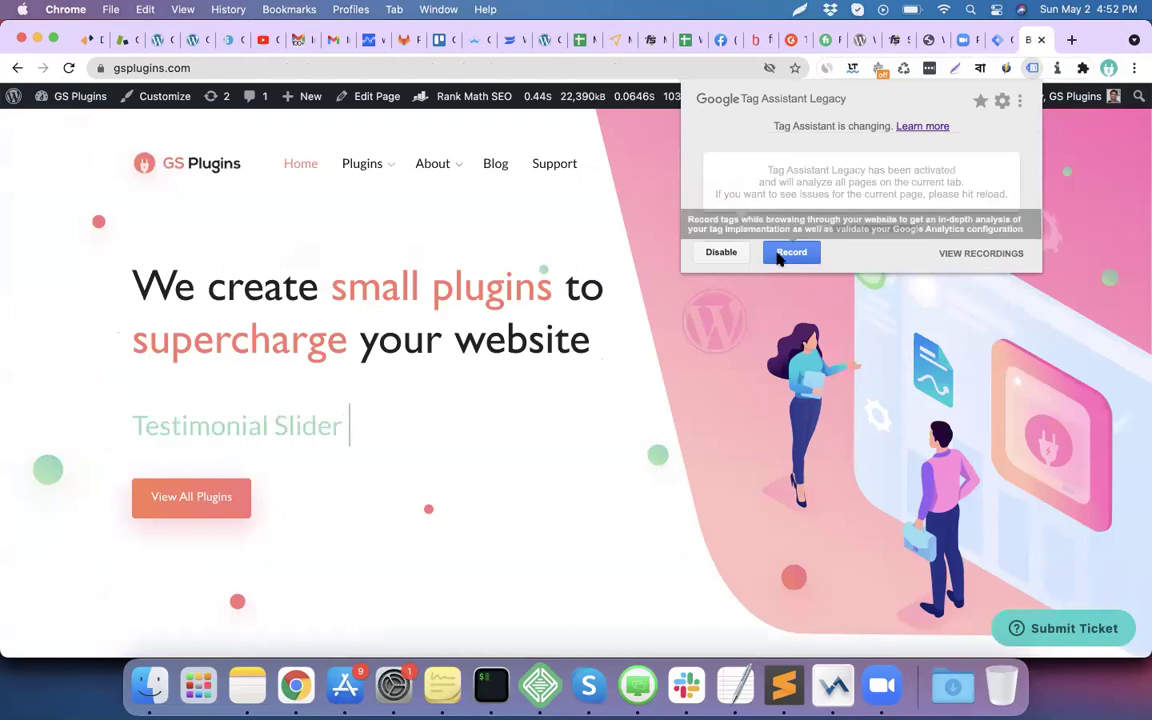
left_click(70, 68)
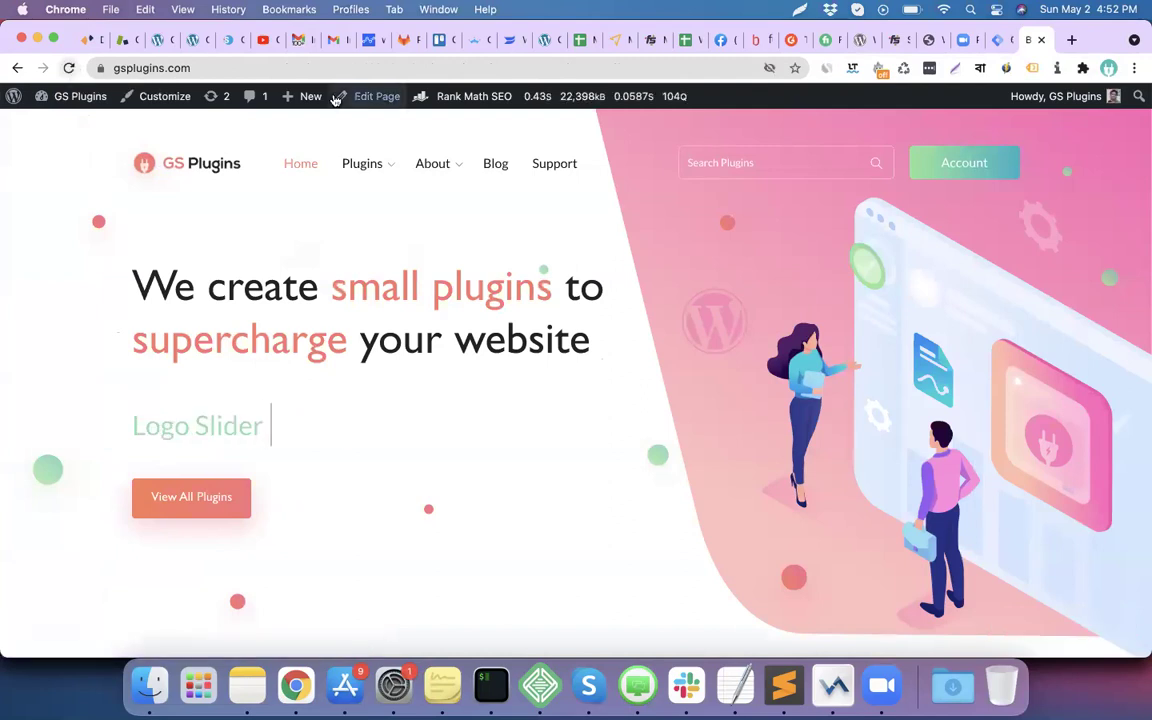
left_click(1030, 70)
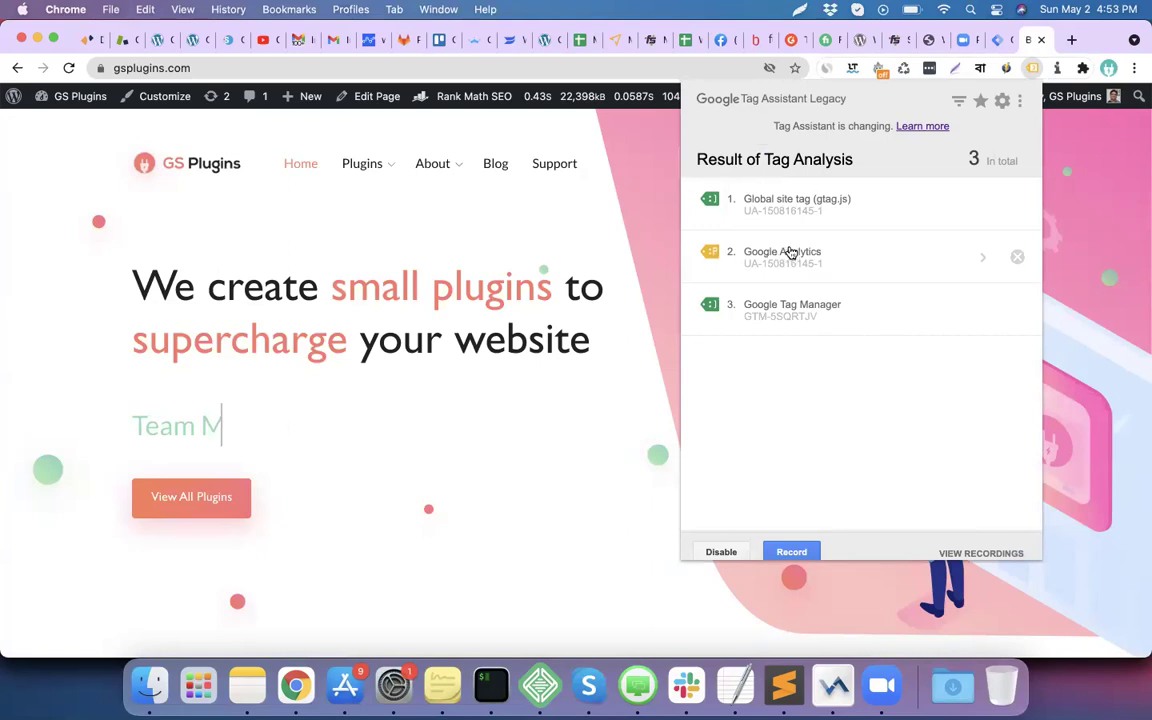
- Create a Google Analytics 4 property named "GA4 - GS Plugin", keeping the default time zone and currency, and continue to the business details
left_click(515, 455)
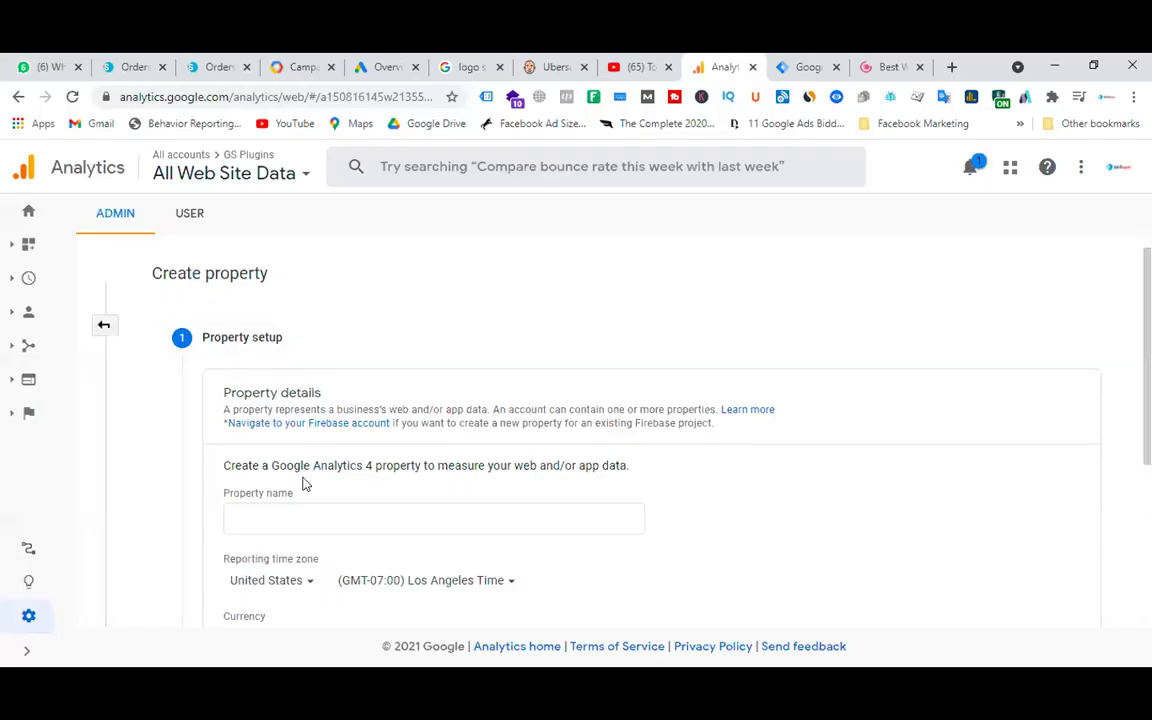
left_click(304, 500)
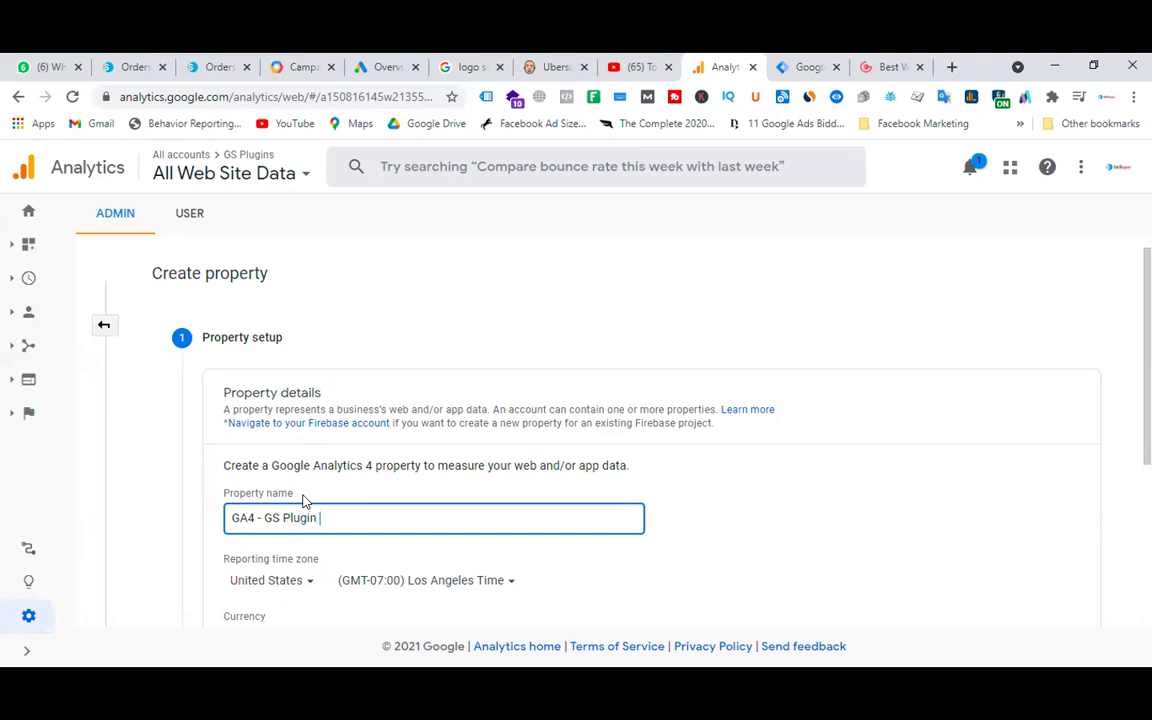
scroll(805, 375, "down", 3)
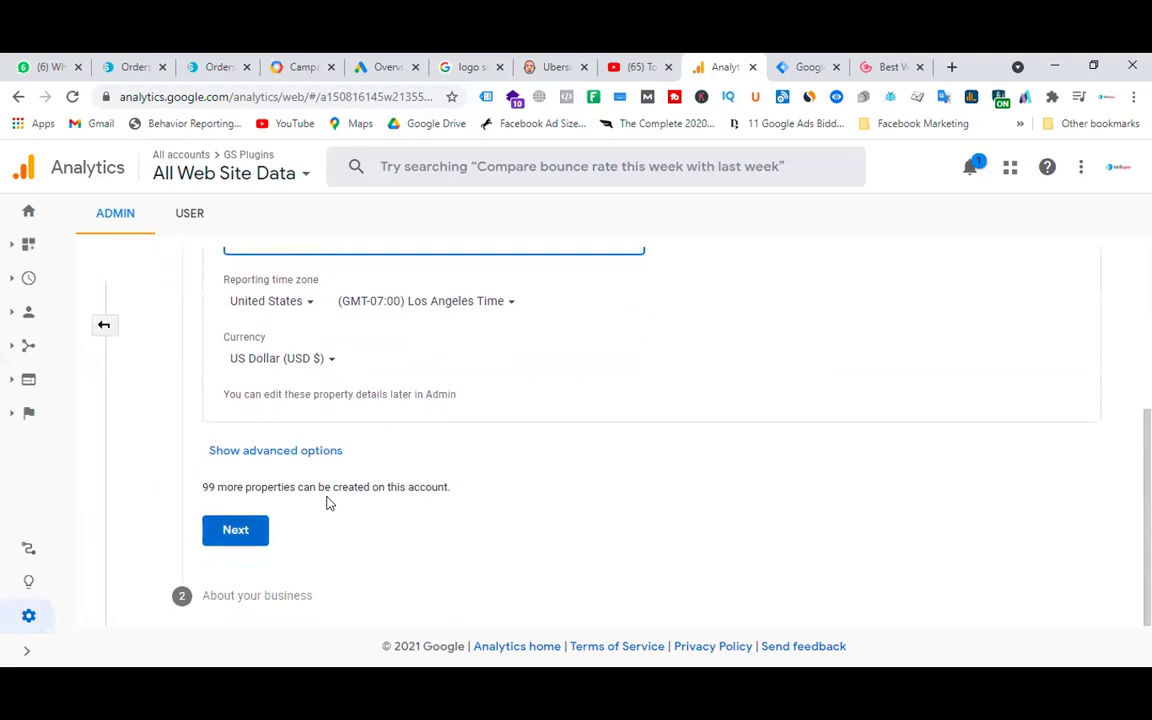
left_click(236, 530)
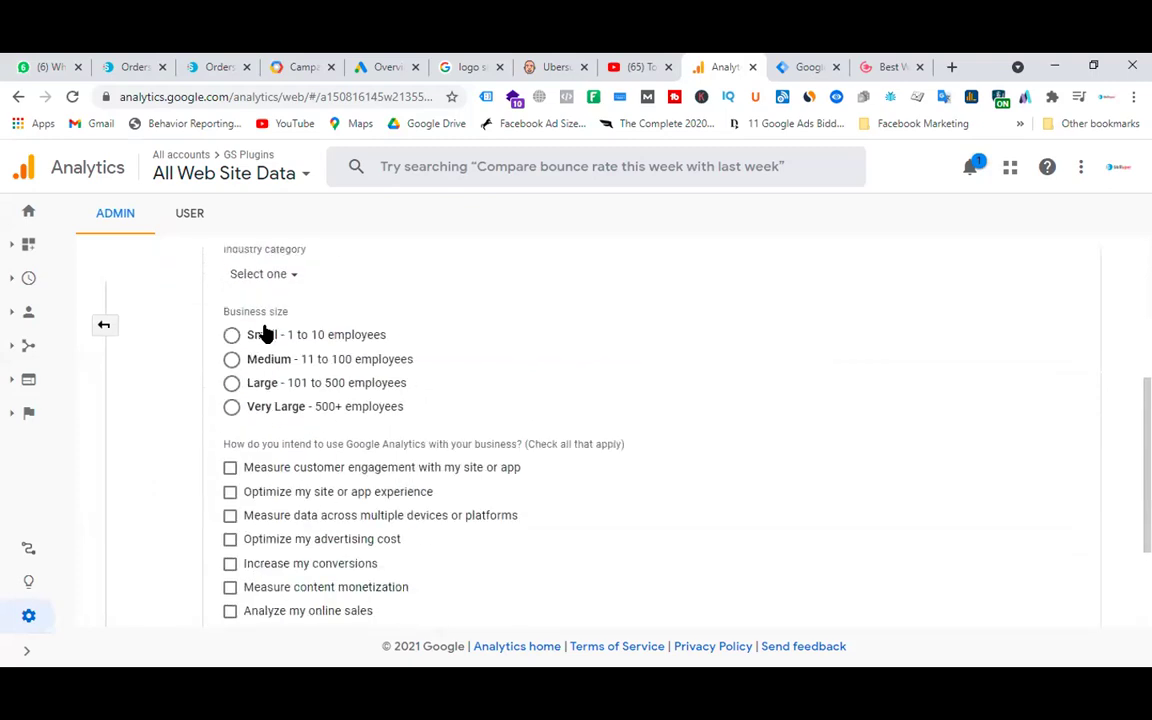
- Set the property's industry category to Shopping and its business size to Medium - 11 to 100 employees
left_click(283, 277)
scroll(378, 418, "down", 3)
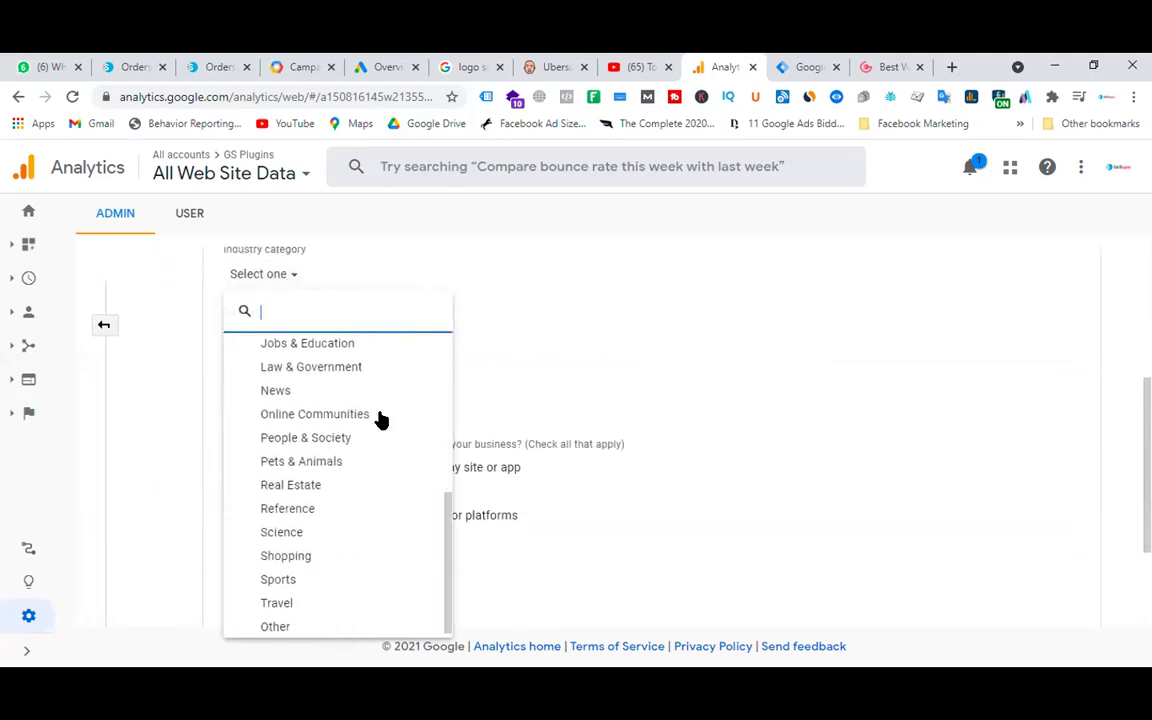
scroll(380, 420, "down", 1)
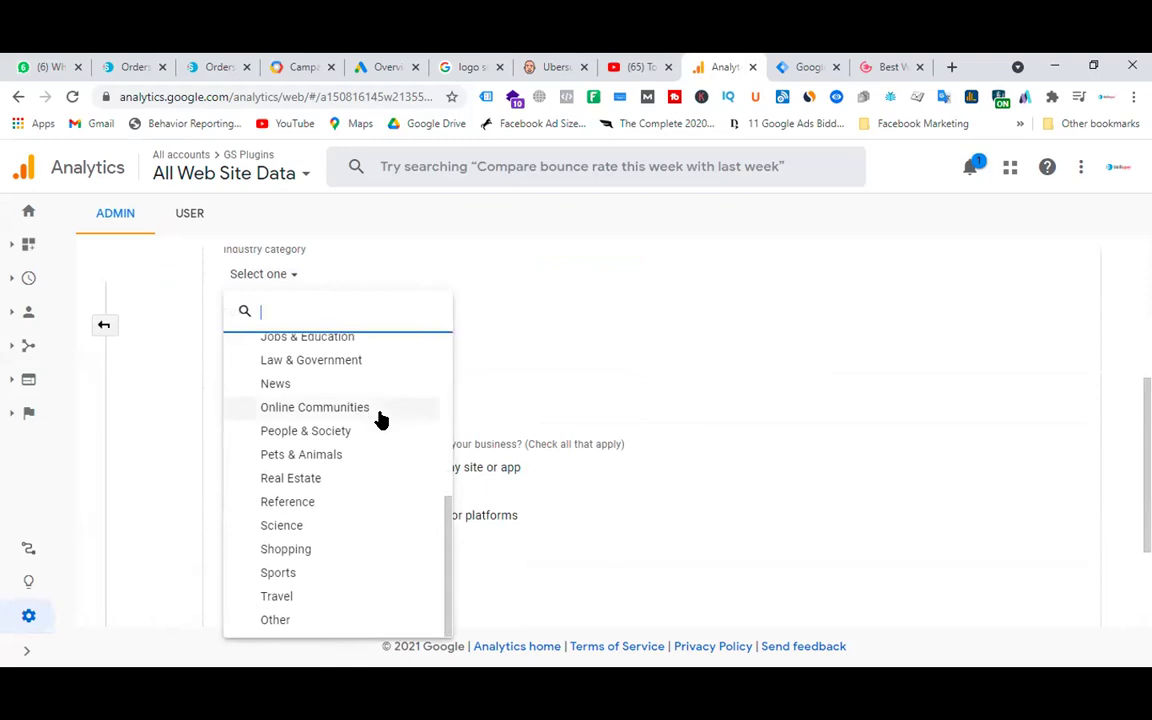
scroll(380, 420, "up", 4)
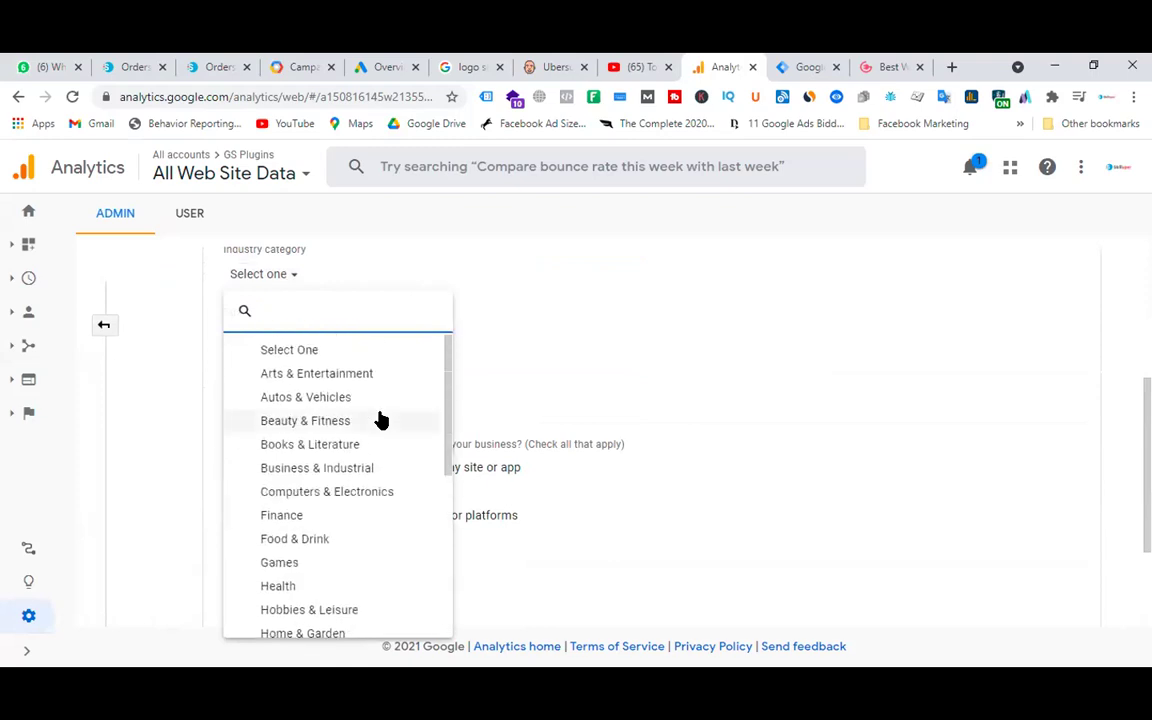
scroll(380, 420, "down", 4)
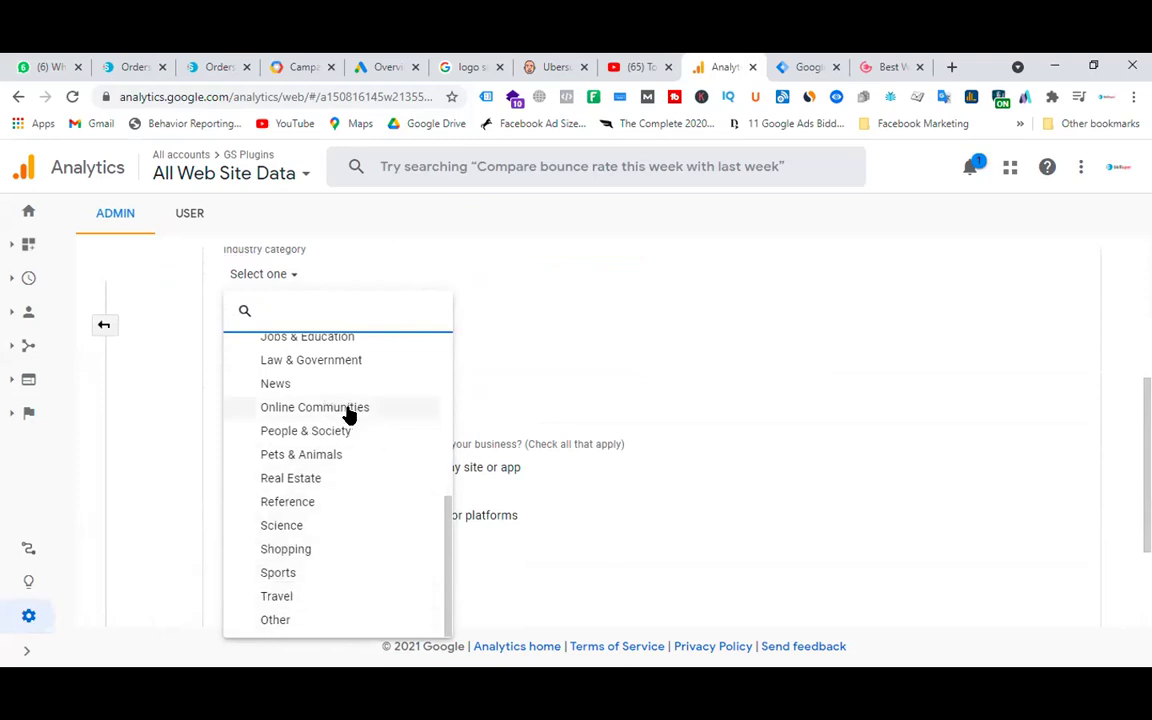
scroll(348, 415, "up", 1)
scroll(348, 415, "down", 1)
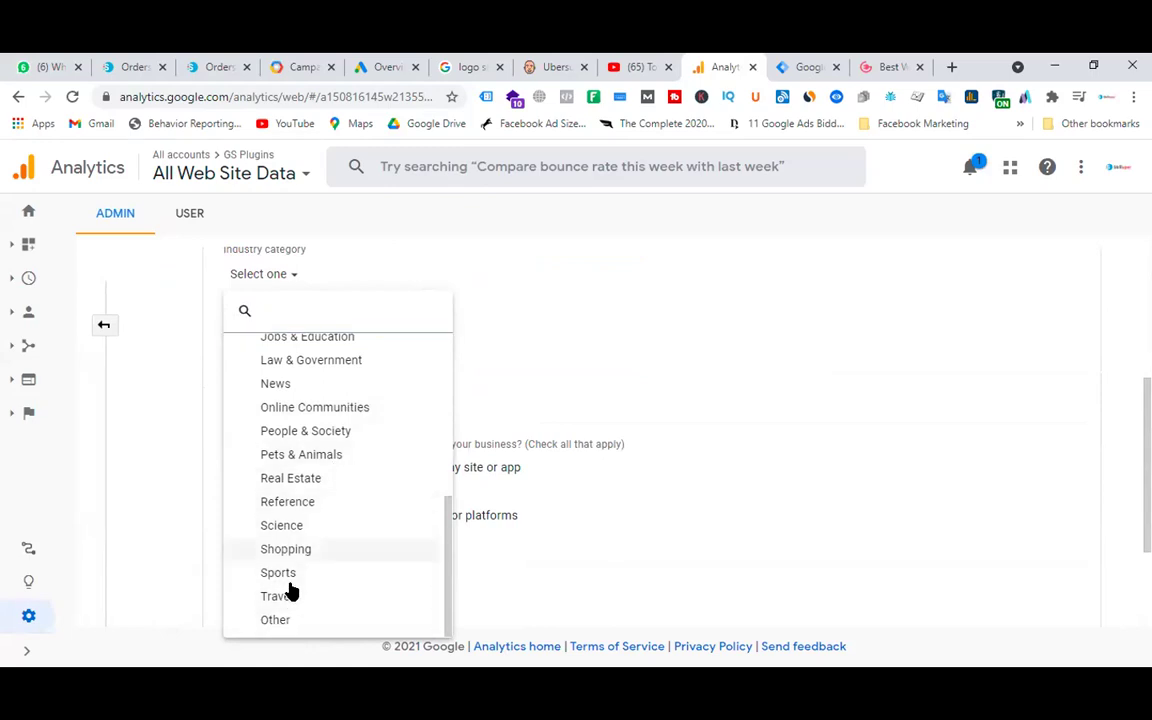
left_click(285, 549)
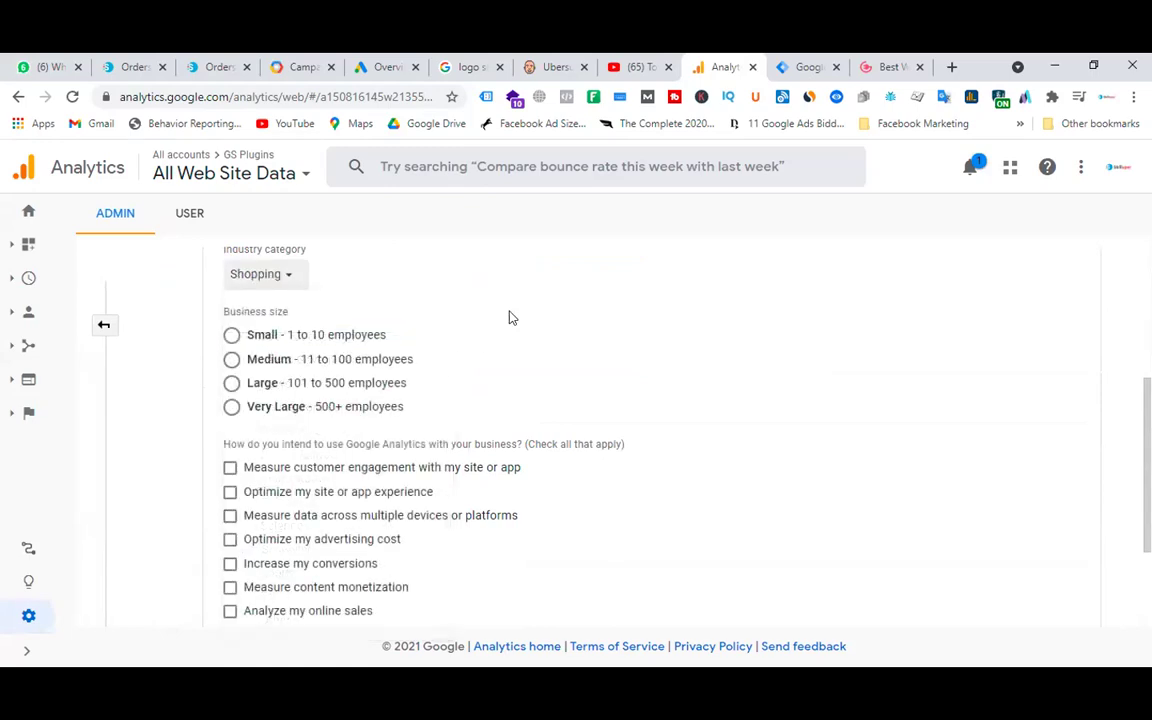
left_click(231, 359)
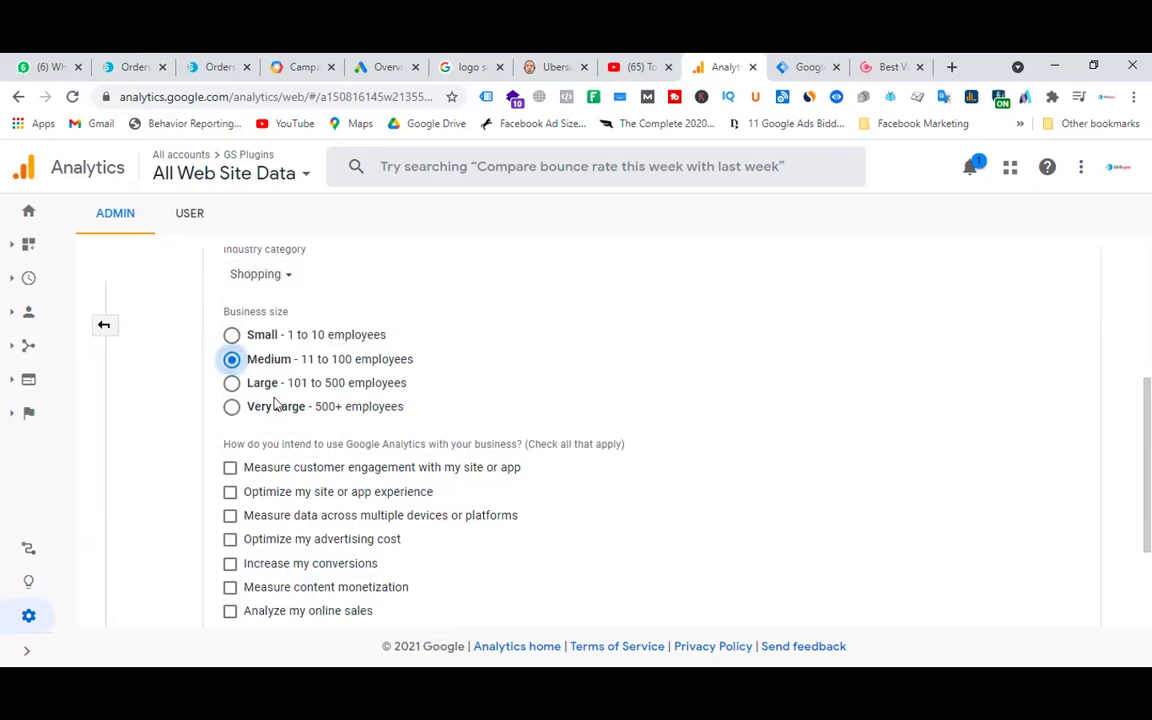
- Select the intended uses of Google Analytics for the business and create the property
scroll(278, 406, "down", 2)
left_click(231, 336)
left_click(230, 502)
left_click(241, 591)
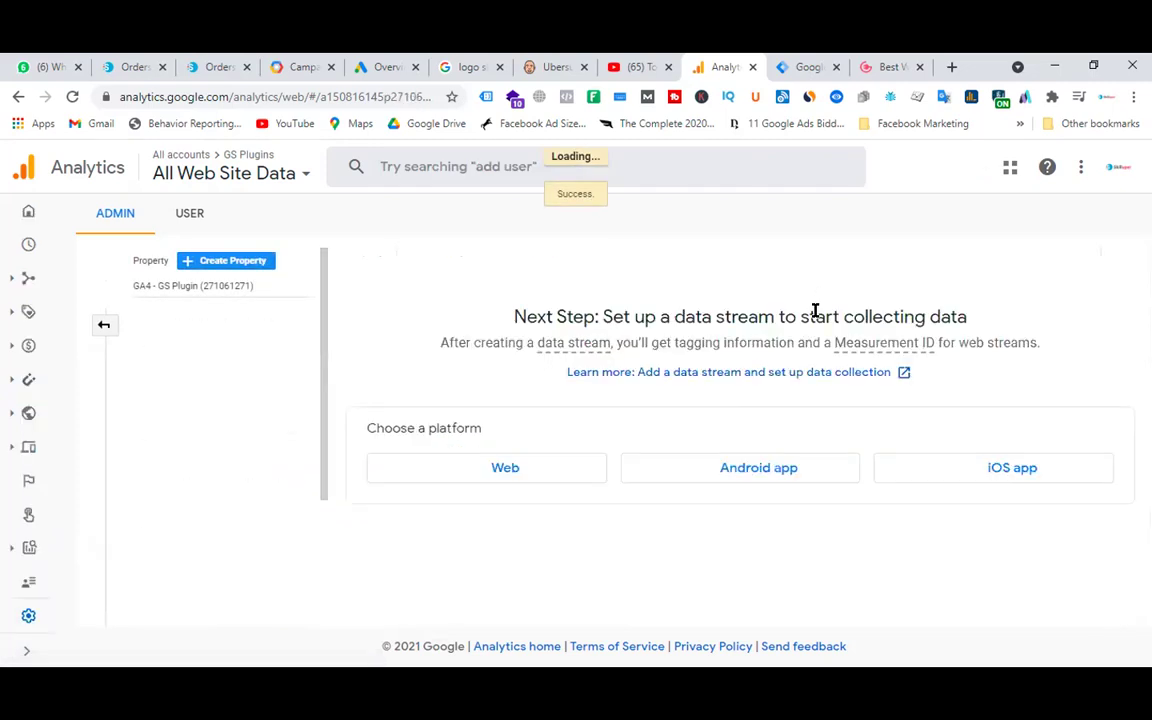
- Start a web data stream for the new property and paste the GS Plugins home page address as its website URL
left_click(539, 483)
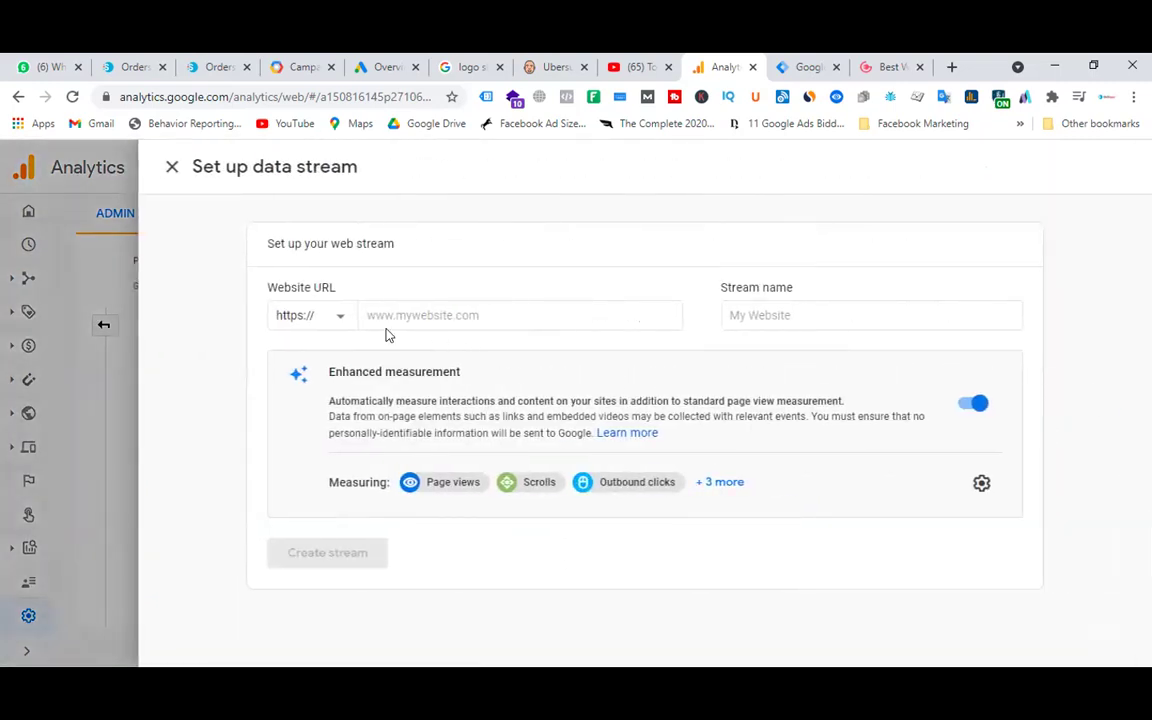
left_click(890, 66)
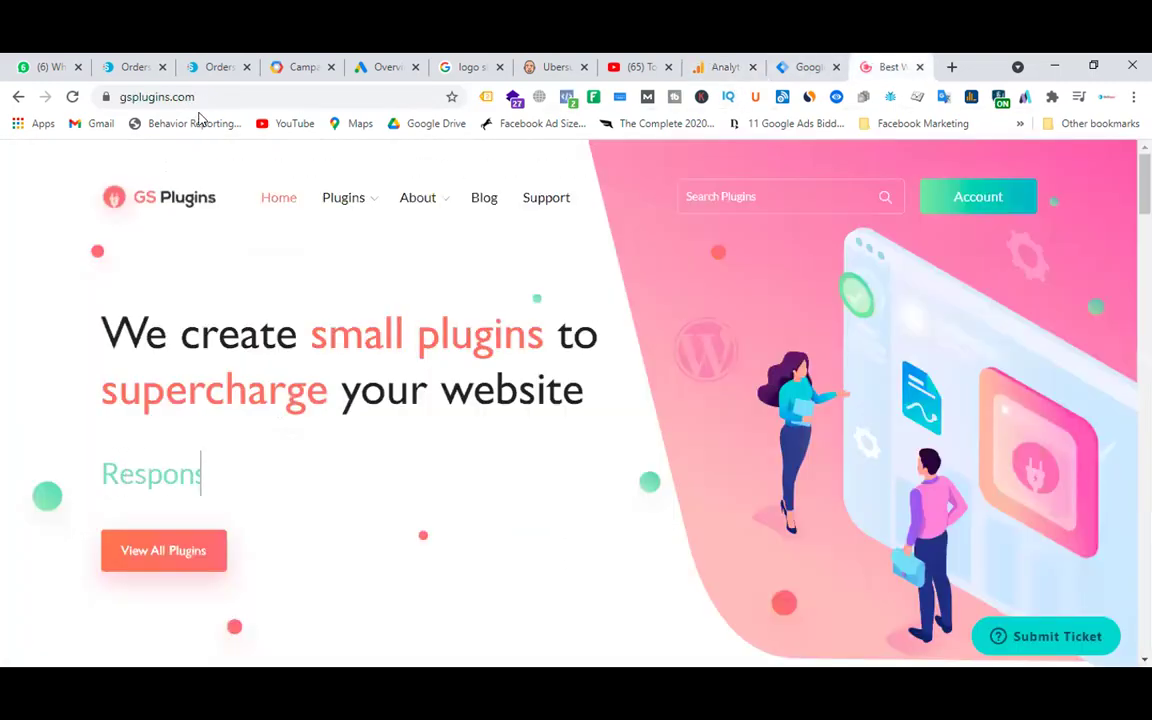
left_click(220, 92)
key("ctrl+c")
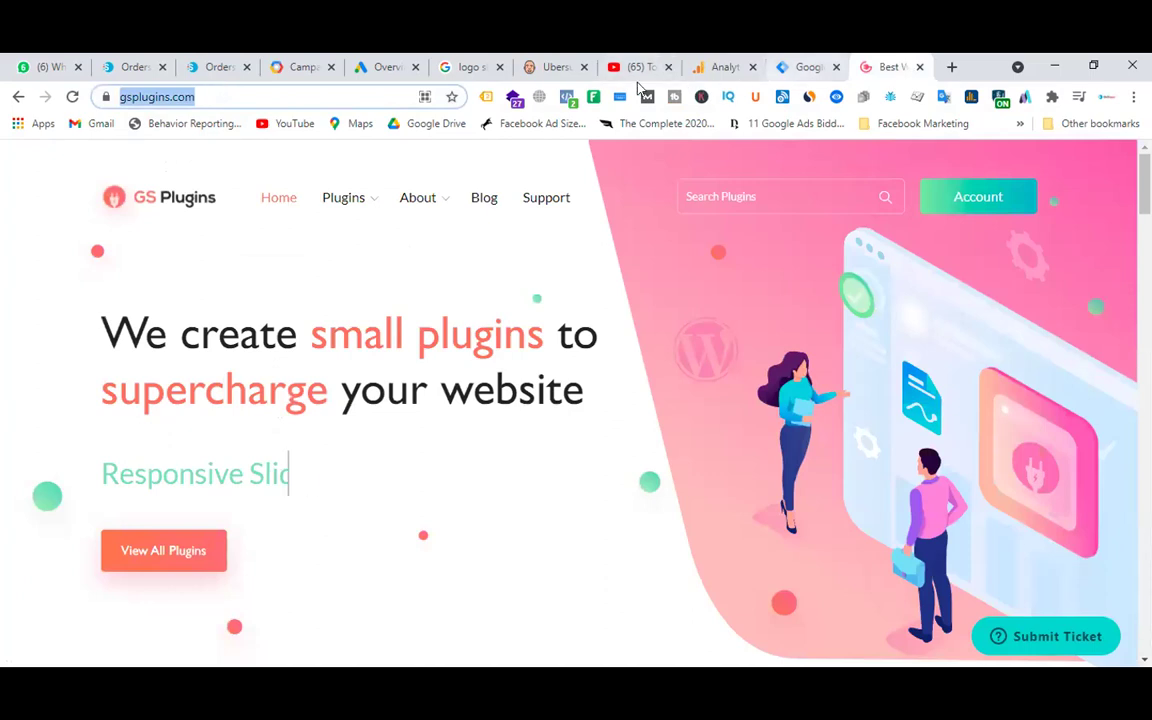
left_click(738, 68)
left_click(452, 324)
key("ctrl+v")
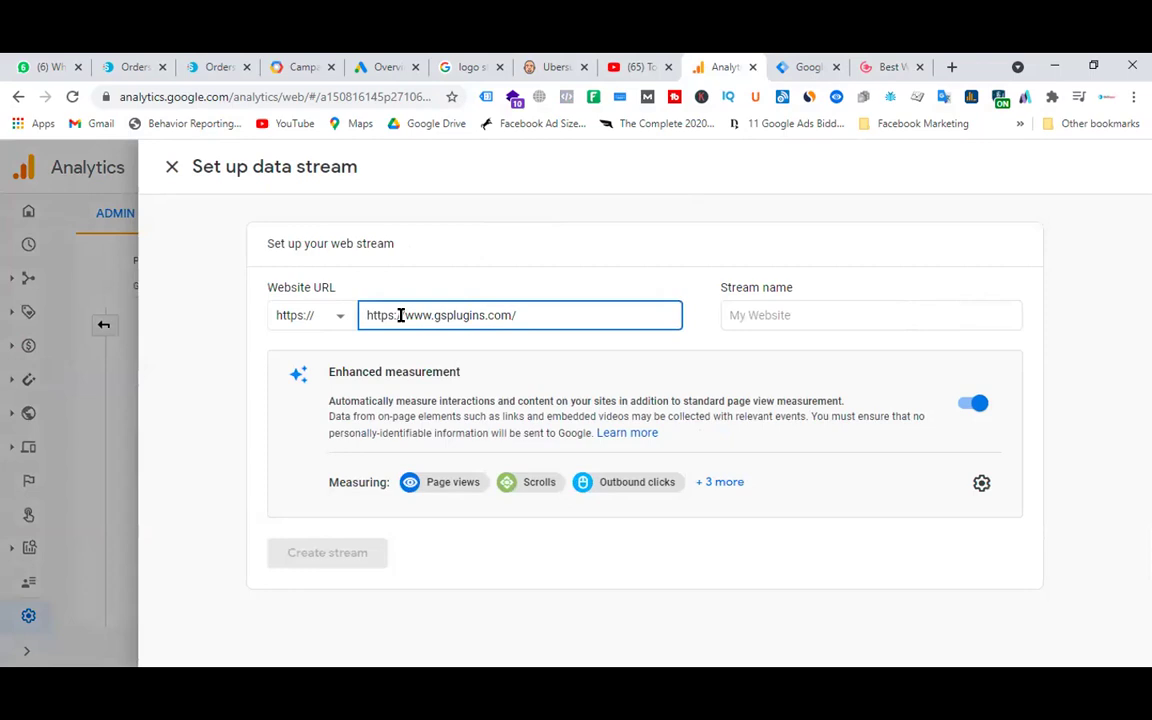
key("BackSpace")
key("BackSpace")
key("BackSpace")
key("BackSpace")
key("BackSpace")
key("BackSpace")
key("BackSpace")
key("BackSpace")
left_click(508, 316)
key("BackSpace")
left_click(803, 315)
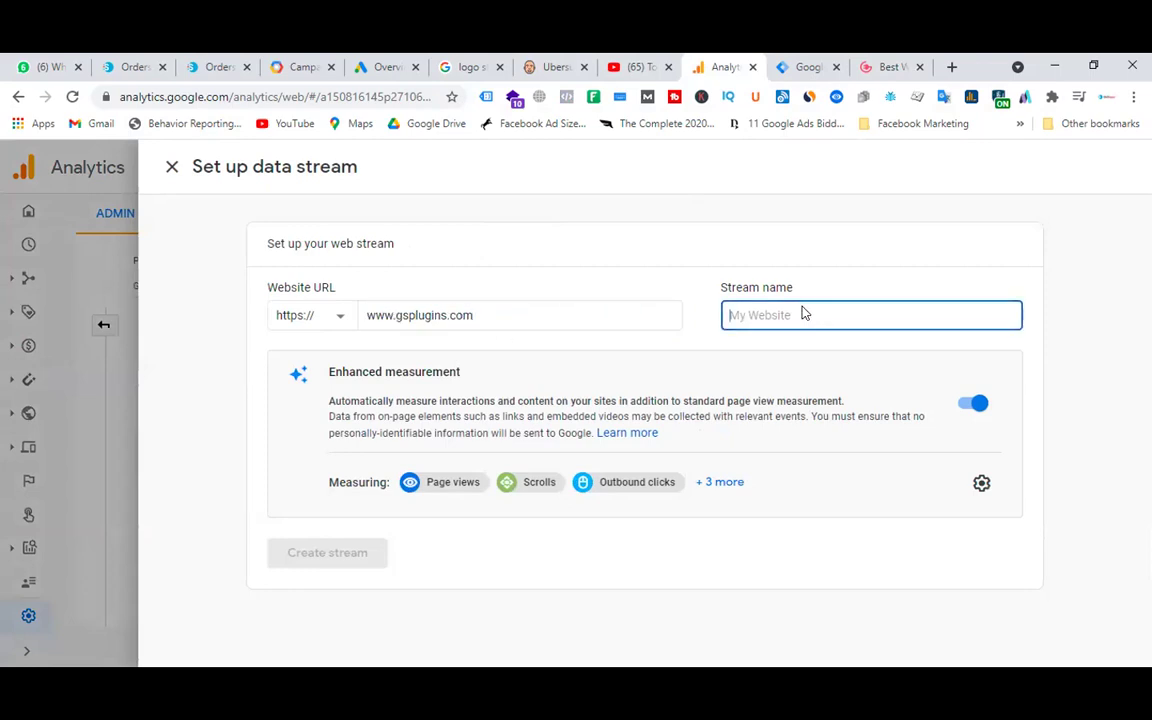
type("GS Plugin")
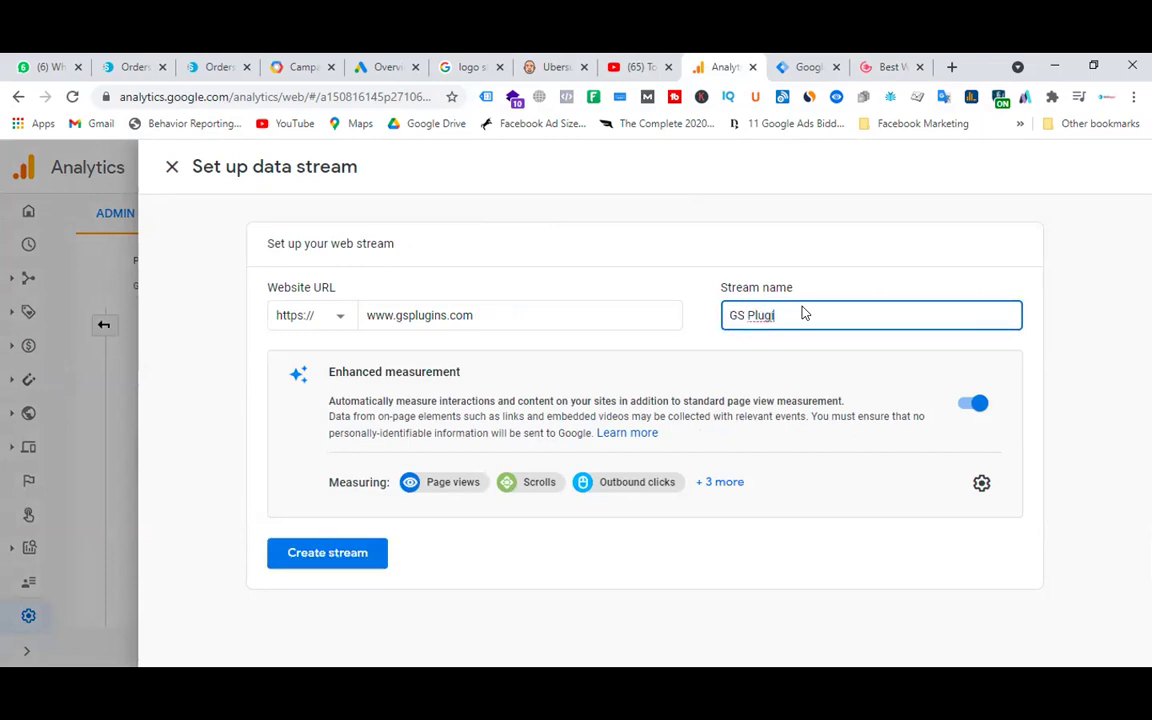
- Save the default enhanced measurement options, create the stream, and bring its copied Measurement ID to Google Tag Manager
left_click(981, 483)
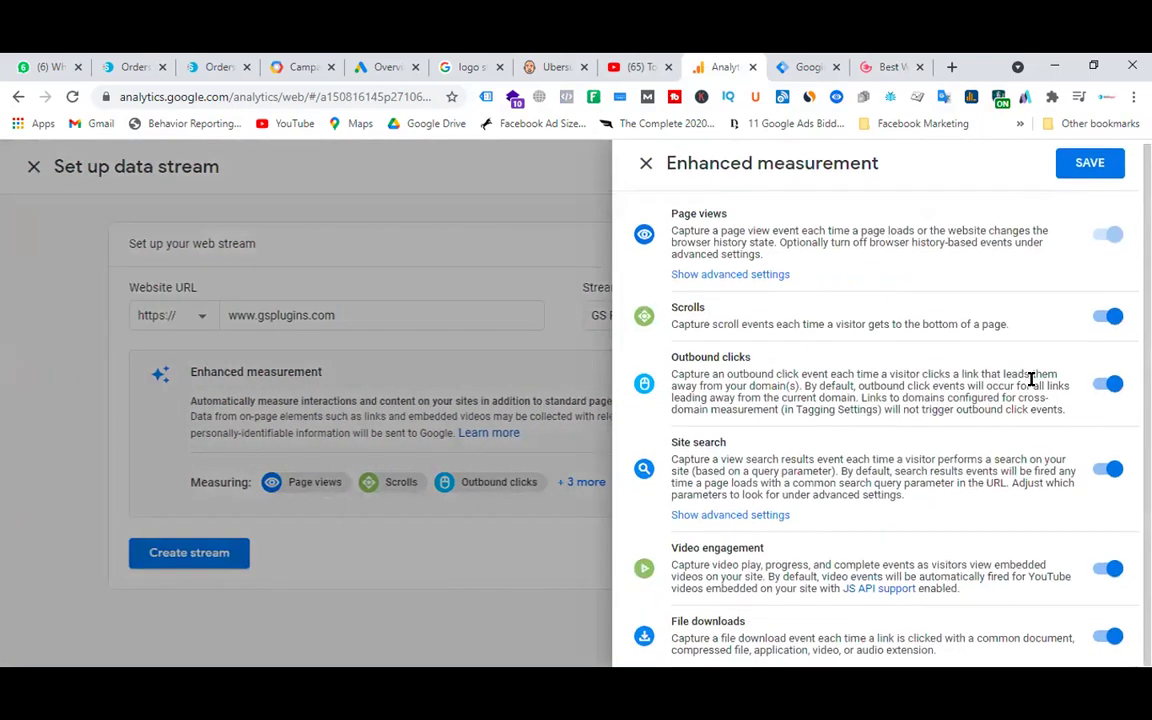
left_click(1089, 162)
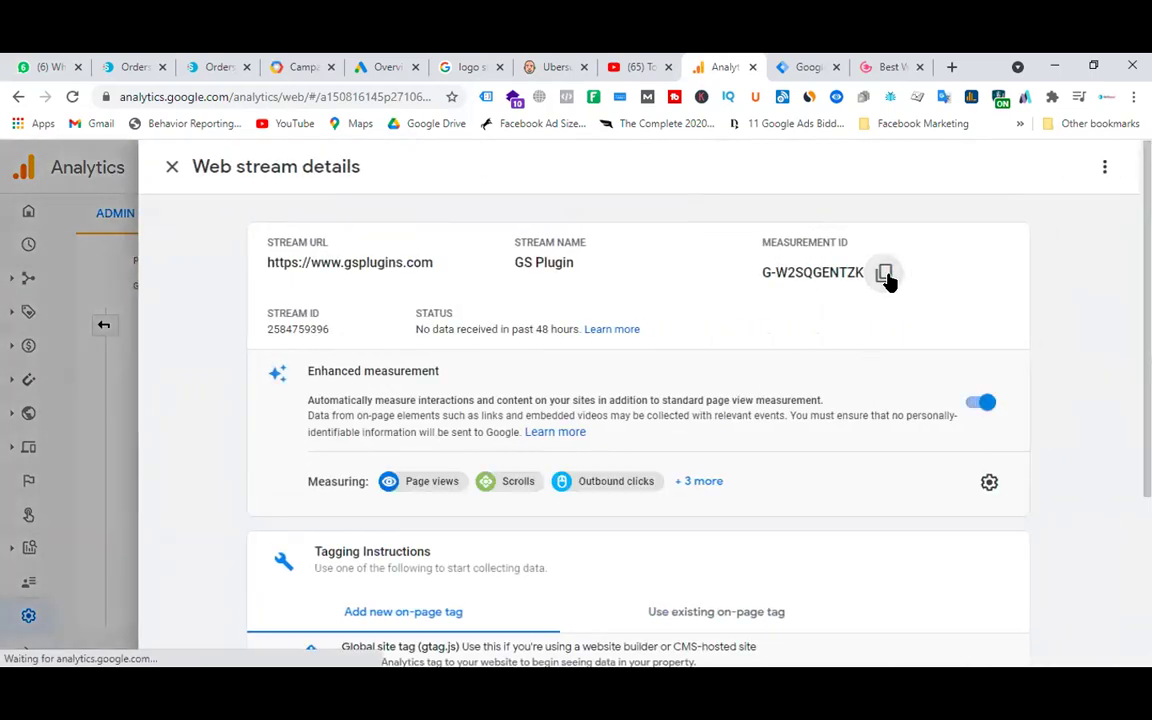
left_click(803, 67)
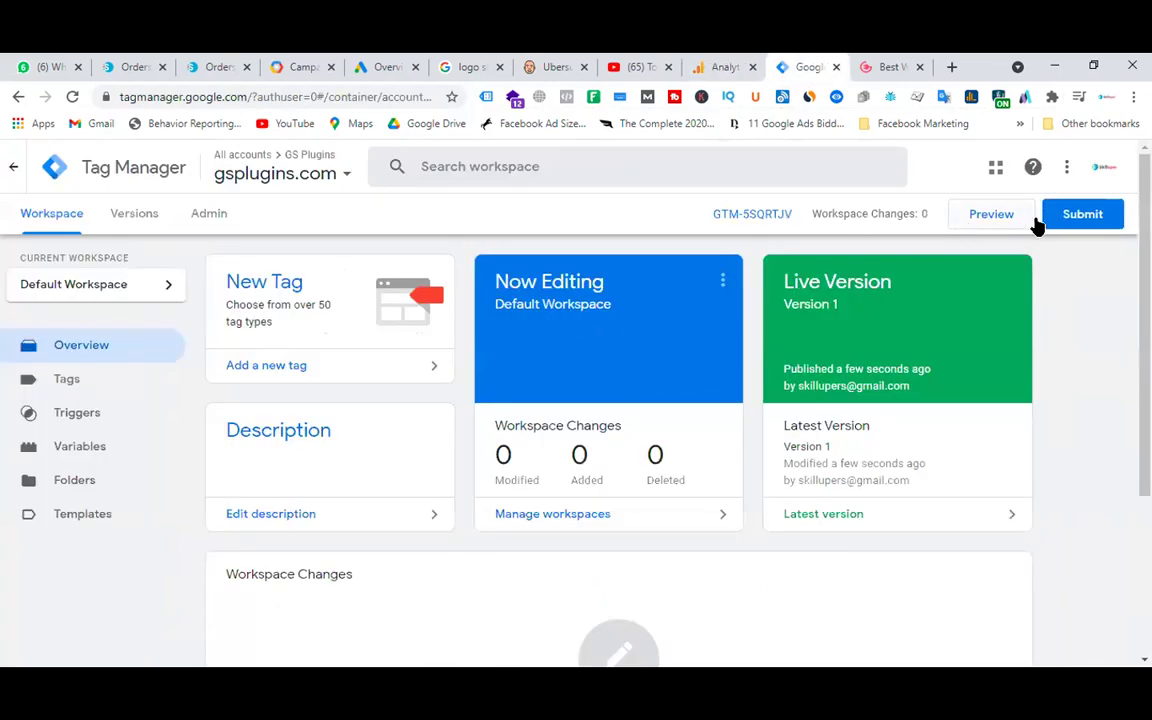
- Start a new tag in the gsplugins.com container and name it "GA4 - Configuration - GS"
left_click(270, 292)
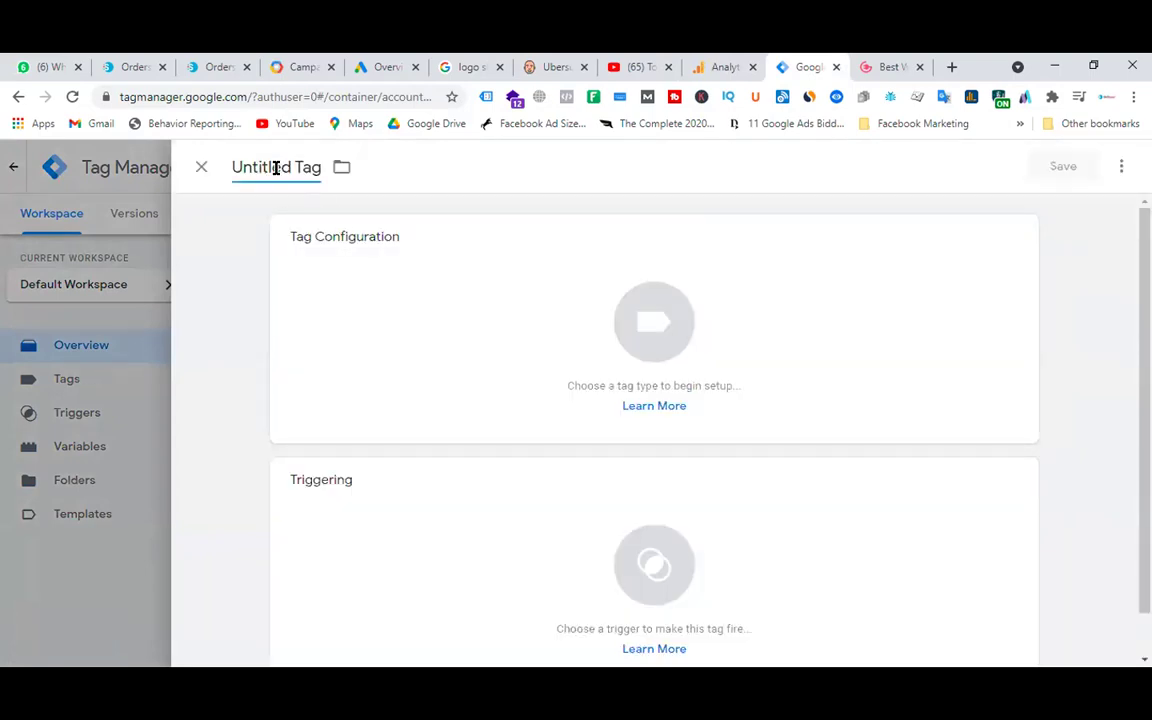
left_click(276, 168)
type("GA4 - GS")
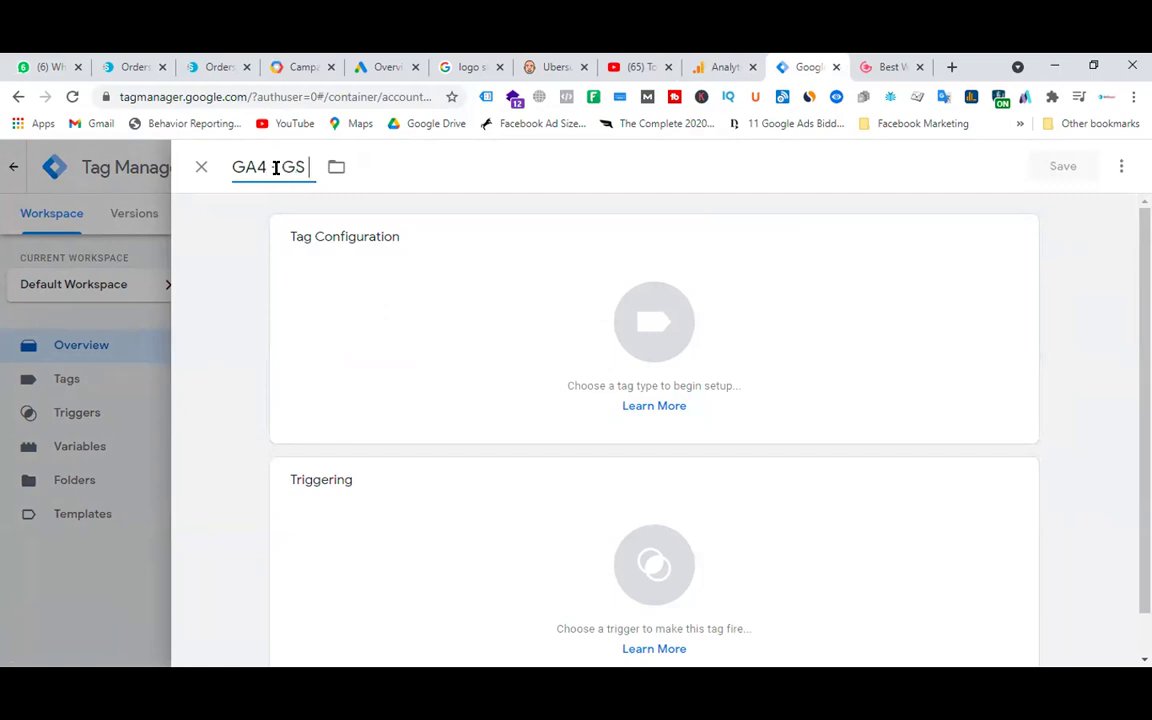
type("4 Configuration - GS")
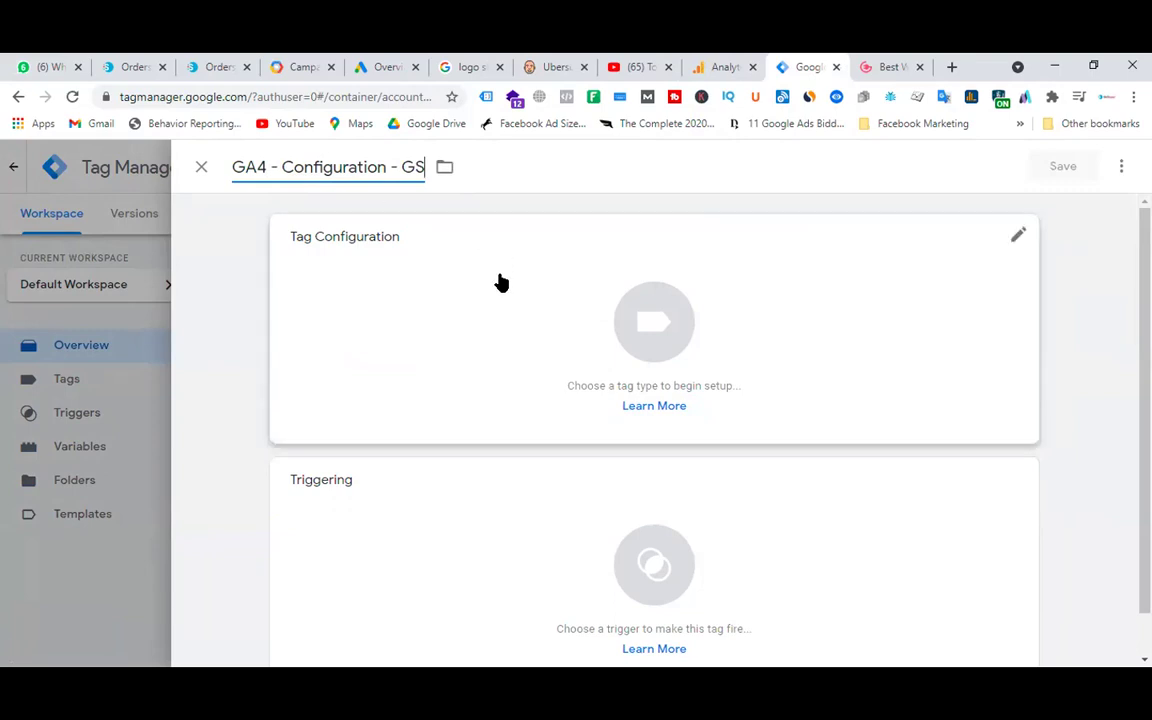
- Configure the tag as Google Analytics: GA4 Configuration with Measurement ID G-W2SQGENTZK and the All Pages firing trigger
left_click(650, 327)
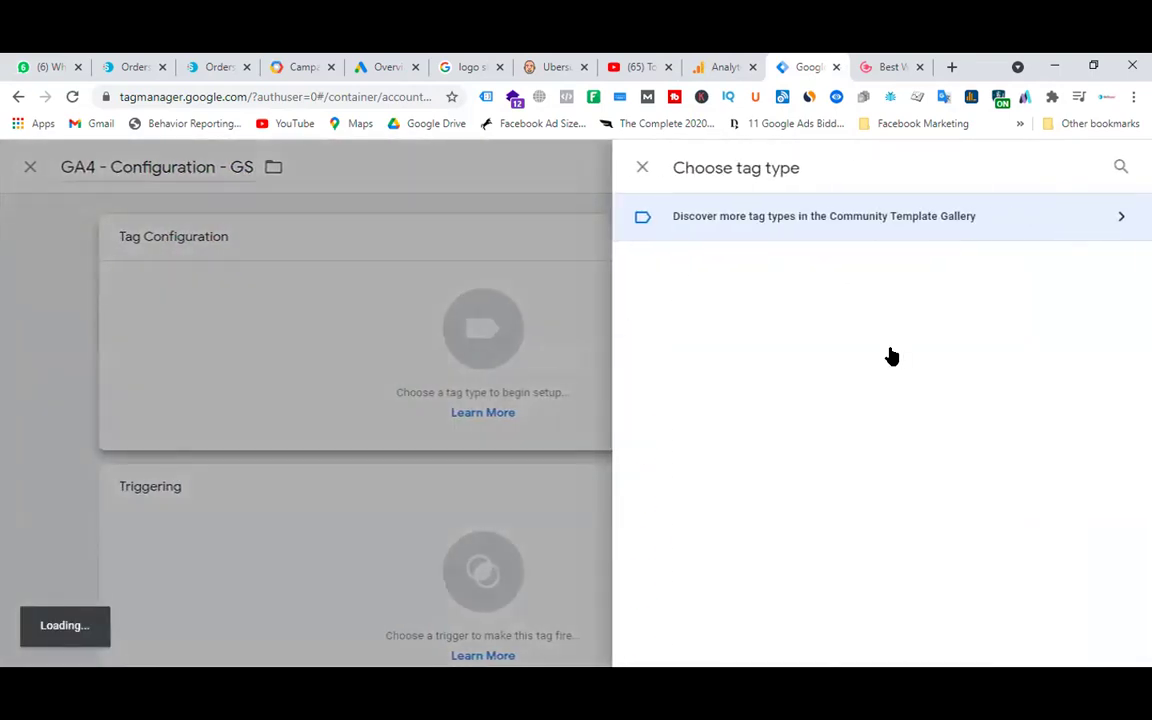
left_click(800, 368)
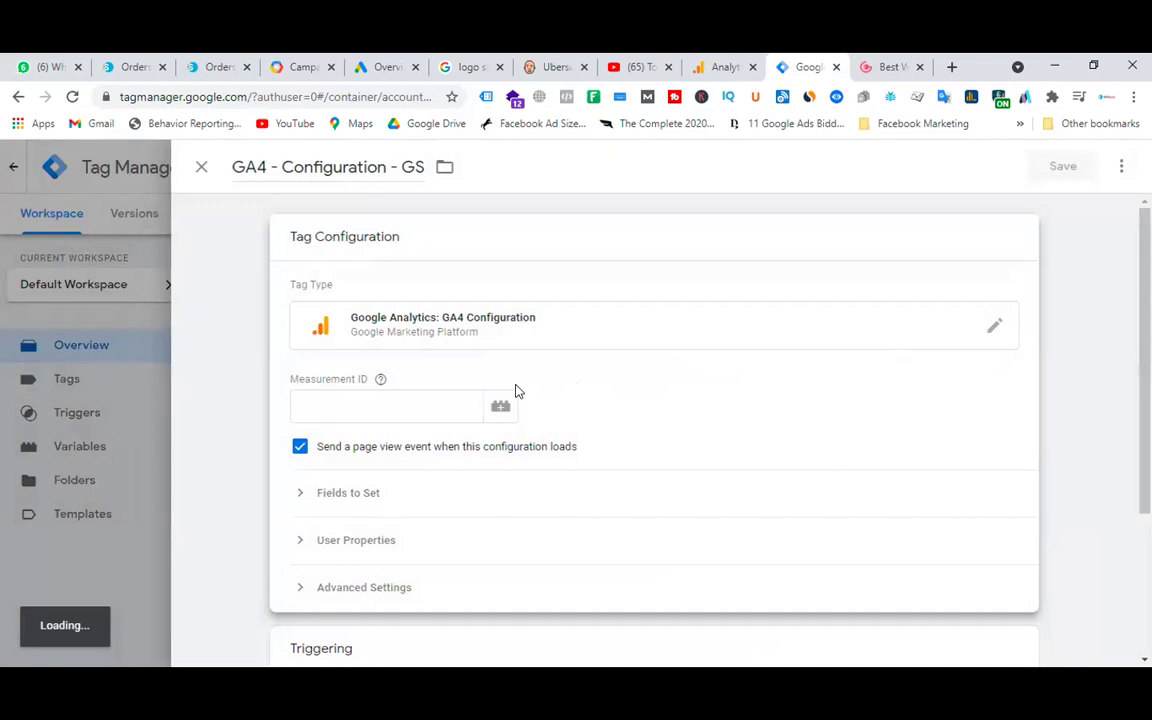
left_click(373, 415)
type("G-W2S0GENTZR")
scroll(655, 388, "down", 2)
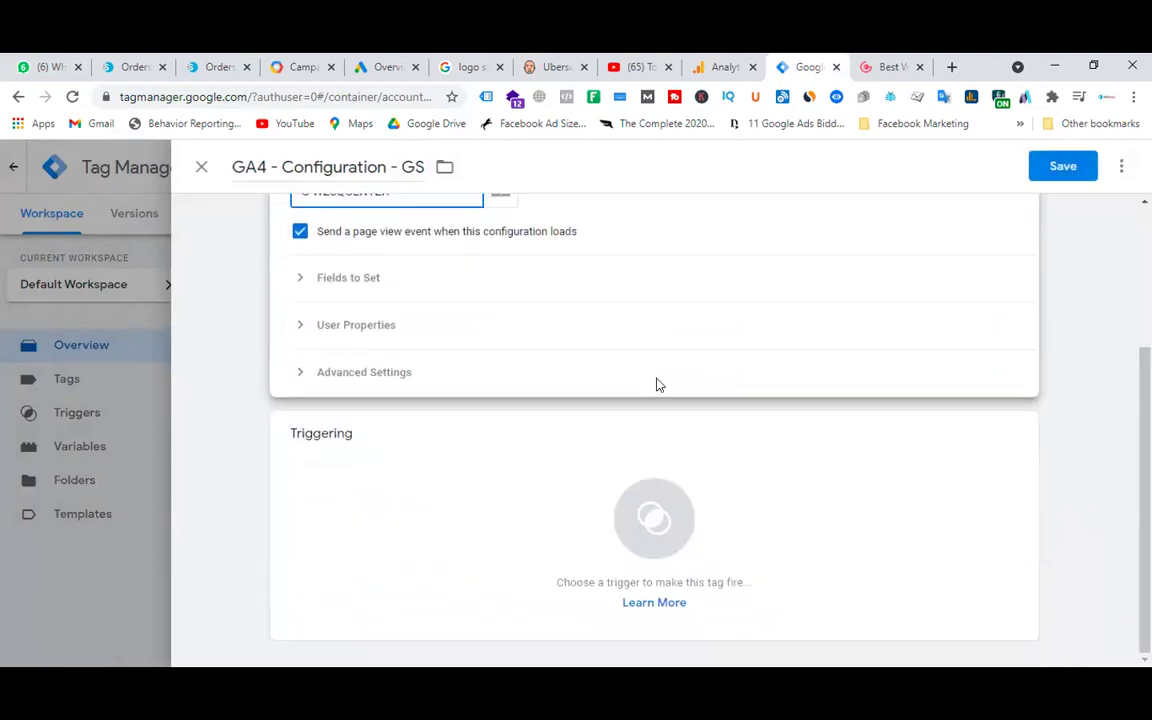
left_click(648, 500)
left_click(258, 243)
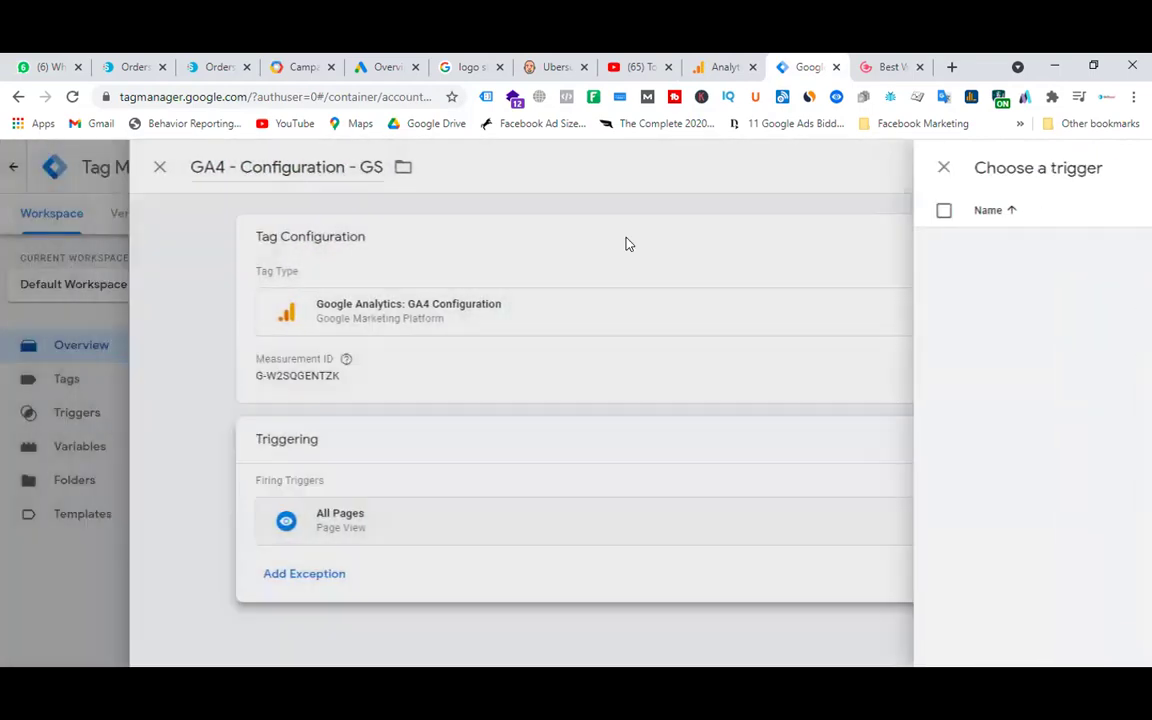
- Try to save the tag, recheck its Measurement ID and settings, and try saving it again
left_click(1063, 167)
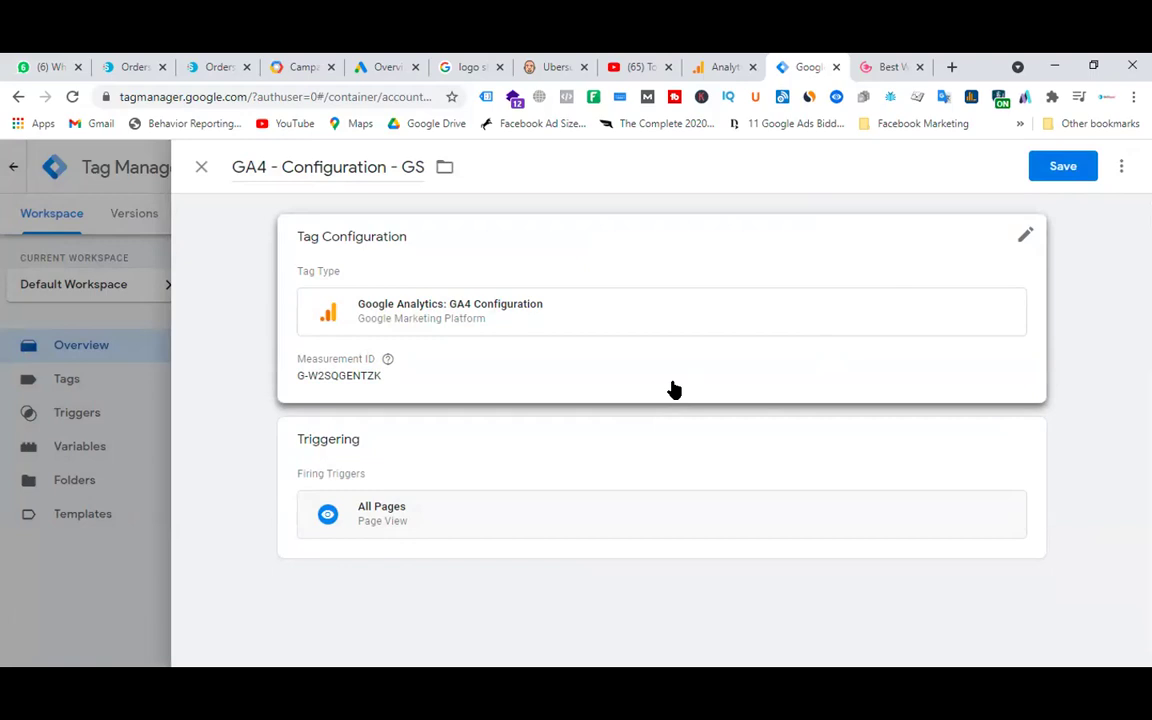
left_click(1062, 165)
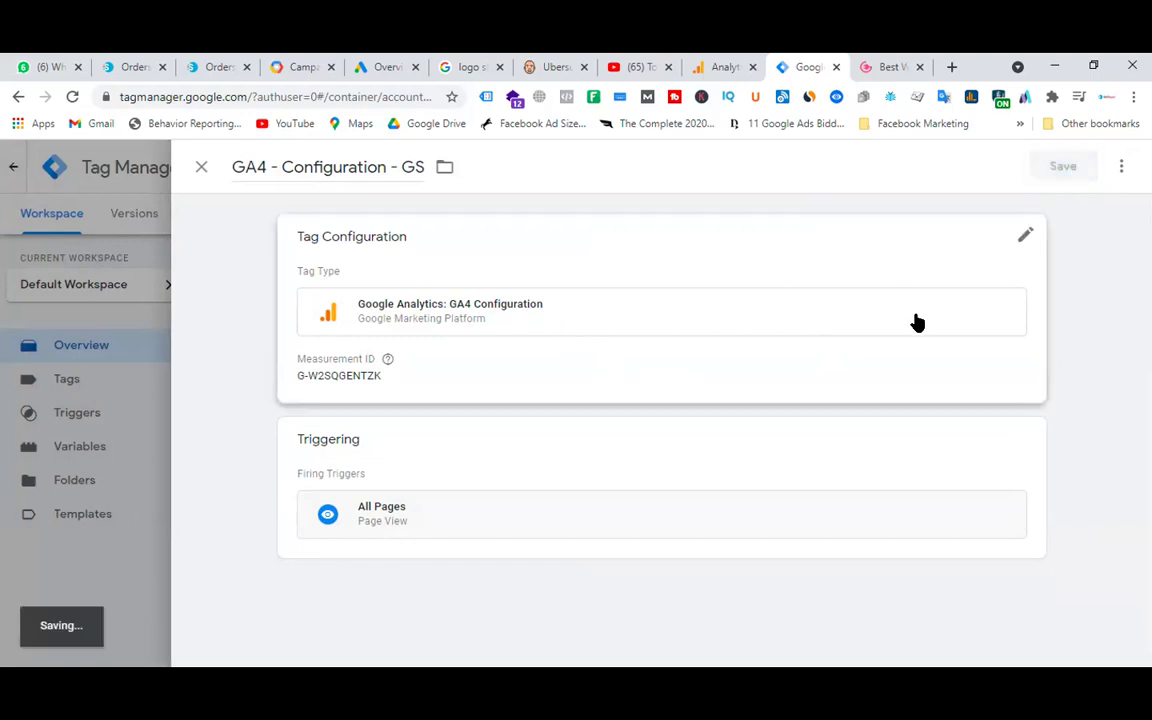
left_click(401, 373)
left_click(432, 410)
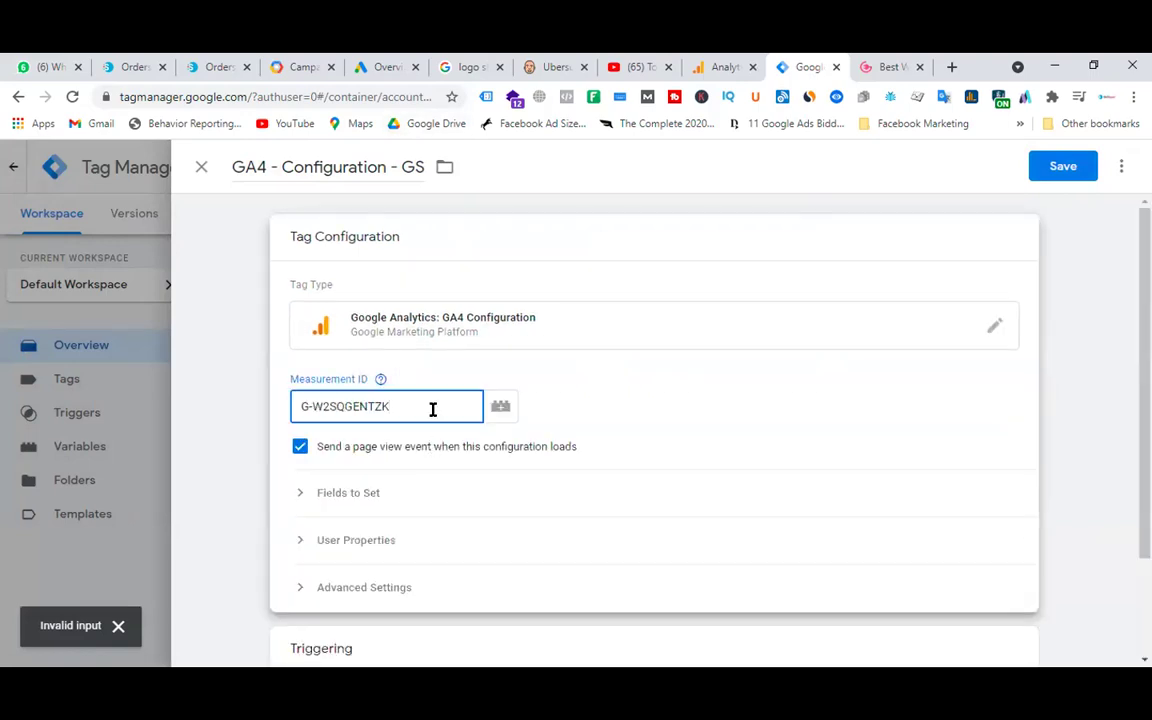
scroll(669, 381, "down", 2)
scroll(669, 384, "up", 2)
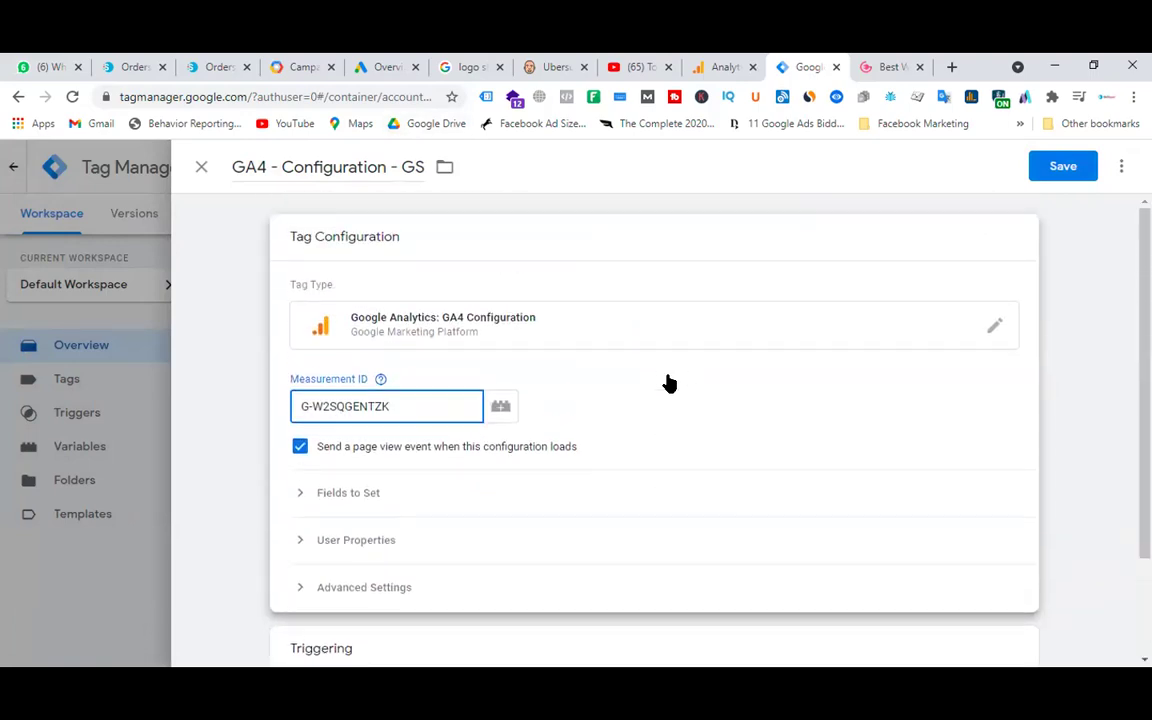
left_click(1063, 170)
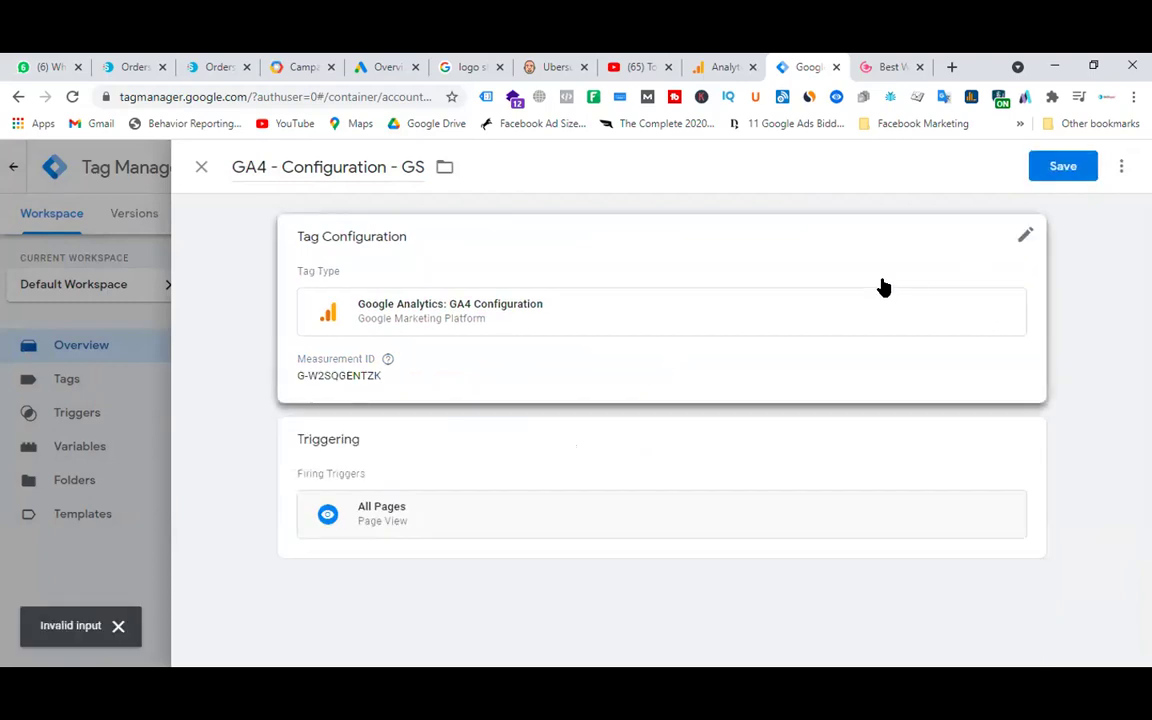
- Reload the container page and start a new GA4 Configuration tag with Measurement ID G-W2SQGENTZK
left_click(320, 98)
key("Return")
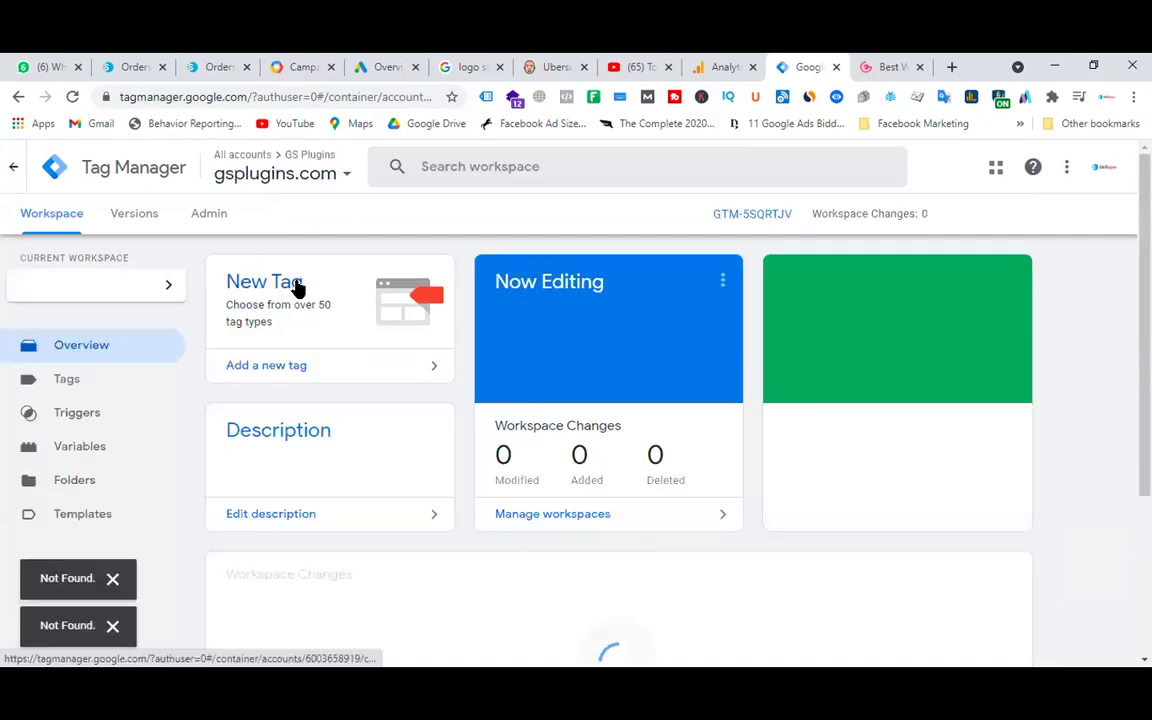
left_click(297, 287)
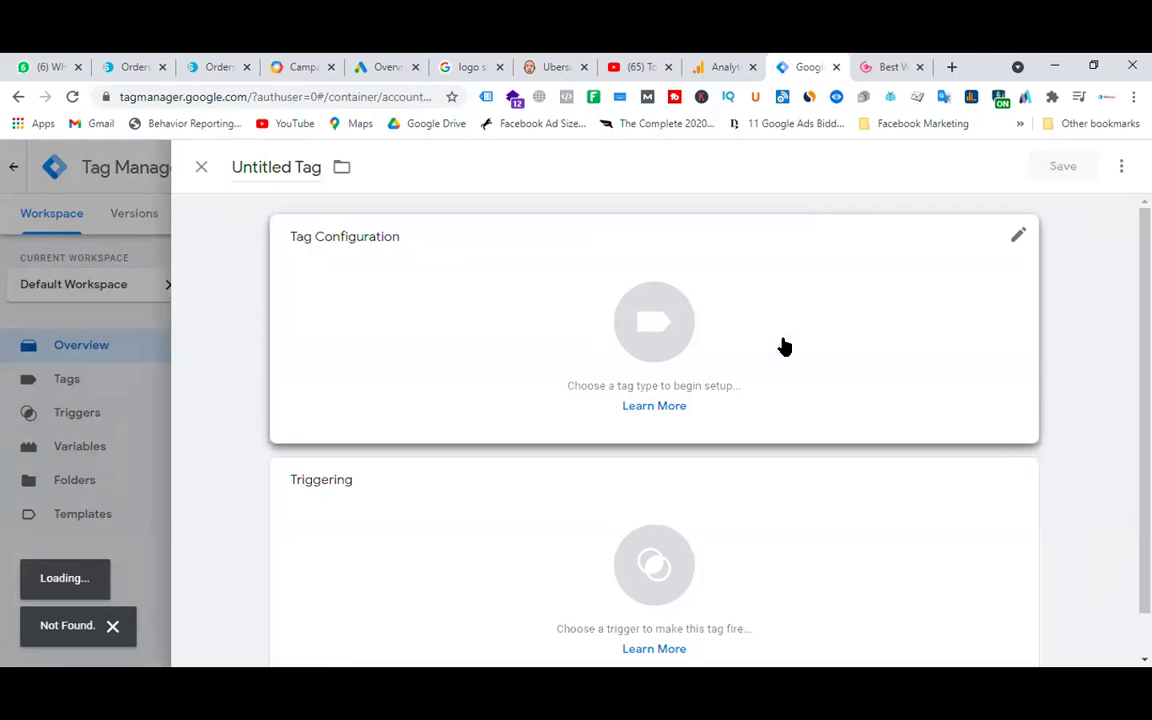
left_click(653, 320)
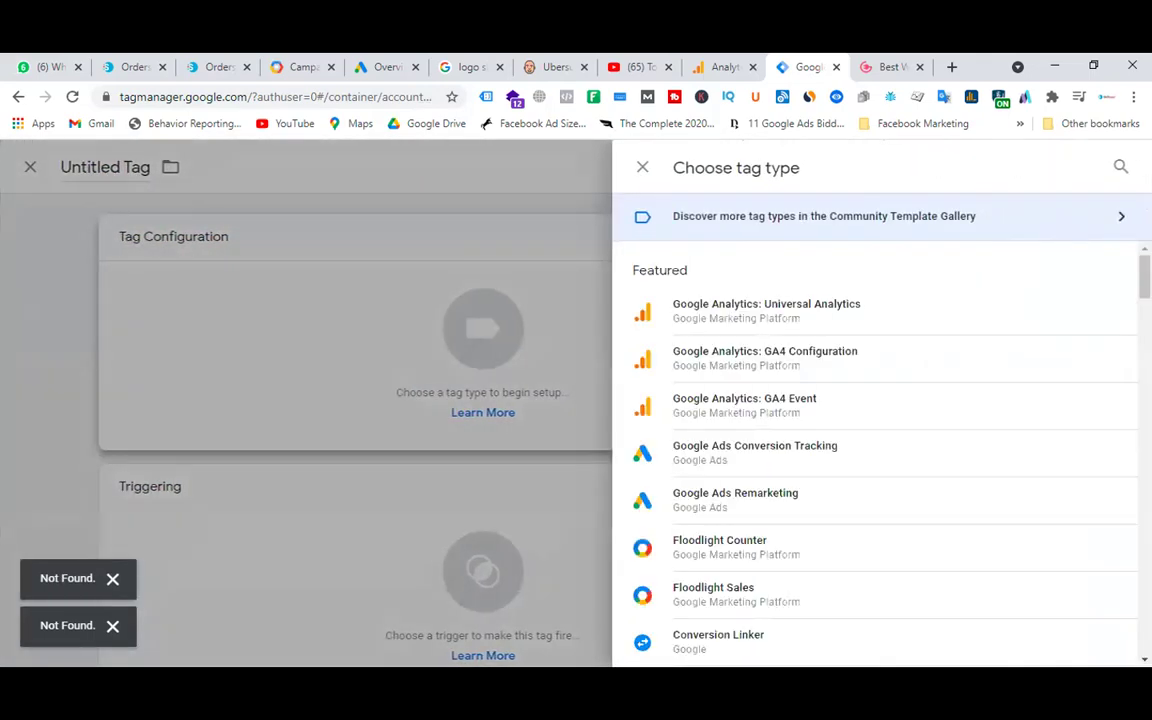
left_click(805, 372)
left_click(330, 416)
type("G-W2SQGENTZK")
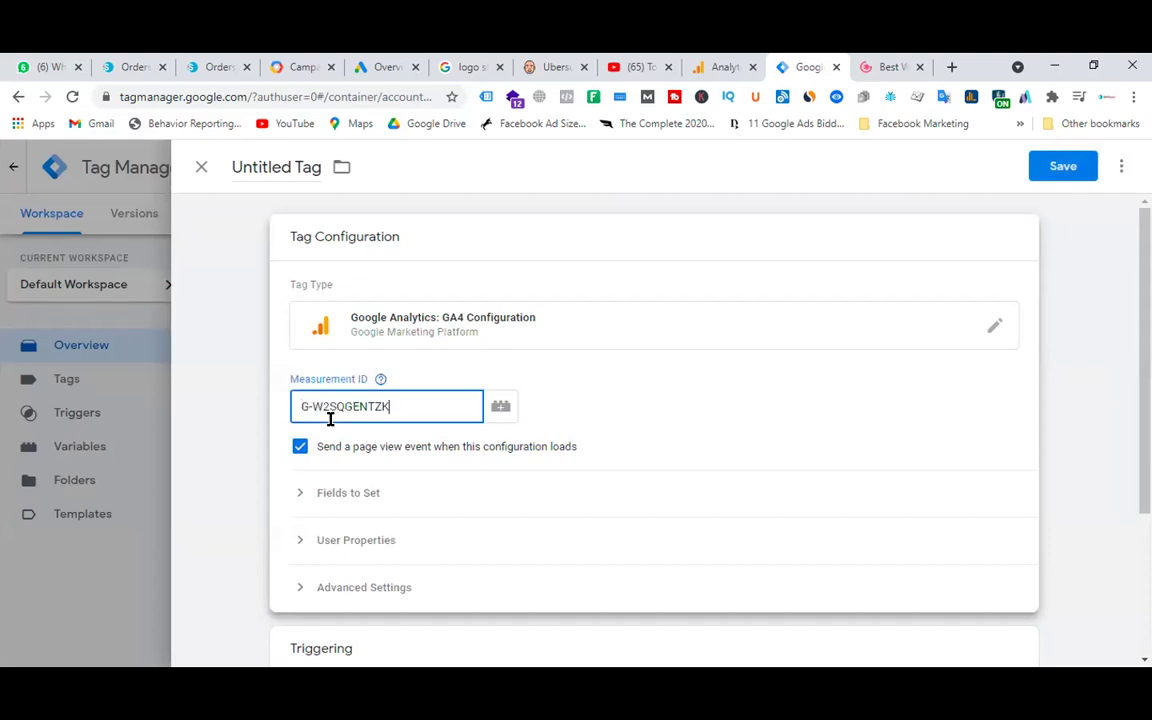
- Add the All Pages page view trigger as the new tag's firing trigger
scroll(545, 468, "down", 3)
left_click(552, 478)
left_click(262, 242)
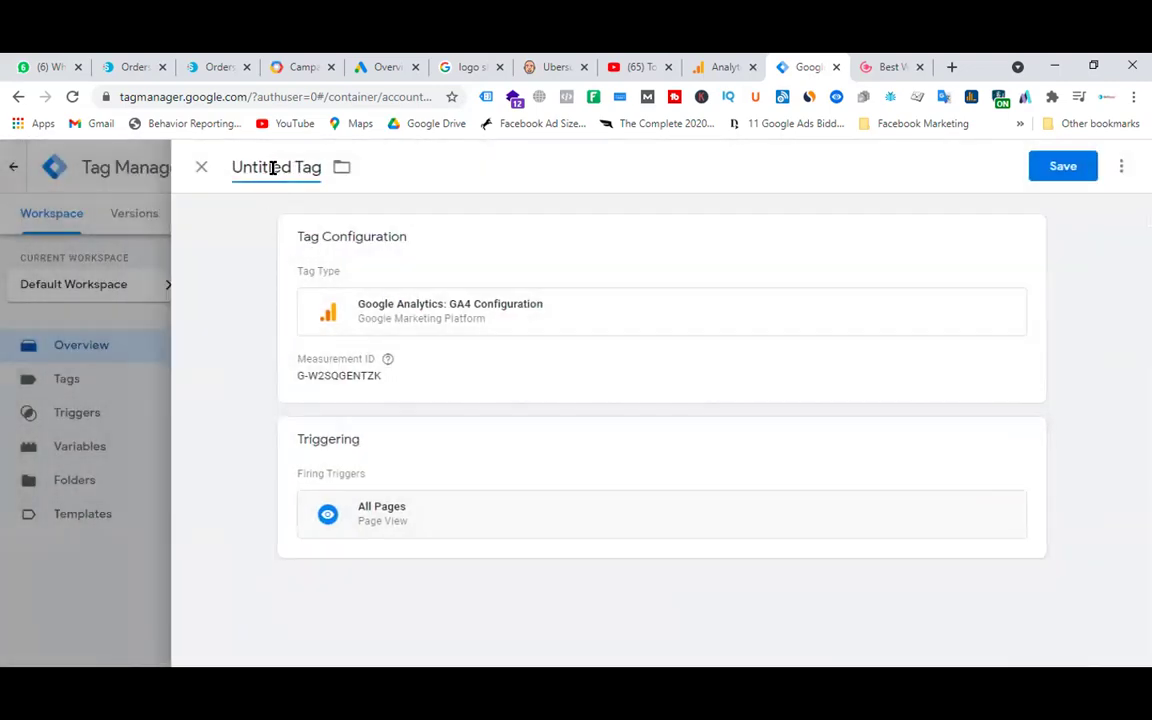
- Name the tag "GA4 - Configuration - GS" and save it
left_click(273, 168)
type("GA4 Configa")
key("BackSpace")
type("urat")
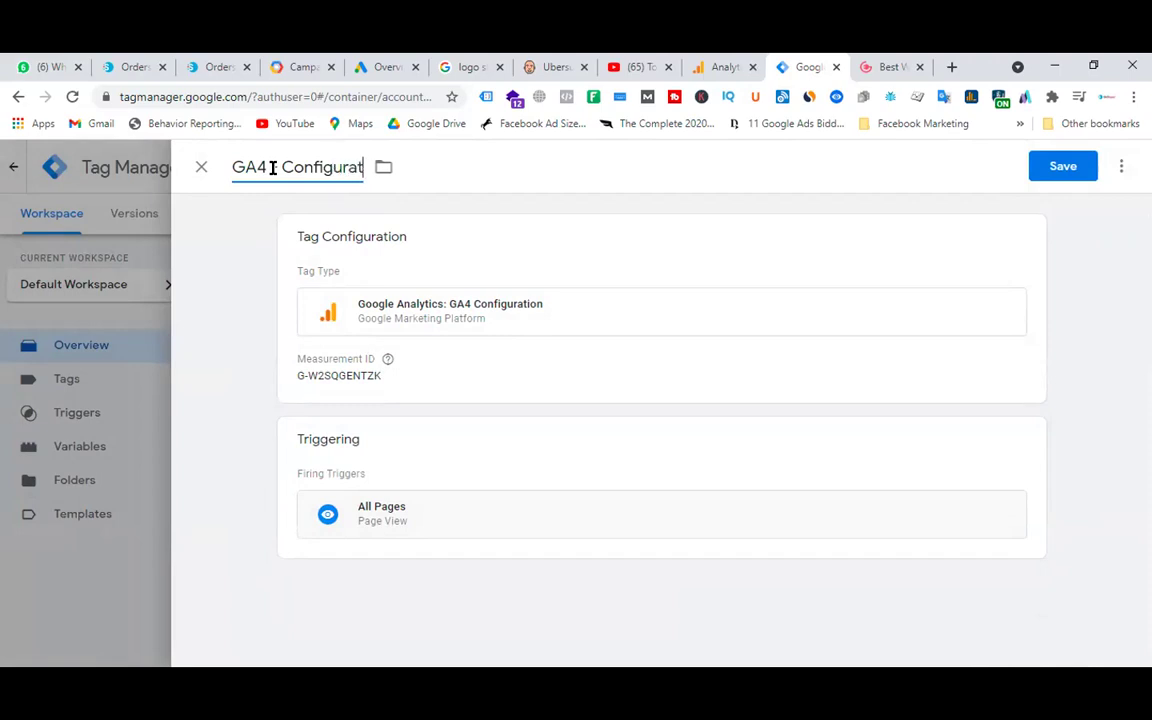
type("ion - GS")
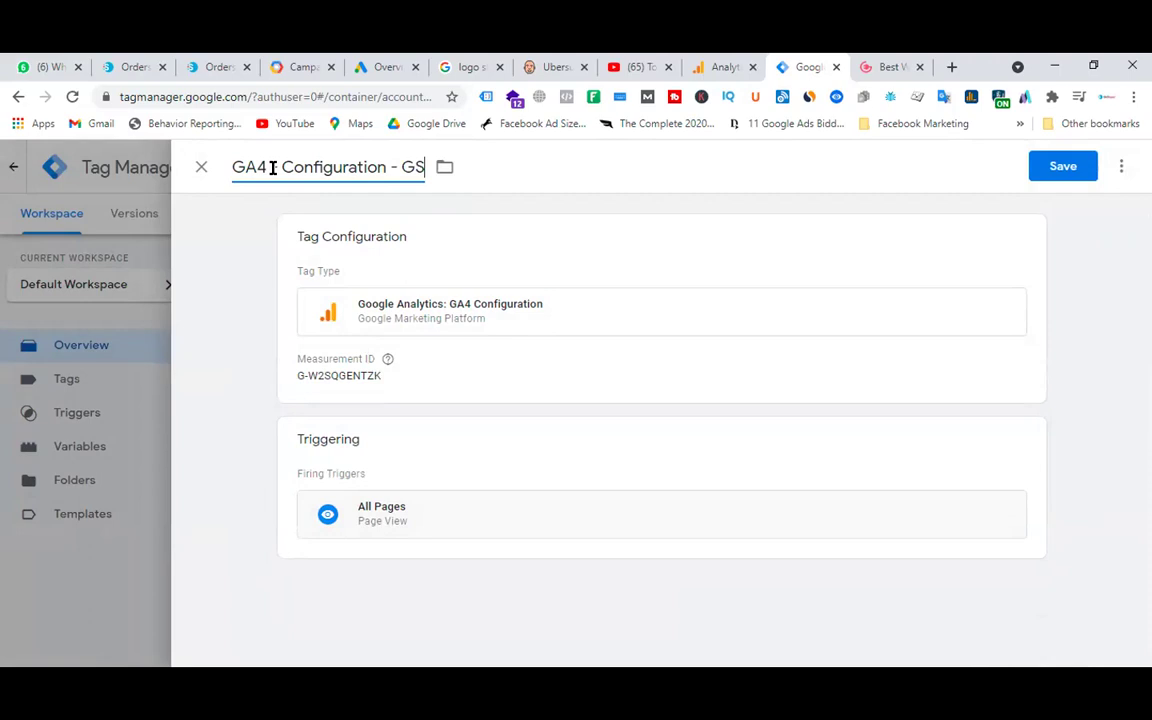
left_click(272, 168)
type("-")
left_click(1075, 170)
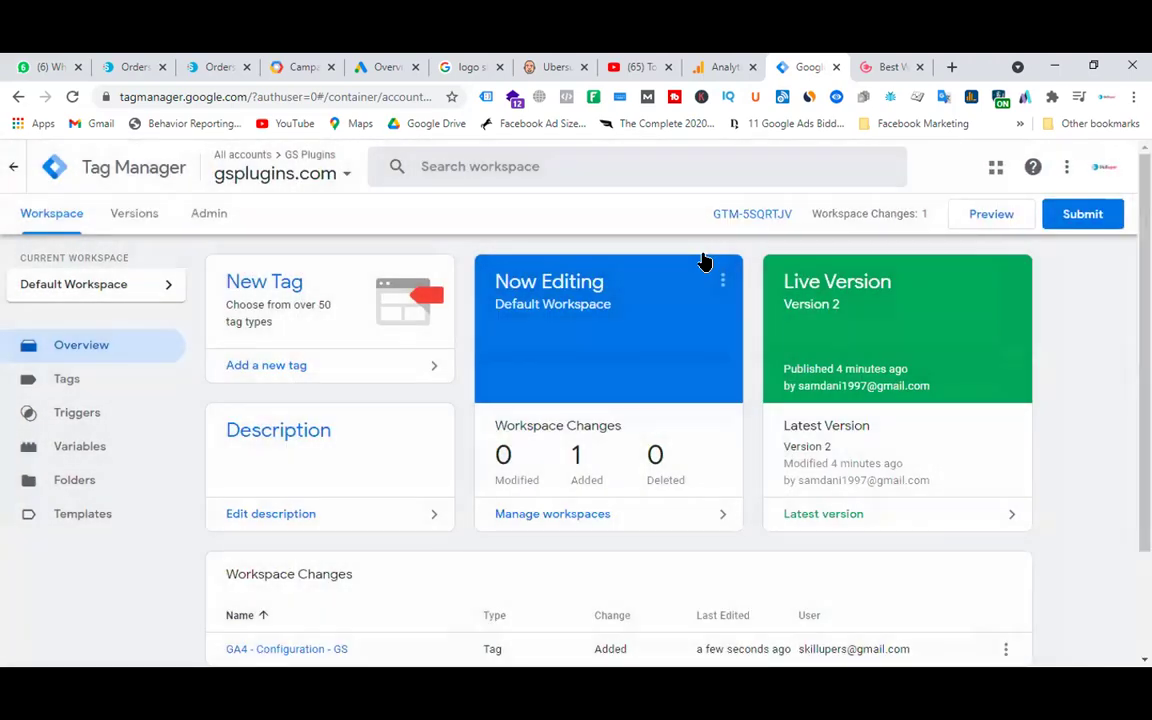
- Submit the workspace changes and publish them as a version named GA4
left_click(1085, 216)
left_click(481, 362)
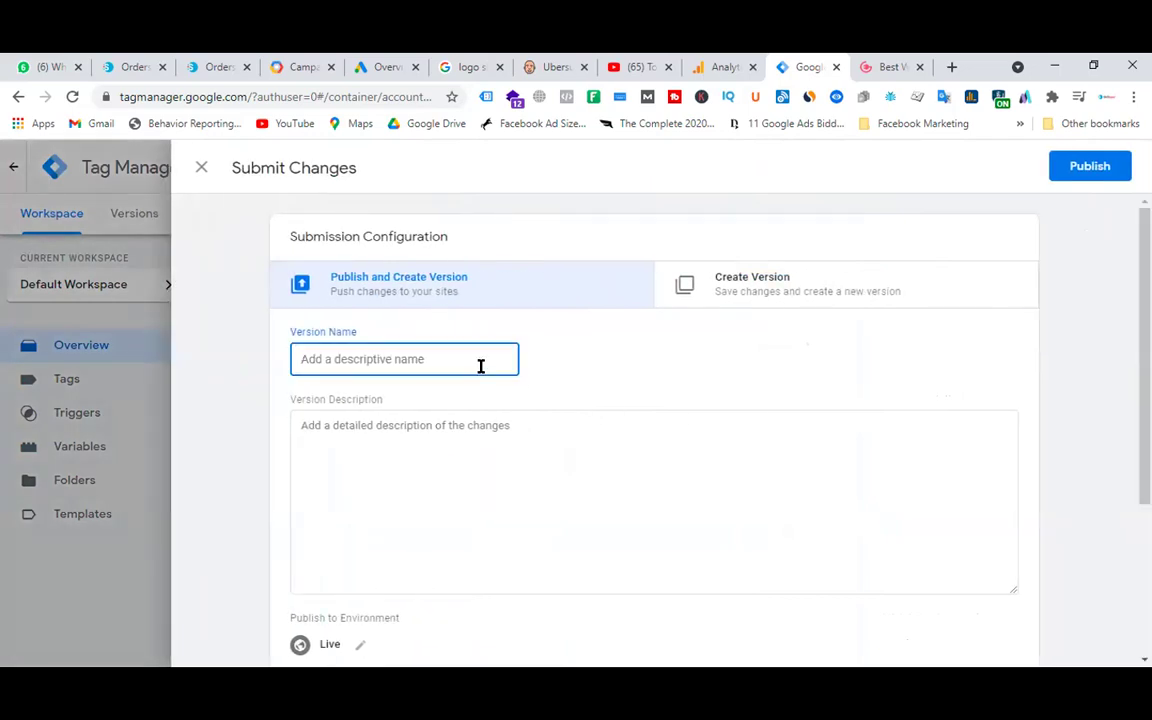
type("GA4")
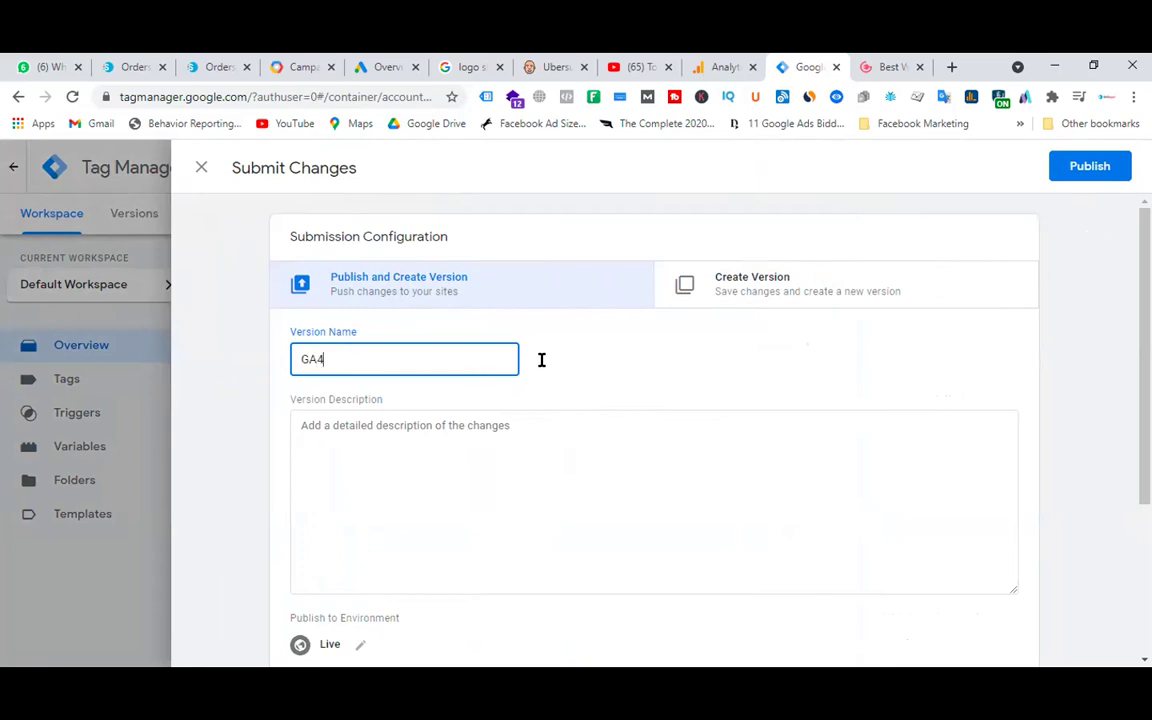
left_click(1060, 168)
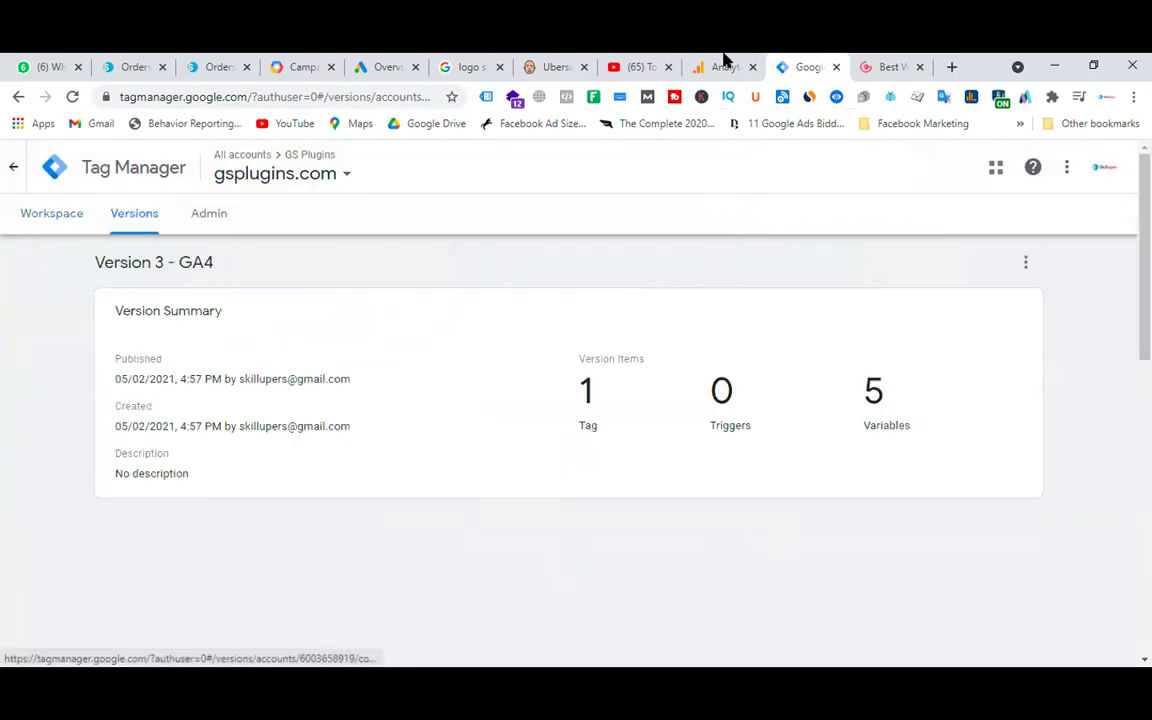
- Switch to Google Analytics, leave the web stream details, and examine the Realtime overview of the GA4 - GS Plugin property
left_click(722, 67)
scroll(700, 330, "down", 3)
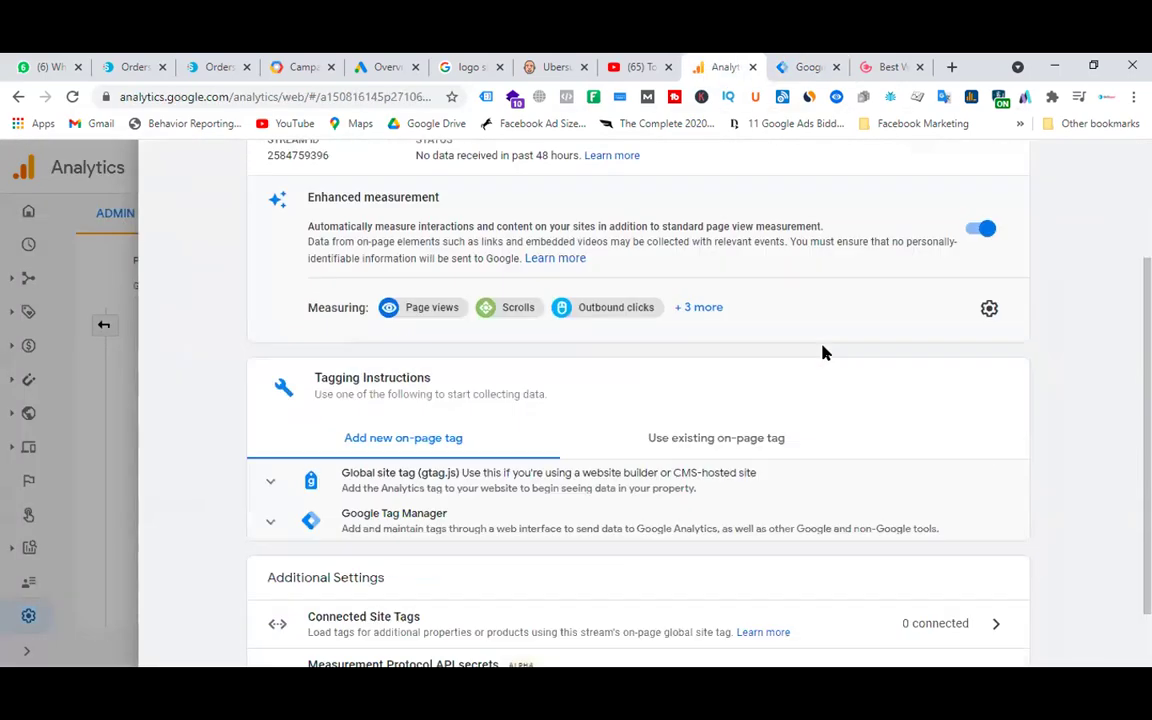
scroll(824, 352, "down", 2)
scroll(823, 355, "up", 6)
left_click(172, 166)
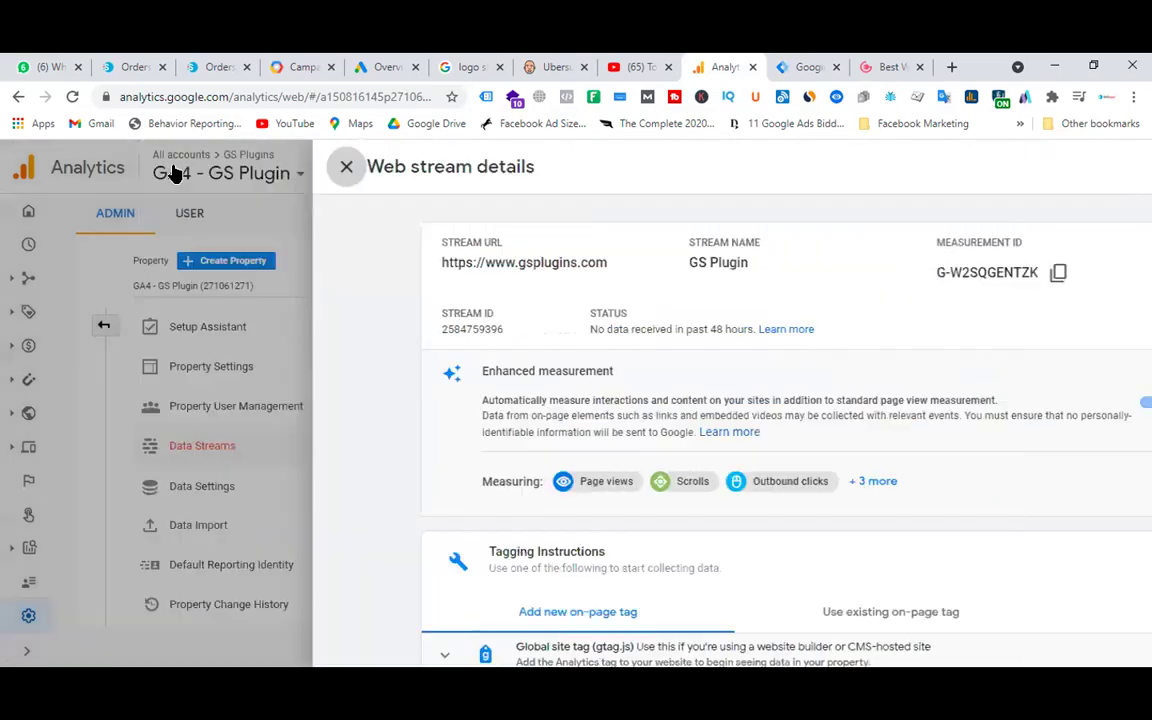
left_click(28, 246)
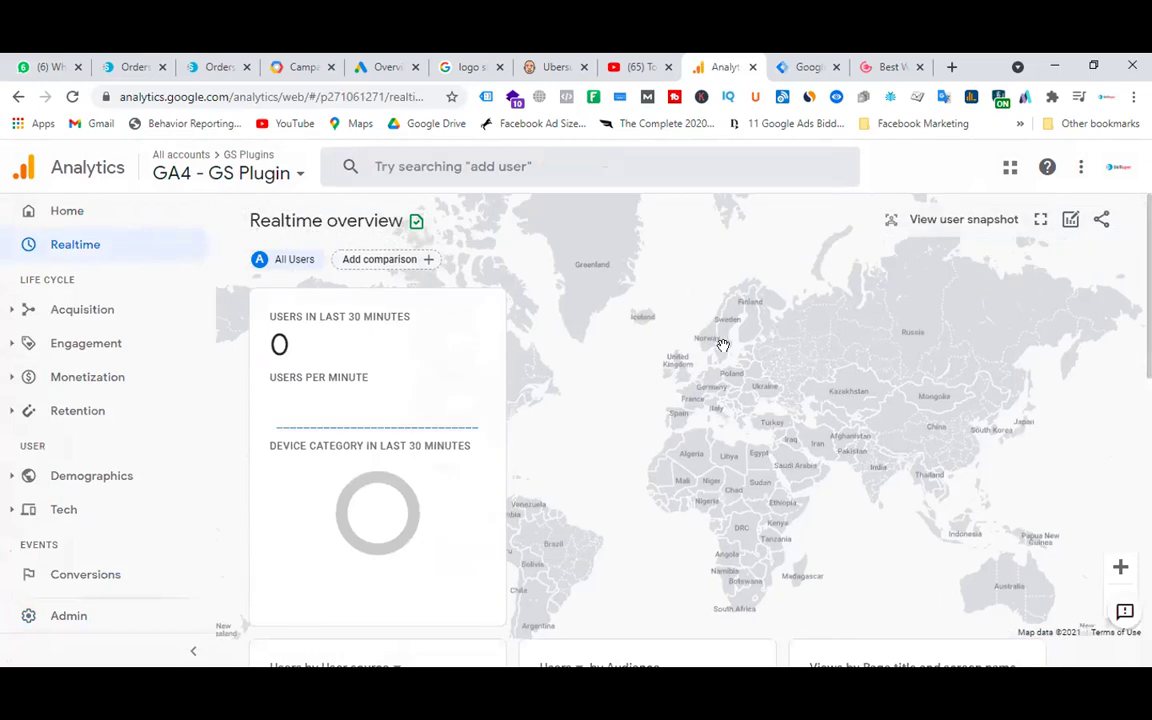
scroll(700, 310, "down", 10)
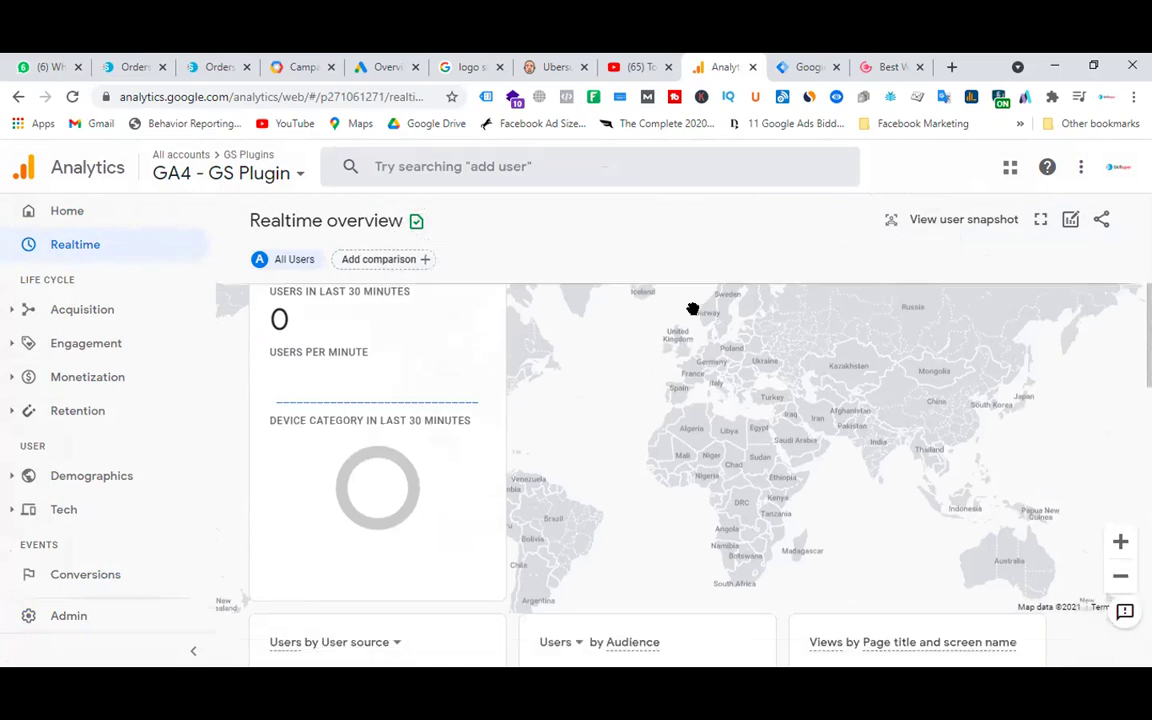
scroll(704, 327, "up", 10)
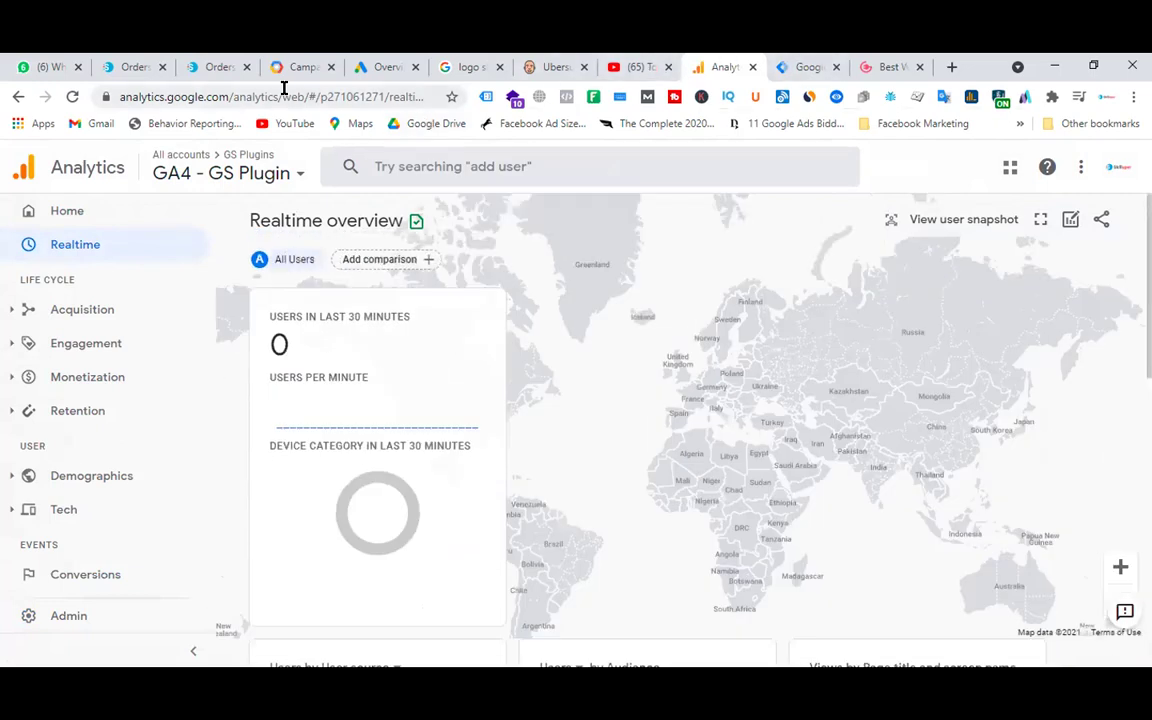
- Check the list of properties in the GS Plugins account's admin settings and return to the Realtime overview
left_click(80, 619)
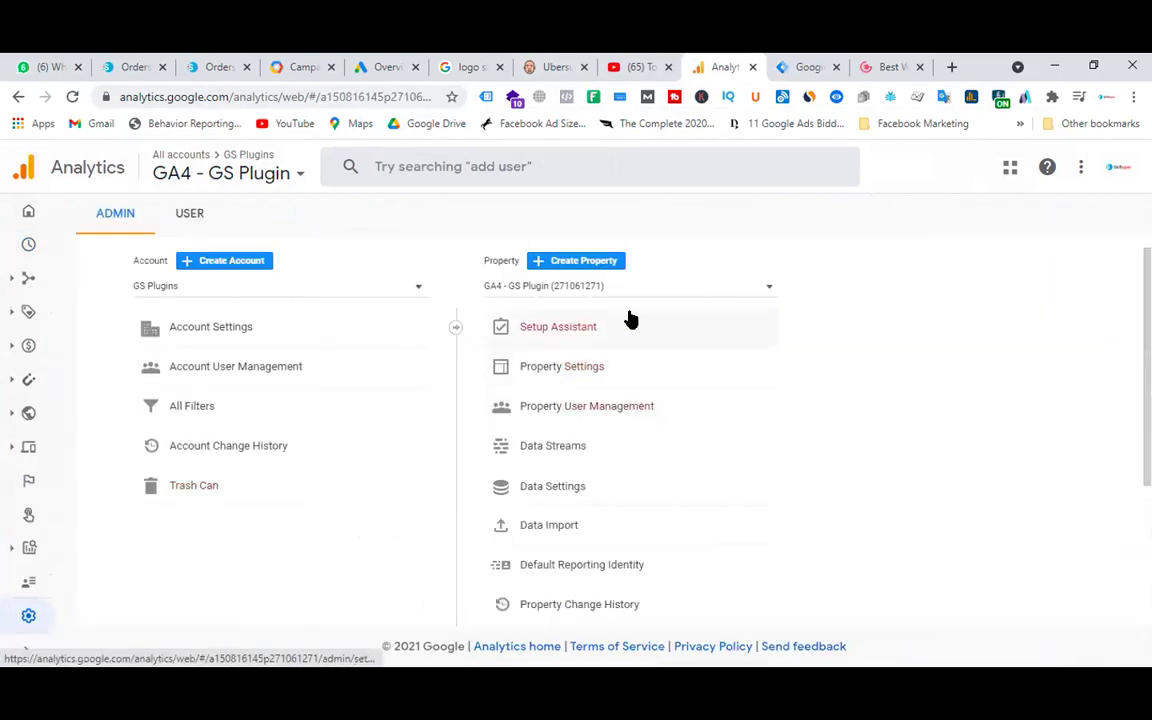
left_click(617, 288)
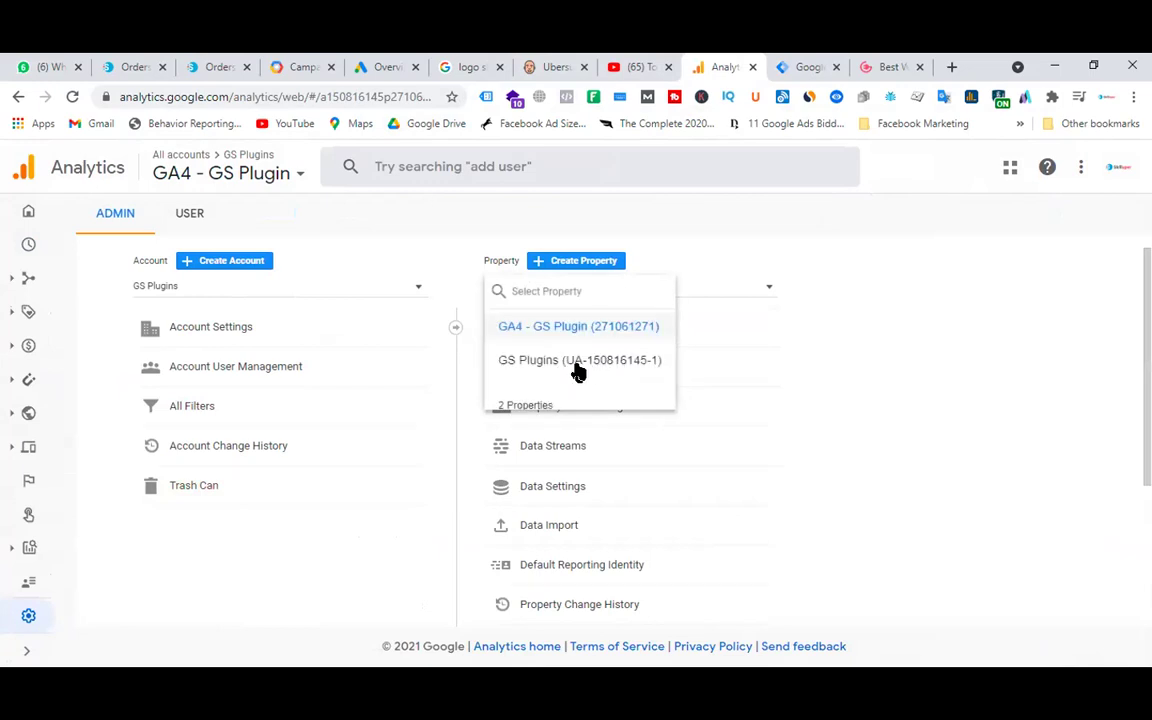
left_click(925, 331)
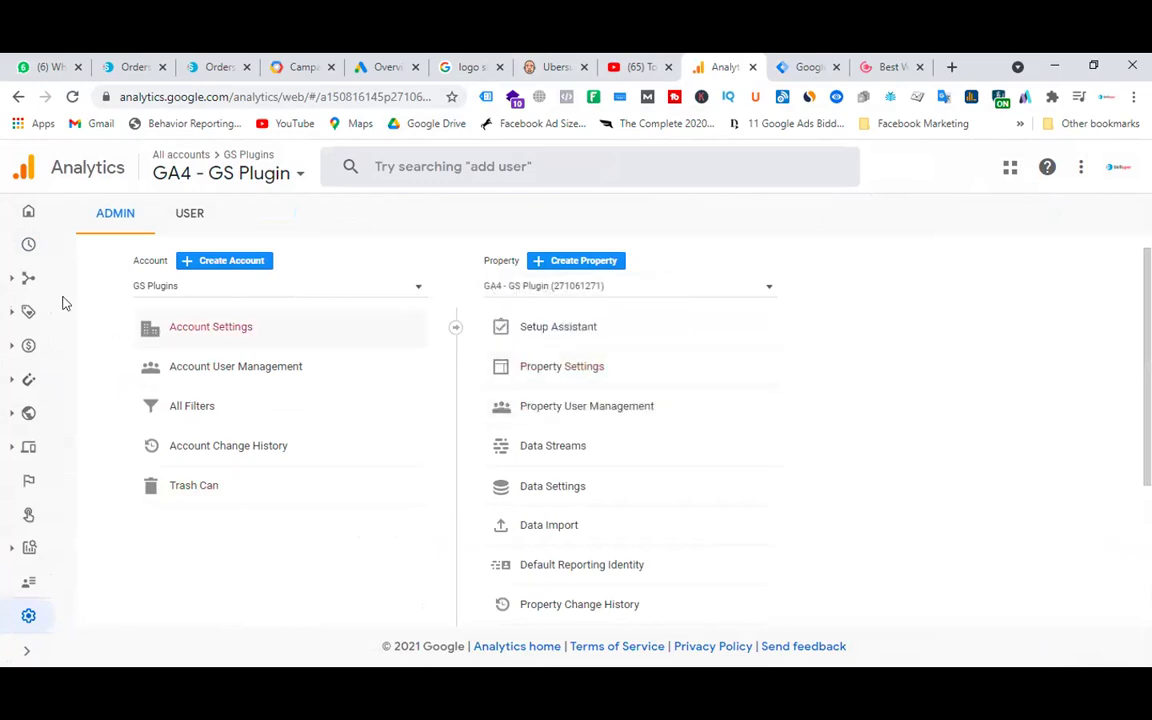
left_click(34, 245)
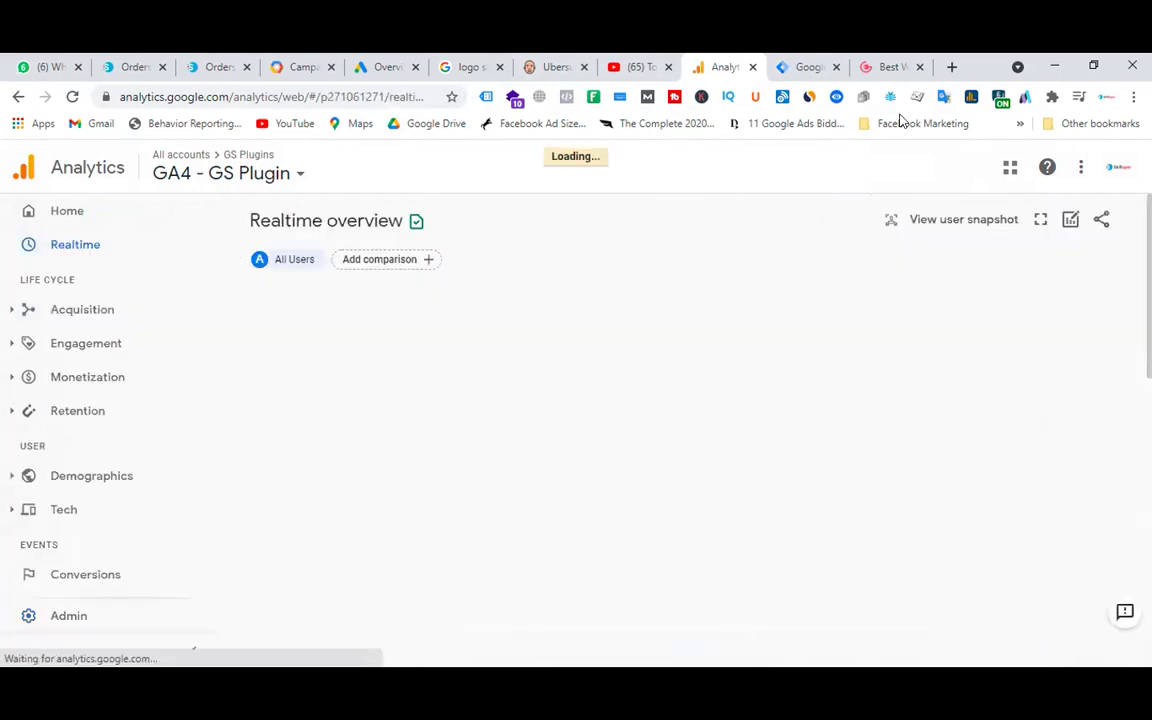
- Switch to Google Ads and start a new campaign with the Sales goal and the Display campaign type
left_click(378, 66)
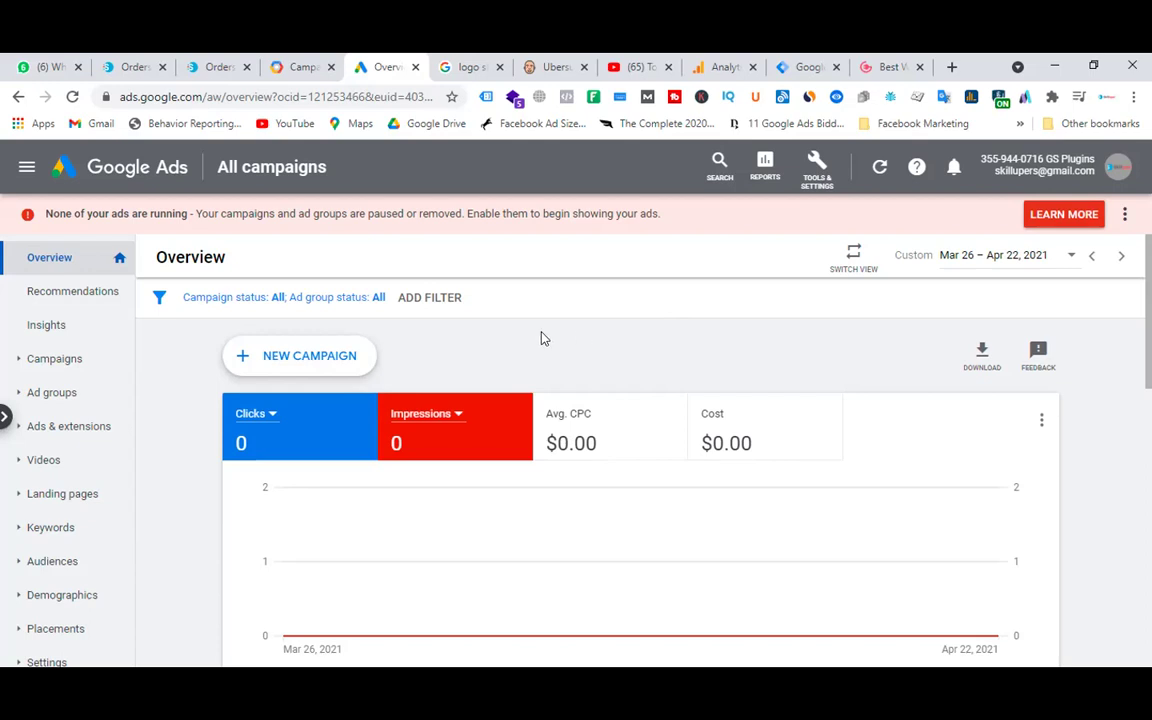
left_click(40, 360)
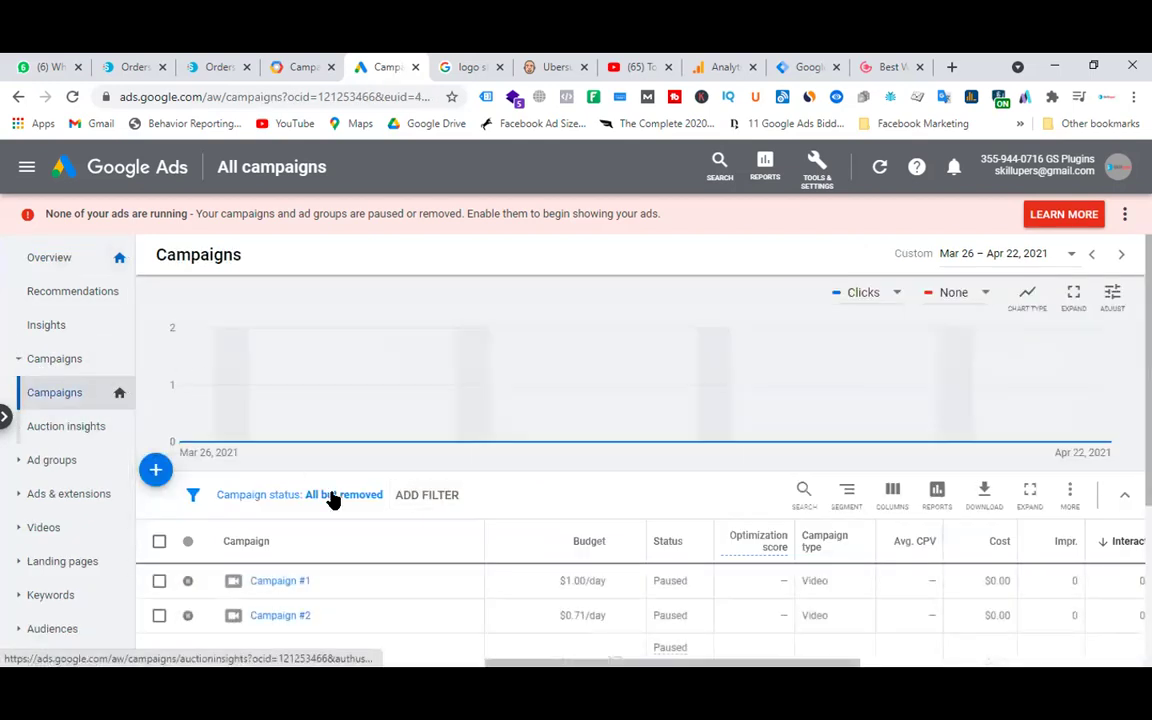
left_click(160, 473)
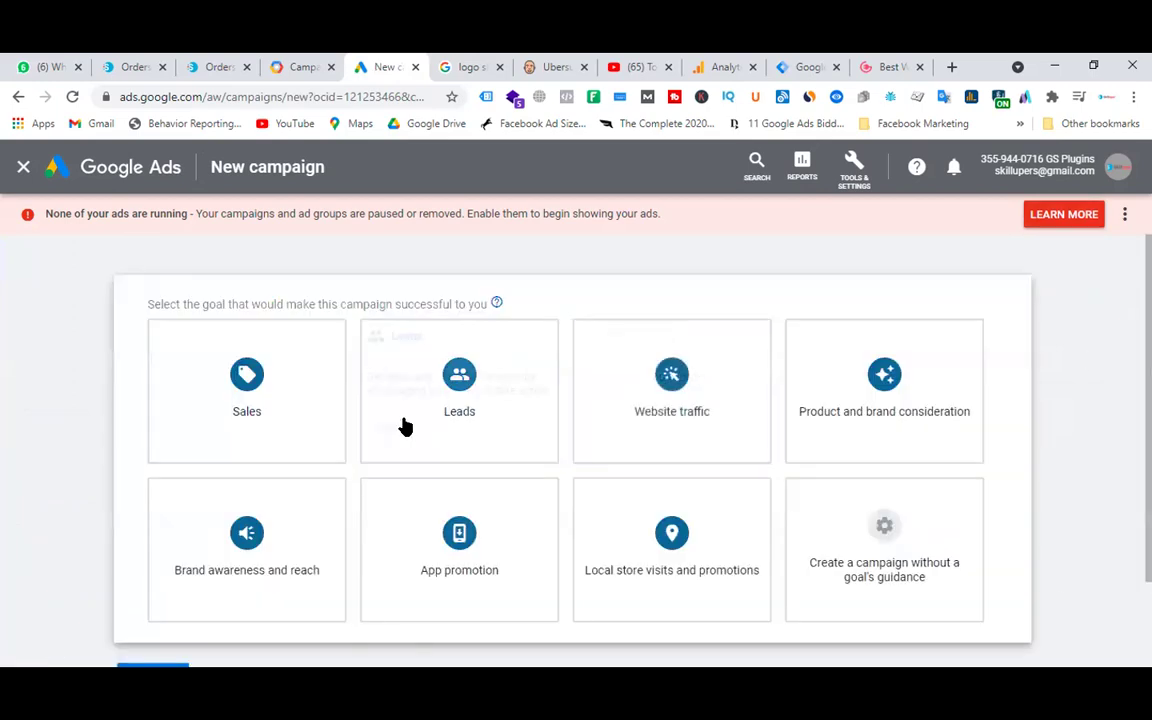
left_click(283, 405)
scroll(430, 370, "down", 5)
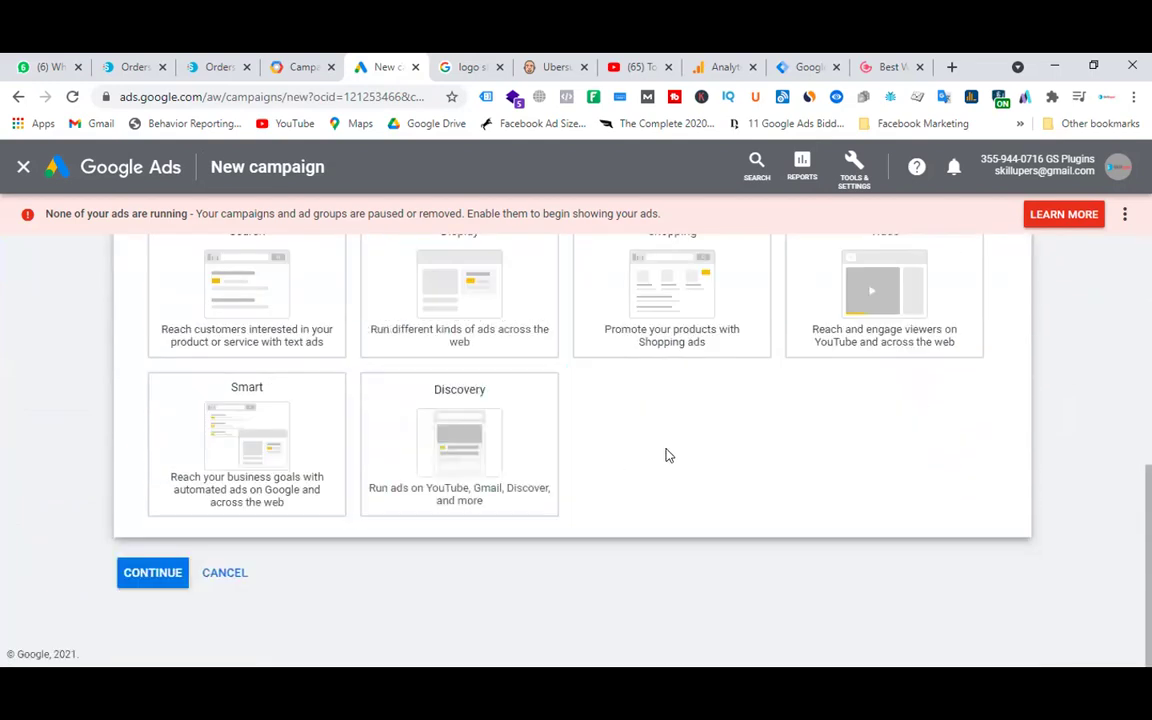
scroll(653, 455, "up", 1)
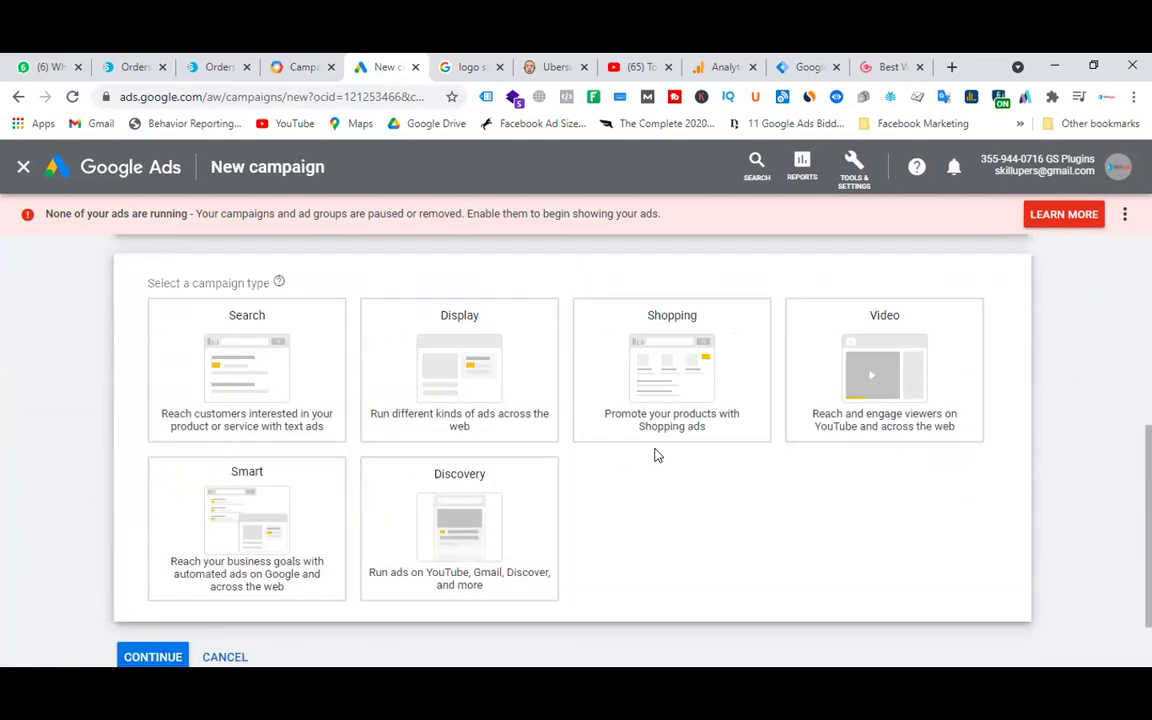
left_click(535, 375)
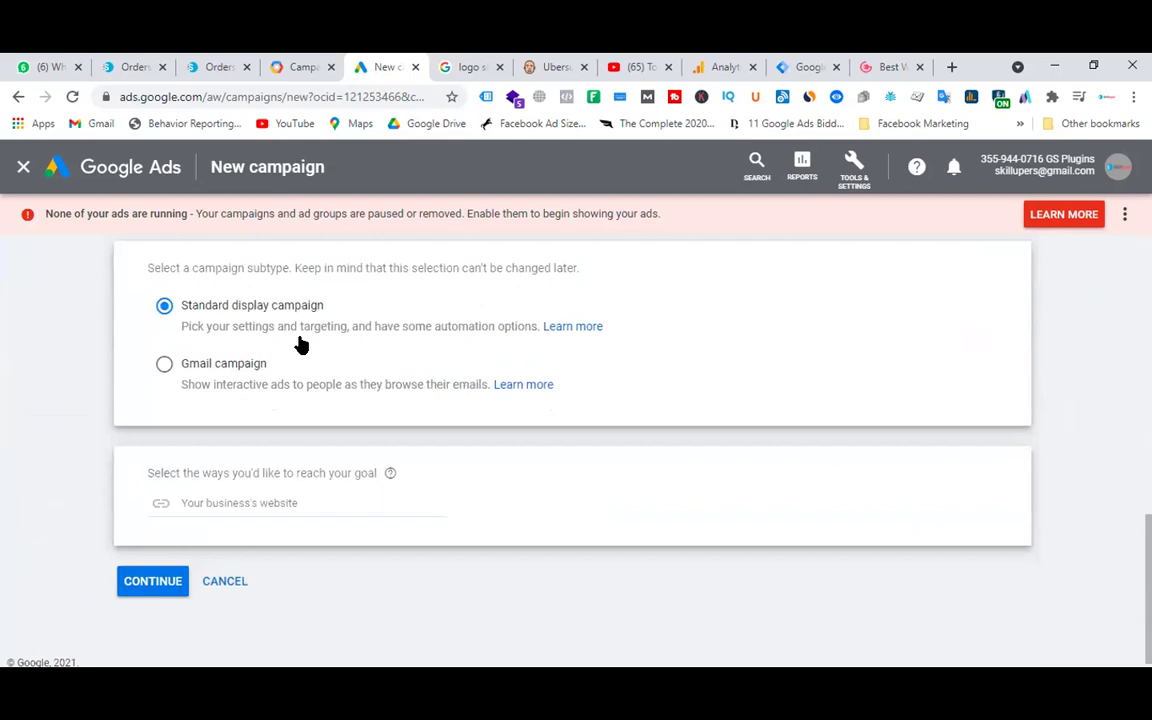
left_click(890, 67)
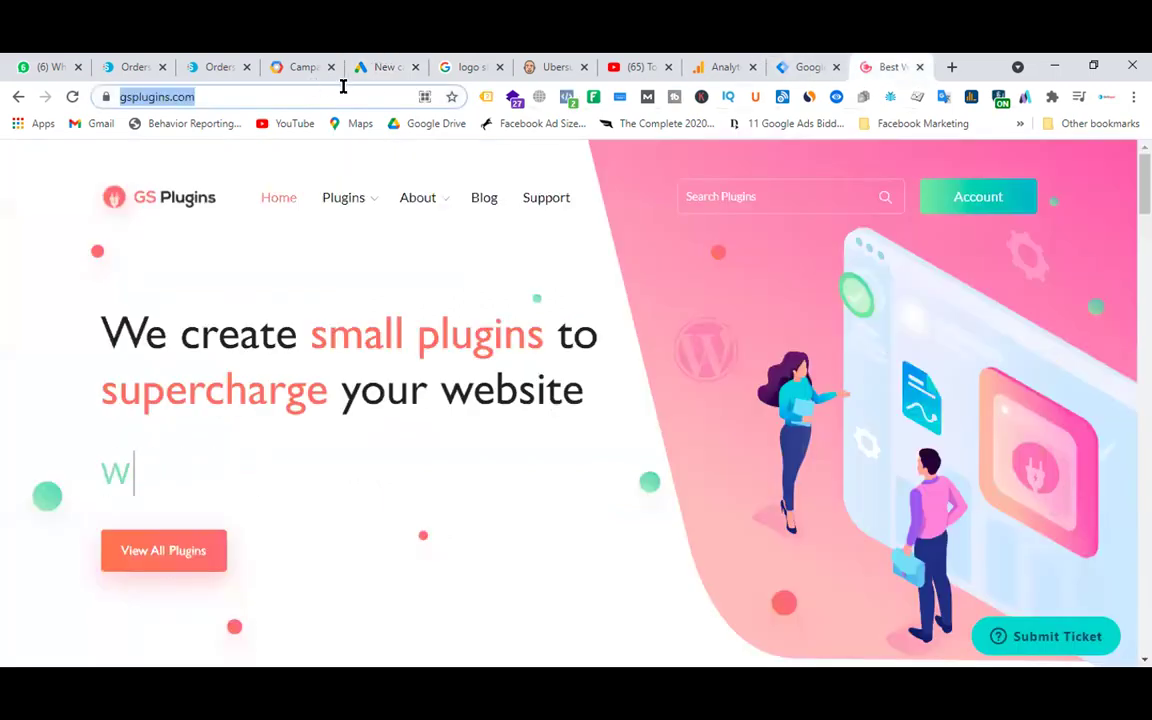
left_click(382, 67)
left_click(247, 494)
type("https://www.gsplugins.com/")
left_click(141, 581)
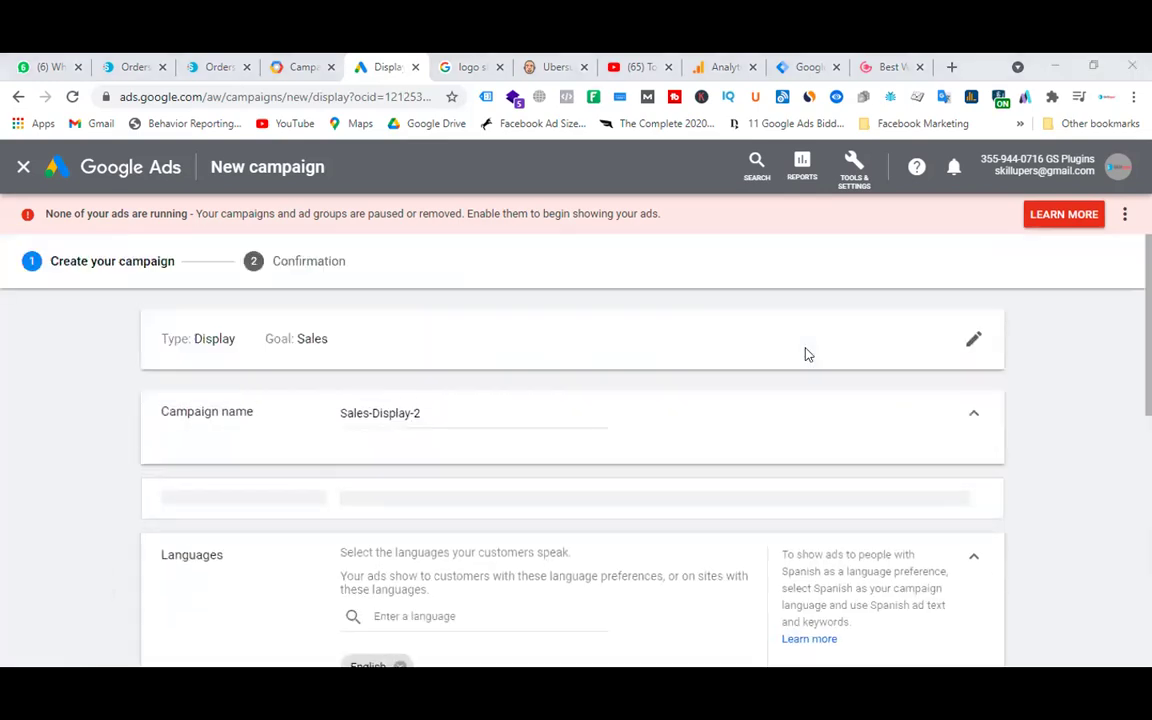
- Name the campaign "GS Plugin - Display"
left_click_drag(452, 411, 0, 411)
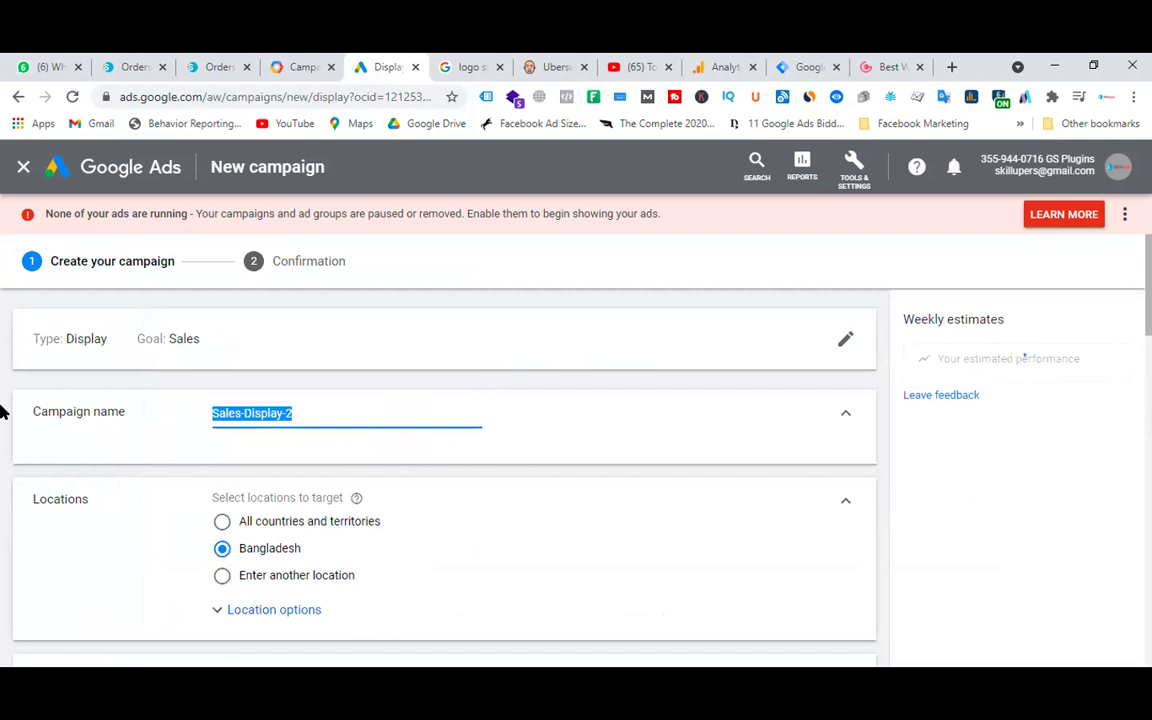
type("GS ")
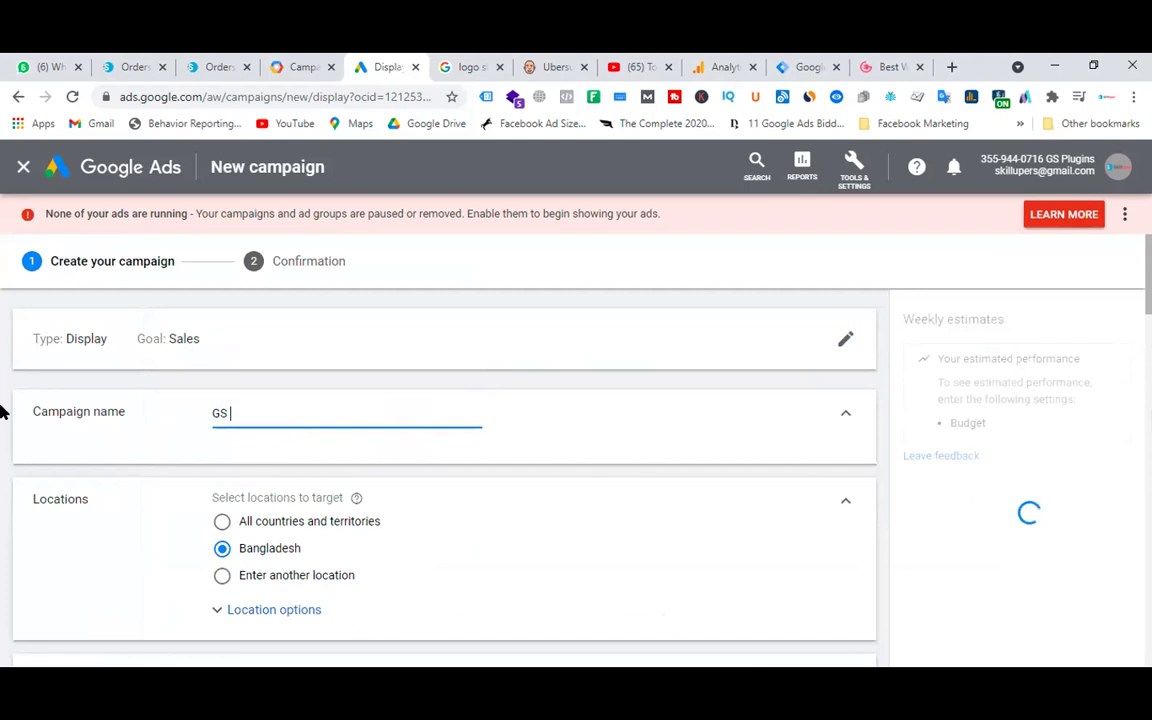
type("Plugin")
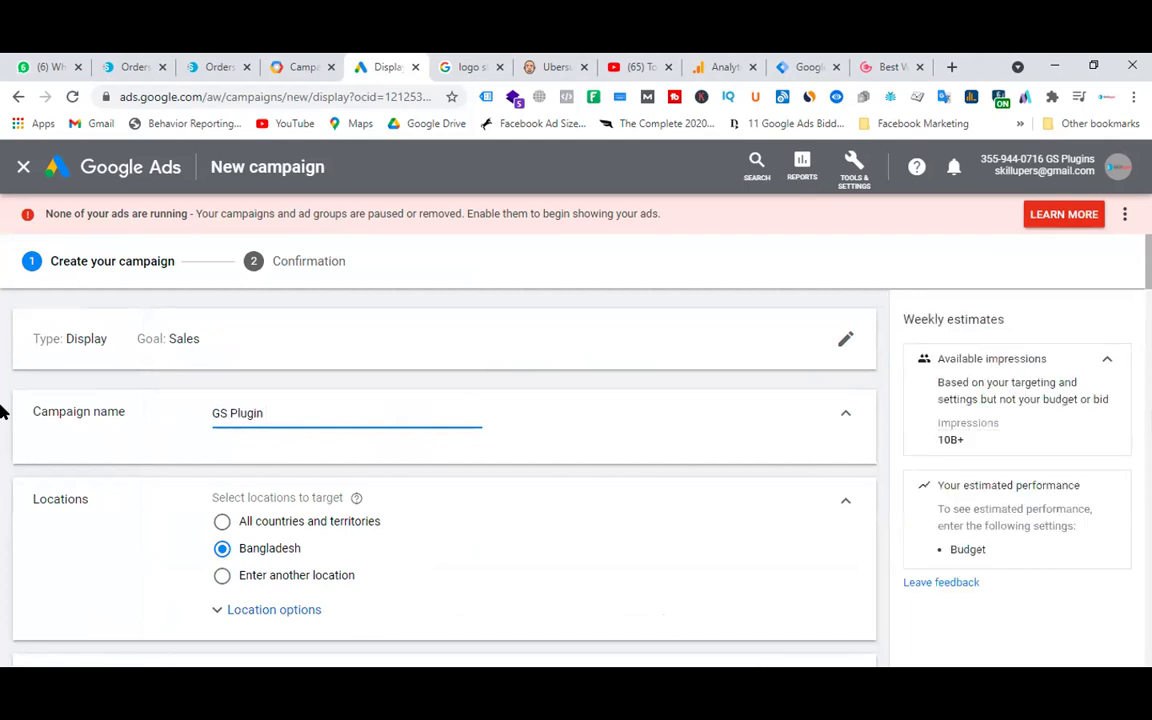
type(" - Display")
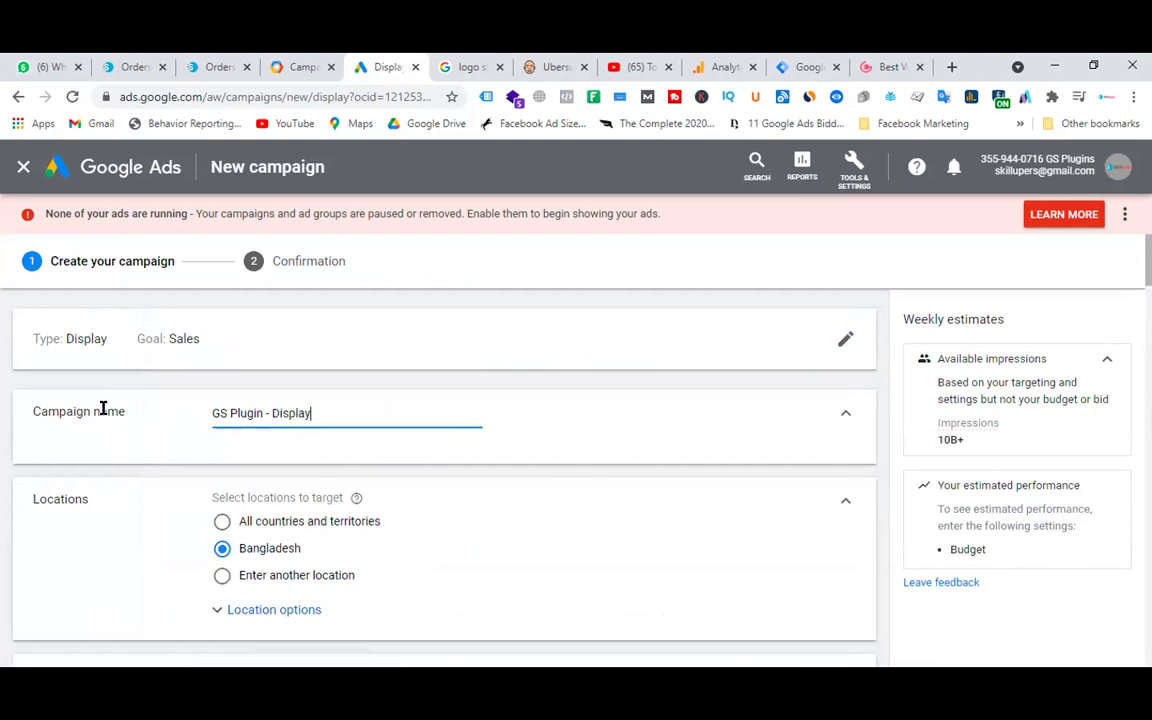
- Replace the campaign's Bangladesh location targeting with the United States
scroll(322, 413, "down", 4)
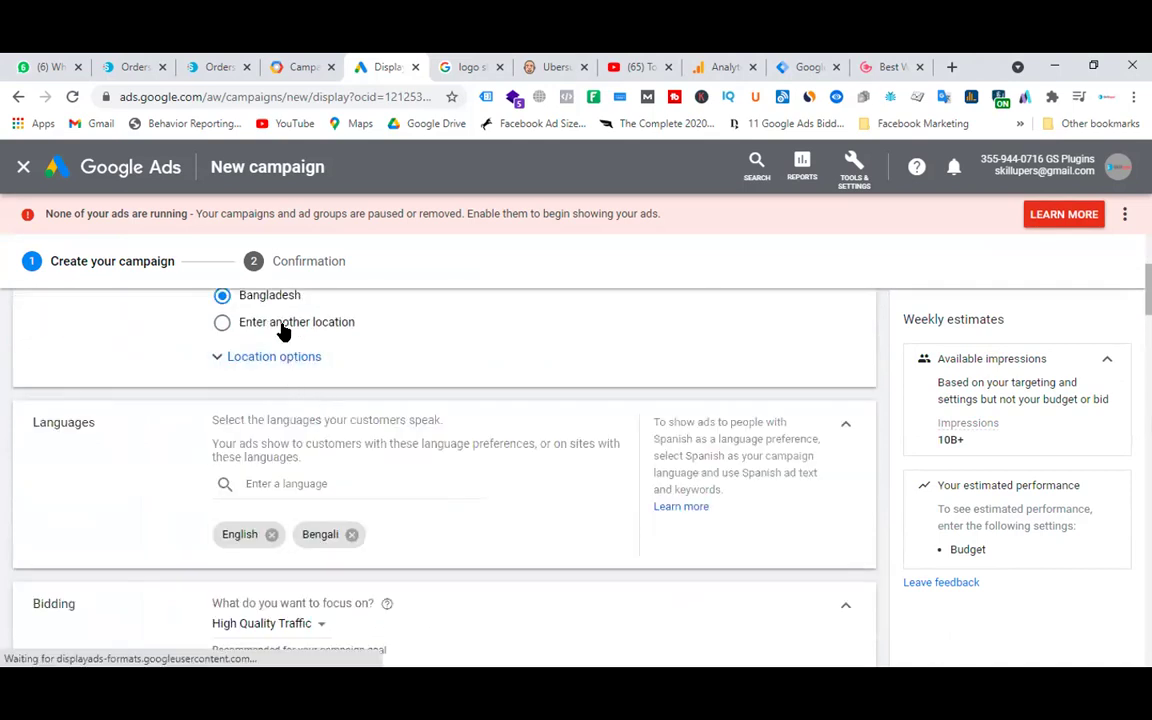
left_click(283, 326)
left_click(325, 365)
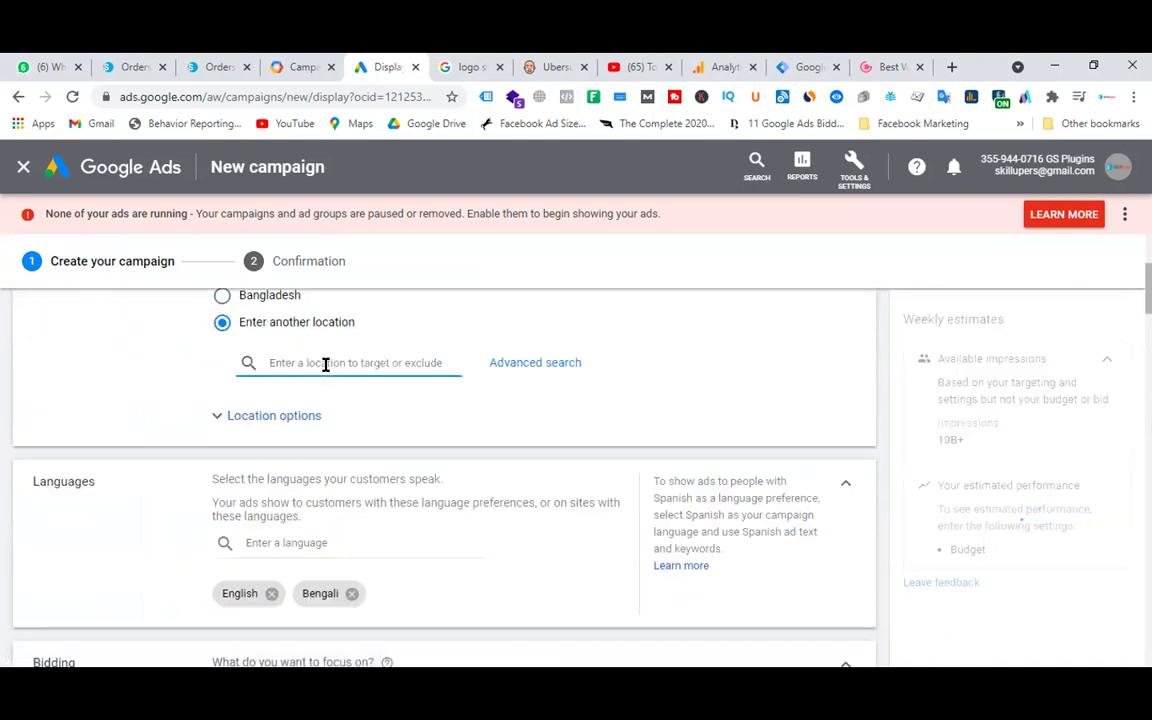
type("usa")
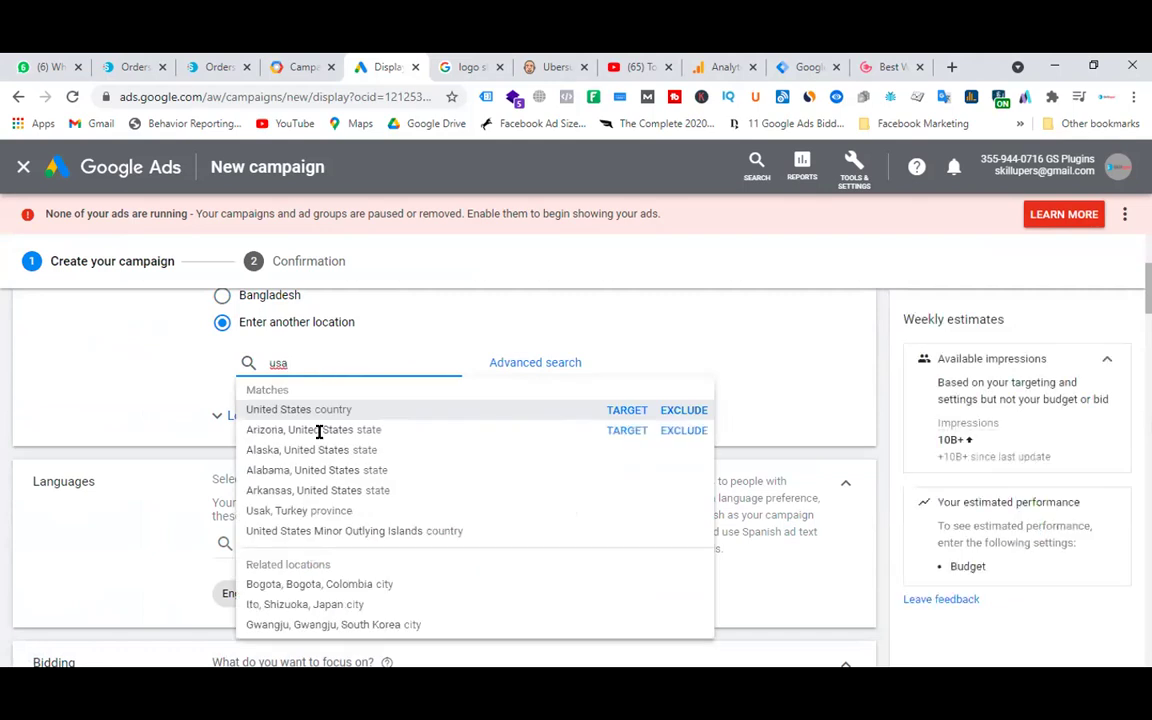
left_click(626, 411)
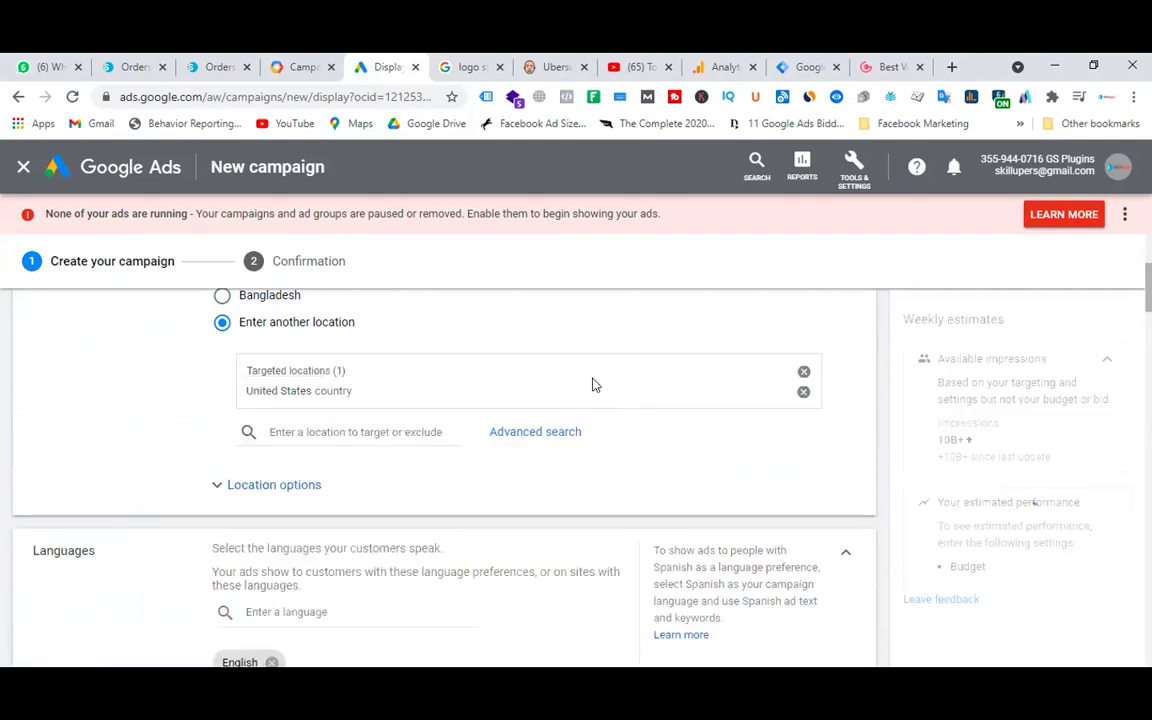
- Choose the bid strategy directly and set it to Manual CPC
scroll(338, 463, "down", 3)
scroll(440, 390, "down", 3)
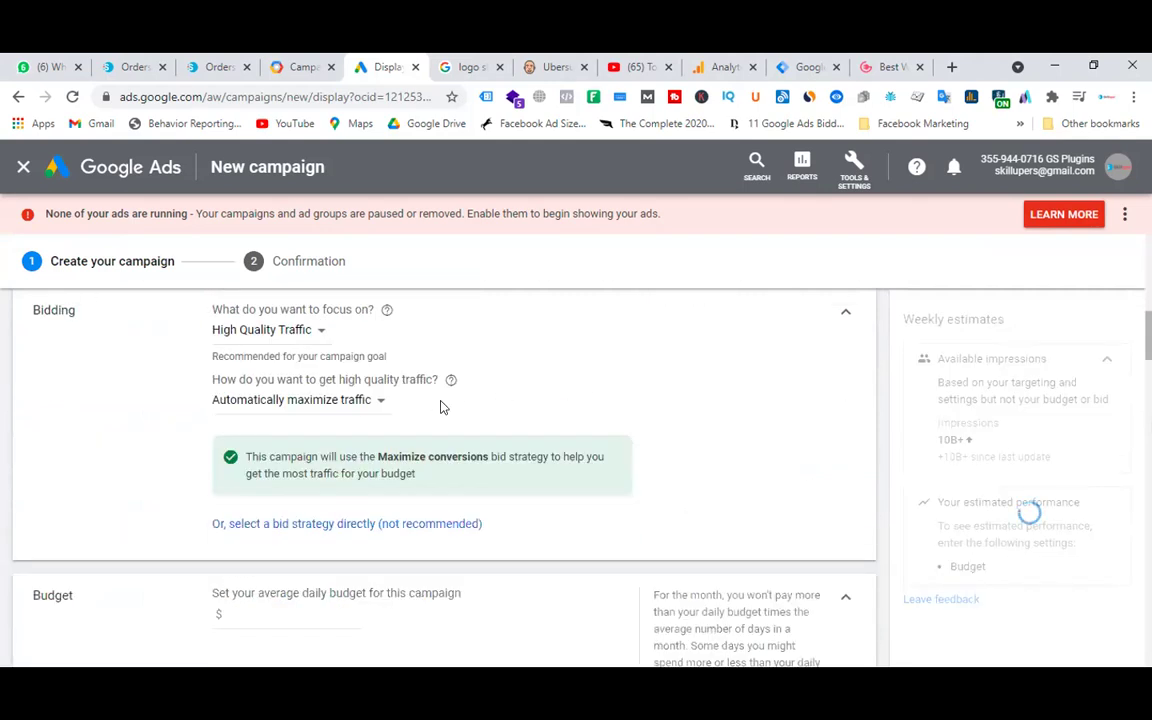
left_click(368, 524)
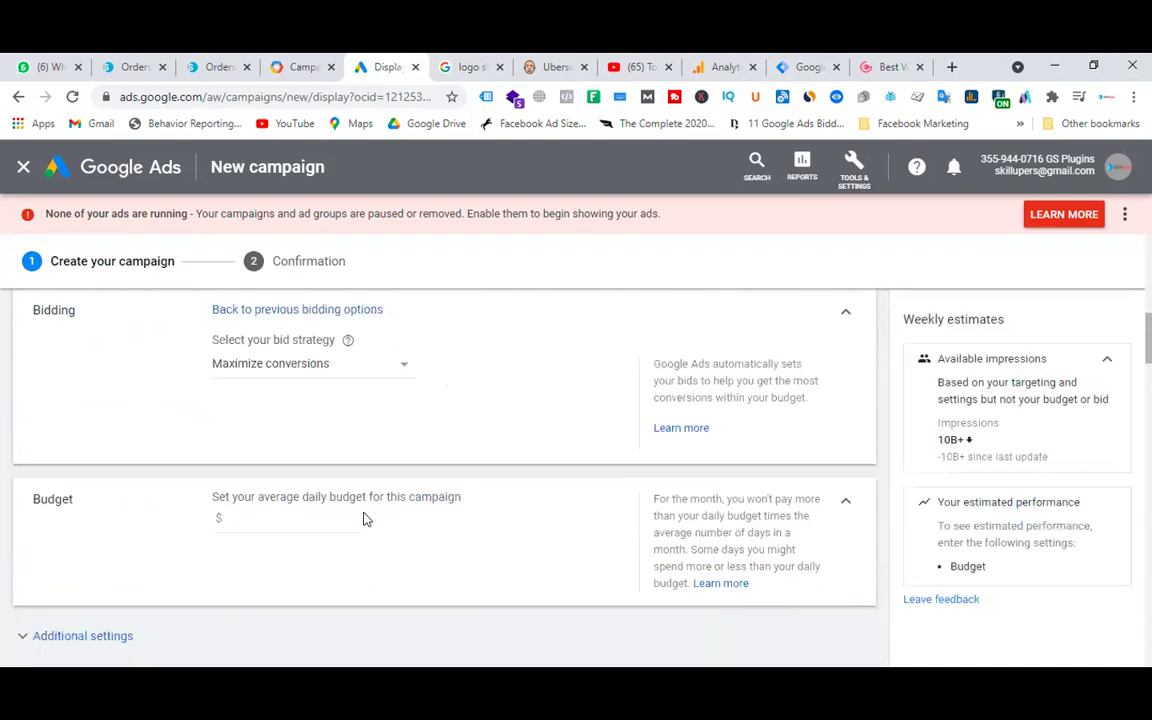
left_click(365, 367)
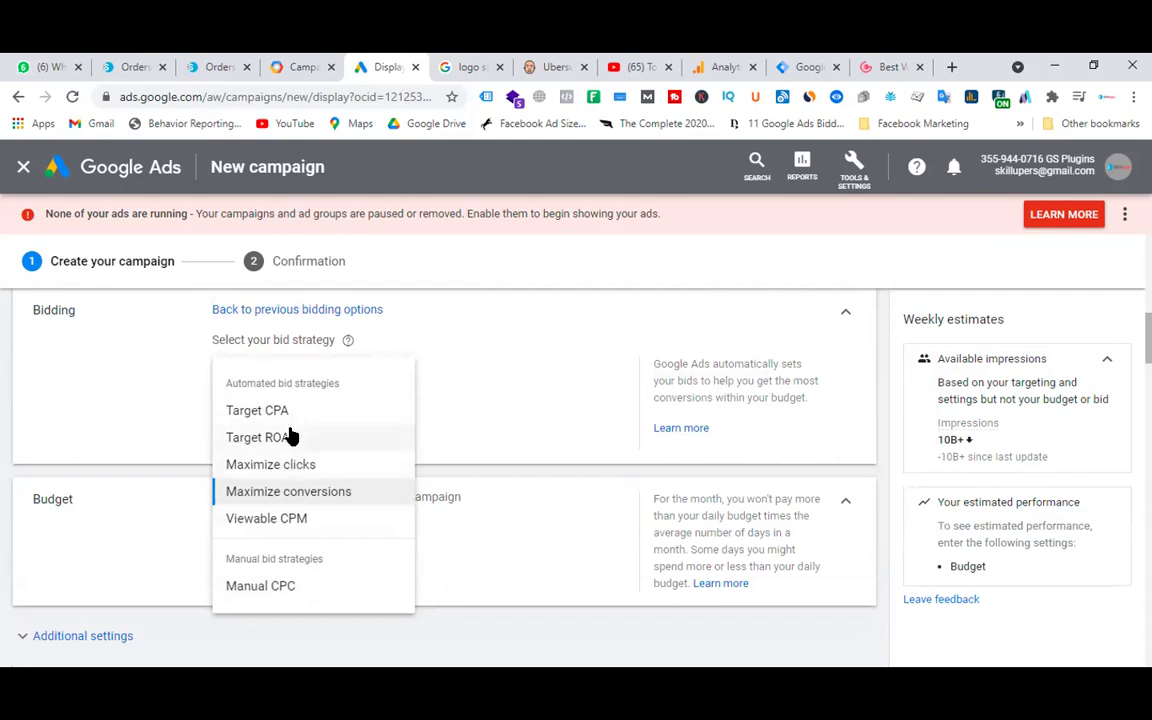
left_click(277, 588)
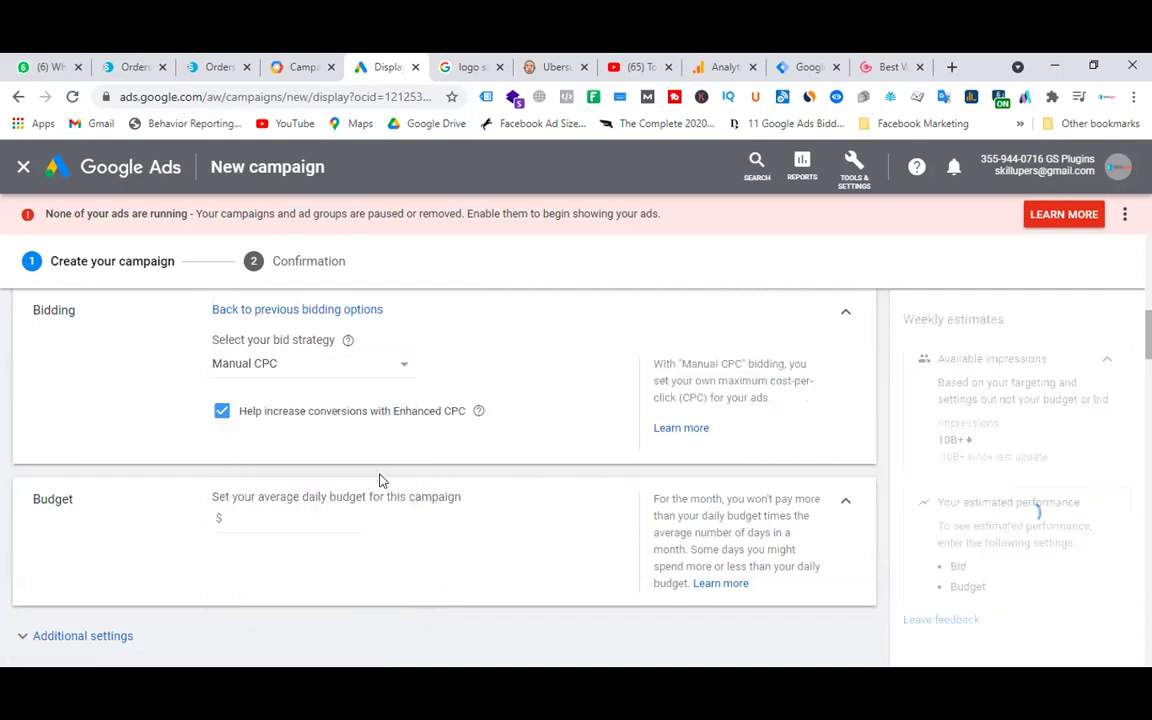
- Set the campaign's average daily budget to $5.00
left_click(265, 515)
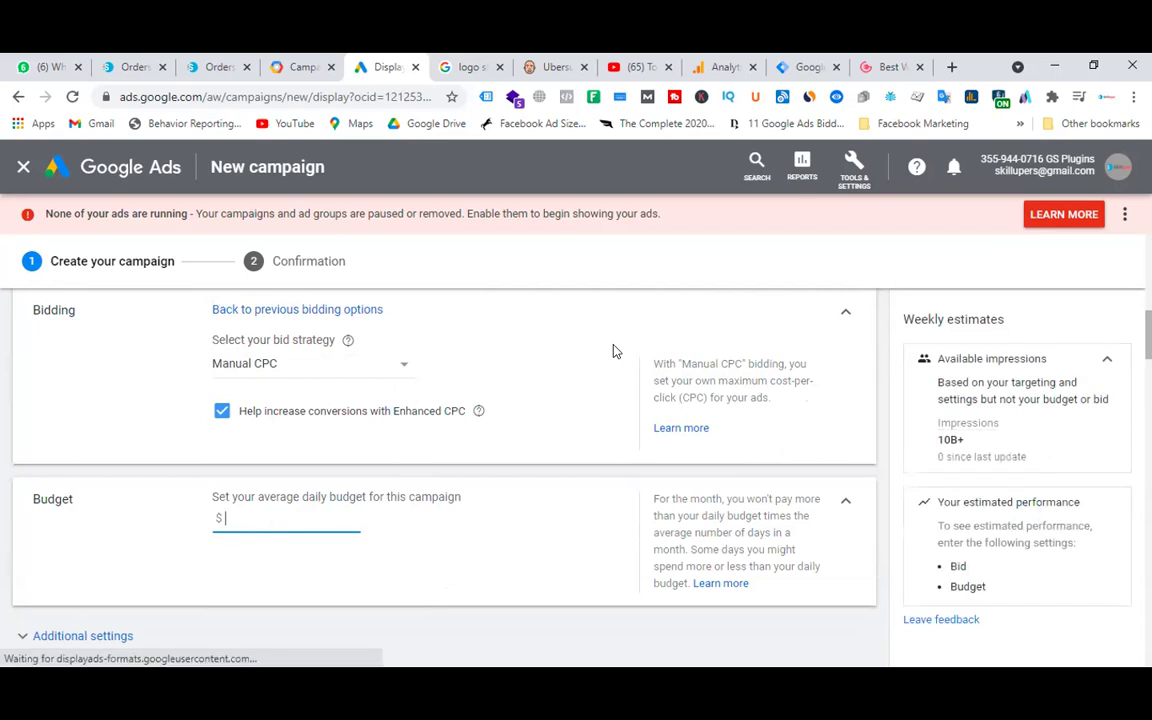
type("5")
left_click(590, 407)
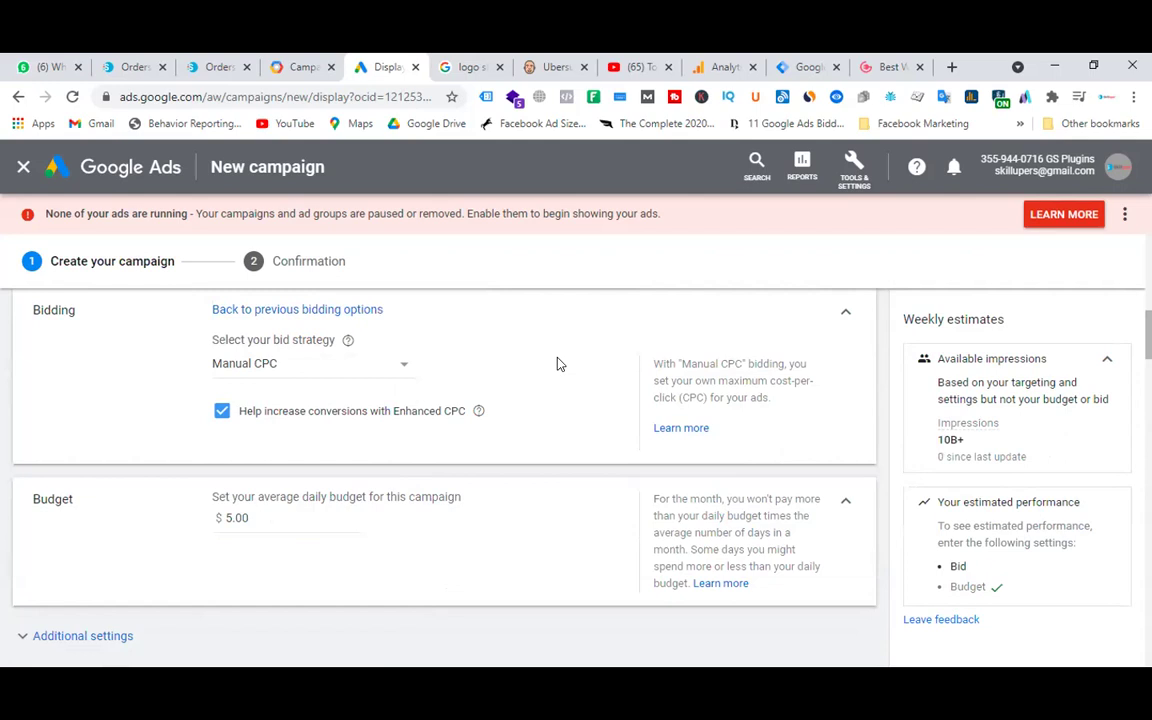
- Replace the default ad group name with "Sales - GS Logo Slider"
scroll(558, 364, "down", 5)
left_click(285, 341)
key("BackSpace")
key("BackSpace")
key("BackSpace")
key("BackSpace")
key("BackSpace")
key("BackSpace")
key("BackSpace")
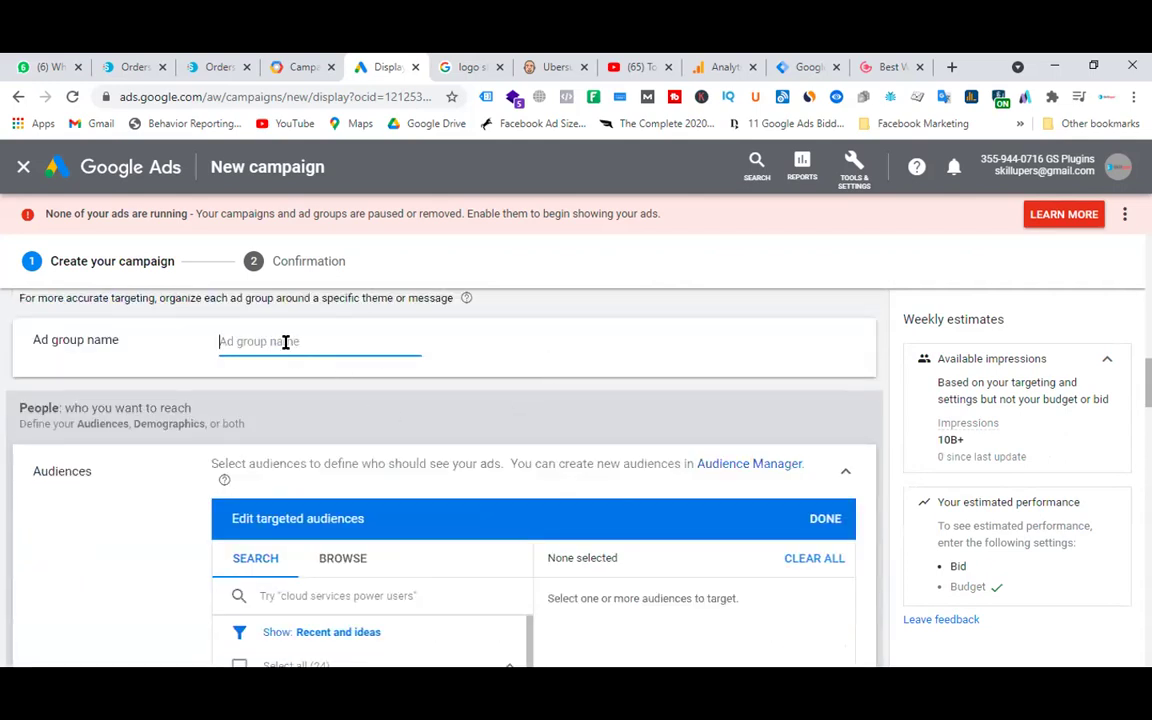
type("Sales")
type("- GS")
key("BackSpace")
left_click(92, 360)
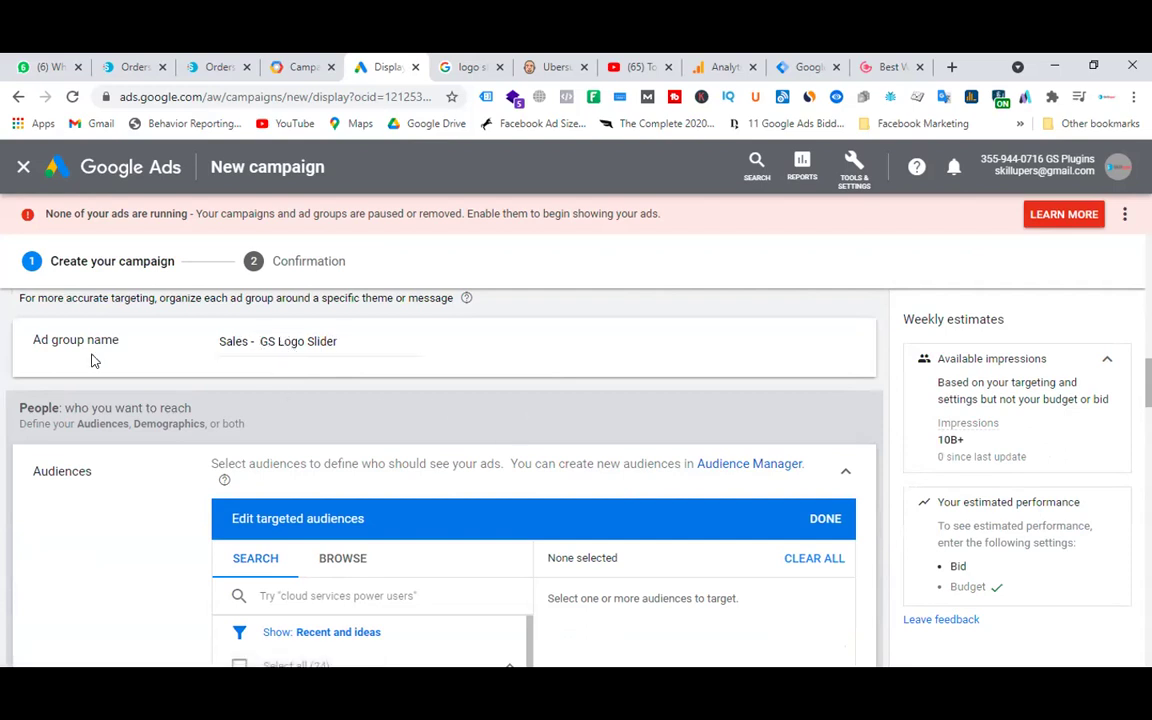
- Remove the "Sales - " prefix from the ad group name, leaving "GS Logo Slider"
left_click(258, 341)
key("BackSpace")
key("BackSpace")
key("BackSpace")
key("BackSpace")
key("BackSpace")
key("BackSpace")
key("BackSpace")
key("BackSpace")
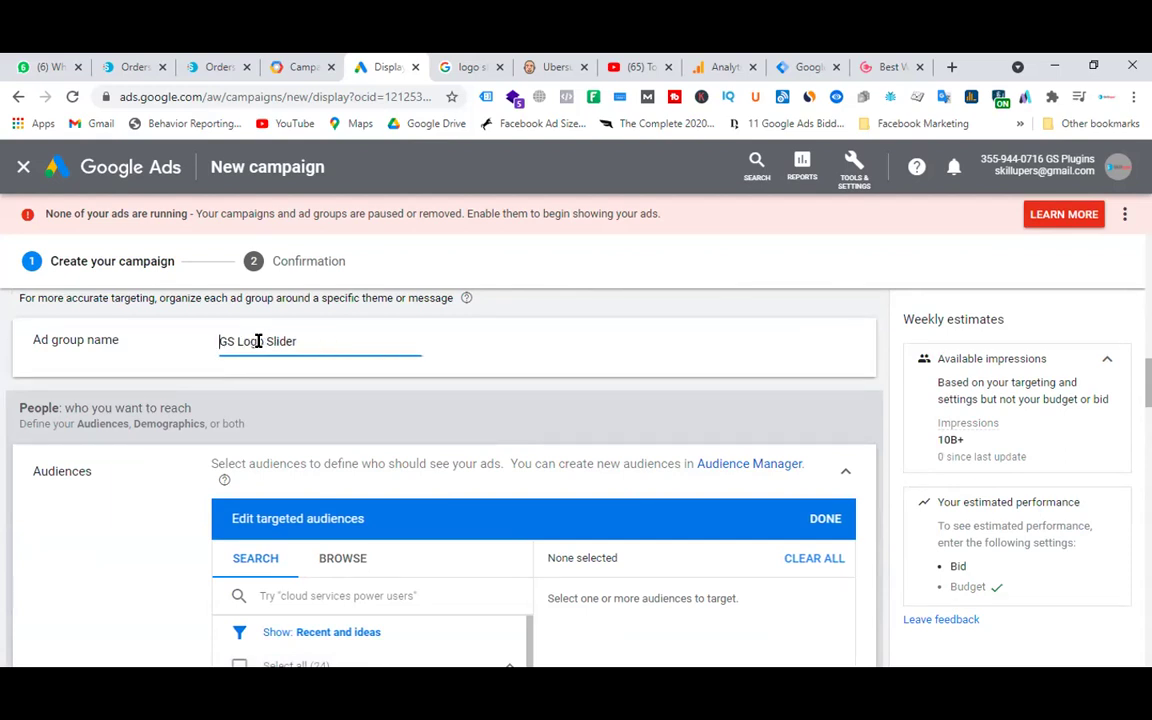
- Target the Web Design & Development and Web Services in-market audiences for the ad group
scroll(580, 385, "down", 2)
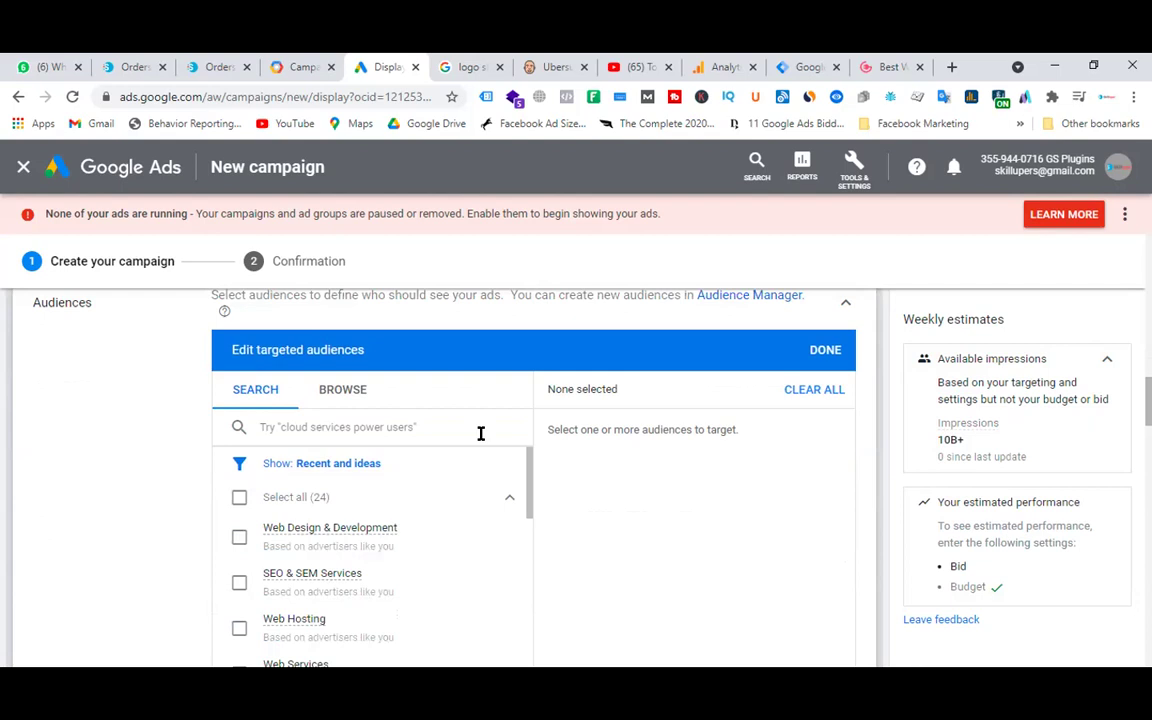
scroll(437, 535, "down", 1)
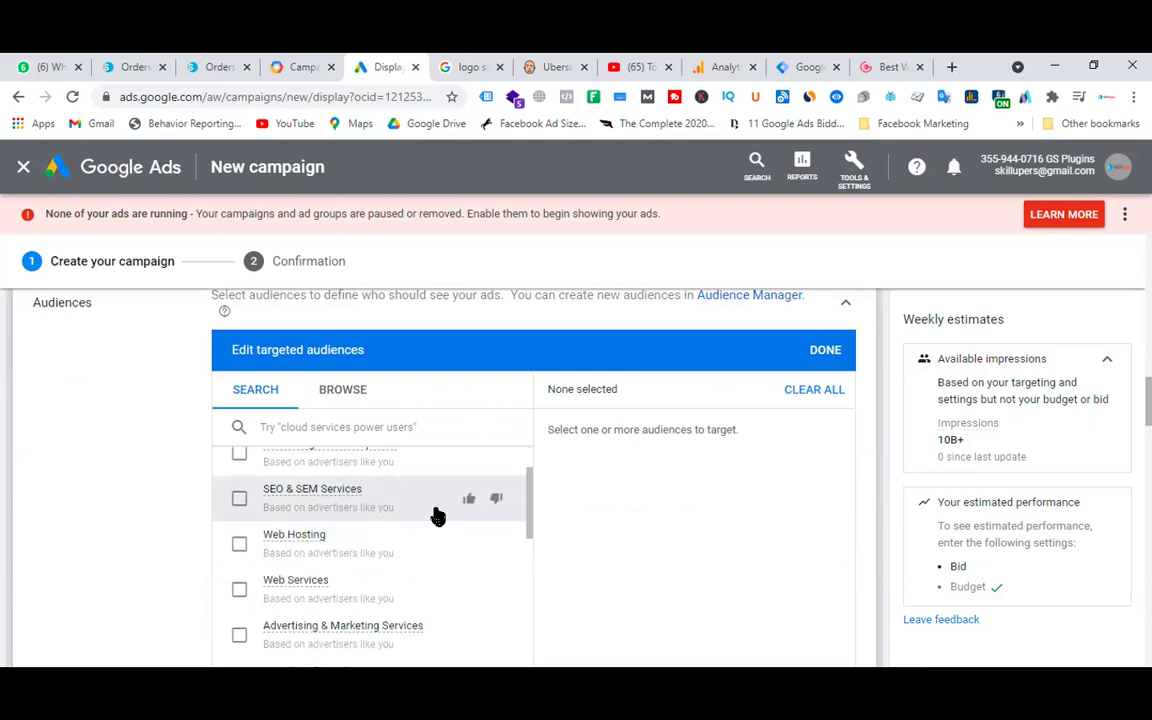
scroll(437, 515, "up", 1)
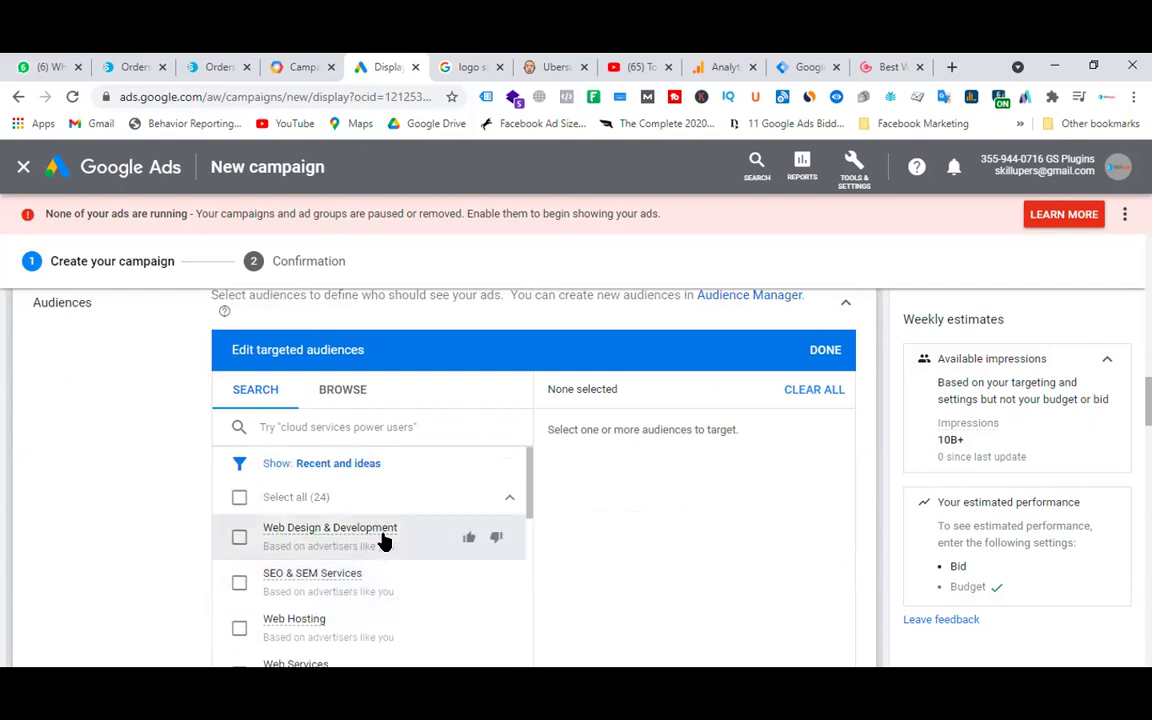
left_click(238, 540)
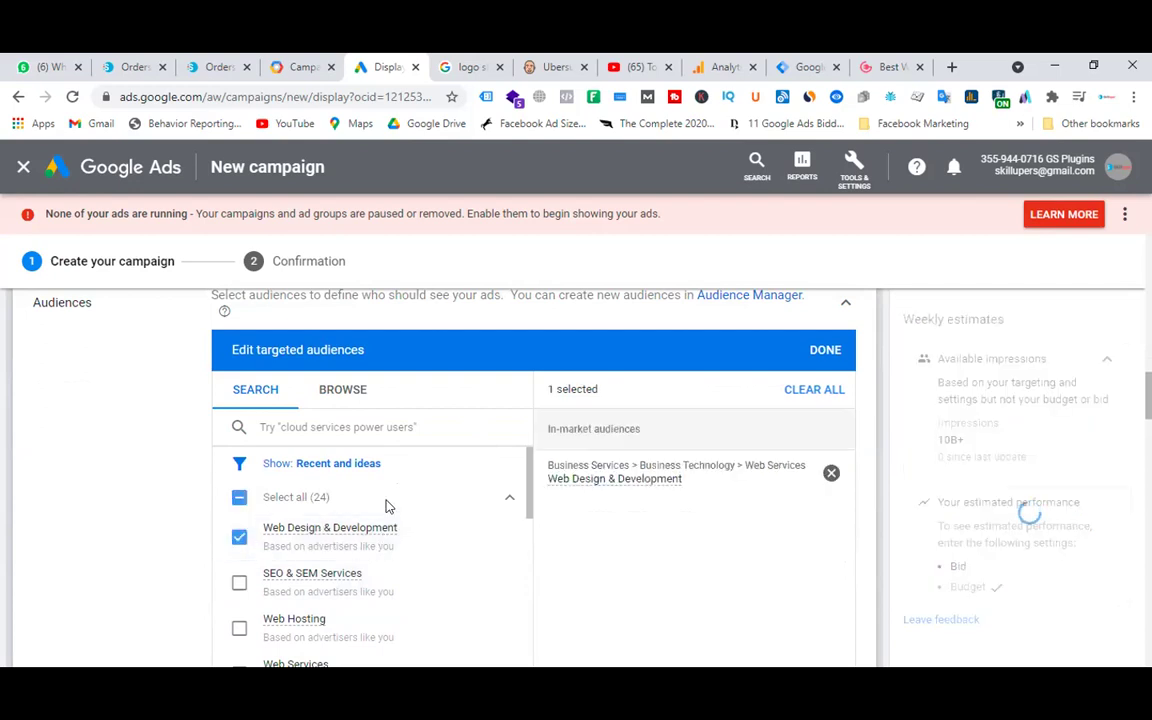
scroll(357, 530, "down", 1)
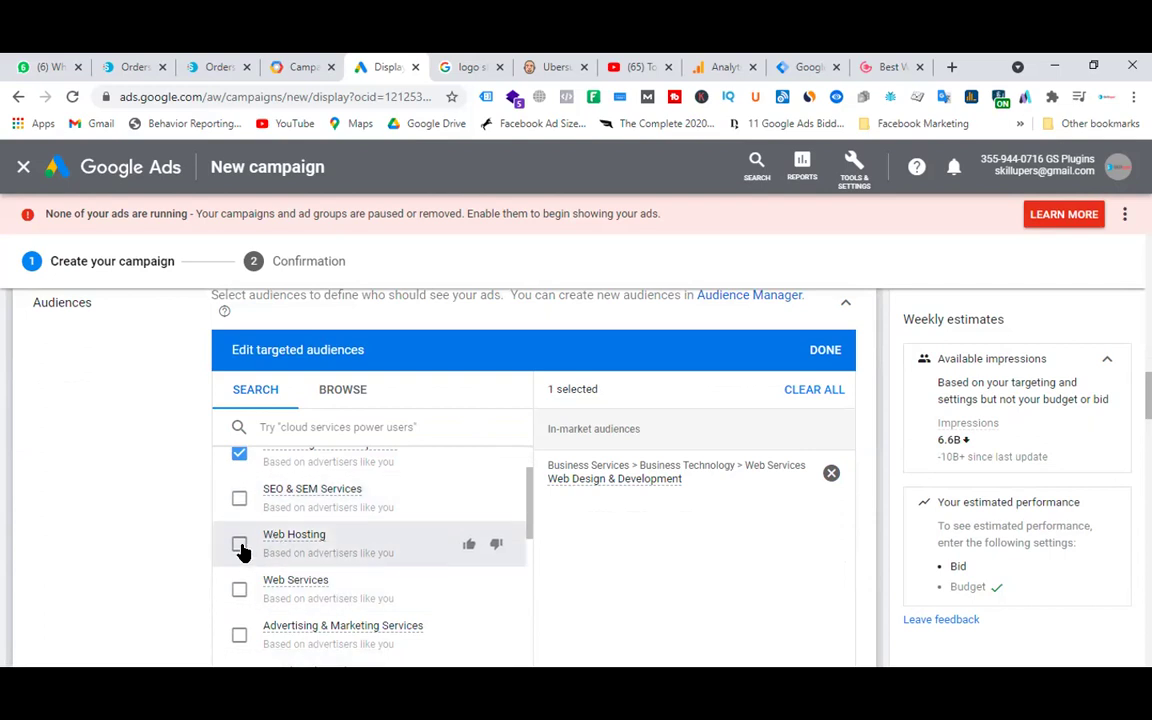
left_click(239, 590)
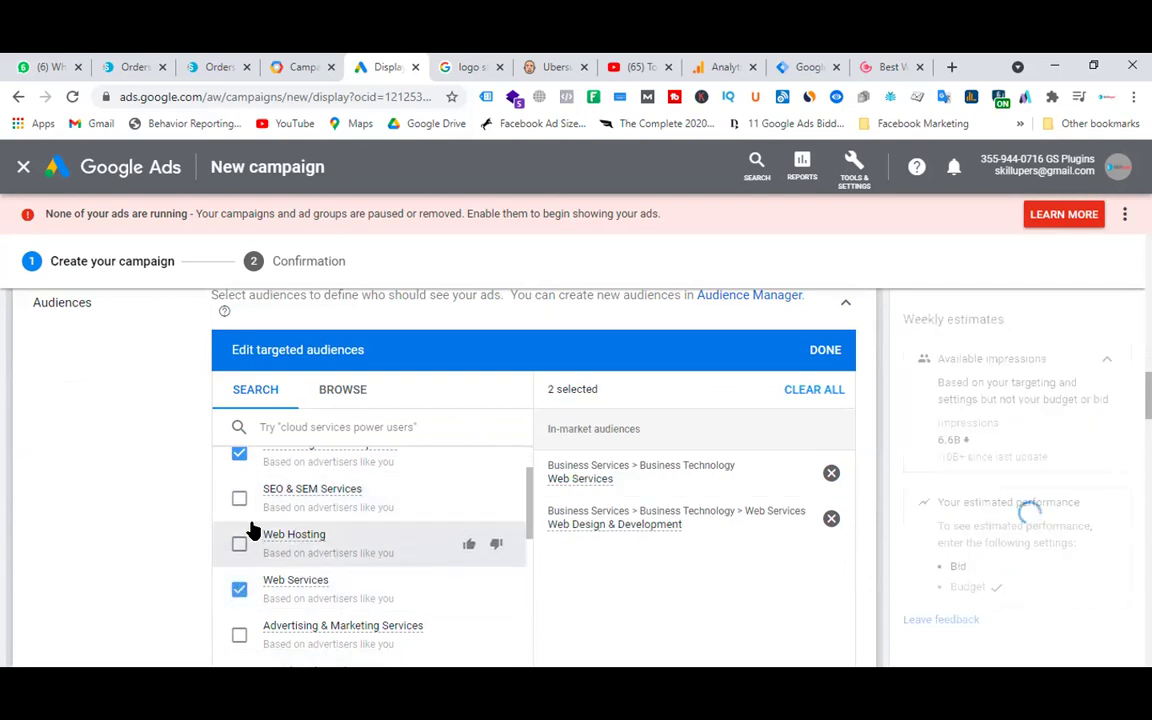
- Add the website-based WordPress audience to the ad group's targeted audiences
scroll(406, 518, "down", 1)
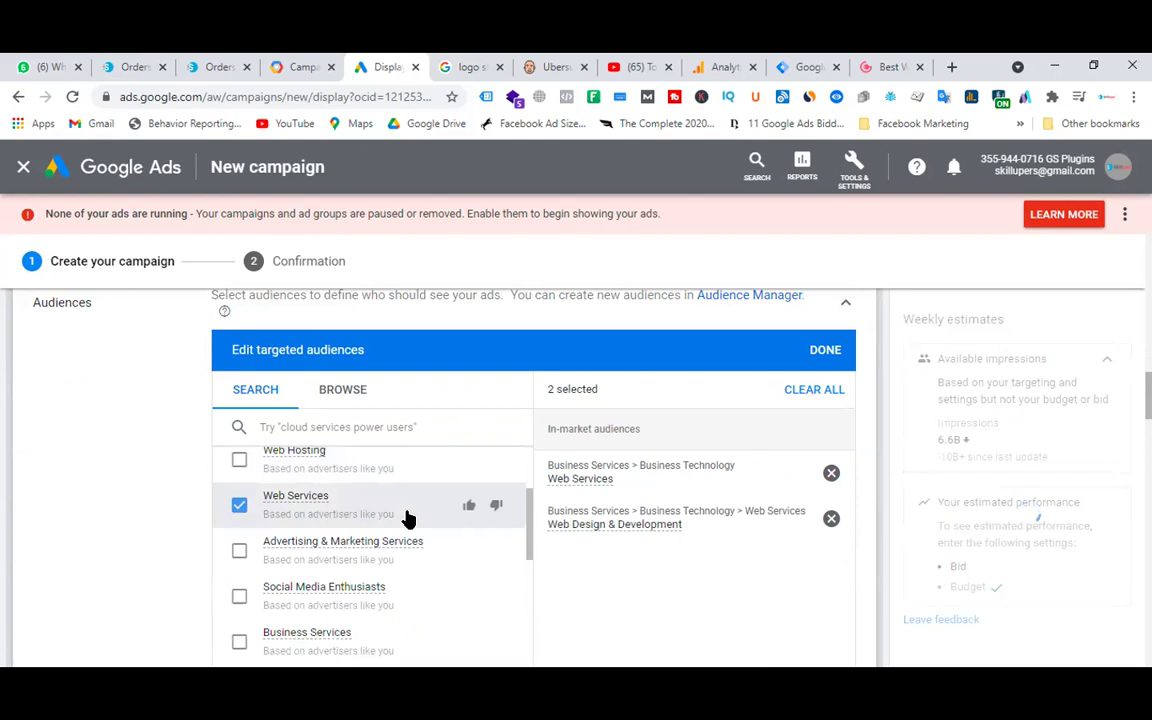
scroll(406, 518, "down", 2)
scroll(406, 518, "down", 2)
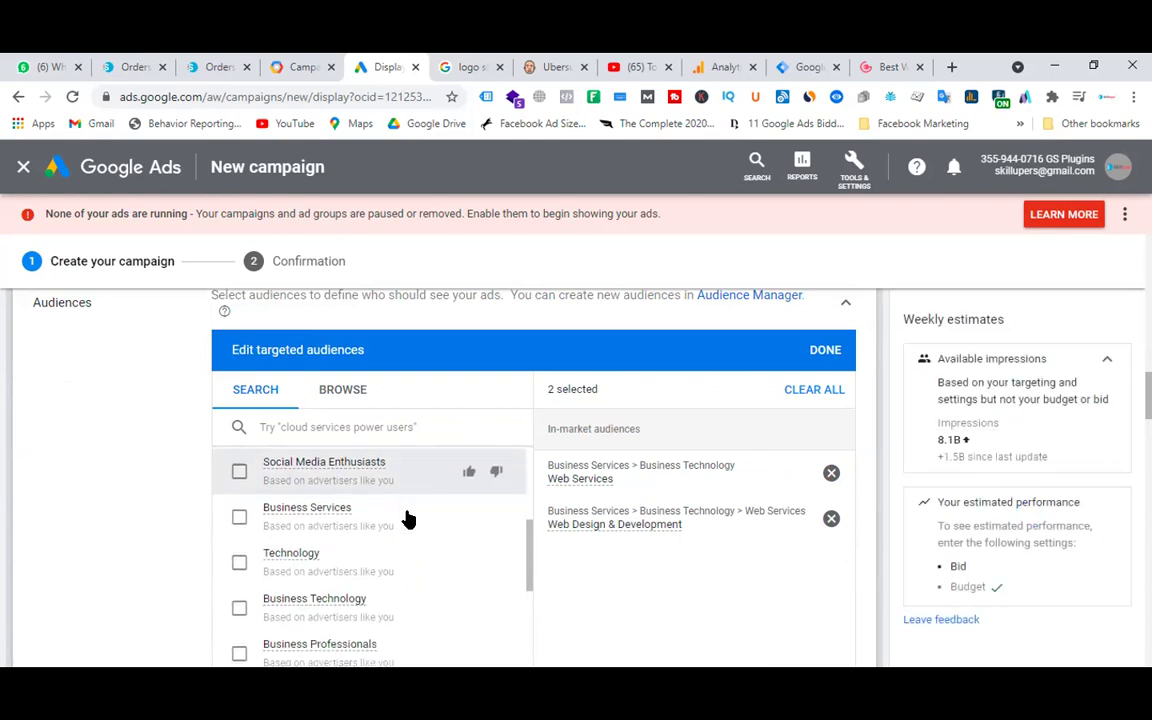
scroll(406, 518, "down", 2)
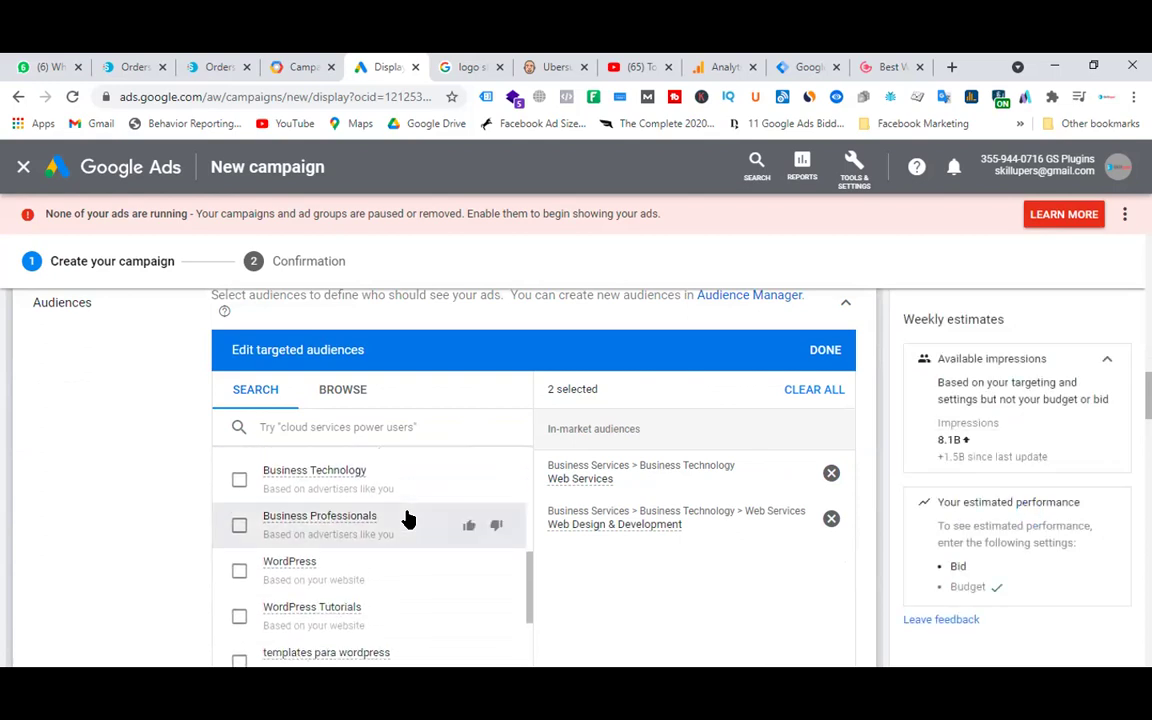
scroll(406, 518, "down", 2)
left_click(238, 489)
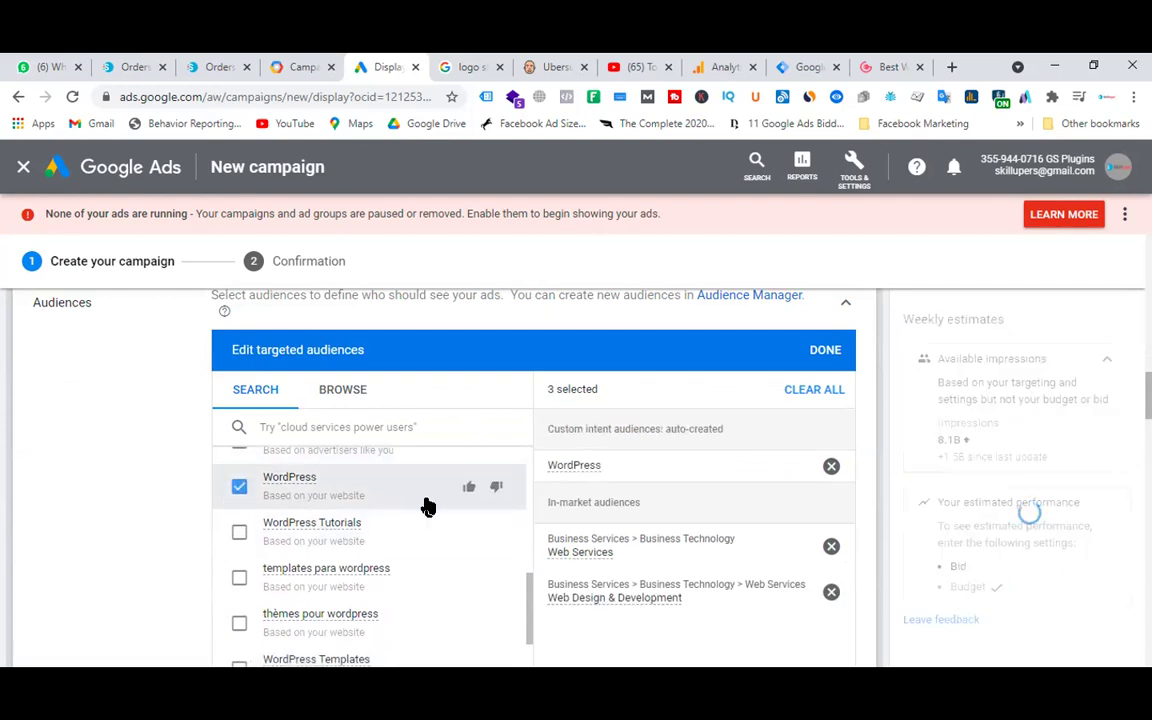
- Look through the remaining audience suggestions, add WordPress Tutorials to the targeting, and review the selected audiences
scroll(429, 504, "down", 2)
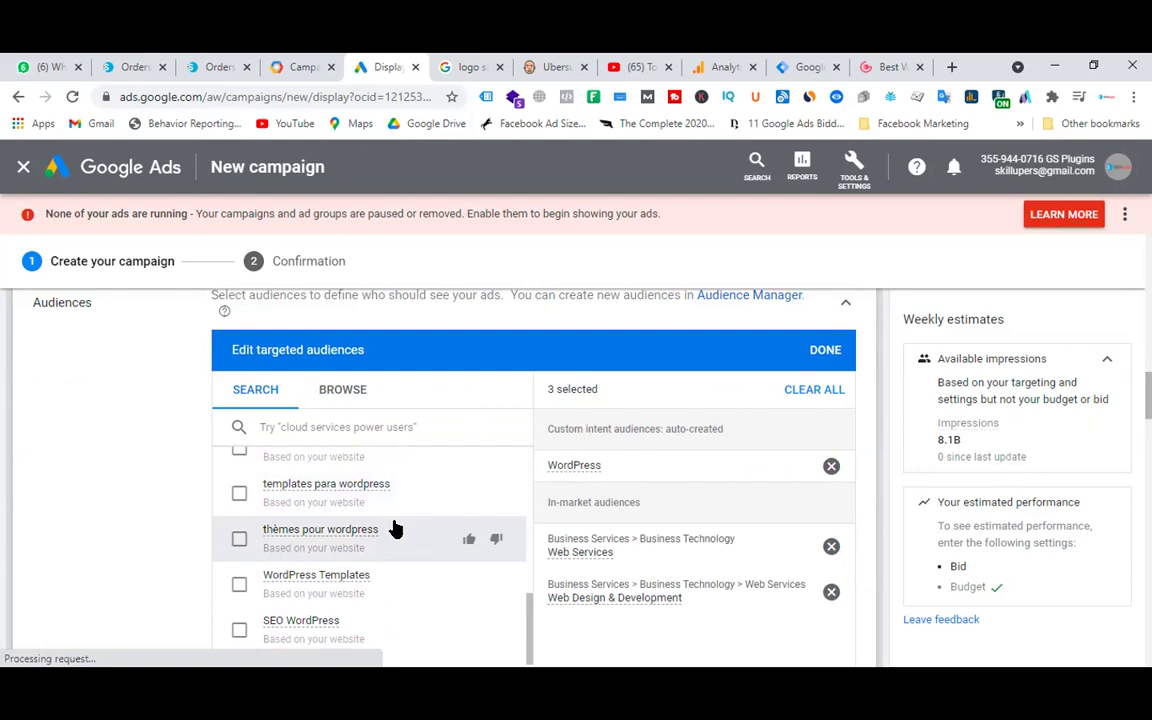
scroll(395, 539, "down", 2)
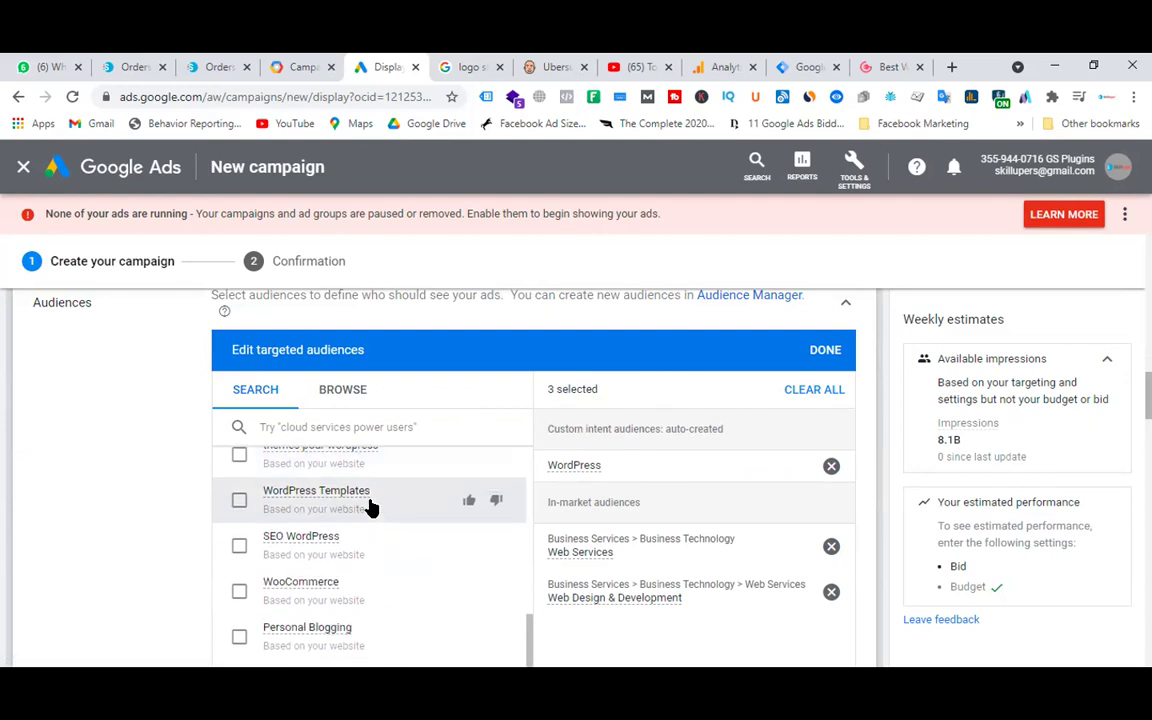
scroll(370, 508, "down", 2)
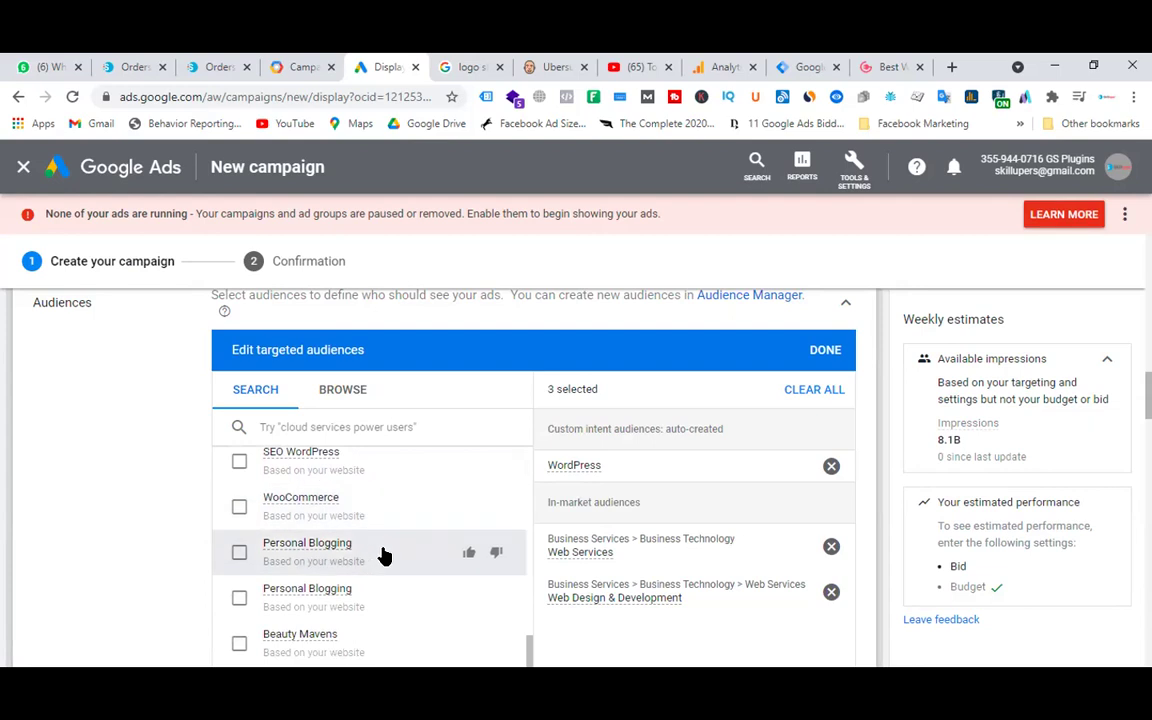
scroll(382, 553, "down", 2)
scroll(380, 528, "down", 1)
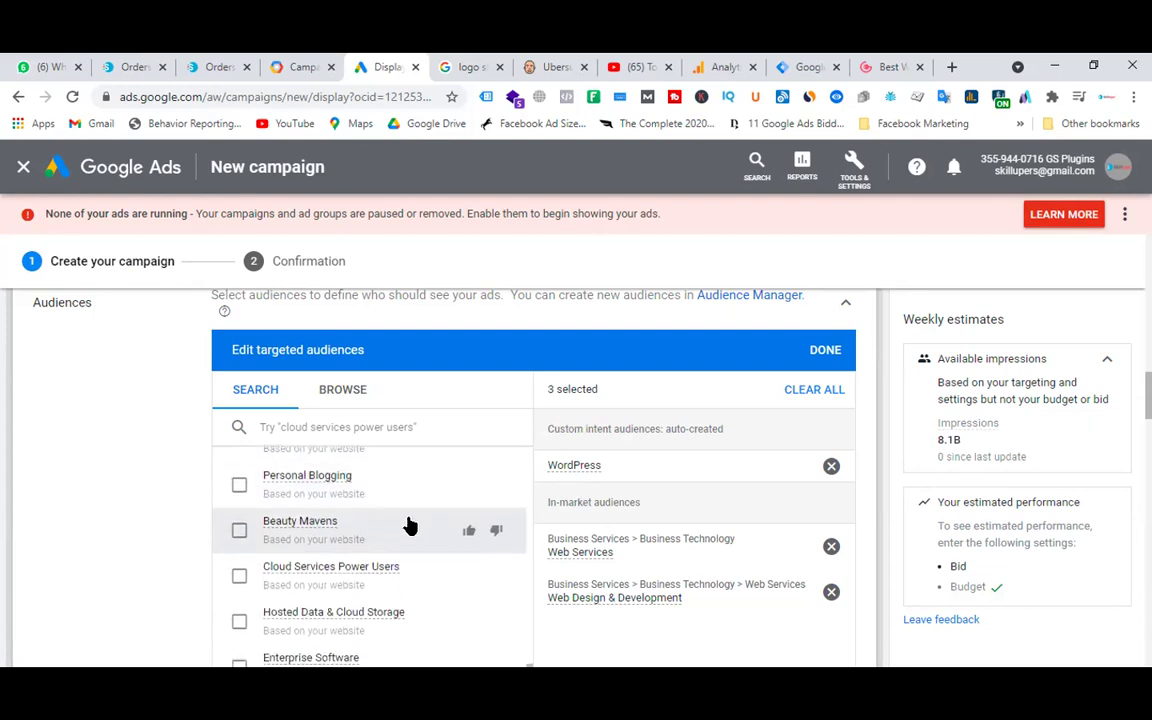
scroll(409, 526, "down", 2)
scroll(409, 526, "down", 2)
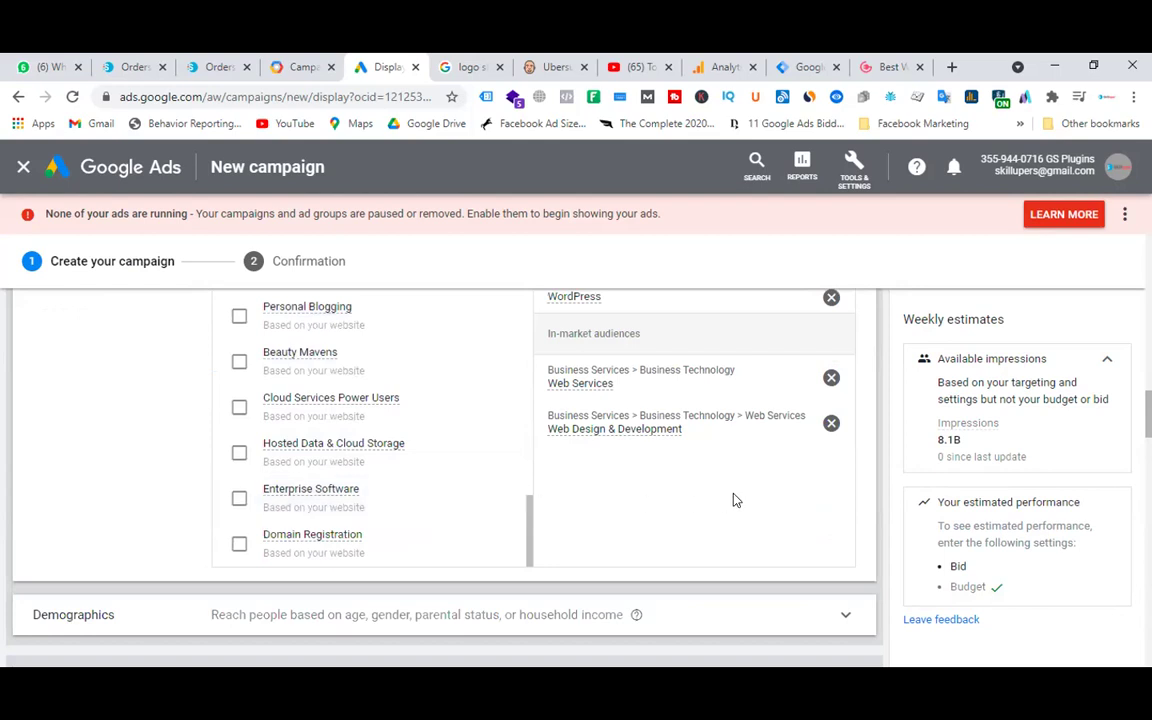
scroll(406, 478, "up", 5)
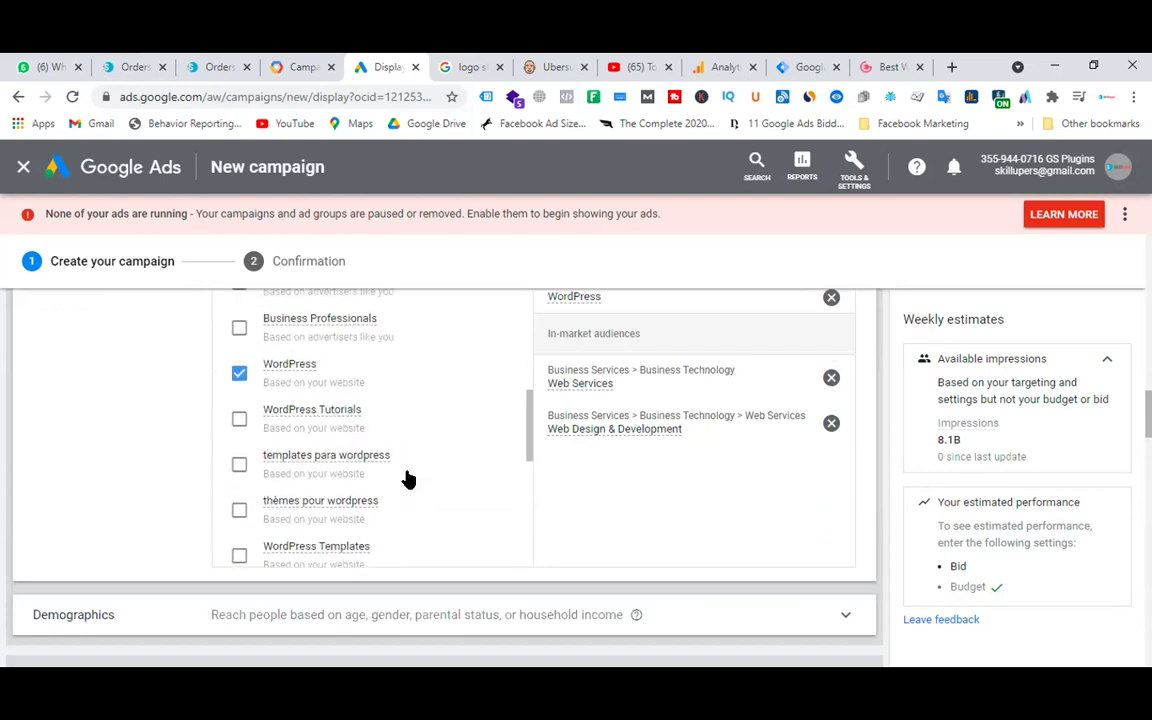
scroll(406, 478, "up", 2)
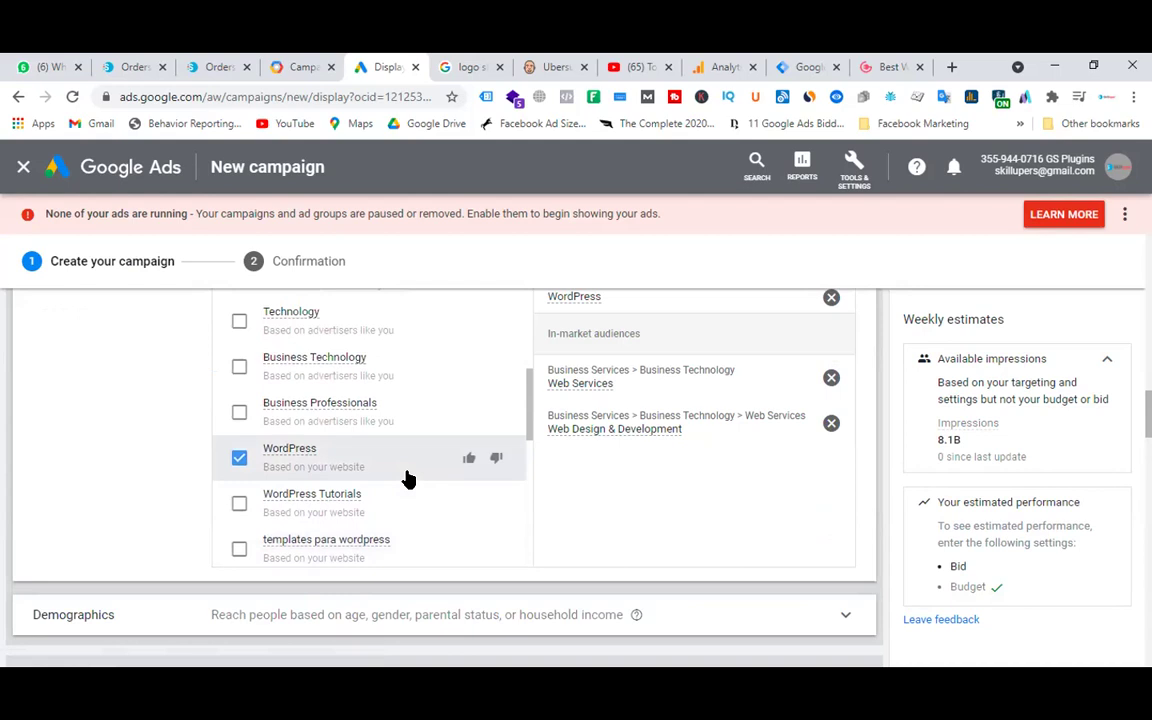
left_click(278, 502)
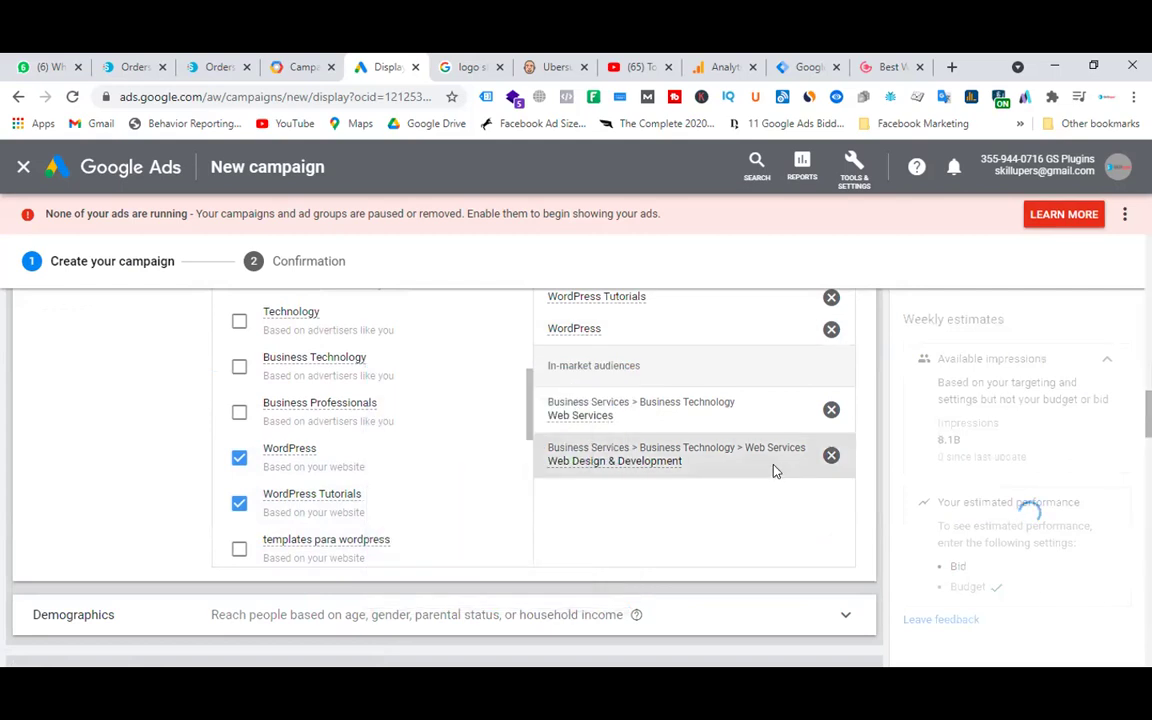
scroll(445, 476, "up", 4)
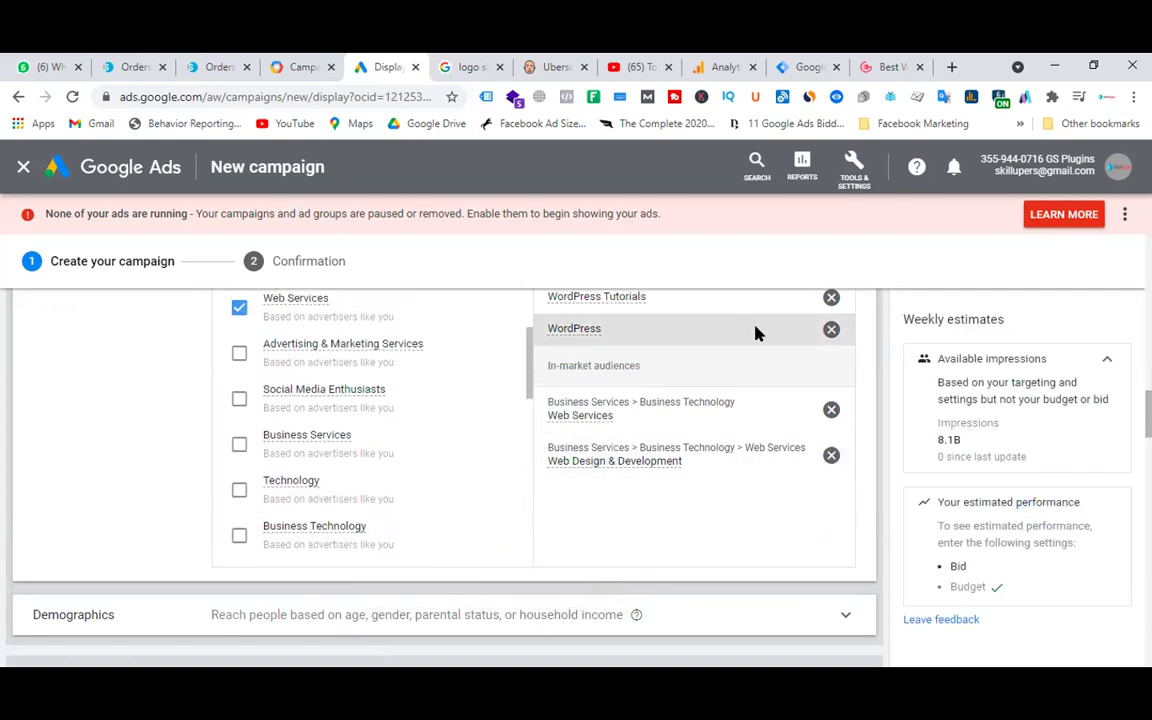
scroll(740, 360, "up", 1)
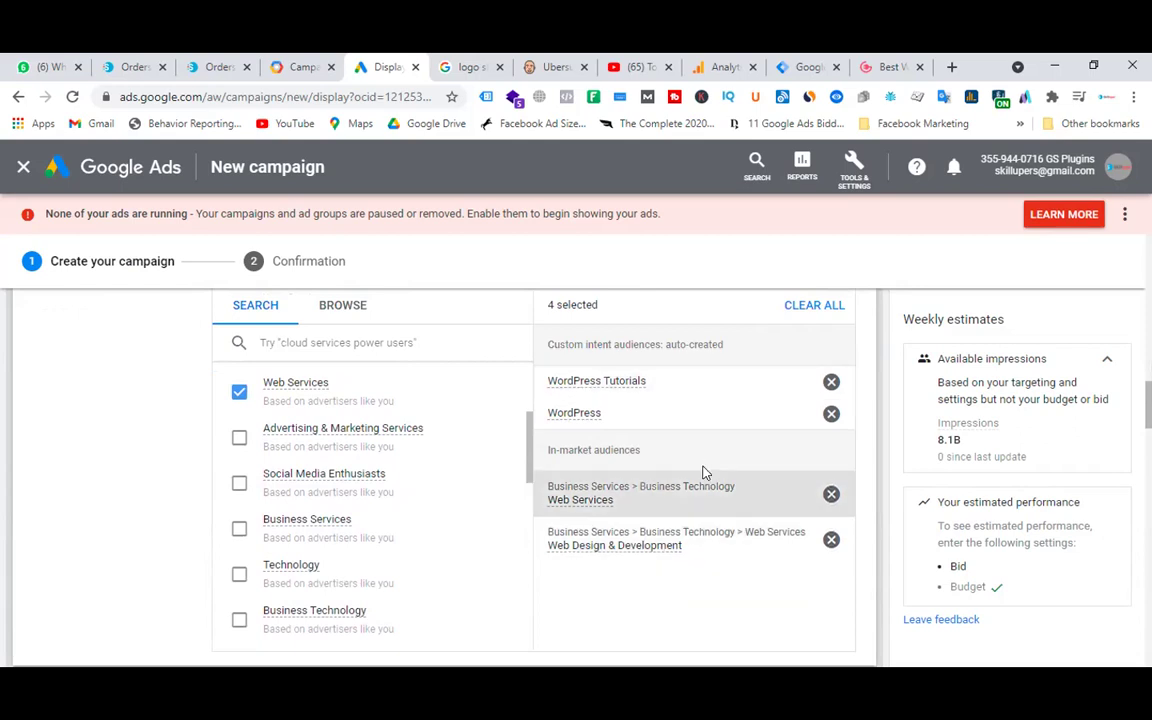
mouse_move(653, 543)
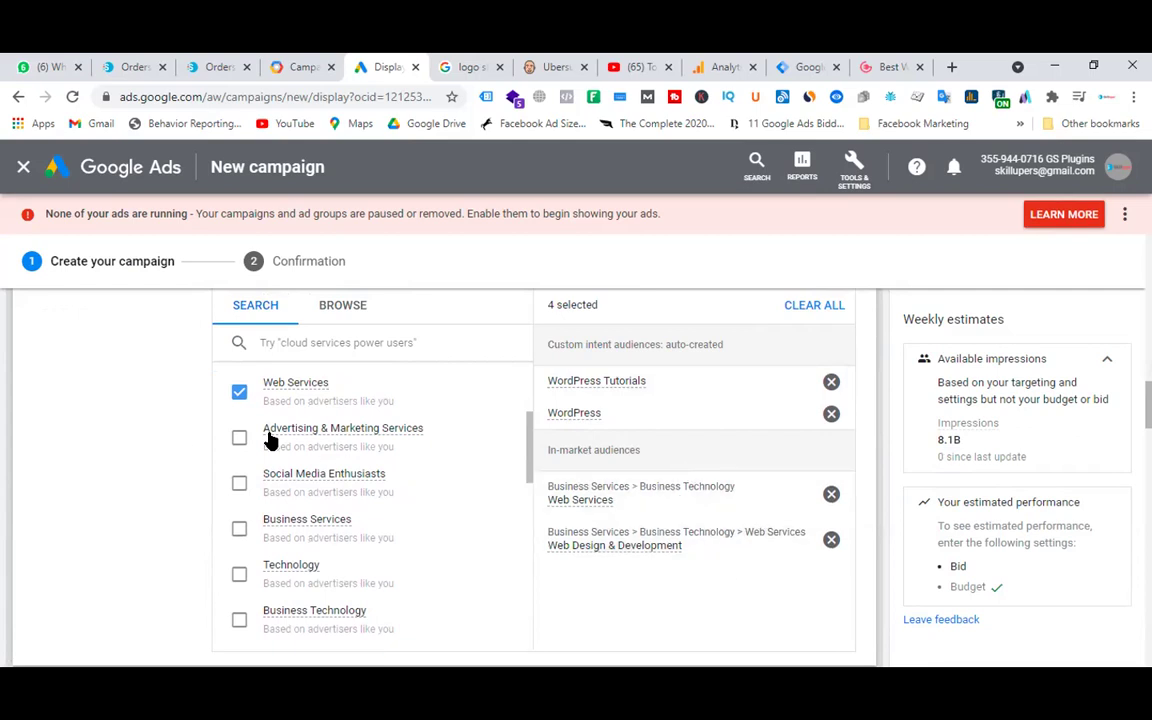
- Switch to Ubersuggest and check the CPC of the "logo slider" keyword ideas as a reference for the ad group bid
scroll(442, 417, "down", 15)
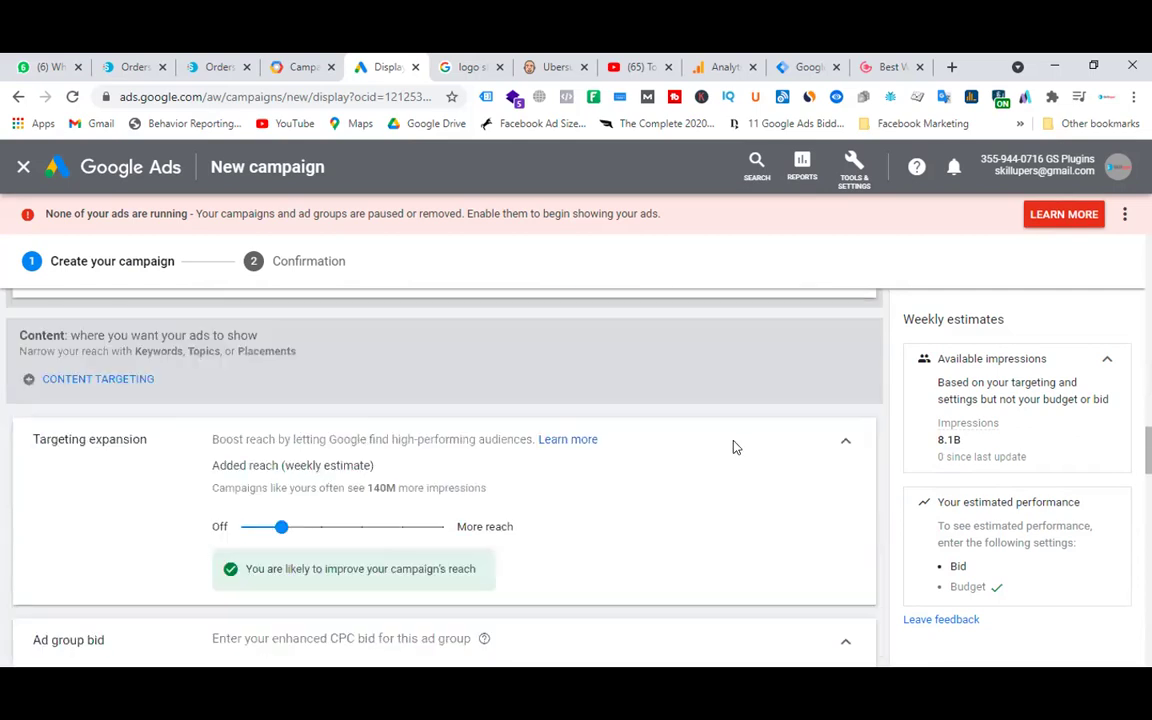
scroll(745, 447, "down", 2)
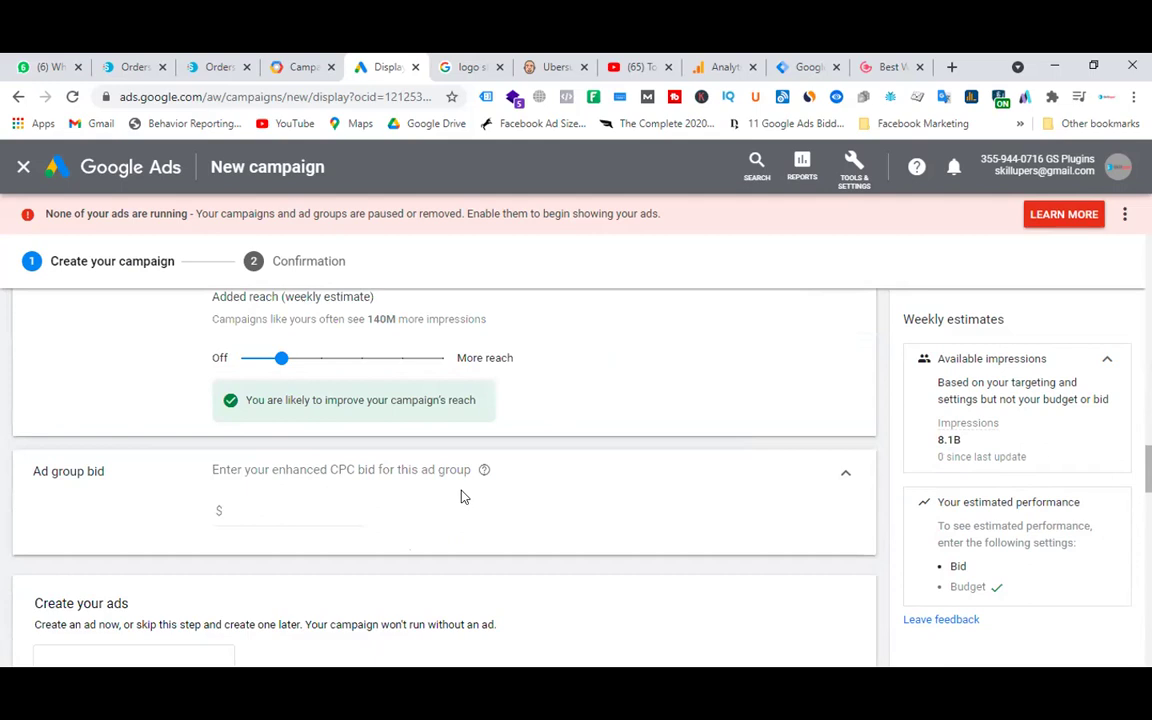
left_click(282, 510)
left_click(555, 65)
scroll(797, 490, "down", 5)
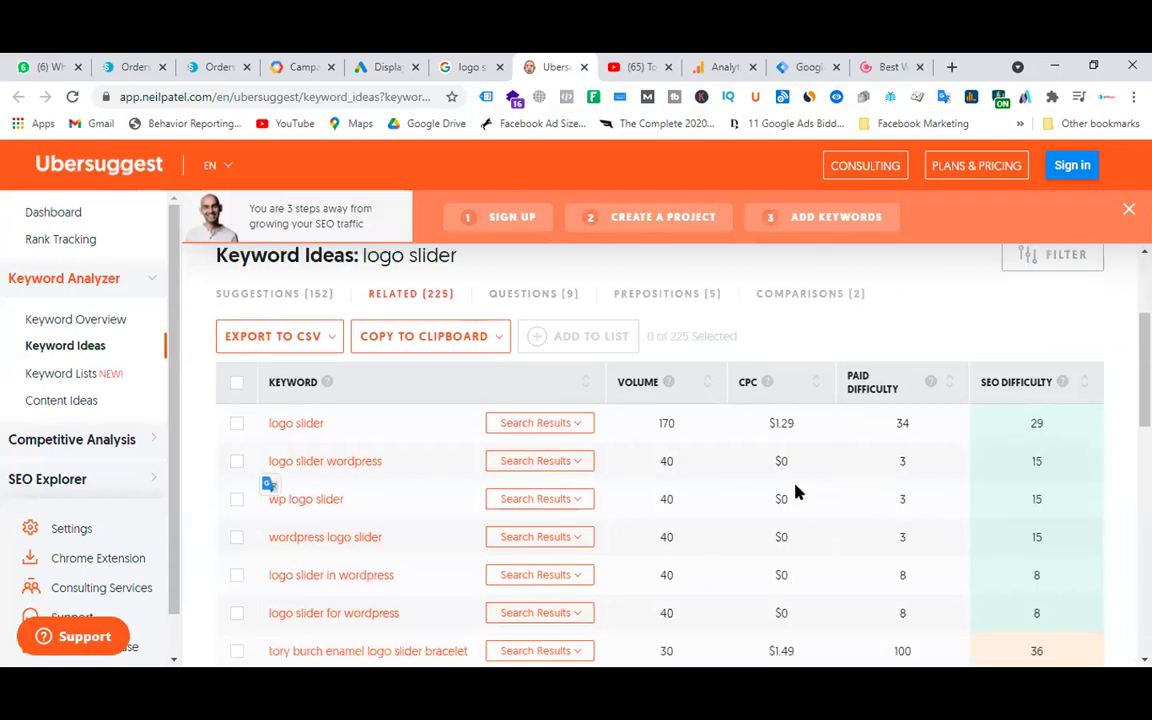
scroll(797, 490, "down", 3)
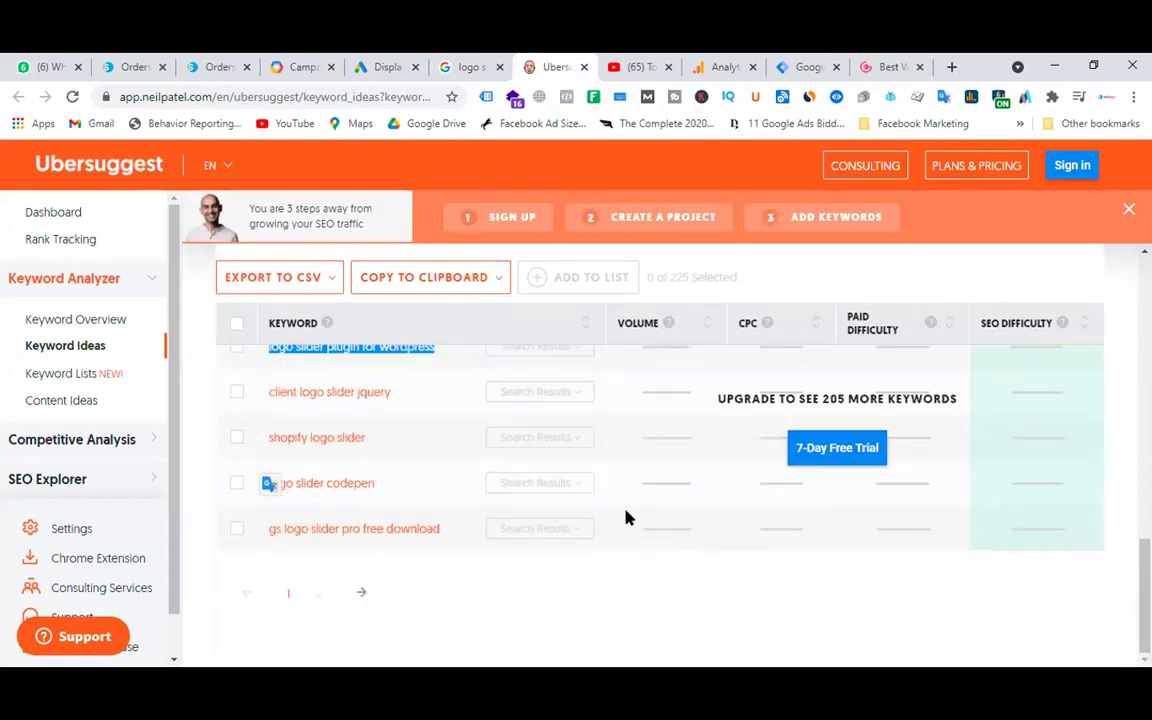
scroll(625, 517, "up", 8)
- Return to the Google Ads campaign and set the ad group's enhanced CPC bid to $0.50
left_click(348, 66)
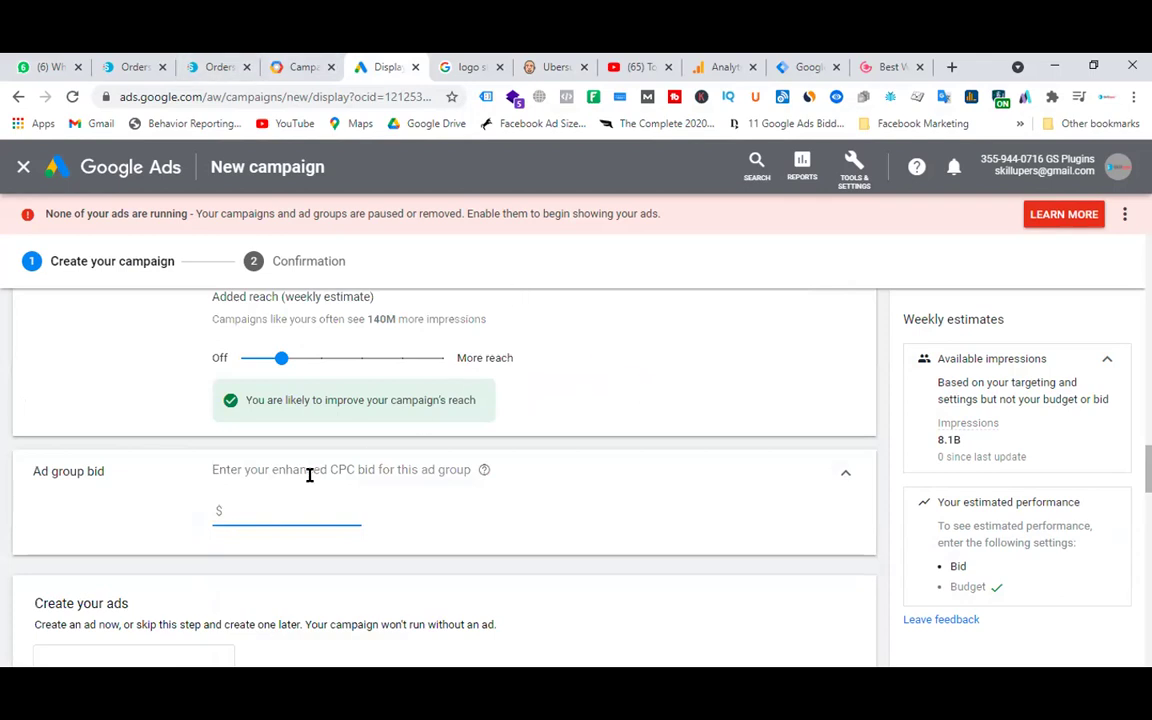
type(".5")
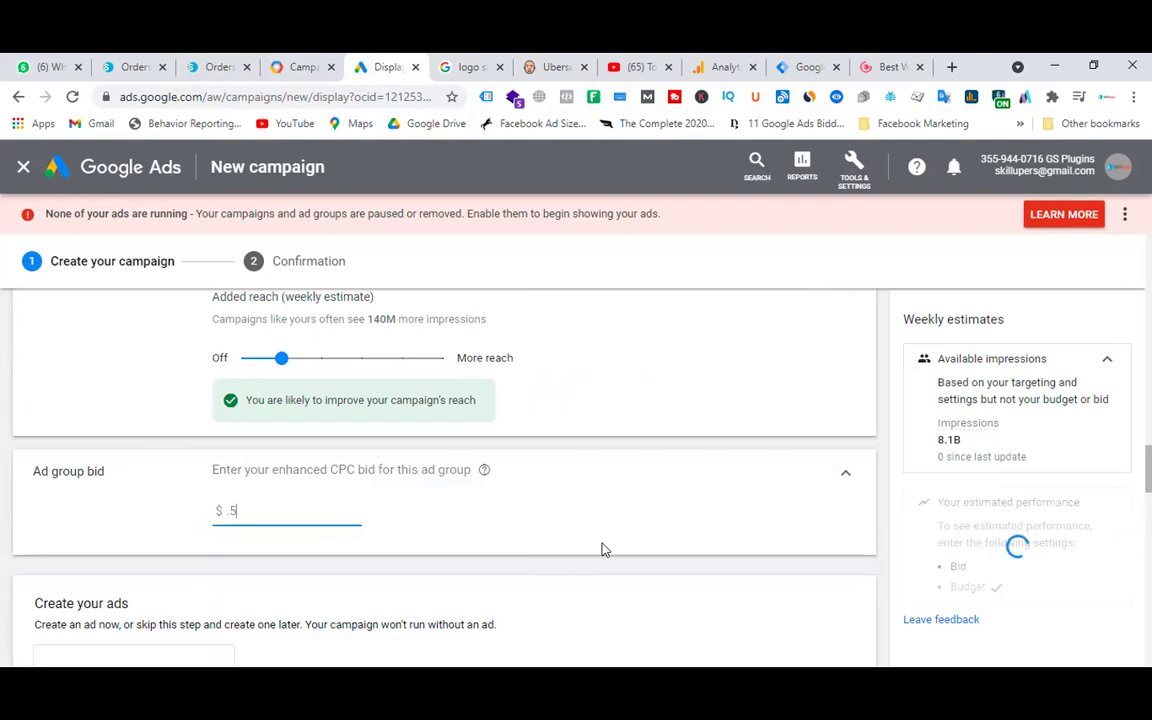
left_click(689, 509)
- Look over the responsive display ad's final URL, image, logo and video fields, and its preview
scroll(676, 427, "down", 3)
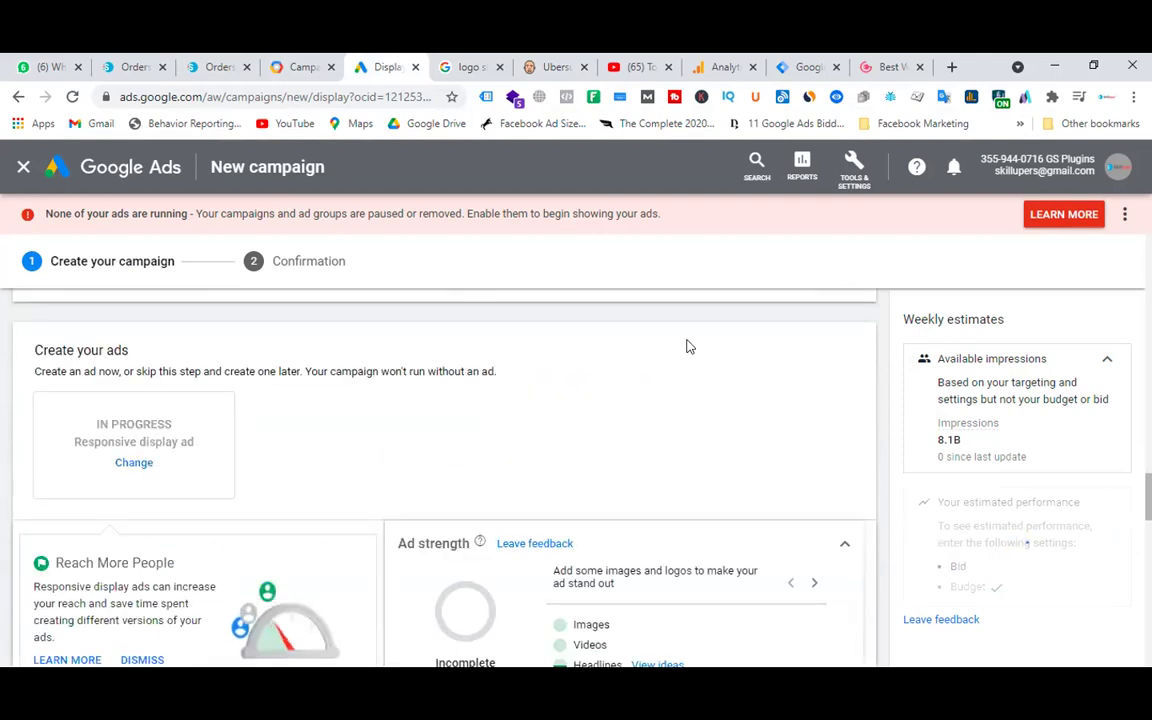
scroll(687, 346, "down", 3)
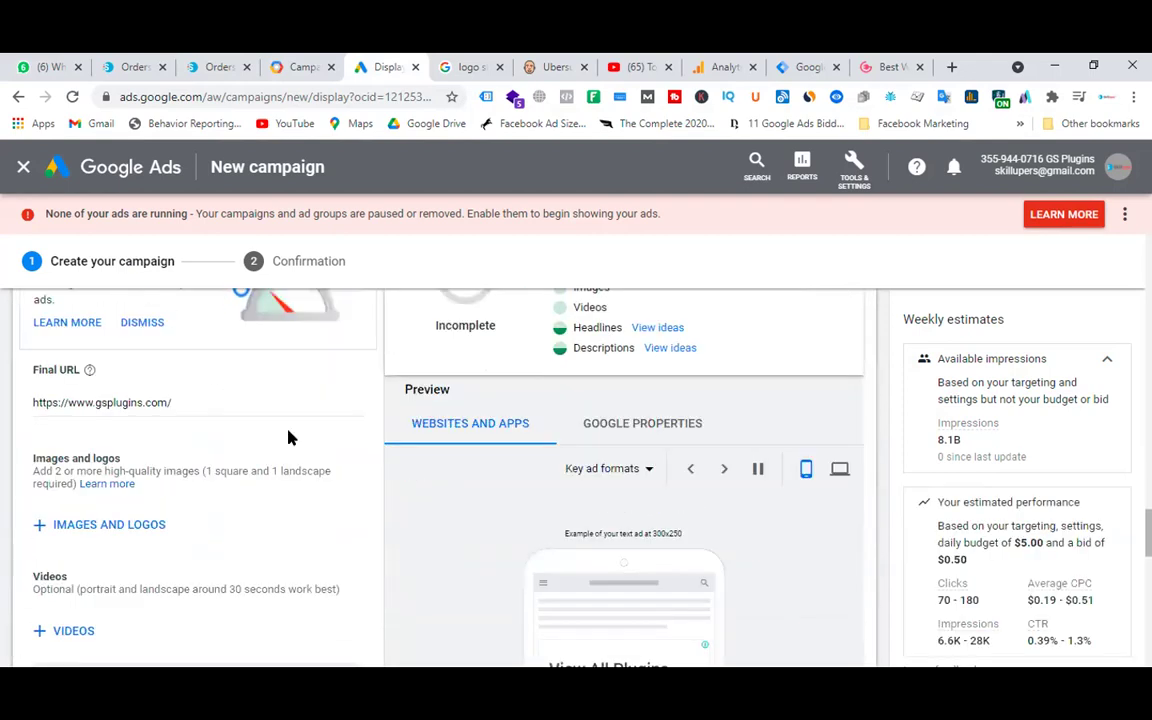
scroll(287, 437, "down", 10)
scroll(260, 424, "up", 12)
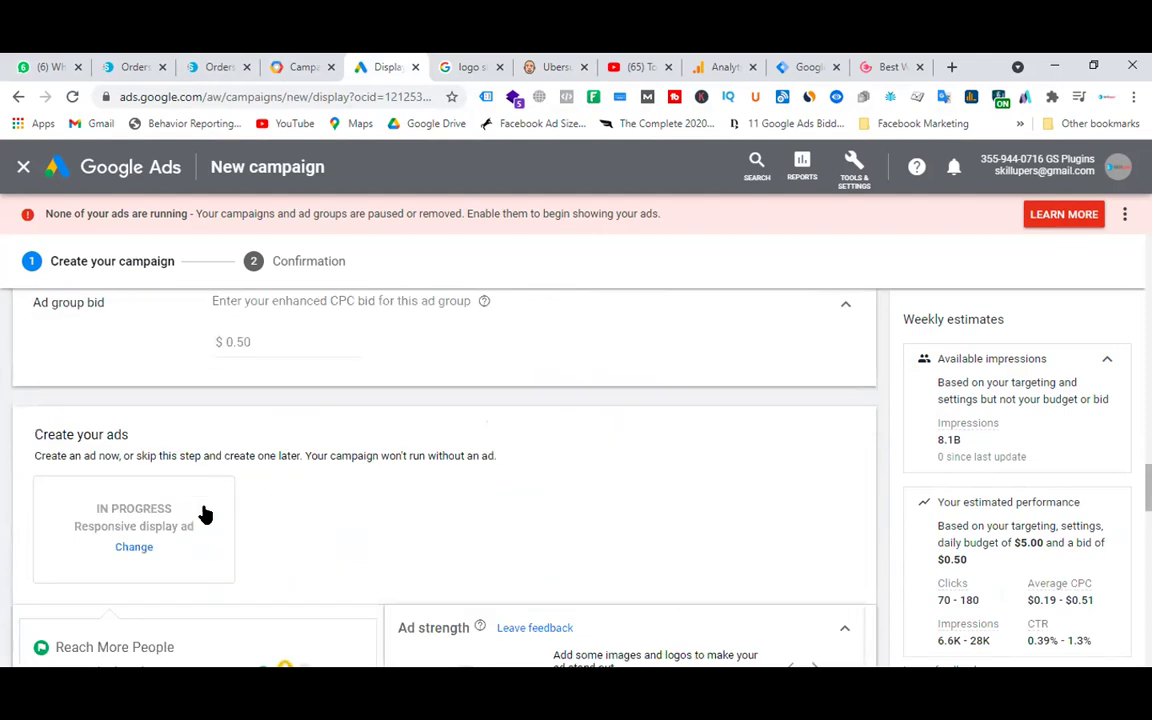
- Change the ad type from responsive display ad to Upload display ads, discarding the responsive ad in progress
left_click(187, 549)
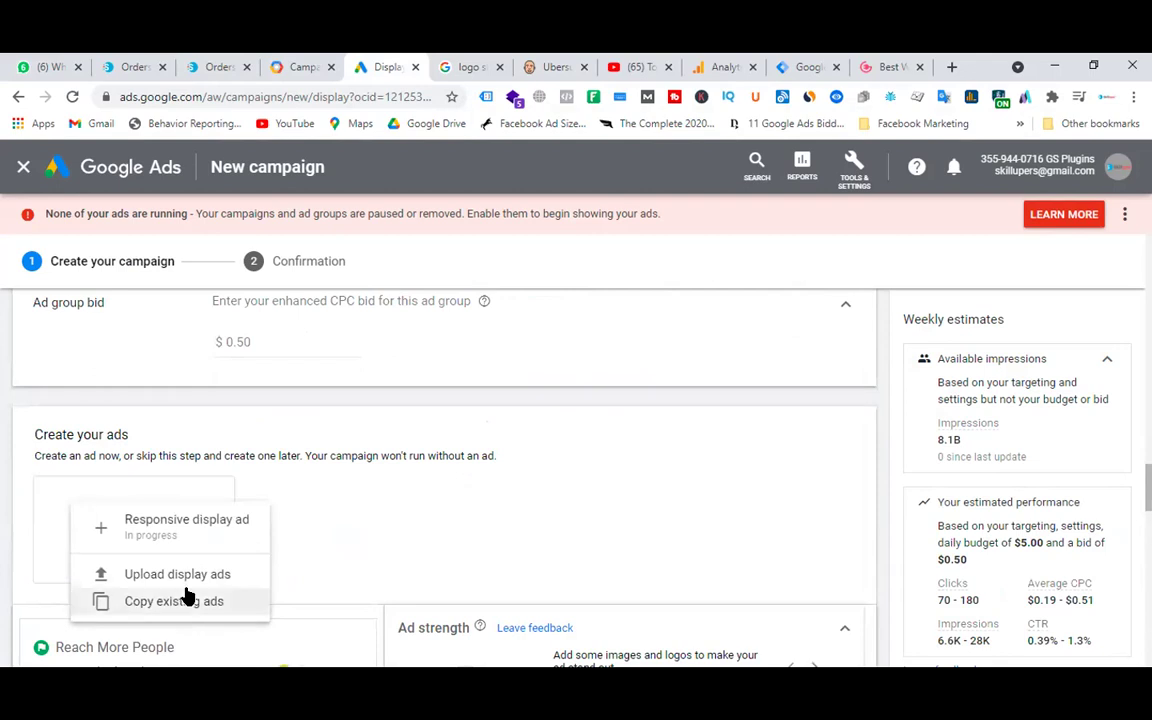
left_click(177, 575)
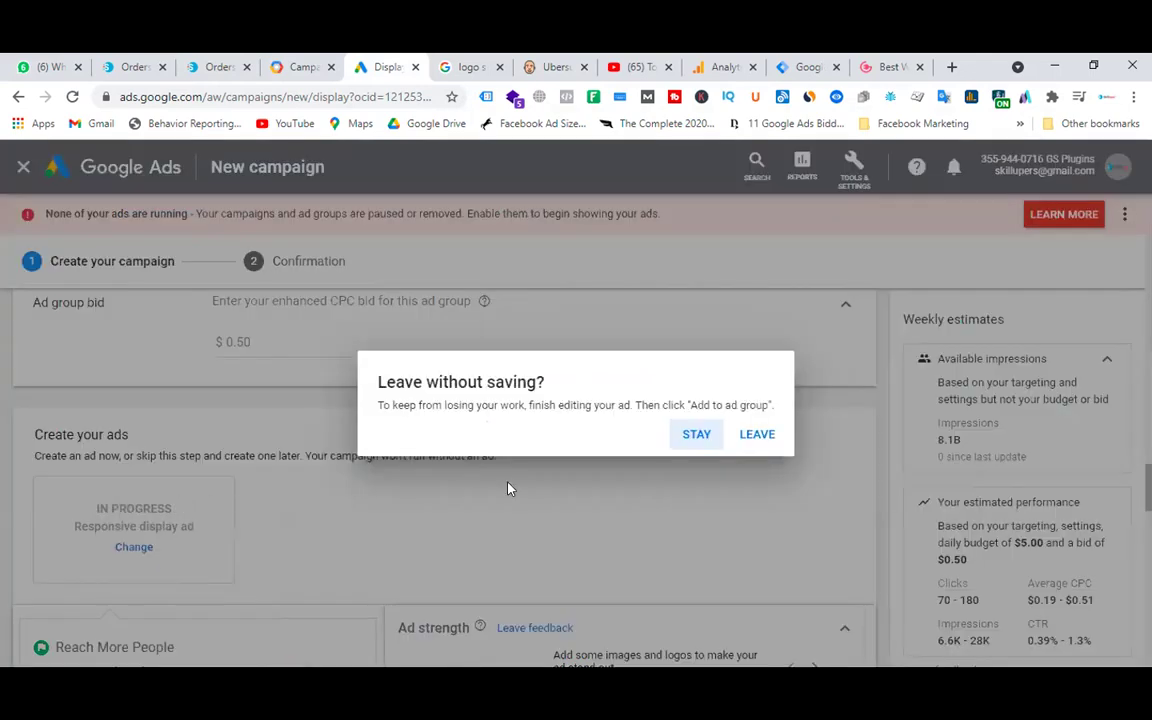
left_click(737, 441)
left_click(128, 548)
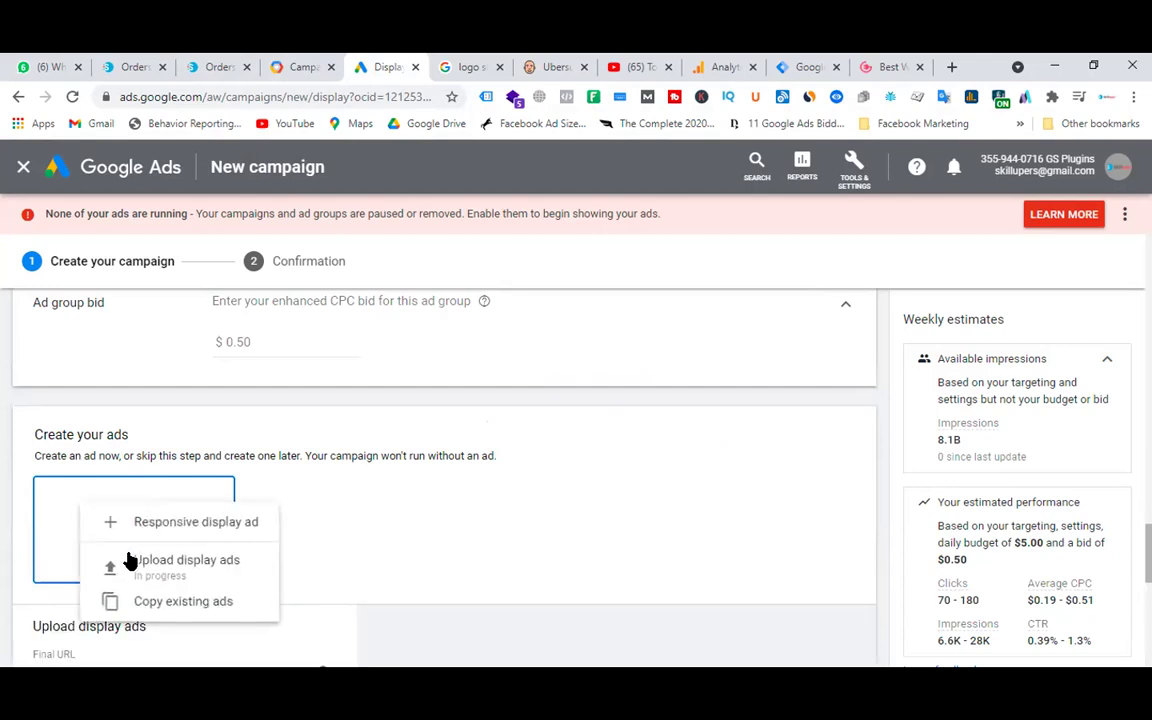
left_click(244, 567)
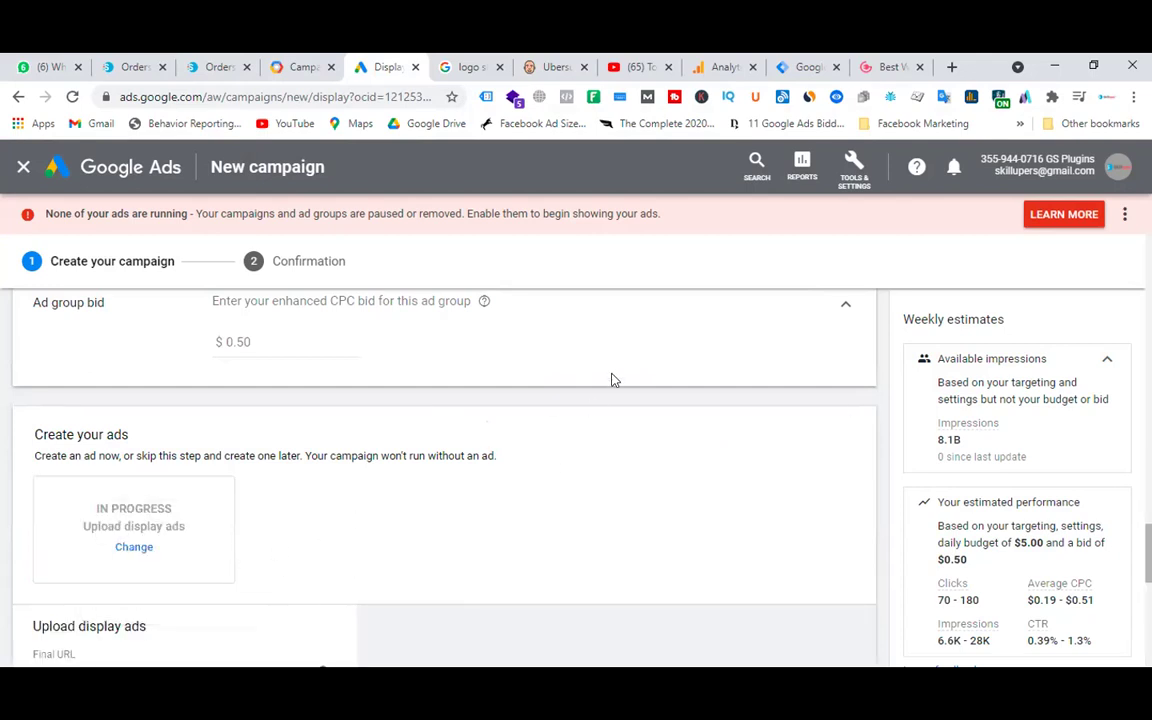
- Upload all the logo slider banner files from the Google Display Ads folder inside the desktop's GS Slider folder
scroll(614, 380, "down", 3)
left_click(609, 579)
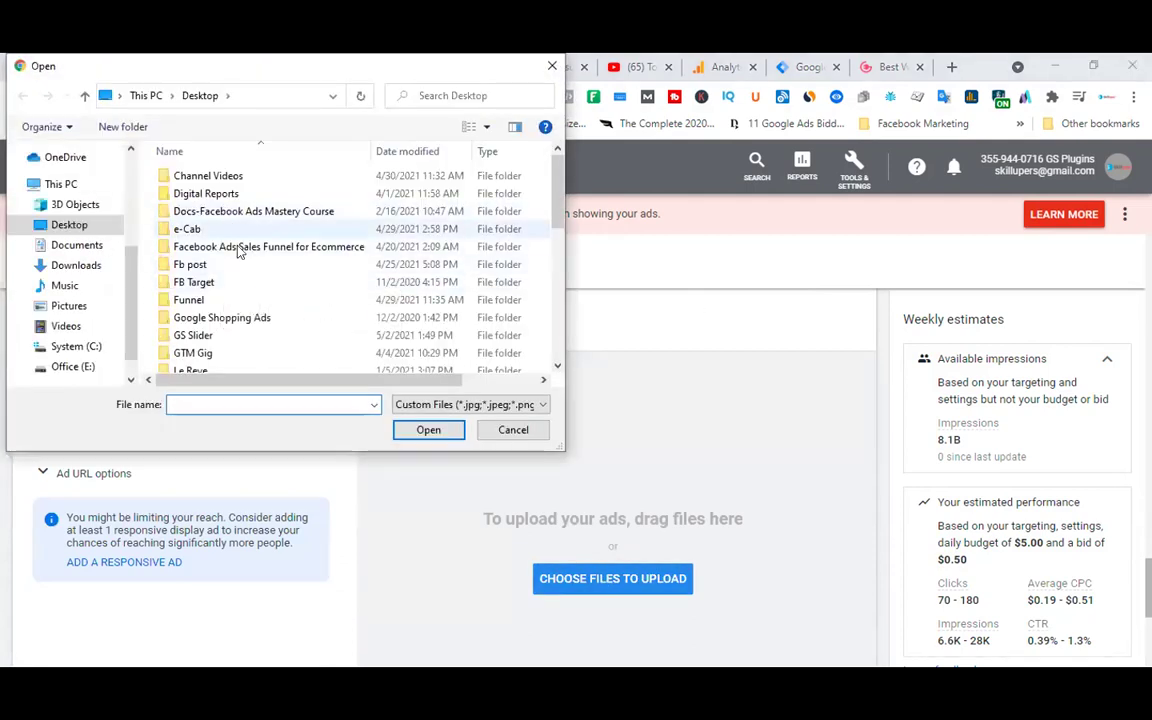
double_click(207, 338)
double_click(226, 189)
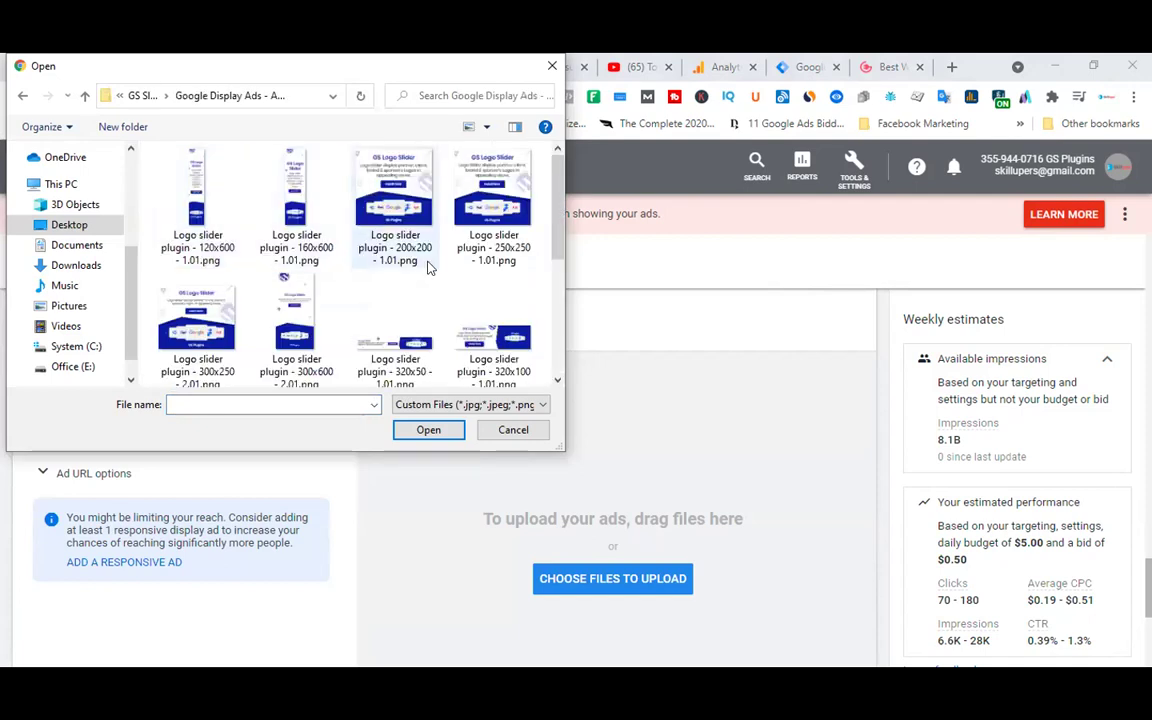
key("ctrl+a")
left_click(428, 429)
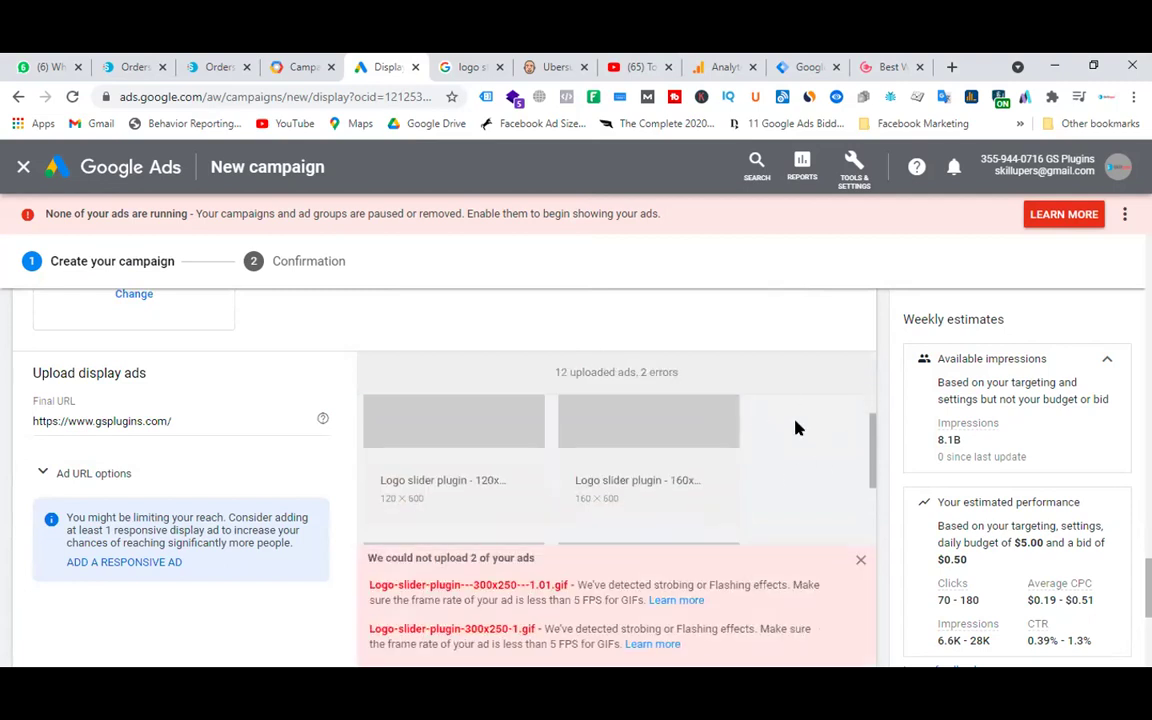
- Look through the uploaded logo slider banners, dismiss the upload error notice, and check the final URL
scroll(796, 428, "down", 1)
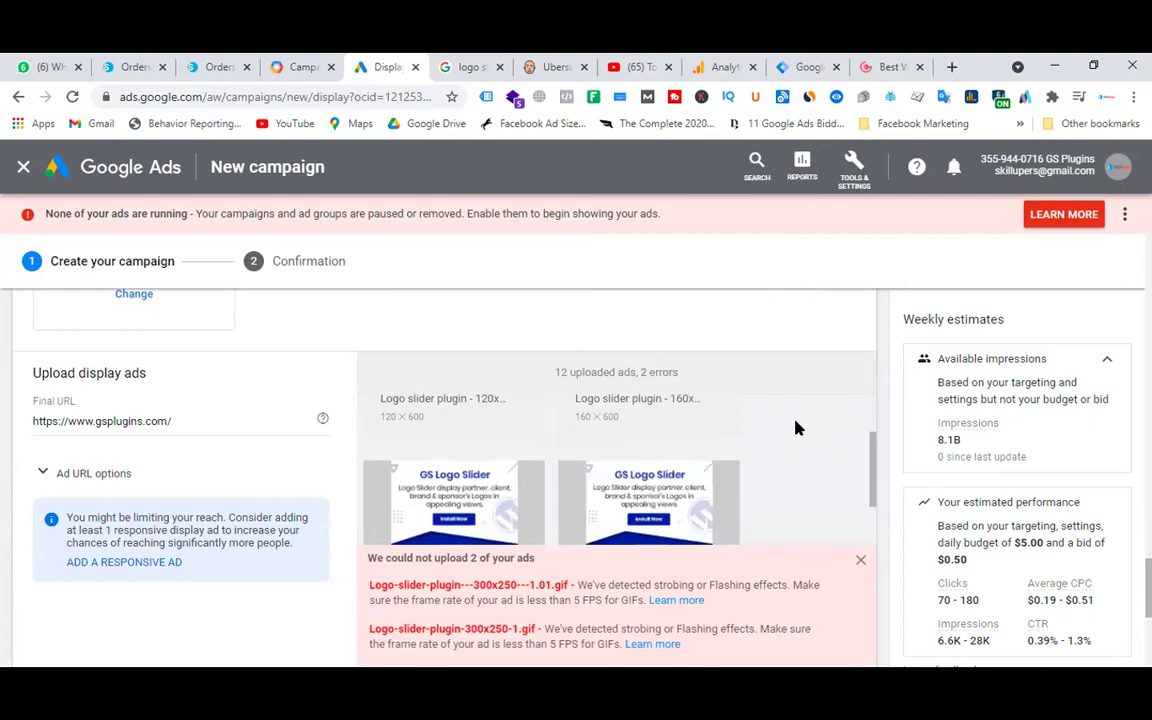
scroll(796, 428, "down", 2)
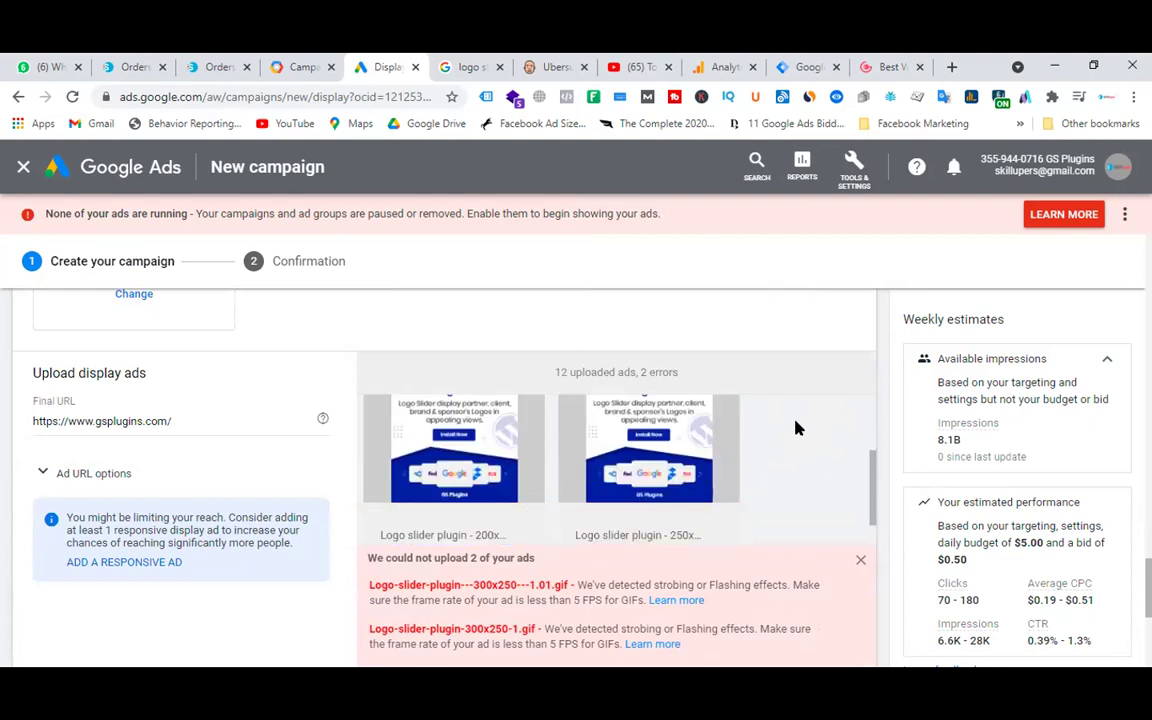
scroll(714, 563, "down", 5)
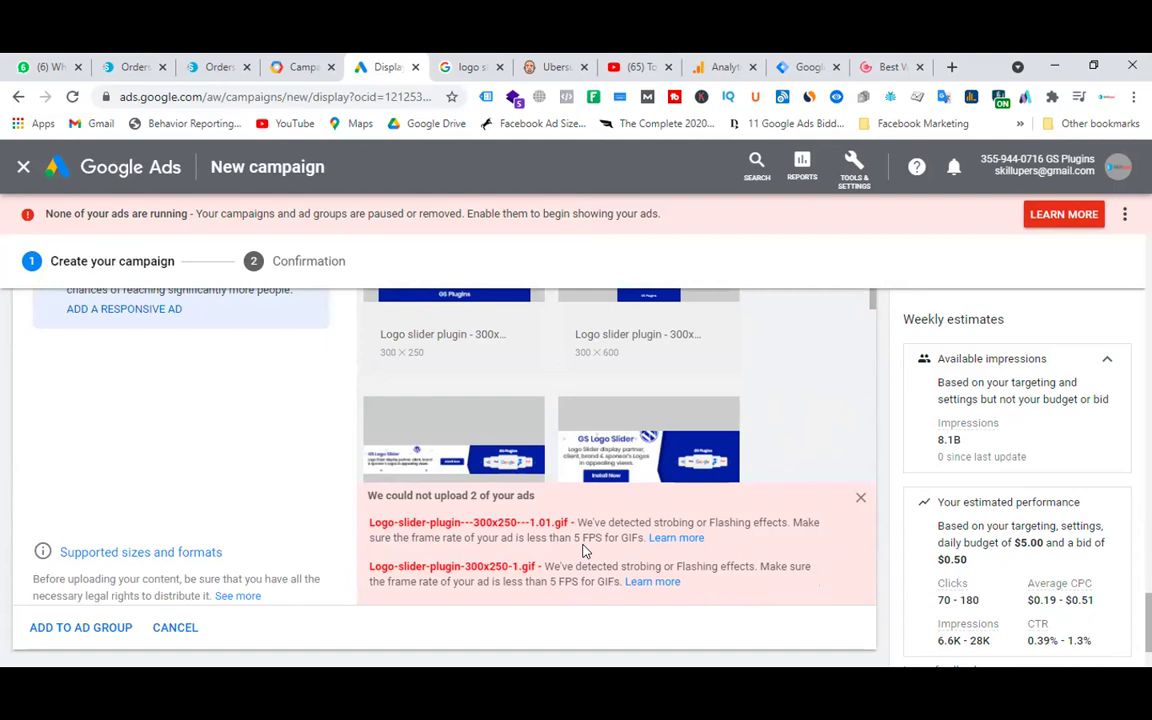
left_click(861, 499)
scroll(186, 470, "up", 3)
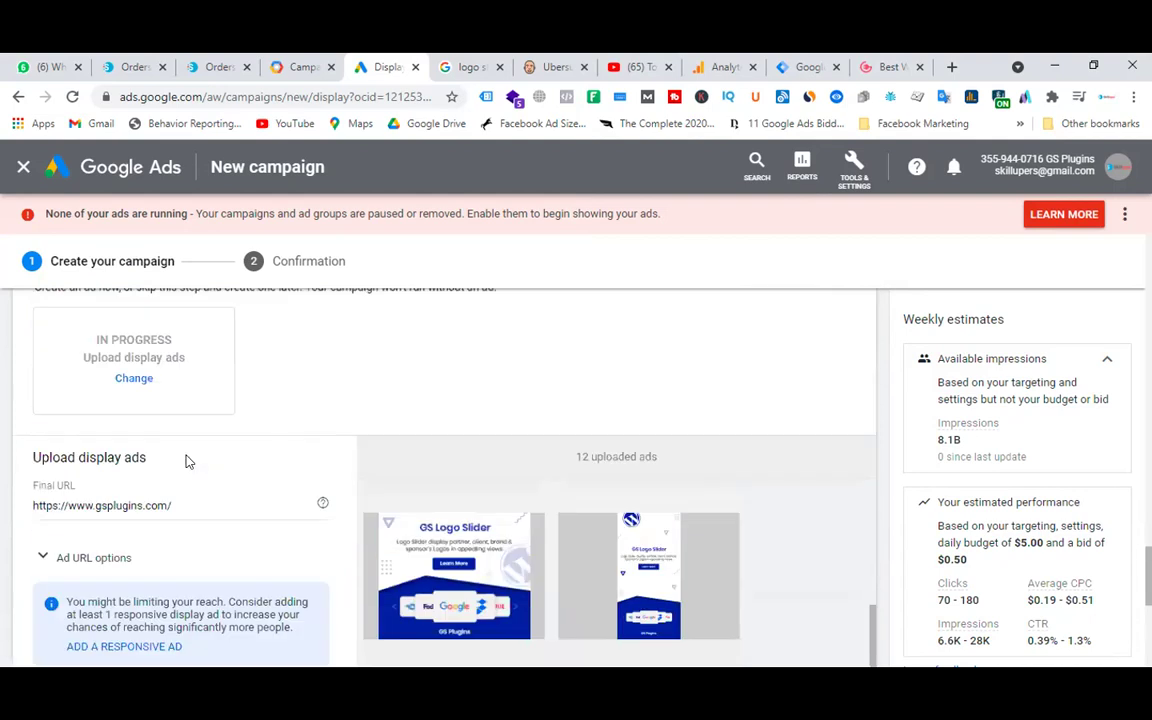
scroll(188, 460, "down", 2)
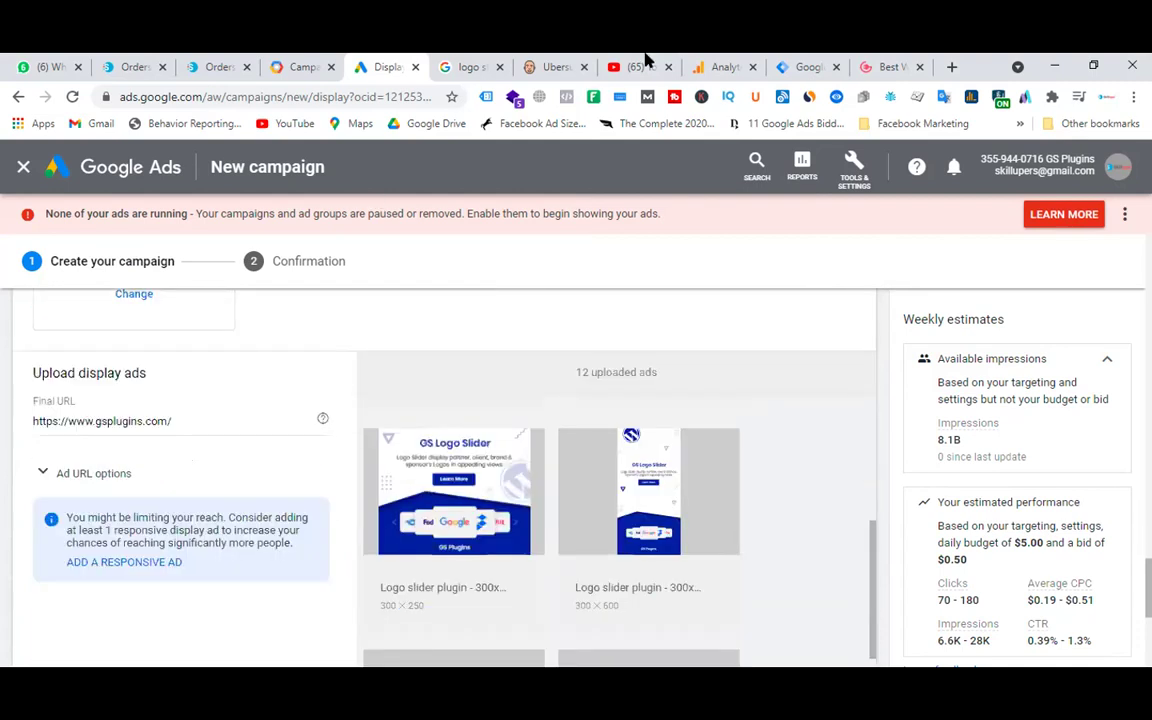
- Switch to the GS Plugins website and open the GS Logo Slider product page in a new browser tab
left_click(910, 60)
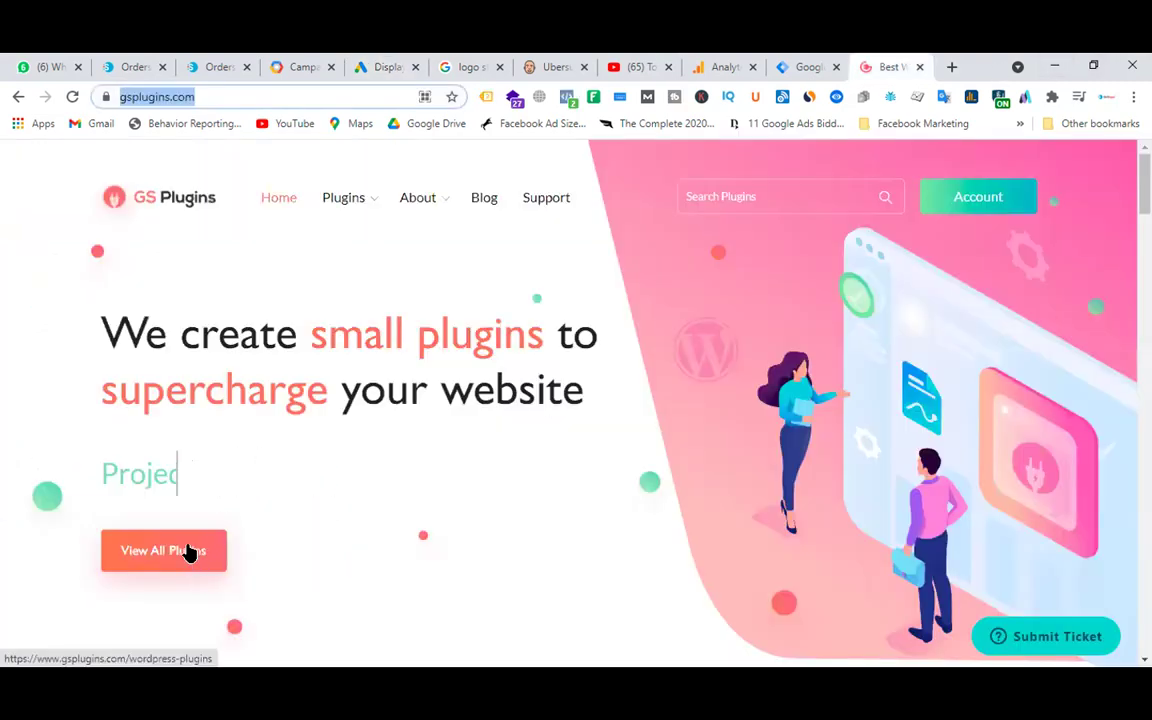
scroll(405, 411, "down", 10)
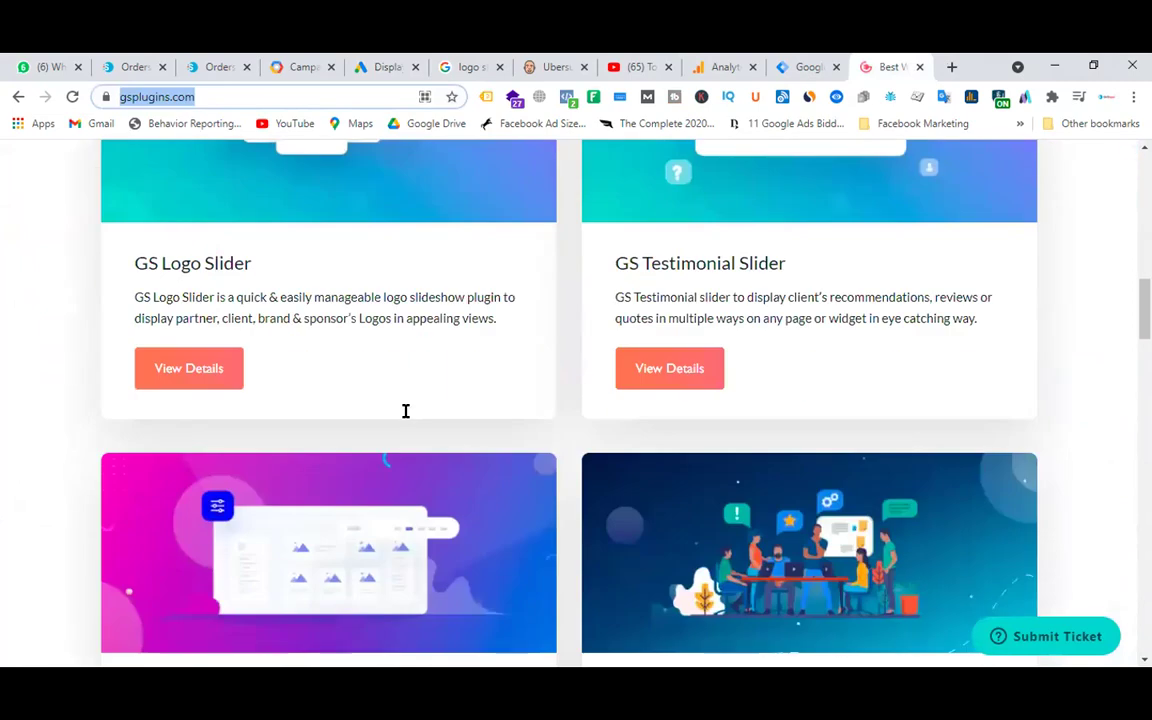
right_click(211, 372)
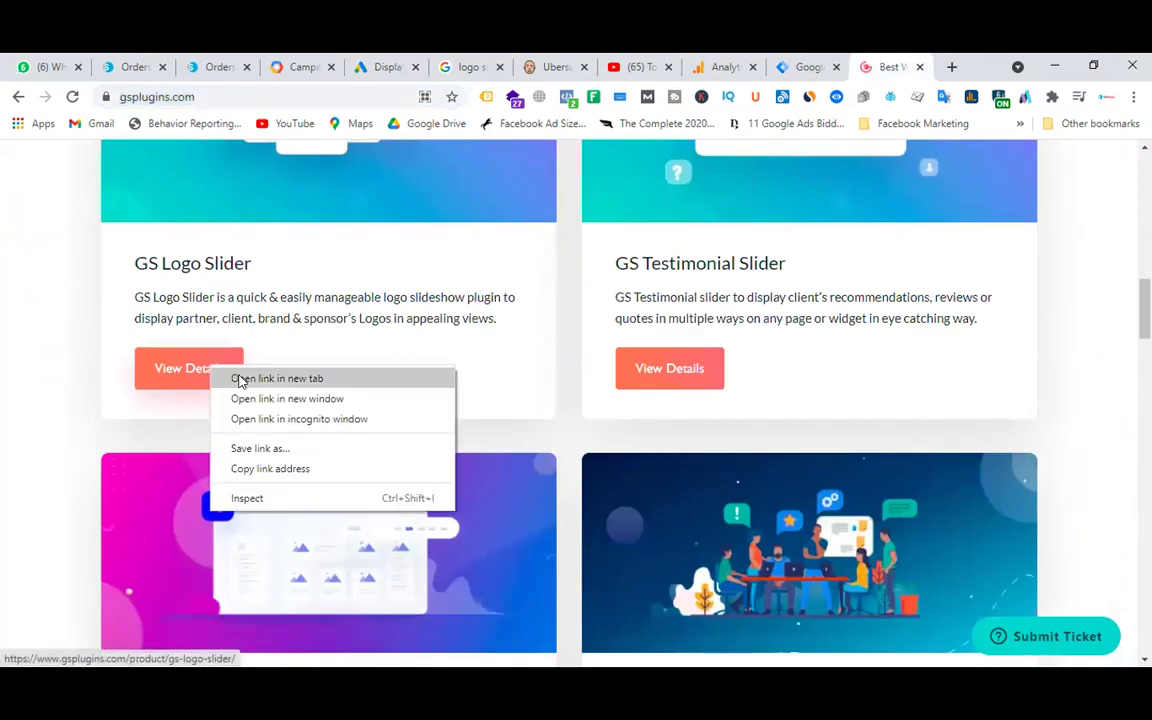
left_click(245, 378)
left_click(885, 64)
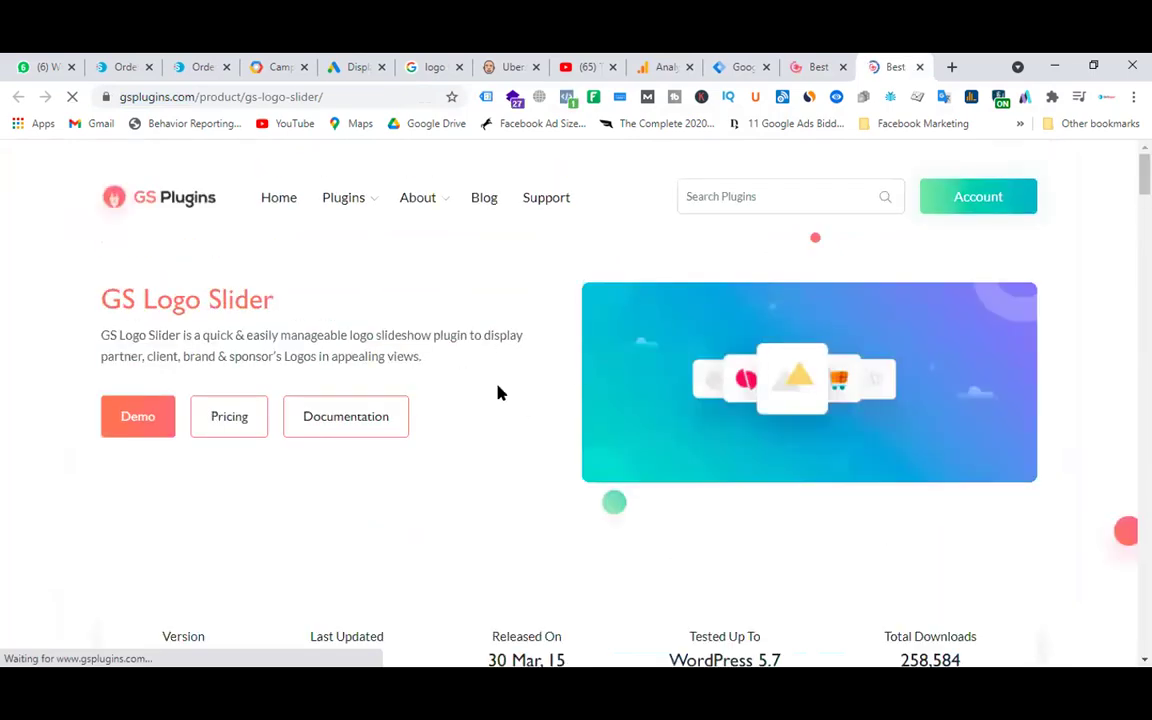
- Look over the GS Logo Slider product page, including its pricing plans and features
scroll(500, 393, "down", 3)
scroll(497, 393, "up", 2)
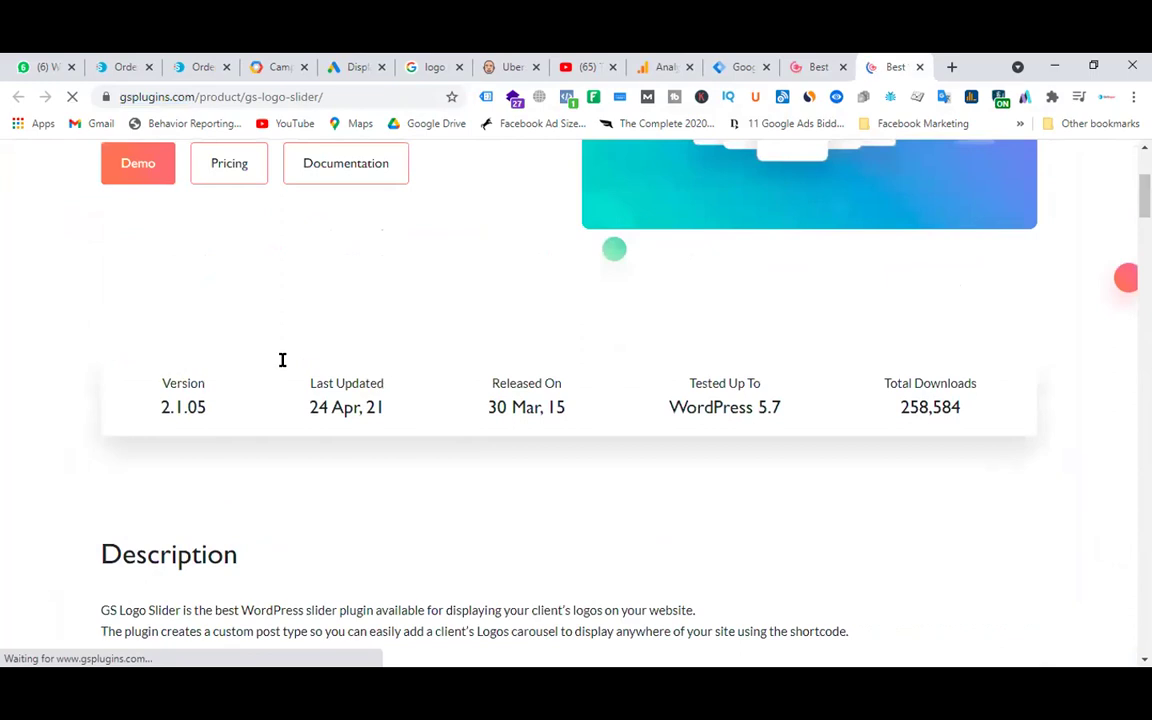
scroll(283, 360, "up", 2)
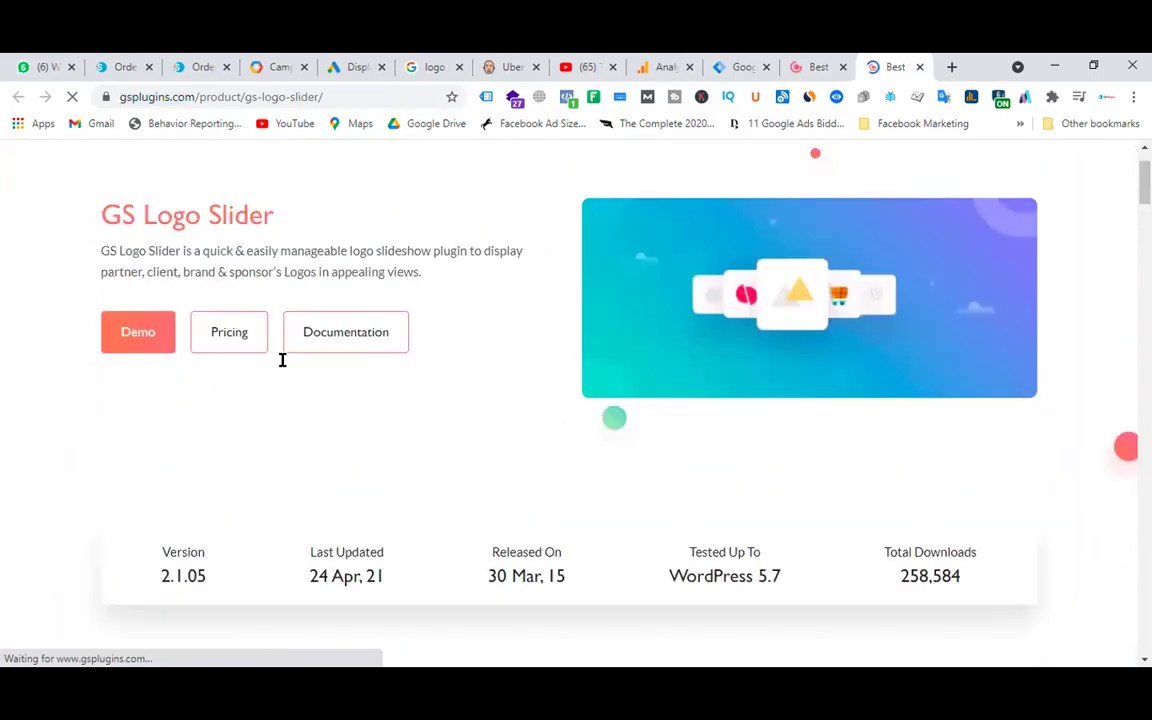
scroll(401, 429, "down", 2)
scroll(362, 385, "up", 2)
left_click(226, 337)
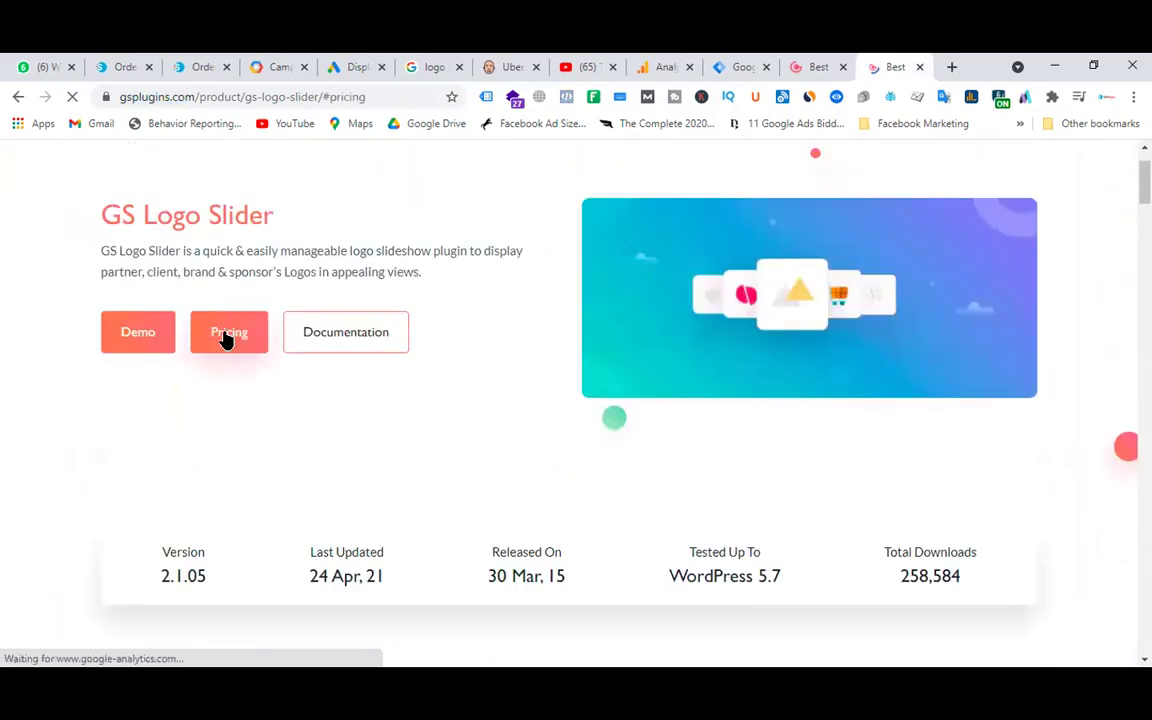
scroll(735, 378, "down", 3)
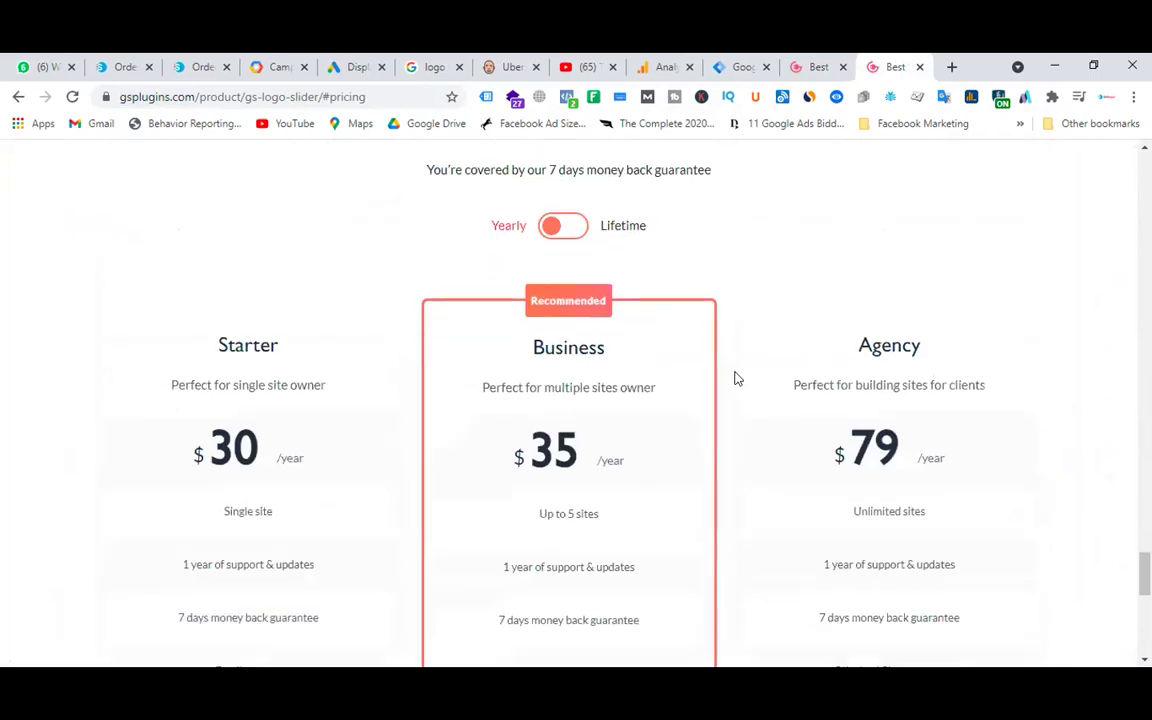
scroll(666, 404, "up", 10)
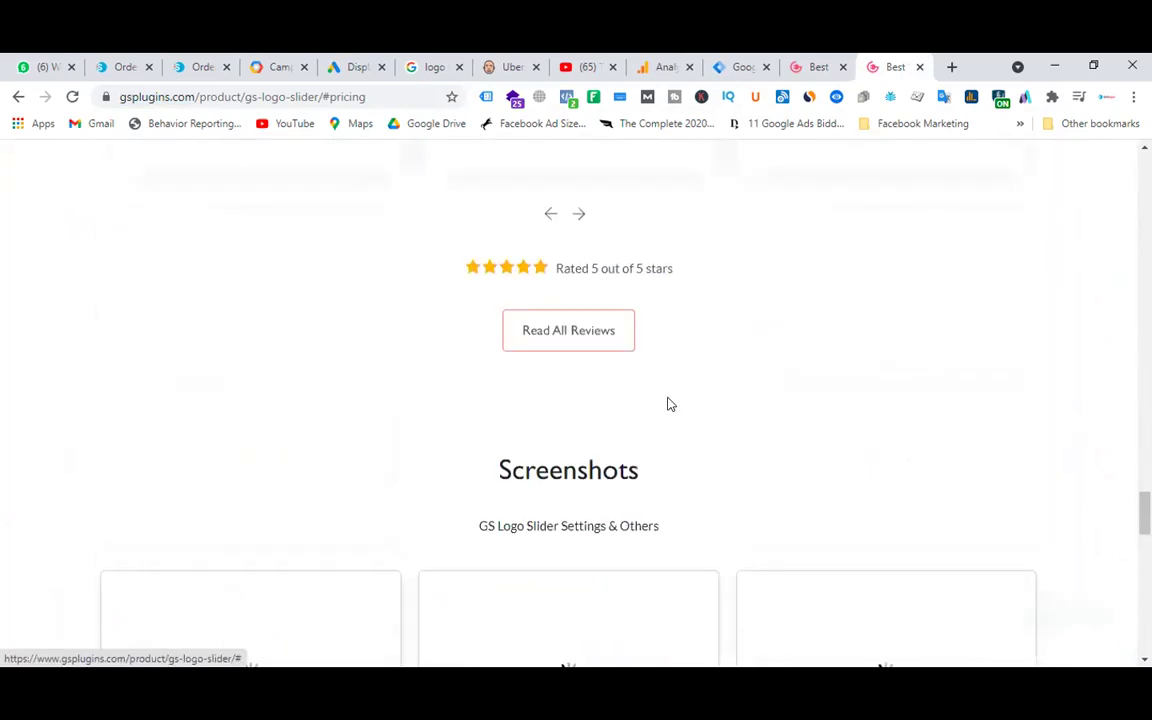
scroll(400, 432, "up", 15)
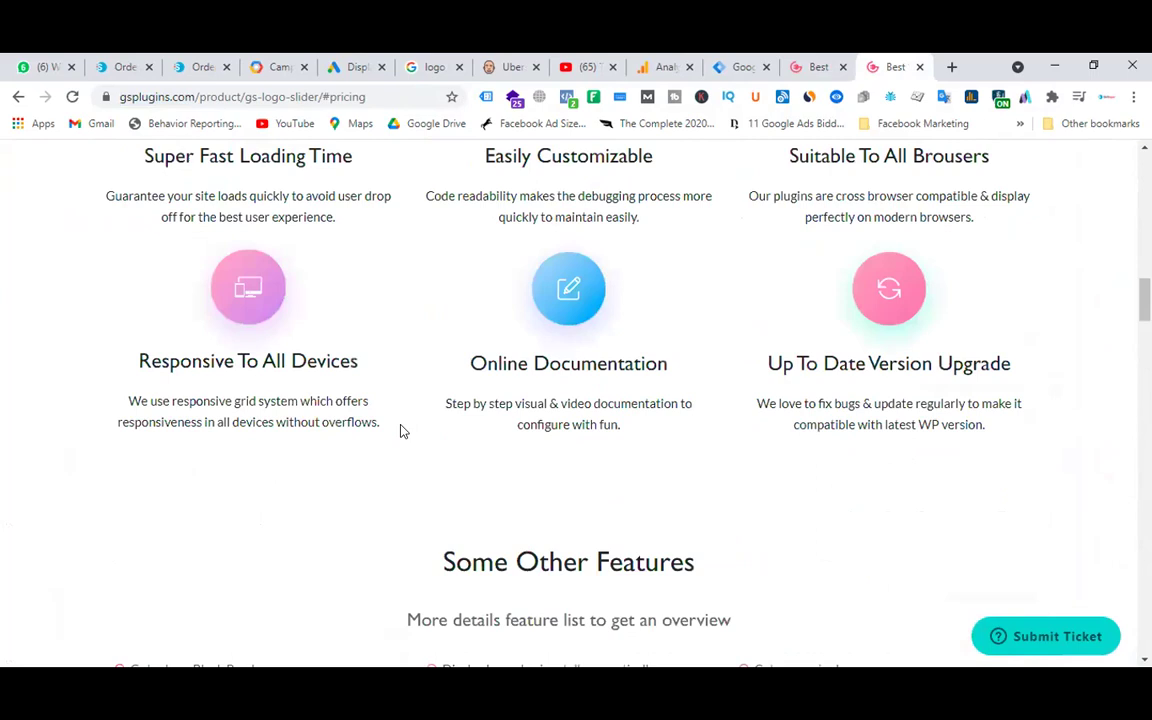
scroll(400, 432, "up", 2)
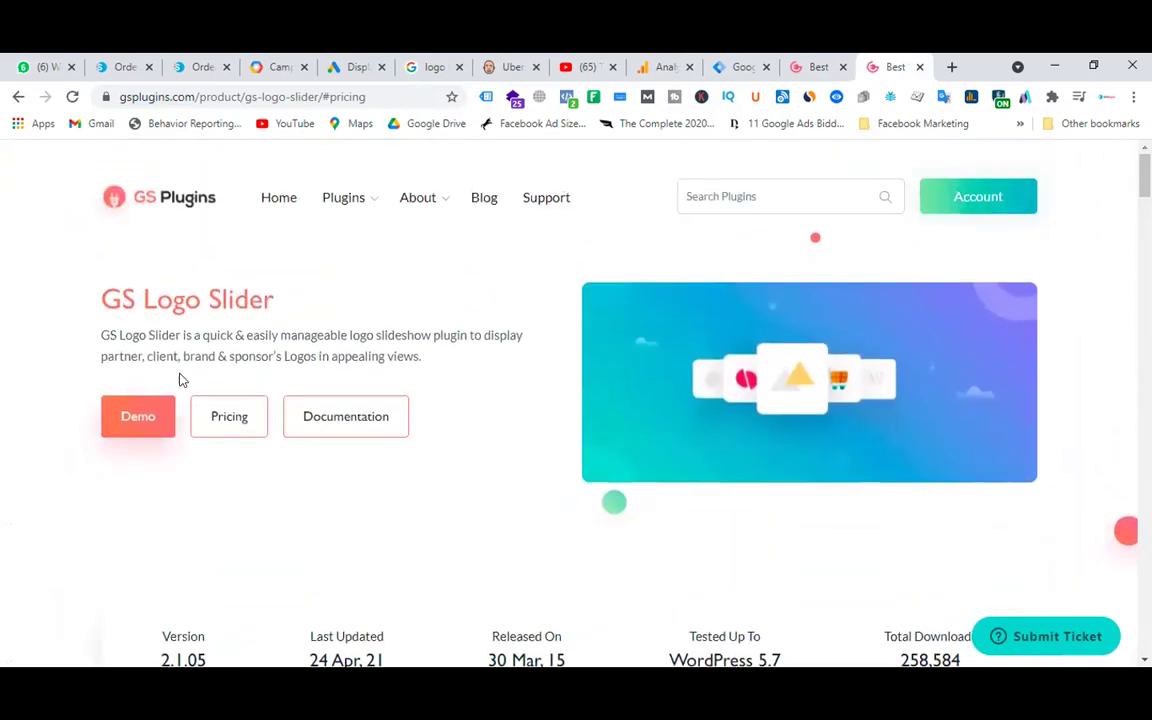
- Go back to the product page address without the pricing anchor and reload gsplugins.com/product/gs-logo-slider/
left_click(18, 98)
left_click(348, 92)
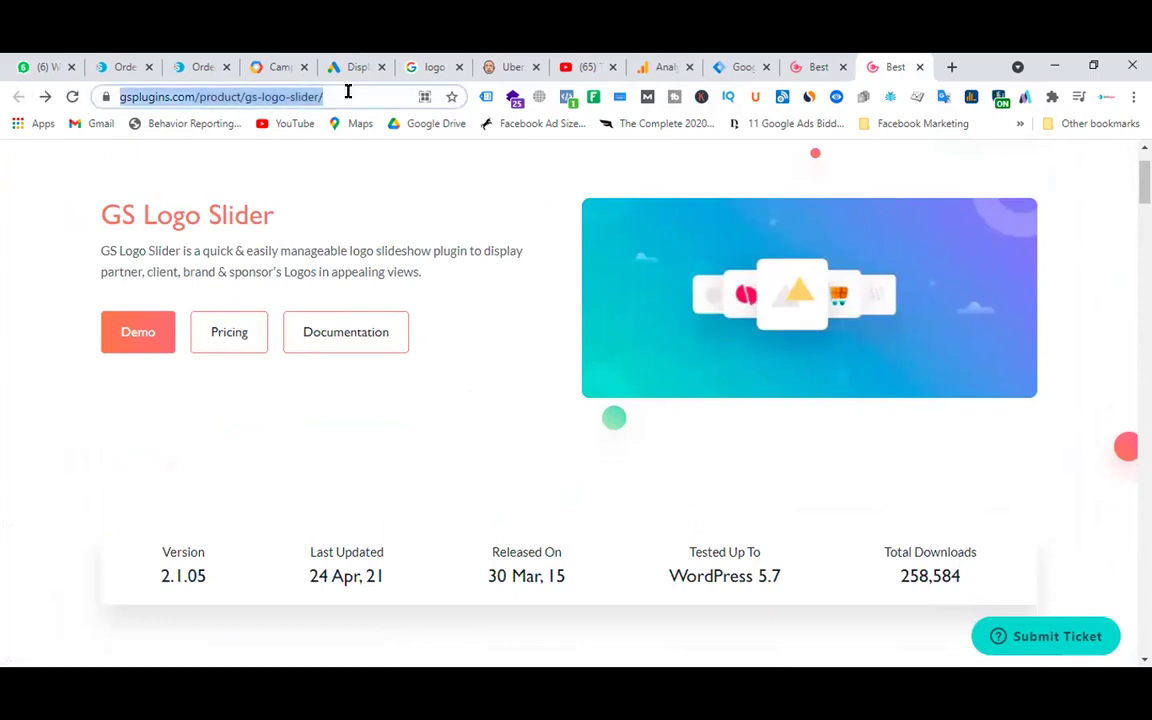
key("Return")
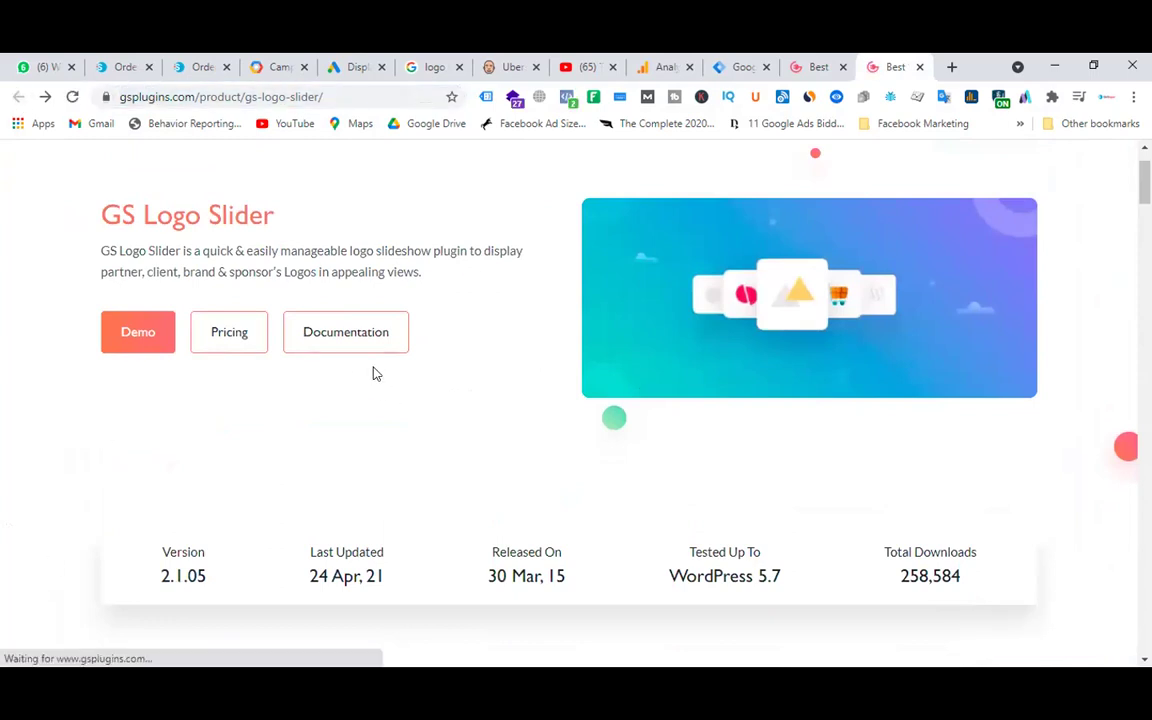
- Examine the GS Logo Slider landing page's features, client reviews, screenshots, pricing plans and purchase options
scroll(464, 350, "down", 4)
scroll(600, 364, "down", 20)
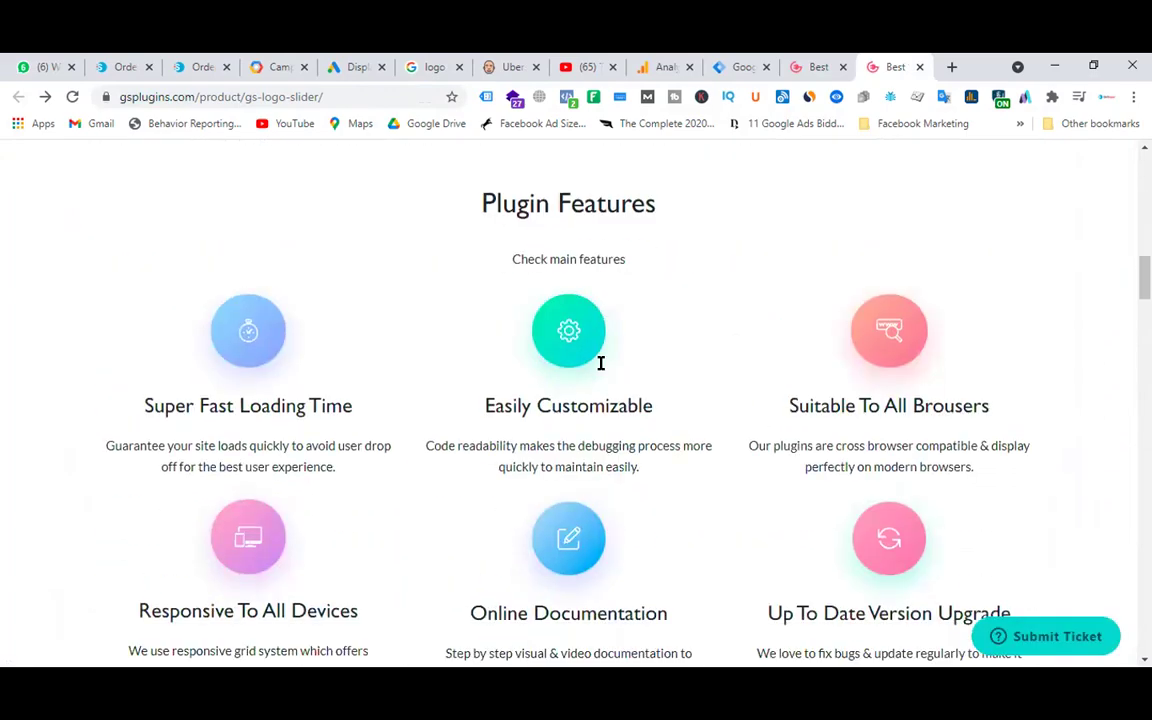
scroll(697, 391, "down", 20)
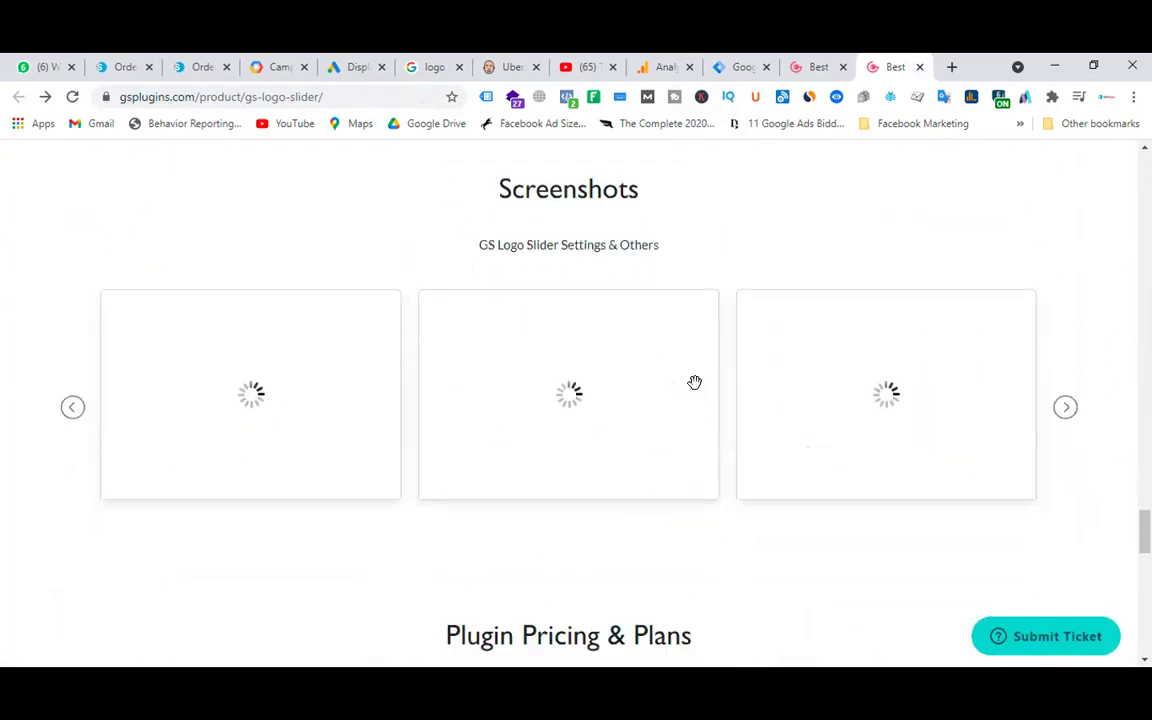
scroll(656, 429, "up", 8)
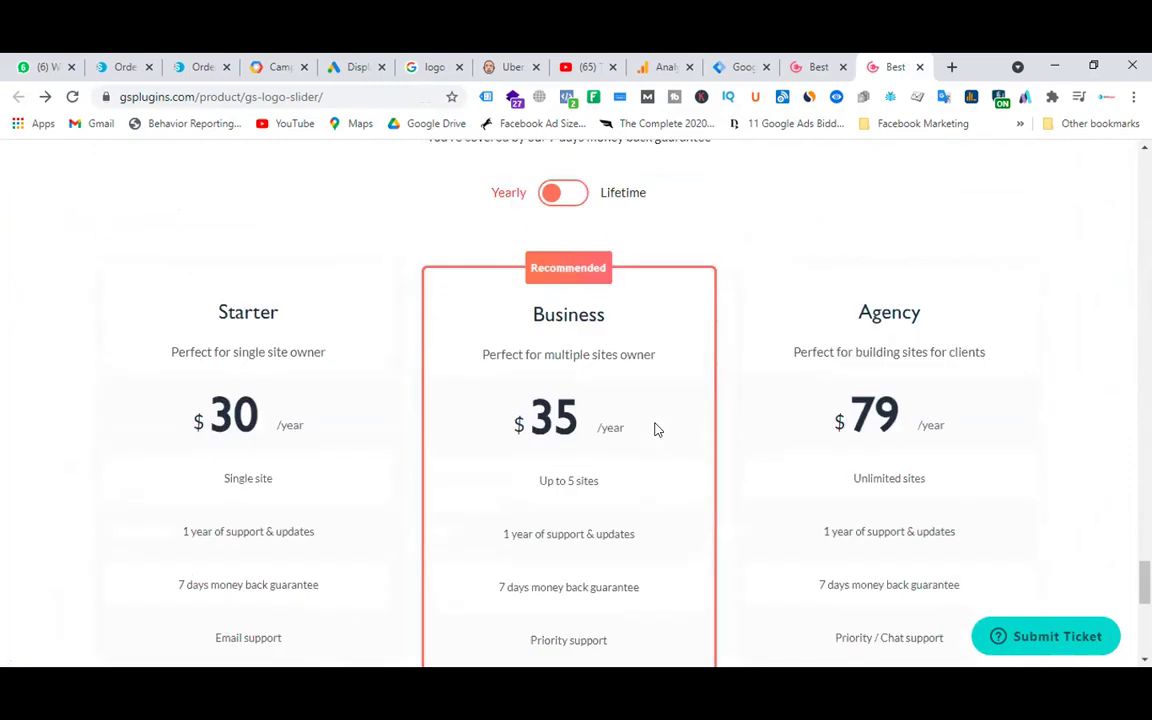
scroll(656, 429, "up", 20)
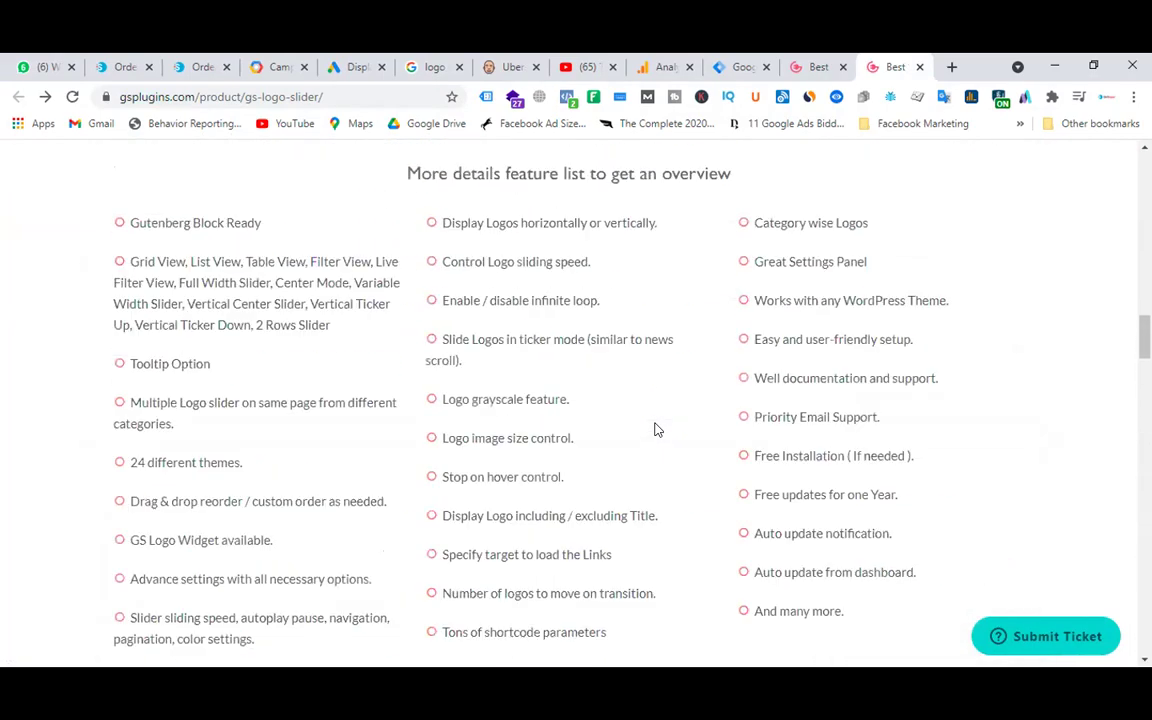
scroll(656, 429, "up", 10)
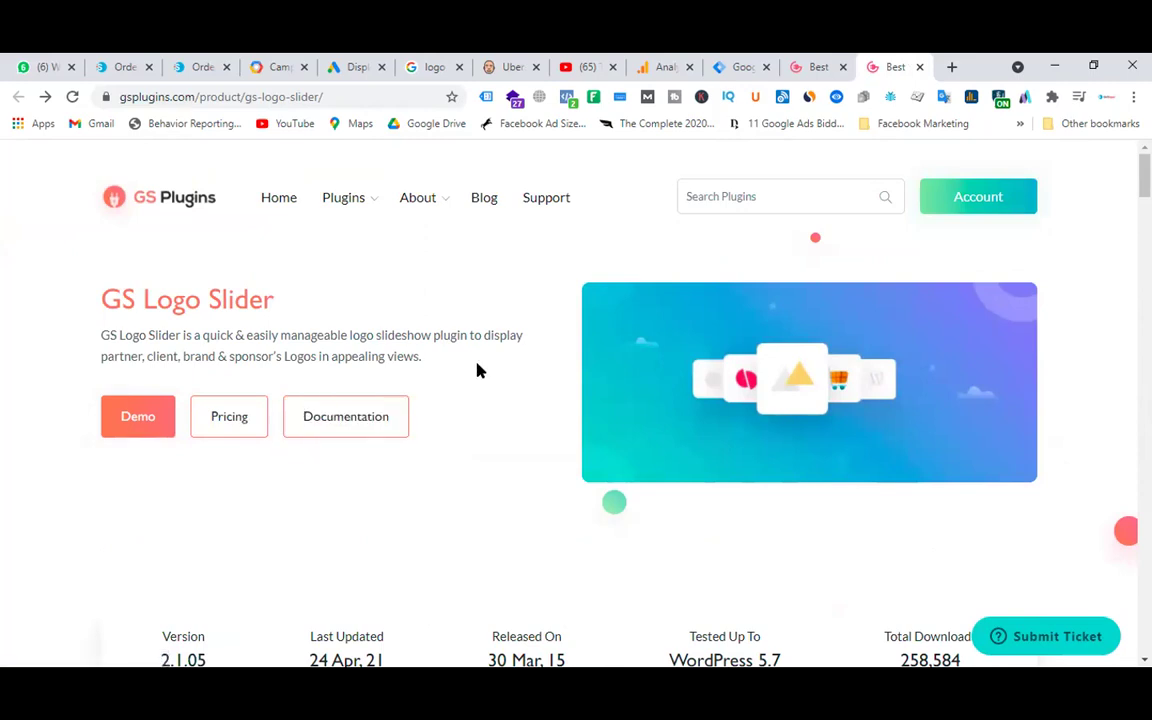
scroll(477, 371, "down", 15)
scroll(477, 371, "down", 20)
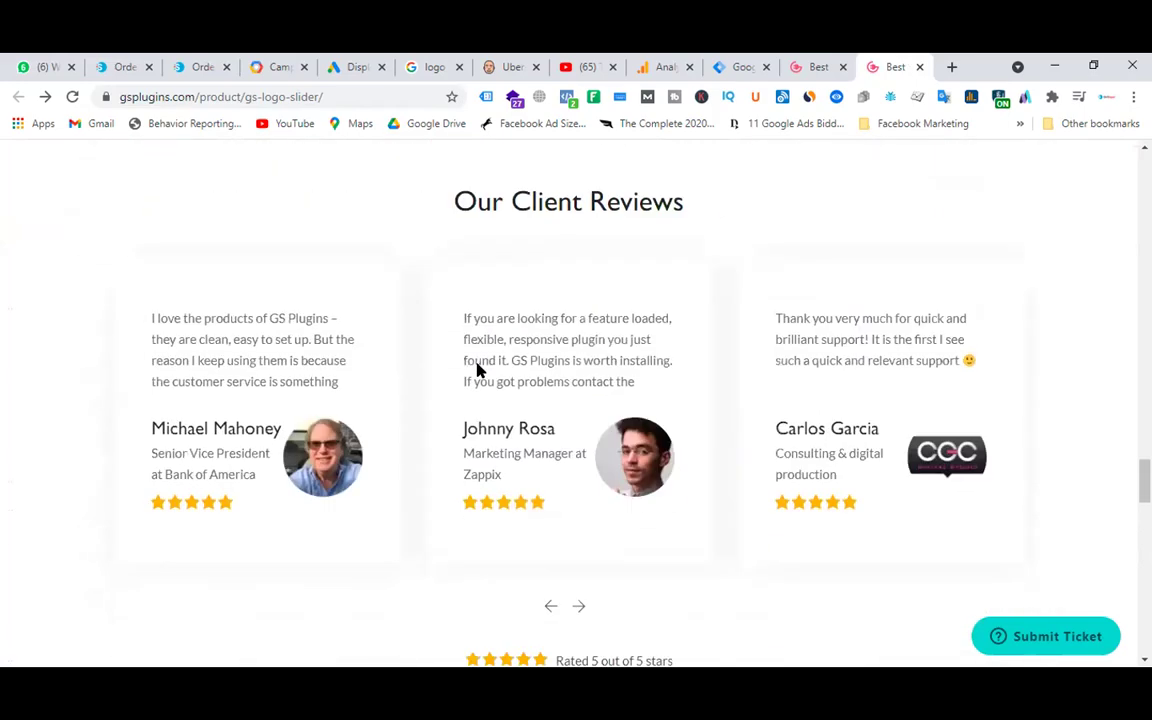
scroll(477, 371, "down", 12)
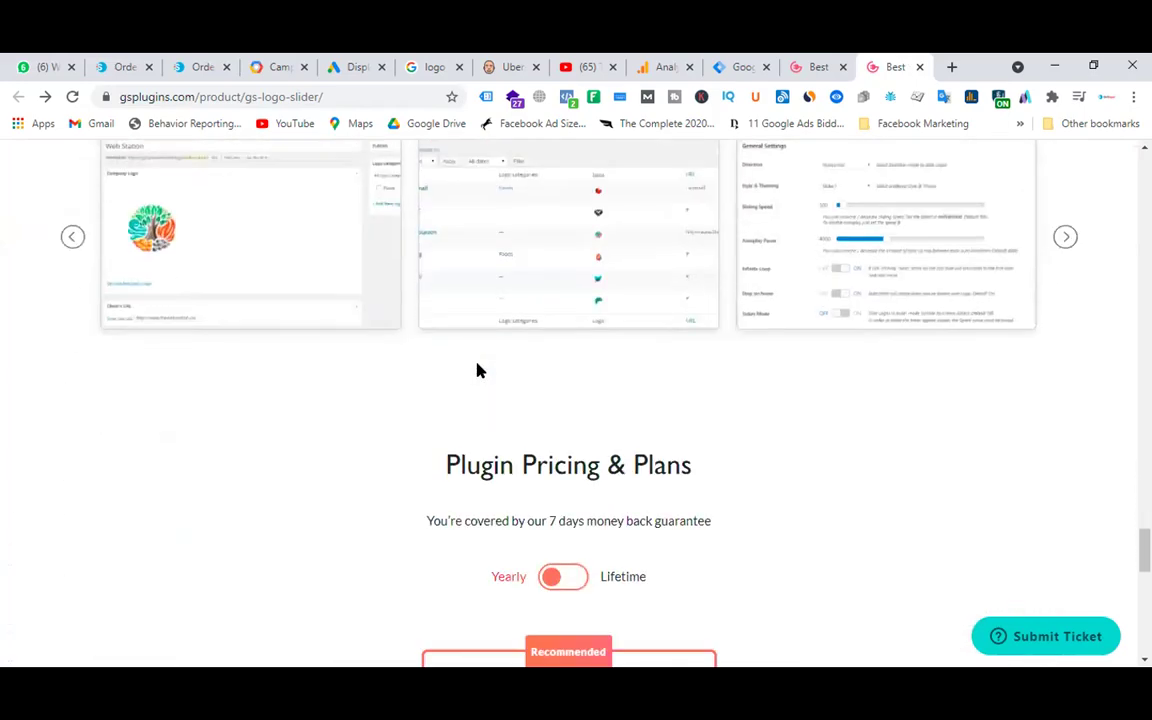
scroll(477, 371, "down", 3)
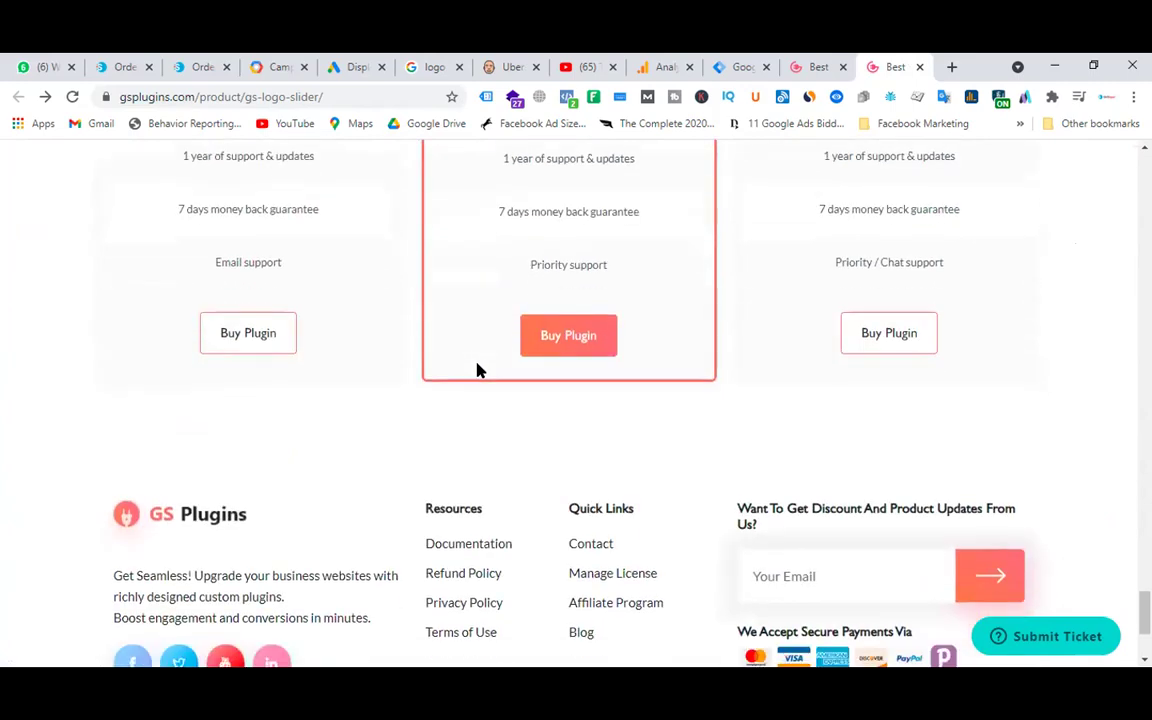
scroll(913, 358, "down", 3)
scroll(912, 360, "up", 15)
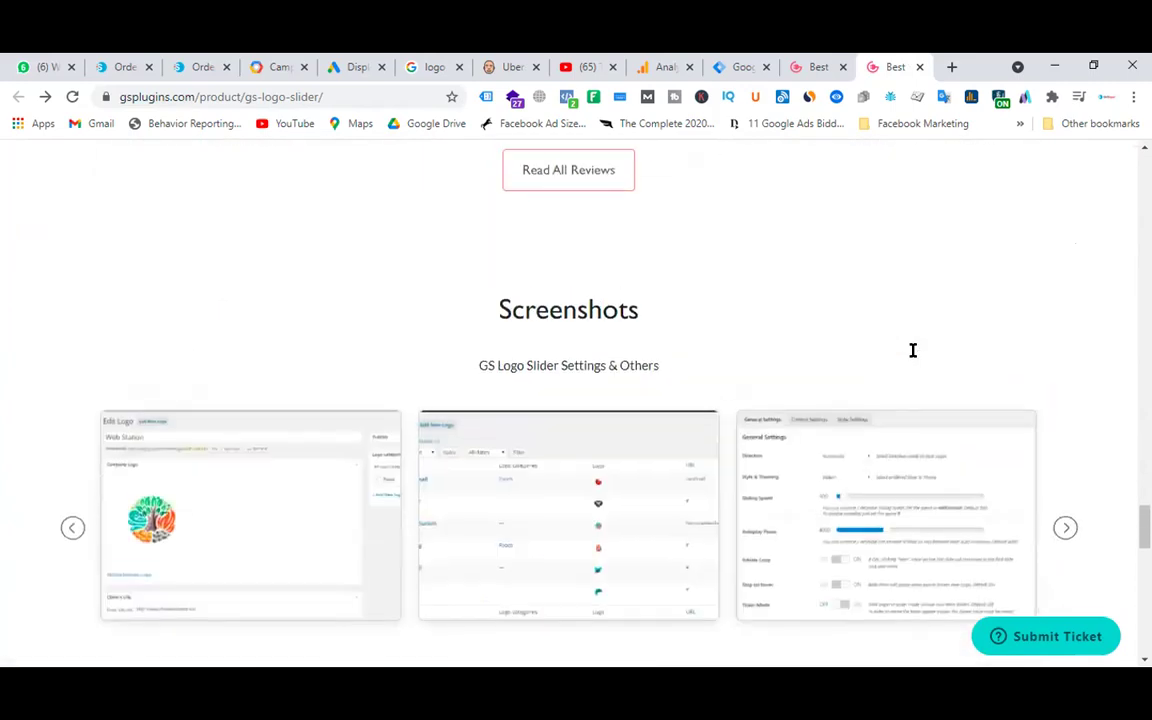
scroll(913, 350, "up", 10)
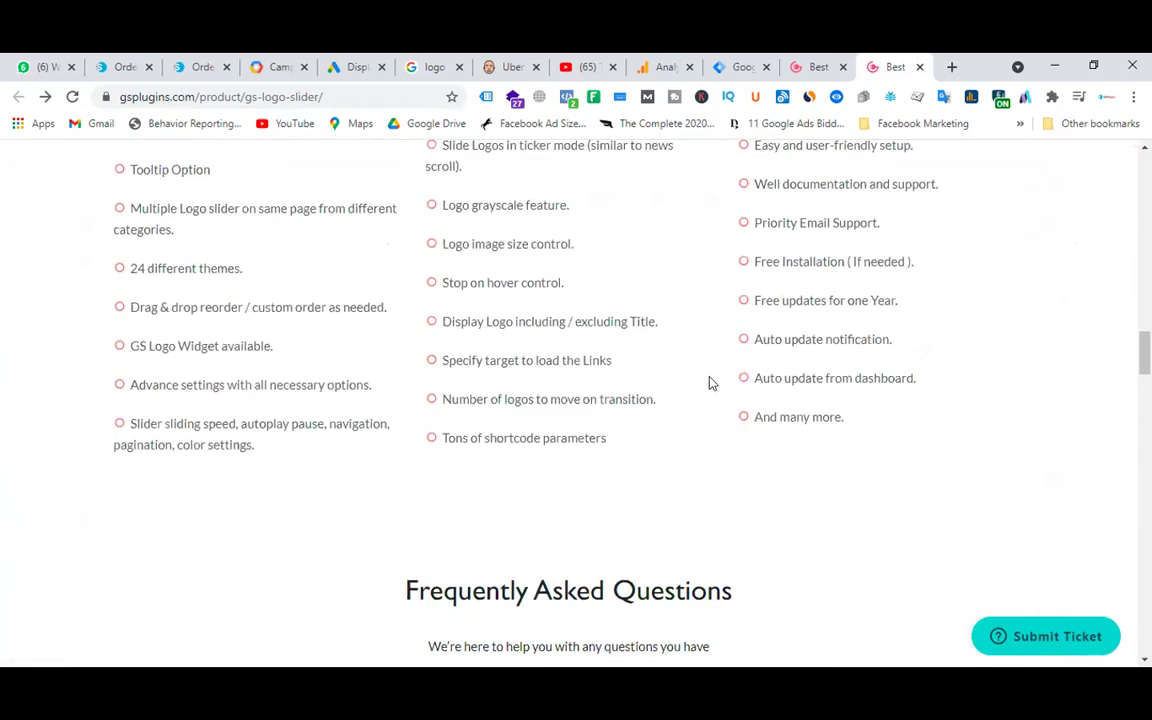
- Examine the GS Logo Slider page's frequently asked questions, footer links, pricing plans, screenshots section and main features
scroll(441, 288, "down", 3)
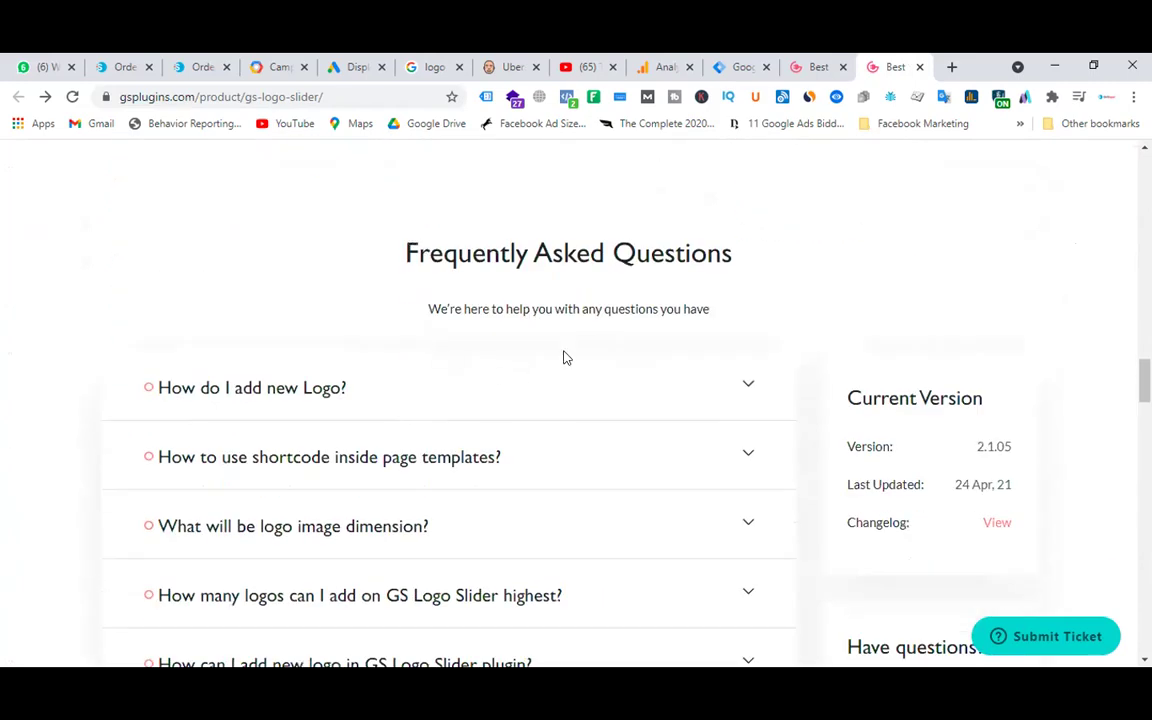
scroll(563, 357, "down", 15)
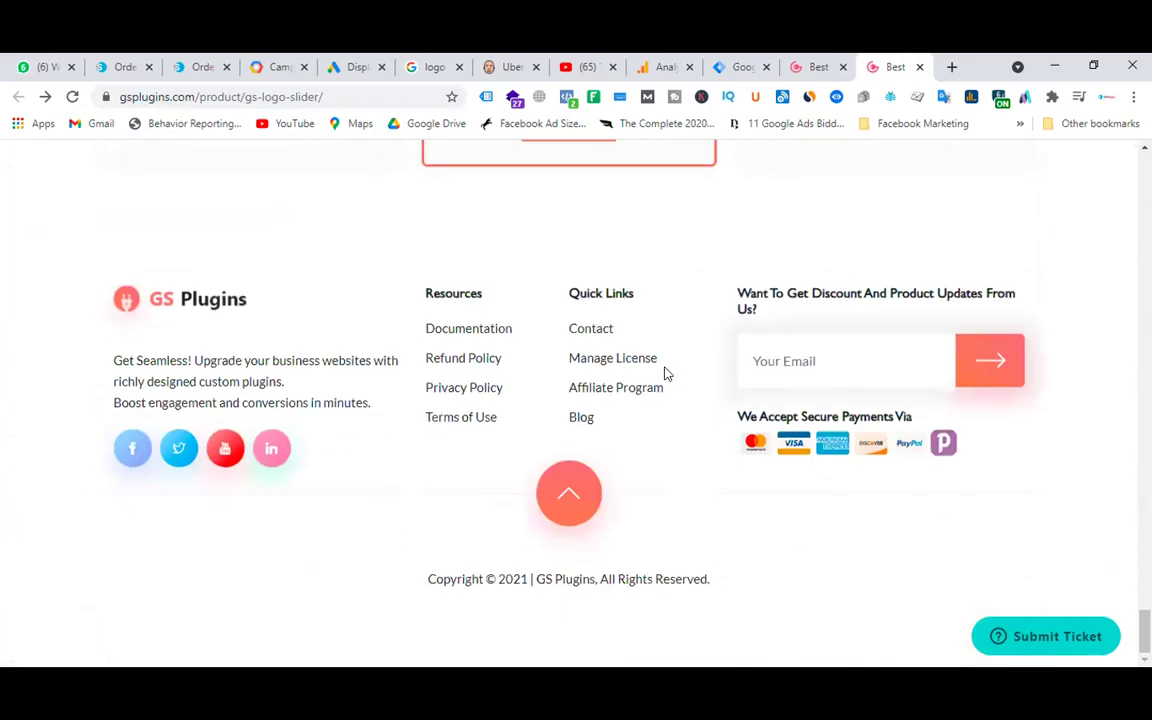
scroll(589, 327, "up", 3)
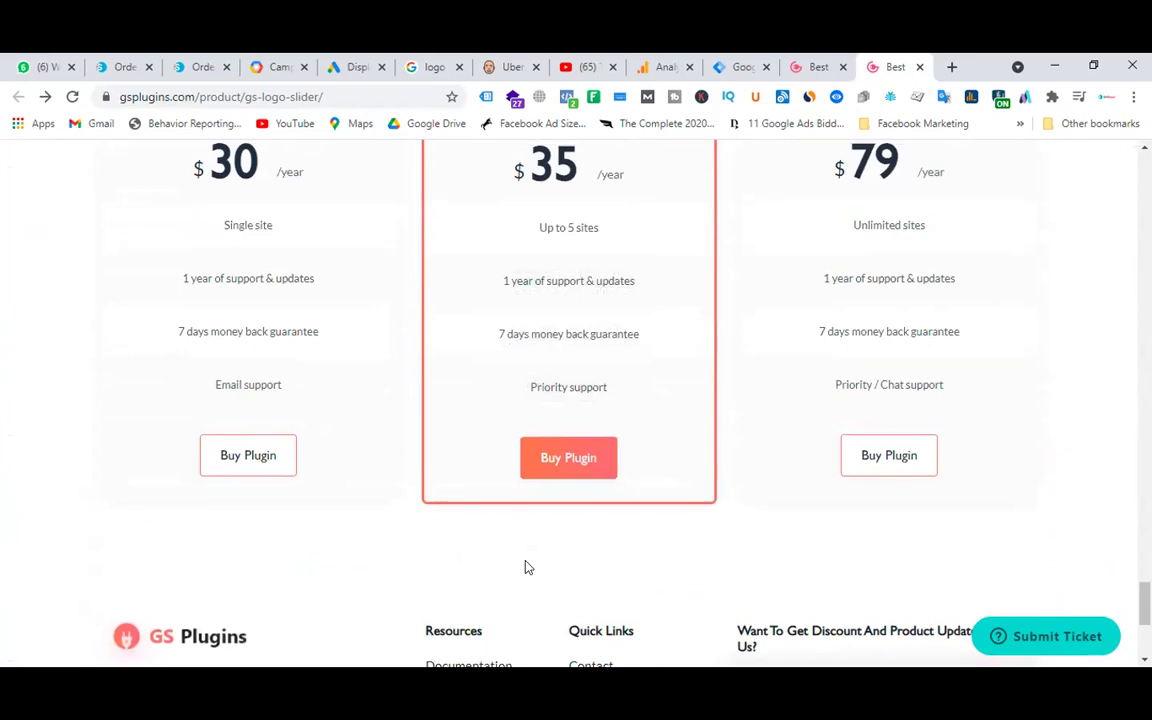
scroll(528, 567, "up", 10)
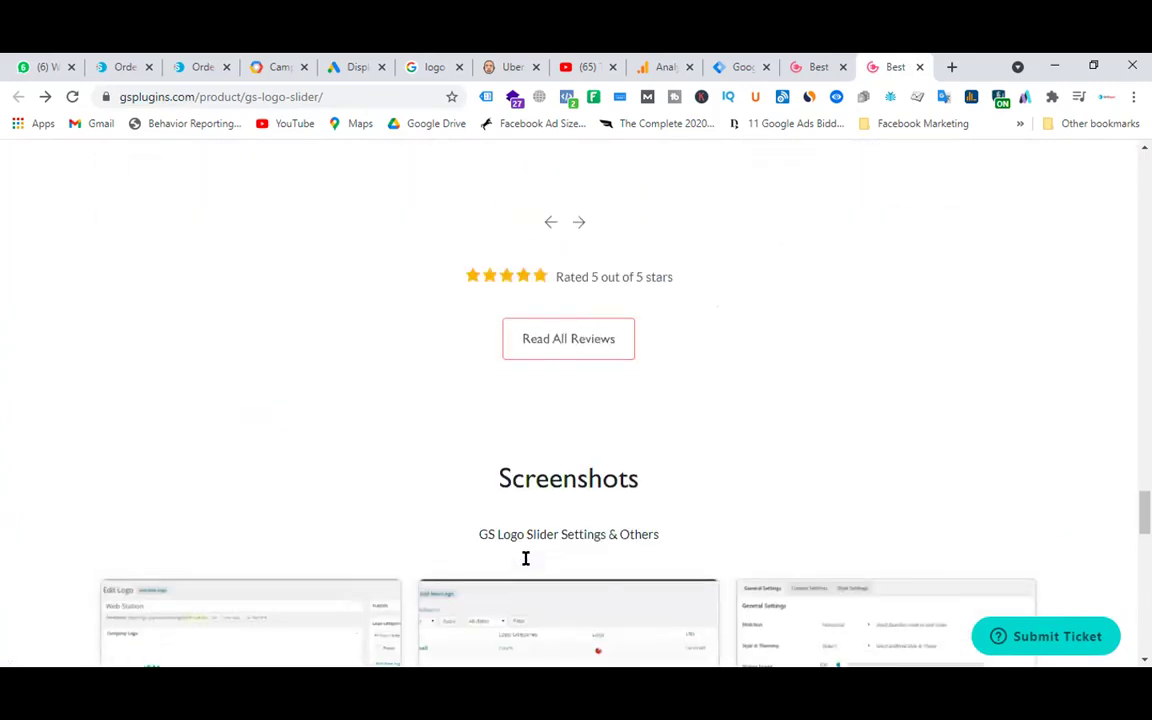
scroll(528, 567, "up", 15)
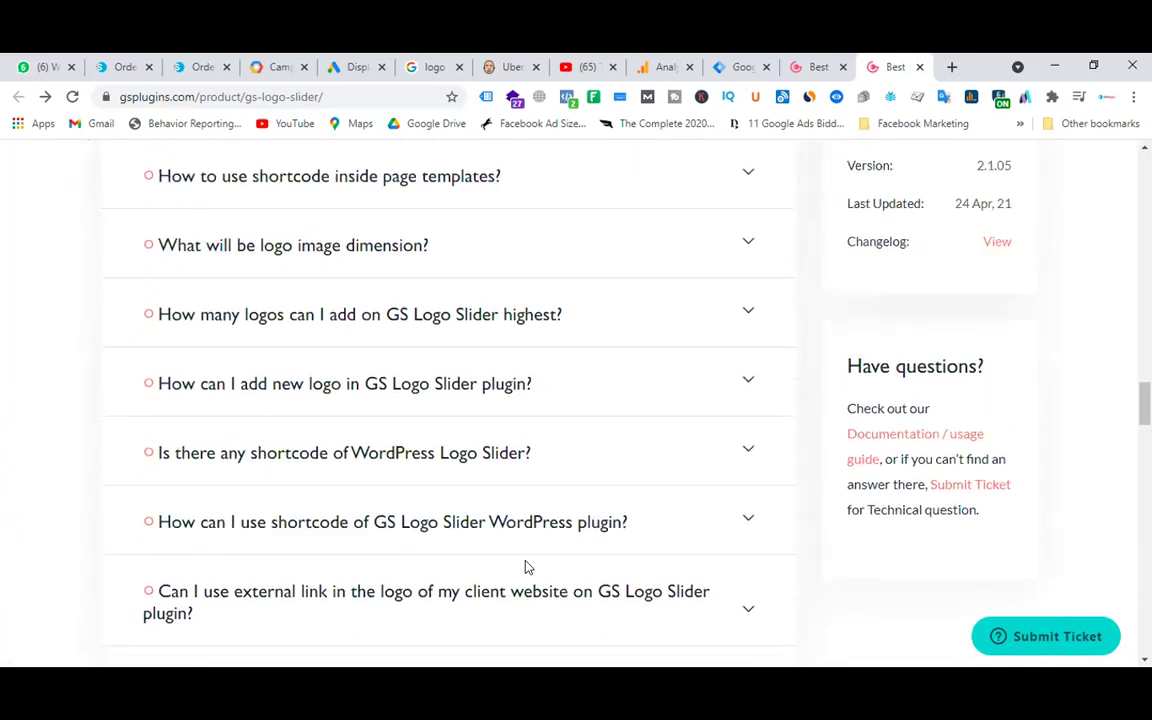
scroll(528, 567, "up", 10)
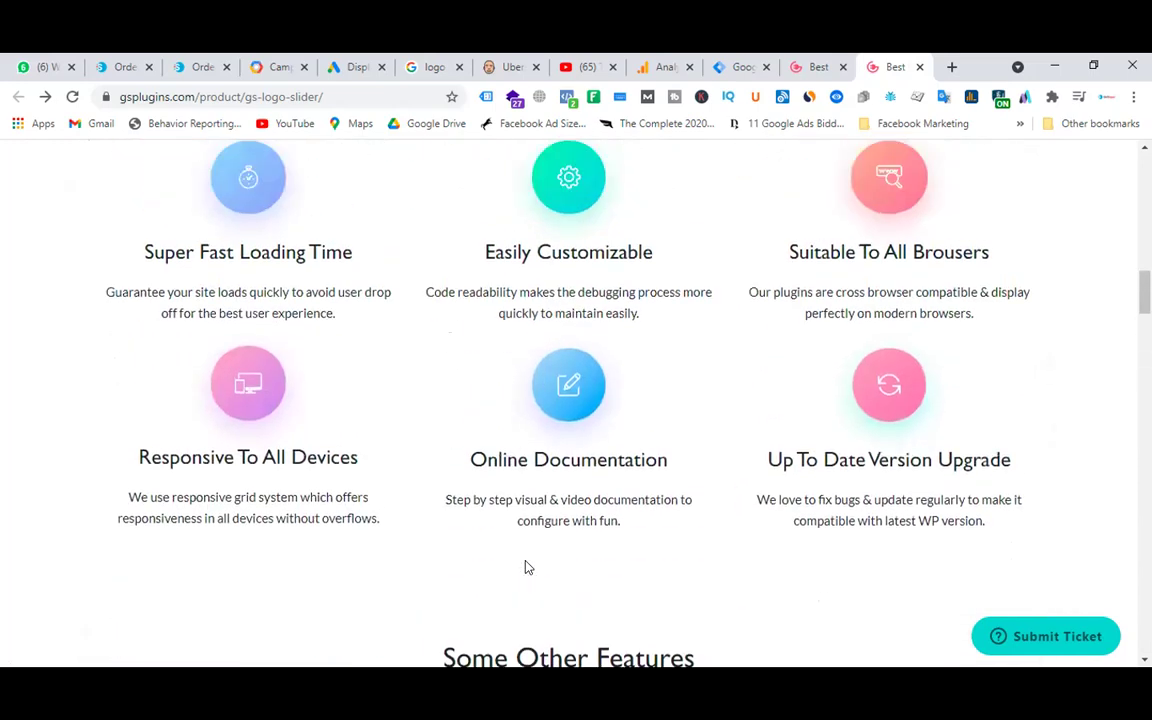
scroll(528, 567, "up", 1)
- Read the Plugin Features and Some Other Features lists, and return to the GS Logo Slider introduction
scroll(746, 357, "down", 5)
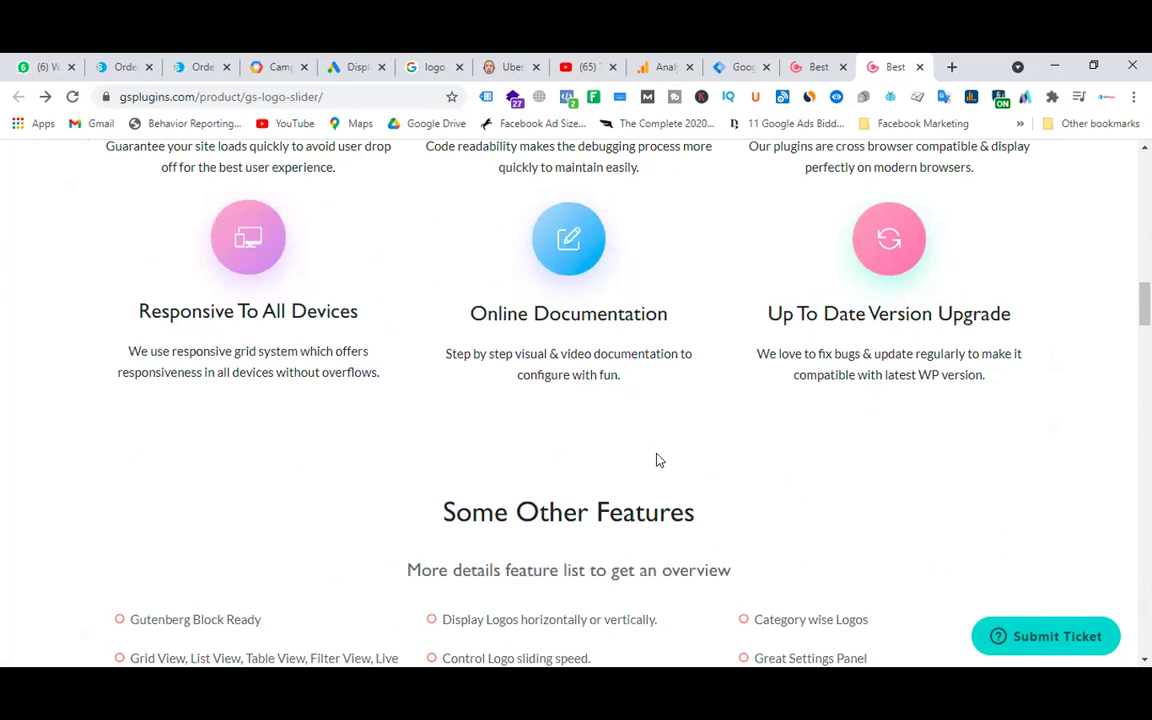
scroll(519, 425, "up", 3)
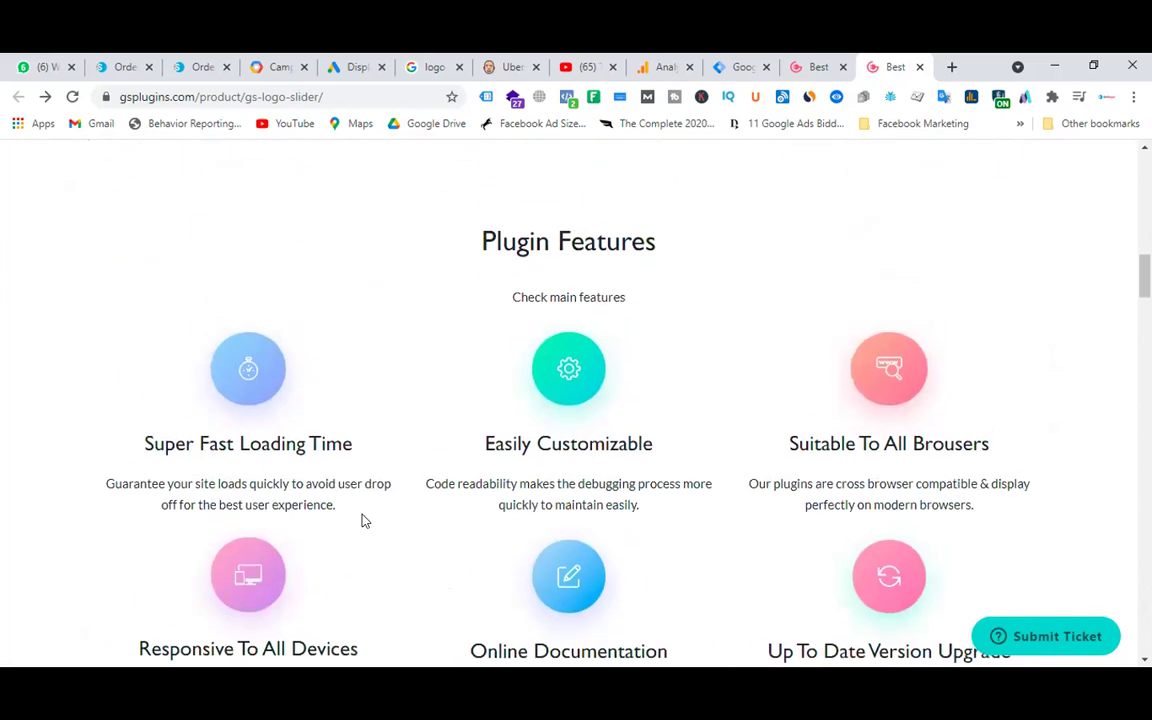
scroll(364, 520, "down", 3)
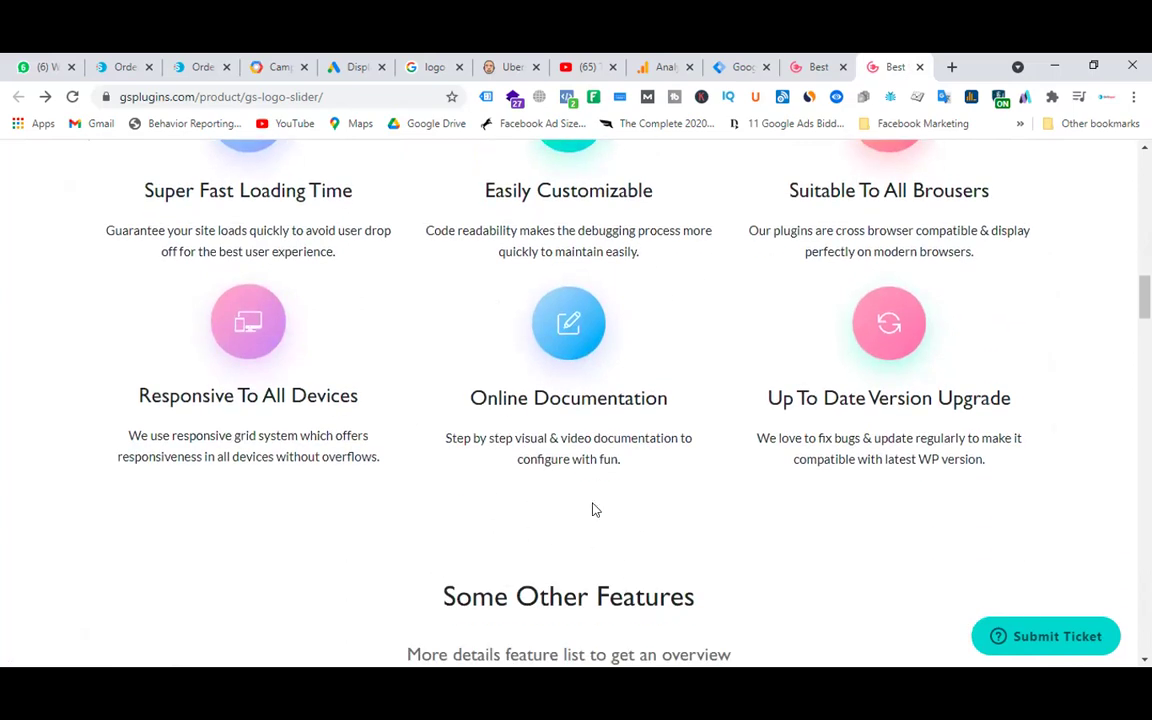
scroll(592, 510, "down", 5)
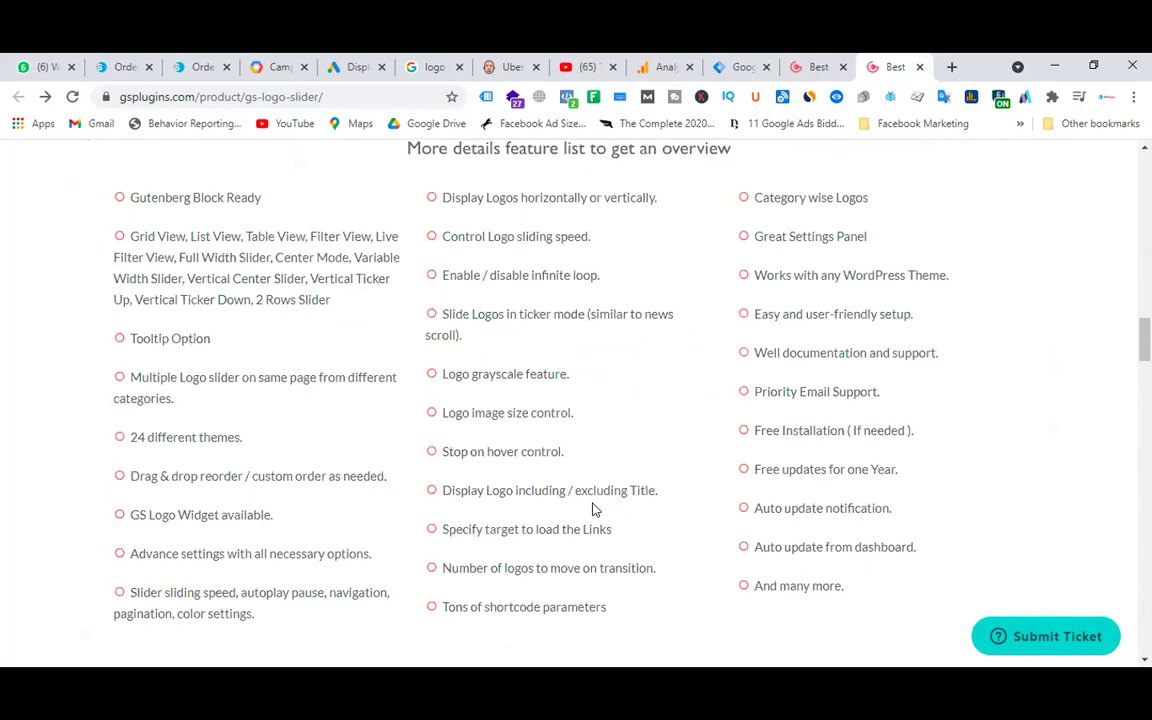
scroll(592, 508, "down", 4)
scroll(643, 427, "down", 3)
scroll(643, 427, "up", 10)
scroll(643, 427, "up", 15)
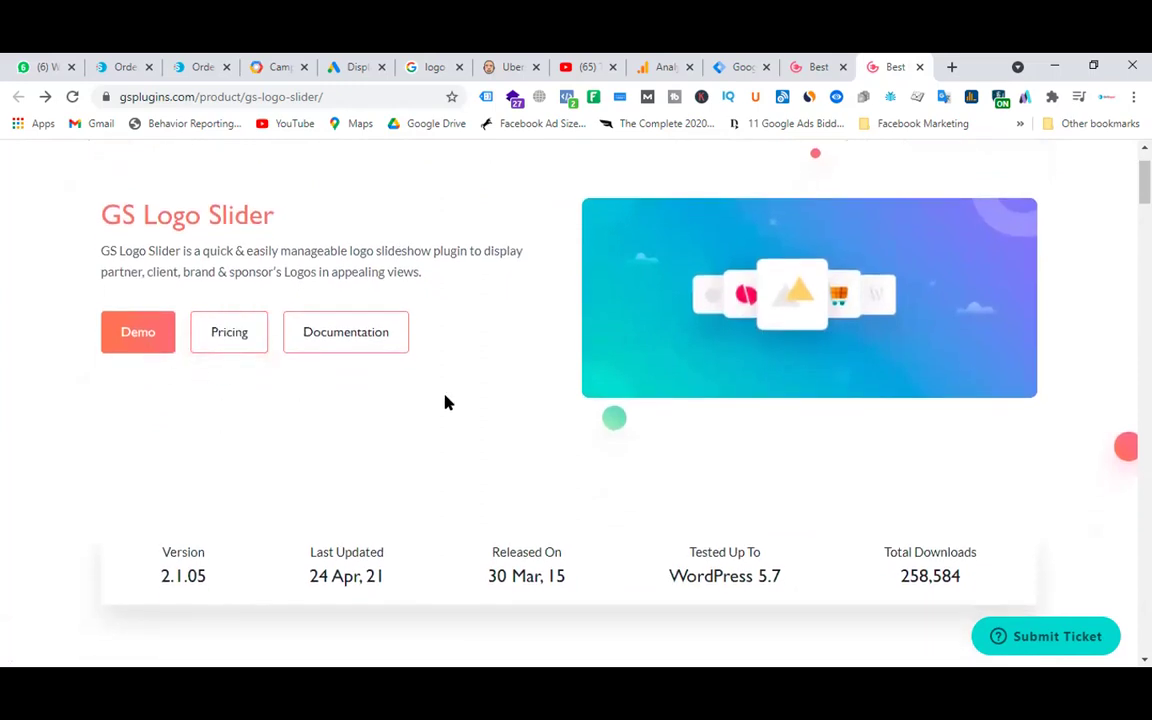
- Highlight the landing page address gsplugins.com/product/gs-logo-slider/ and look over the introduction, description and Plugin Features sections
left_click(330, 97)
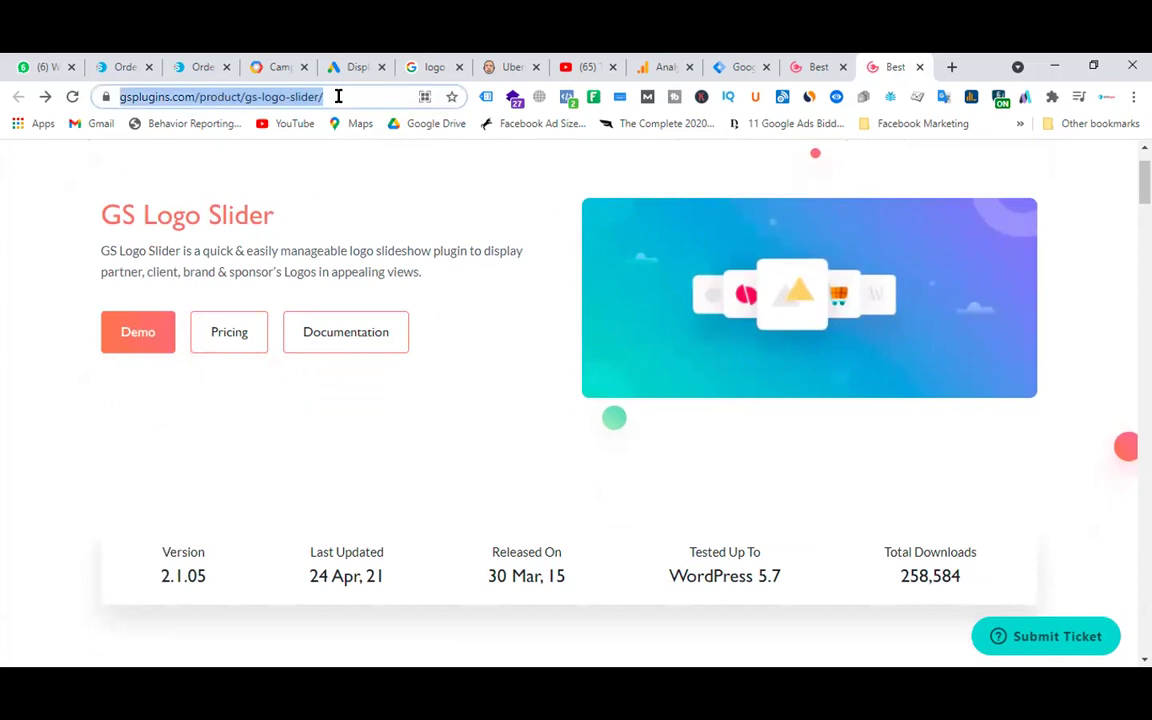
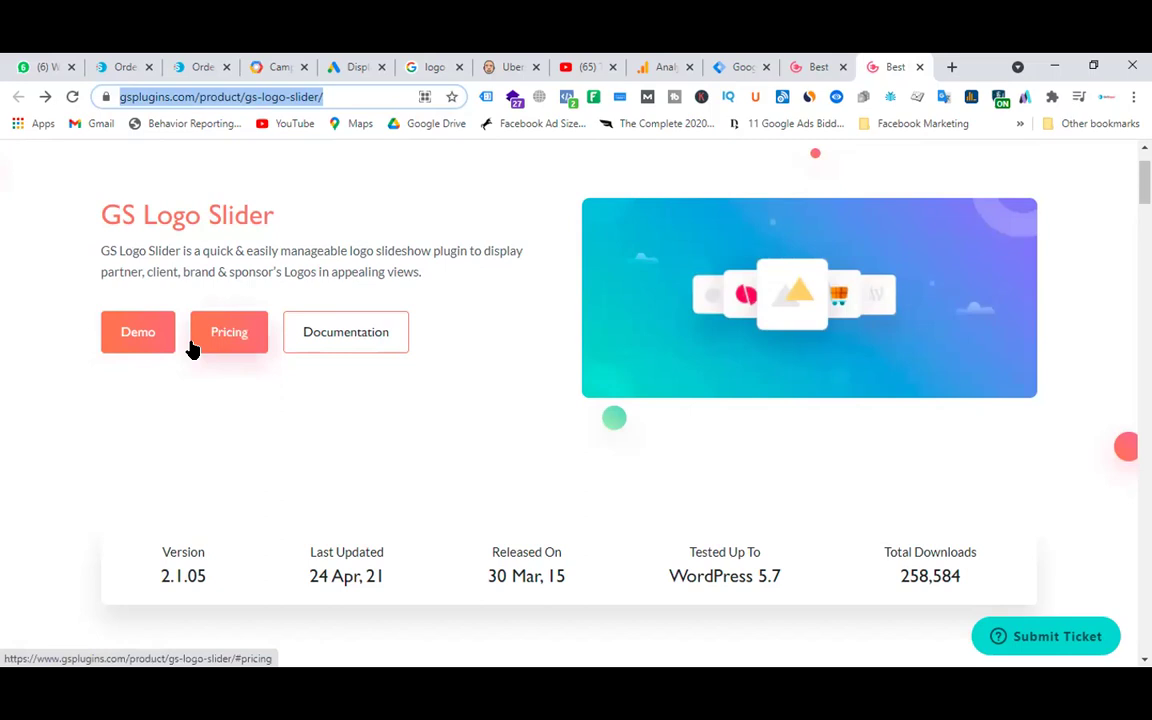
scroll(543, 414, "down", 5)
scroll(543, 414, "up", 2)
scroll(543, 414, "down", 8)
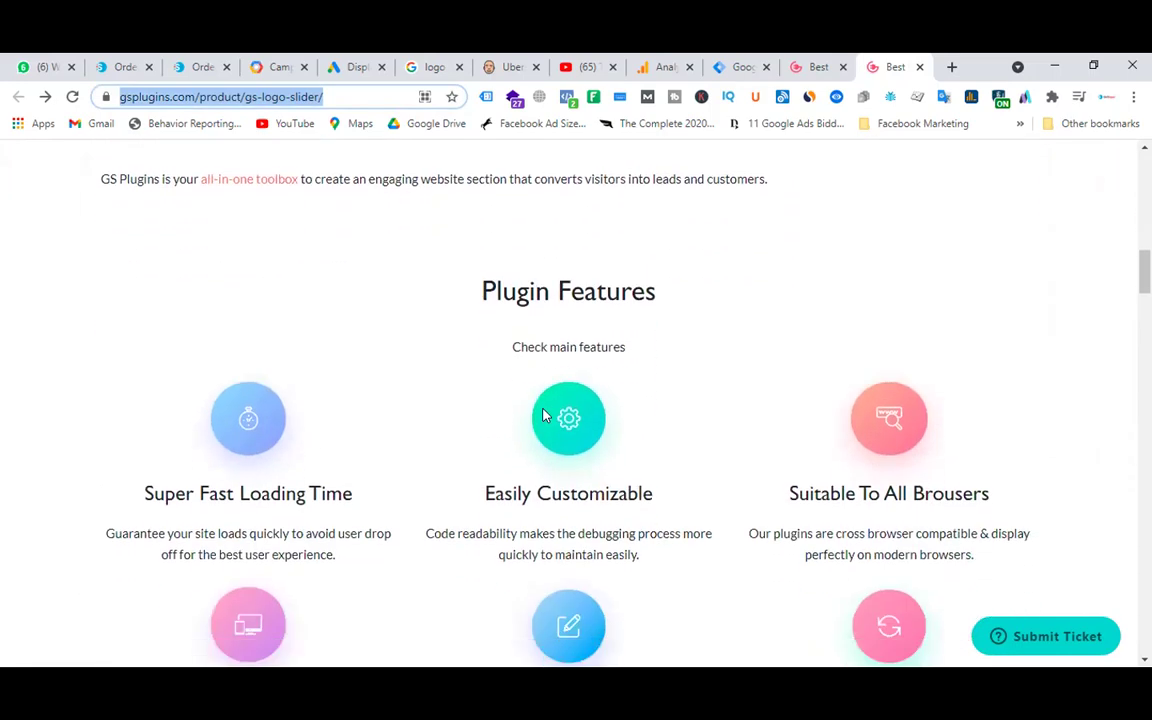
scroll(543, 414, "up", 10)
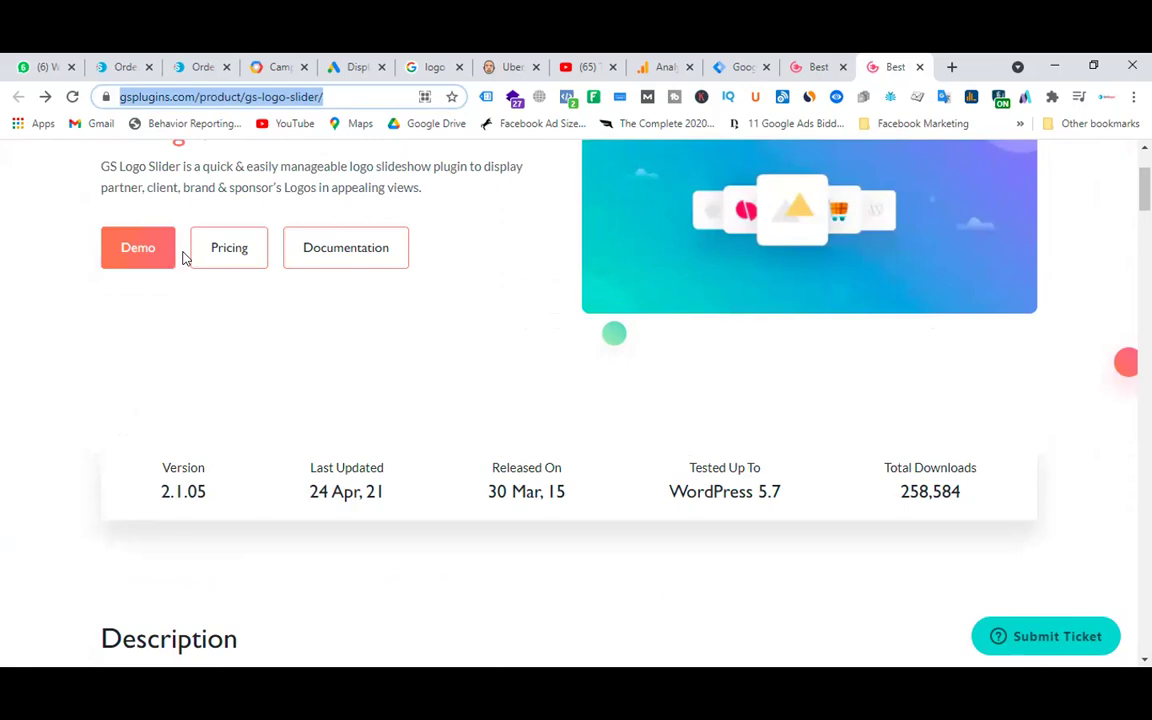
- Open the checkout for the yearly Business plan covering 5 sites, and go back to the product page
scroll(489, 372, "down", 20)
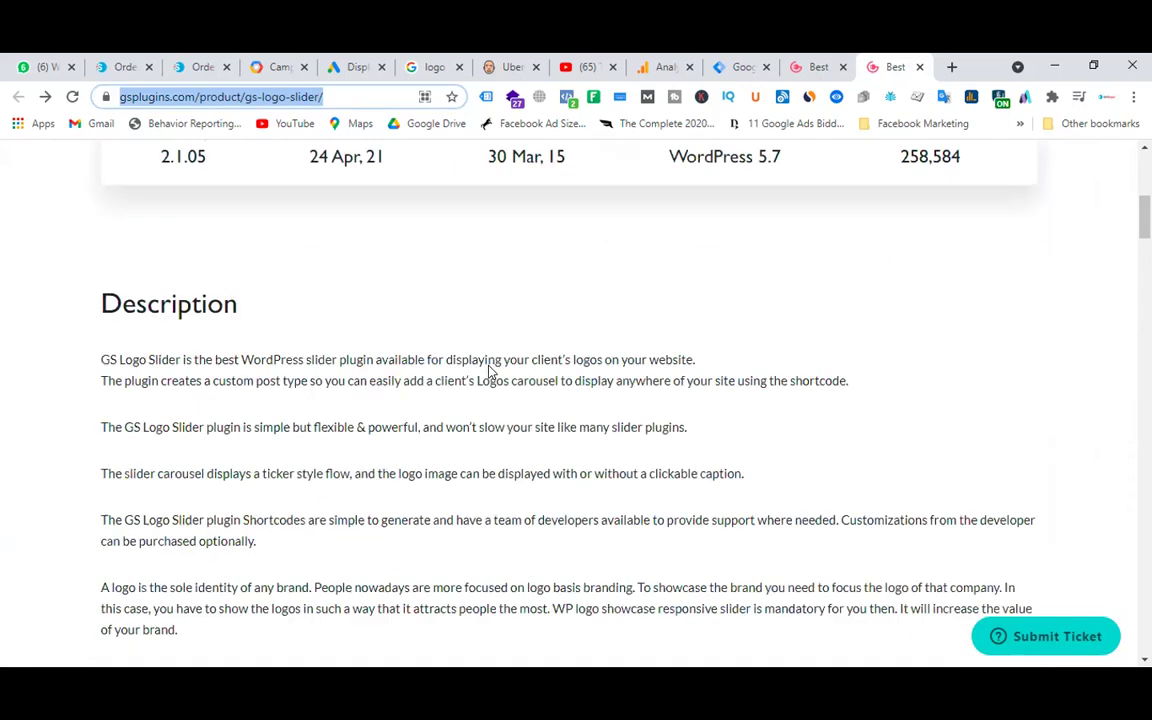
scroll(489, 372, "down", 15)
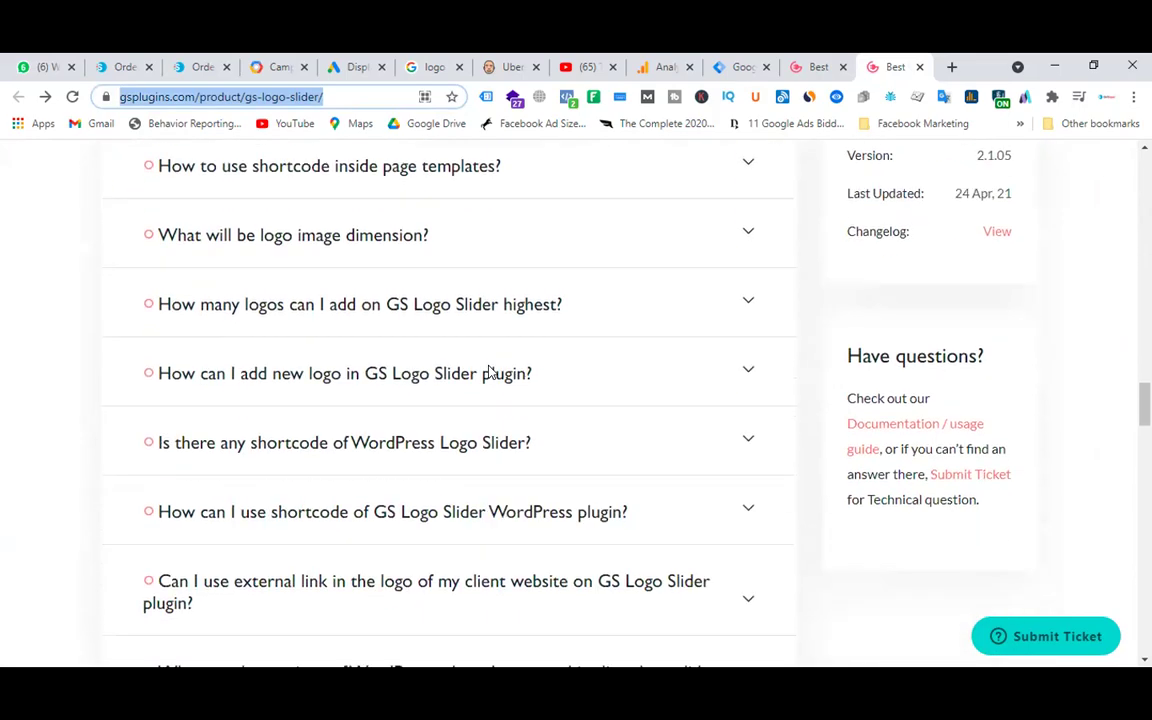
scroll(489, 372, "down", 10)
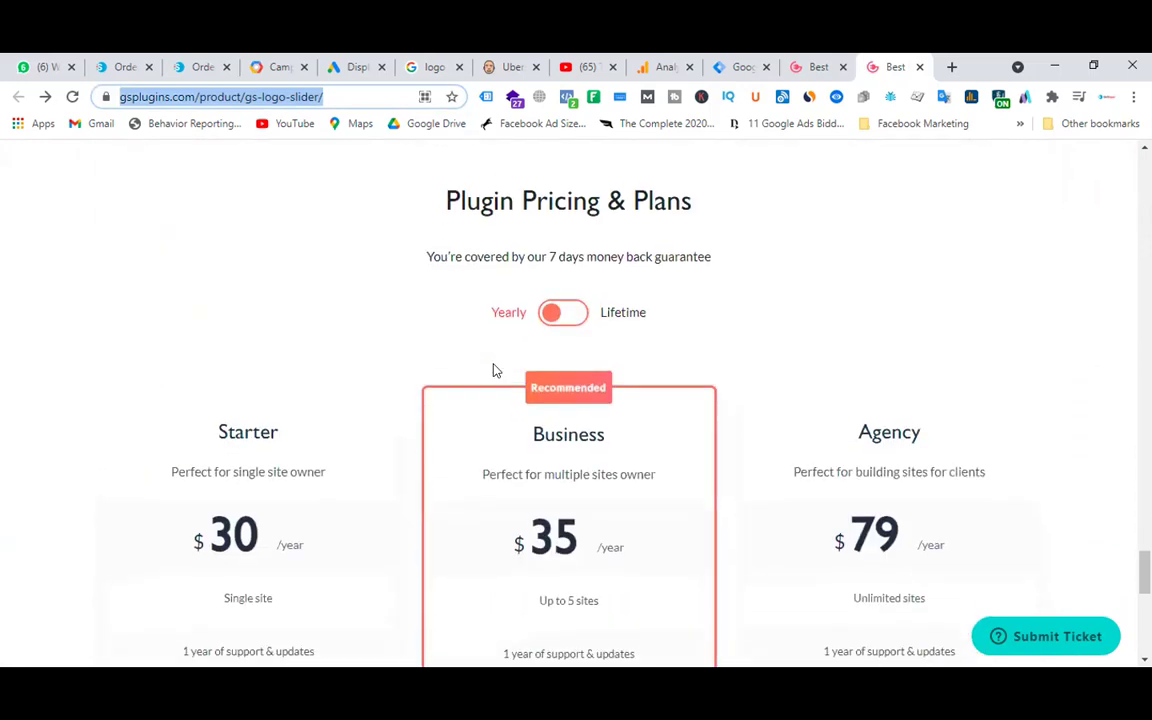
left_click(566, 333)
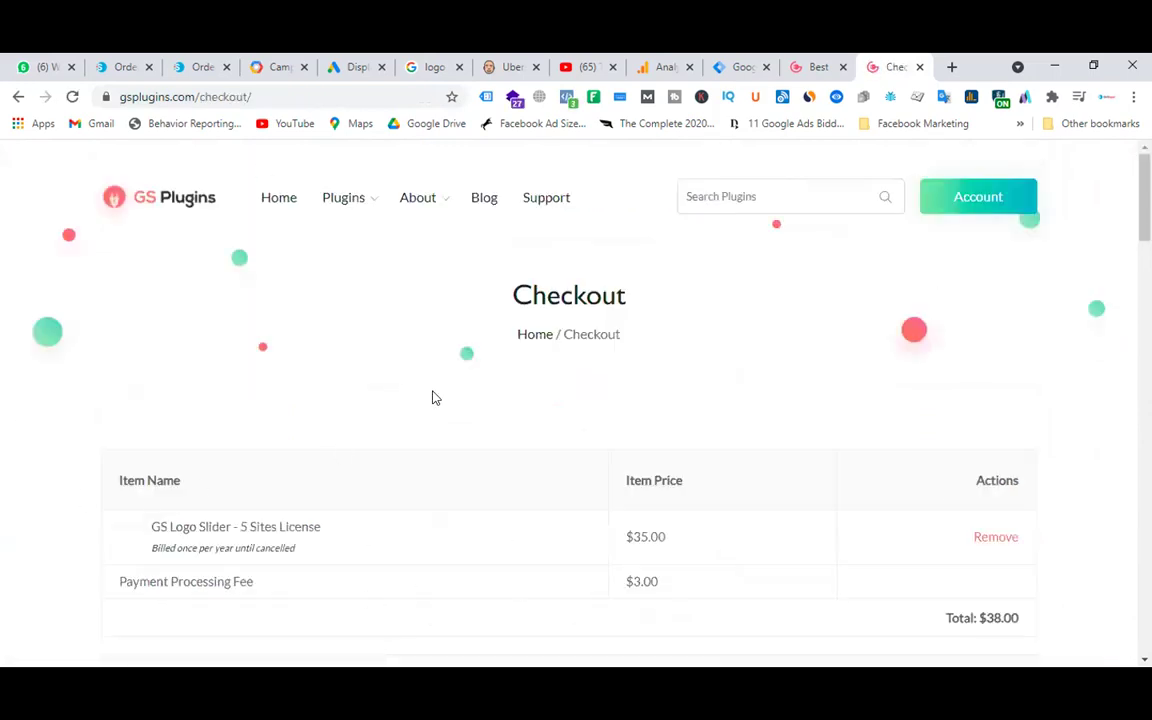
left_click(16, 97)
- Review the client testimonials, frequently asked questions and plan purchase options on the GS Logo Slider page
scroll(672, 434, "up", 15)
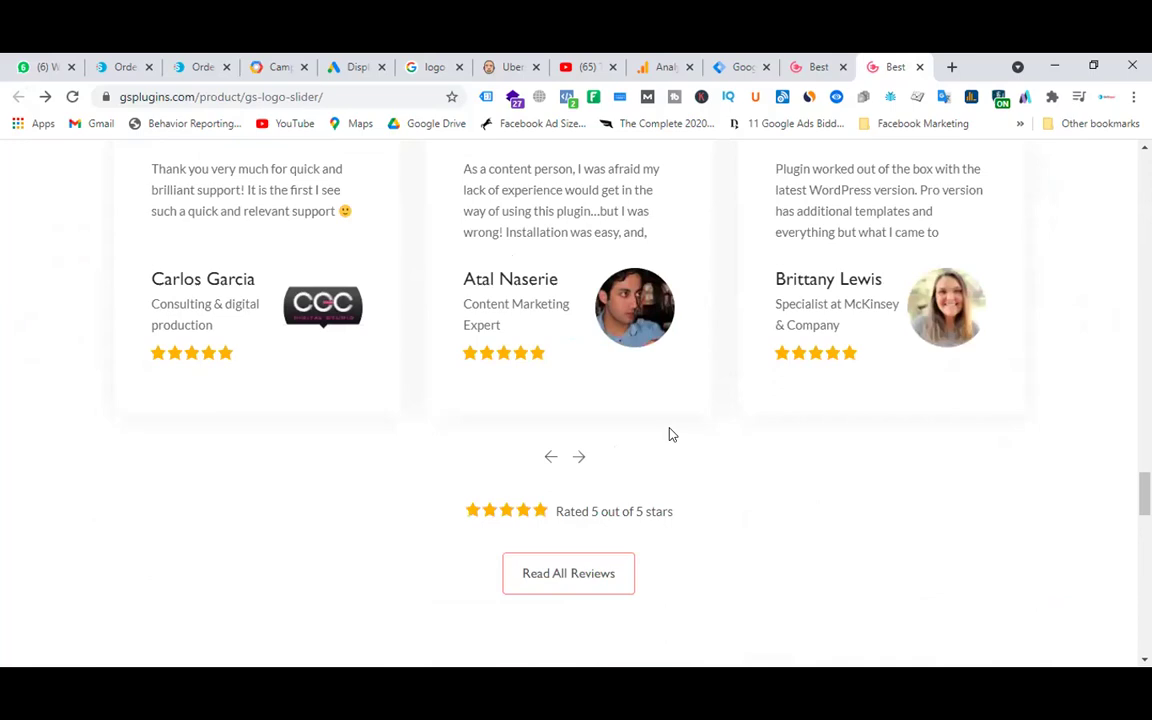
scroll(672, 434, "up", 9)
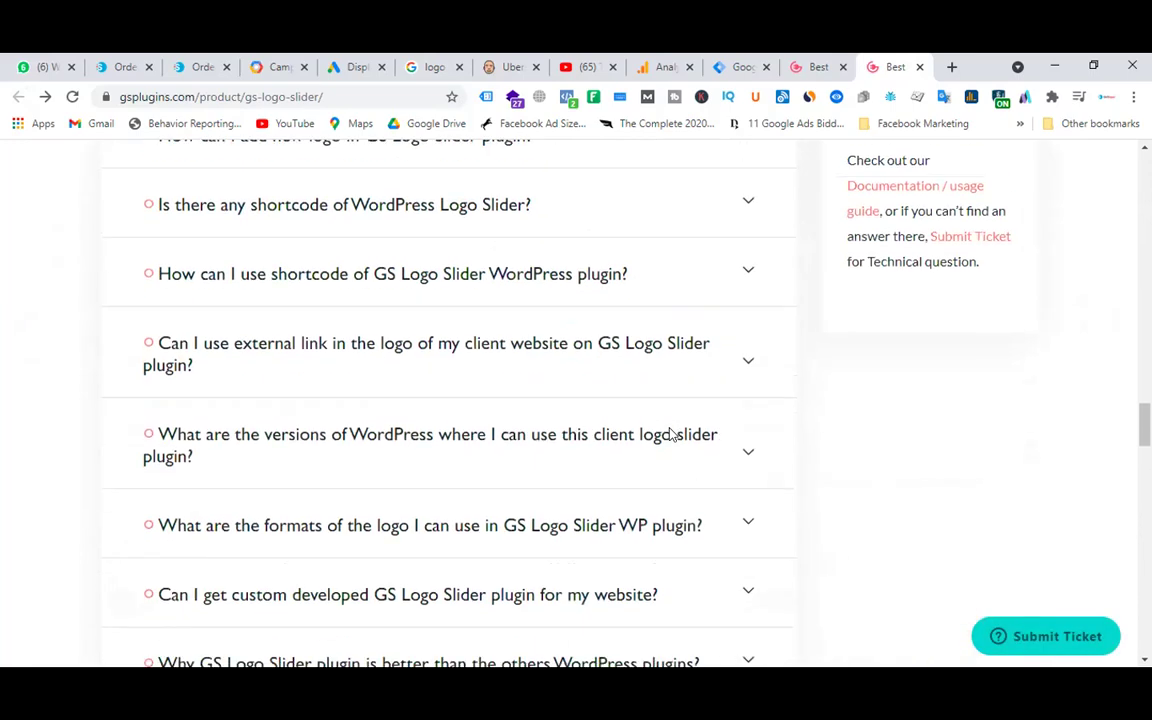
scroll(672, 434, "down", 6)
scroll(670, 433, "down", 10)
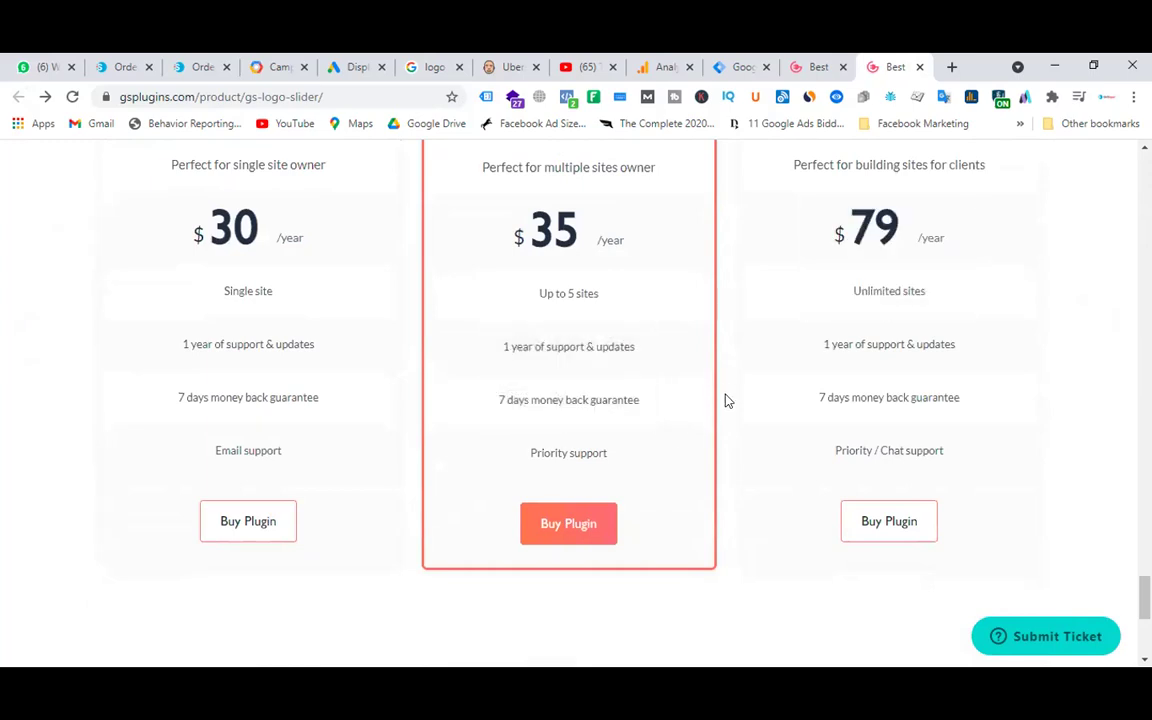
scroll(727, 400, "up", 10)
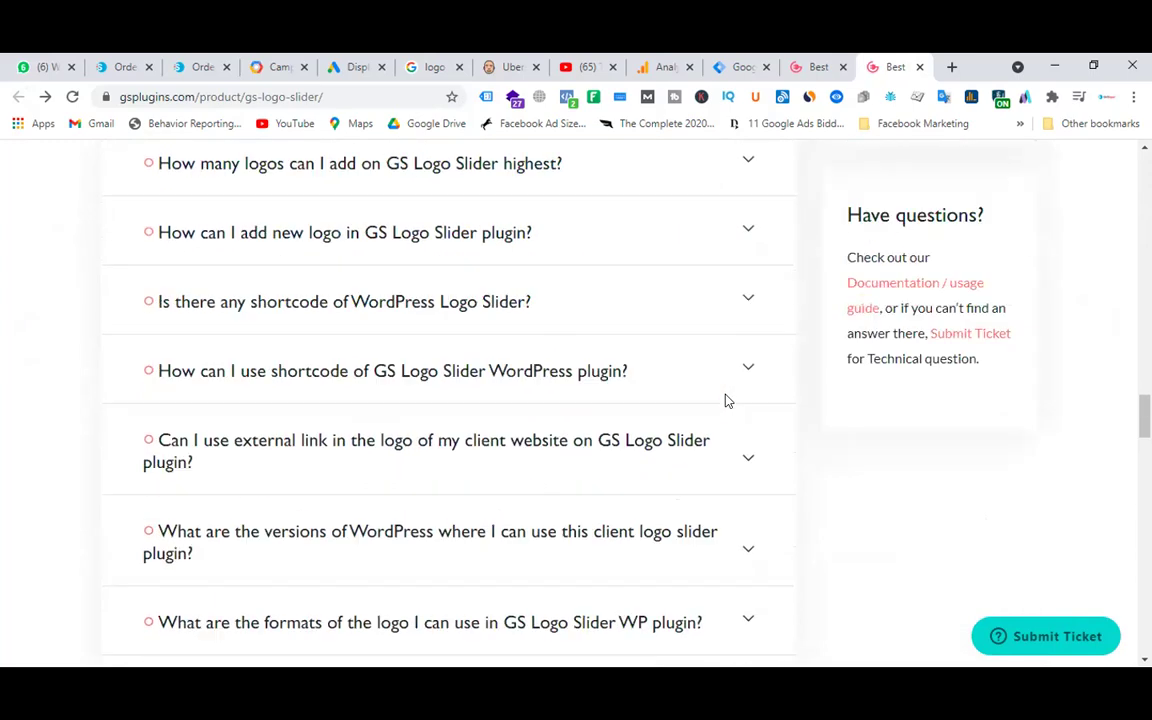
scroll(727, 400, "up", 15)
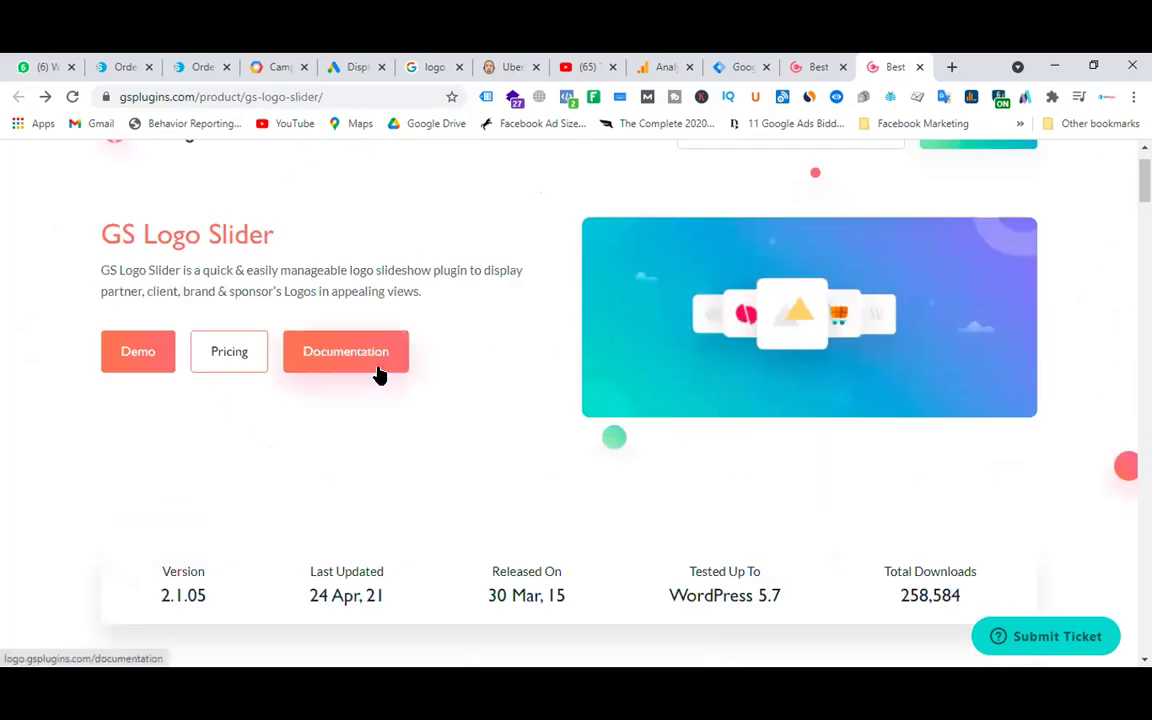
- Highlight the Total Downloads label and its figure in the plugin's version and release details
scroll(468, 396, "down", 3)
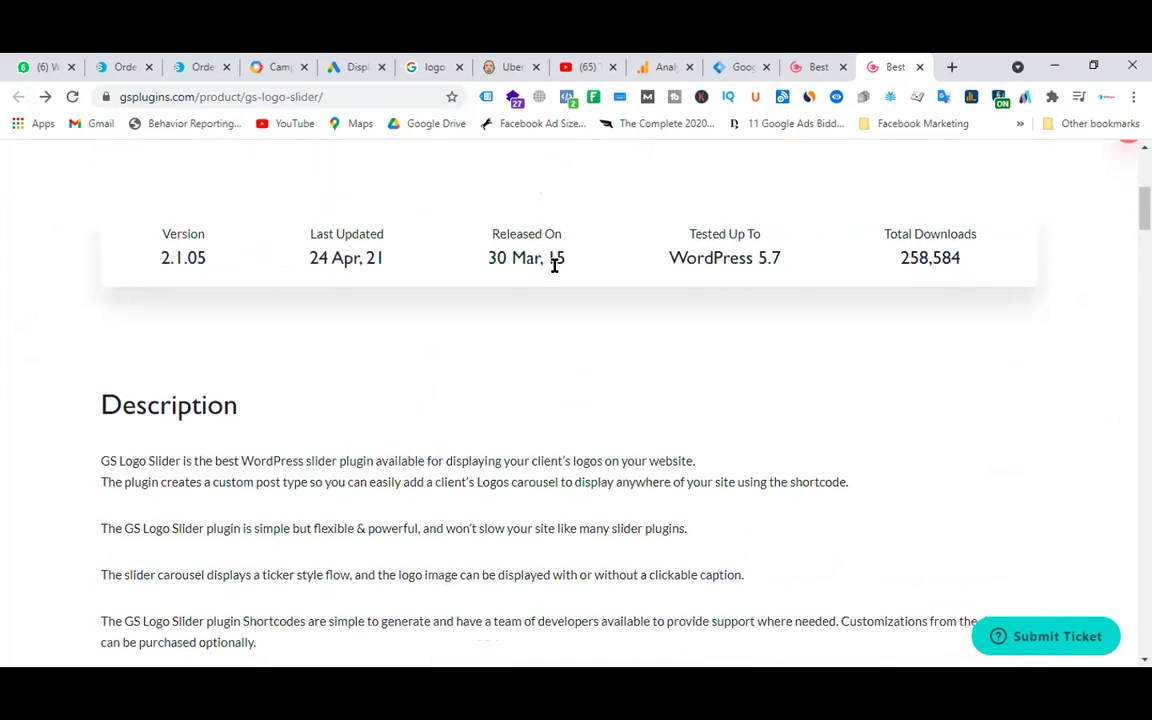
scroll(975, 354, "up", 3)
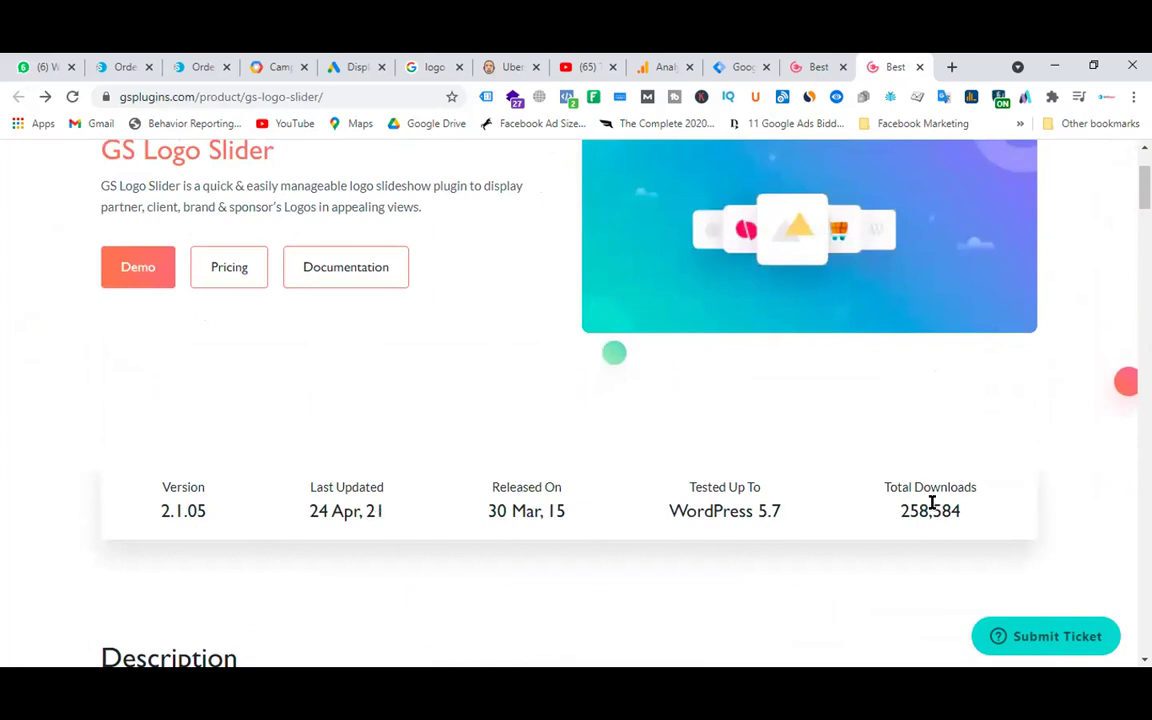
left_click_drag(888, 489, 974, 483)
left_click(1008, 481)
left_click_drag(884, 488, 1071, 489)
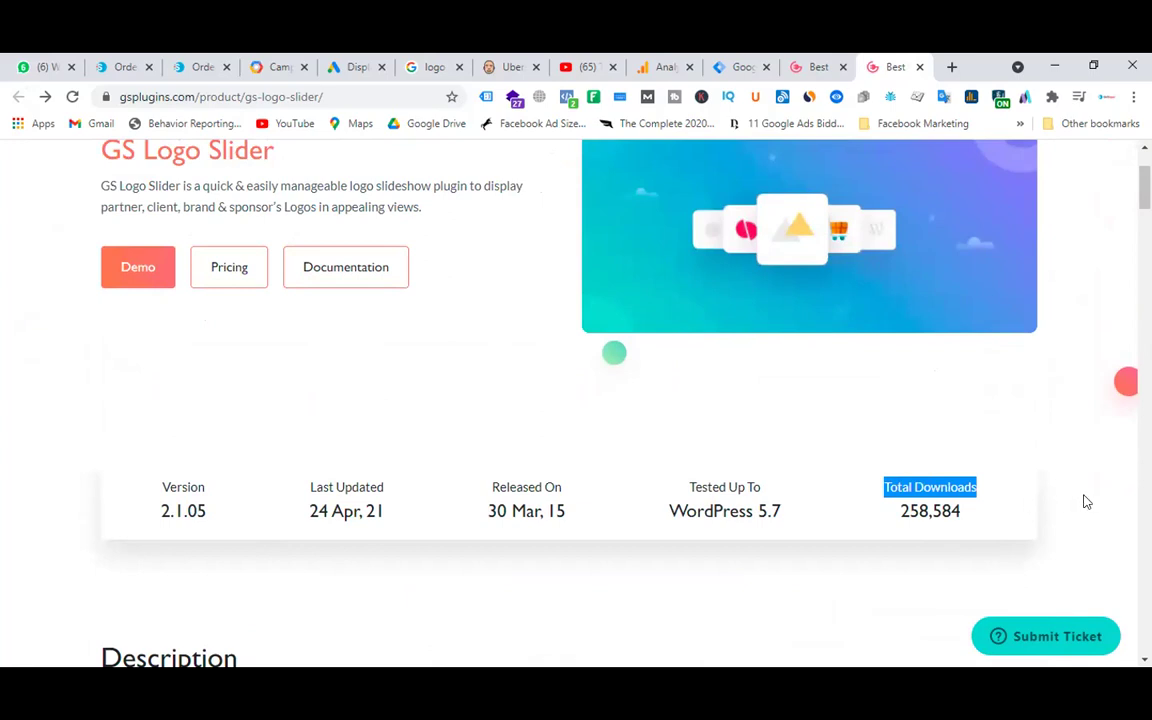
left_click(1087, 502)
scroll(530, 458, "down", 4)
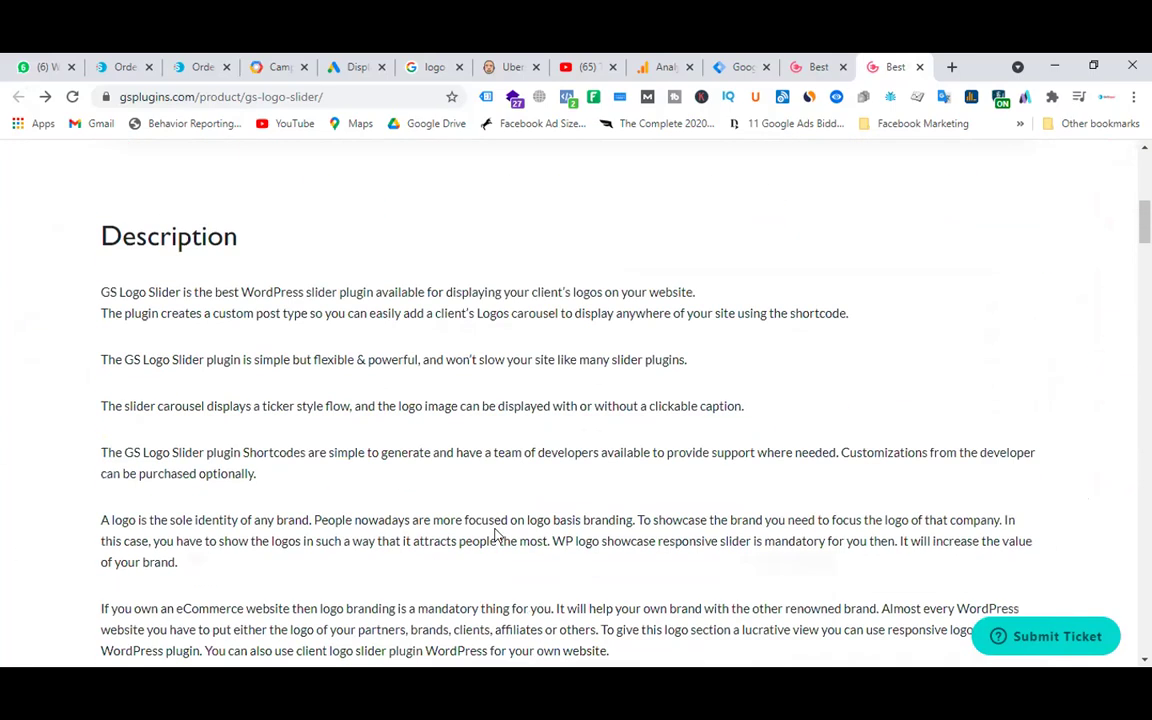
scroll(737, 506, "up", 4)
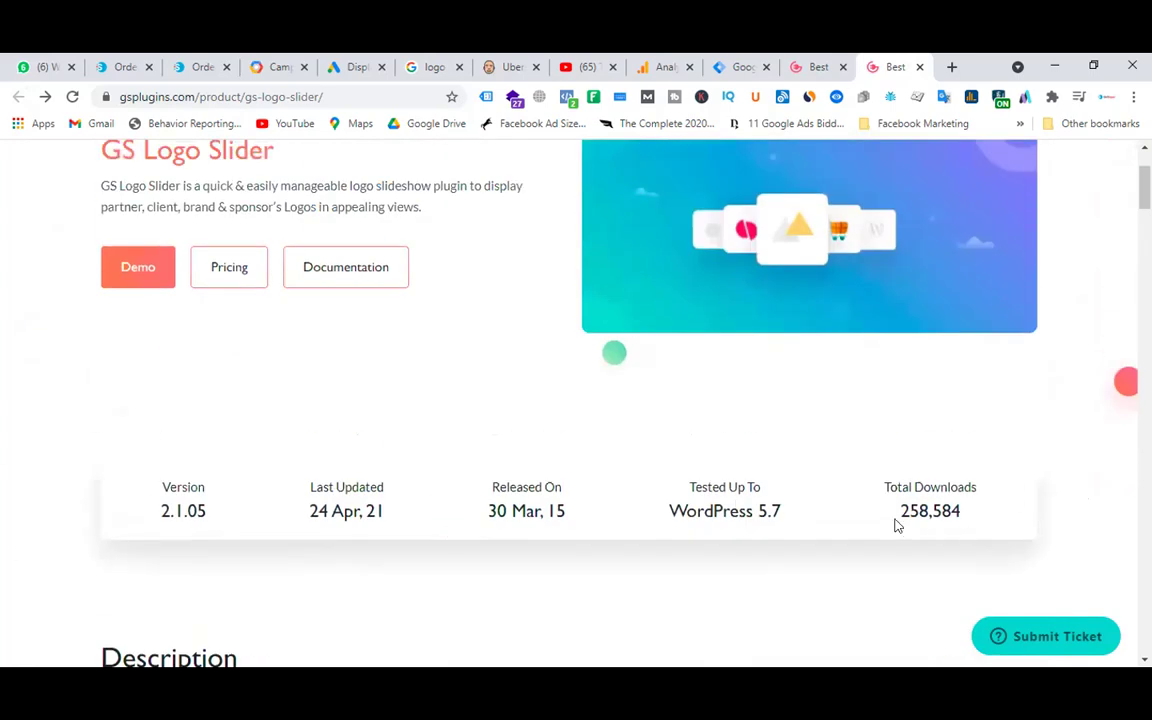
left_click_drag(899, 513, 1001, 514)
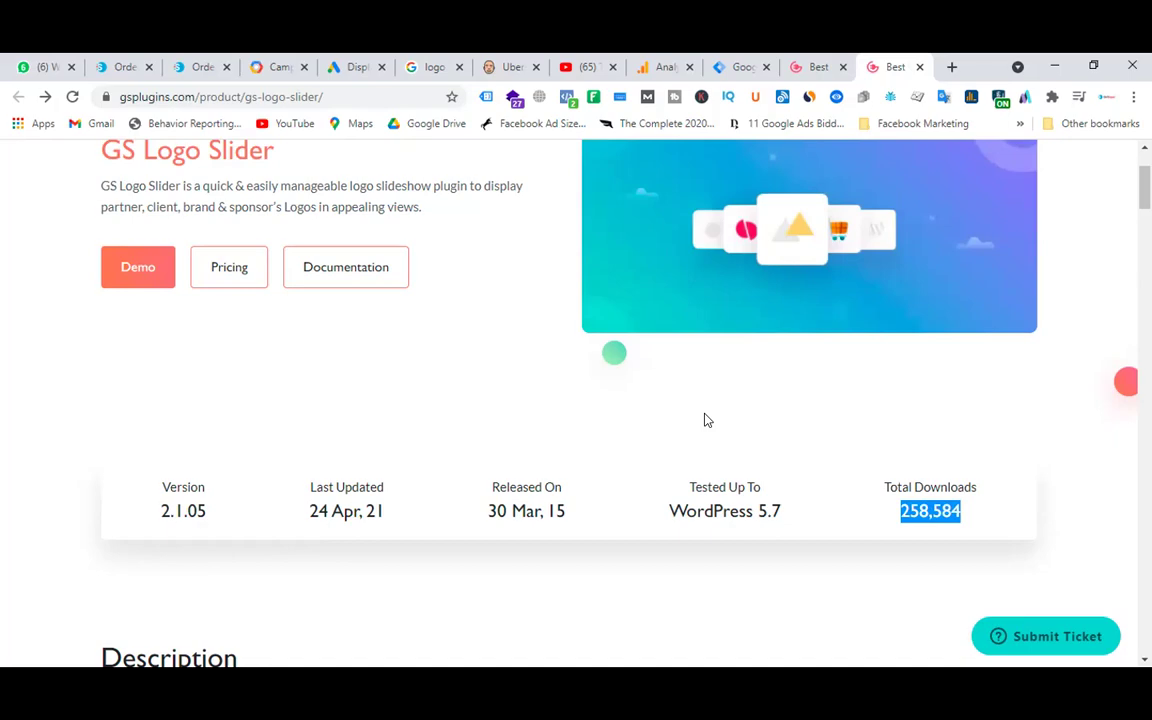
- Examine the plugin description, the Plugin Features section and the start of the Some Other Features list
scroll(704, 420, "down", 11)
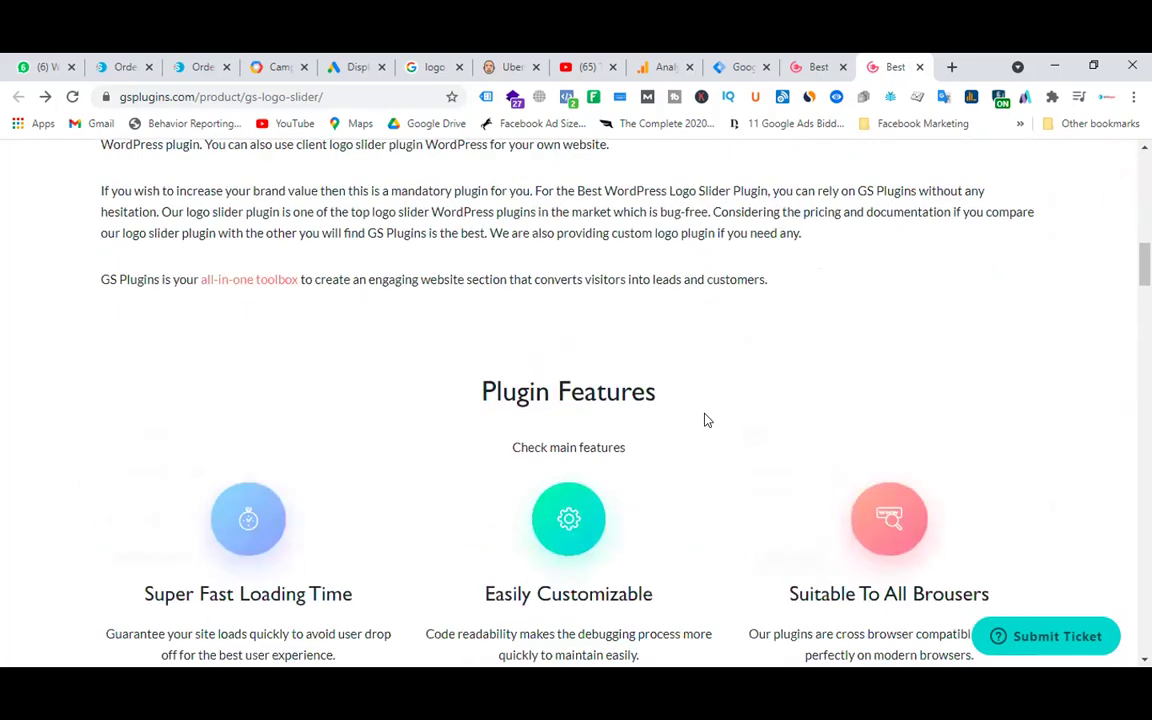
scroll(704, 420, "up", 11)
scroll(704, 420, "down", 10)
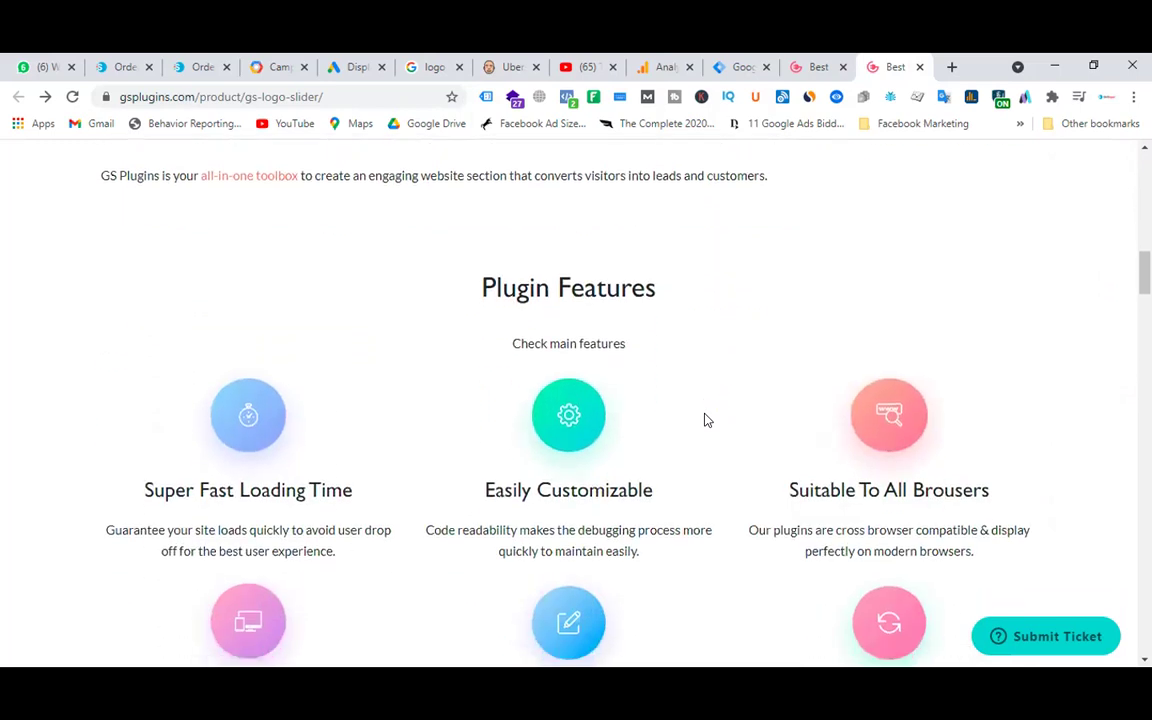
scroll(754, 285, "down", 2)
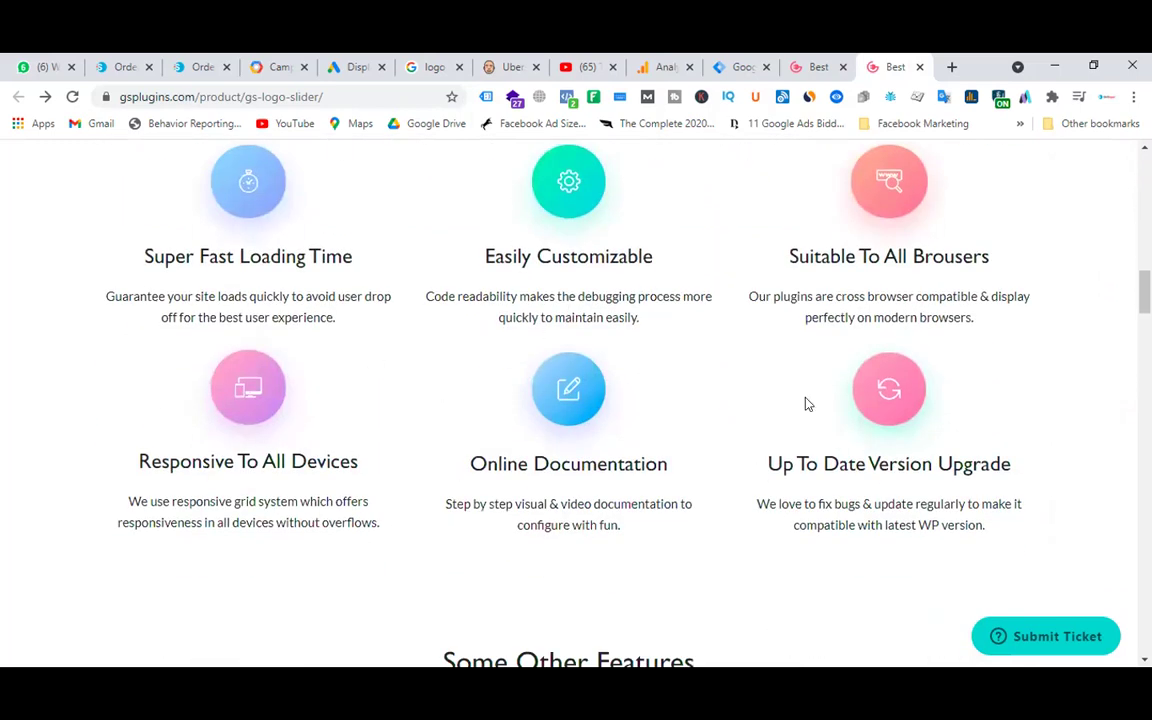
scroll(670, 360, "down", 2)
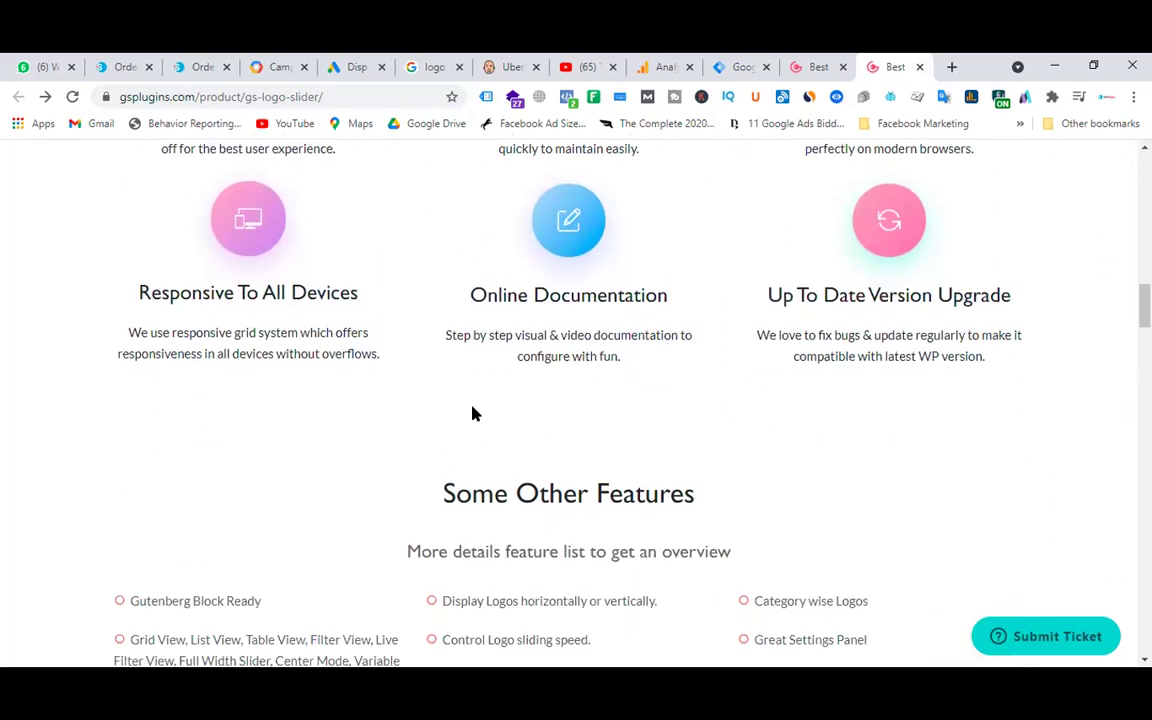
scroll(587, 446, "down", 3)
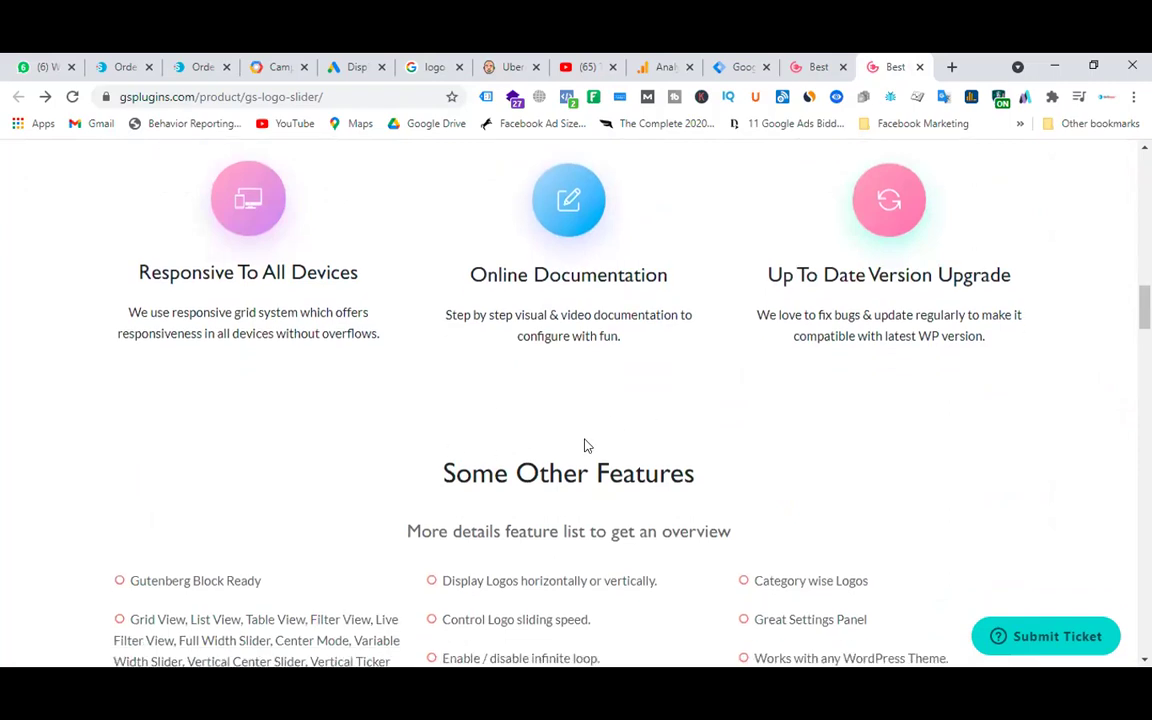
- Examine the feature list, FAQs, client reviews, screenshots and pricing plans, and return to the start of the GS Logo Slider page
scroll(639, 372, "down", 1)
scroll(639, 372, "down", 3)
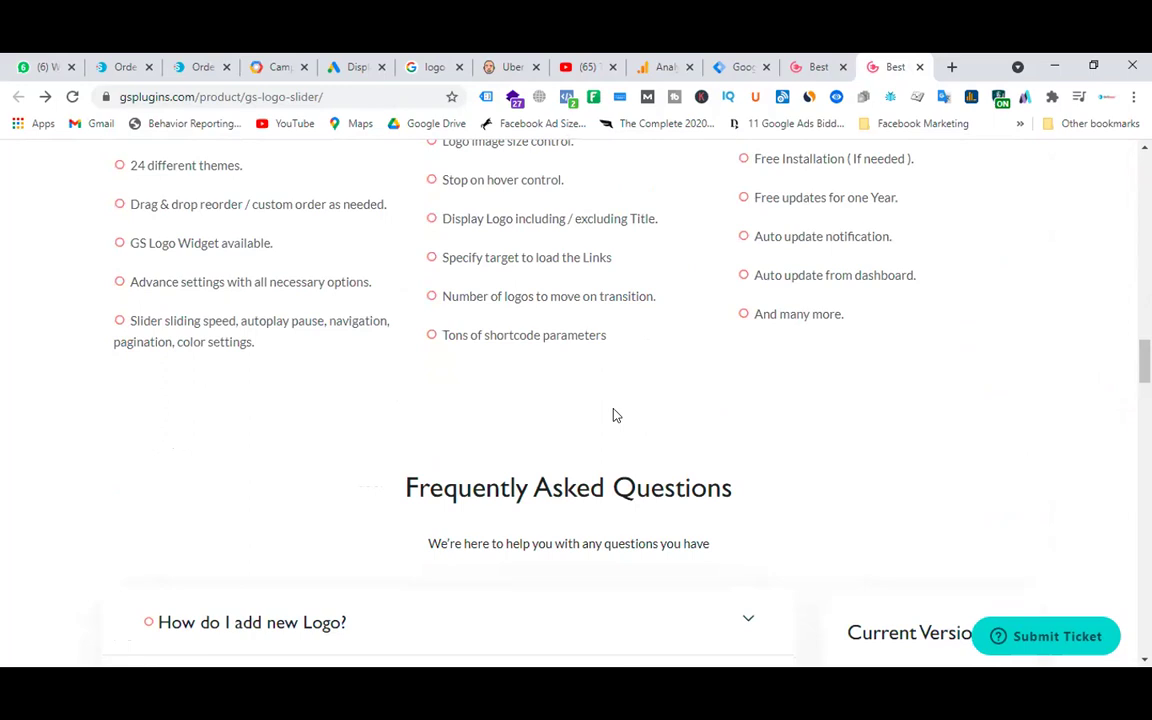
scroll(615, 415, "down", 14)
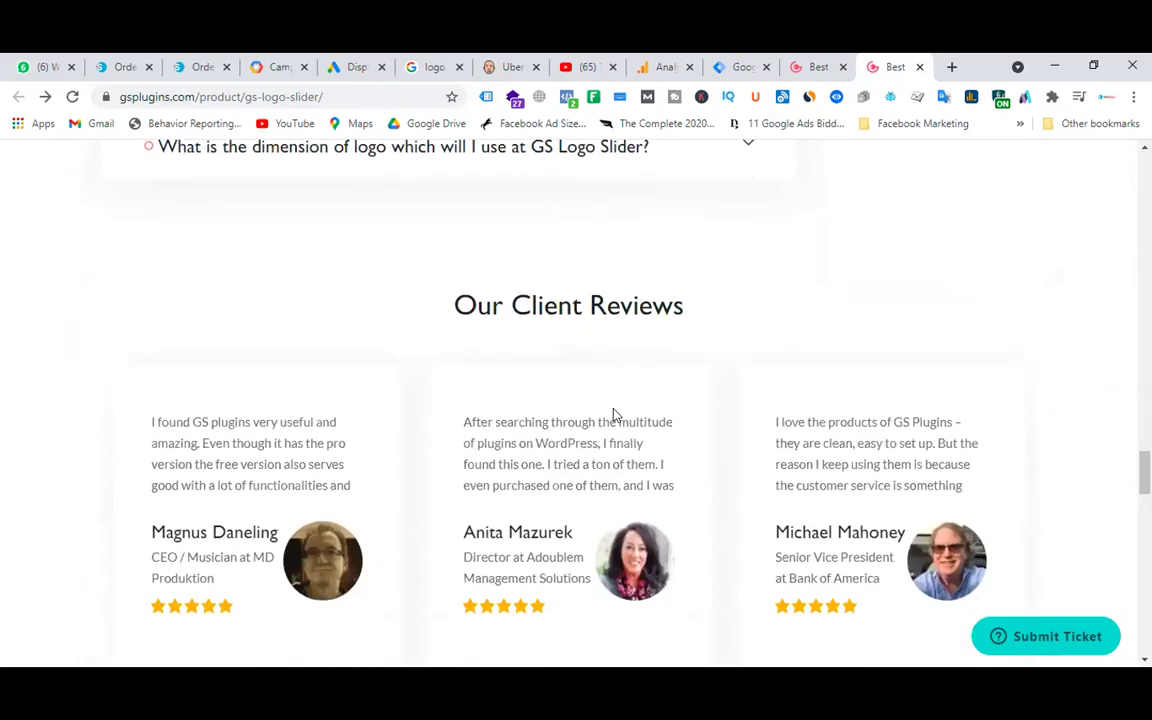
scroll(674, 275, "down", 3)
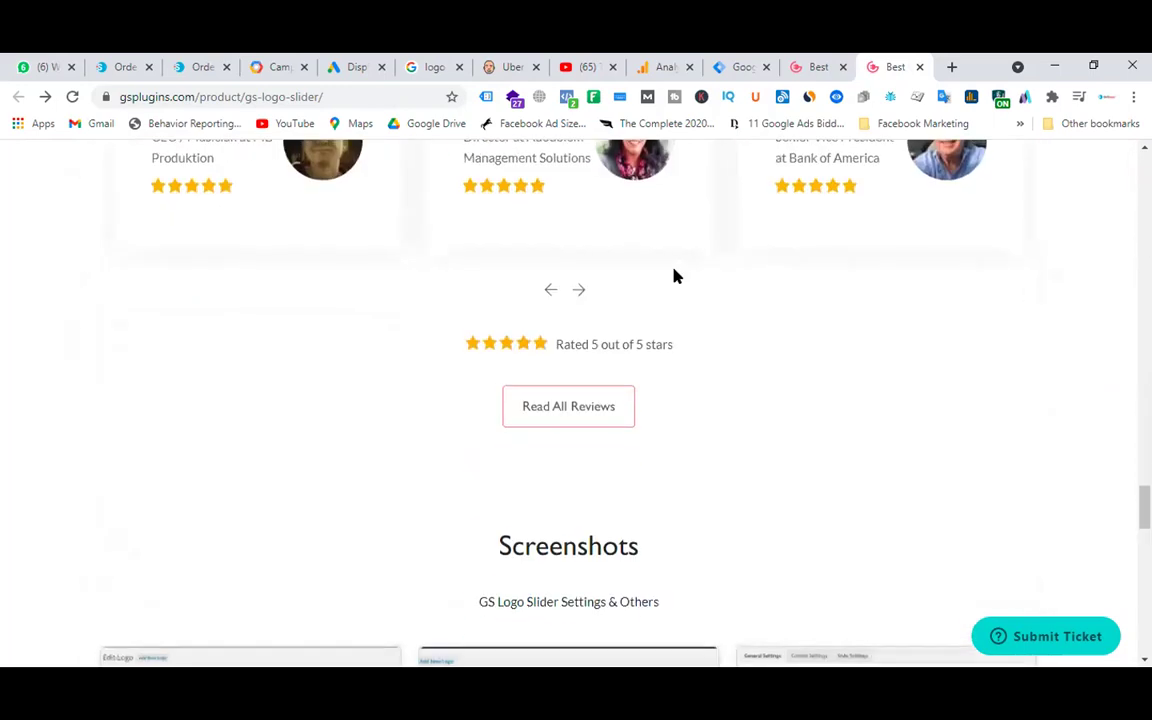
scroll(674, 275, "down", 5)
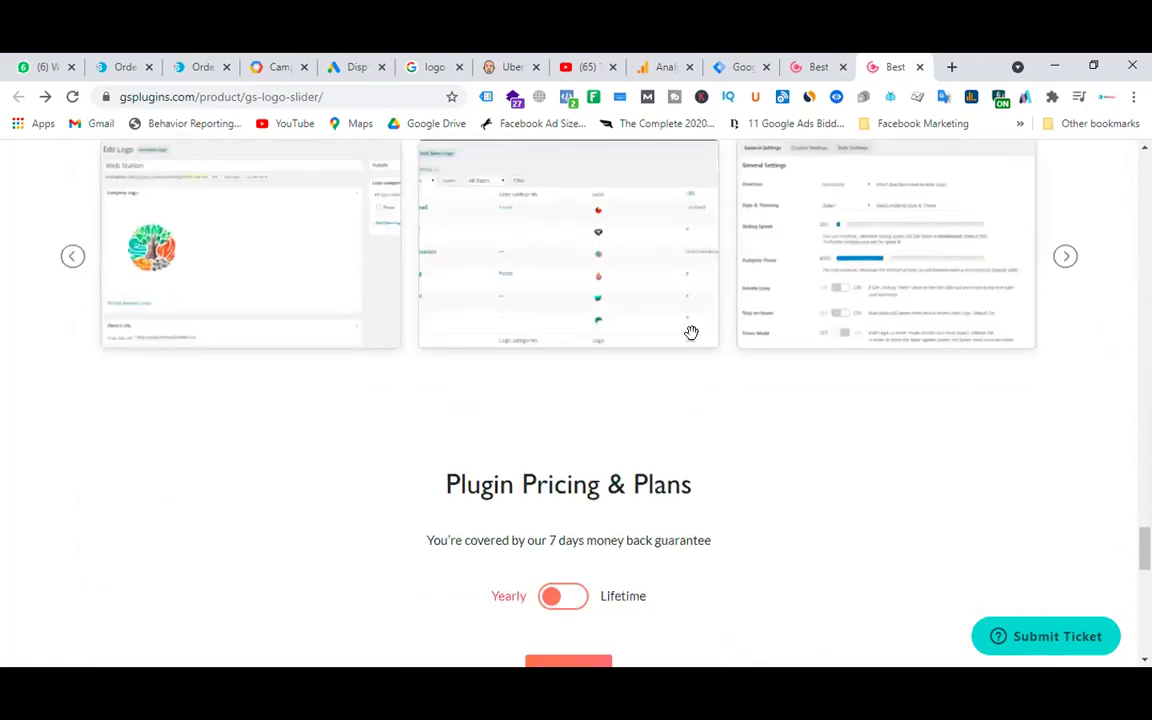
scroll(691, 332, "down", 3)
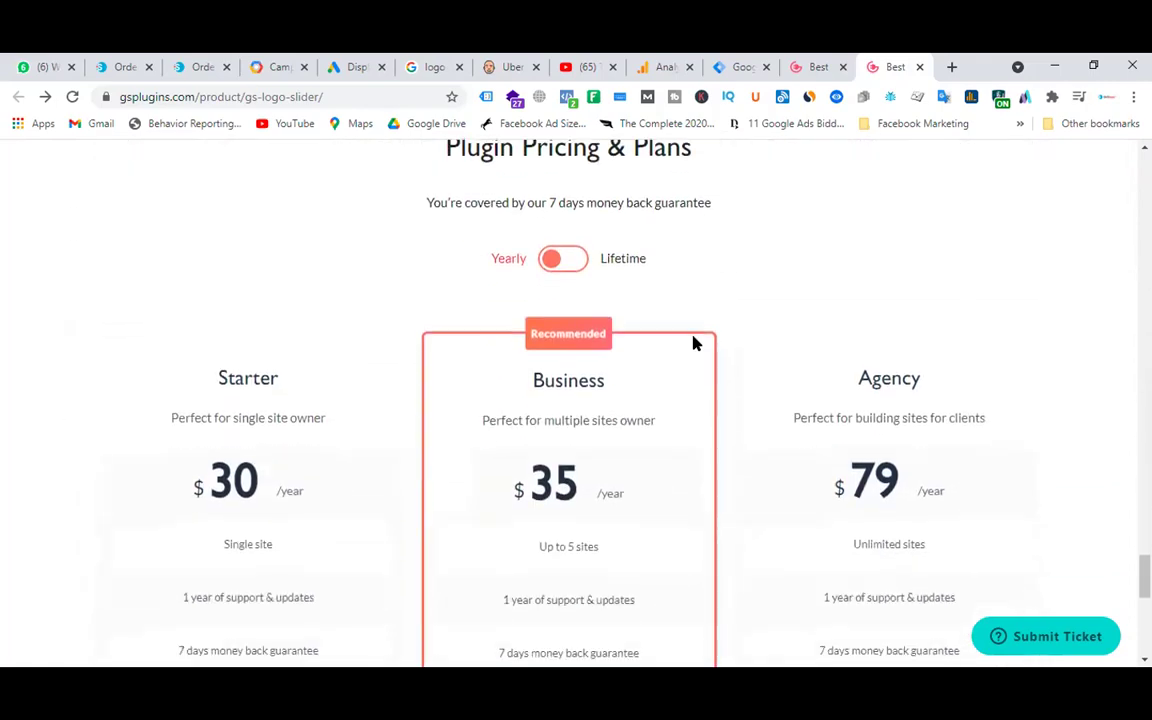
scroll(696, 343, "down", 5)
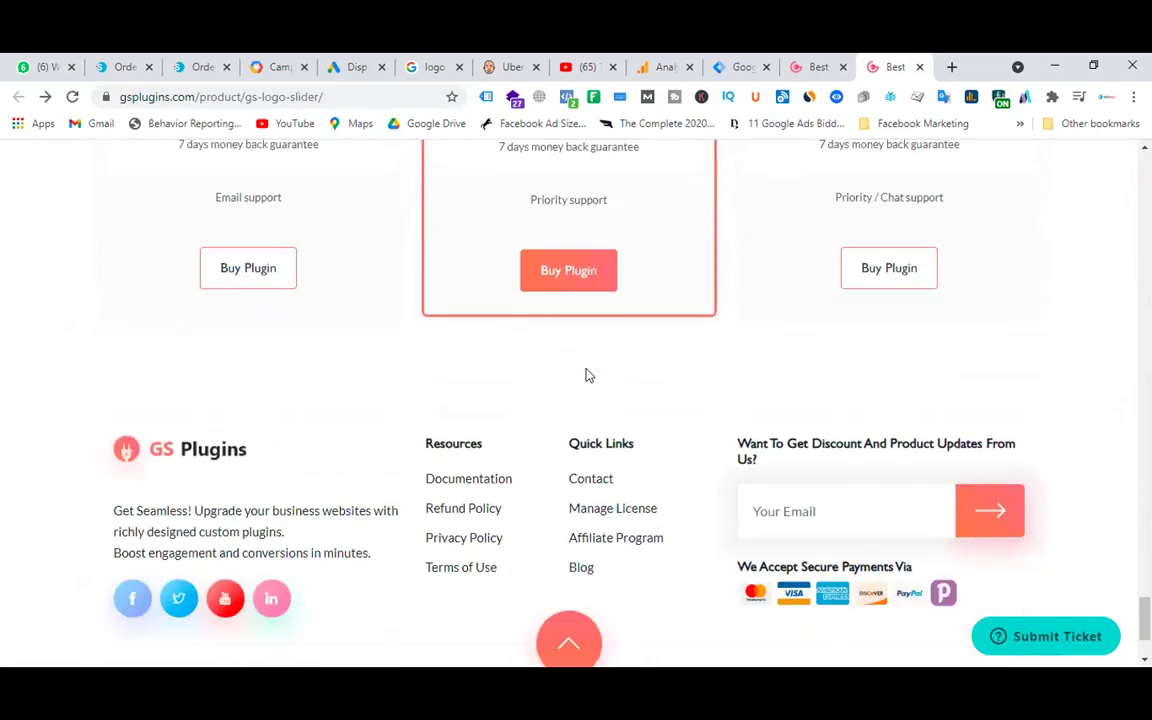
scroll(587, 375, "up", 20)
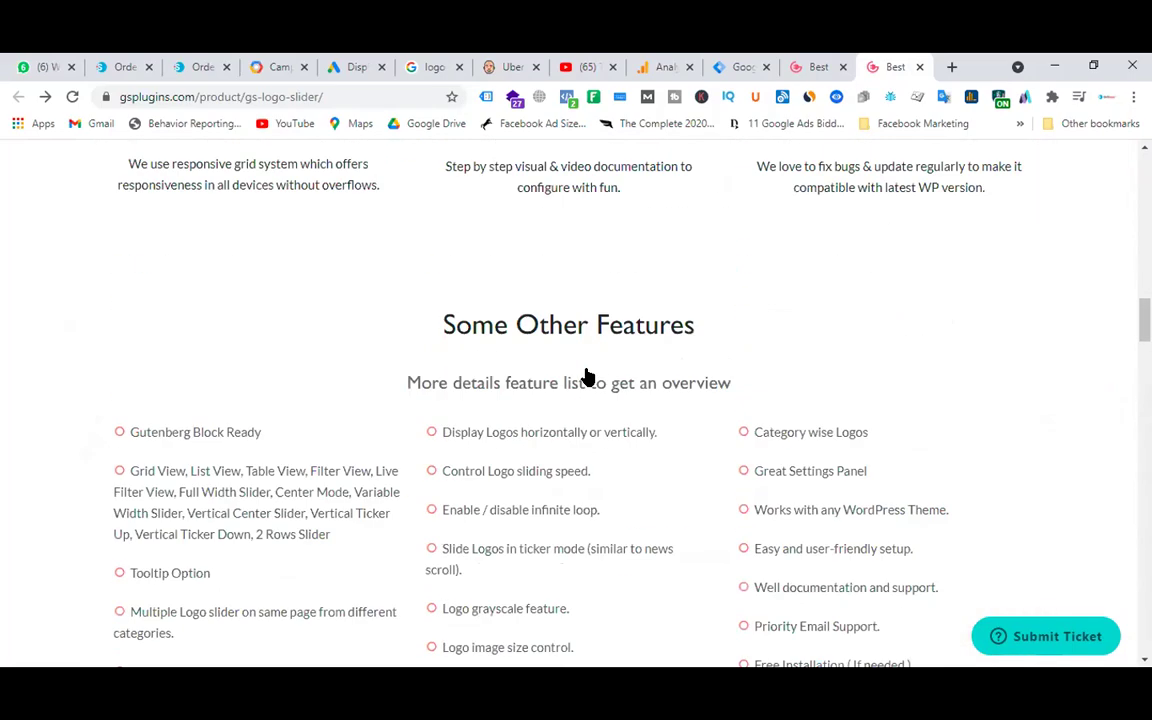
scroll(587, 375, "up", 4)
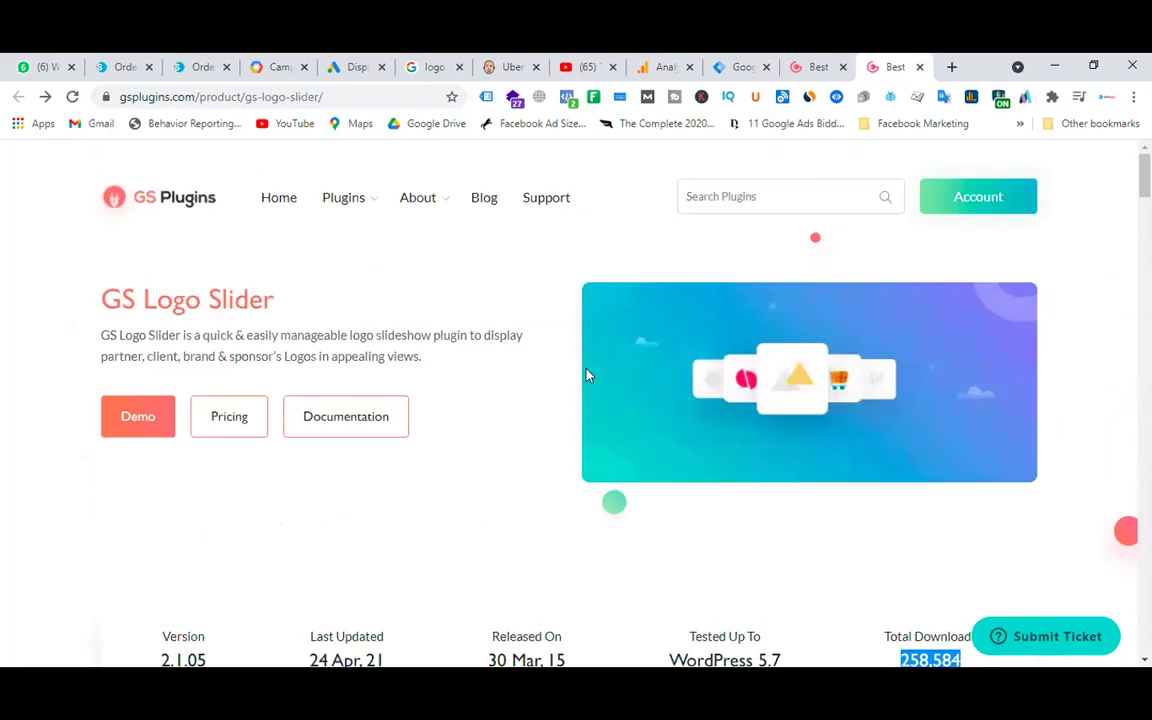
- Copy the GS Logo Slider page address and use it as the Website URL in the Campaign URL Builder
left_click(348, 92)
key("ctrl+c")
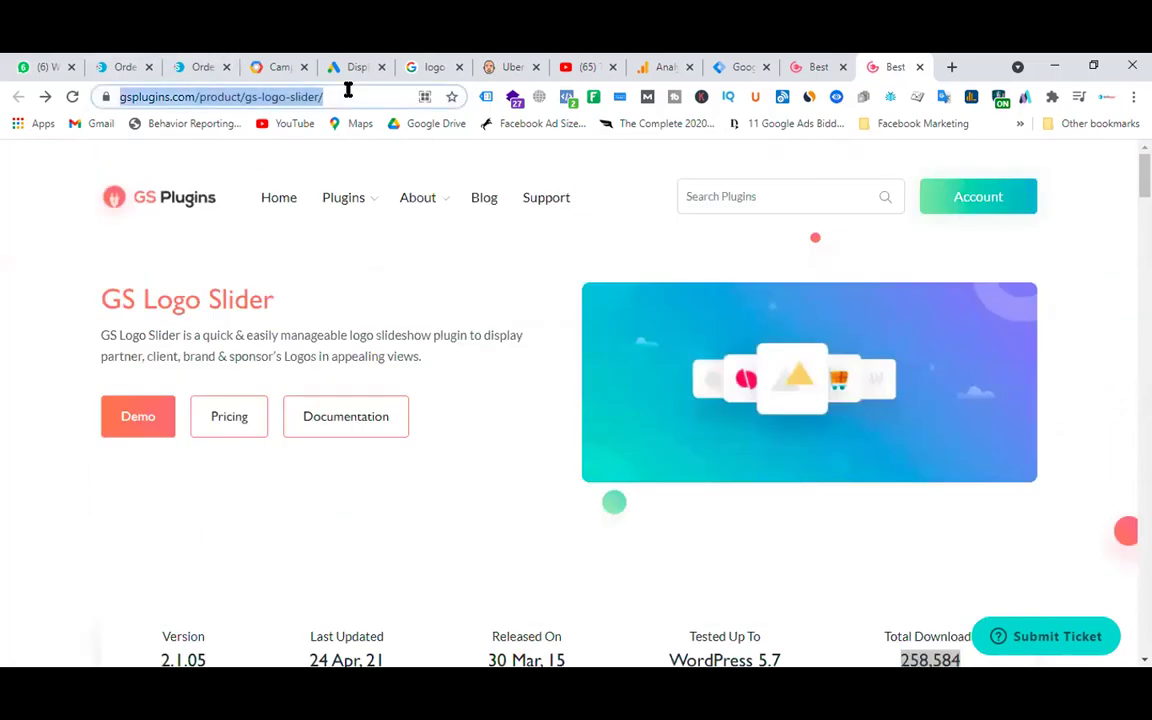
left_click(256, 66)
scroll(701, 345, "down", 3)
left_click(330, 360)
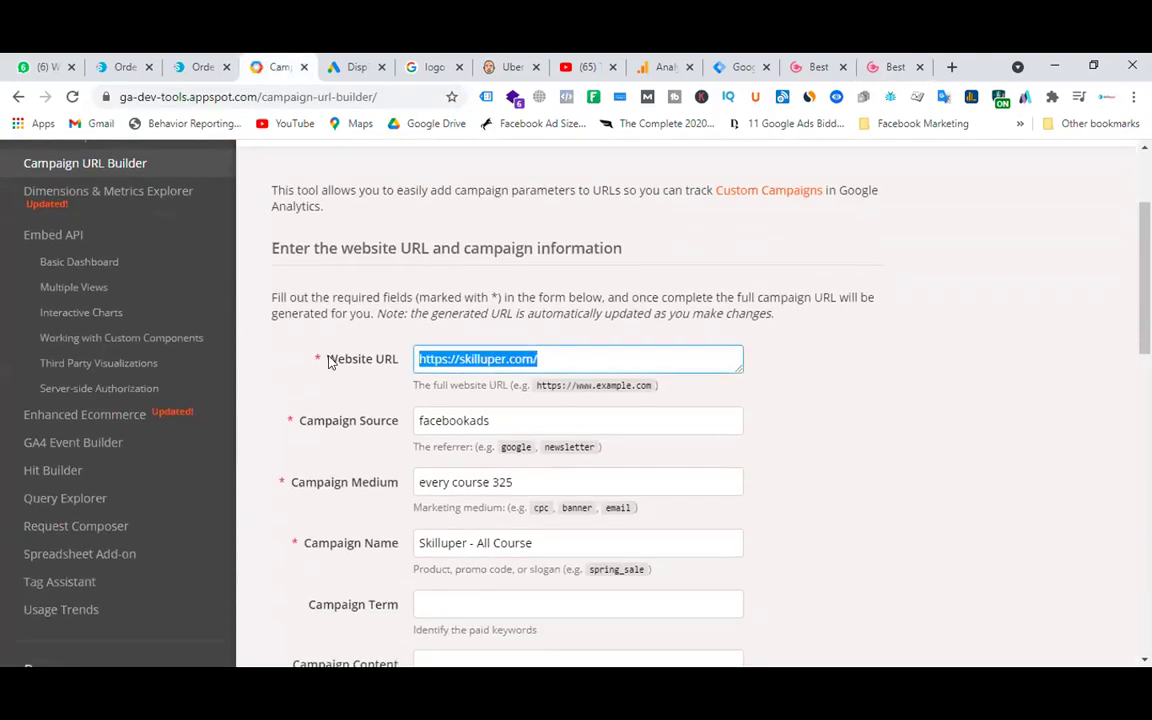
key("ctrl+v")
left_click(885, 405)
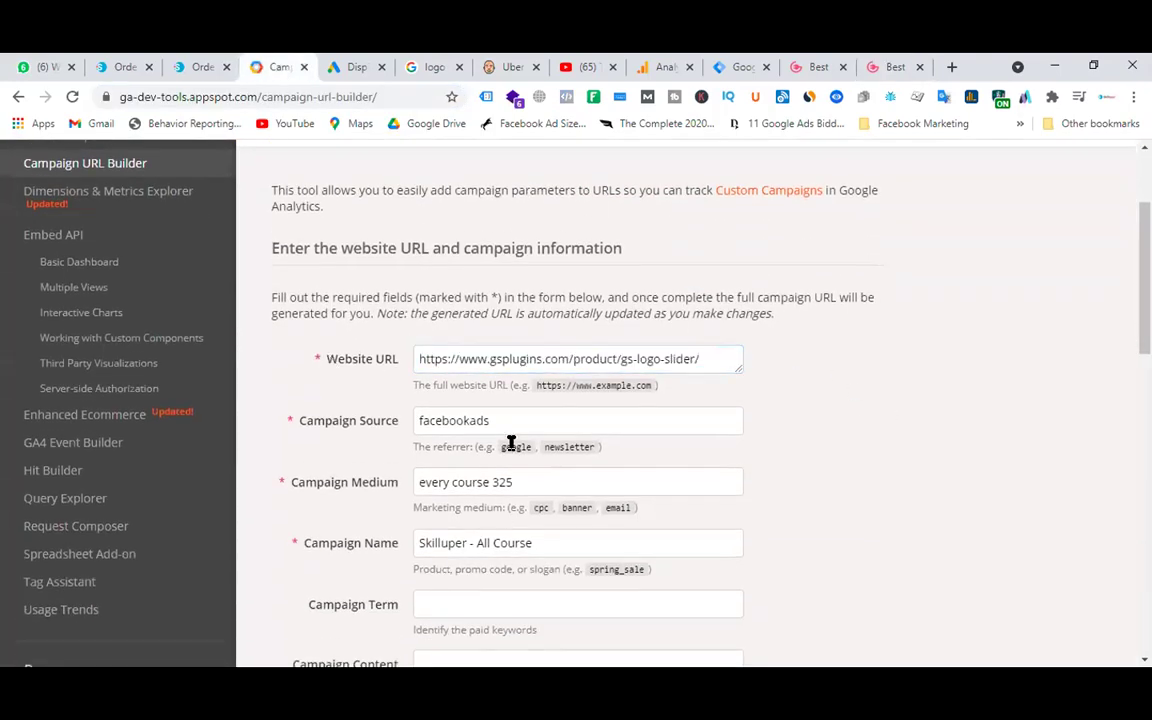
- Set the Campaign Source to "google display ads" and the Campaign Medium to "display ads"
left_click_drag(508, 423, 324, 429)
type("go")
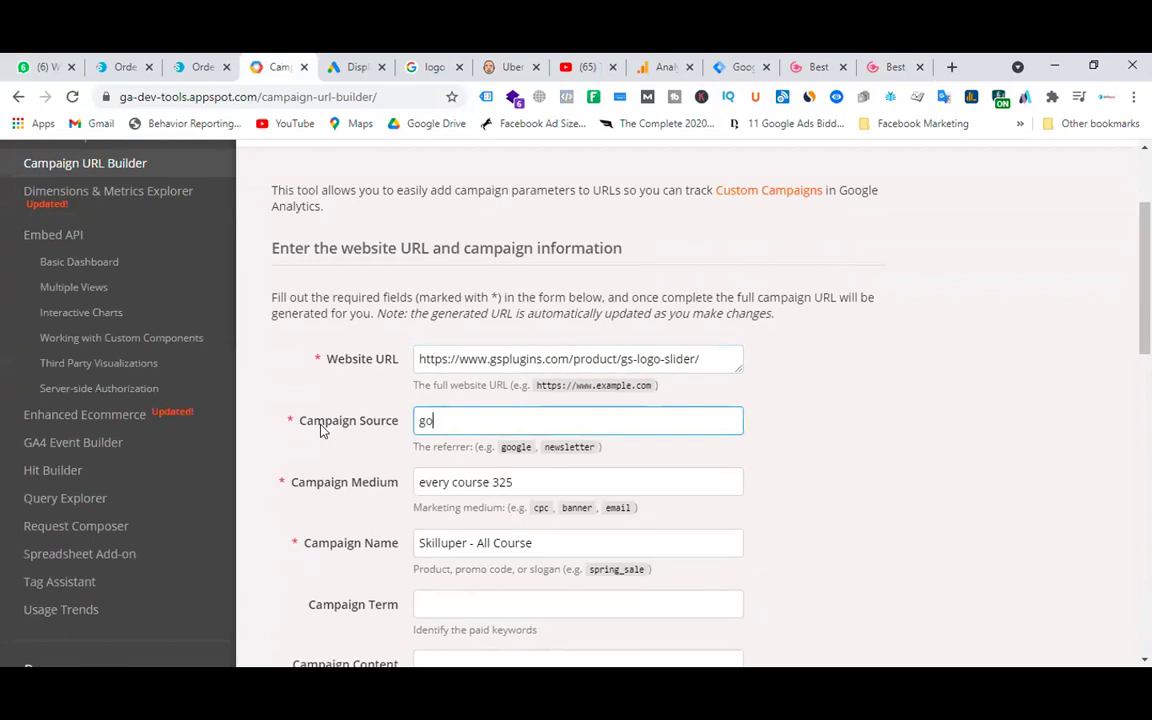
type("ogle display ads")
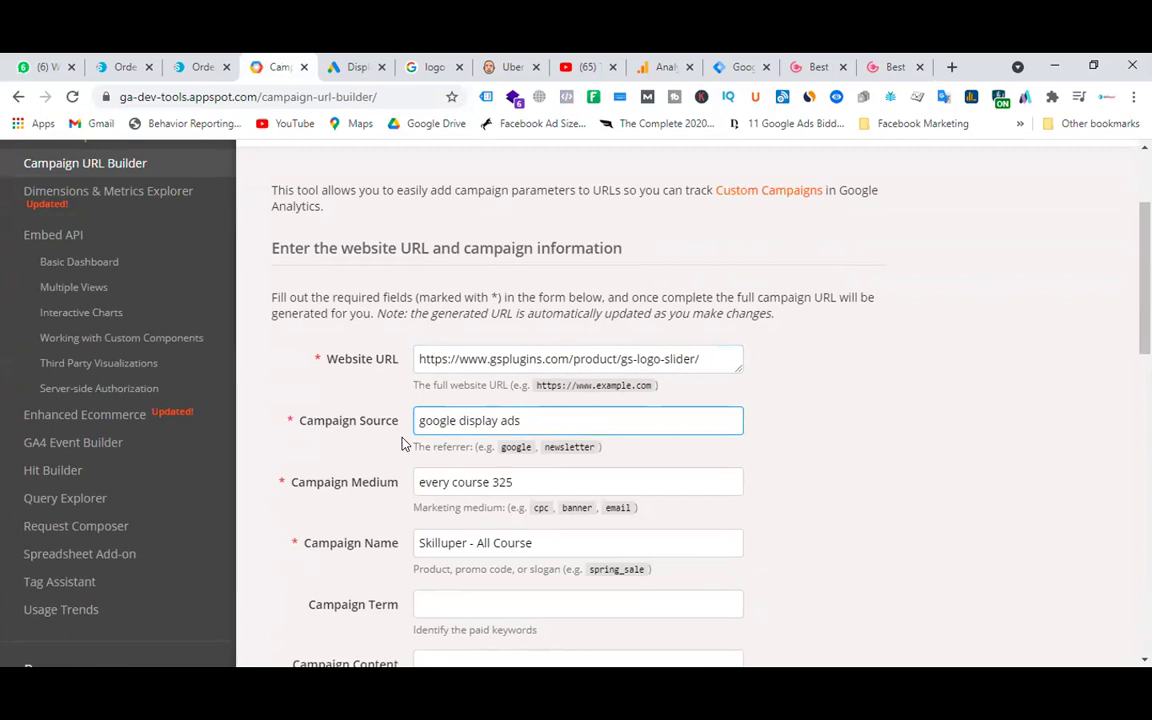
key("Tab")
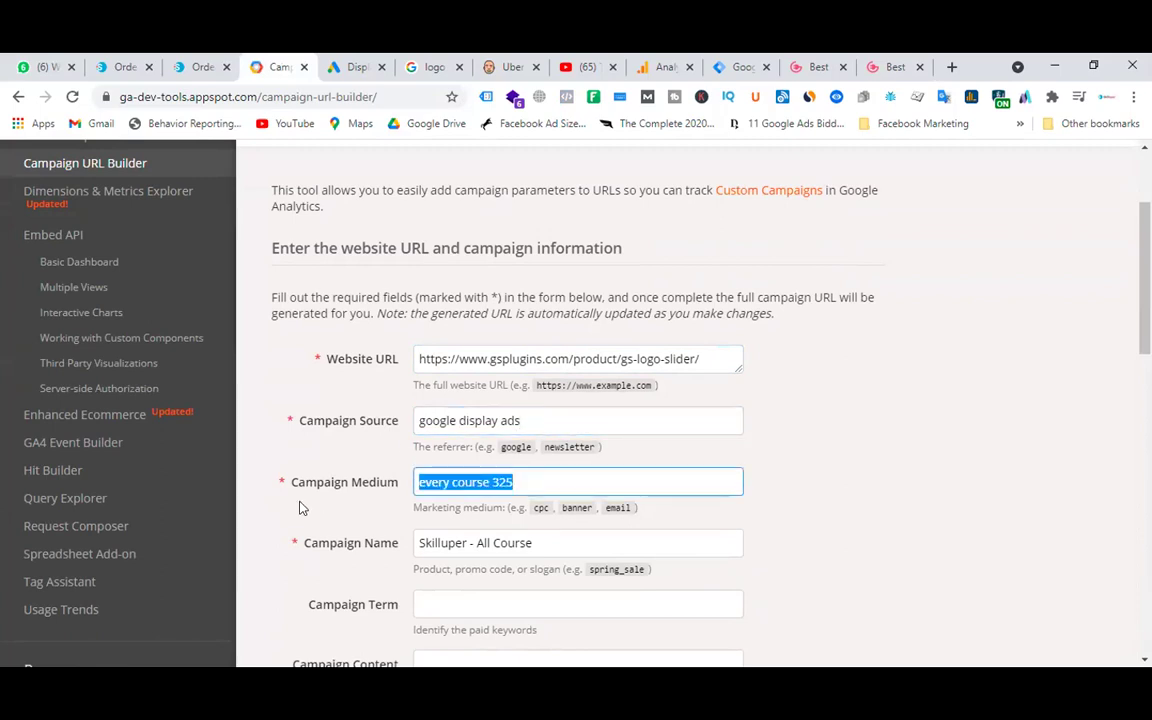
type("dia")
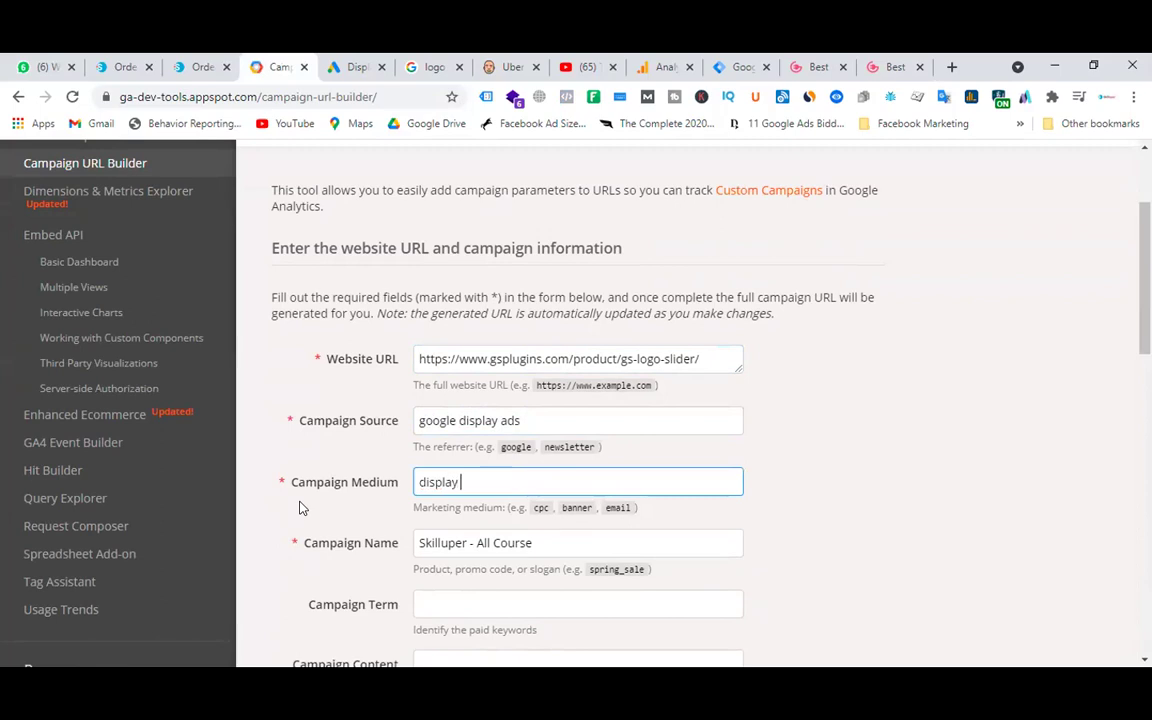
scroll(619, 527, "down", 3)
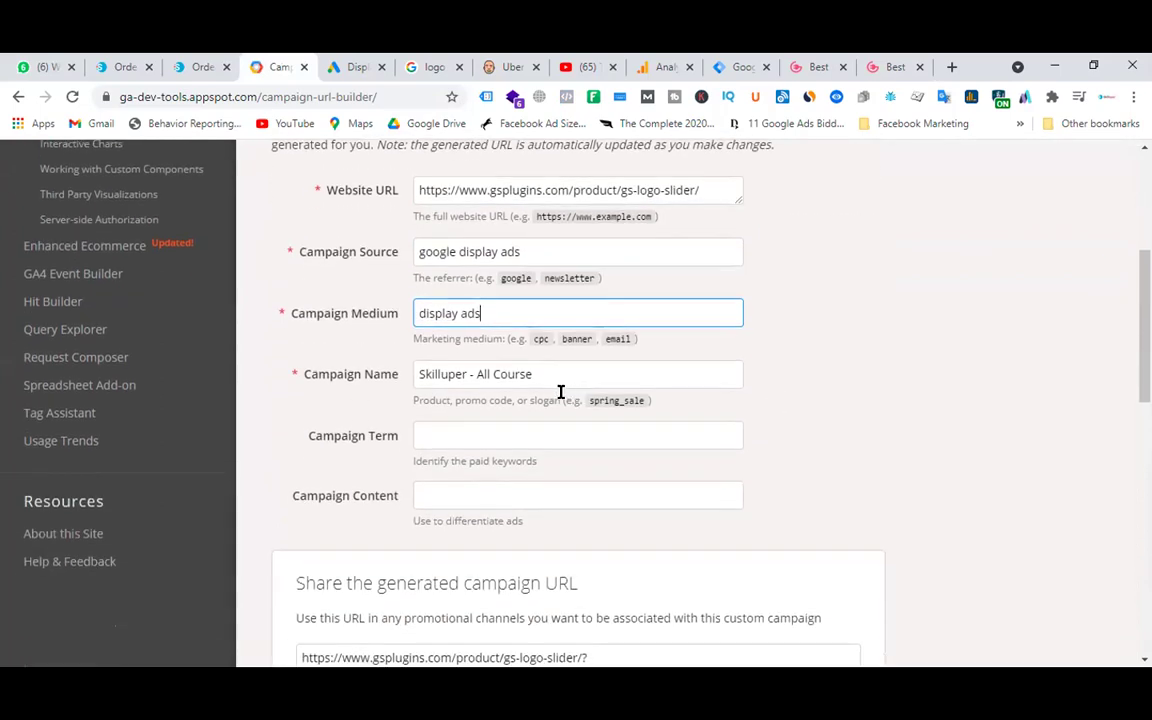
- Switch to the Google Ads campaign draft and extend its campaign name to "GS Plugin - Display - Sales"
left_click(345, 64)
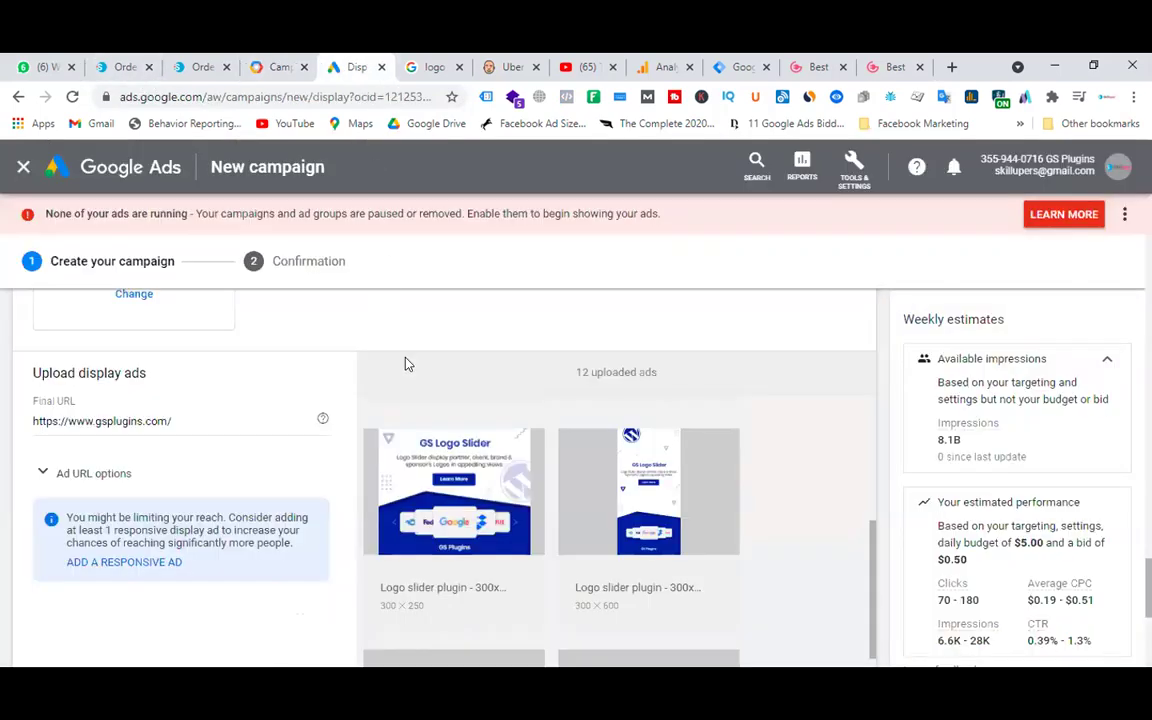
scroll(405, 364, "up", 20)
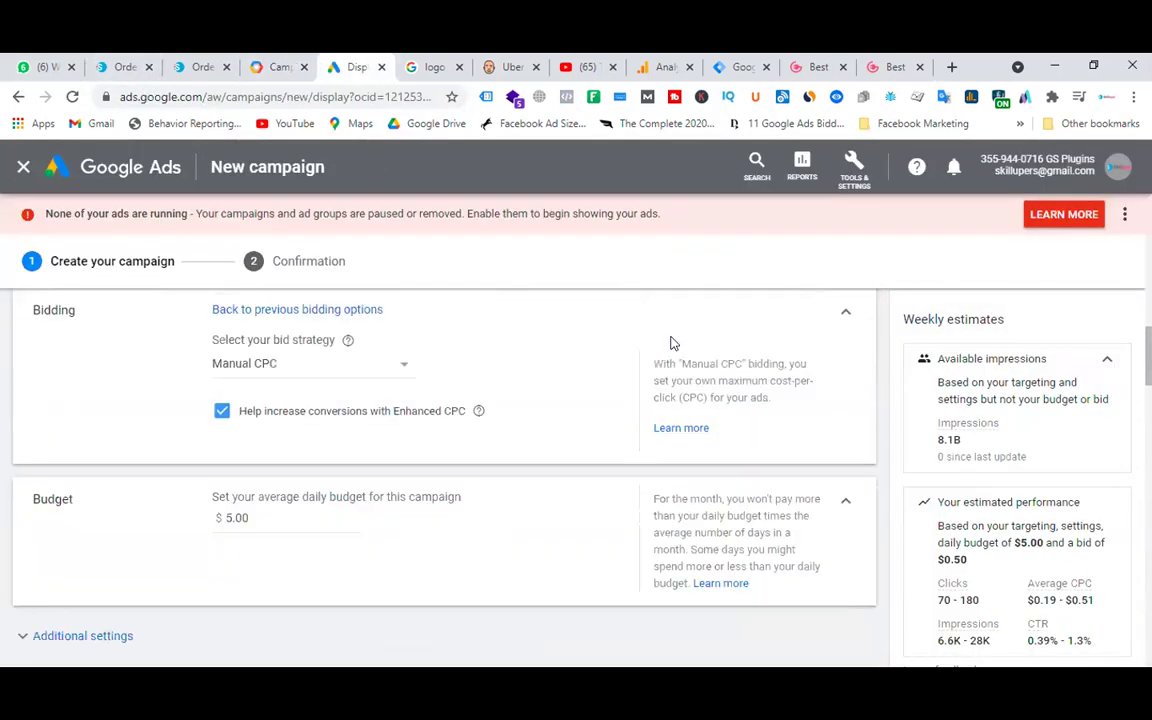
scroll(672, 343, "up", 10)
left_click(320, 413)
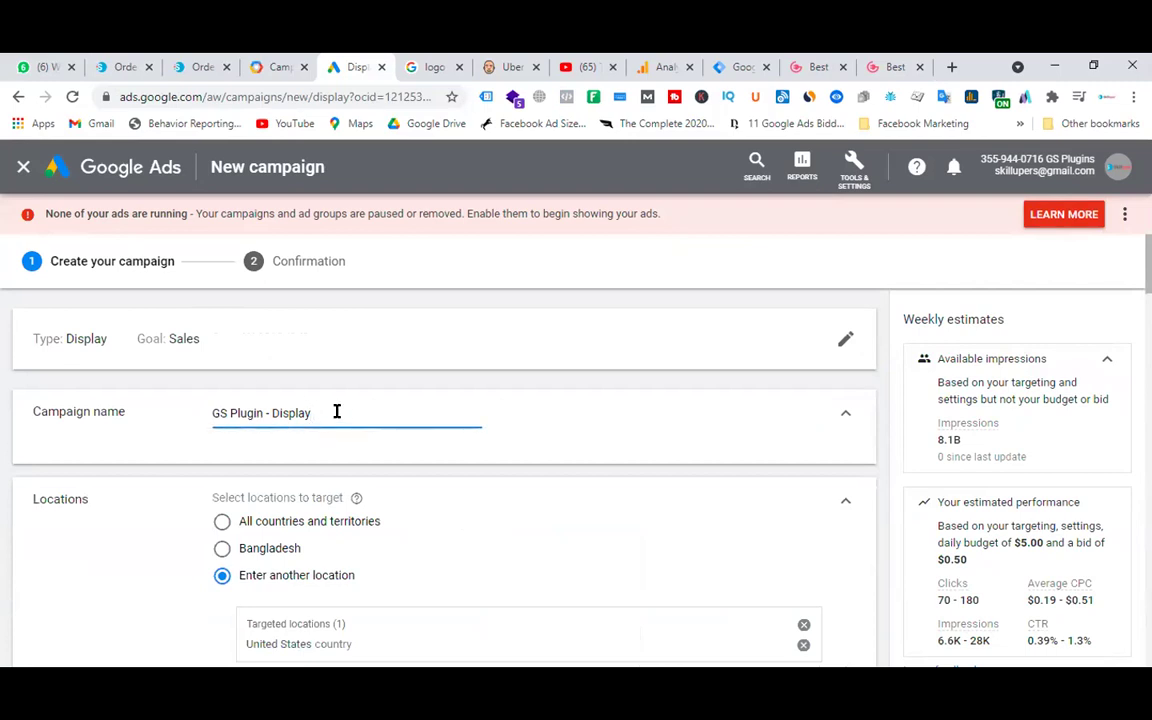
type("- S")
left_click(520, 428)
- Replace "GS Plugin" with "GS Logo Slider" in the campaign name and copy the full name
left_click_drag(400, 415, 90, 416)
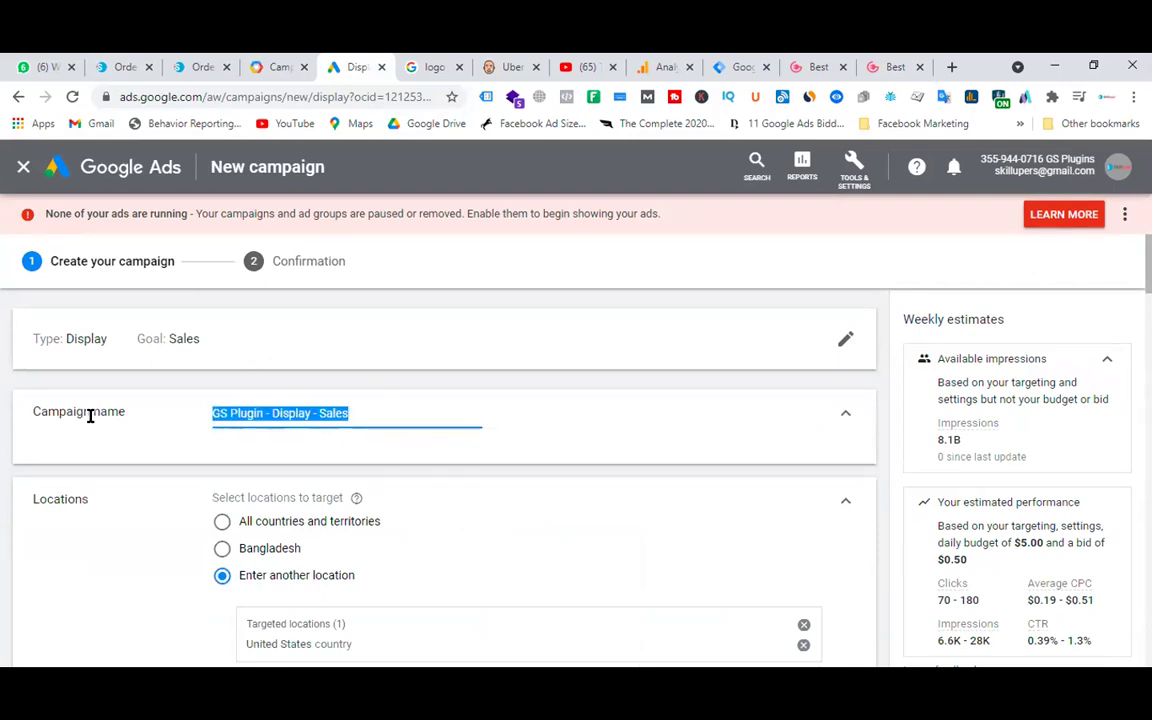
left_click(417, 413)
left_click_drag(261, 413, 88, 434)
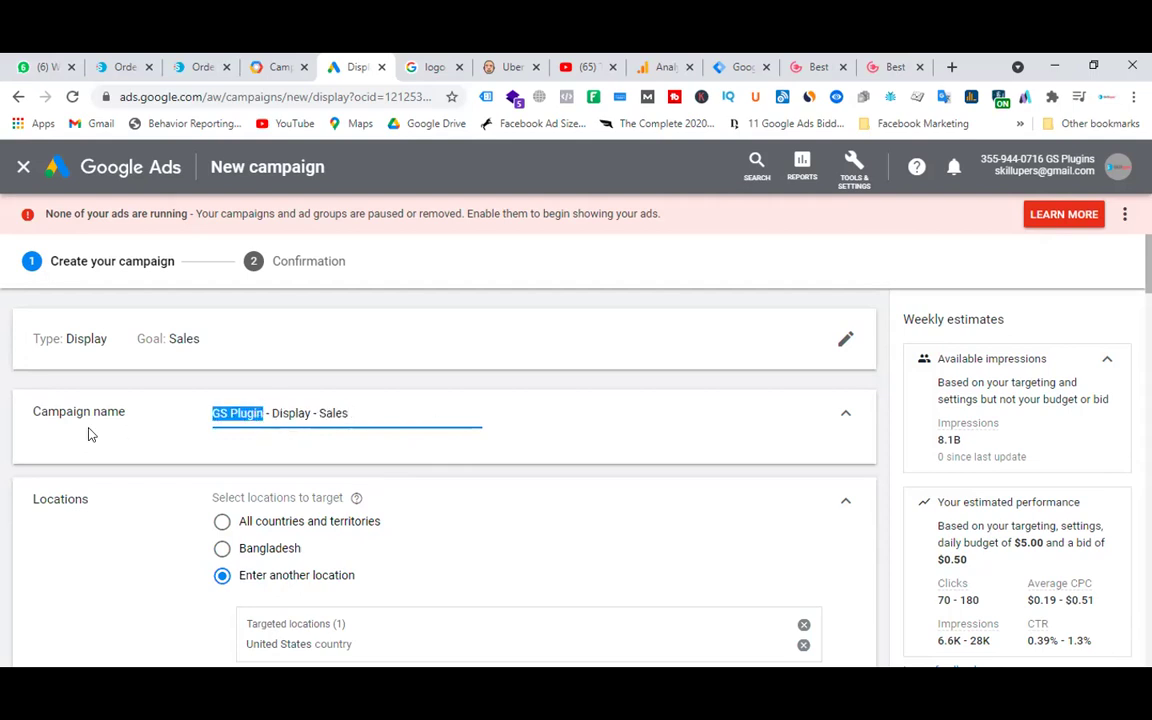
type("Log")
key("BackSpace")
key("BackSpace")
key("BackSpace")
type("GS Logo Slider")
key("BackSpace")
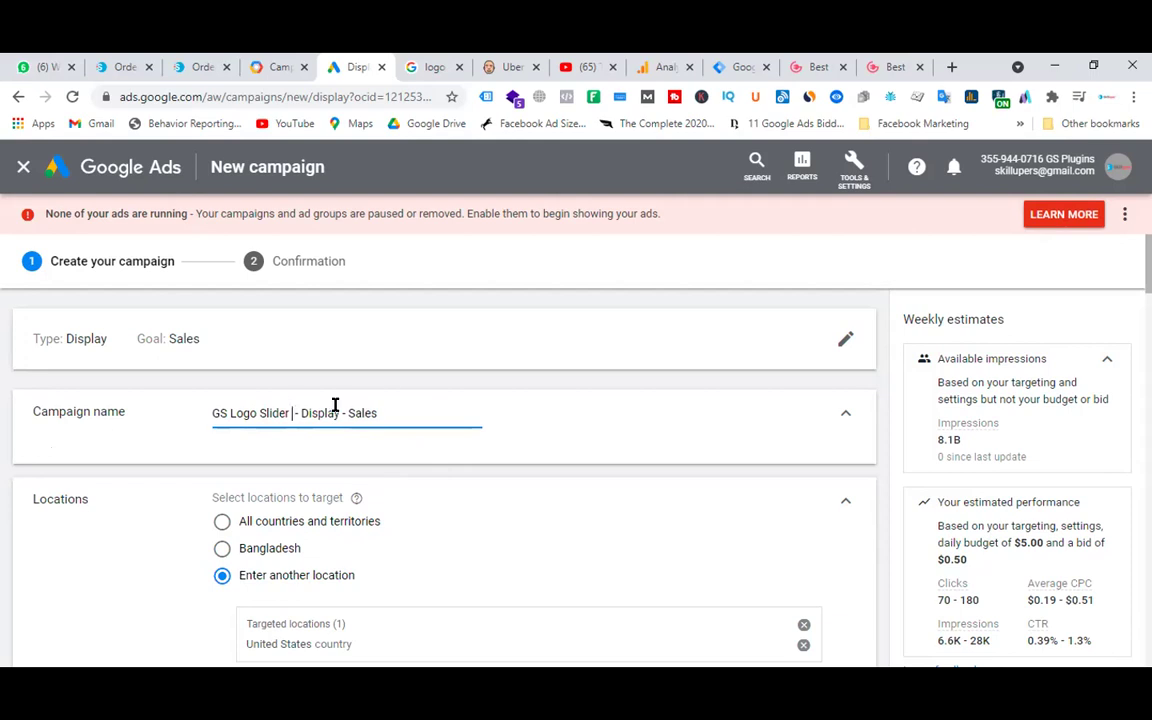
left_click_drag(391, 412, 1, 412)
key("ctrl+c")
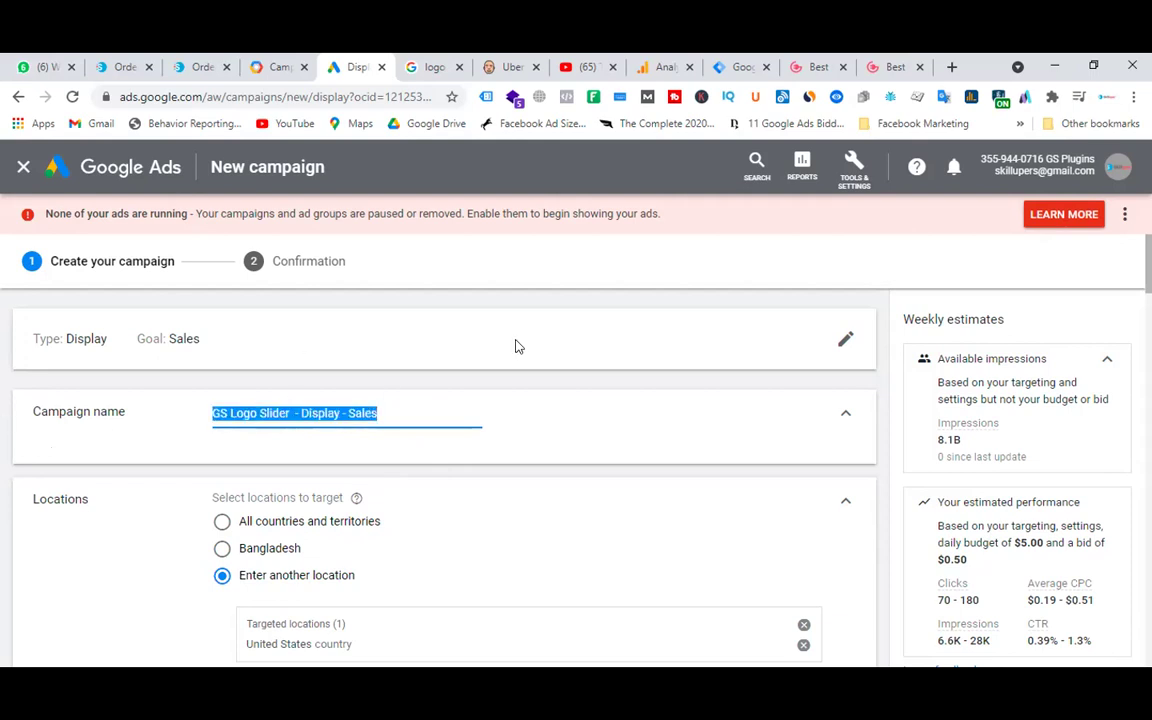
left_click(660, 67)
left_click(420, 67)
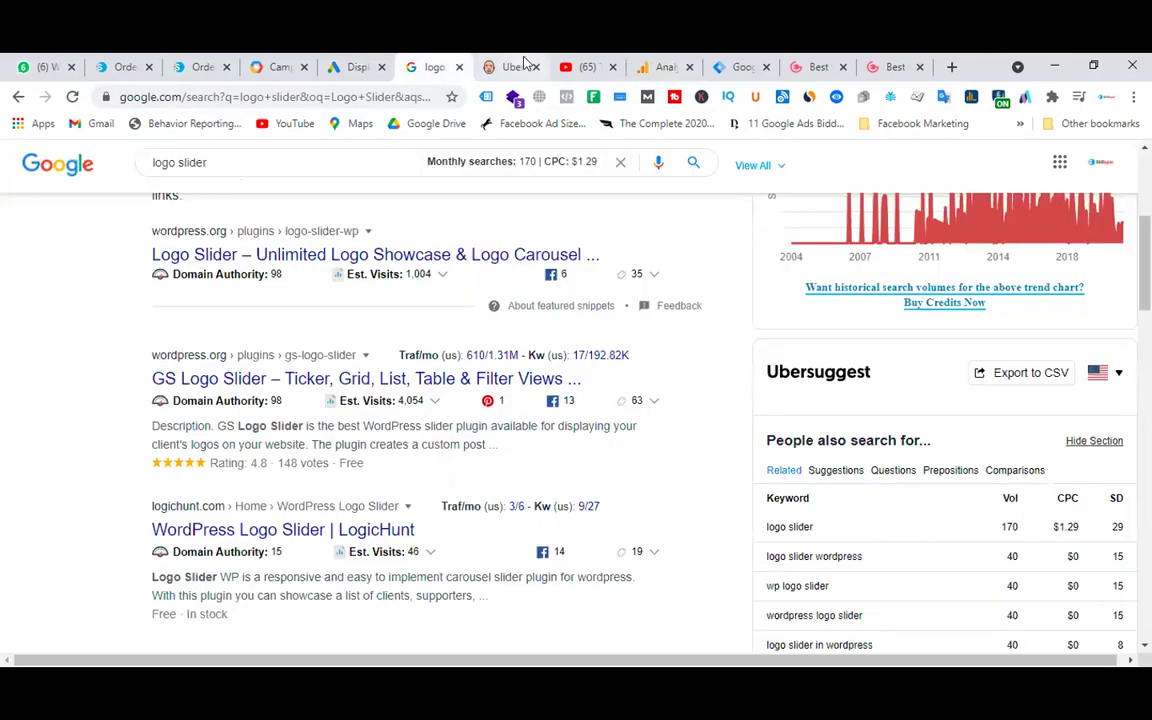
left_click(666, 62)
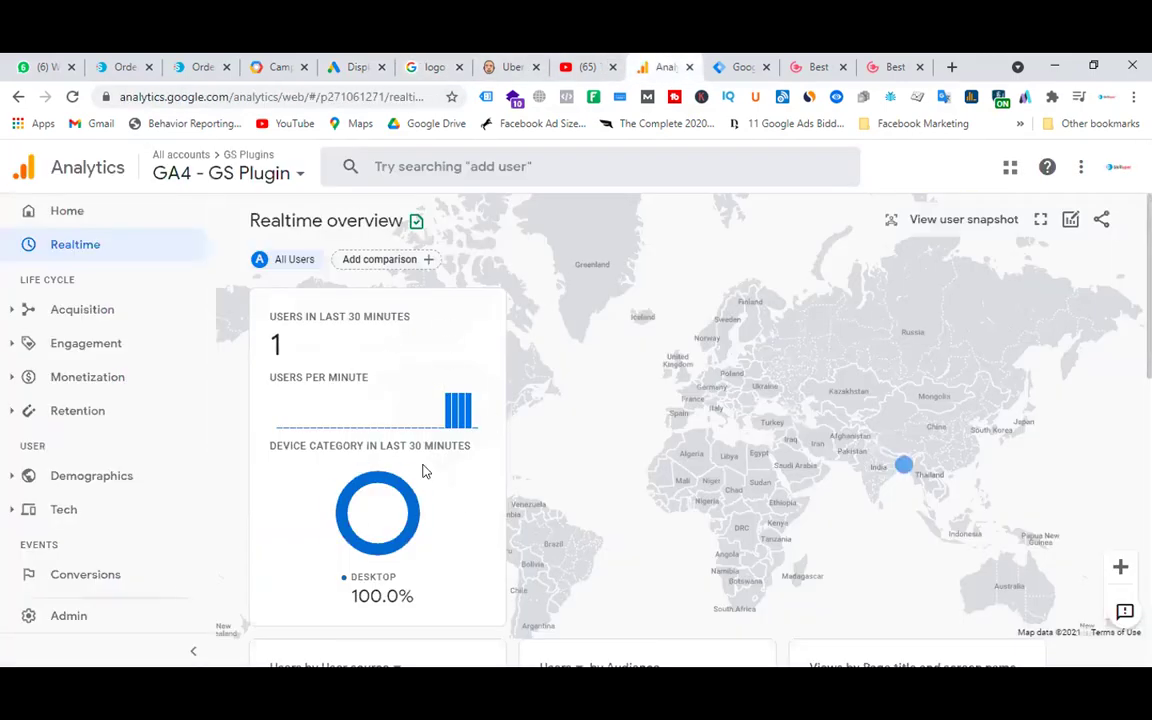
left_click(420, 67)
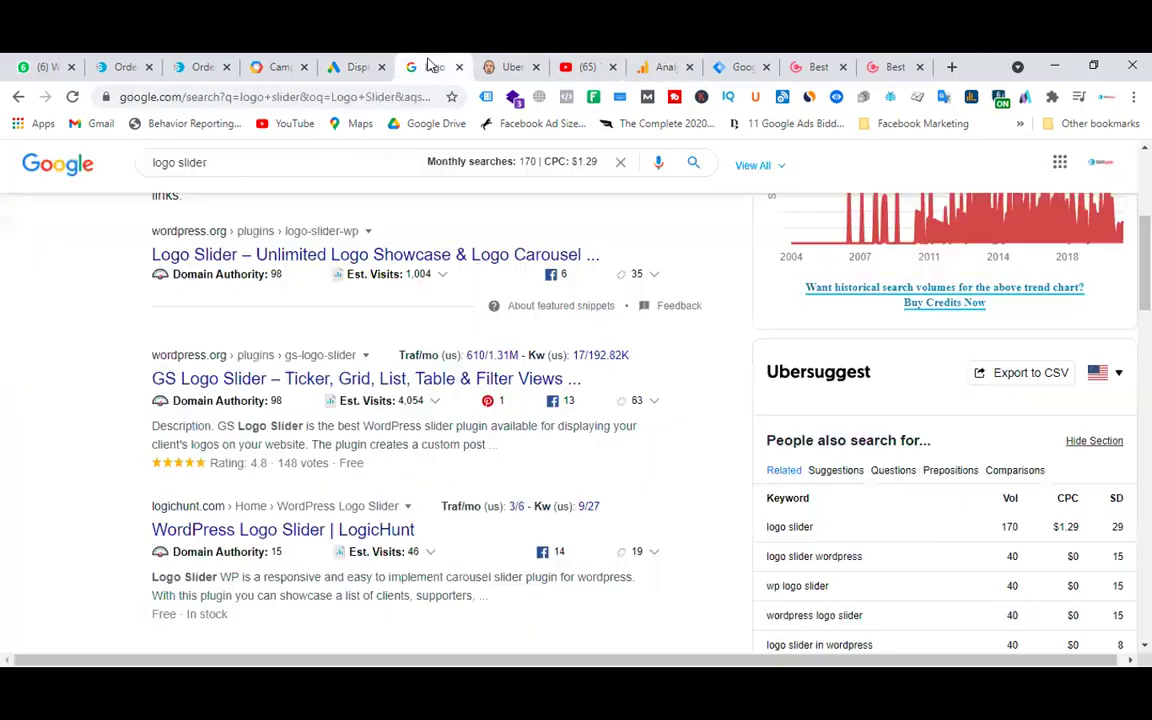
left_click(352, 67)
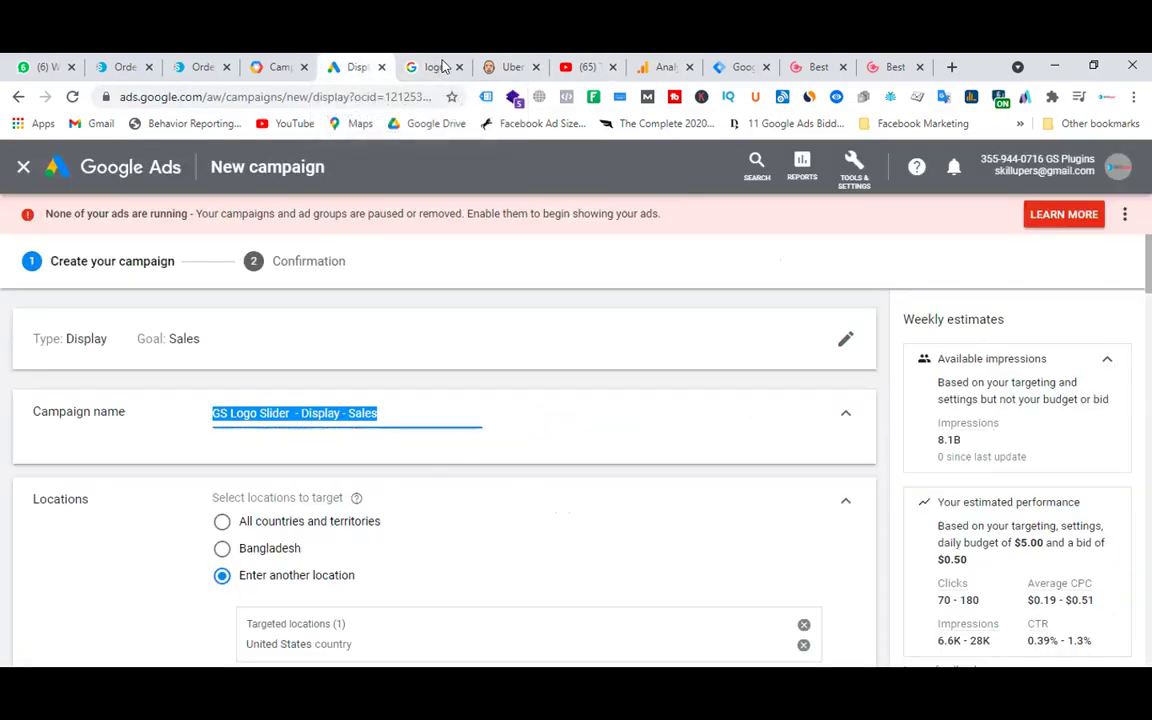
- Replace the Campaign Name in the Campaign URL Builder with the copied "GS Logo Slider - Display - Sales"
left_click(278, 67)
left_click_drag(533, 375, 288, 380)
key("ctrl+v")
left_click(855, 407)
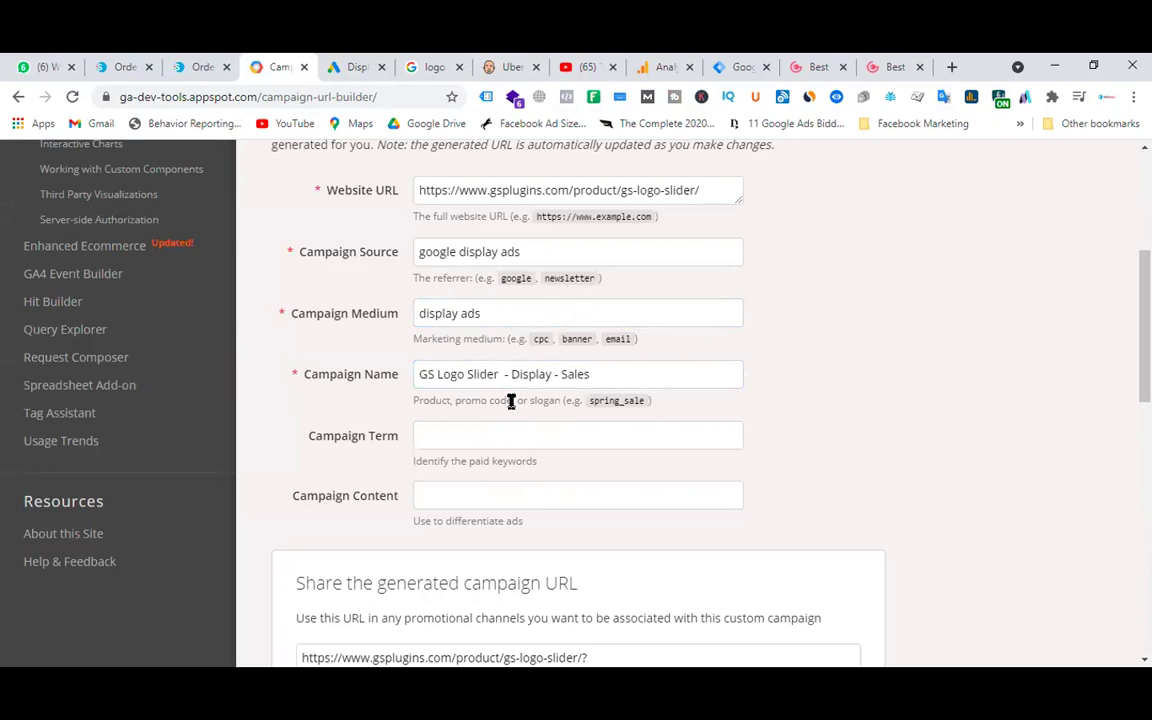
- Review the campaign parameters in the URL builder, highlighting the Campaign Medium entry
scroll(689, 362, "up", 2)
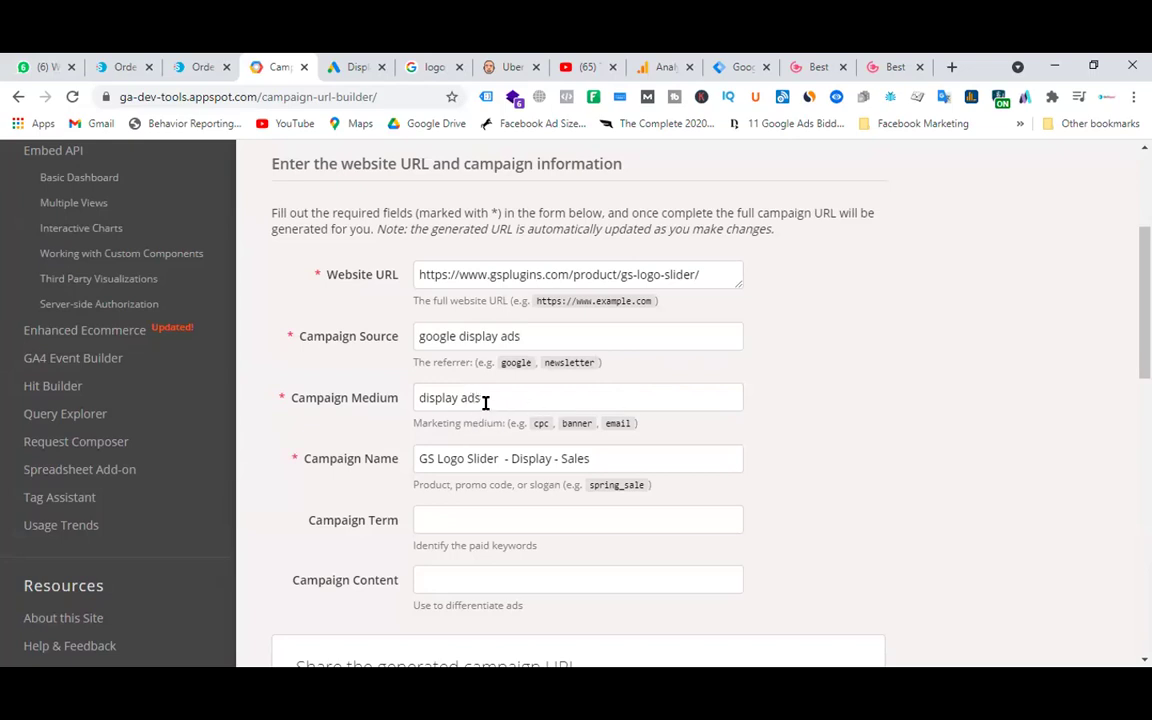
left_click_drag(487, 396, 342, 401)
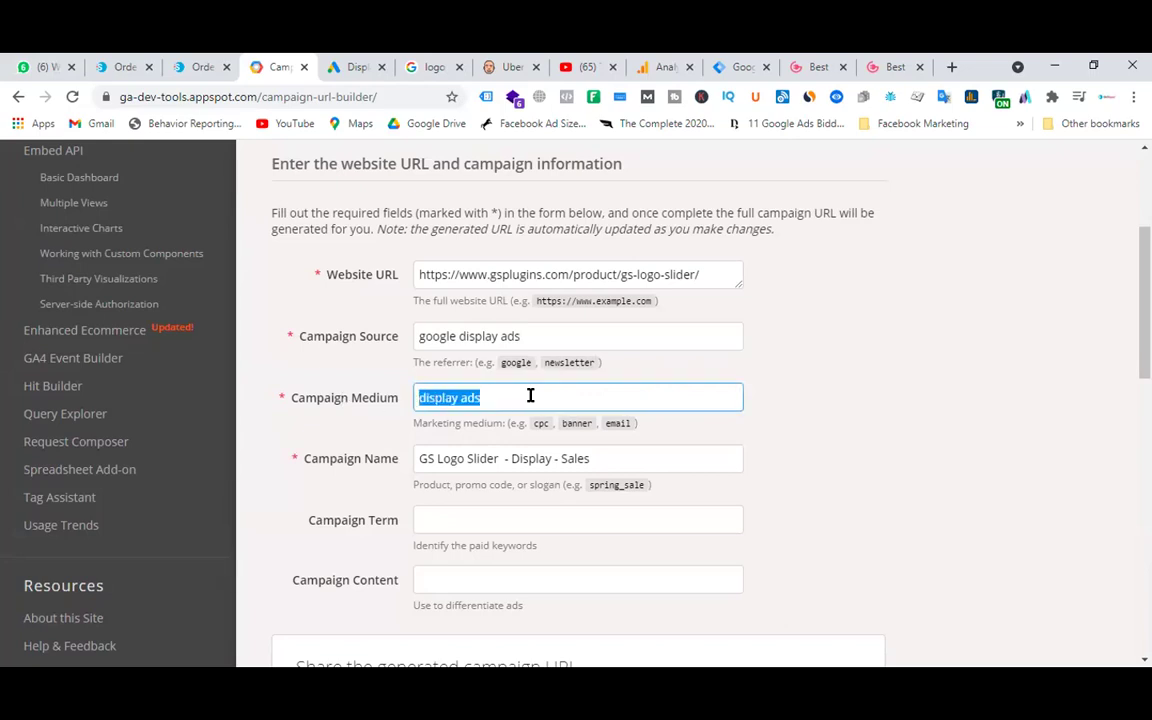
left_click(530, 396)
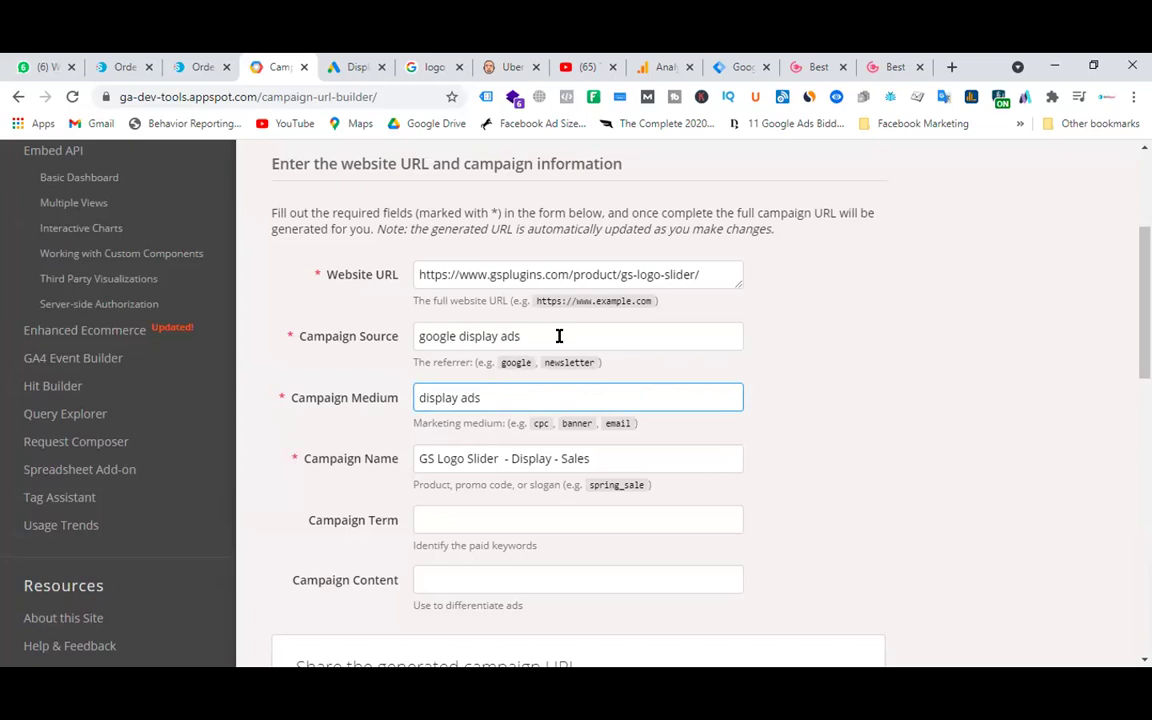
scroll(658, 356, "down", 3)
scroll(658, 360, "up", 2)
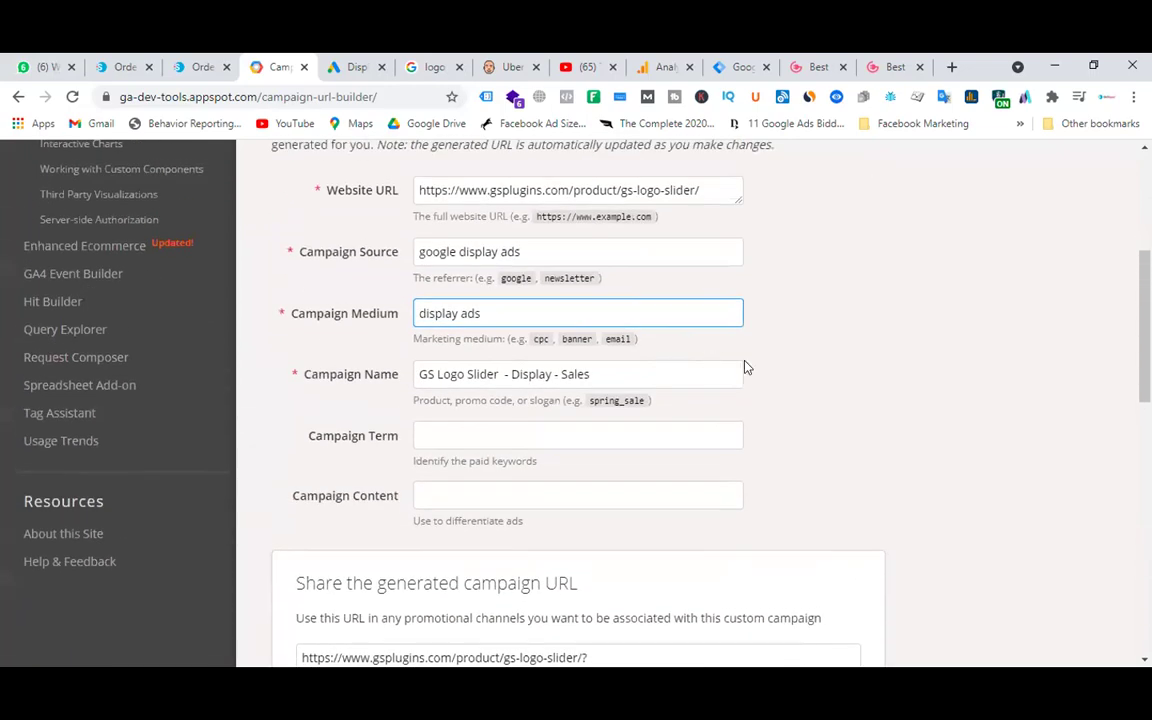
- Copy the generated campaign URL and switch to Google Ads to set it as the Final URL of the uploaded display ads
scroll(744, 368, "down", 3)
left_click(362, 419)
left_click(355, 67)
scroll(420, 380, "down", 10)
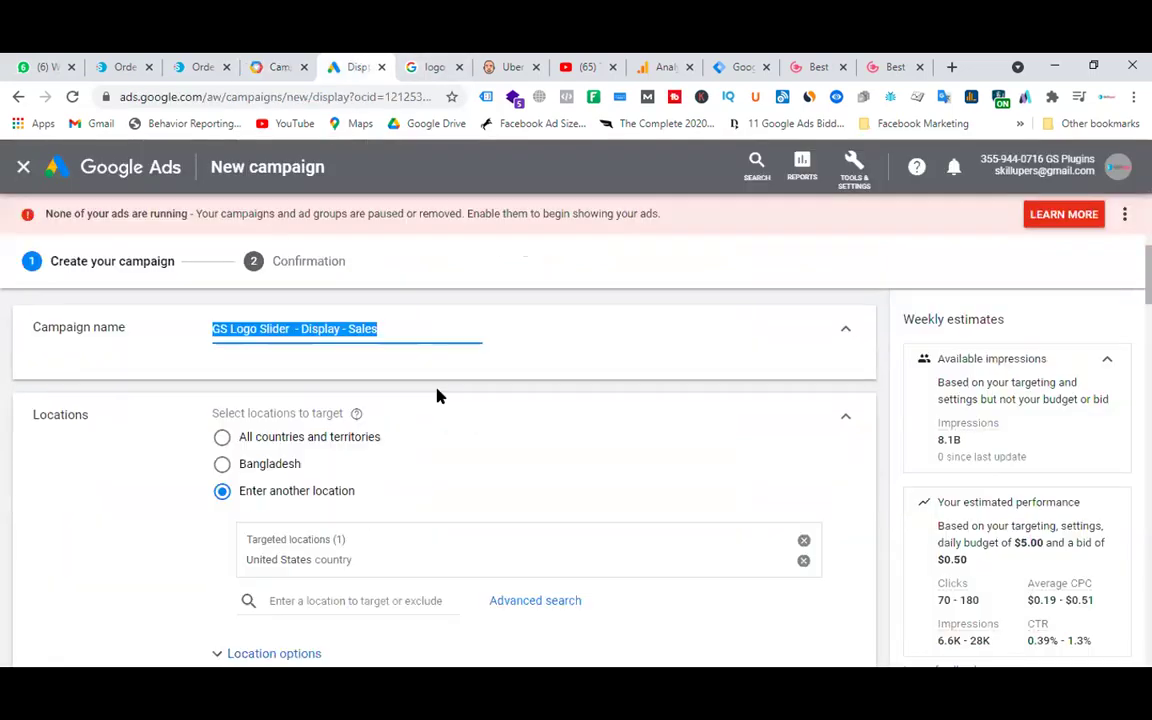
scroll(511, 399, "down", 10)
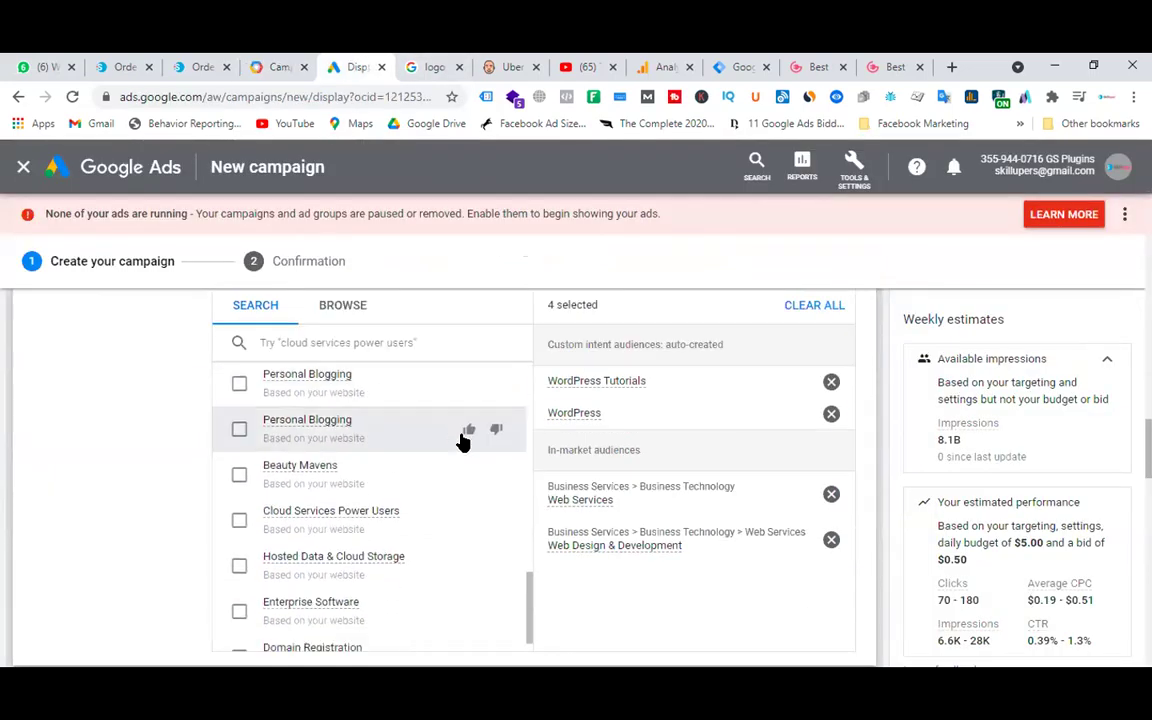
scroll(462, 458, "down", 3)
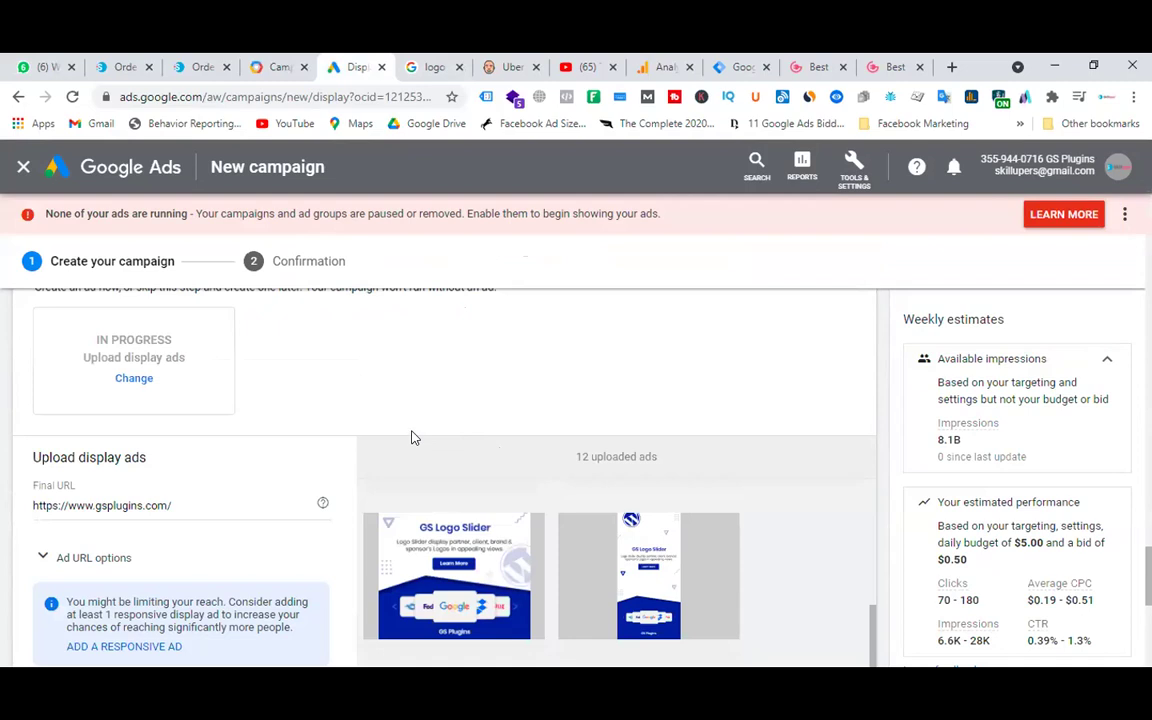
scroll(410, 437, "down", 1)
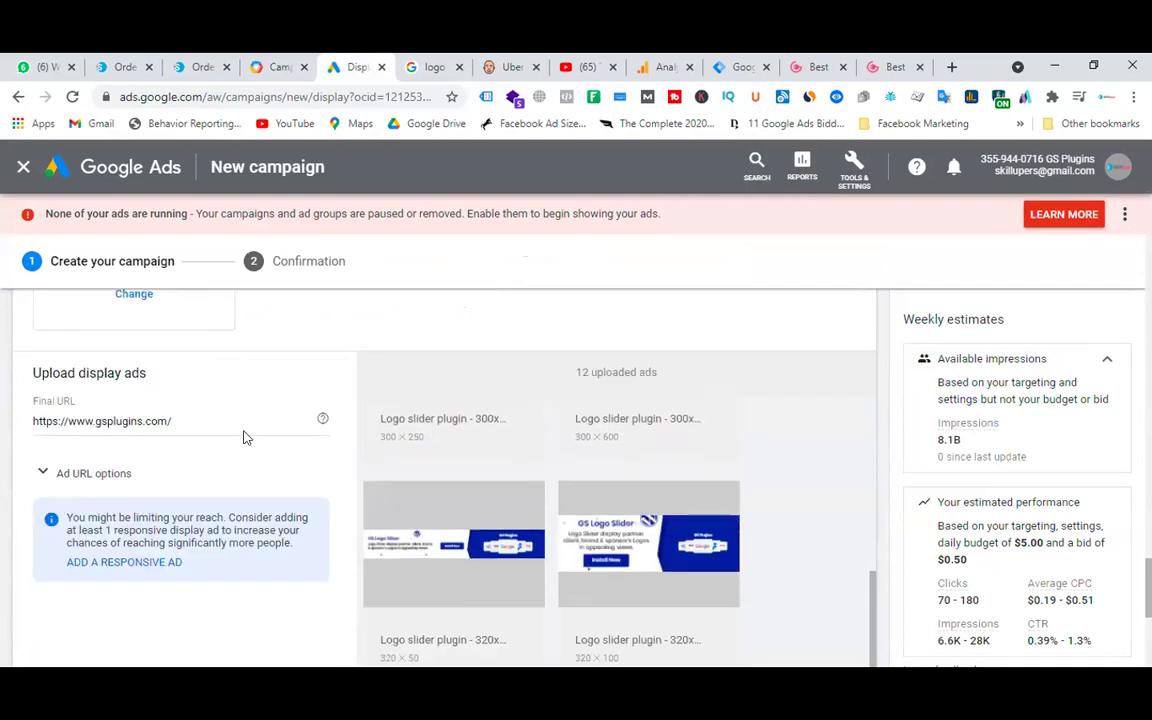
left_click(187, 420)
key("ctrl+a")
key("ctrl+v")
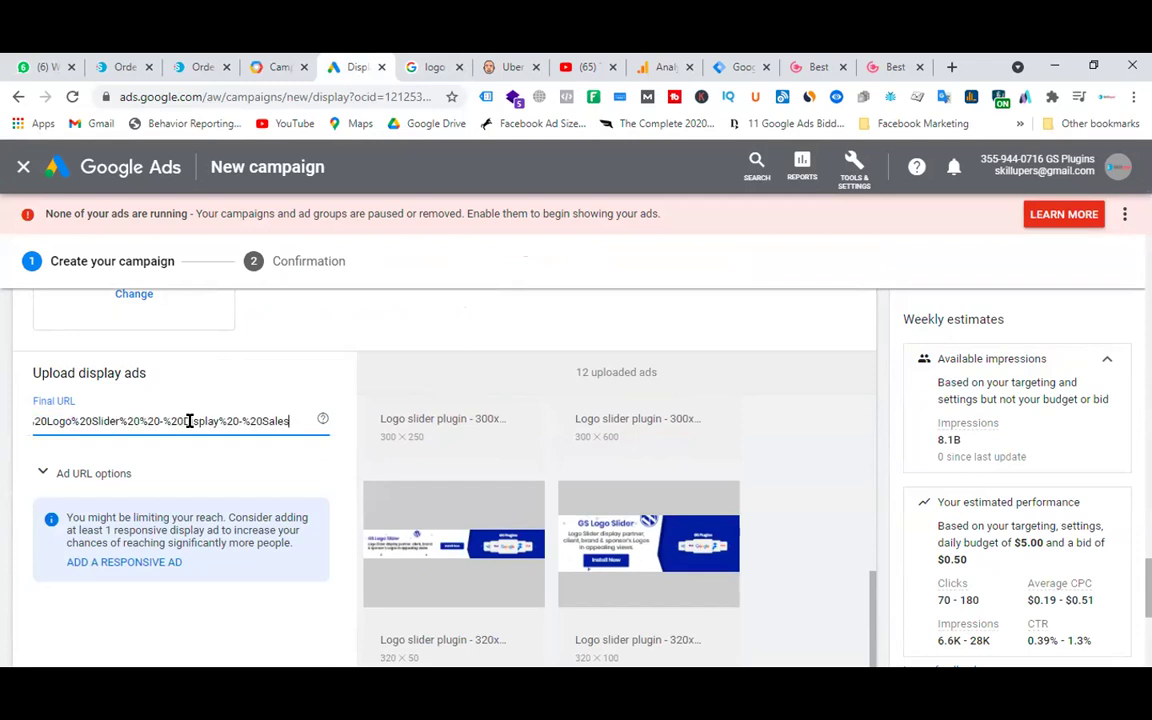
left_click(296, 473)
- Check the Ad URL options, then look through the GS Logo Slider product page that serves as the landing page
scroll(296, 470, "down", 1)
left_click(110, 403)
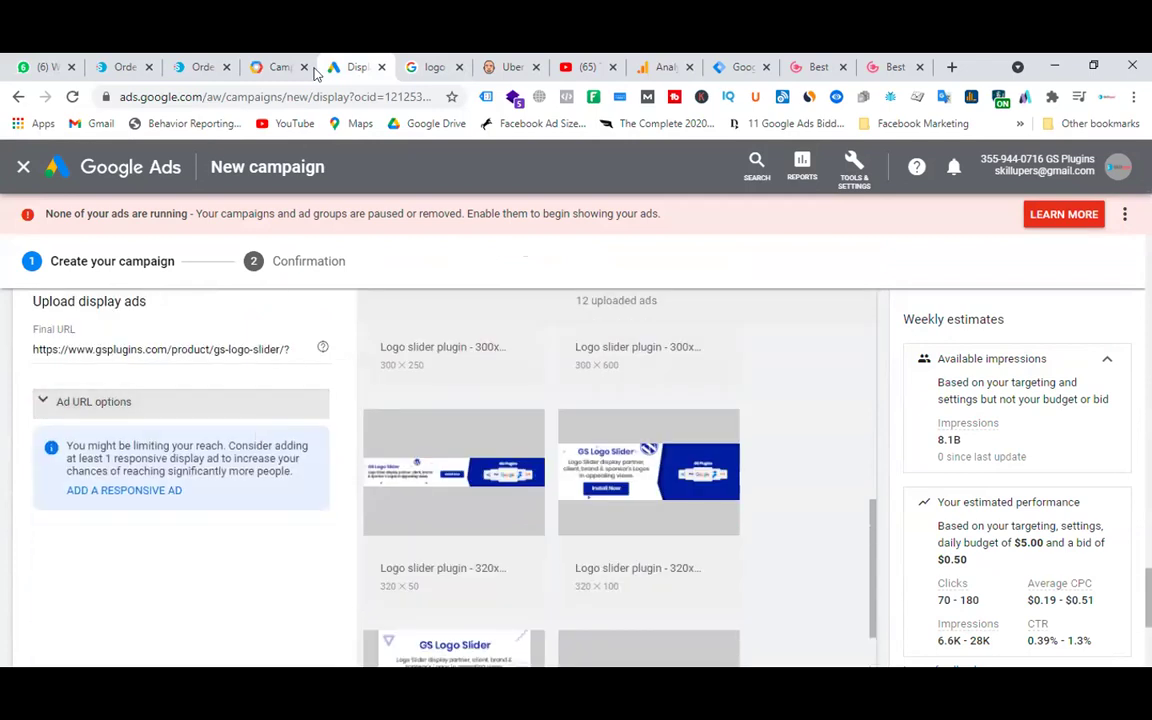
left_click(900, 66)
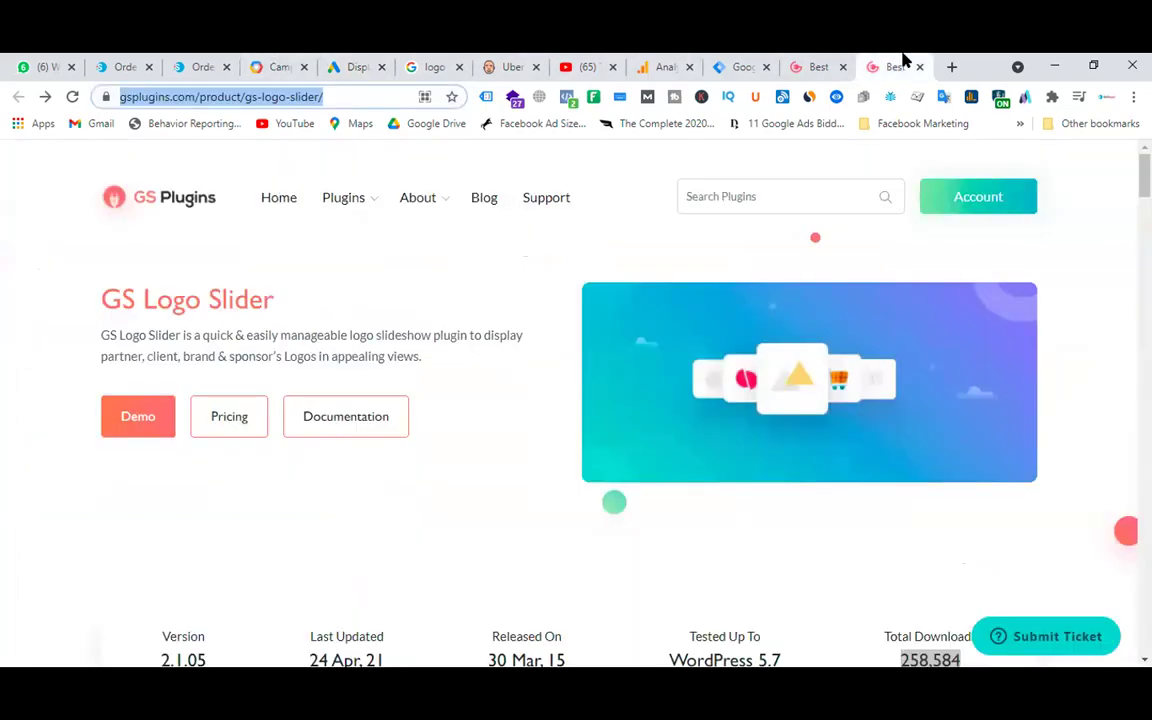
scroll(430, 454, "down", 20)
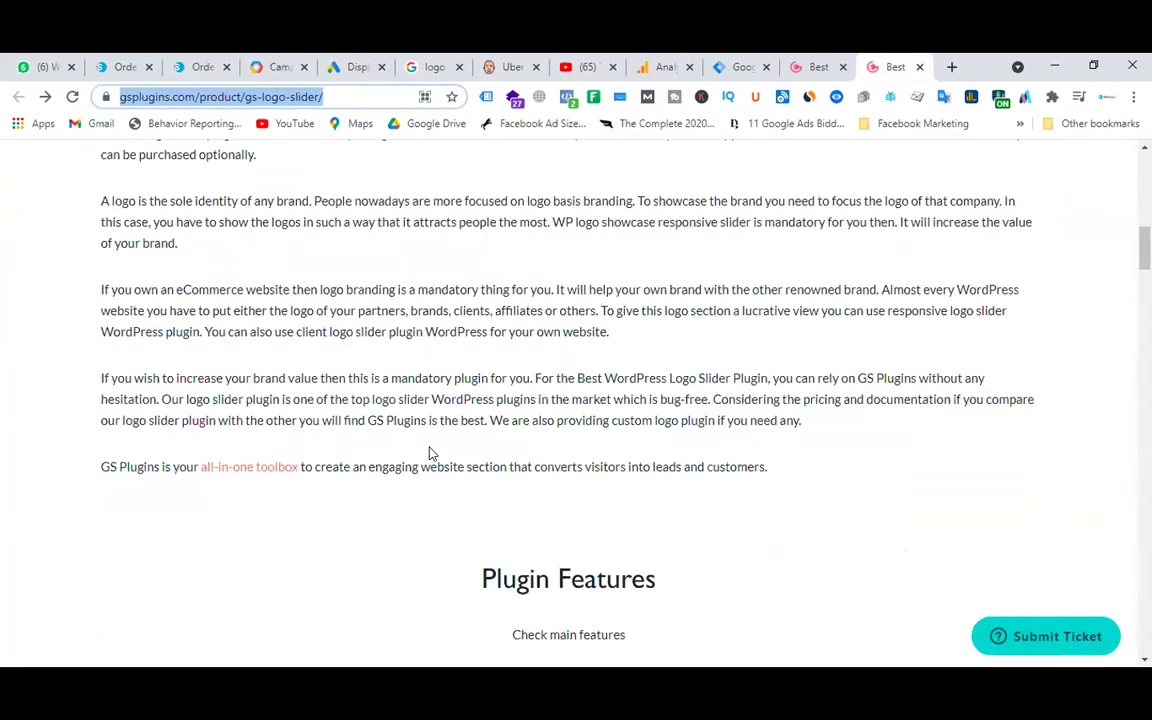
scroll(430, 454, "down", 5)
scroll(430, 454, "up", 4)
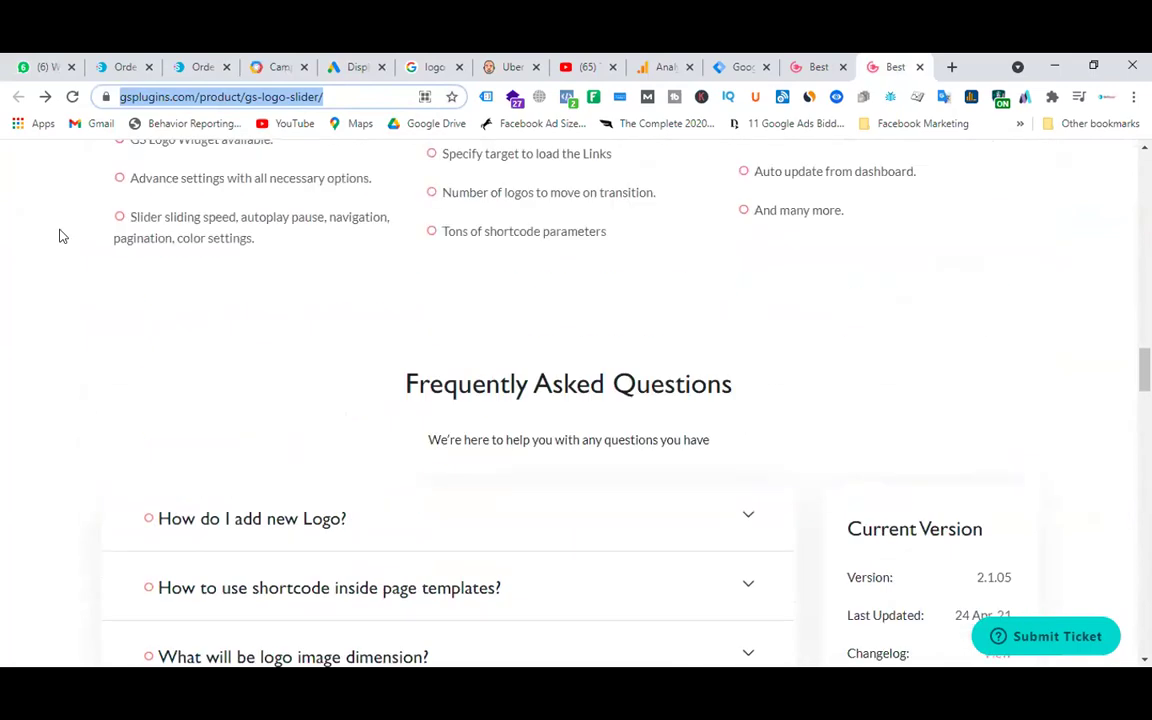
- Return to the Google Ads draft, create the Display campaign, and go to the list of all campaigns
left_click(357, 66)
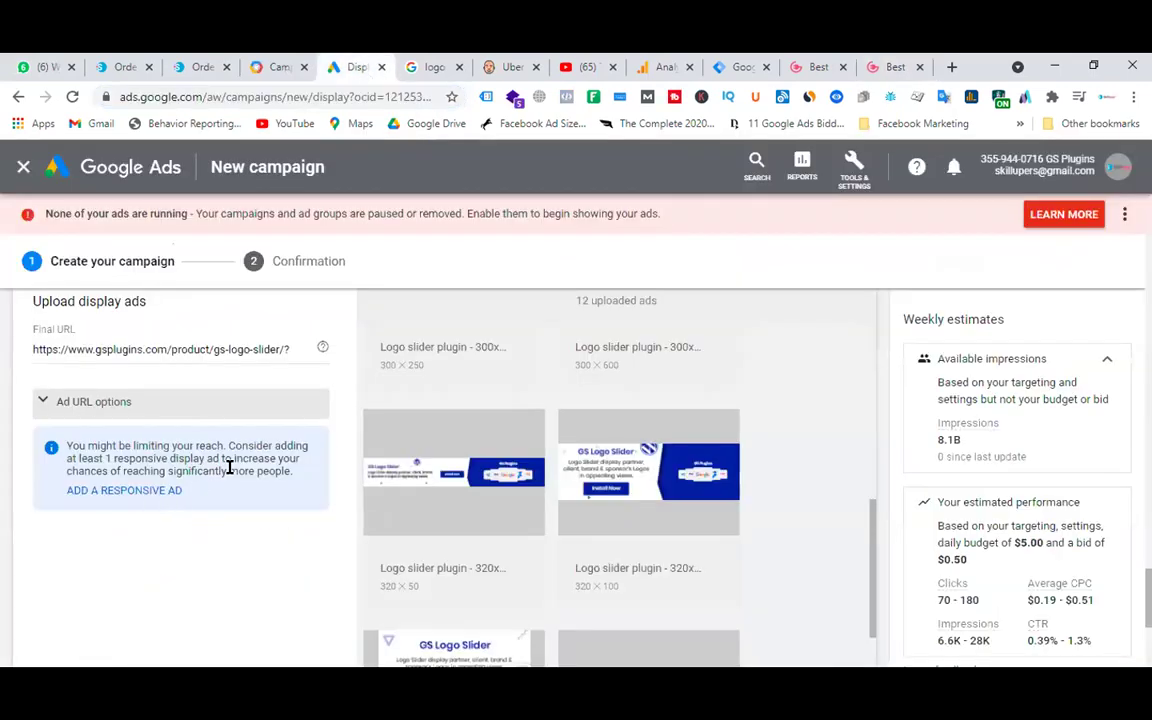
scroll(608, 440, "down", 10)
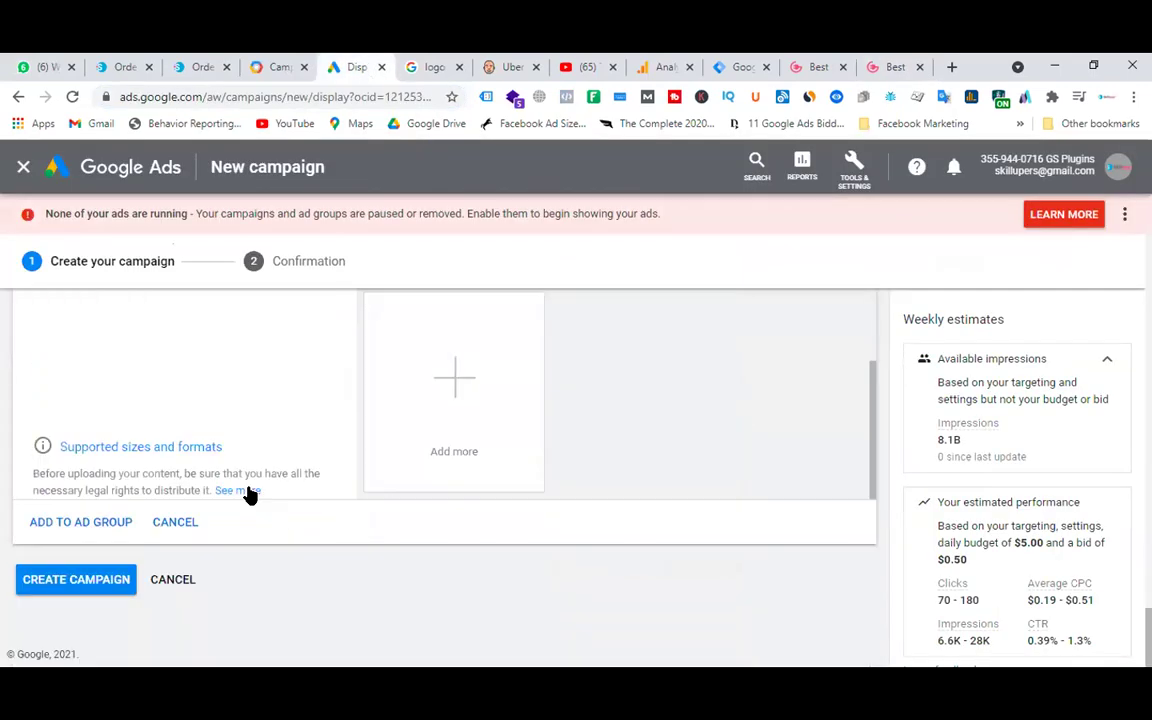
left_click(78, 583)
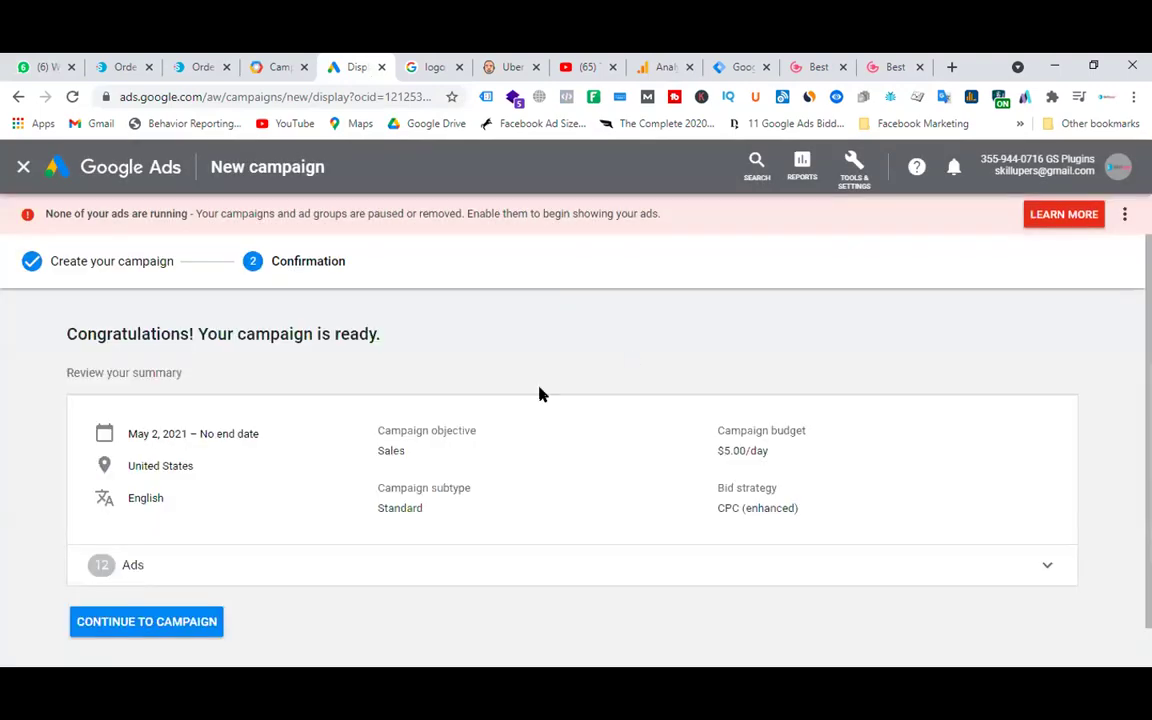
left_click(195, 622)
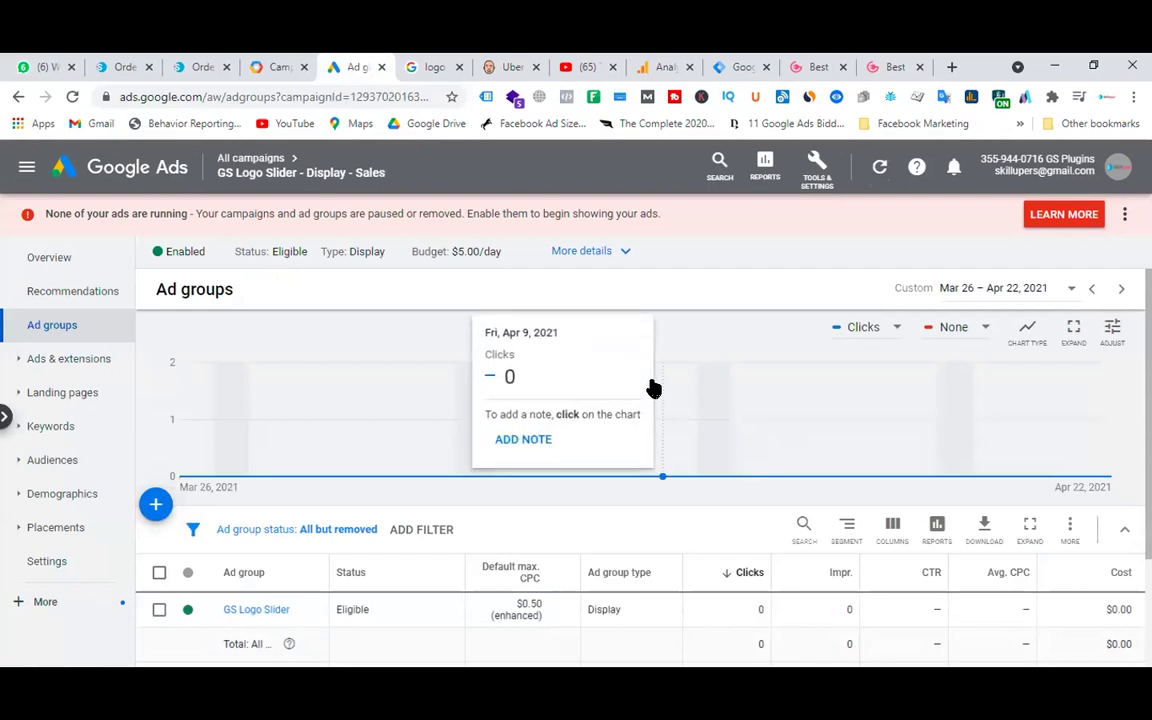
scroll(648, 386, "down", 1)
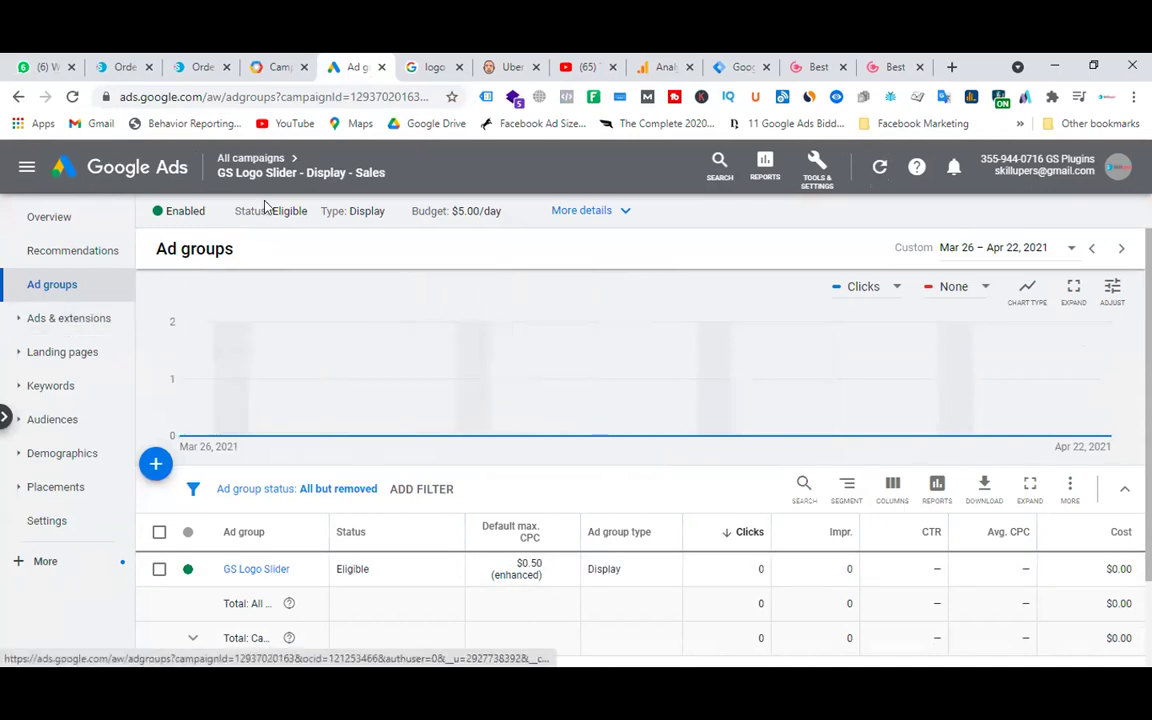
left_click(262, 160)
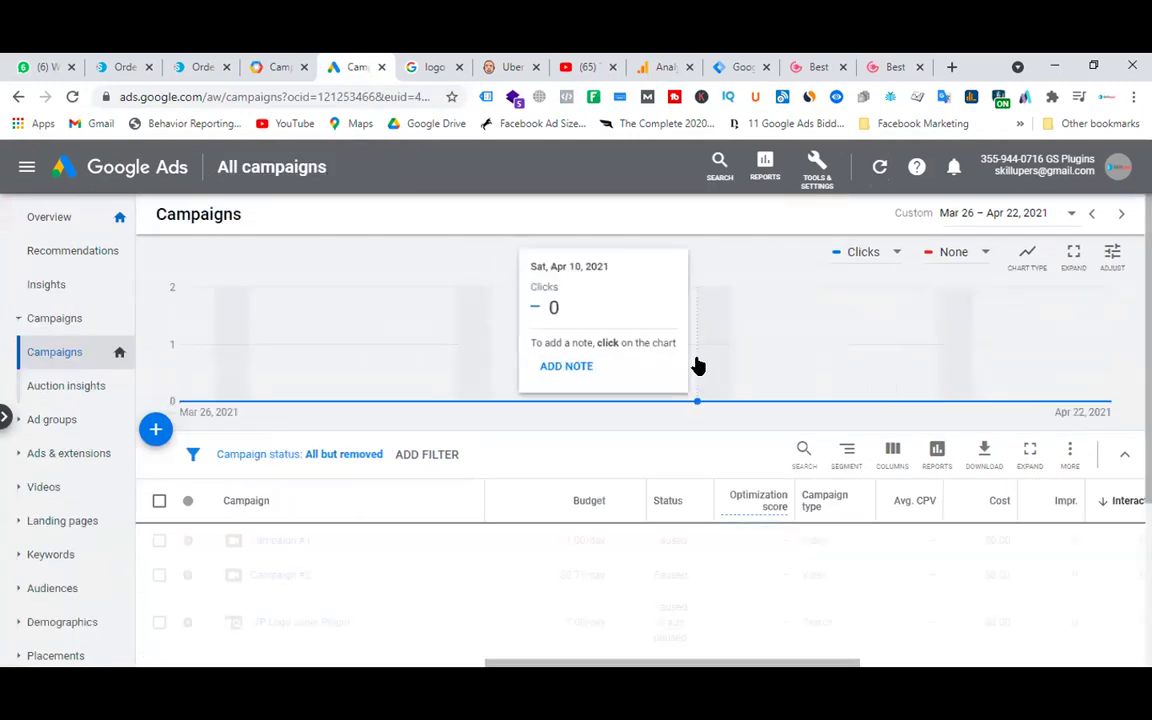
left_click(159, 540)
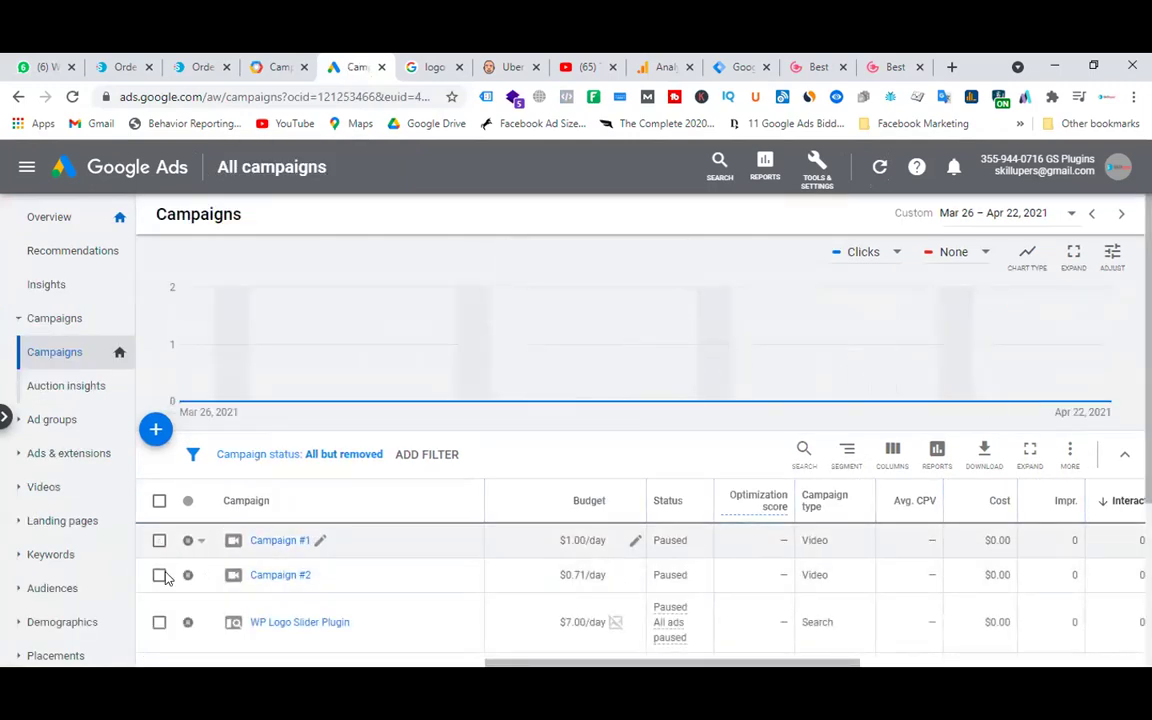
left_click(160, 575)
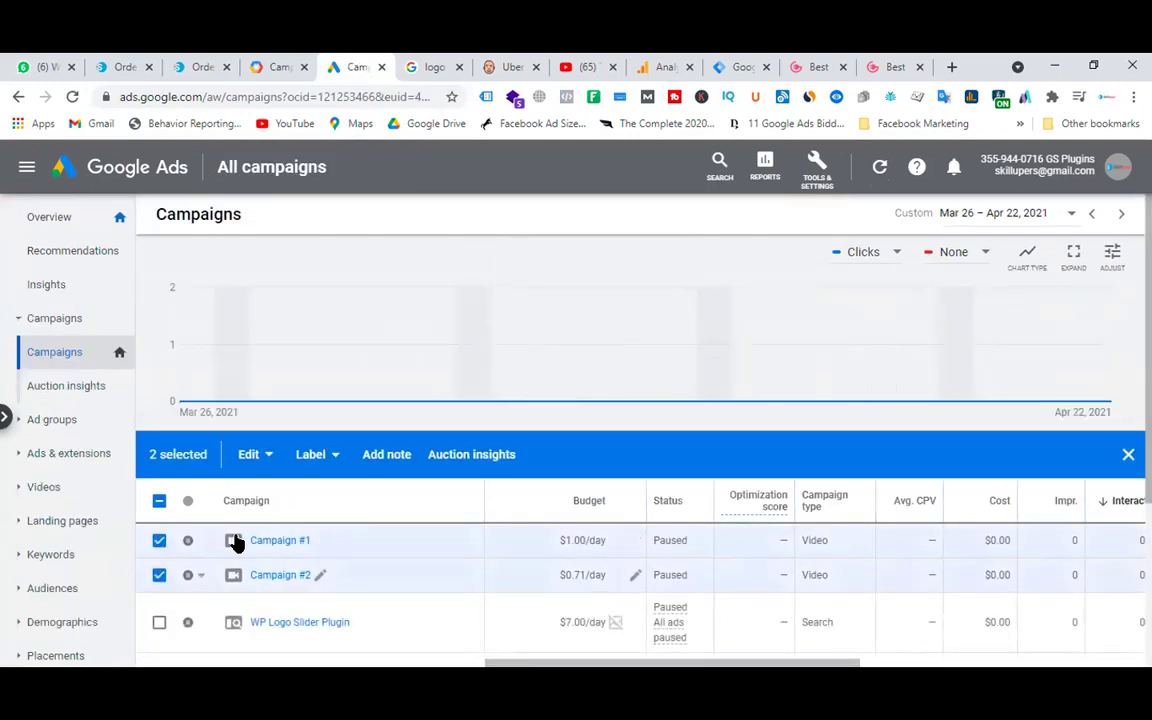
left_click(160, 500)
left_click(159, 500)
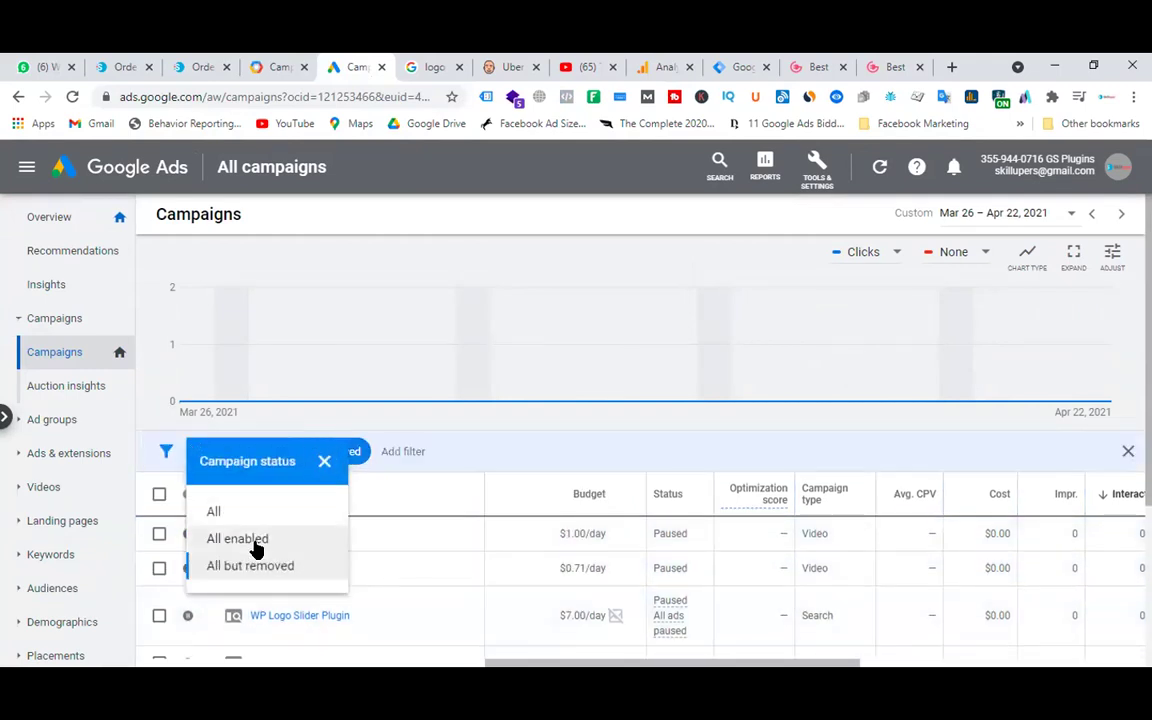
- Filter the campaign list to all enabled, and start a new Search campaign with the Sales goal
left_click(255, 542)
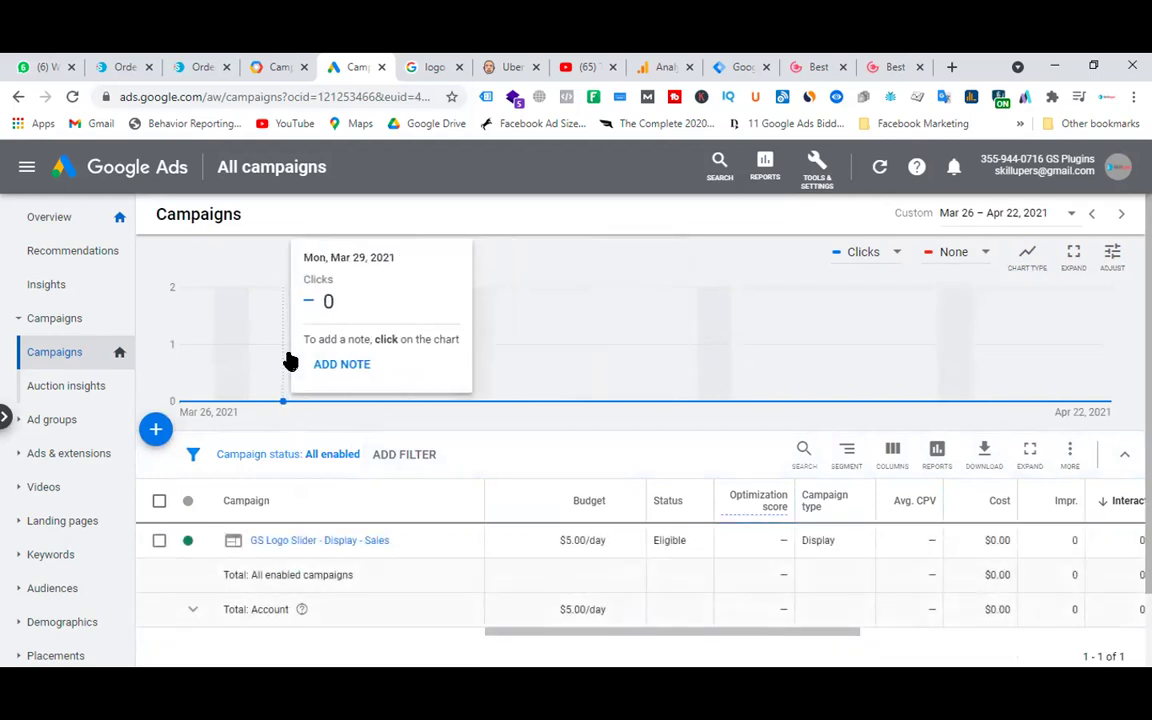
left_click(155, 432)
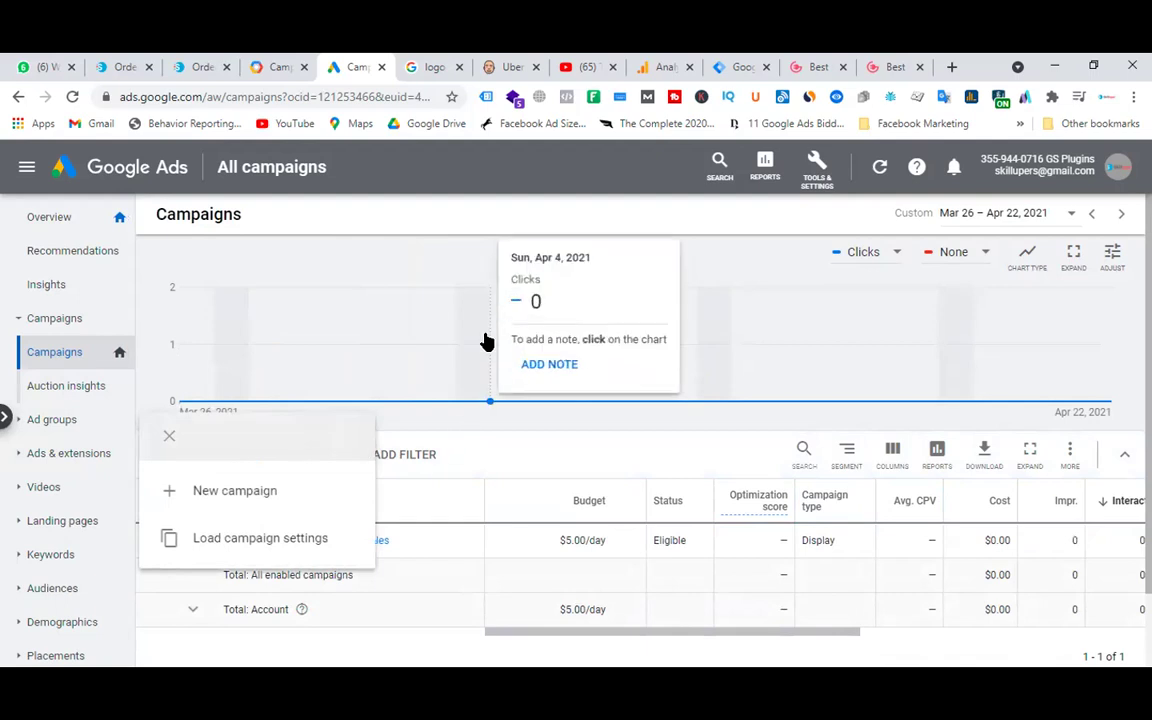
left_click(286, 505)
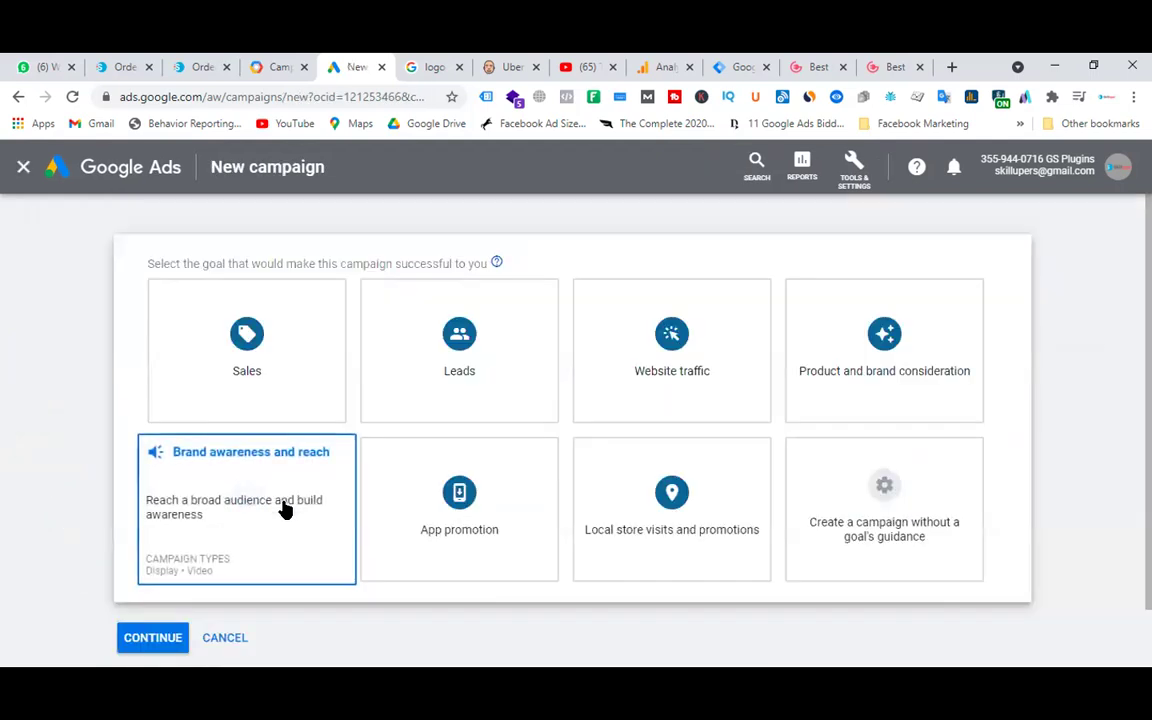
left_click(309, 373)
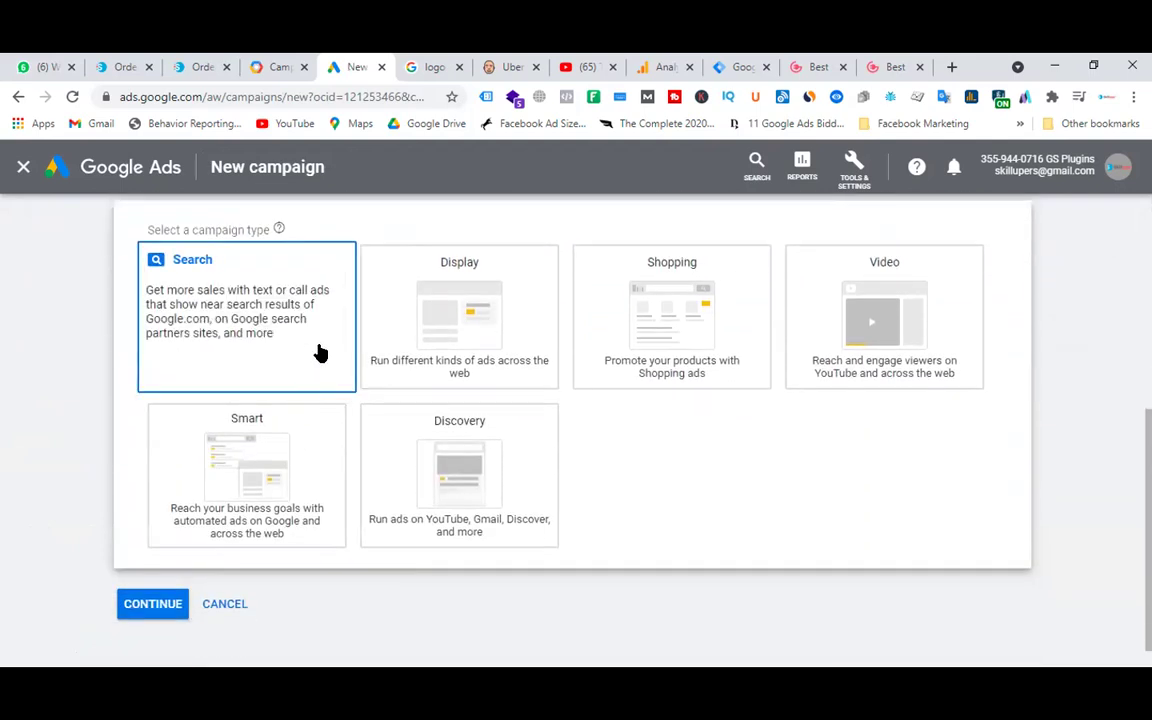
left_click(319, 327)
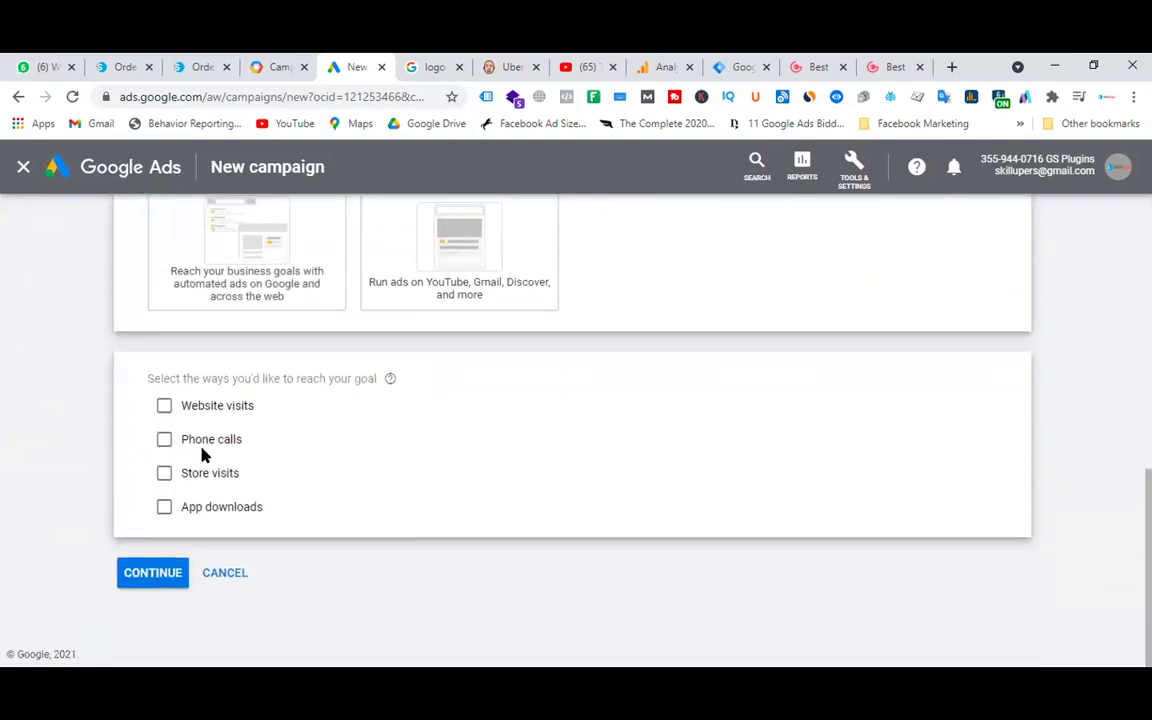
- Choose website visits as the way to reach the goal, enter the address copied from the open gsplugins.com page, and continue
left_click(190, 406)
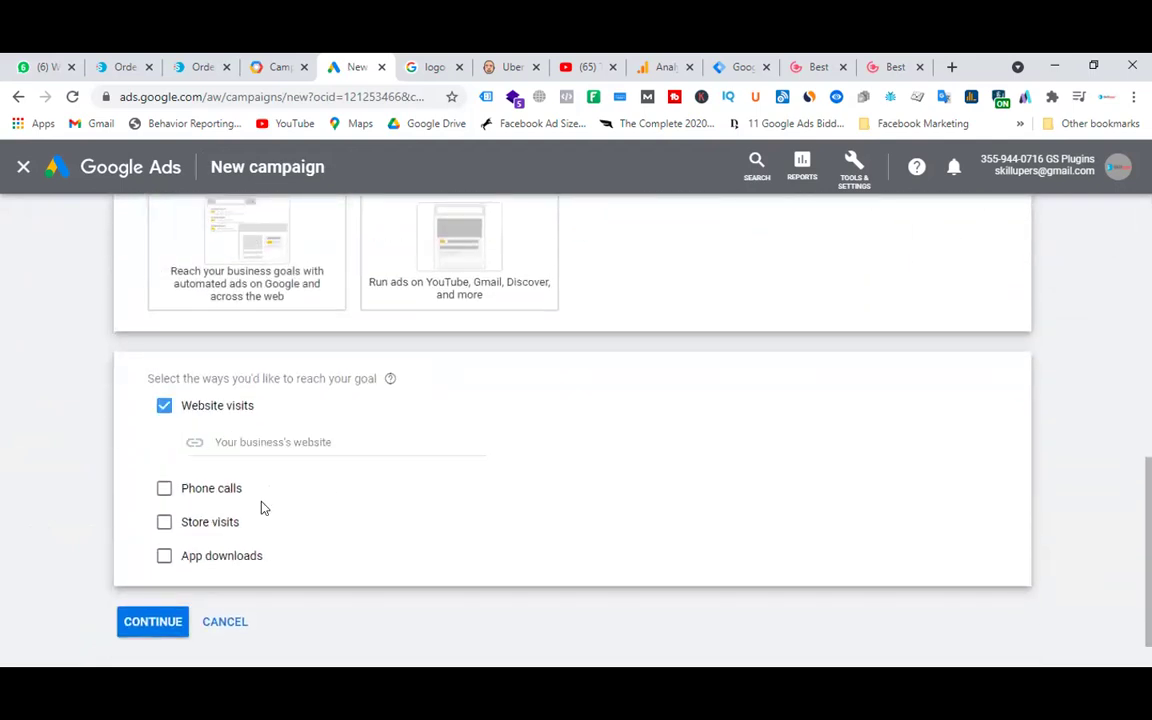
left_click(316, 444)
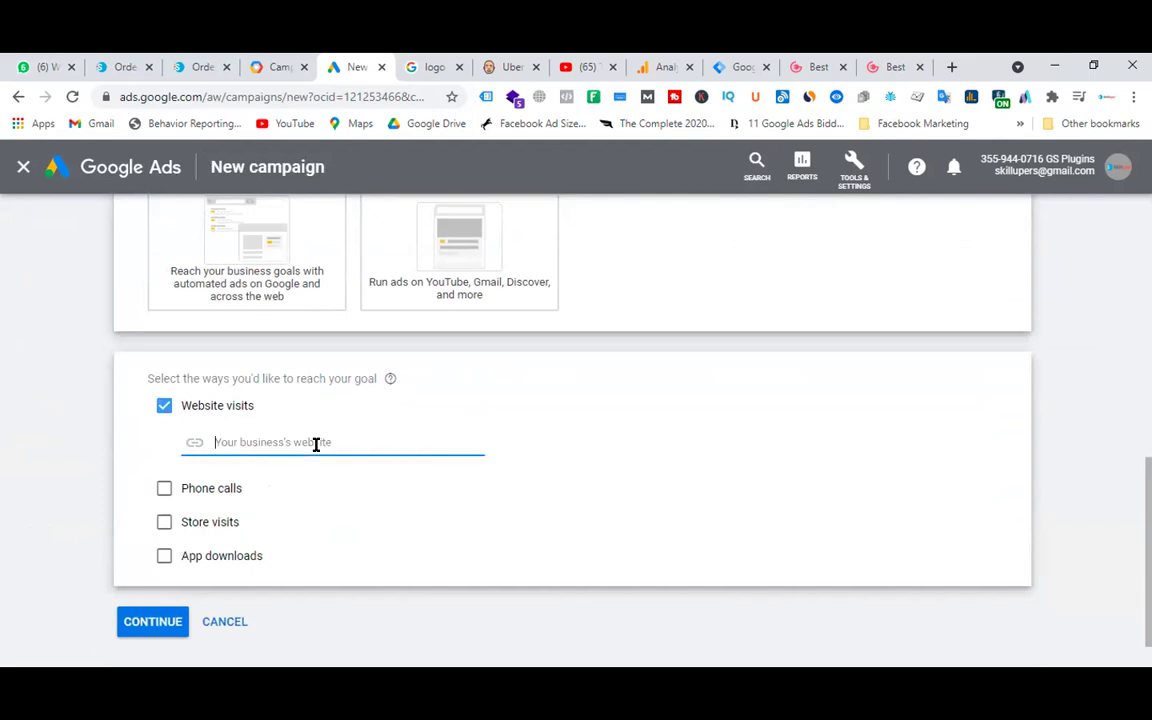
left_click(848, 62)
left_click(306, 97)
key("ctrl+c")
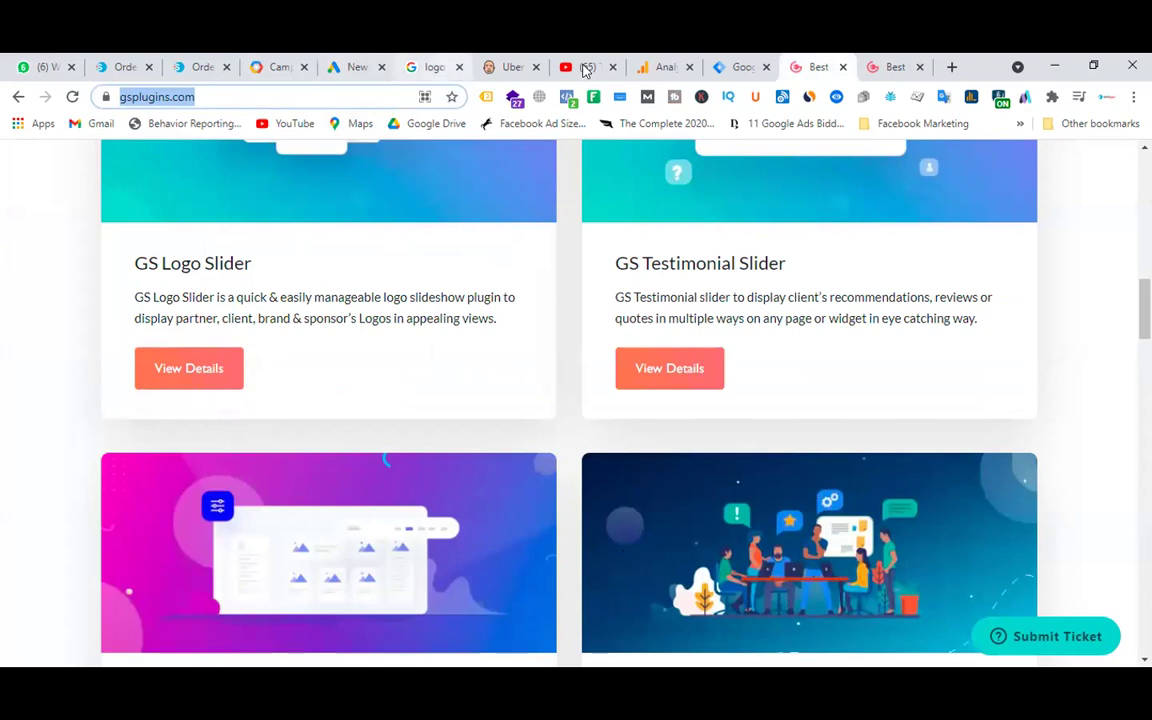
left_click(352, 62)
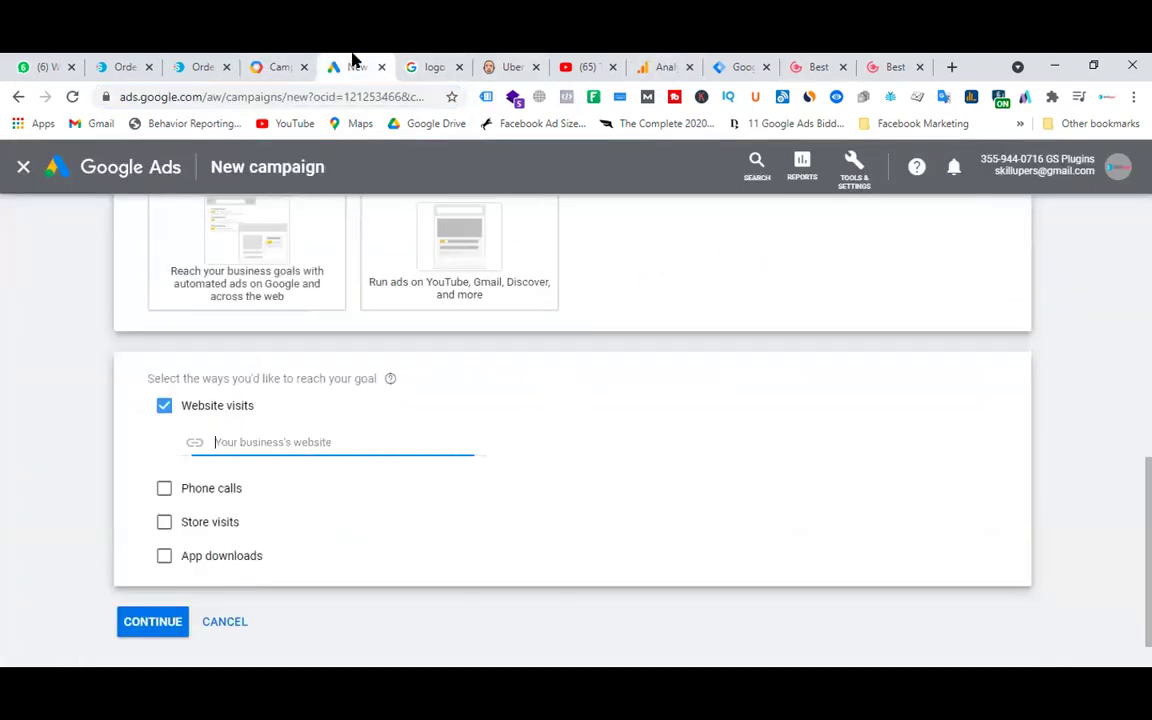
key("ctrl+v")
left_click(154, 621)
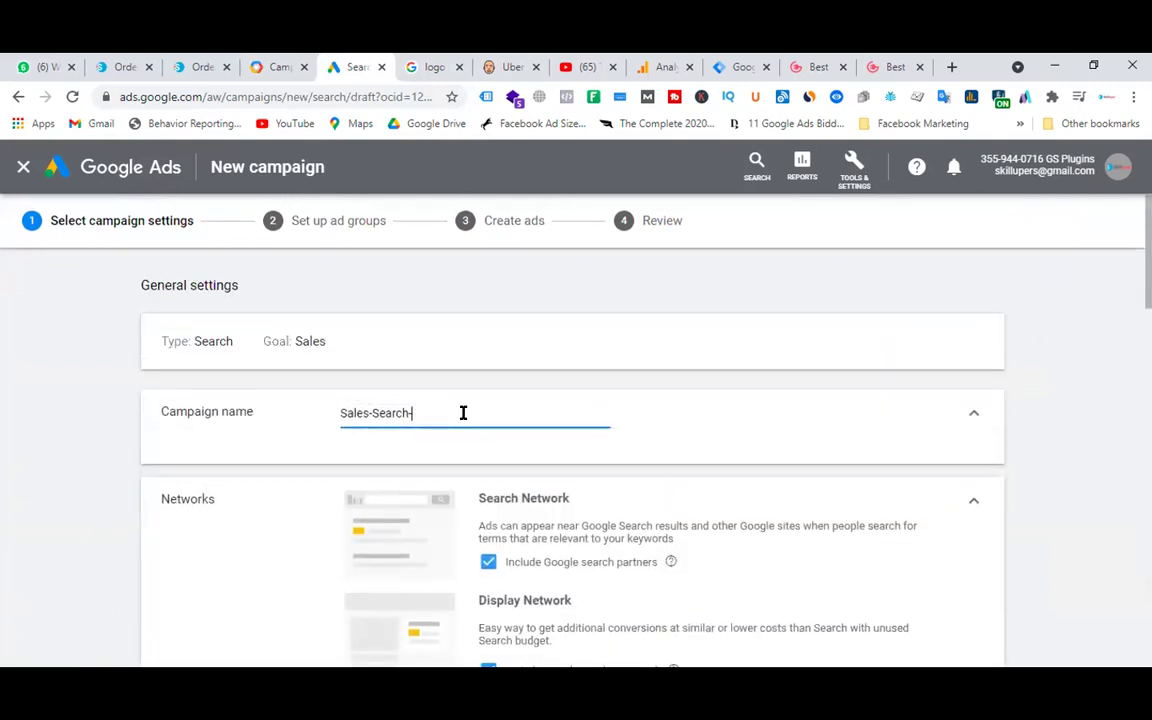
- Replace the default campaign name with "GS Logo Slider - PPC - Sales"
key("BackSpace")
key("BackSpace")
key("BackSpace")
key("BackSpace")
key("BackSpace")
key("BackSpace")
key("BackSpace")
key("BackSpace")
key("BackSpace")
key("BackSpace")
key("BackSpace")
key("BackSpace")
key("BackSpace")
type("GS Logo Slider - PPC - Sales")
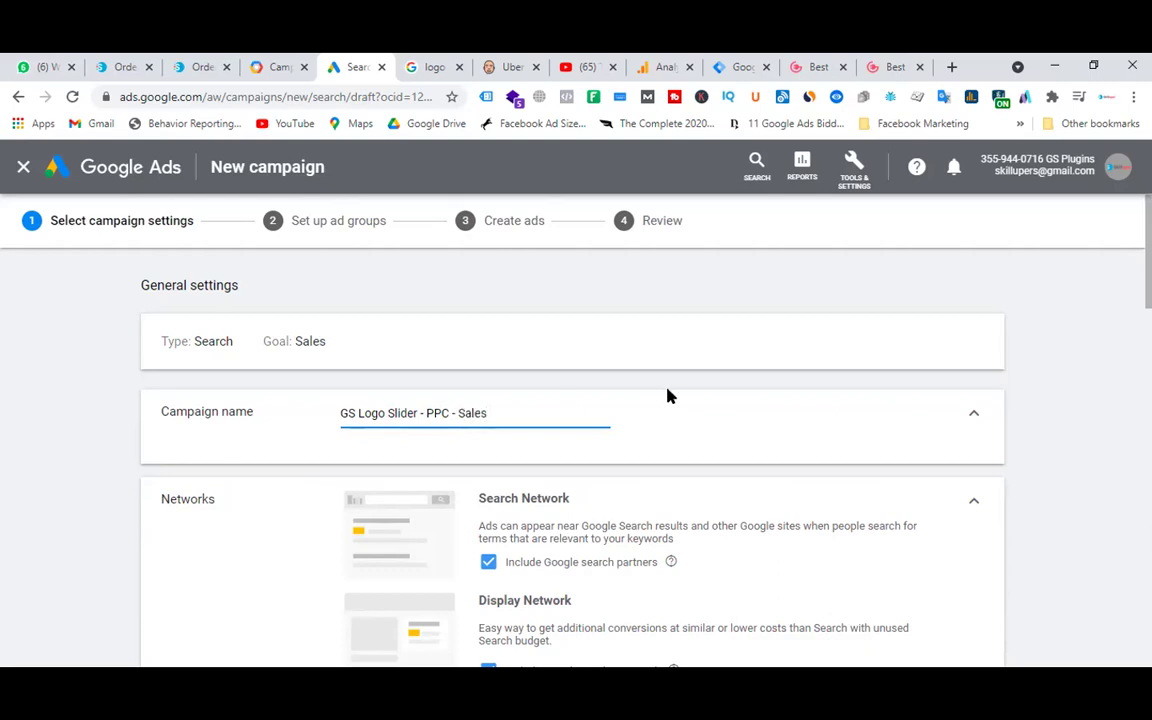
left_click(771, 406)
- Exclude Google search partners and the Google Display Network from the campaign's networks
scroll(676, 412, "down", 2)
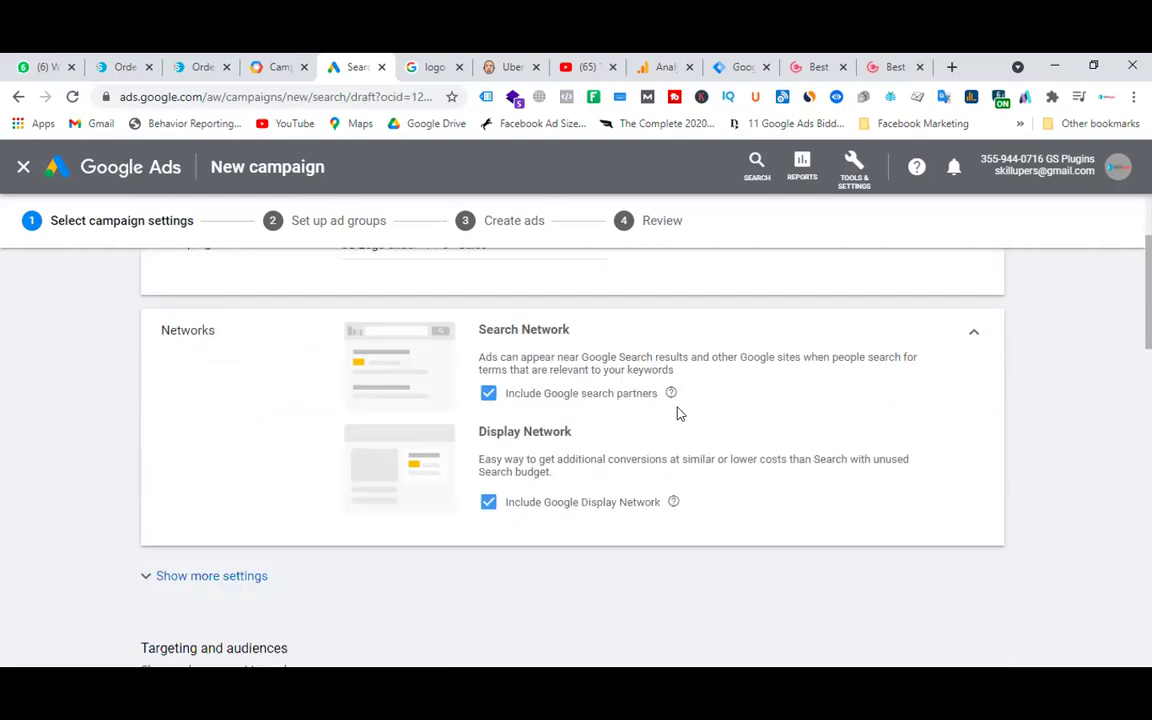
left_click(488, 393)
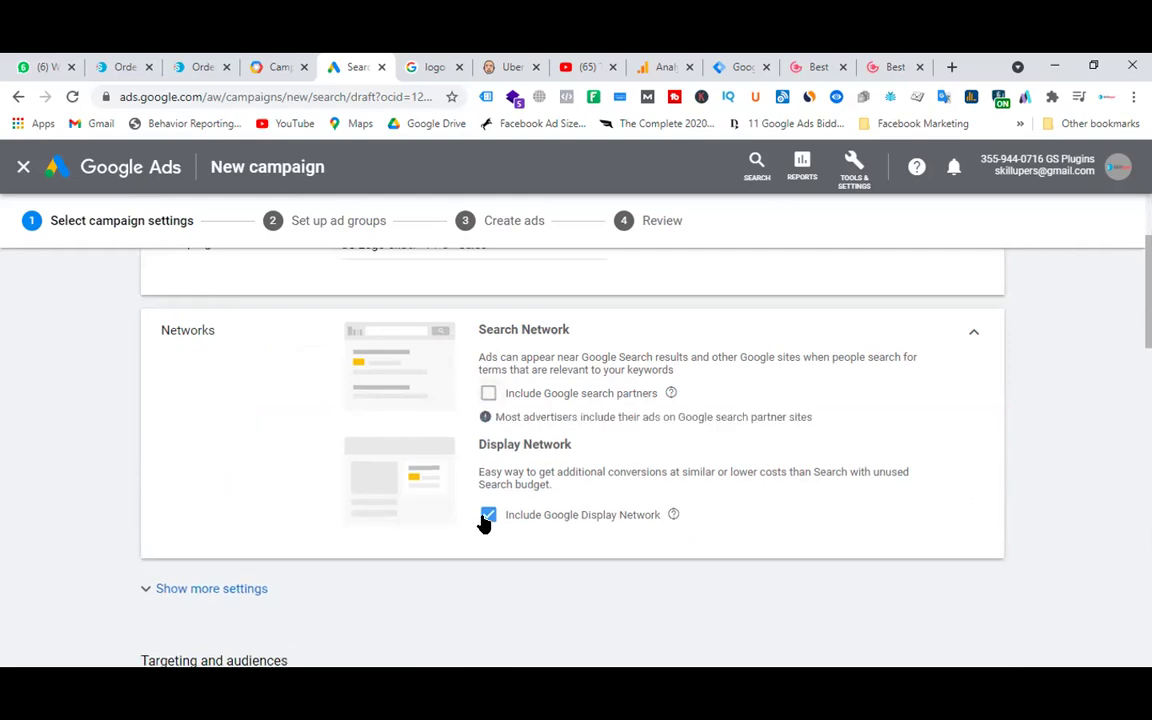
left_click(488, 515)
- Switch location targeting to another location, search for "usa" and add the matching country
scroll(404, 422, "down", 3)
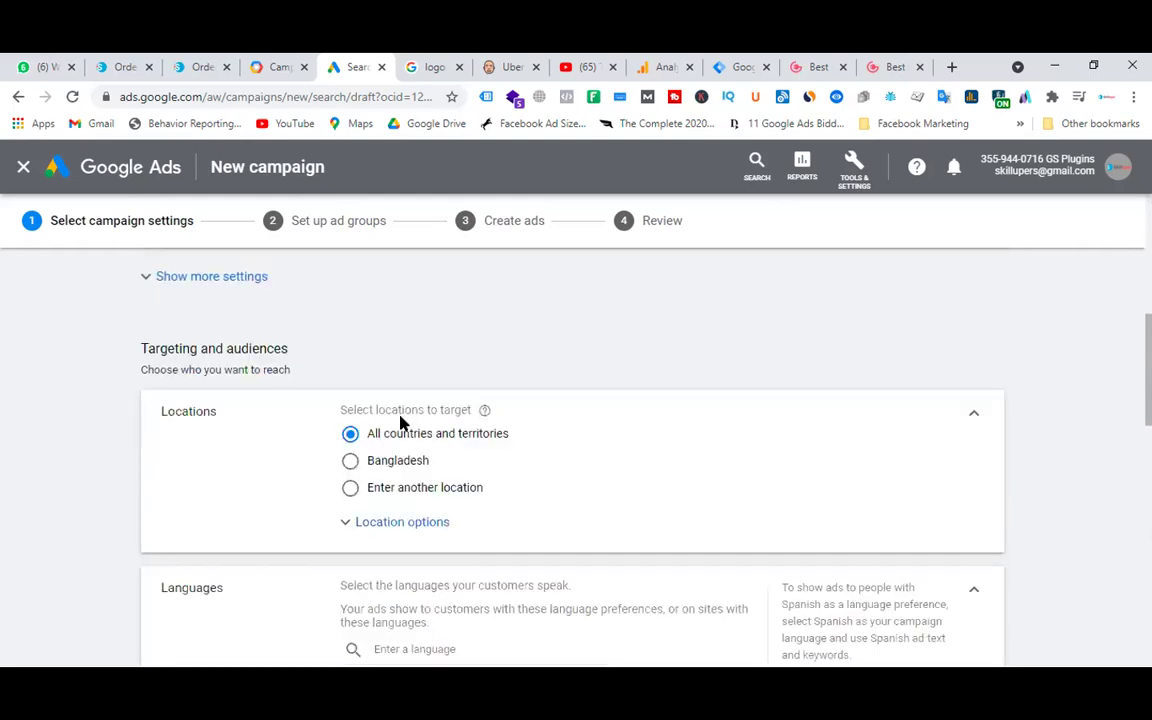
left_click(393, 489)
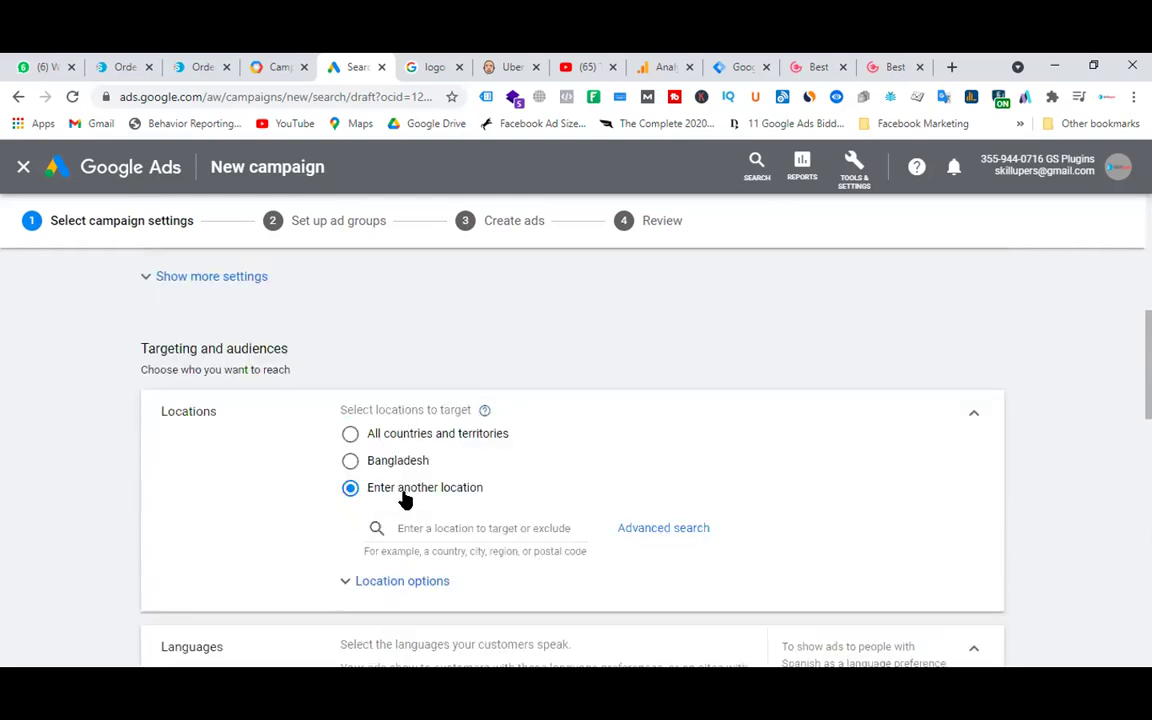
left_click(436, 528)
type("usa")
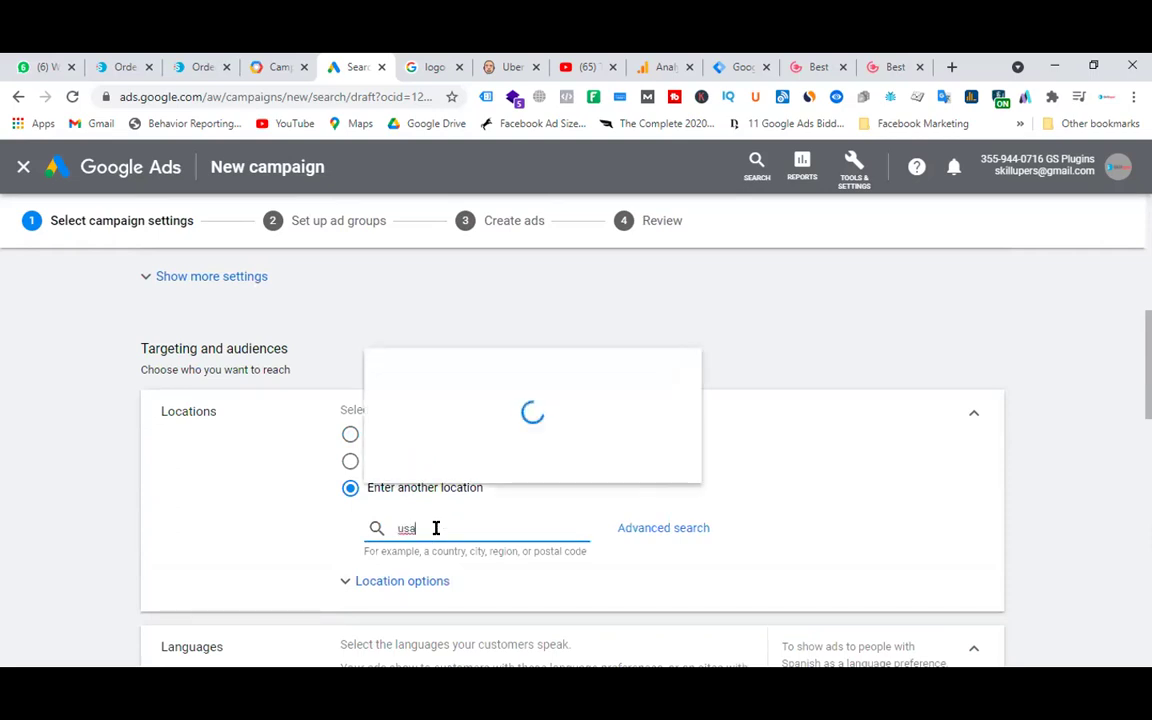
left_click(438, 257)
- Set the campaign's average daily budget to $5
scroll(550, 396, "down", 3)
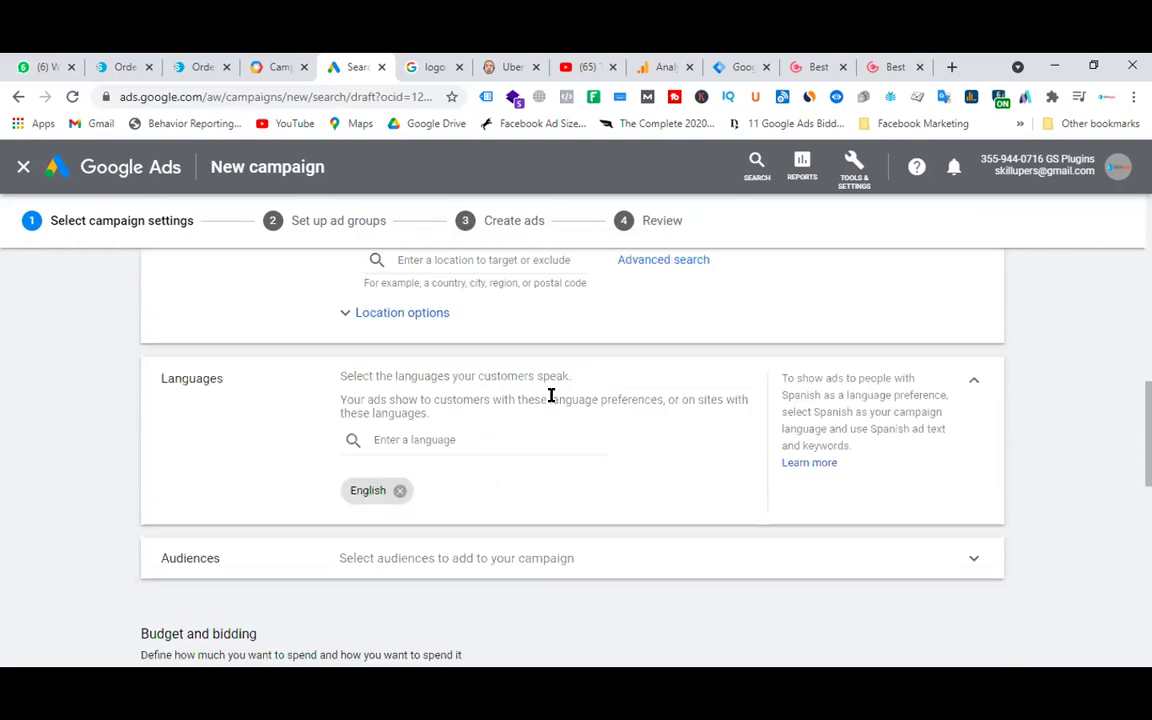
scroll(586, 427, "down", 3)
left_click(385, 461)
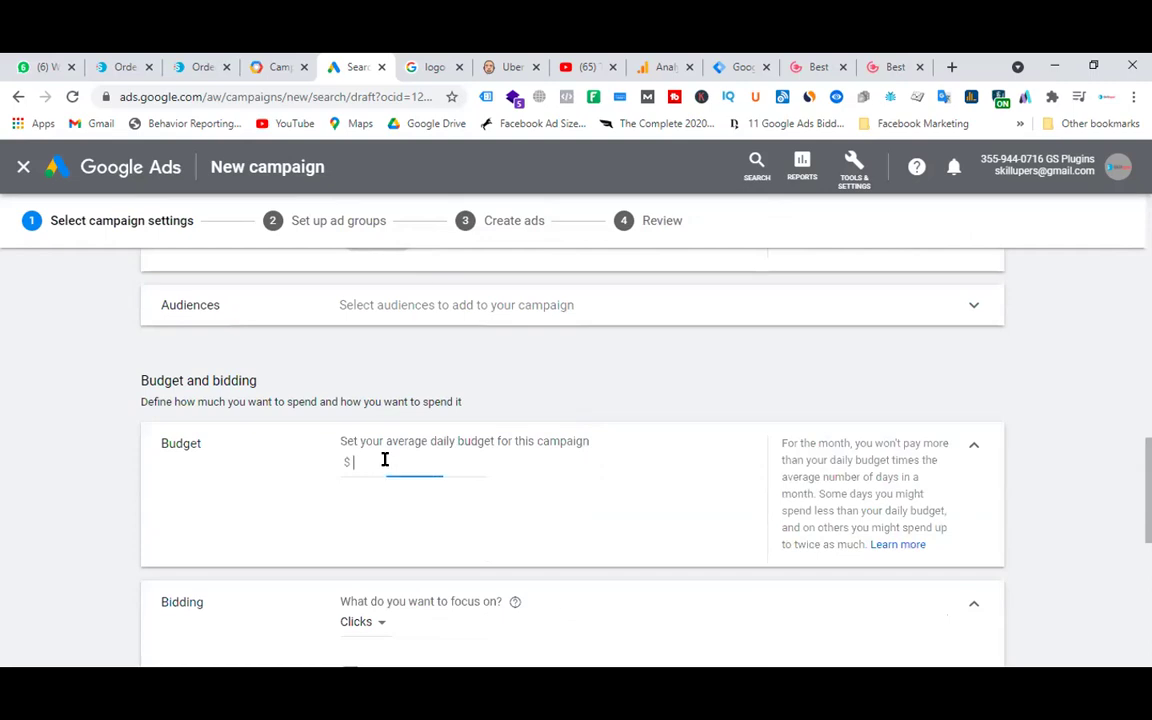
type("5")
left_click(591, 473)
scroll(603, 425, "down", 3)
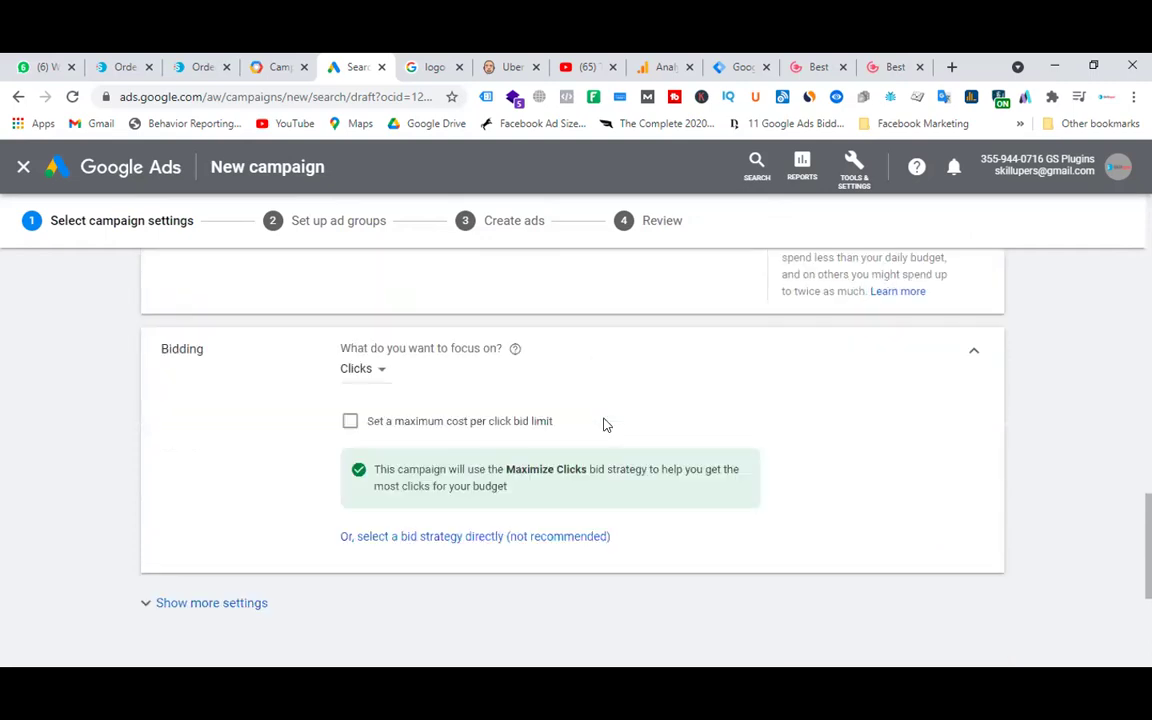
- Select Manual CPC directly as the bid strategy, then save the campaign settings without ad extensions
left_click(494, 538)
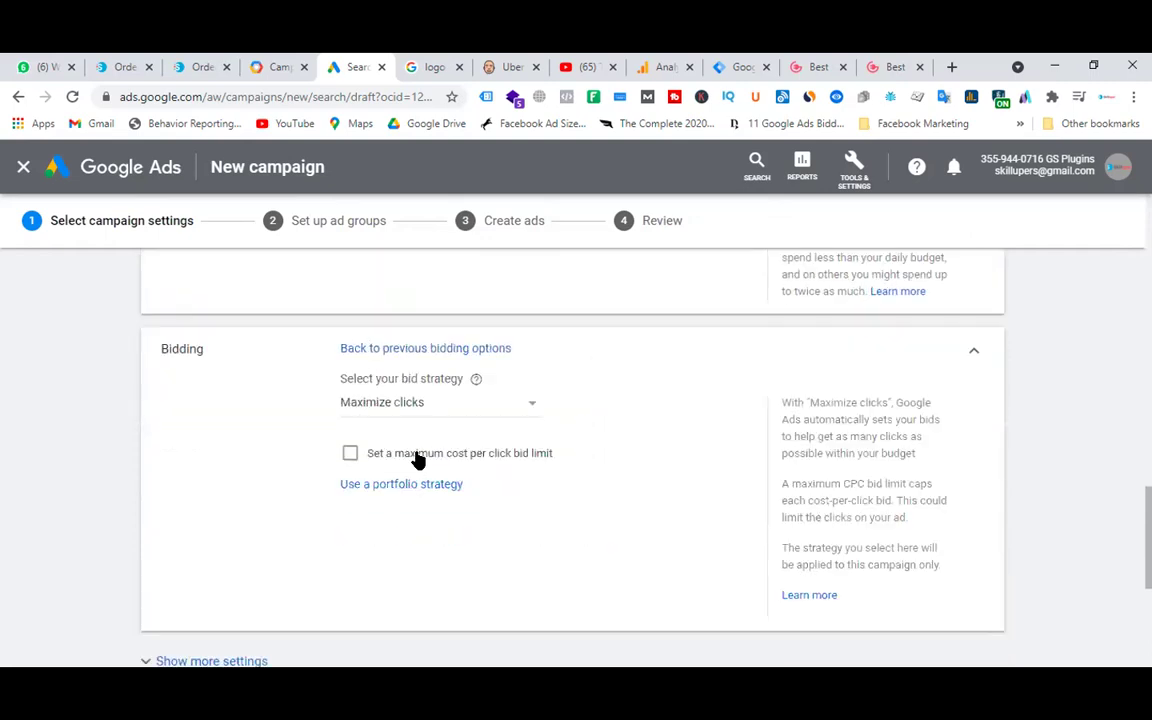
left_click(516, 412)
left_click(406, 396)
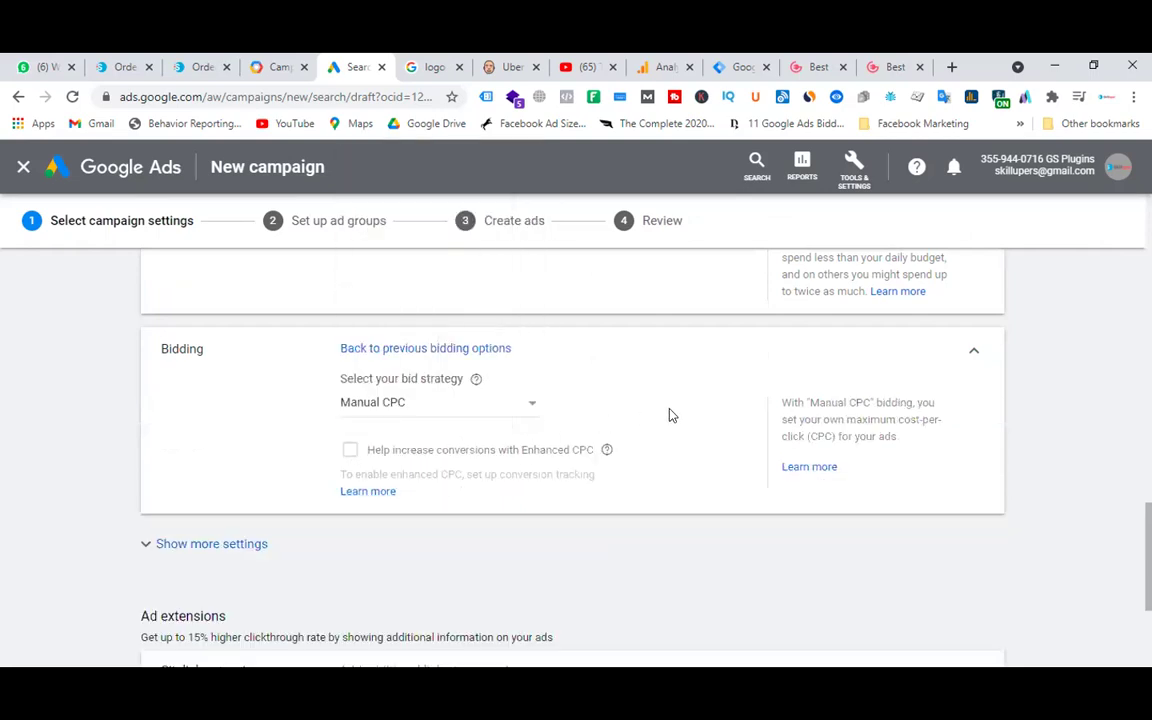
scroll(640, 422, "down", 3)
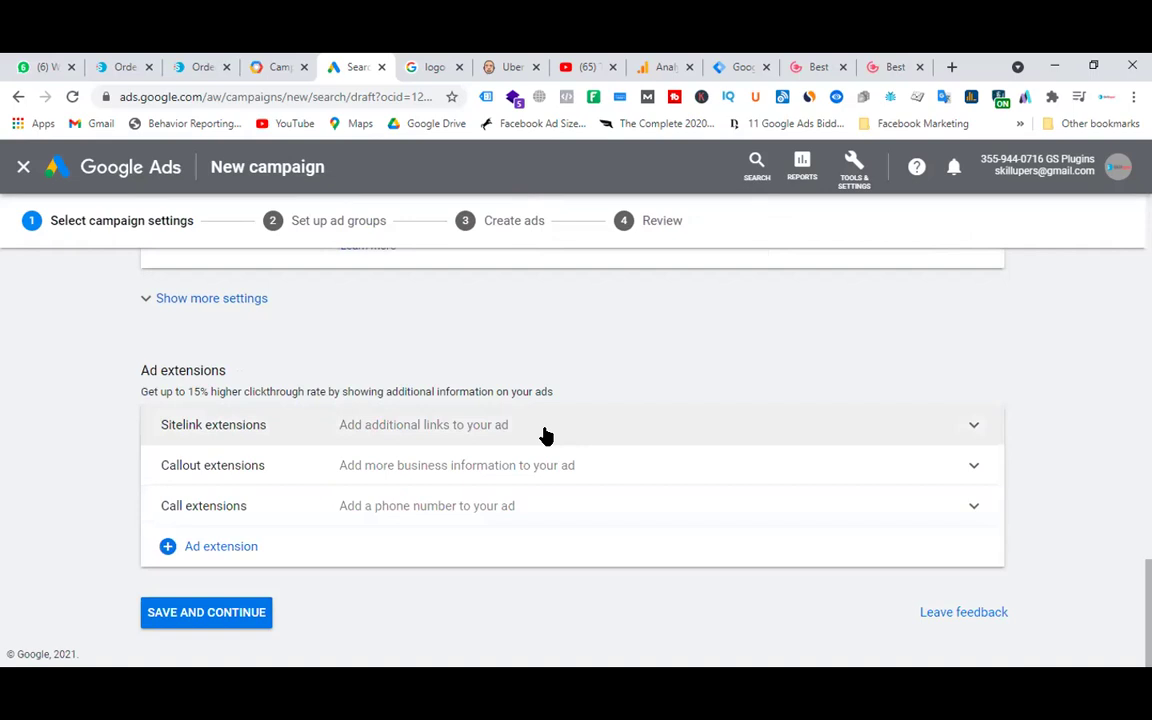
left_click(248, 622)
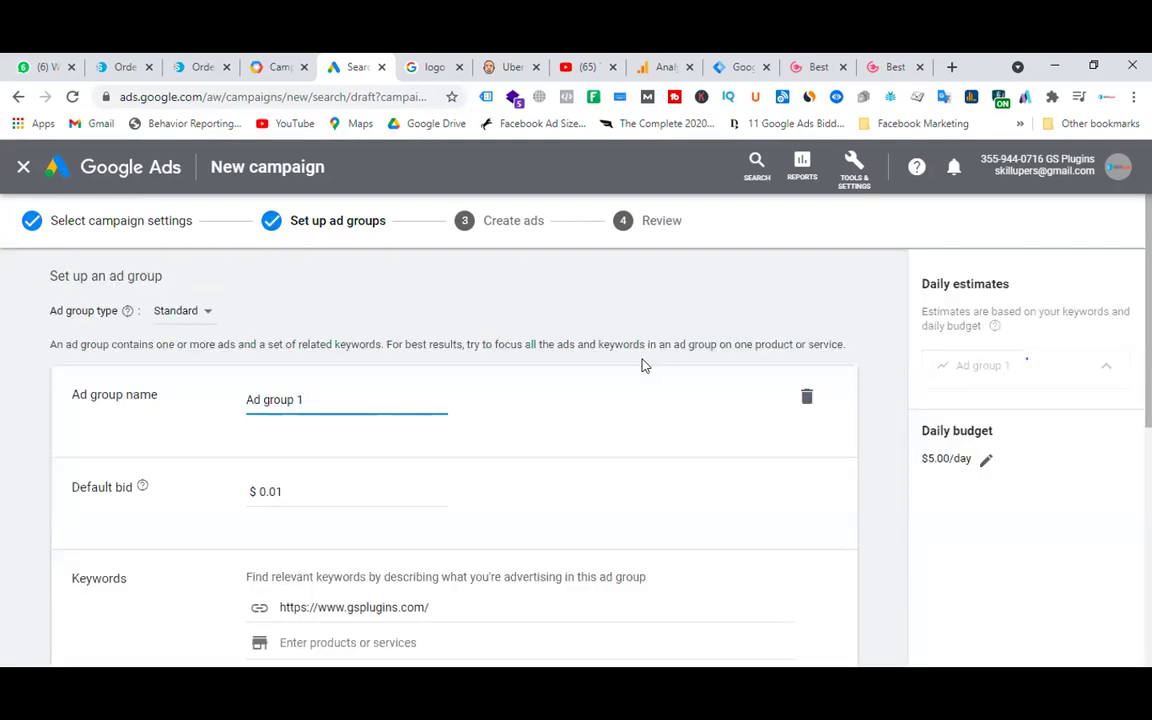
- Name the ad group "GS Logo Slider - PPC" and set its default bid to $.50
key("ctrl+a")
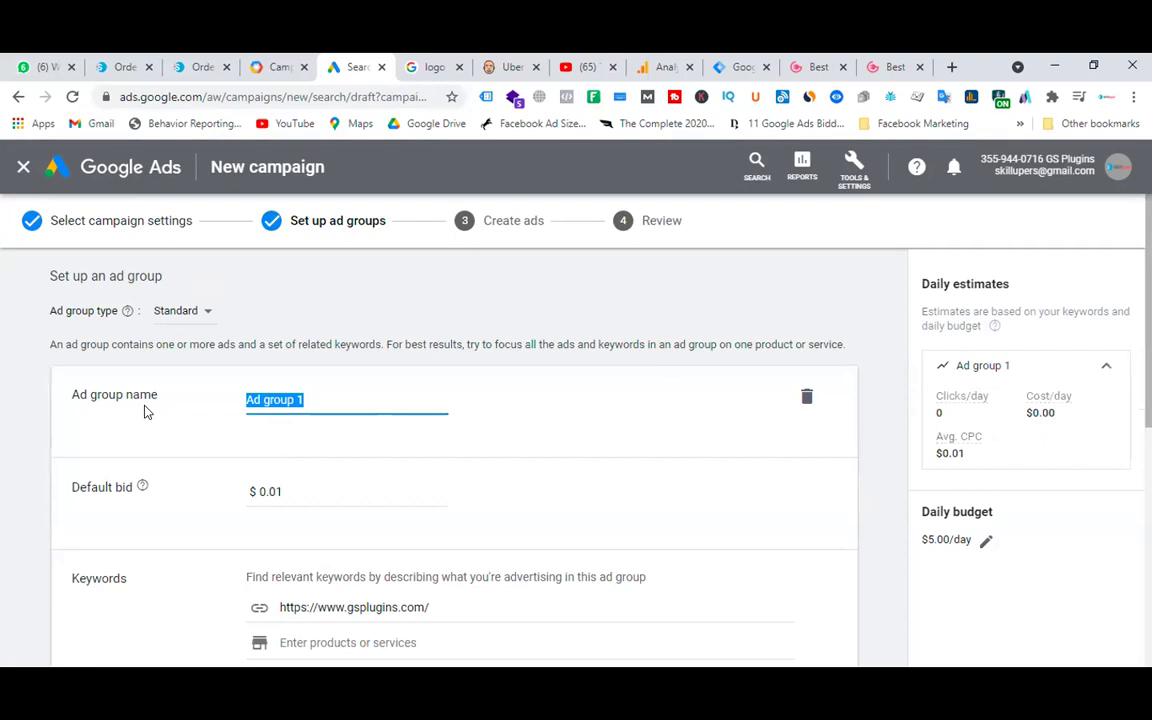
type("GS Logo")
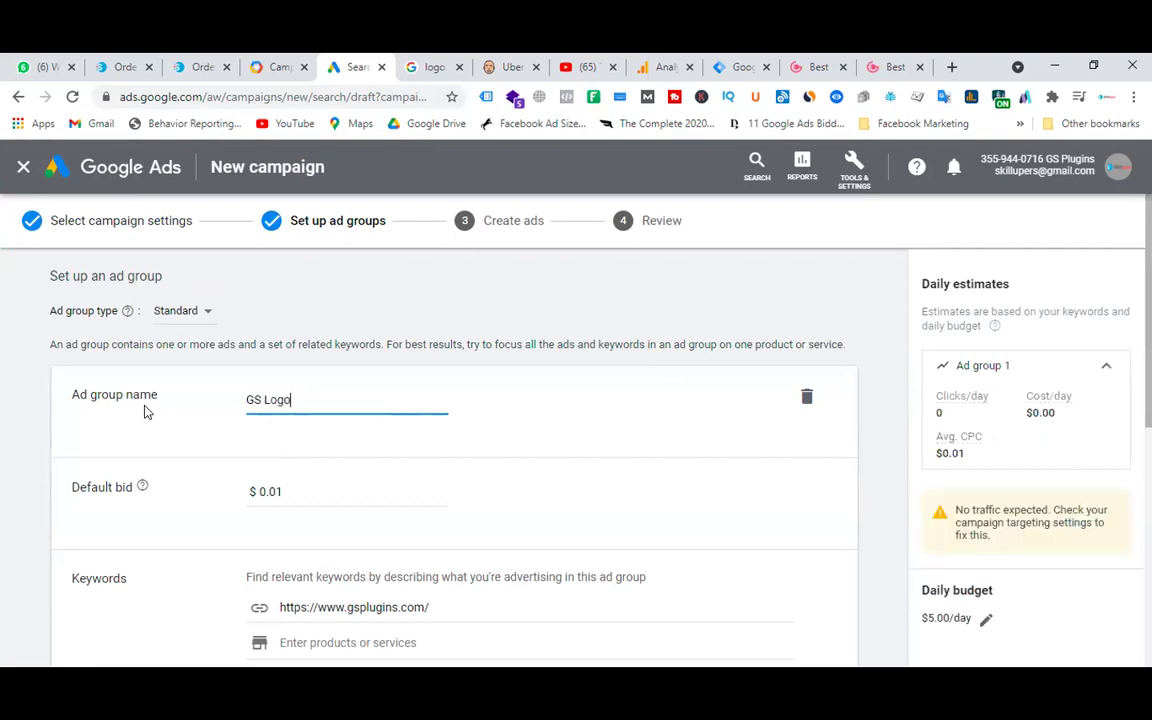
type(" Slider - PPC")
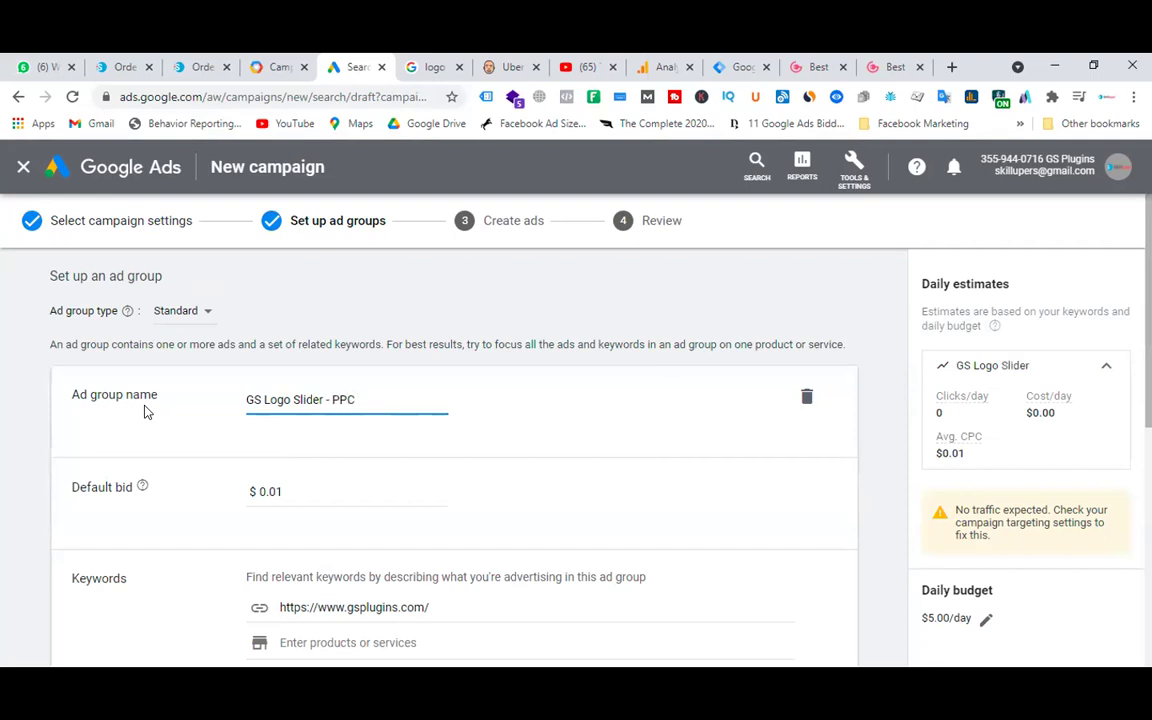
left_click_drag(301, 489, 200, 499)
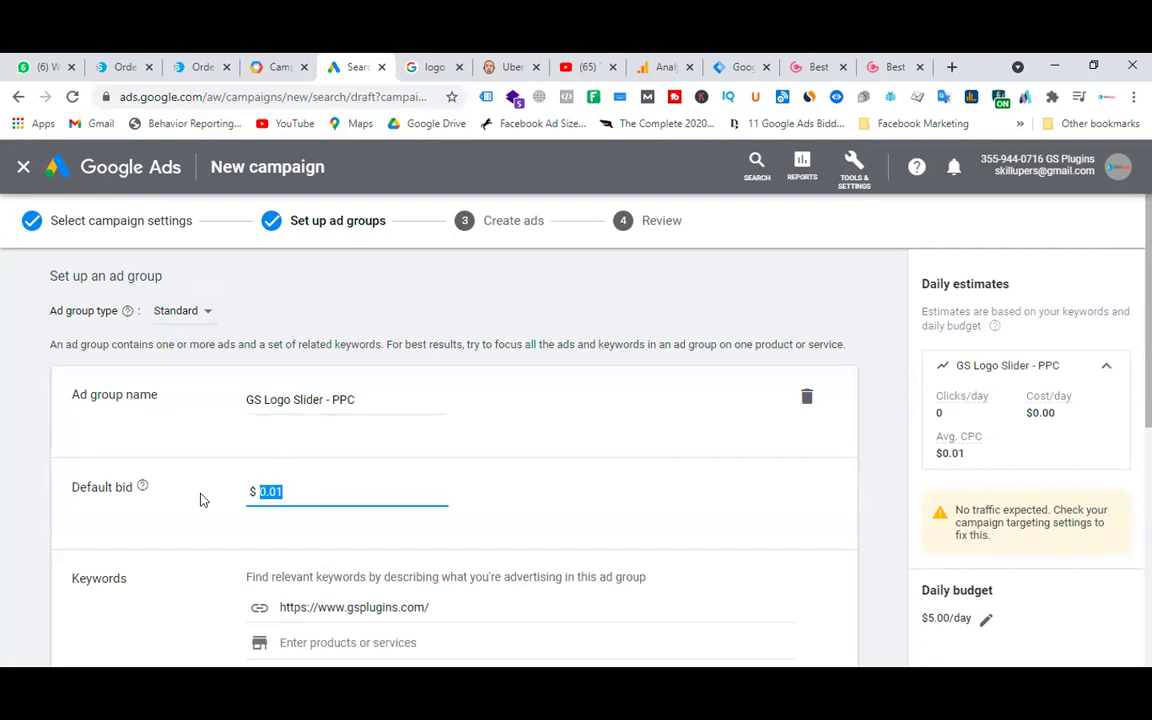
key("BackSpace")
type(".50")
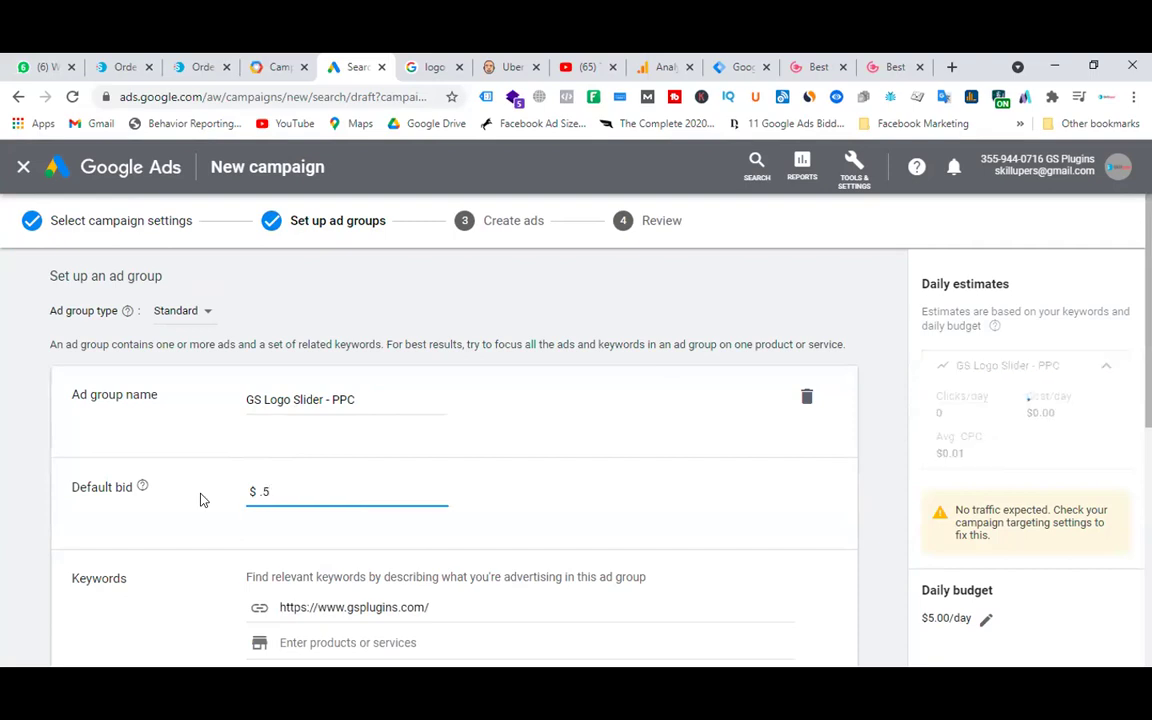
- Replace the suggested keywords with the logo slider keyword list, from "logo slider" to "logo carousel elementor", and save the ad group
scroll(620, 455, "down", 2)
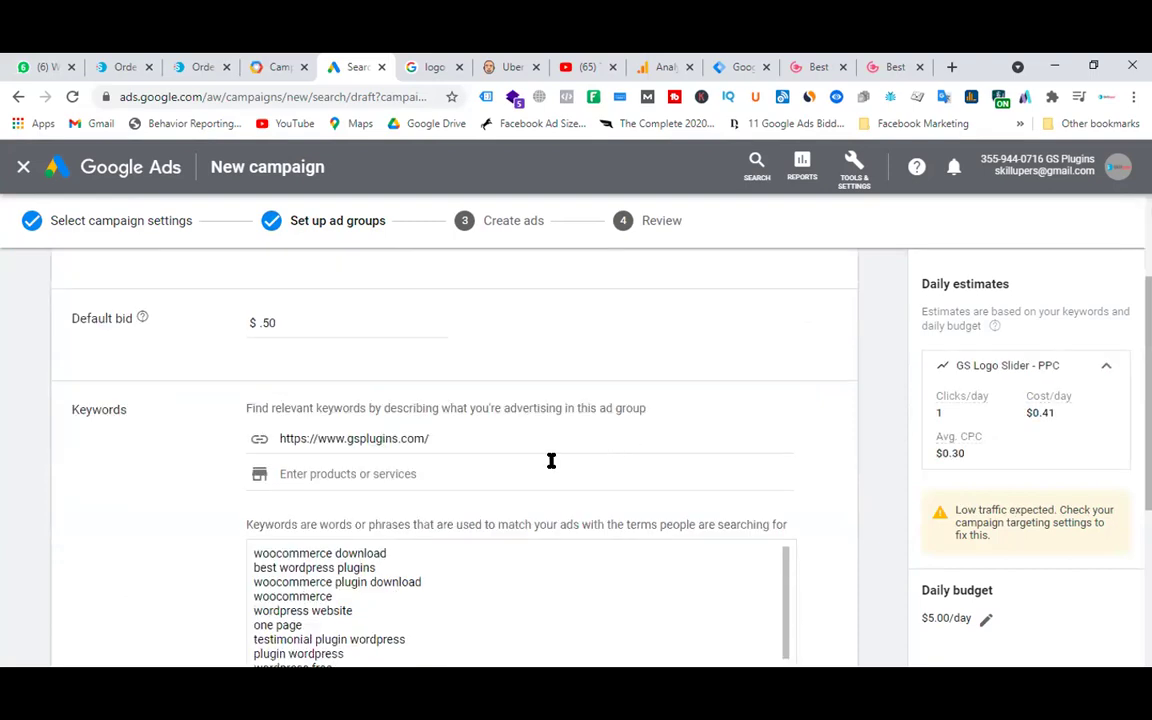
scroll(551, 460, "down", 3)
scroll(540, 480, "down", 5)
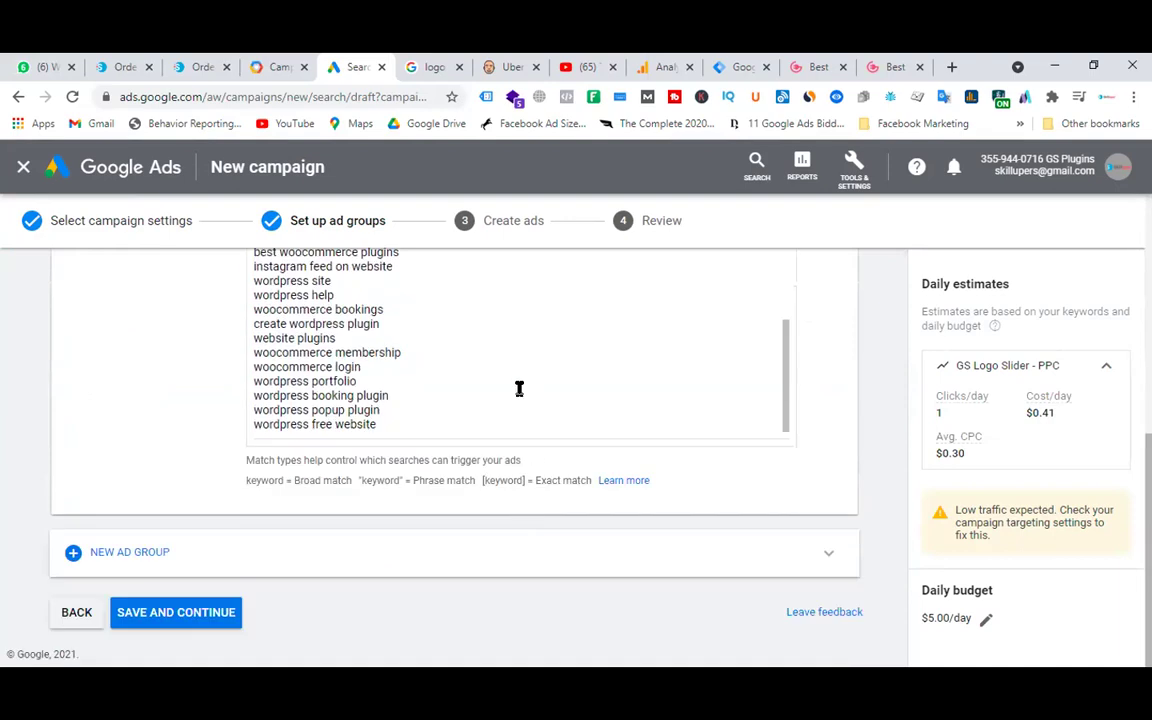
scroll(519, 389, "up", 8)
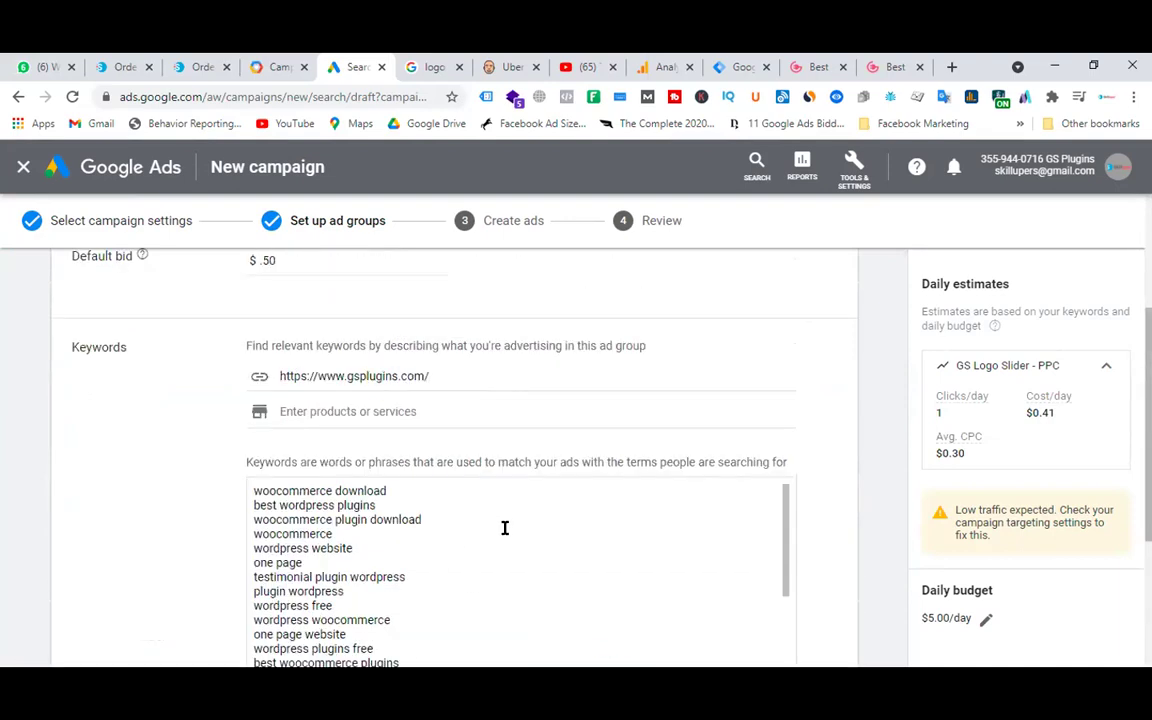
scroll(505, 528, "down", 2)
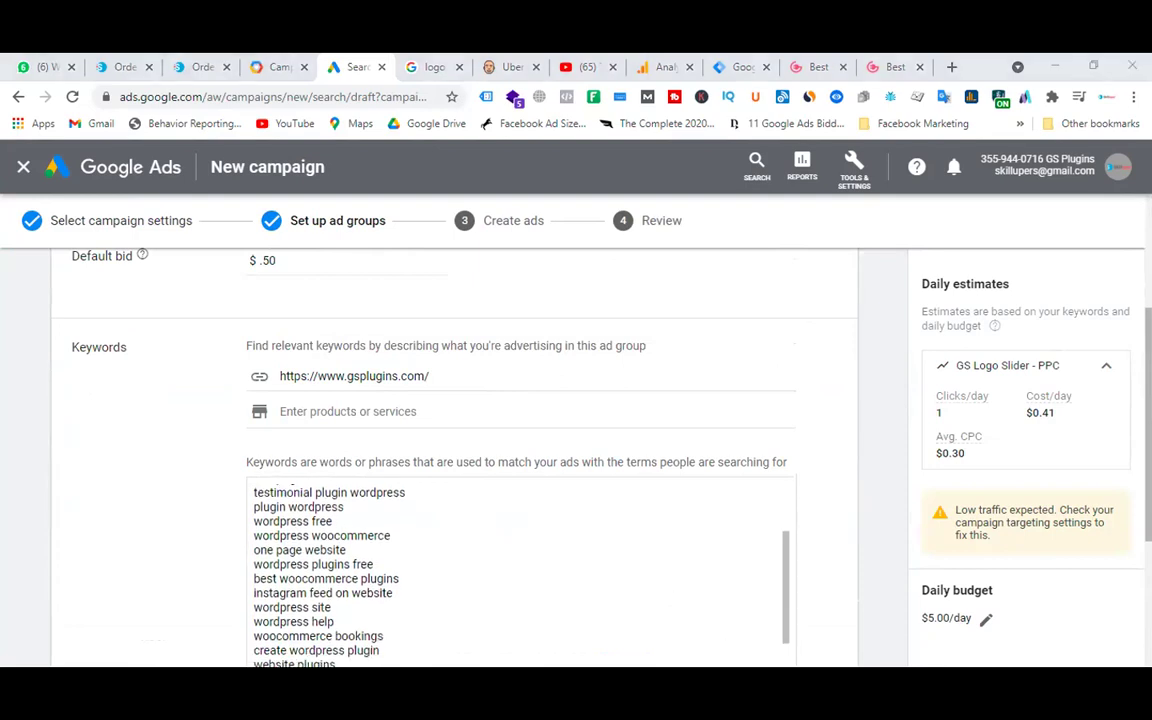
left_click(439, 547)
key("ctrl+a")
type("logo slider wp logo showcase wordpress plugin client logo slider wordpress plugin logo carousel slider wordpress plugin best logo slider wordpress plugin logo carousel slider wordpress wp logo showcase responsive slider pro logo slider plugin in wordpress responsive logo slider wordpress logo showcase plugin brand slider wordpress plugin elementor logo carousel logo carousel elementor")
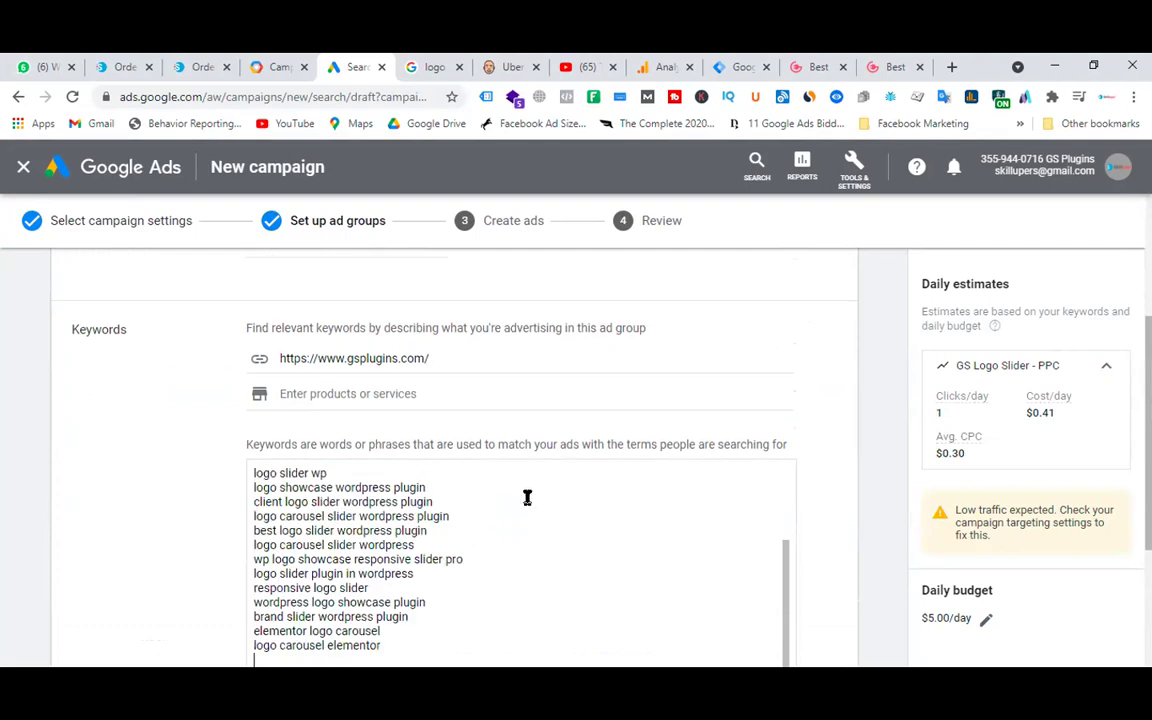
scroll(527, 496, "down", 2)
scroll(588, 400, "down", 1)
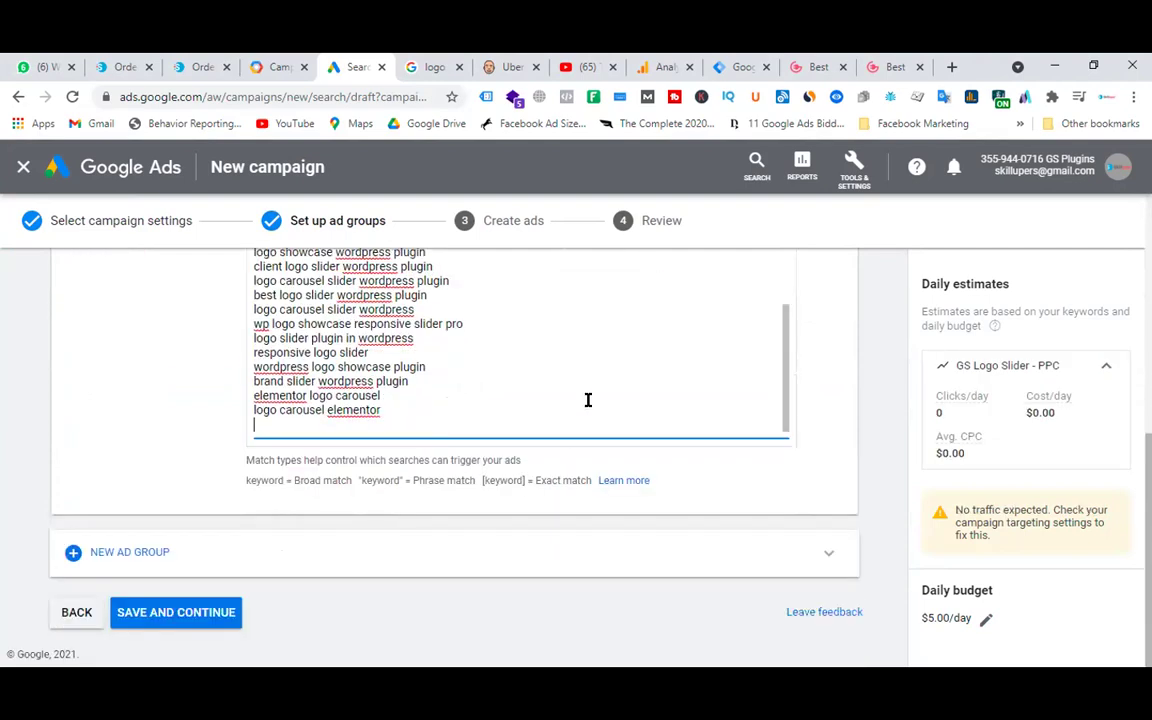
left_click(200, 613)
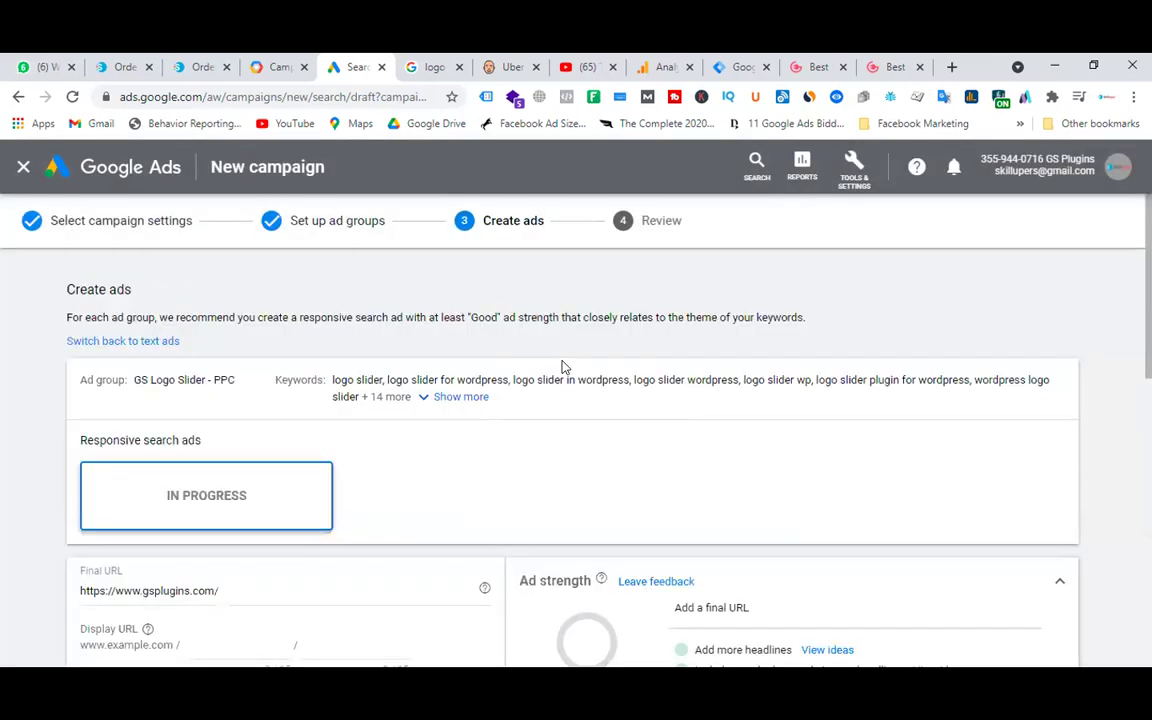
- Switch to the Campaign URL Builder and set the campaign source to "google ads" and the campaign medium to "ppc"
scroll(527, 329, "down", 3)
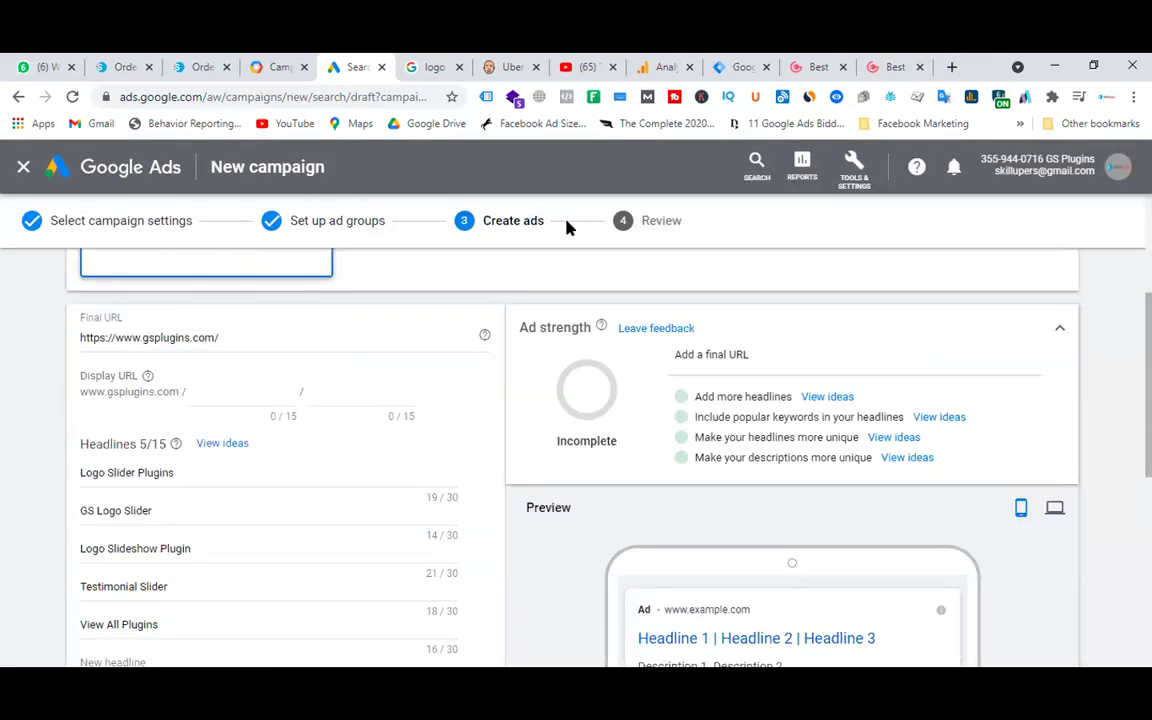
left_click(278, 67)
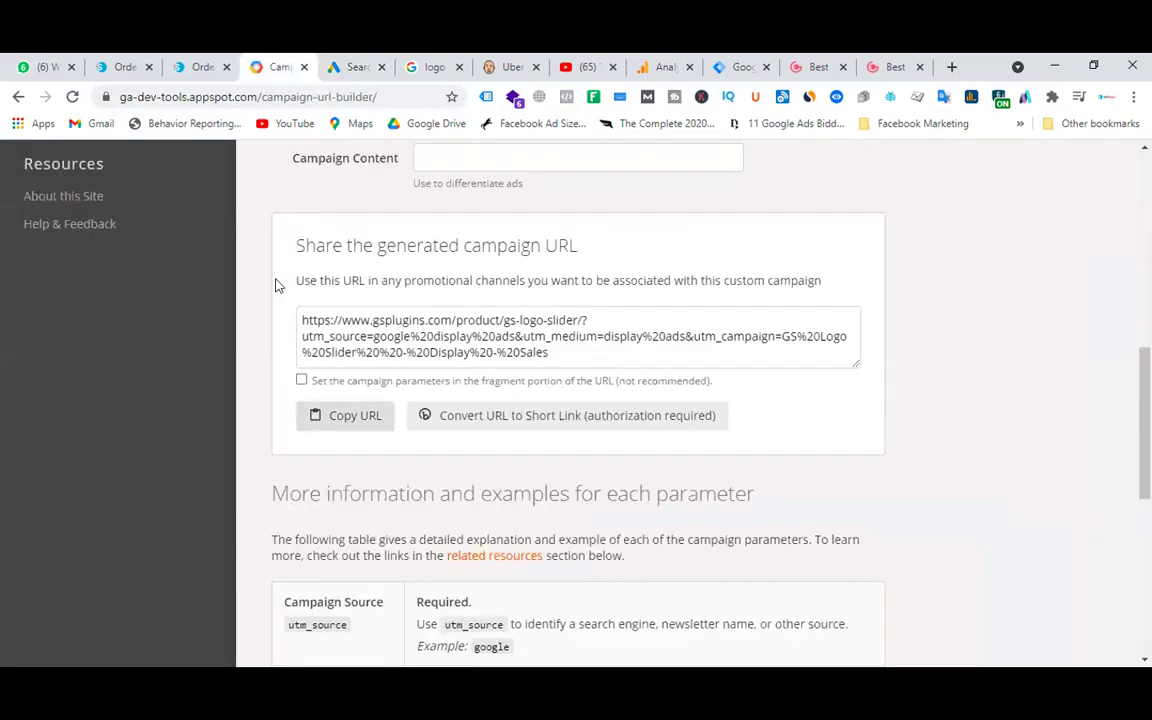
left_click(782, 682)
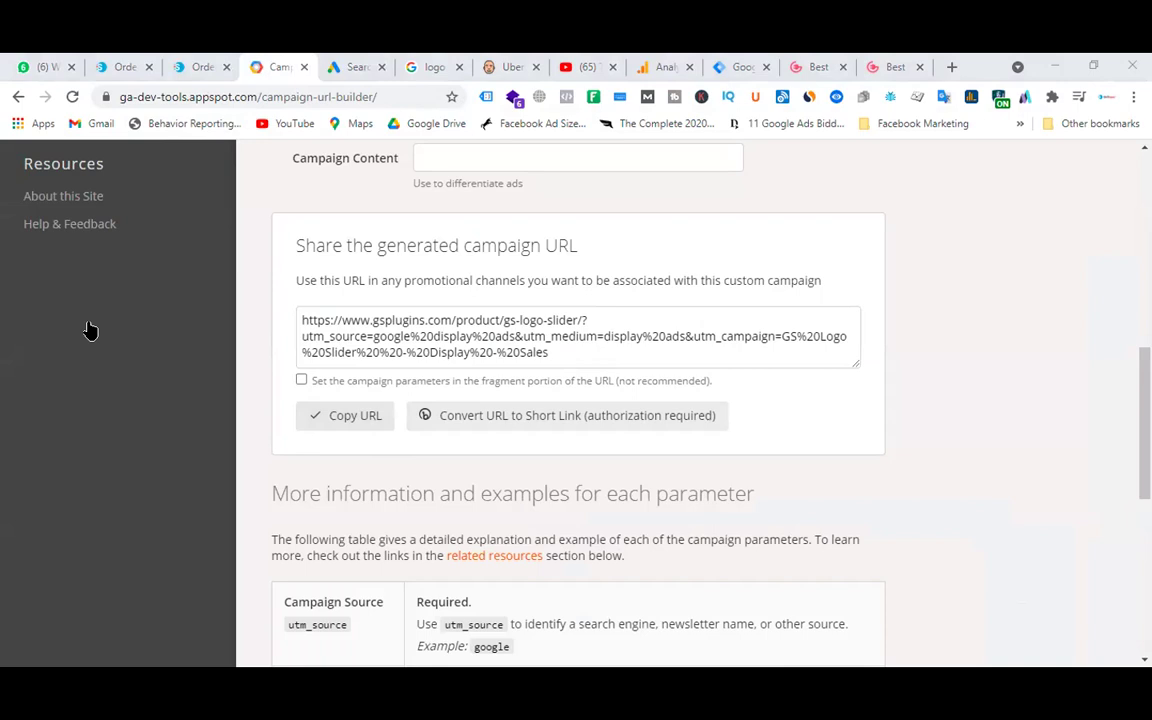
left_click(391, 424)
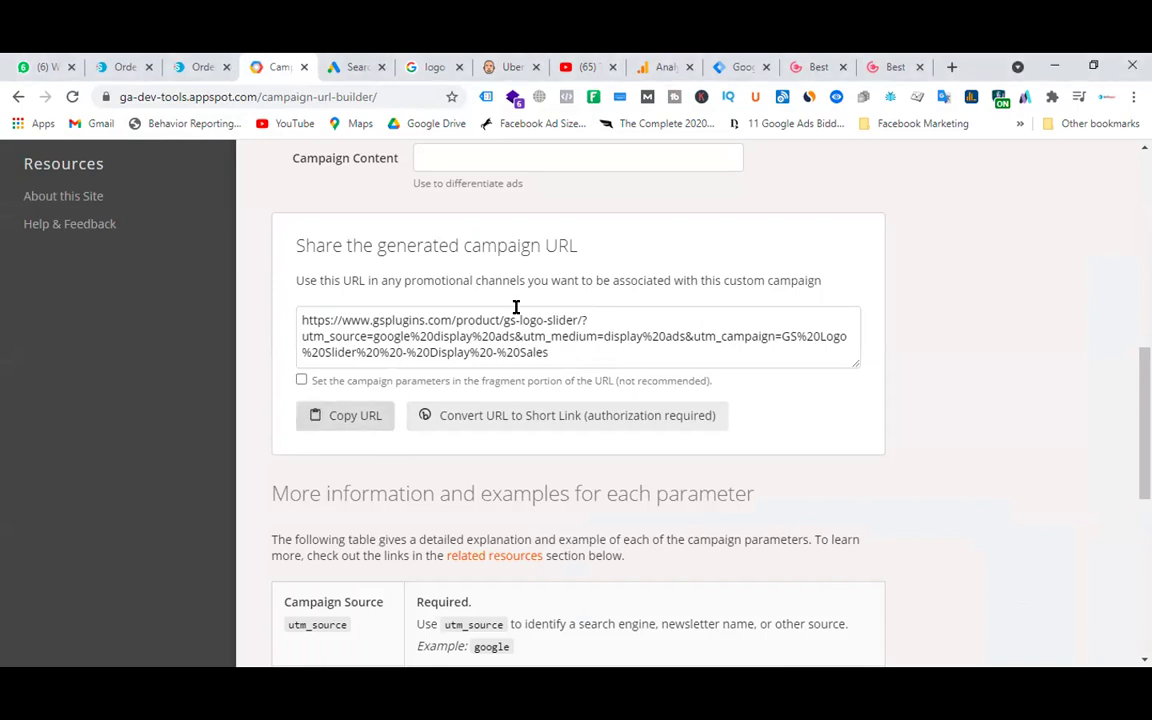
scroll(600, 380, "up", 8)
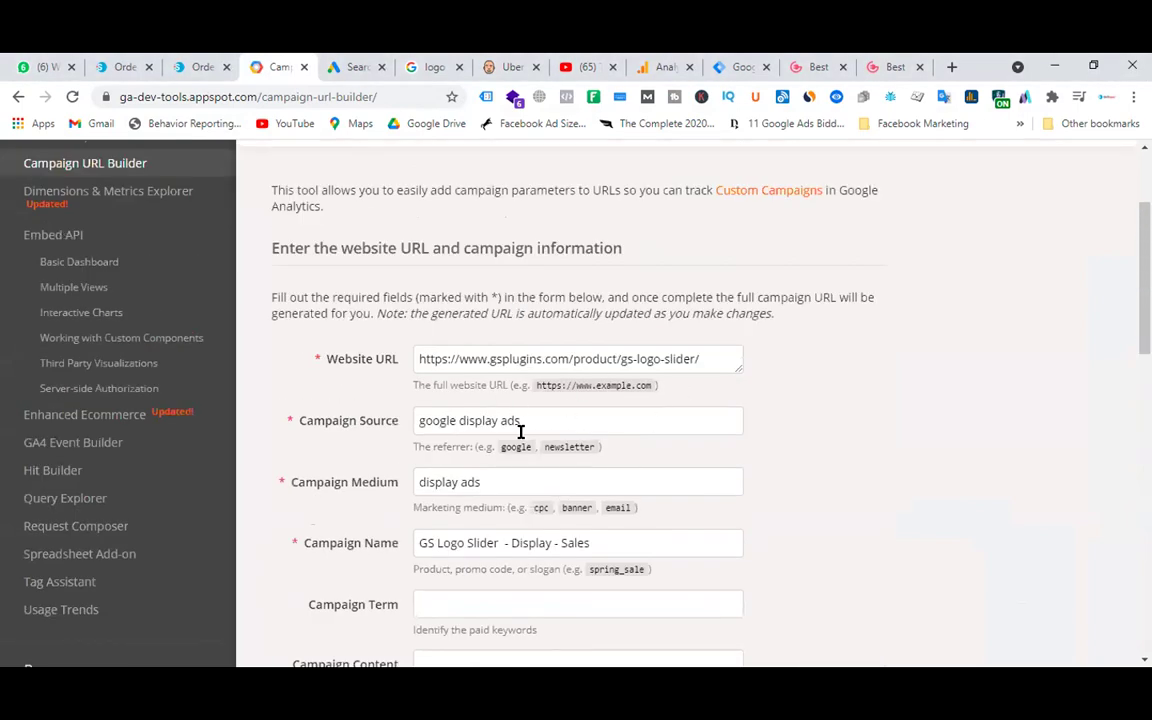
left_click_drag(542, 420, 376, 425)
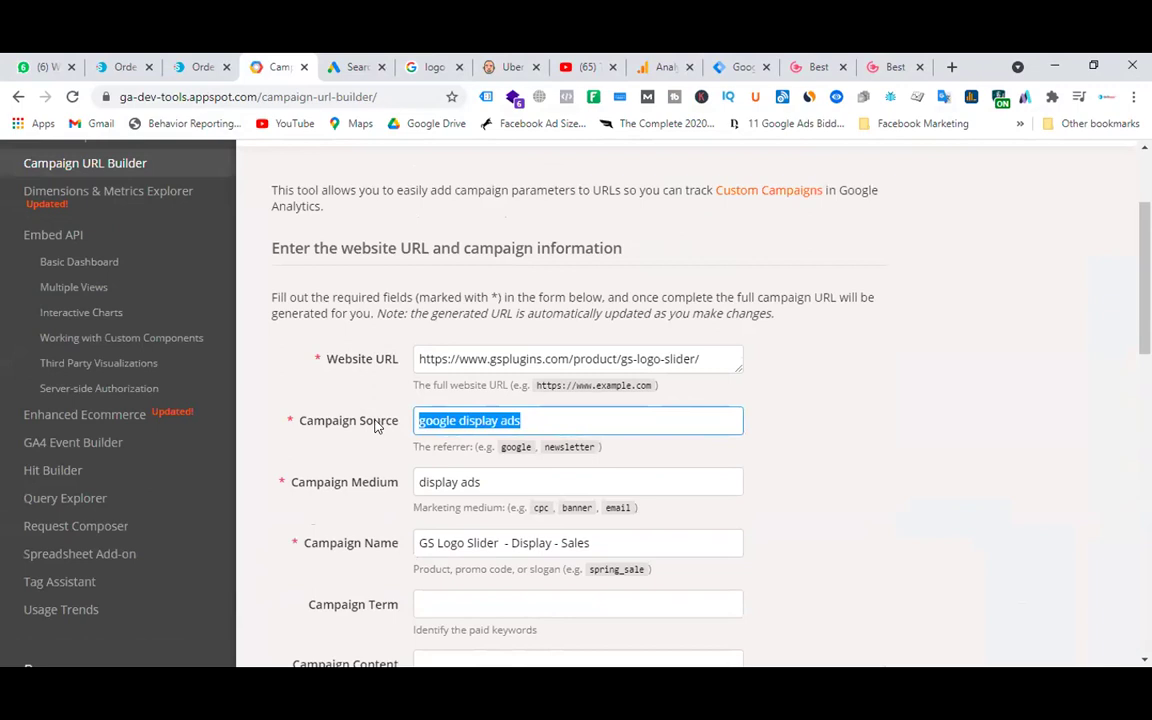
type("Goog")
key("BackSpace")
key("BackSpace")
key("BackSpace")
key("BackSpace")
type("google")
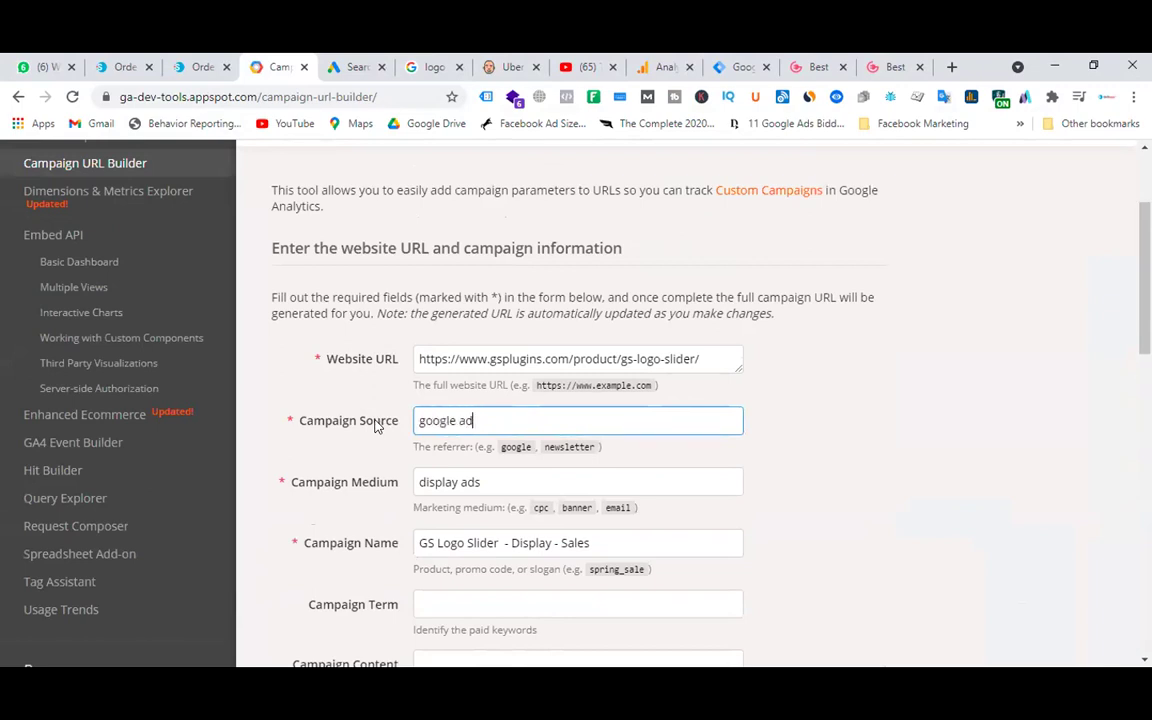
left_click_drag(506, 482, 307, 487)
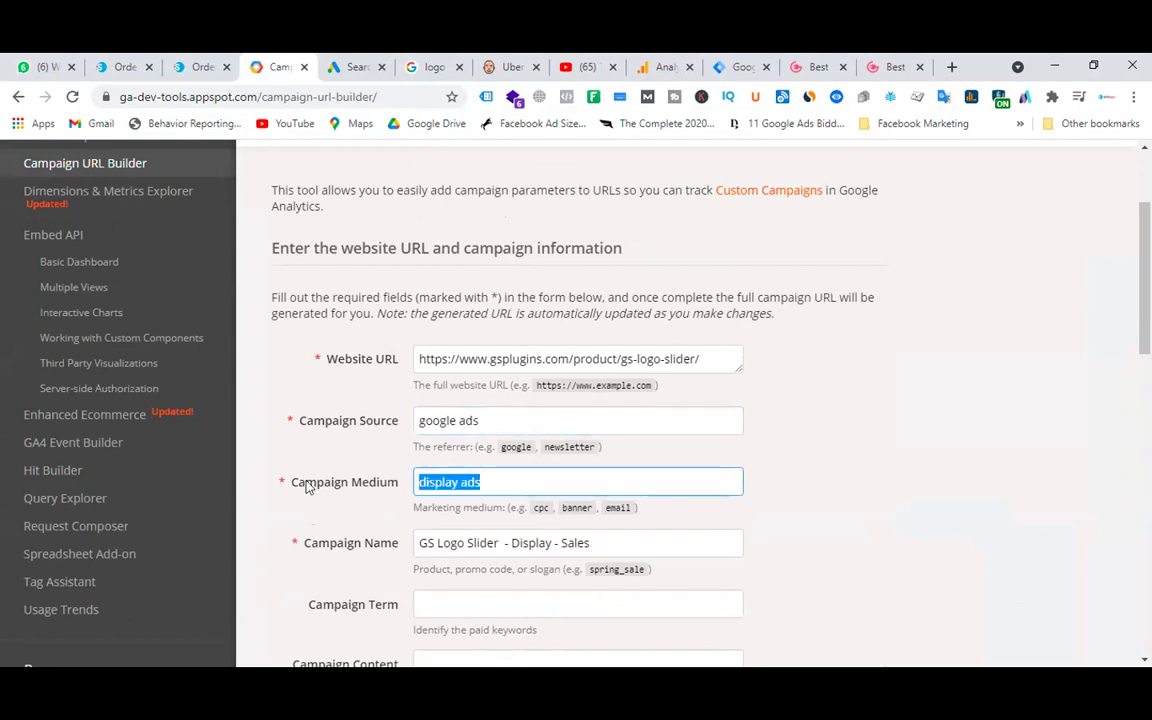
type("ppc")
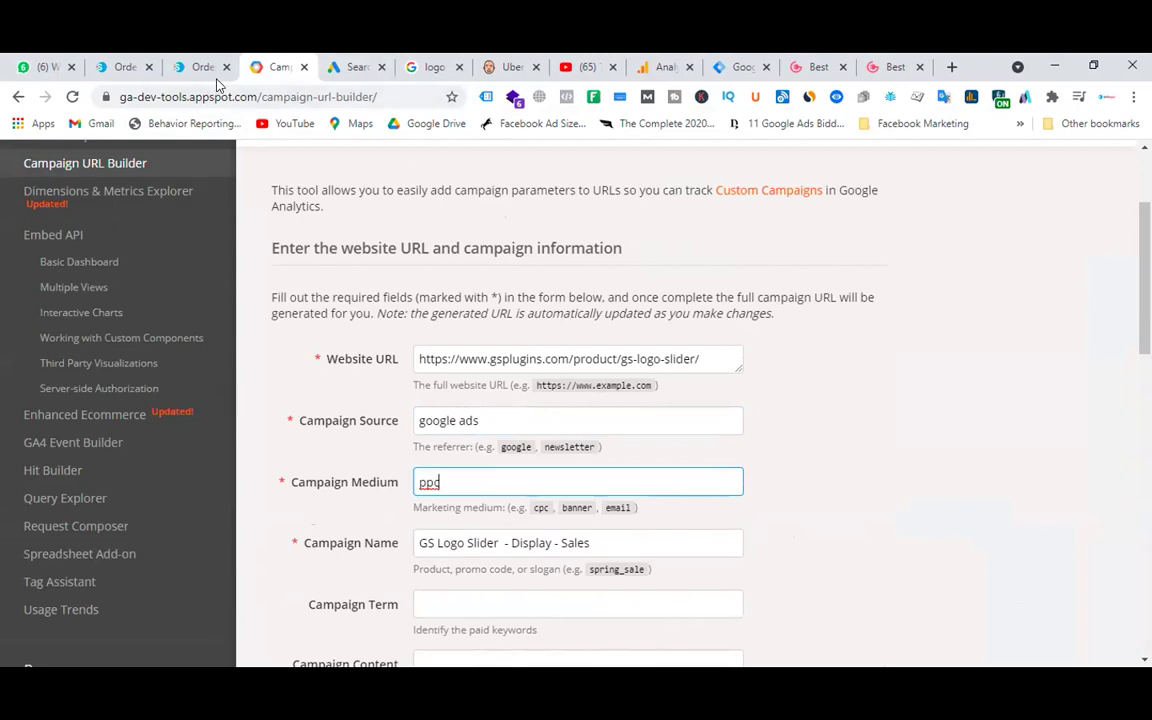
- Switch to Google Ads and copy the campaign name "GS Logo Slider - PPC - Sales" from the campaign settings
left_click(324, 66)
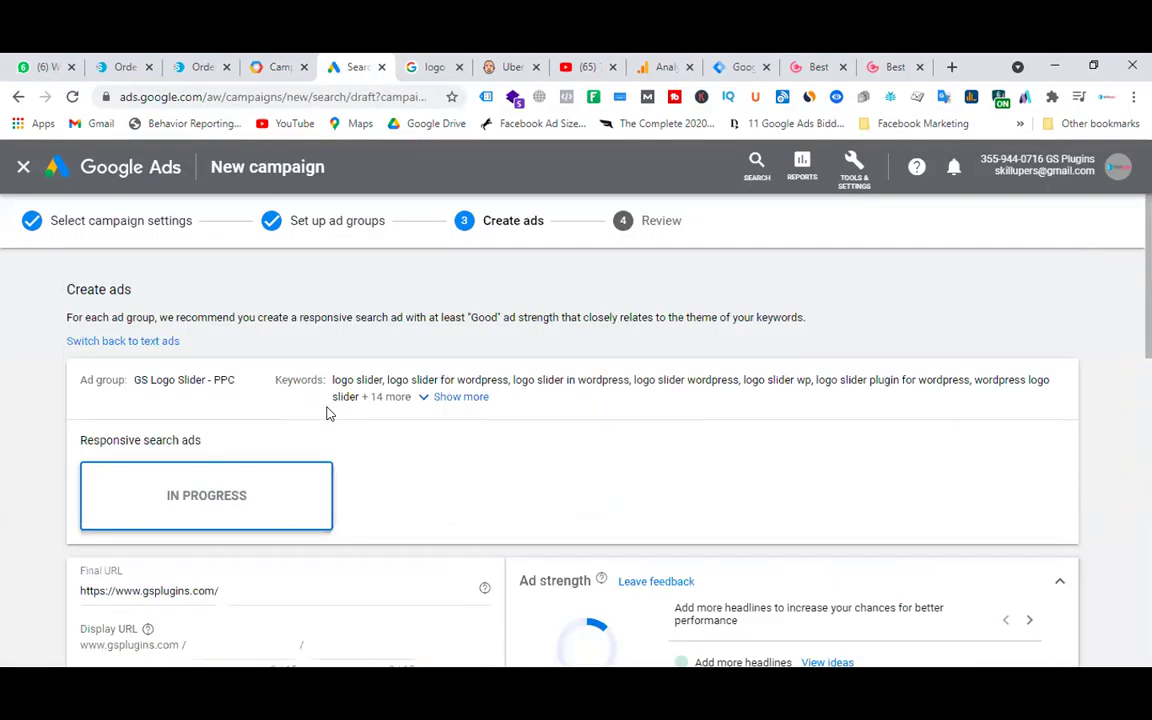
left_click(118, 223)
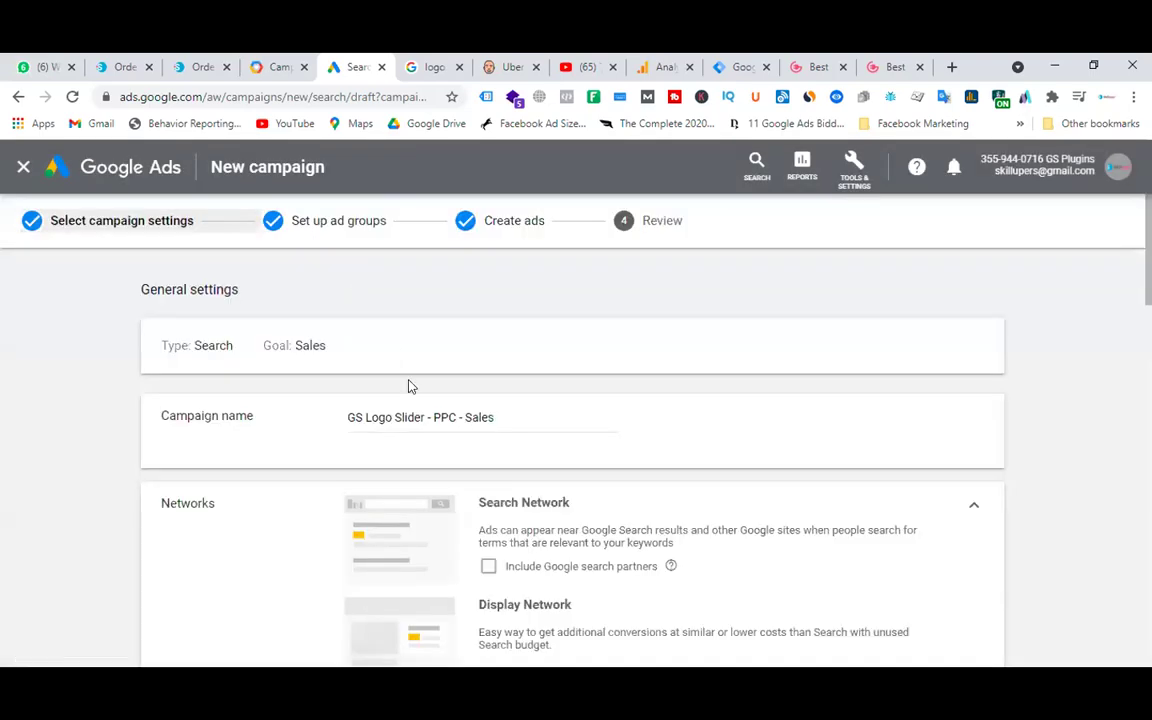
left_click(517, 418)
triple_click(517, 418)
key("ctrl+c")
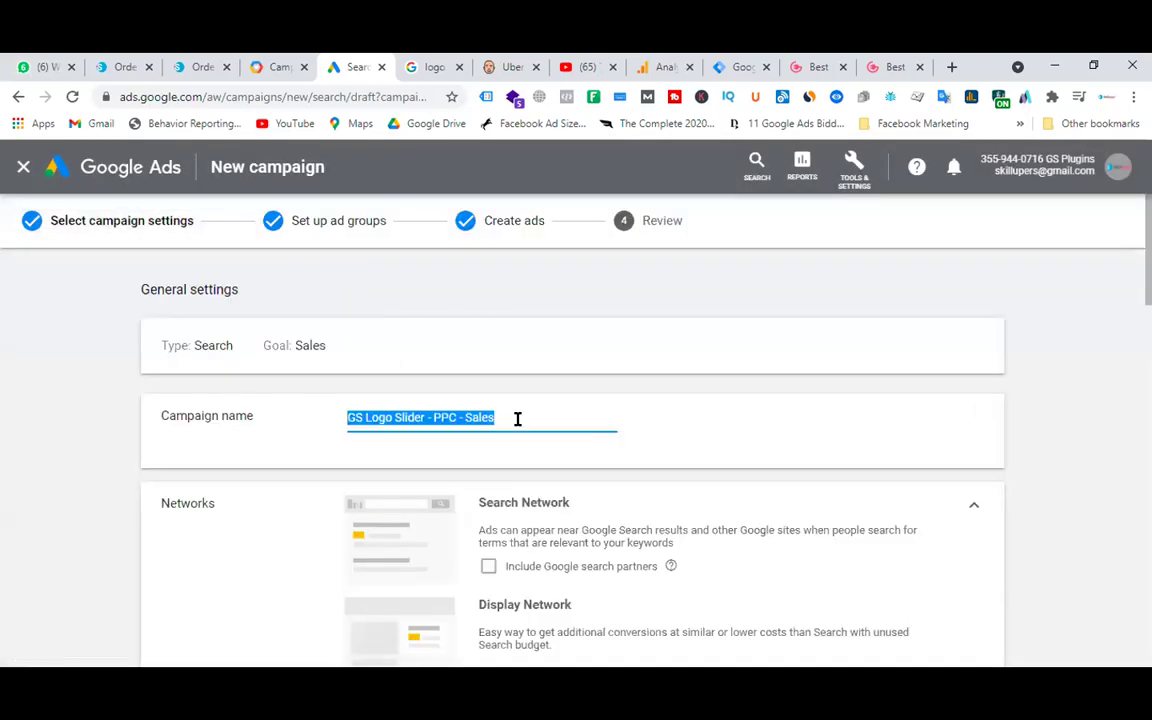
left_click(524, 223)
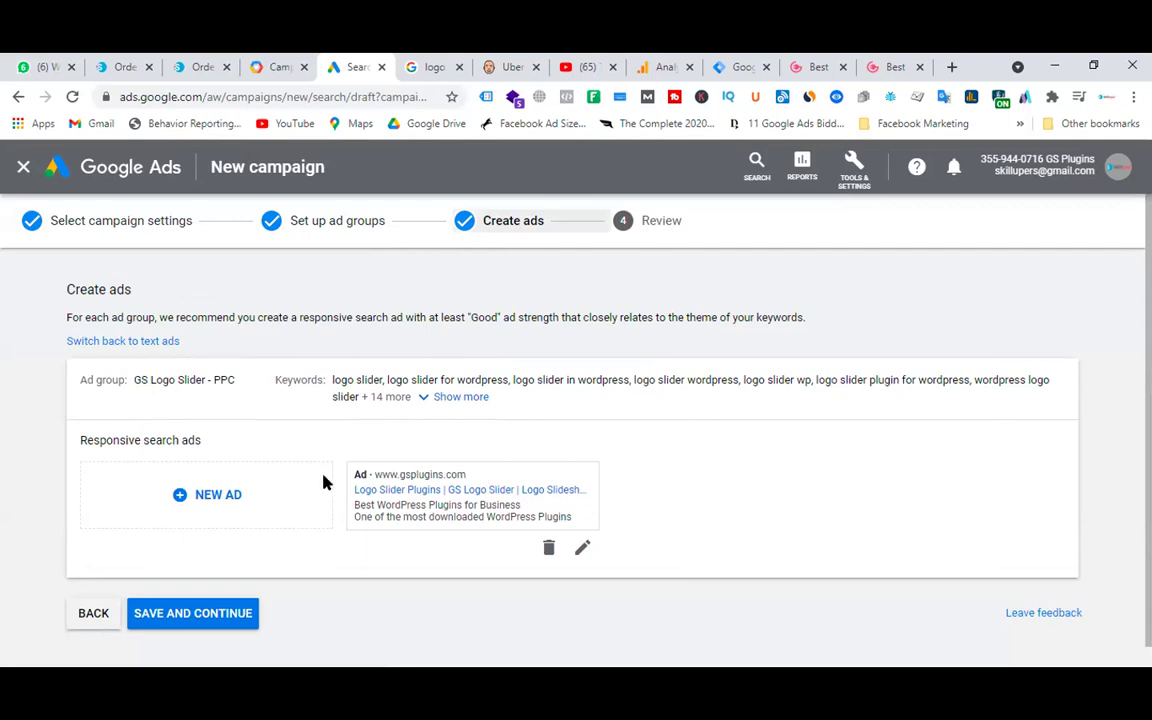
left_click(373, 231)
scroll(480, 390, "down", 6)
scroll(490, 388, "down", 3)
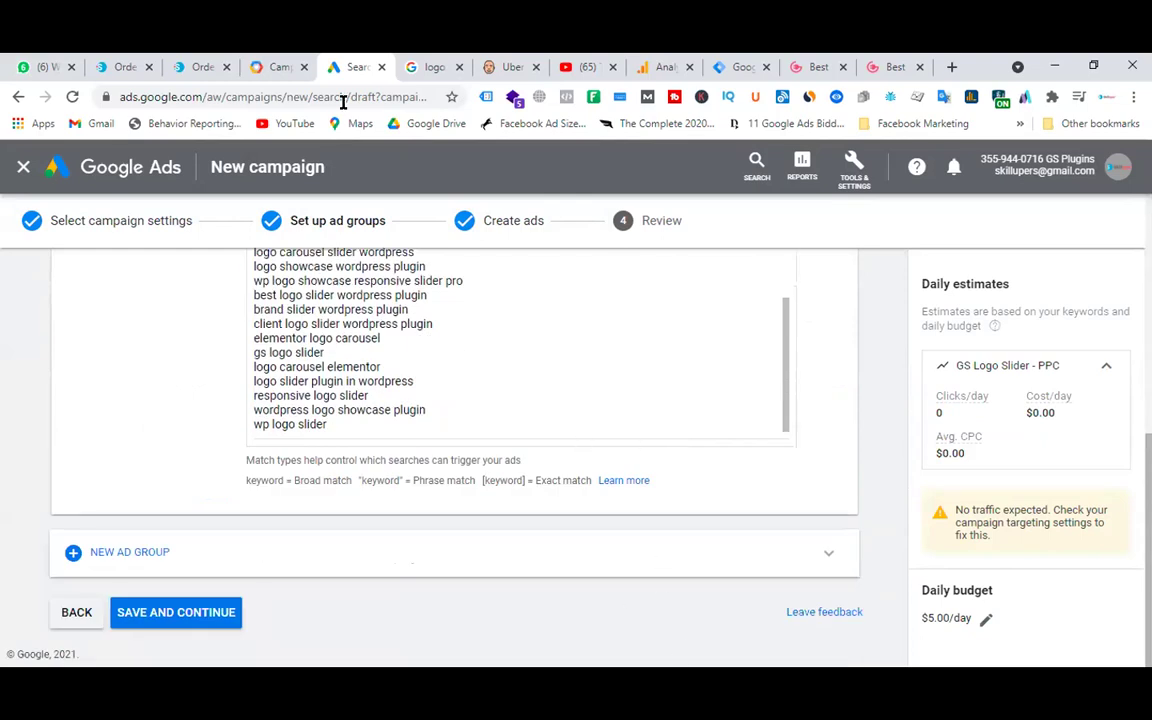
- In the Campaign URL Builder, replace the campaign name with "GS Logo Slider - PPC - Sales" and copy the generated campaign URL
left_click(264, 67)
left_click(591, 544)
key("ctrl+a")
key("ctrl+v")
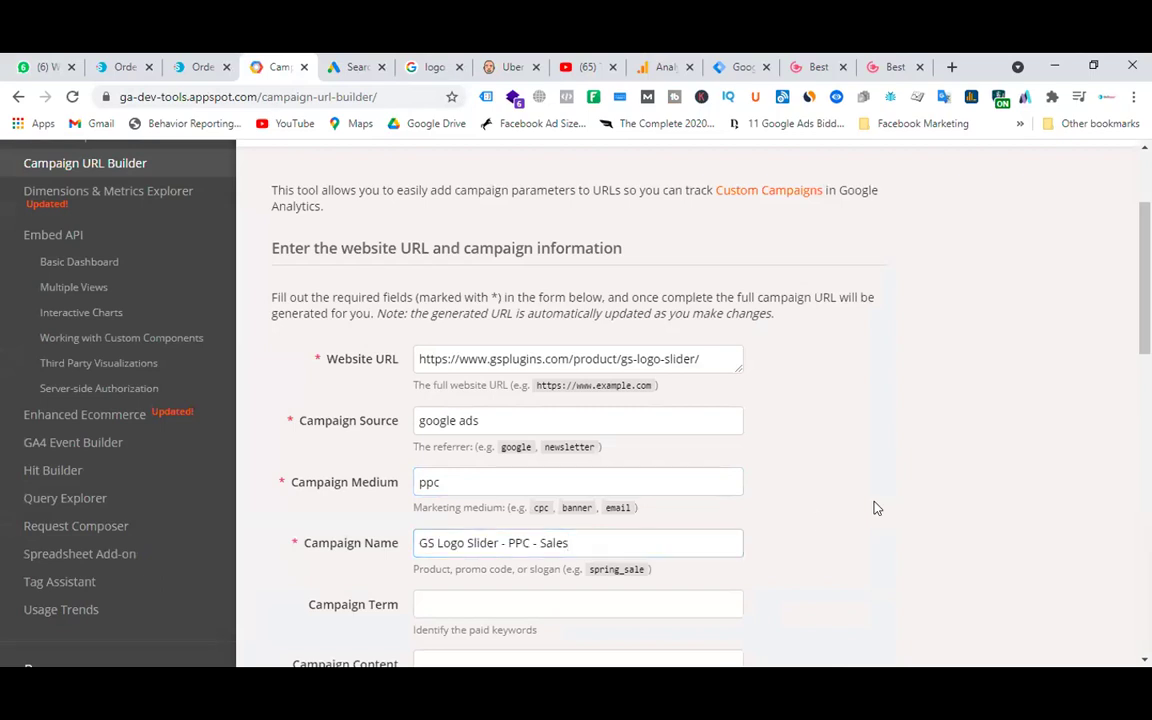
scroll(617, 404, "down", 5)
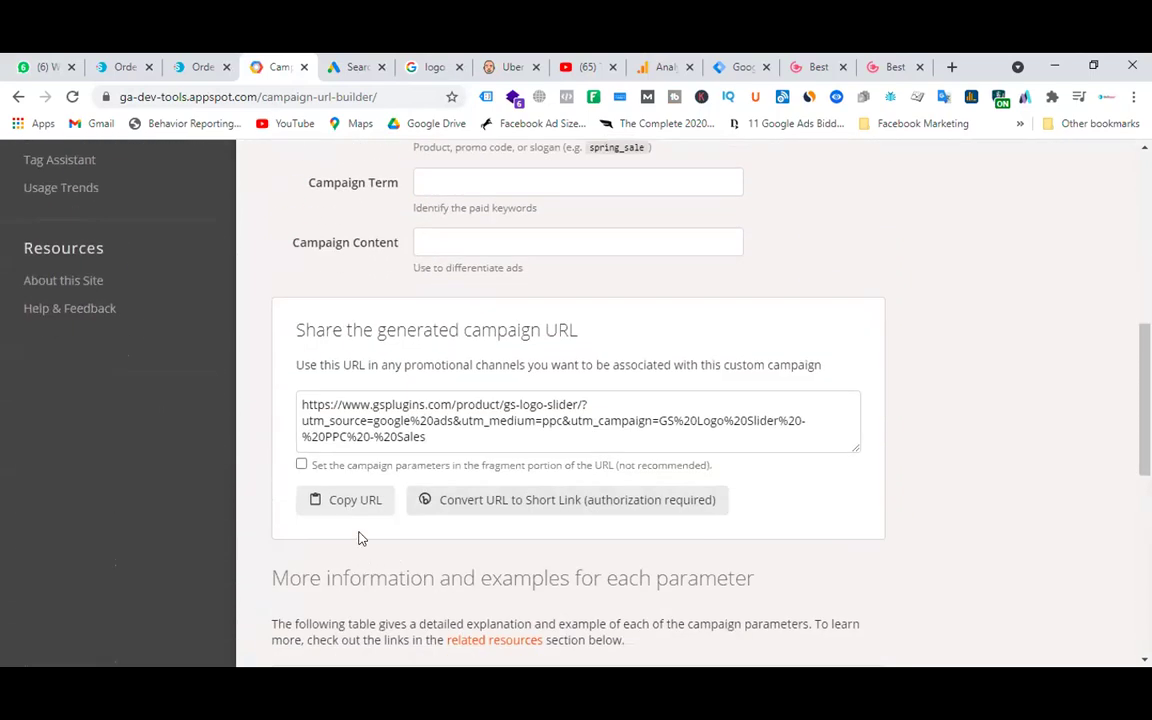
left_click(350, 505)
- Switch to Google Ads and replace the existing responsive search ad's final URL with the copied campaign URL
left_click(324, 62)
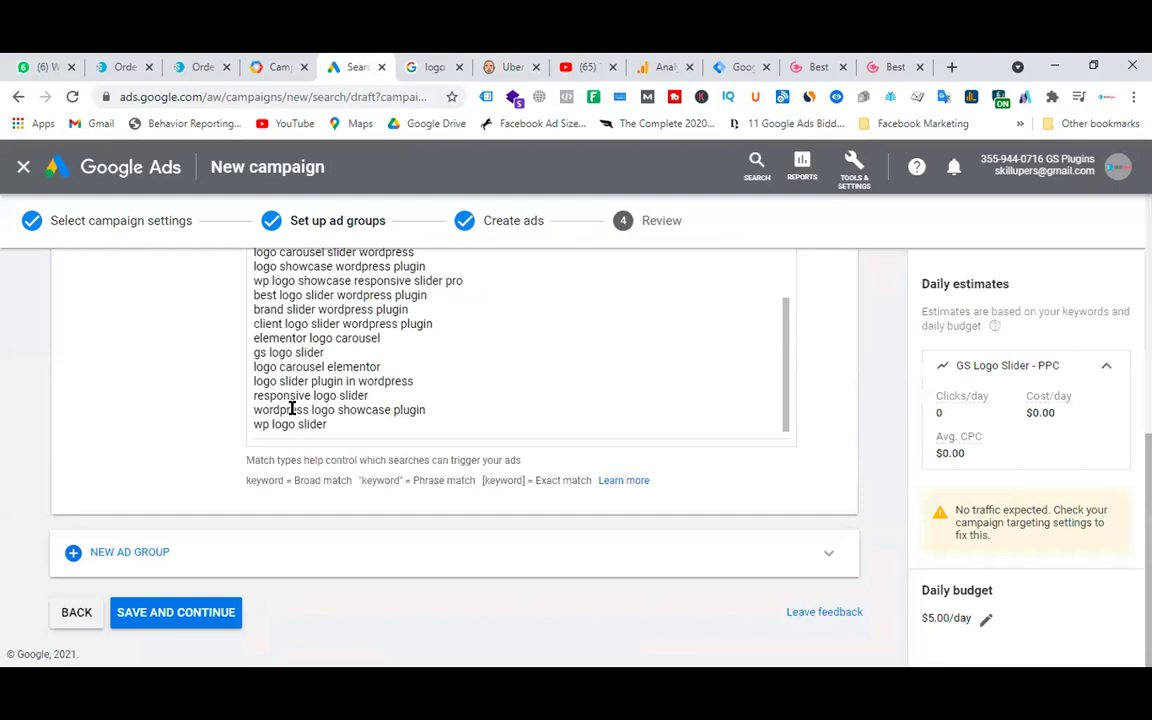
left_click(186, 612)
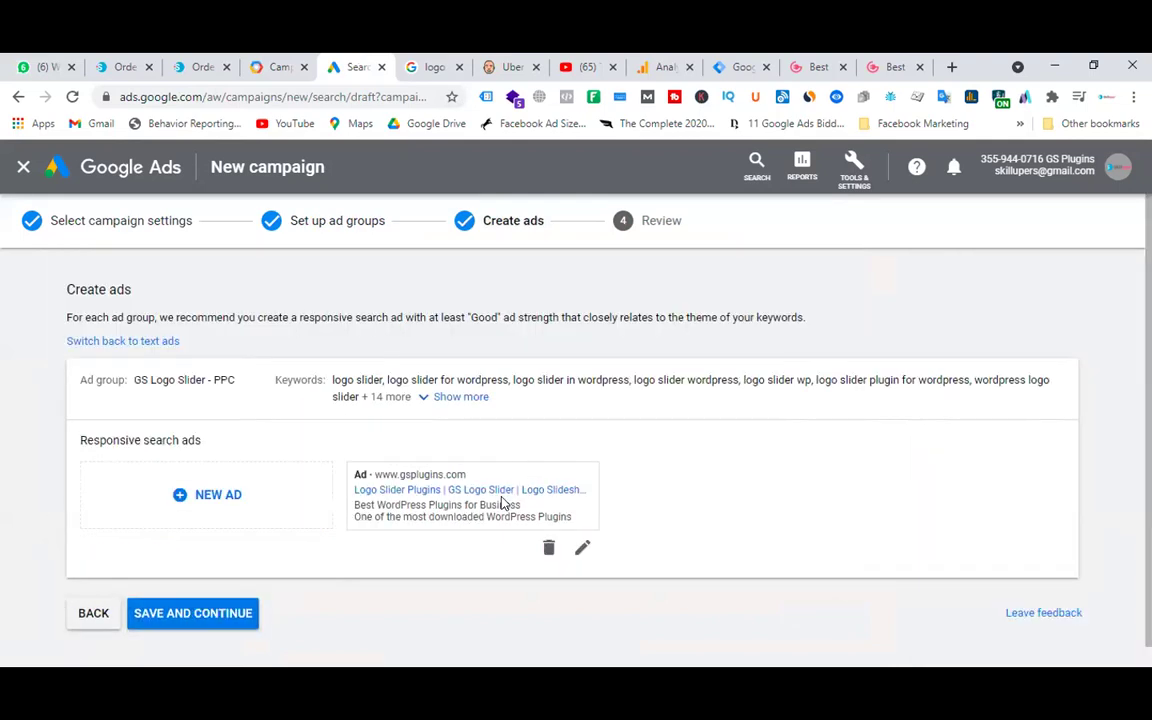
left_click(582, 547)
scroll(365, 447, "down", 3)
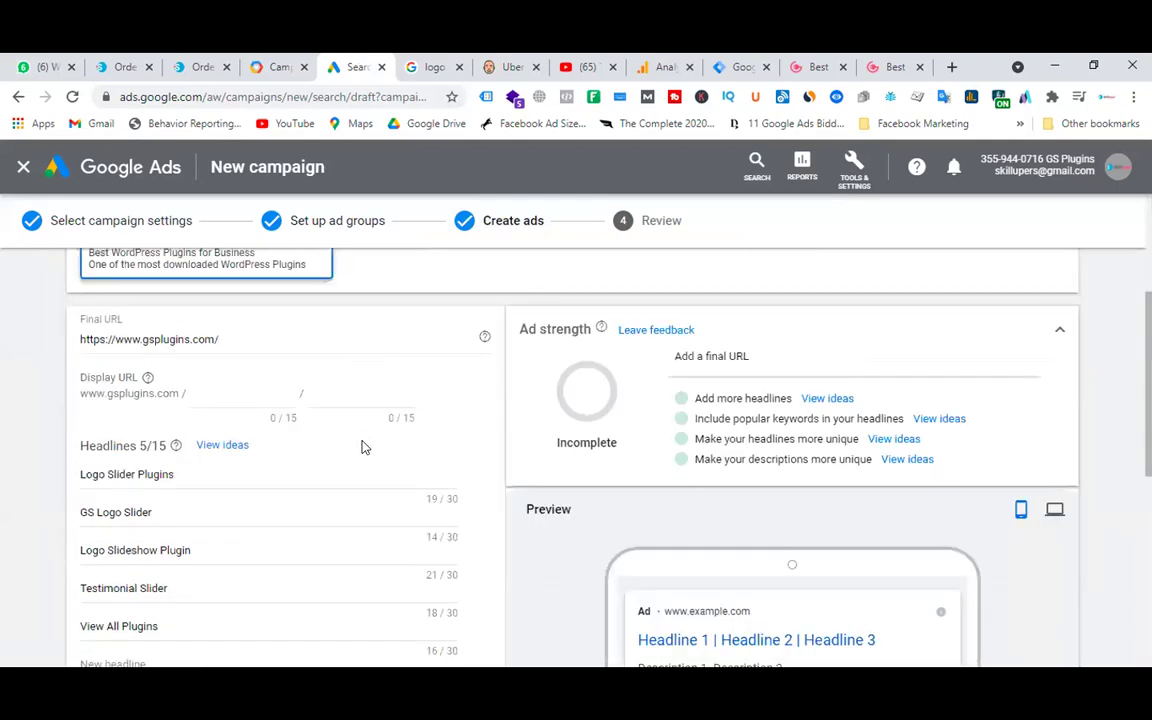
left_click(239, 336)
triple_click(281, 339)
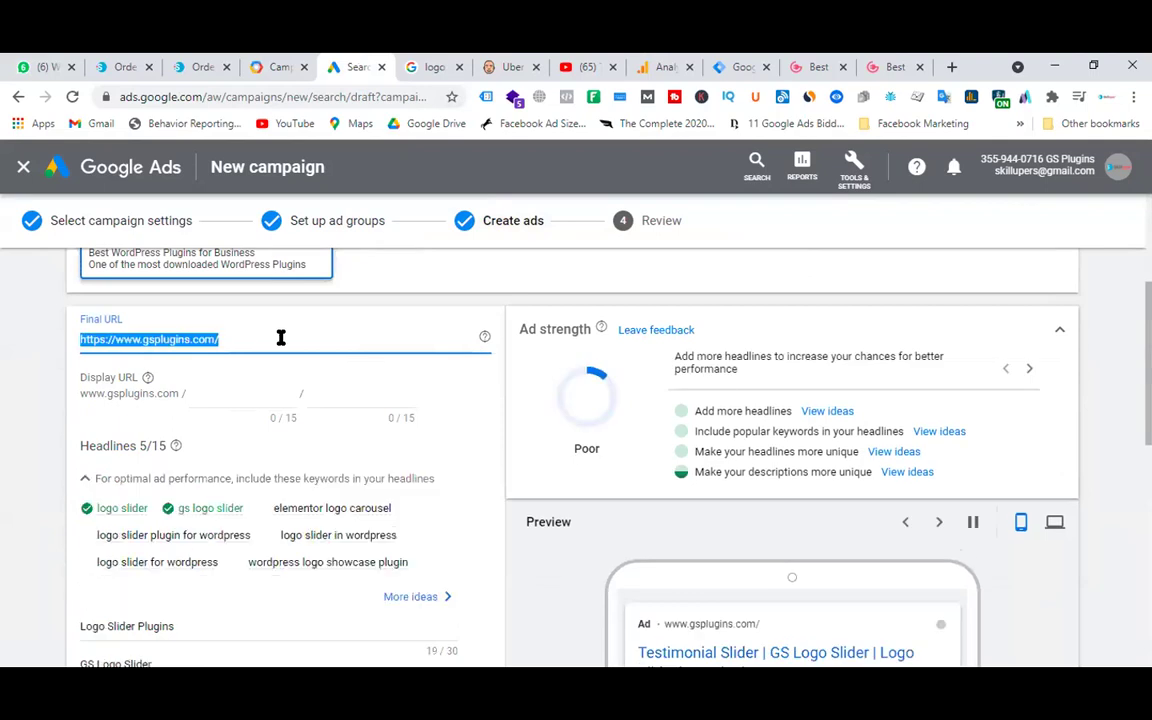
key("ctrl+v")
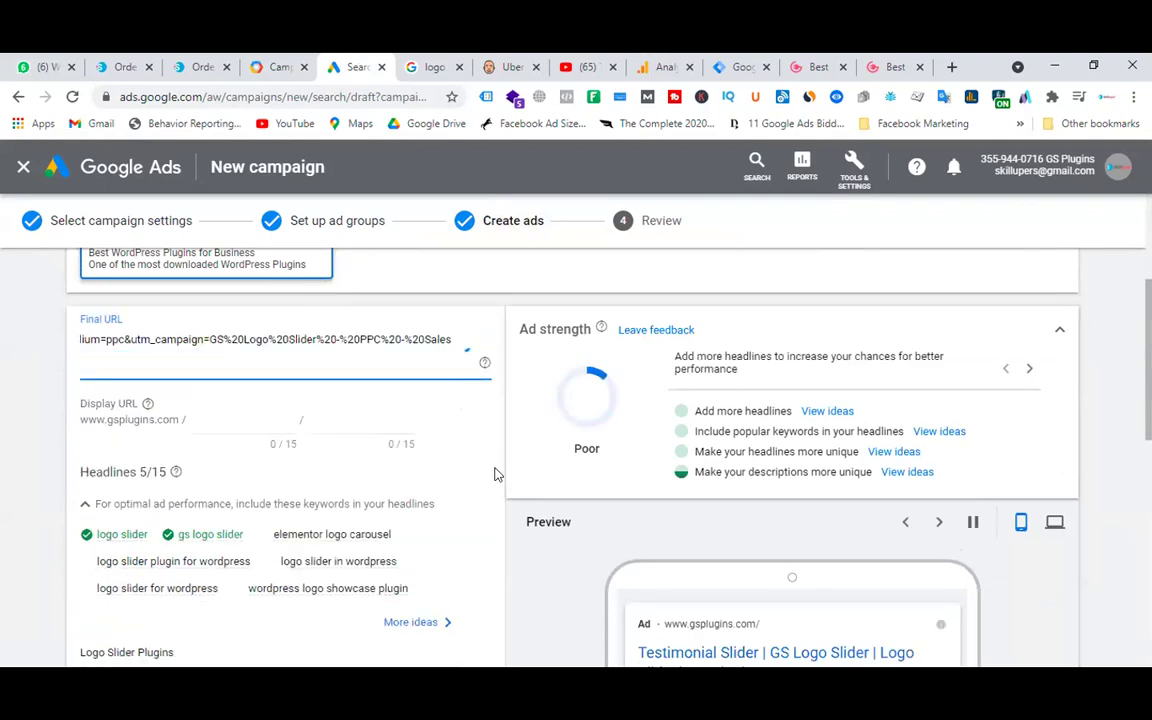
- Set the ad's display URL paths to "wordpress" and "logo_slider"
left_click(234, 395)
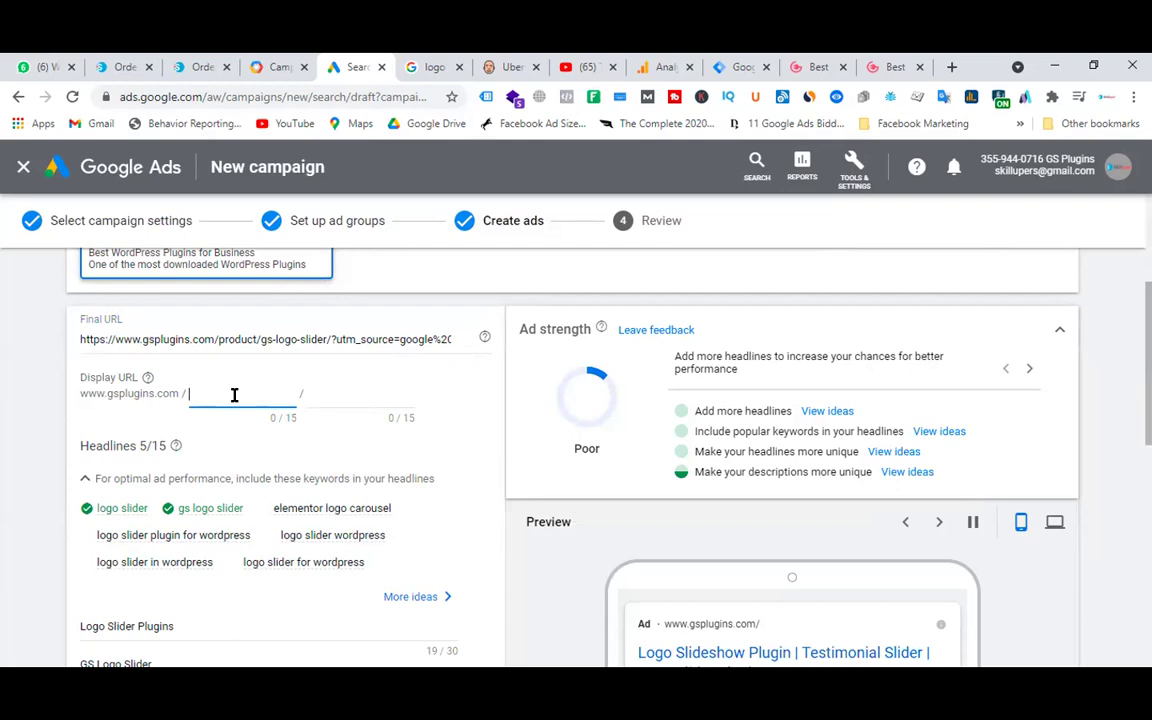
type("wordpress")
left_click(335, 393)
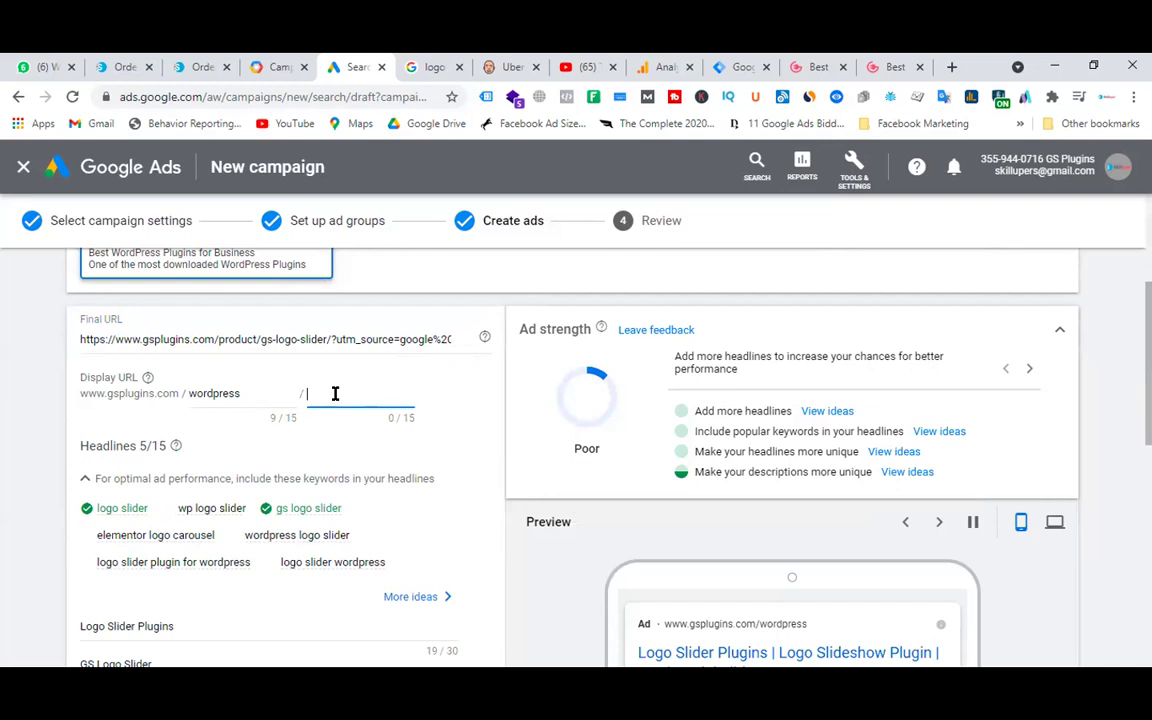
type("logo_s")
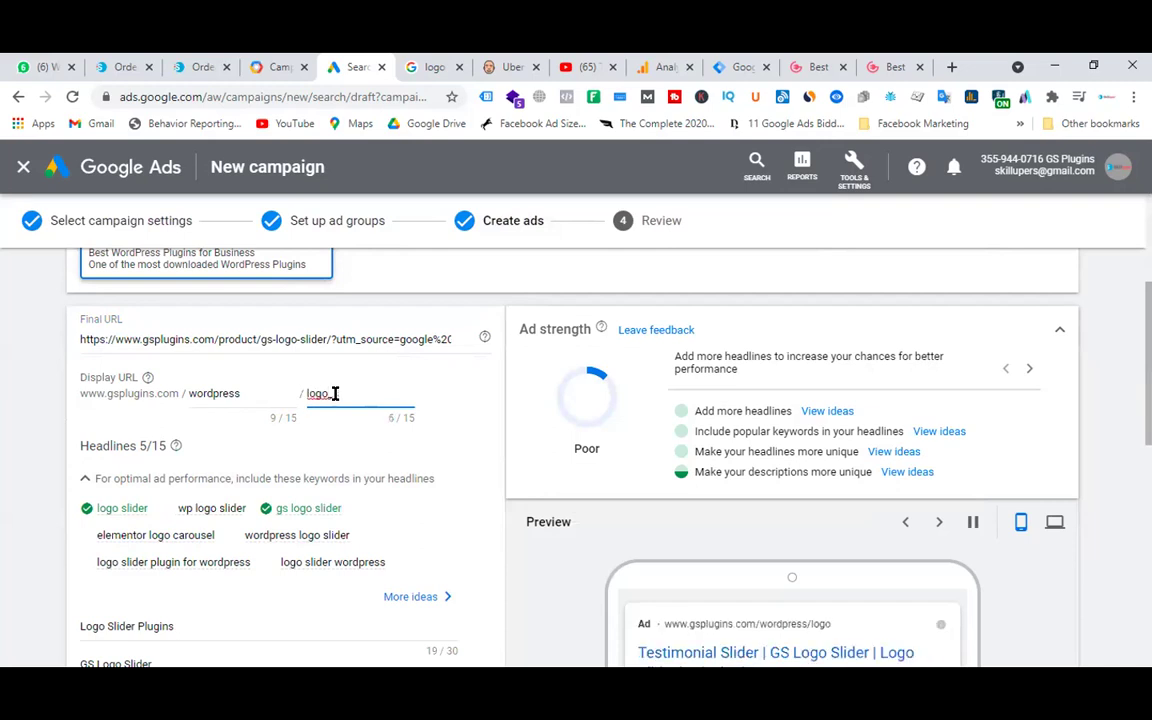
type("lider")
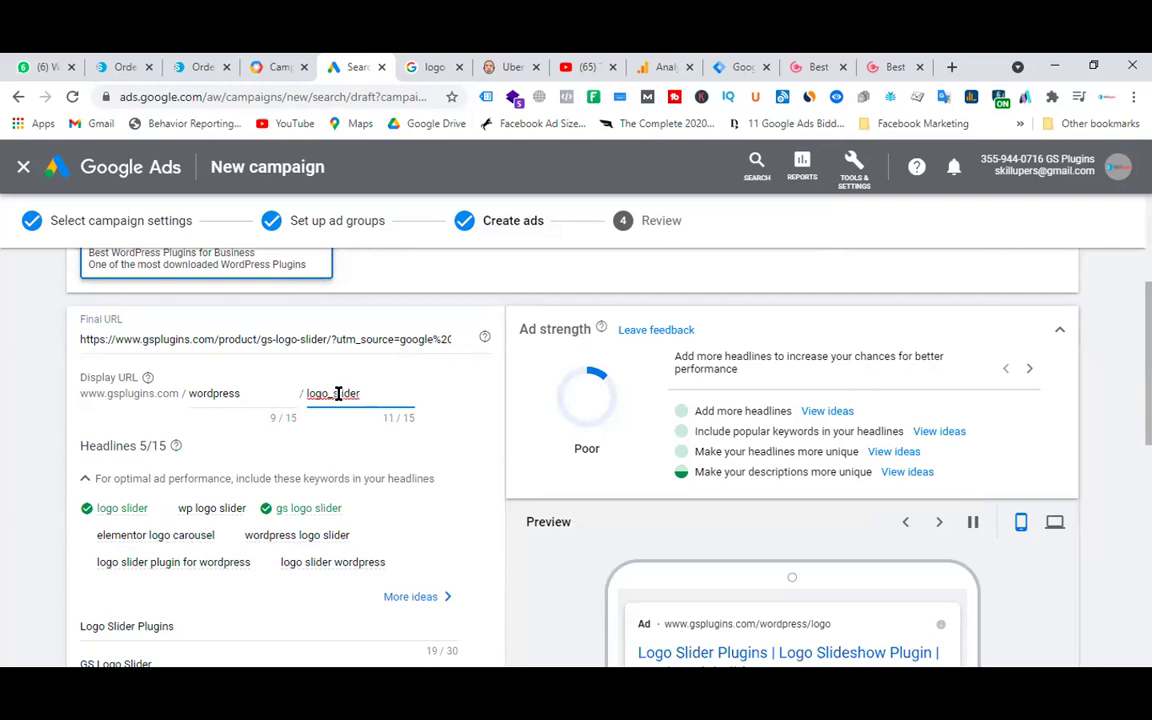
left_click(493, 405)
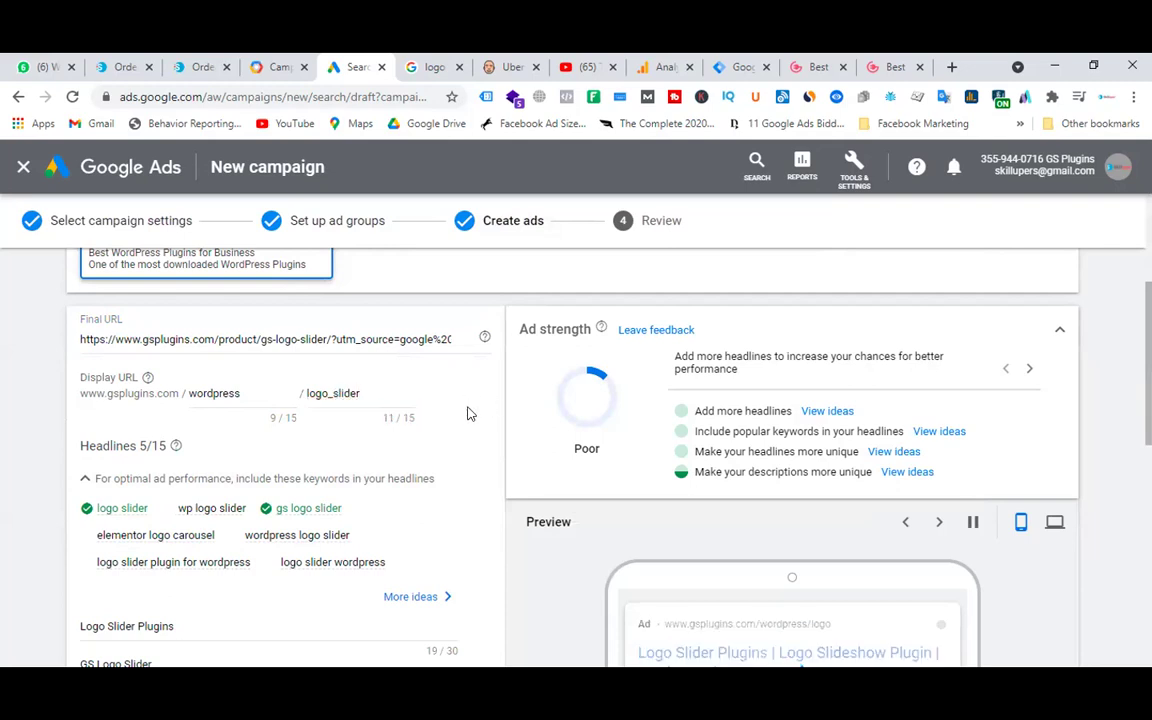
- Replace the ad's first headline with "Best logo slider wordpress plugin"
scroll(892, 463, "down", 3)
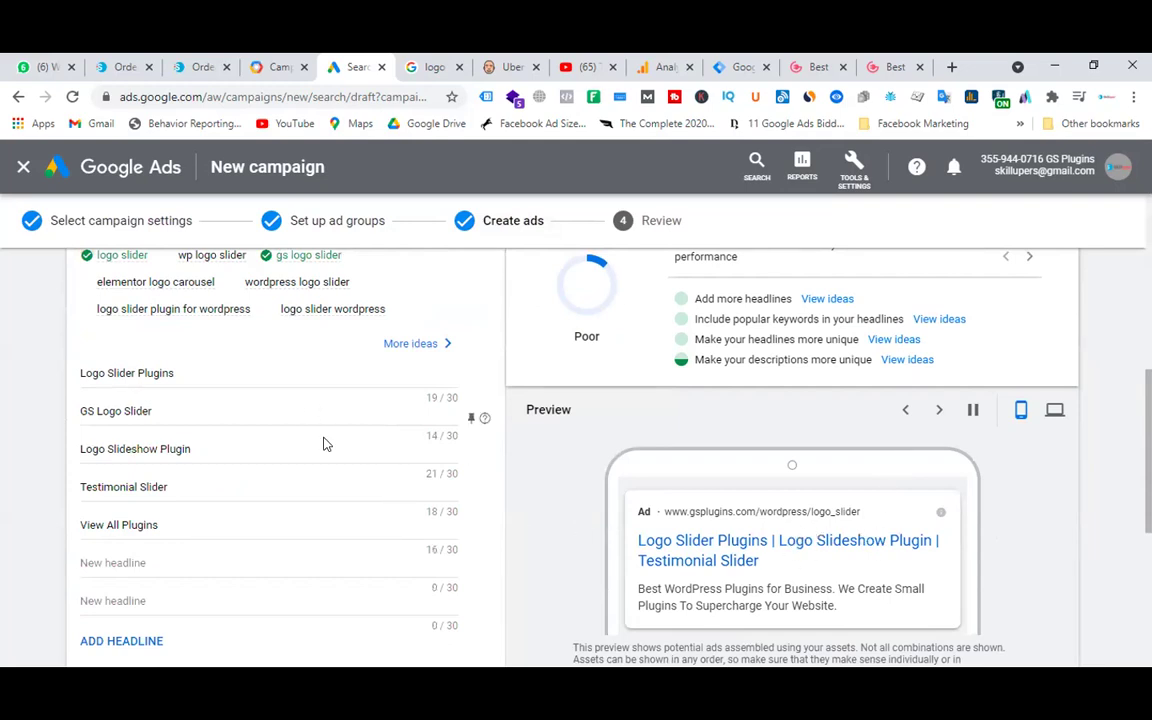
scroll(323, 444, "up", 1)
scroll(324, 442, "down", 3)
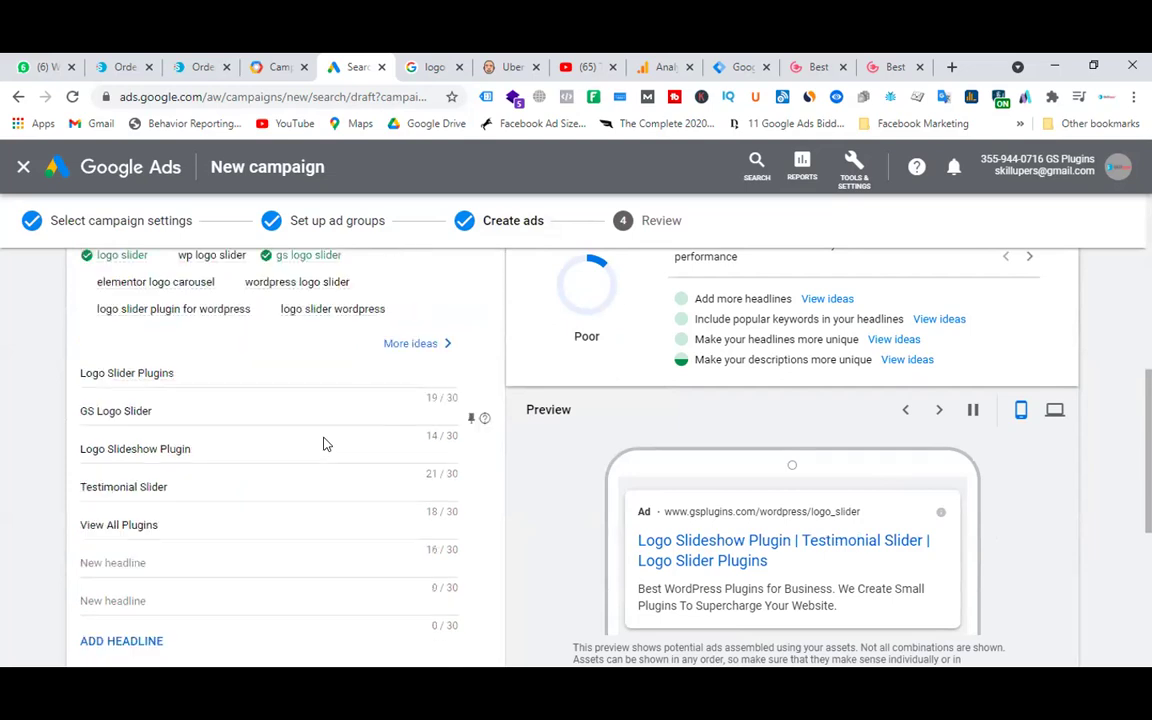
scroll(312, 425, "down", 3)
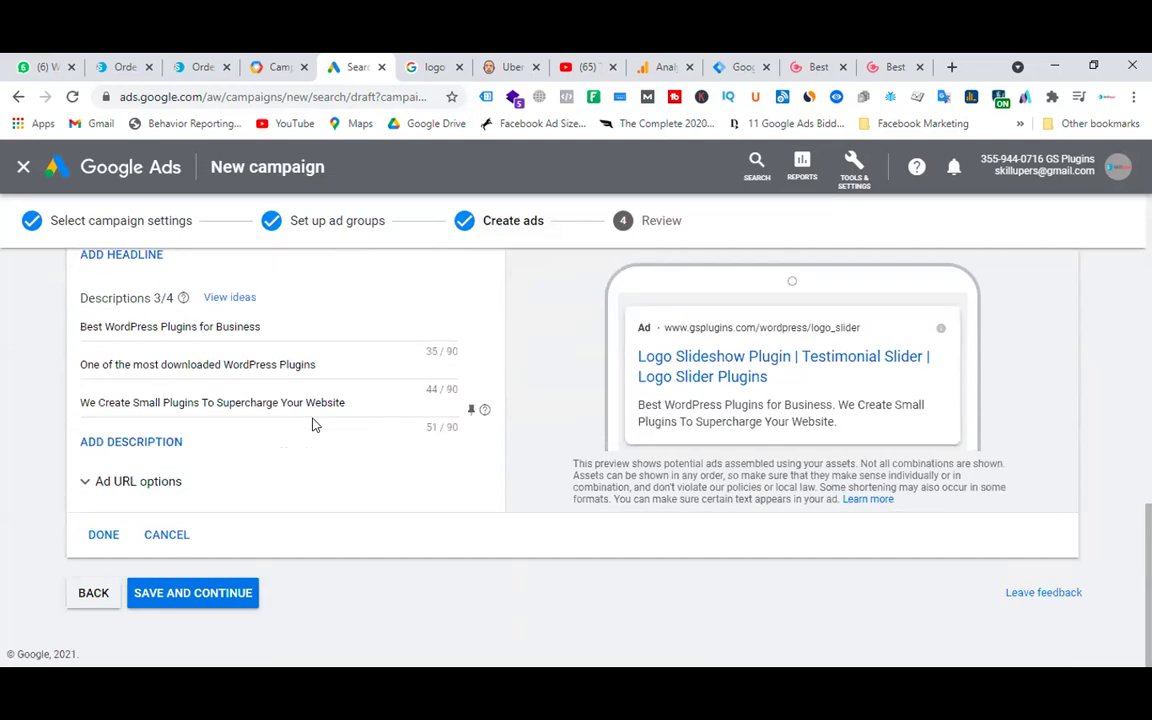
scroll(312, 425, "up", 5)
left_click(210, 490)
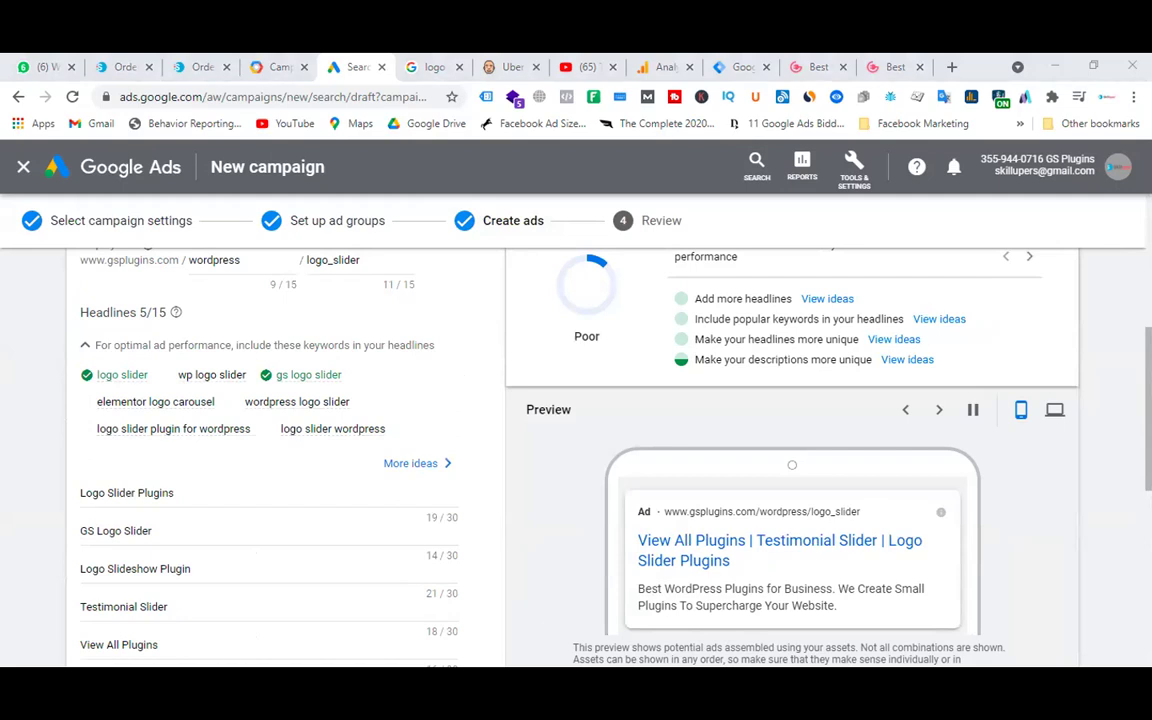
left_click(218, 490)
left_click_drag(218, 490, 5, 490)
key("ctrl+v")
left_click(84, 493)
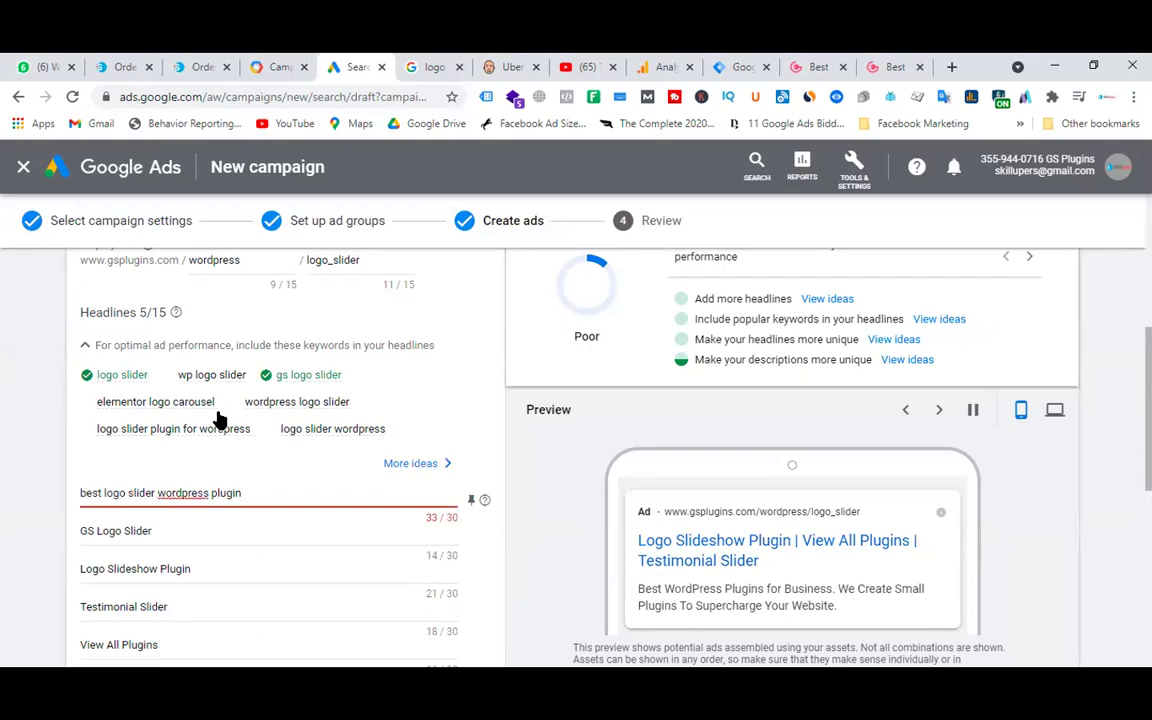
mouse_move(221, 419)
key("BackSpace")
type("B")
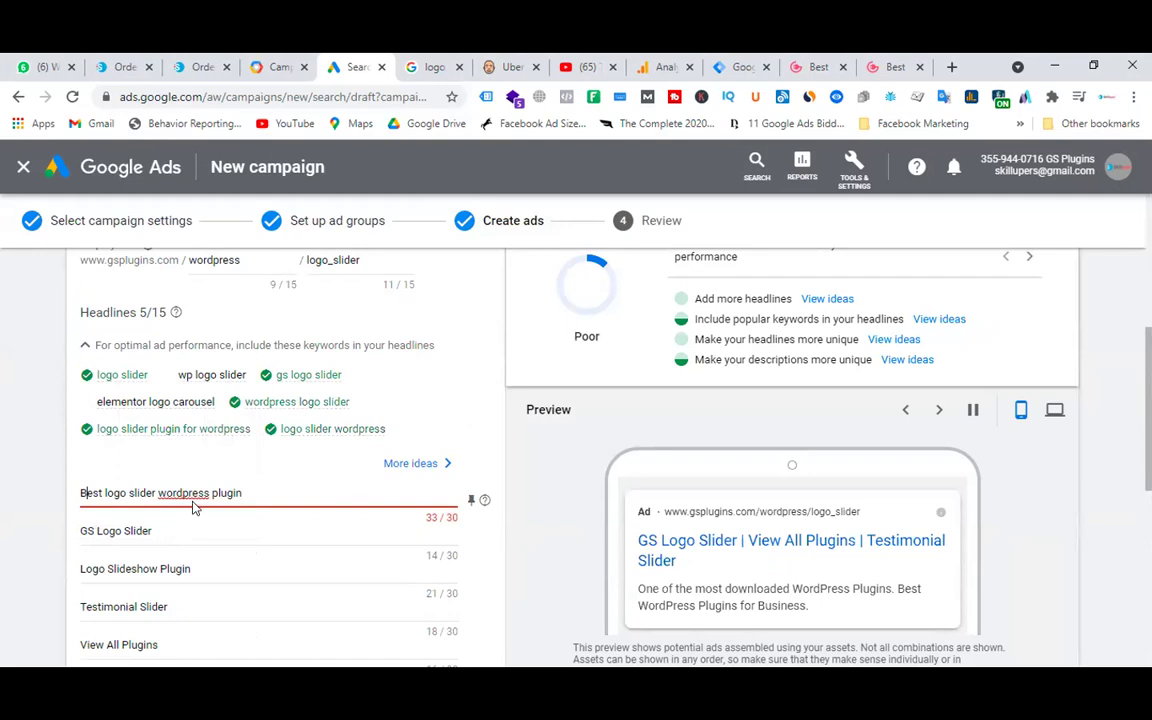
- Remove "wordpress" from the first headline and capitalize its remaining words so it reads "Best Logo Slider Plugin"
left_click_drag(207, 490, 158, 490)
key("BackSpace")
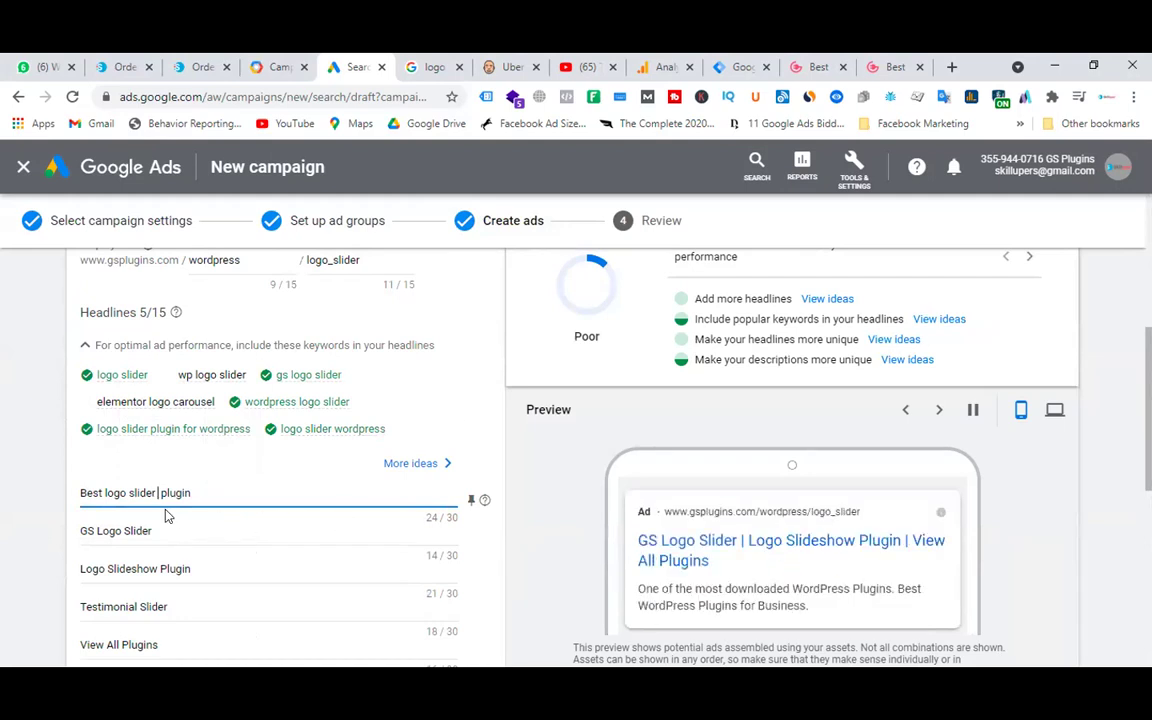
left_click(108, 490)
key("BackSpace")
type("L")
left_click(135, 489)
key("BackSpace")
type("S")
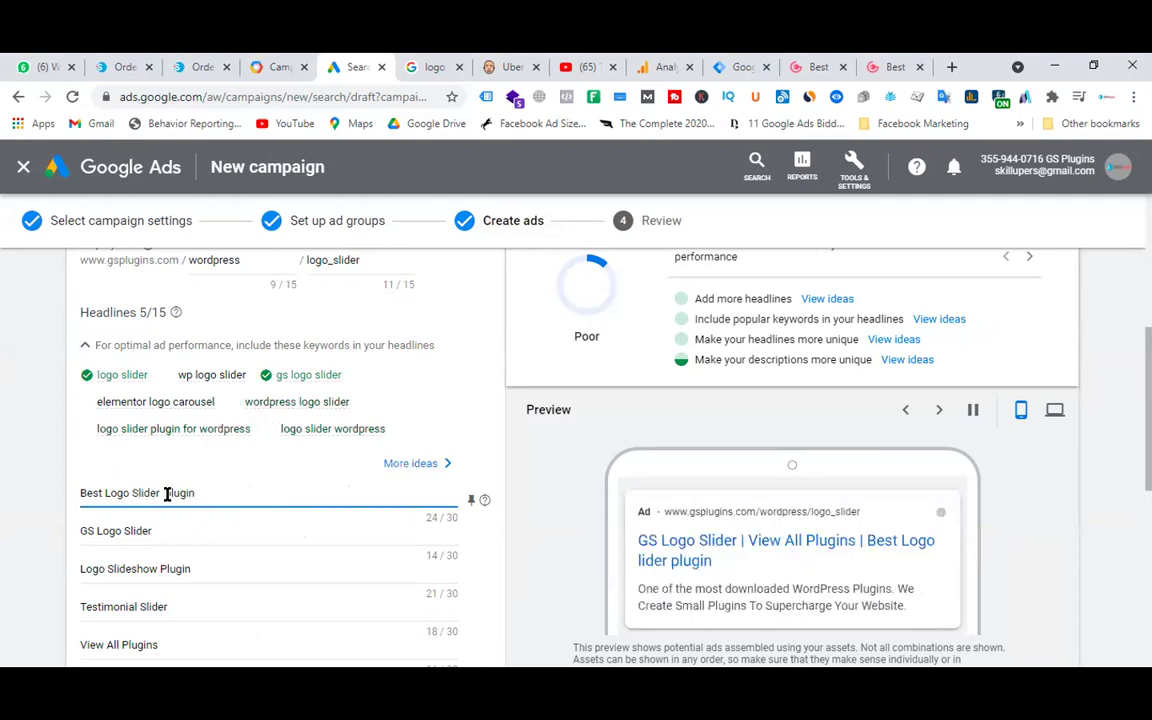
double_click(167, 494)
type("Plugin")
left_click(180, 524)
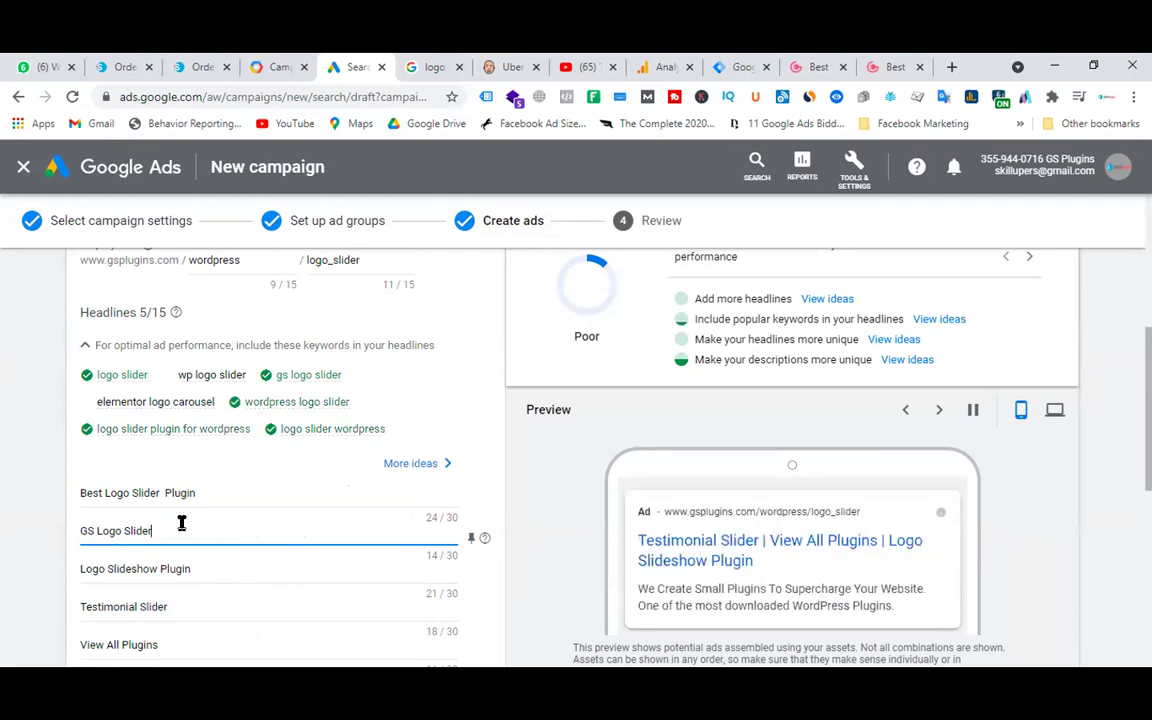
- Replace the ad's third headline with "best logo slider wordpress plugin" and delete the word "best"
scroll(181, 523, "down", 2)
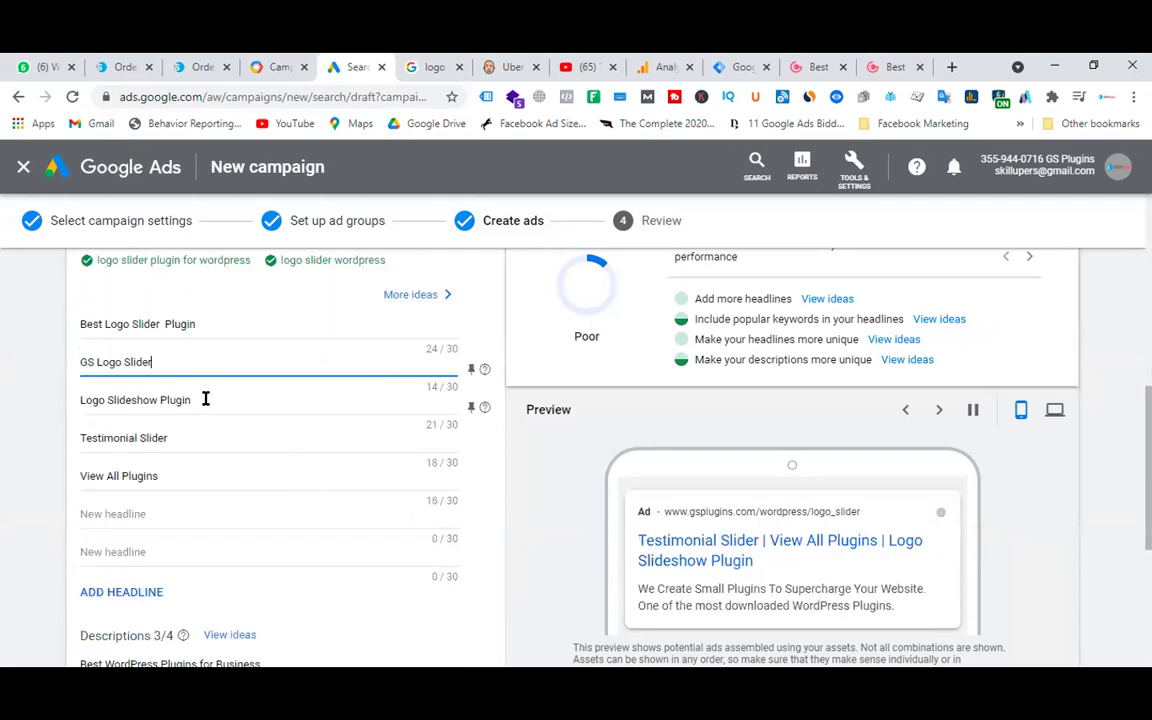
left_click_drag(205, 398, 8, 405)
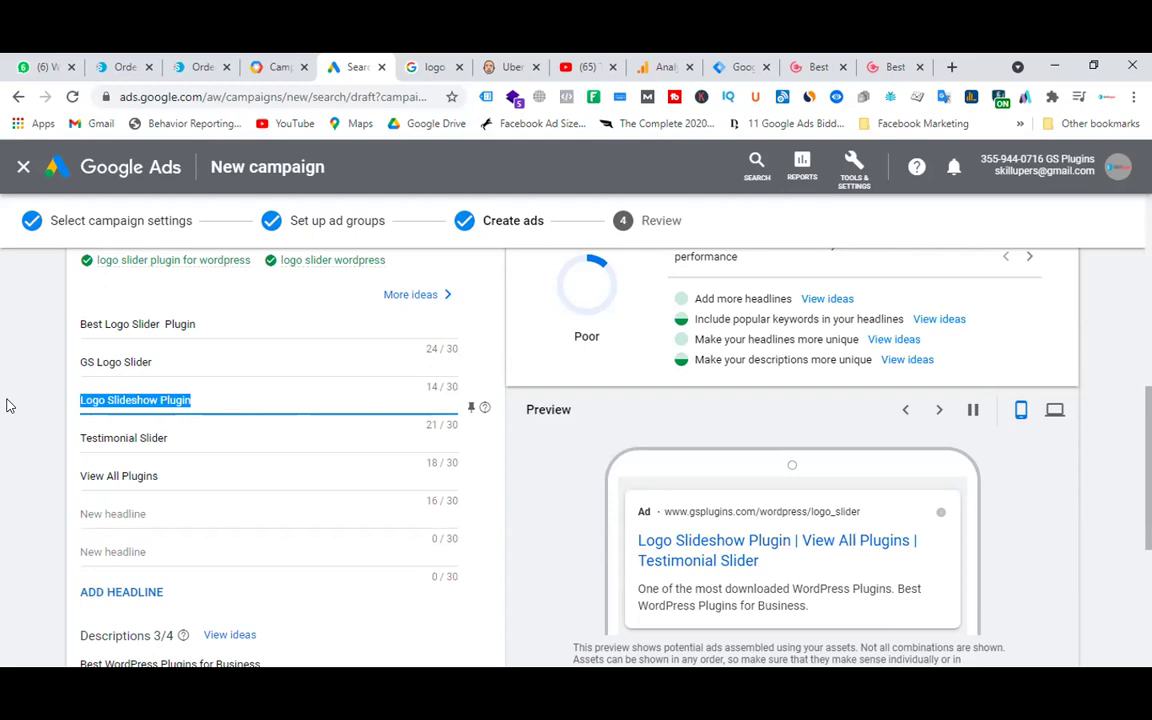
type("best logo slider wordpress plugin")
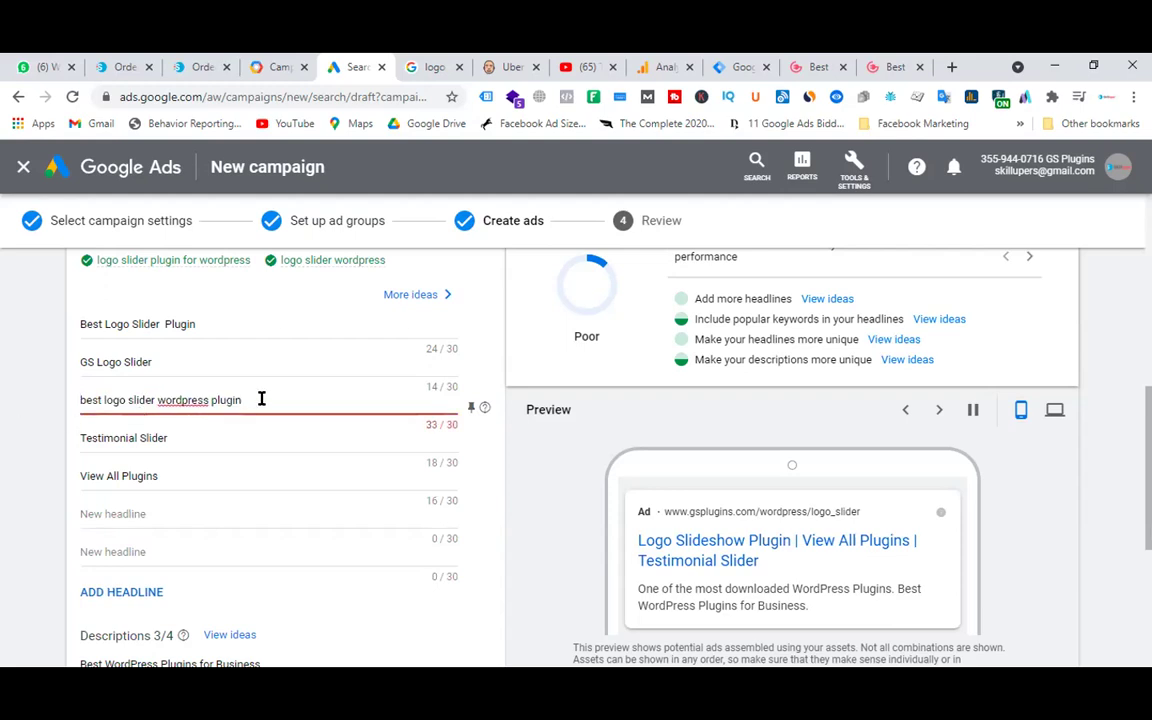
double_click(90, 399)
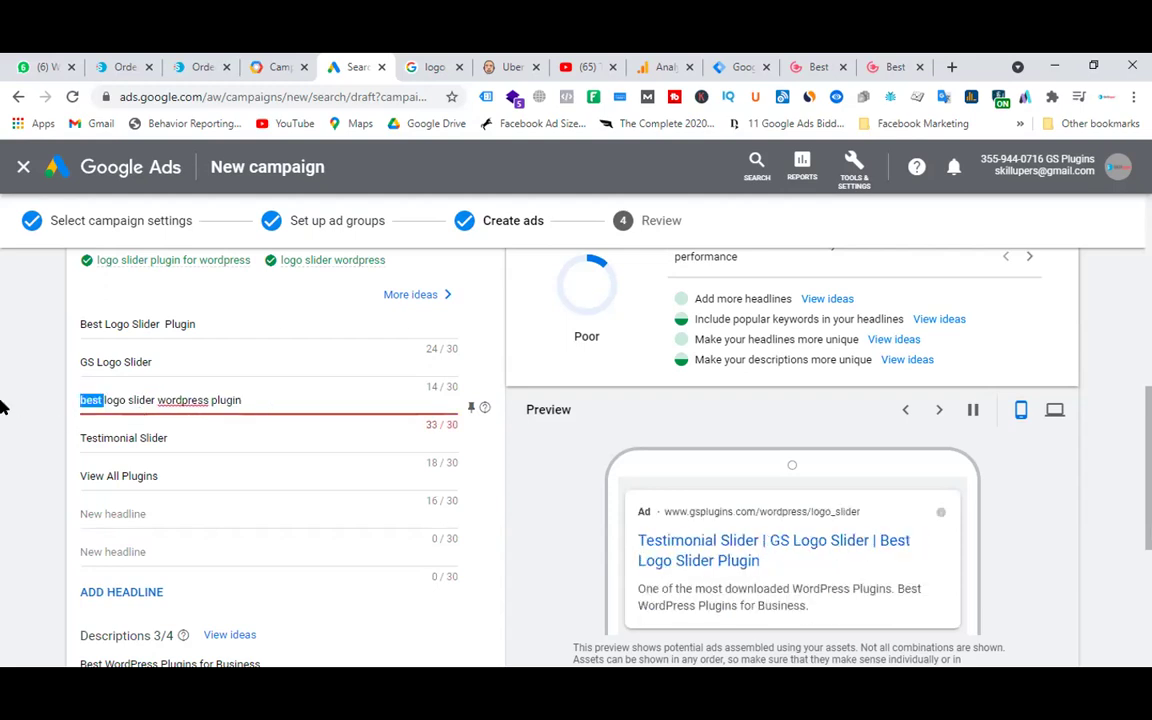
key("BackSpace")
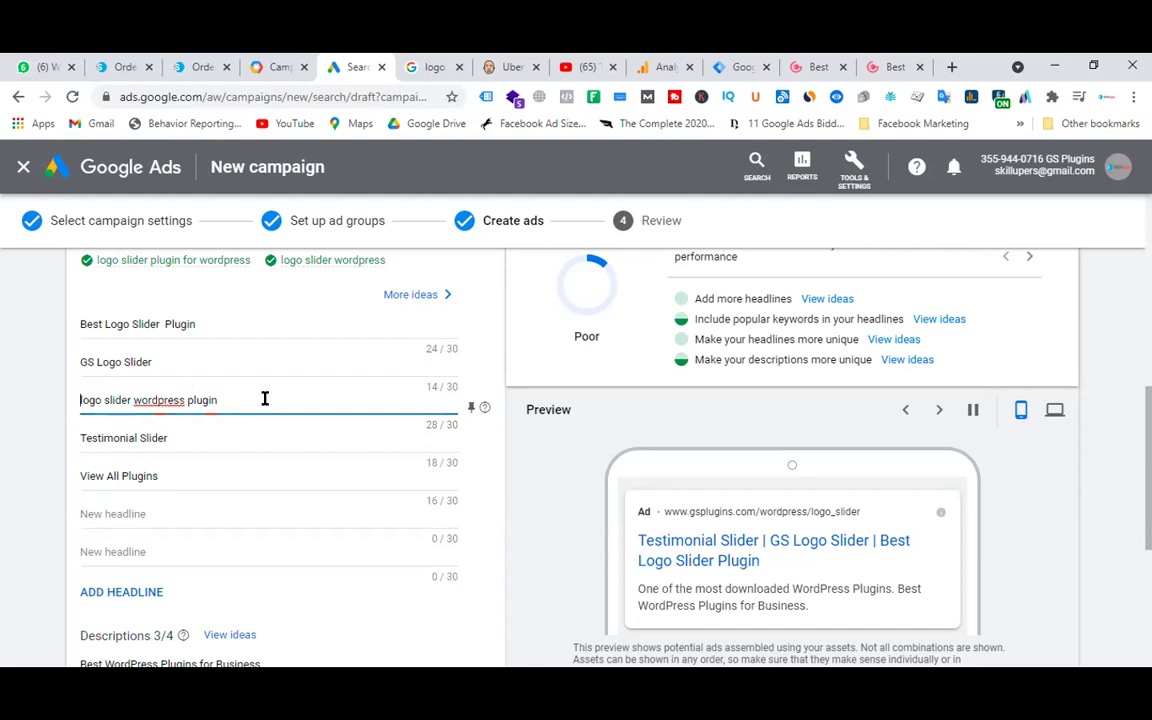
- Move "wordpress" to the front of the third headline so it reads "wordpress logo slider plugin"
left_click_drag(265, 399, 3, 403)
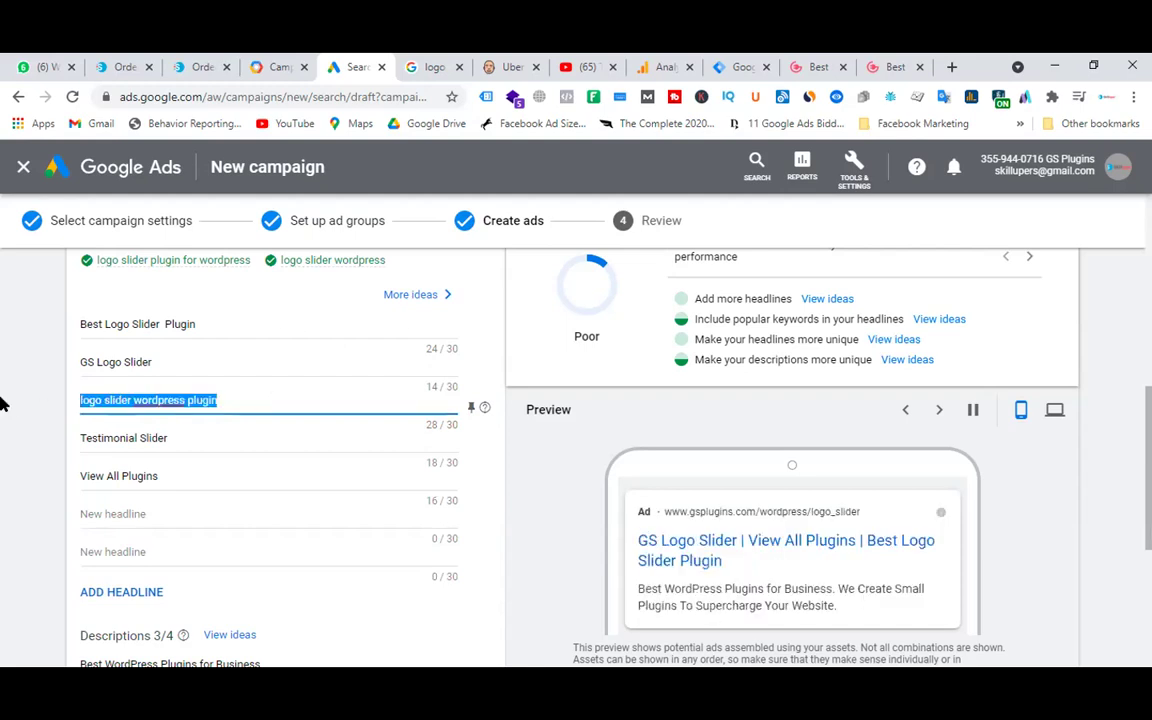
left_click(160, 400)
double_click(162, 400)
key("ctrl+c")
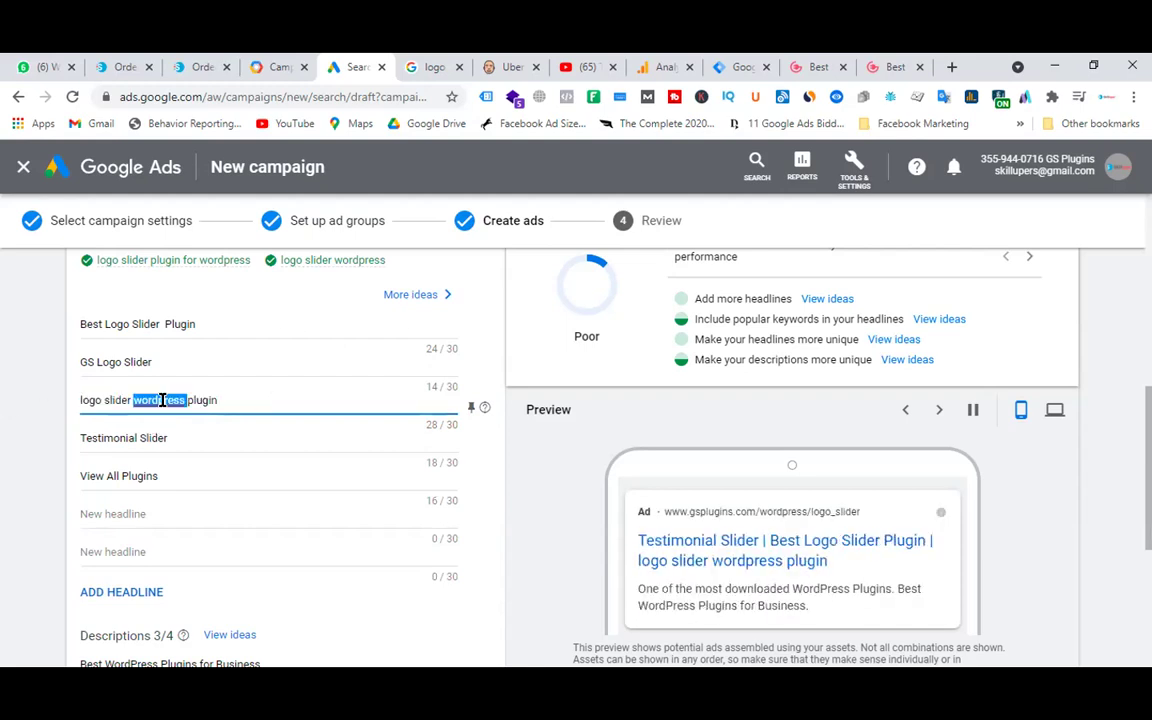
key("BackSpace")
left_click(81, 400)
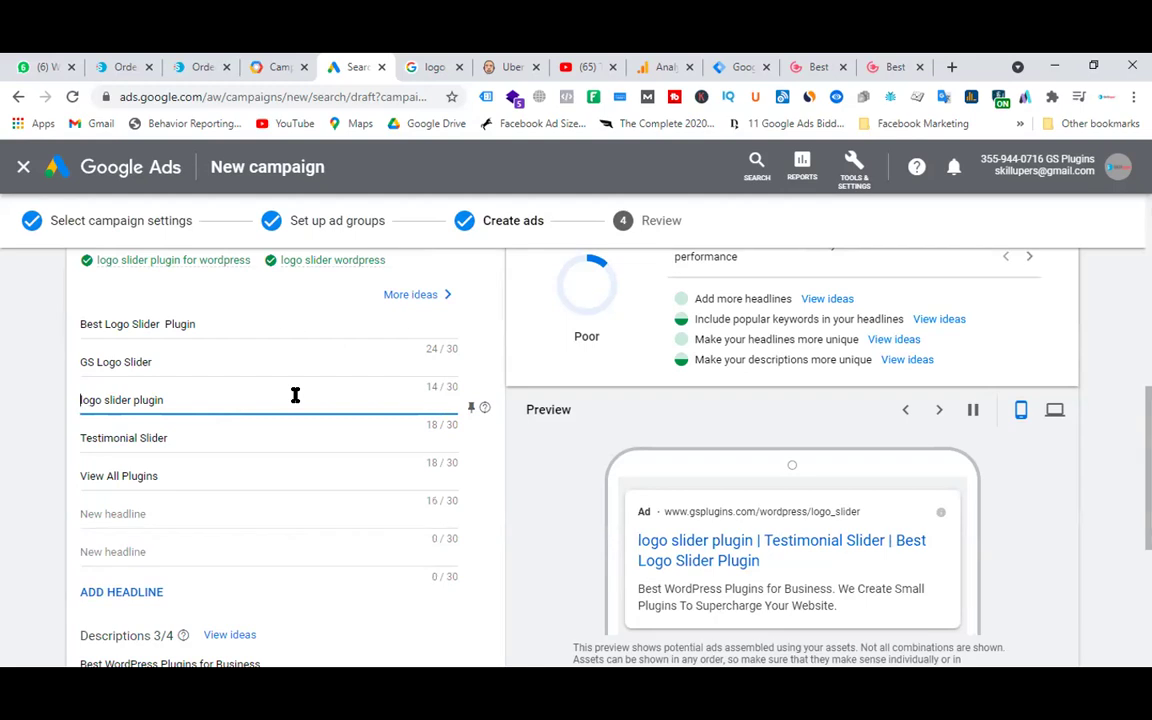
key("ctrl+v")
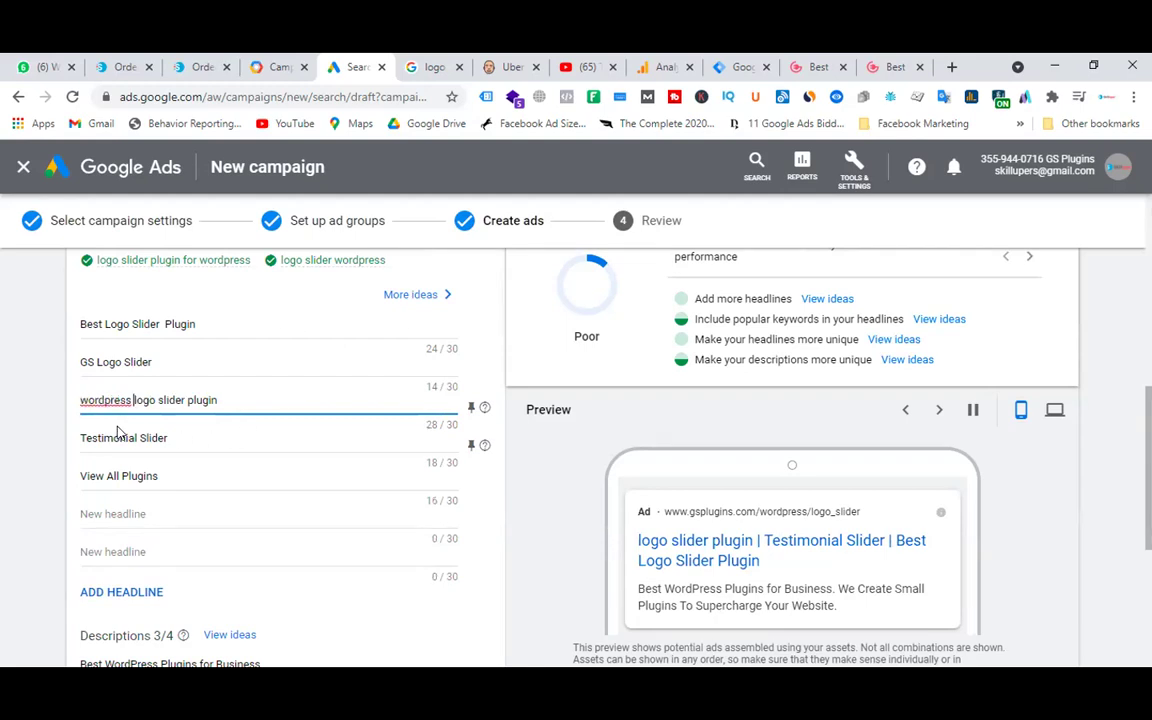
- Capitalize and split the first word of the third headline so it reads "Word press"
key("BackSpace")
type("W")
left_click(106, 400)
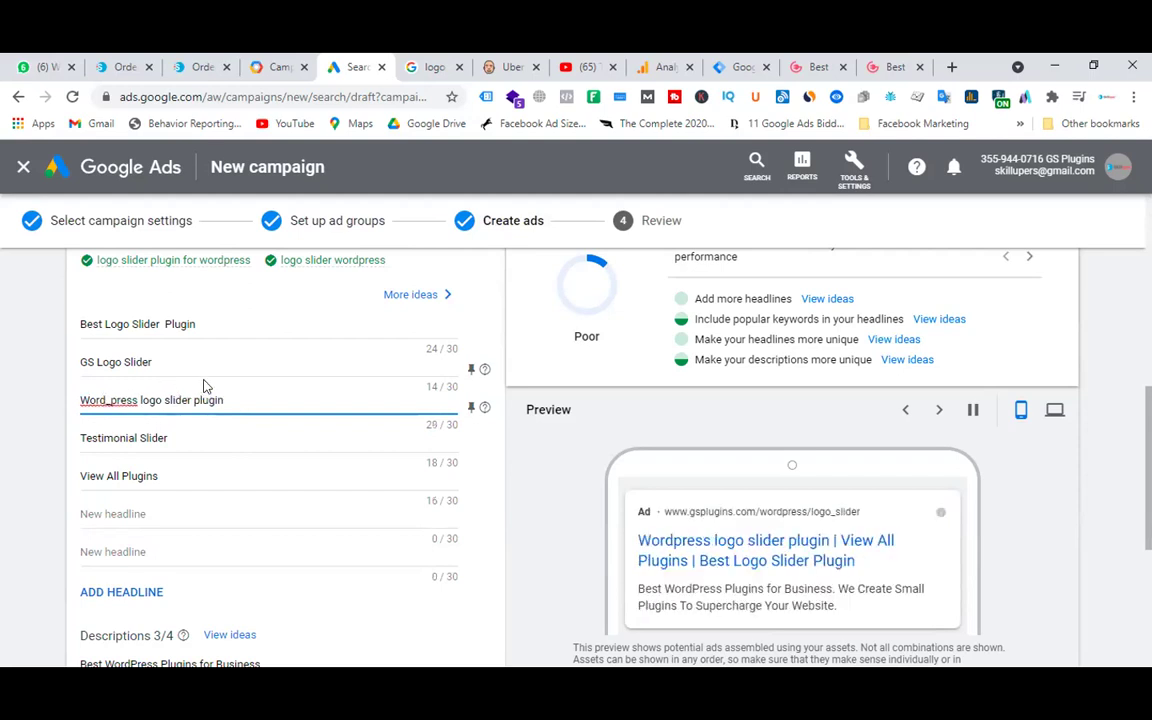
key("BackSpace")
left_click(258, 400)
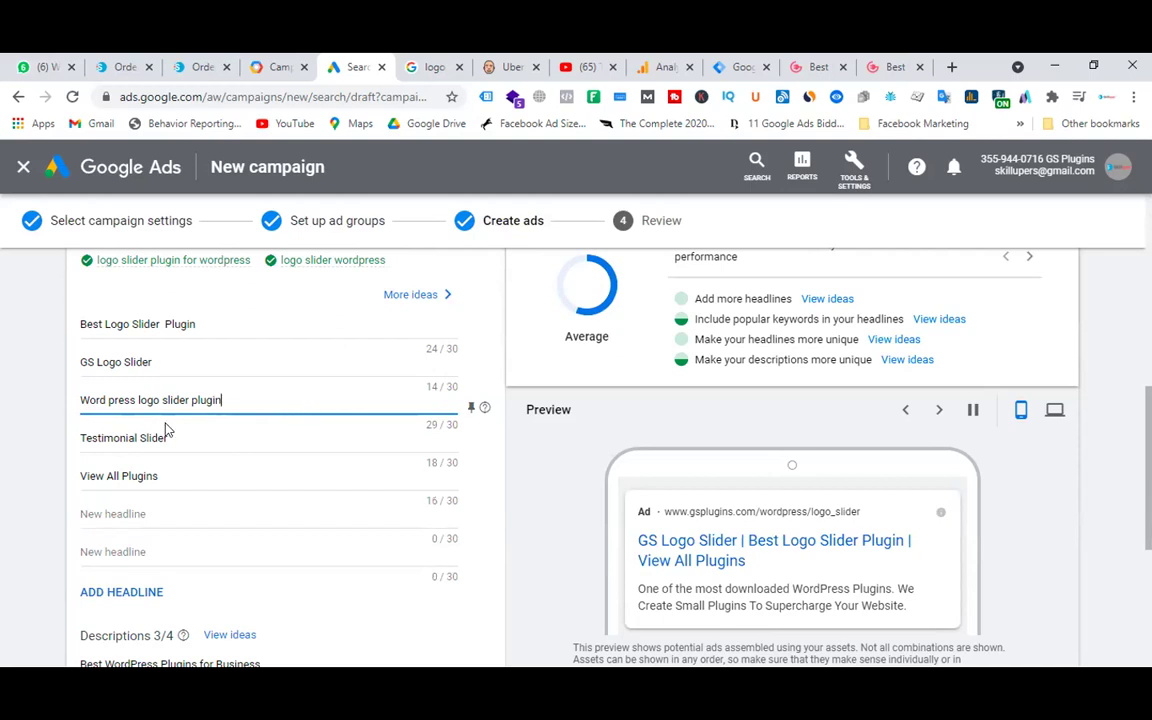
- Capitalize the remaining words of the third headline so it reads "Word press Logo Slider Plugin"
key("BackSpace")
type("L")
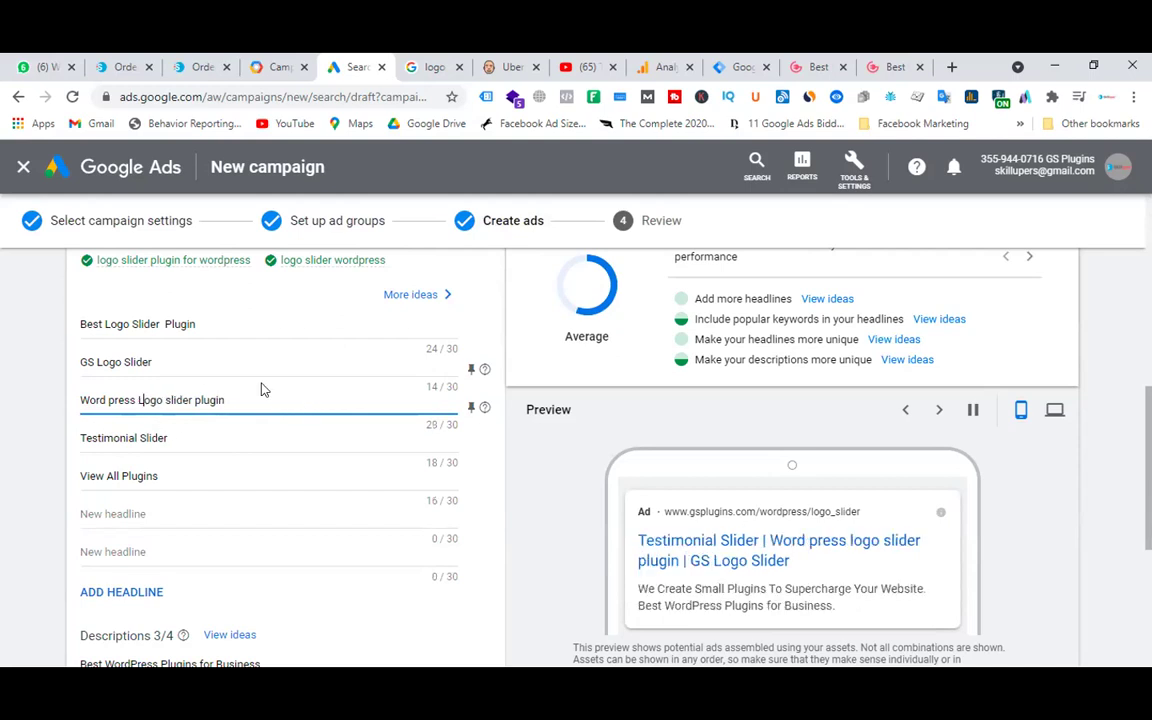
left_click(169, 398)
key("BackSpace")
type("S")
left_click(197, 399)
key("BackSpace")
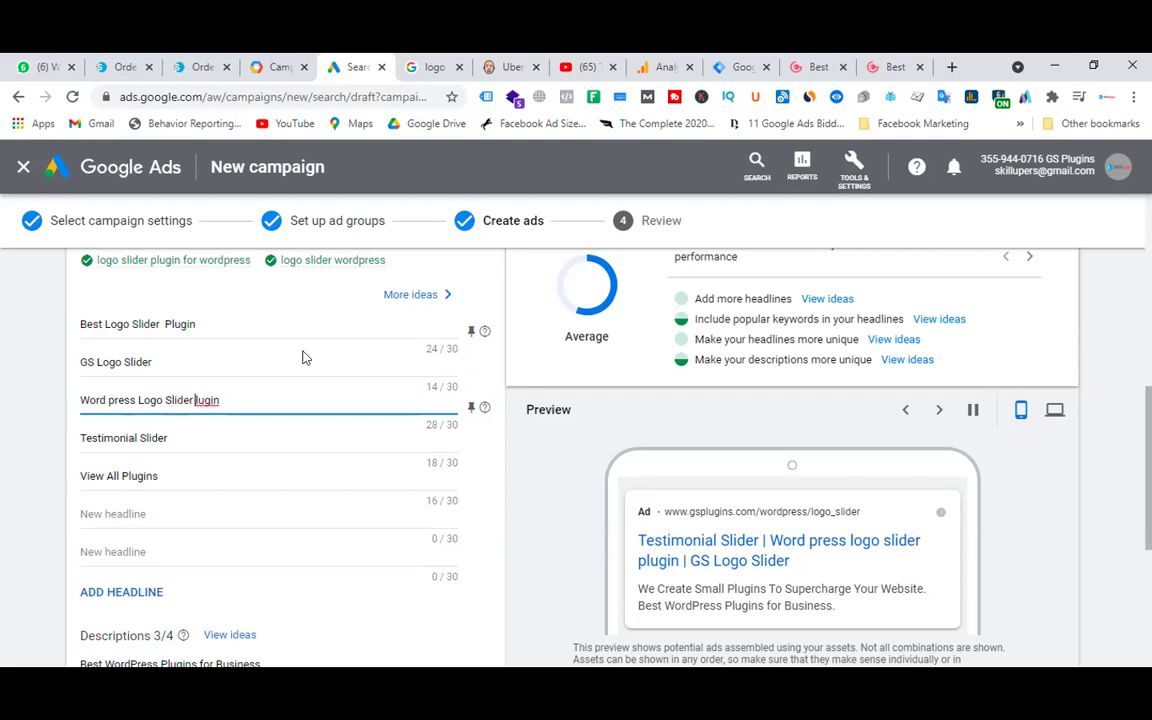
type("P")
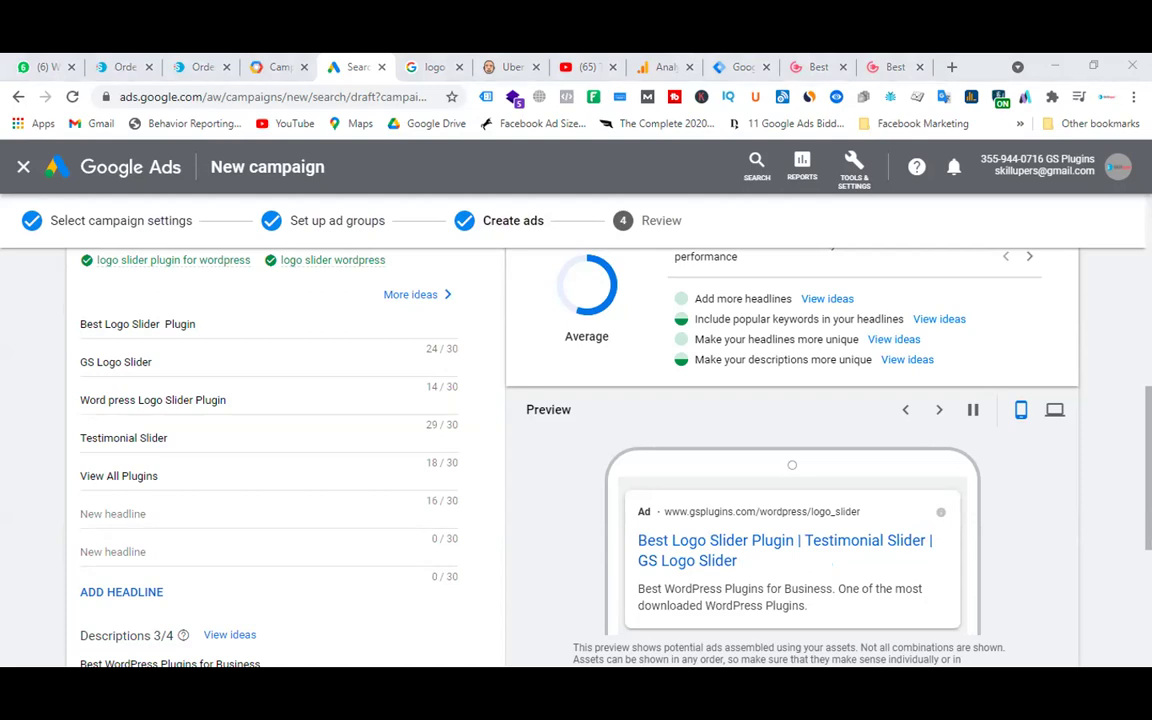
- Replace the fourth headline with "Logo slider plugin in wordpress", starting with a capital L
left_click_drag(190, 437, 2, 456)
type("logo slider plugin in wordpress")
left_click(83, 435)
key("BackSpace")
type("L")
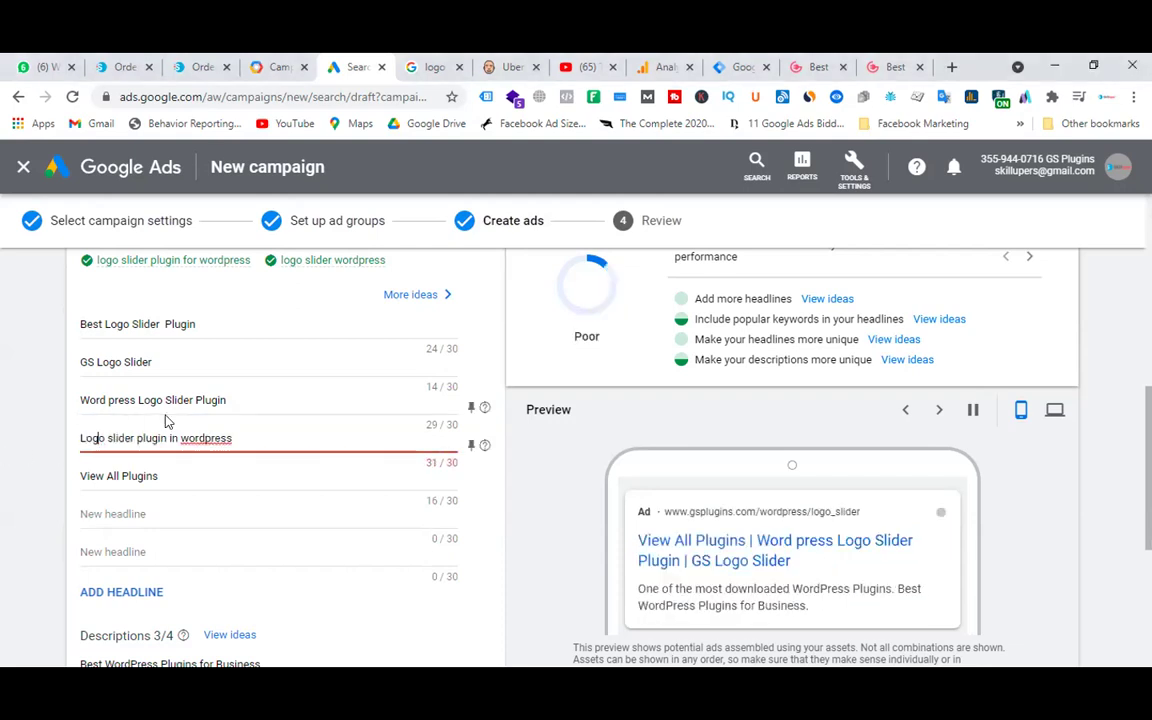
- Capitalize "Slider" and "Plugin" in the fourth headline
key("BackSpace")
type("S")
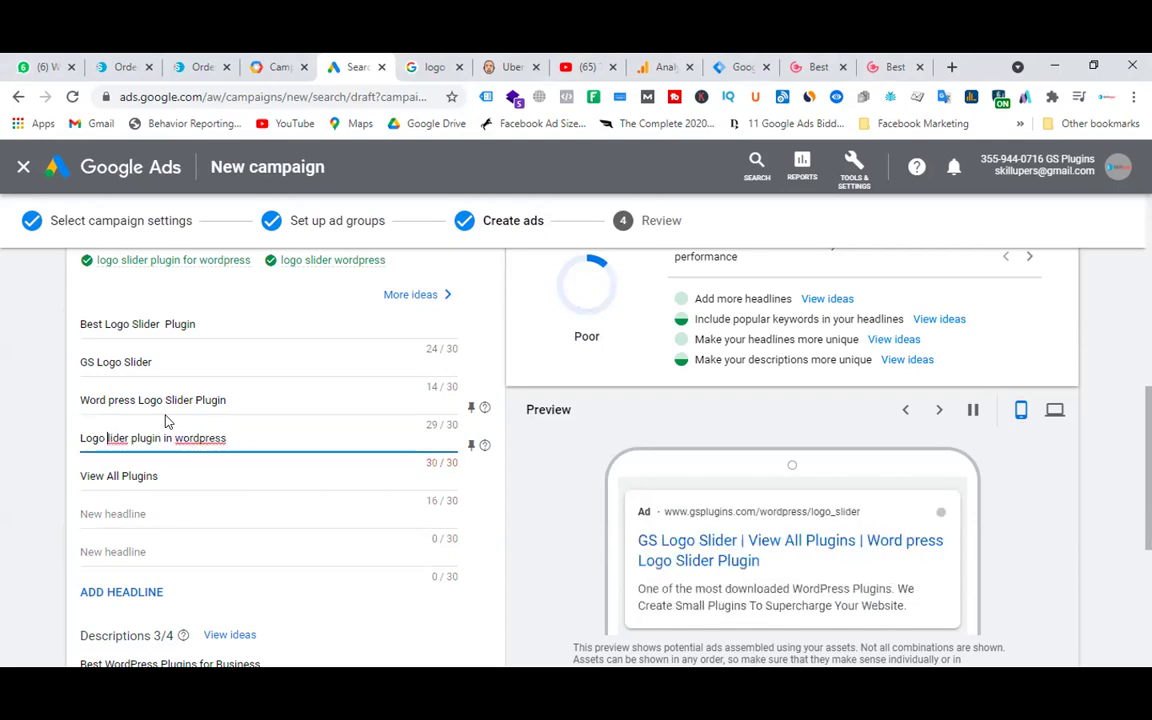
key("Right")
key("Right")
key("Right")
key("Right")
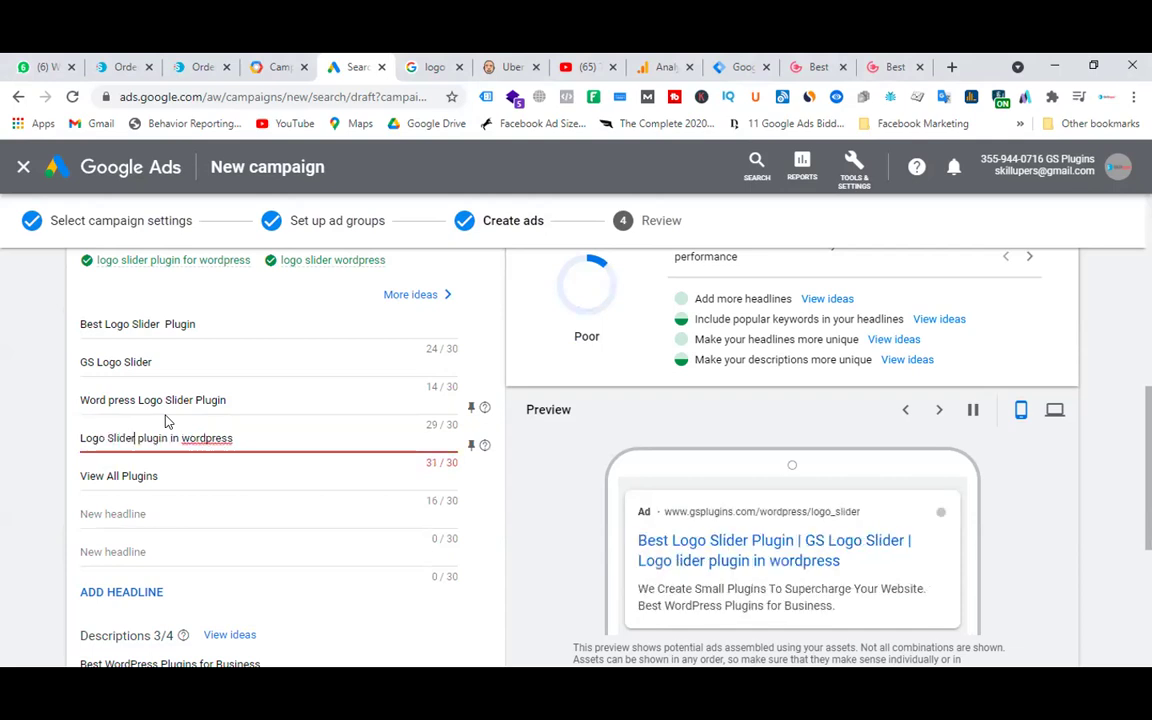
key("BackSpace")
type("P")
key("Right")
key("Right")
key("Right")
key("Right")
key("Right")
key("Right")
key("Right")
key("Right")
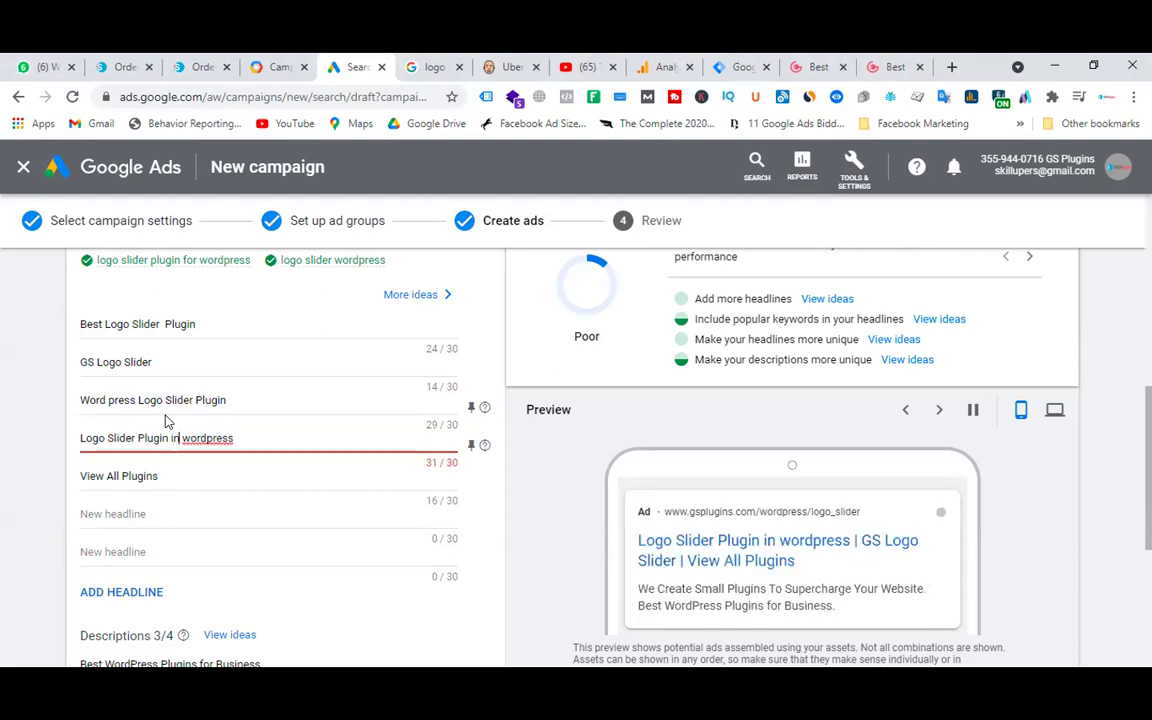
- Replace "in wordpress" with "for WP" at the end of the fourth headline
key("BackSpace")
key("BackSpace")
key("BackSpace")
key("BackSpace")
key("BackSpace")
key("BackSpace")
key("BackSpace")
key("BackSpace")
key("BackSpace")
key("BackSpace")
key("BackSpace")
key("BackSpace")
key("BackSpace")
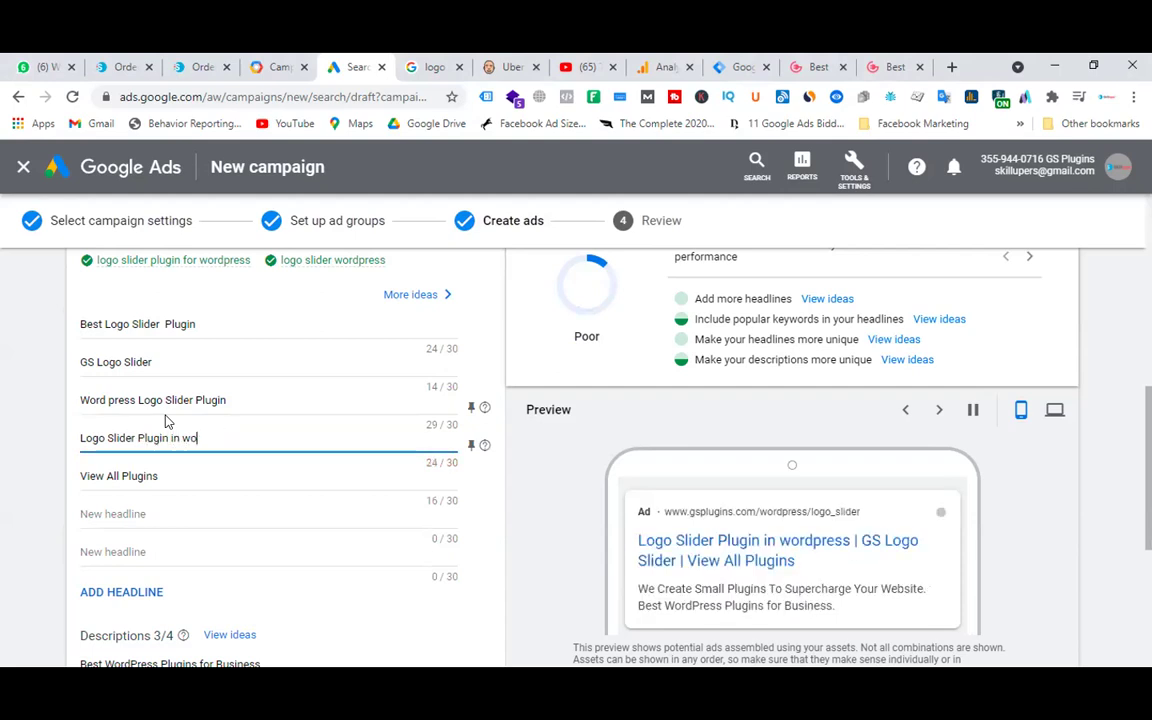
type("for WP")
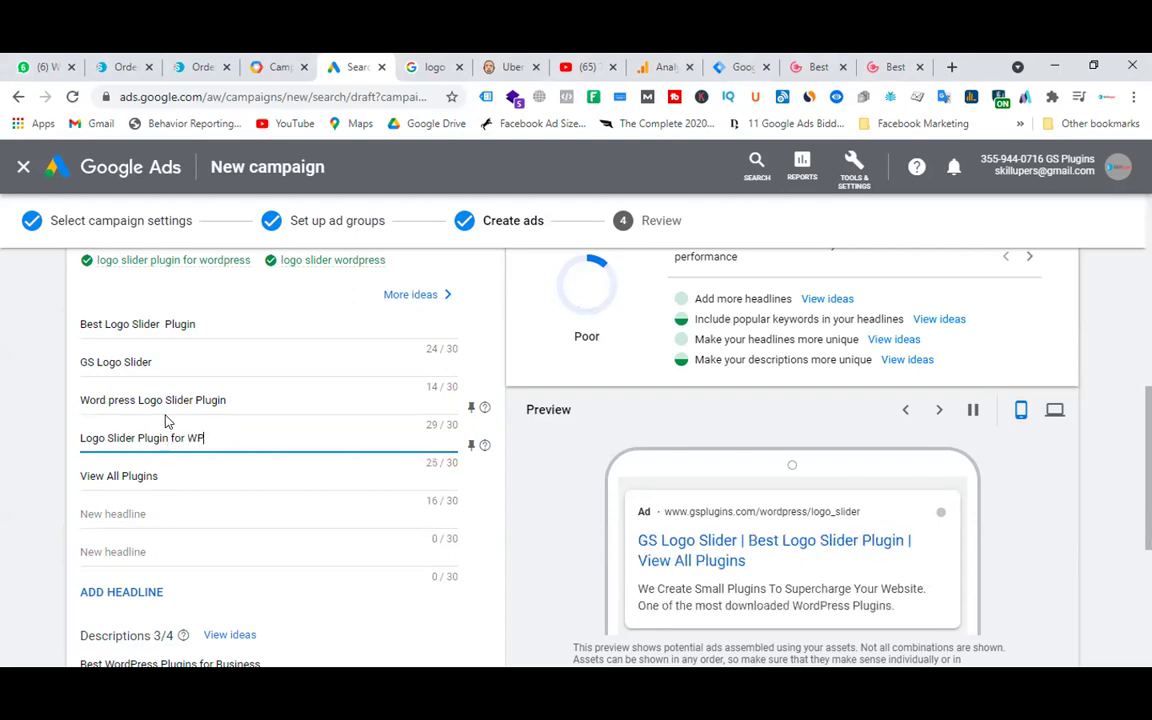
left_click(477, 387)
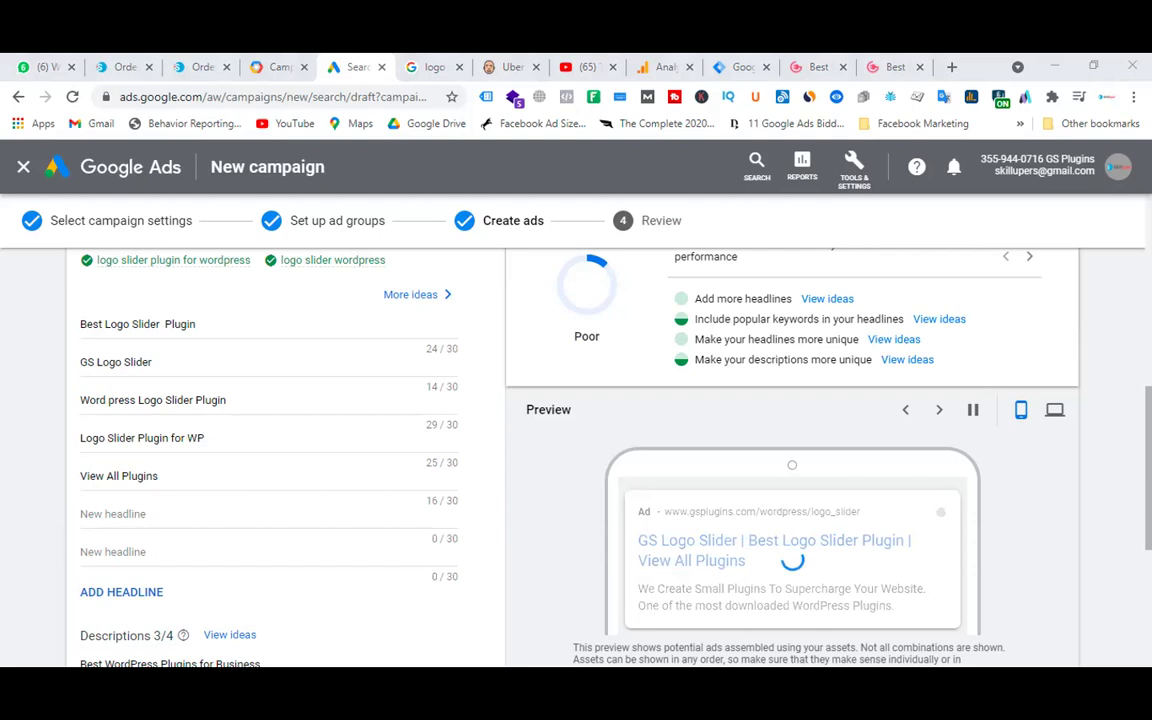
- Replace the fifth headline with "logo carousel elementor" and capitalize its first two words
left_click(167, 476)
left_click_drag(167, 476, 10, 476)
type("logo carousel elementor")
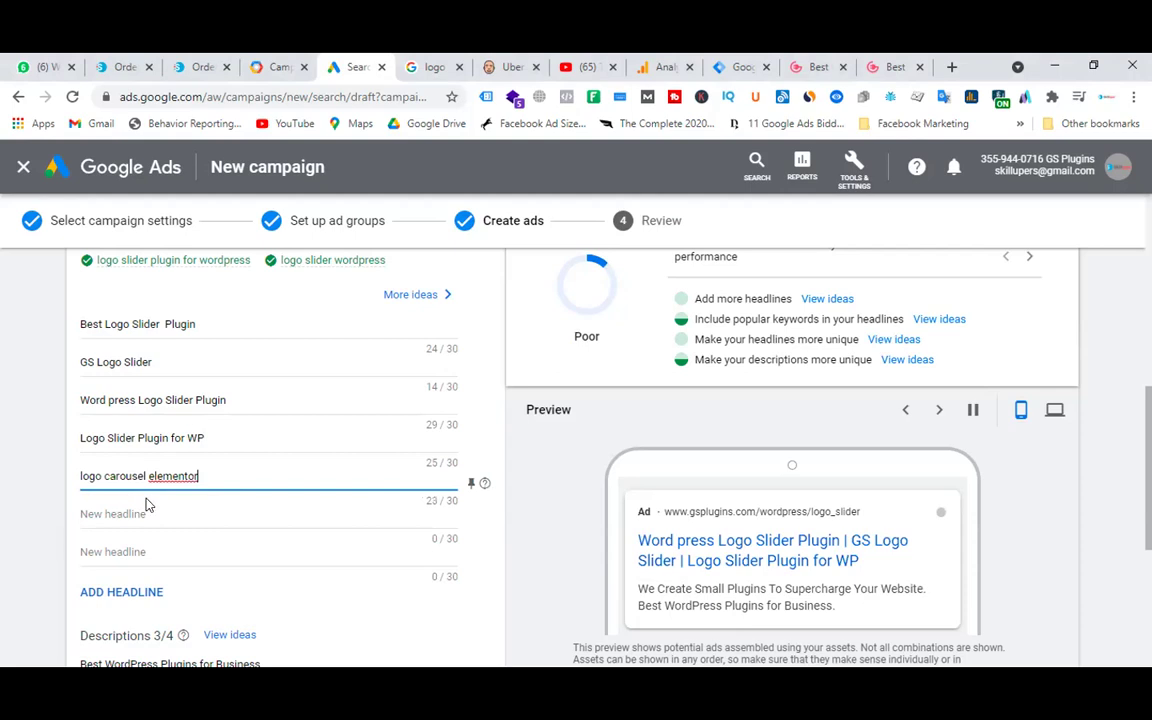
left_click(79, 477)
key("Delete")
type("L")
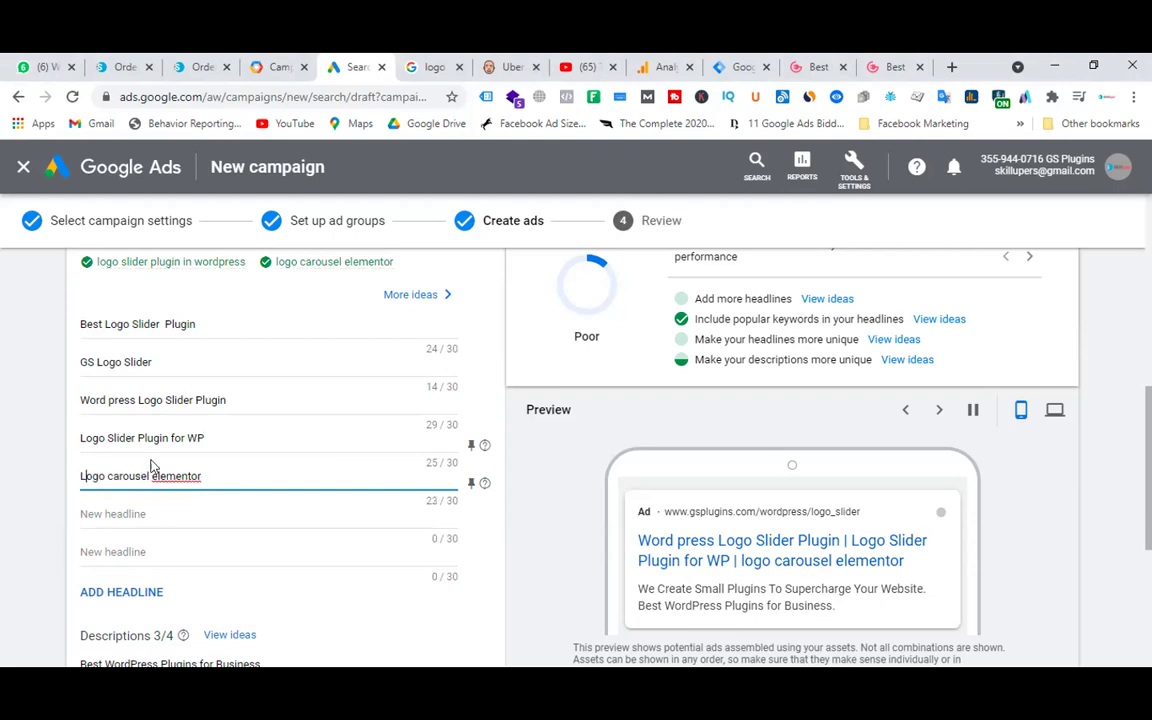
left_click(108, 476)
key("Delete")
type("C")
left_click(153, 477)
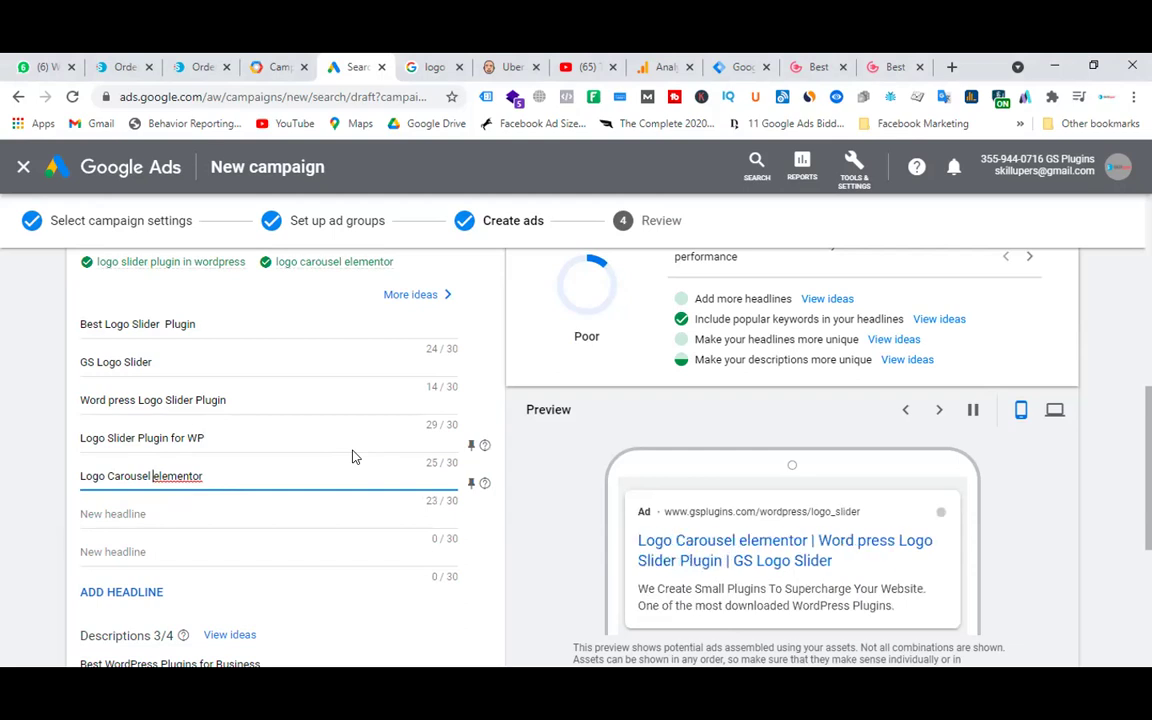
- Reword the fifth headline to "Logo Slider for Elementor", dropping the word "Carousel"
type("Slider for")
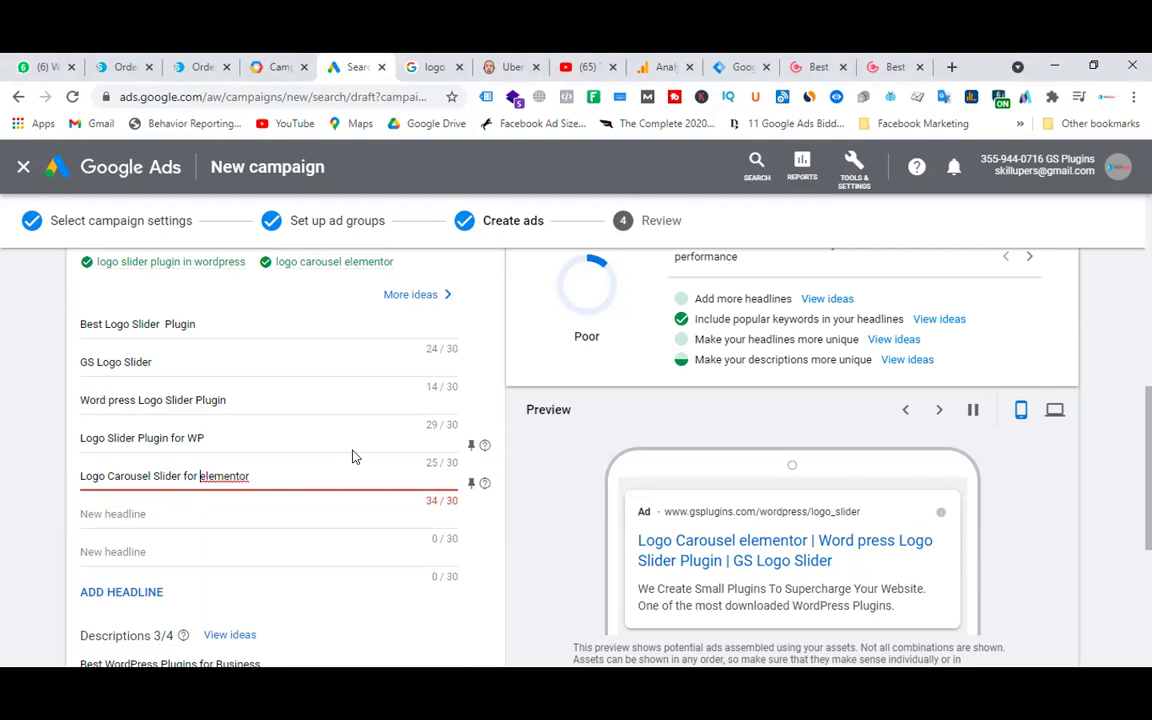
key("Delete")
type("E")
left_click(287, 474)
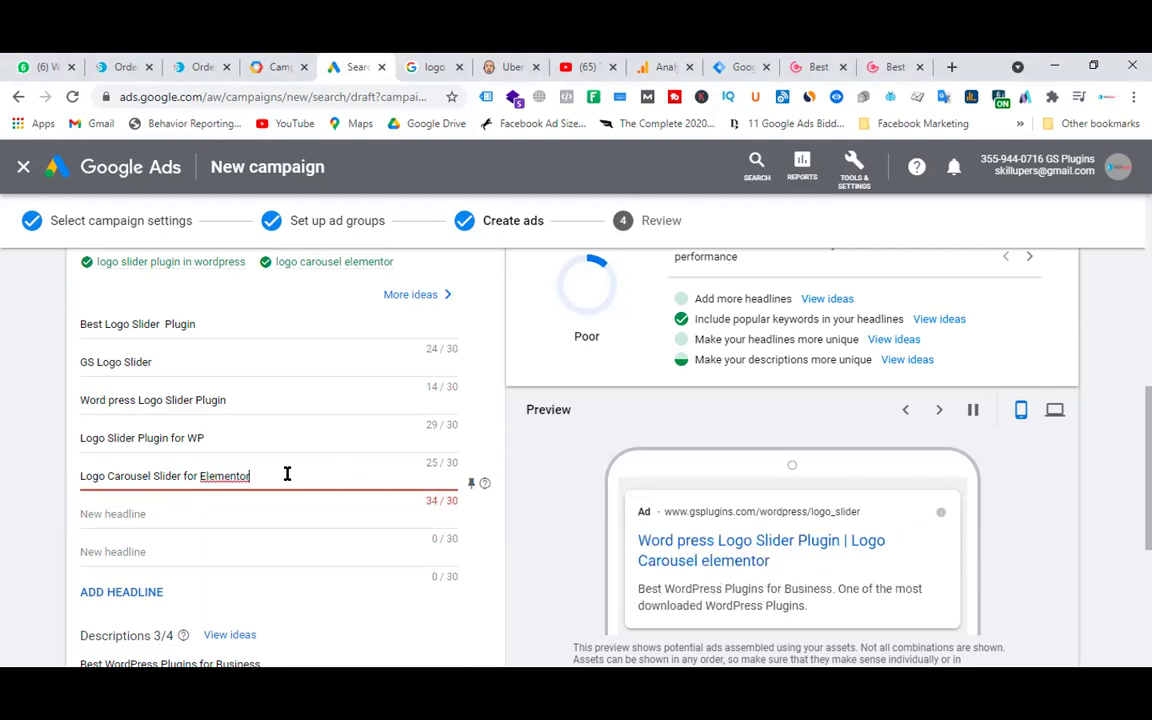
double_click(135, 476)
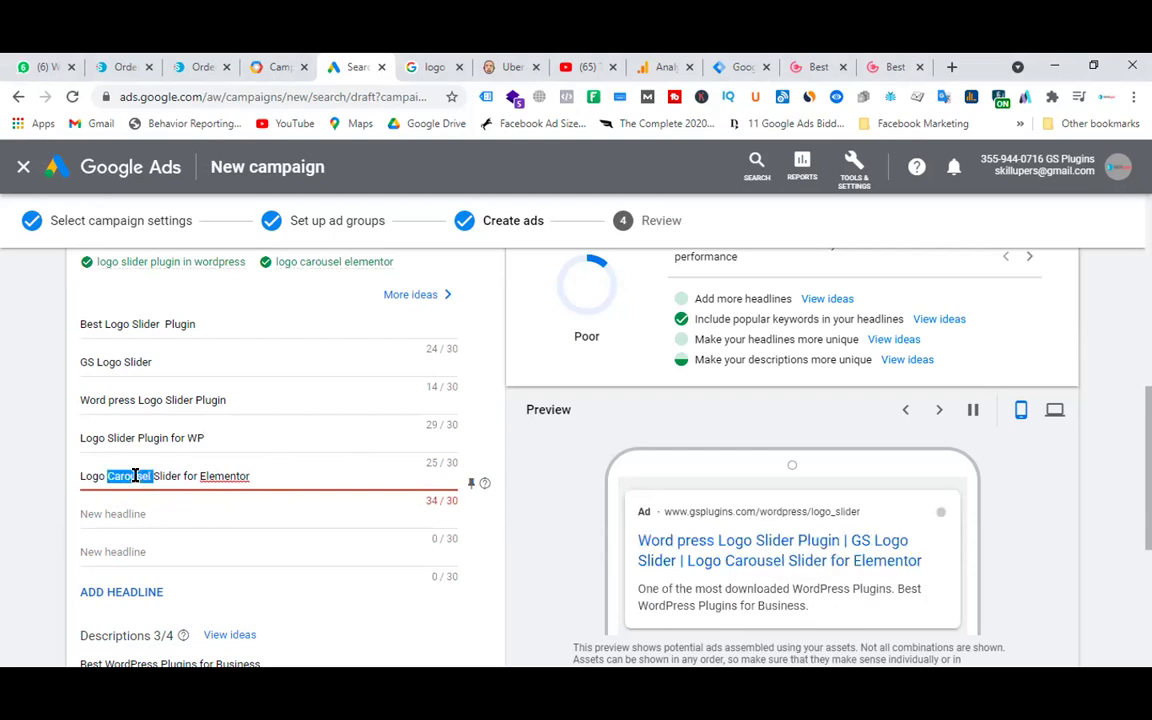
key("BackSpace")
left_click(257, 476)
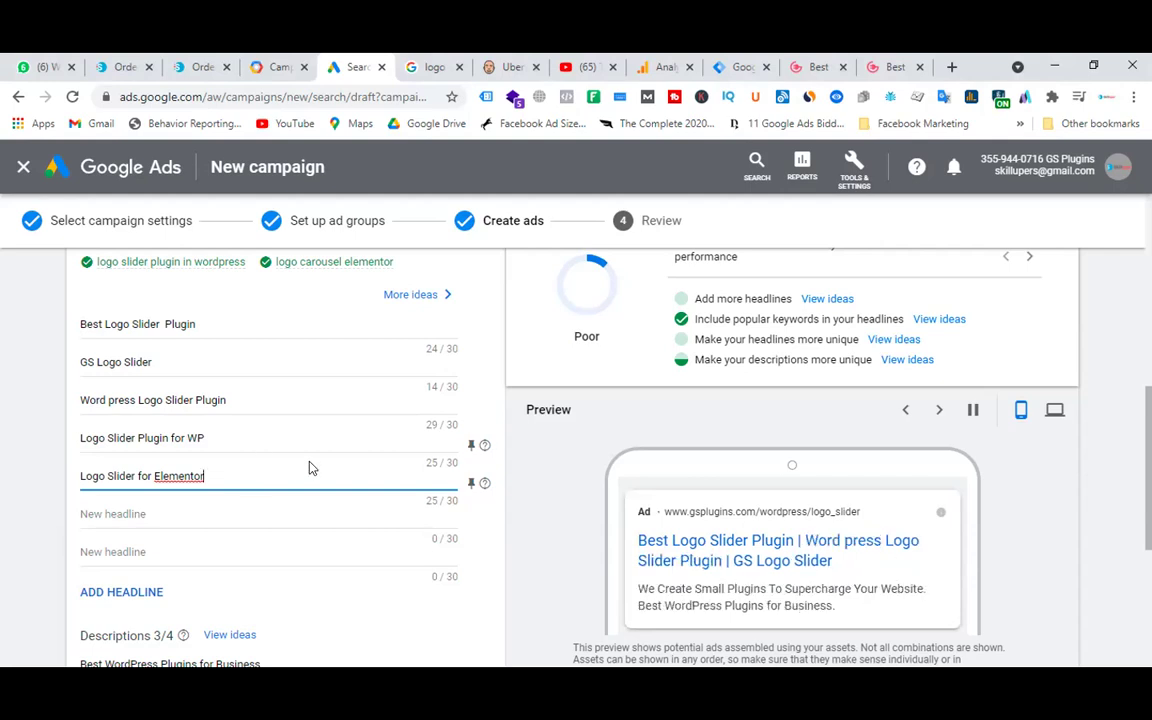
- Enter "logo showcase wordpress plugin" as the sixth headline and capitalize its first two words
key("alt+Tab")
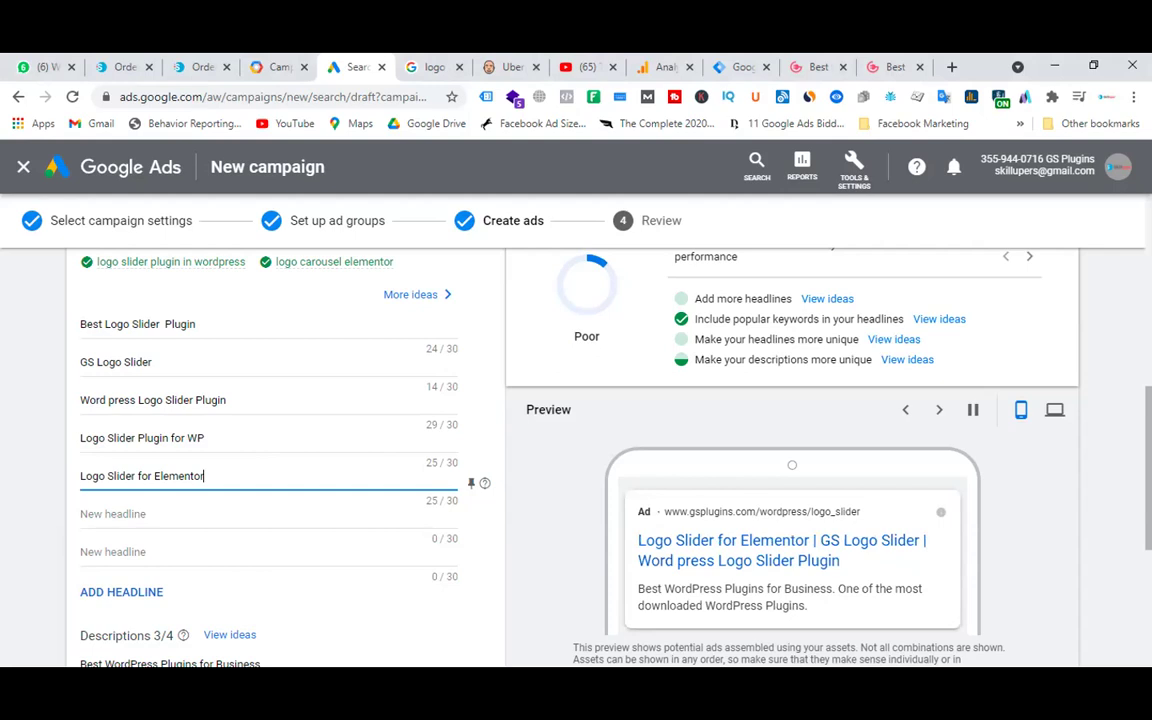
left_click(159, 512)
type("logo showcase wordpress plugin")
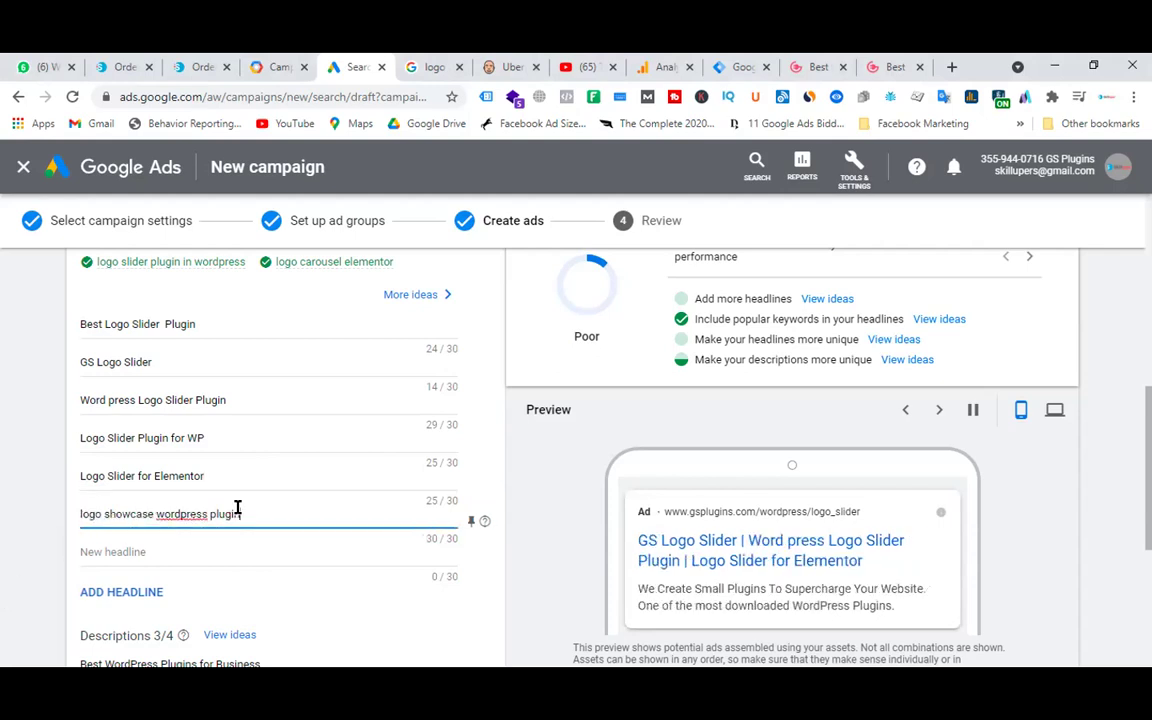
left_click(85, 513)
key("BackSpace")
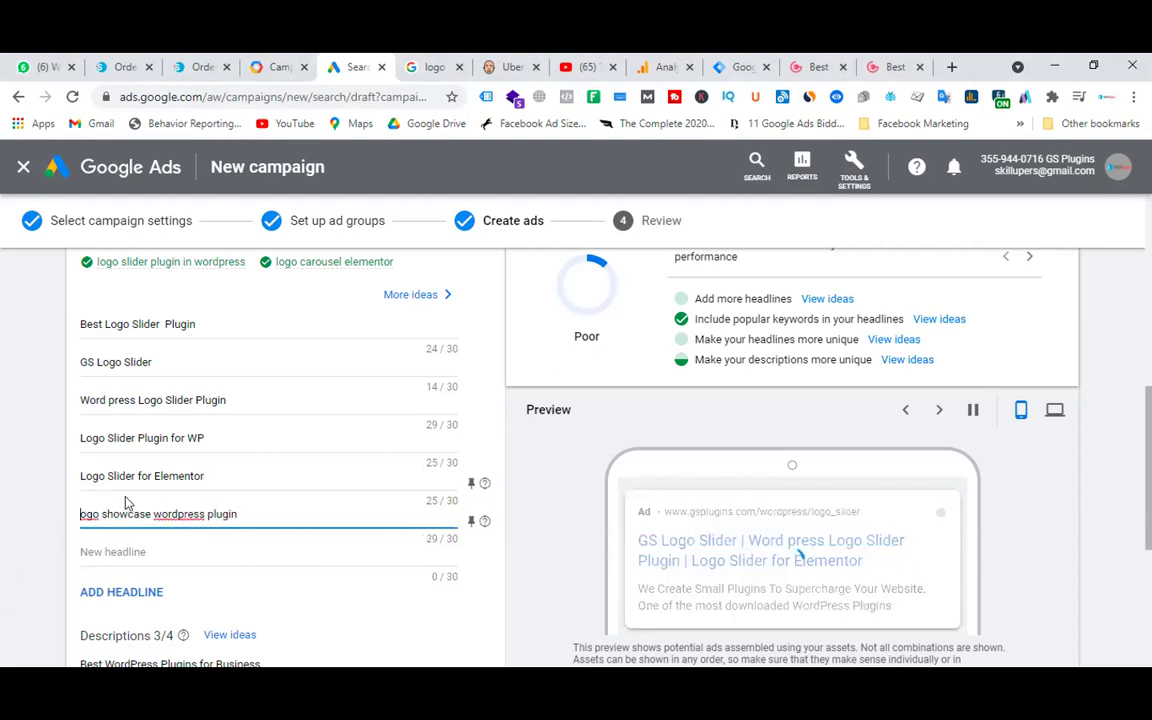
type("L")
left_click(106, 511)
key("Delete")
type("S")
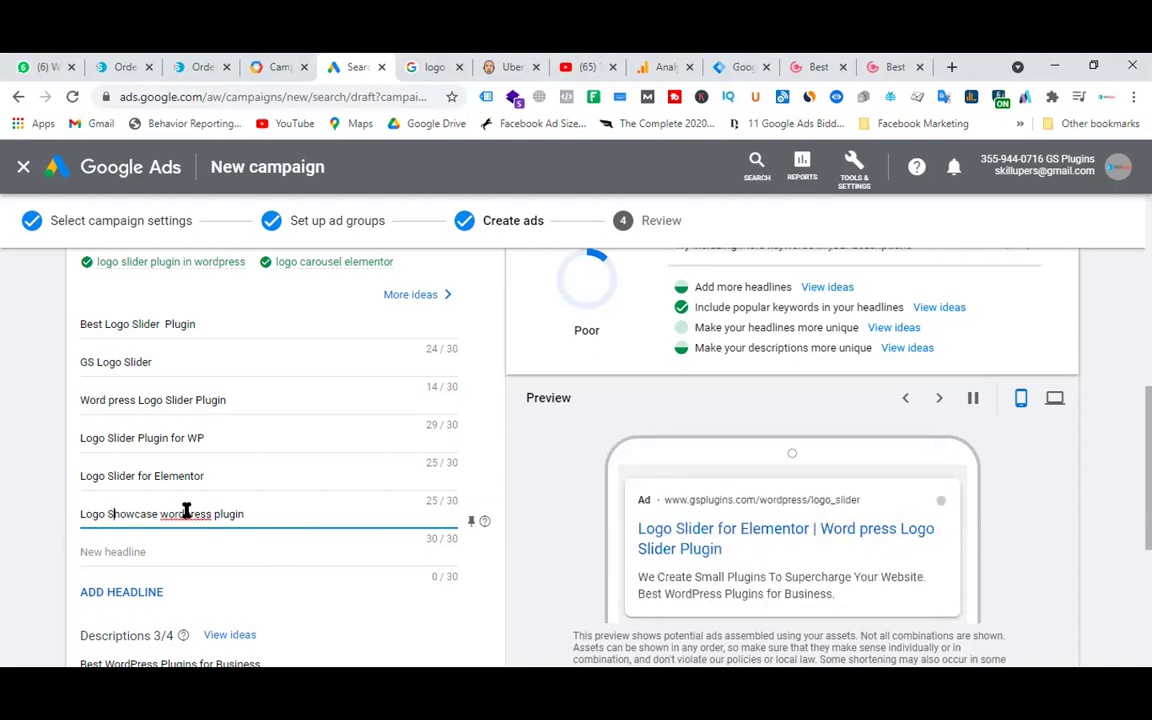
- Shorten "wordpress" to "WP" in the sixth headline and capitalize "Plugin" so it reads "Logo Showcase WP Plugin"
left_click(186, 514)
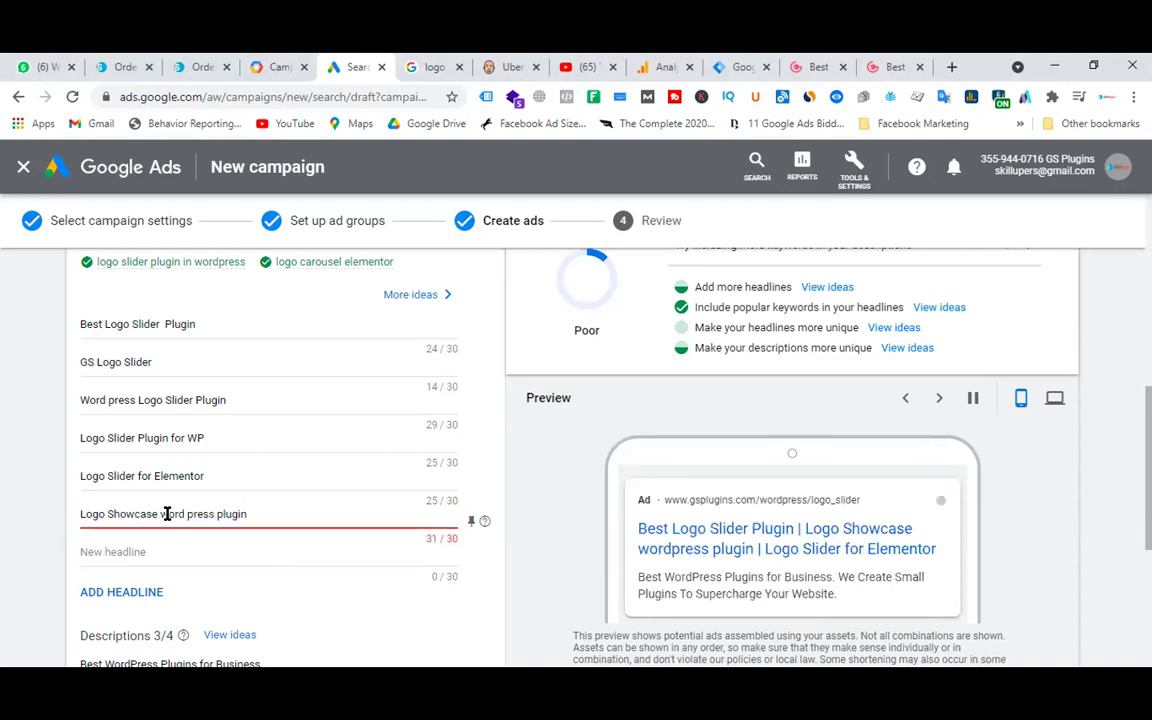
key("BackSpace")
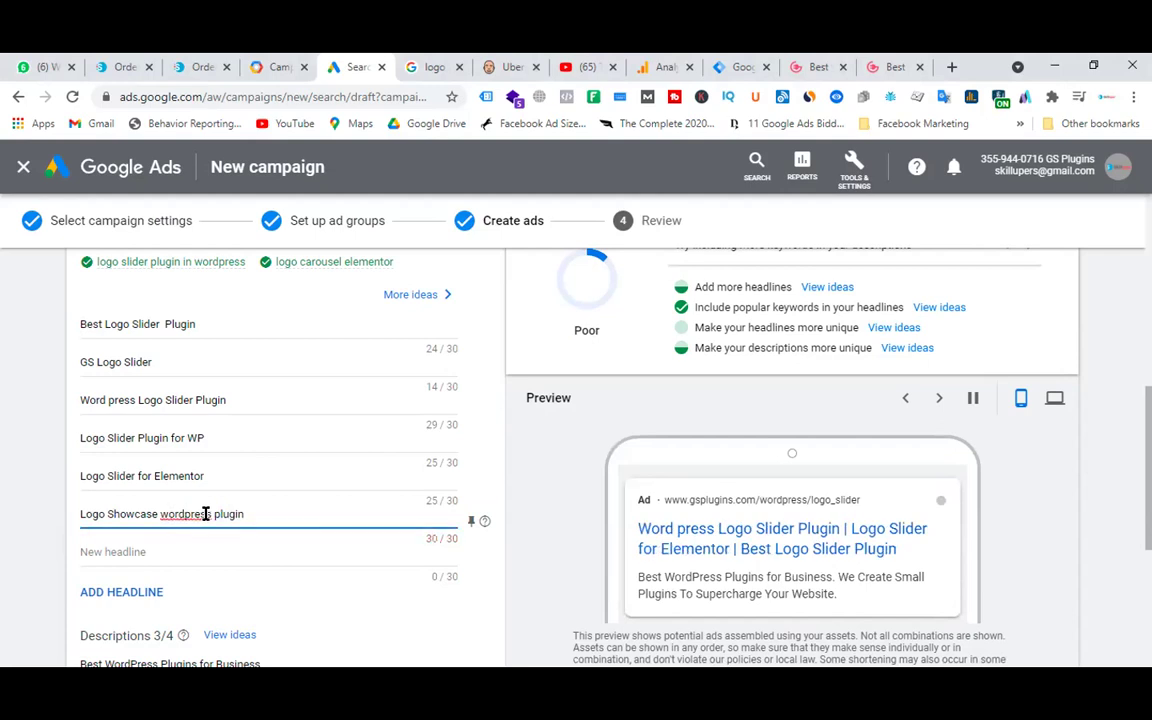
key("Delete")
key("Delete")
key("Delete")
key("Delete")
key("Delete")
key("Delete")
key("BackSpace")
key("BackSpace")
key("BackSpace")
key("BackSpace")
type("WP")
key("Delete")
type("P")
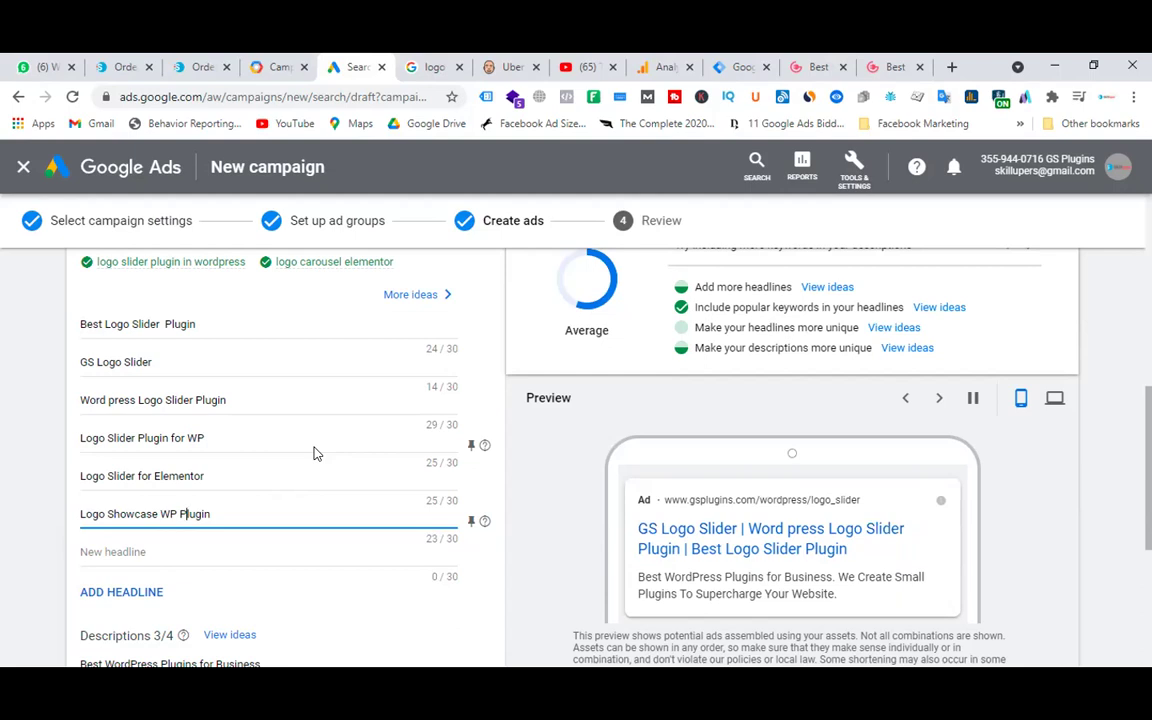
- Enter "logo carousel slider wordpress plugin" as the seventh headline
scroll(313, 453, "down", 2)
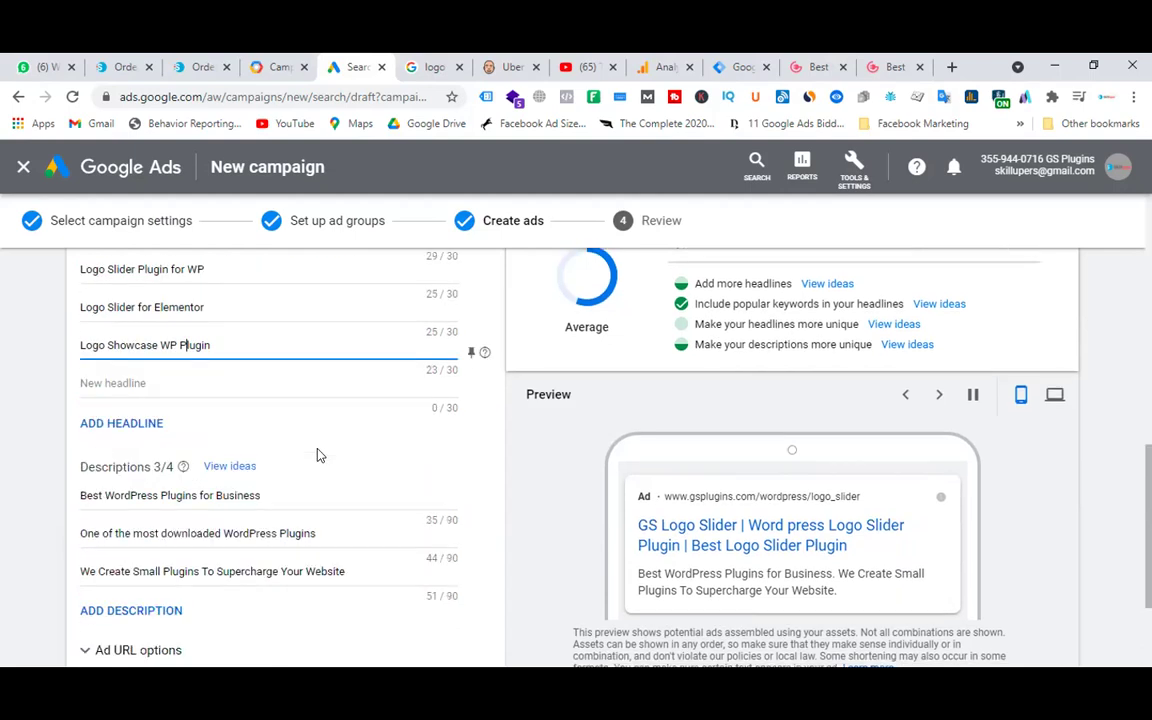
left_click(180, 382)
key("alt+Tab")
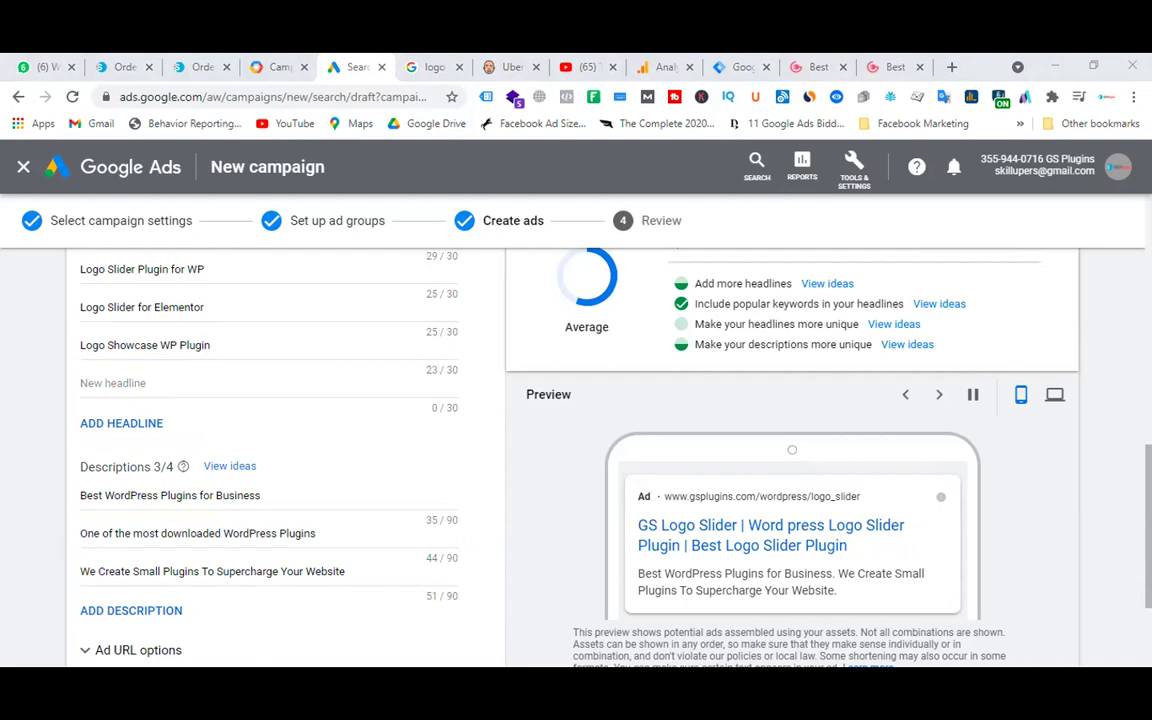
left_click(167, 381)
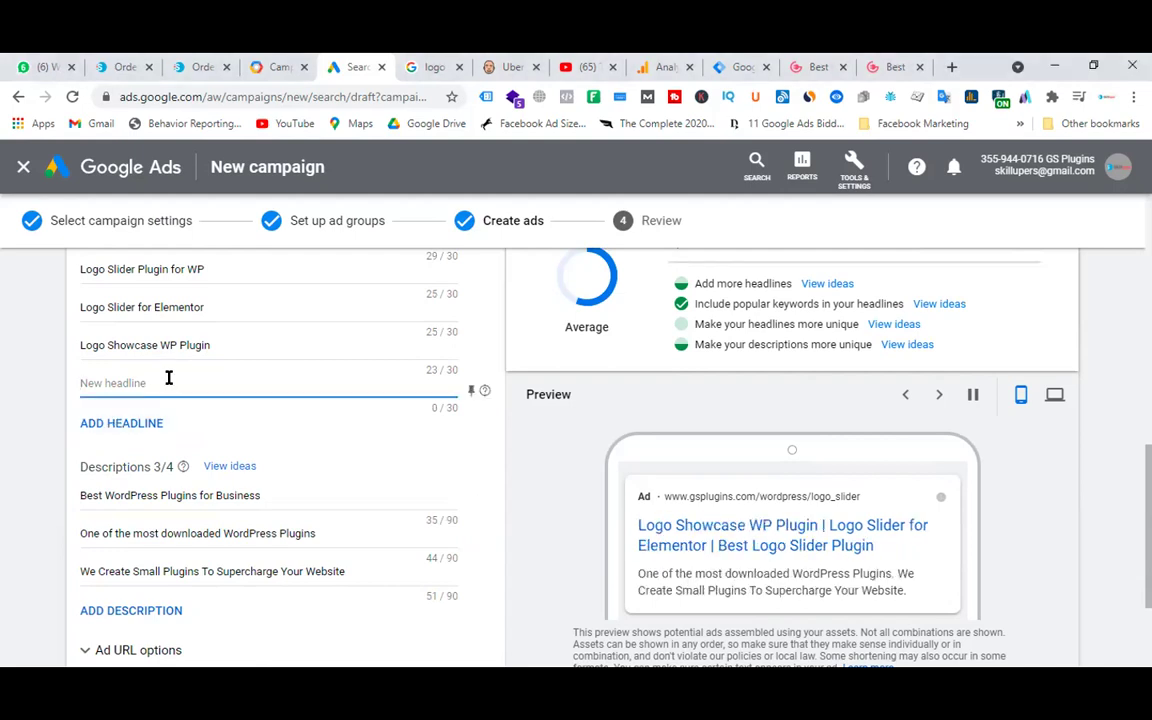
type("logo carousel slider wordpress plugin")
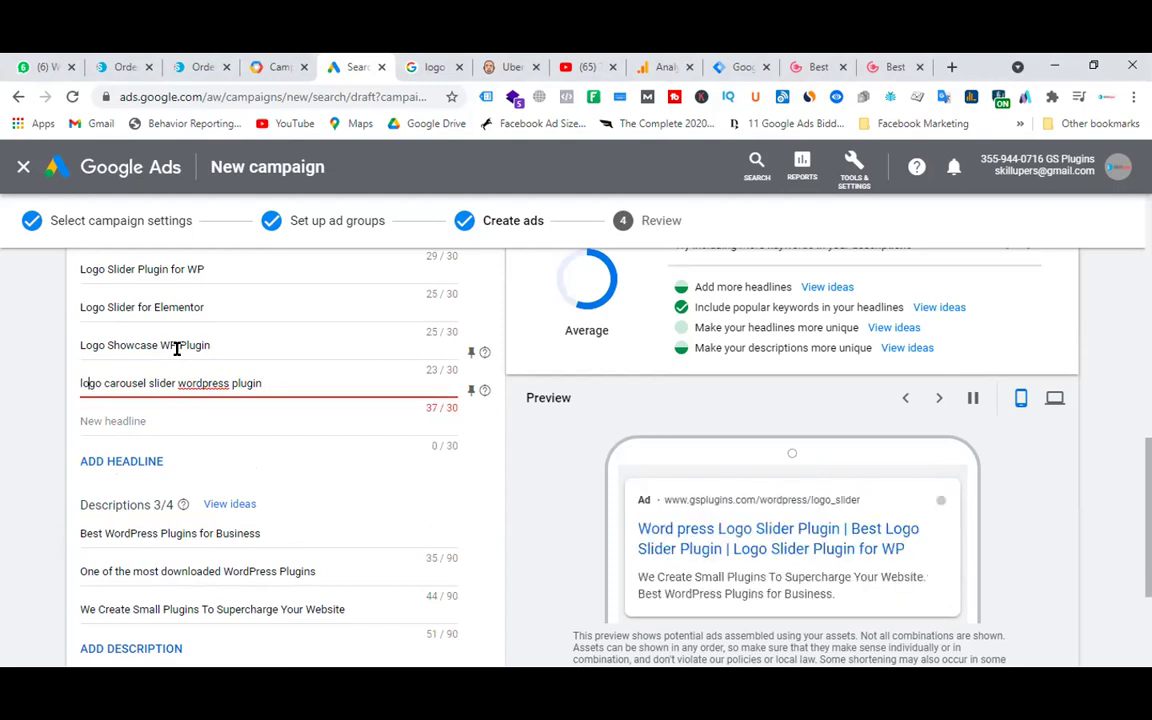
- Capitalize the first three words of the seventh headline so it begins with "Logo Carousel Slider"
key("BackSpace")
type("L")
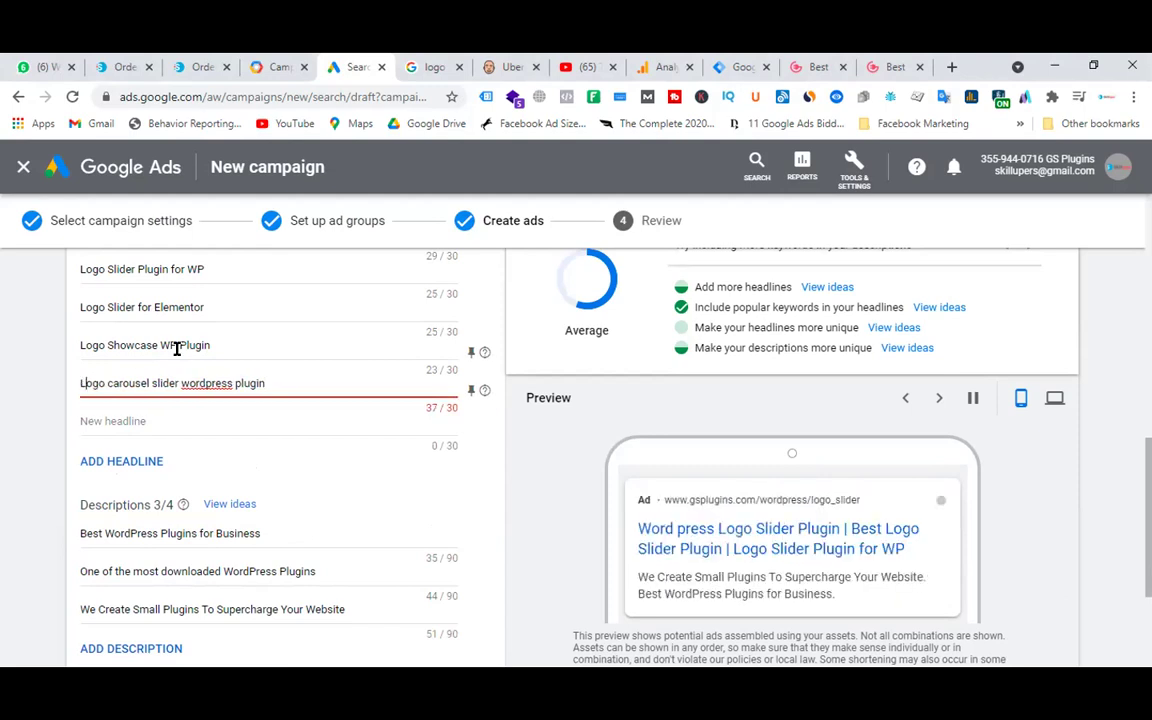
key("Right")
key("Right")
key("Right")
key("Right")
key("Right")
key("BackSpace")
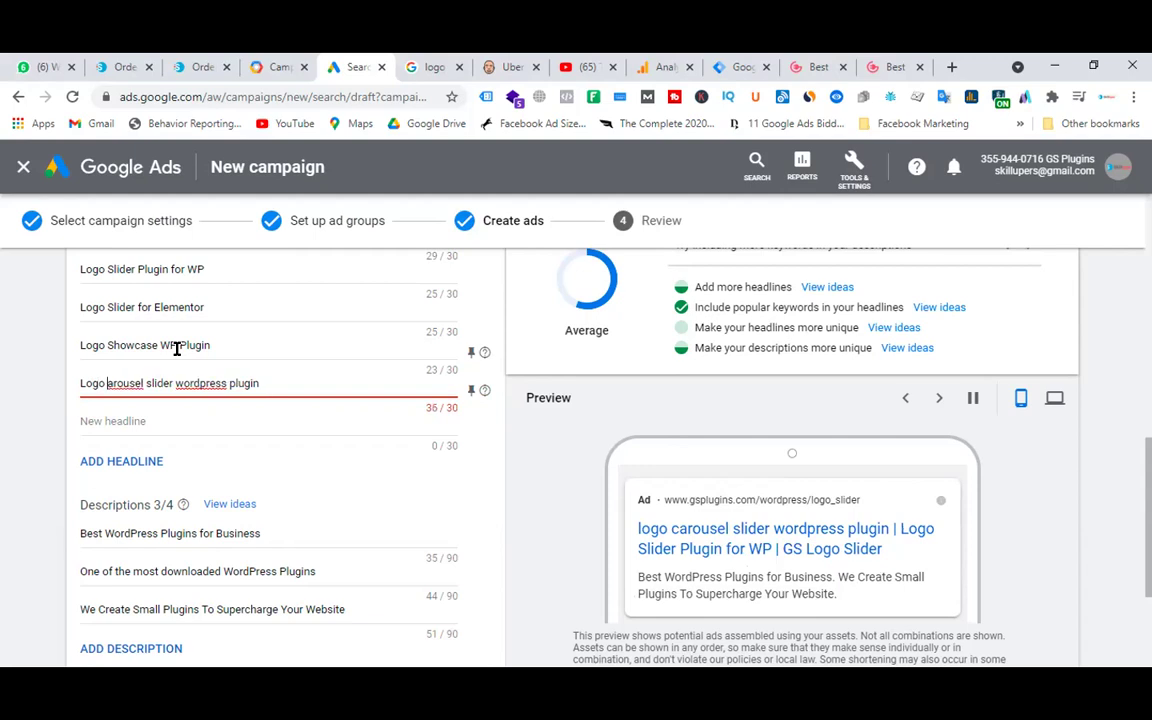
type("C")
key("Right")
key("Right")
key("Right")
key("Right")
key("Right")
key("Right")
key("Right")
key("Right")
key("Right")
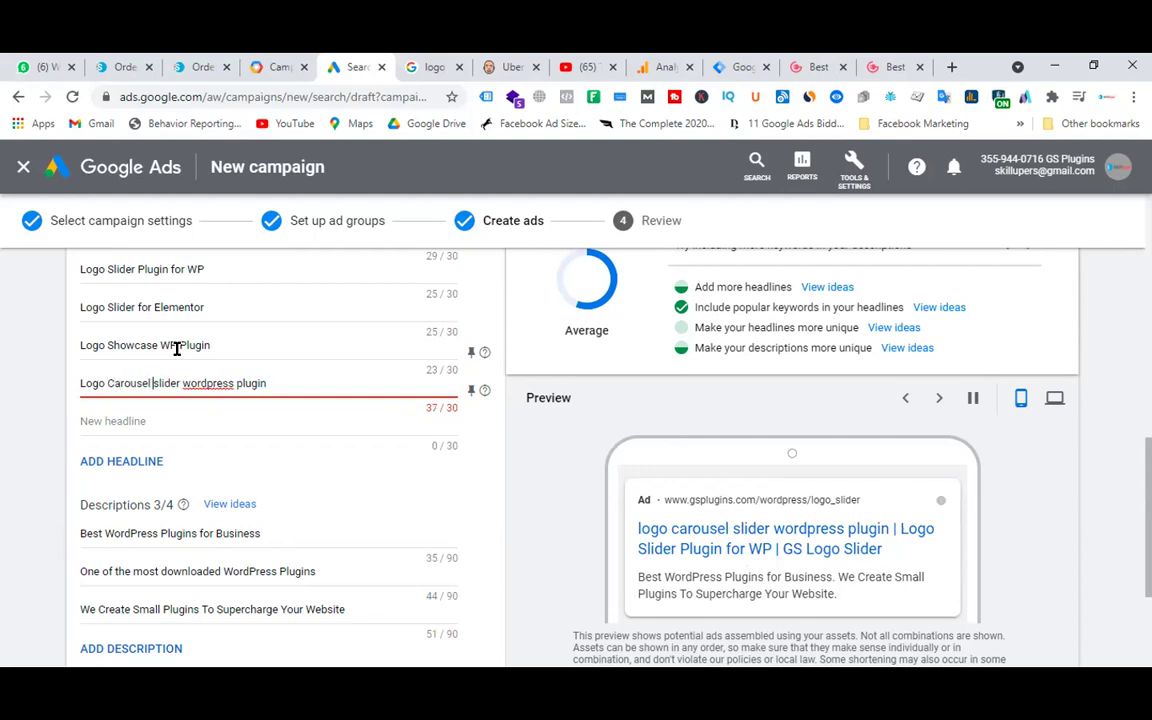
key("BackSpace")
type("S")
key("Right")
key("Right")
key("Right")
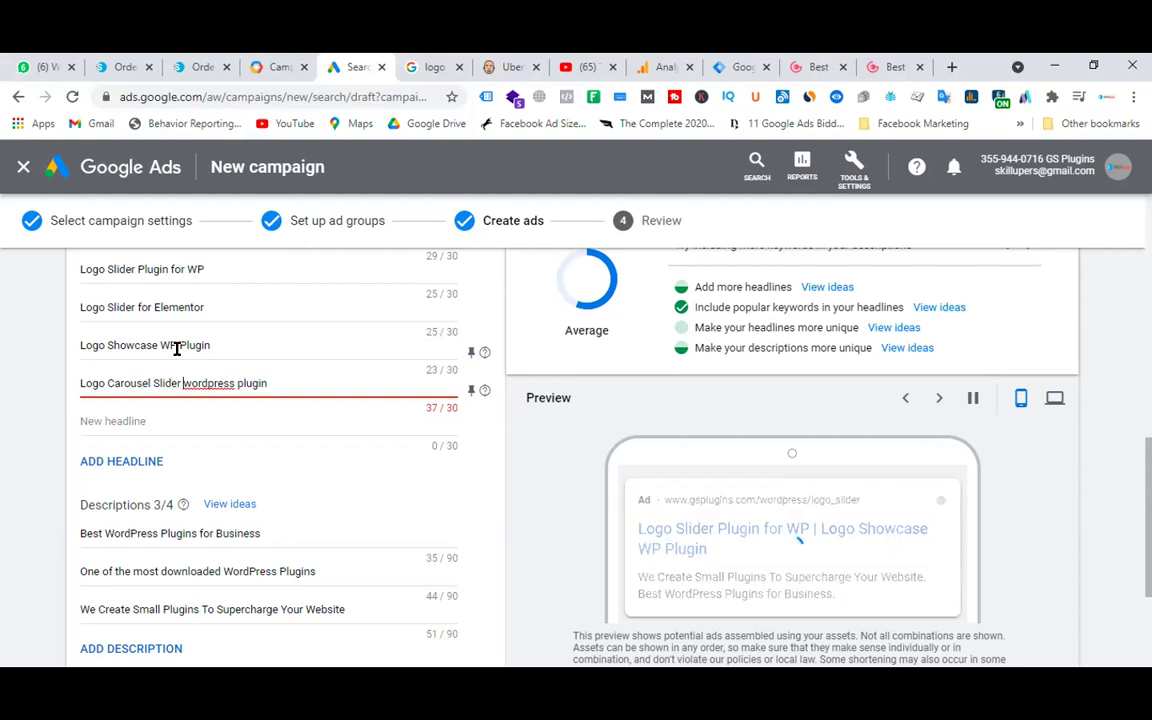
- Shorten "wordpress" to "WP" in the seventh headline and capitalize "Plugin" so it reads "Logo Carousel Slider WP Plugin"
key("Delete")
key("Delete")
key("Delete")
key("Delete")
key("Delete")
key("Delete")
key("Delete")
key("Delete")
key("Delete")
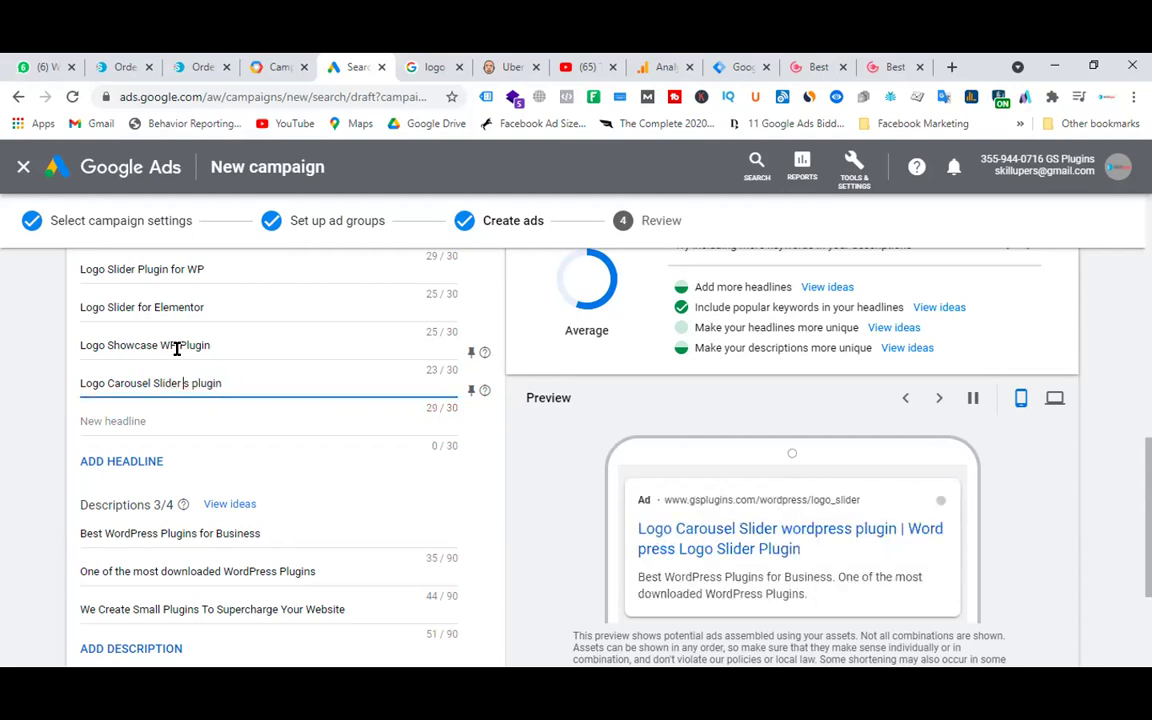
type("WP")
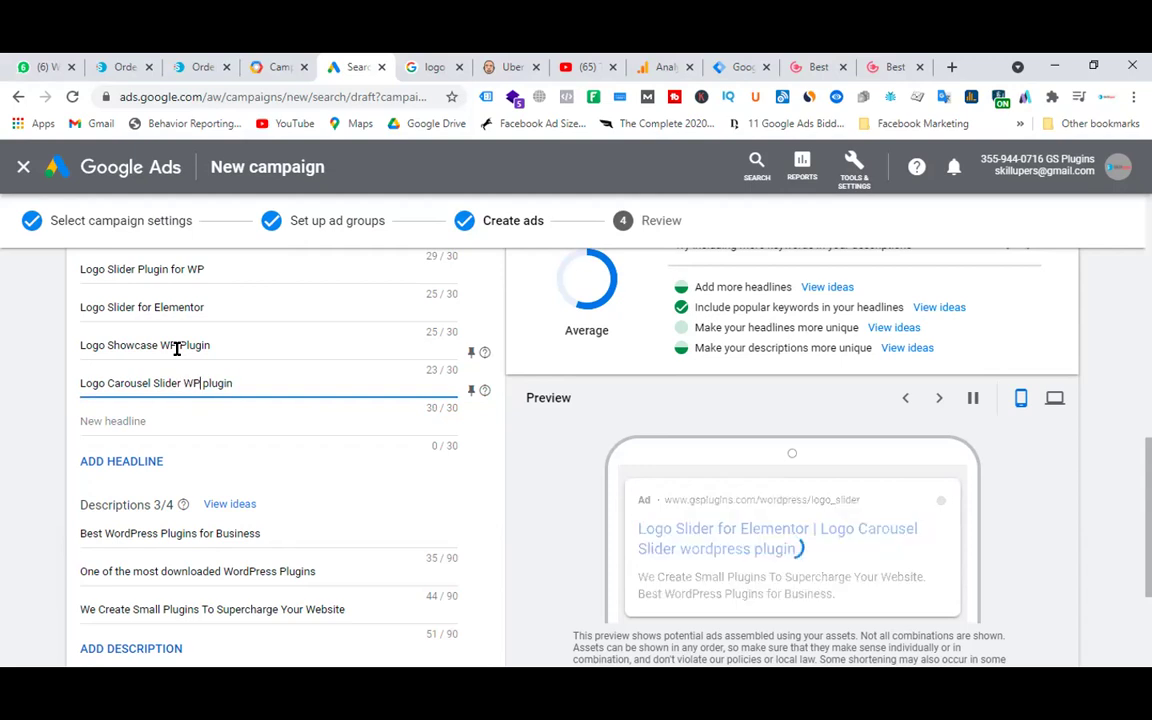
key("Delete")
type("P")
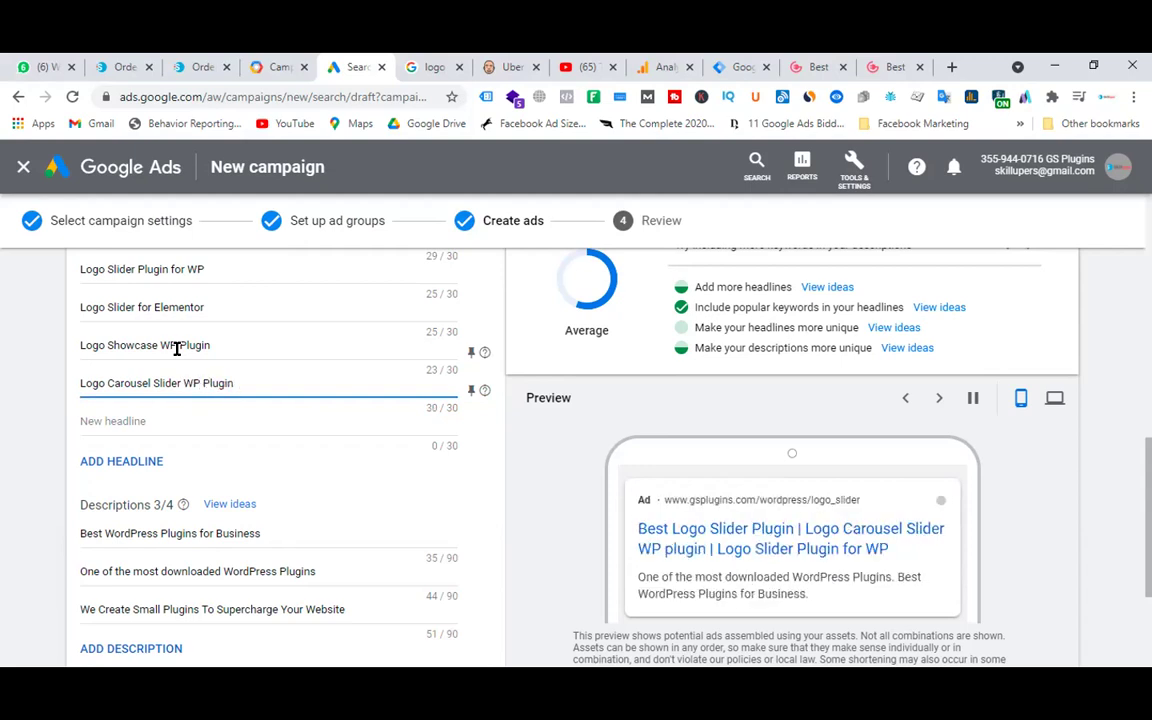
scroll(313, 432, "up", 3)
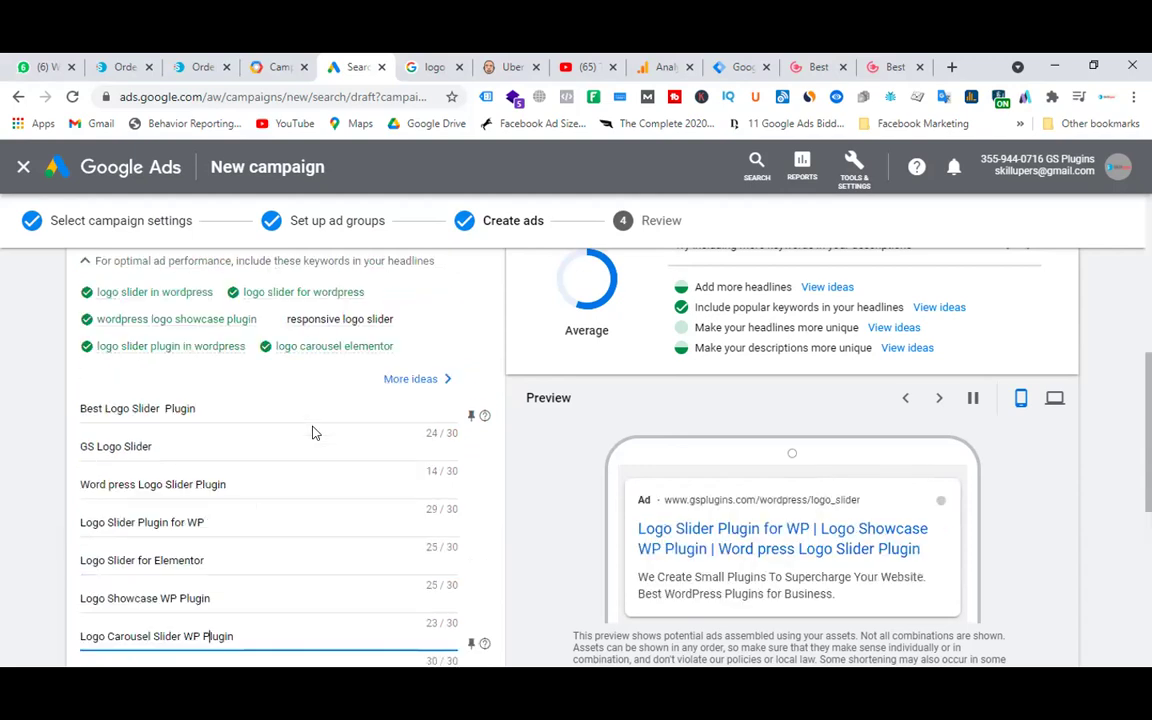
scroll(300, 420, "down", 2)
scroll(253, 362, "up", 1)
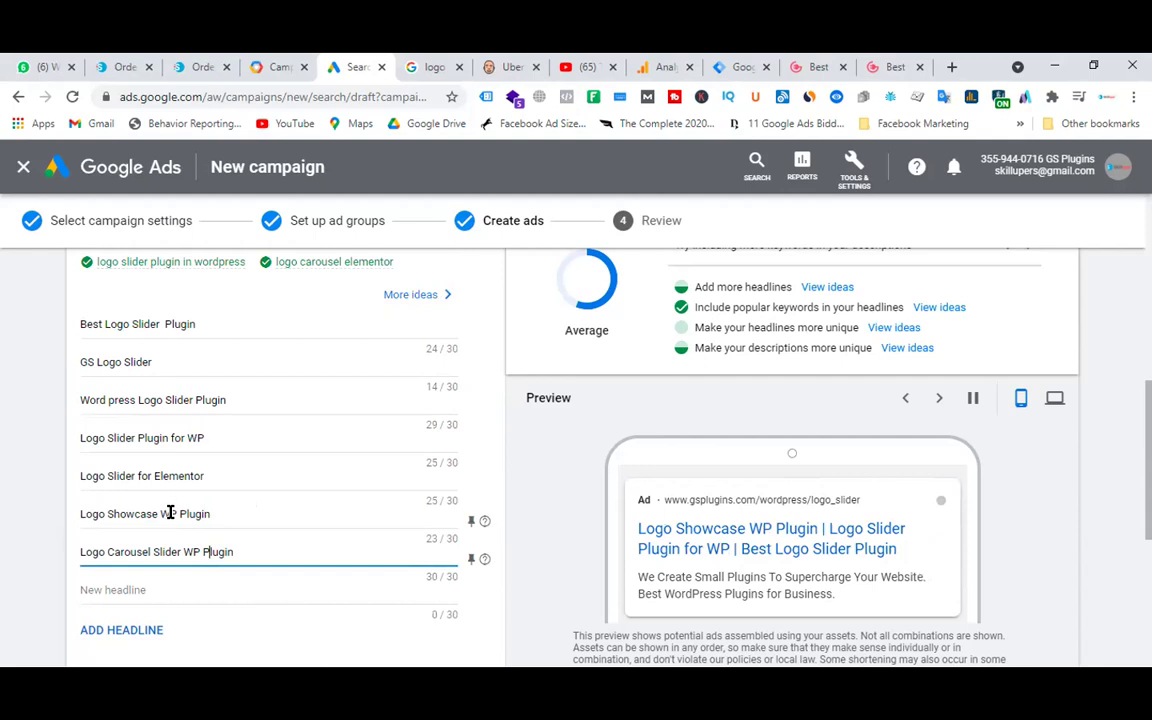
scroll(310, 534, "down", 1)
left_click(202, 503)
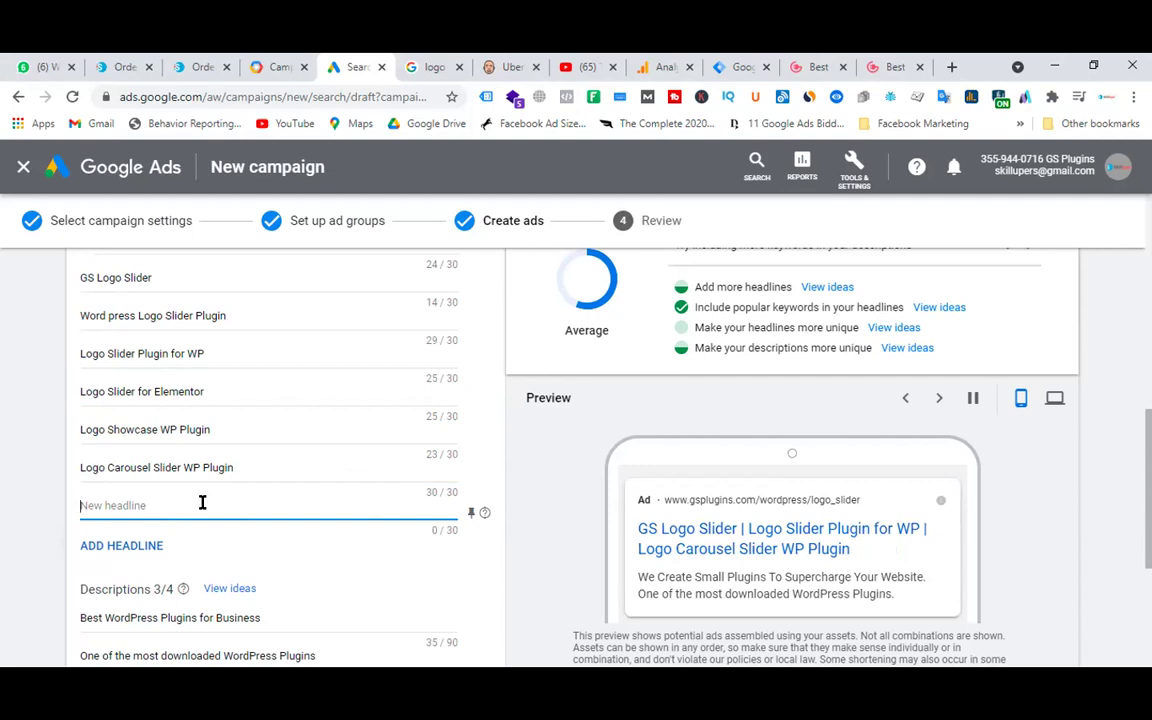
left_click(952, 67)
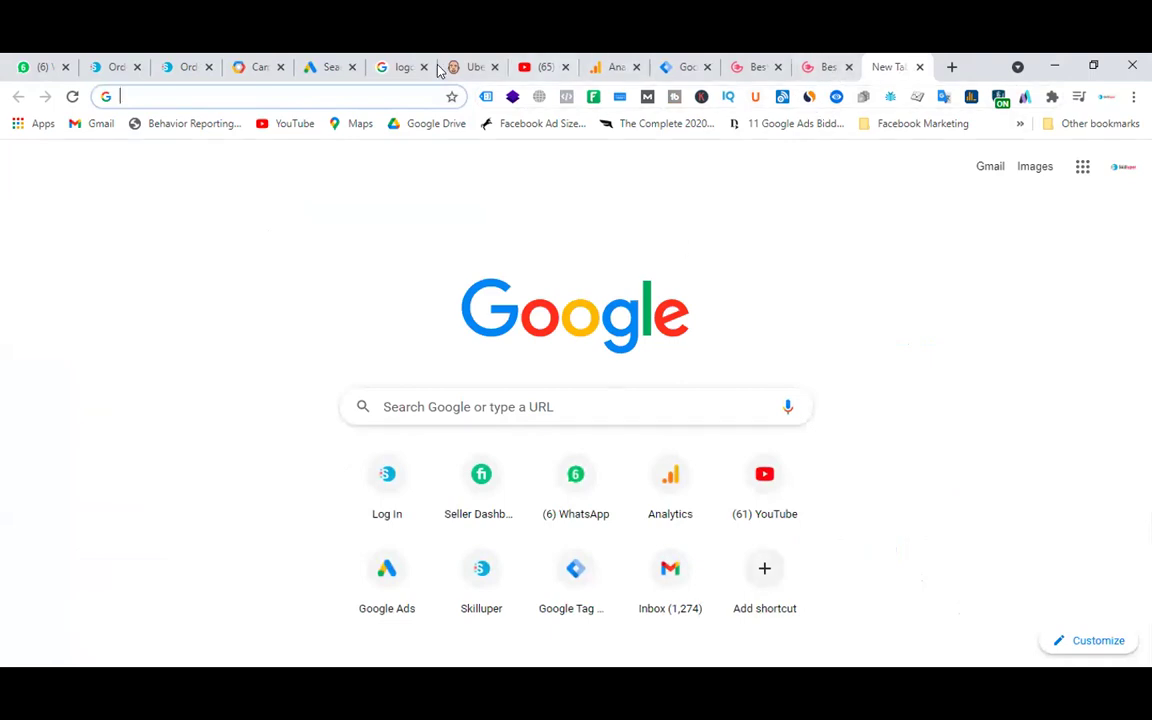
left_click(322, 66)
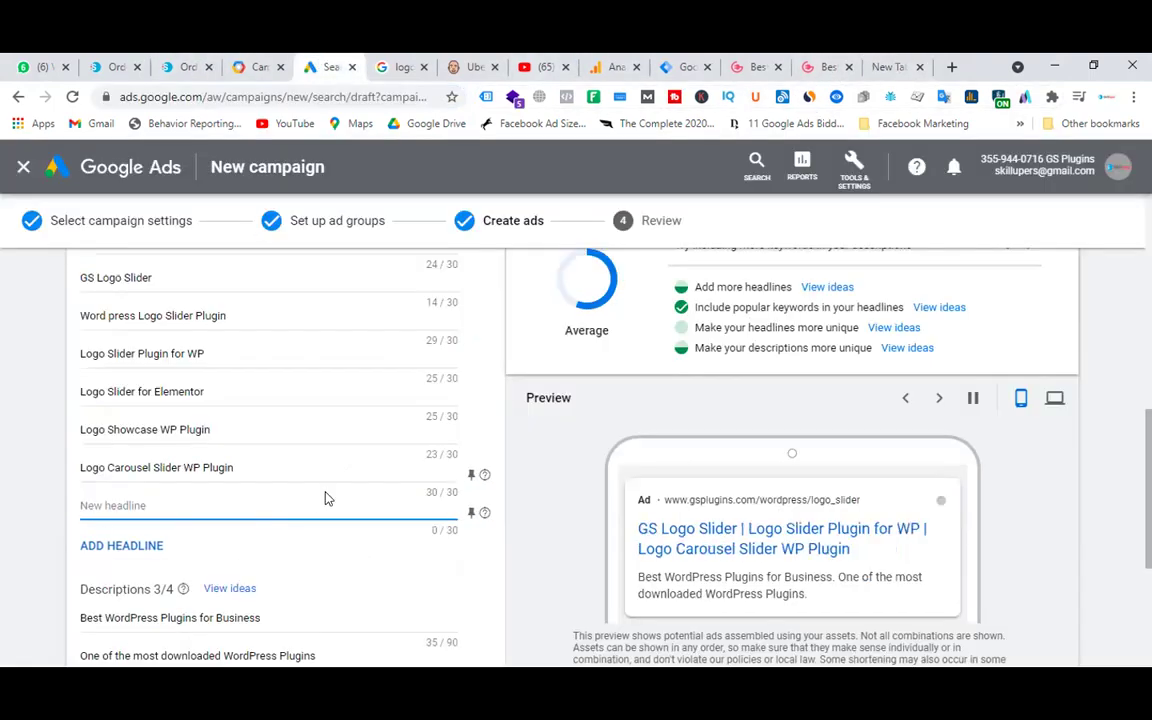
scroll(325, 497, "down", 3)
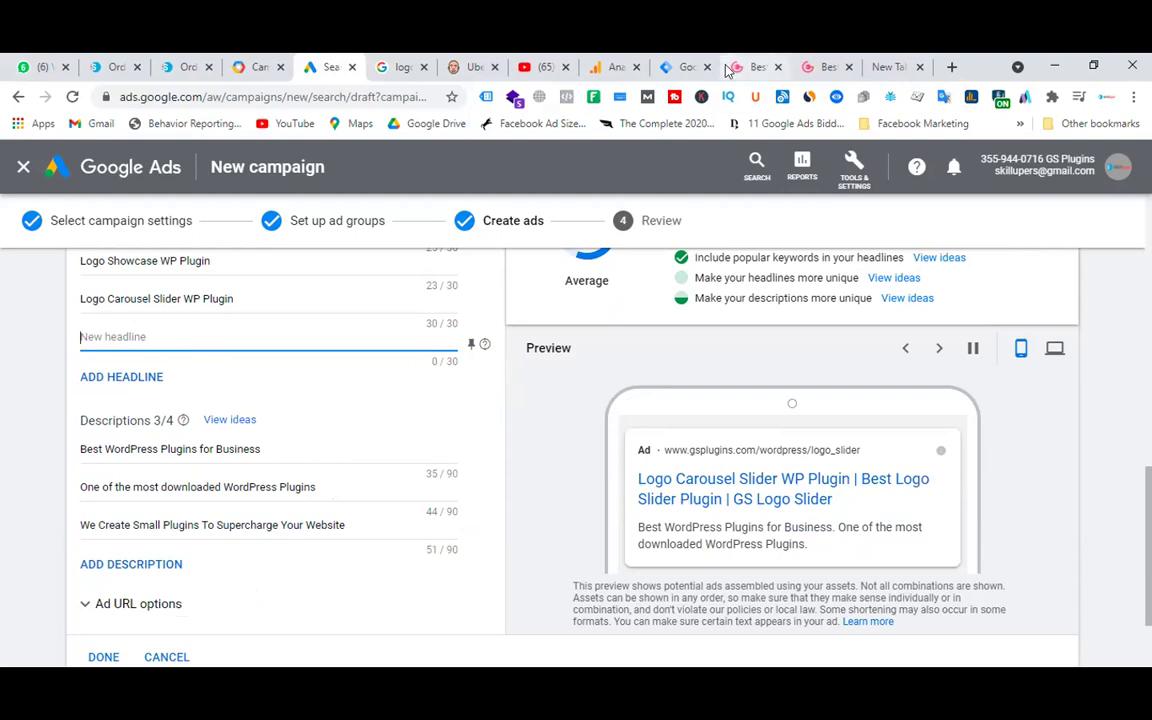
- Replace the ad's first description with the opening sentence of the Description section copied from the GS Logo Slider product page
left_click(818, 62)
scroll(932, 415, "up", 8)
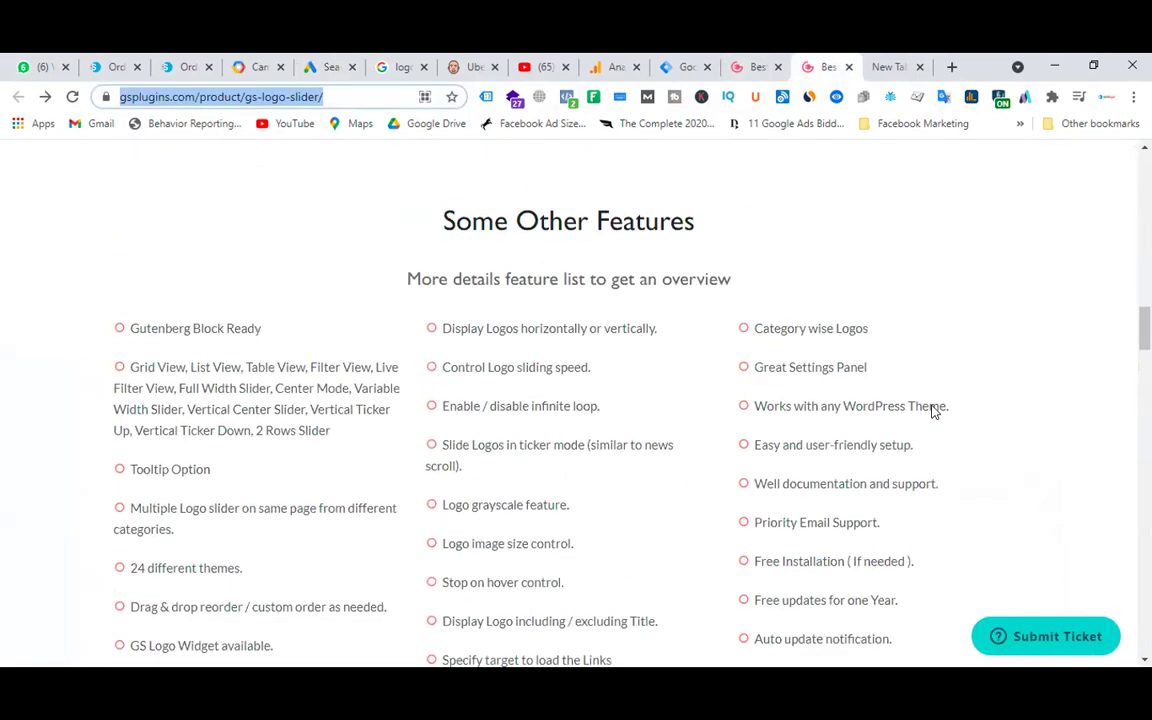
scroll(932, 412, "up", 10)
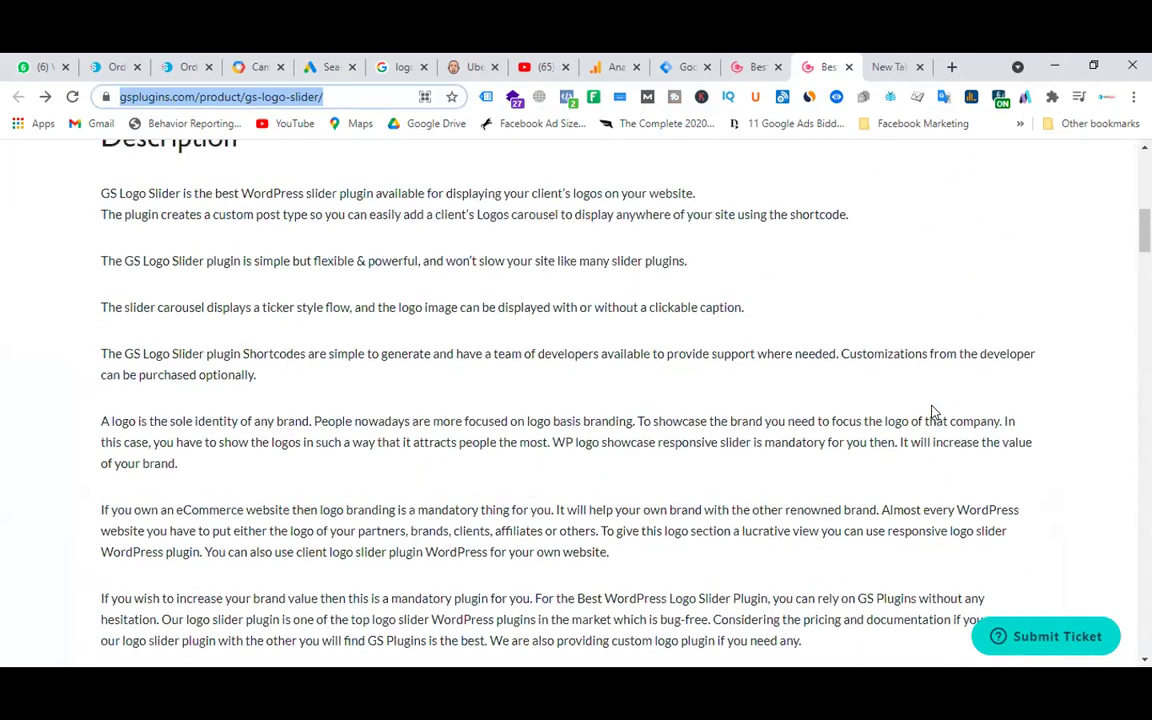
left_click(1059, 444)
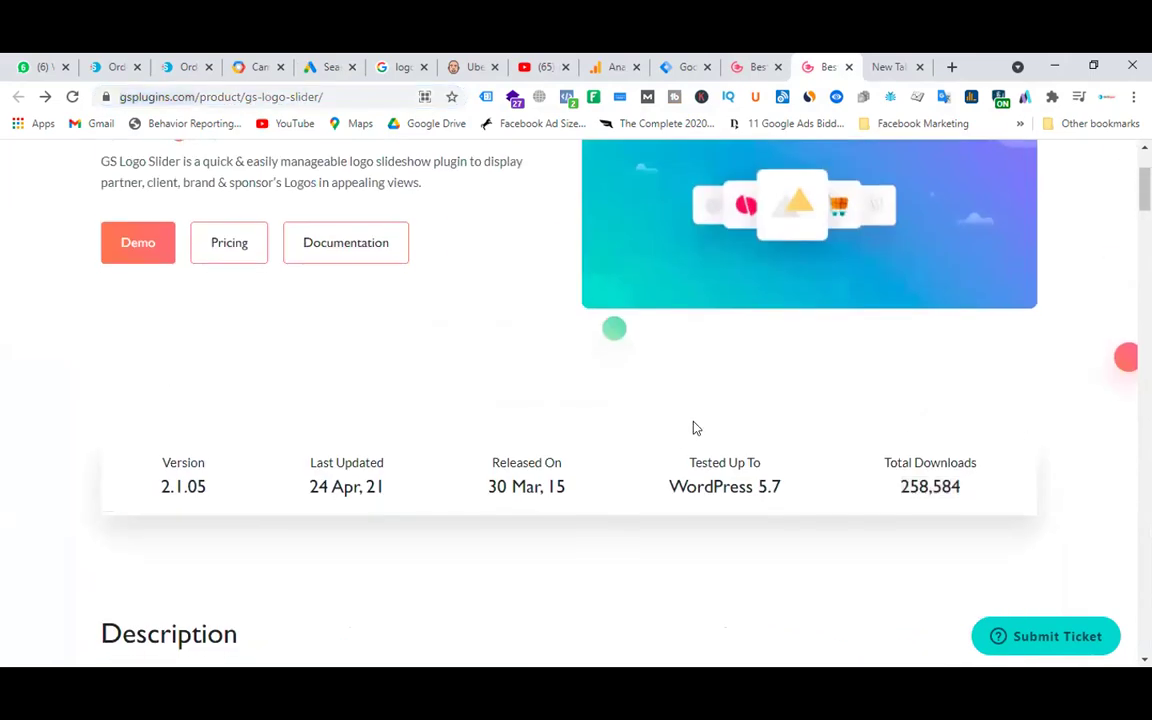
scroll(692, 427, "down", 2)
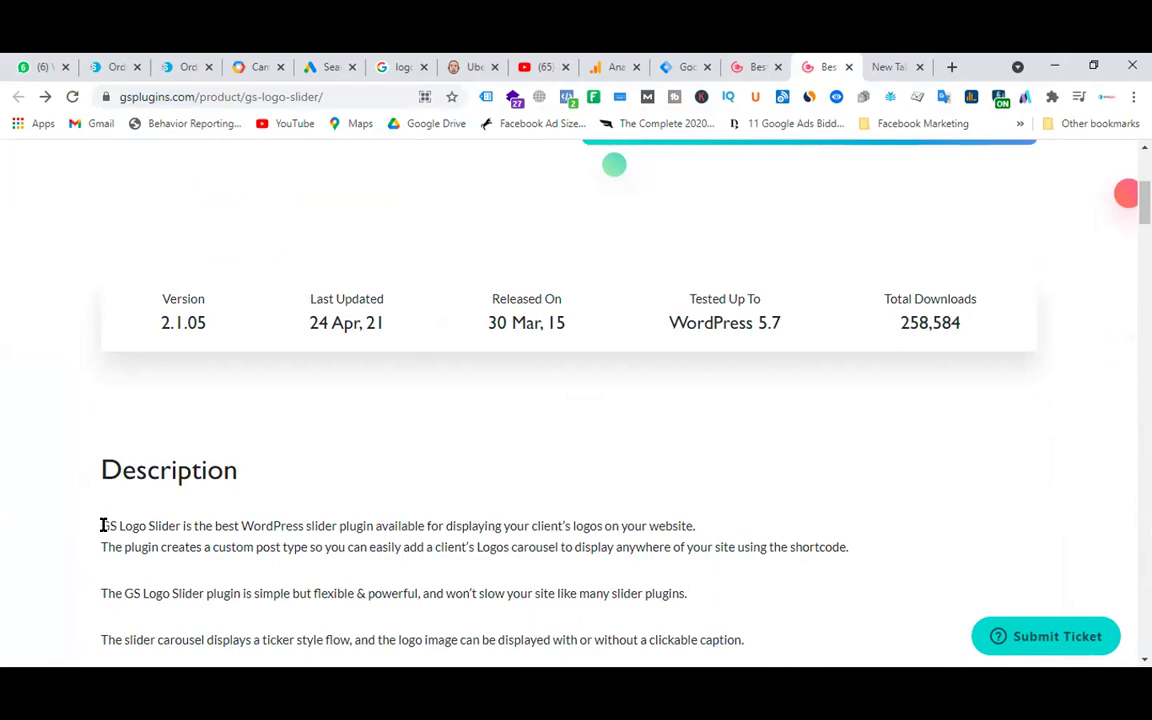
left_click_drag(101, 526, 760, 500)
key("ctrl+c")
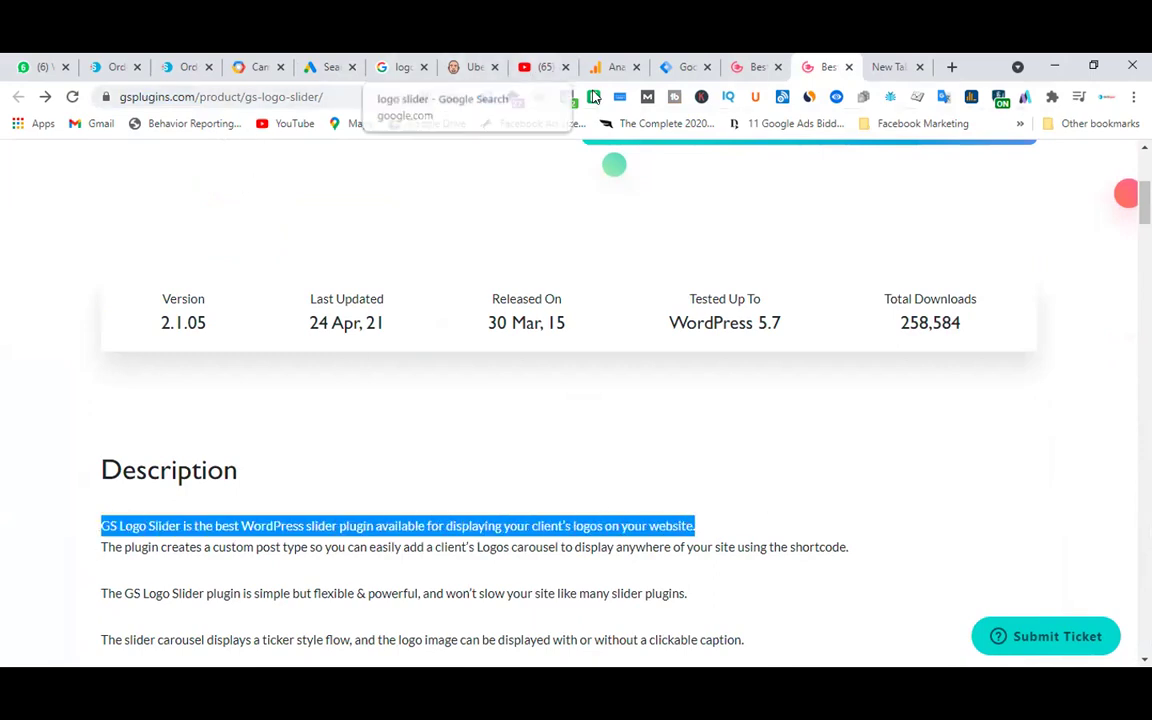
left_click(320, 64)
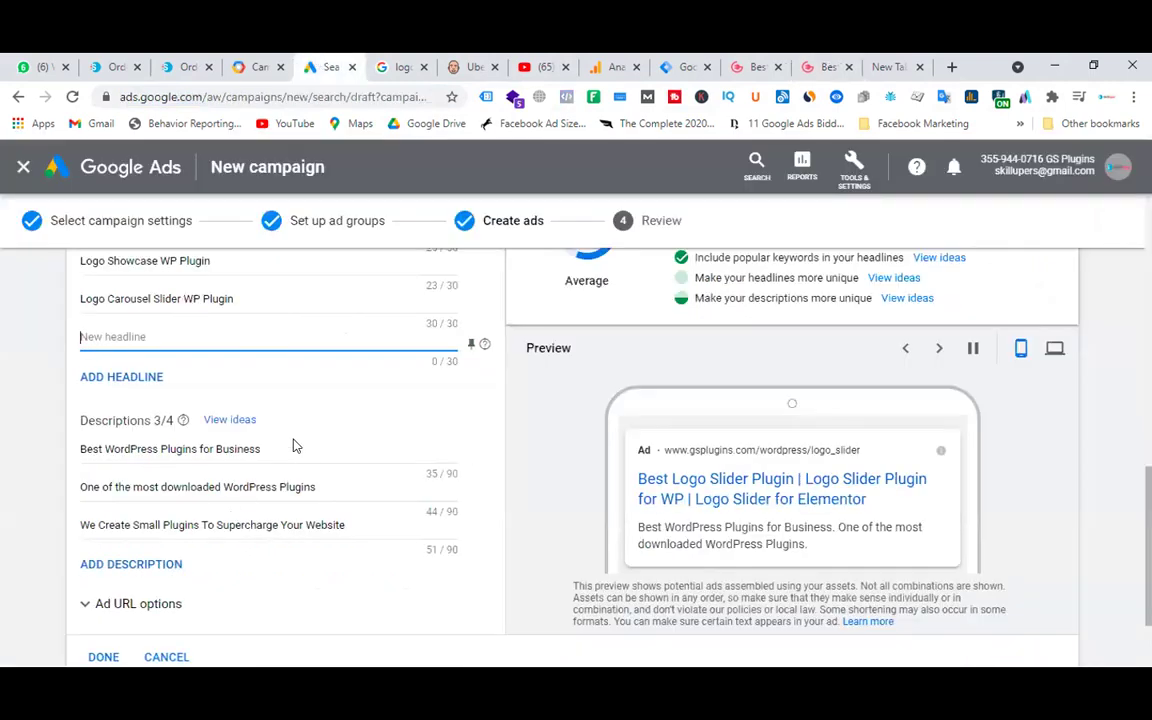
left_click_drag(290, 447, 10, 450)
key("ctrl+v")
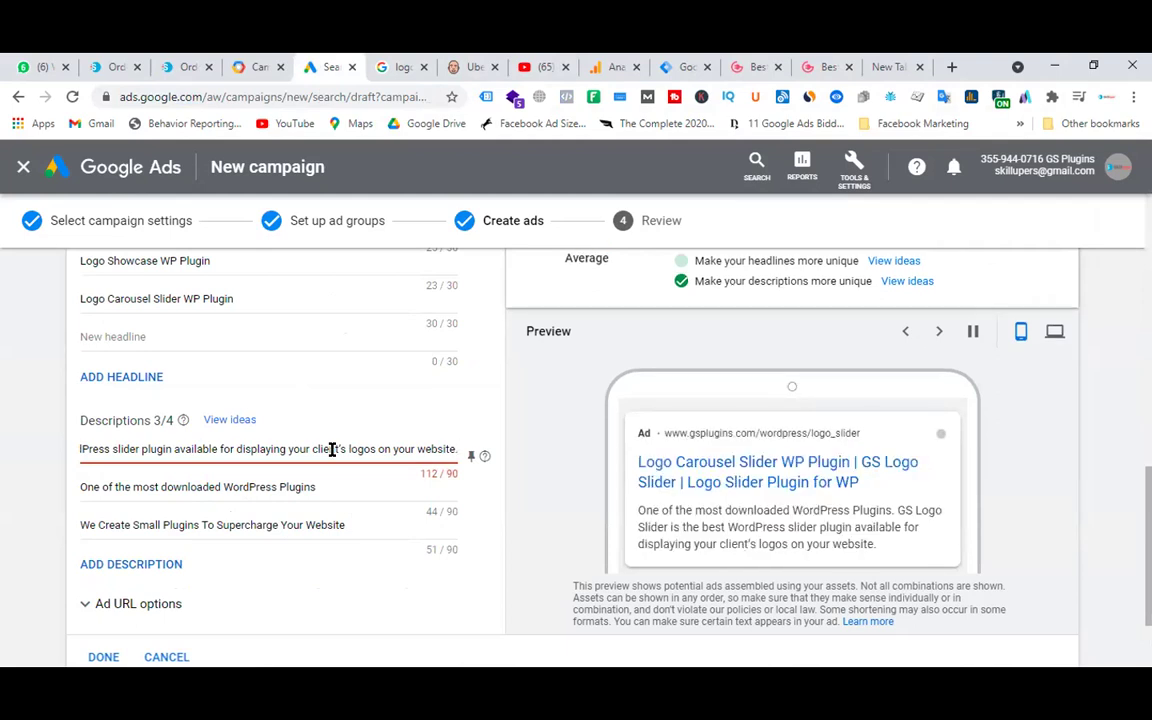
- Replace the first description with the product page's intro text, beginning "GS Logo Slider is a quick & easily manageable logo slideshow plugin"
left_click(825, 67)
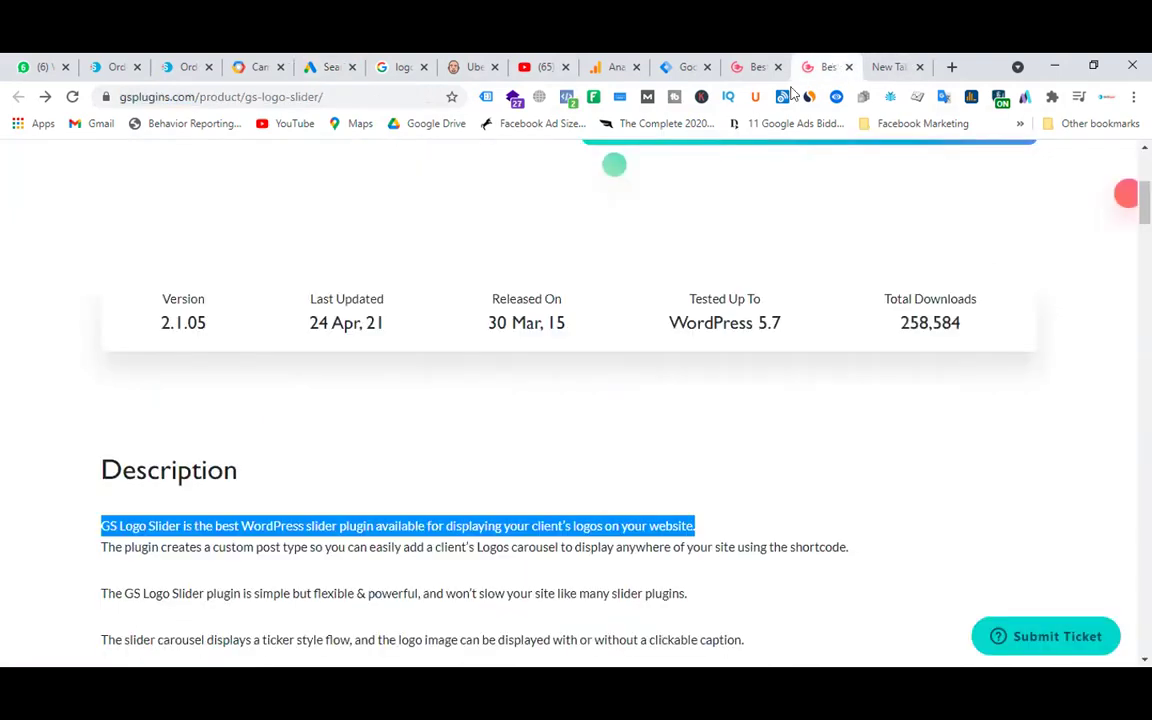
scroll(663, 463, "up", 3)
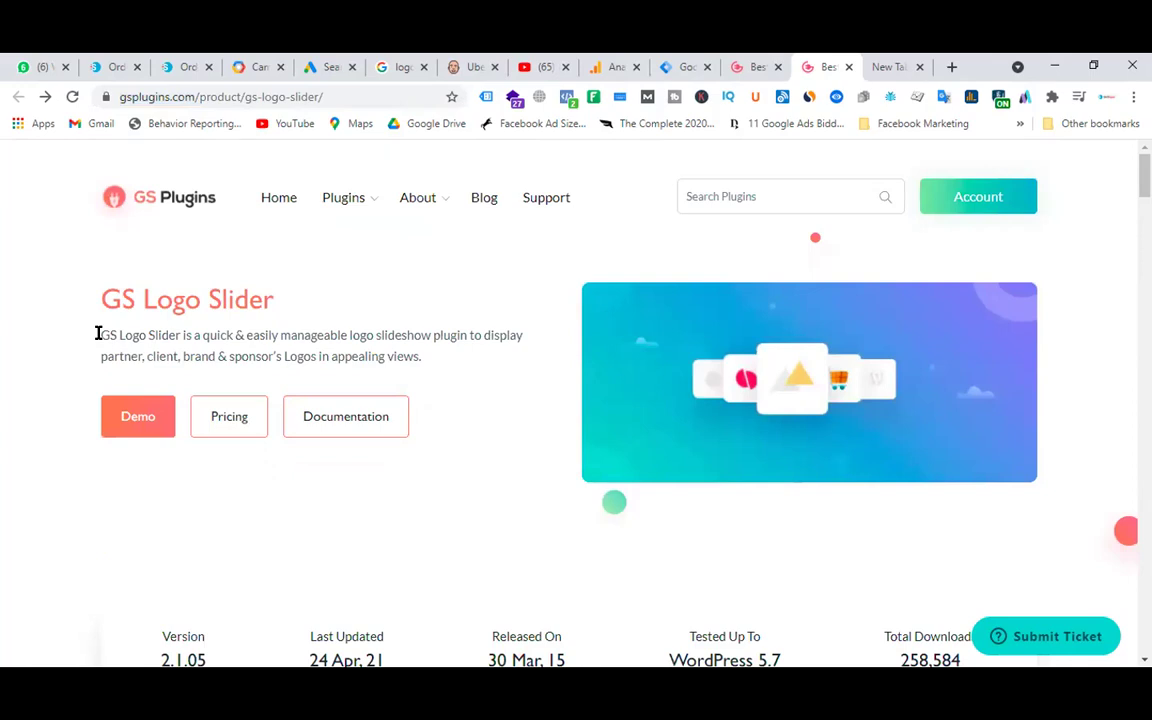
left_click_drag(98, 333, 463, 358)
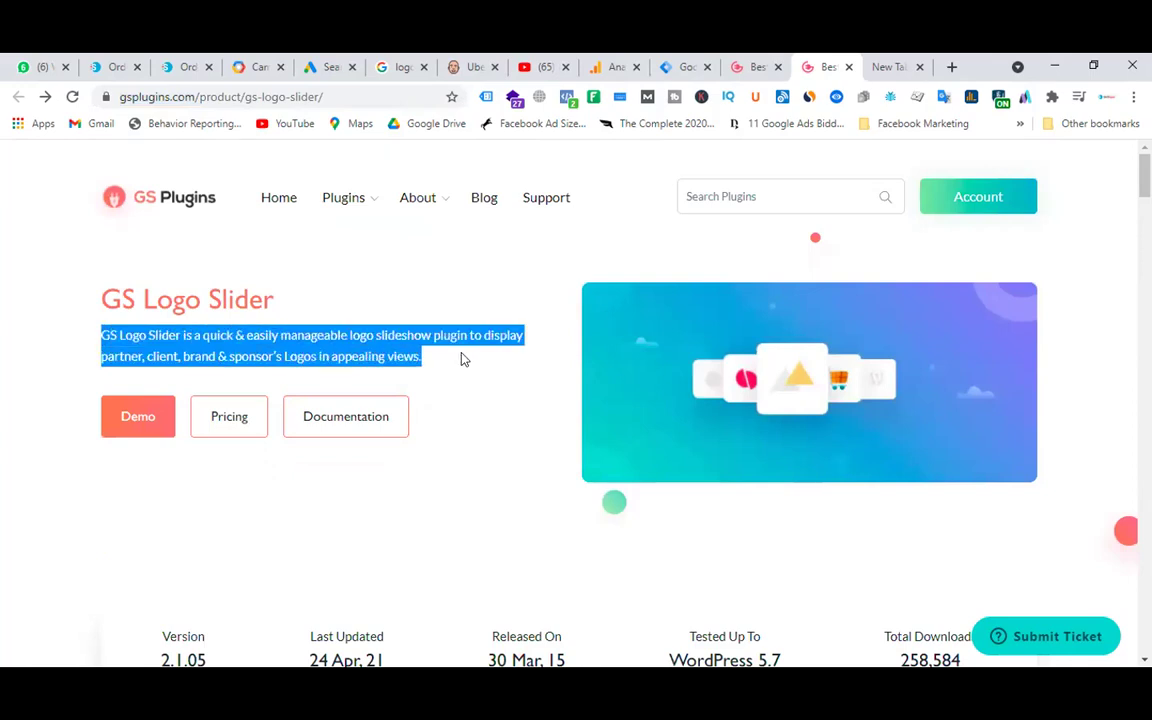
left_click(330, 67)
triple_click(271, 448)
key("ctrl+v")
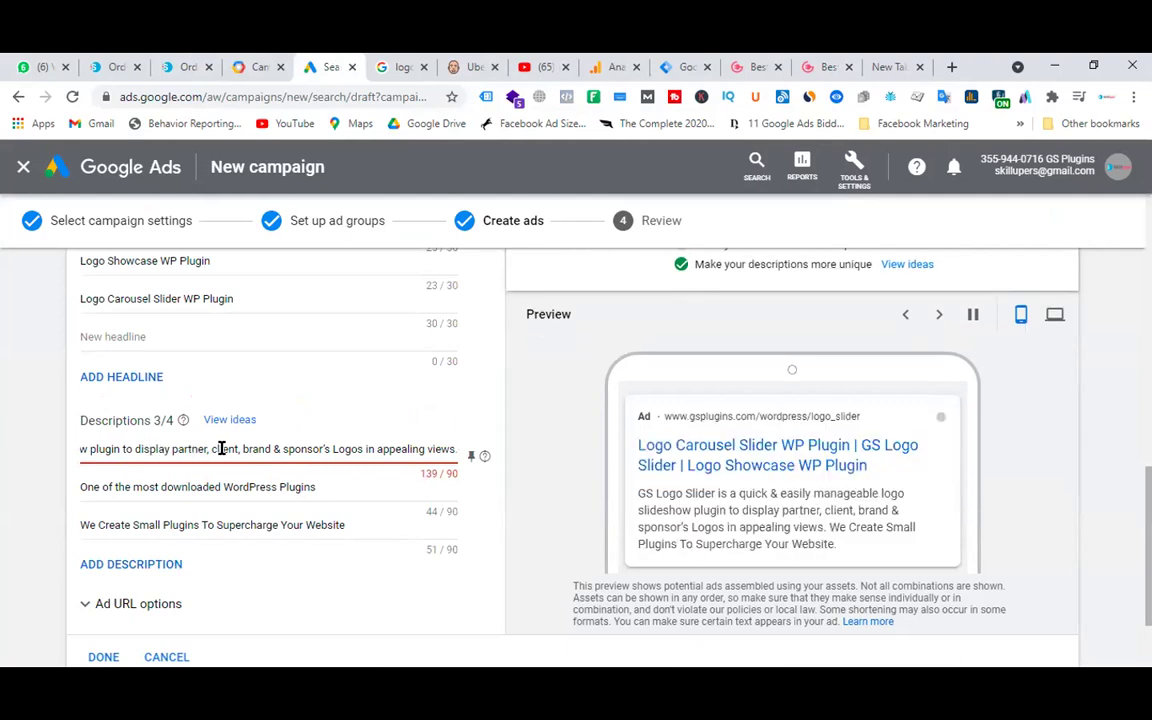
- Read through the ad's first description from beginning to end to check which wording can be cut
key("Left")
key("Left")
key("Left")
key("Left")
key("Left")
key("Left")
key("Left")
key("Left")
key("Left")
key("Left")
key("Left")
key("Left")
key("Left")
key("Left")
key("Left")
key("Left")
key("Left")
key("Left")
key("Left")
key("Left")
key("Left")
key("Left")
key("Left")
key("Left")
key("Left")
key("Left")
key("Left")
key("Left")
key("Left")
key("Left")
key("Left")
key("Left")
key("Left")
key("Left")
key("Left")
key("Left")
key("Left")
key("Left")
key("Left")
key("Left")
key("Left")
key("Left")
key("Left")
key("Left")
key("Left")
key("Left")
key("Left")
key("Left")
key("Left")
key("Left")
key("Left")
key("Left")
key("Left")
key("Left")
key("Left")
key("Left")
key("Left")
key("Left")
key("Left")
key("Left")
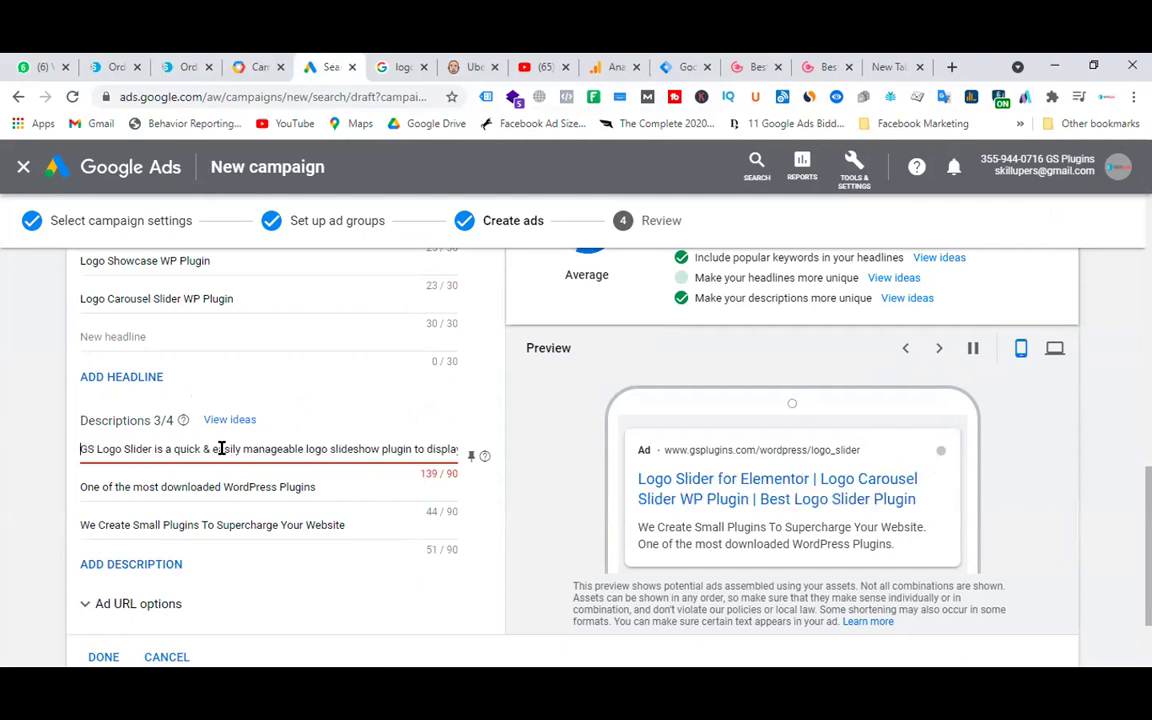
key("Right")
key("Right")
key("Right")
key("Right")
key("Right")
key("Right")
key("Right")
key("Right")
key("Right")
key("Right")
key("Right")
key("Right")
key("Right")
key("Right")
key("Right")
key("Right")
key("Right")
key("Right")
key("Right")
key("Right")
key("Right")
key("Right")
key("Right")
key("Right")
key("Right")
key("Right")
key("Right")
key("Right")
key("Right")
key("Right")
key("Right")
key("Right")
key("Right")
key("Right")
key("Right")
key("Right")
key("Right")
key("Right")
key("Right")
key("Right")
key("Right")
key("Right")
key("Right")
key("Right")
key("Right")
key("Right")
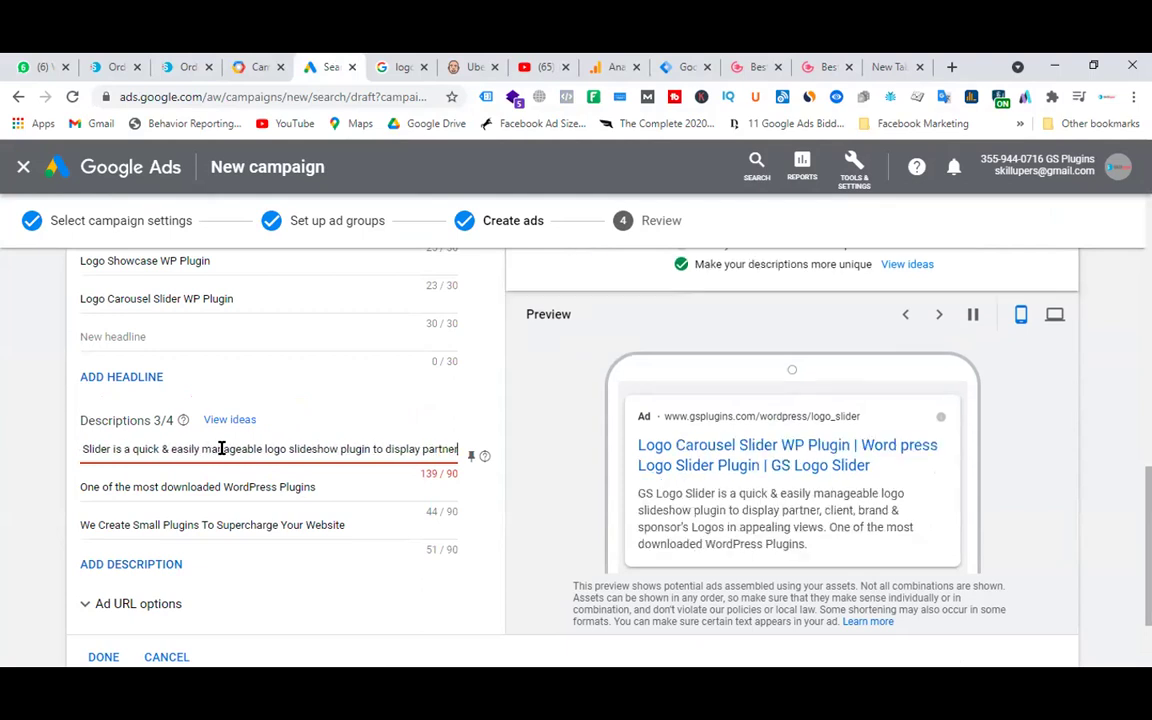
key("Right")
key("Right")
key("Right")
key("Right")
key("Right")
key("Right")
key("Right")
key("Right")
key("Right")
key("Right")
key("Right")
key("Right")
key("Right")
key("Right")
key("Right")
key("Right")
key("Right")
key("Right")
key("Right")
key("Right")
key("Right")
key("Right")
type(".")
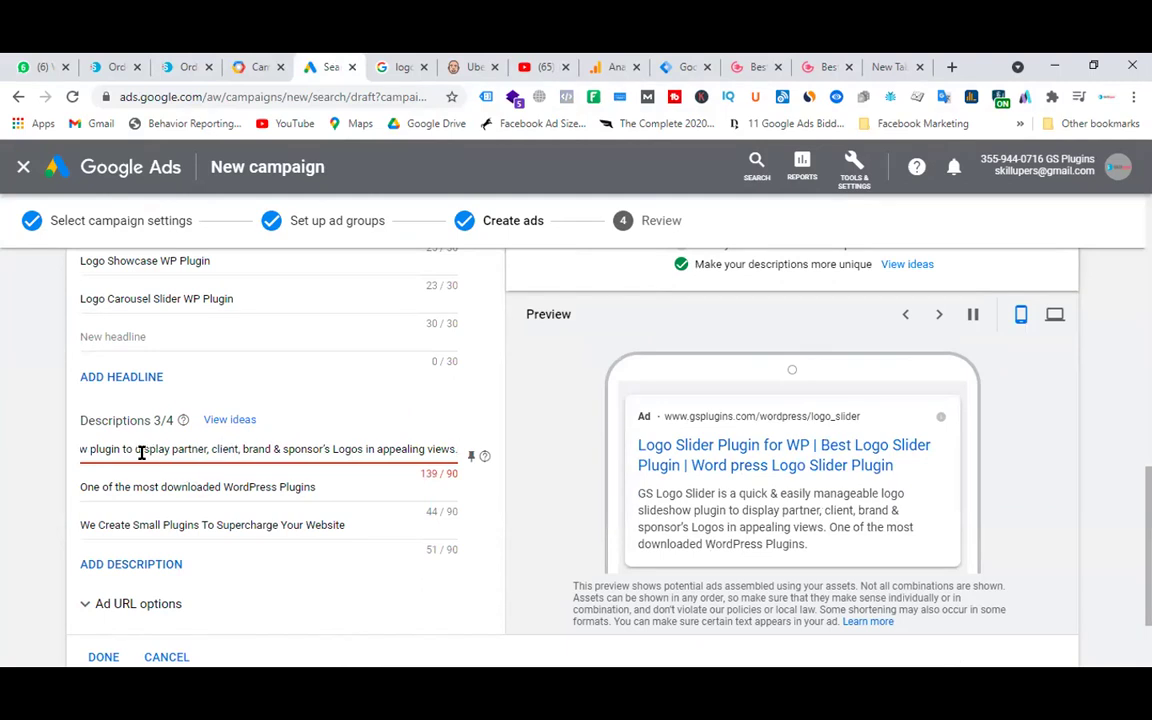
- Cut "partner, client, brand & sponsor's Logos in appealing views" from the first description so it ends after "slideshow plugin to display"
left_click_drag(205, 449, 362, 444)
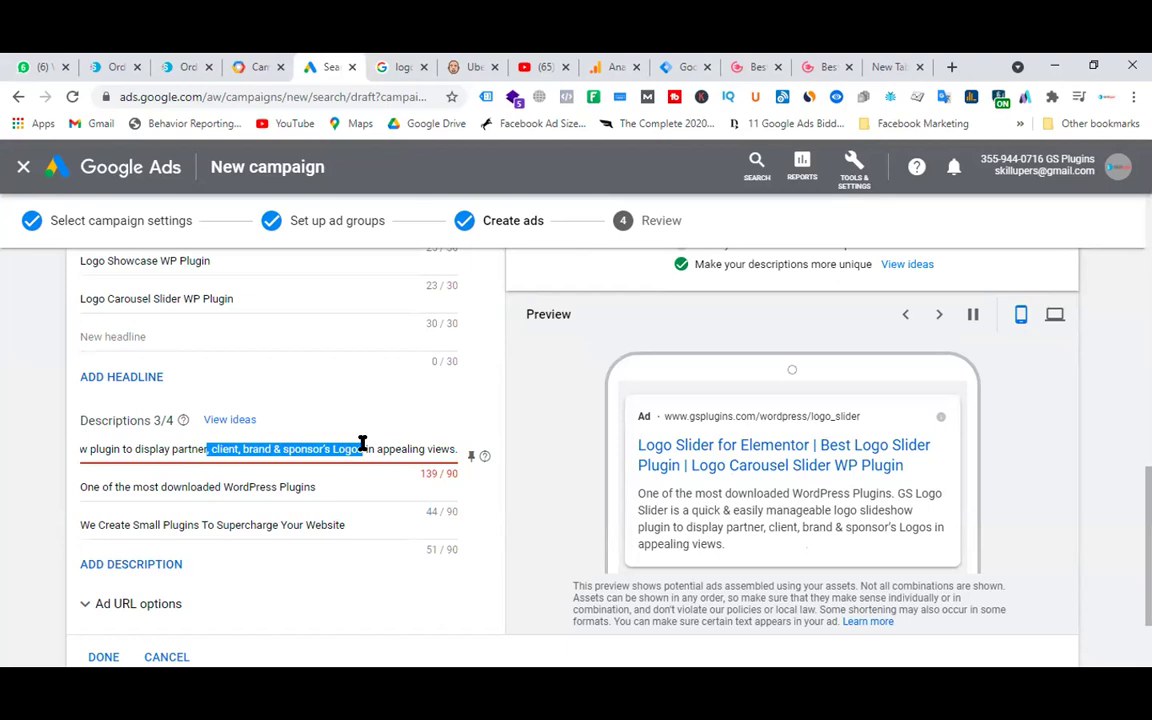
key("BackSpace")
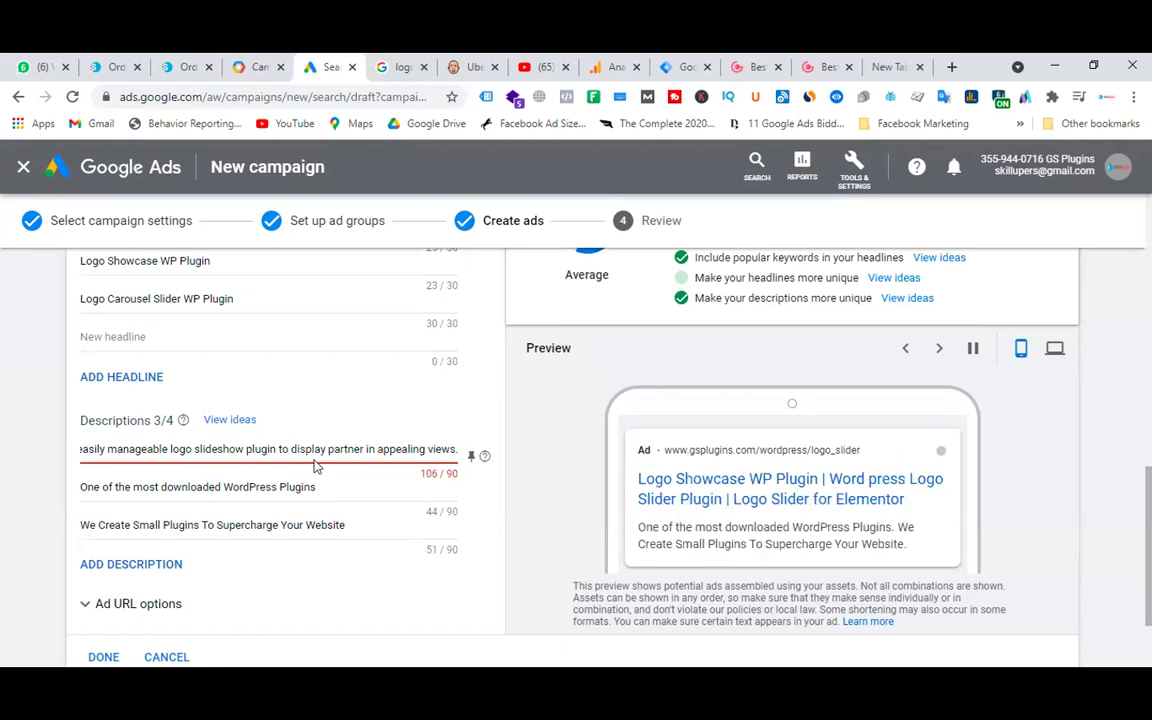
left_click_drag(364, 451, 534, 457)
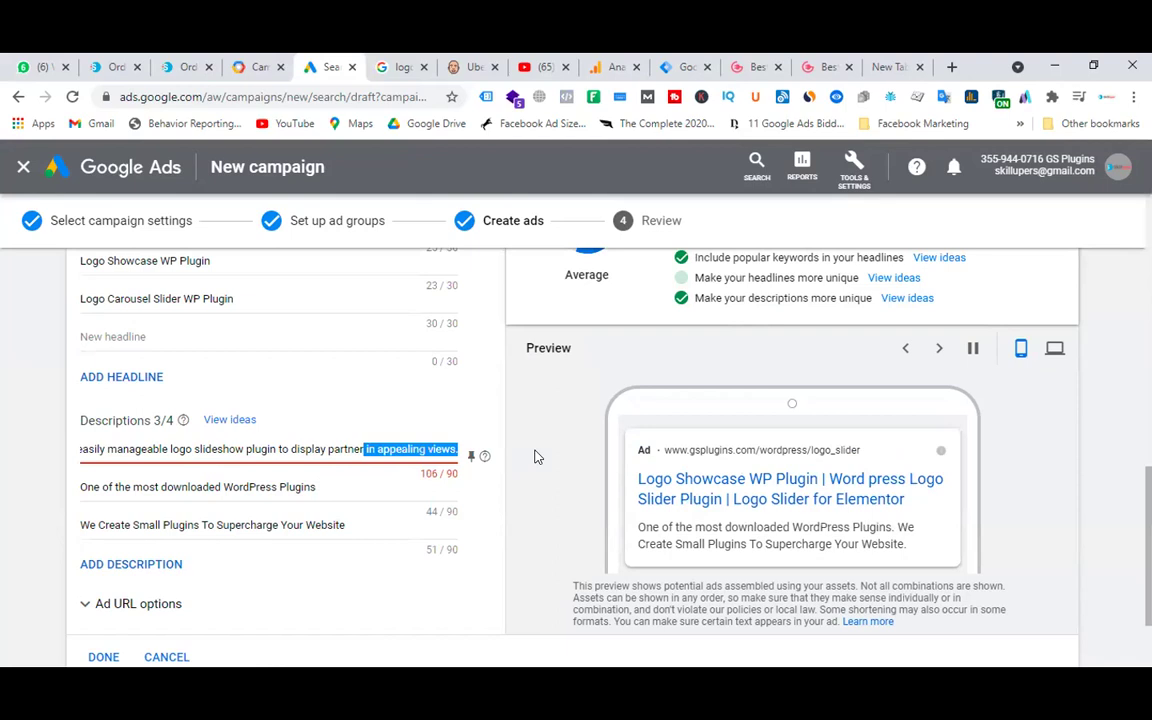
left_click_drag(327, 449, 451, 443)
key("BackSpace")
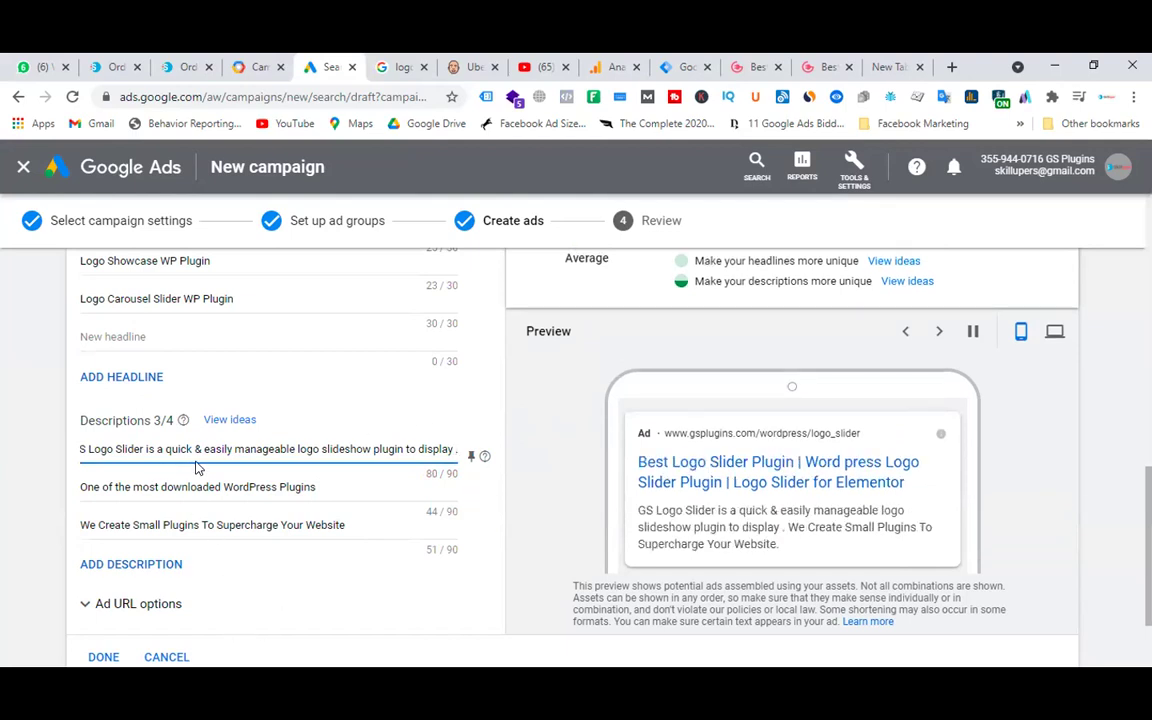
- Remove "quick &" from the first description so it begins "GS Logo Slider is a easily manageable"
left_click_drag(200, 450, 166, 450)
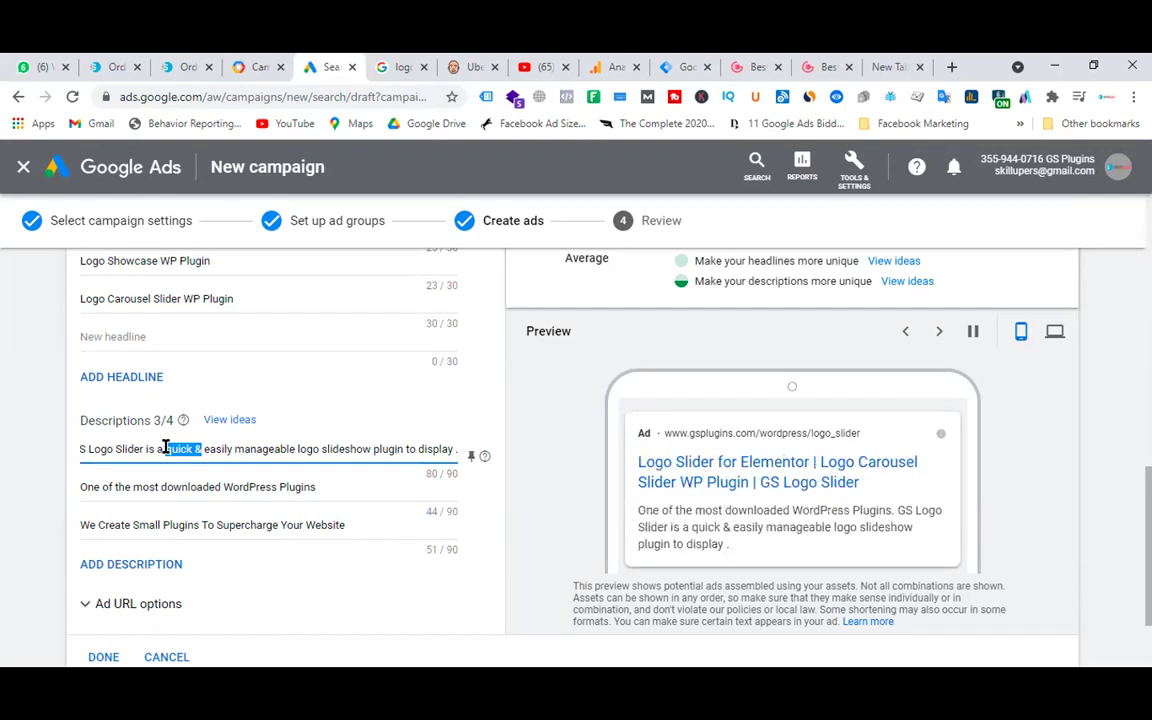
key("BackSpace")
key("BackSpace")
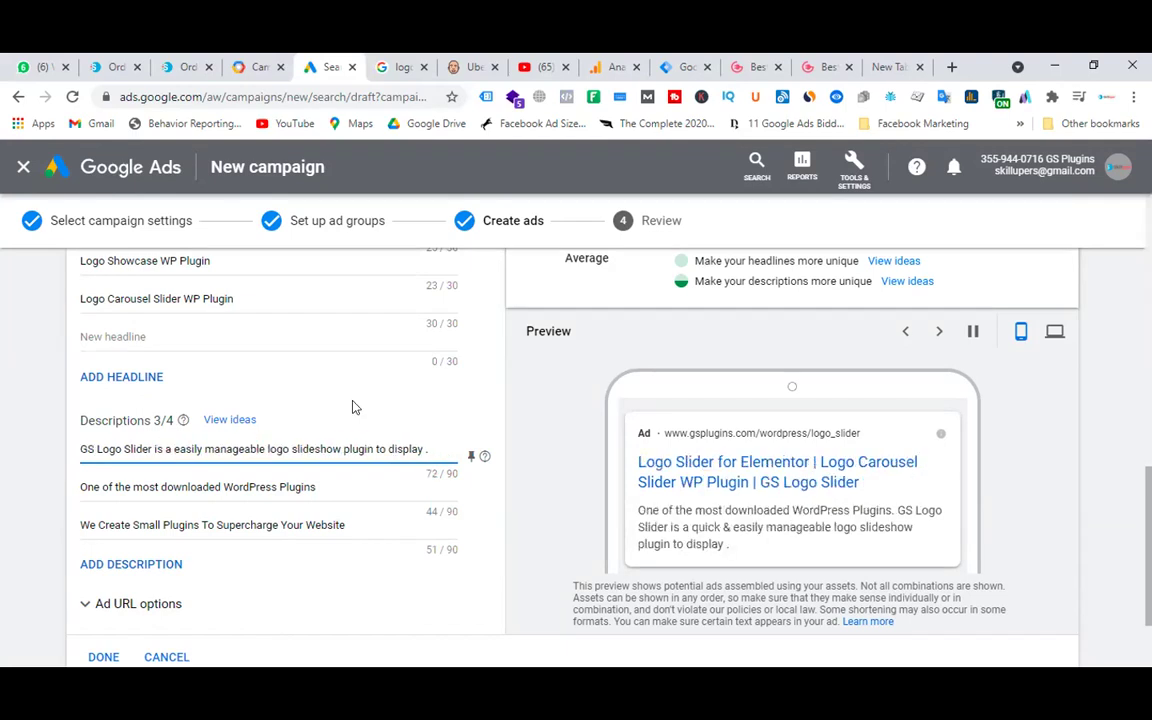
- Replace the stray period ending the first description with "logos" so it closes with "plugin to display logos"
left_click(430, 449)
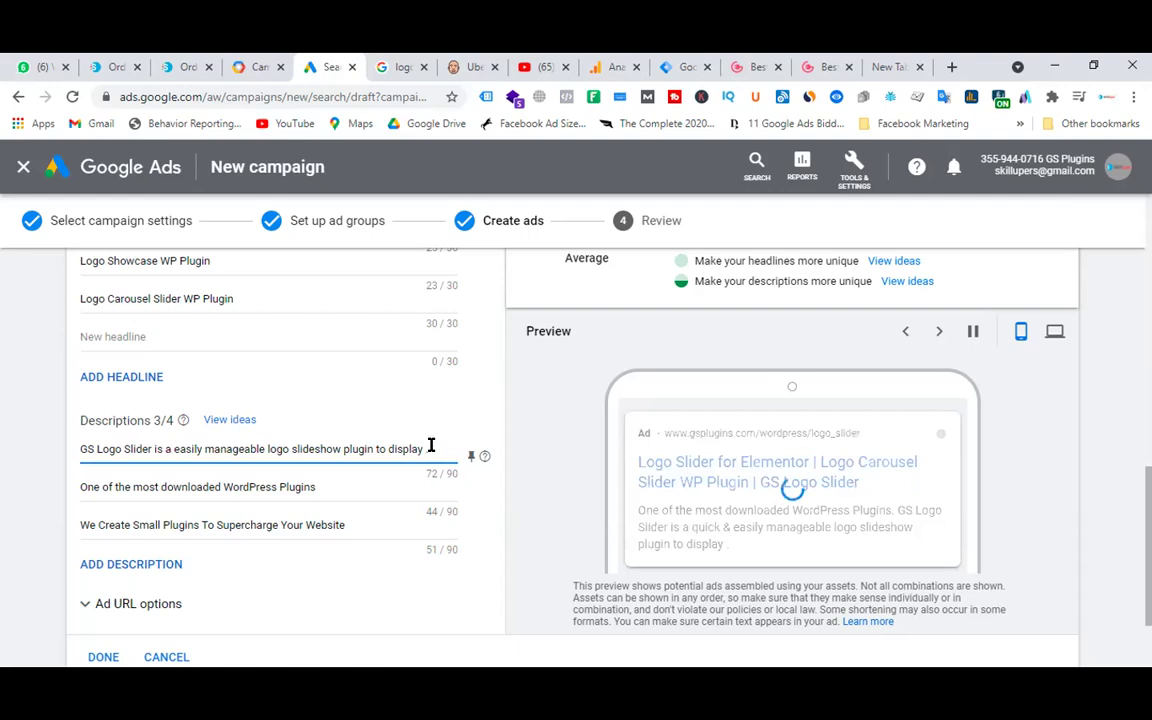
key("BackSpace")
key("BackSpace")
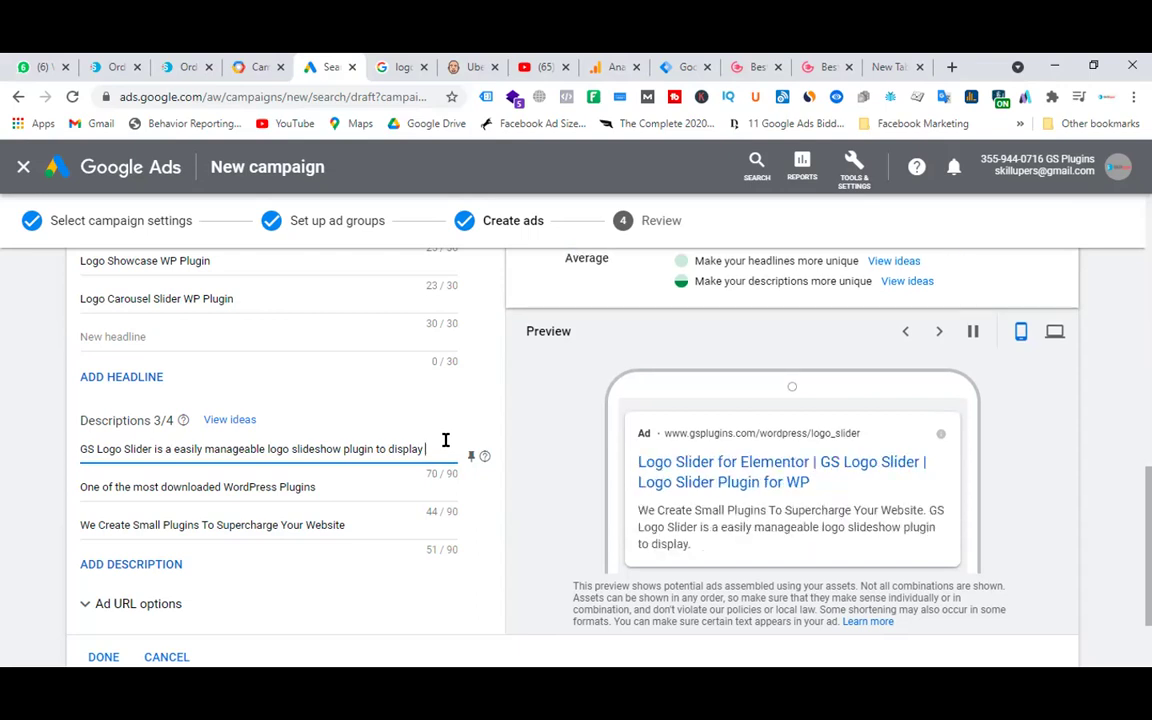
type("logos")
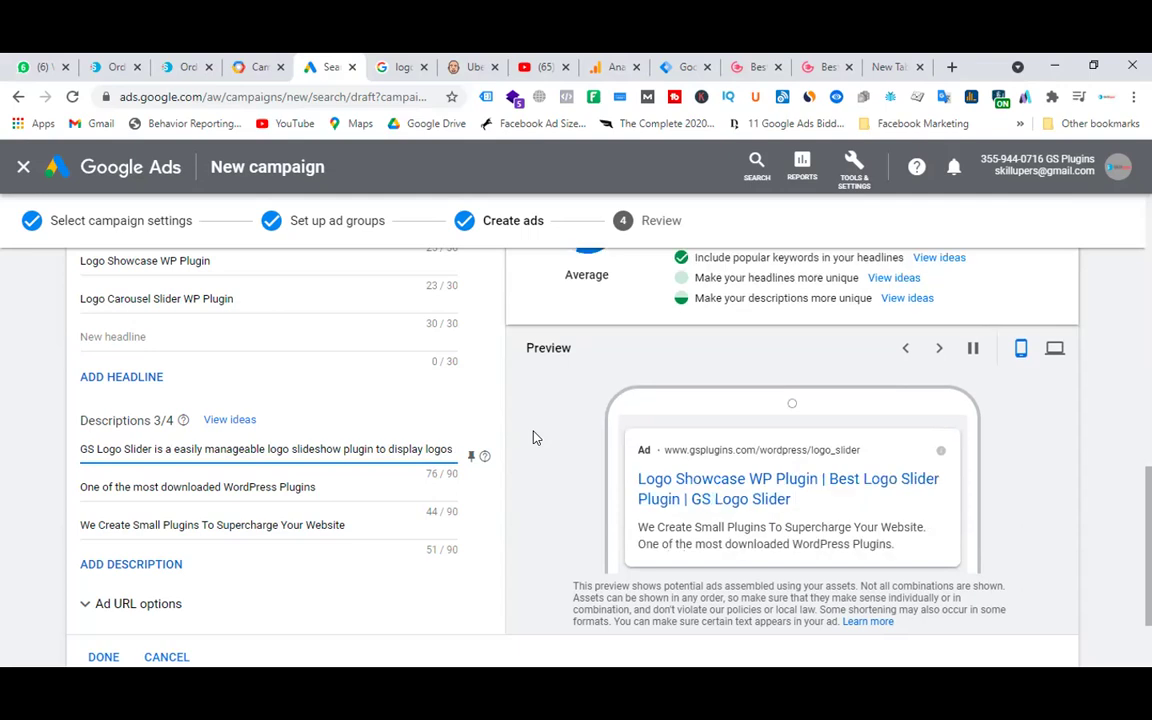
- Copy "in appealing views" from the GS Logo Slider product page's intro and append it to the ad's first description
left_click(825, 67)
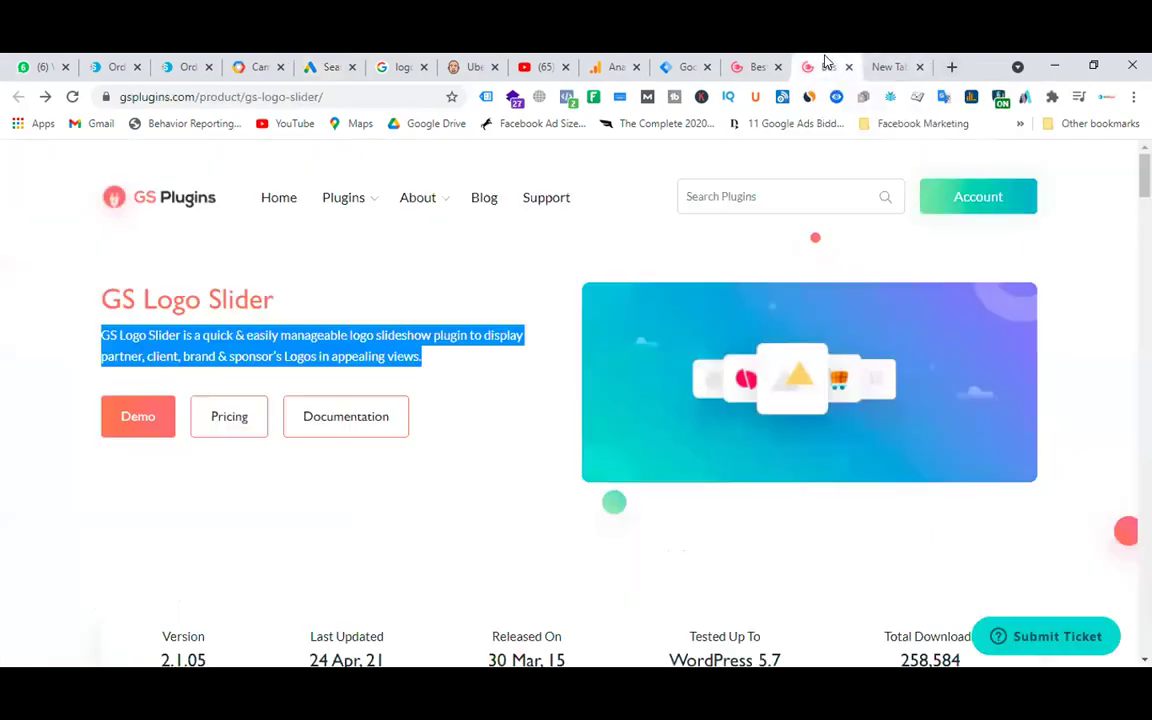
left_click(455, 377)
left_click_drag(318, 356, 479, 355)
key("ctrl+c")
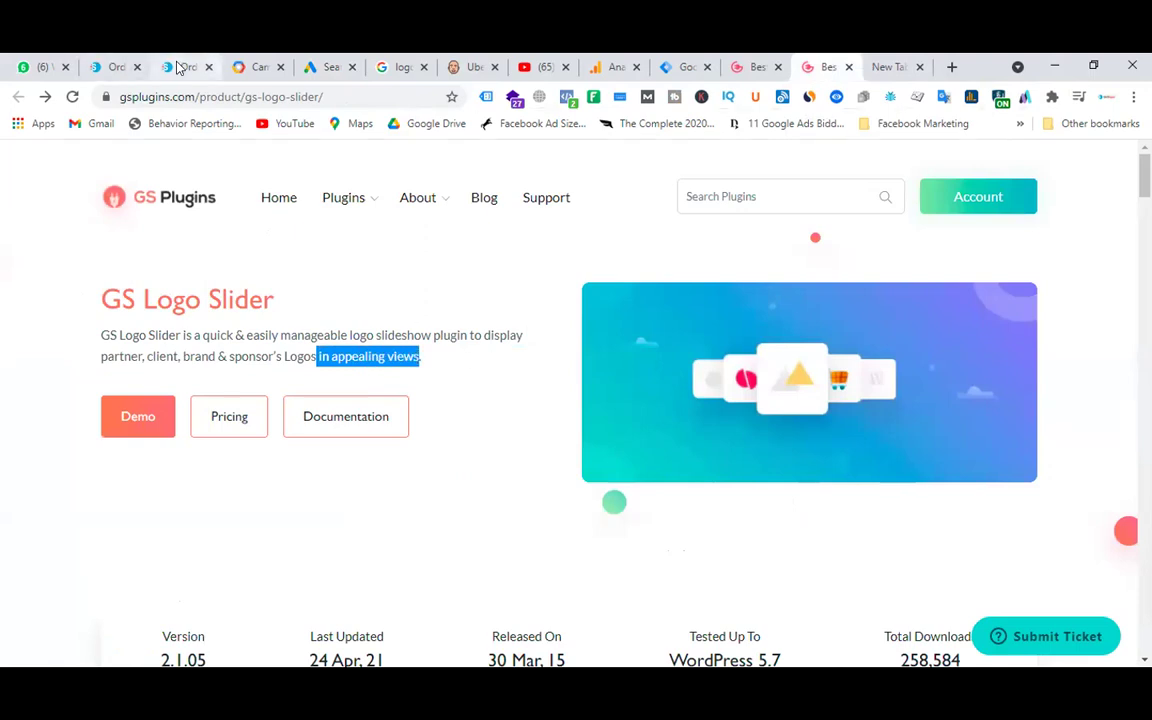
left_click(345, 63)
key("ctrl+v")
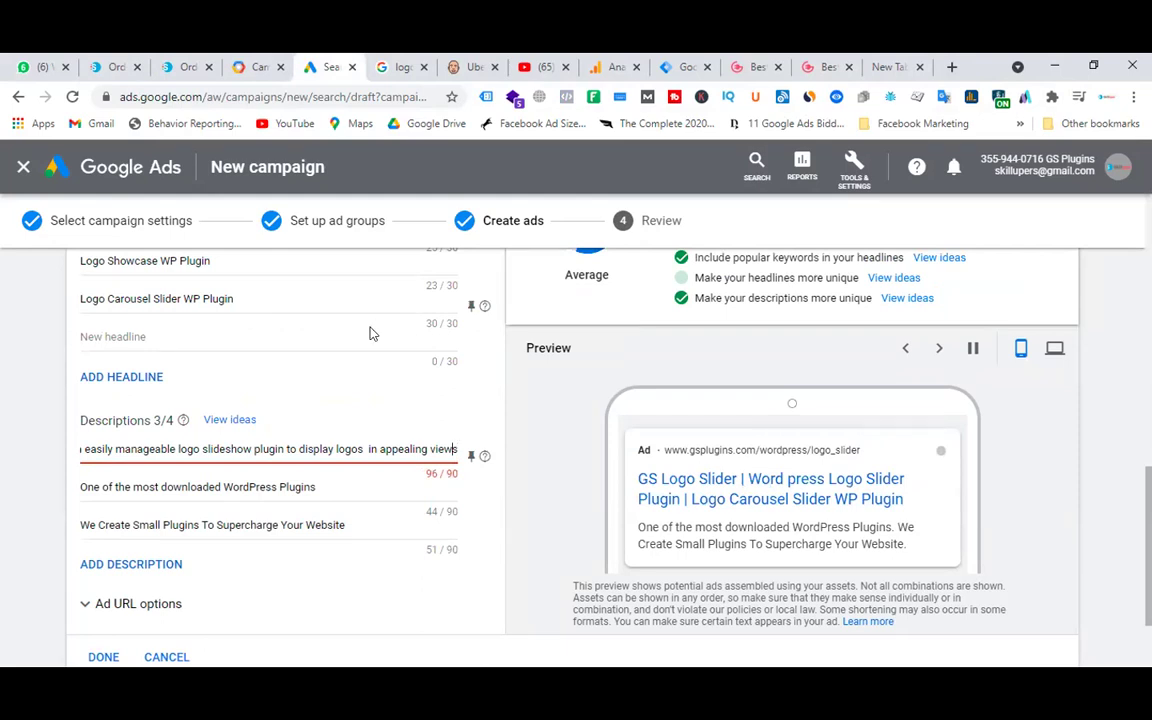
- Remove "slideshow" from the first description so it ends "easily manageable logo plugin to display logos in appealing views"
key("Left")
key("Left")
key("Left")
key("Left")
key("Left")
key("Left")
key("Left")
key("Left")
key("Left")
key("Left")
key("Left")
key("Left")
key("Left")
key("Left")
key("Left")
key("Left")
key("Left")
key("Left")
key("Left")
key("Left")
key("Left")
key("Left")
key("Left")
key("Left")
key("Left")
key("Left")
key("Left")
key("Left")
key("Left")
key("Left")
key("Left")
key("Left")
key("Left")
key("Left")
key("Left")
key("Left")
key("Left")
key("Left")
key("Left")
key("Left")
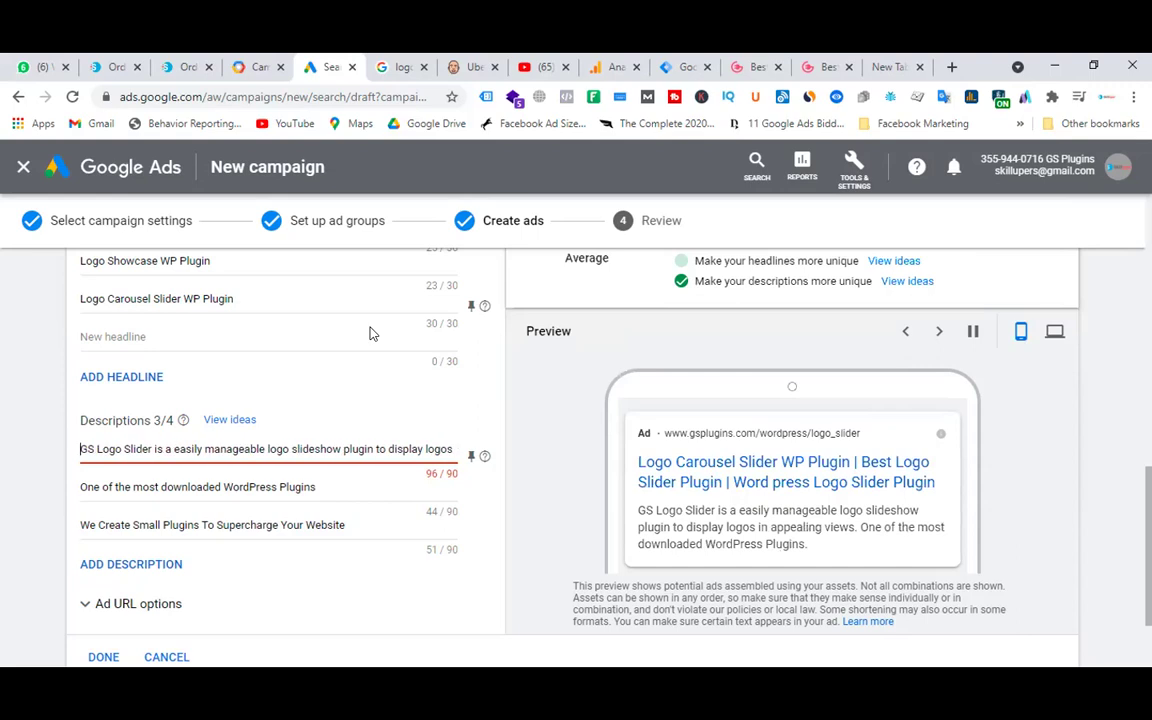
key("Right")
key("Right")
key("Right")
key("Right")
key("Right")
key("Right")
key("Right")
key("Right")
key("Right")
key("Right")
key("Right")
key("Right")
key("Right")
key("Right")
key("Right")
key("Right")
key("Right")
key("Right")
key("Right")
key("Right")
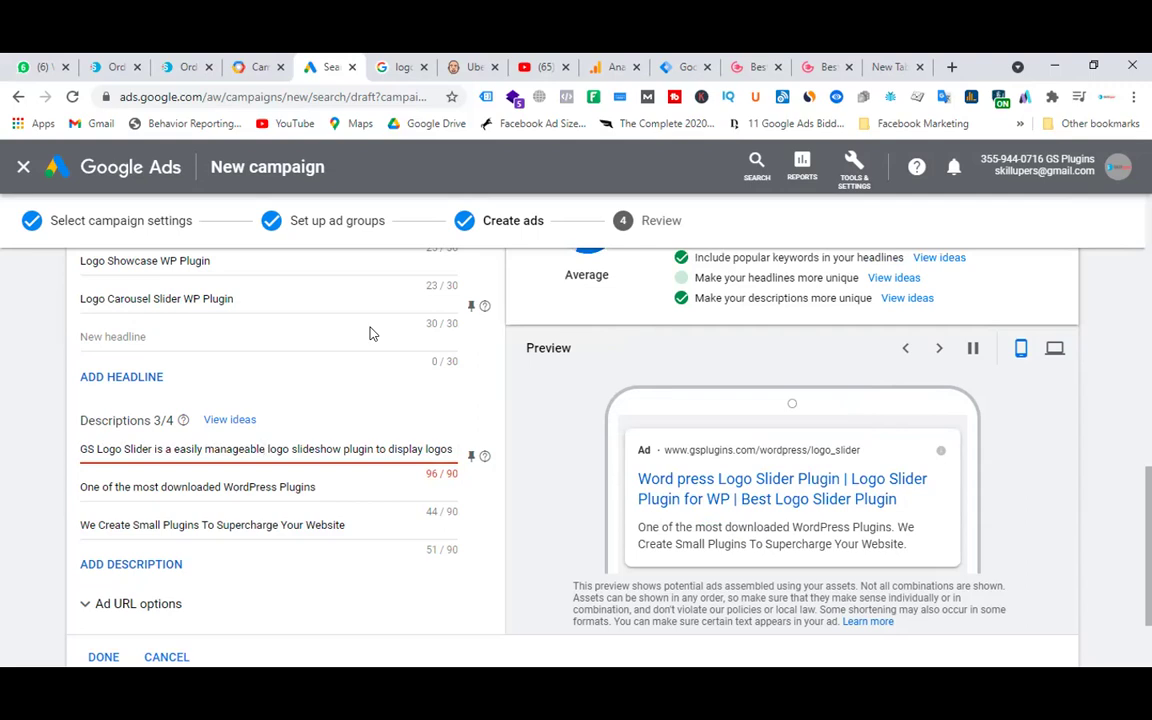
double_click(313, 447)
key("BackSpace")
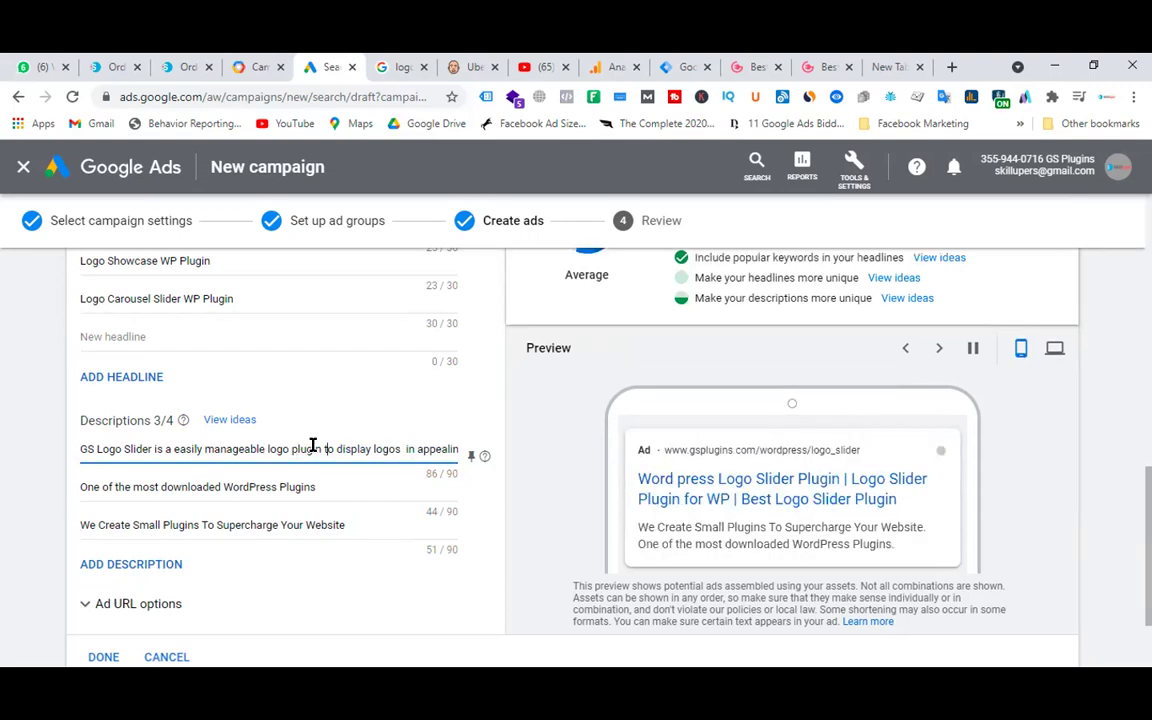
key("End")
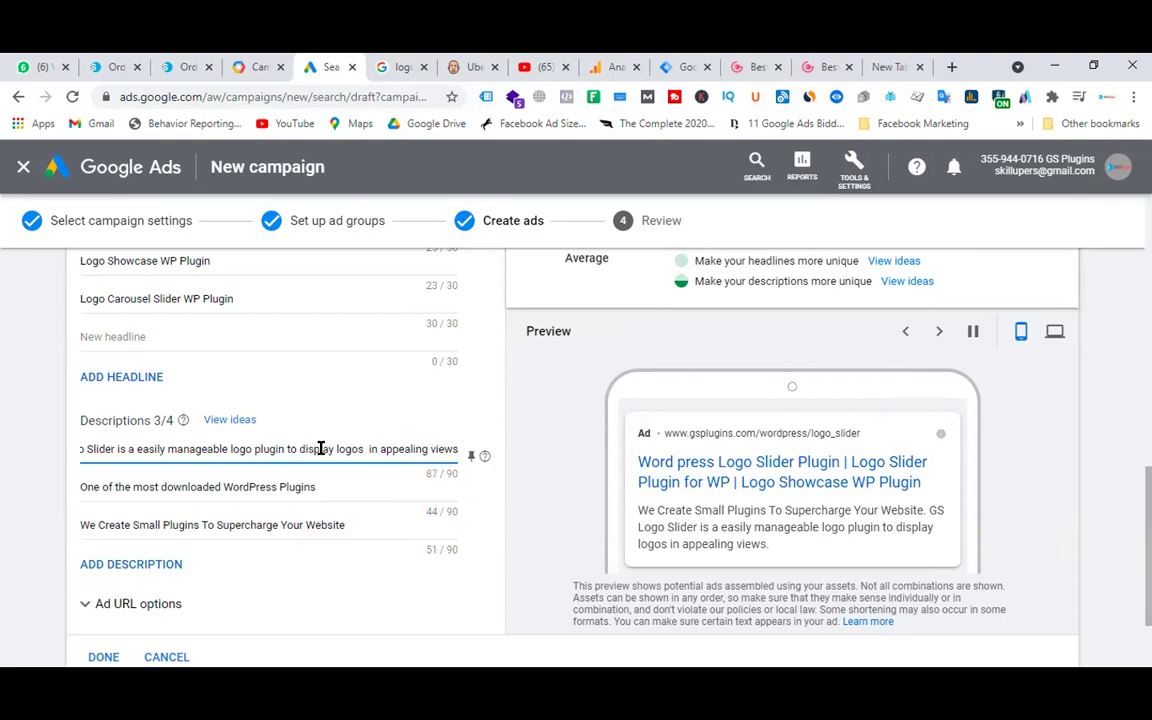
key("ctrl+a")
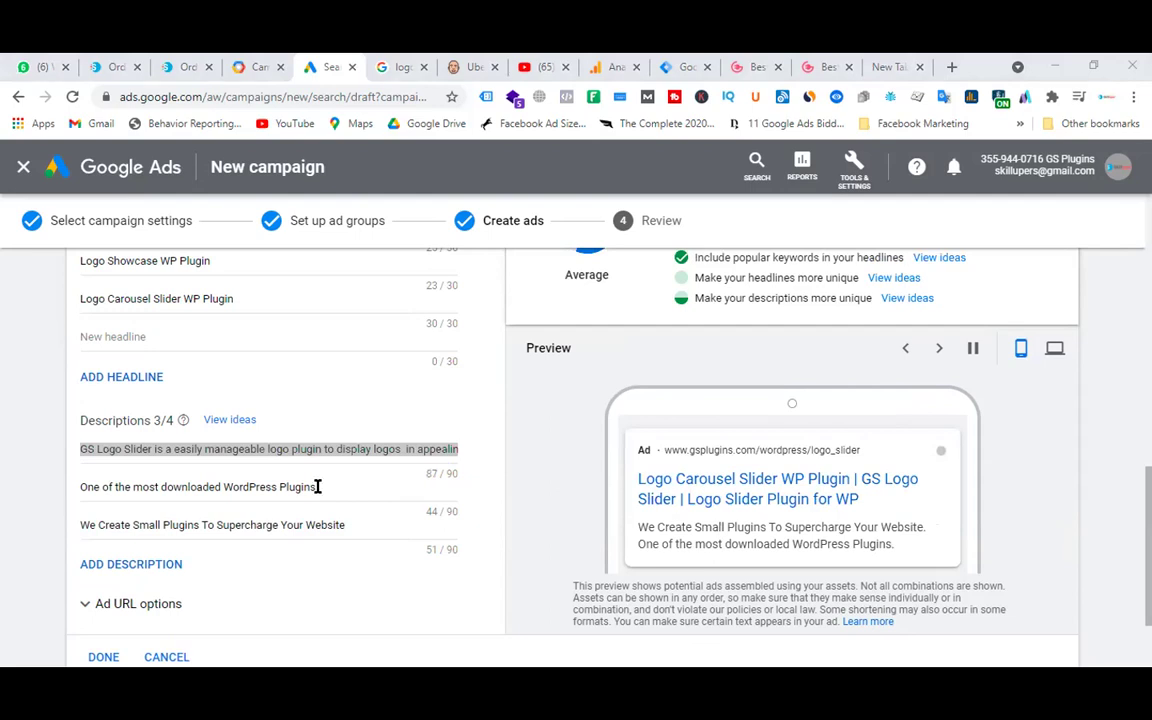
- Copy the "Super Fast Loading Time" heading from the GS Logo Slider product page's Plugin Features into a separate window
left_click(830, 66)
scroll(460, 451, "down", 1)
scroll(467, 451, "down", 3)
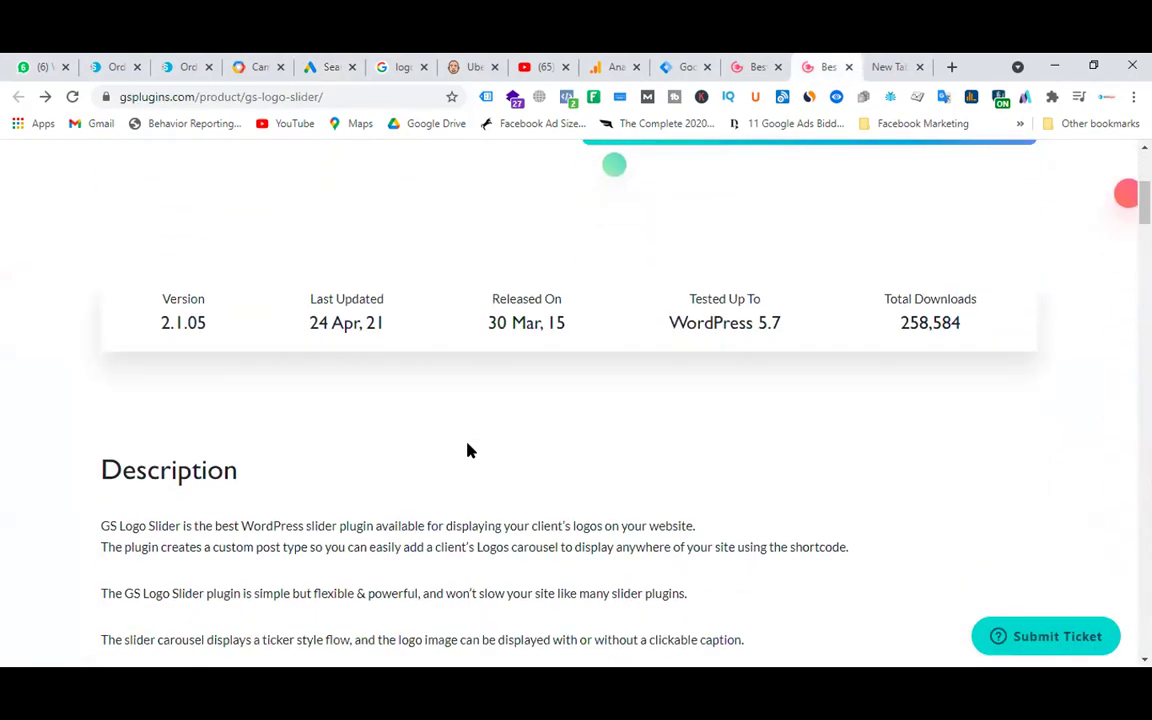
scroll(738, 455, "down", 2)
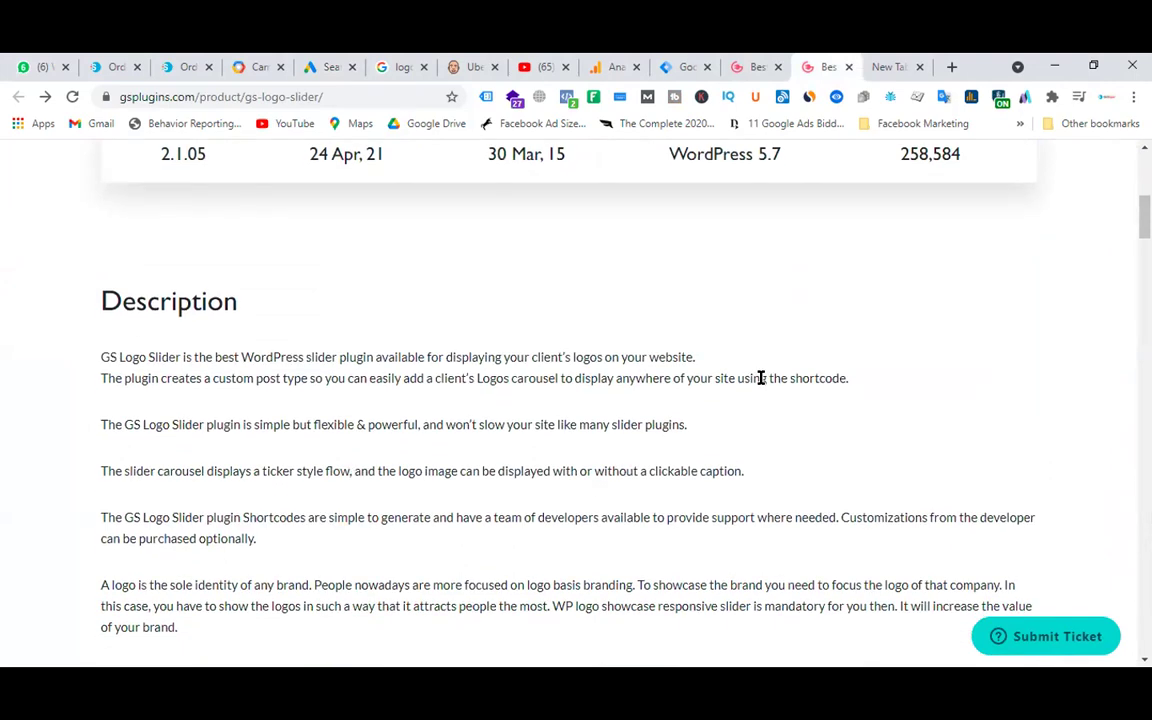
scroll(761, 378, "down", 3)
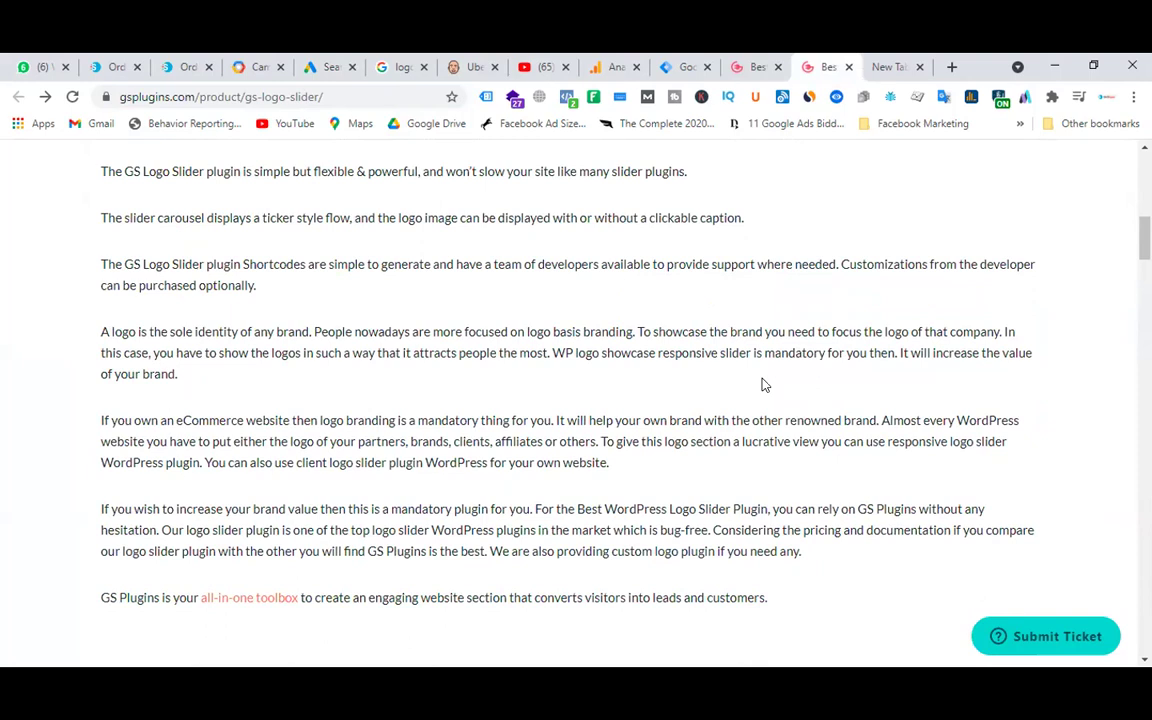
scroll(761, 385, "down", 5)
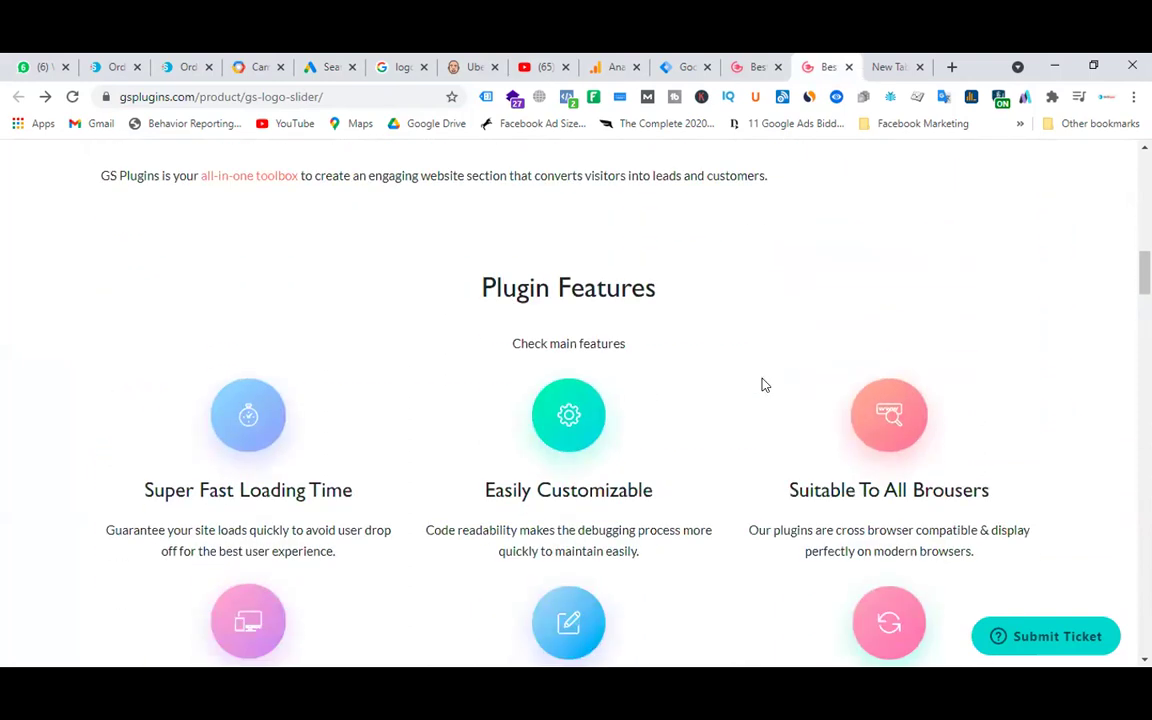
scroll(761, 385, "down", 2)
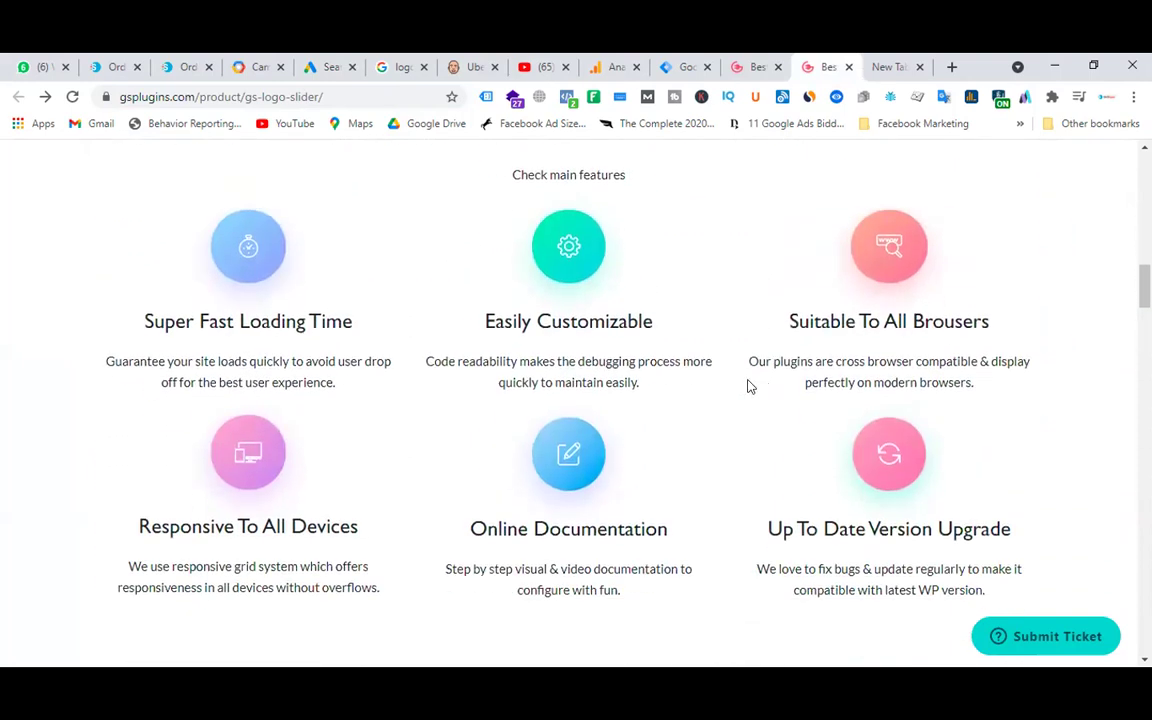
left_click_drag(141, 320, 416, 322)
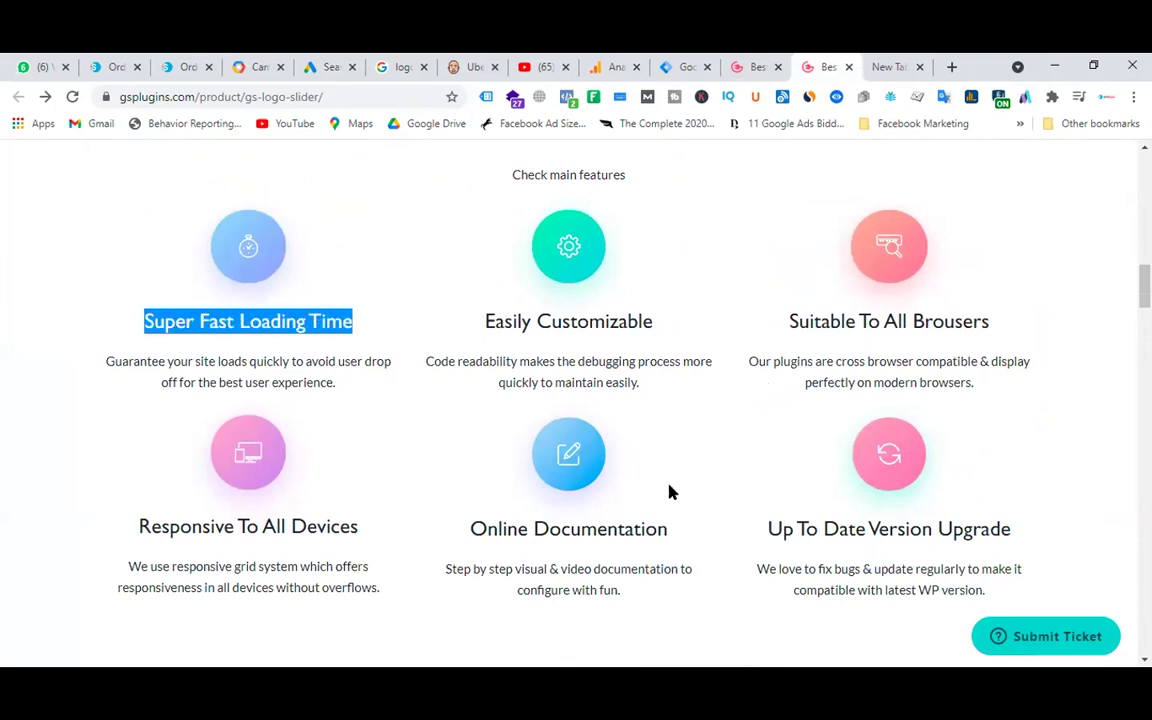
left_click(775, 684)
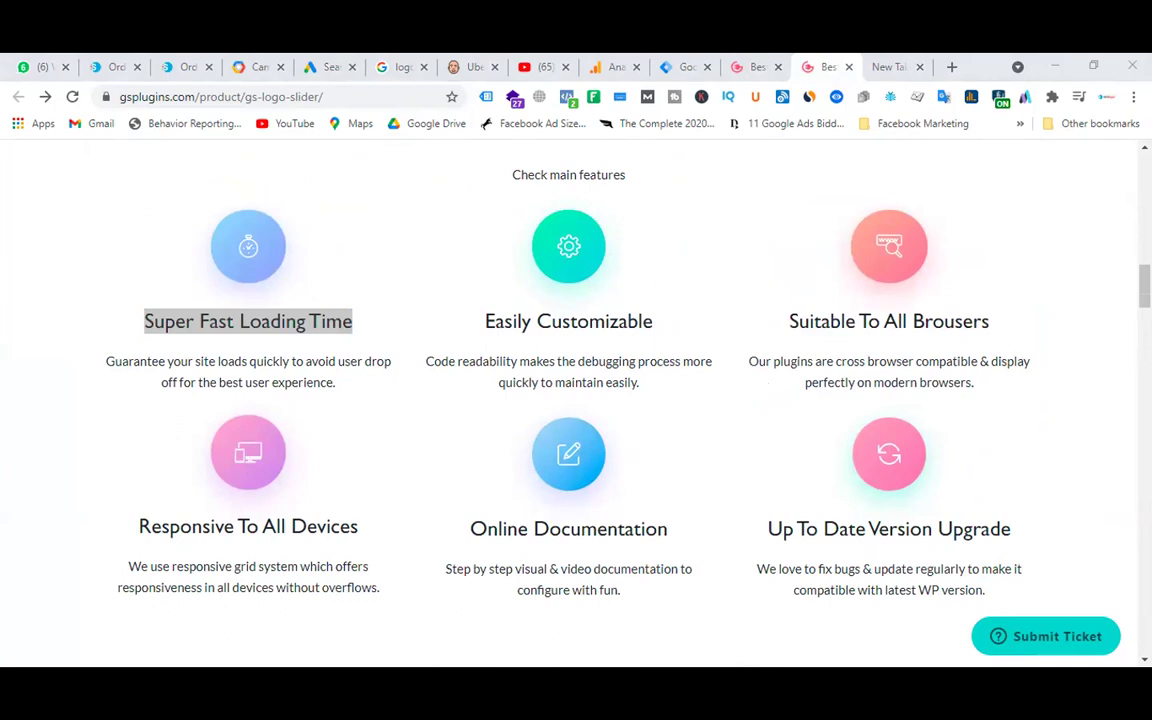
left_click(298, 321)
left_click_drag(141, 320, 343, 318)
right_click(345, 316)
left_click(427, 333)
key("alt+Tab")
- Copy the "Easily Customizable" feature heading and add it to the text collected in the separate window
left_click_drag(486, 320, 678, 327)
right_click(600, 313)
left_click(635, 329)
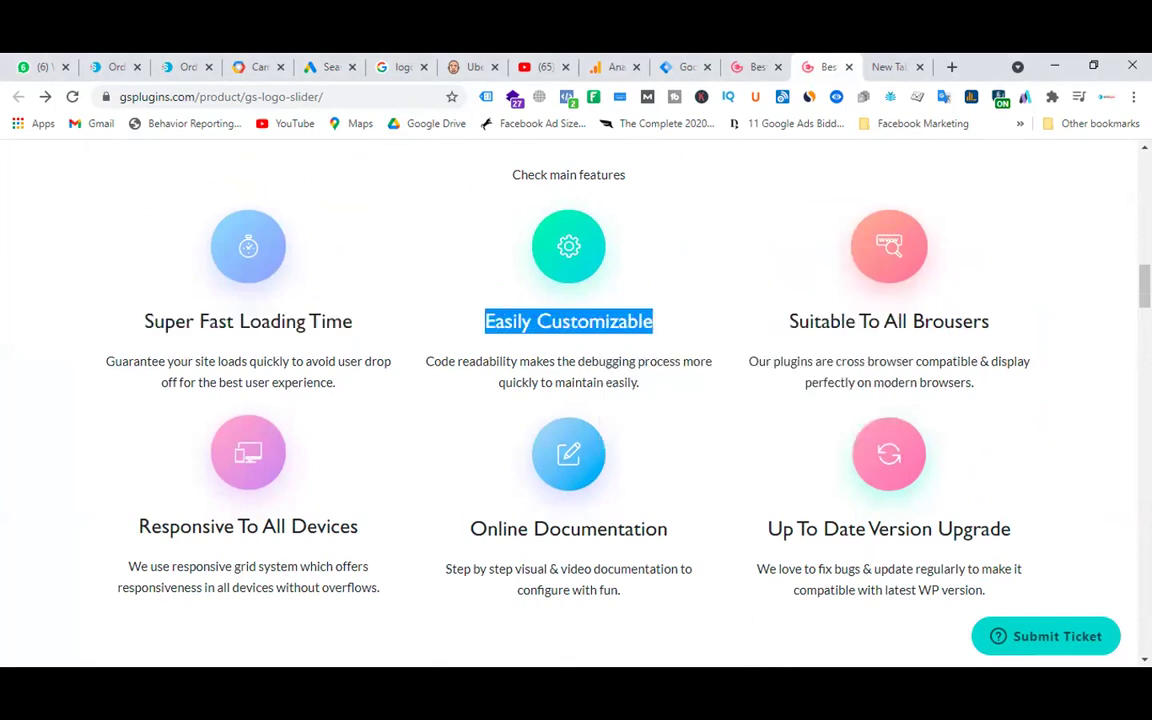
key("alt+Tab")
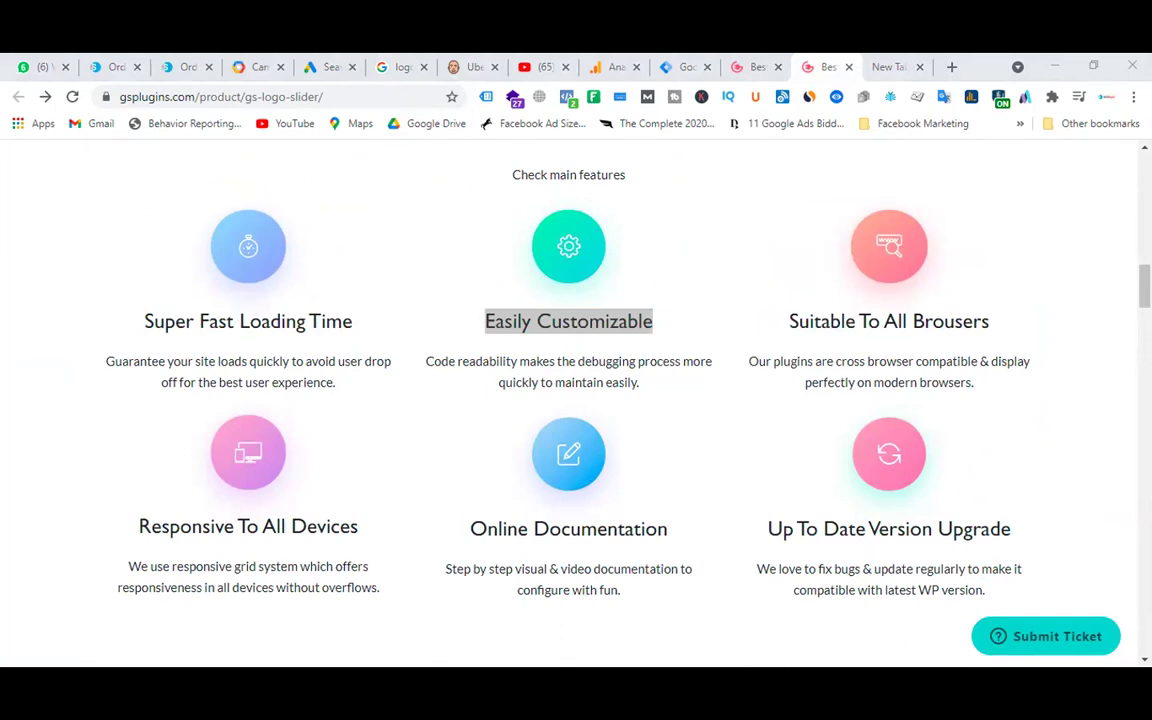
key("alt+Tab")
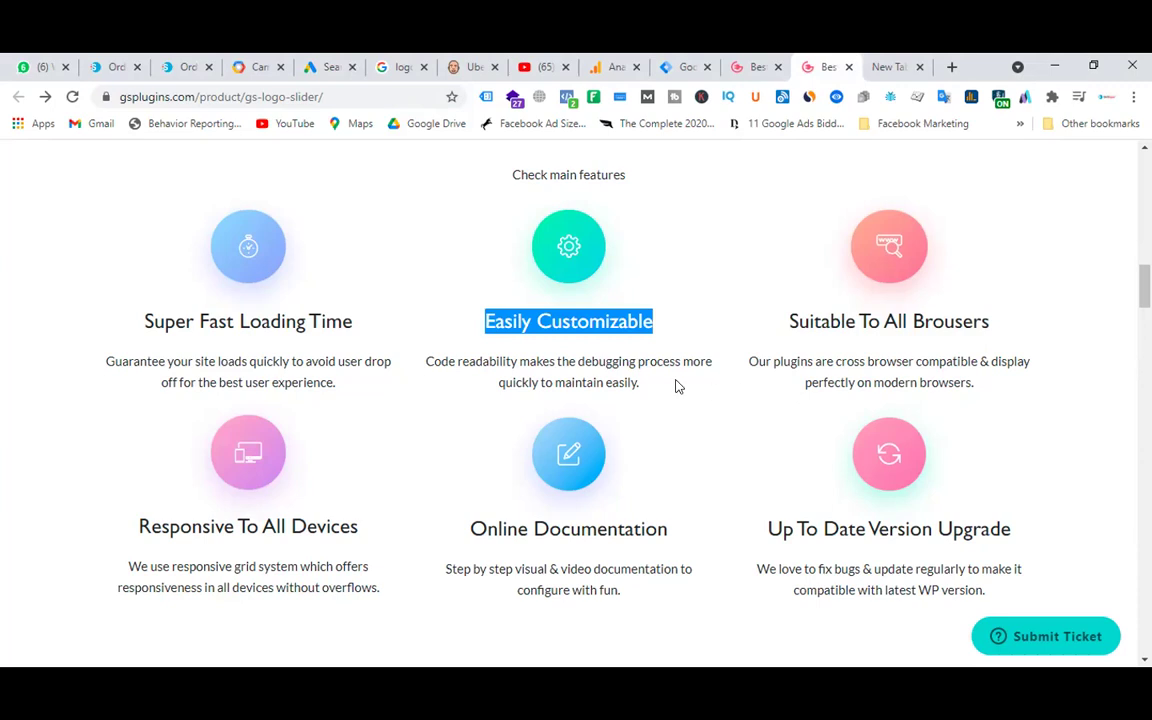
- Copy the "Suitable To All Brousers" feature heading and add it to the collected feature text
left_click_drag(785, 321, 989, 321)
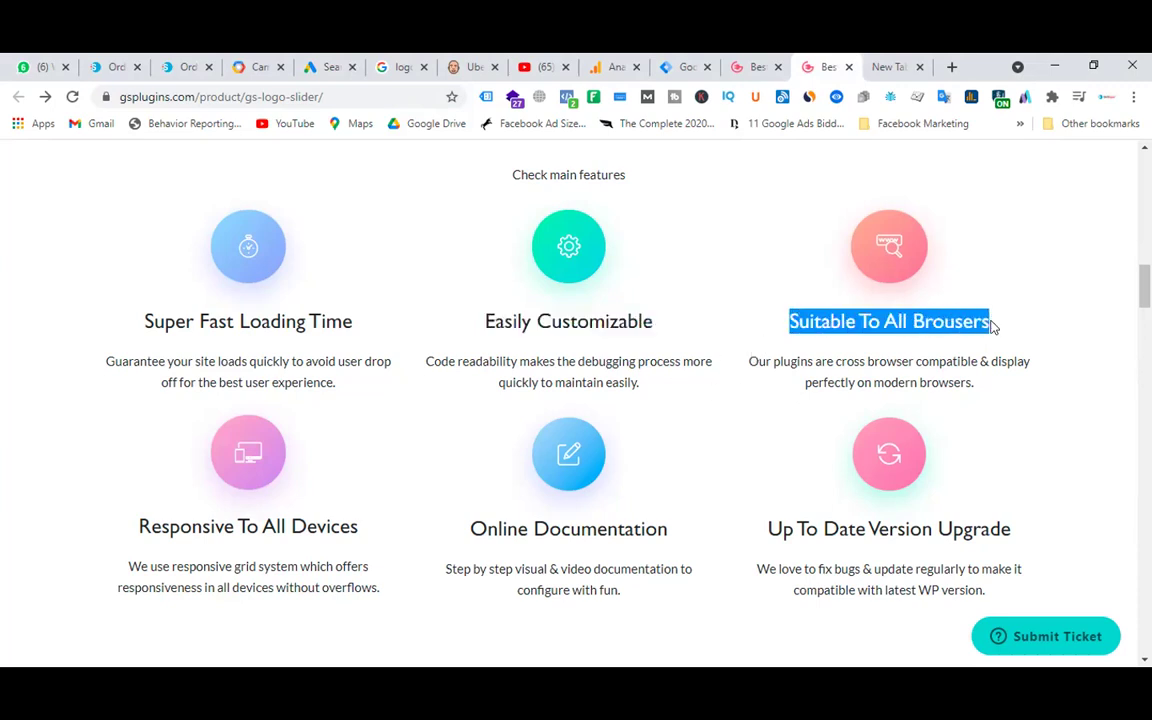
right_click(915, 326)
left_click(906, 332)
key("alt+Tab")
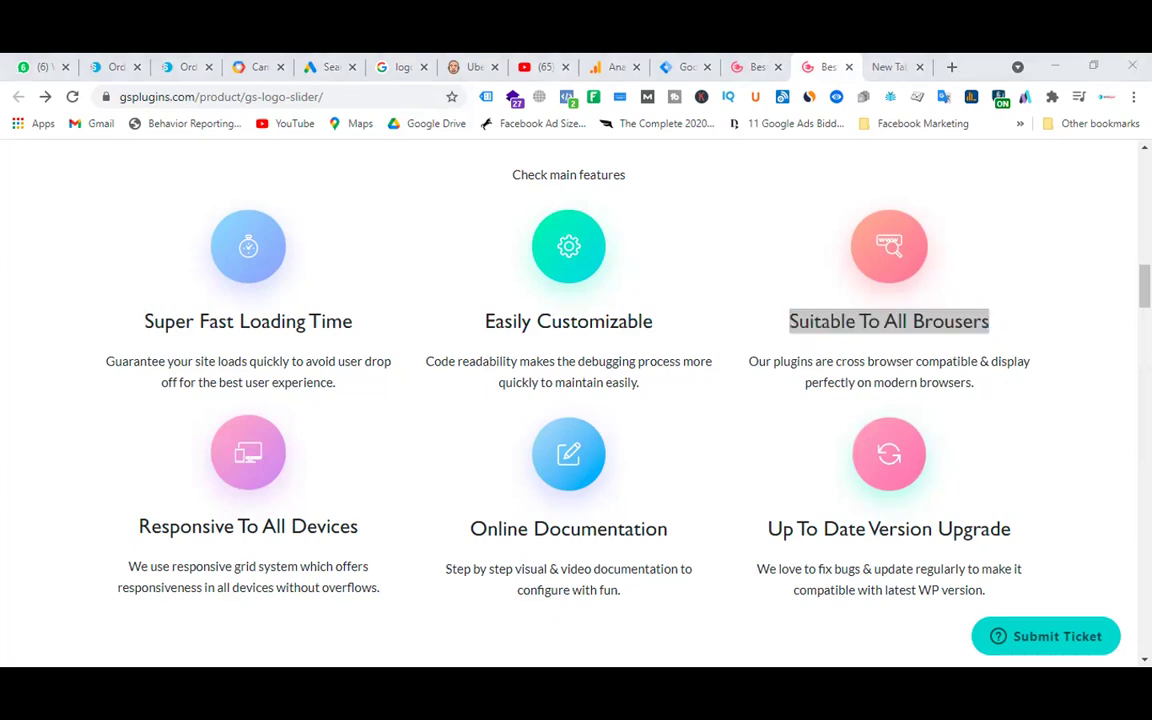
key("alt+Tab")
- Add the "Responsive To All Devices" feature heading to the collected text and return to the product page
scroll(745, 400, "down", 3)
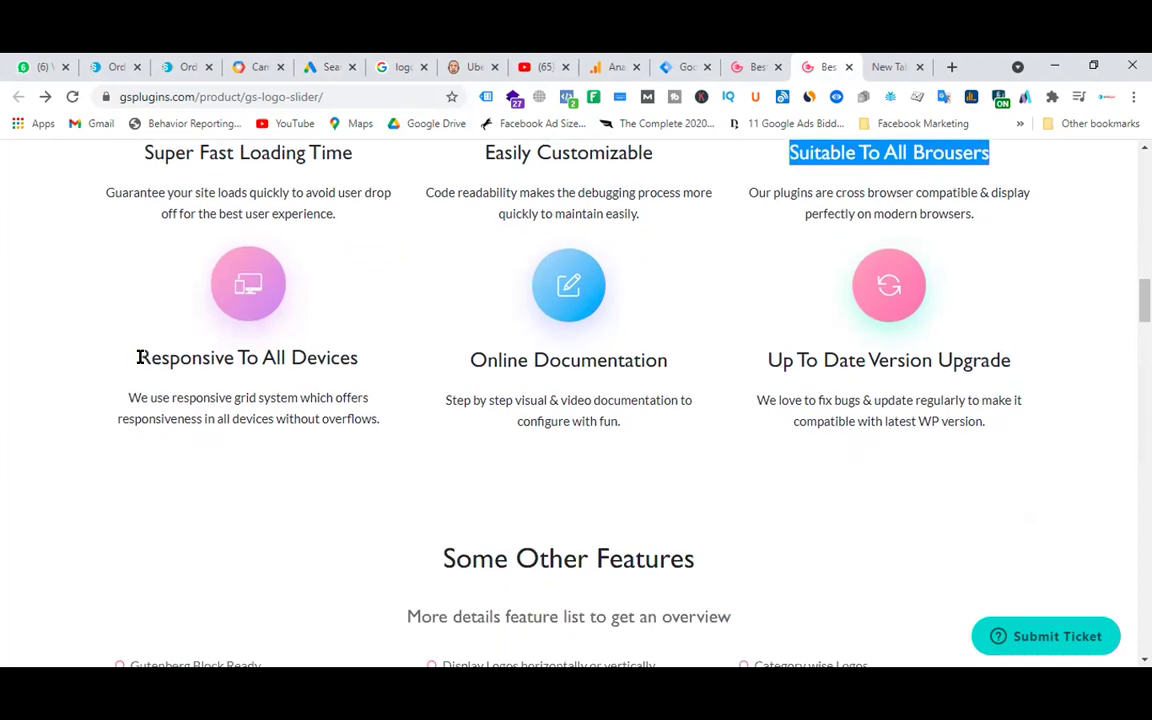
left_click_drag(139, 358, 366, 362)
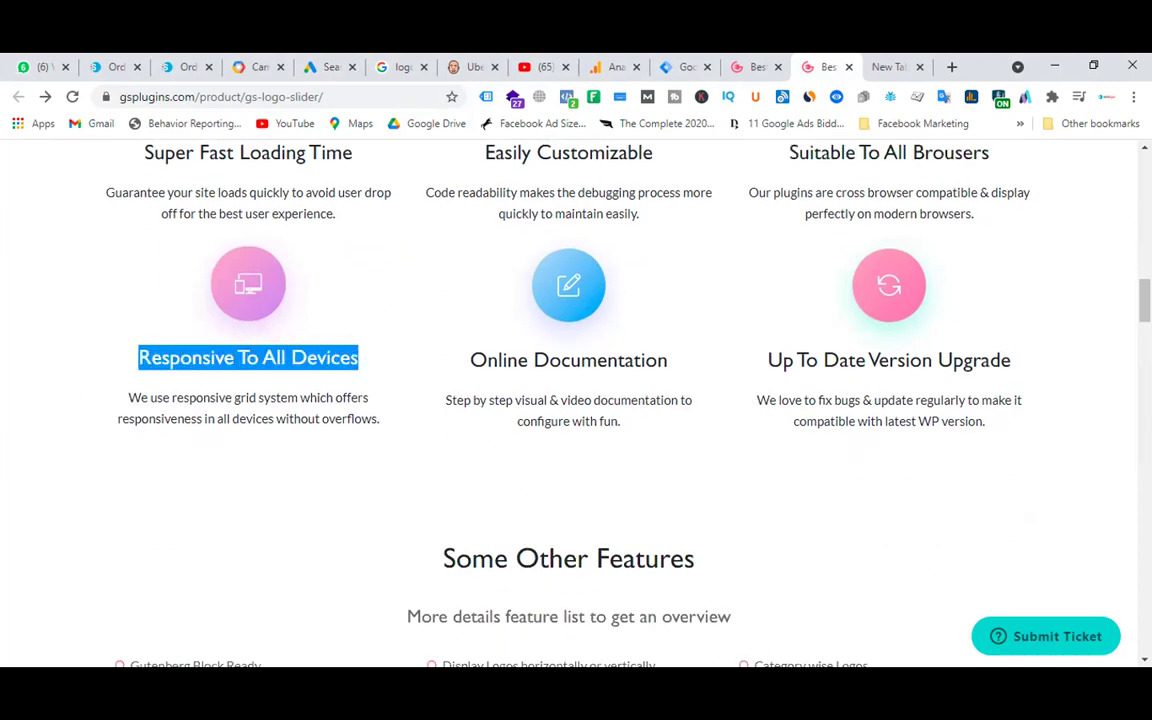
key("alt+Tab")
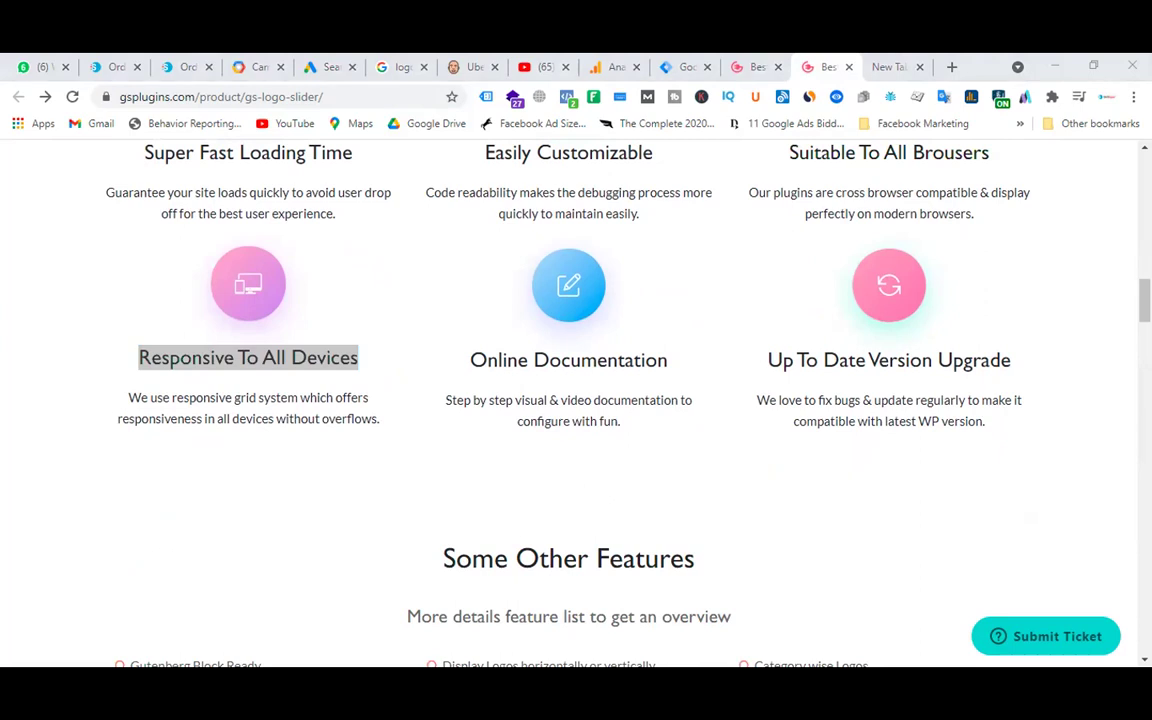
key("alt+Tab")
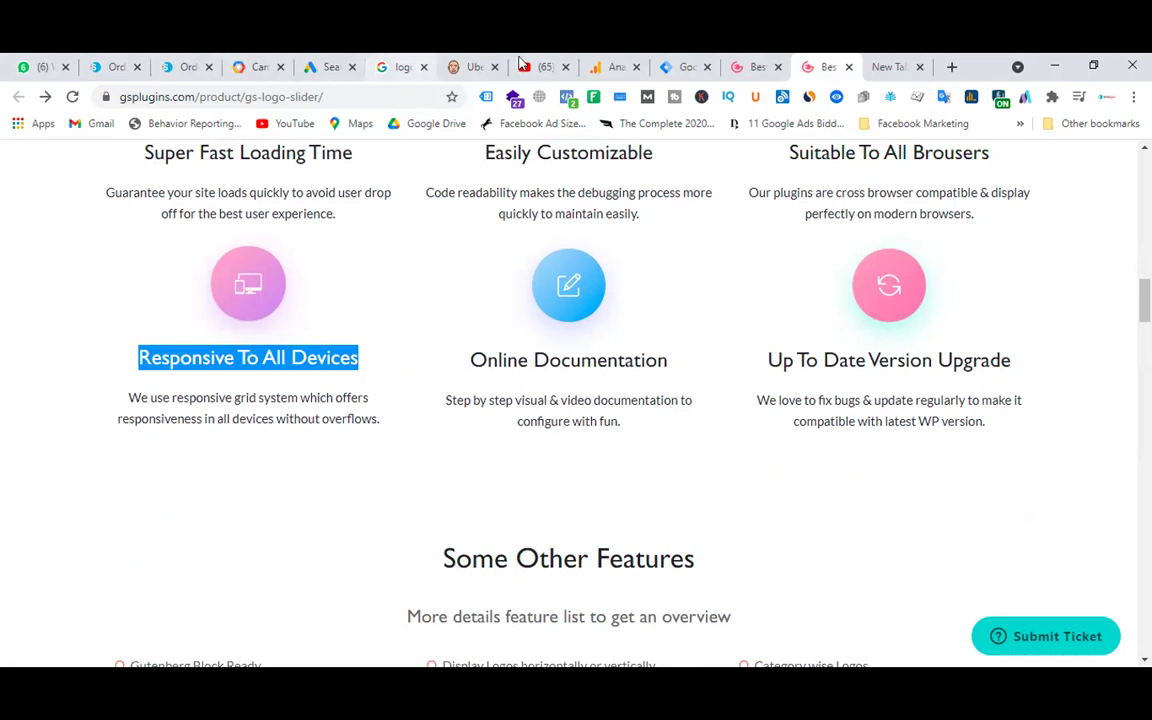
- Close the YouTube page that is open in the browser
left_click(595, 67)
left_click(537, 67)
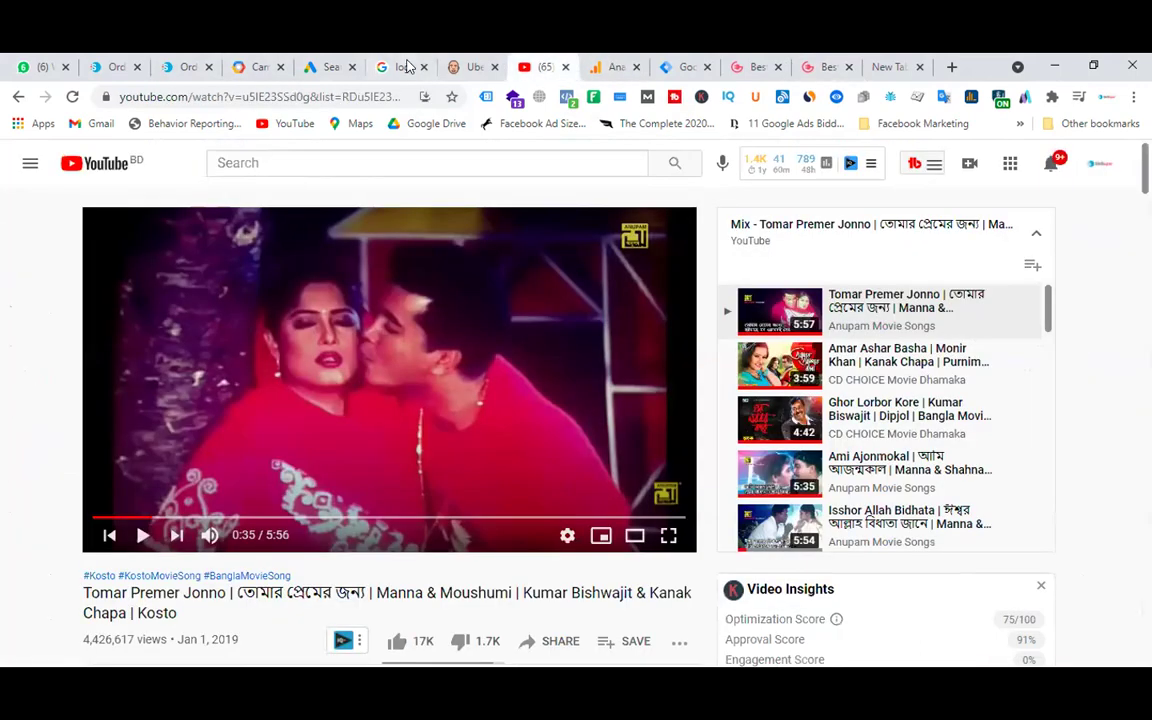
left_click(400, 67)
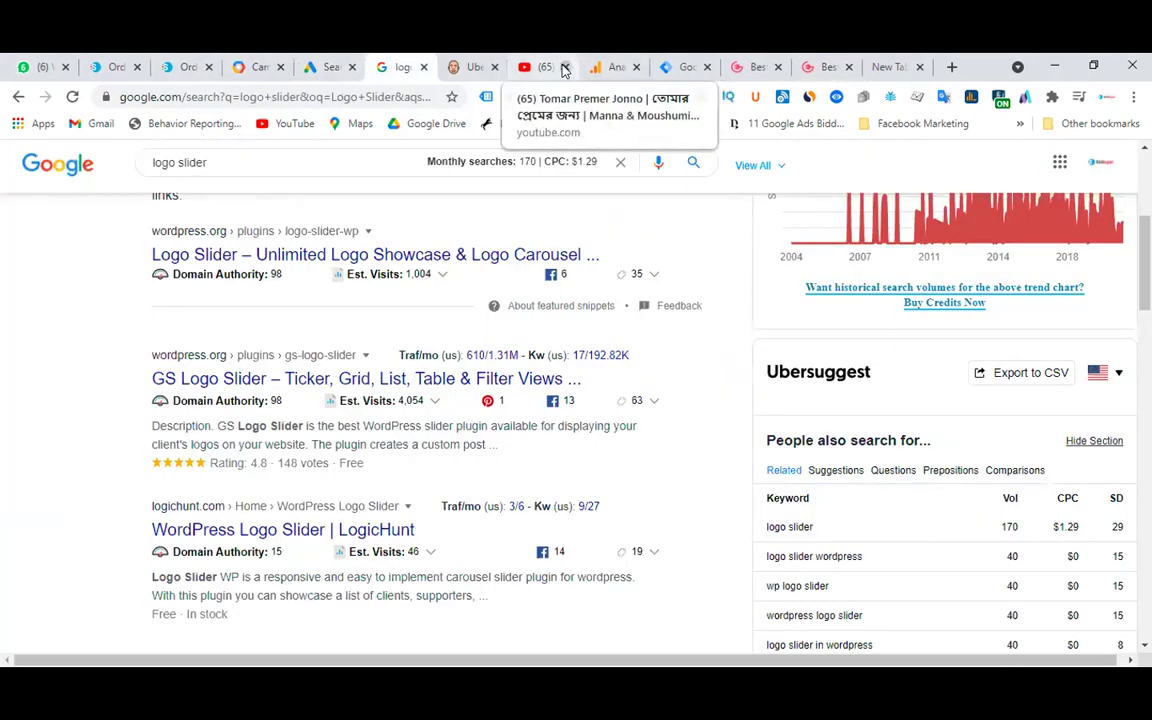
left_click(566, 67)
- In Google Ads, replace the second description with "Super Fast Loading Time. Easily Customizable. Suitable To All Brousers. Responsive To All Devices"
left_click(320, 68)
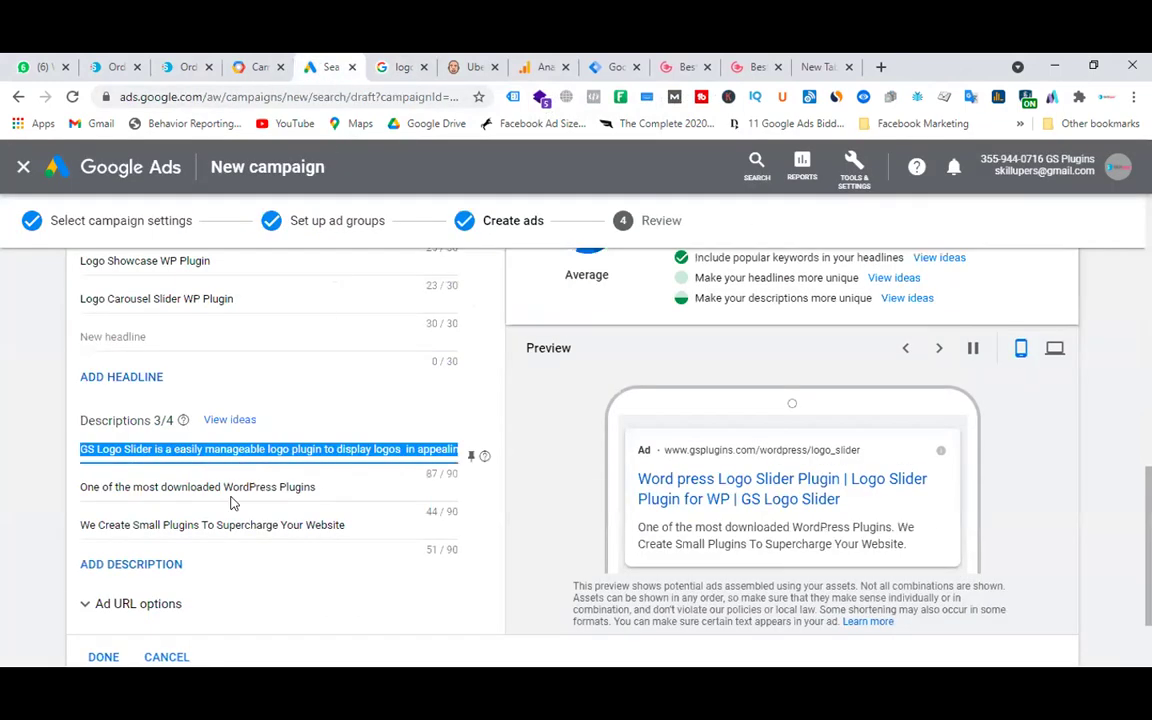
left_click(329, 477)
triple_click(330, 485)
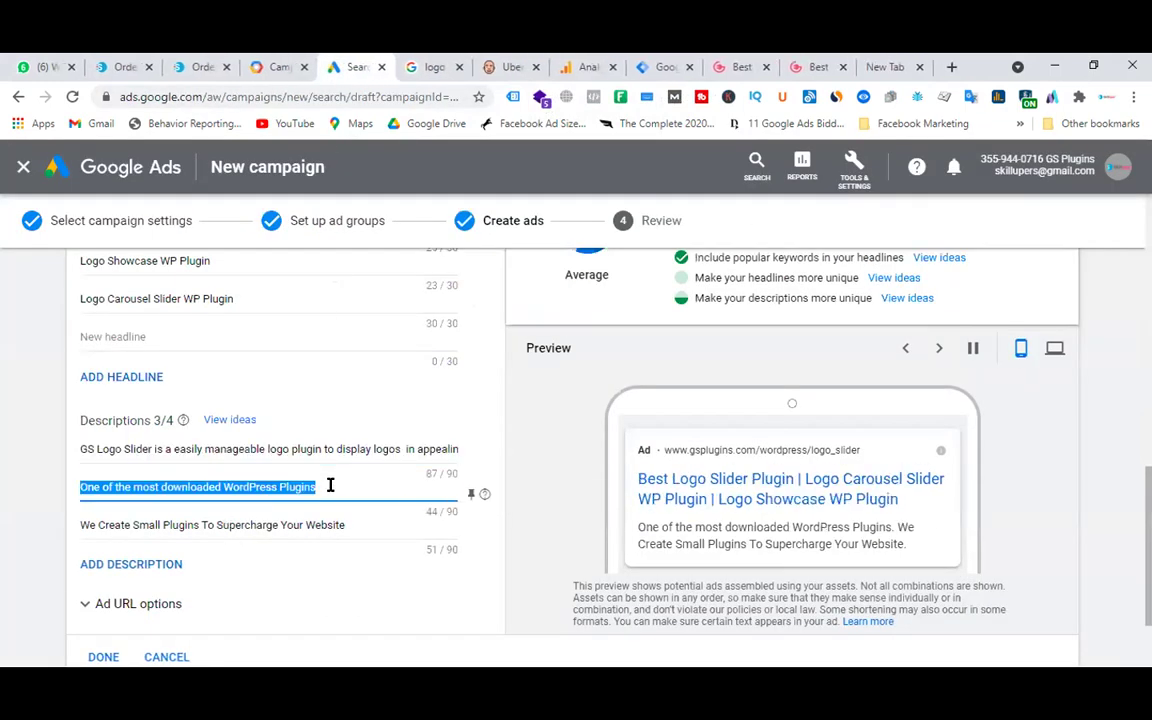
key("ctrl+v")
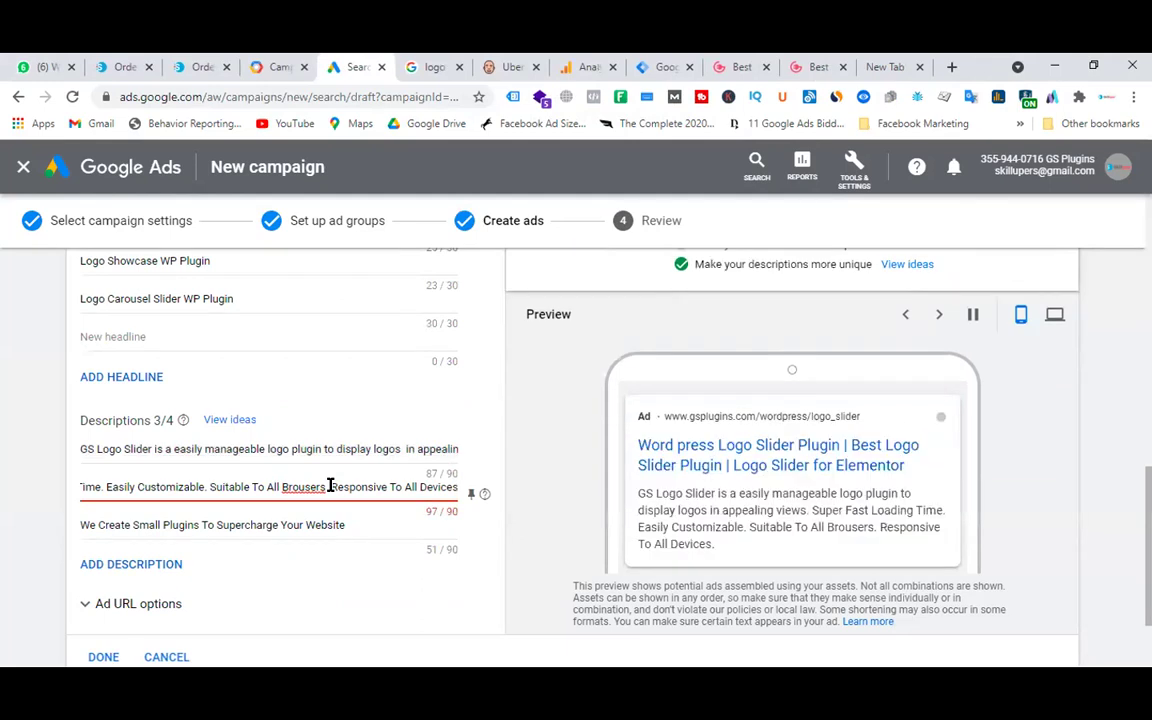
- Delete "Responsive To All Devices" from the second description and correct the spelling of "Brousers" to "Browsers"
key("BackSpace")
key("BackSpace")
key("BackSpace")
key("BackSpace")
key("BackSpace")
key("BackSpace")
key("BackSpace")
key("BackSpace")
key("BackSpace")
key("BackSpace")
key("BackSpace")
key("BackSpace")
key("BackSpace")
key("BackSpace")
key("BackSpace")
key("BackSpace")
key("BackSpace")
key("BackSpace")
key("BackSpace")
key("BackSpace")
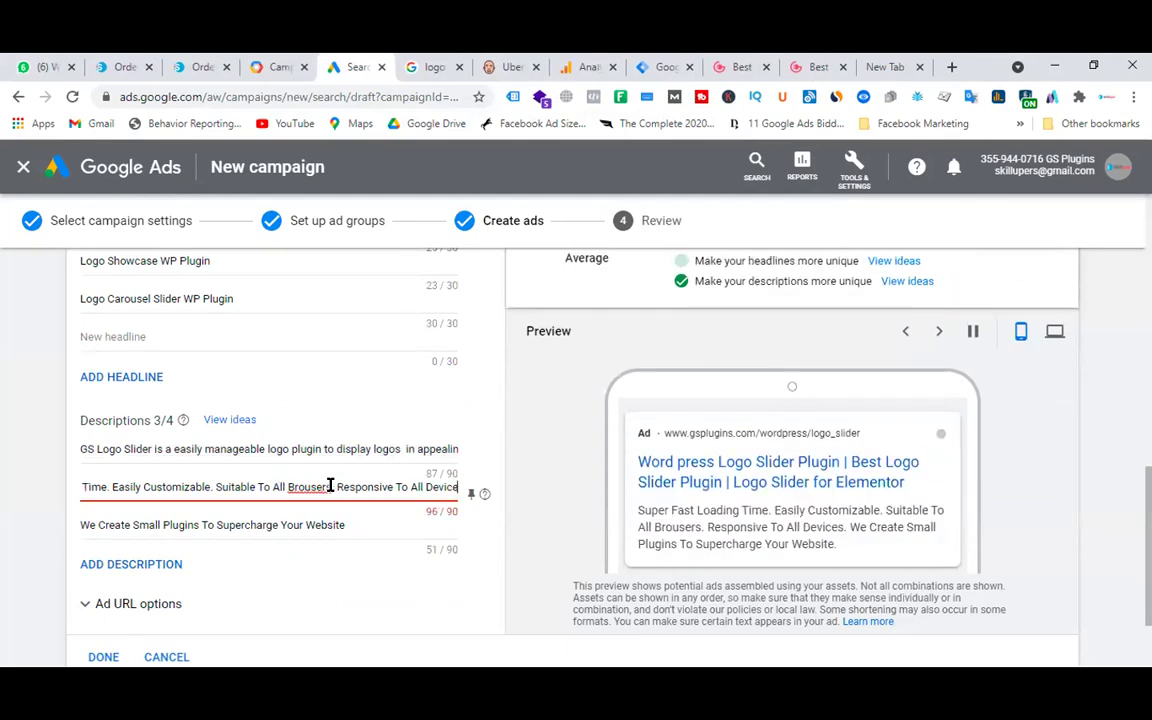
key("BackSpace")
key("BackSpace")
key("BackSpace")
key("BackSpace")
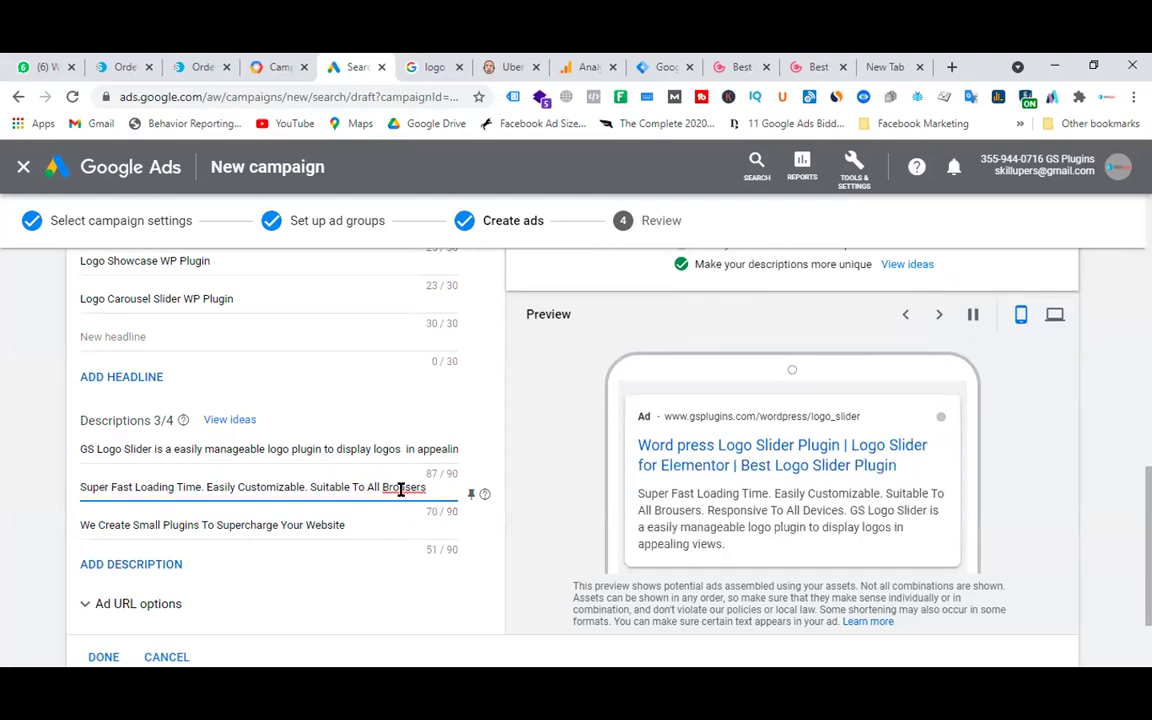
key("BackSpace")
type("w")
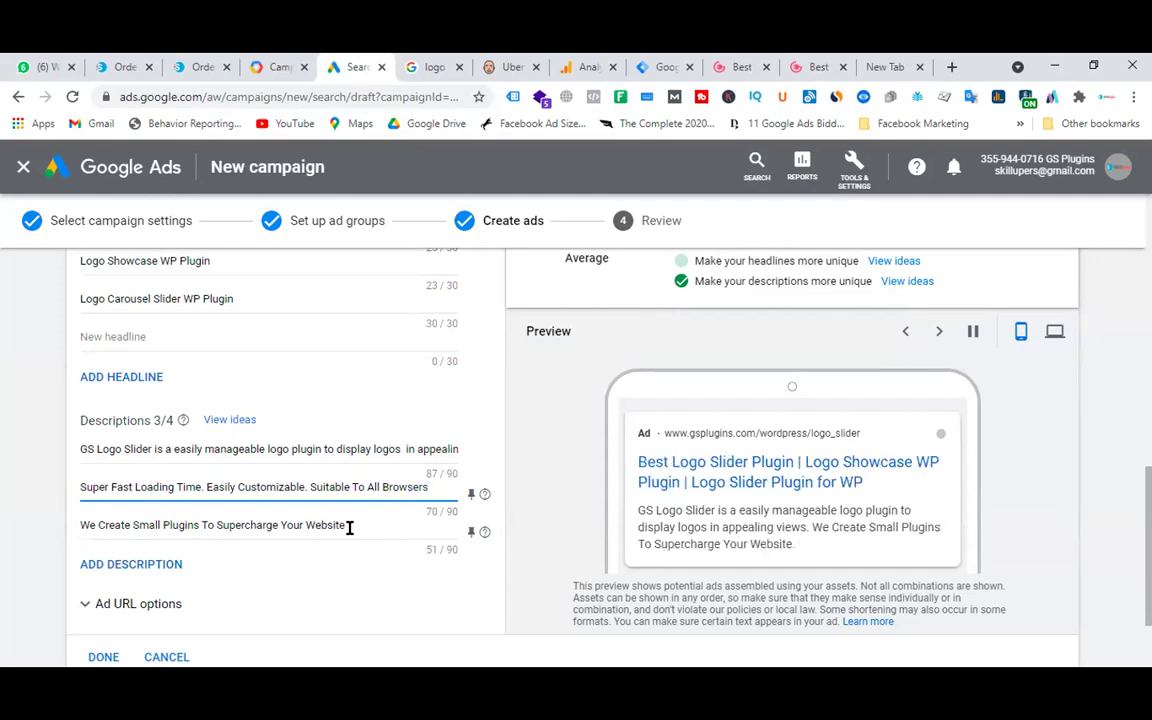
- Add a fourth description field to the ad and look over the GS Logo Slider product page for description text
left_click(153, 566)
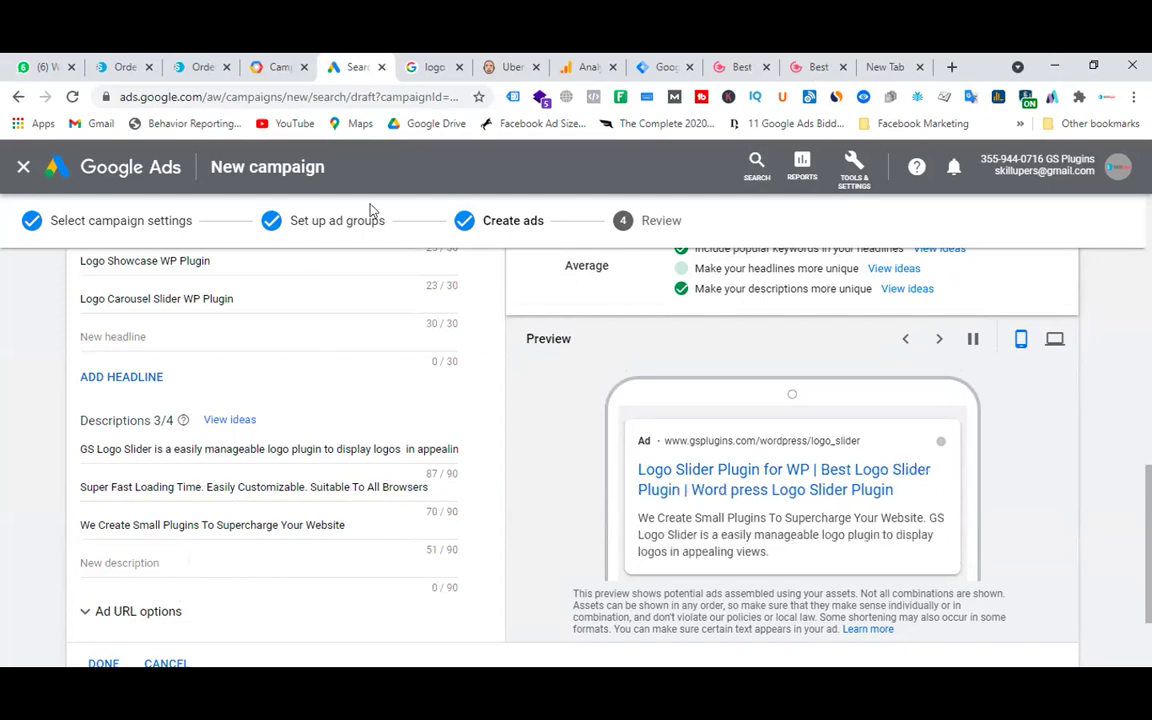
left_click(818, 67)
scroll(600, 370, "down", 3)
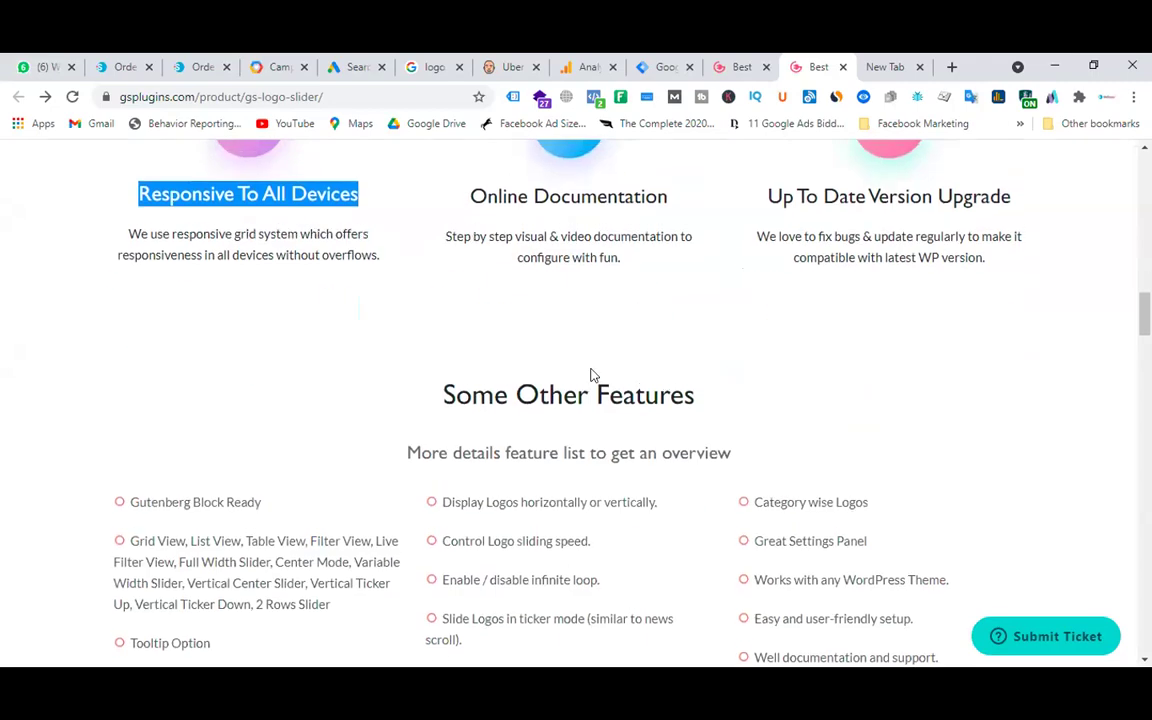
scroll(591, 375, "down", 5)
scroll(591, 375, "up", 1)
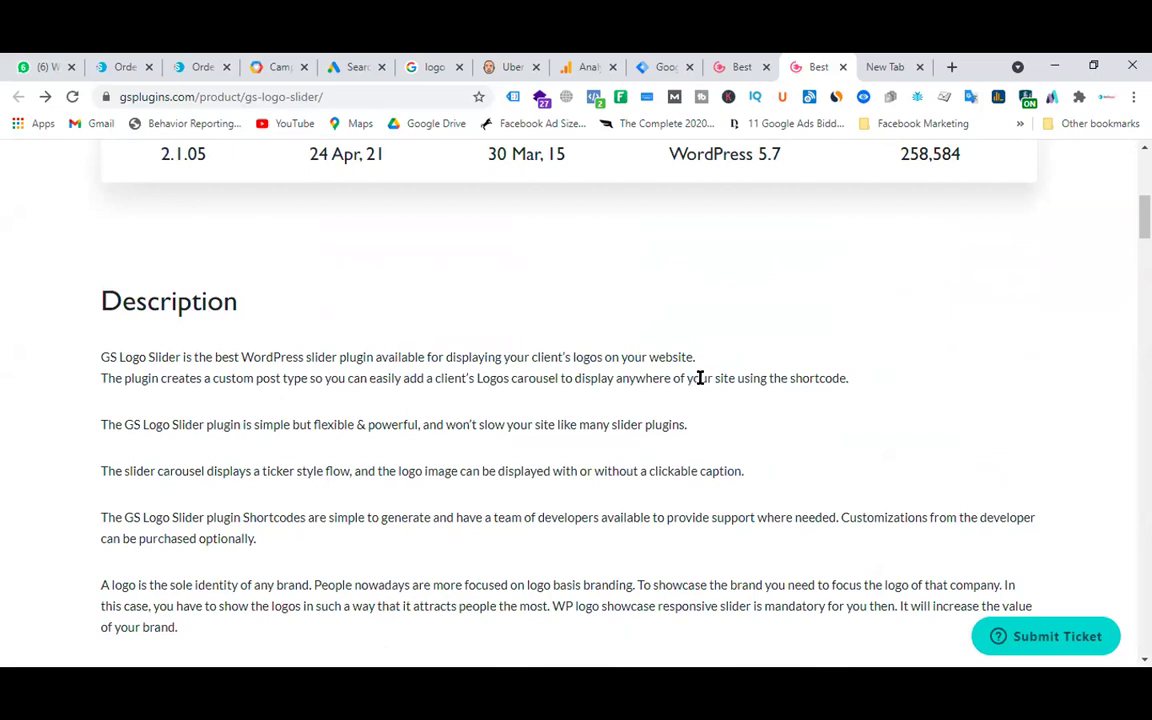
scroll(698, 378, "down", 2)
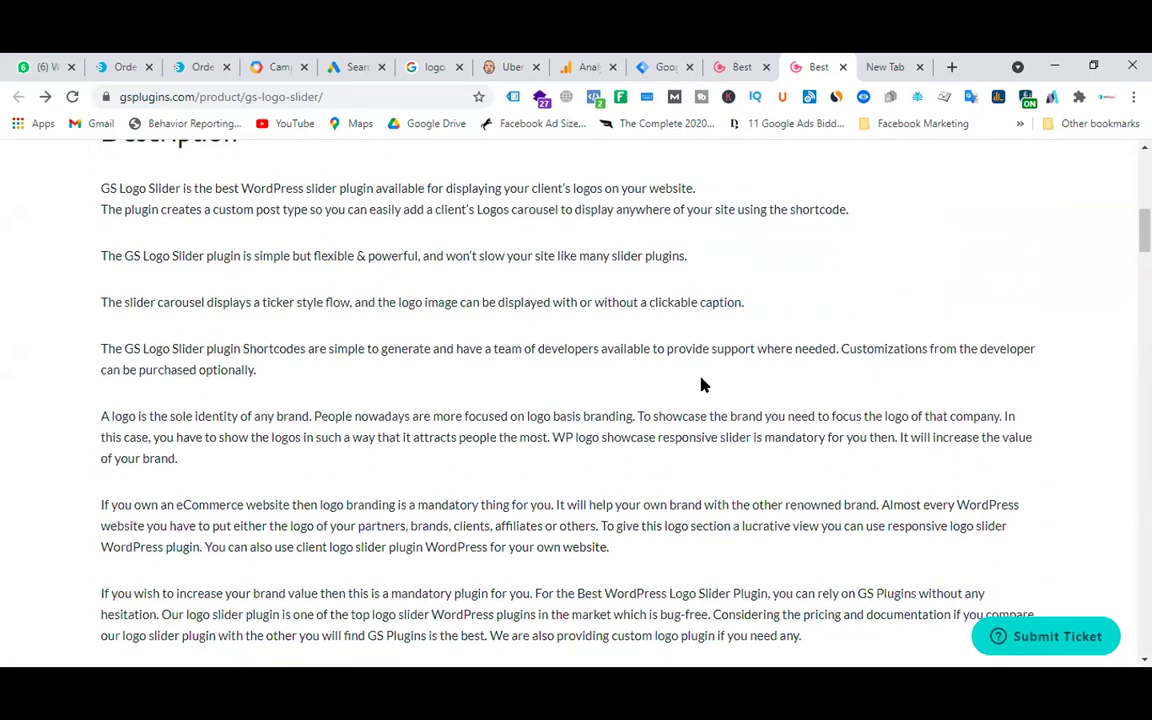
scroll(548, 401, "up", 7)
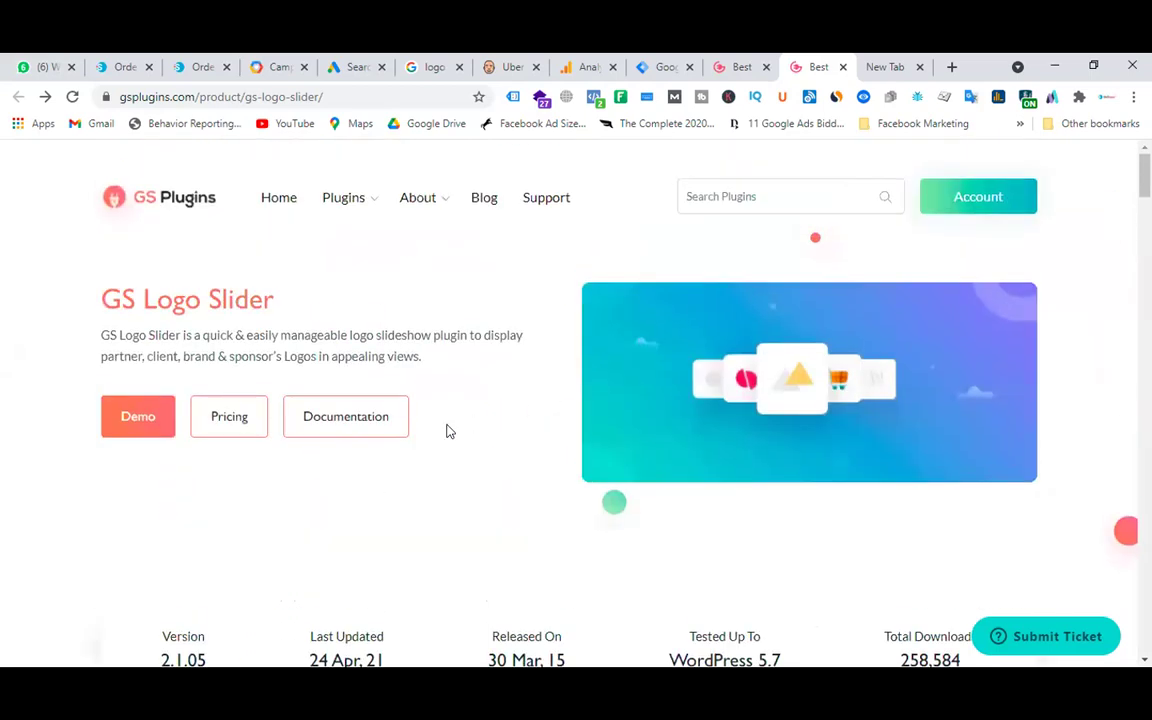
- Look through the GS Plugins home page, from the plugin list and customer reviews to the footer, for ad description ideas
left_click(730, 64)
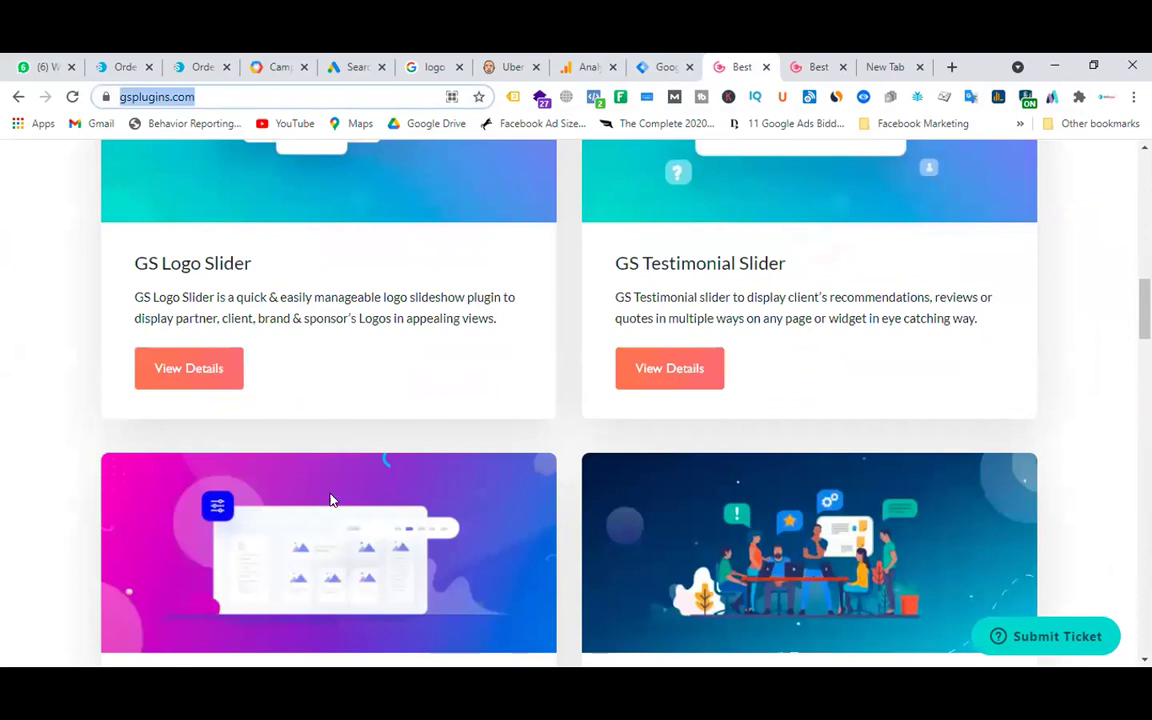
scroll(380, 378, "up", 2)
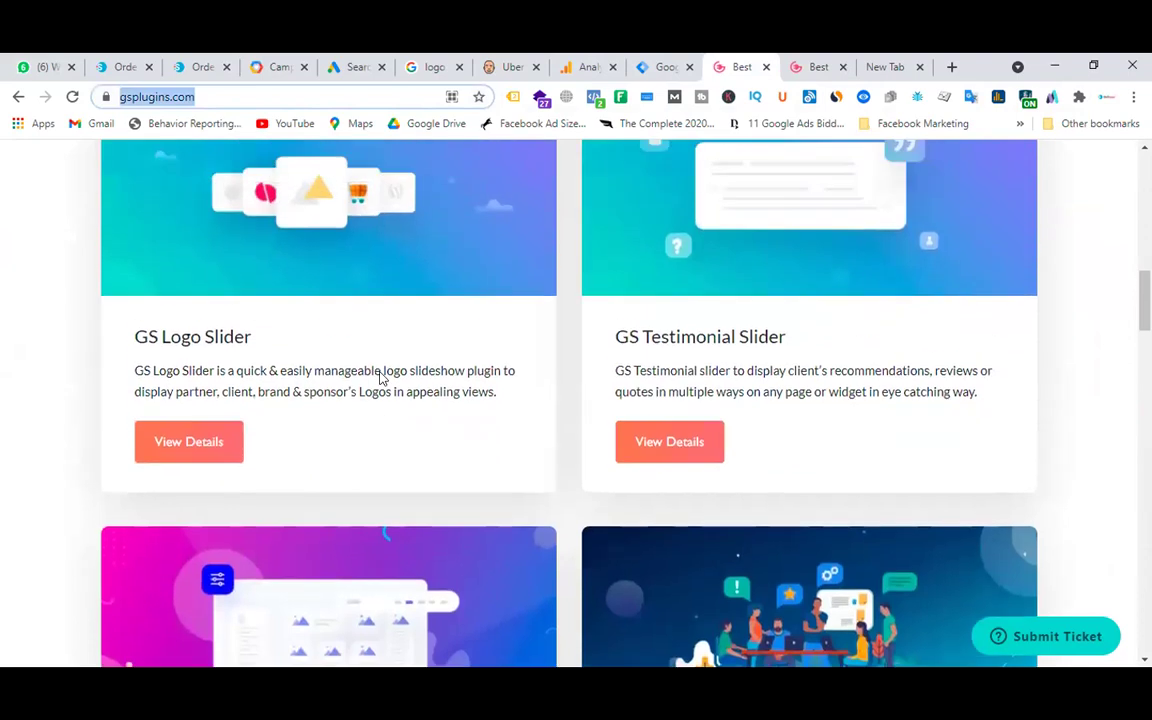
scroll(371, 440, "up", 3)
scroll(371, 440, "up", 5)
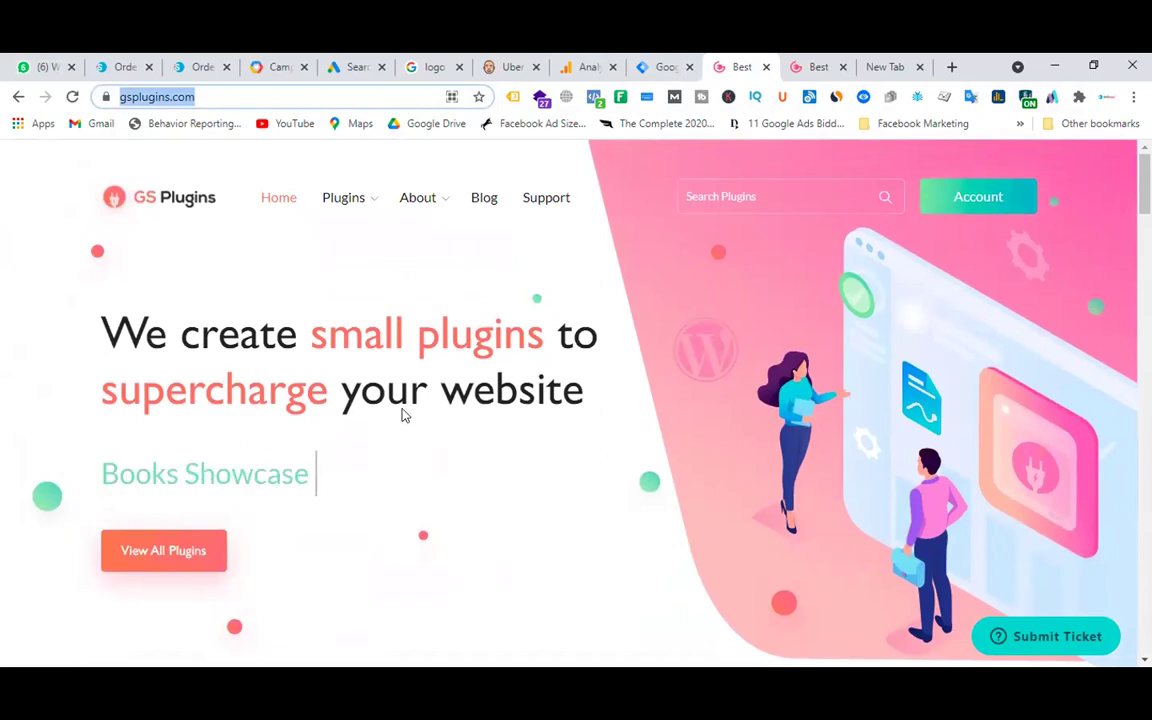
scroll(517, 355, "down", 10)
scroll(517, 355, "down", 8)
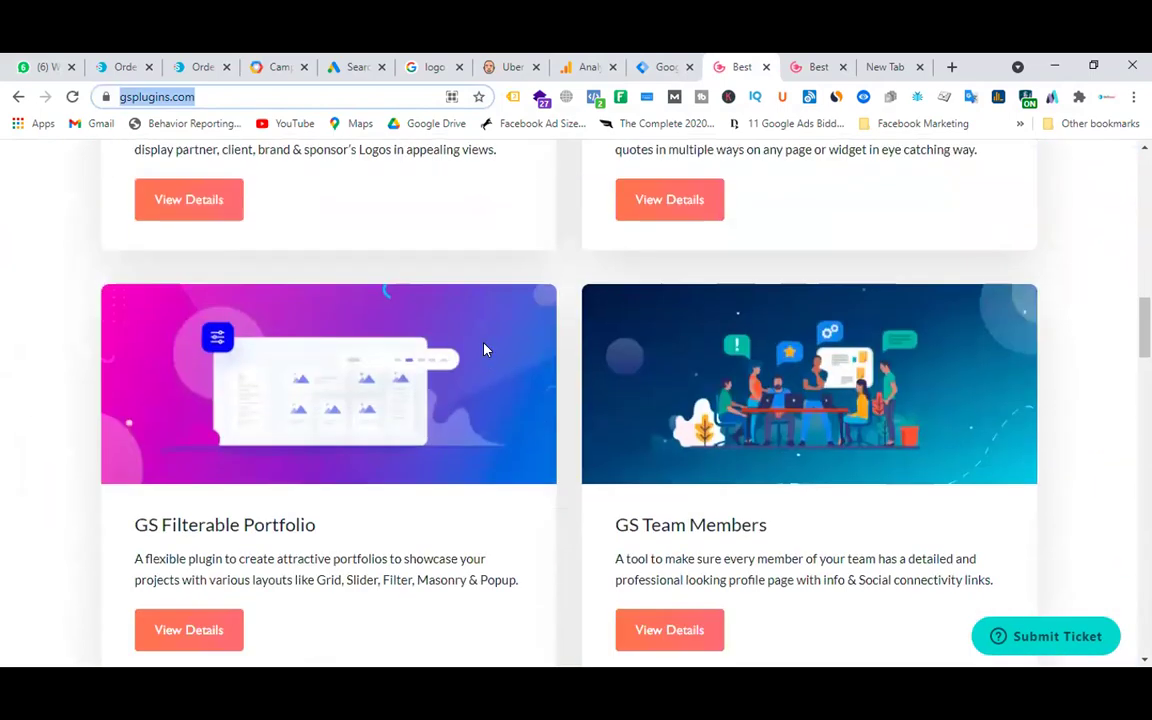
scroll(483, 348, "down", 3)
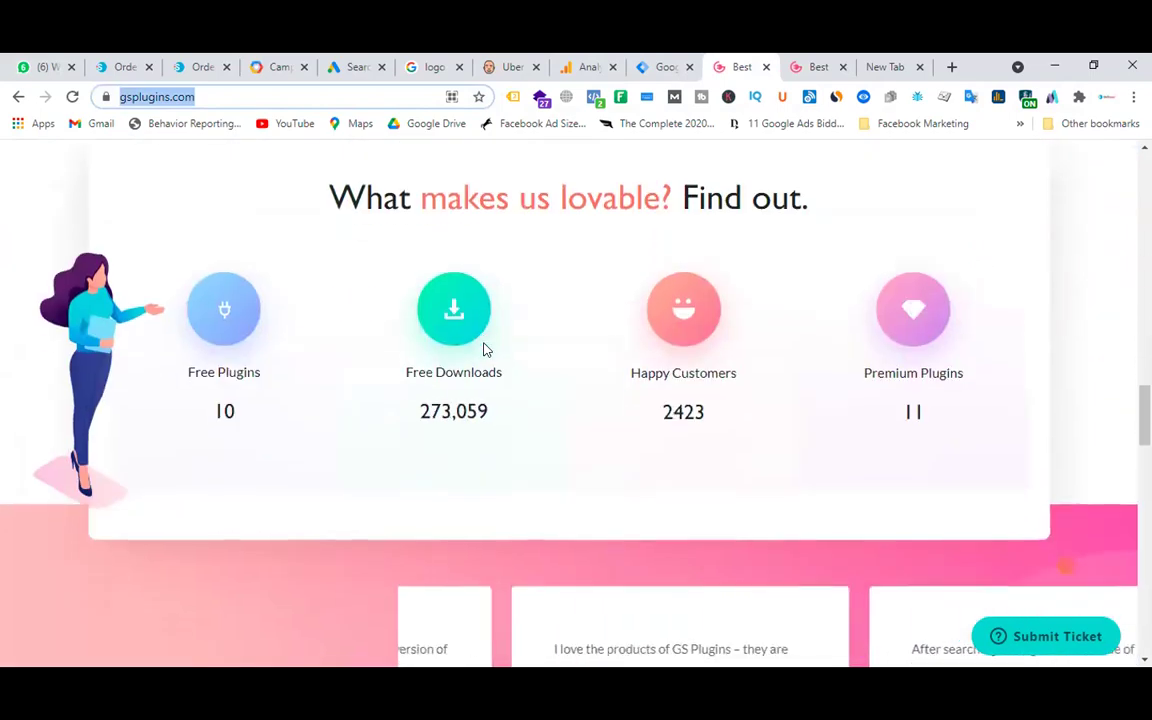
scroll(485, 349, "up", 2)
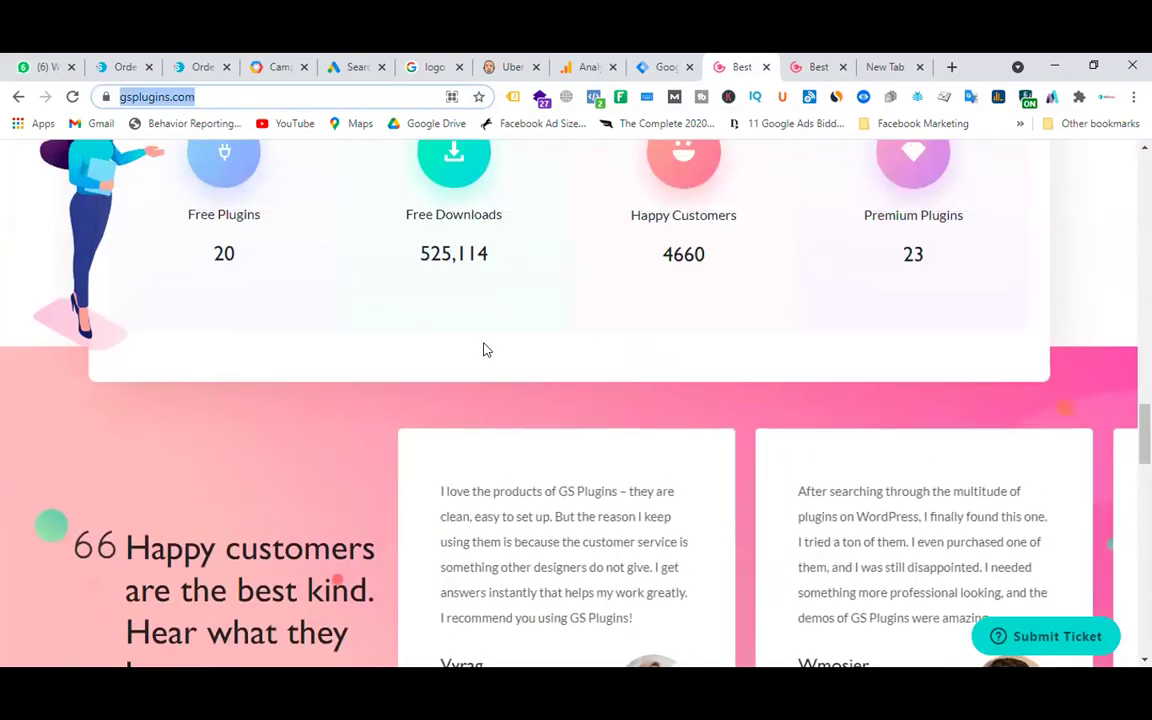
scroll(485, 349, "up", 1)
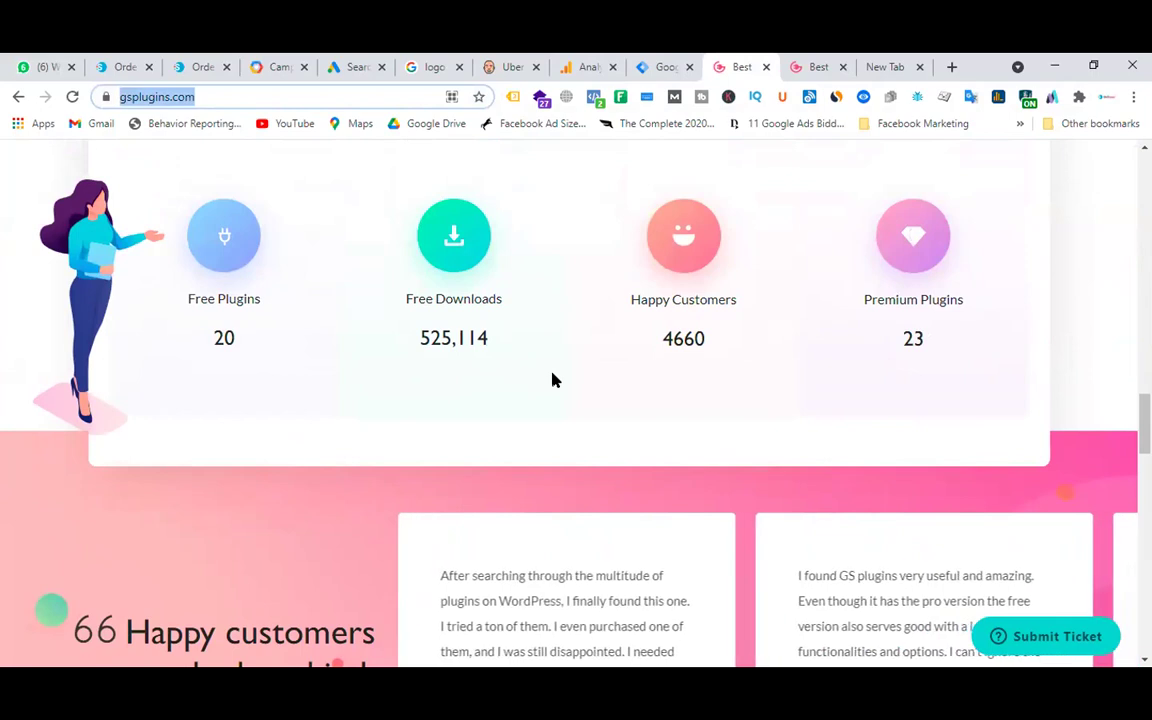
scroll(555, 380, "down", 5)
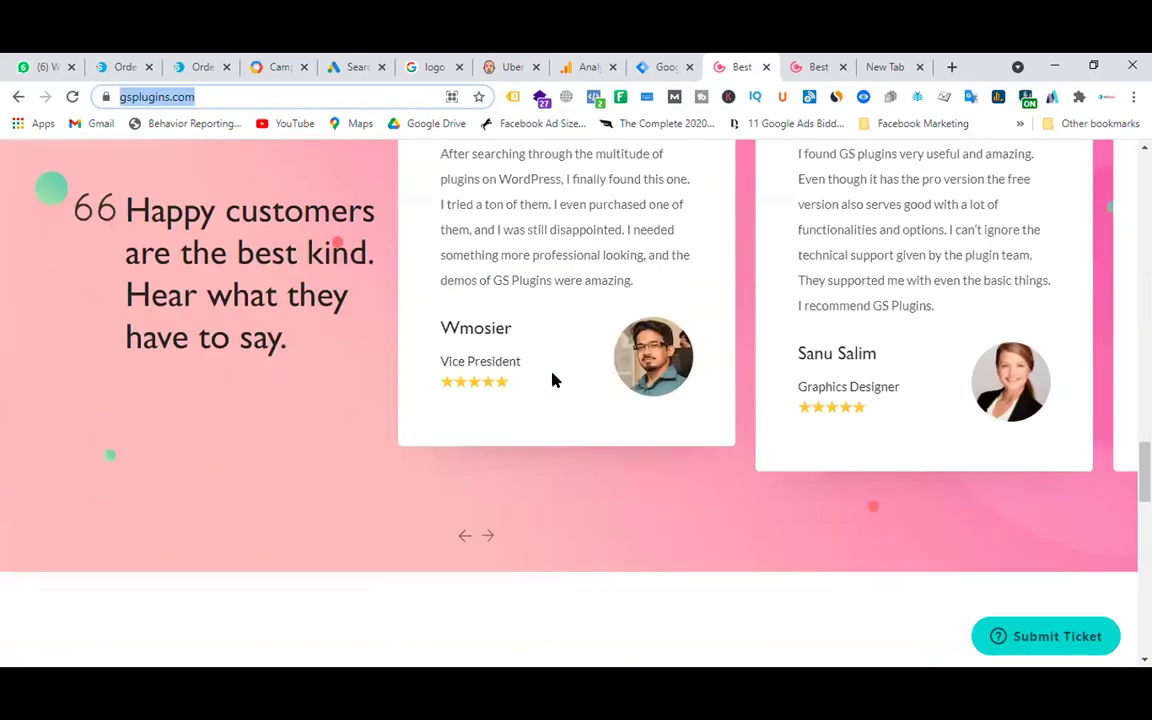
scroll(555, 380, "down", 12)
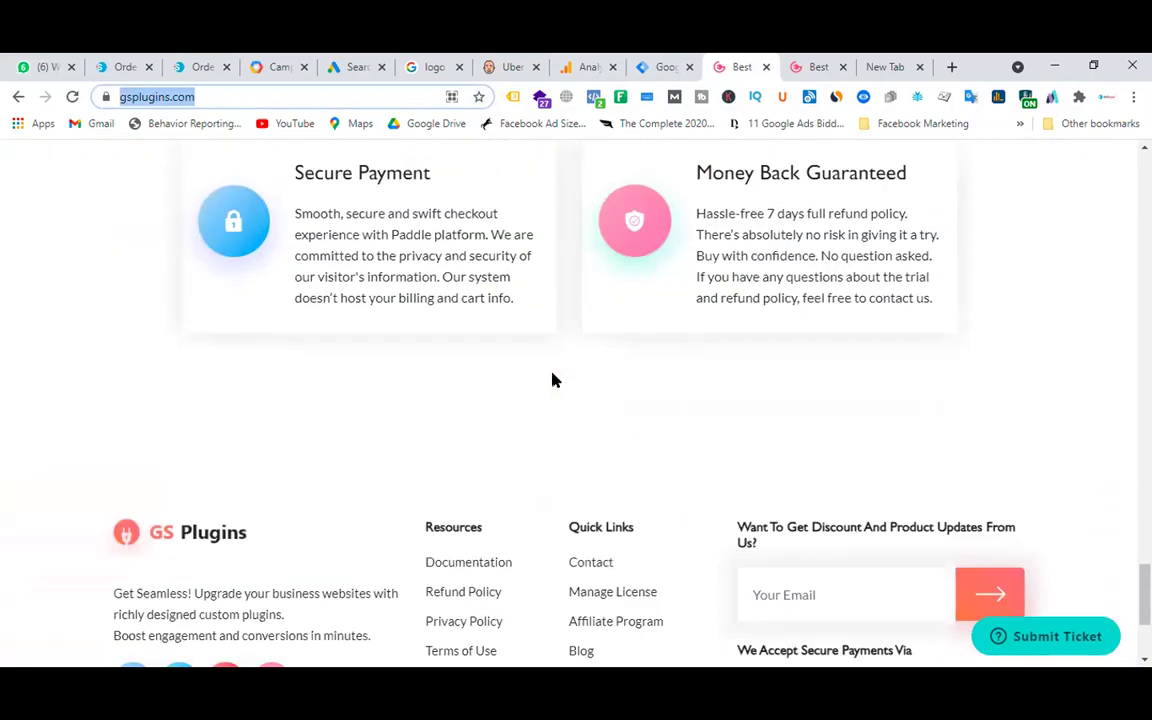
scroll(555, 380, "down", 3)
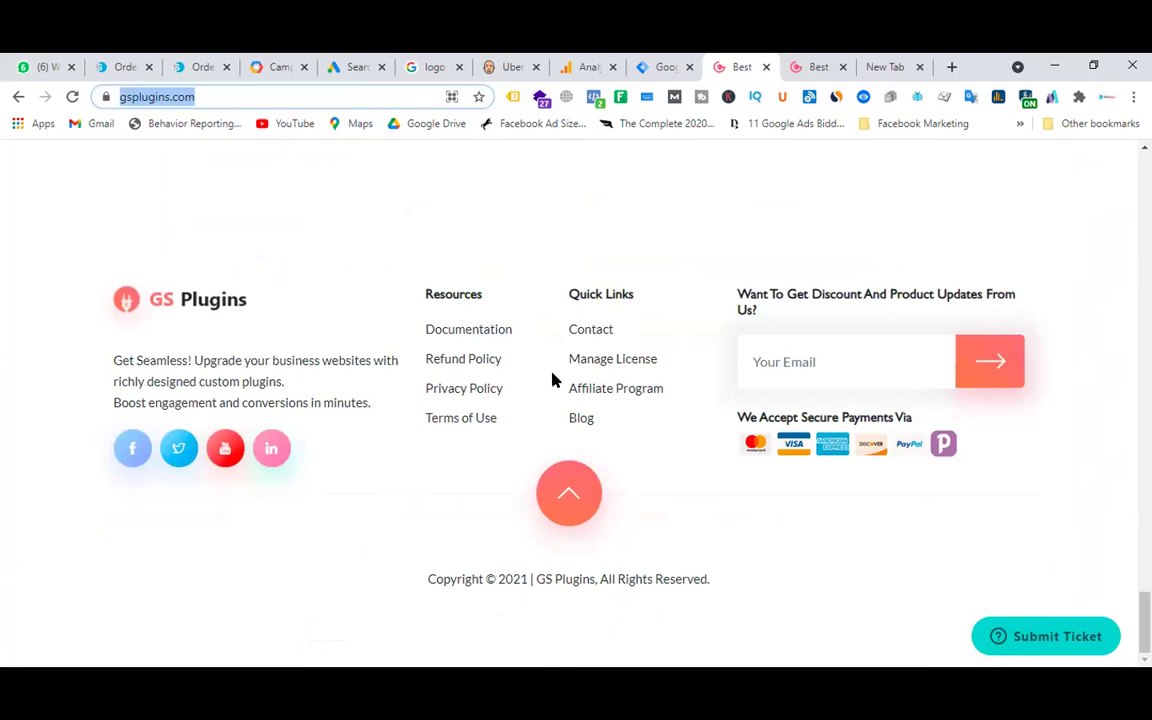
scroll(553, 380, "up", 20)
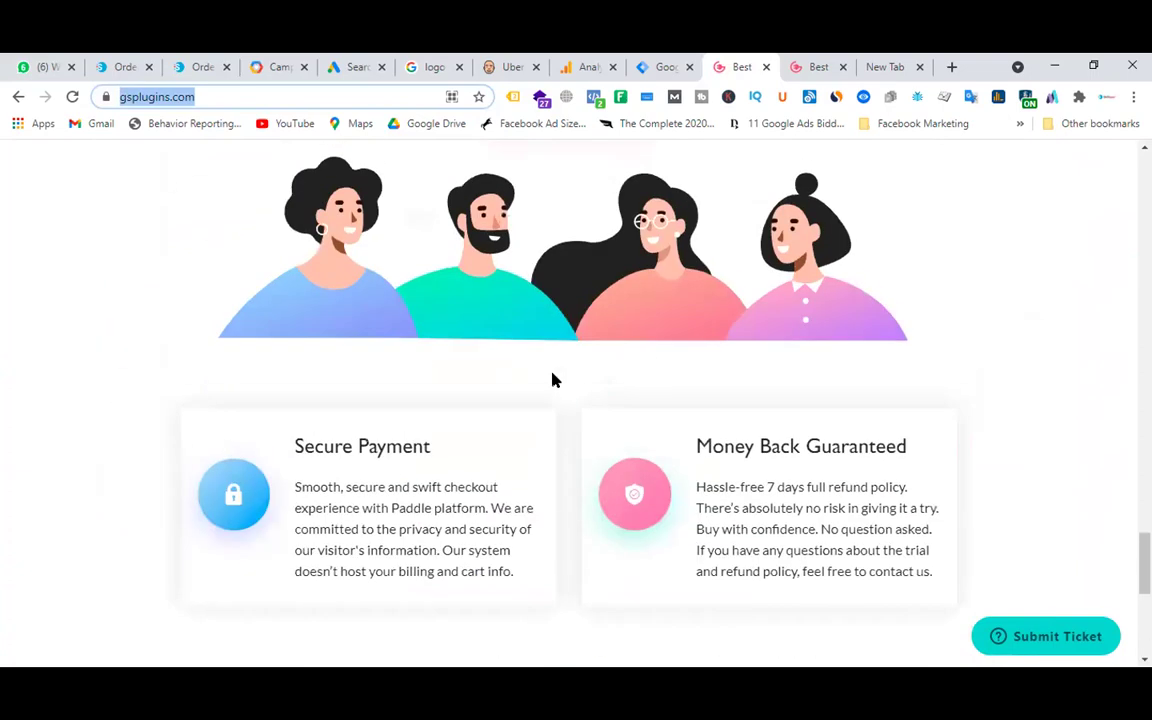
scroll(553, 380, "up", 4)
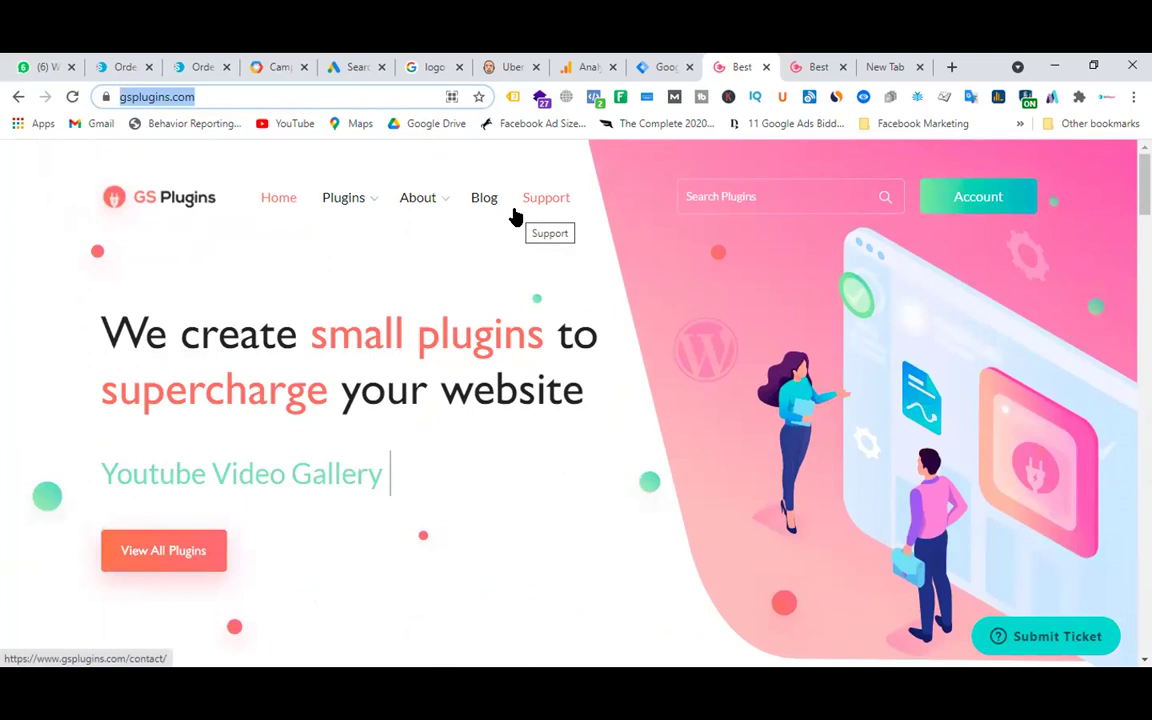
mouse_move(345, 198)
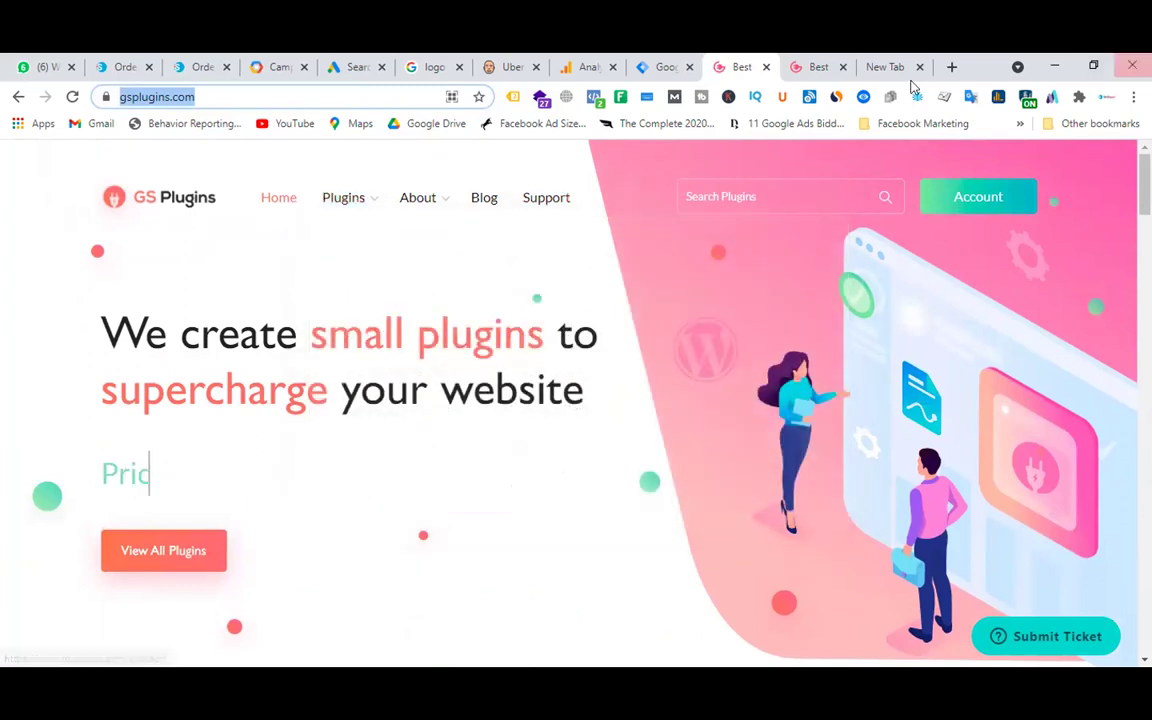
- Search Google for "logo slider" and read how the ranking plugin pages are described
left_click(886, 68)
type("GS")
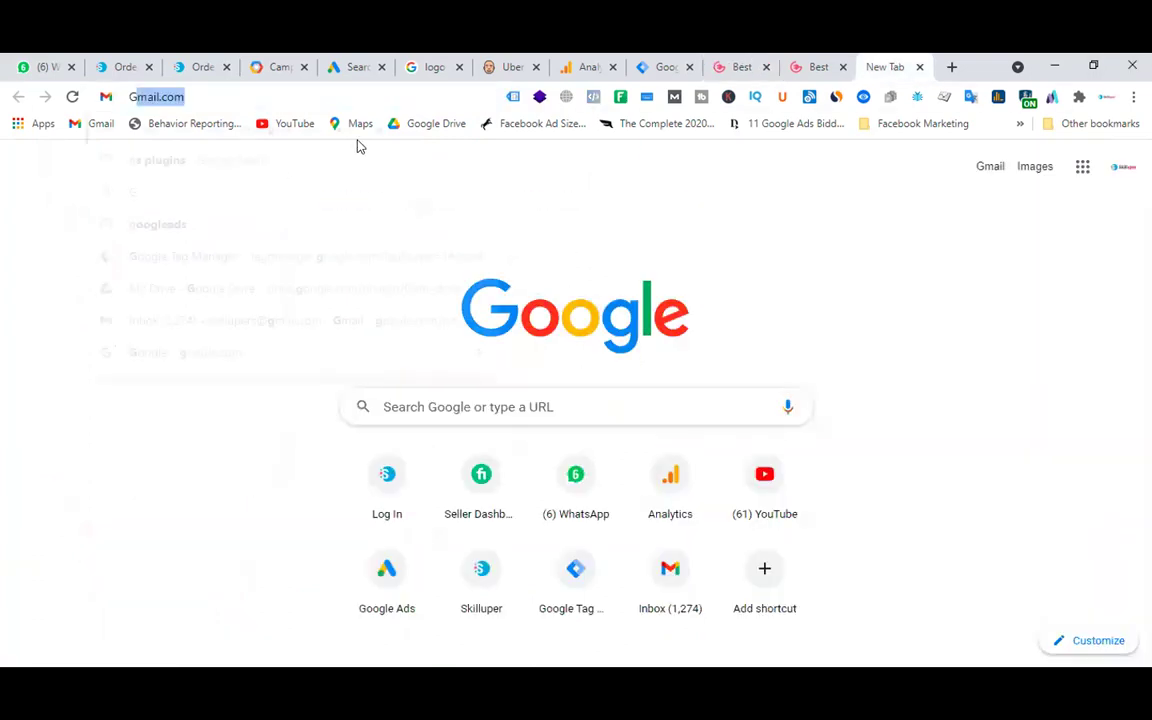
key("BackSpace")
key("BackSpace")
key("BackSpace")
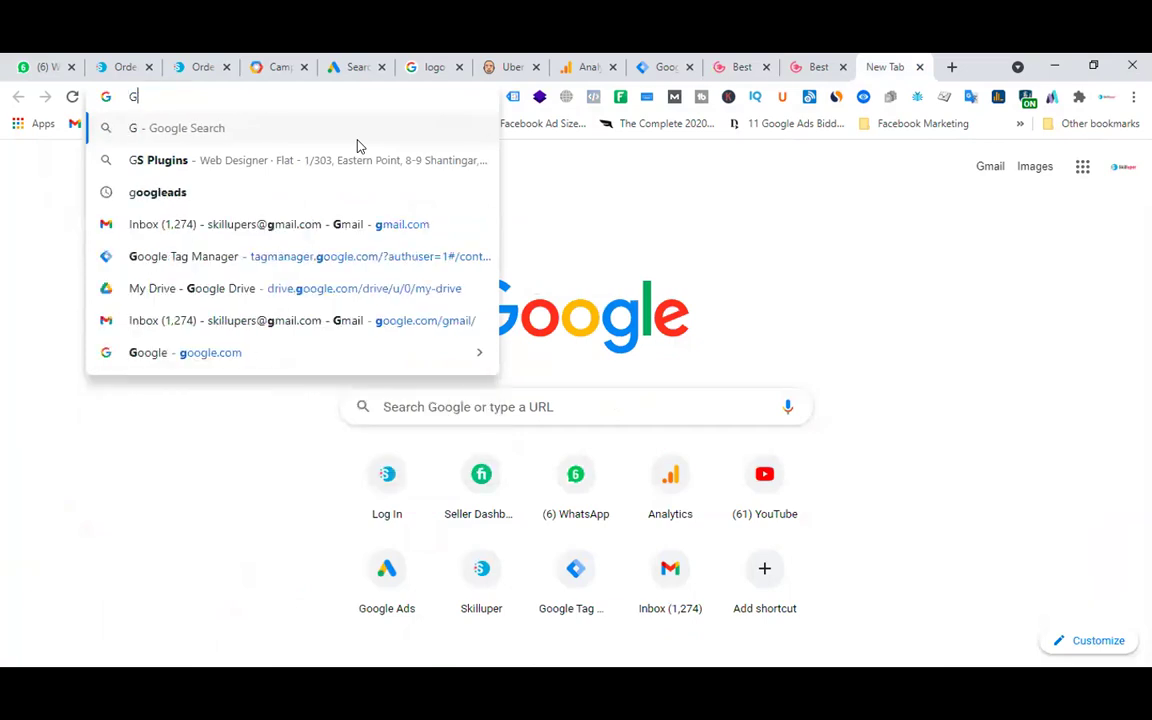
type("logo slider")
key("Return")
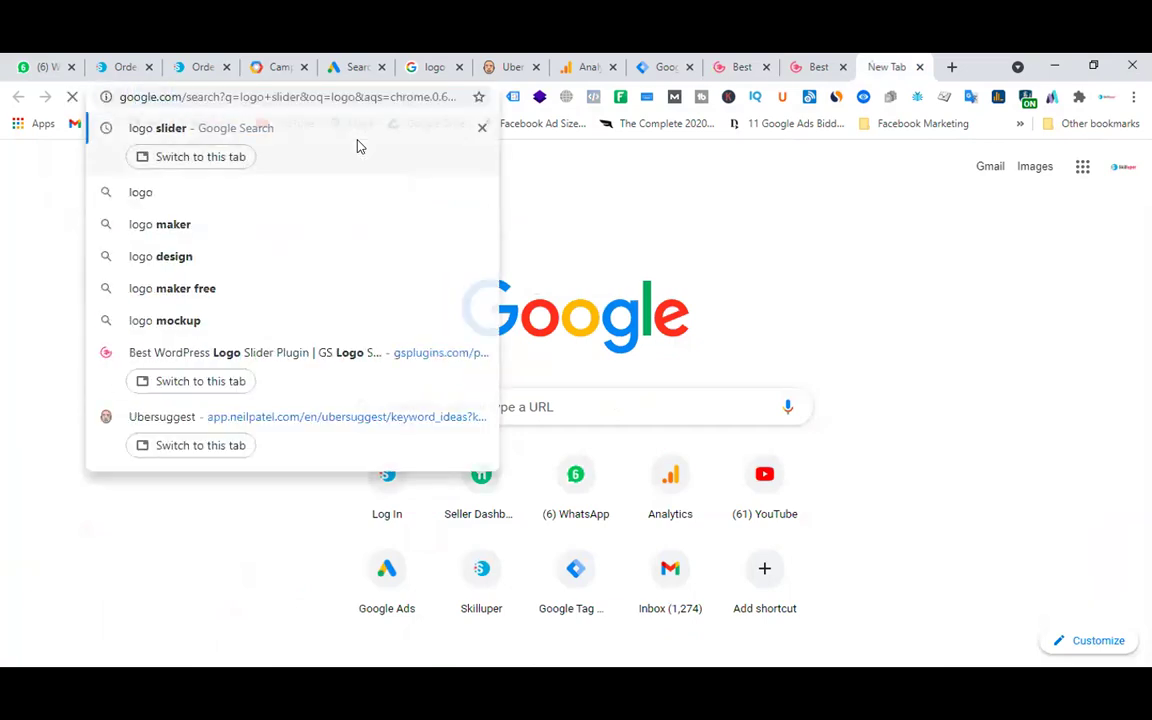
scroll(522, 483, "down", 5)
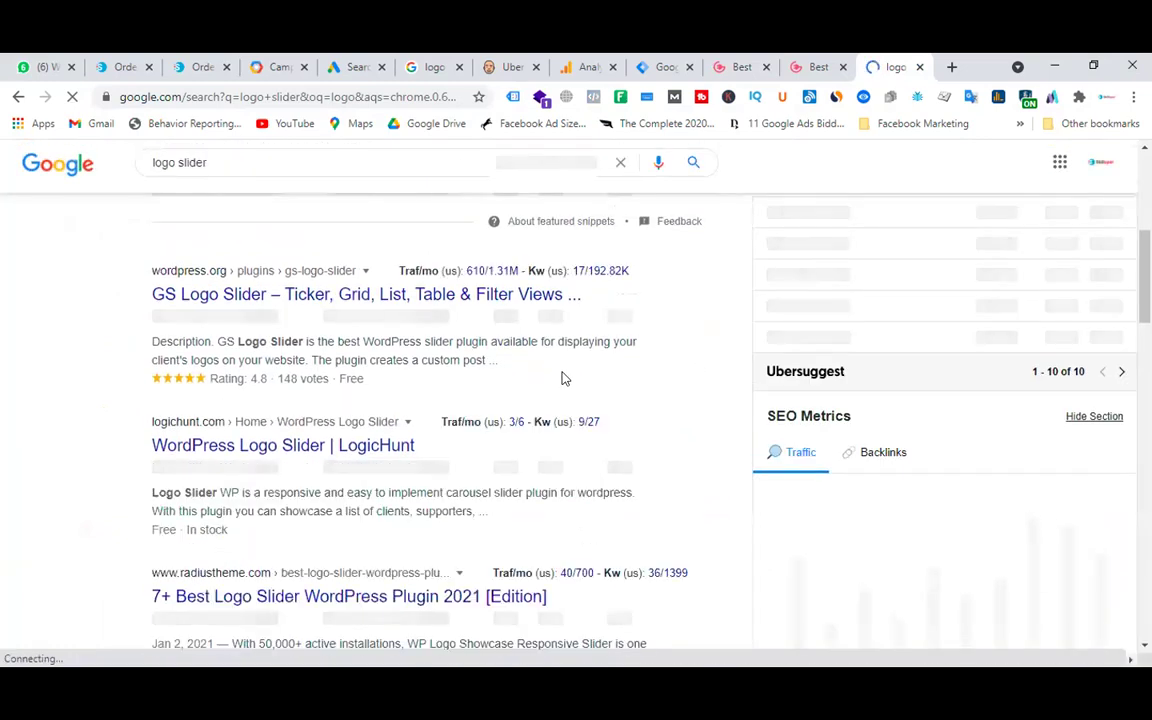
scroll(560, 378, "down", 3)
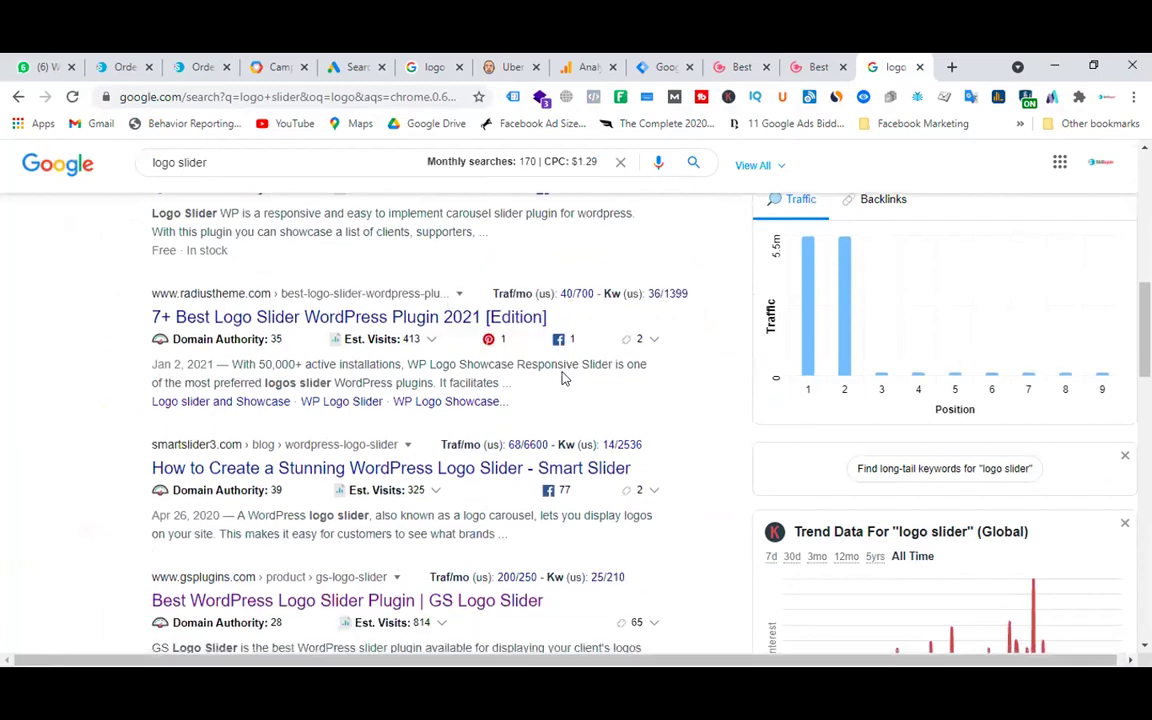
scroll(562, 378, "down", 2)
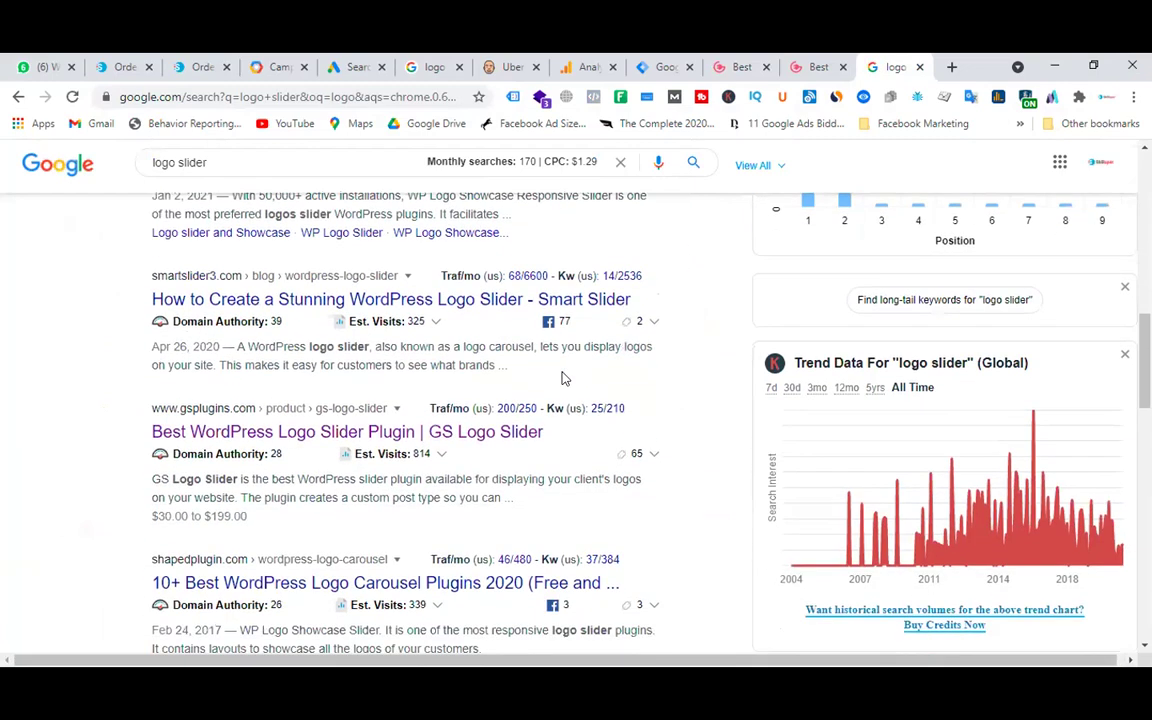
scroll(562, 378, "down", 1)
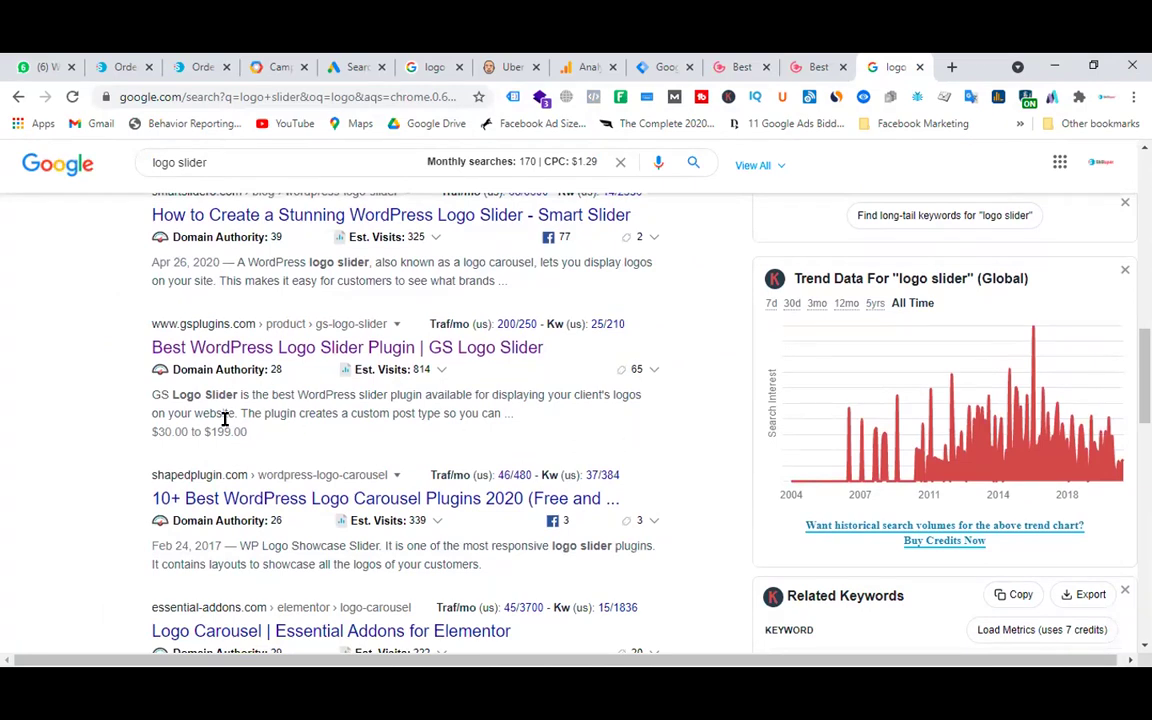
scroll(480, 428, "down", 2)
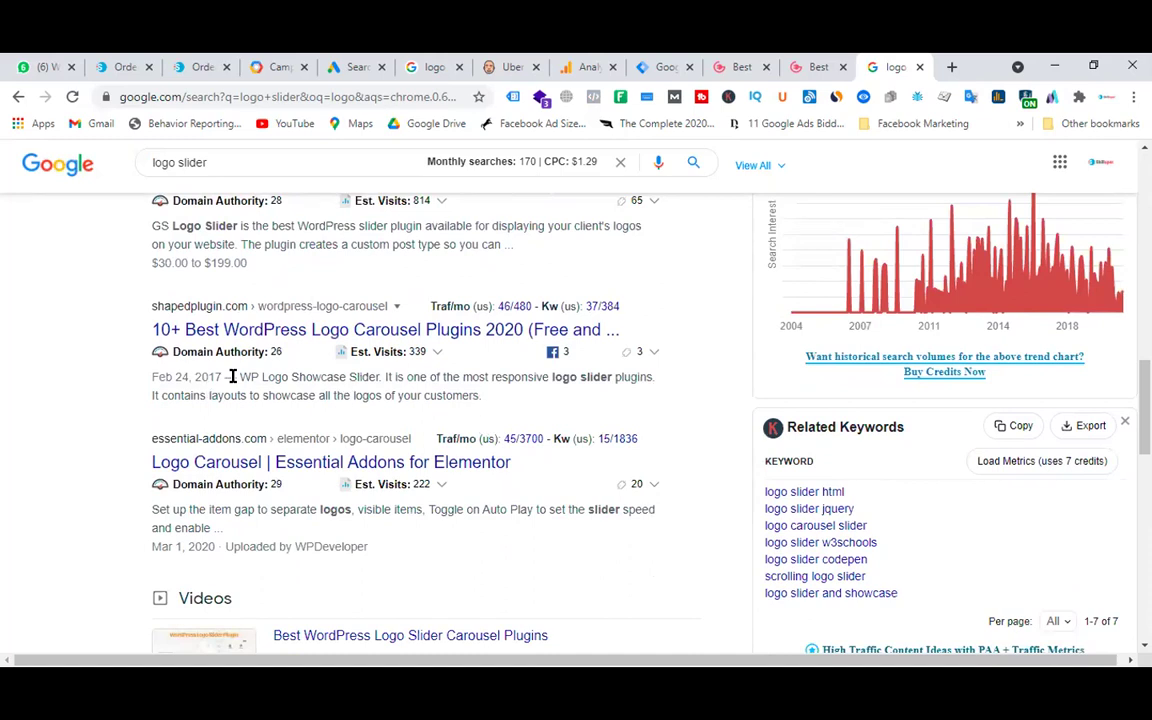
- Copy "WP Logo Showcase Slider. It is one of the most responsive logo slider plugins." from the shapedplugin.com search result
left_click_drag(320, 377, 473, 377)
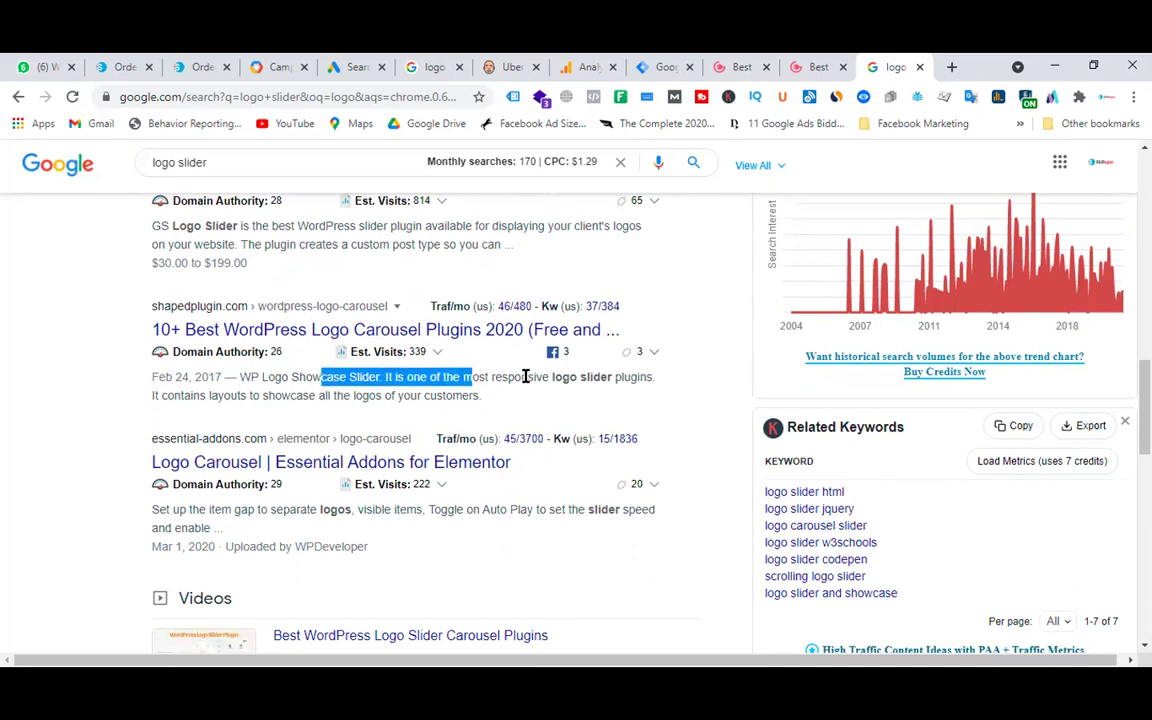
left_click(592, 396)
left_click_drag(238, 377, 643, 377)
right_click(655, 378)
left_click(681, 390)
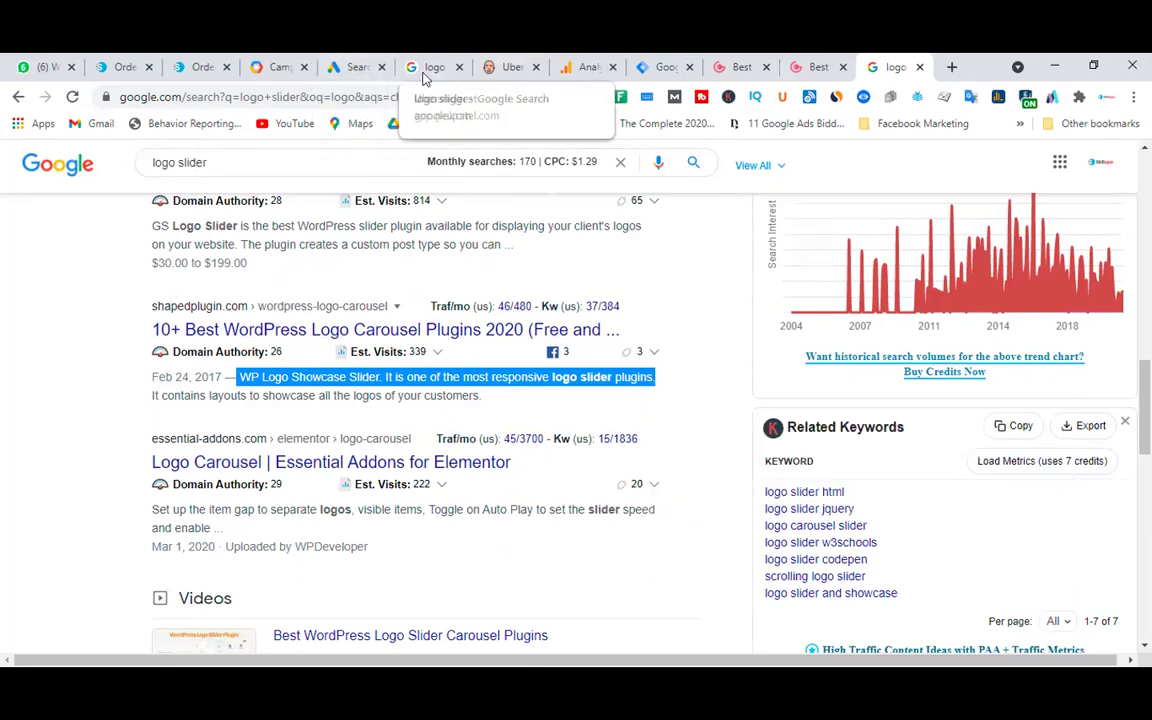
- In Google Ads, replace the third description with the copied WP Logo Showcase Slider text
left_click(347, 62)
left_click_drag(347, 525, 35, 537)
key("ctrl+v")
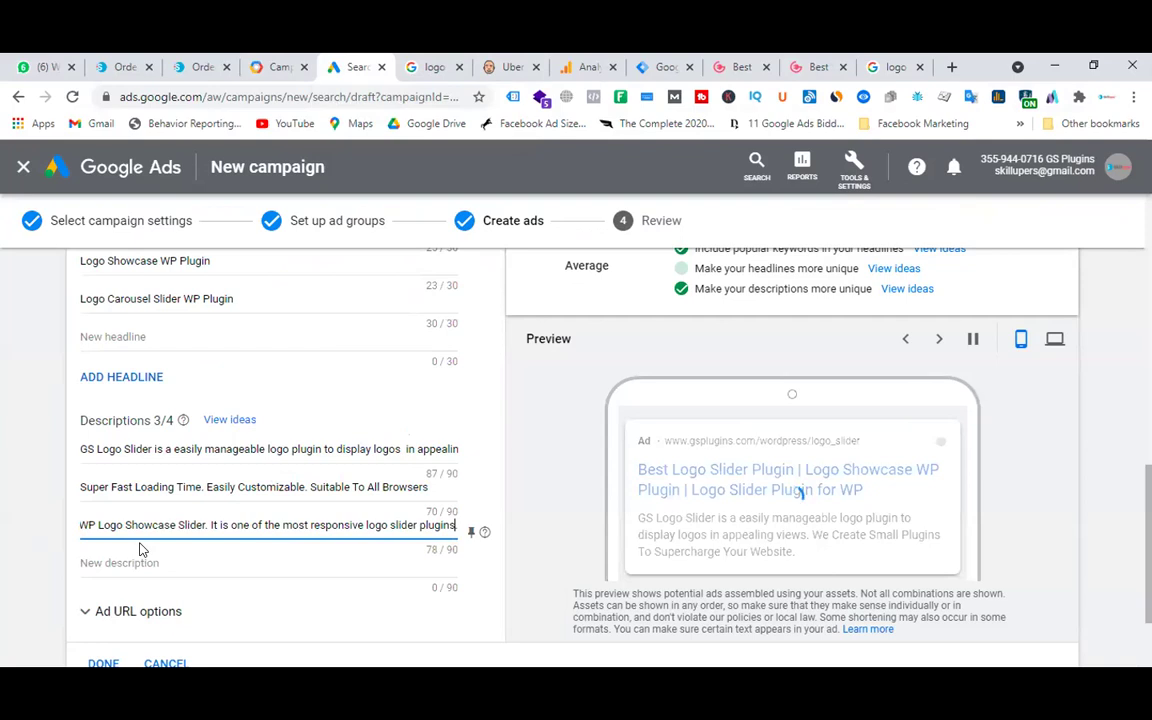
key("Left")
key("Left")
key("Left")
key("Left")
key("Left")
key("Left")
key("Left")
key("Left")
key("Left")
key("Left")
key("Left")
key("Left")
key("Left")
key("Left")
key("Left")
key("Left")
key("Left")
key("Left")
key("Left")
key("Left")
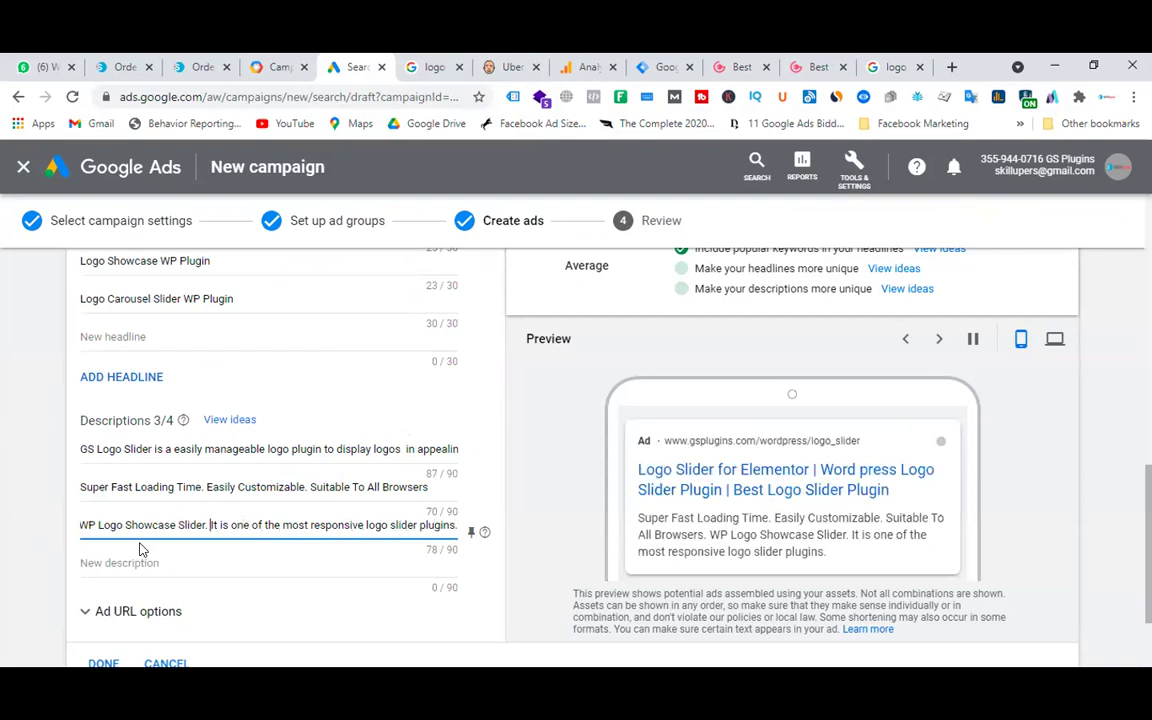
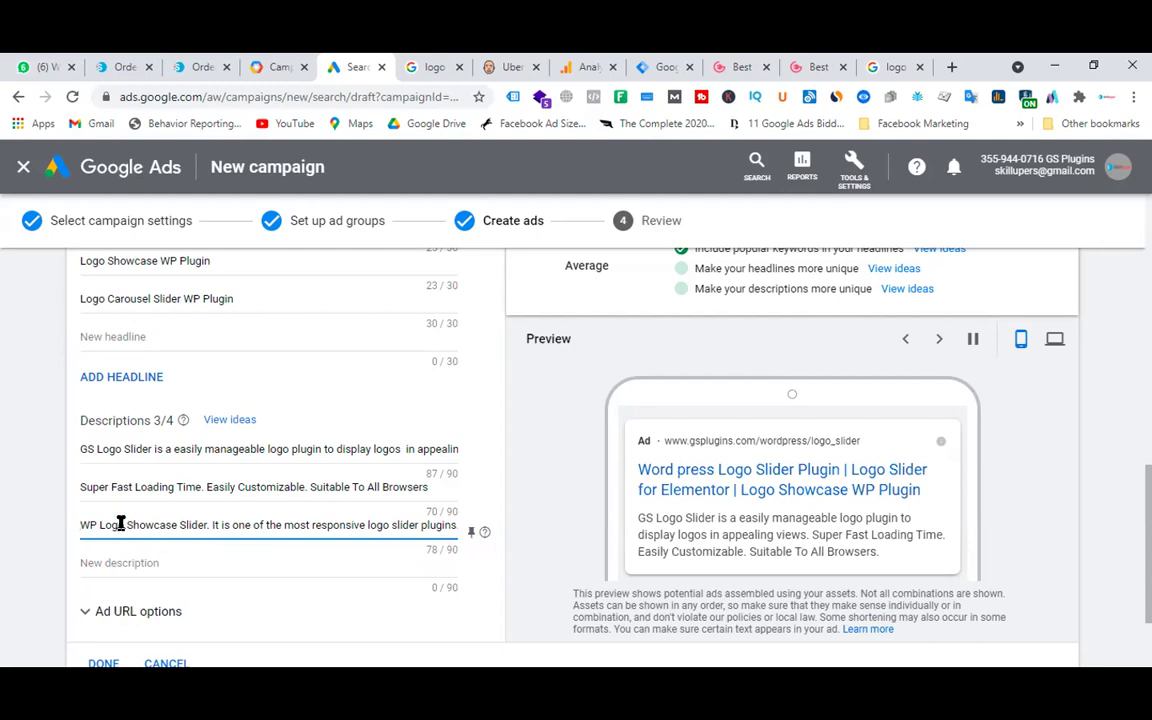
- In the third description, change the opening "WP" to "GS" and insert "for WP" after "Slider"
double_click(83, 524)
type("GS")
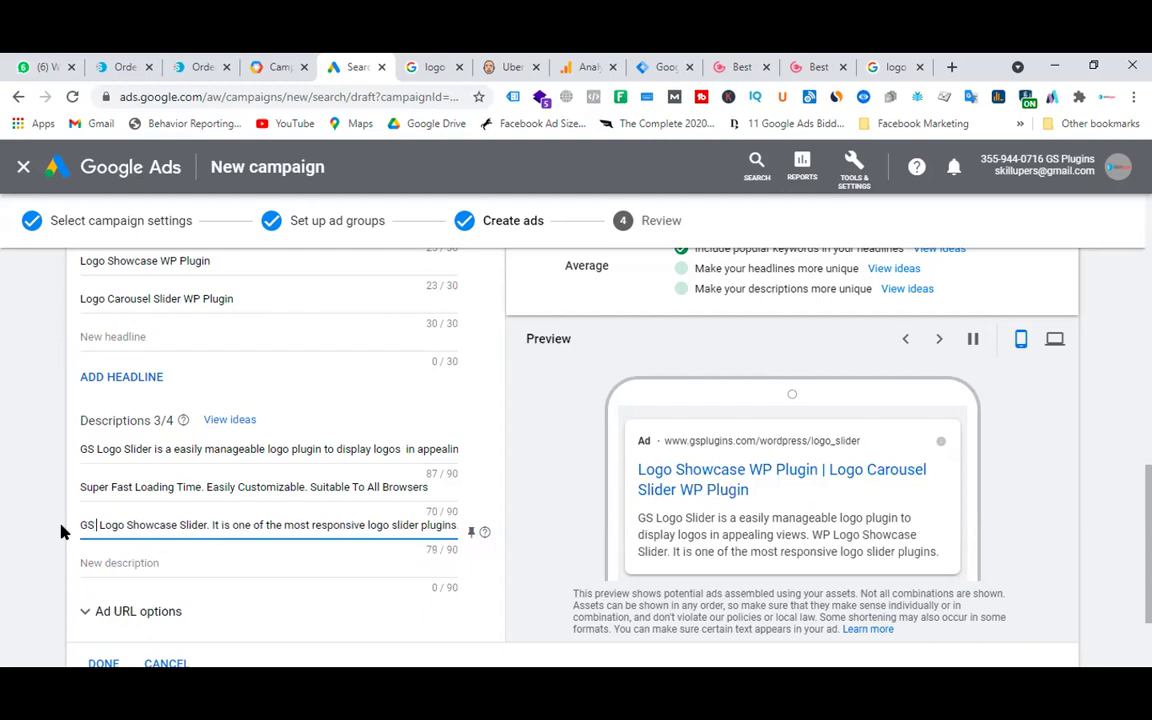
left_click(205, 524)
type("for")
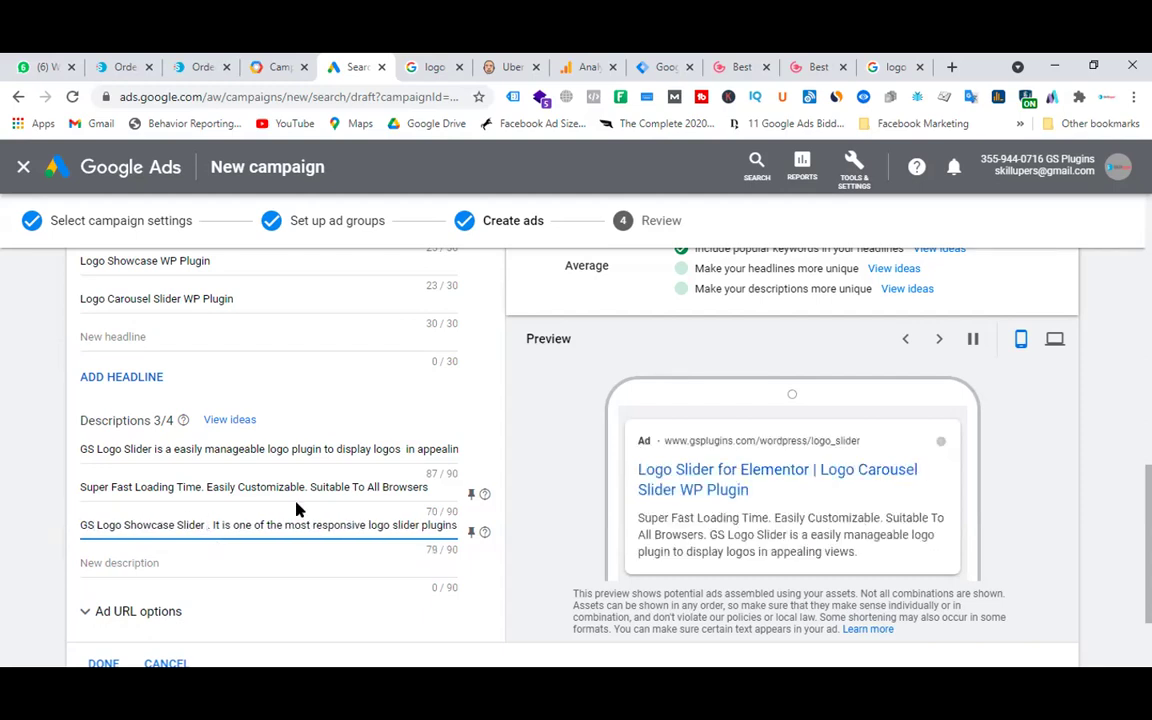
type(" WP |")
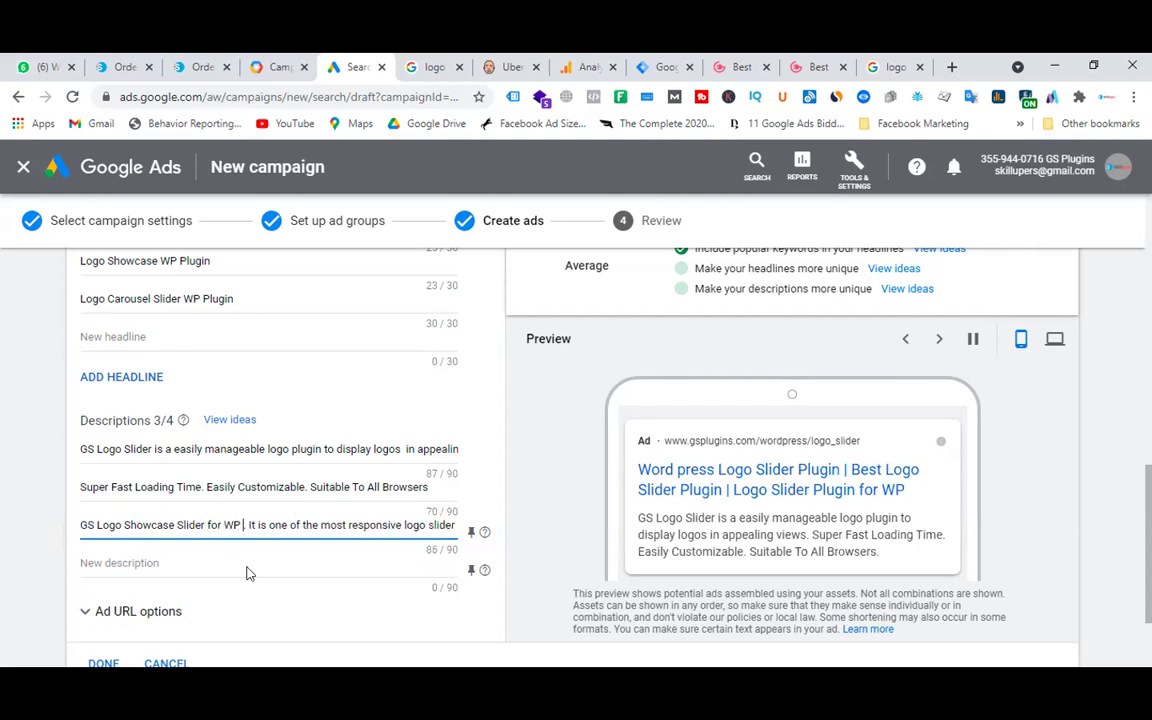
- Remove the period and "It" after "for WP" so the third description reads as one sentence
left_click(258, 526)
key("BackSpace")
key("BackSpace")
key("BackSpace")
key("BackSpace")
key("BackSpace")
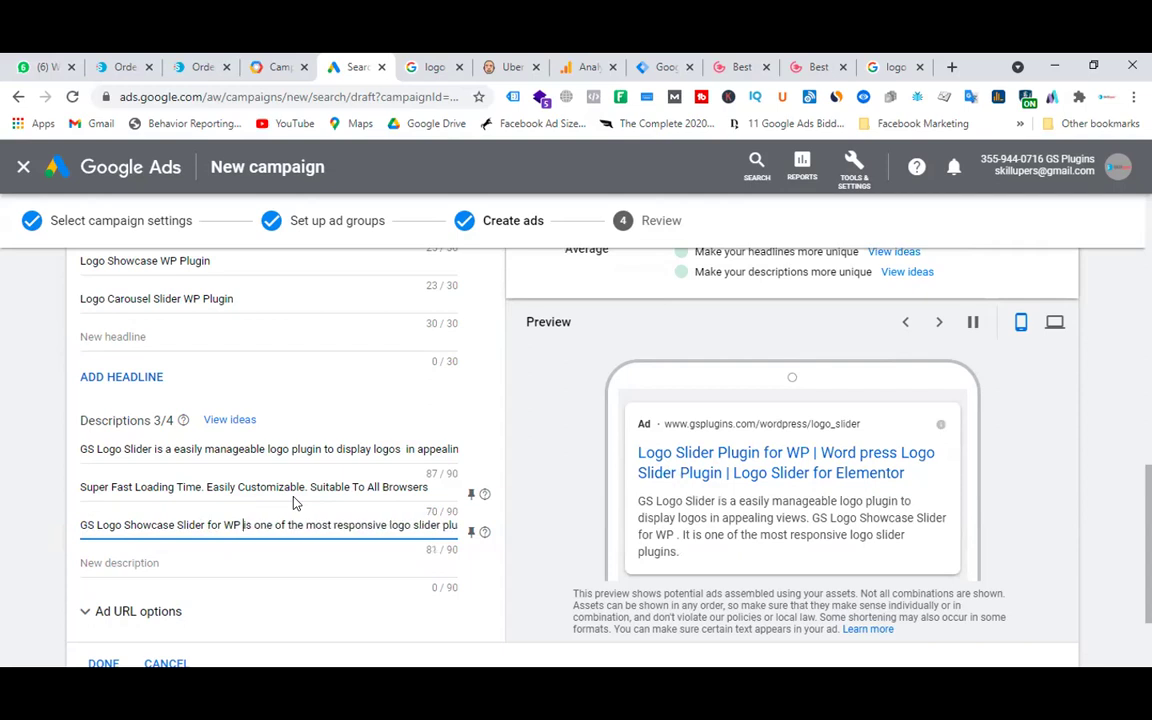
- Review the third description through to its end and the suggested ideas for the fourth description
key("Right")
key("Right")
key("Right")
key("Right")
key("Right")
key("Right")
key("Right")
key("Right")
key("Right")
key("Right")
key("Right")
key("Right")
key("Right")
key("Right")
key("Right")
key("Right")
key("Right")
key("Right")
key("Right")
key("Right")
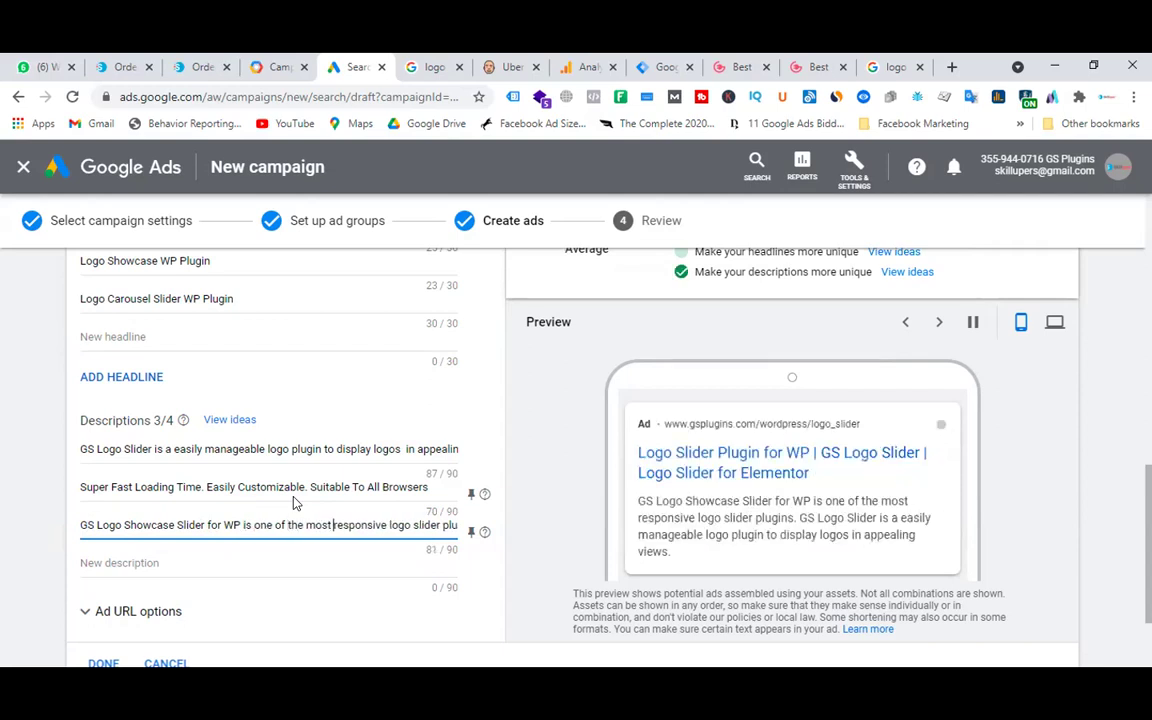
key("Right")
key("Right")
key("Right")
key("Right")
key("Right")
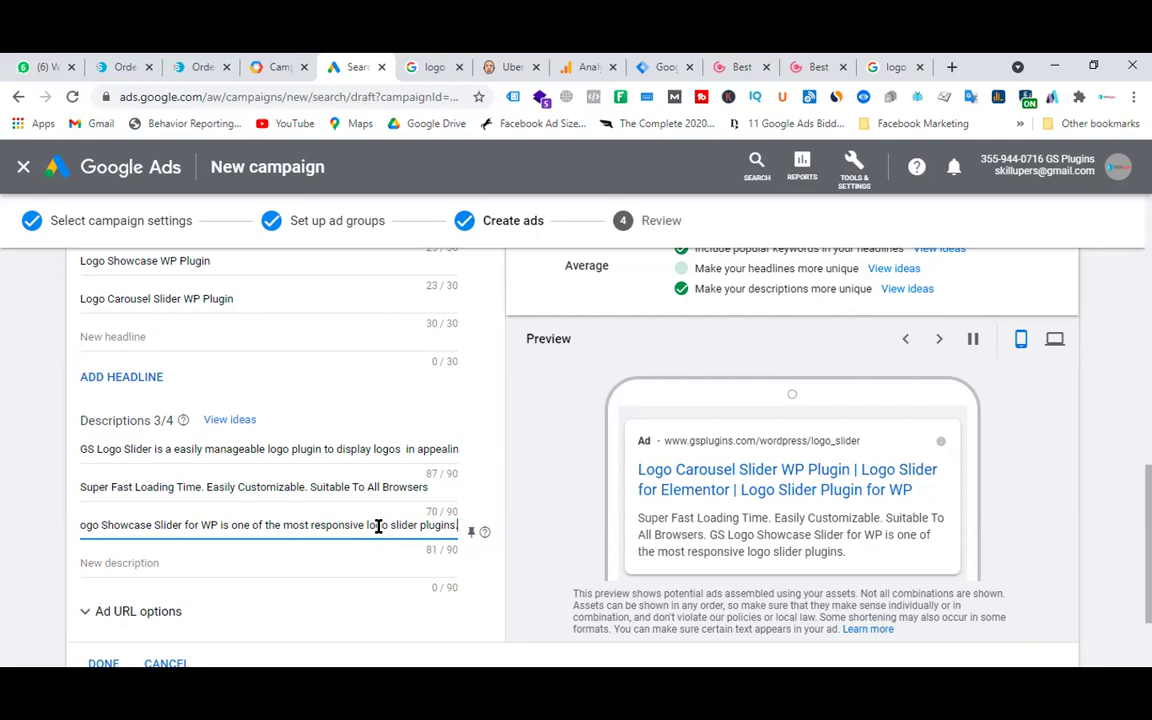
left_click(270, 560)
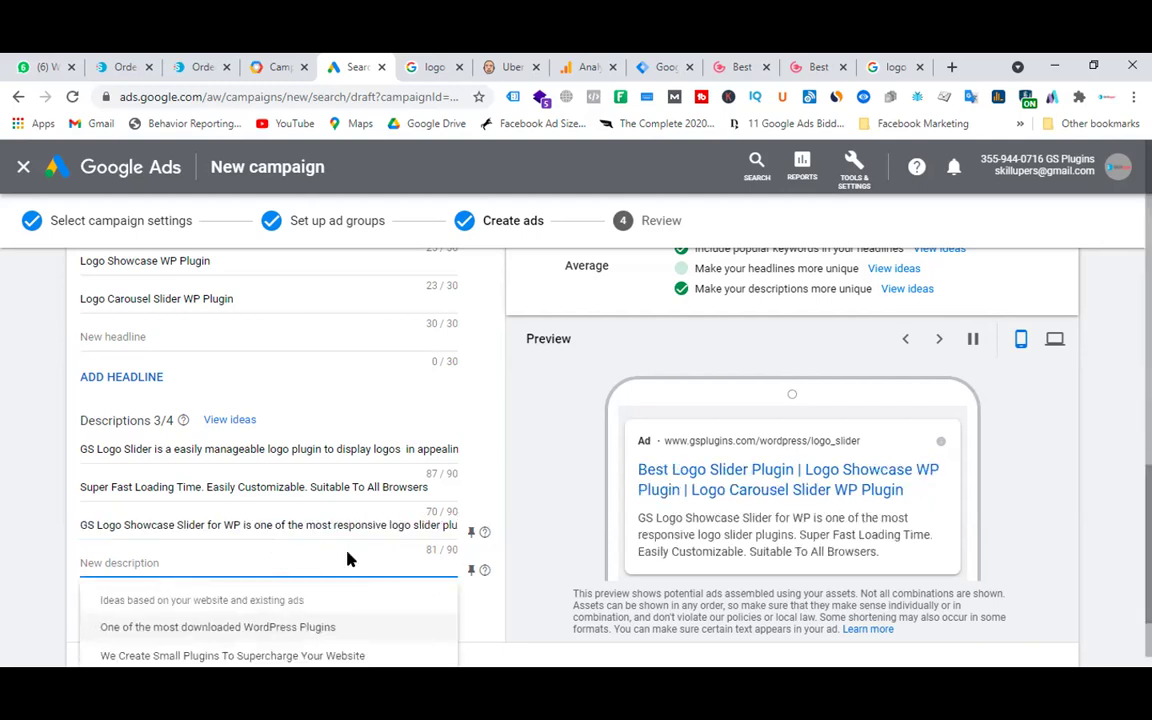
left_click(191, 560)
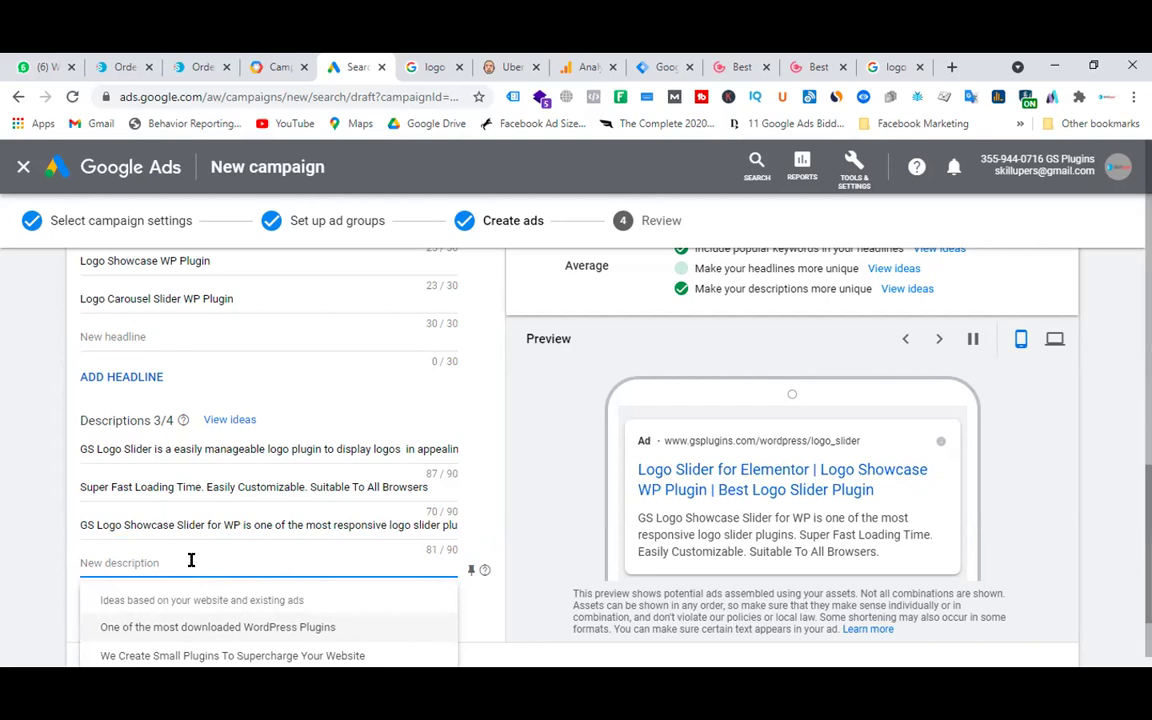
left_click(276, 489)
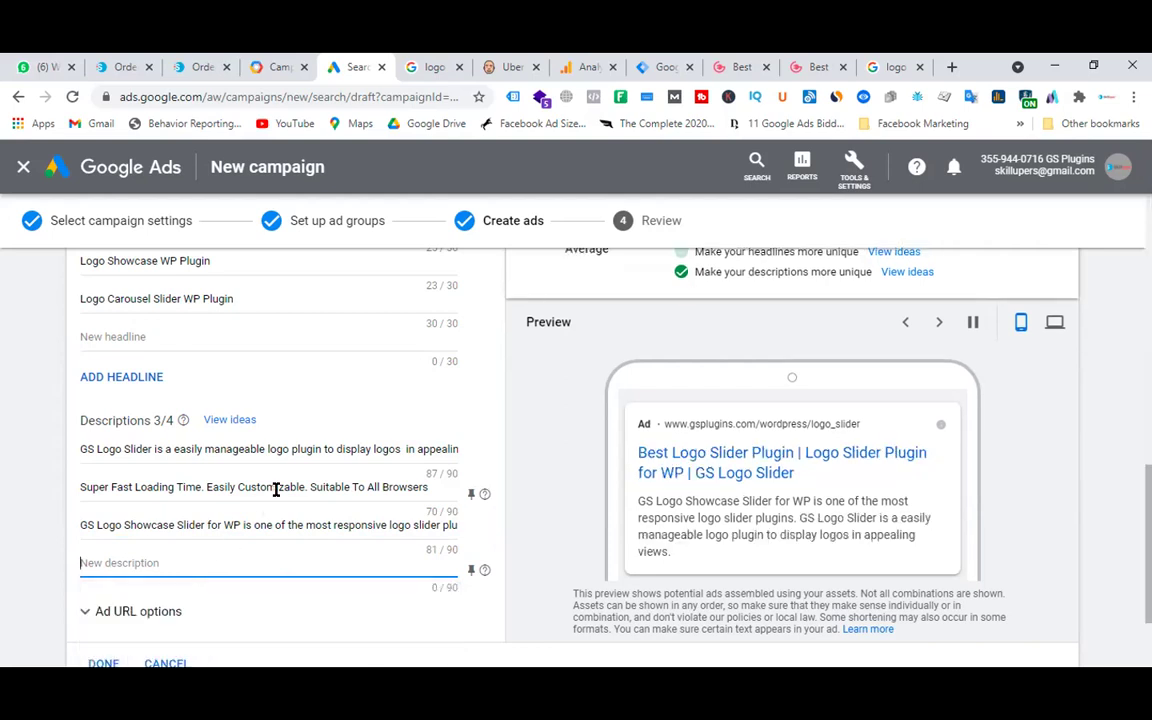
- Recheck the end of the third description and try removing its final period
left_click(249, 519)
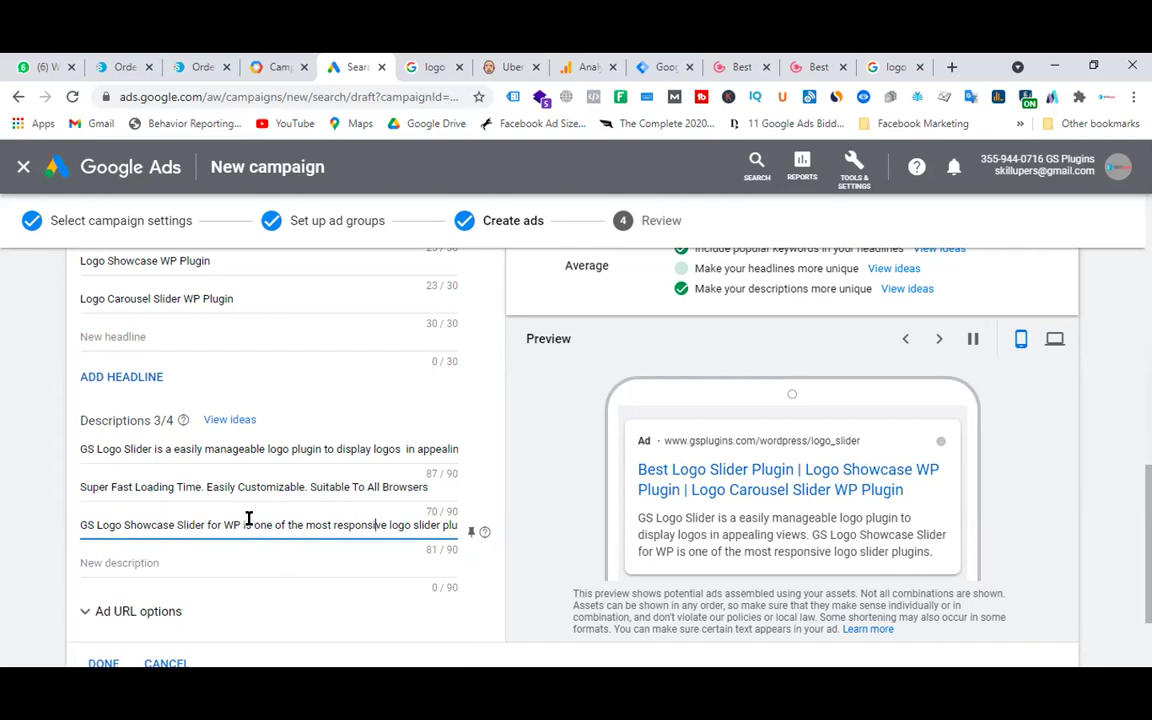
key("Right")
key("Right")
key("Right")
key("Right")
key("Right")
key("Right")
key("Right")
key("Right")
key("Right")
key("Right")
key("Right")
key("Right")
key("Right")
key("Right")
key("Right")
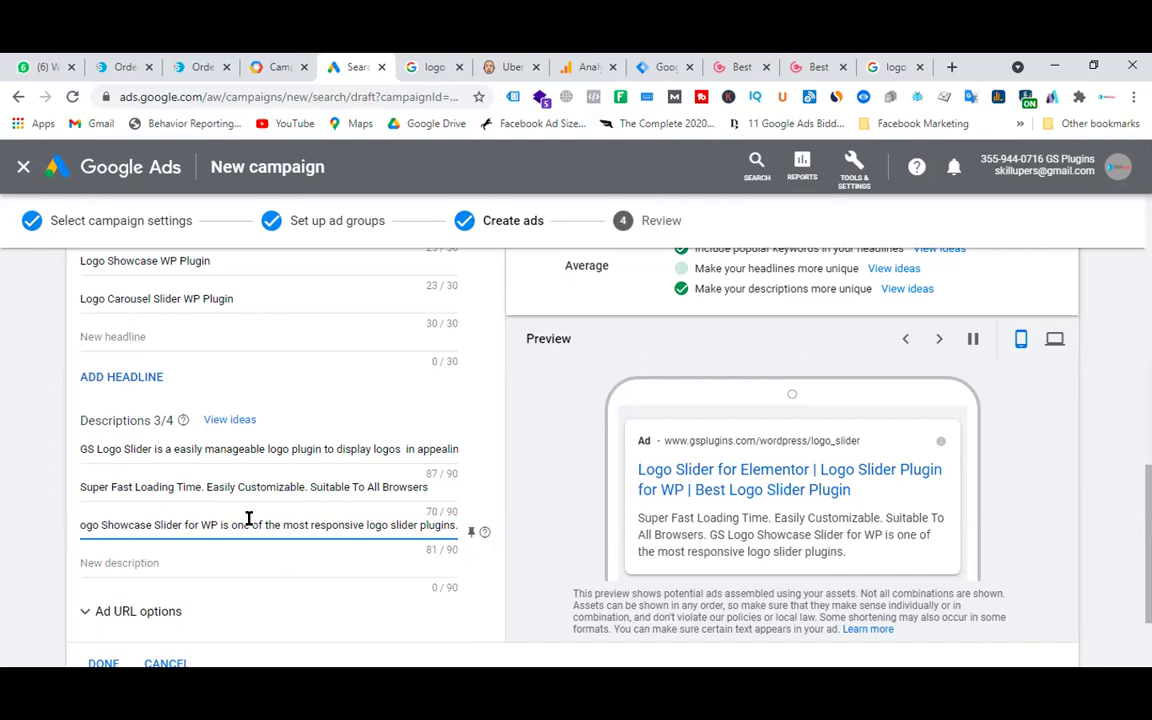
key("Left")
key("Left")
key("Left")
key("Left")
key("Left")
key("Left")
key("Left")
key("Left")
key("Left")
key("Left")
key("Left")
key("Left")
key("Left")
key("Left")
key("Left")
key("Left")
key("Left")
key("Left")
key("Left")
key("Left")
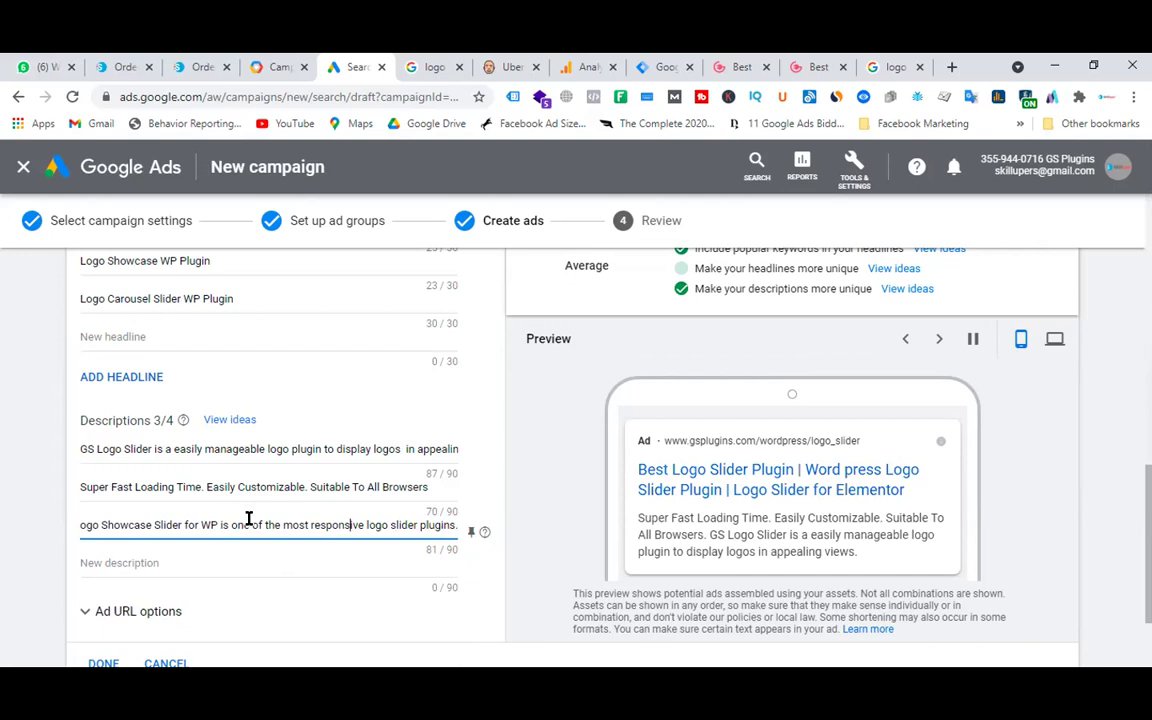
key("Right")
key("Right")
key("Right")
key("Right")
key("Right")
key("Right")
key("Right")
key("Right")
key("Right")
key("Right")
key("Right")
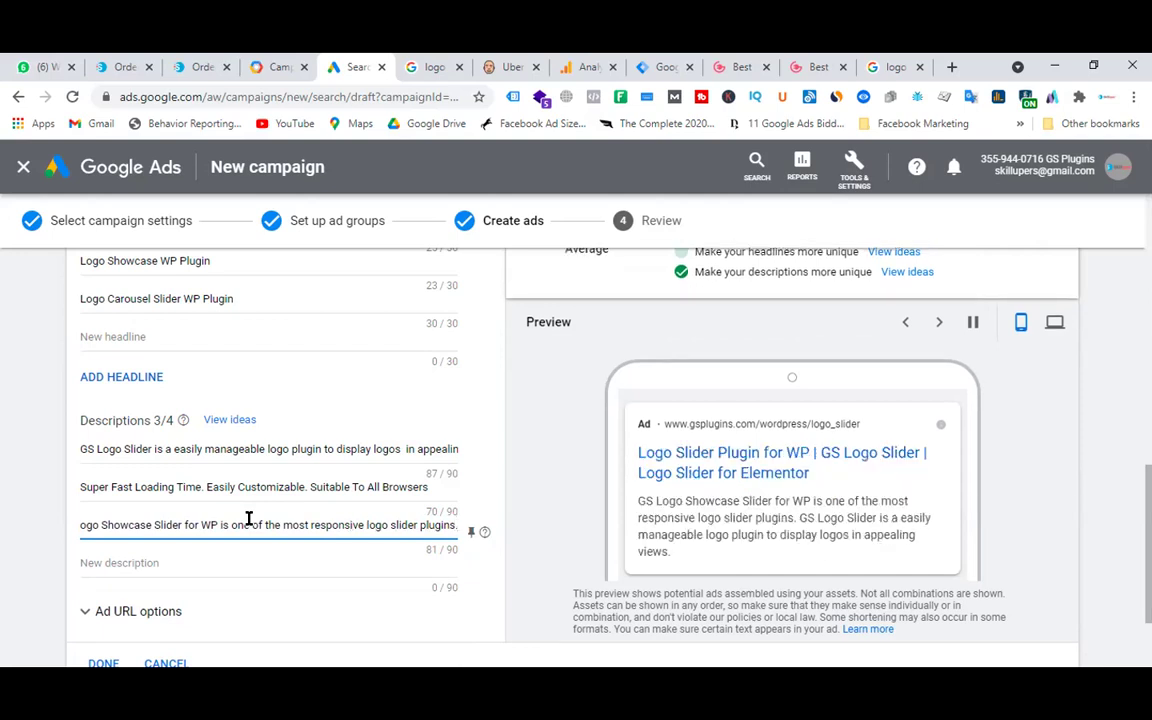
key("BackSpace")
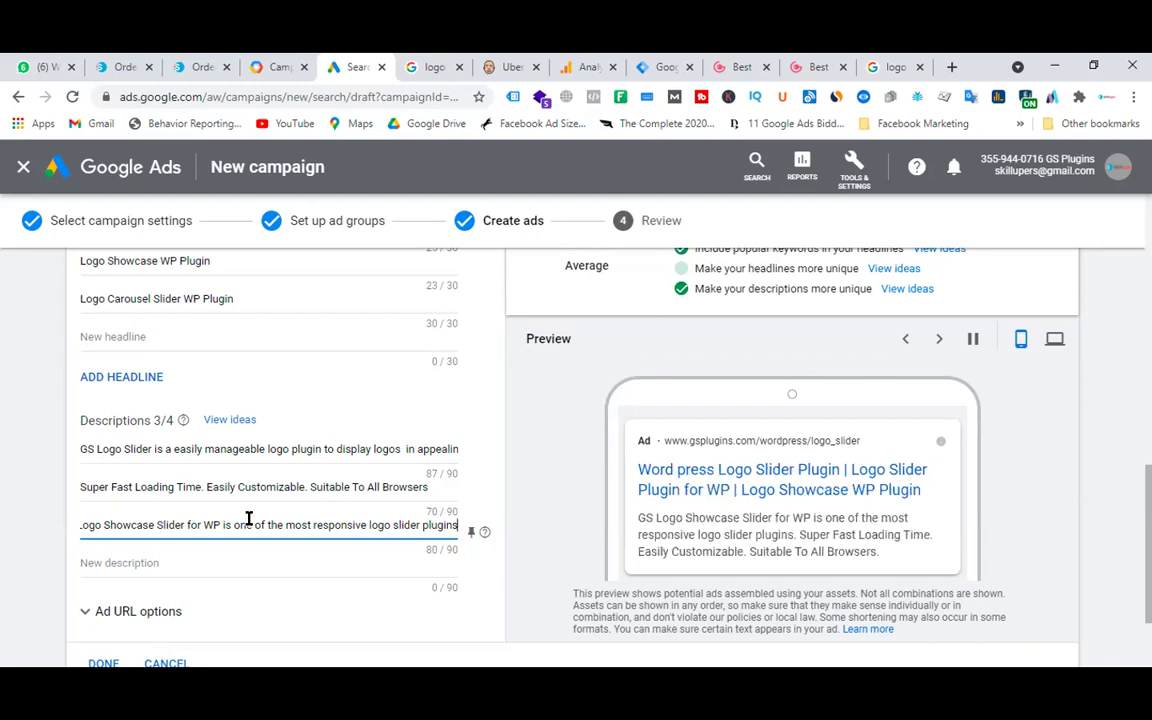
- In Google search, copy radiustheme.com's "With 50,000+ active installations, WP Logo Showcase Responsive Slider is one of the most preferred logos slider WordPress plugins."
left_click(162, 562)
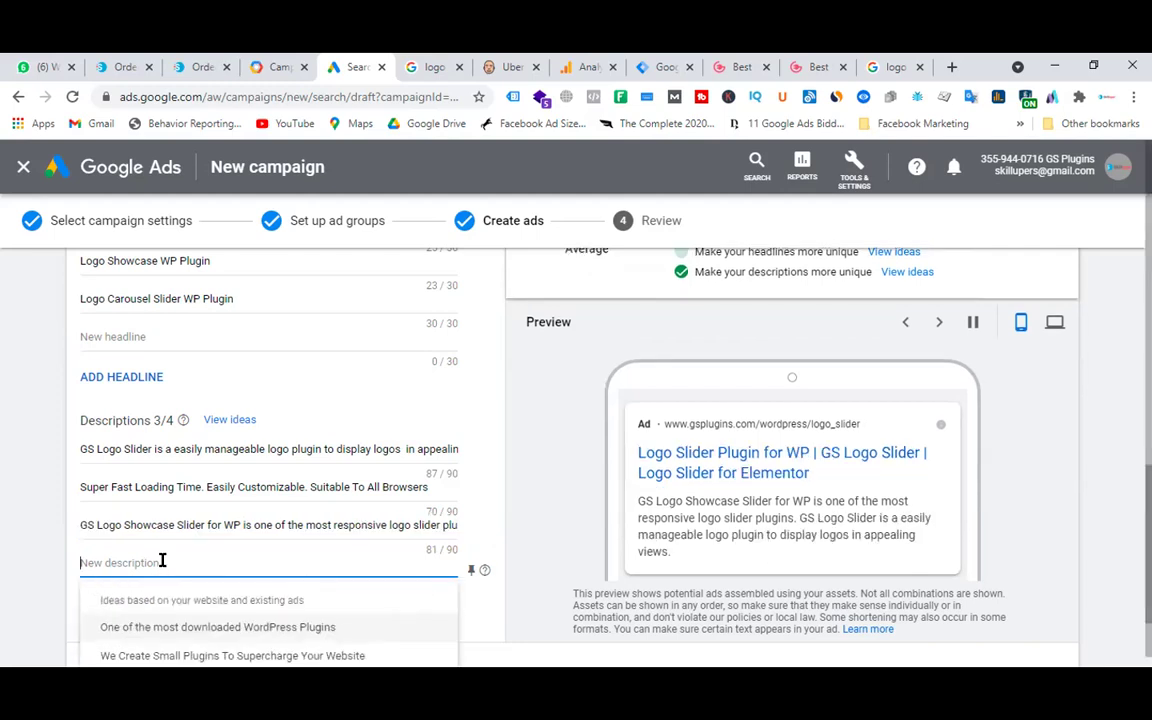
left_click(815, 65)
left_click(884, 62)
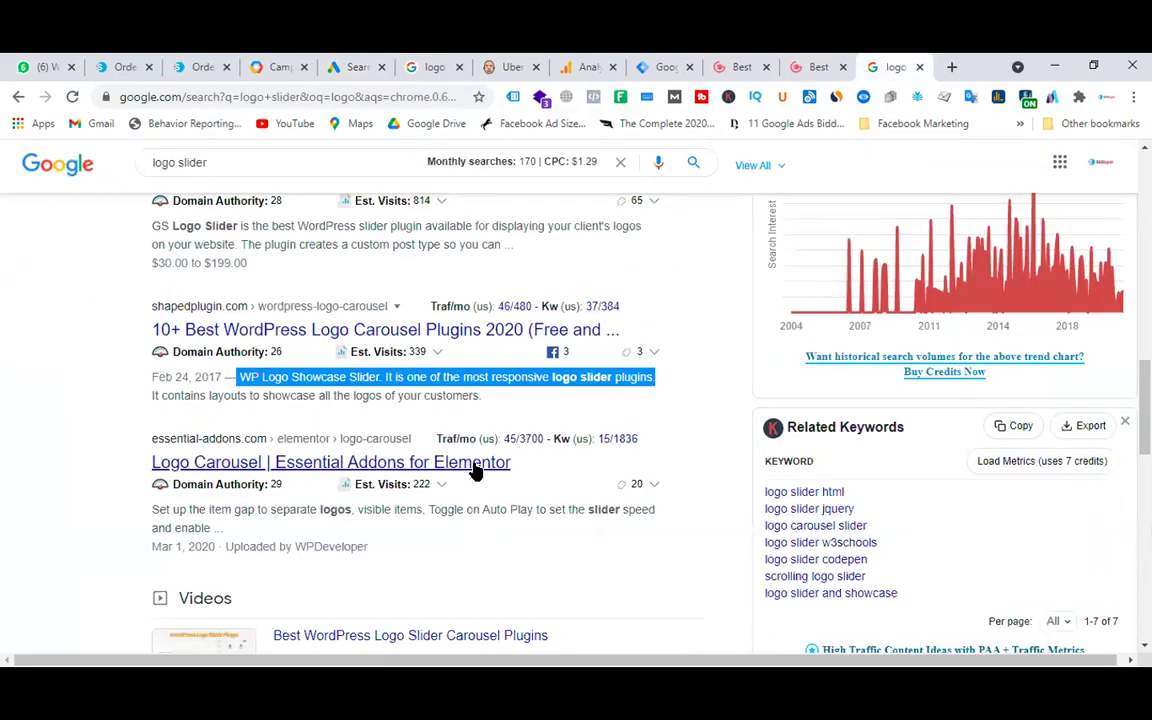
scroll(586, 375, "down", 5)
scroll(600, 365, "down", 2)
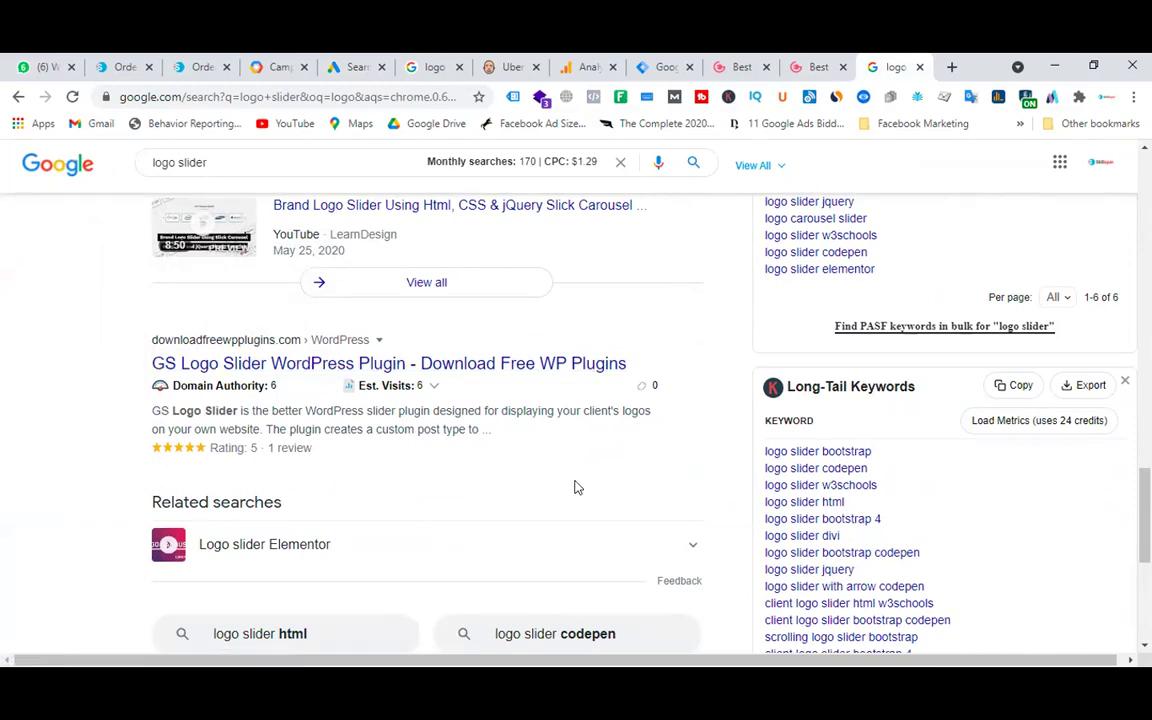
scroll(575, 487, "up", 10)
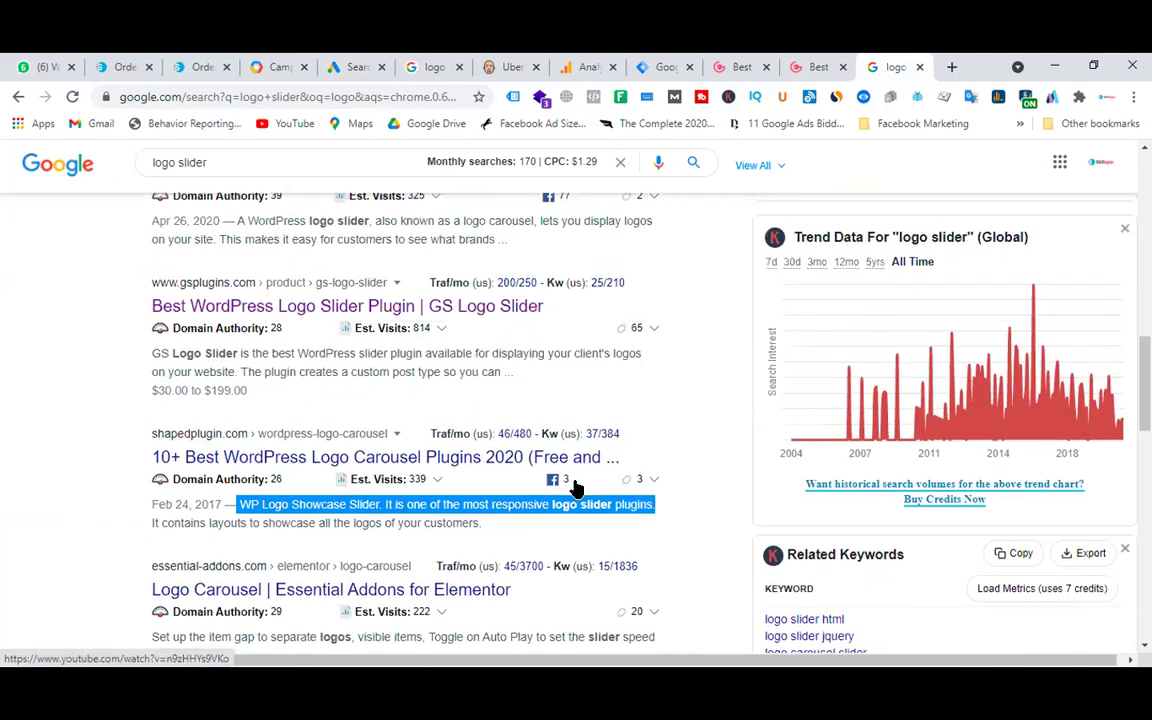
mouse_move(575, 487)
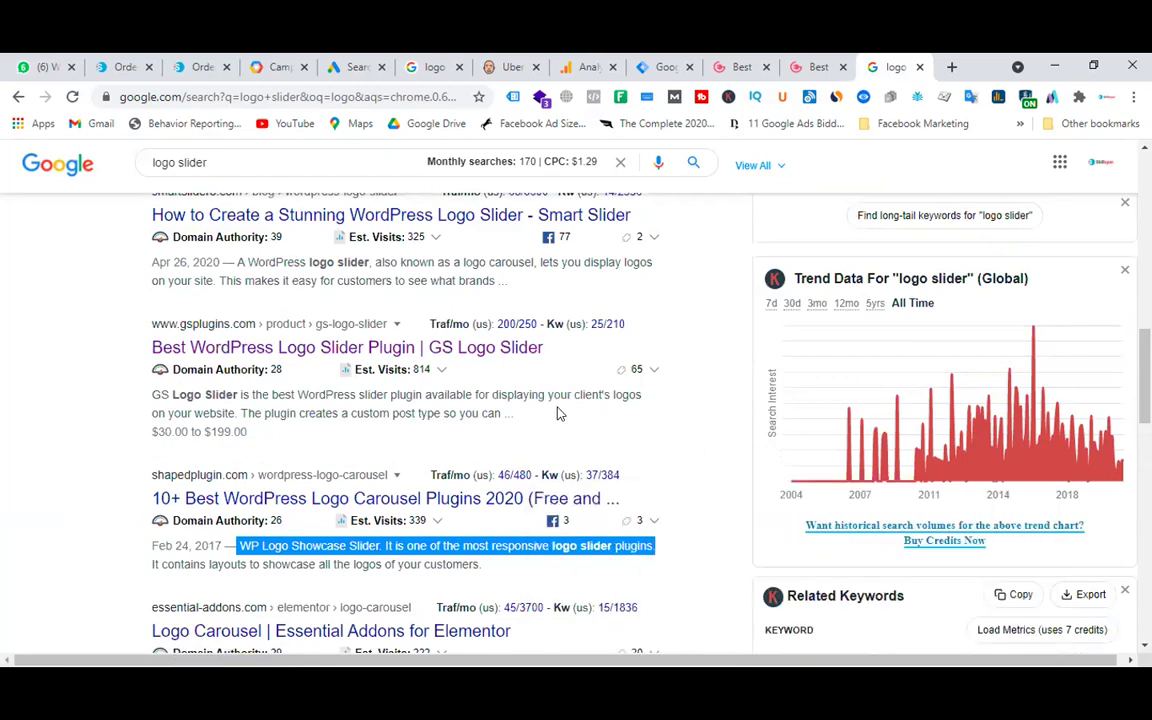
scroll(560, 413, "up", 3)
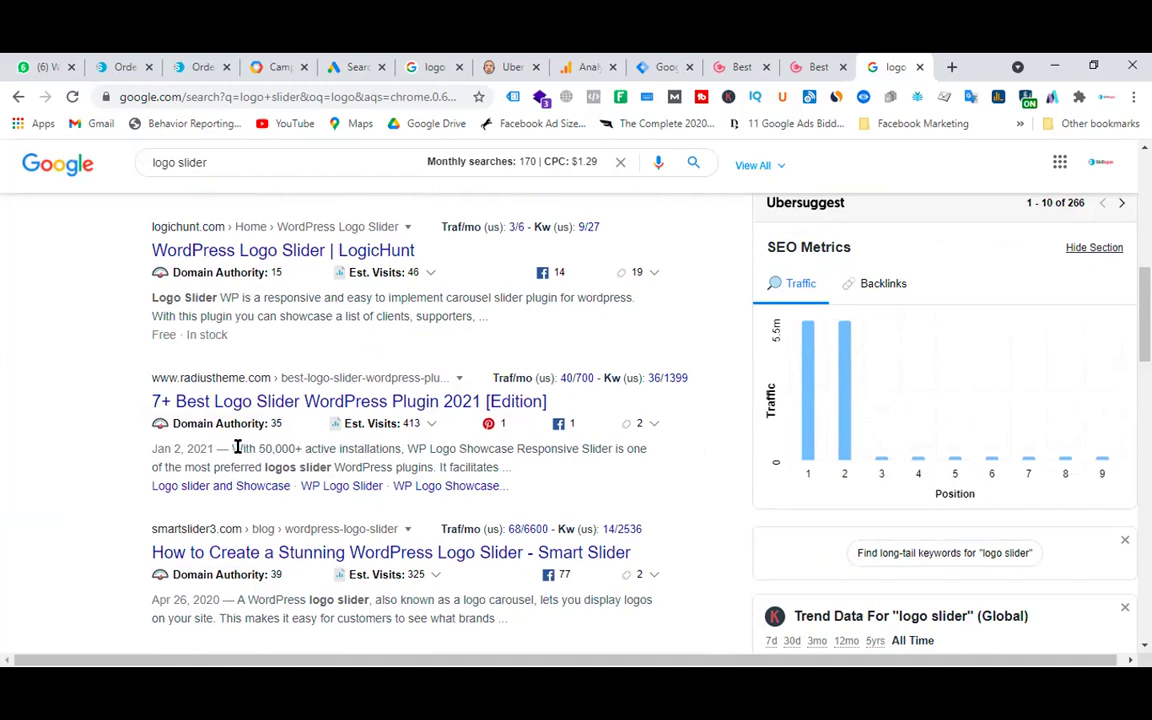
left_click_drag(232, 448, 436, 462)
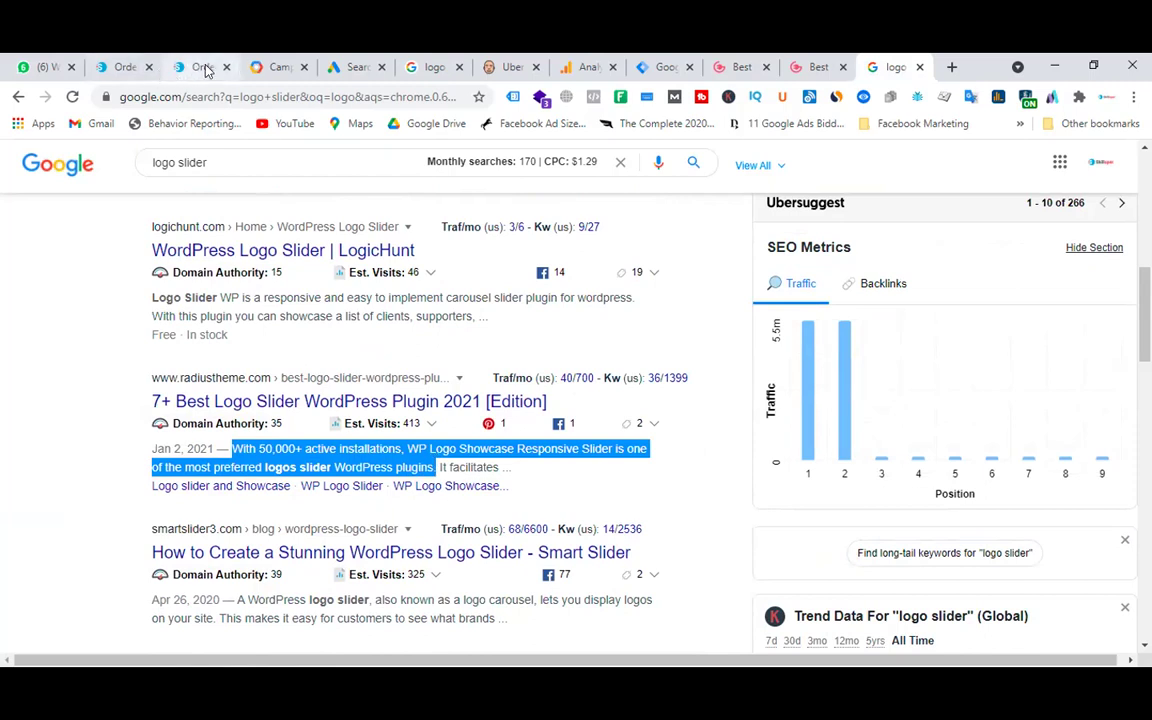
- In Google Ads, fill the empty fourth description with the copied active-installations sentence and return to its beginning
left_click(362, 63)
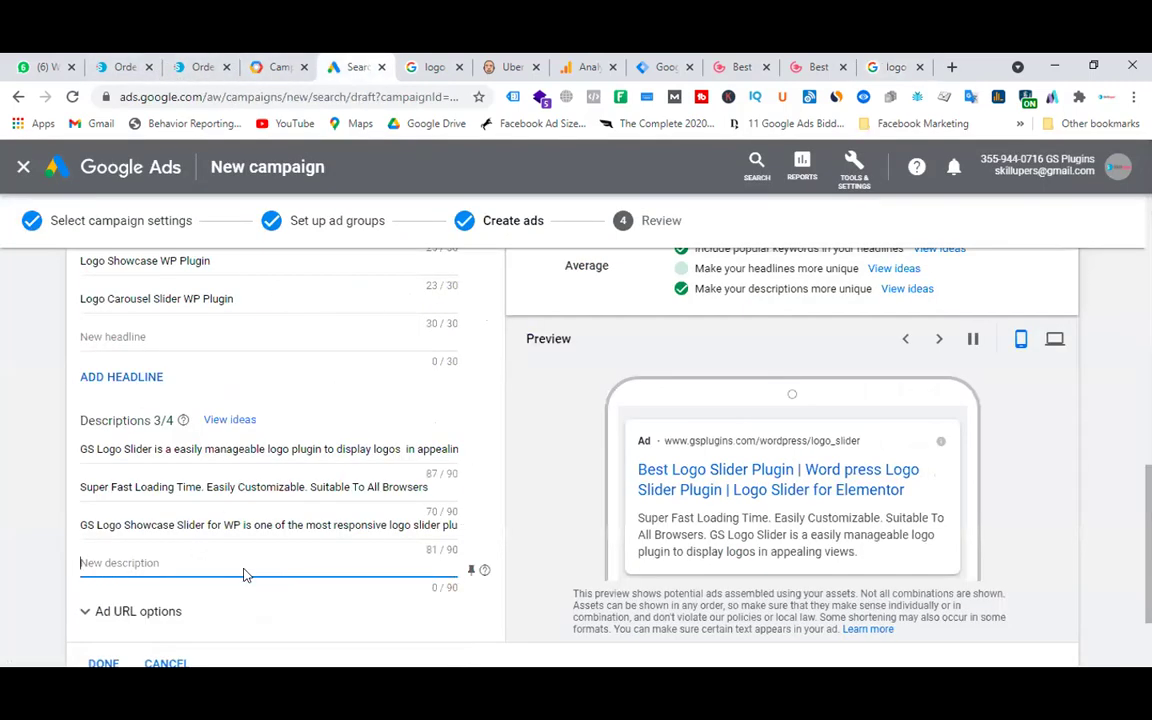
type("...Responsive Slider is one of the most preferred logos slider WordPress plugins.")
key("Left")
key("Left")
key("Left")
key("Left")
key("Left")
key("Left")
key("Left")
key("Left")
key("Left")
key("Left")
key("Left")
key("Left")
key("Left")
key("Left")
key("Left")
key("Left")
key("Left")
key("Left")
key("Left")
key("Left")
key("Left")
key("Left")
key("Left")
key("Left")
key("Left")
key("Left")
key("Left")
key("Left")
key("Left")
key("Left")
key("Left")
key("Left")
key("Left")
key("Left")
key("Left")
key("Left")
key("Left")
key("Left")
key("Left")
key("Left")
key("Left")
key("Left")
key("Left")
key("Left")
key("Left")
key("Left")
key("Left")
key("Left")
key("Left")
key("Left")
key("Left")
key("Left")
key("Left")
key("Left")
key("Left")
key("Left")
key("Left")
key("Left")
key("Left")
key("Left")
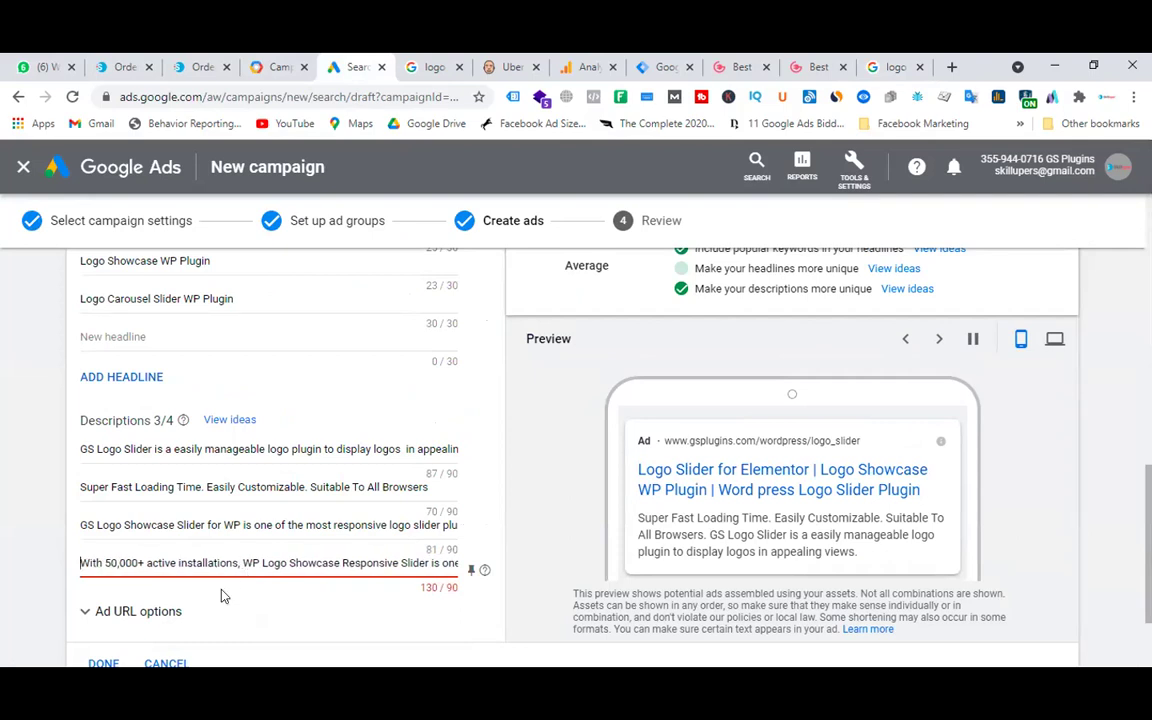
- In the fourth description, set the active installations figure to 20,000+ and replace "WP" before "Logo Showcase" with "GS"
left_click(108, 563)
key("BackSpace")
type("2")
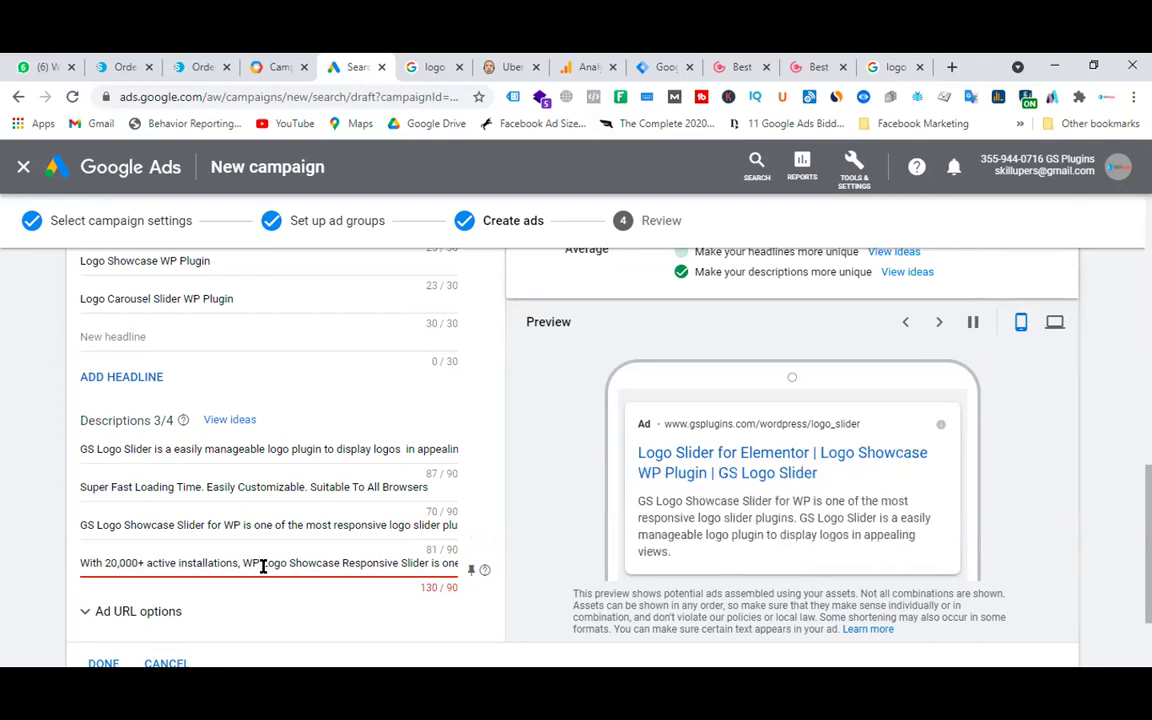
left_click_drag(241, 564, 287, 564)
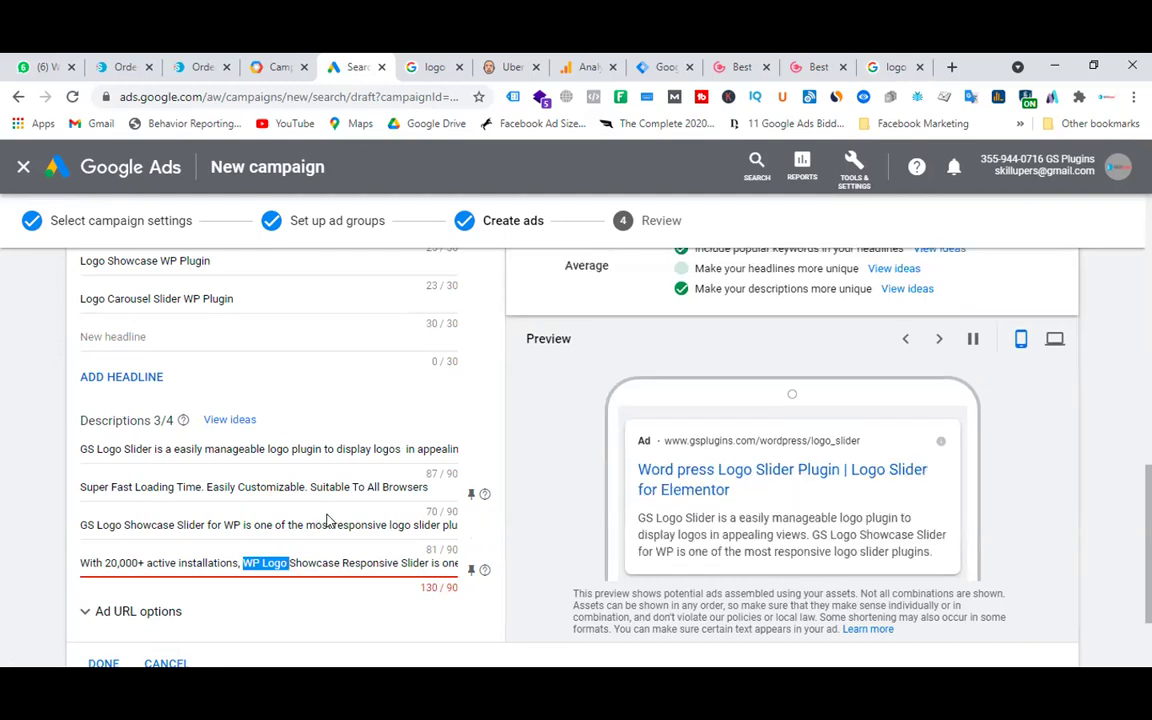
left_click(259, 563)
key("BackSpace")
key("BackSpace")
type("GS")
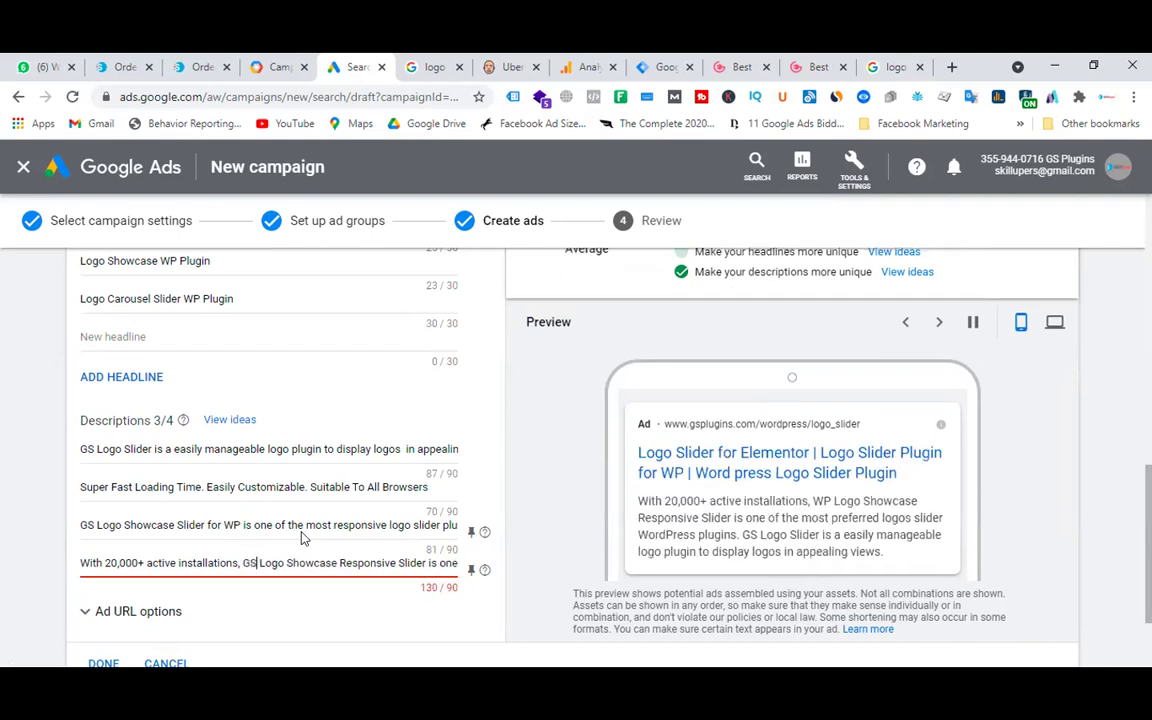
- In the fourth description, try replacing "Showcase" after "GS Logo" with "Slider"
key("Right")
key("Right")
key("Right")
key("Right")
key("Right")
key("Right")
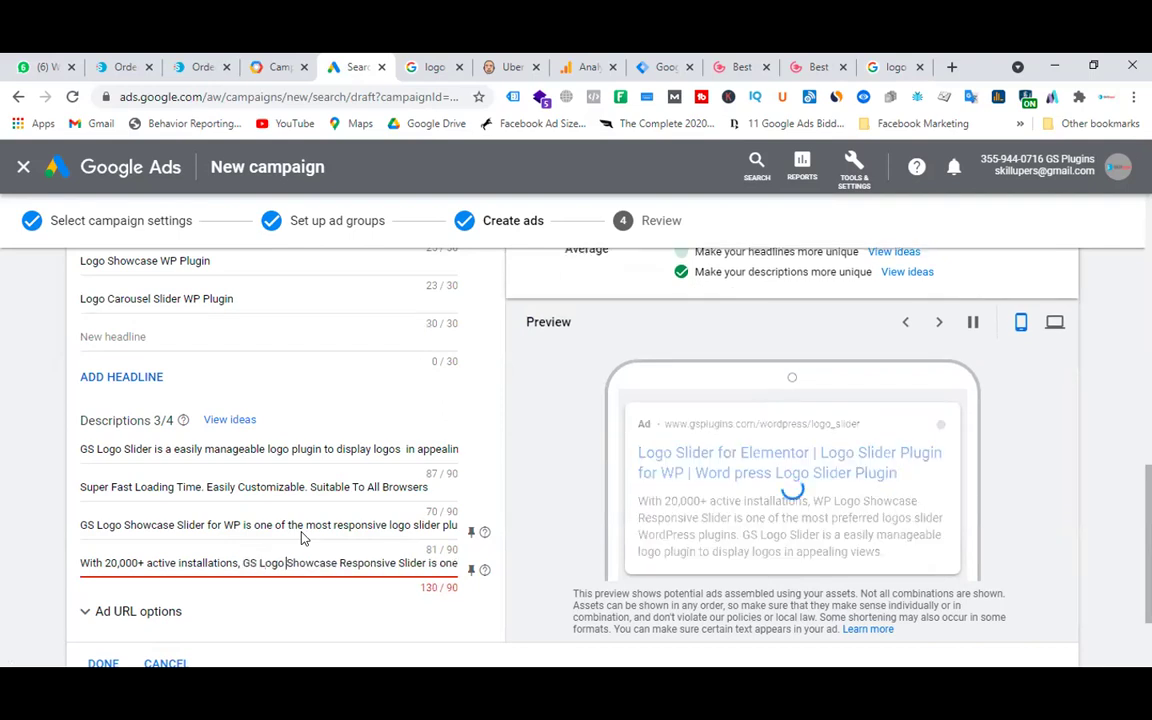
key("Right")
key("Right")
key("Right")
key("Right")
key("Right")
key("Right")
key("Right")
key("Right")
key("Right")
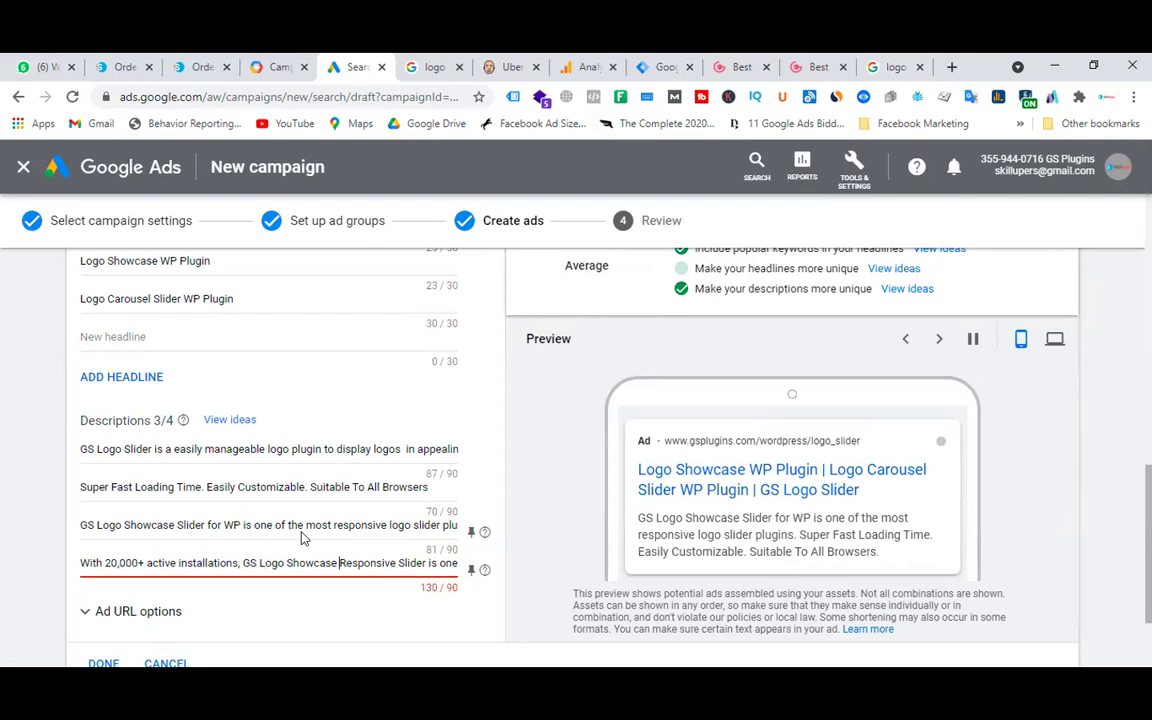
key("BackSpace")
key("BackSpace")
key("BackSpace")
key("BackSpace")
key("BackSpace")
key("BackSpace")
key("BackSpace")
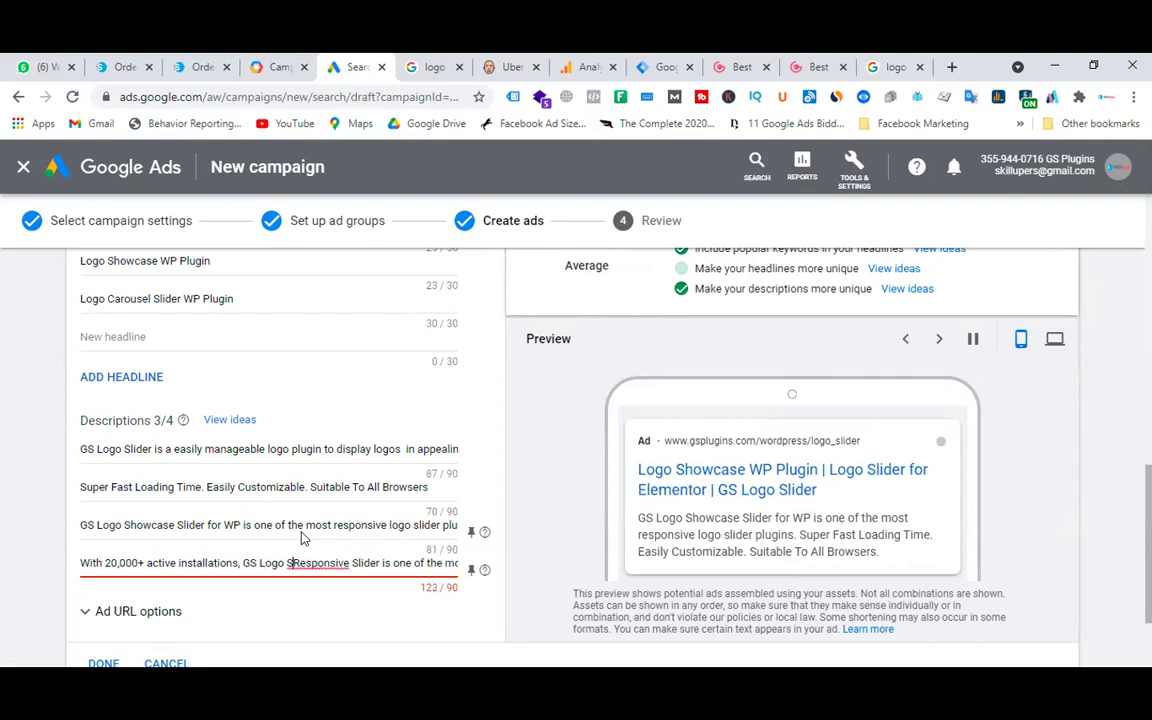
type("lider")
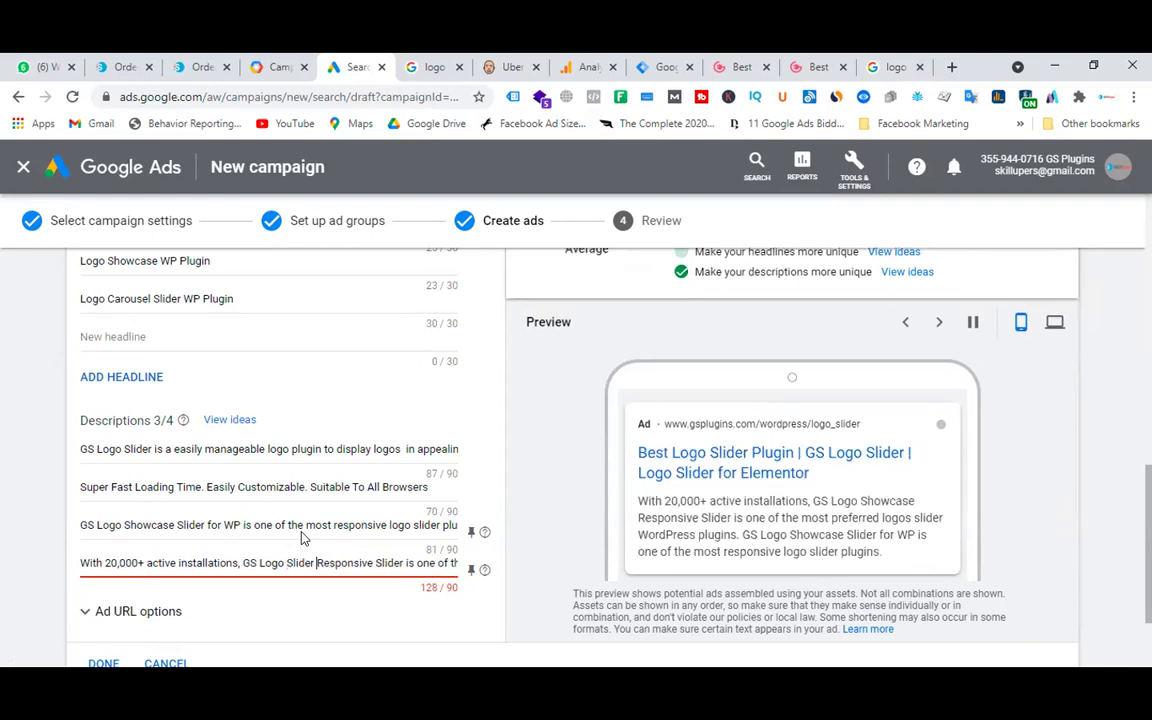
- Replace the first "Slider" after "GS Logo" with "showcase" in the fourth description
key("BackSpace")
key("BackSpace")
key("BackSpace")
key("BackSpace")
key("BackSpace")
key("BackSpace")
key("BackSpace")
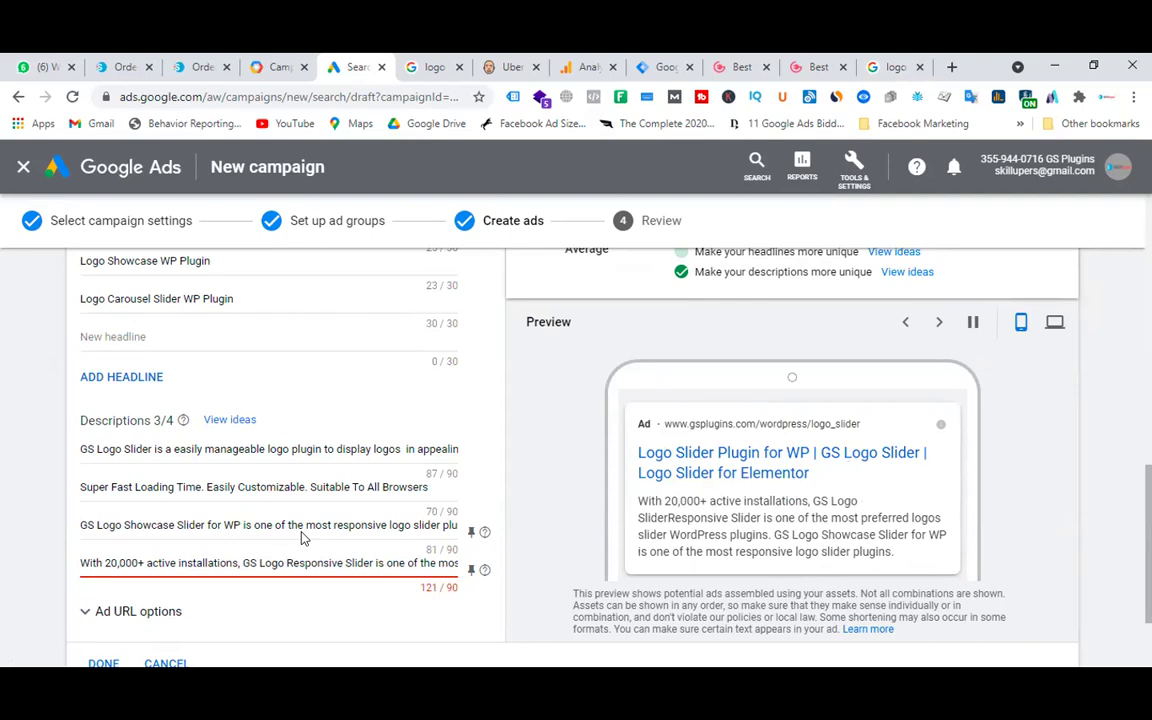
key("ctrl+Right")
key("Left")
key("Left")
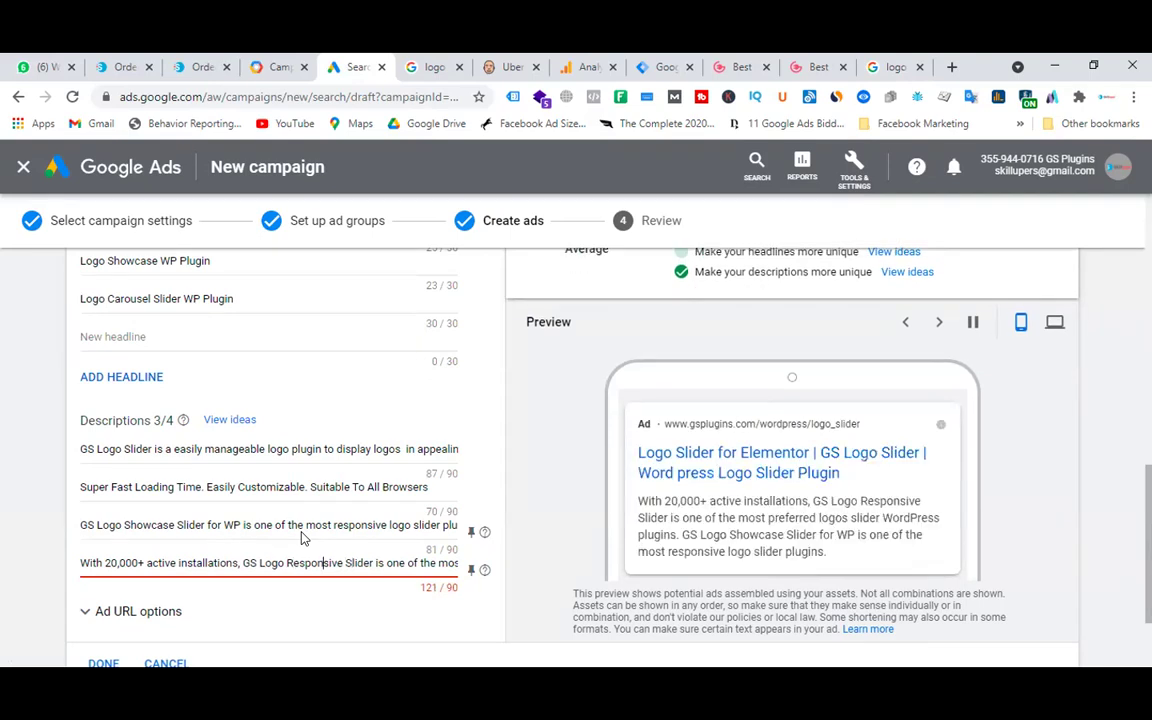
type("showc")
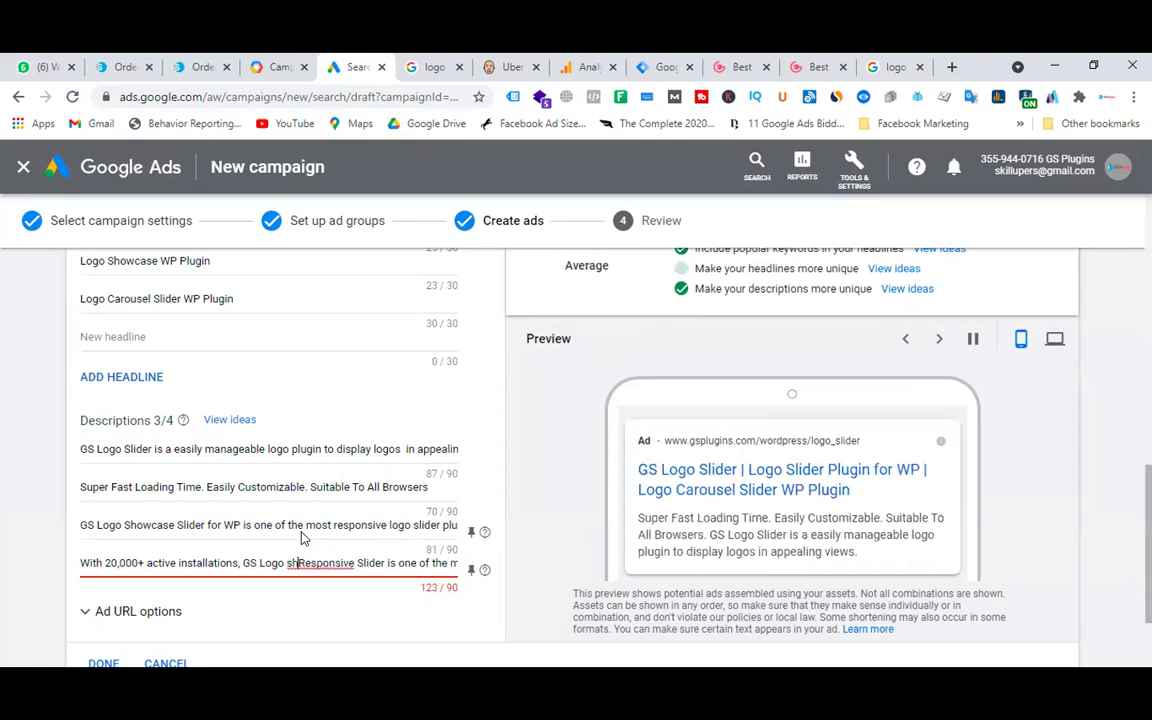
type("ase")
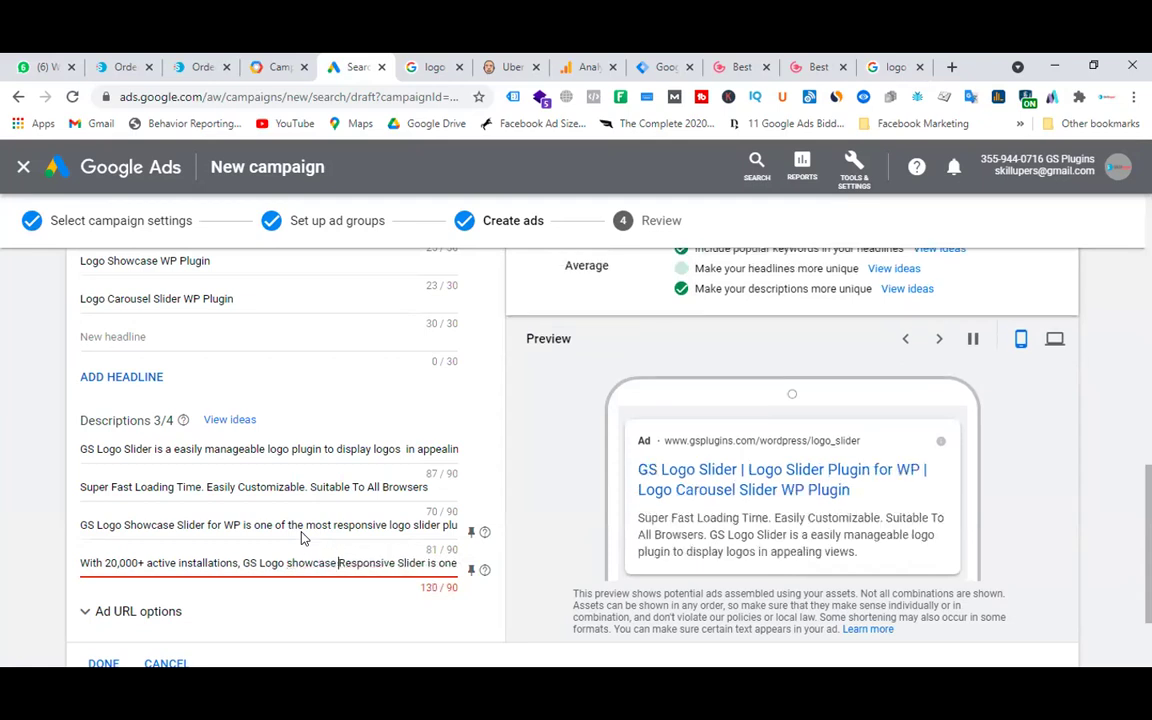
- Replace the fourth description's ending "one of the most preferred logos slider WordPress plugins." with "quick and easily"
key("Right")
key("Right")
key("Right")
key("Right")
key("Right")
key("Right")
key("Right")
key("Right")
key("Right")
key("Right")
key("Right")
key("Right")
key("Right")
key("Right")
key("Right")
key("Right")
key("Right")
key("Right")
key("Right")
key("Right")
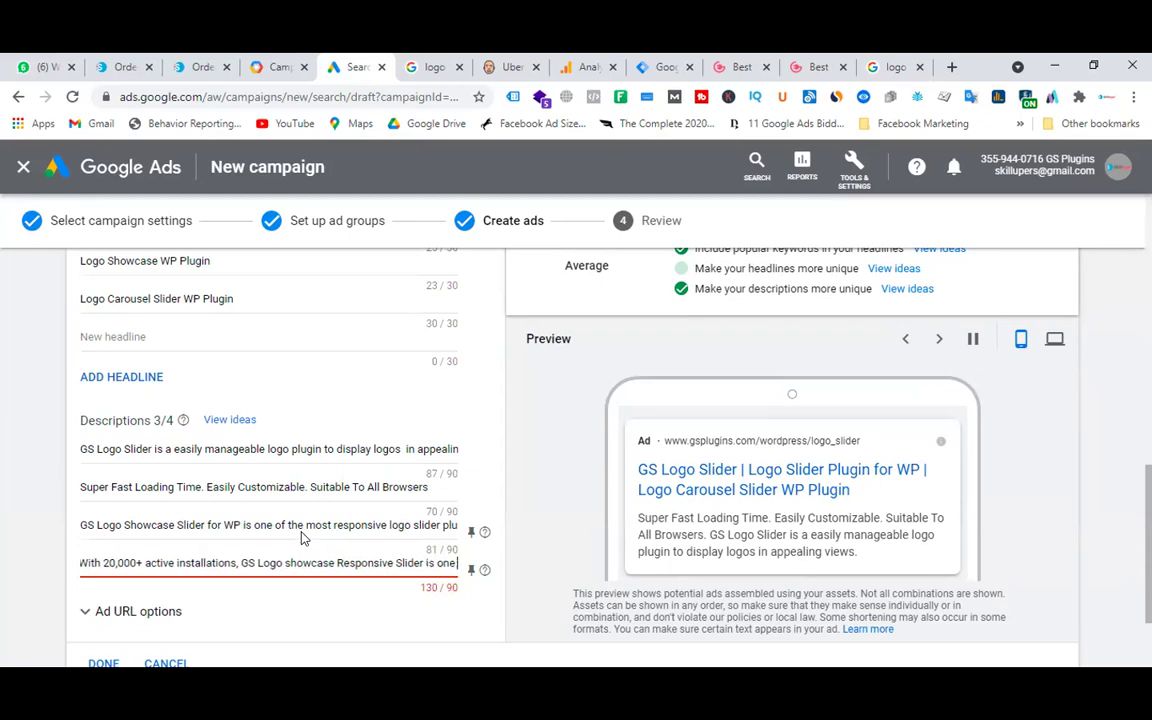
key("Right")
key("Right")
key("Right")
key("Right")
key("Right")
key("Right")
key("Right")
key("Right")
key("Right")
key("Right")
key("Right")
key("Right")
key("Right")
key("Right")
key("Right")
key("Right")
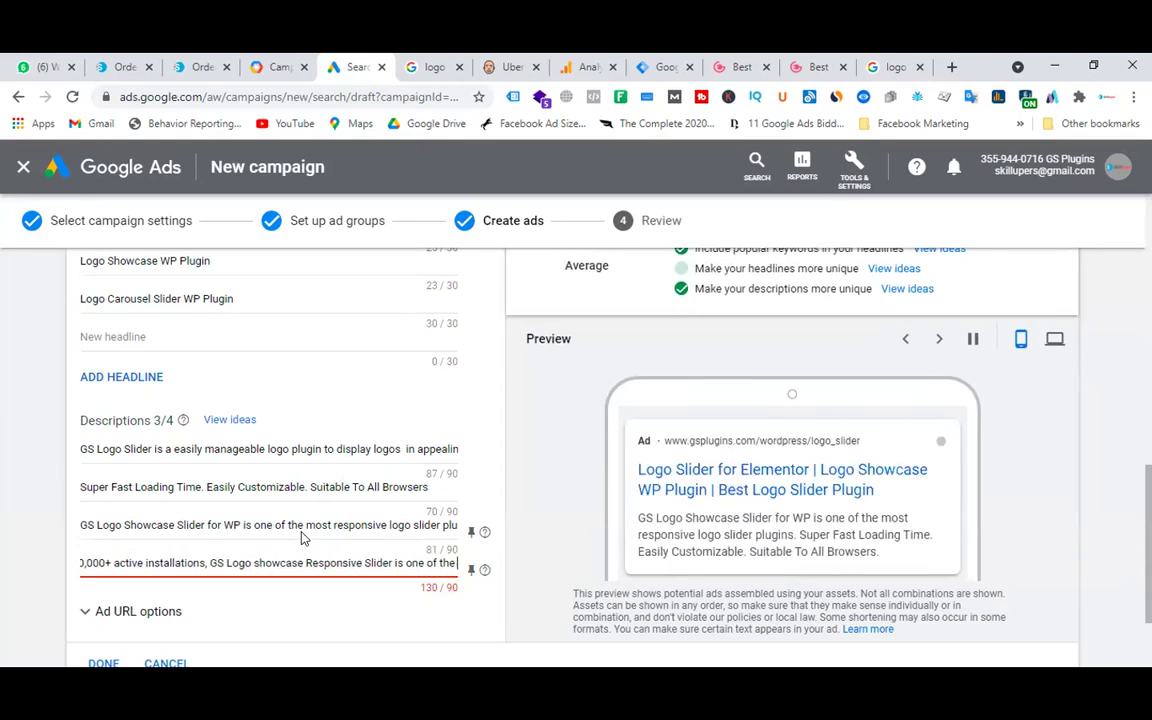
key("Right")
key("Right")
key("Right")
key("Right")
key("Right")
key("Right")
key("Right")
key("Right")
key("Right")
key("Right")
key("Right")
key("Right")
key("Right")
key("Right")
key("Right")
key("Right")
key("Right")
key("Right")
key("Right")
key("Right")
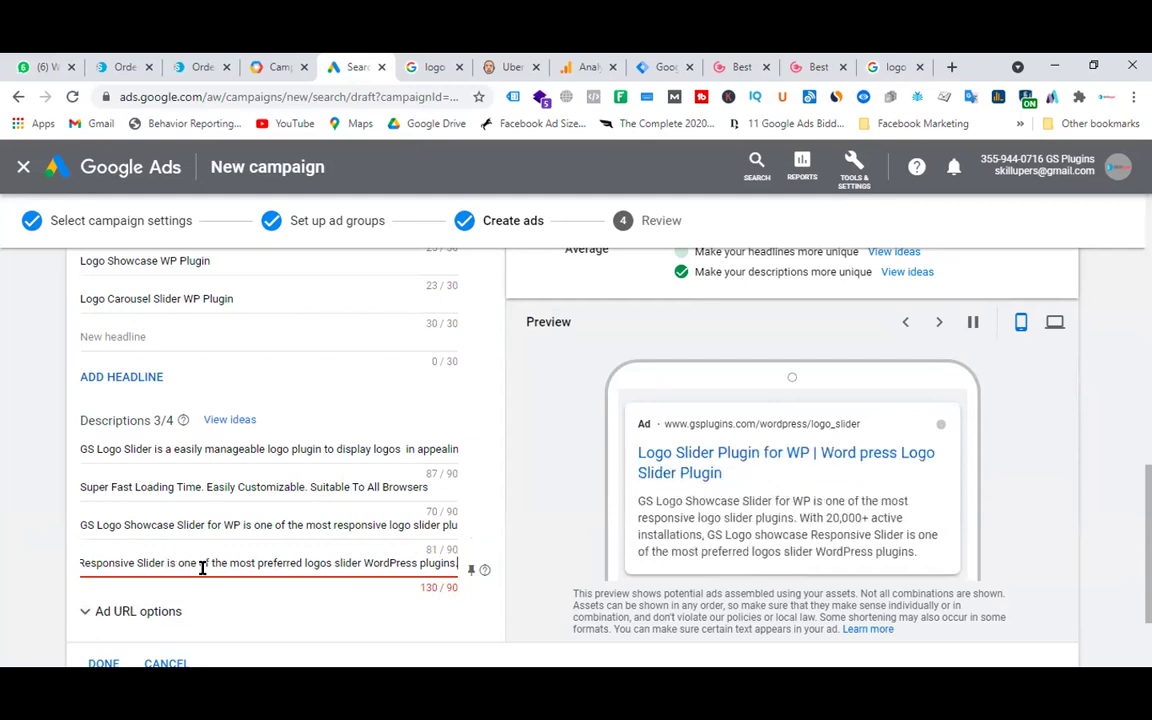
left_click_drag(178, 563, 464, 569)
key("BackSpace")
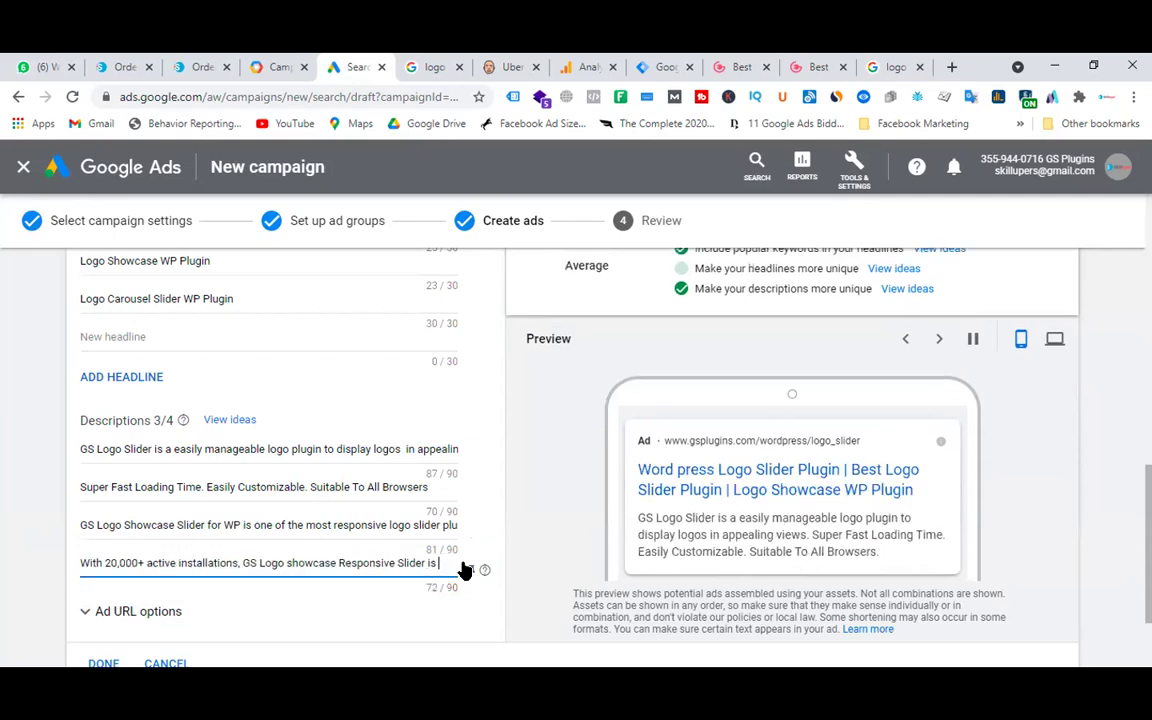
type("quickly")
type(" growin")
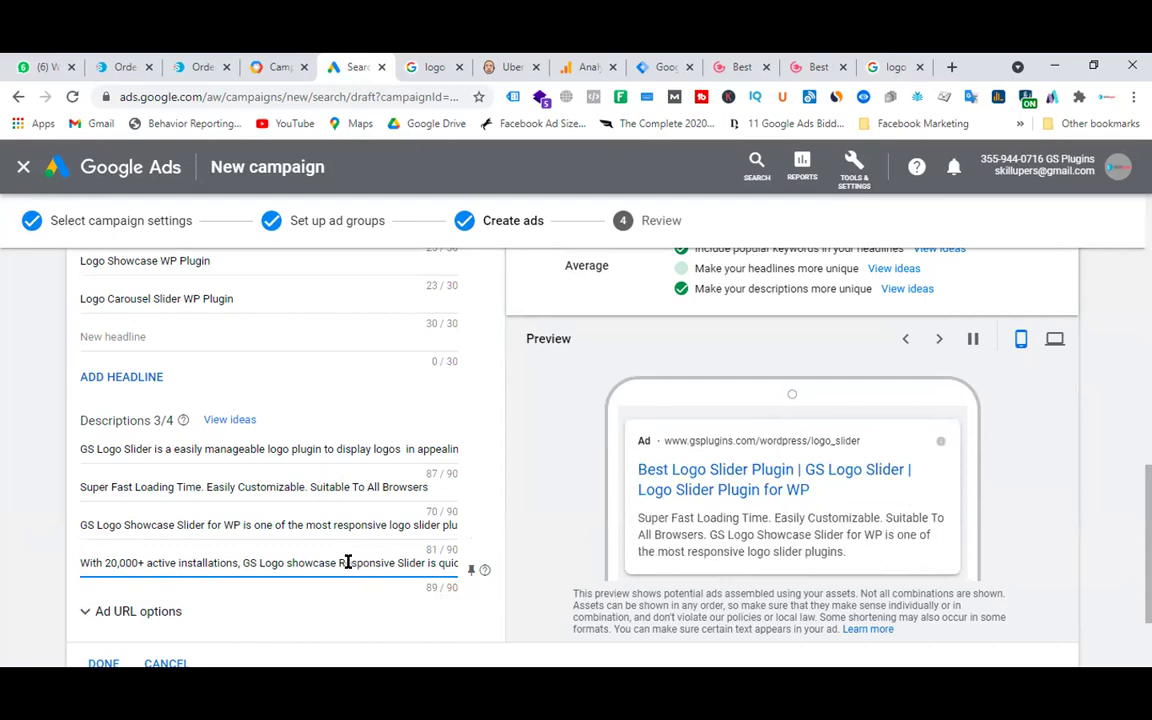
- Replace "quick and easily" at the end of the fourth description with "easily manag."
key("Right")
key("Right")
key("Right")
key("Right")
key("Right")
key("Right")
key("Right")
key("Right")
key("Right")
key("Right")
key("Right")
key("Right")
key("Right")
key("Right")
key("Right")
key("Right")
key("Right")
key("Right")
key("Right")
key("Right")
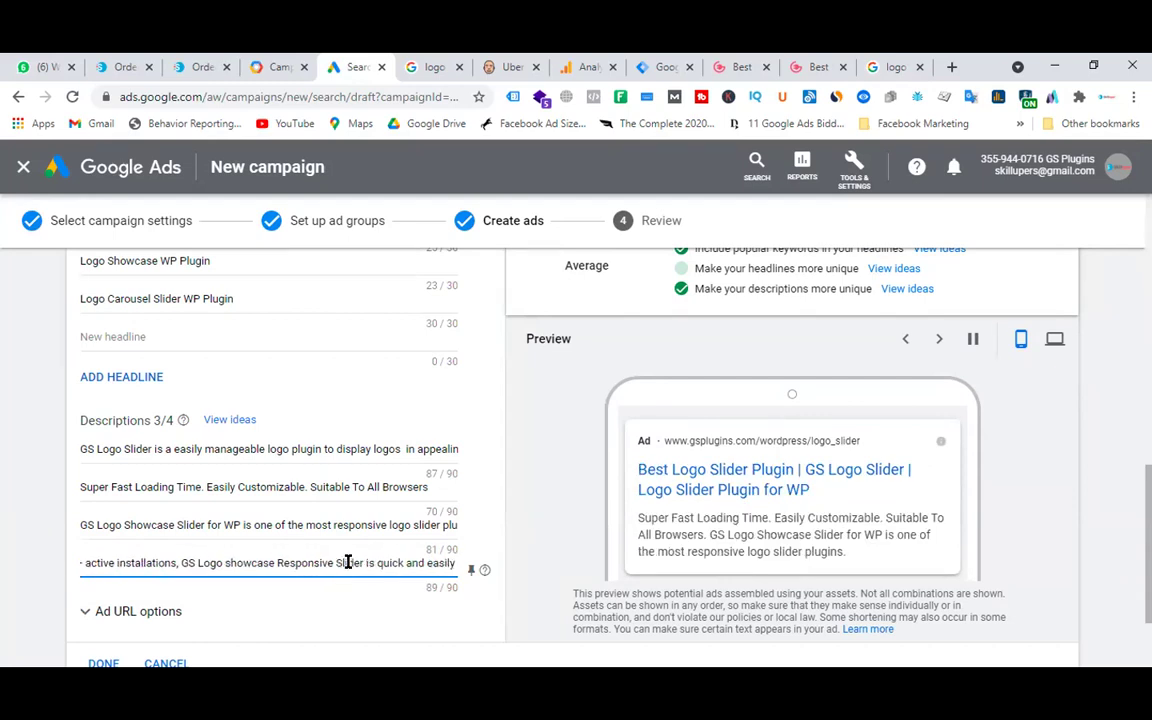
key("BackSpace")
key("BackSpace")
key("BackSpace")
key("BackSpace")
key("BackSpace")
key("BackSpace")
key("BackSpace")
key("BackSpace")
key("BackSpace")
key("BackSpace")
key("BackSpace")
key("BackSpace")
key("BackSpace")
key("BackSpace")
key("BackSpace")
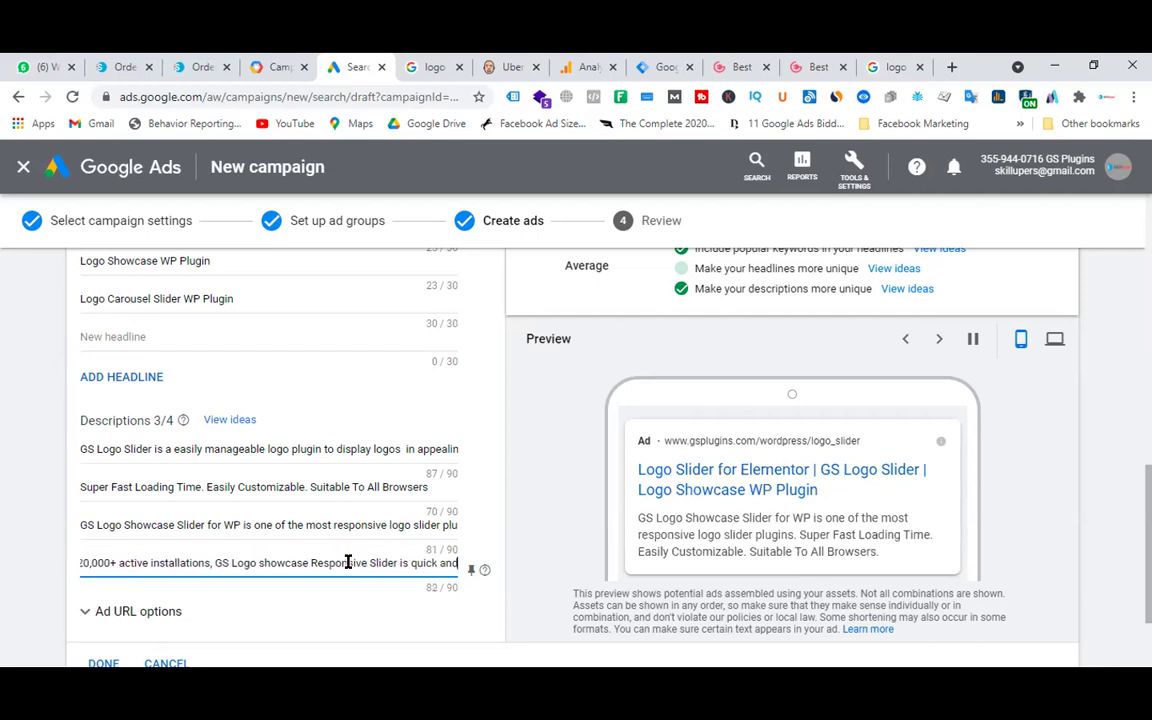
key("BackSpace")
key("BackSpace")
type("easiy mana")
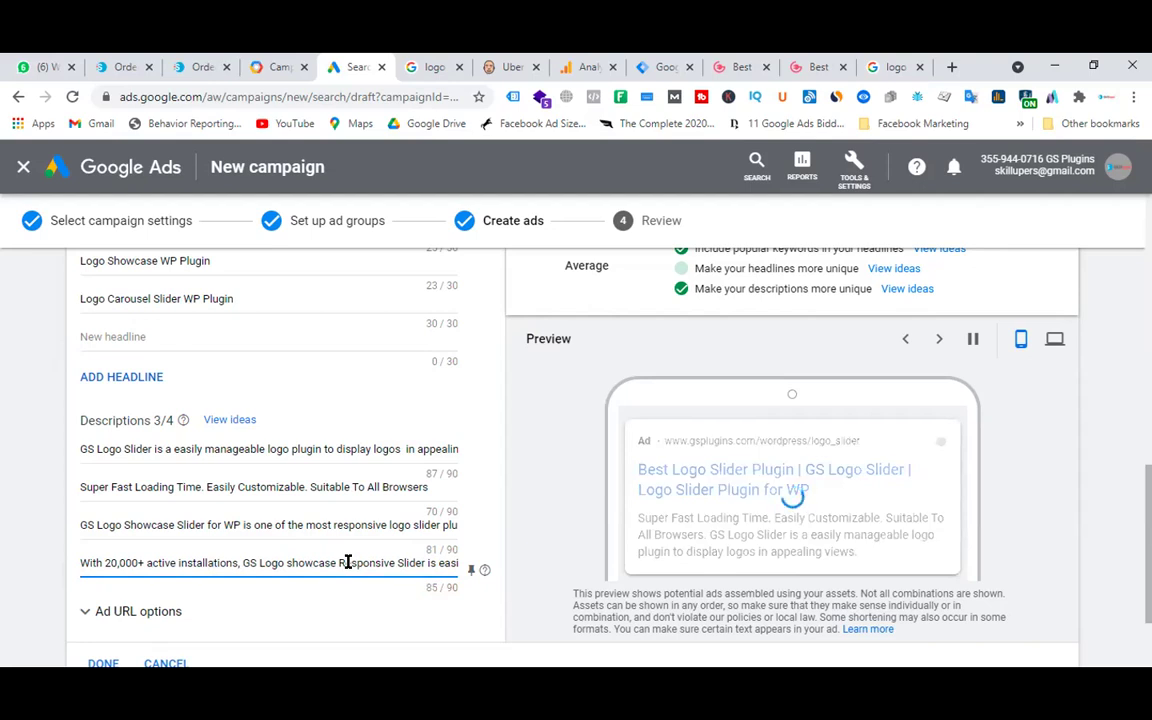
- Replace "manag" in the fourth description's ending so that it reads "easily manageable."
key("Right")
key("Right")
key("Right")
key("Right")
key("Right")
key("Right")
key("Right")
key("Right")
key("Right")
key("Right")
key("Right")
key("Right")
key("Right")
key("Right")
key("Right")
key("Right")
key("Right")
key("Right")
key("Right")
key("Right")
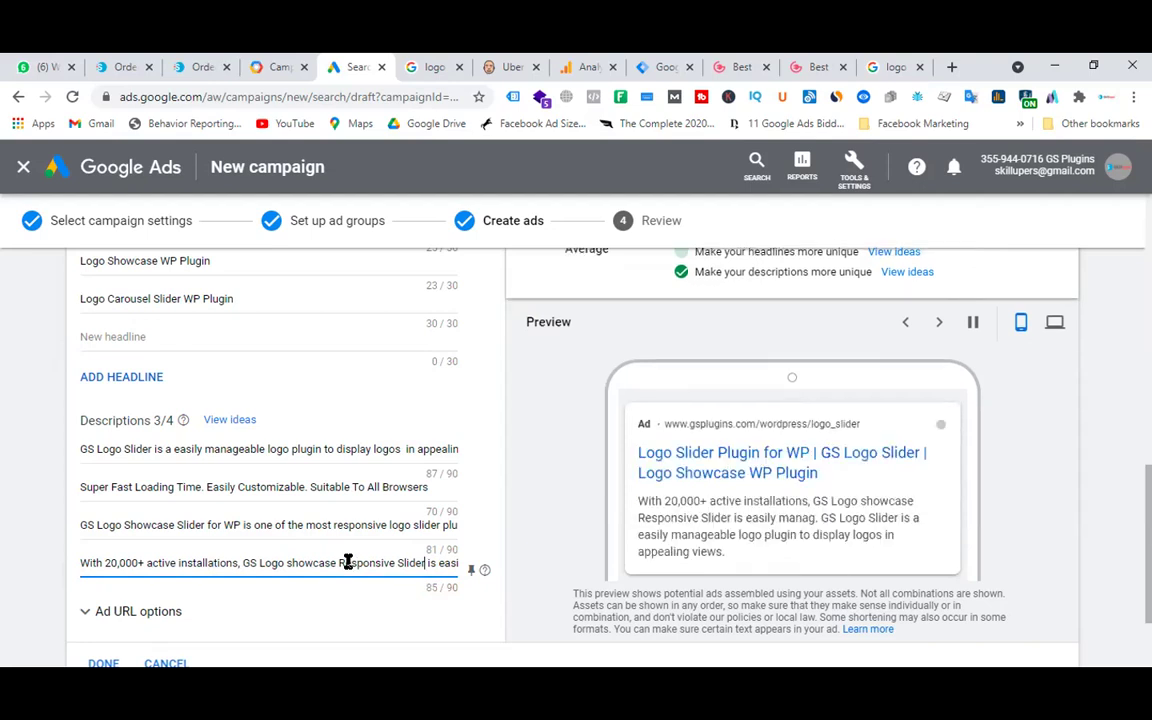
key("BackSpace")
key("BackSpace")
key("BackSpace")
key("BackSpace")
key("BackSpace")
key("BackSpace")
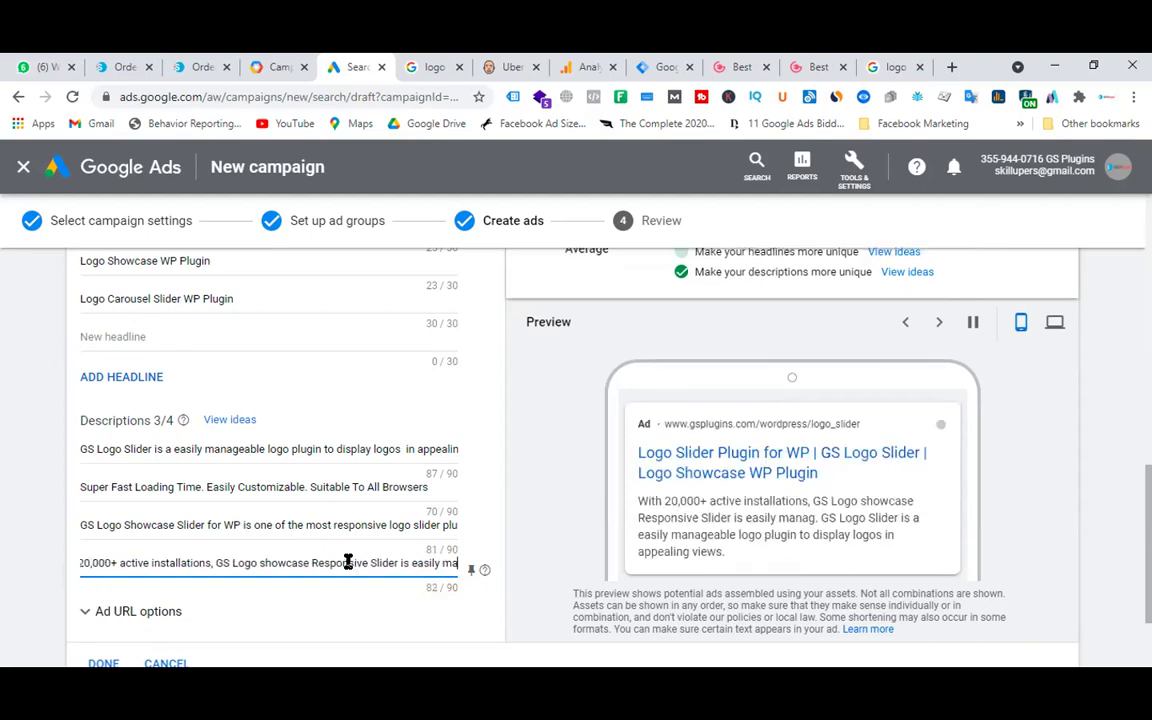
type("cu")
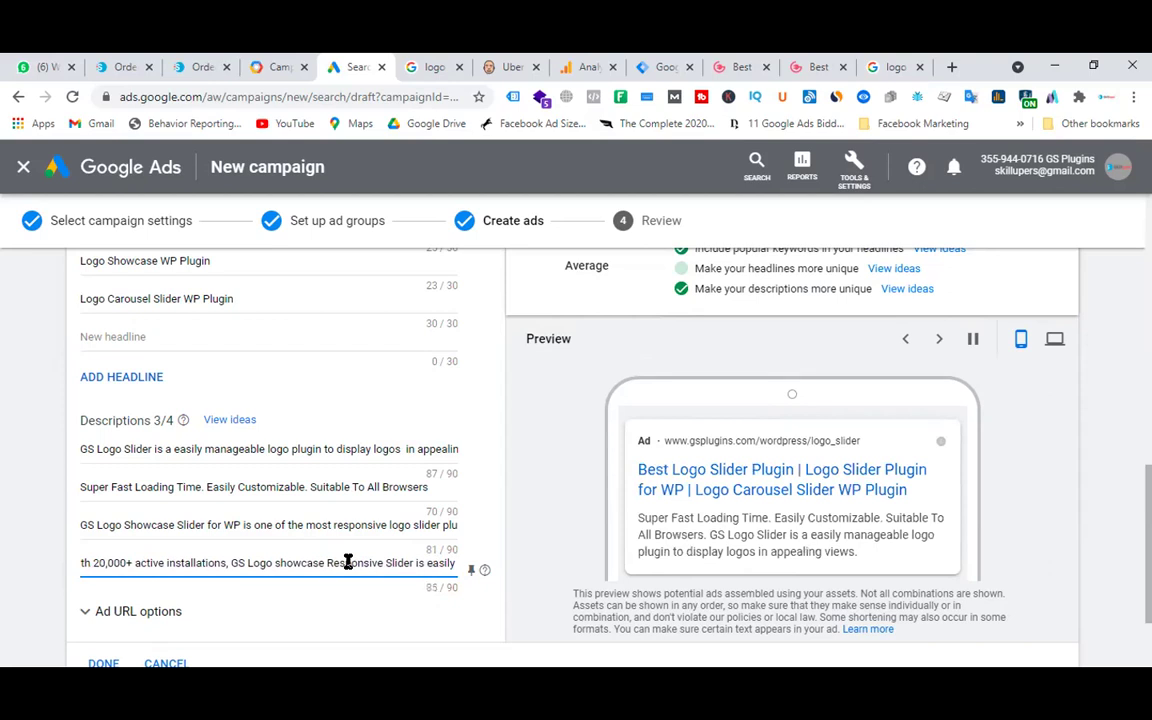
type("le")
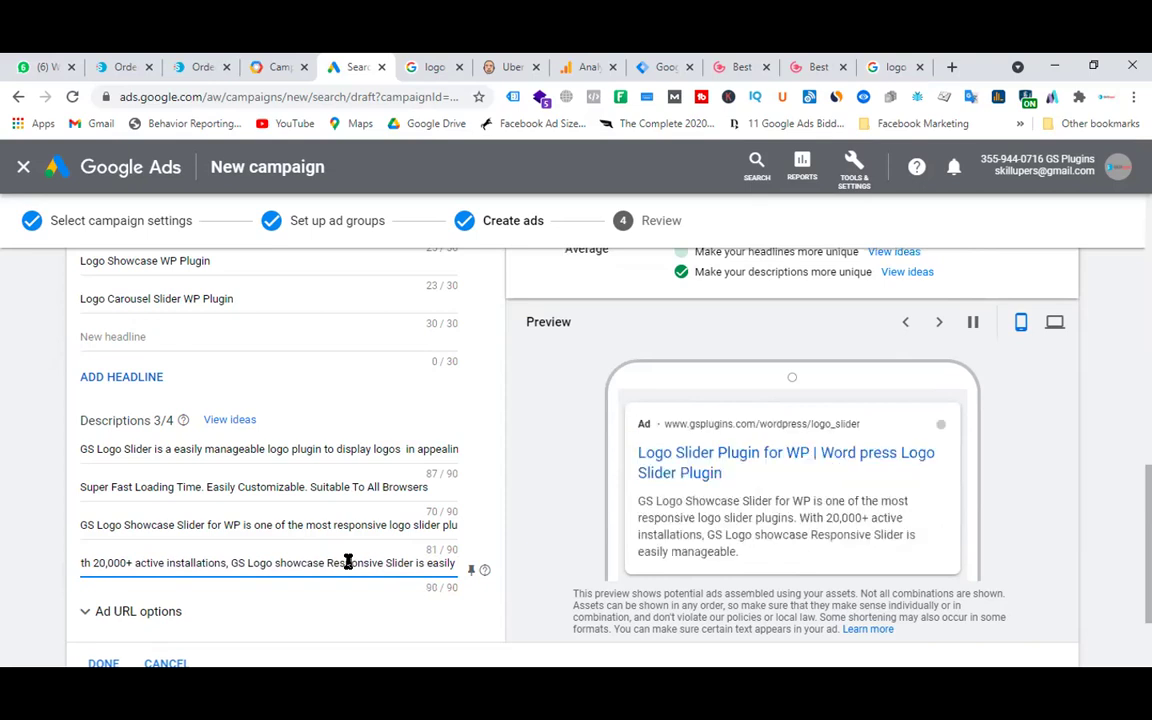
key("Right")
key("Right")
key("Right")
key("Right")
key("Right")
key("Right")
key("Right")
key("Right")
key("Right")
key("Right")
key("Right")
key("Right")
key("Right")
key("Right")
key("Right")
key("Right")
key("Right")
key("Right")
key("Right")
key("Right")
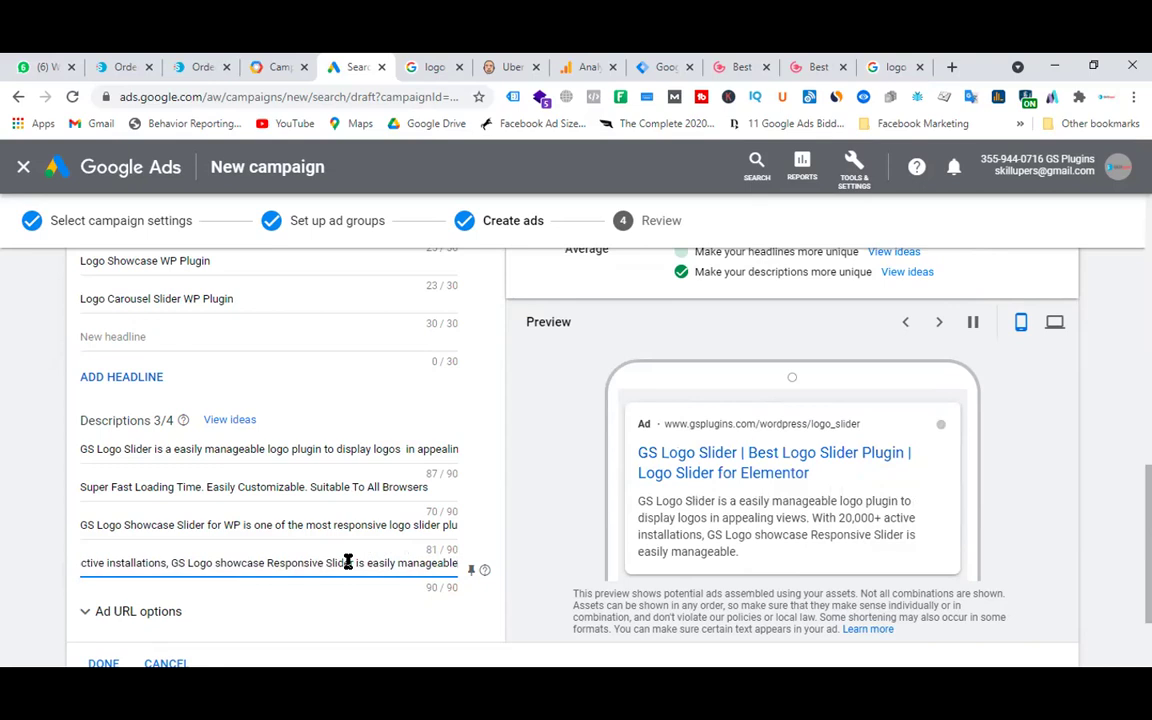
- Select the whole text of the fourth description and the whole text of the third description
key("ctrl+a")
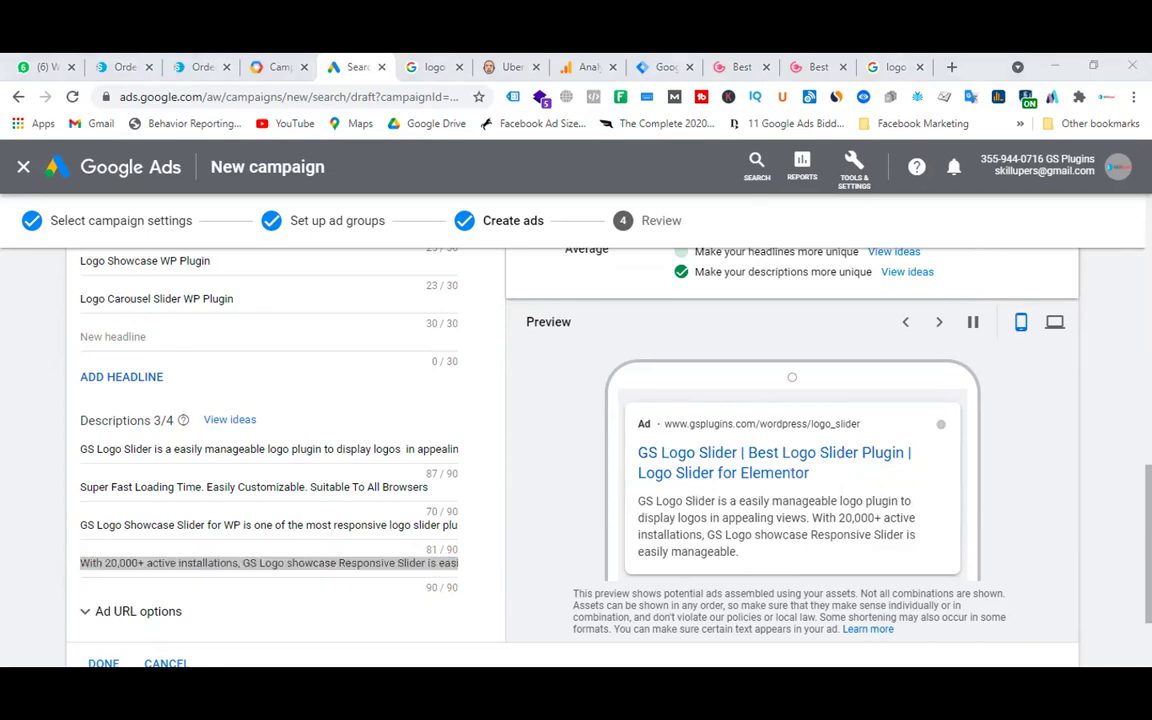
left_click(298, 522)
key("ctrl+a")
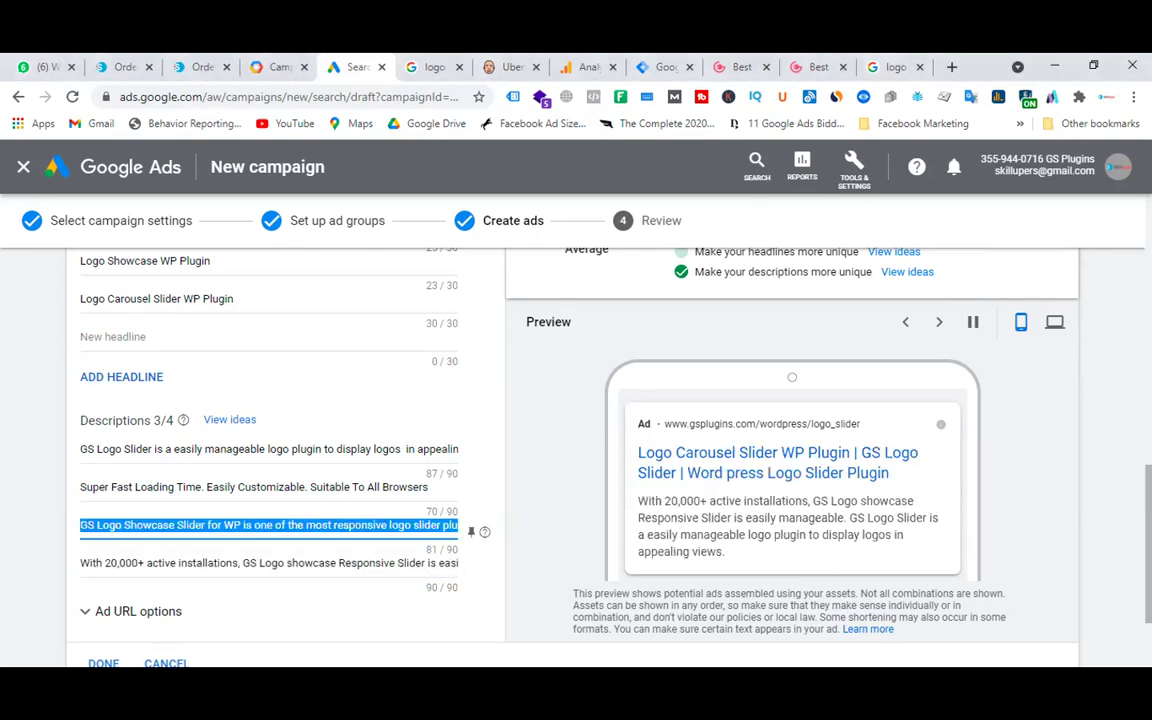
key("alt+Tab")
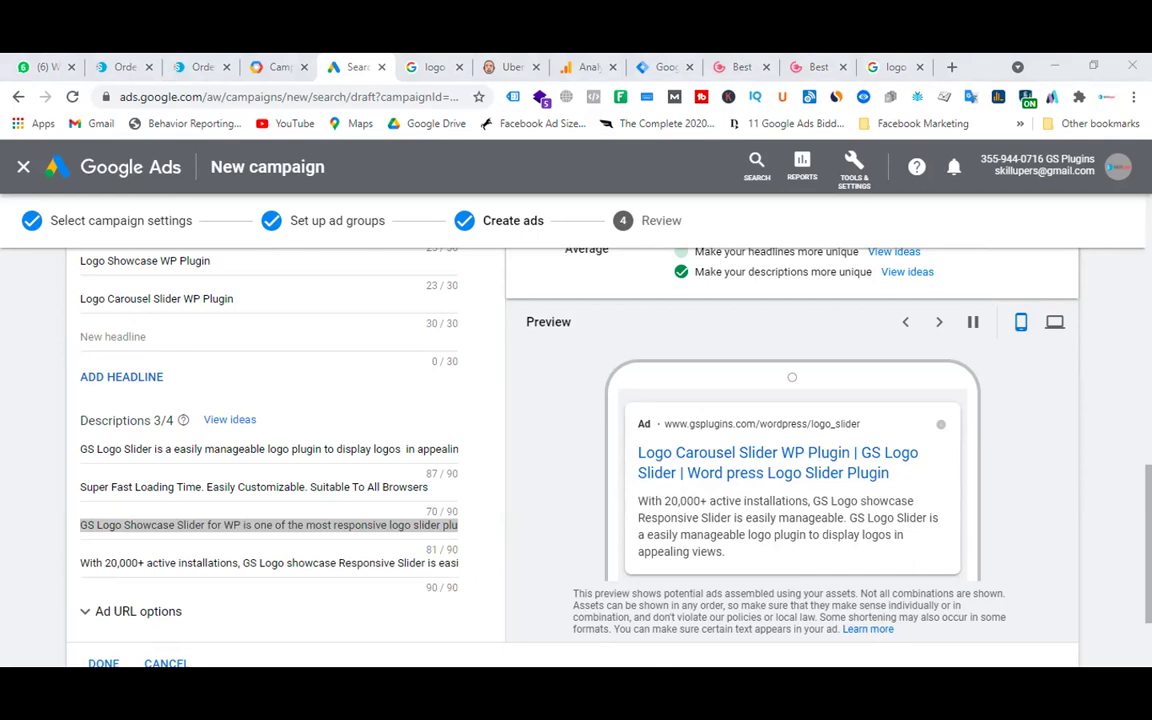
key("alt+Tab")
- Finish the responsive search ad and save the ads to proceed to the campaign review
scroll(345, 432, "down", 3)
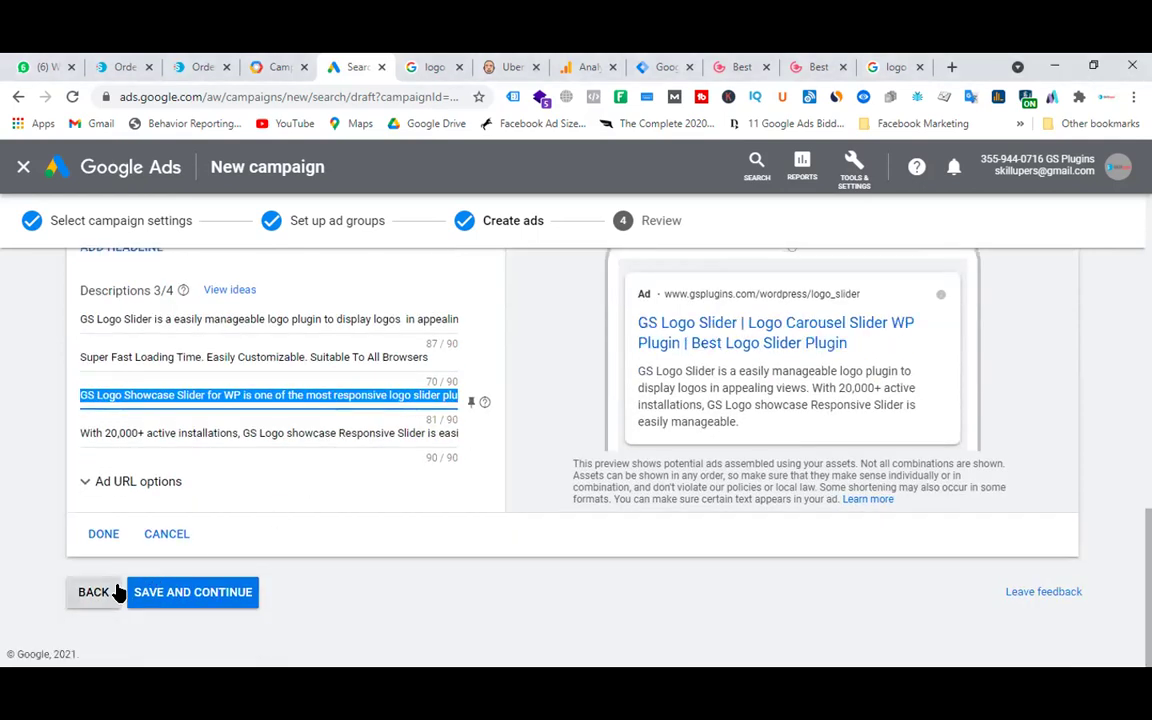
scroll(337, 500, "up", 6)
scroll(335, 495, "up", 6)
scroll(599, 416, "down", 11)
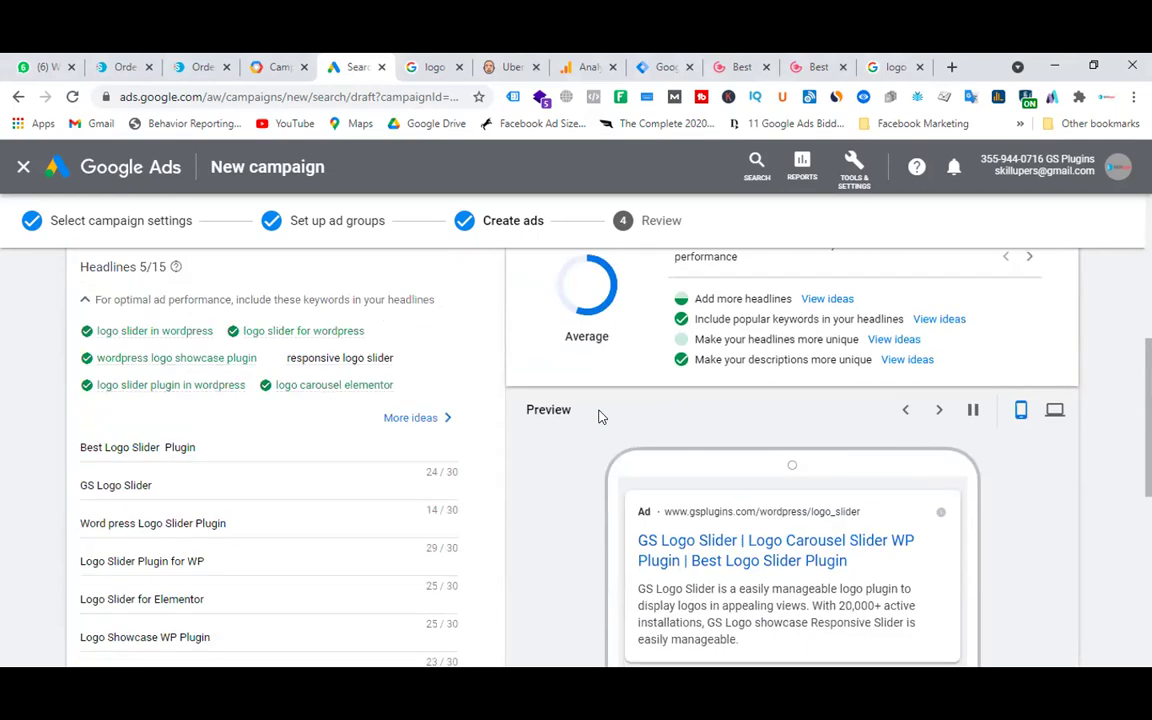
scroll(536, 422, "down", 3)
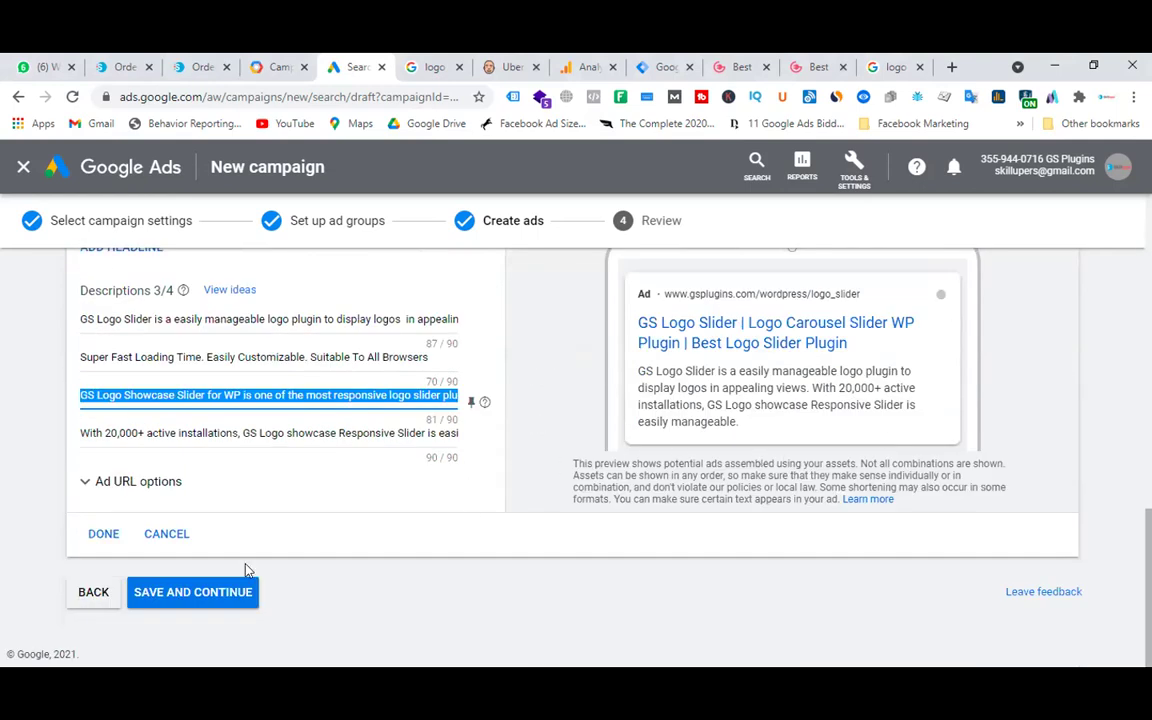
left_click(112, 538)
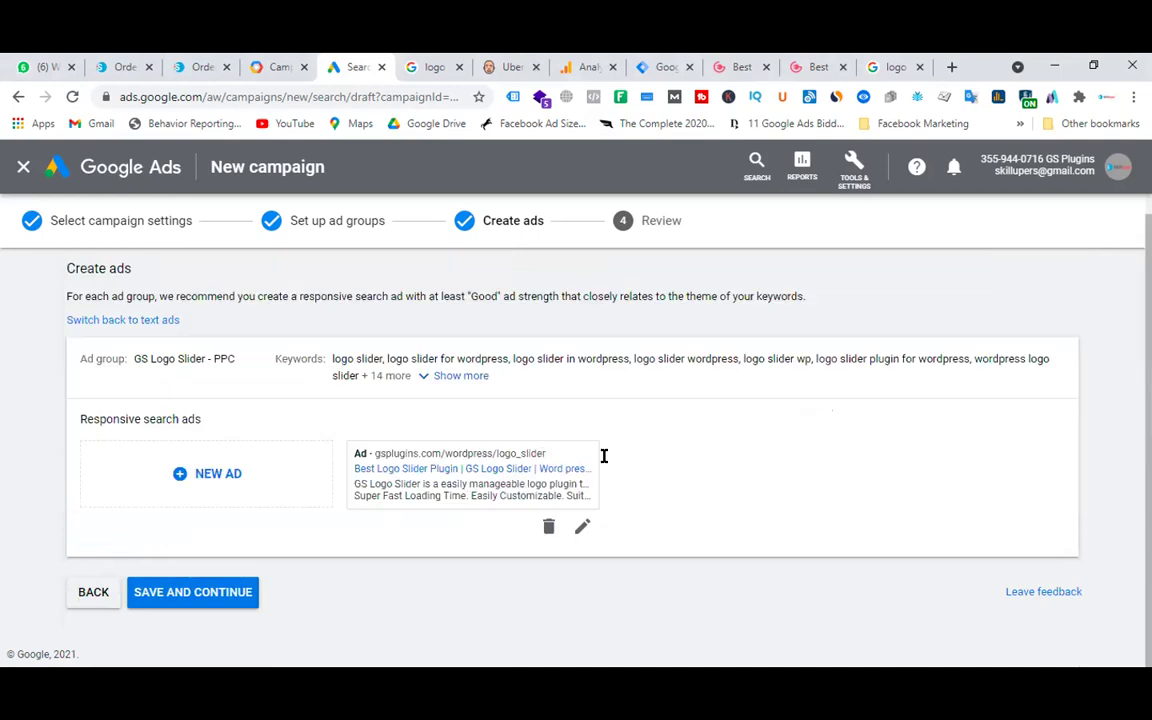
left_click(233, 605)
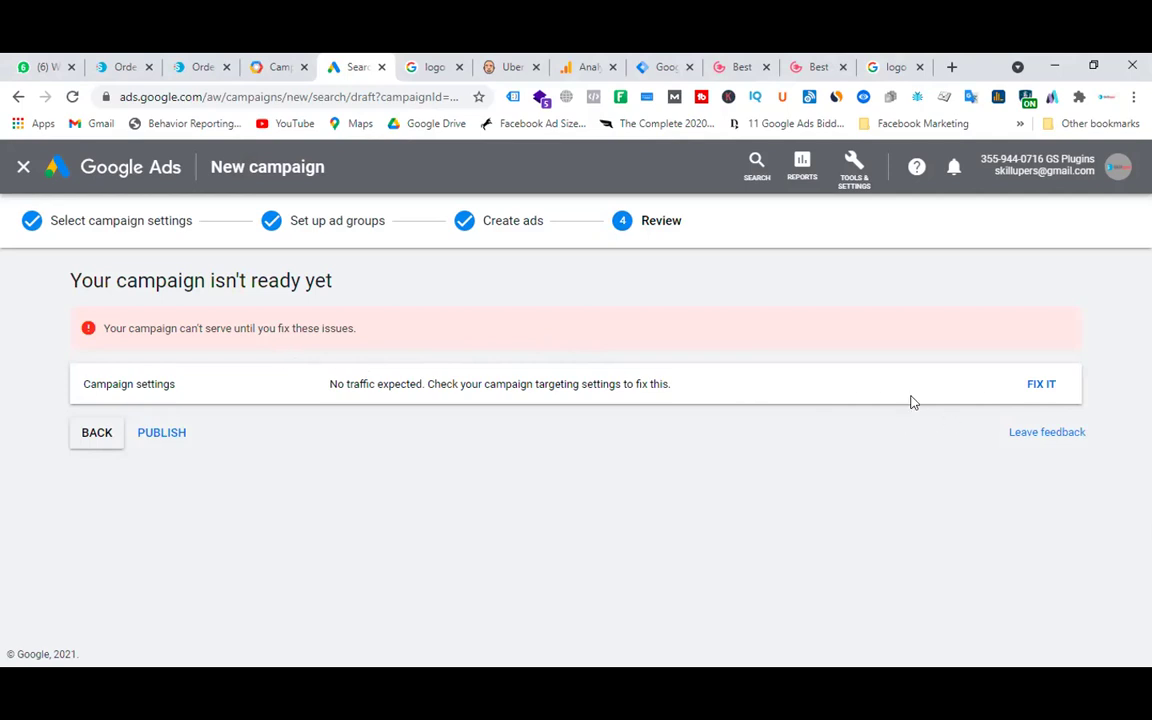
- Open the fix for the campaign settings issue and examine the ad group's default bid and keywords
left_click(1030, 387)
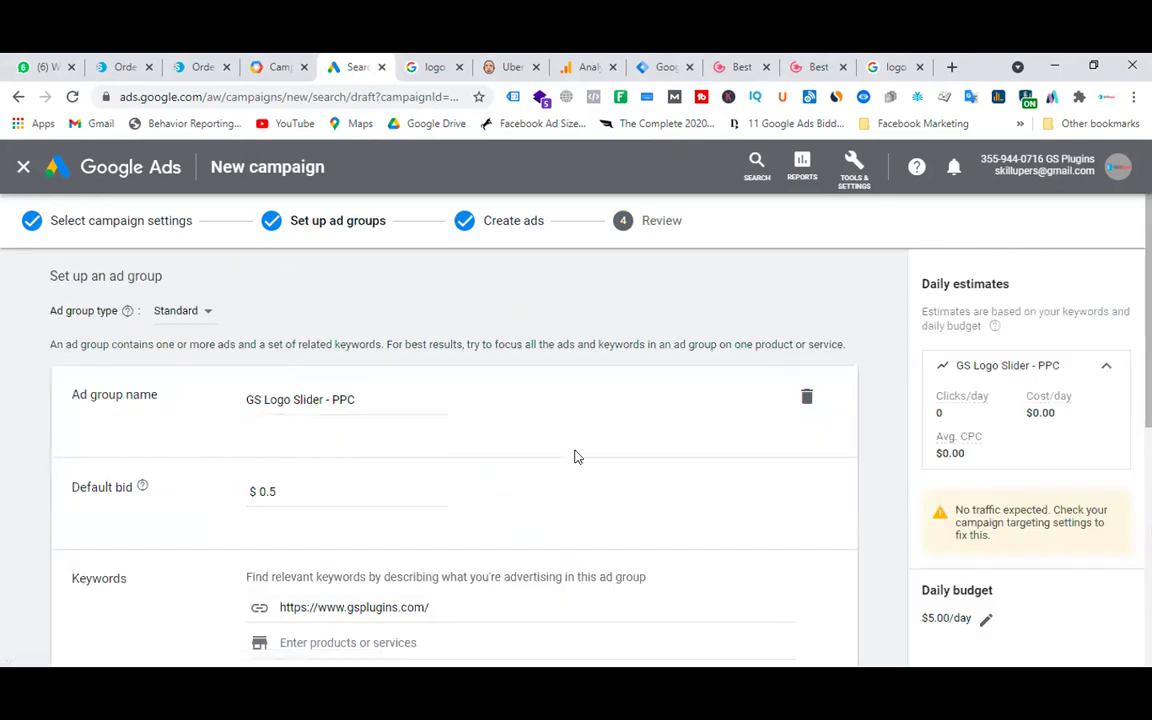
scroll(1103, 455, "down", 1)
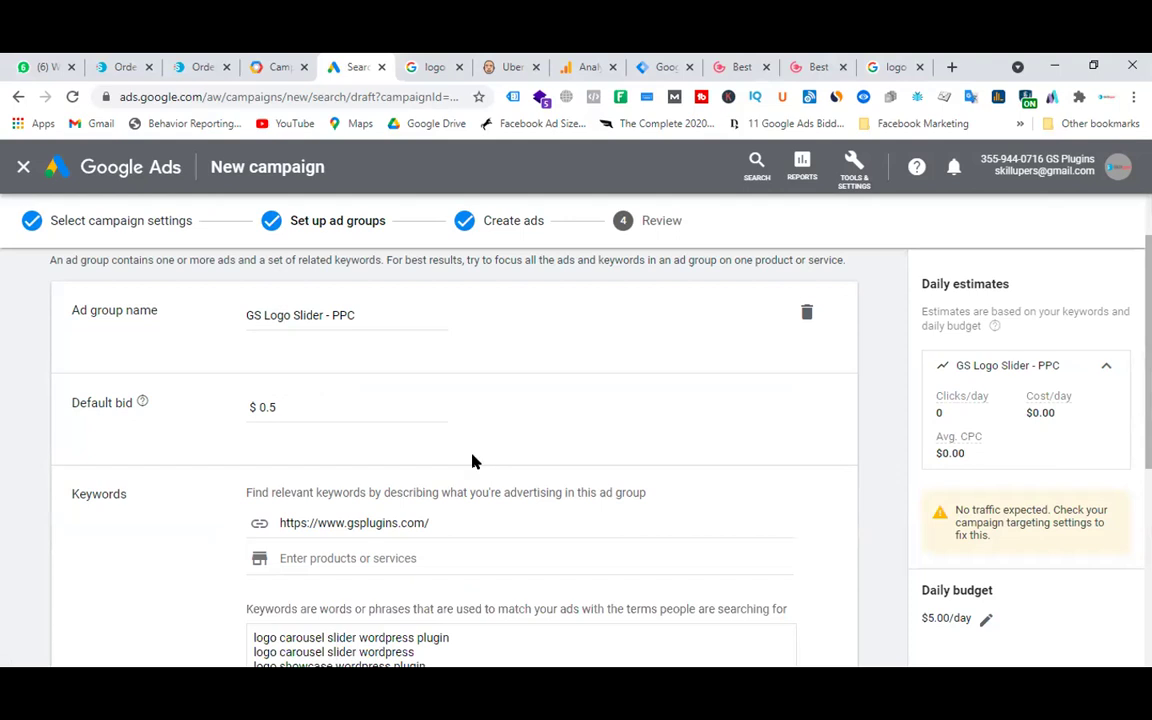
scroll(475, 460, "down", 2)
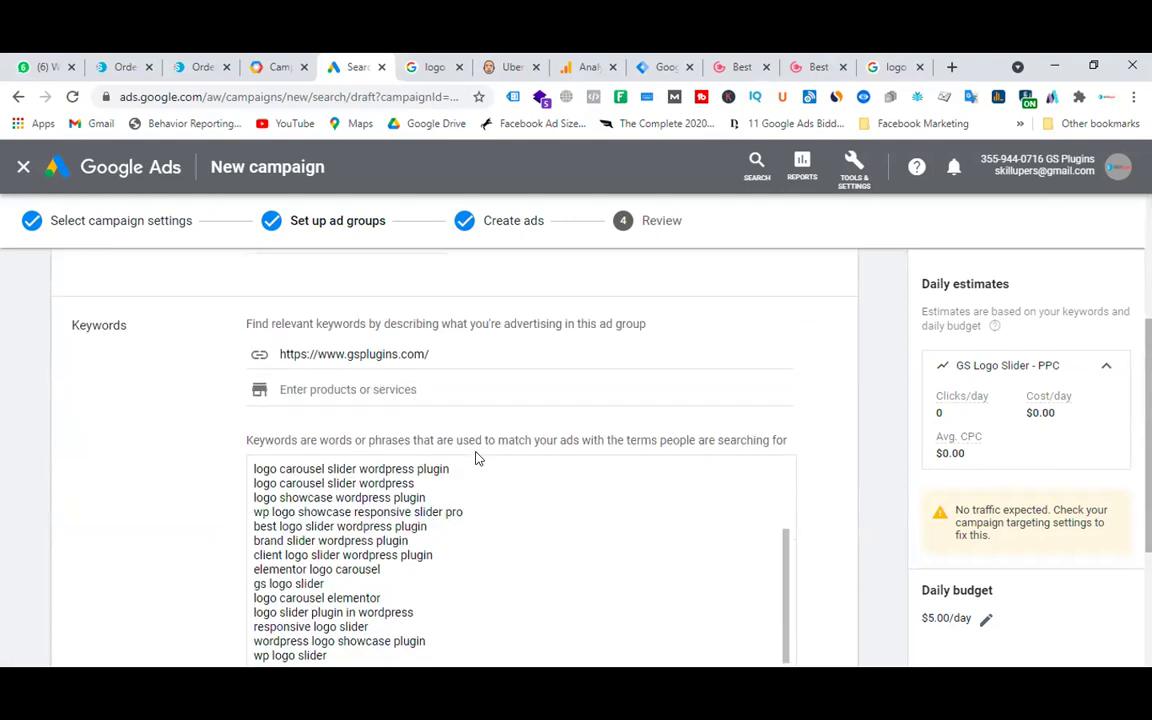
scroll(475, 457, "down", 3)
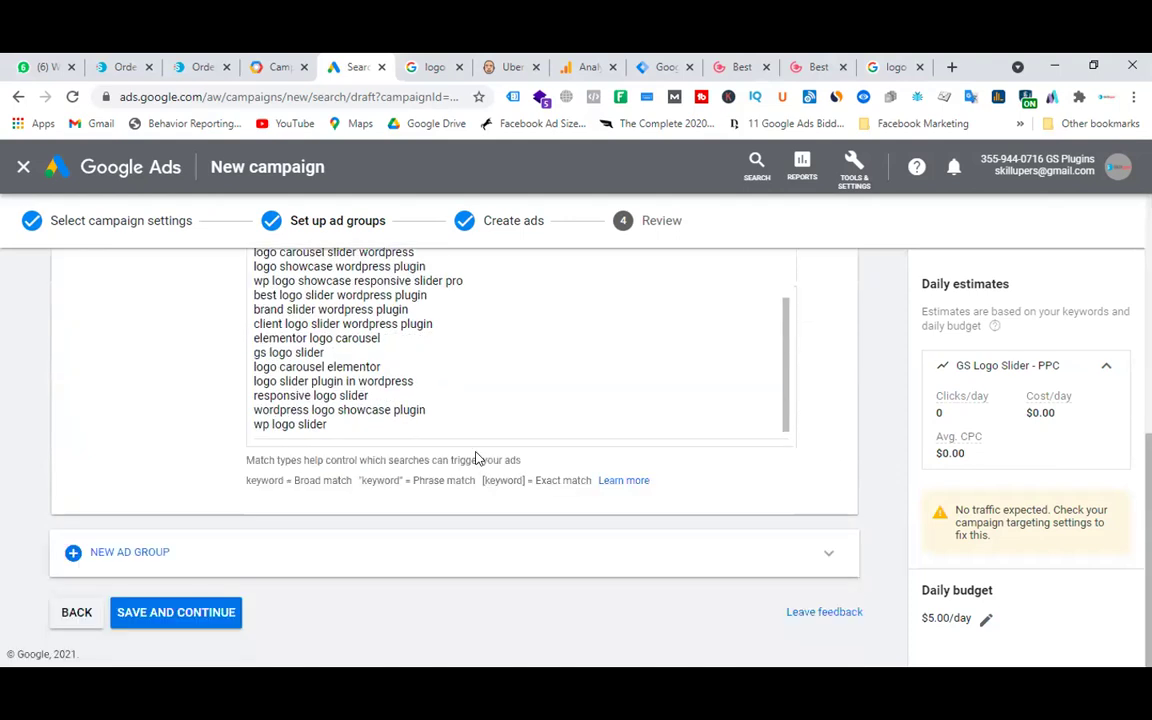
scroll(476, 458, "up", 5)
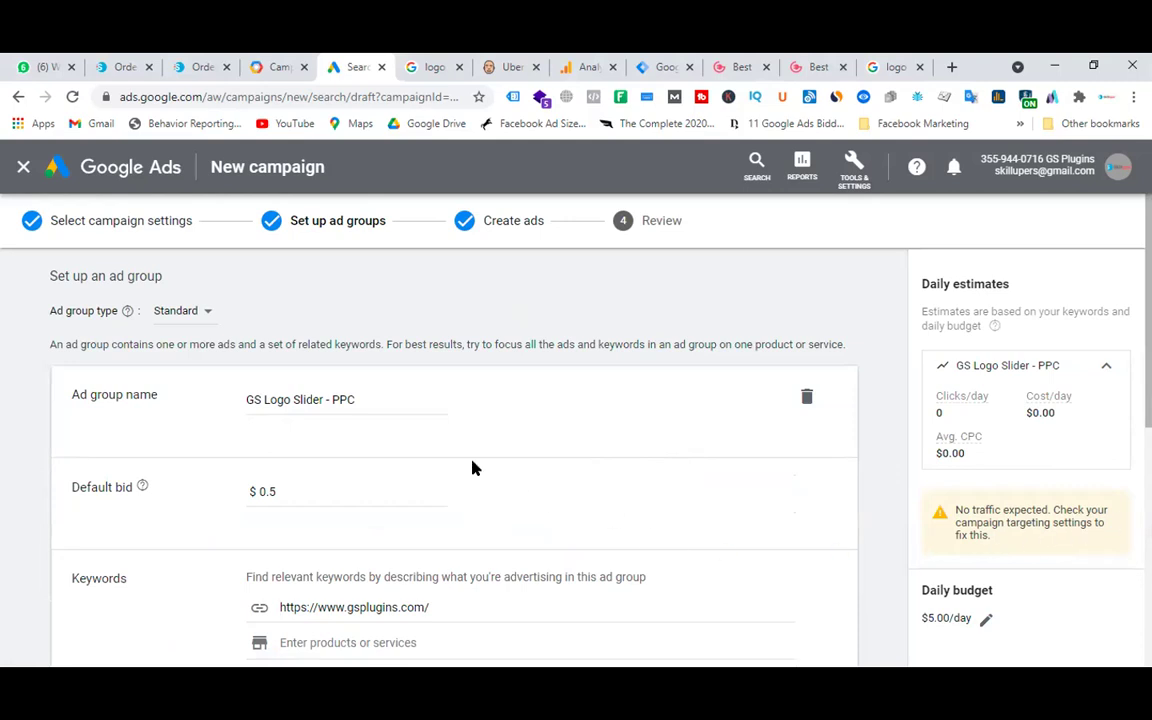
- Try a default bid of $1 for the GS Logo Slider - PPC ad group
left_click(307, 484)
type("\\\\\\")
key("BackSpace")
key("BackSpace")
key("BackSpace")
key("BackSpace")
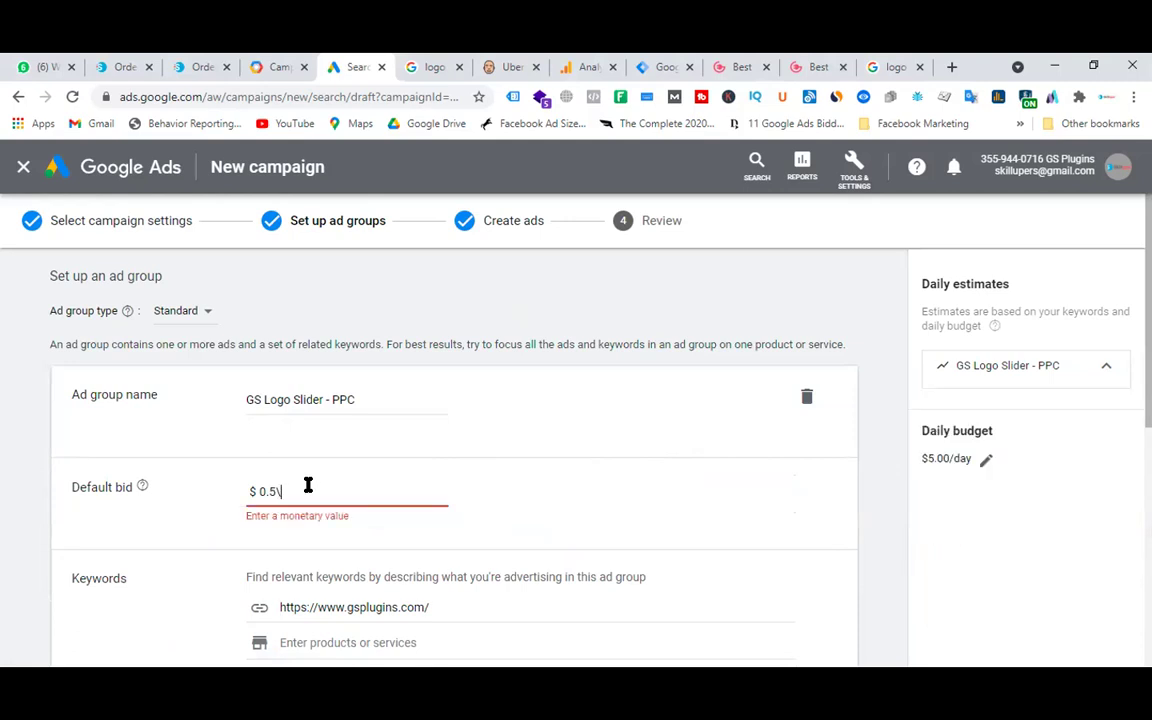
key("BackSpace")
key("BackSpace")
type("1")
left_click(607, 497)
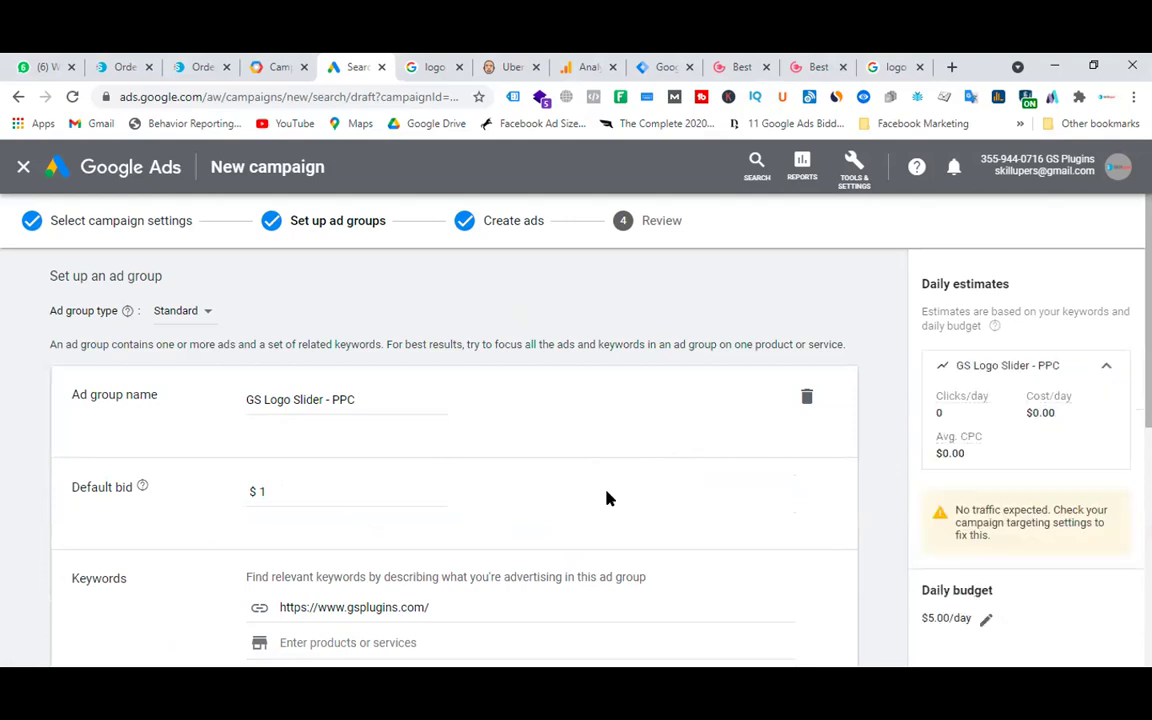
- Save the ad group and the ads to return to the campaign review
scroll(546, 476, "down", 2)
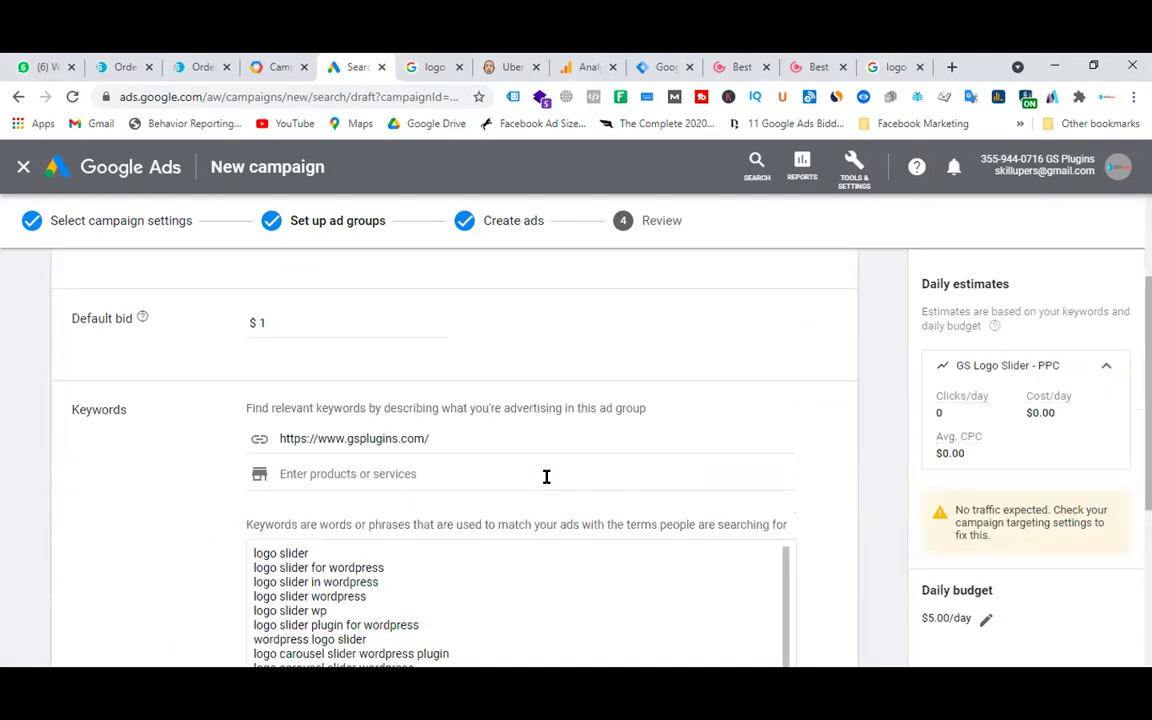
scroll(545, 435, "down", 5)
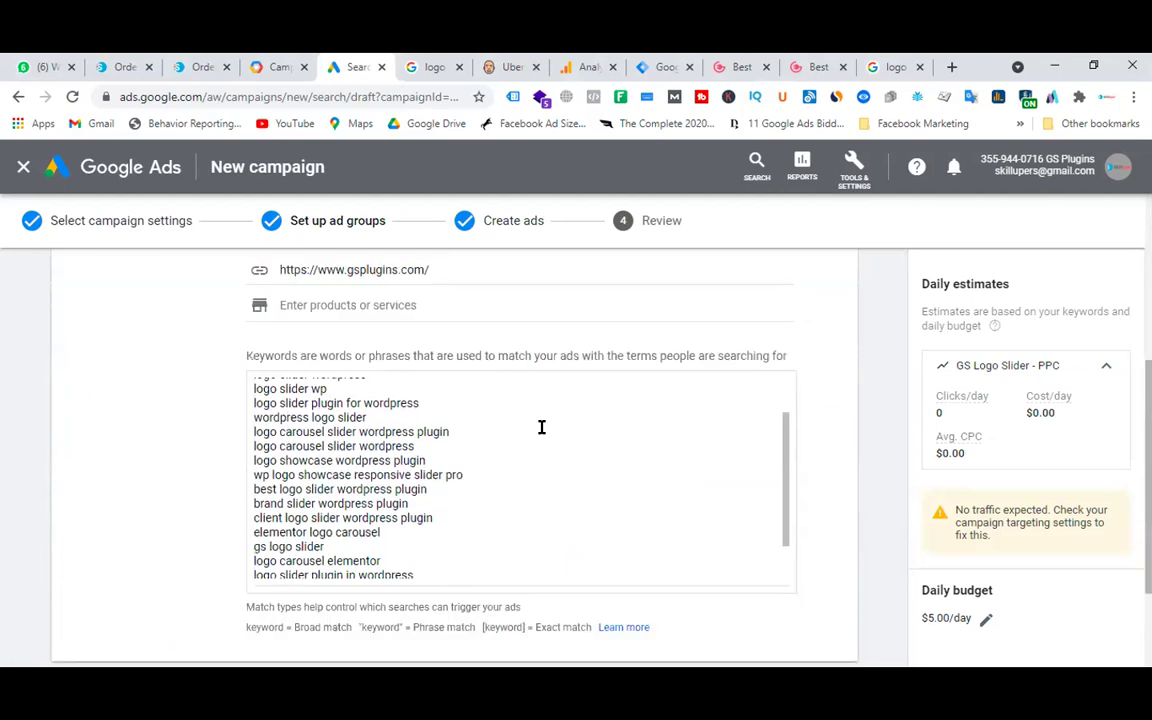
left_click(186, 612)
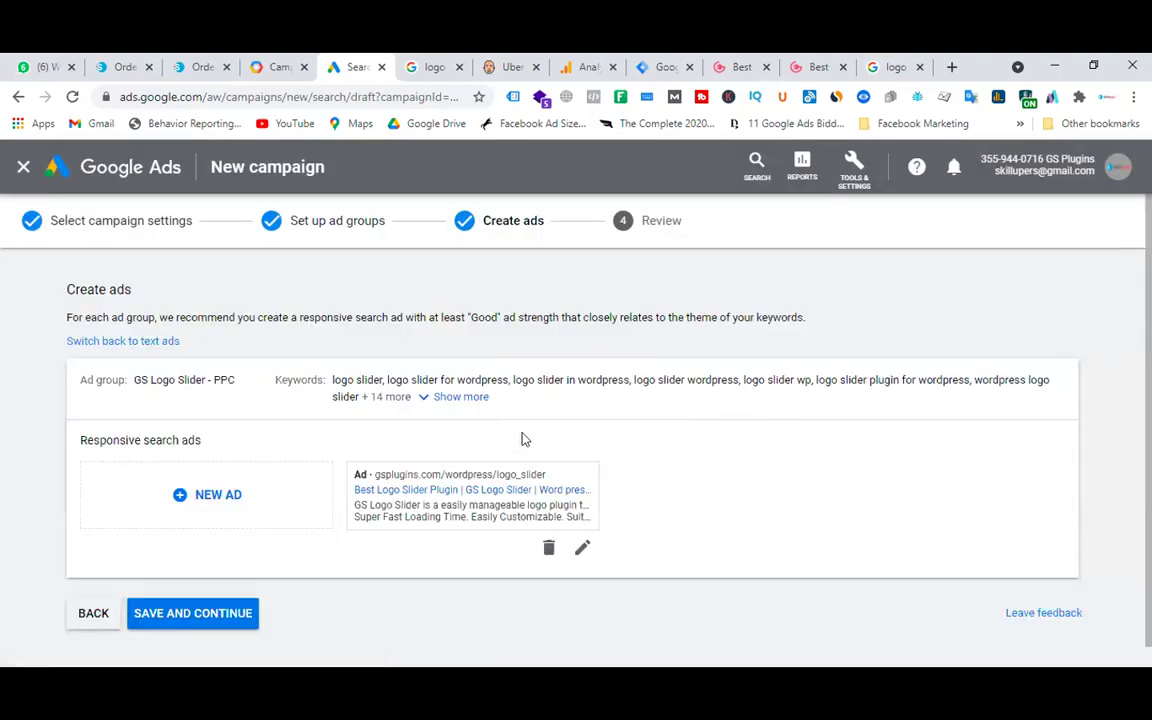
left_click(238, 614)
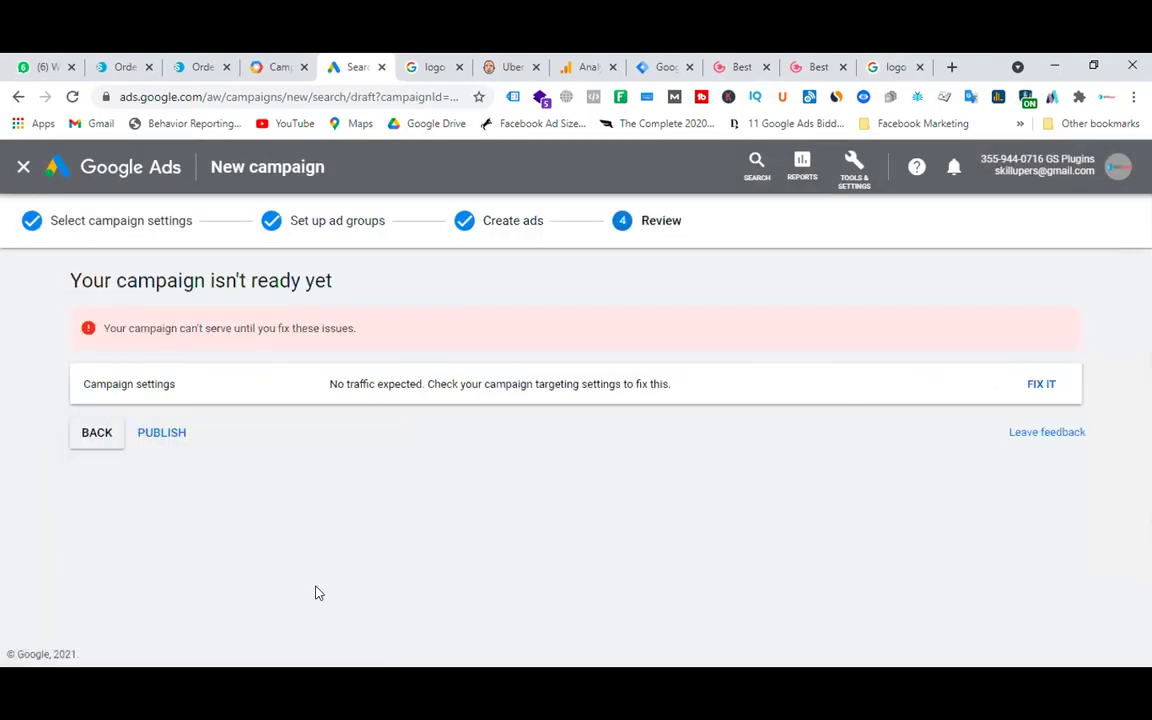
- Reopen the ad group through the campaign settings fix and set its default bid to $.50
left_click(1046, 386)
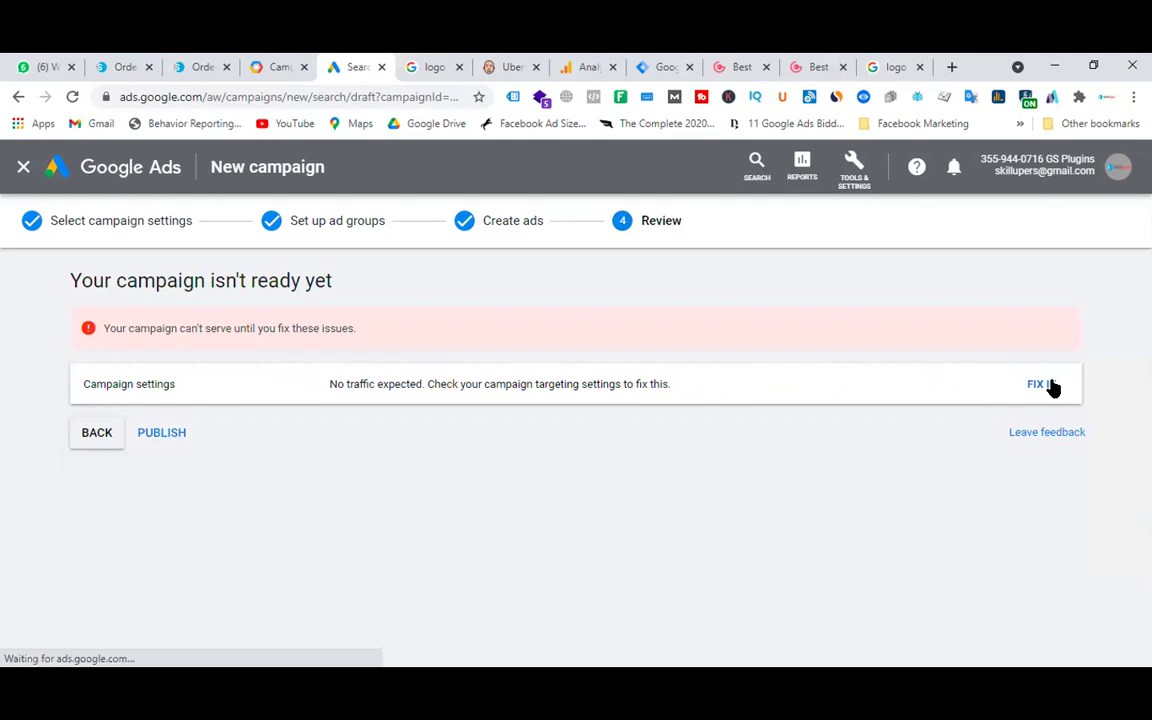
scroll(612, 489, "down", 1)
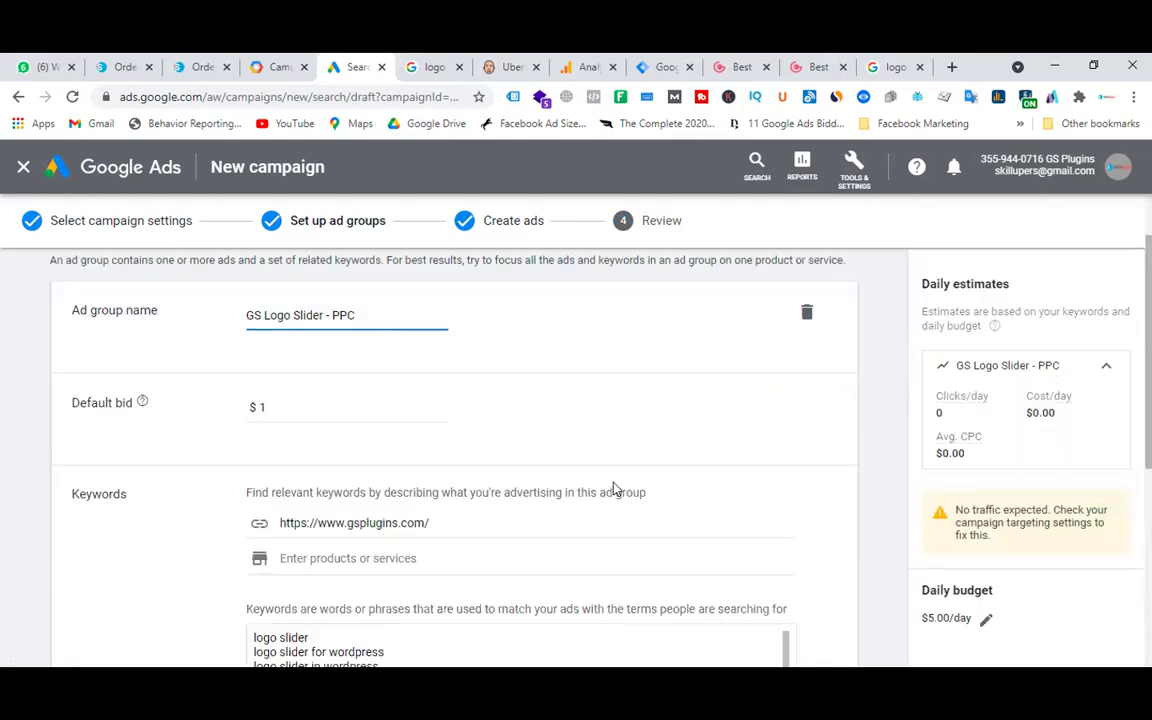
left_click(330, 403)
key("BackSpace")
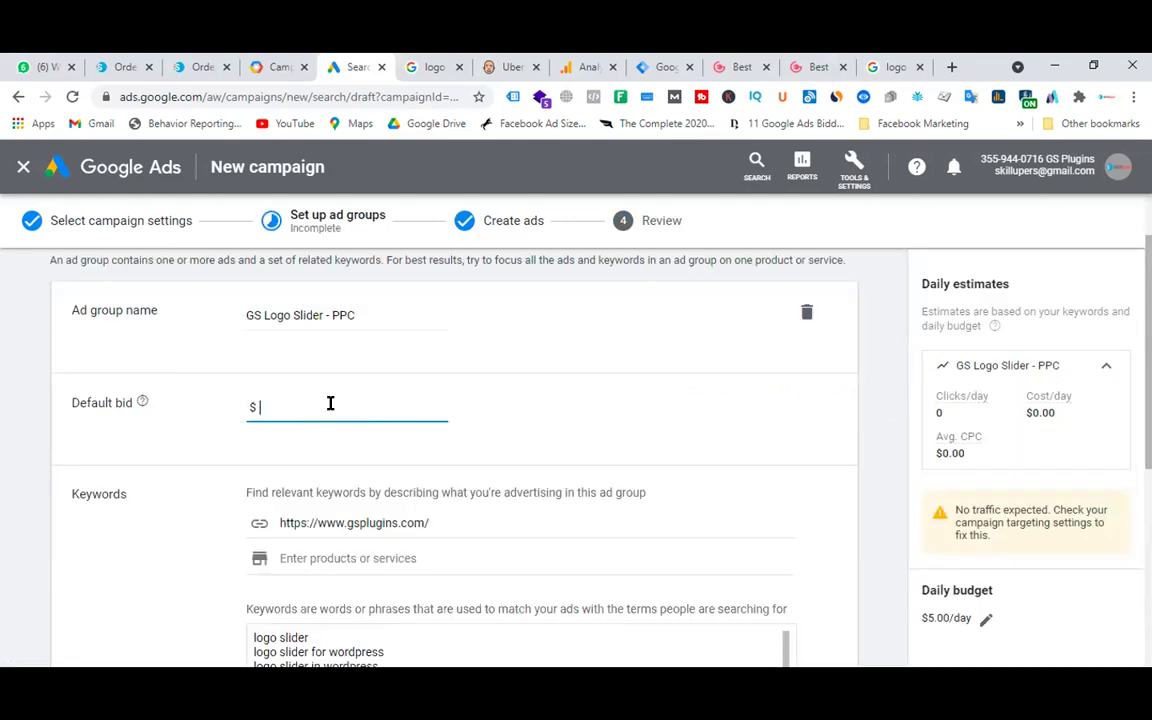
type(".50")
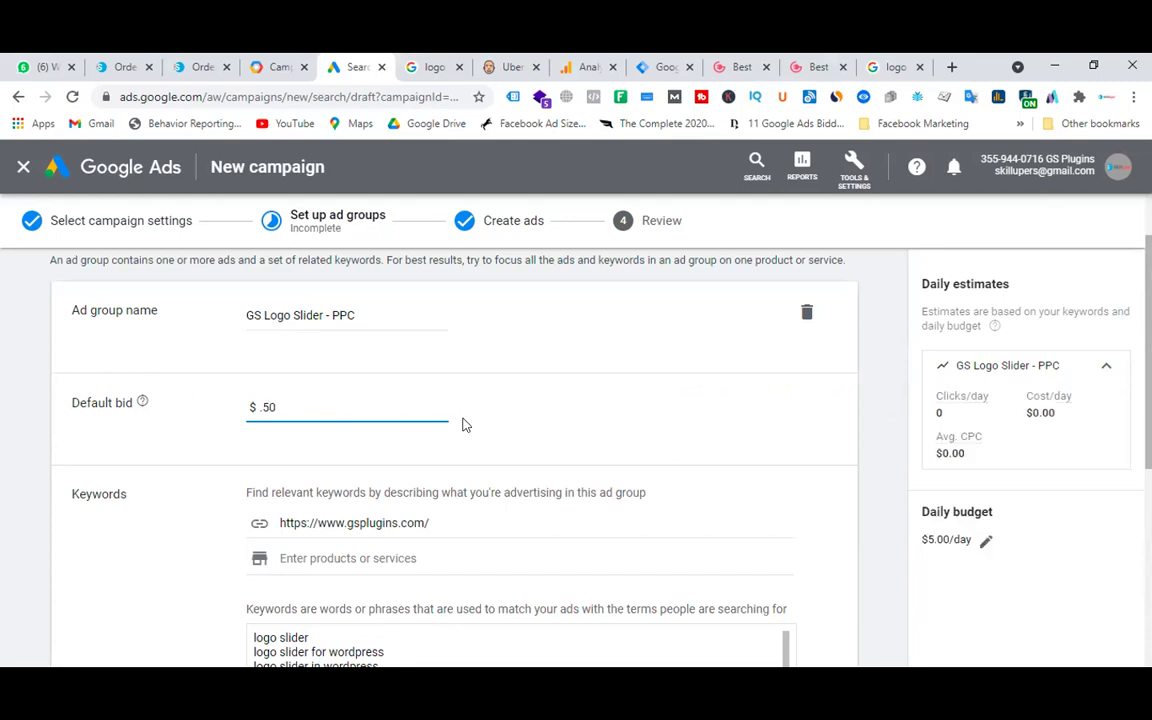
left_click(462, 425)
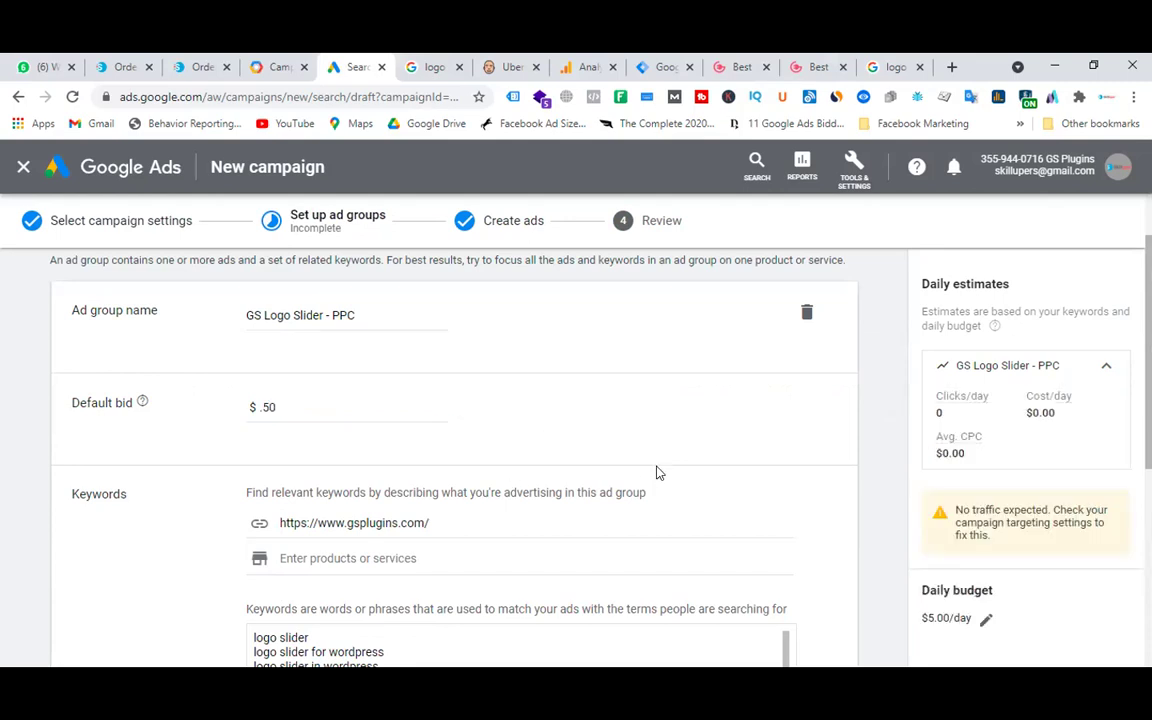
- Clear the related web page URL used for finding keywords in the ad group
scroll(657, 470, "down", 10)
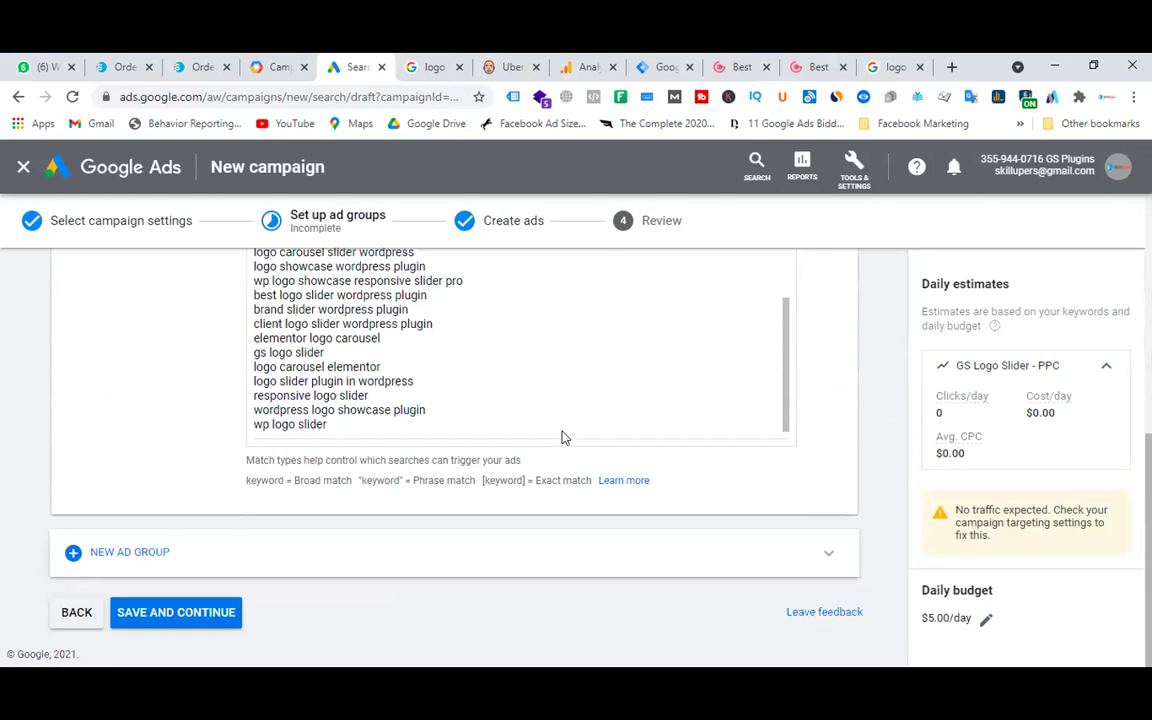
scroll(512, 447, "up", 8)
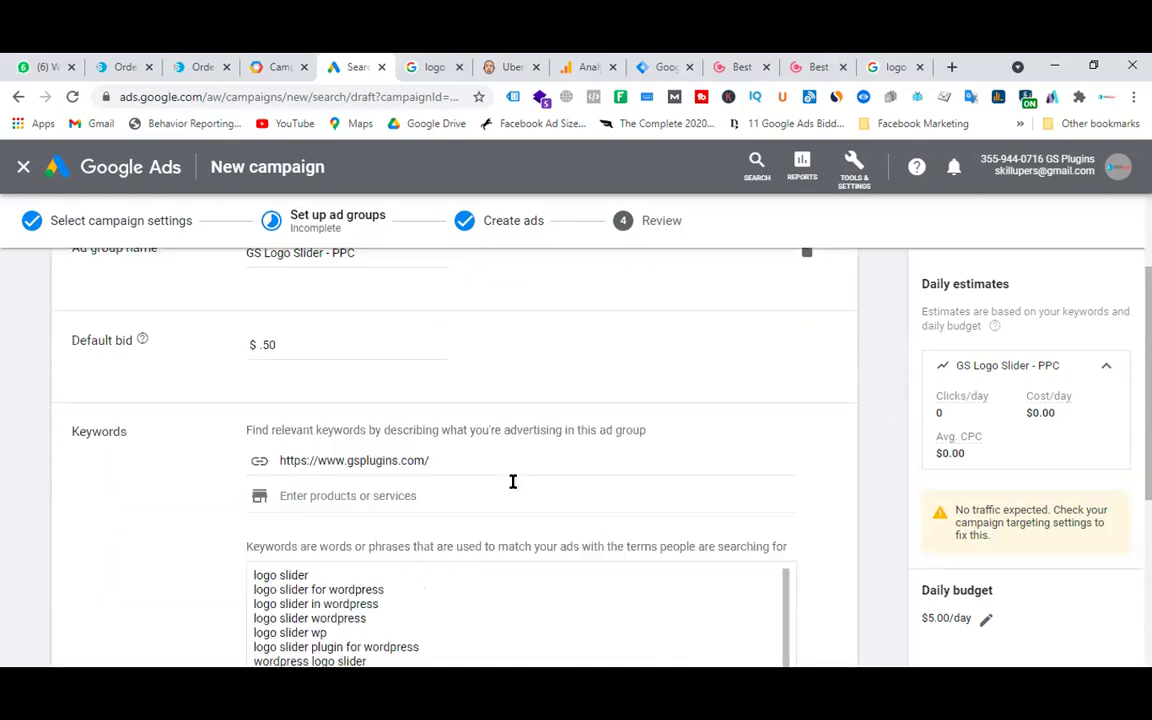
scroll(465, 520, "up", 1)
scroll(540, 550, "down", 4)
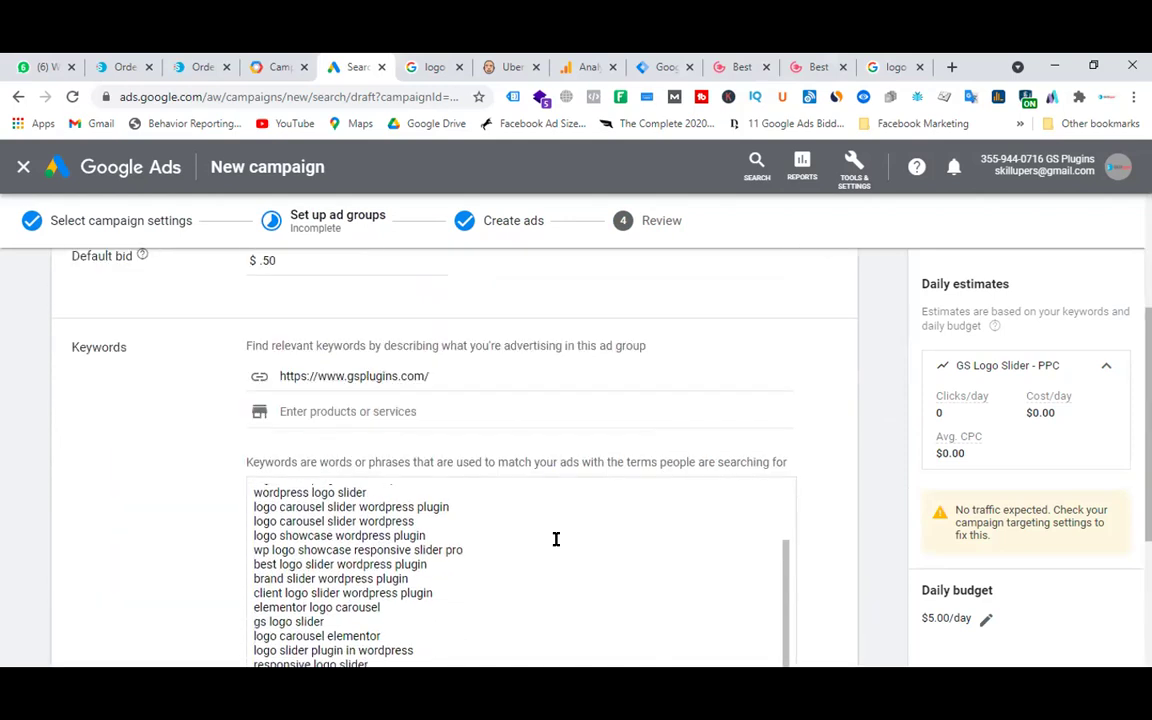
left_click_drag(458, 376, 247, 378)
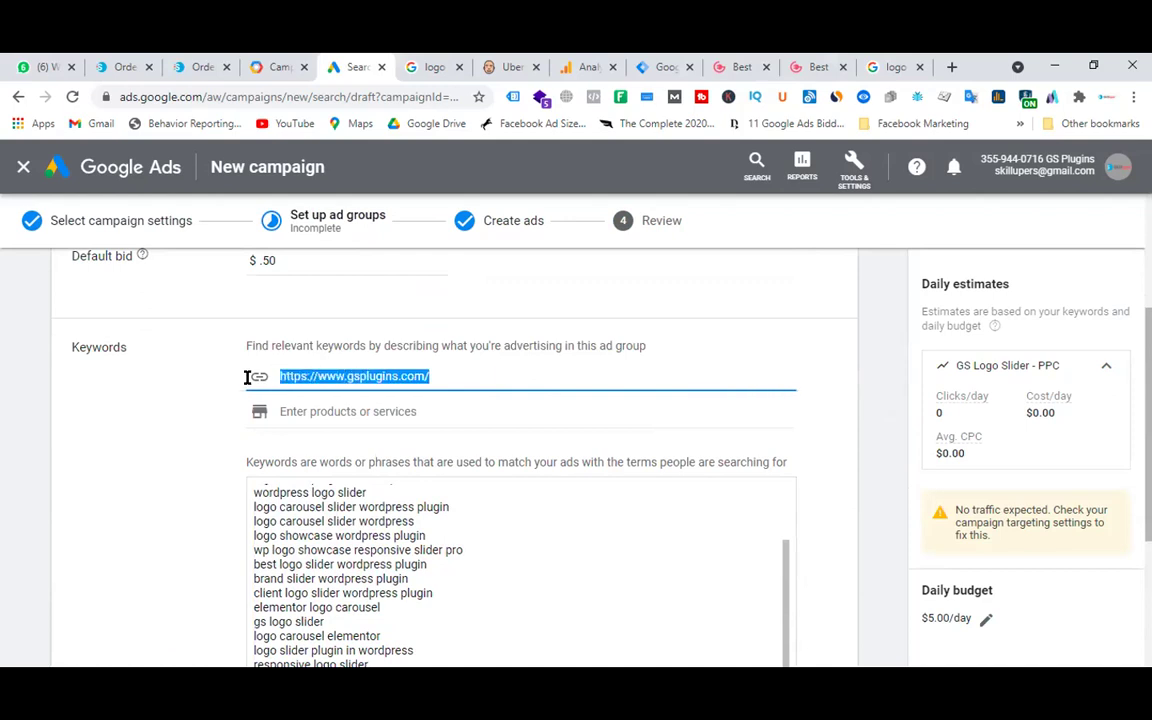
key("BackSpace")
left_click(535, 450)
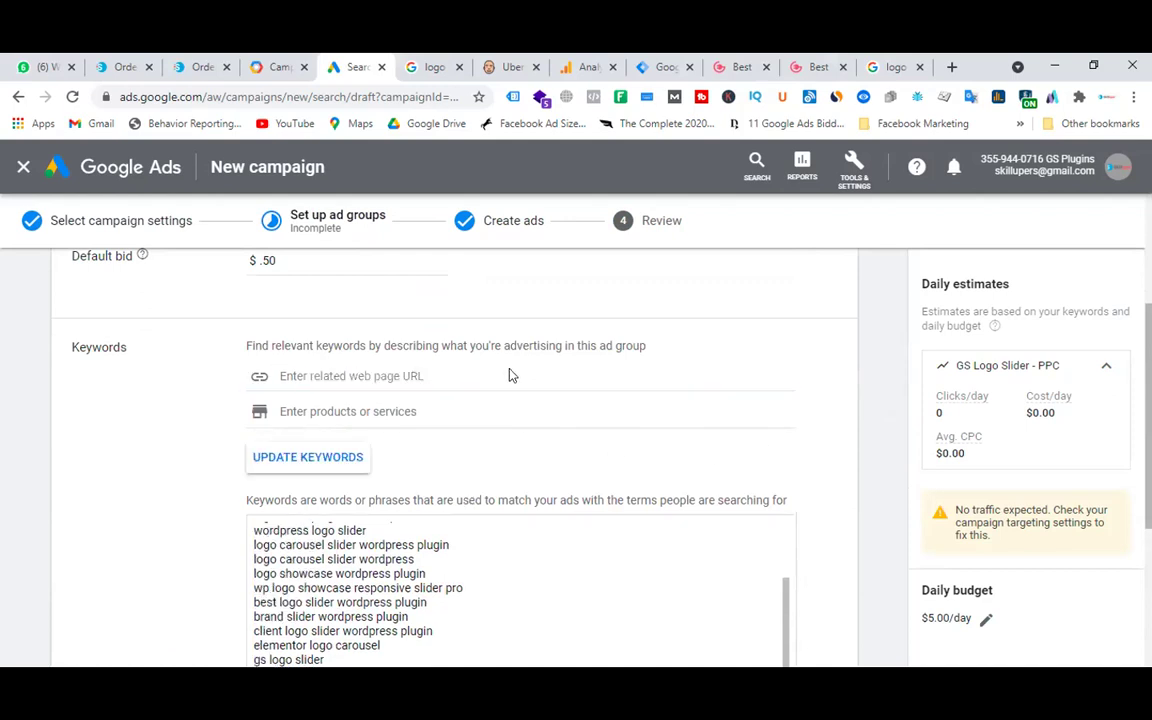
- Save the ad group and the ads, and try to publish the campaign from the review
scroll(509, 372, "down", 3)
left_click(190, 614)
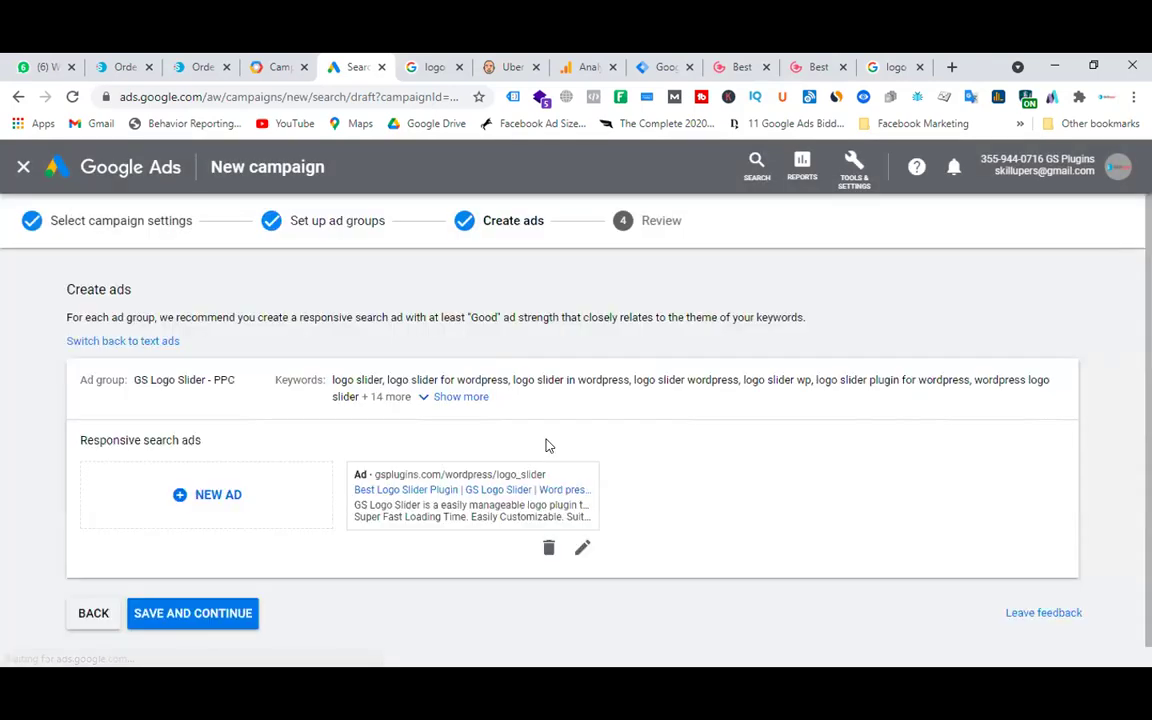
left_click(228, 618)
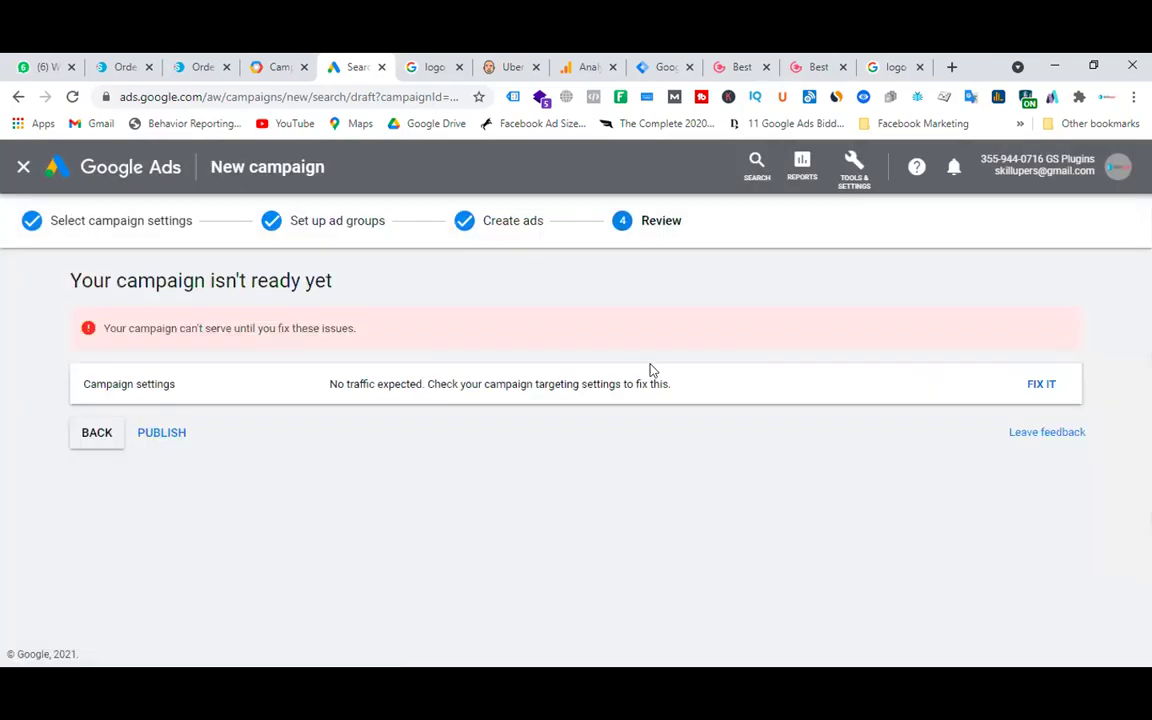
left_click(160, 433)
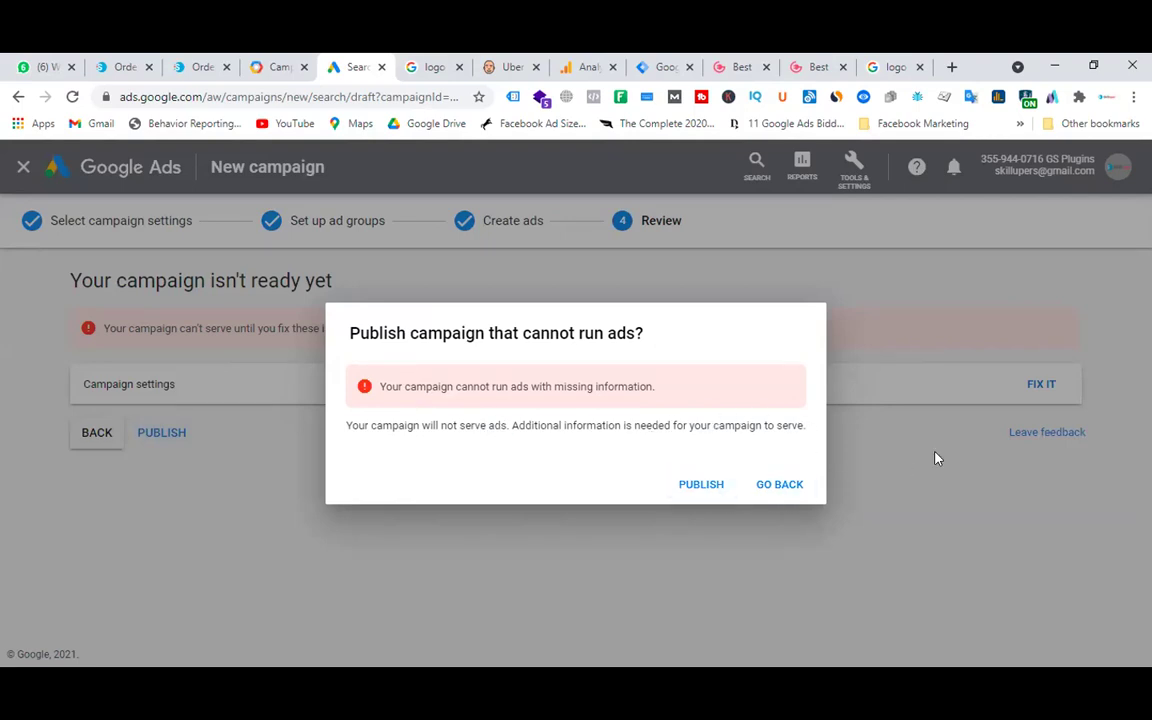
left_click(784, 494)
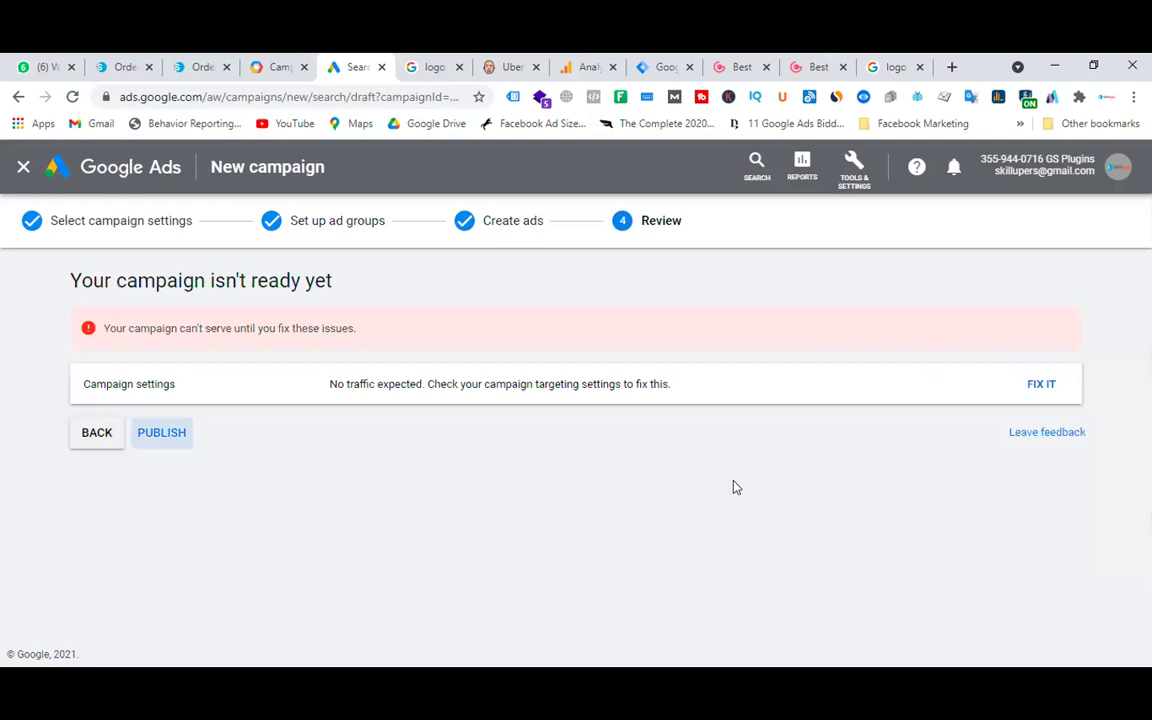
- Reopen the ad group through the campaign settings fix and examine its bid, page URL and keywords
left_click(1036, 383)
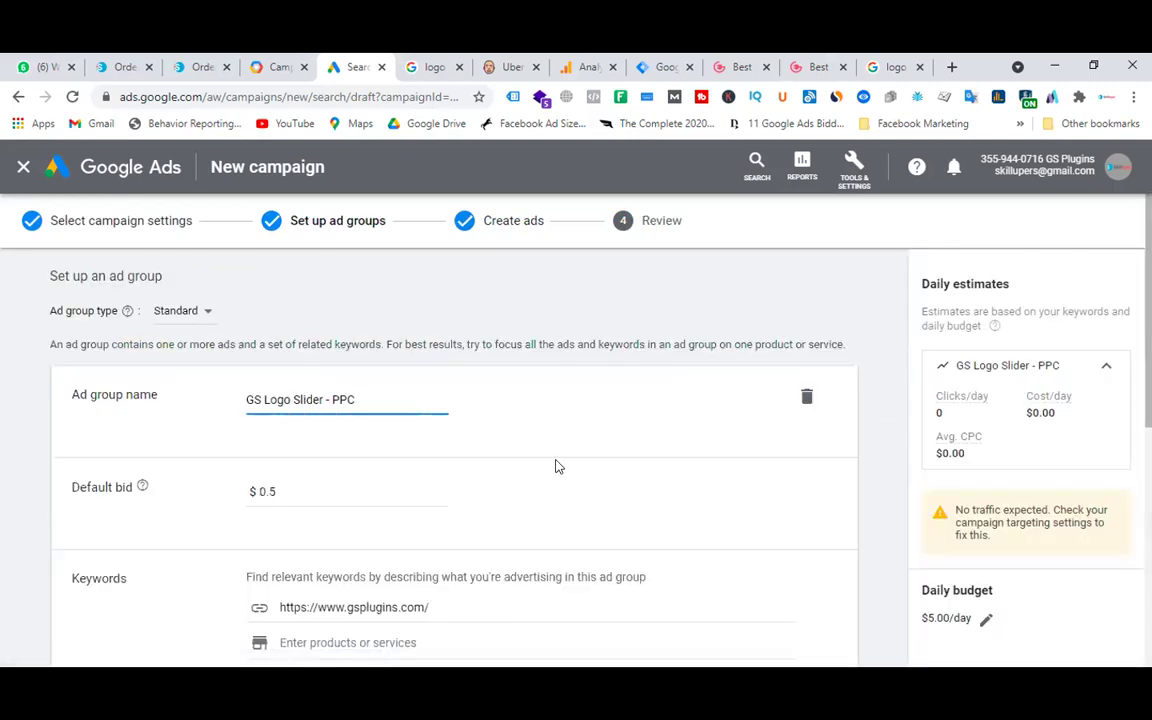
scroll(478, 411, "down", 2)
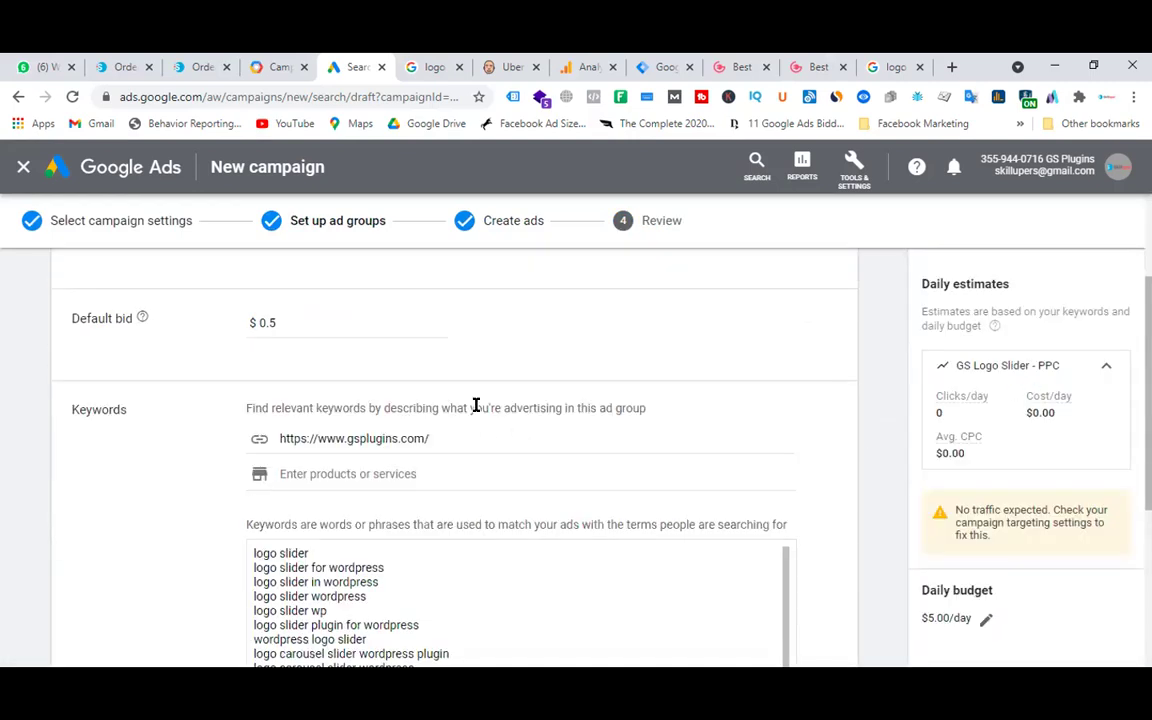
- Clear the related web page URL under the ad group's Keywords and update the keyword suggestions
scroll(476, 405, "down", 8)
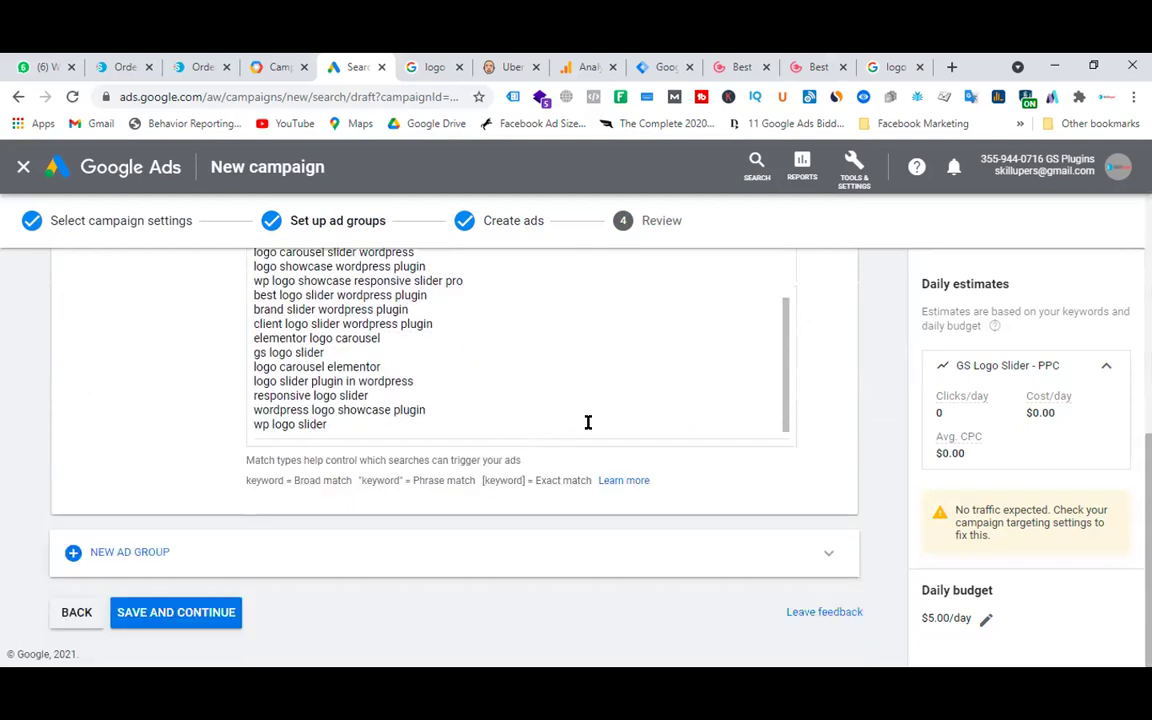
scroll(570, 417, "up", 5)
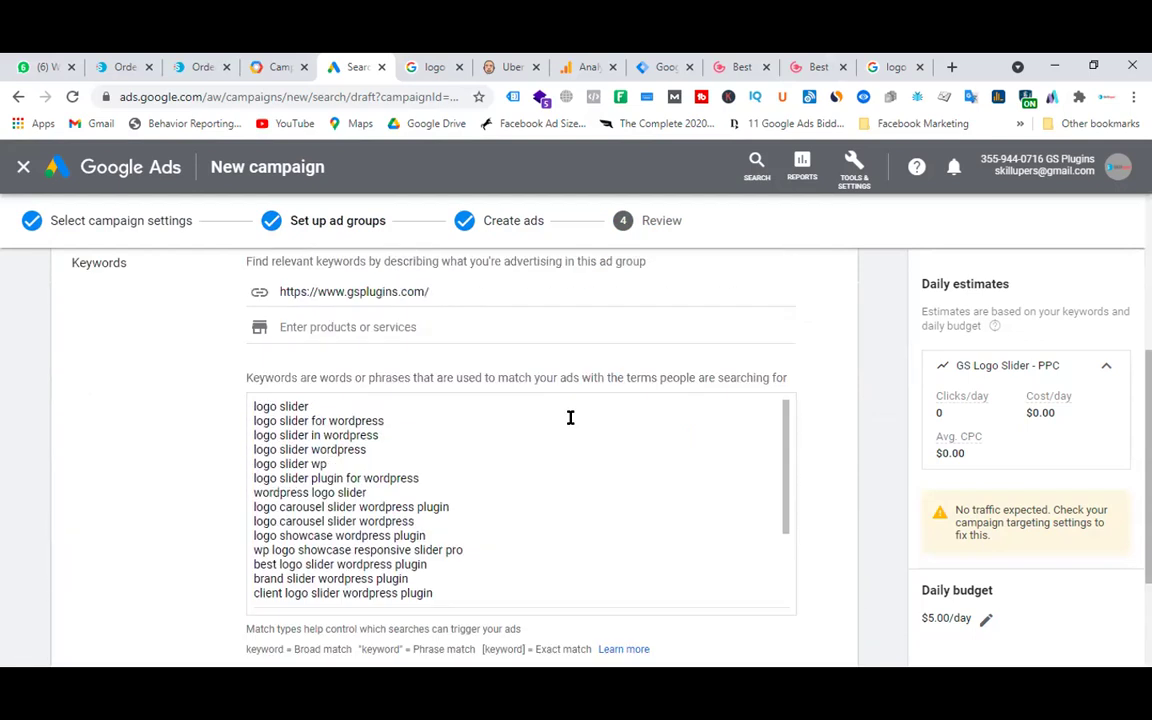
scroll(451, 488, "up", 2)
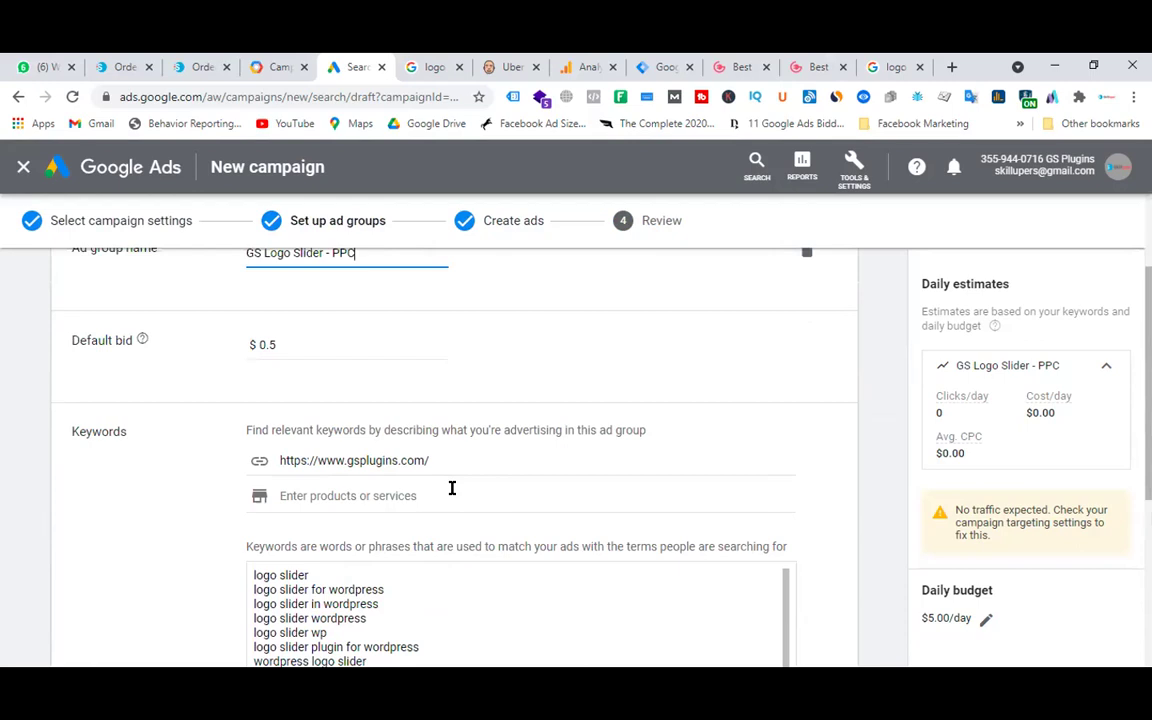
scroll(452, 488, "up", 2)
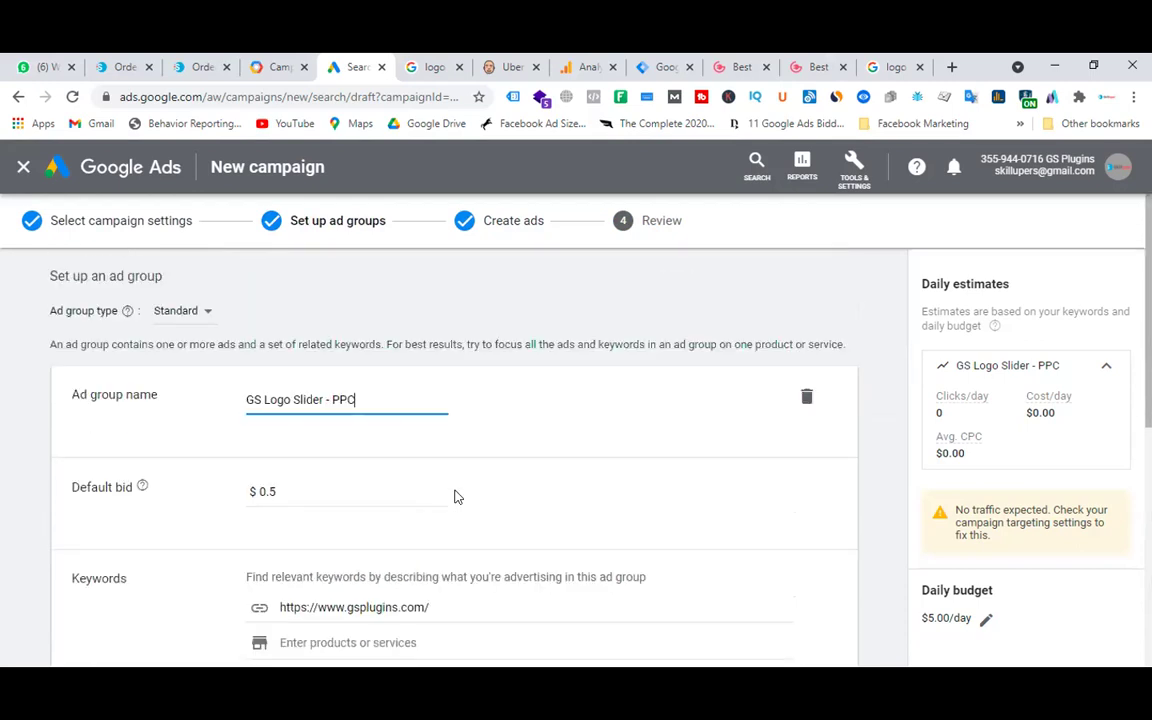
scroll(522, 447, "down", 1)
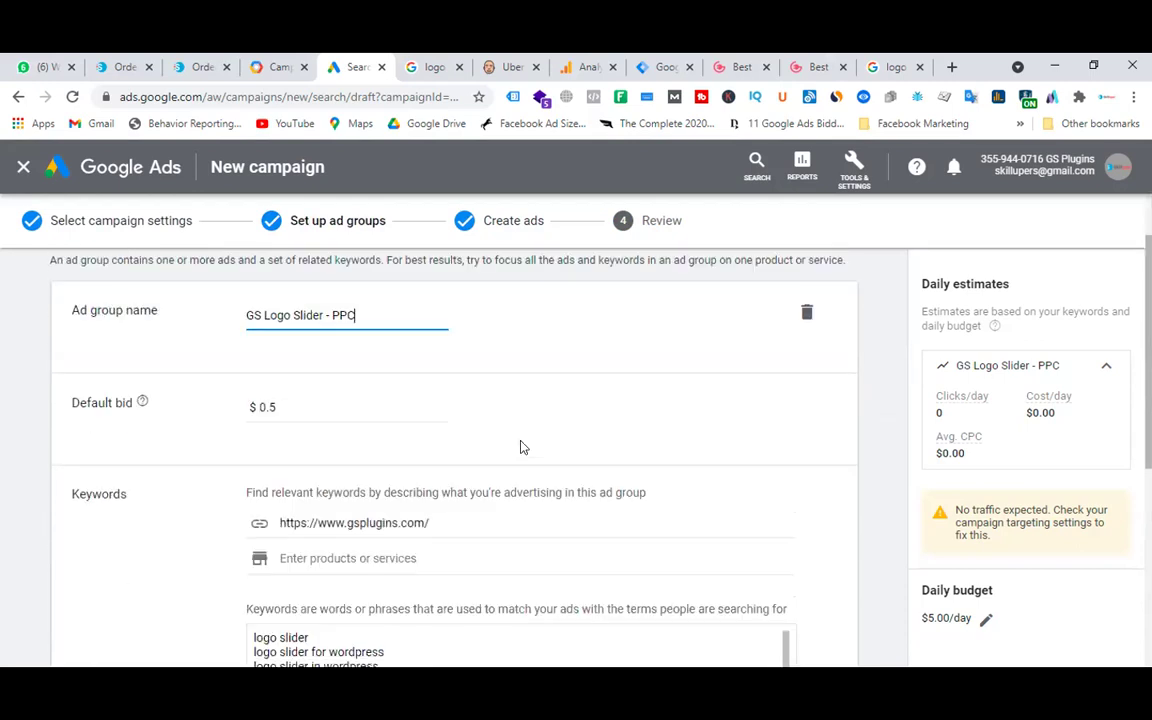
scroll(522, 447, "down", 1)
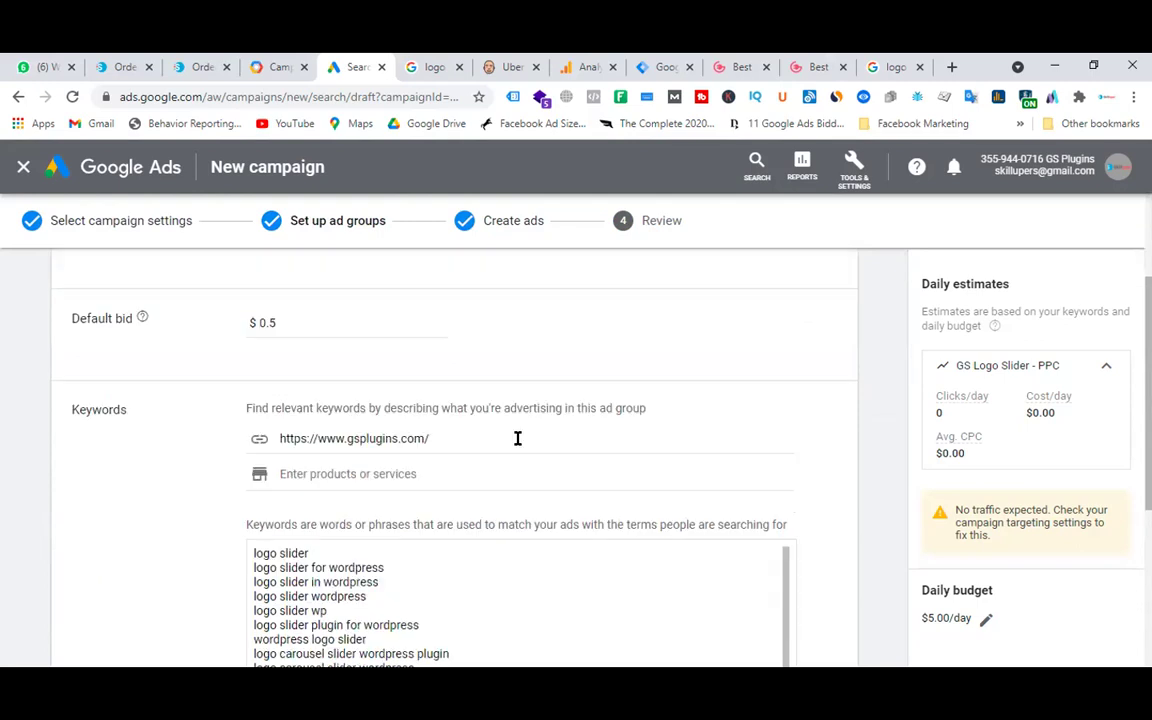
left_click_drag(470, 437, 154, 445)
left_click(154, 445)
left_click_drag(465, 442, 72, 450)
key("BackSpace")
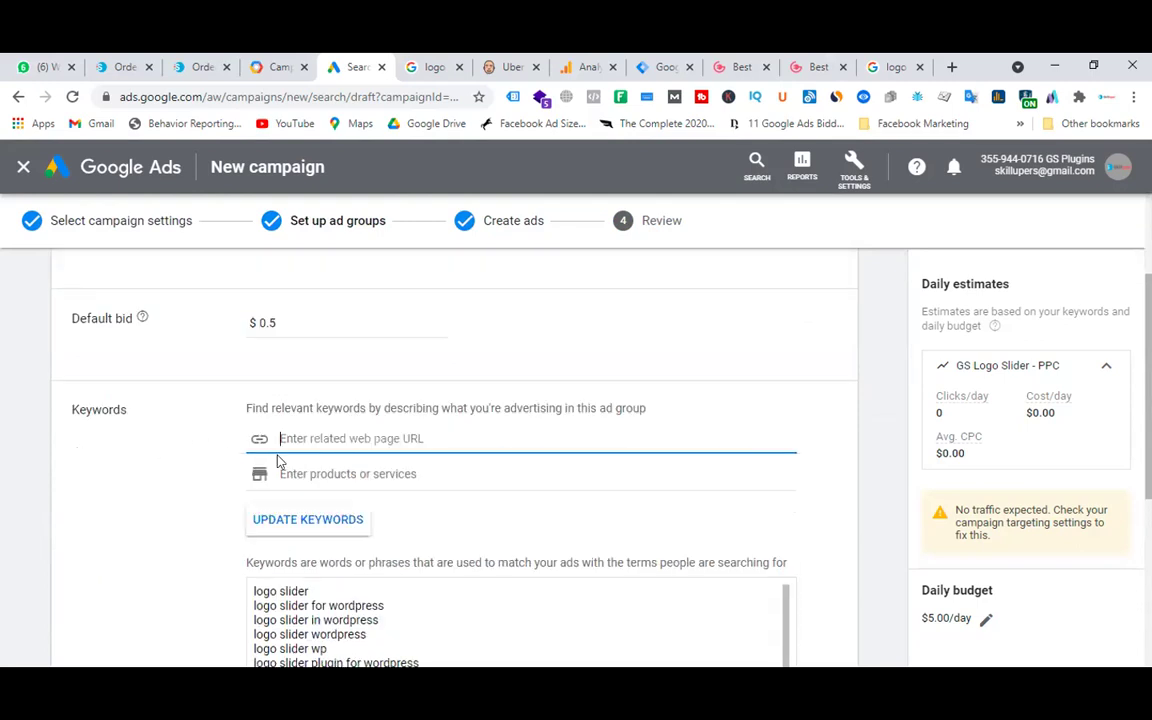
scroll(553, 424, "down", 2)
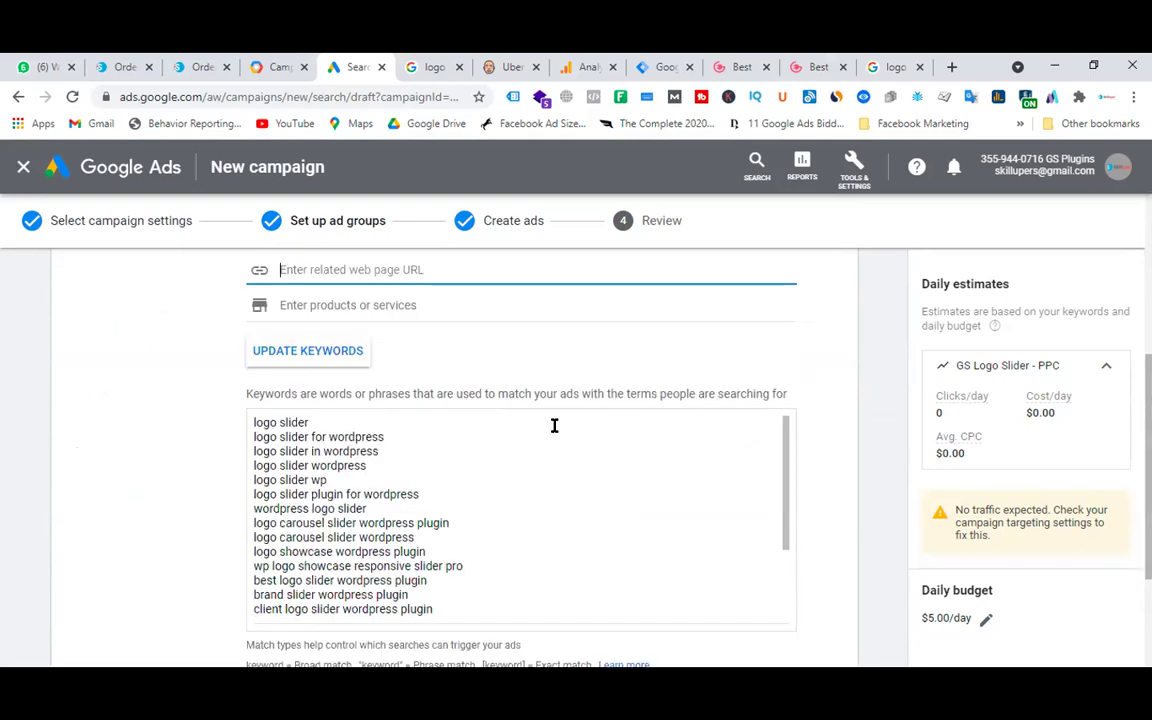
left_click(332, 356)
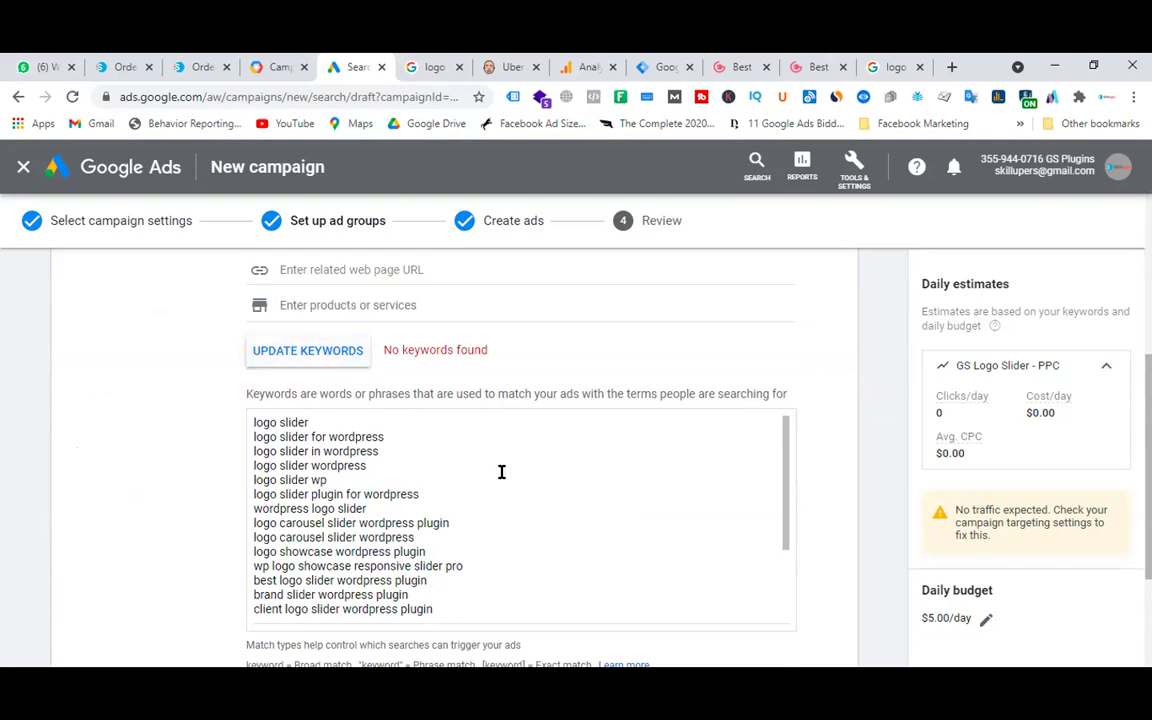
- Replace the ad group's entire keyword list with the copied list that starts with "logo slider wordpress"
scroll(490, 450, "down", 5)
left_click(370, 426)
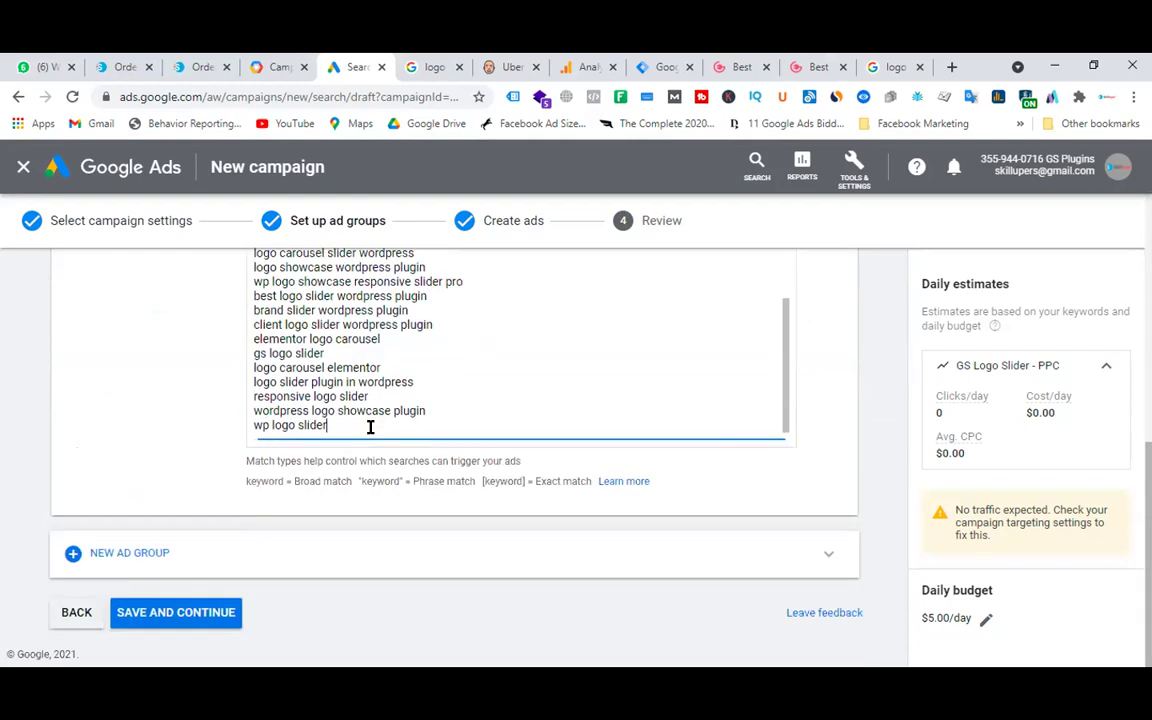
key("ctrl+a")
key("BackSpace")
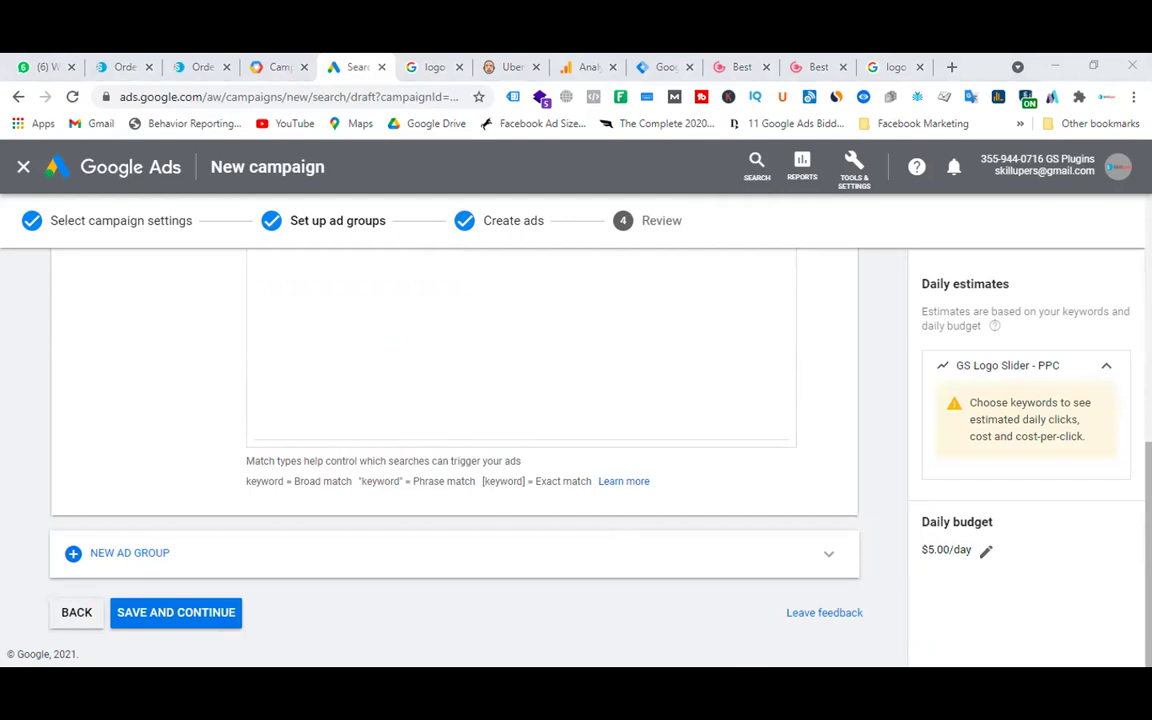
left_click(380, 323)
key("ctrl+v")
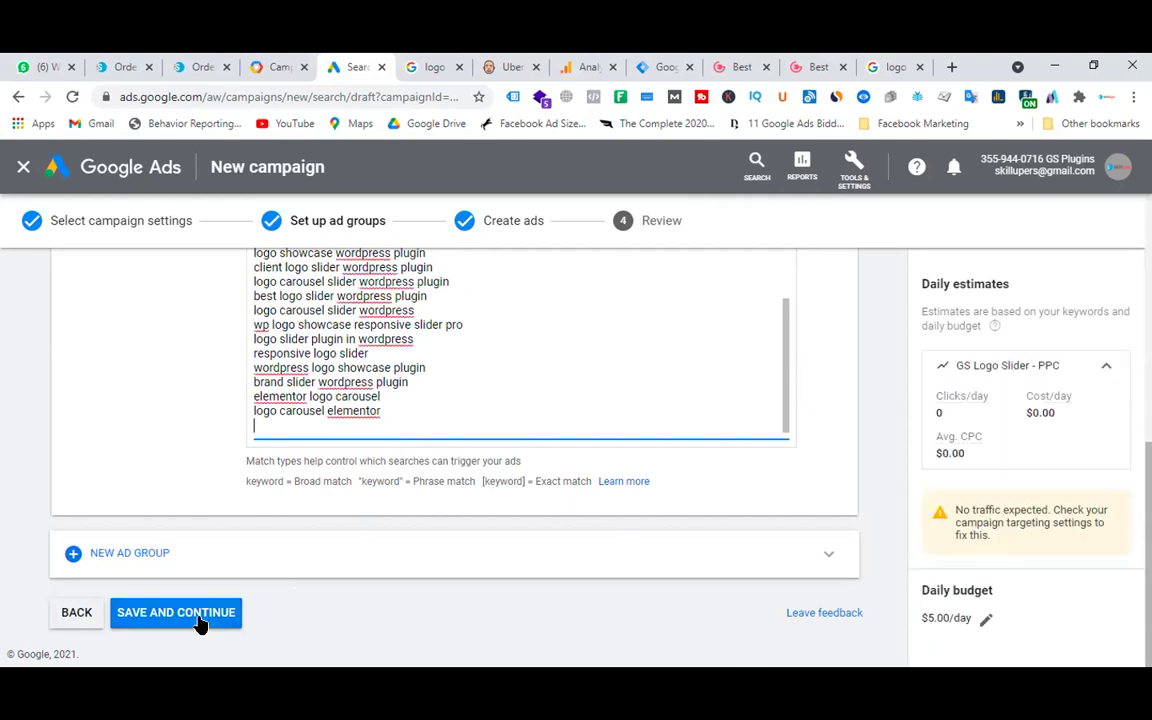
- Enclose the first keyword, logo slider wordpress, in double quotation marks to make it a phrase match
scroll(501, 420, "up", 5)
left_click(411, 400)
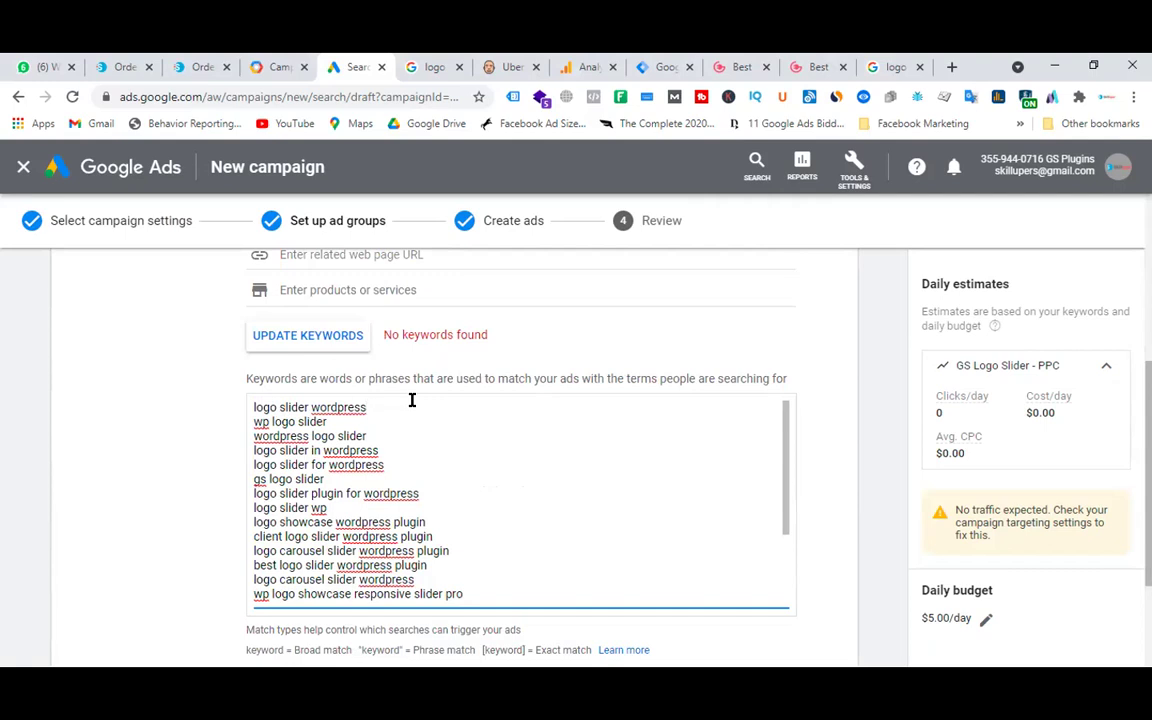
left_click(411, 400)
type("\"")
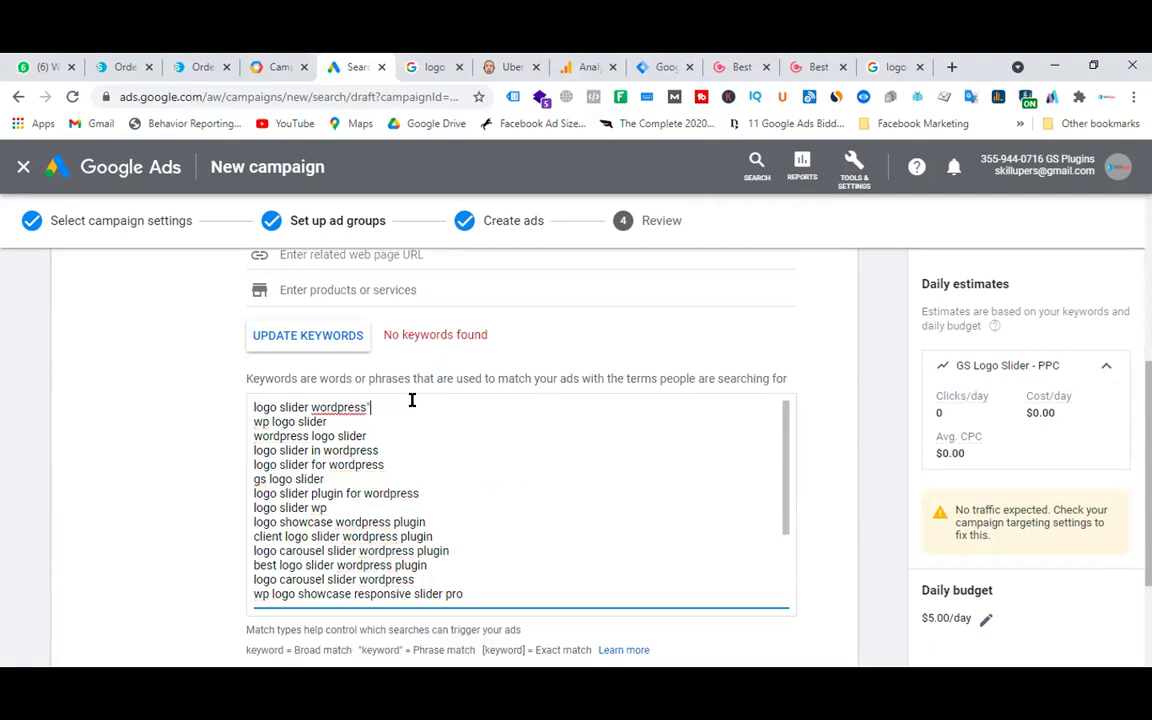
left_click(251, 407)
type("\"")
- Delete all keywords below the phrase-match keyword "logo slider wordpress"
key("ctrl+a")
scroll(568, 594, "down", 5)
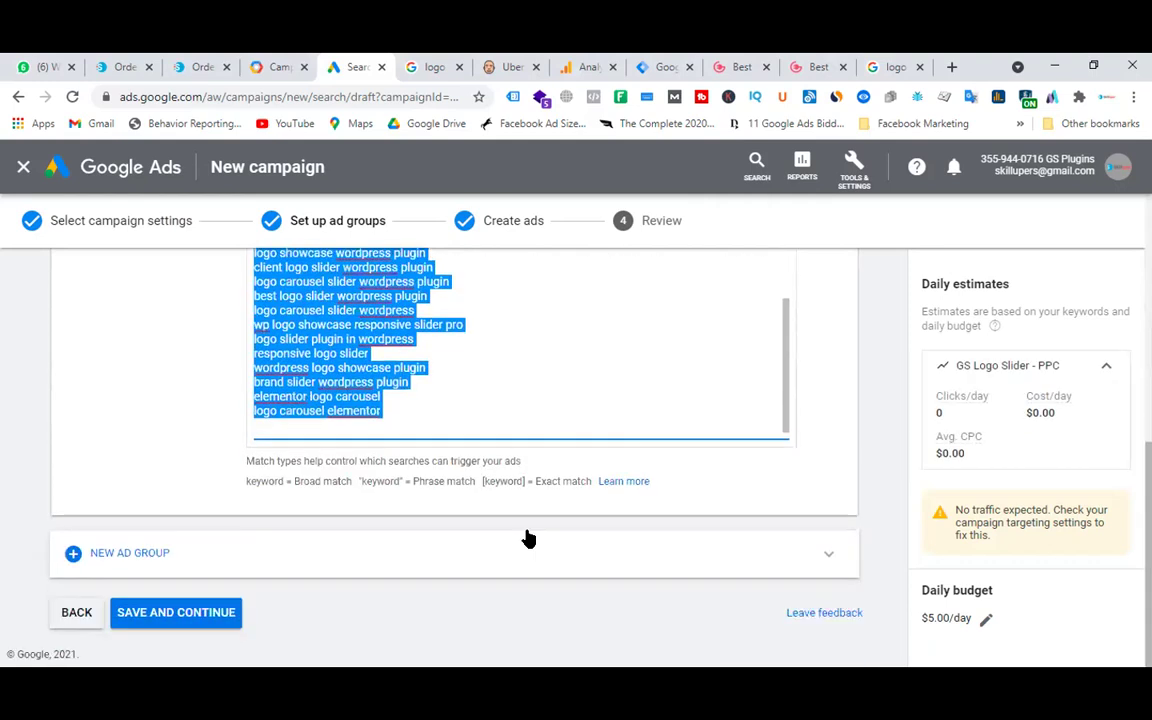
key("BackSpace")
scroll(568, 395, "up", 3)
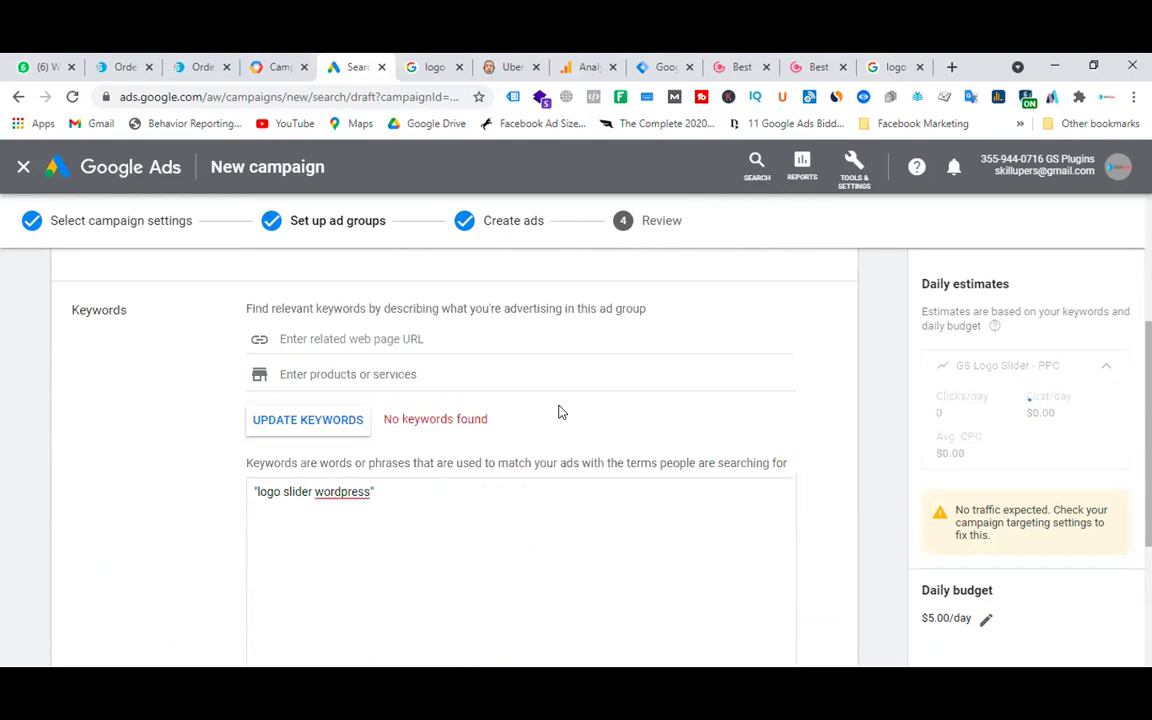
scroll(575, 442, "down", 3)
scroll(663, 427, "up", 3)
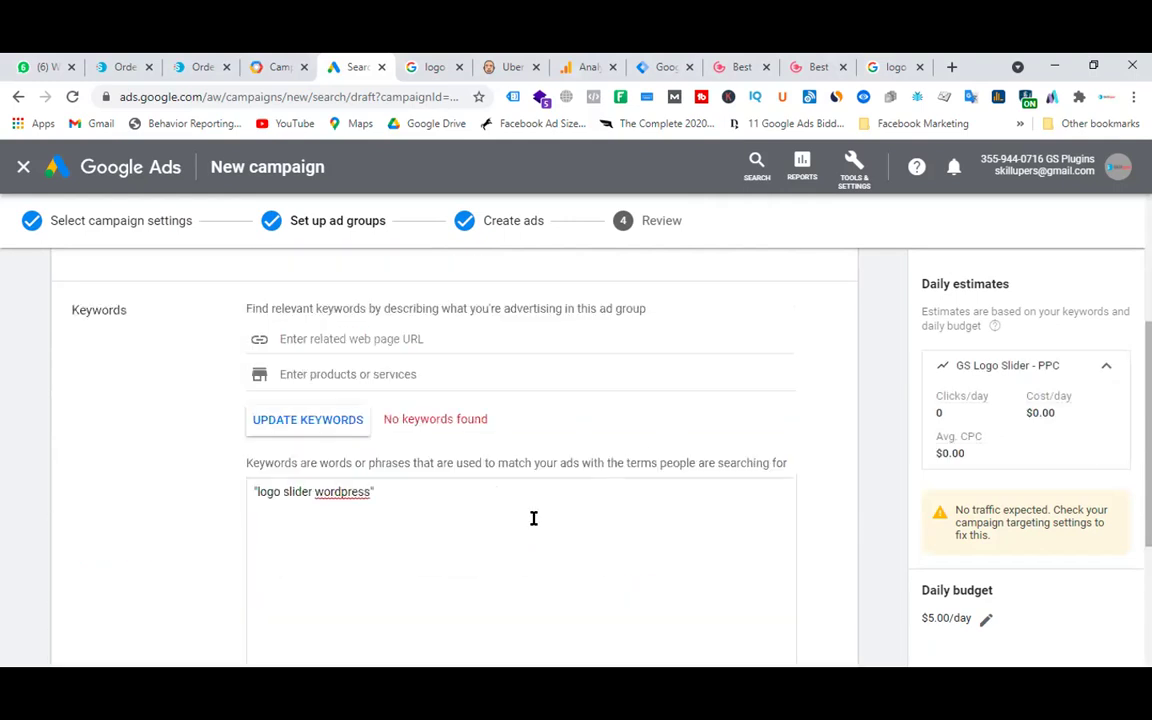
left_click(378, 376)
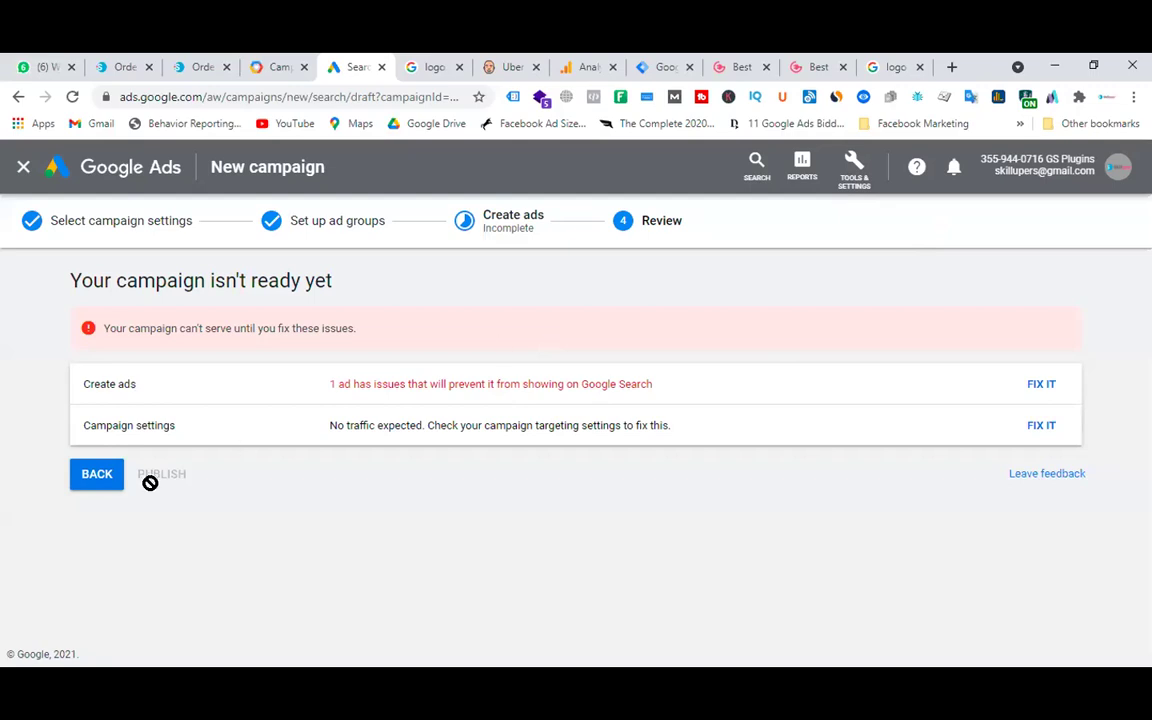
- Edit the incomplete Ad group 2 ad and add the description "GS Logo Slider is a easily manageable logo plugin to display logos in appealing views."
left_click(97, 474)
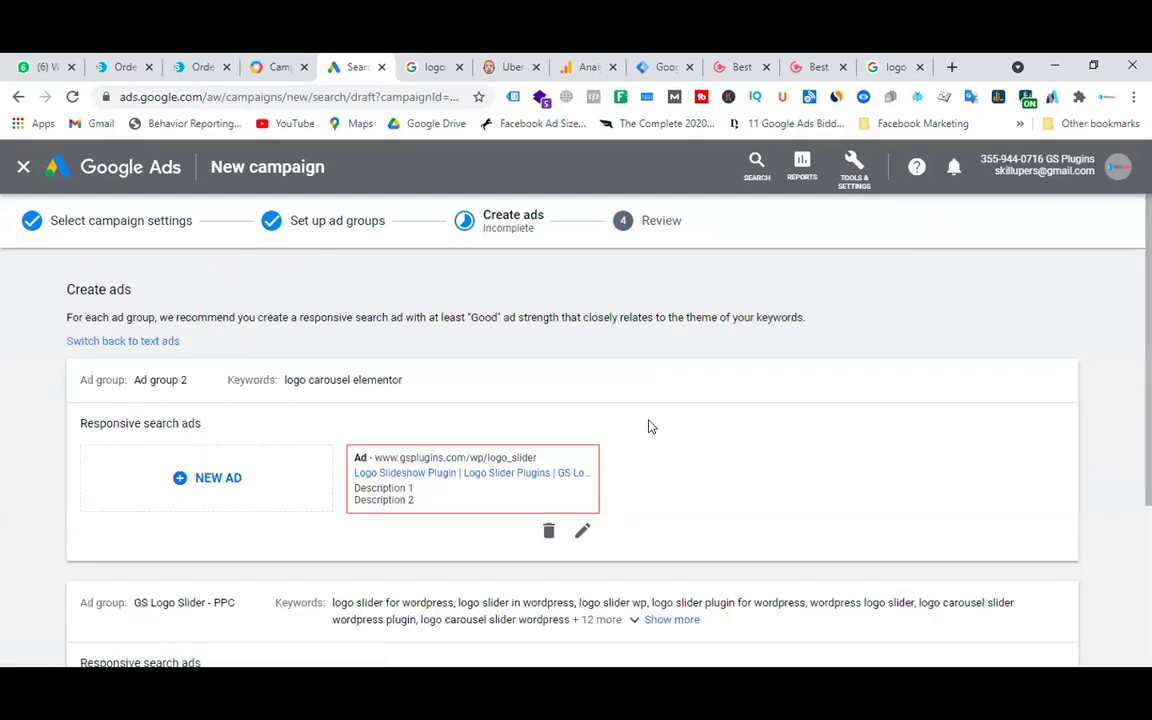
scroll(692, 415, "down", 2)
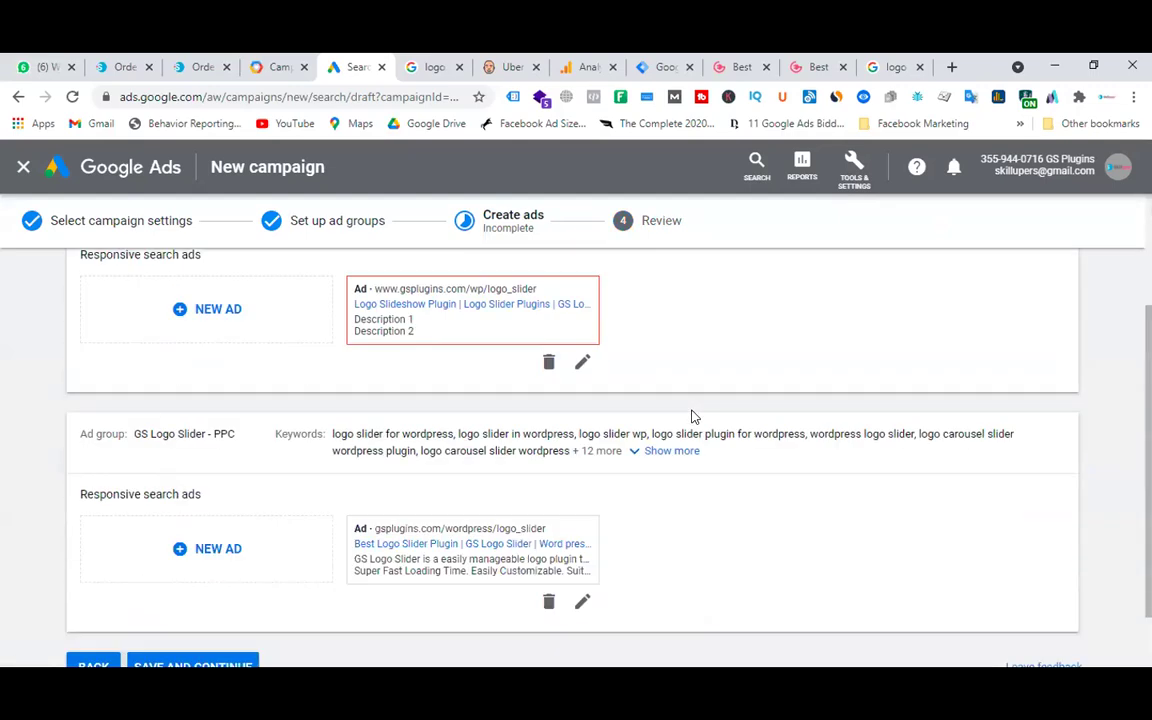
scroll(692, 415, "up", 1)
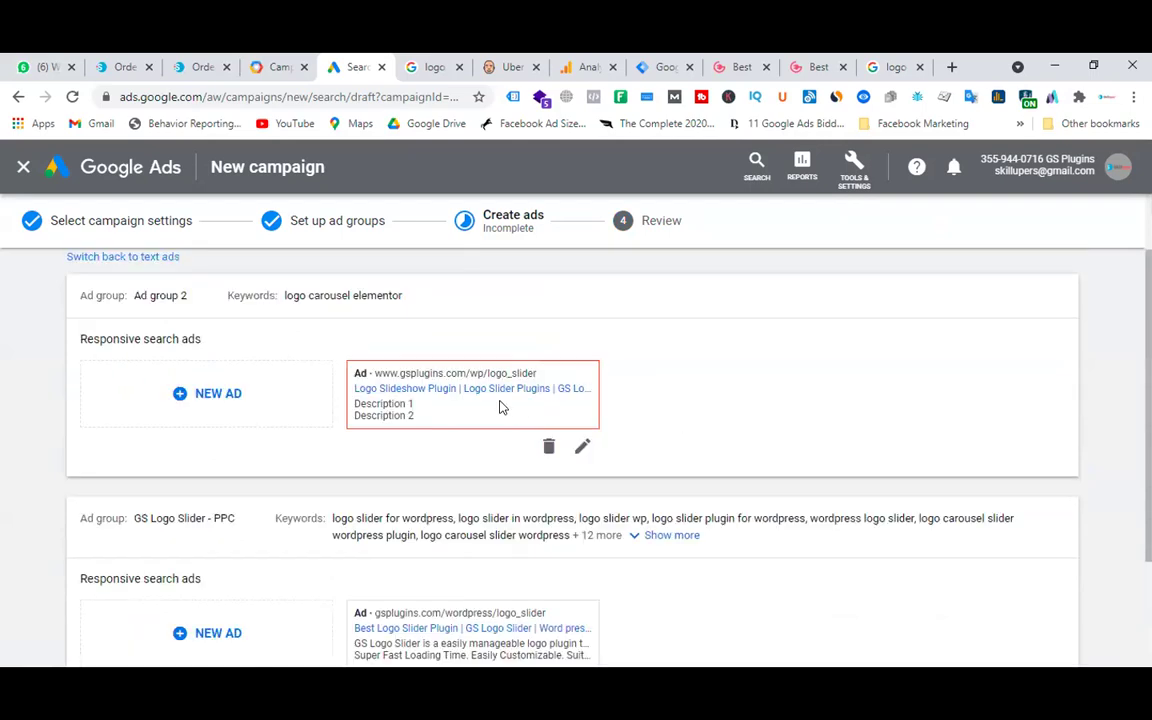
left_click(583, 446)
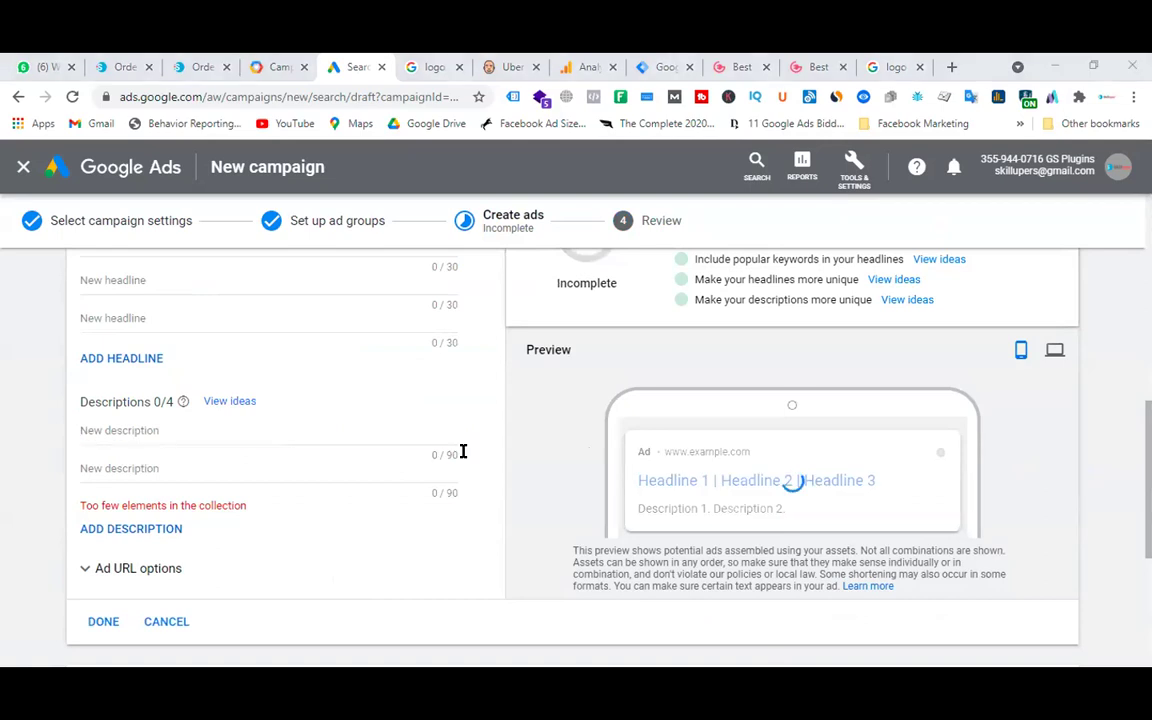
left_click(177, 458)
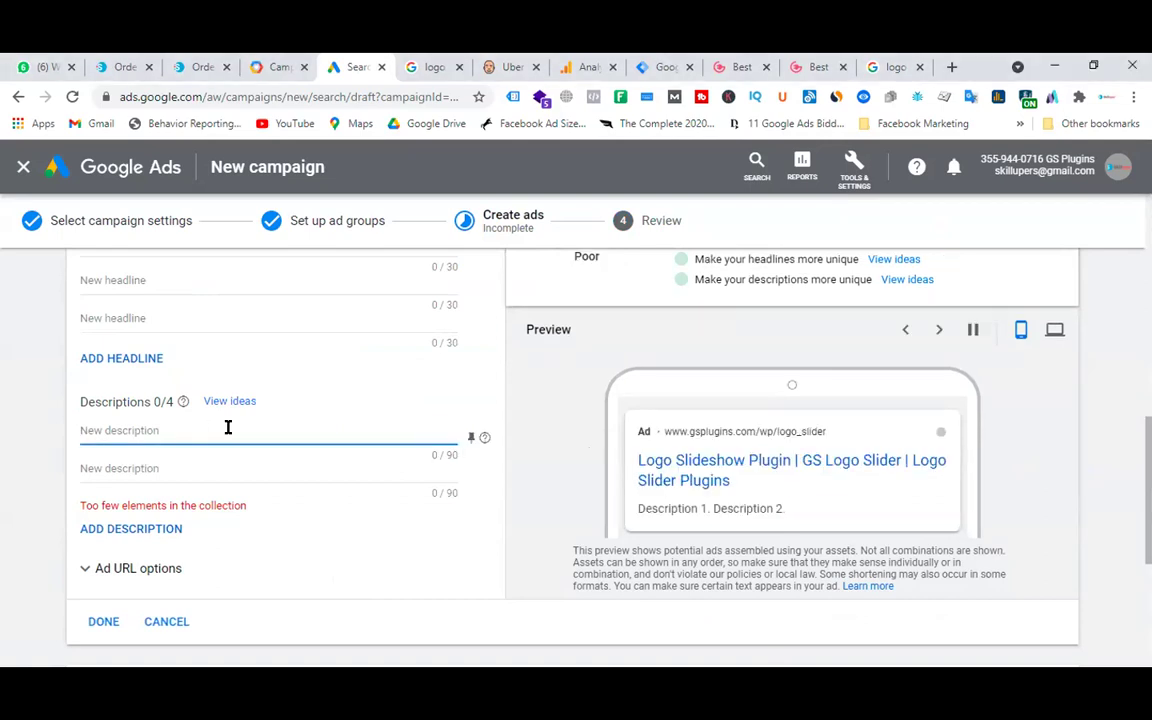
type("GS Logo Slider is a easily manageable logo plugin to display logos  in appealing views.")
key("alt+Tab")
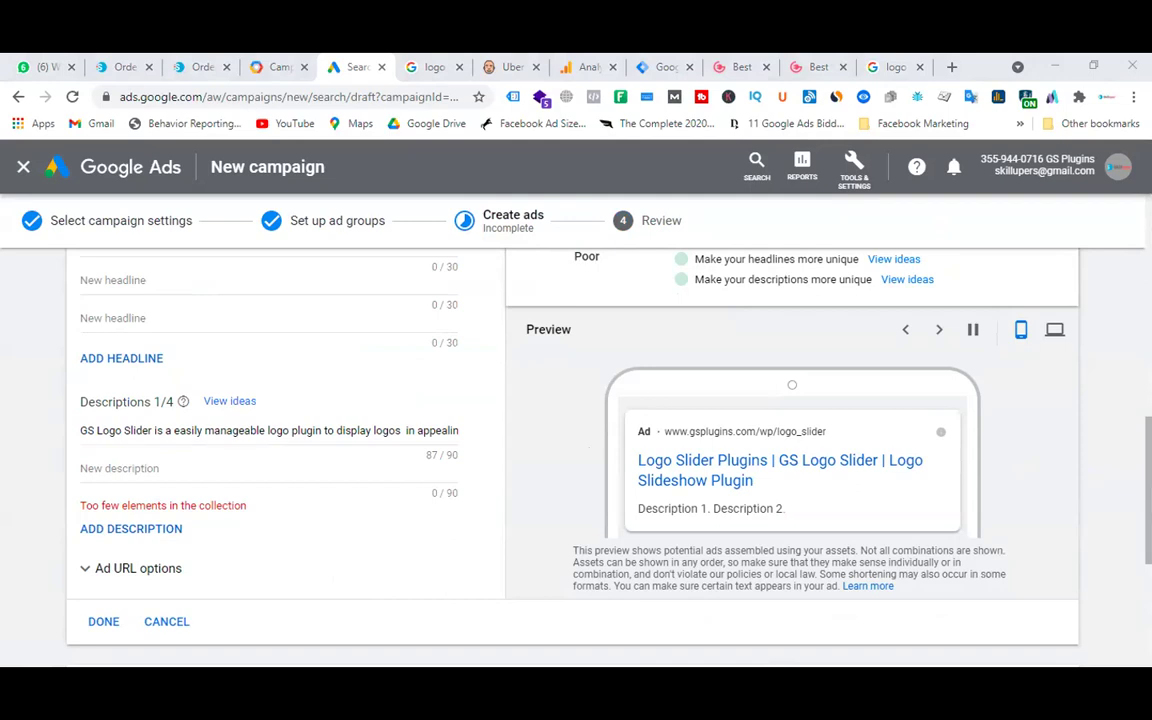
- Add the second description "With 20,000+ active installations, GS Logo showcase Responsive Slider is easily manageable" and finish editing the ad
left_click(159, 463)
key("ctrl+v")
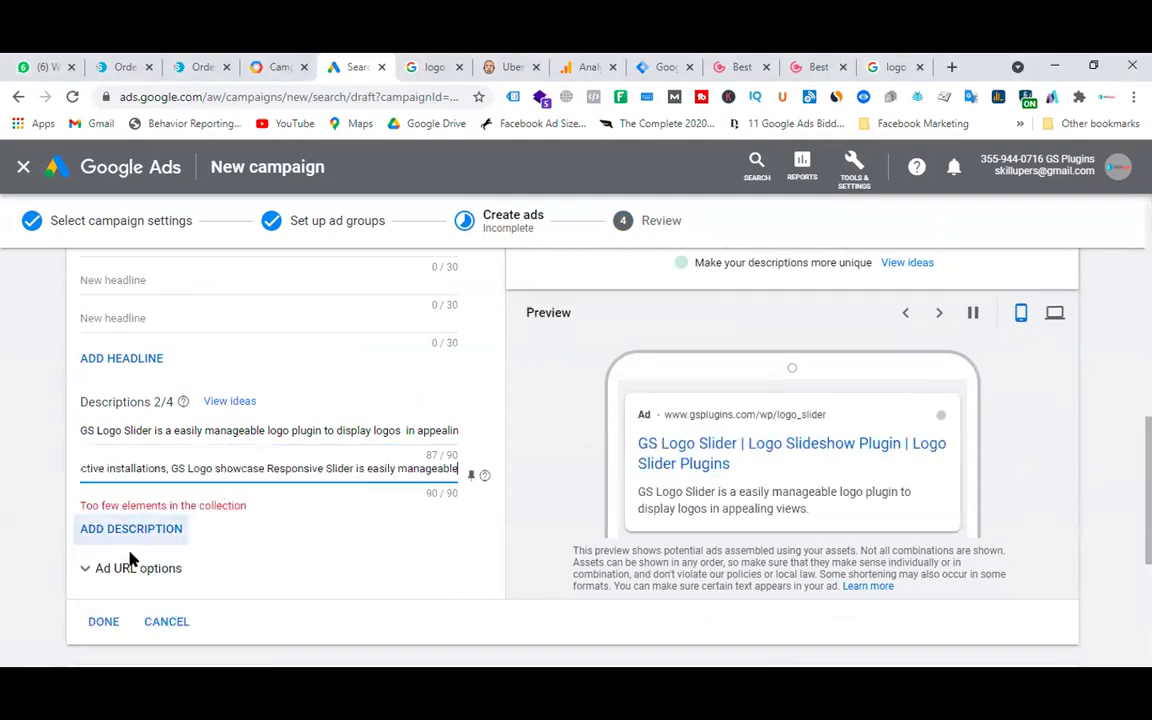
left_click(103, 621)
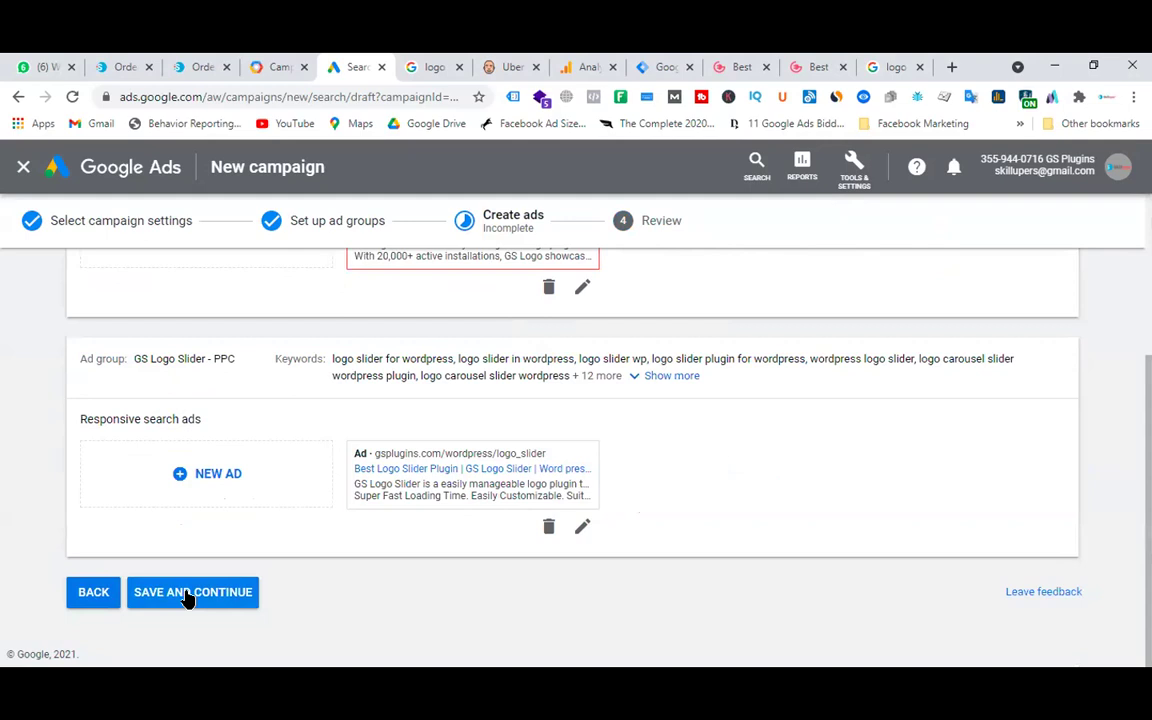
- Save the ads, continue to the review and publish the campaign
scroll(630, 419, "up", 3)
scroll(563, 467, "down", 3)
left_click(240, 592)
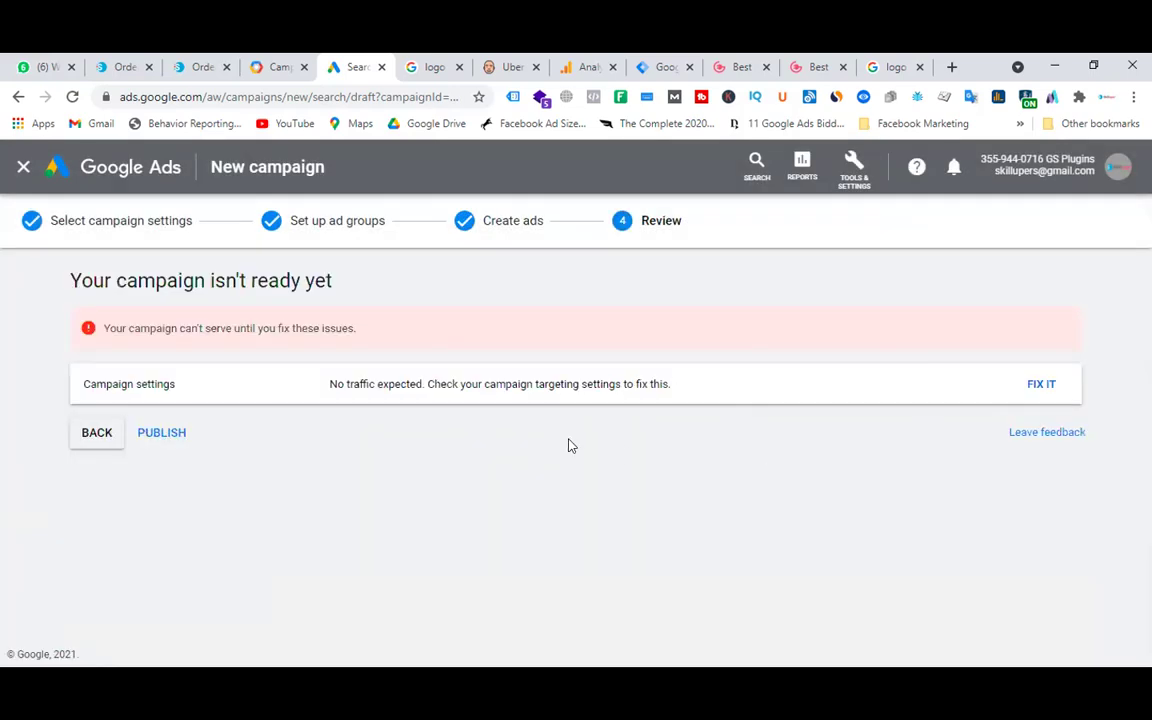
left_click(163, 433)
left_click(784, 488)
left_click(160, 436)
left_click(690, 484)
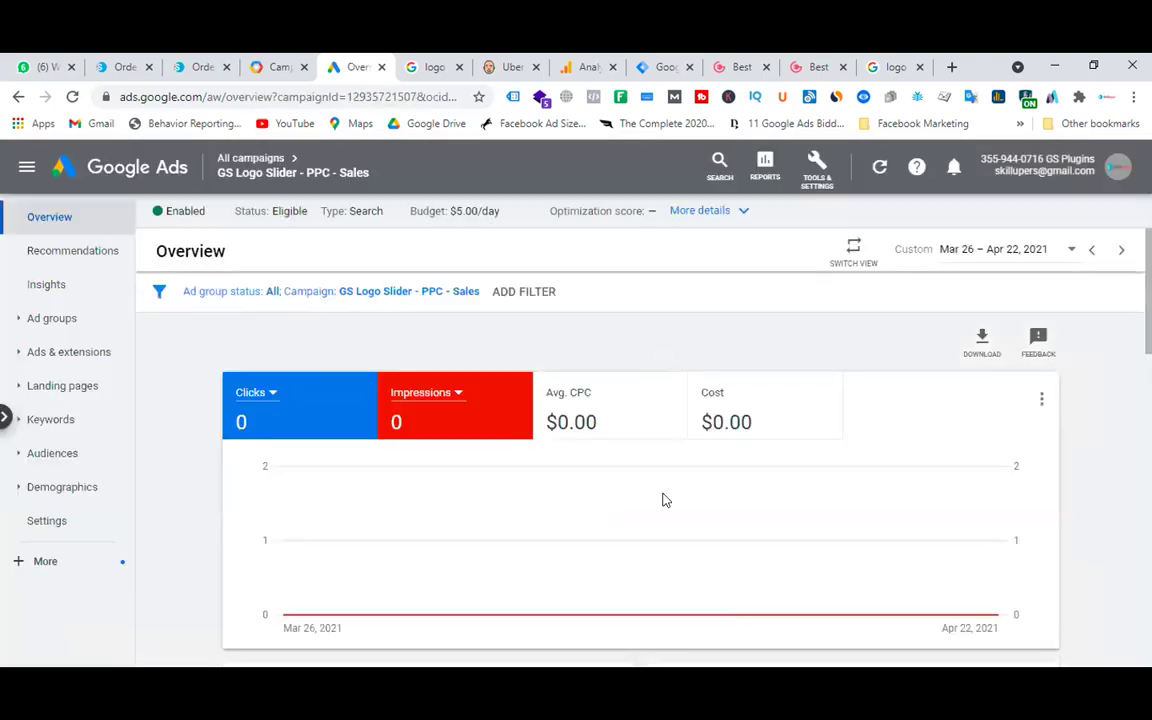
- Pause the GS Logo Slider - PPC ad group in the campaign's ad groups list
left_click(68, 322)
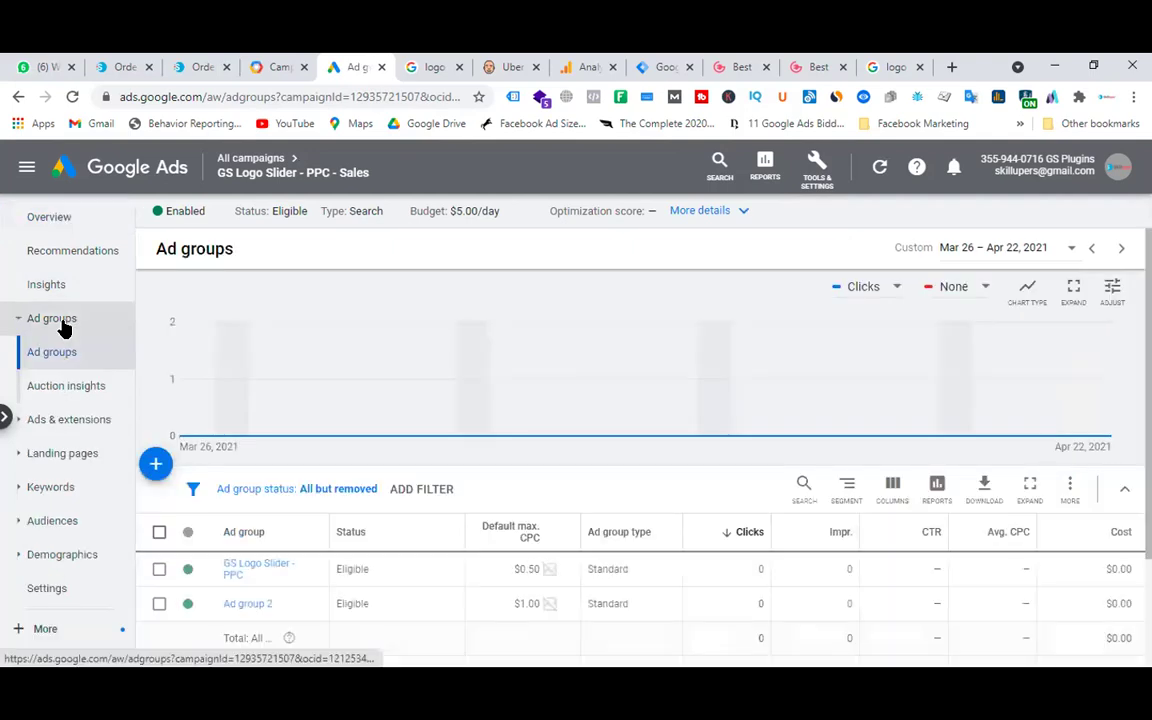
scroll(617, 455, "down", 3)
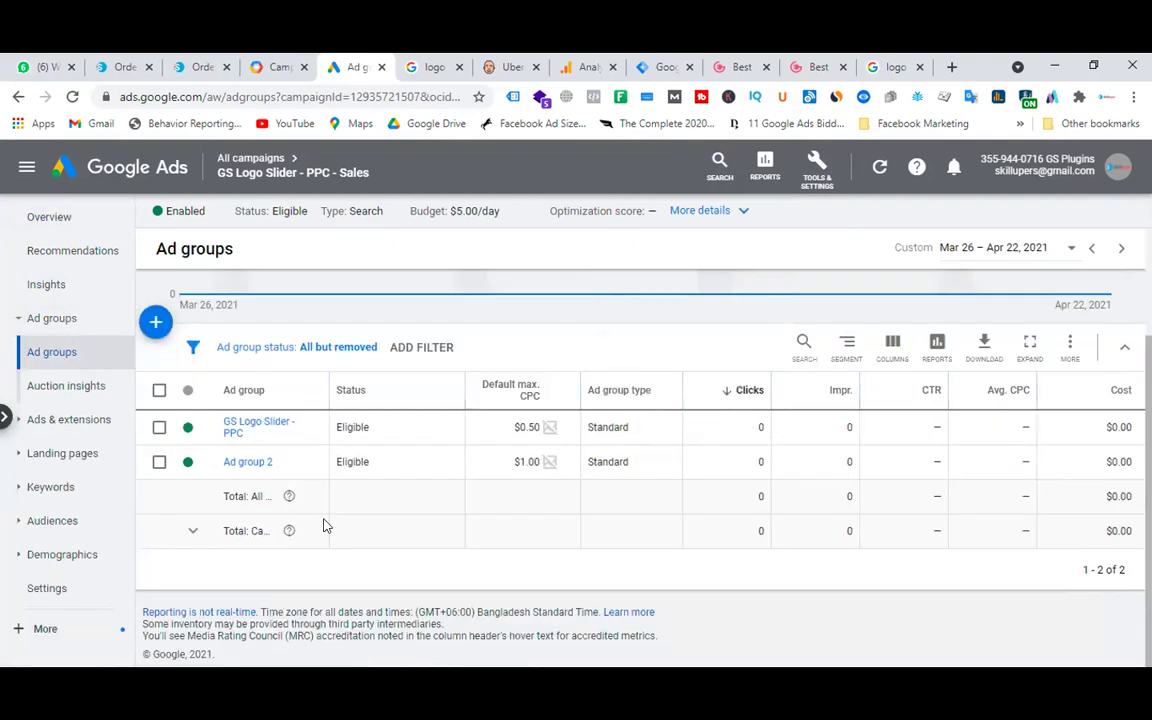
left_click(190, 428)
left_click(224, 465)
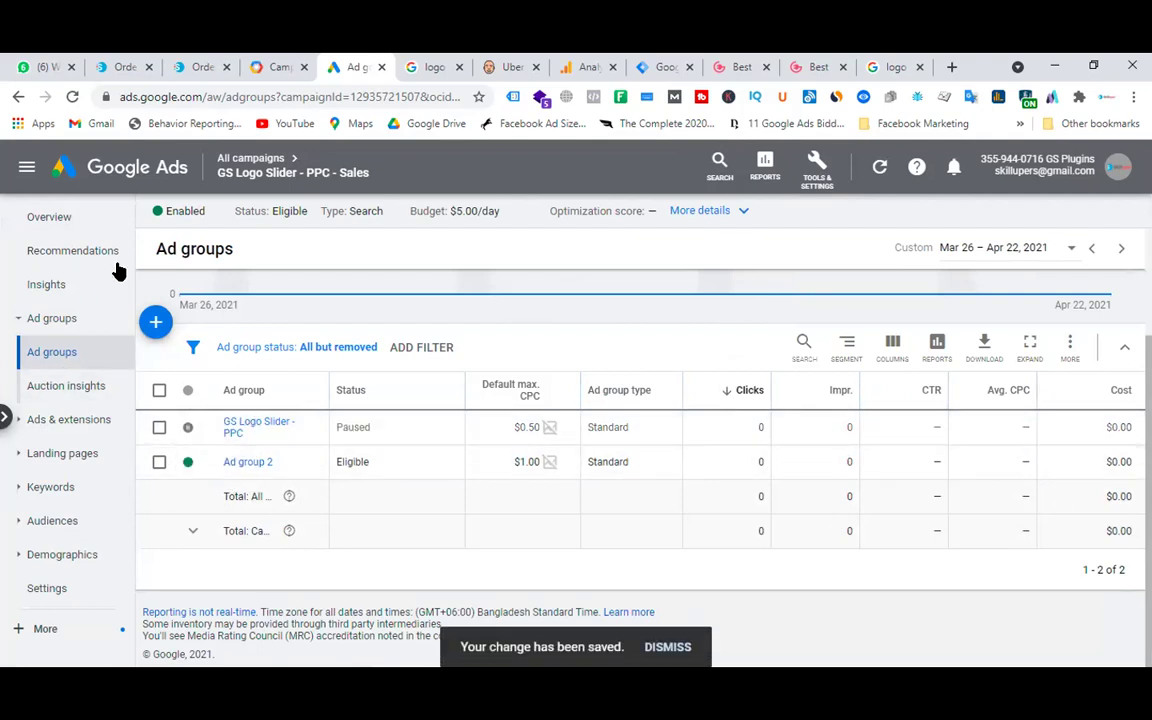
- Reload the page and open the campaign's list of ads to check each ad's status
left_click(318, 100)
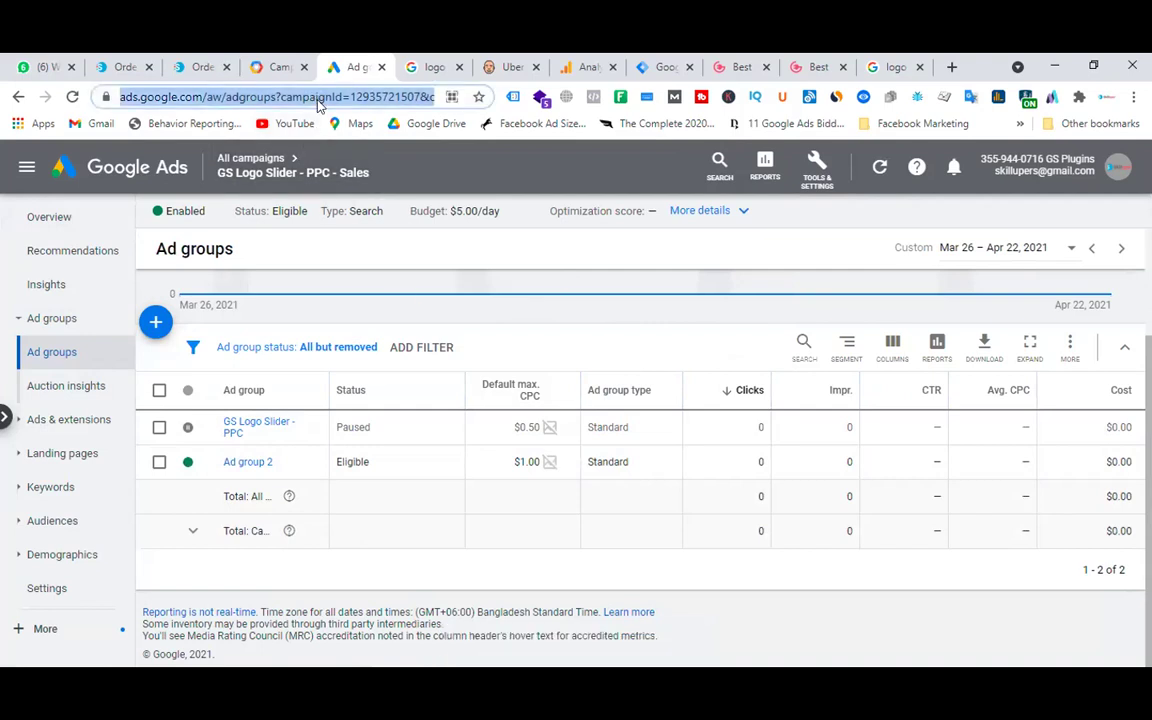
key("Return")
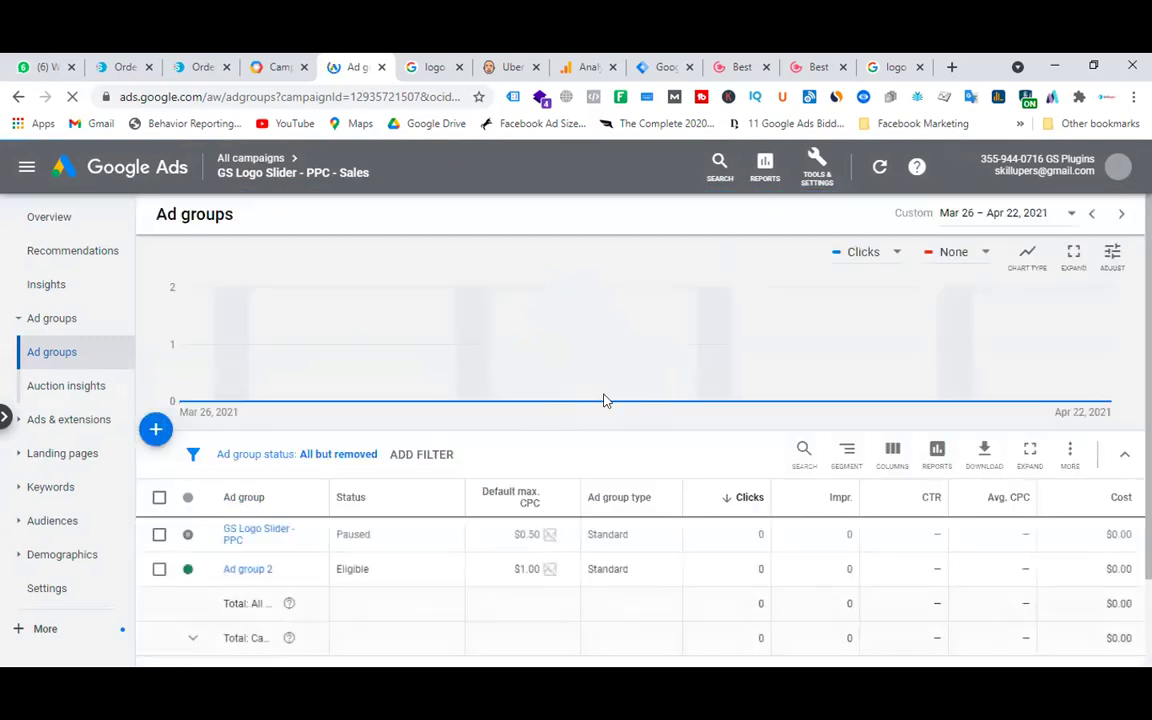
left_click(70, 424)
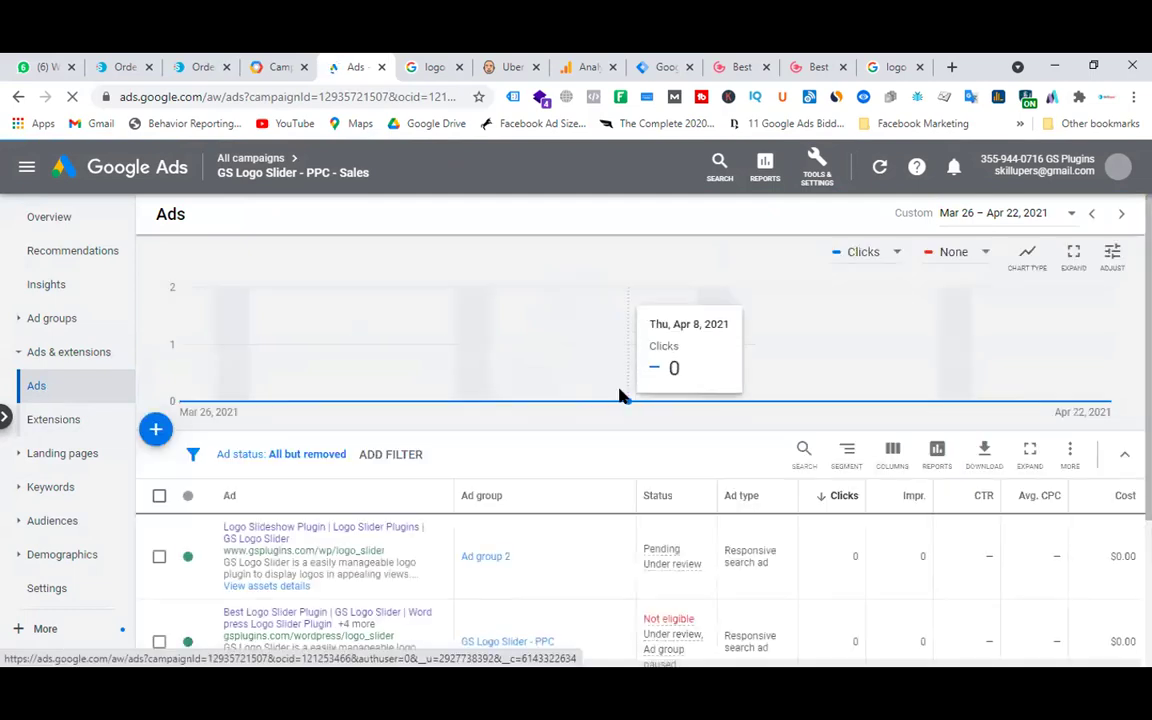
scroll(560, 475, "down", 1)
scroll(555, 485, "down", 1)
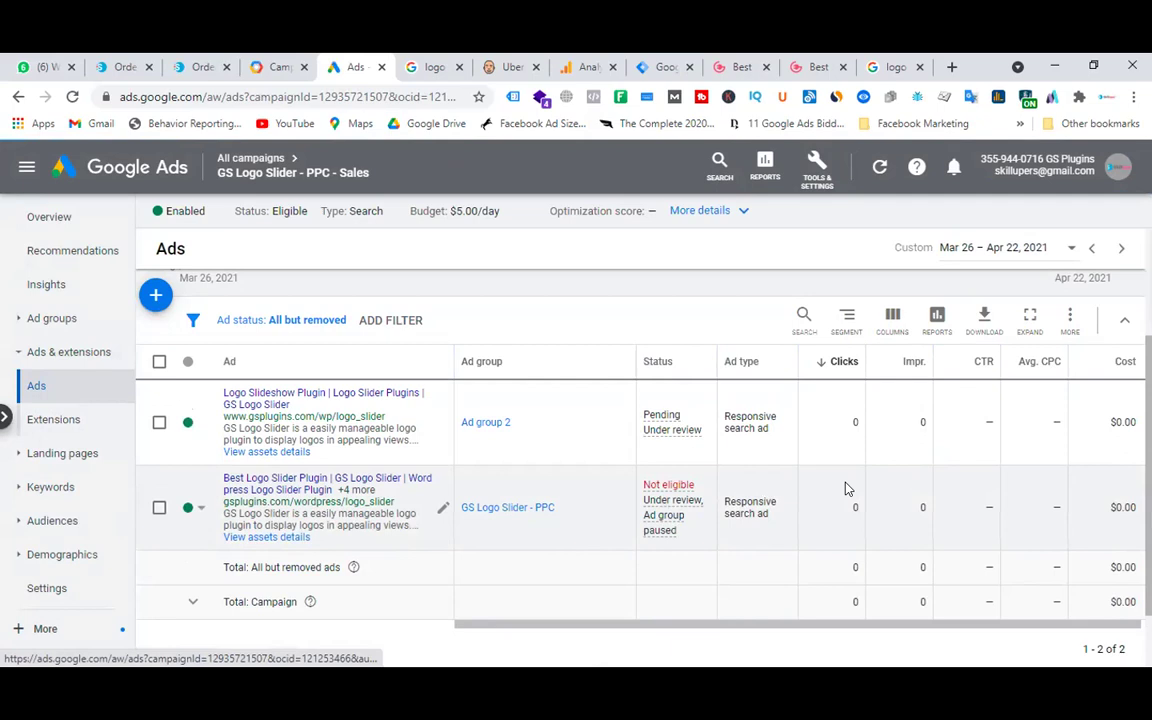
- Pause the responsive search ad belonging to the GS Logo Slider - PPC ad group
left_click(159, 507)
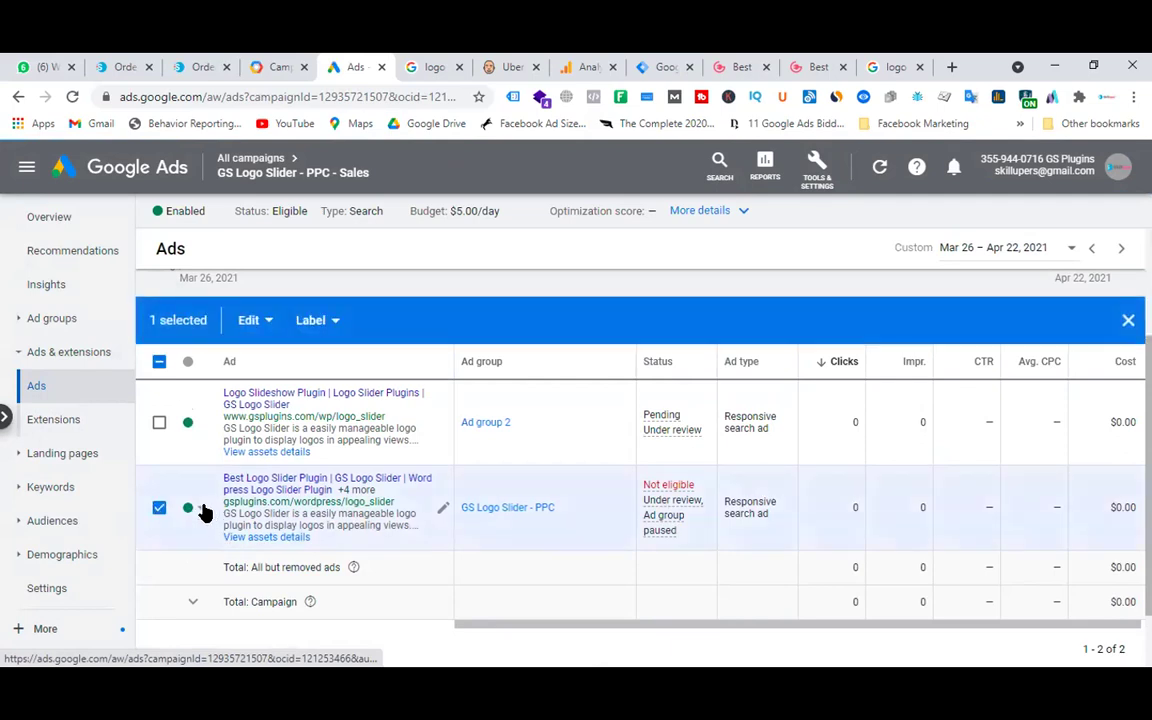
left_click(199, 508)
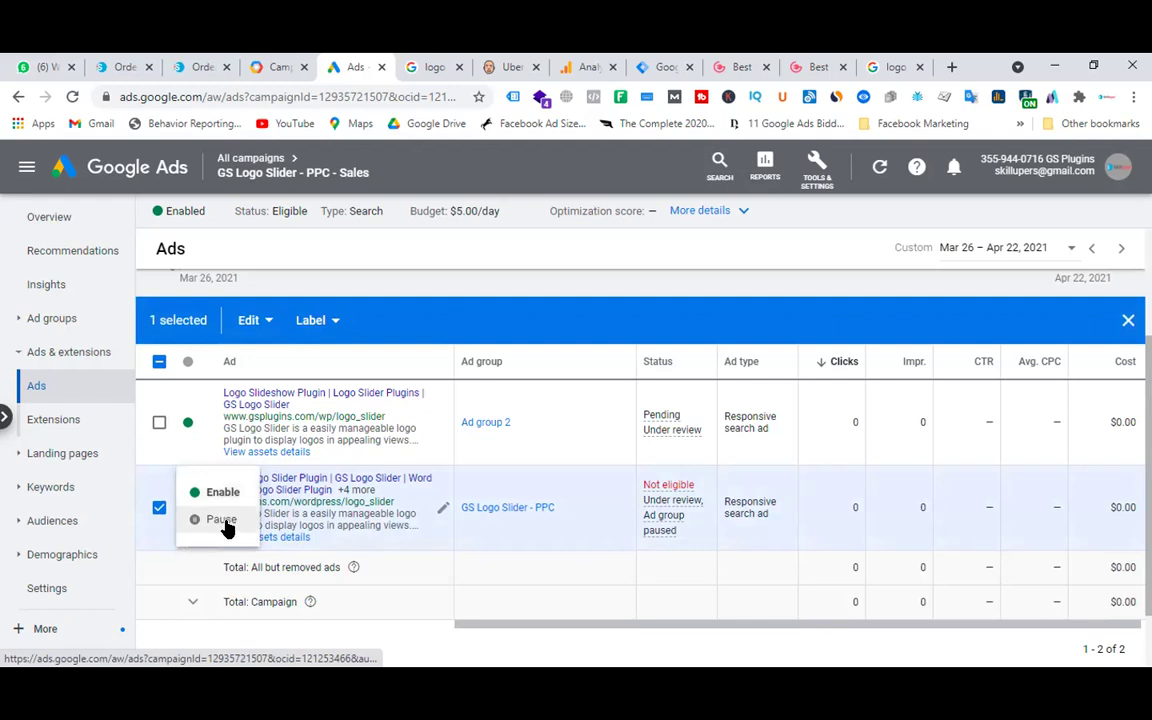
left_click(222, 521)
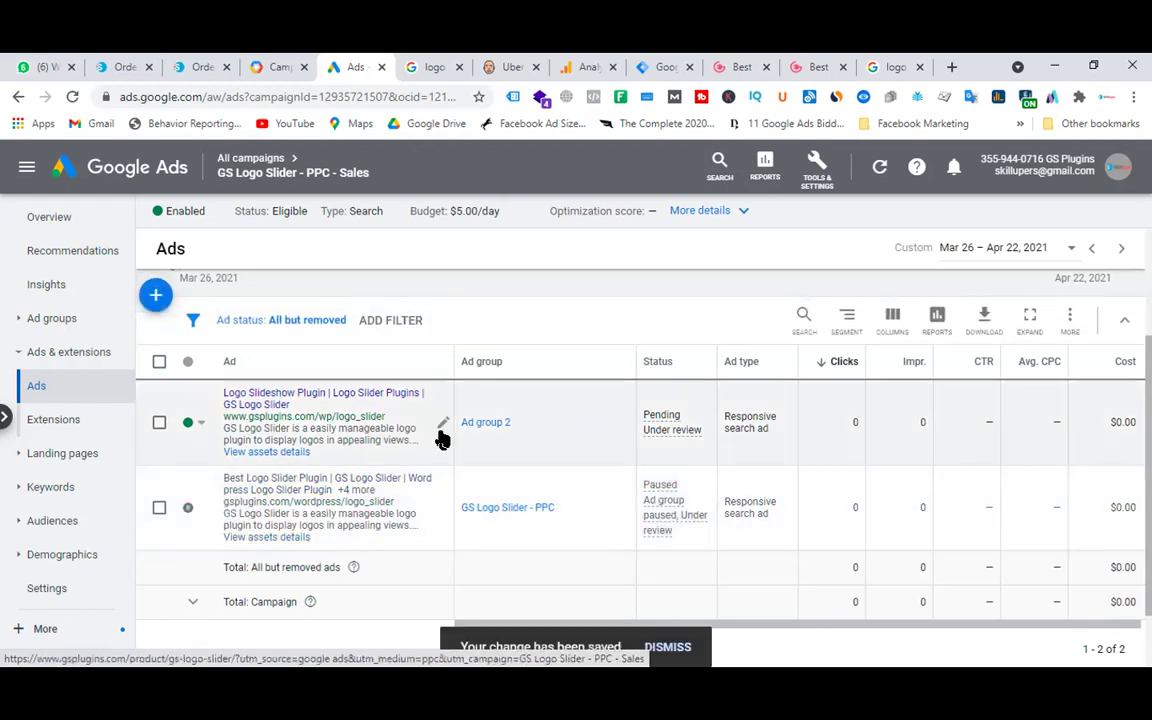
- Open the Ad group 2 responsive search ad for editing and replace its first headline with "Best Logo Slider Plugin"
left_click(442, 424)
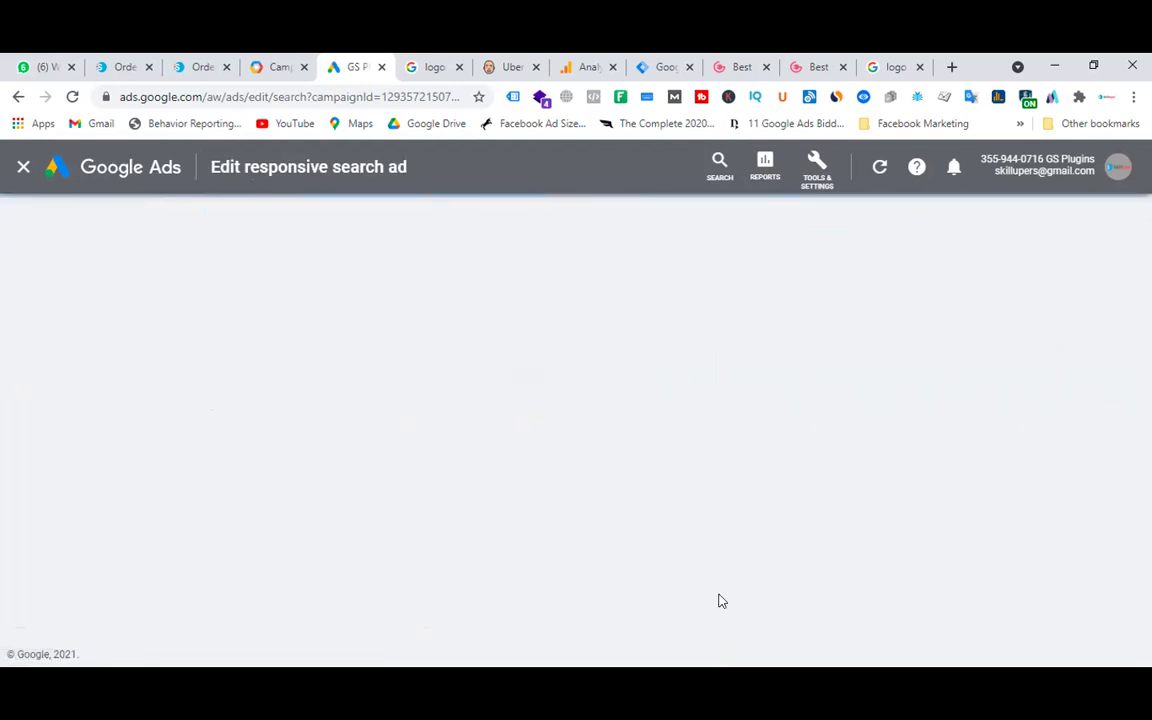
scroll(445, 376, "down", 2)
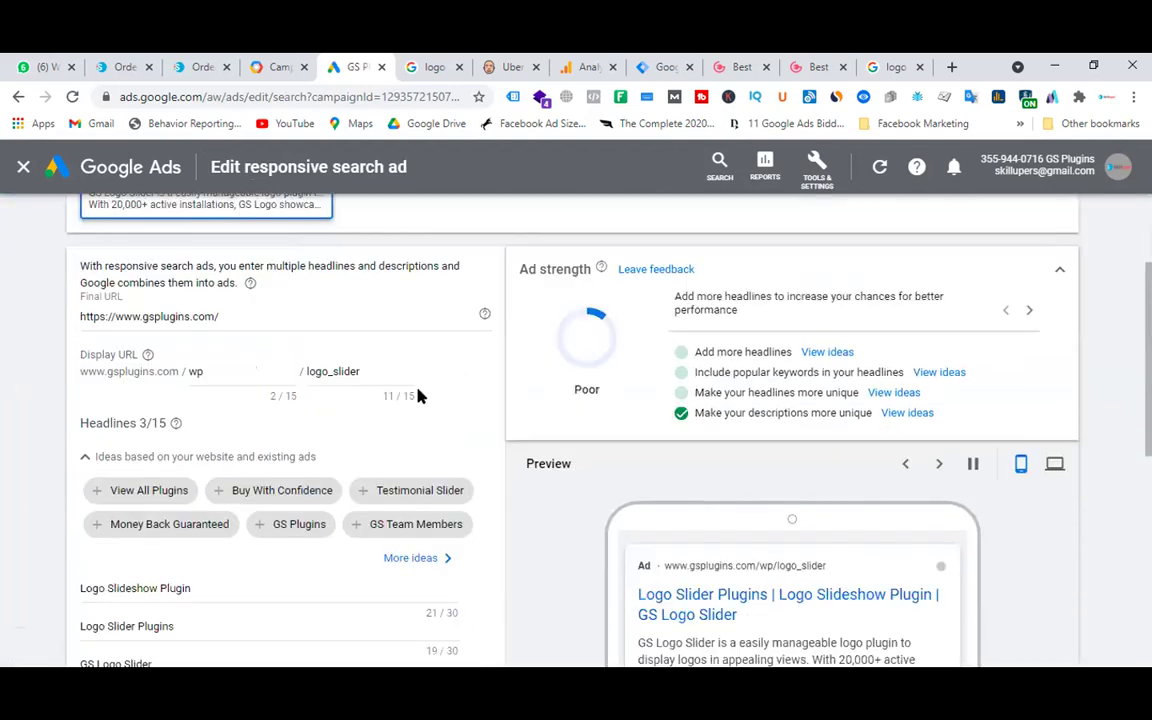
scroll(234, 455, "down", 3)
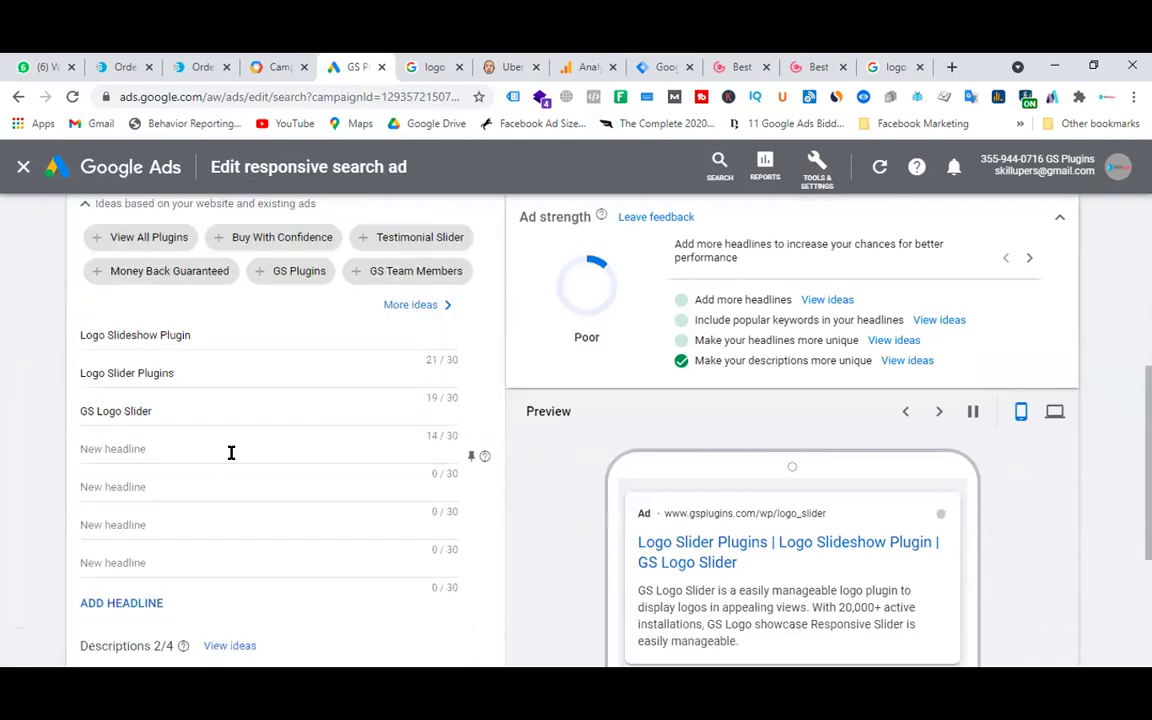
left_click(765, 685)
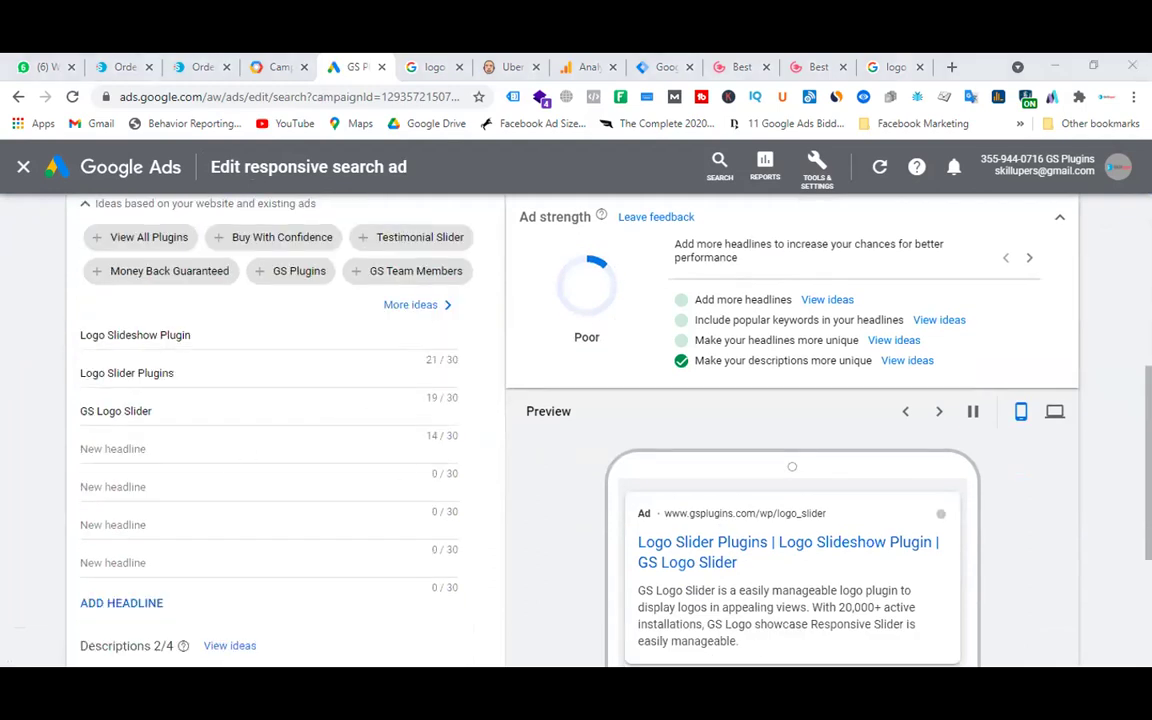
left_click(213, 370)
key("ctrl+a")
left_click(221, 330)
key("ctrl+a")
type("Best Logo Slider Plugin")
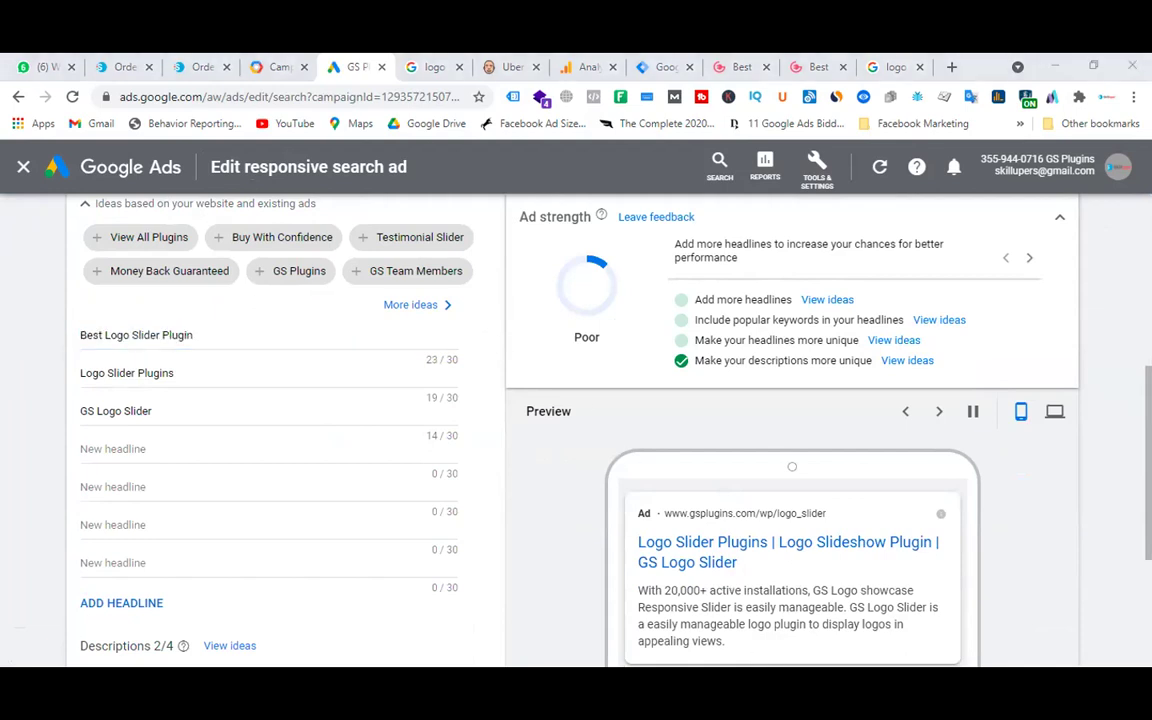
- Set the second headline to "GS Logo Slider" and enter "Word press Logo Slider Plugin" as the fourth headline
left_click(218, 404)
key("ctrl+a")
type("GS Logo Slider")
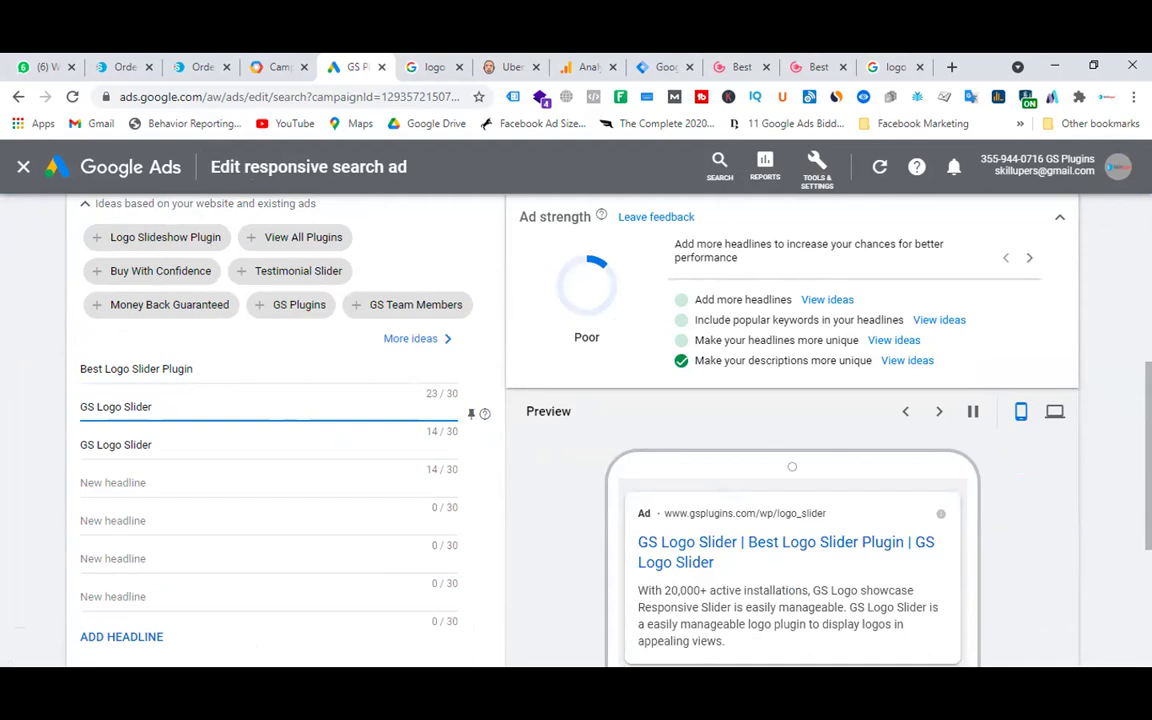
key("alt+Tab")
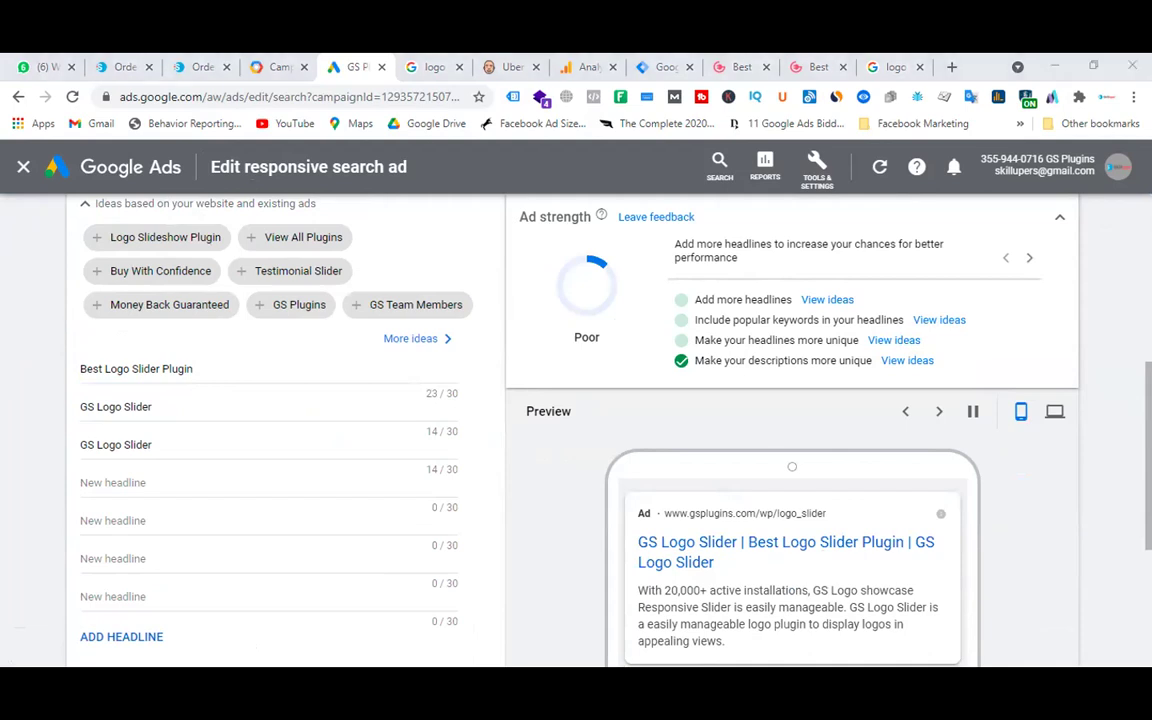
key("alt+Tab")
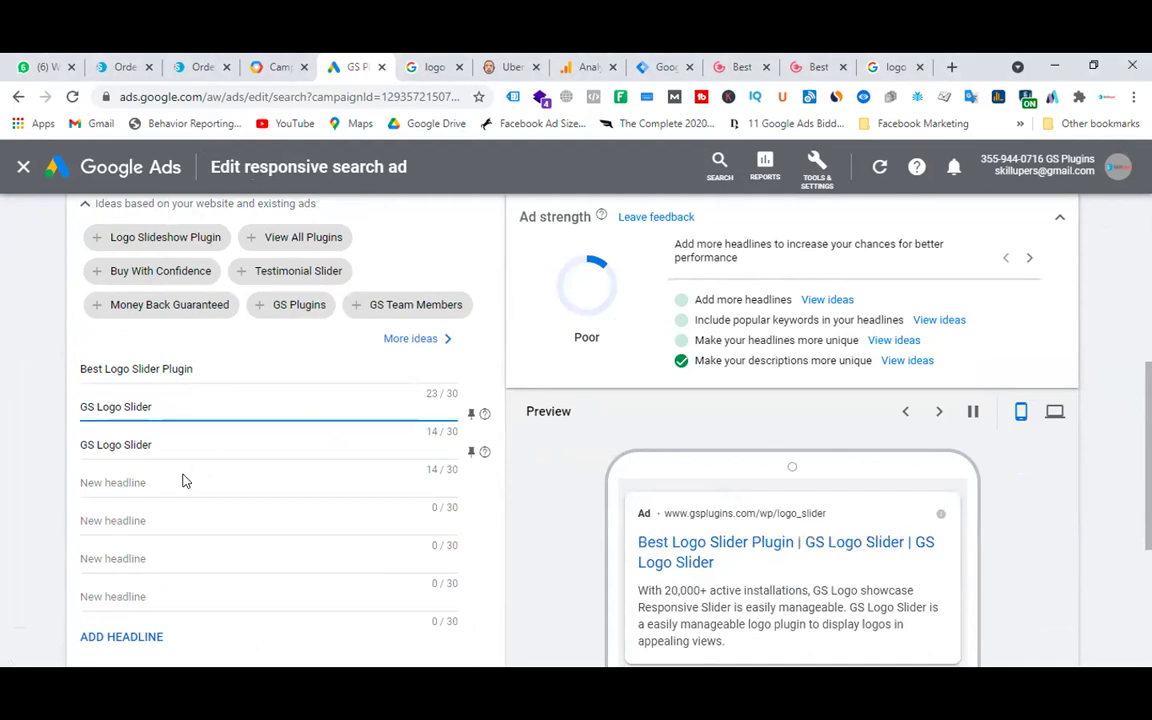
left_click(179, 480)
type("Word press Logo Slider Plugin")
- Add "Logo Slider Plugin for WP" as the fifth headline and "Logo Slider for Elementor" as the sixth
key("alt+Tab")
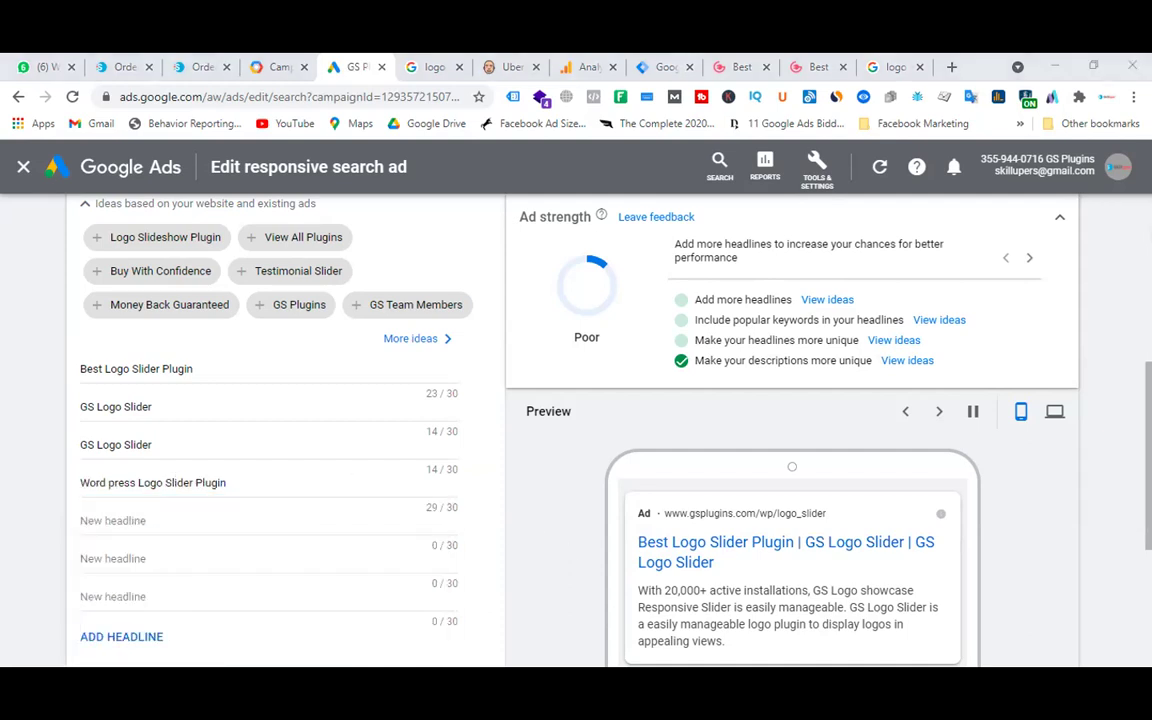
key("alt+Tab")
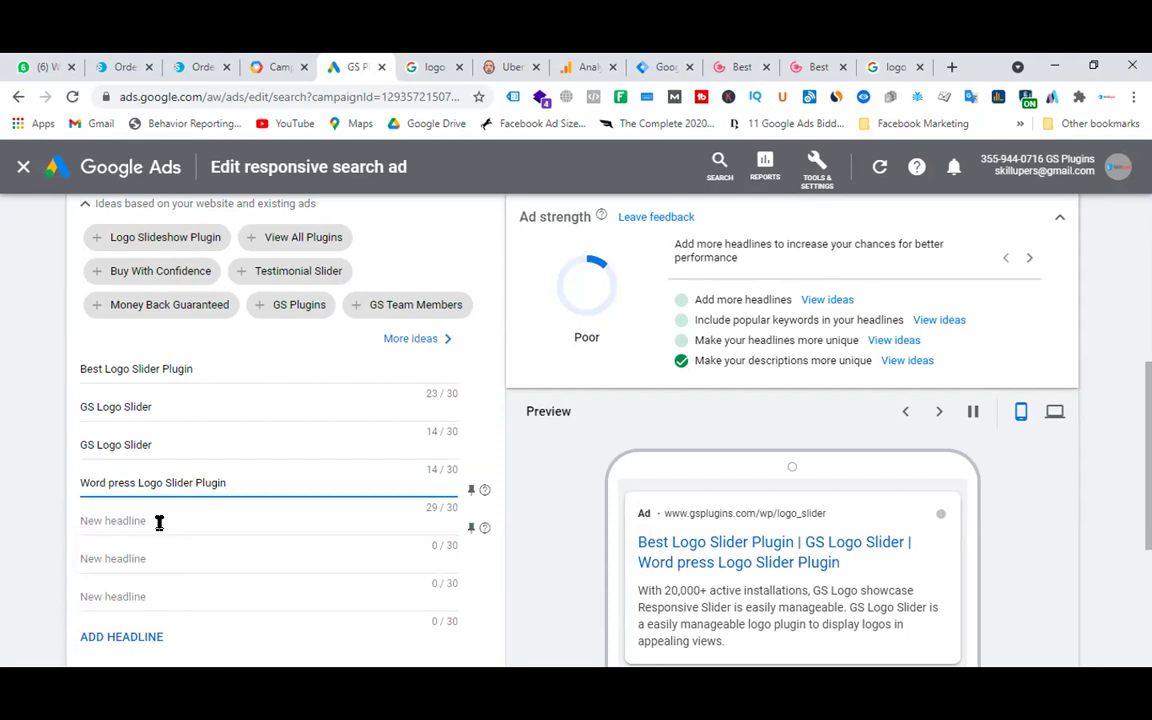
left_click(159, 522)
type("Logo Slider Plugin for WP")
key("alt+Tab")
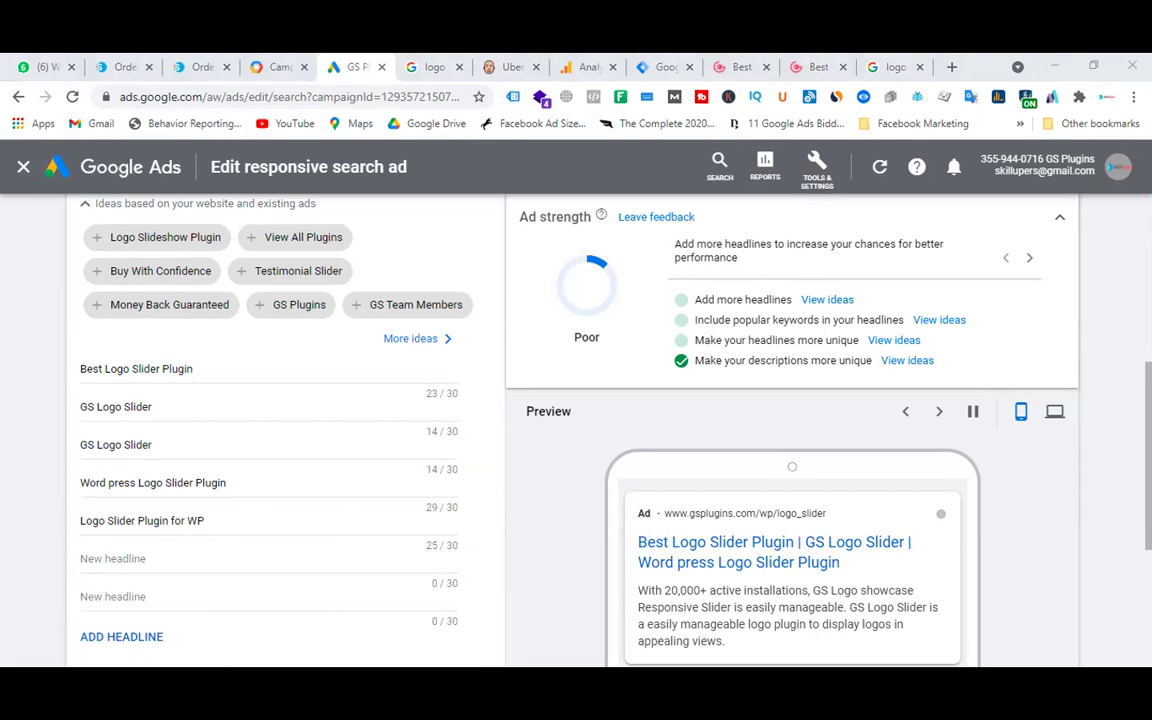
key("alt+Tab")
left_click(182, 556)
type("Logo Slider for Elementor")
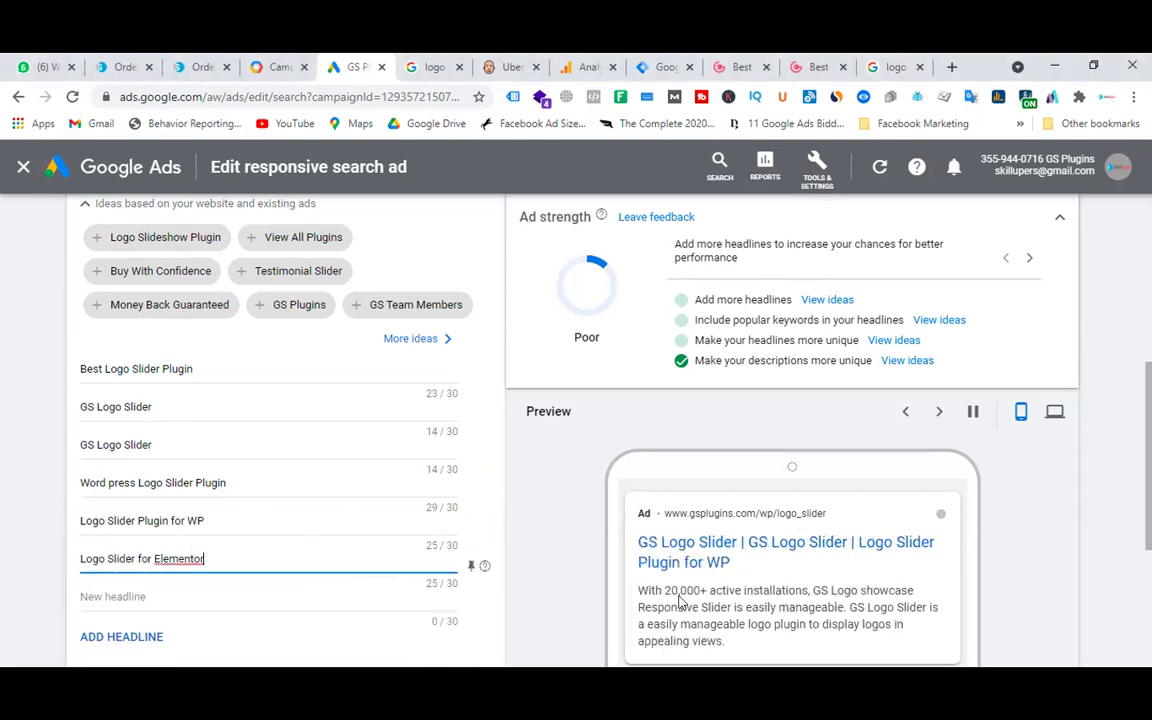
- Add "Logo Showcase WP Plugin" as the seventh headline and "Logo Carousel Slider WP Plugin" as the eighth
key("alt+Tab")
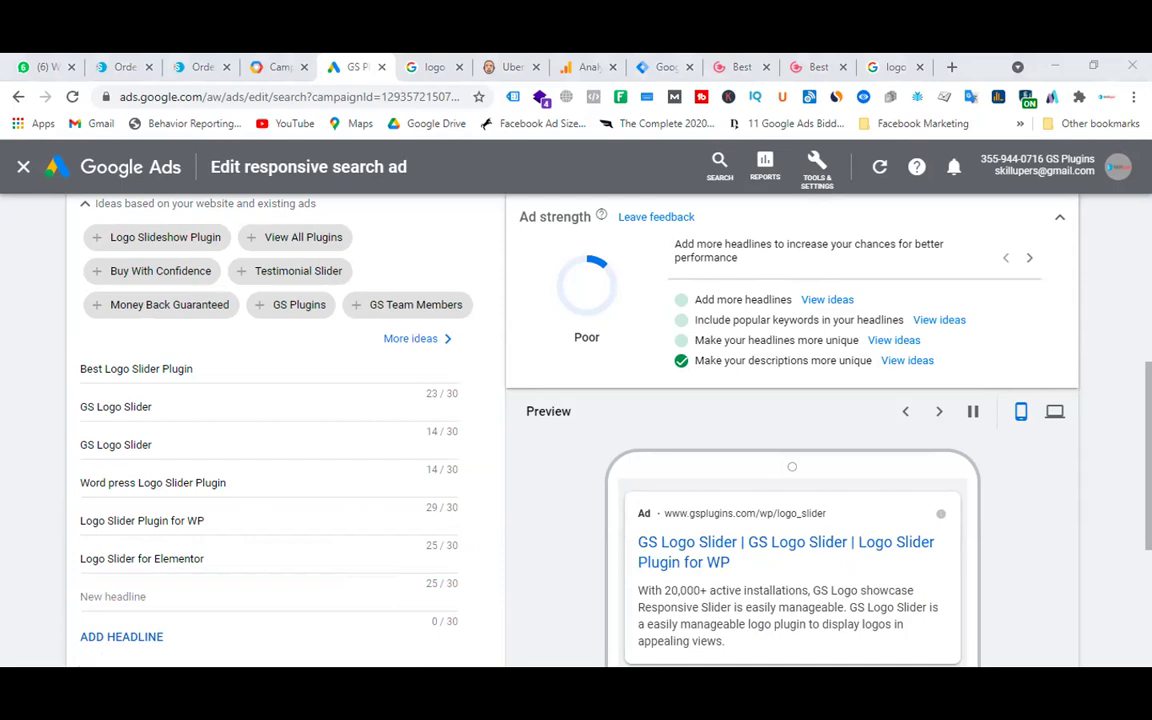
key("alt+Tab")
key("alt+Tab")
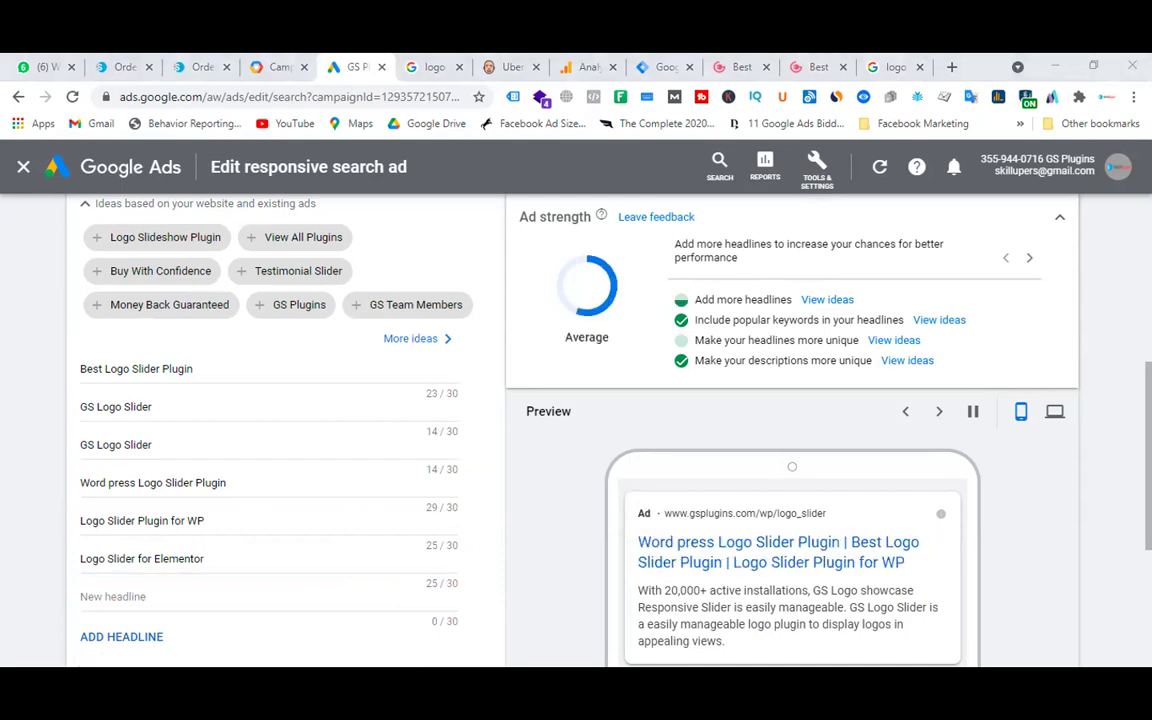
key("alt+Tab")
left_click(136, 596)
type("Logo Showcase WP Plugin")
key("alt+Tab")
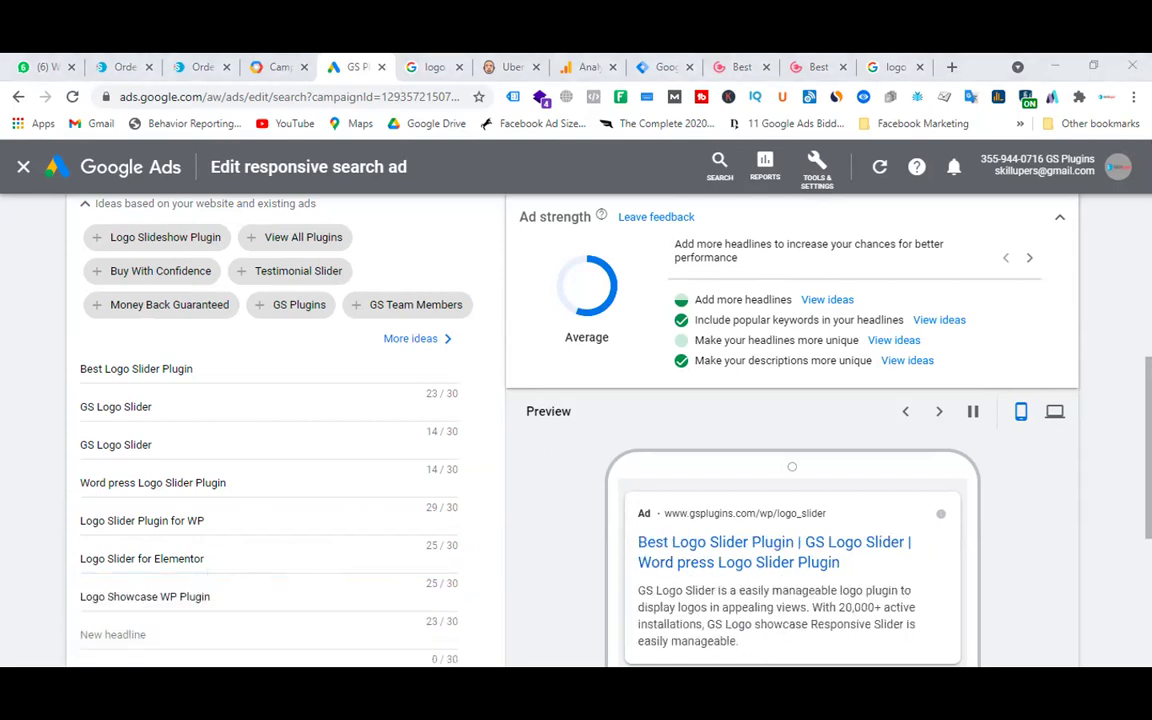
key("alt+Tab")
left_click(146, 630)
type("Logo Carousel Slider WP Plugin")
- Add a third description reading "GS Logo Showcase Slider for WP is one of the most responsive logo slider plugins."
scroll(265, 478, "down", 4)
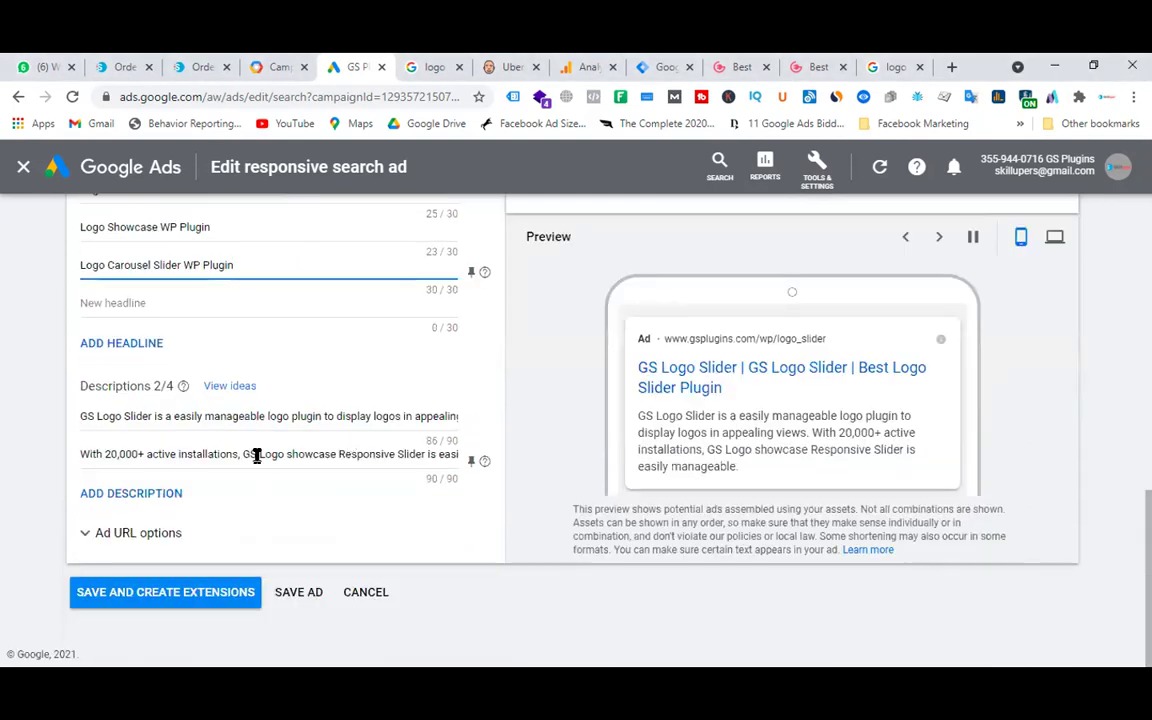
left_click(170, 492)
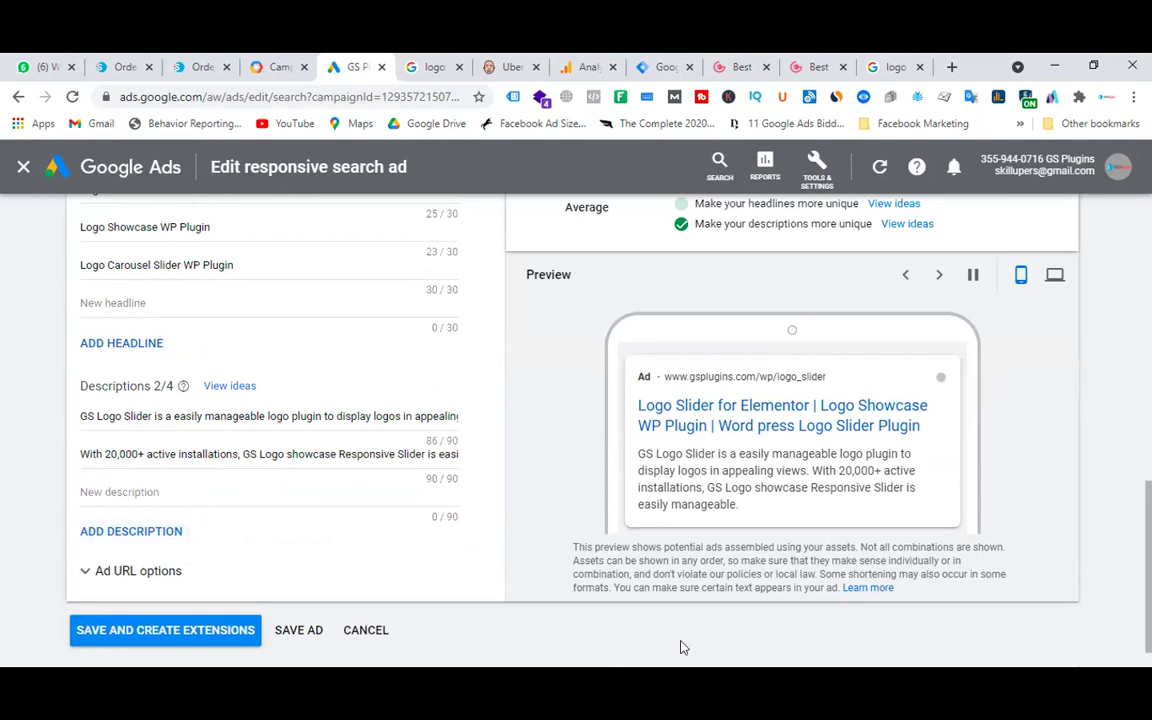
key("alt+Tab")
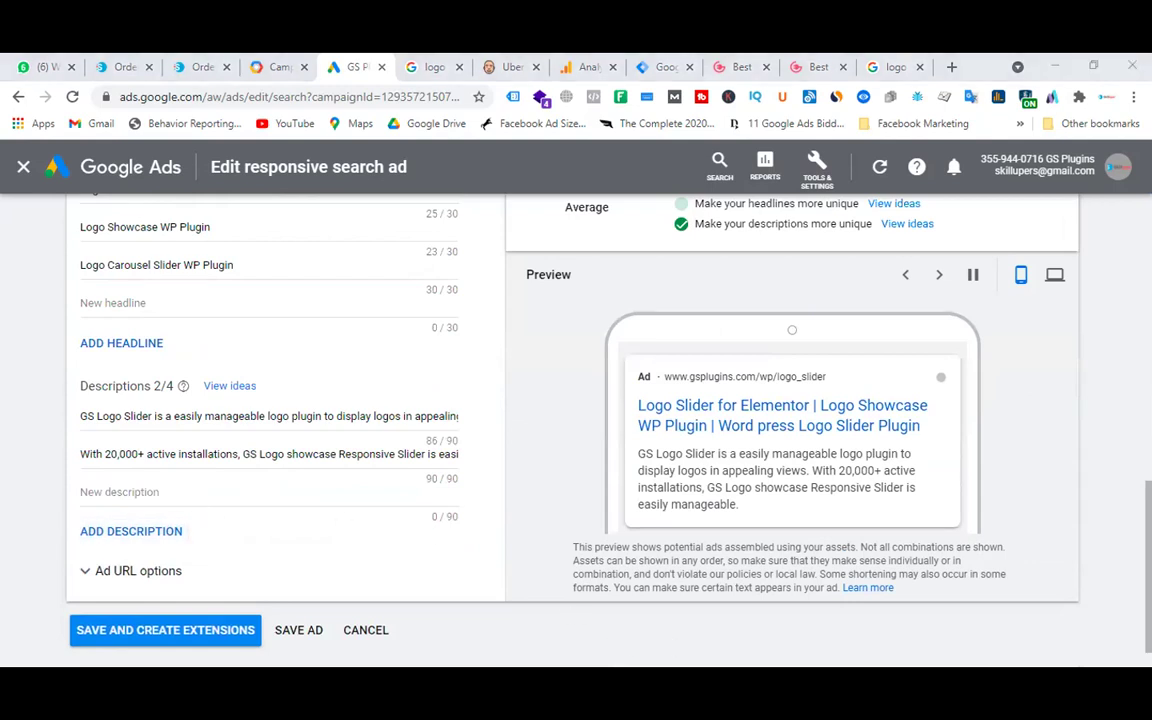
left_click(129, 488)
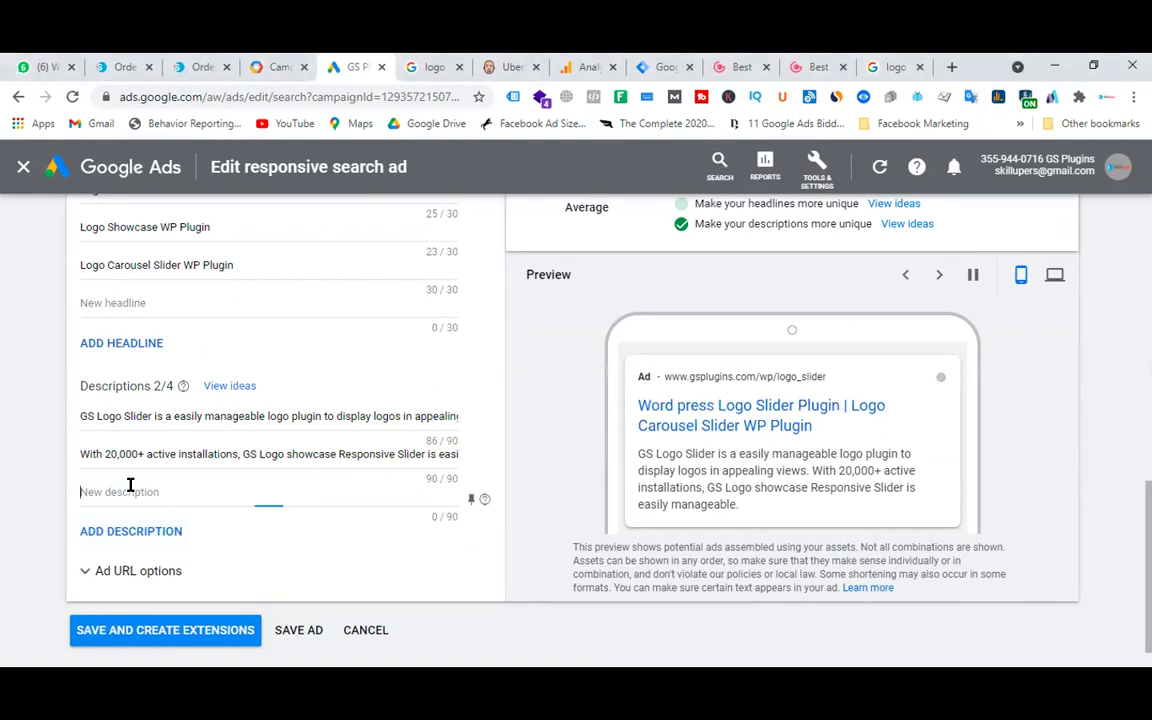
key("ctrl+v")
- Add the fourth description "Super Fast Loading Time. Easily Customizable. Suitable To All Brousers" and try to save the ad
left_click(131, 532)
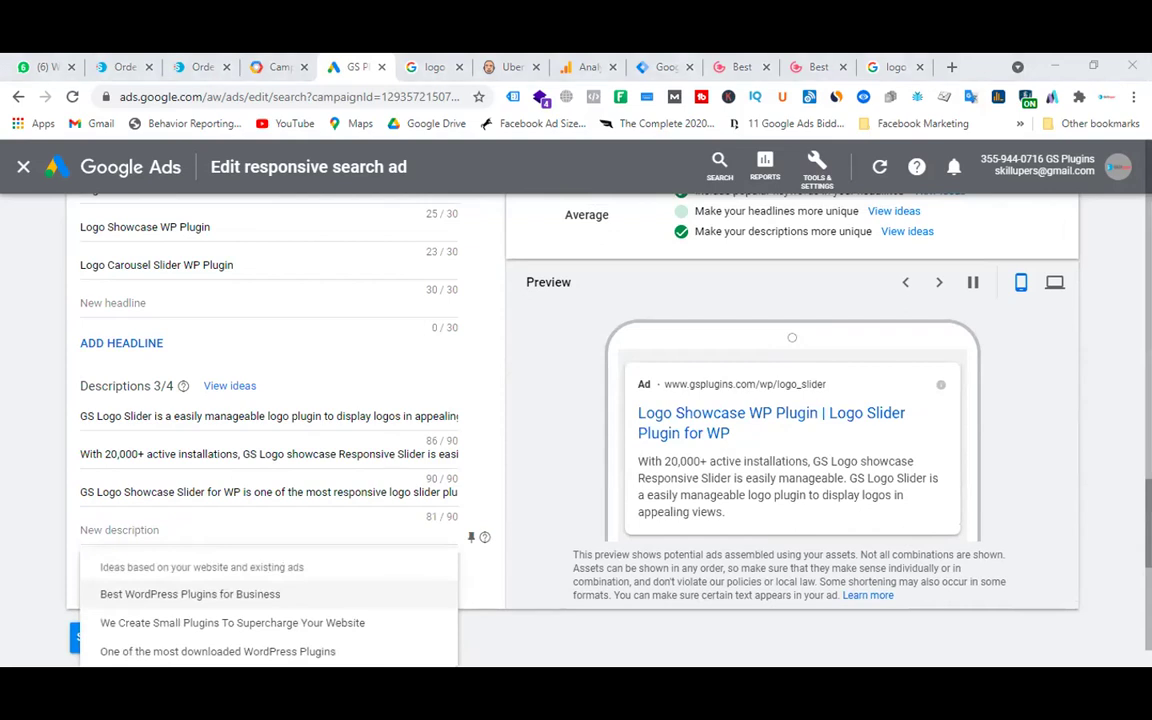
type("Super Fast Loading Time. Easily Customizable. Suitable To All Brousers")
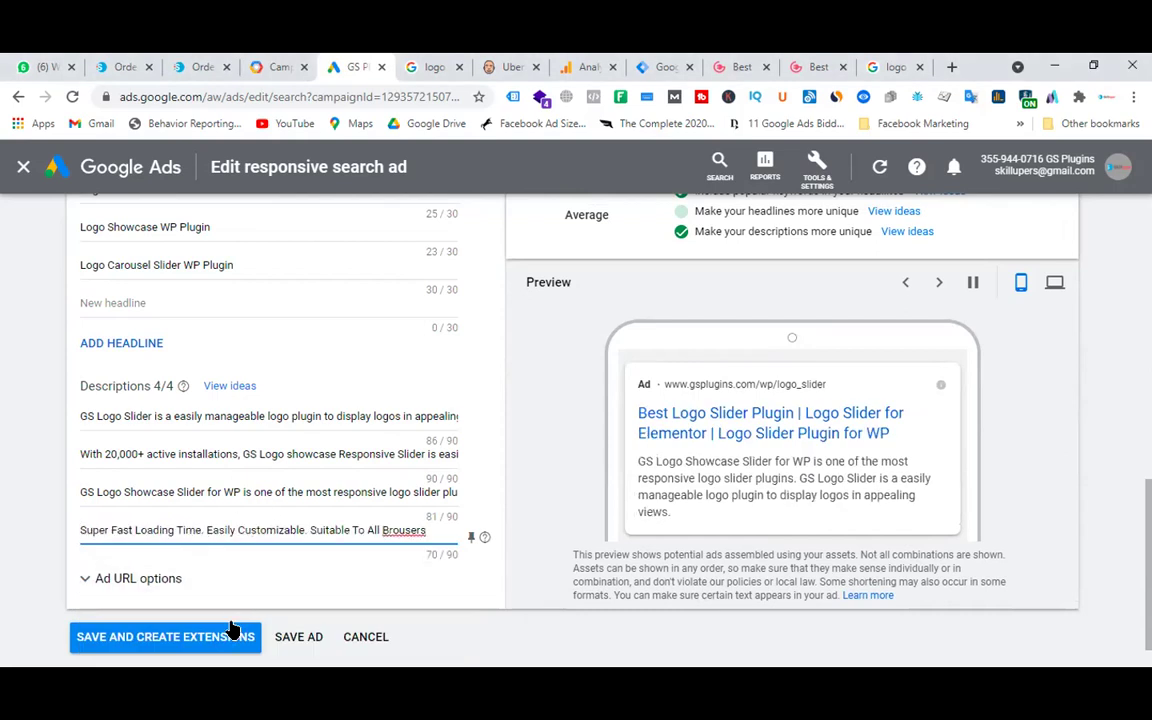
left_click(299, 638)
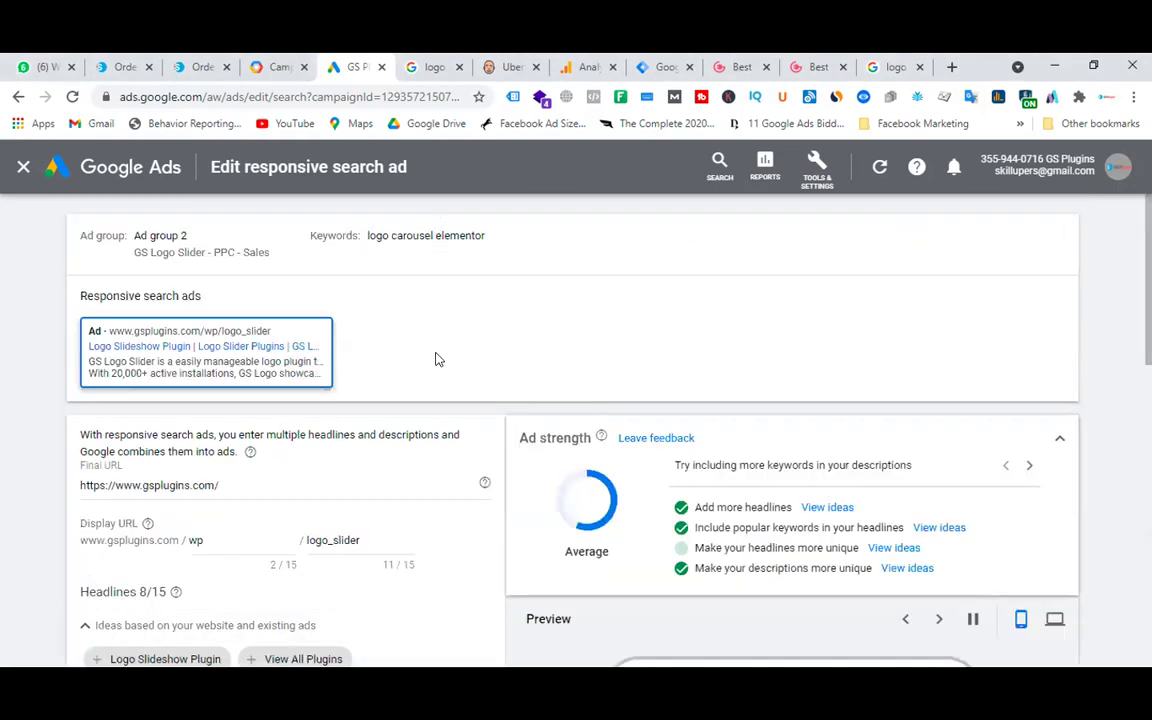
- Replace the duplicate third headline with the suggested idea "Logo Slideshow Plugin"
scroll(435, 359, "down", 5)
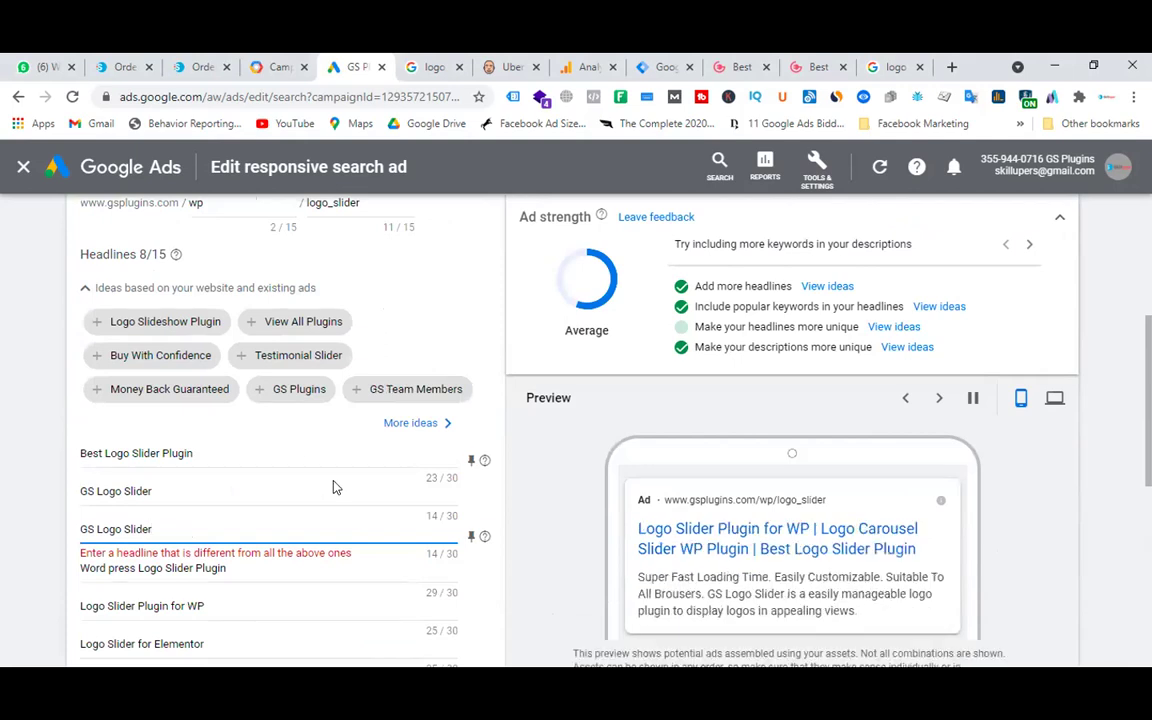
scroll(334, 484, "down", 1)
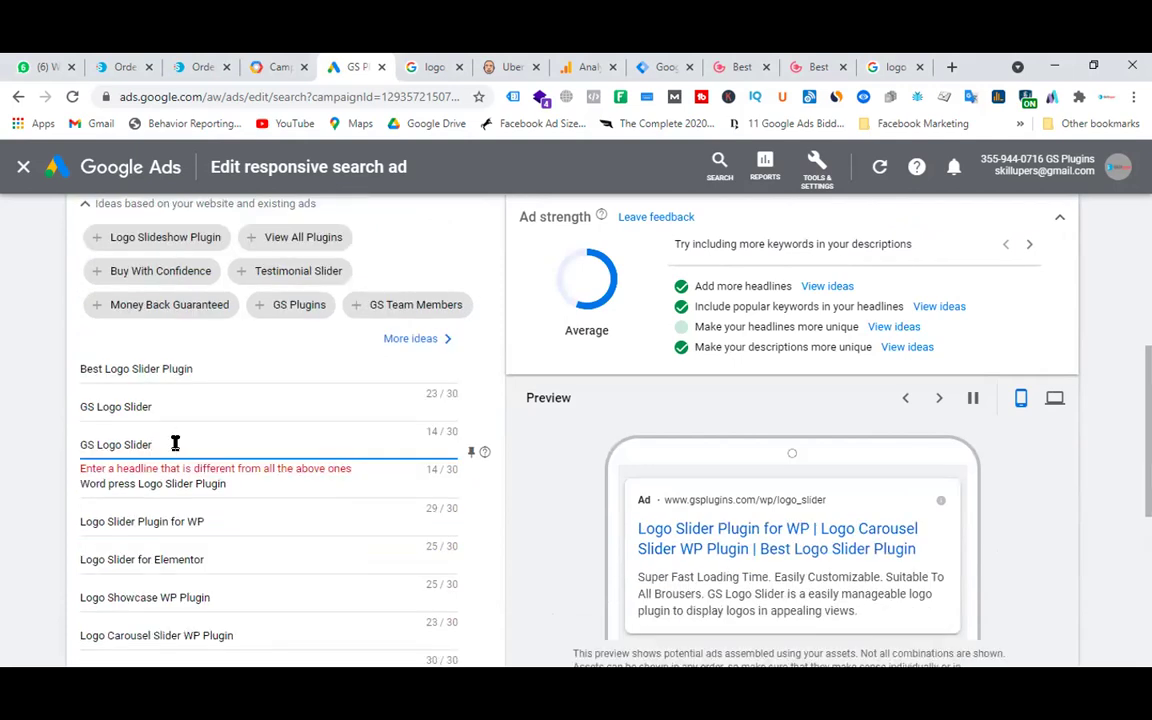
left_click_drag(175, 443, 30, 451)
key("BackSpace")
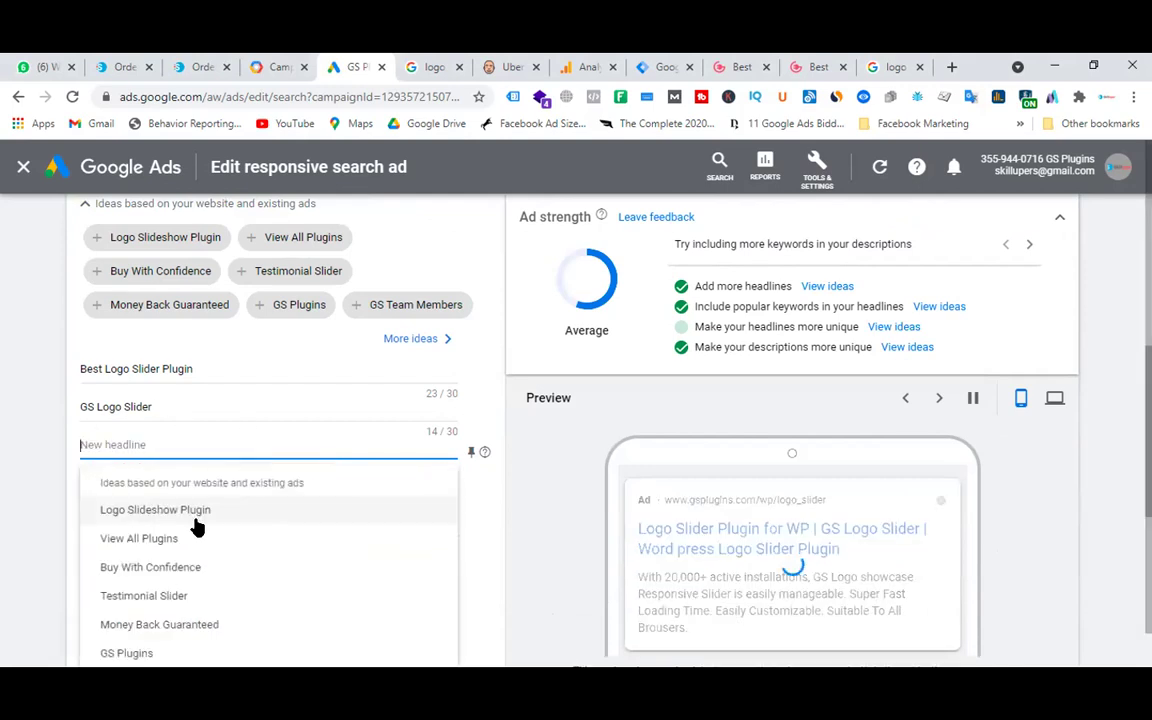
left_click(193, 512)
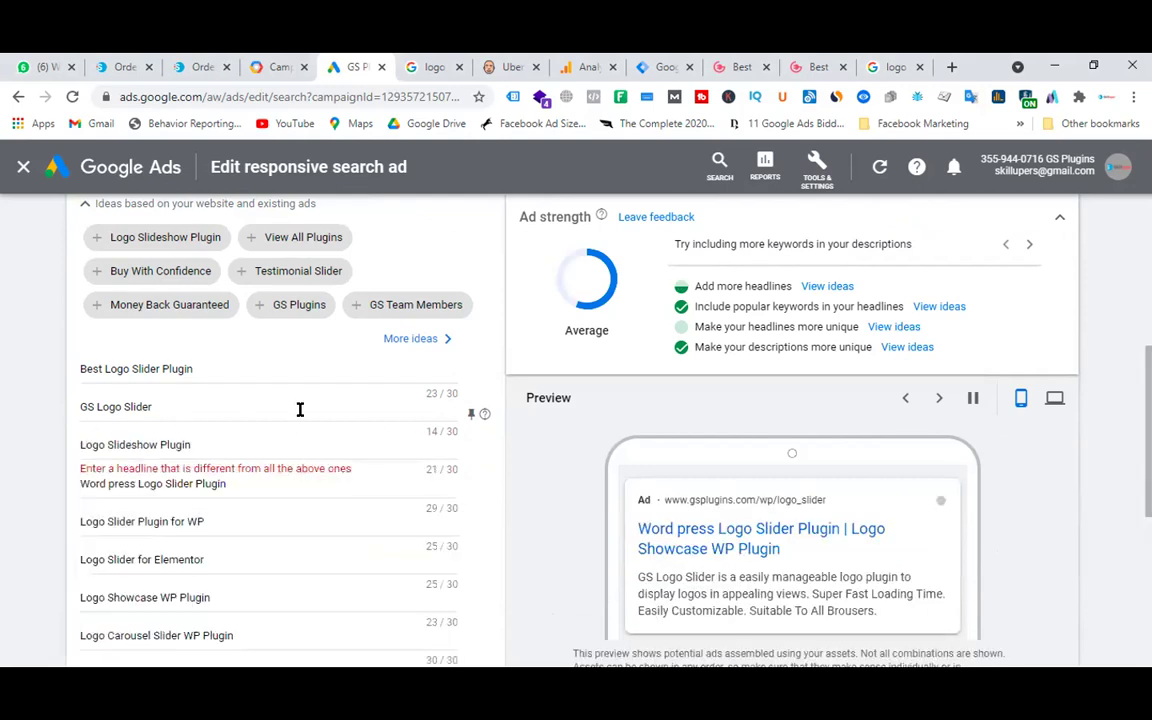
- Look over the remaining headlines and descriptions, and save the ad without creating extensions
scroll(360, 481, "down", 3)
scroll(290, 490, "down", 4)
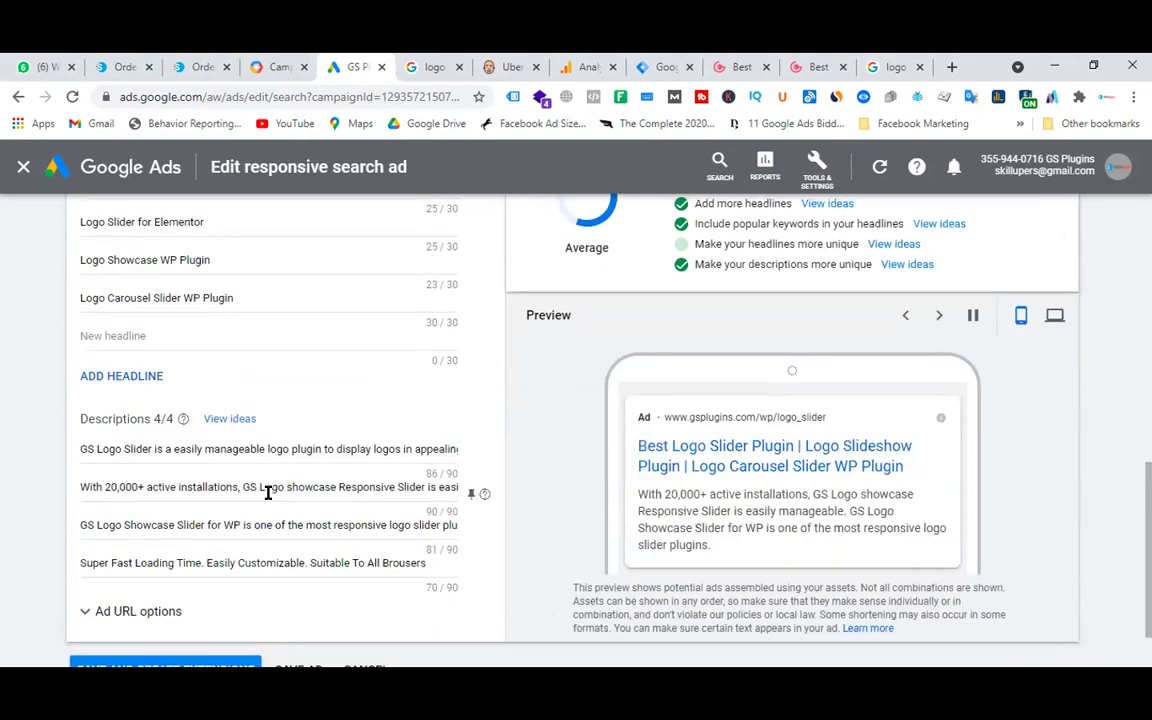
scroll(298, 499, "up", 2)
scroll(295, 428, "down", 2)
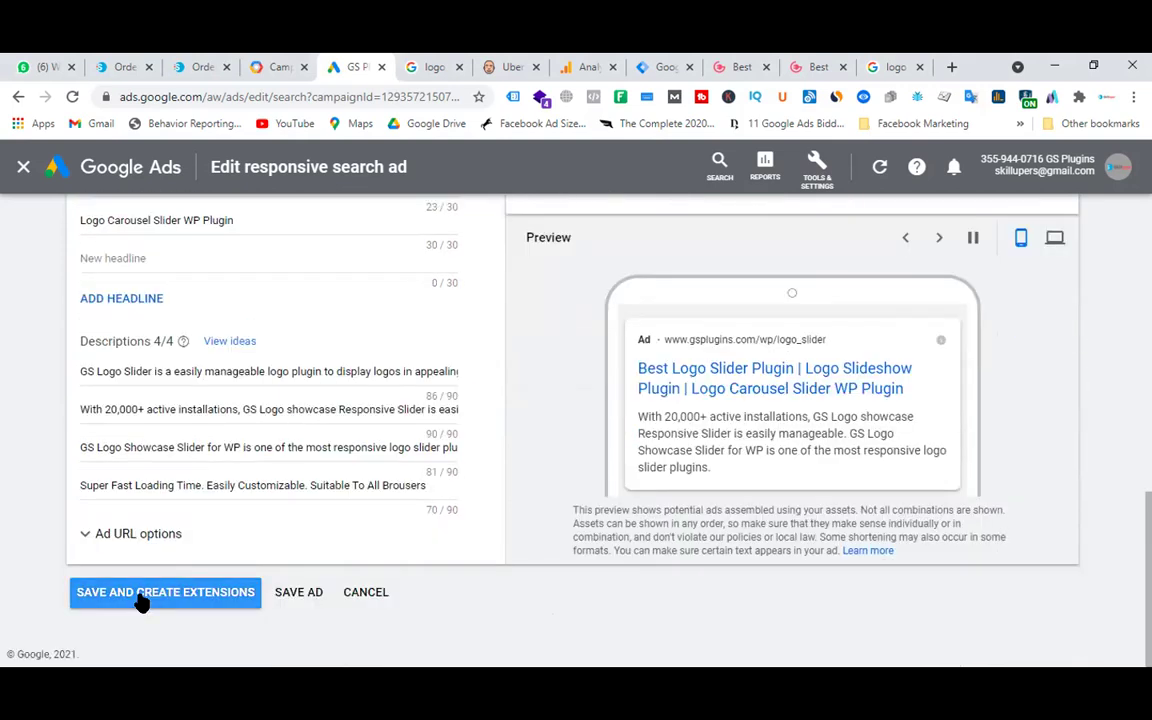
left_click(298, 593)
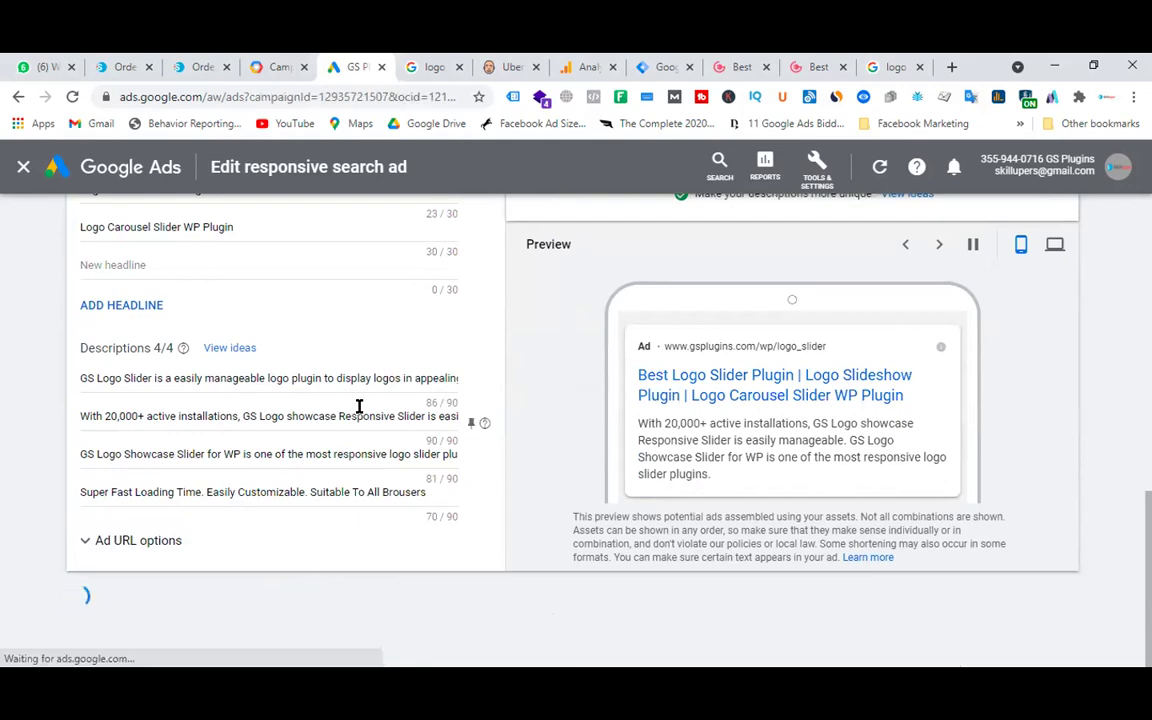
scroll(786, 375, "down", 3)
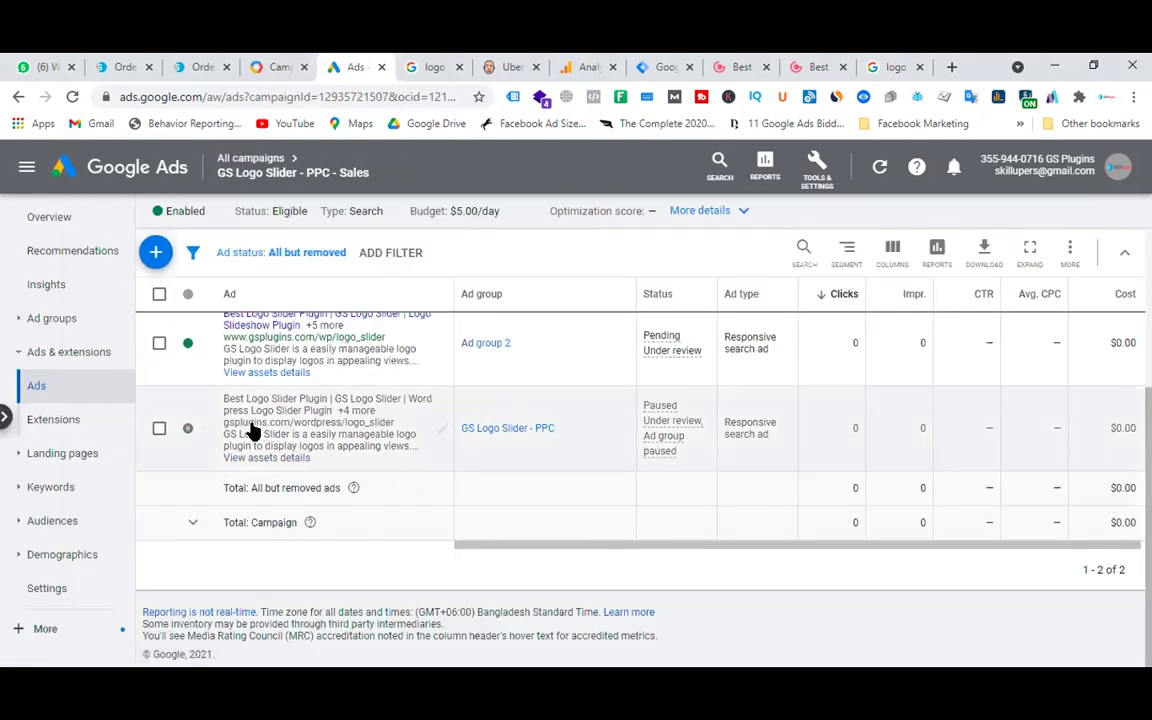
left_click(159, 428)
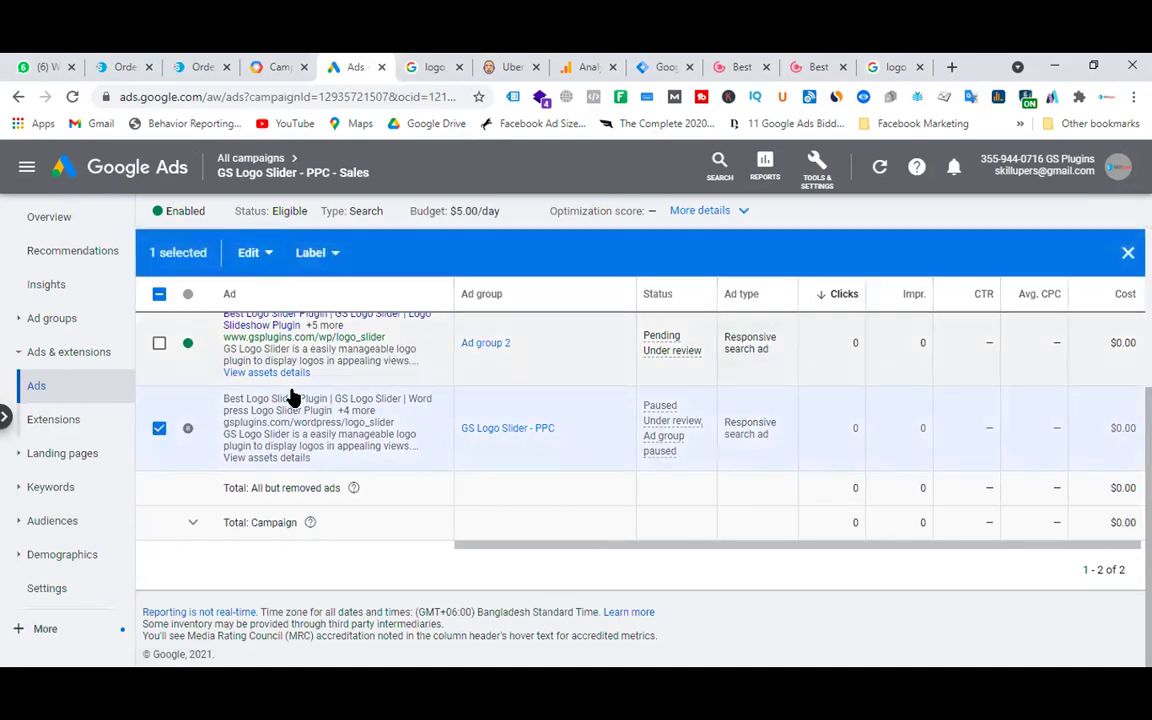
left_click(159, 430)
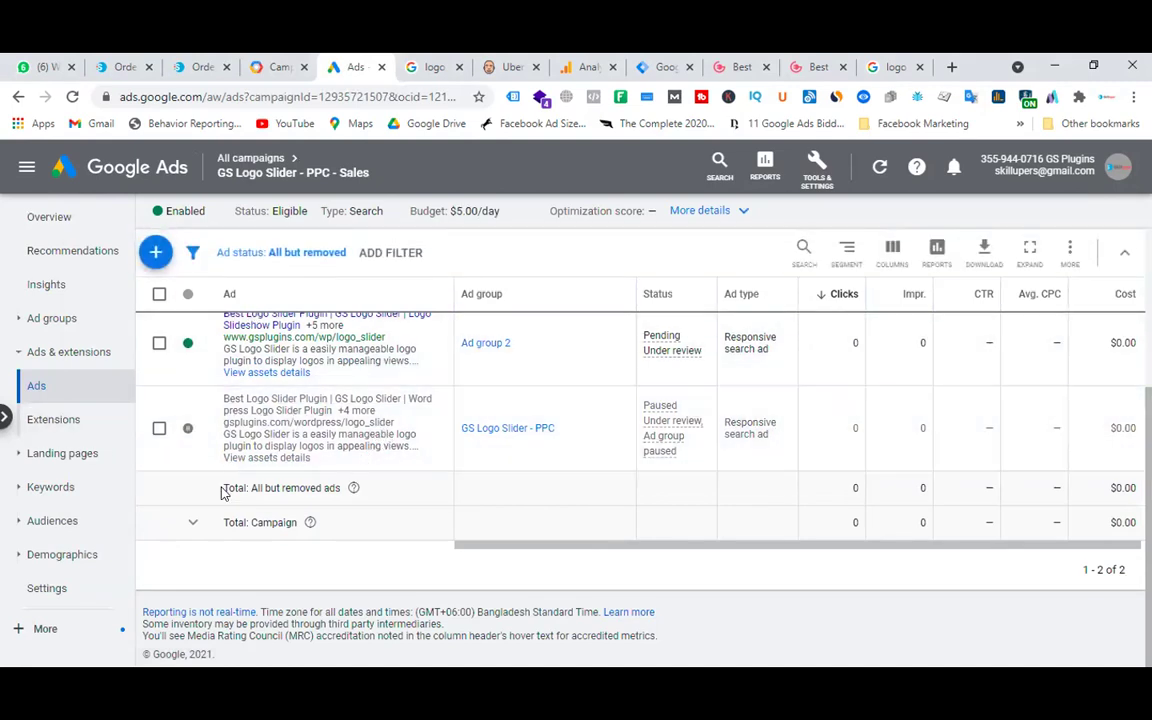
- Rename the paused ad group as "GS Logo Slider - PPC - test", copying its original name "GS Logo Slider - PPC" before saving
scroll(321, 453, "up", 3)
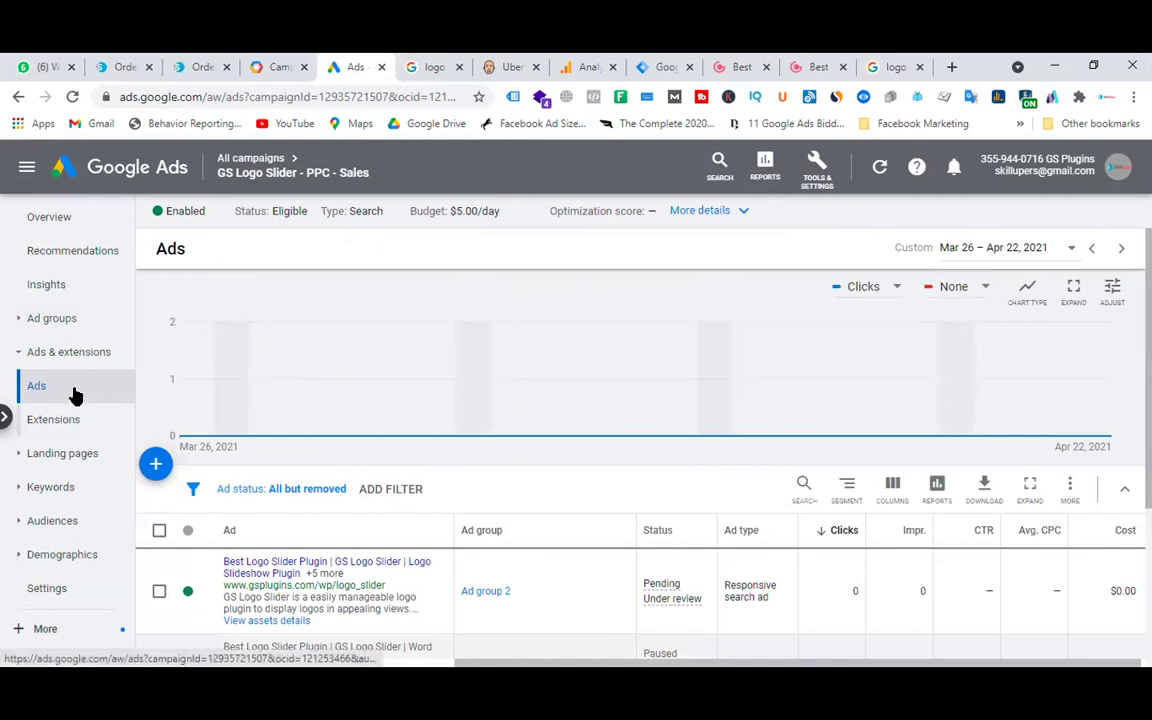
left_click(57, 319)
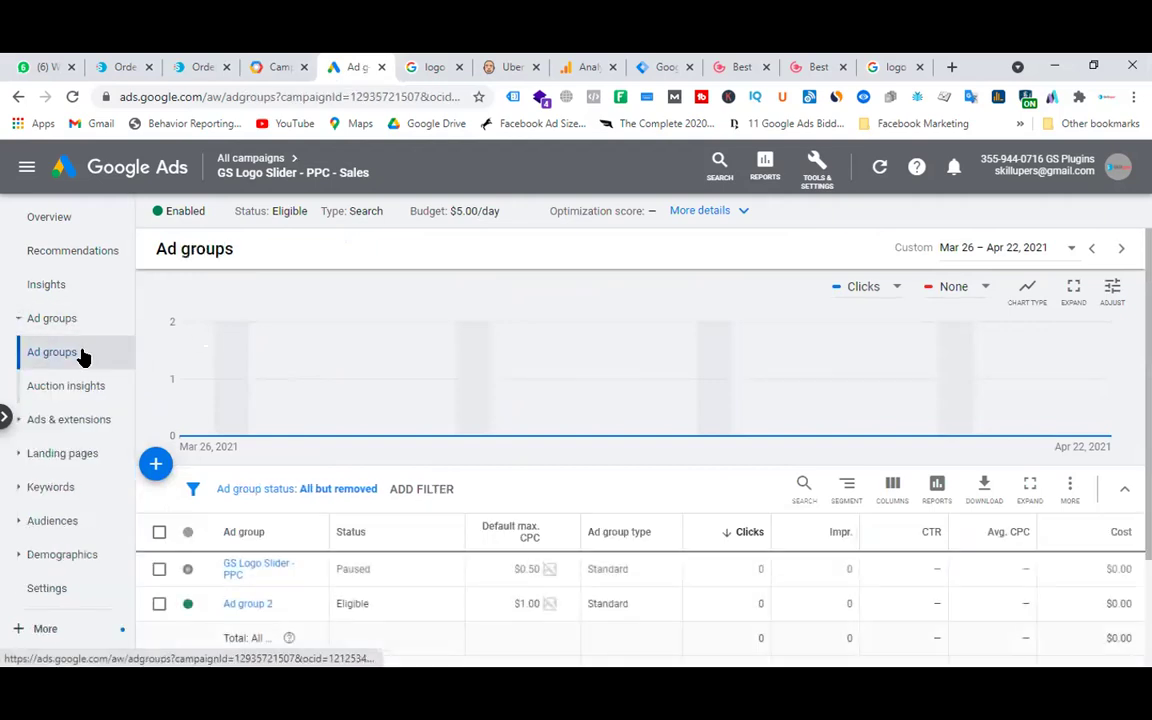
left_click(311, 571)
type("- test")
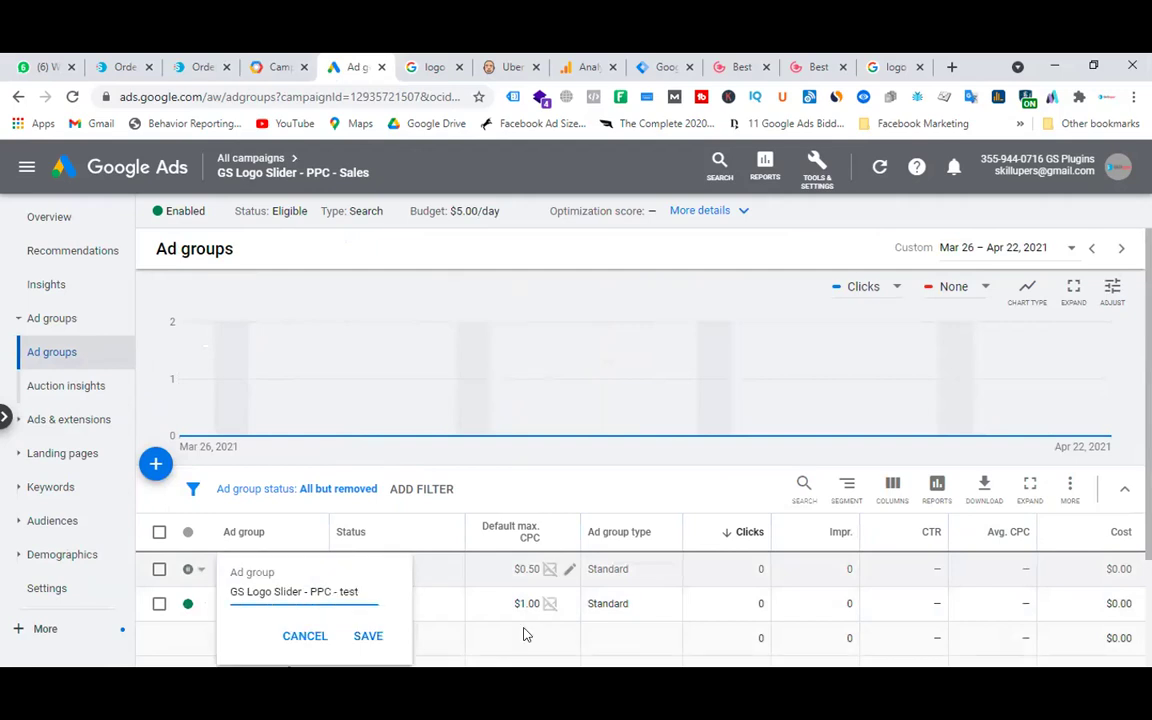
left_click_drag(330, 591, 211, 597)
key("ctrl+c")
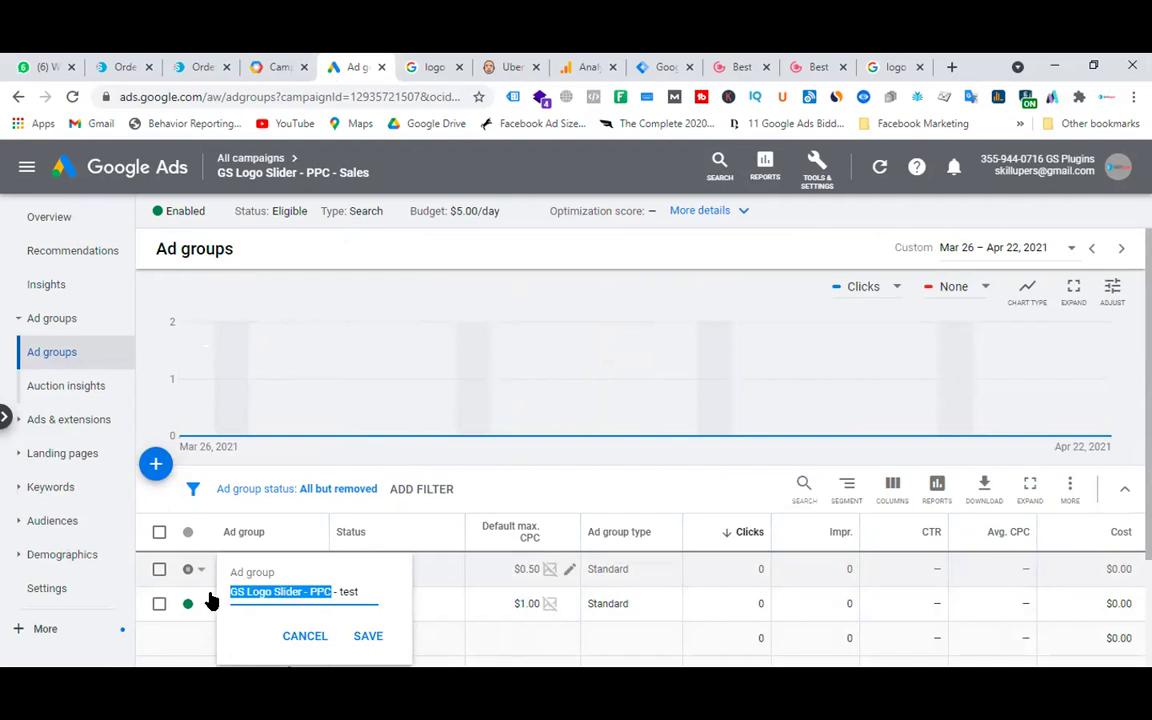
left_click(376, 639)
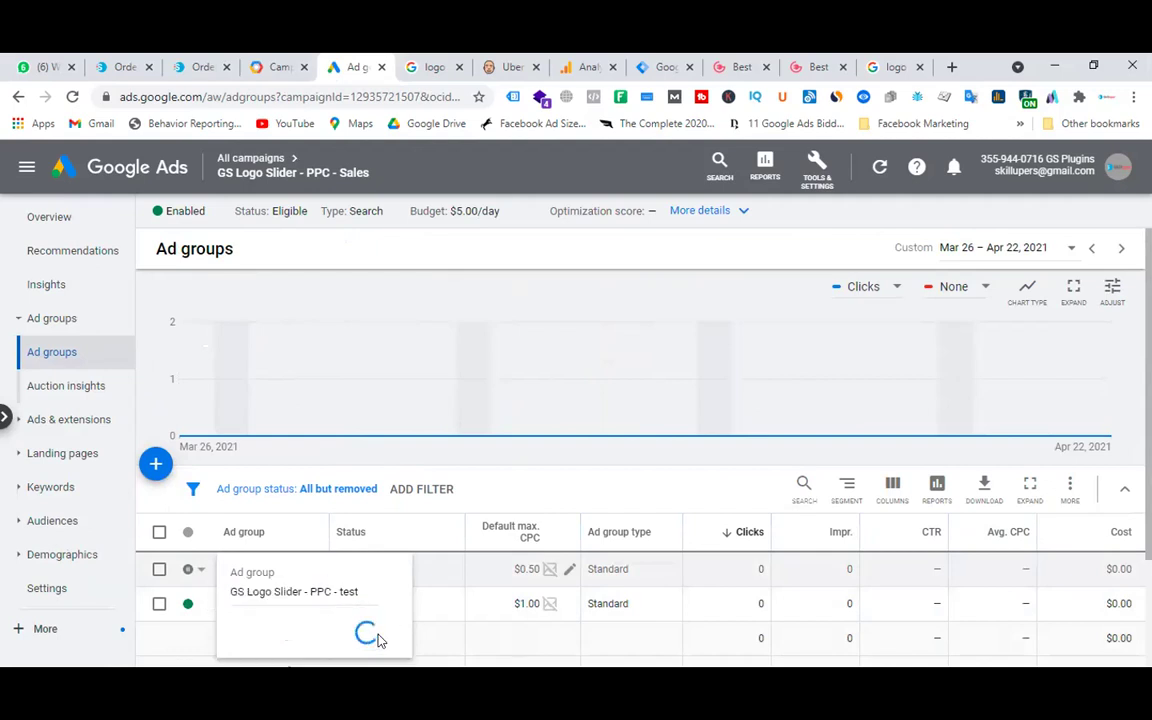
- Rename Ad group 2 as "GS Logo Slider - PPC" using the copied name and save the change
left_click(283, 609)
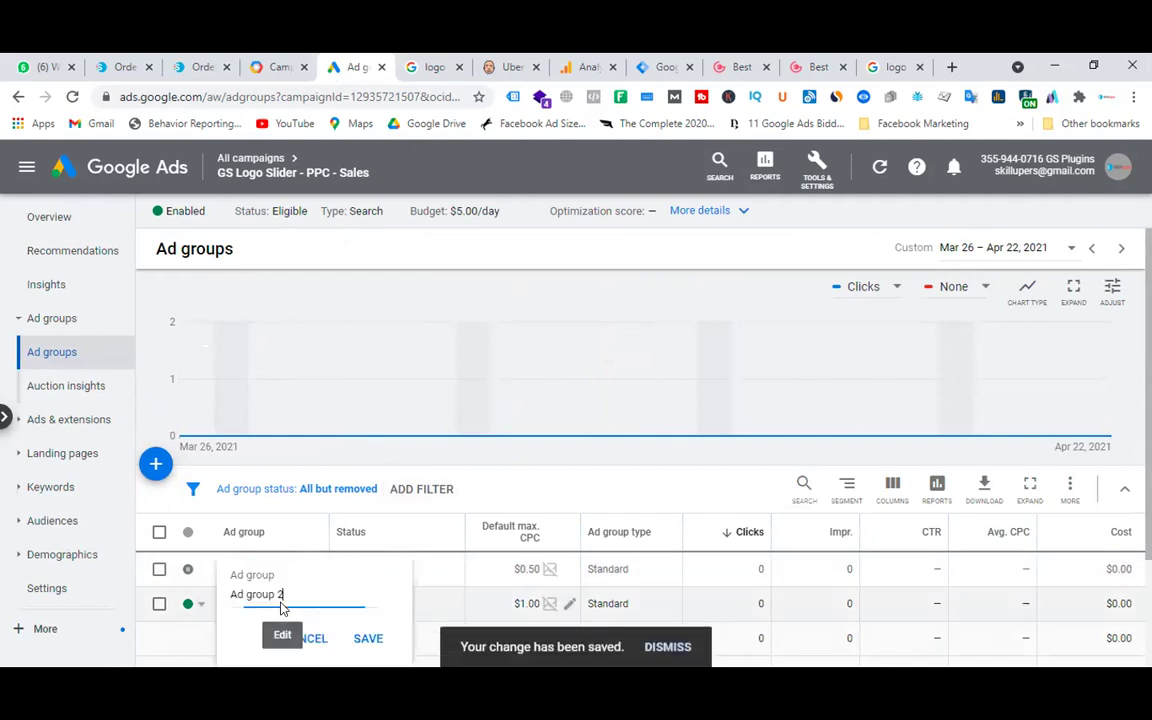
triple_click(352, 584)
key("ctrl+v")
left_click(373, 640)
scroll(553, 340, "down", 2)
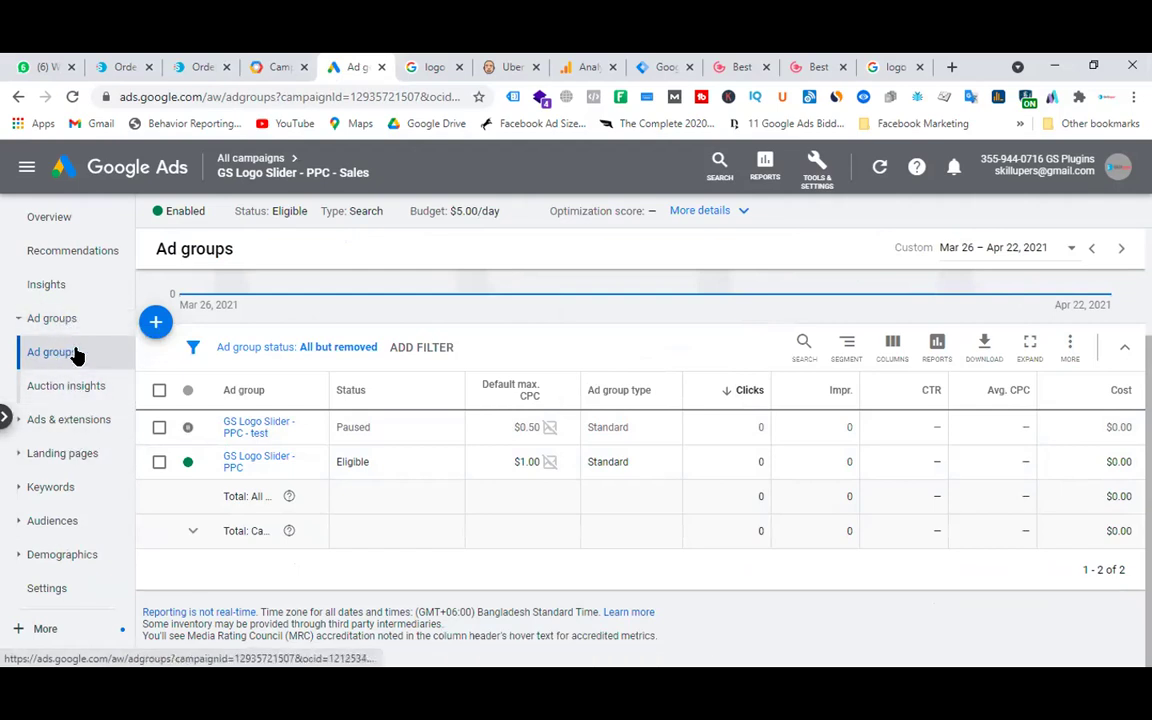
- Open the campaign's ads list and filter the ad status to "All enabled"
left_click(79, 419)
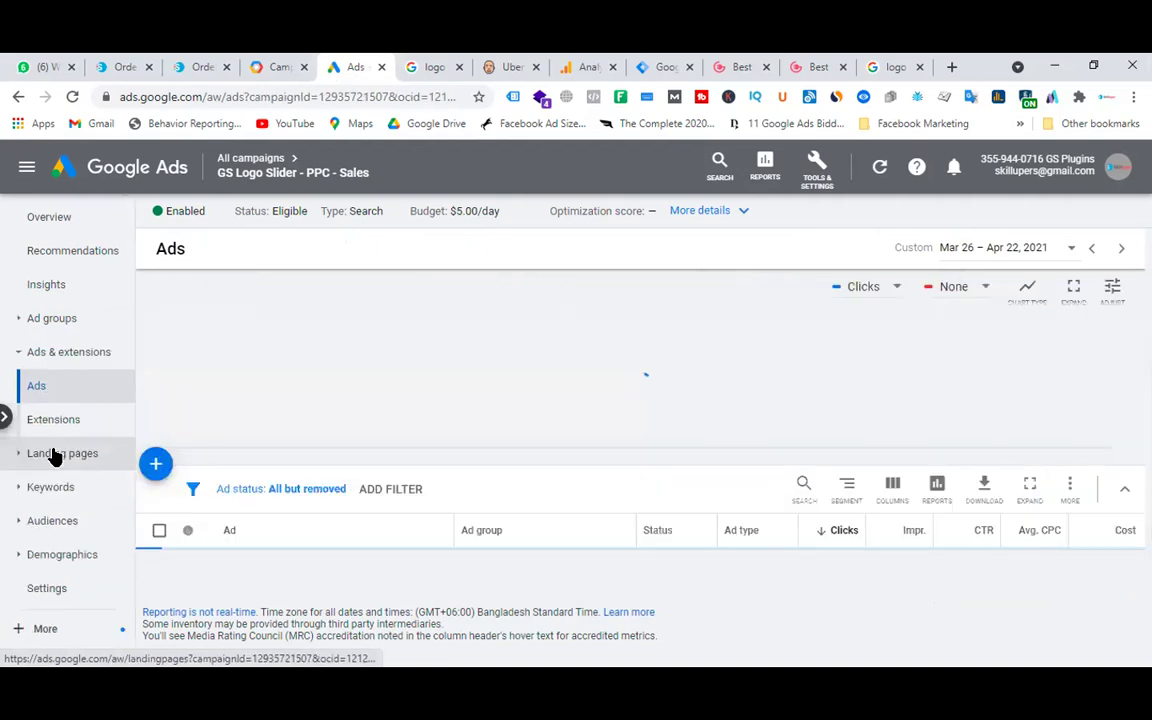
left_click(52, 454)
left_click(70, 352)
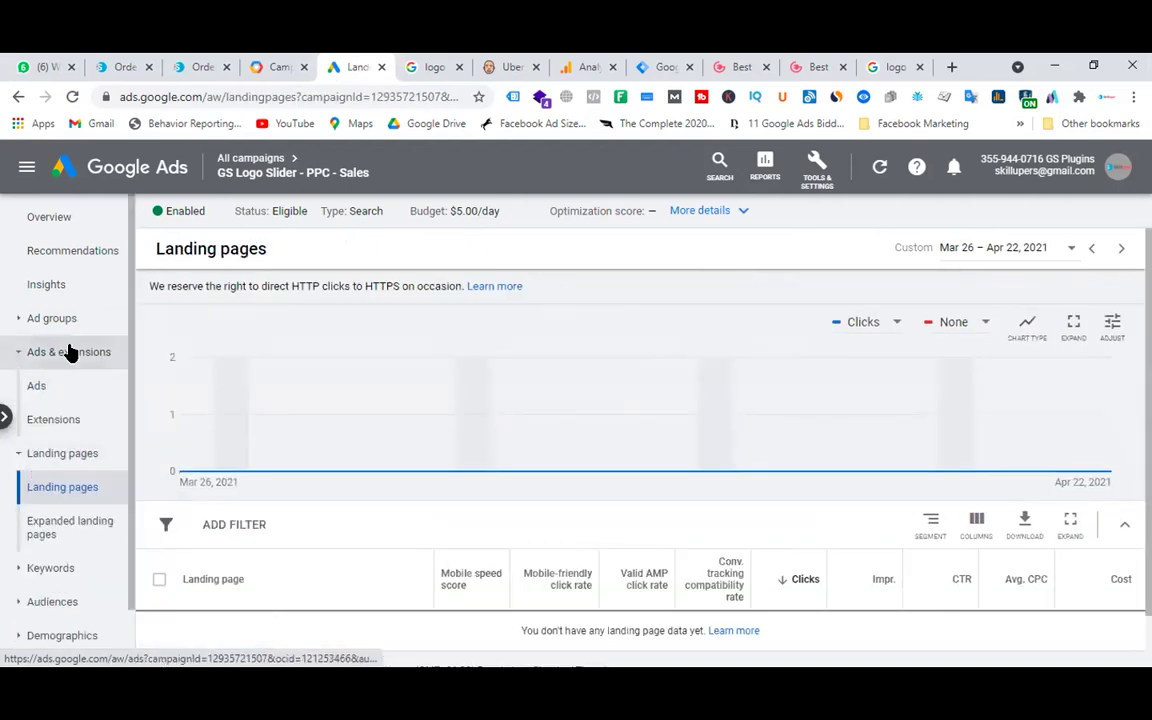
left_click(44, 389)
scroll(520, 474, "down", 3)
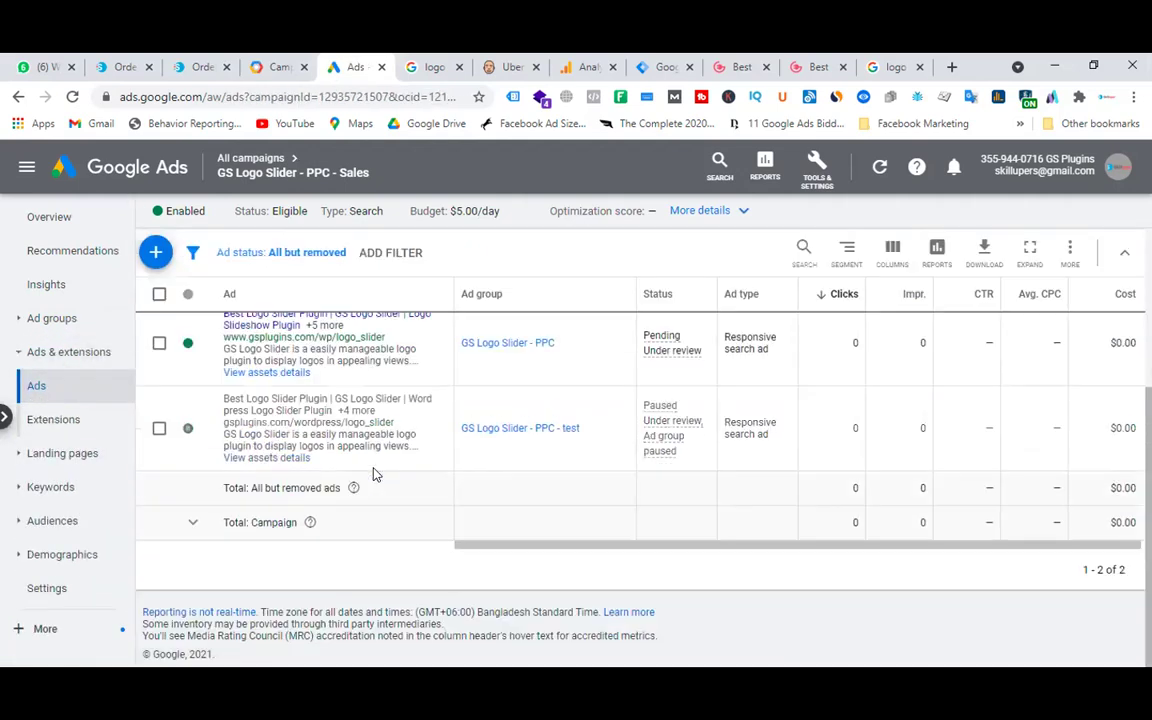
left_click(330, 254)
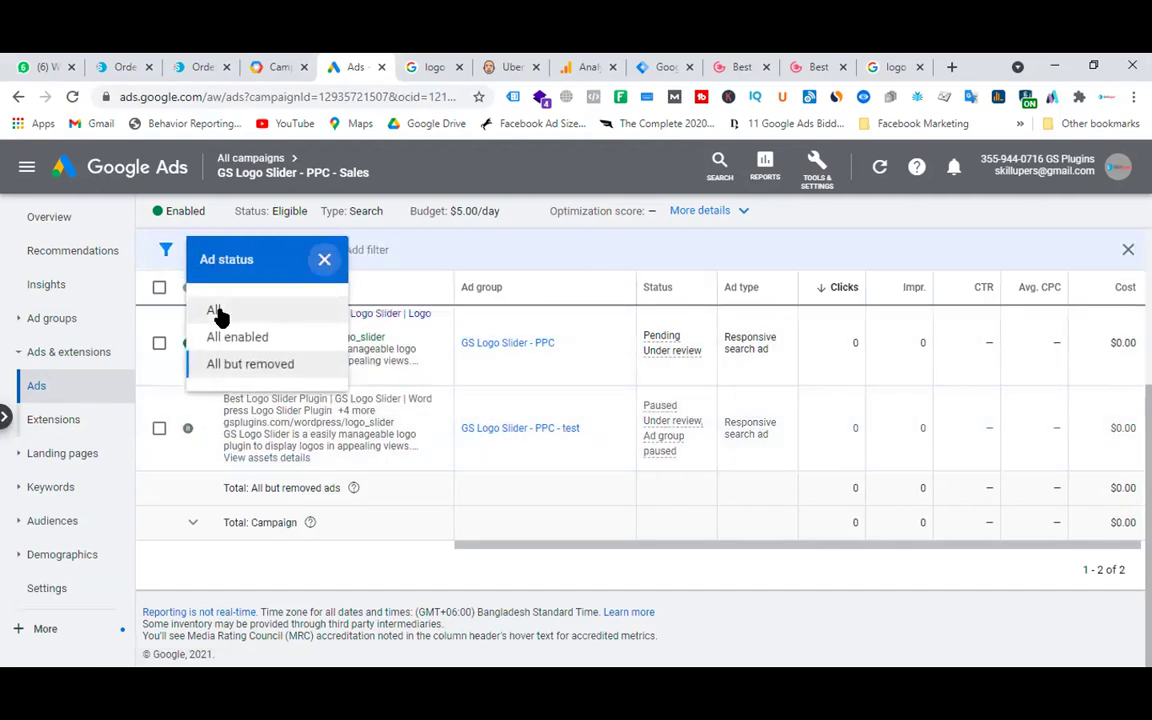
left_click(228, 335)
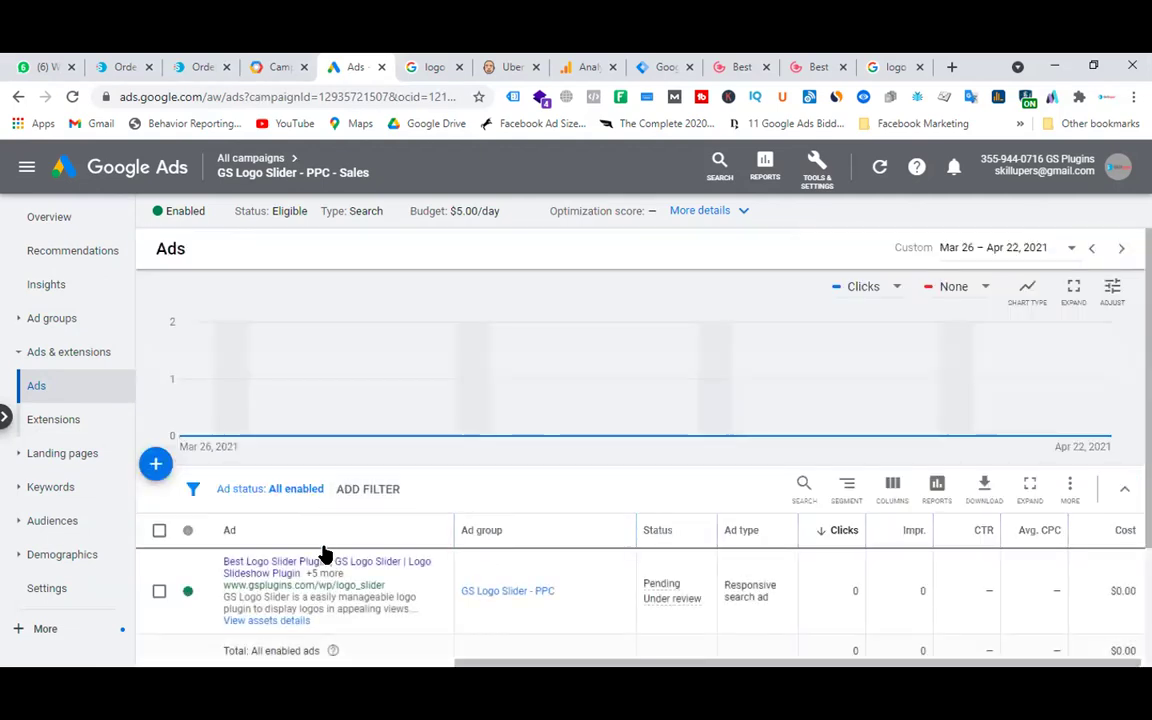
- Open the enabled responsive search ad for editing and copy the generated gs-logo-slider campaign URL from the Campaign URL Builder
left_click(442, 437)
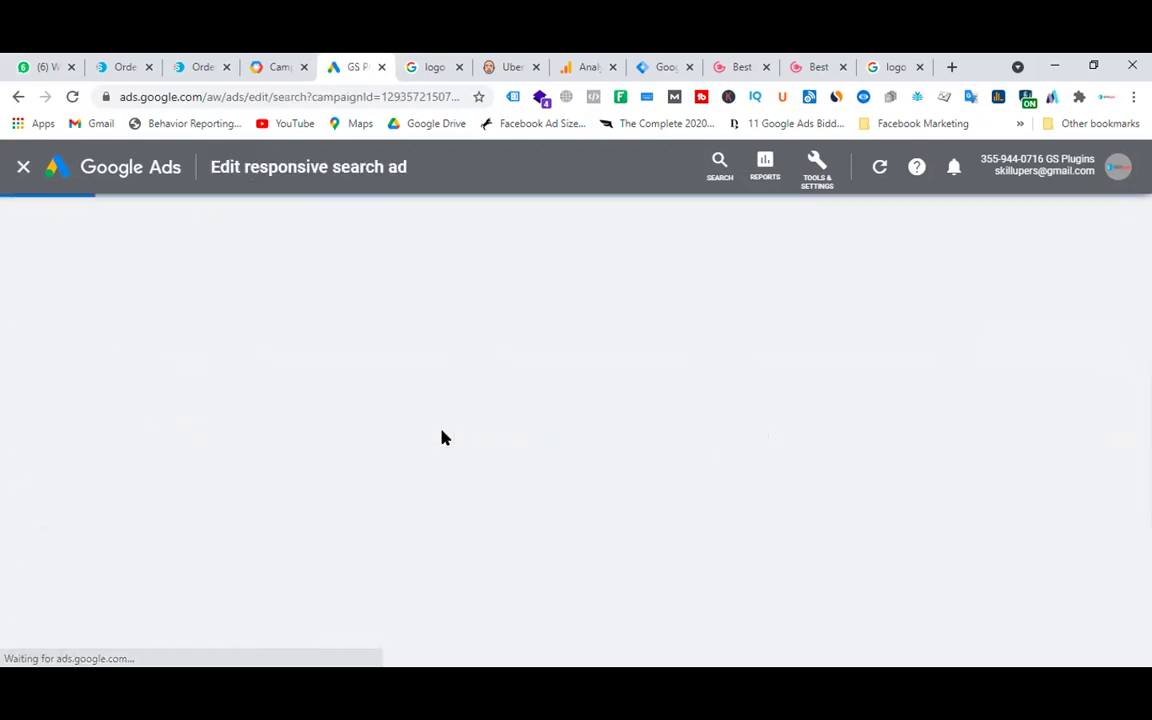
scroll(600, 350, "down", 2)
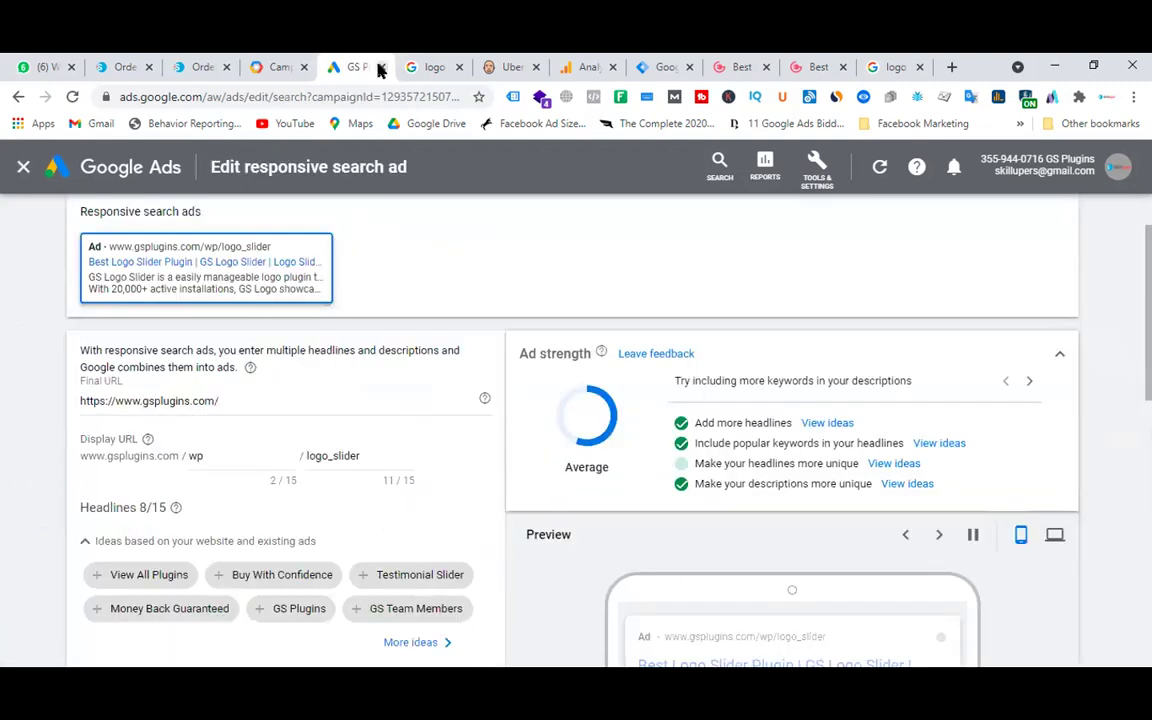
left_click(278, 67)
scroll(679, 399, "up", 3)
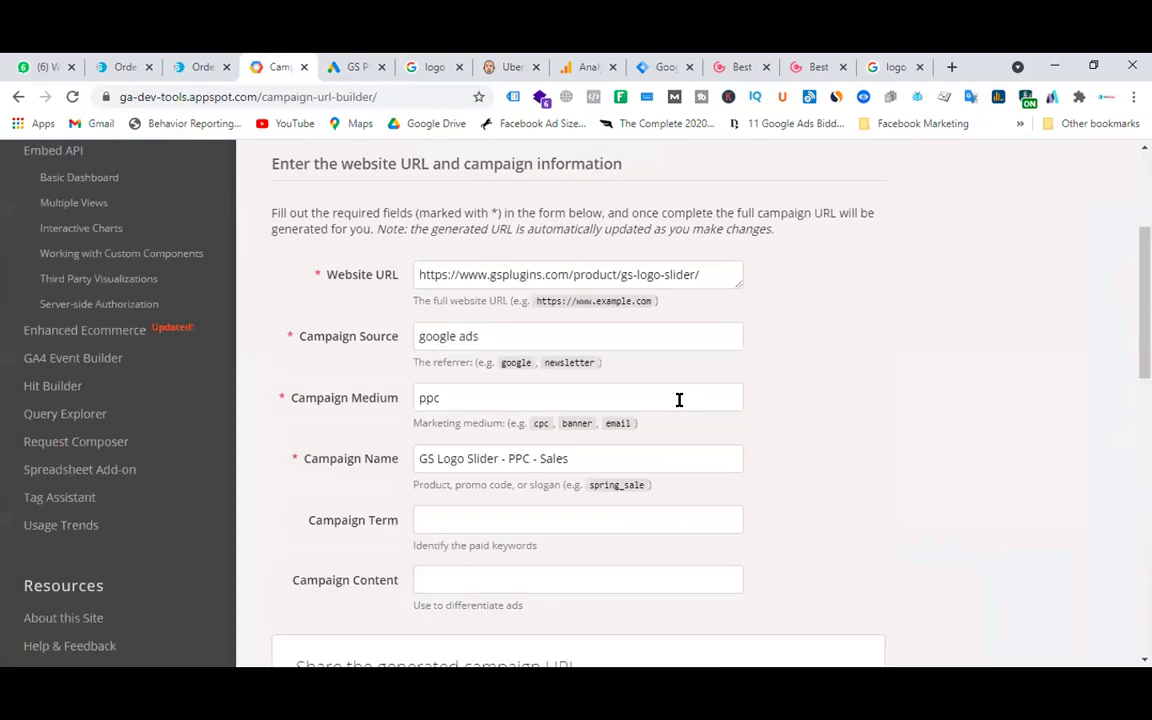
scroll(496, 481, "down", 3)
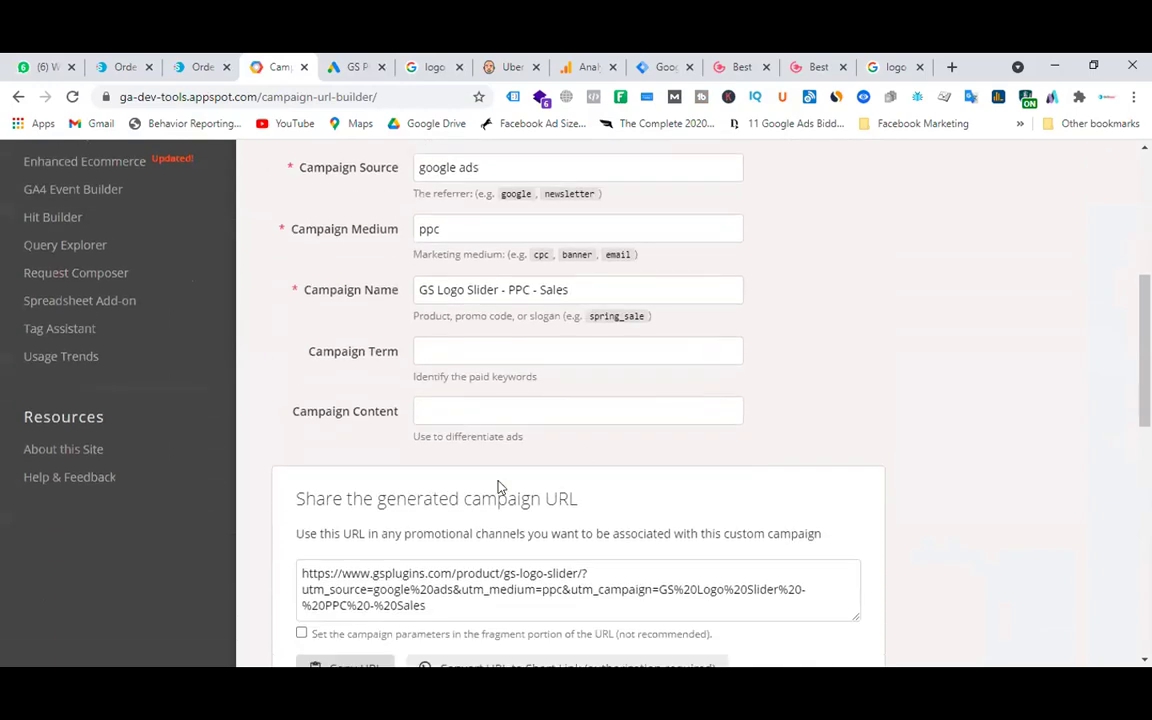
left_click(348, 503)
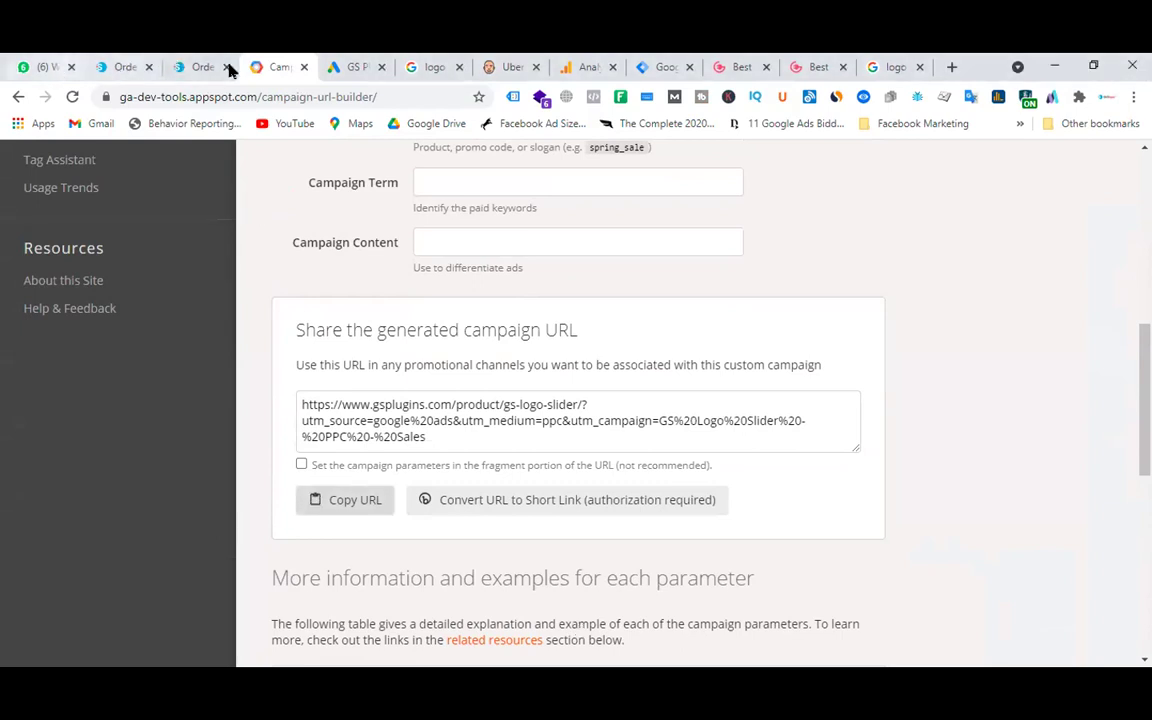
- Replace the ad's final URL with the copied gs-logo-slider campaign URL and save the ad
left_click(355, 68)
triple_click(236, 400)
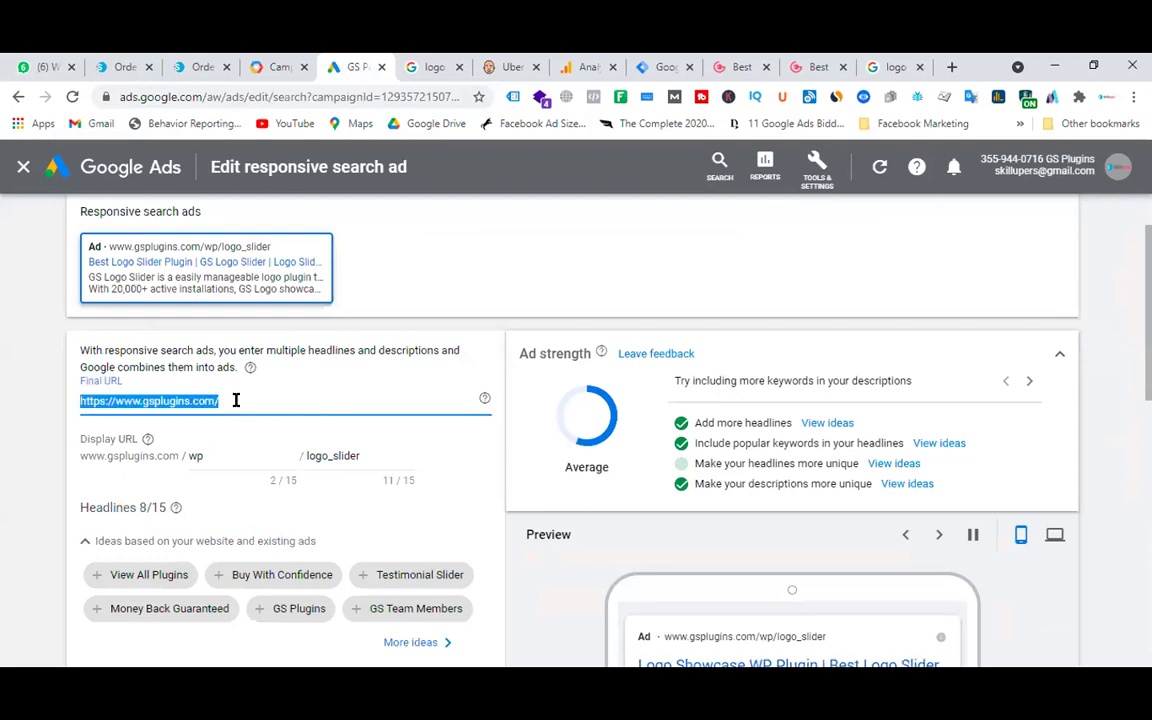
key("ctrl+v")
scroll(420, 425, "down", 10)
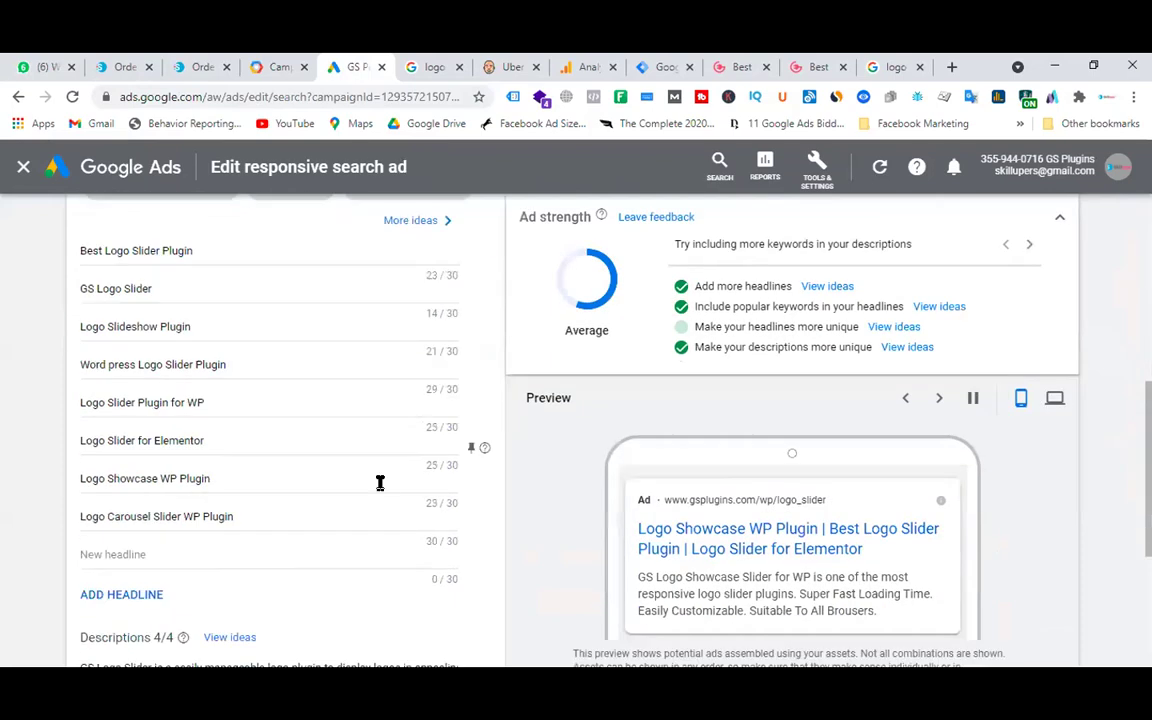
left_click(291, 592)
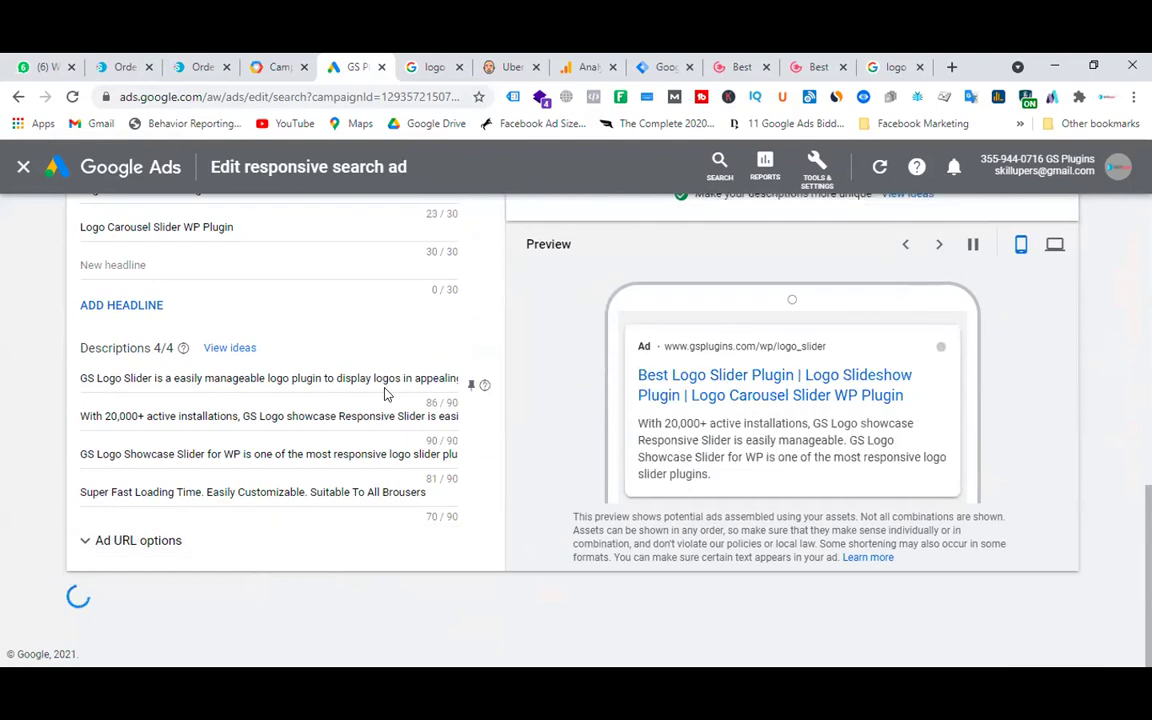
scroll(480, 420, "down", 2)
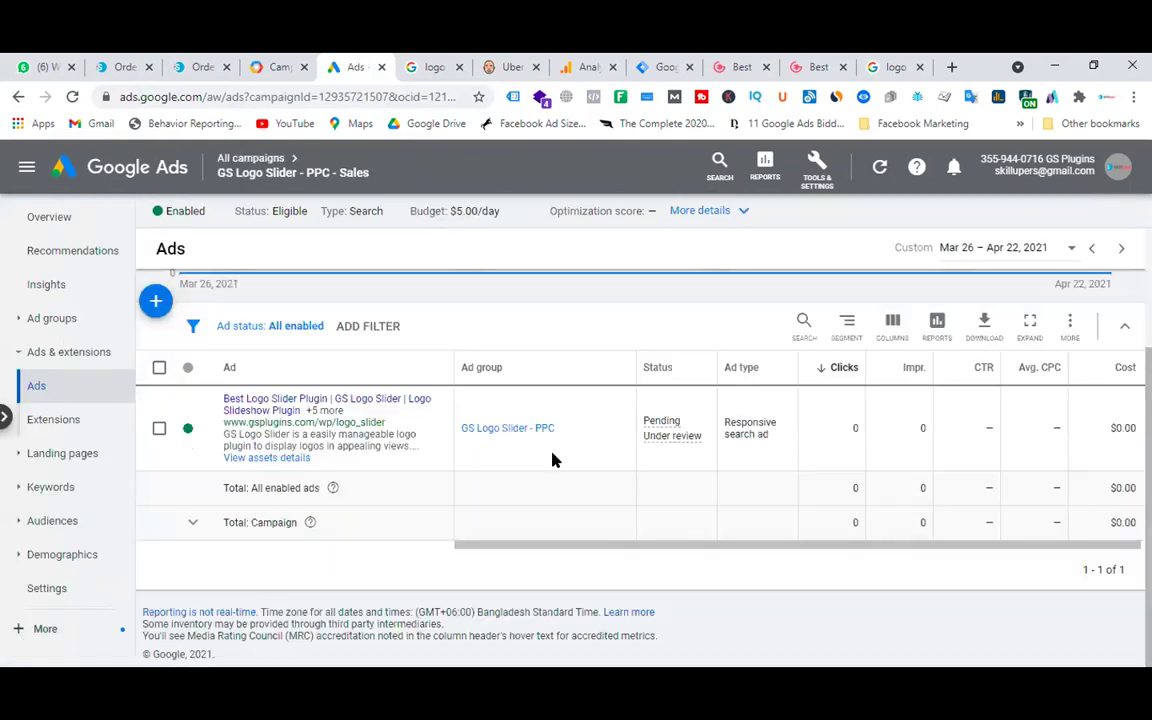
- Look over the campaign's extension types and start creating a new callout extension
left_click(48, 421)
scroll(740, 458, "down", 3)
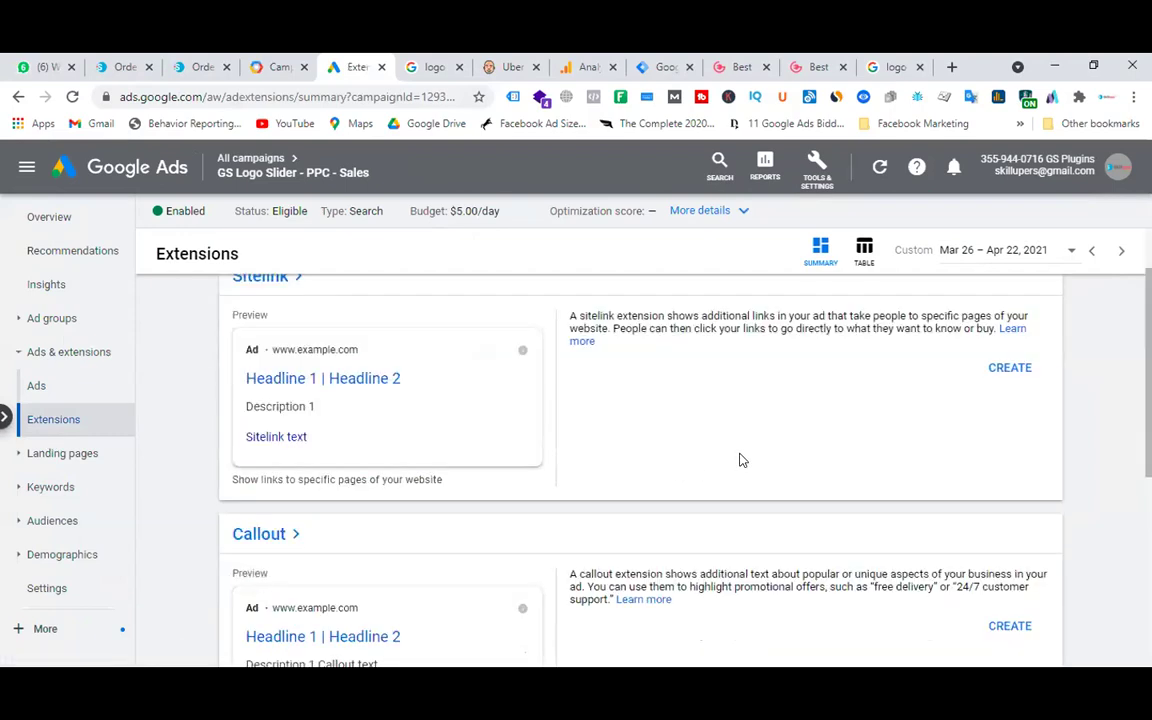
scroll(612, 463, "up", 3)
scroll(758, 401, "down", 5)
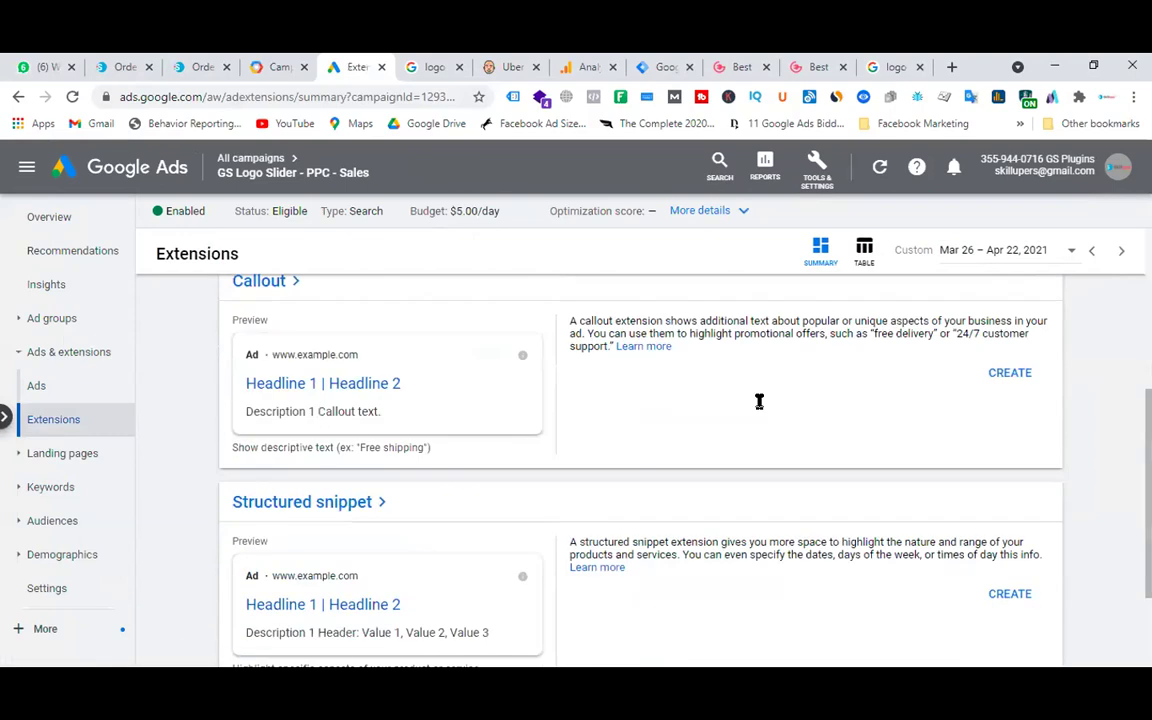
scroll(760, 404, "up", 5)
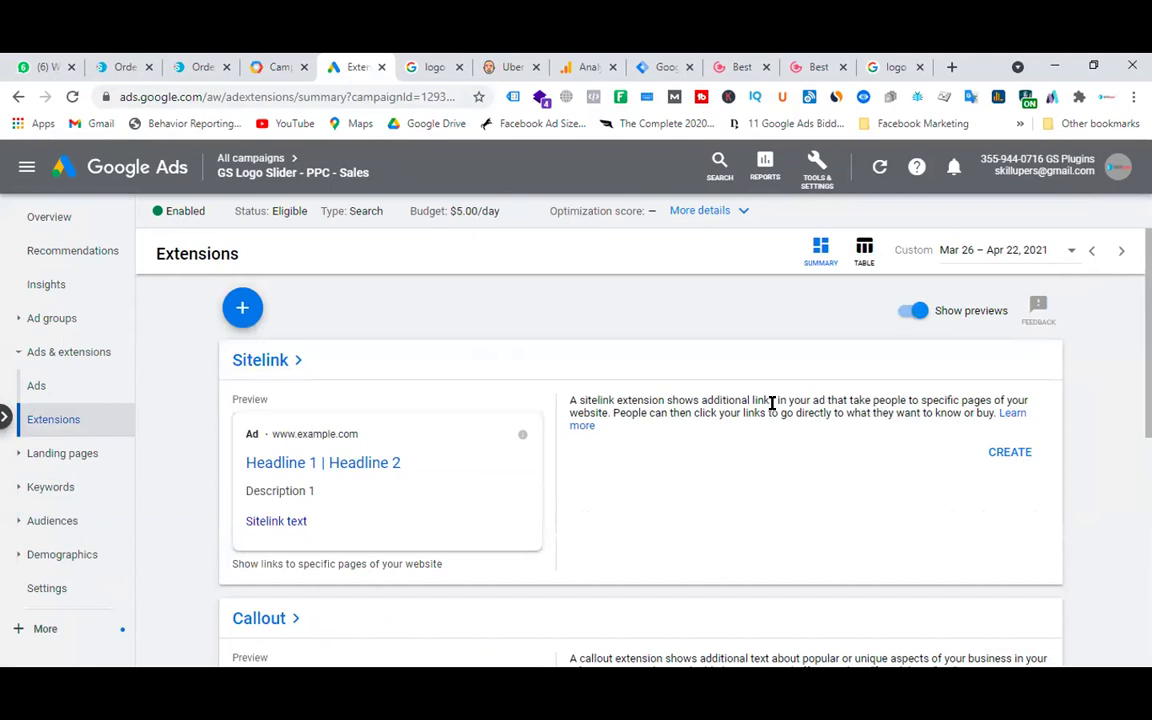
left_click(242, 310)
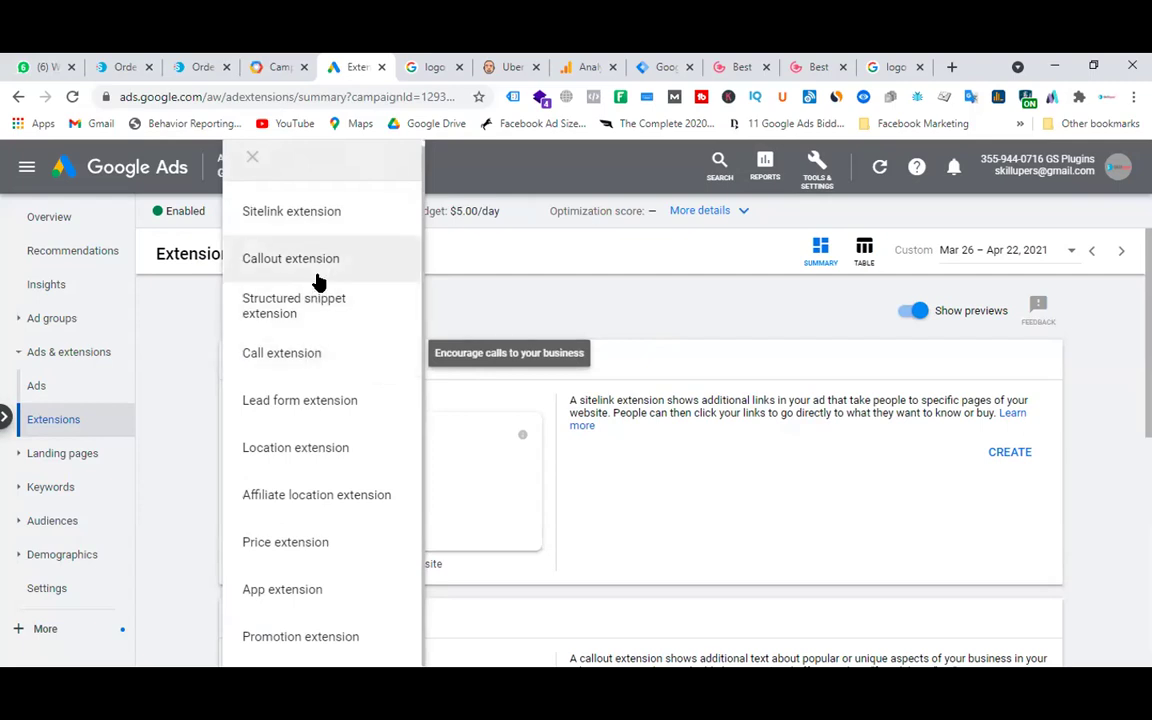
left_click(290, 258)
left_click(113, 383)
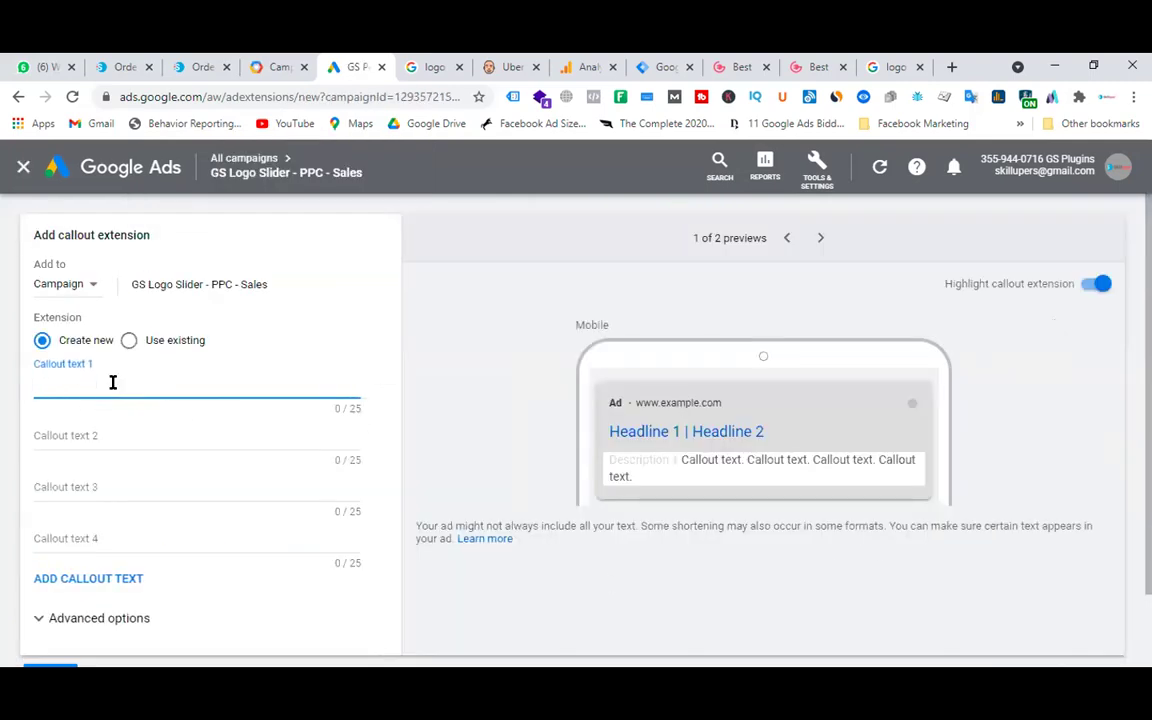
- Enter "20,000+ active installations" as callout text 1 and shorten it to "20,000+ Installations"
left_click(753, 667)
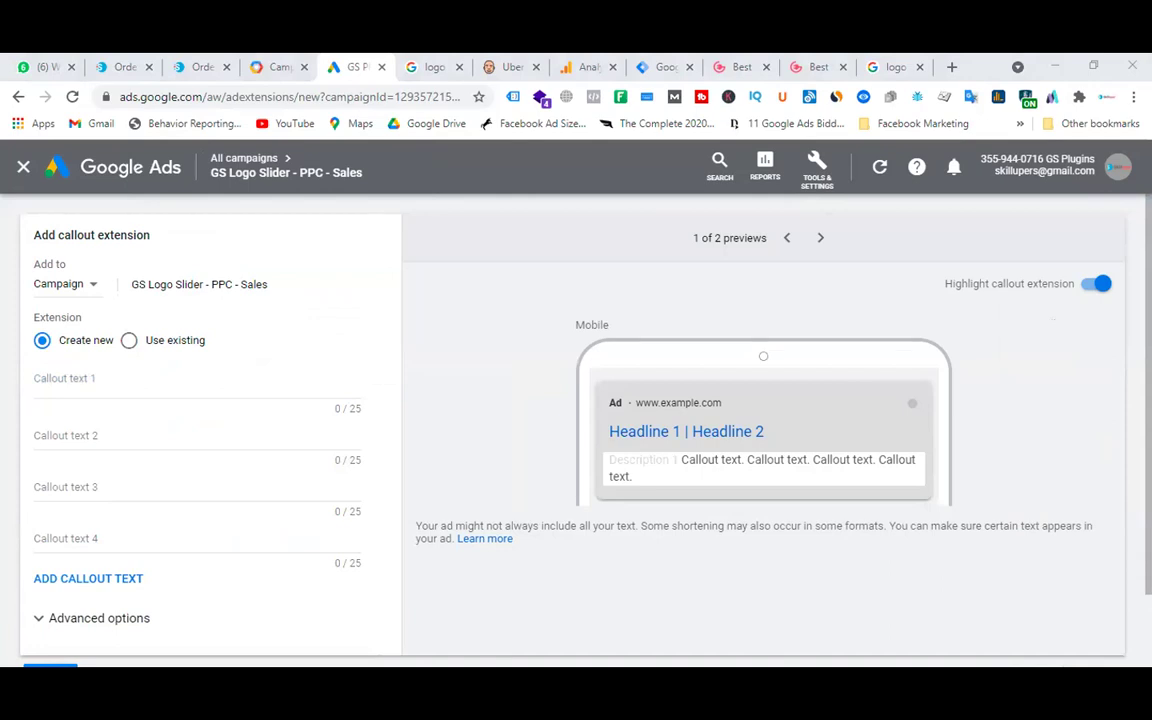
left_click(267, 427)
type("20,000+ active installations")
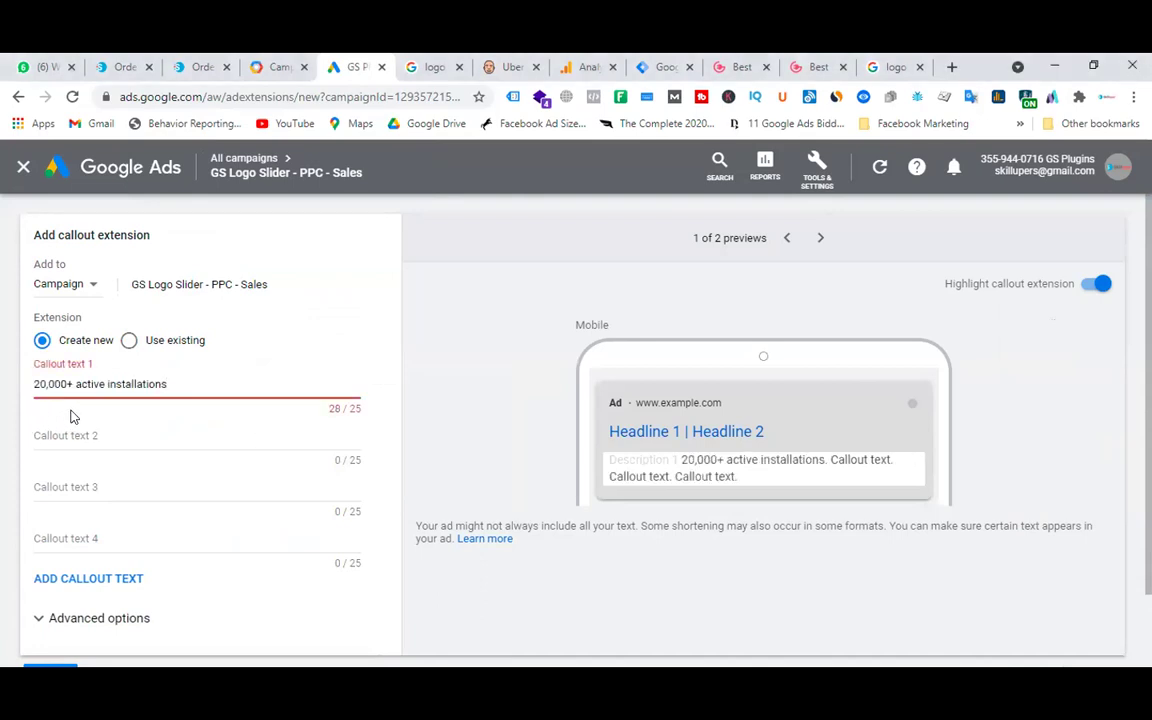
key("BackSpace")
key("BackSpace")
key("BackSpace")
key("BackSpace")
key("BackSpace")
key("BackSpace")
key("BackSpace")
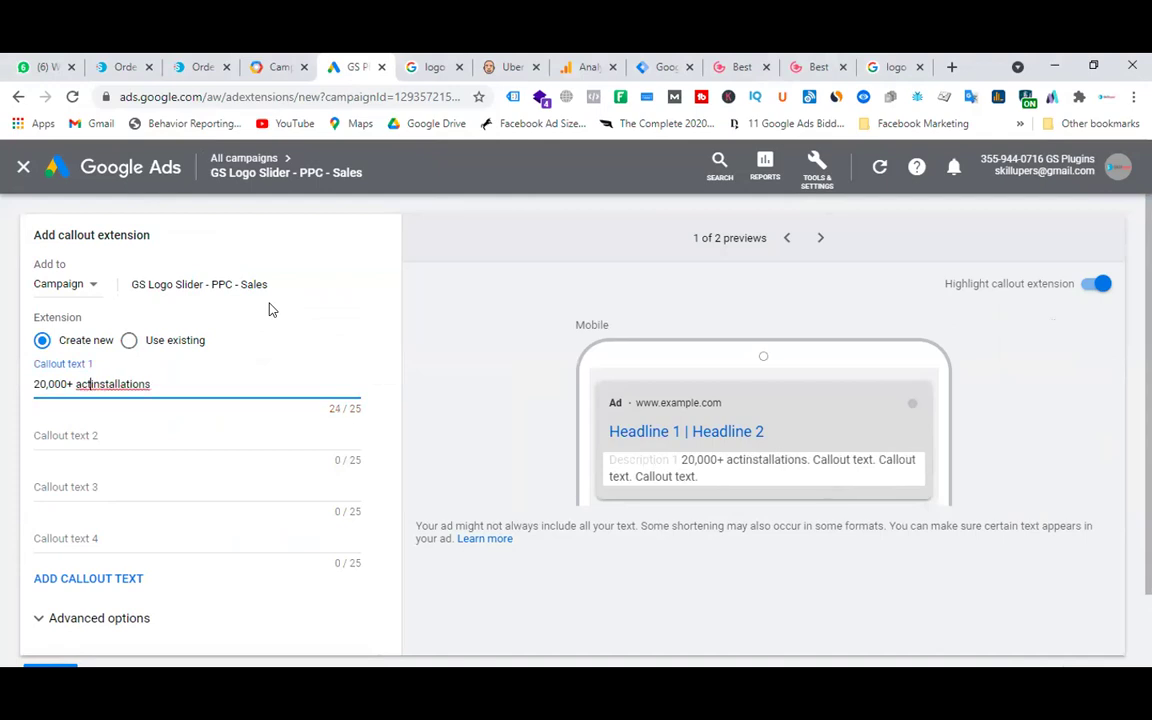
key("Delete")
type("I")
- Fill callout text 2 with "Easily Customizable", copied from the main features on the GS Logo Slider product page
left_click(160, 432)
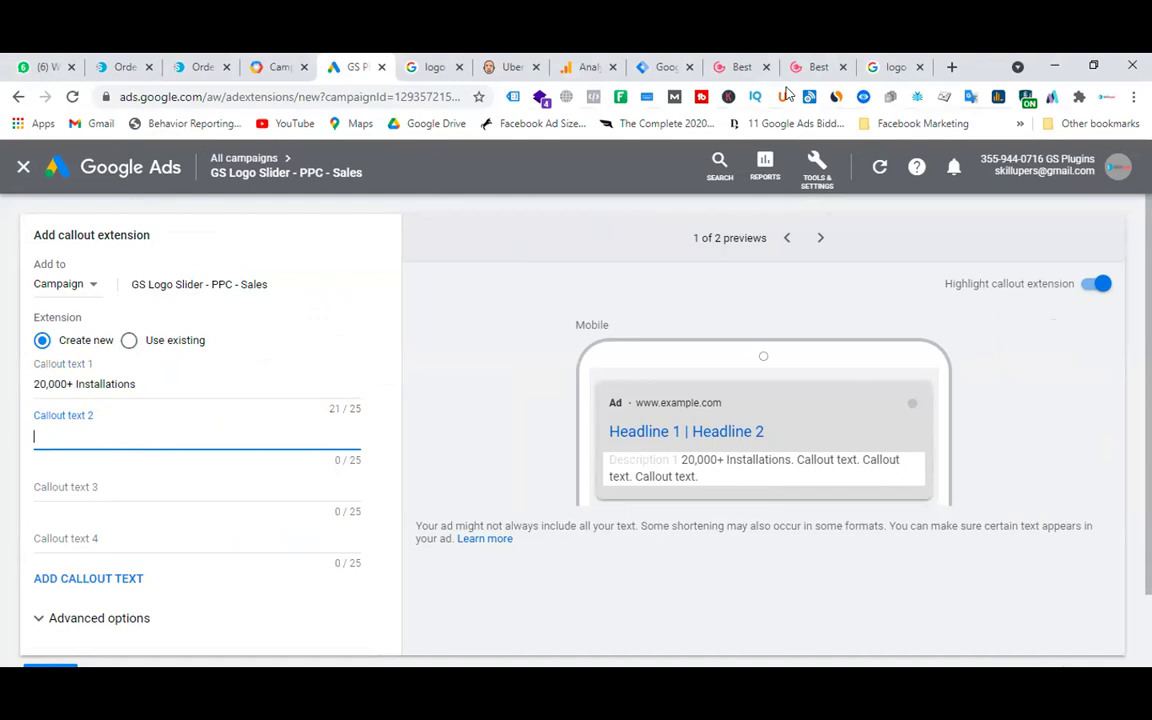
left_click(816, 67)
scroll(535, 432, "down", 15)
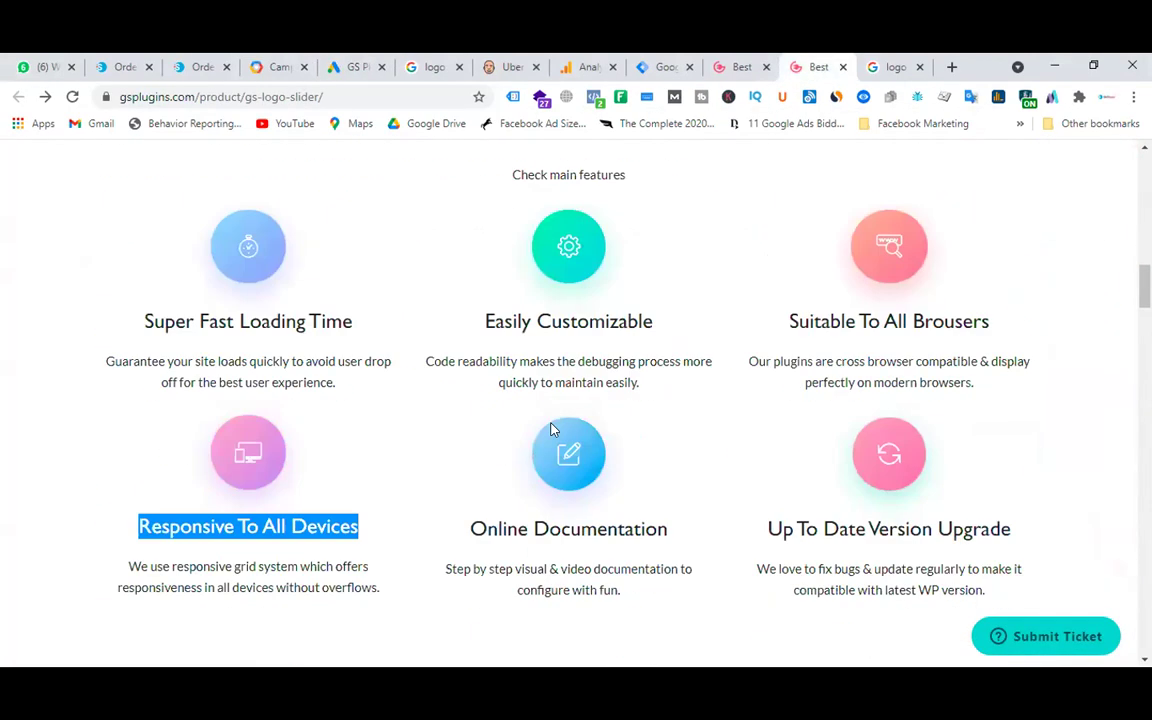
left_click_drag(484, 321, 651, 324)
key("ctrl+c")
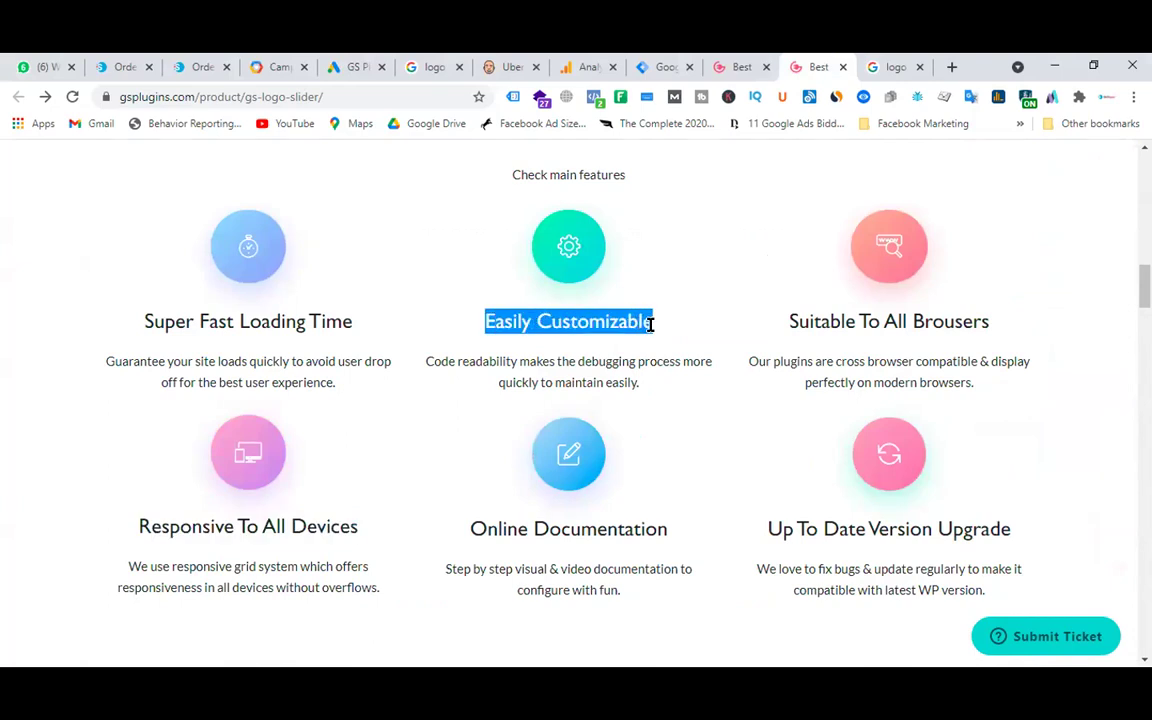
left_click(340, 67)
key("ctrl+v")
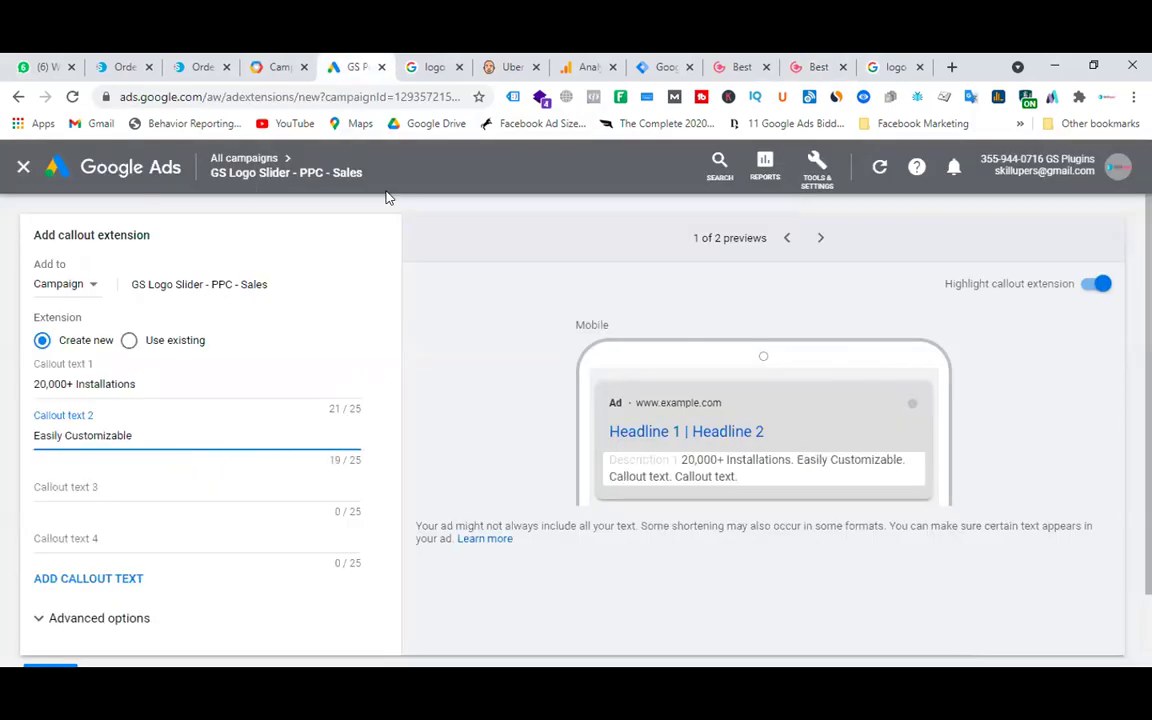
- Apply the callout extension at ad group level to the GS Logo Slider - PPC ad group
left_click(93, 286)
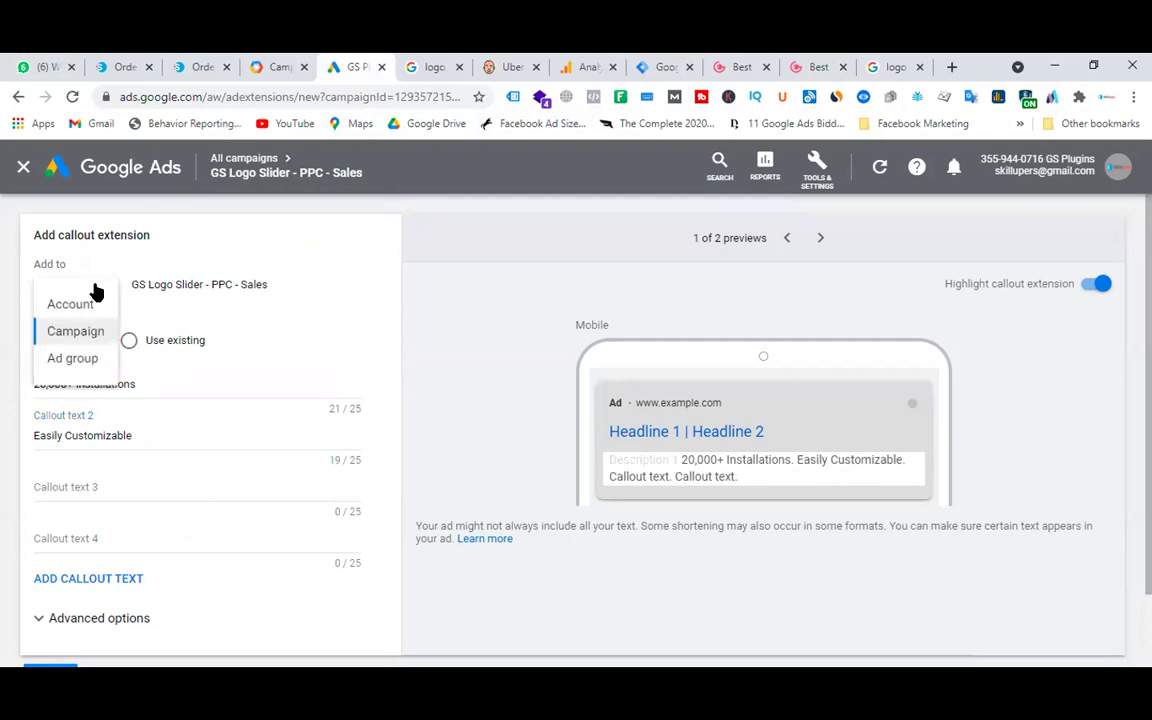
left_click(90, 360)
left_click(405, 355)
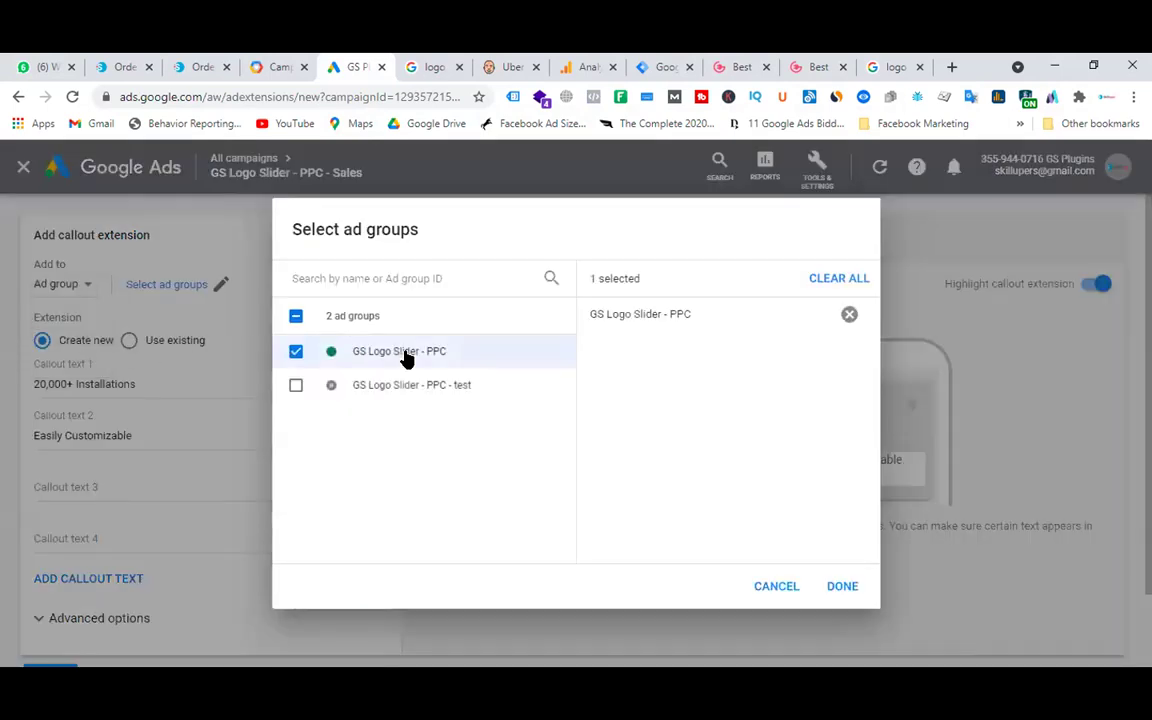
left_click(845, 586)
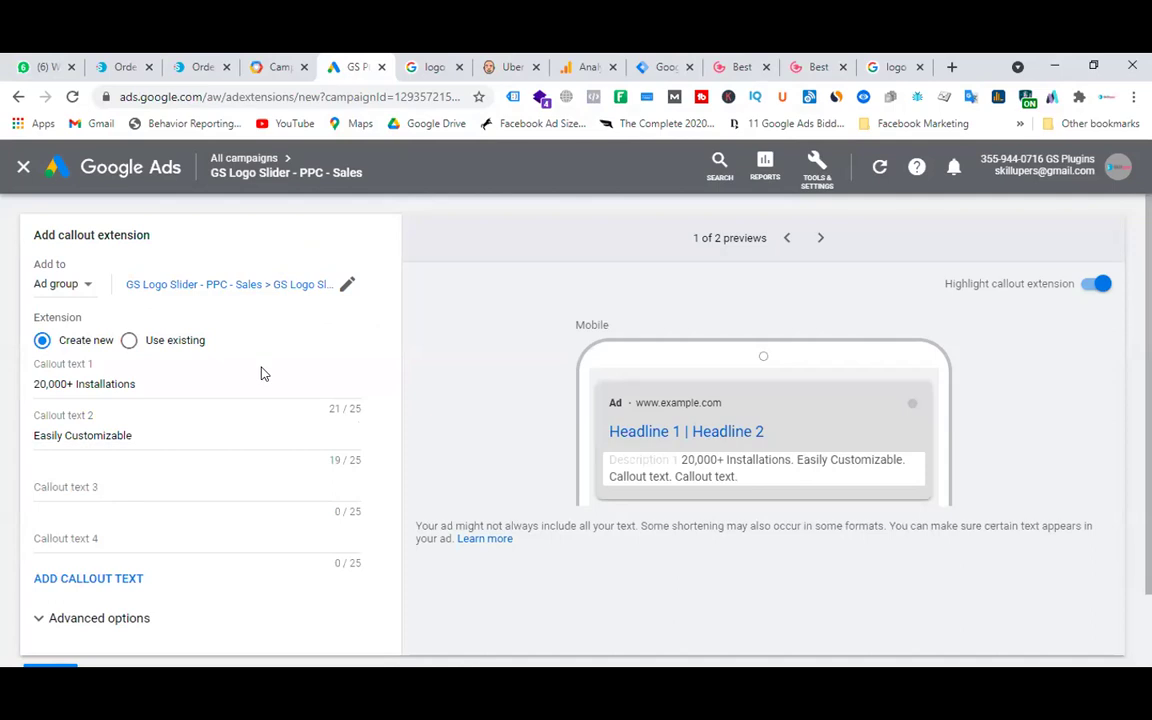
- Fill callout text 3 with "Super Fast Loading Time", copied from the main features on the GS Logo Slider product page
left_click(884, 66)
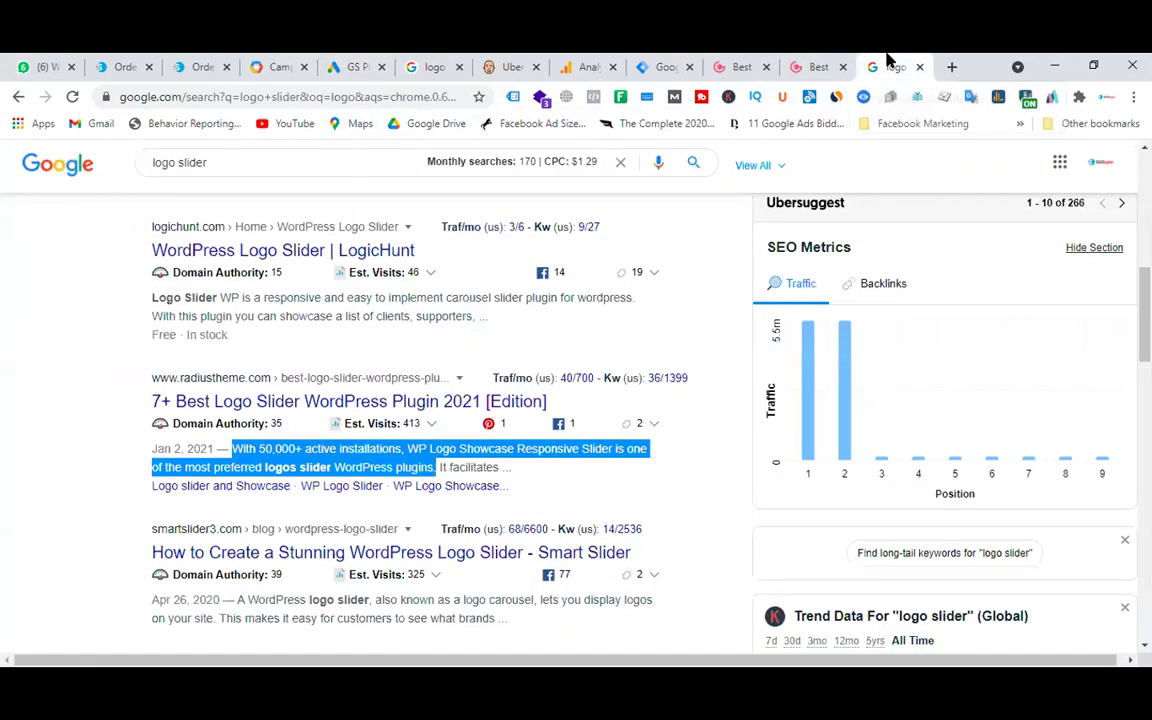
left_click(833, 64)
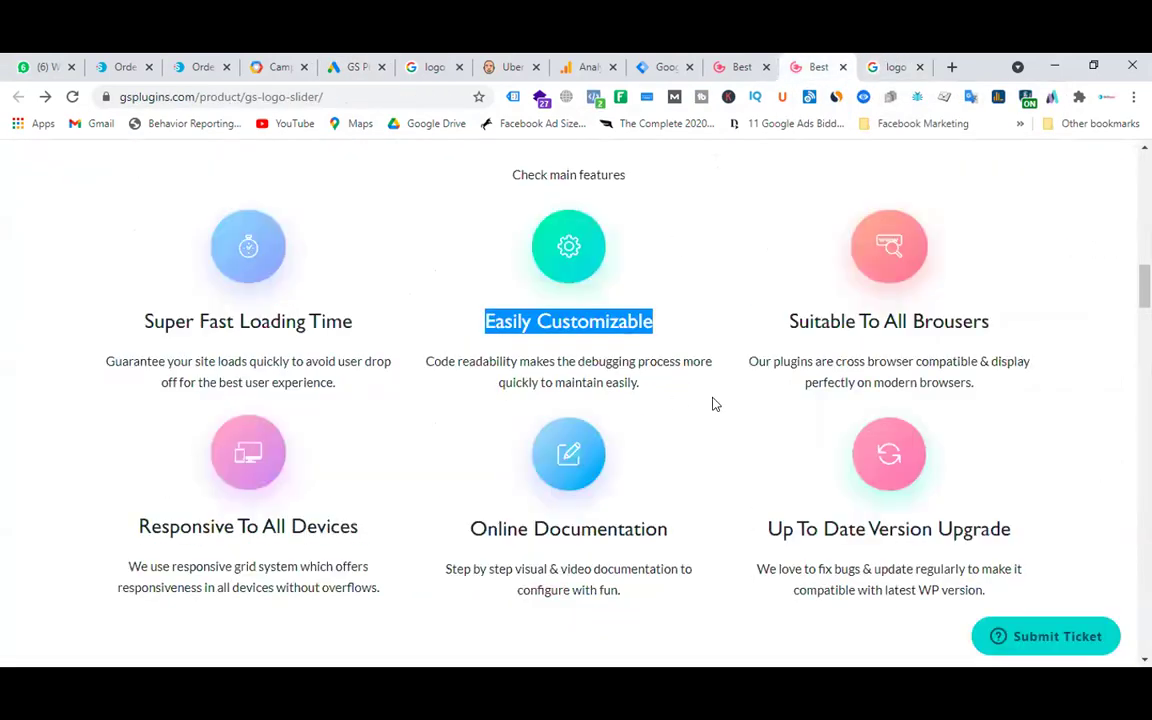
left_click_drag(143, 320, 352, 323)
key("ctrl+c")
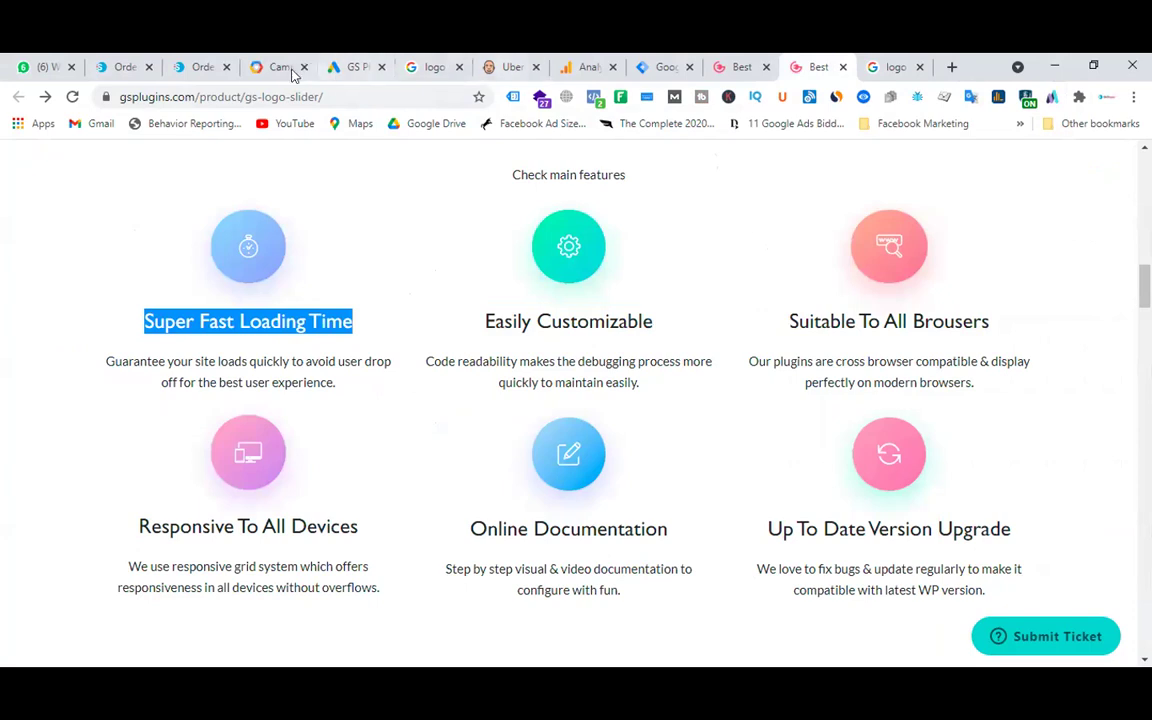
left_click(584, 68)
left_click(346, 67)
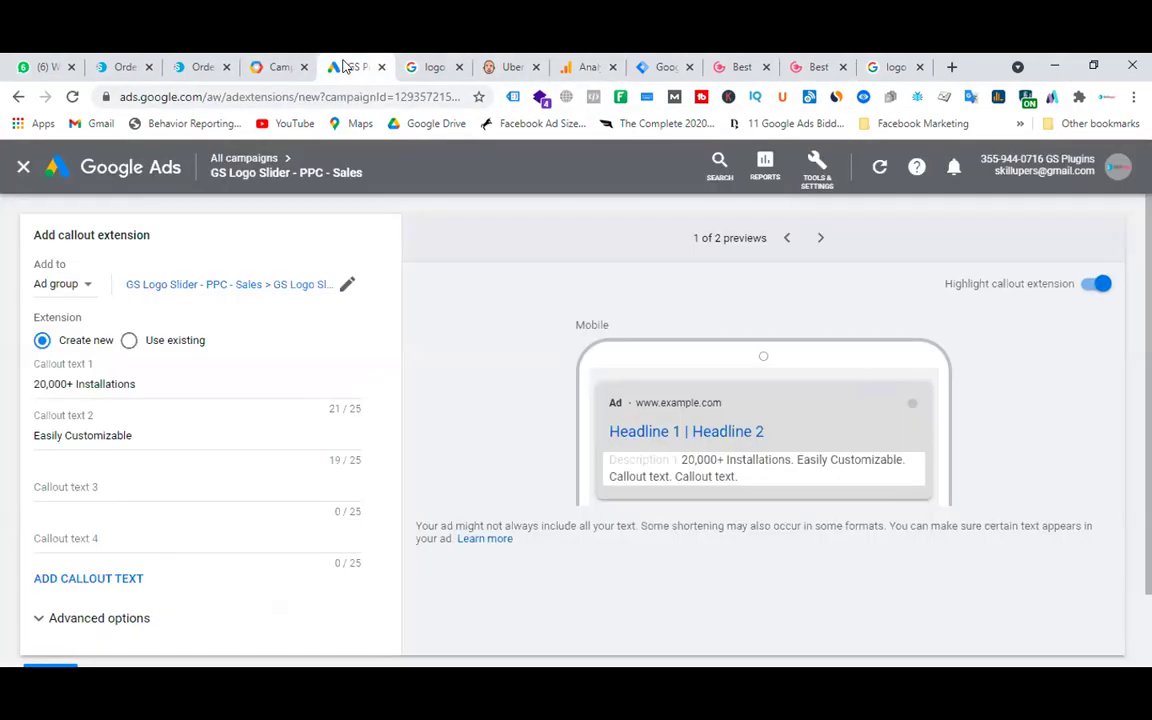
left_click(131, 478)
key("ctrl+v")
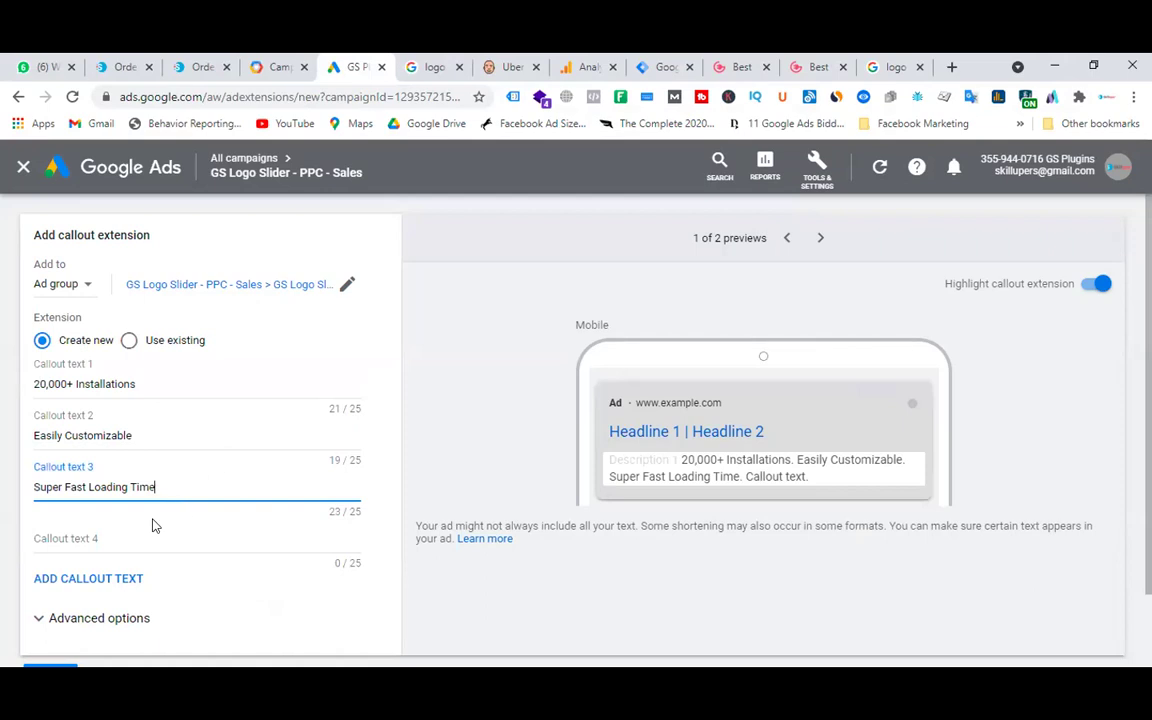
- Fill callout text 4 with "Responsive To All Devices", copied from the product page's main features, and save the callout extension
left_click(812, 62)
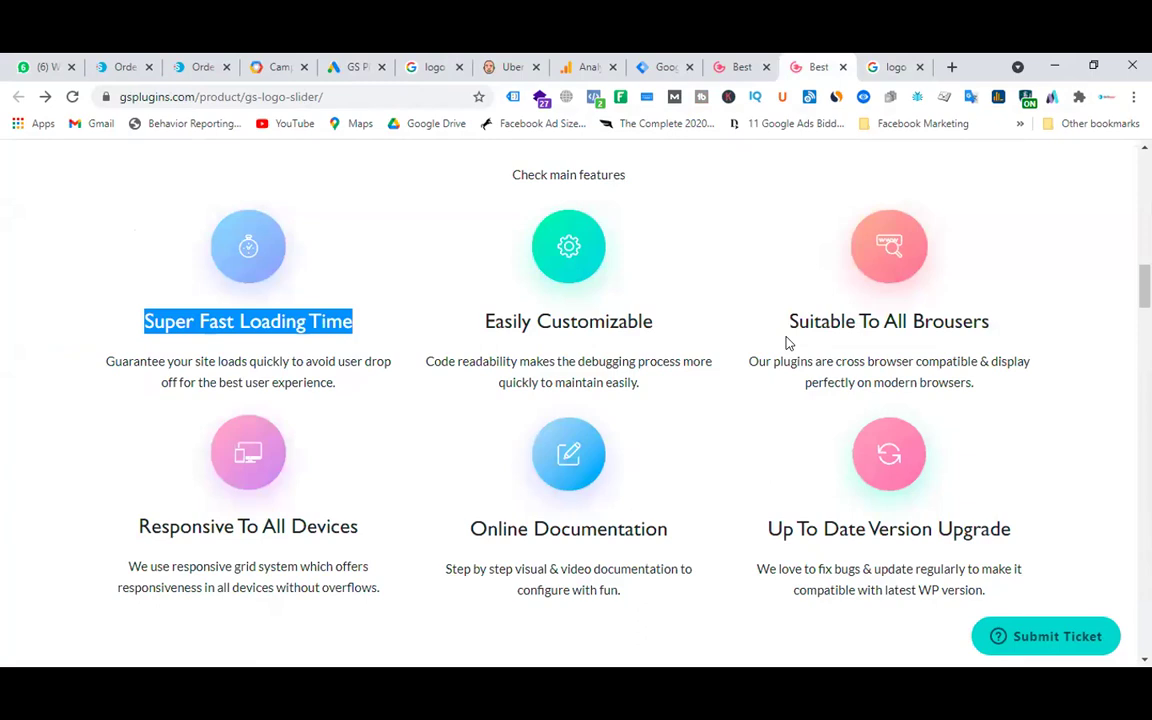
left_click_drag(134, 528, 372, 532)
key("ctrl+c")
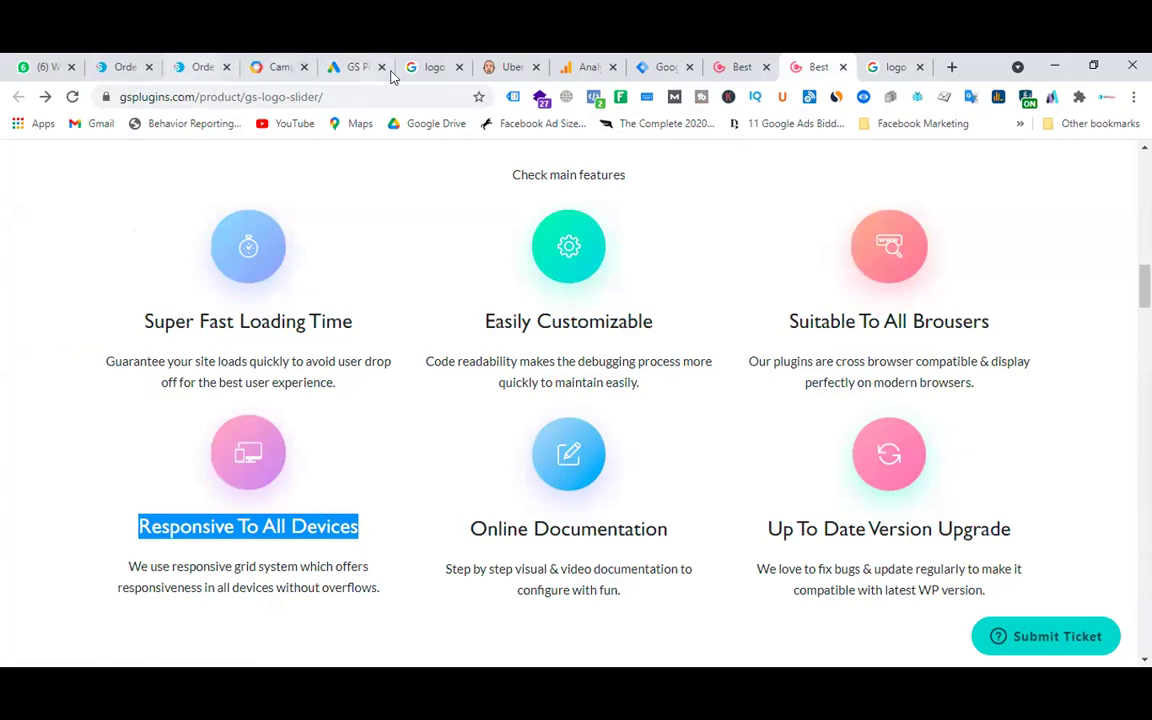
left_click(350, 67)
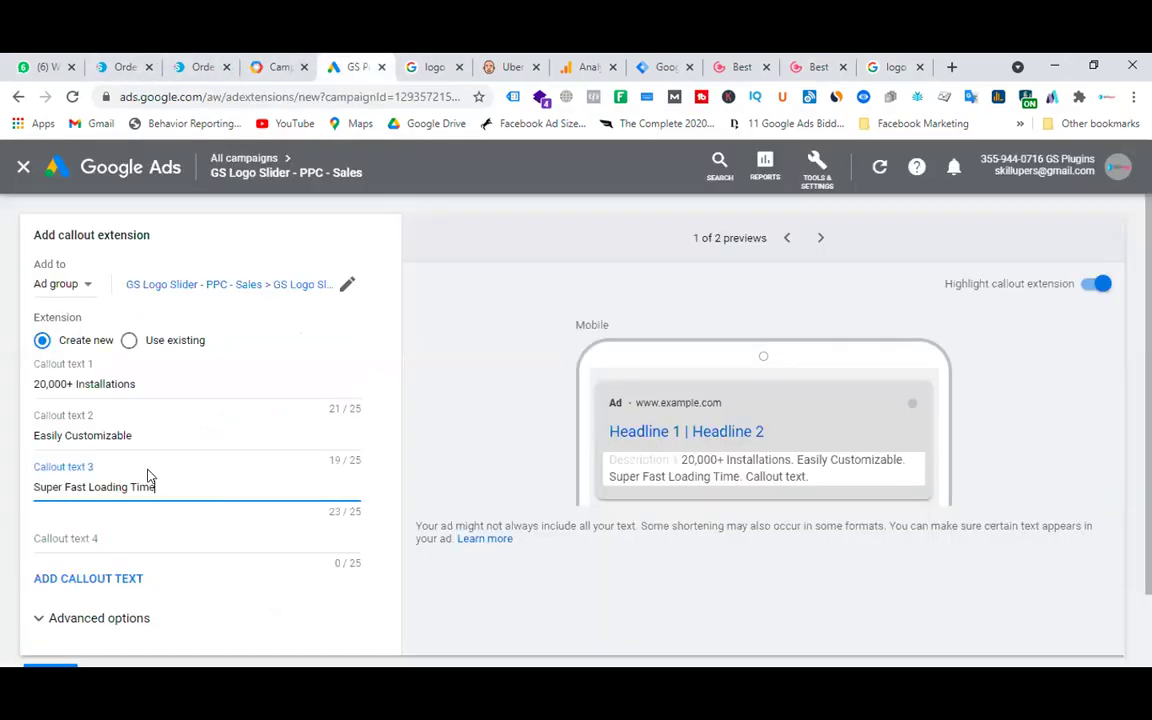
left_click(116, 537)
key("ctrl+v")
left_click(50, 592)
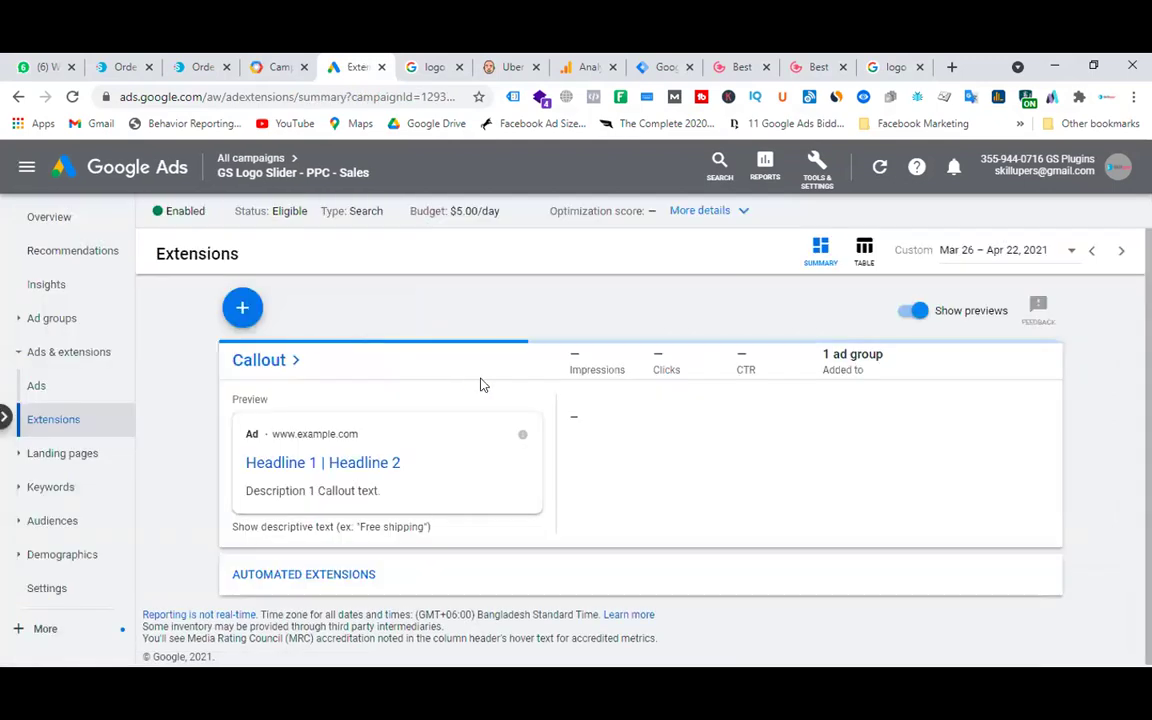
- Start a new sitelink extension for the campaign and set the text of sitelink 1 to "Get Demo"
scroll(714, 464, "down", 1)
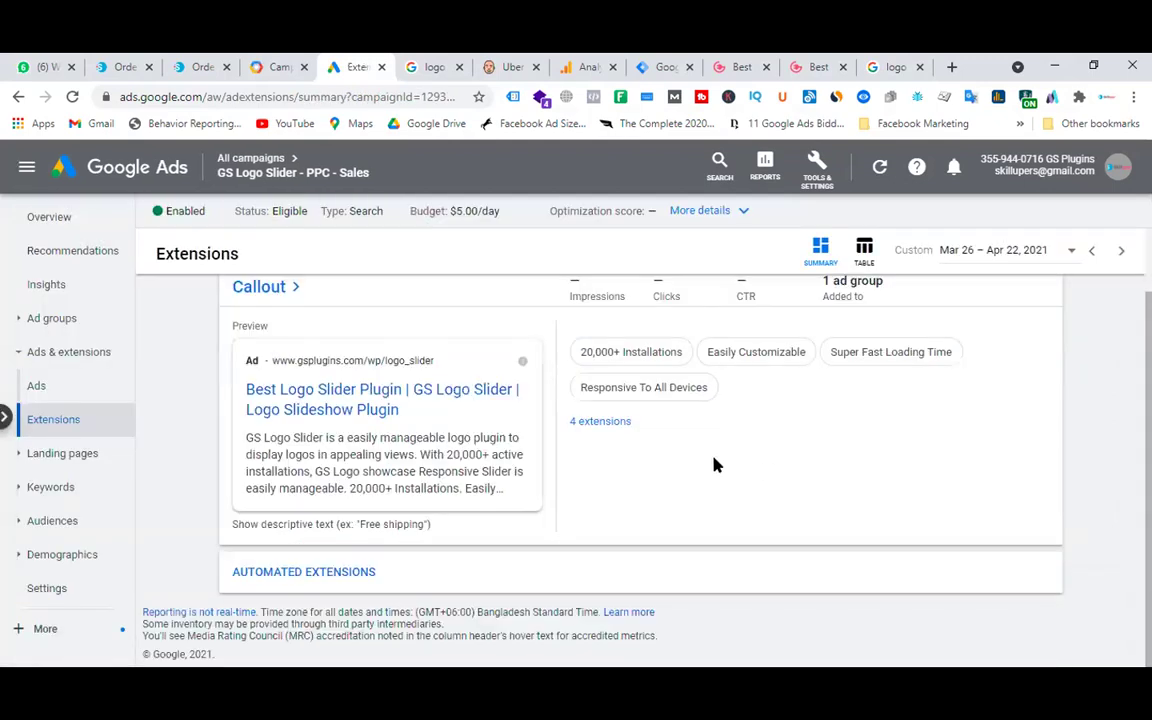
scroll(714, 464, "up", 1)
scroll(320, 385, "down", 1)
scroll(237, 349, "up", 1)
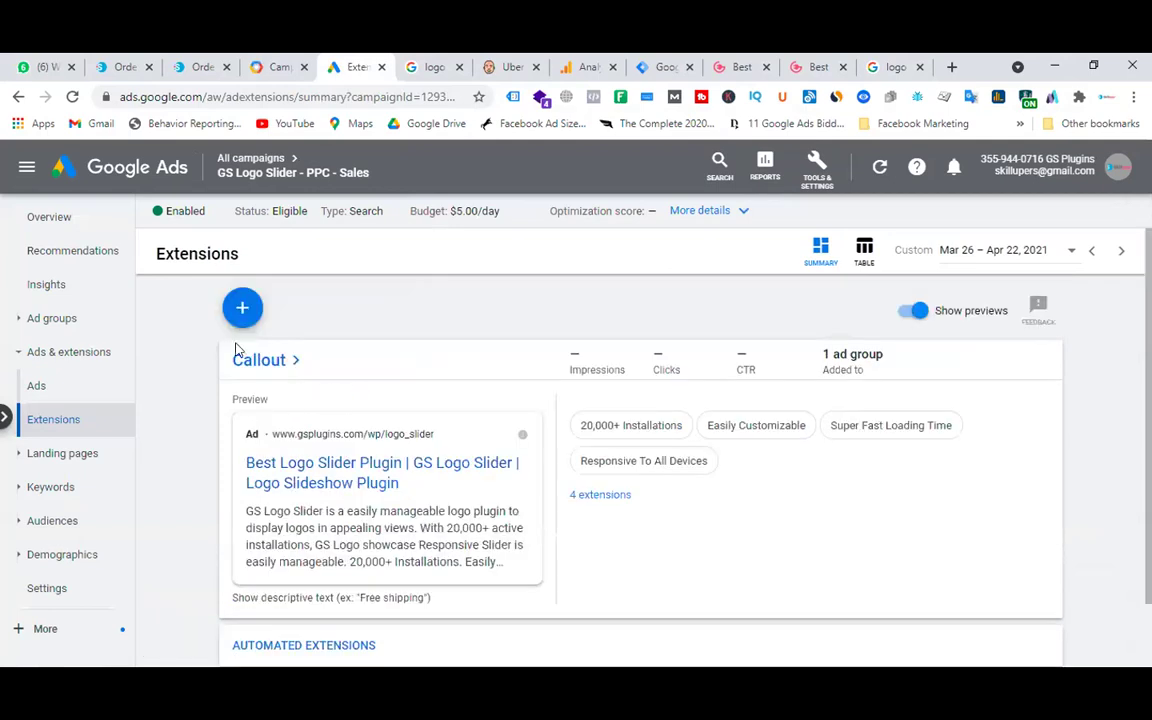
left_click(246, 316)
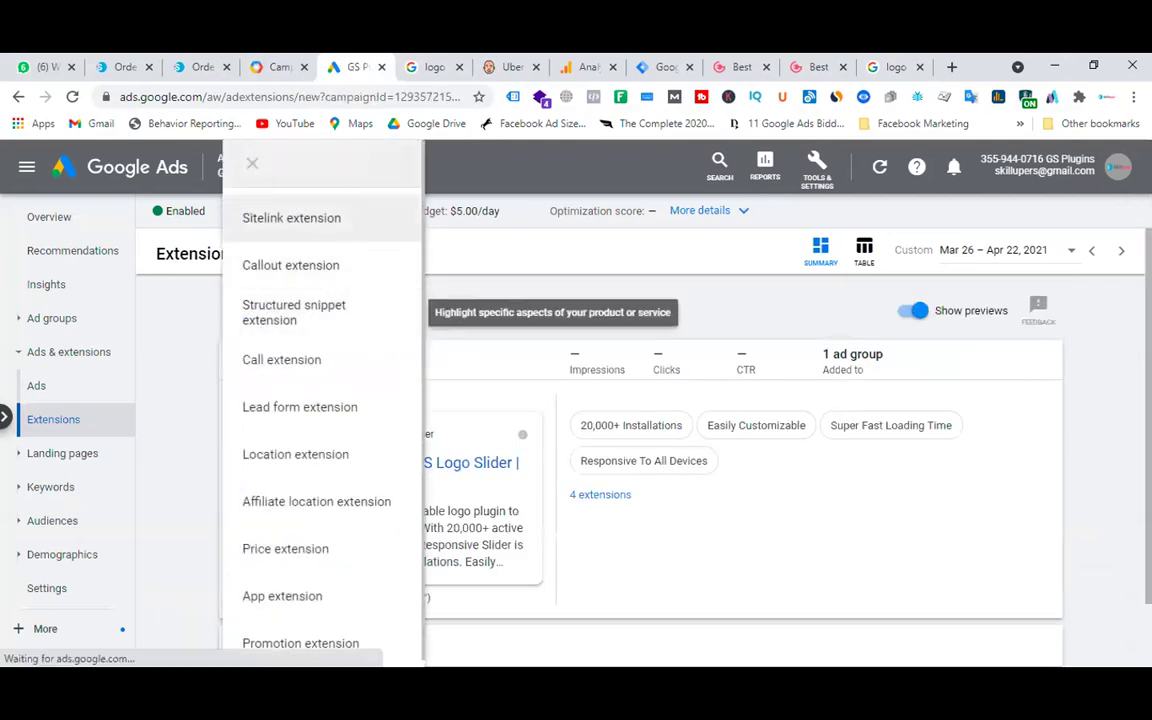
left_click(291, 218)
left_click(129, 450)
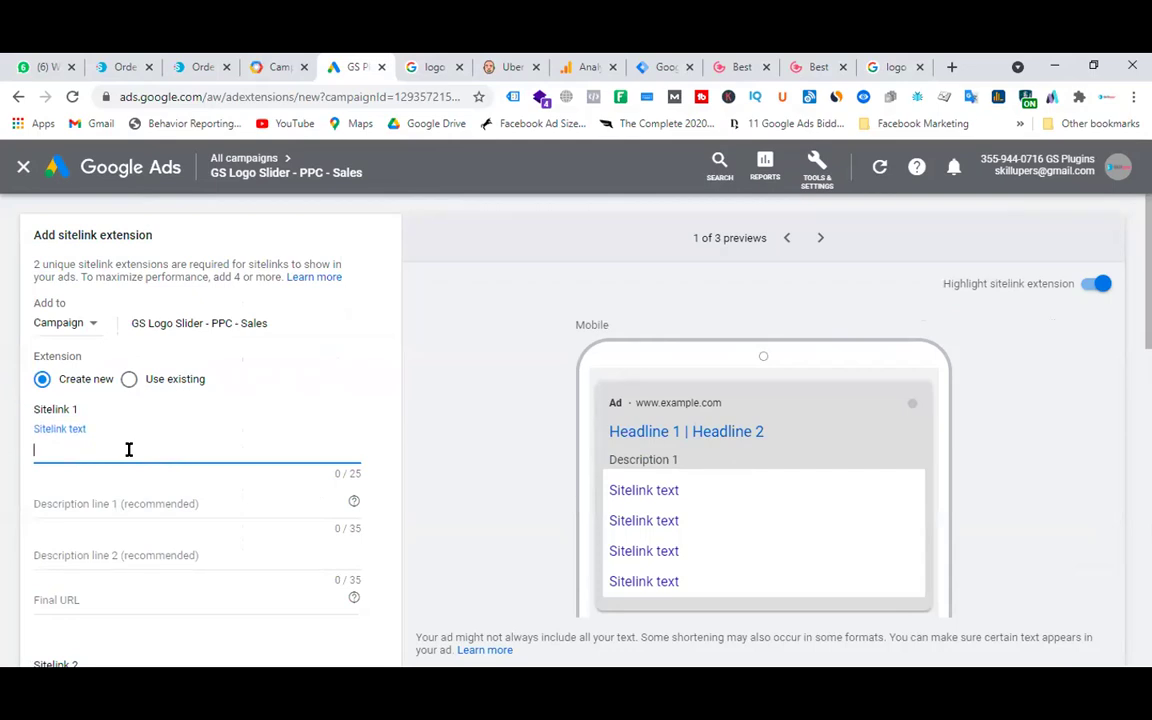
type("Get Demo")
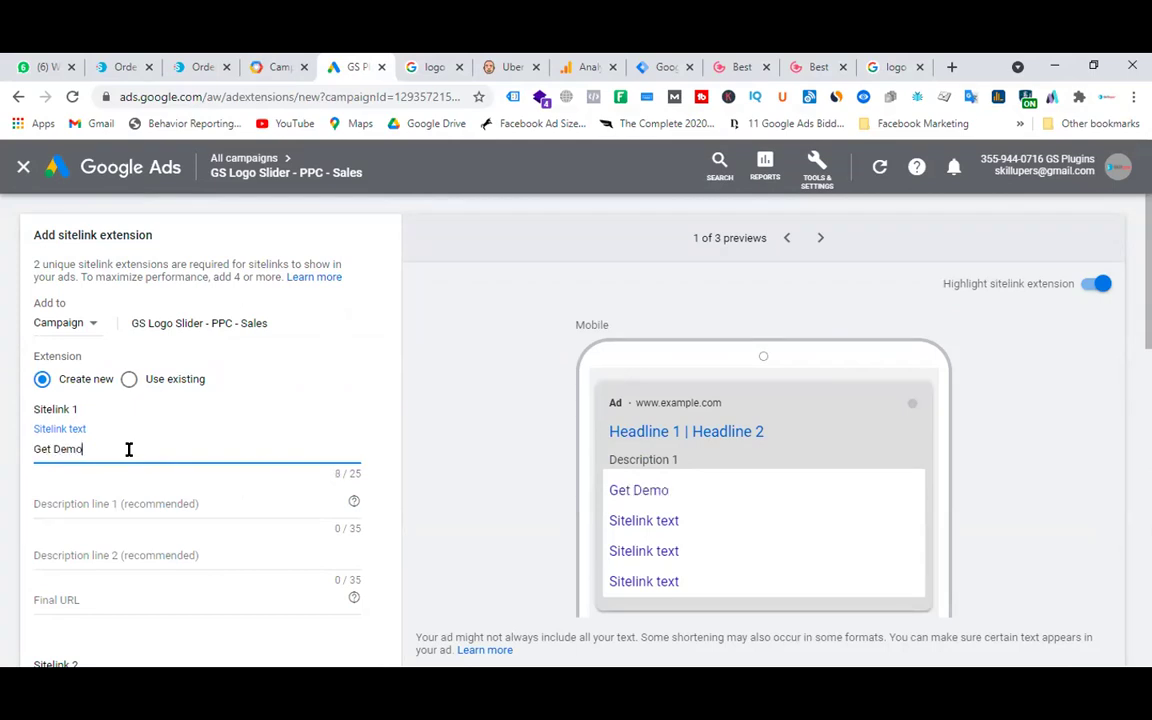
- Copy the Demo link address from the GS Logo Slider product page and enter it as sitelink 1's final URL
left_click(740, 64)
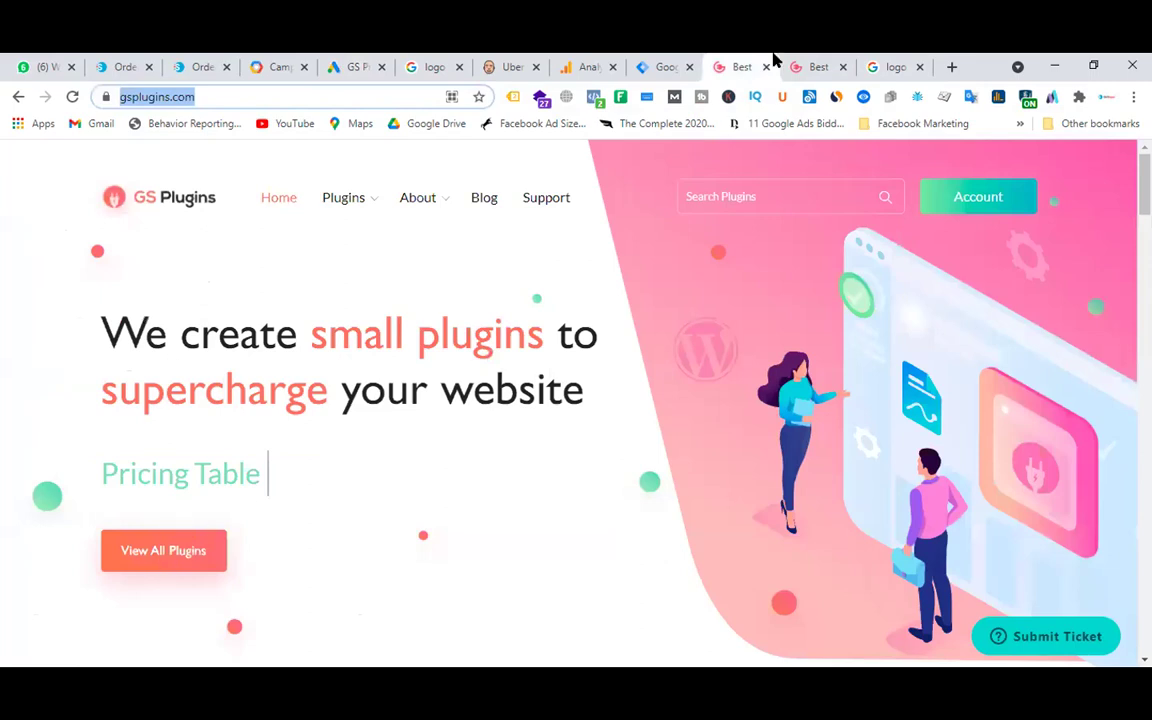
left_click(812, 64)
scroll(559, 301, "up", 10)
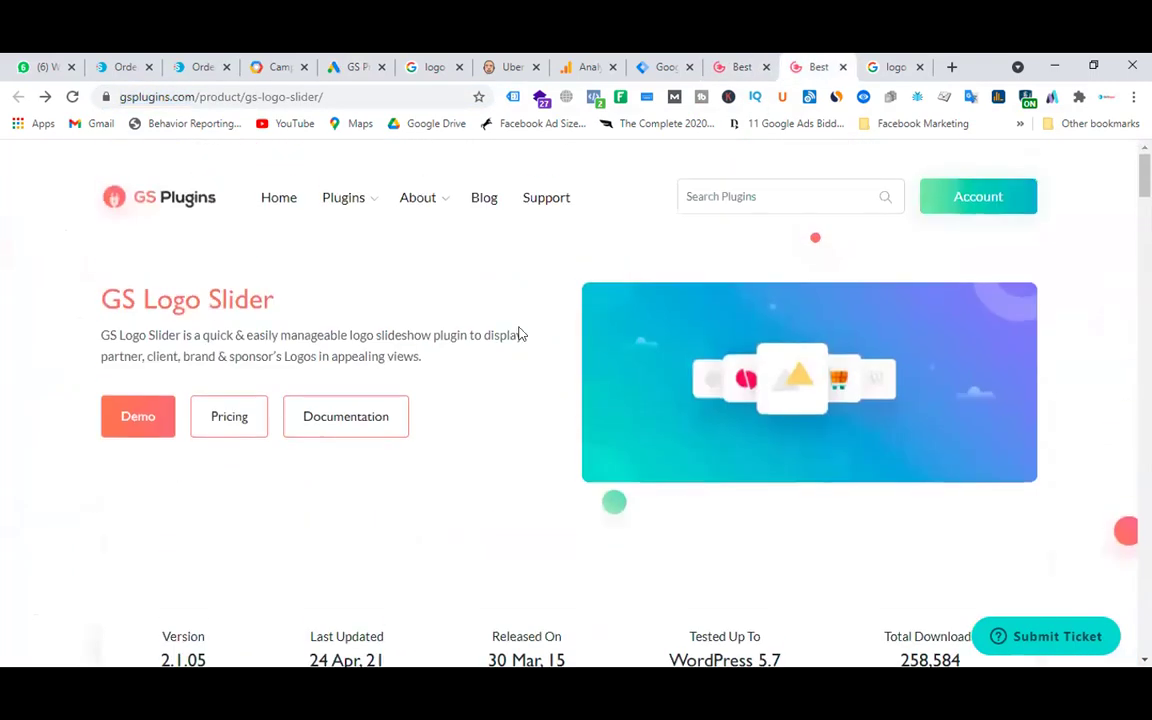
right_click(130, 418)
left_click(167, 447)
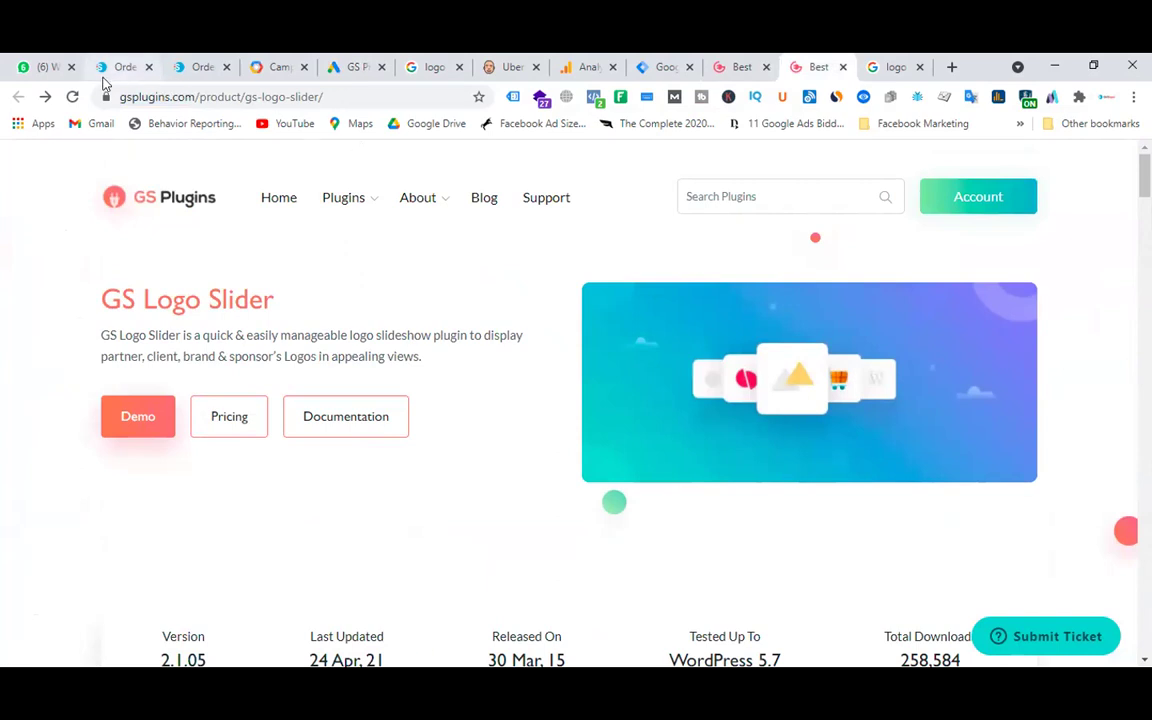
left_click(350, 67)
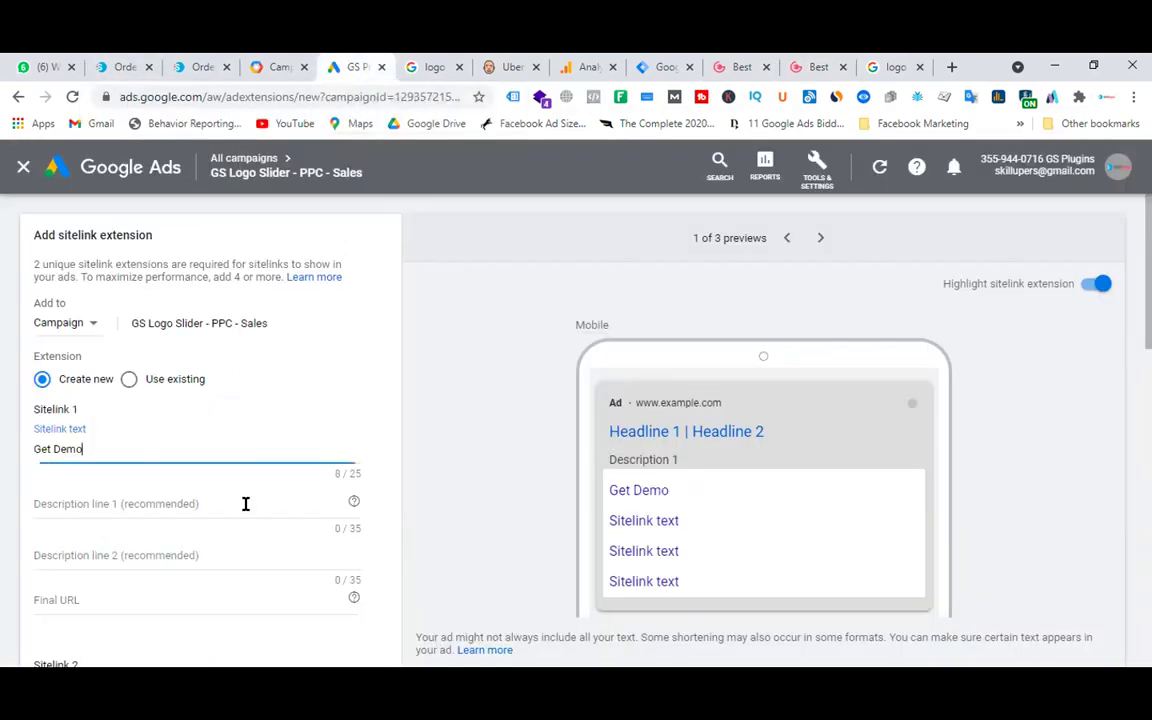
left_click(95, 603)
type("http://logo.gsplugins.com/")
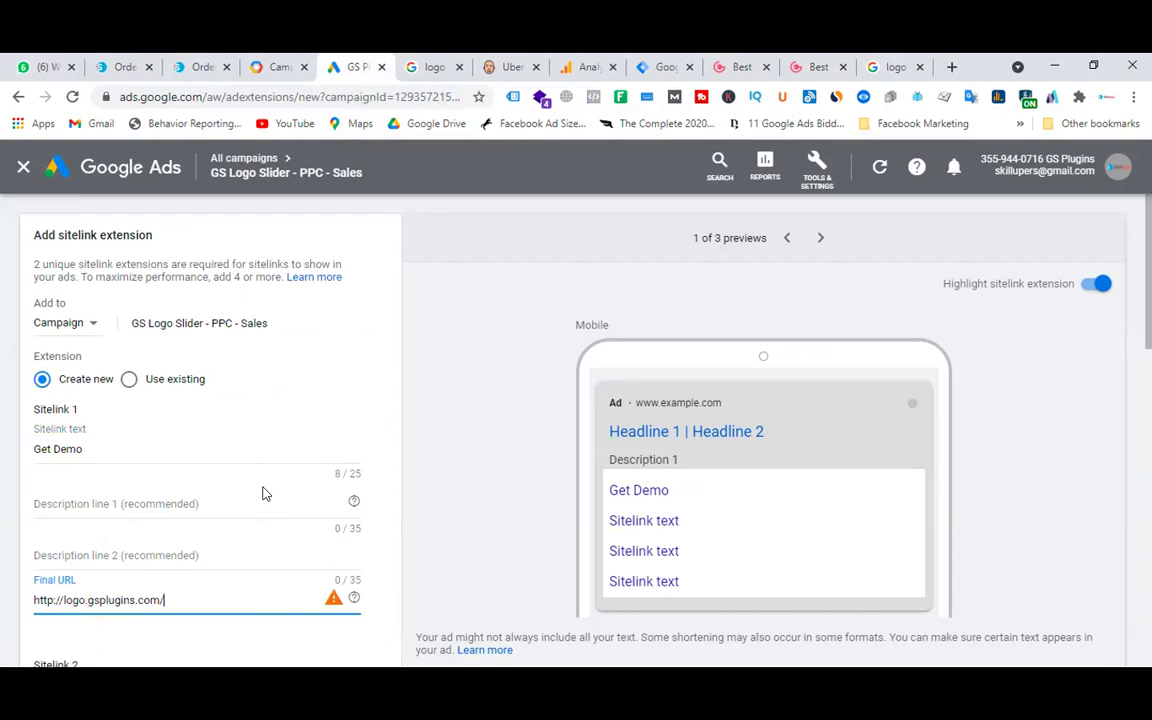
scroll(263, 493, "down", 1)
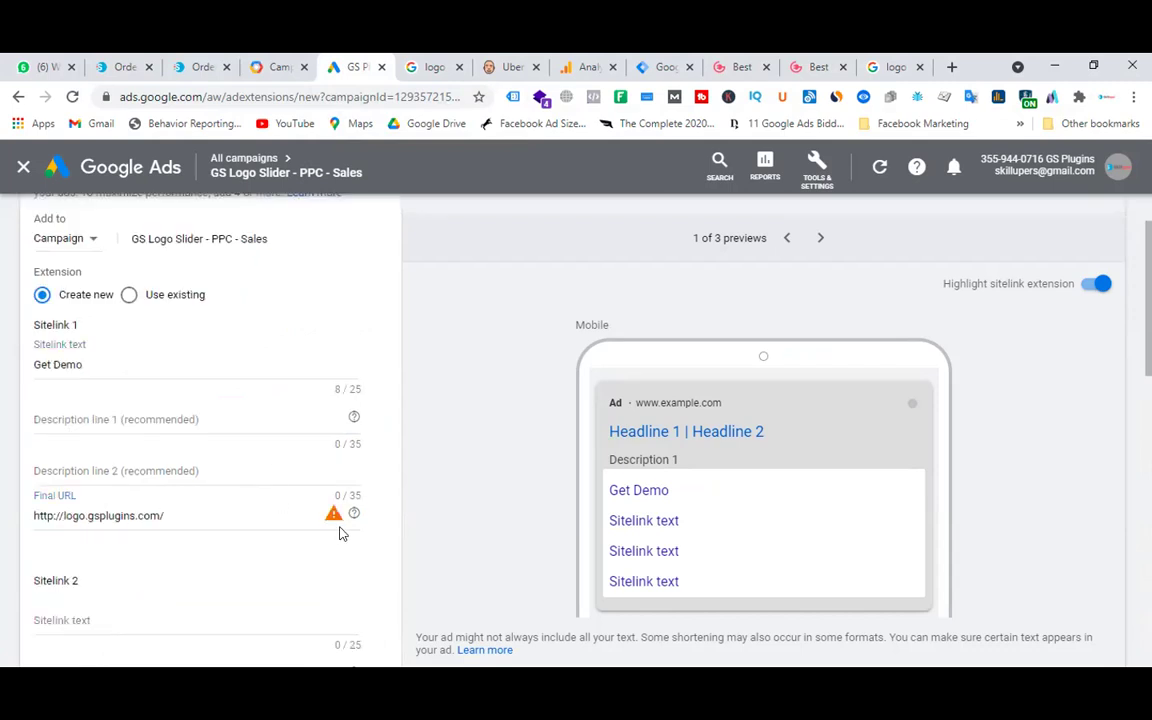
mouse_move(333, 518)
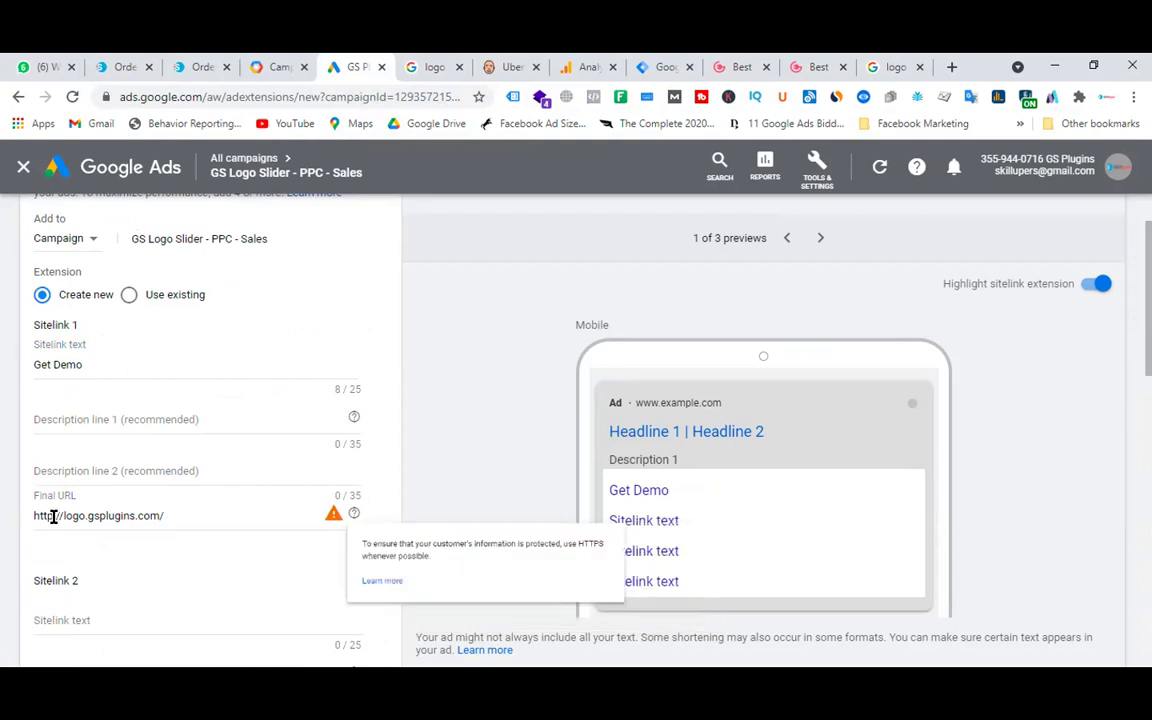
left_click(51, 515)
type("s")
left_click(357, 553)
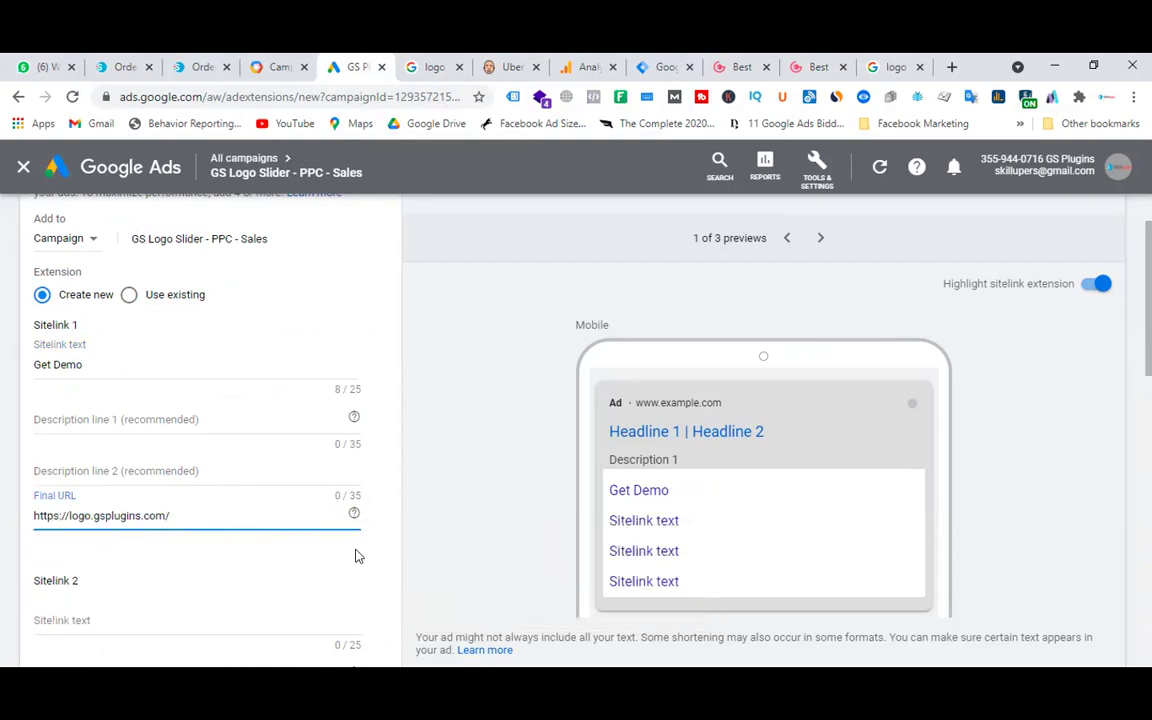
- Set description line 1 of the "Get Demo" sitelink to "GS Logo Slider"
left_click(170, 416)
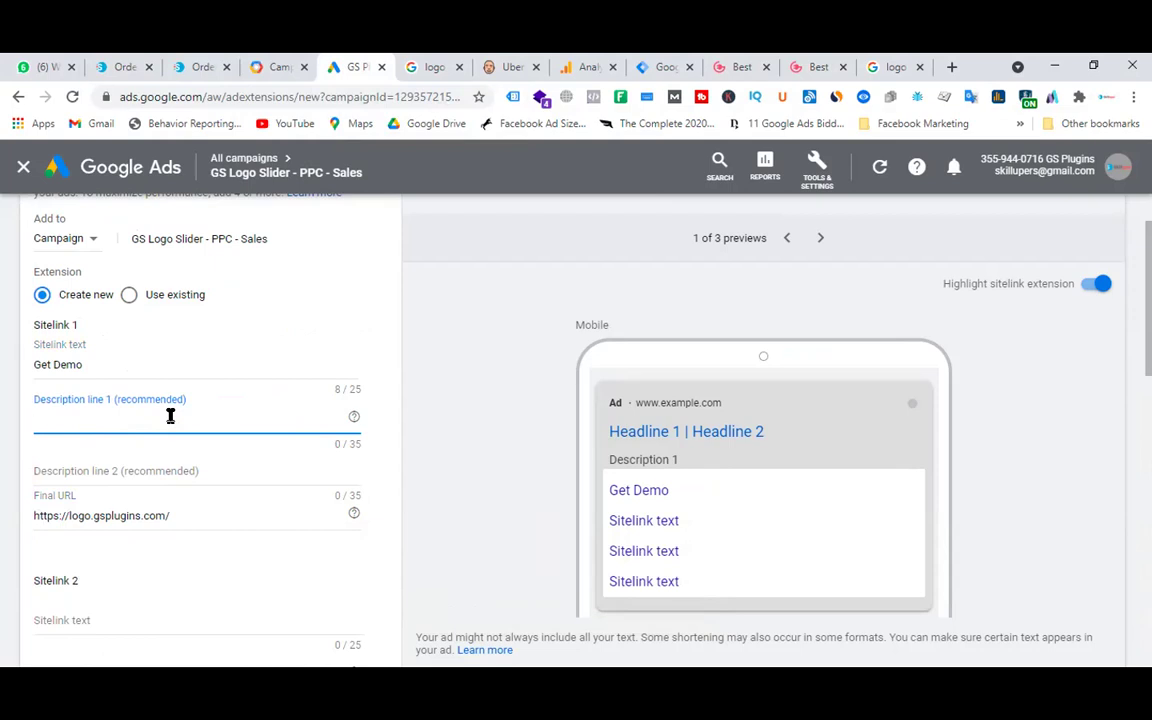
type("Get GS Logo SLide")
key("BackSpace")
key("BackSpace")
type("der")
double_click(47, 419)
key("BackSpace")
- Set description line 2 of the "Get Demo" sitelink to "Quick and easily manageable"
left_click(82, 464)
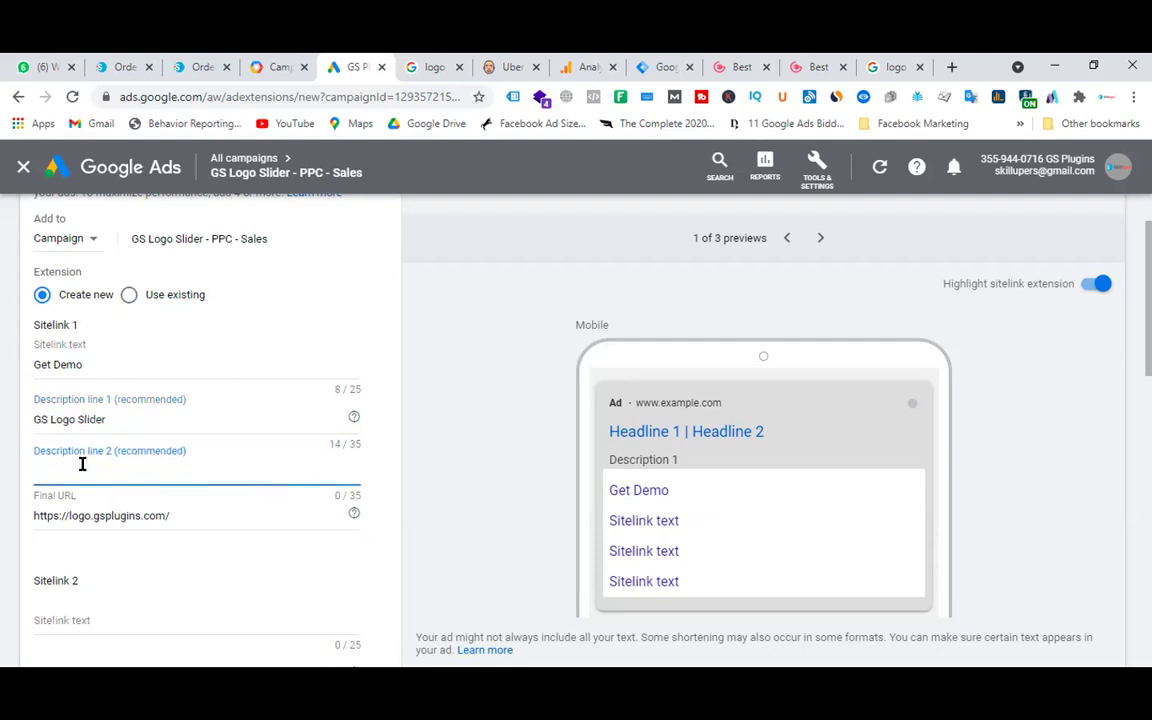
type("Quick and easily manager")
key("BackSpace")
type("able")
- For sitelink 2, find the WC Brands plugin on the GS Plugins website and copy its product page URL
scroll(238, 447, "down", 2)
left_click(137, 448)
left_click(750, 66)
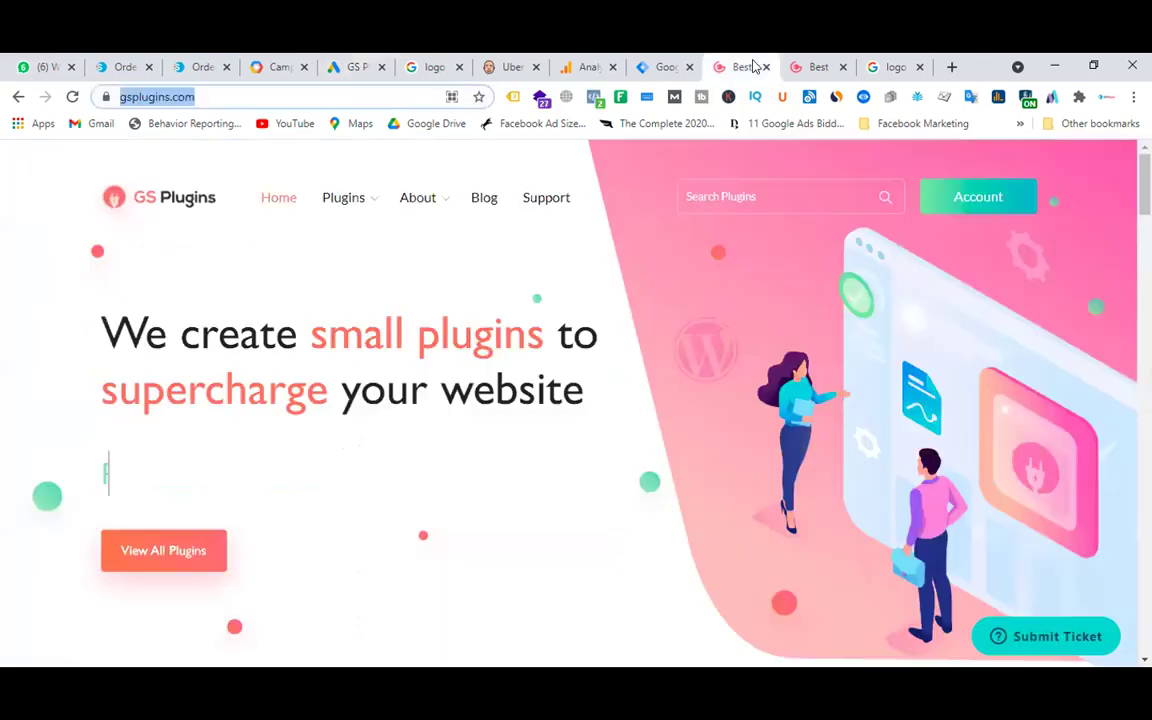
scroll(636, 437, "down", 1)
scroll(636, 437, "down", 10)
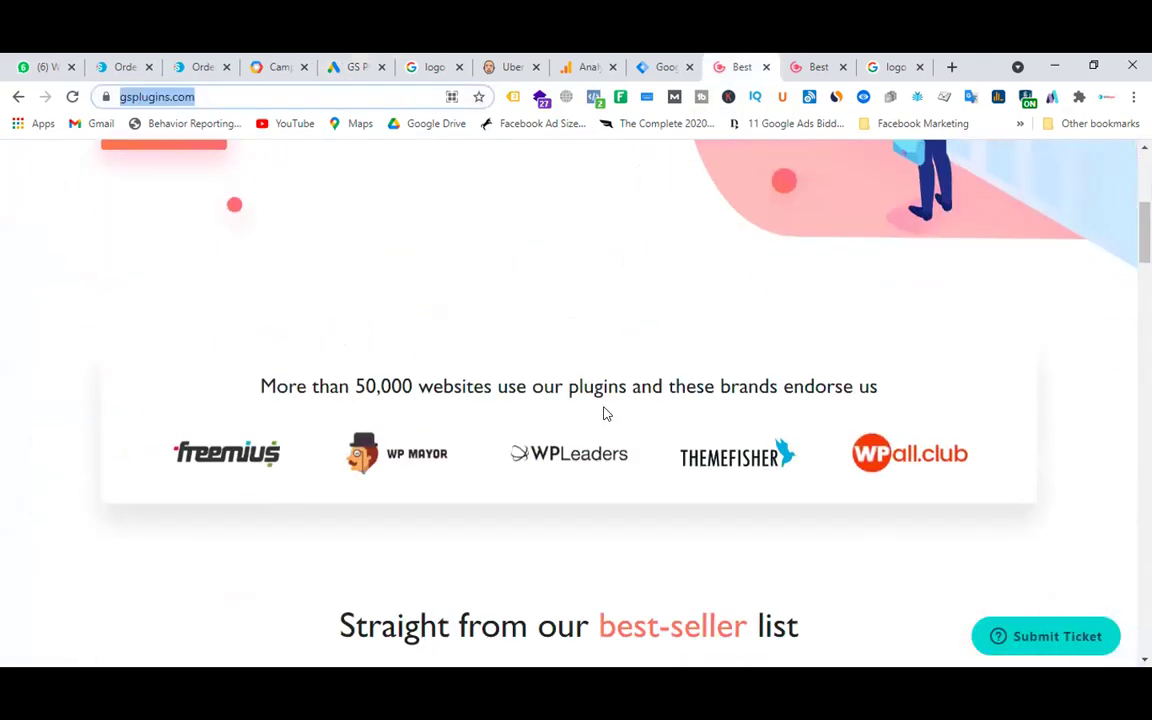
scroll(603, 413, "down", 5)
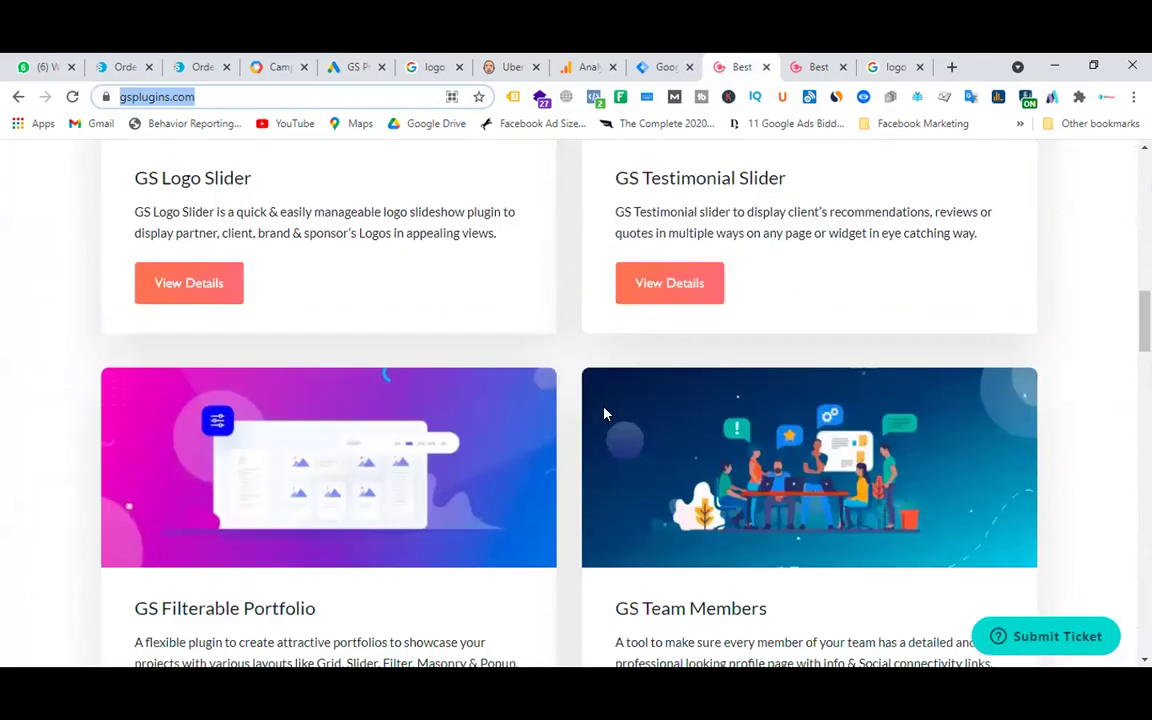
scroll(603, 413, "up", 15)
scroll(603, 413, "up", 1)
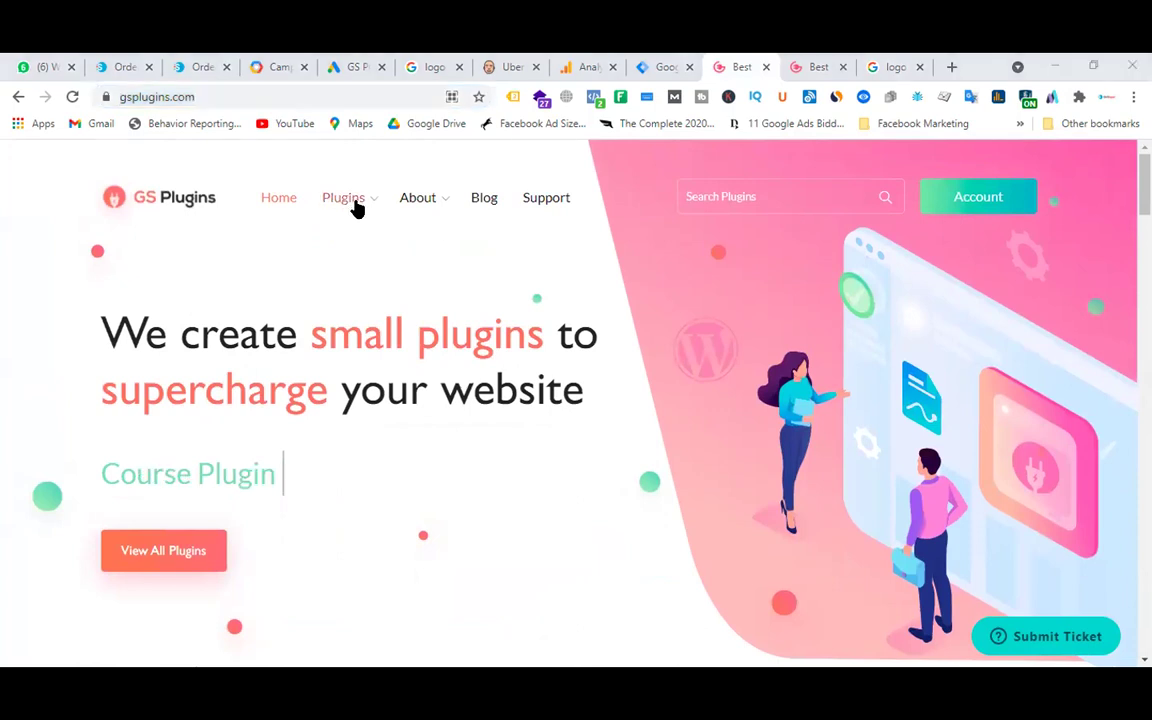
mouse_move(355, 206)
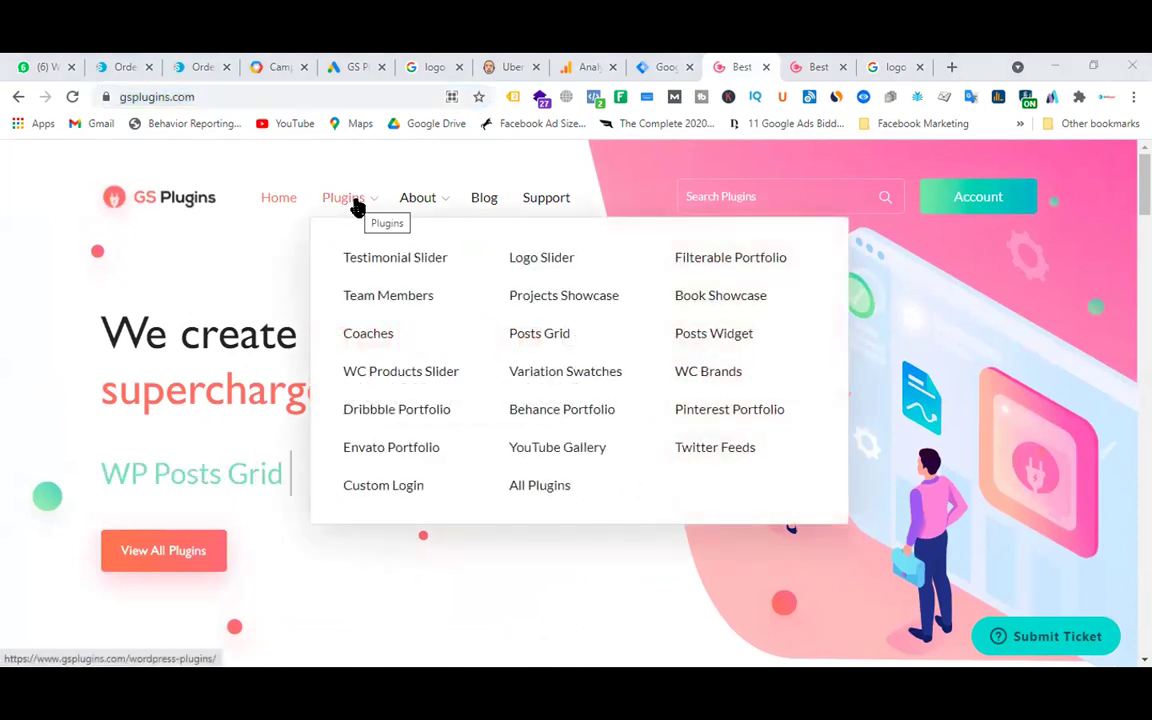
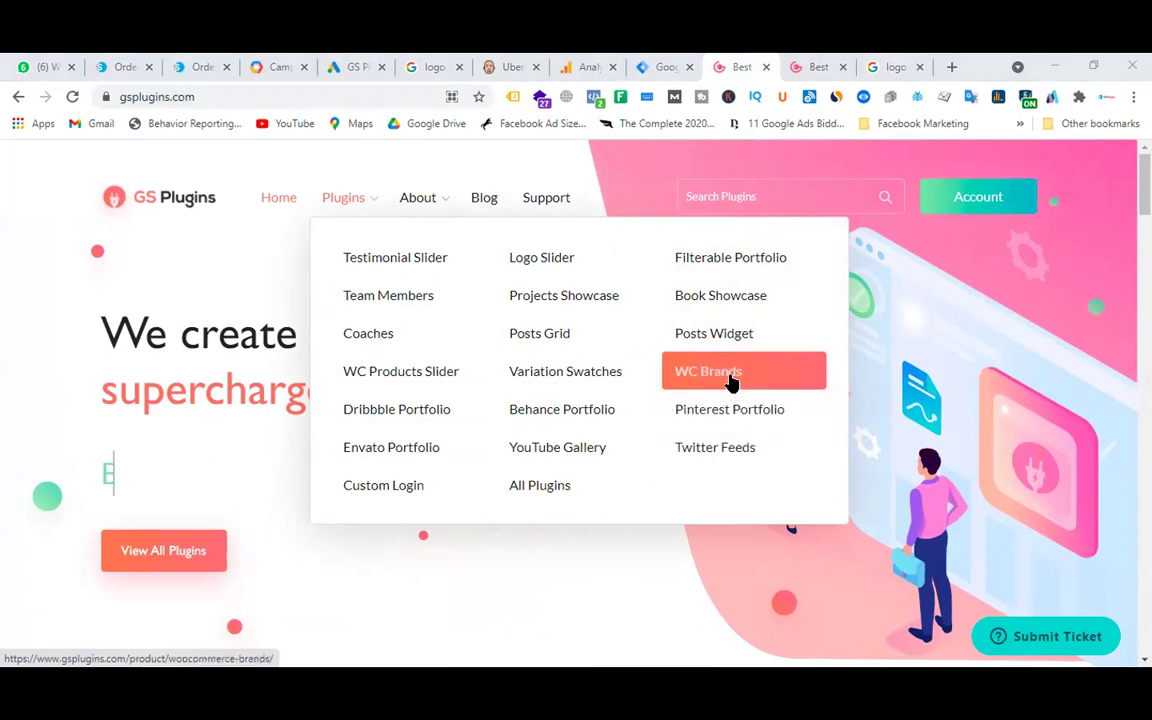
left_click(731, 381)
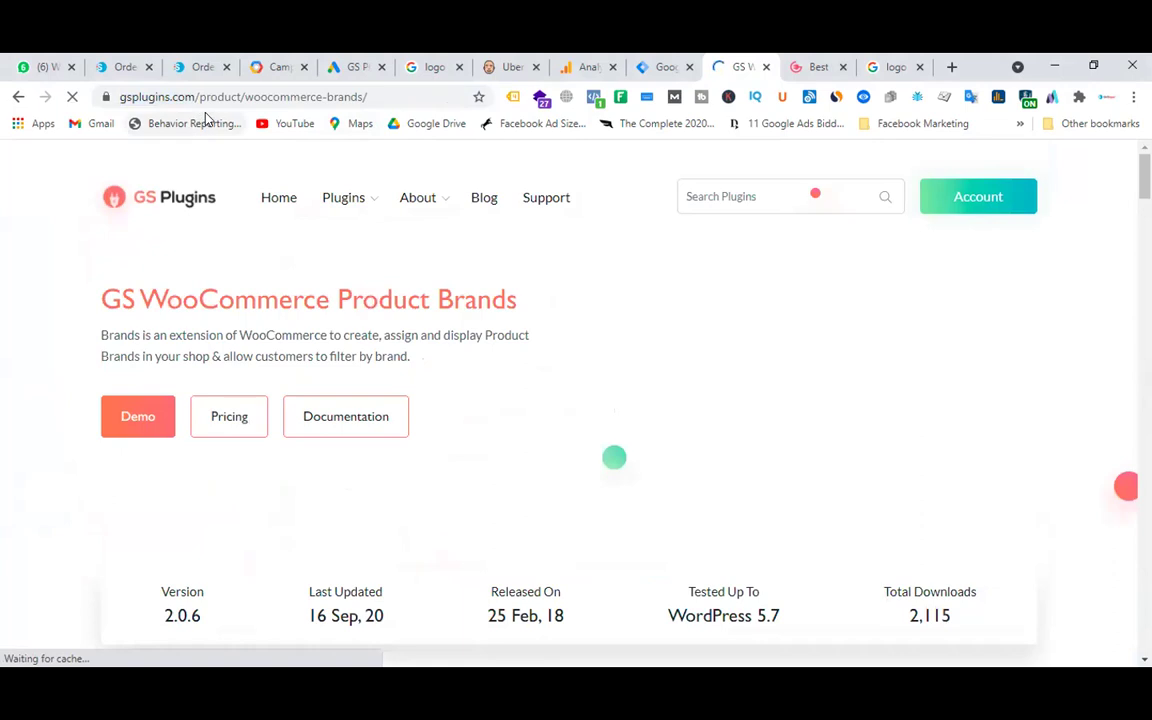
left_click(381, 96)
key("ctrl+c")
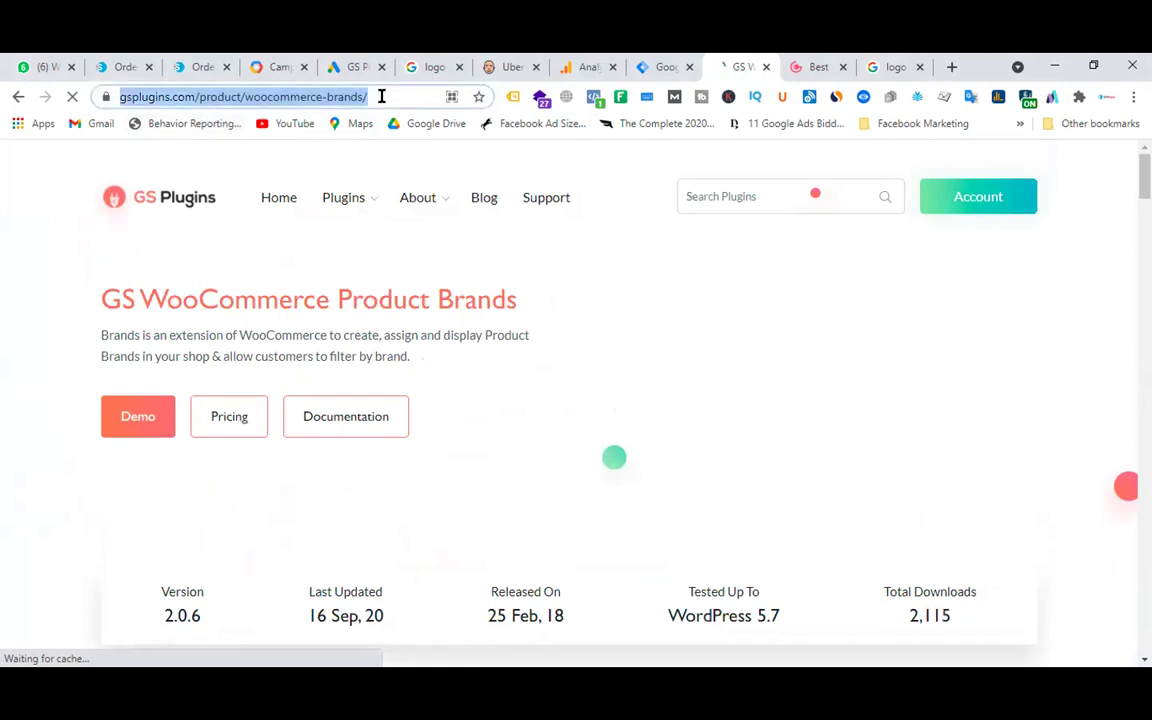
left_click(362, 63)
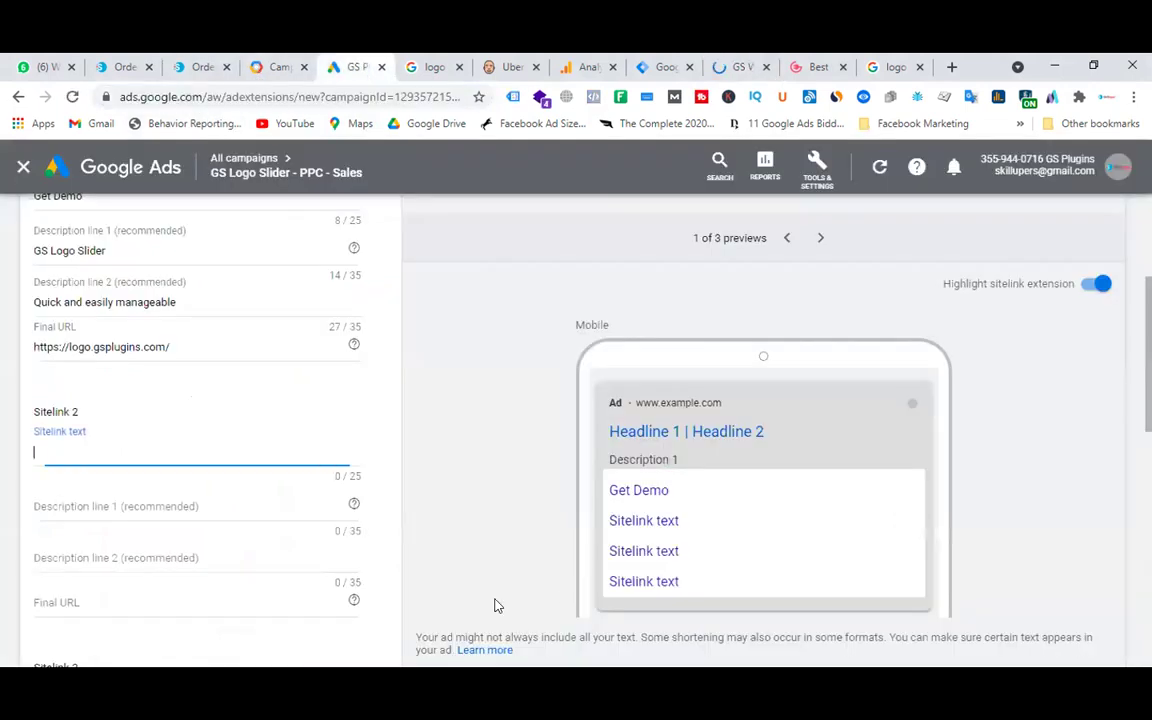
left_click(143, 553)
left_click(87, 597)
key("ctrl+v")
- Set sitelink 2's text to "GS Product Brands Plugin", adapting the title copied from the WooCommerce Product Brands page
left_click(131, 451)
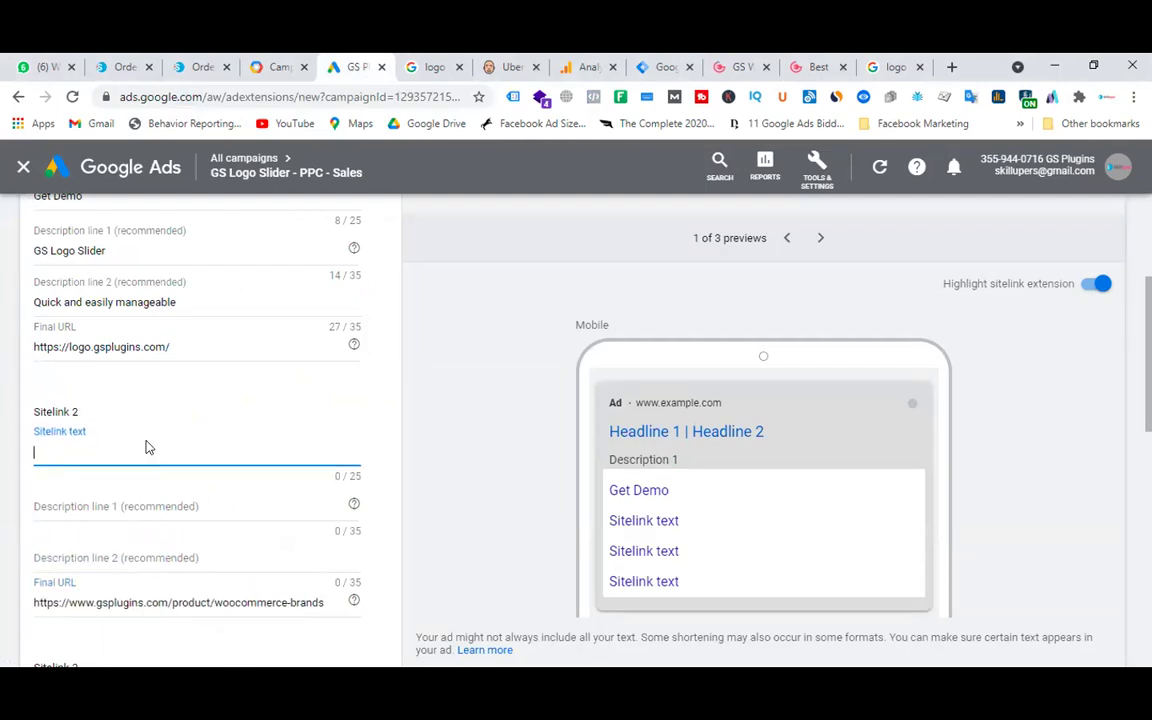
left_click(817, 60)
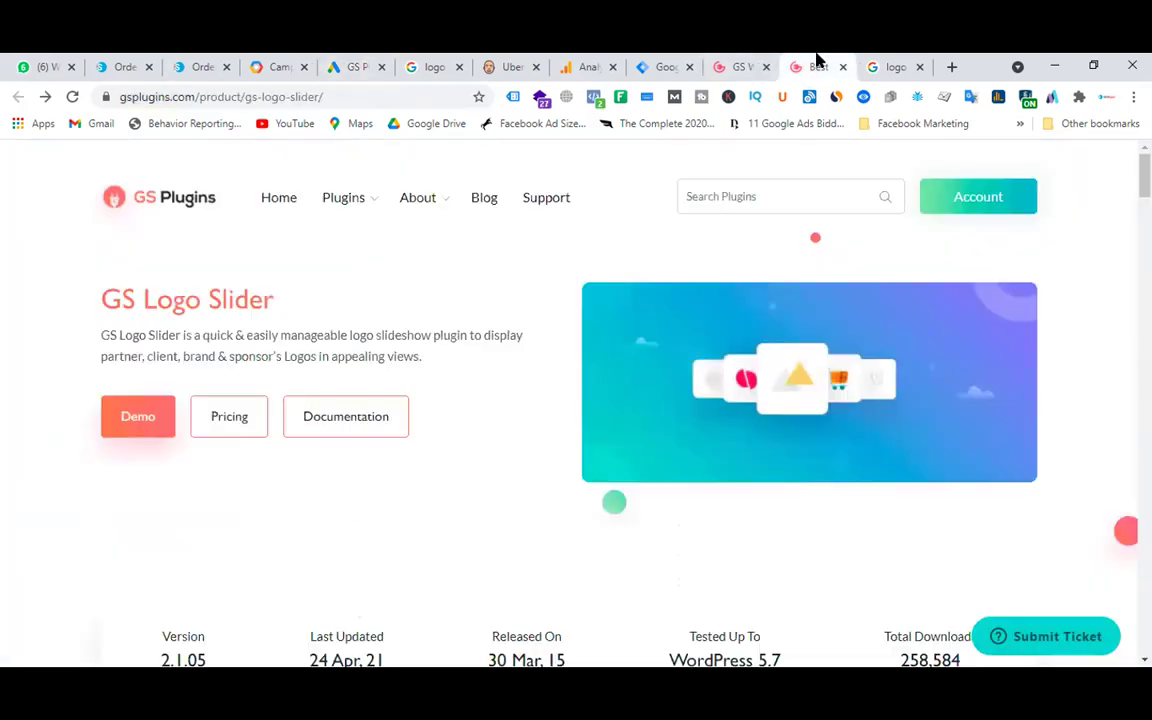
left_click(751, 55)
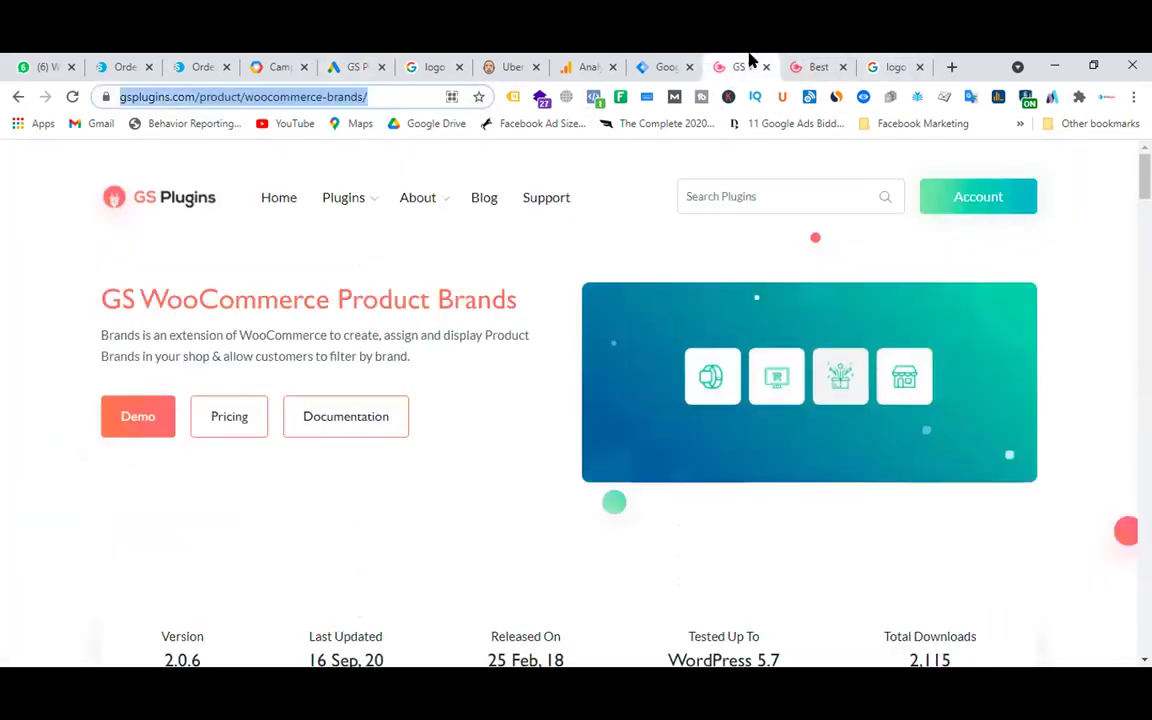
left_click_drag(100, 299, 537, 302)
key("ctrl+c")
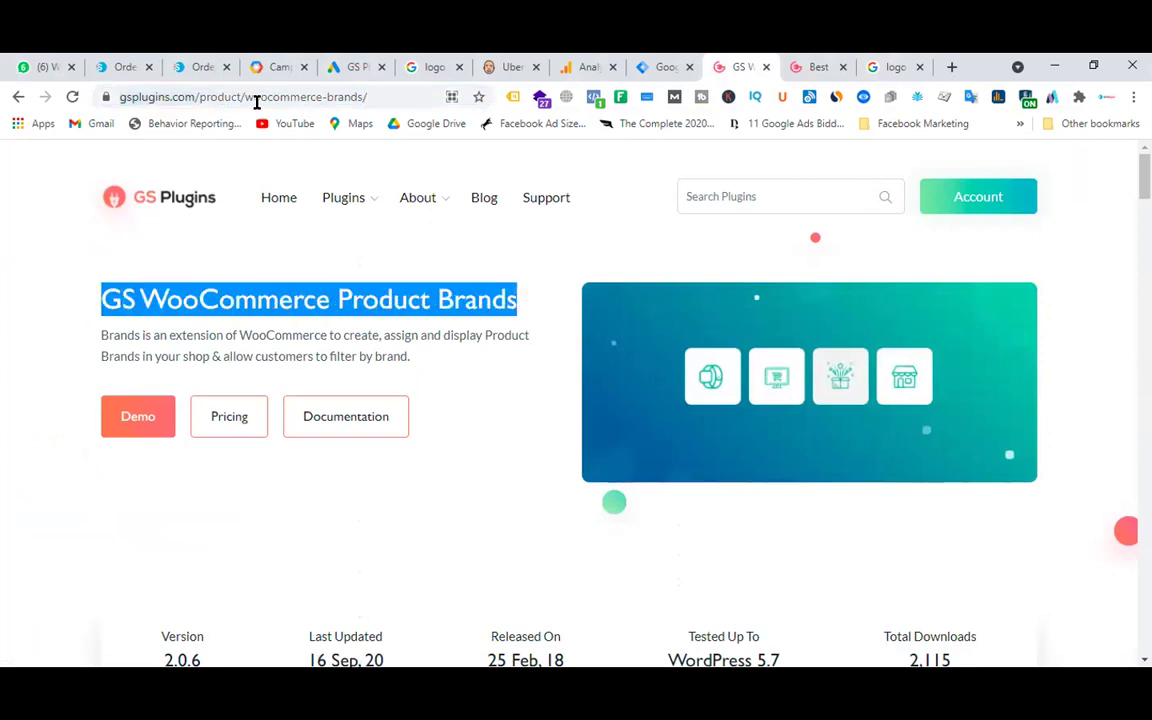
left_click(347, 64)
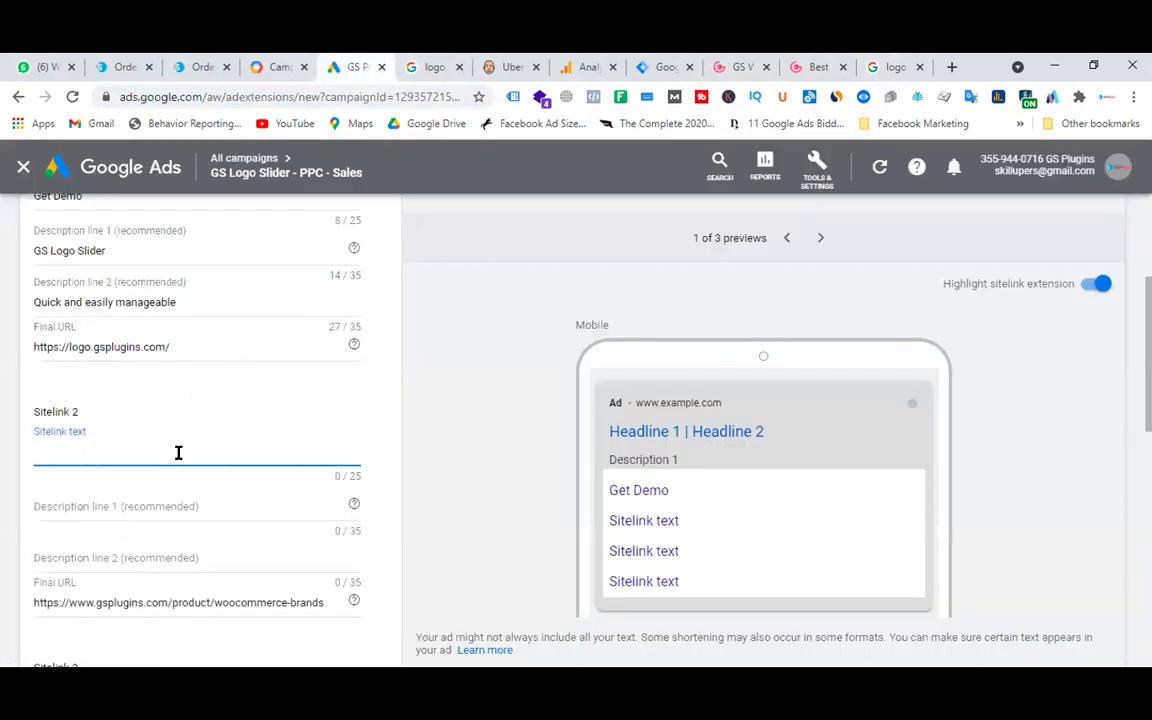
key("ctrl+v")
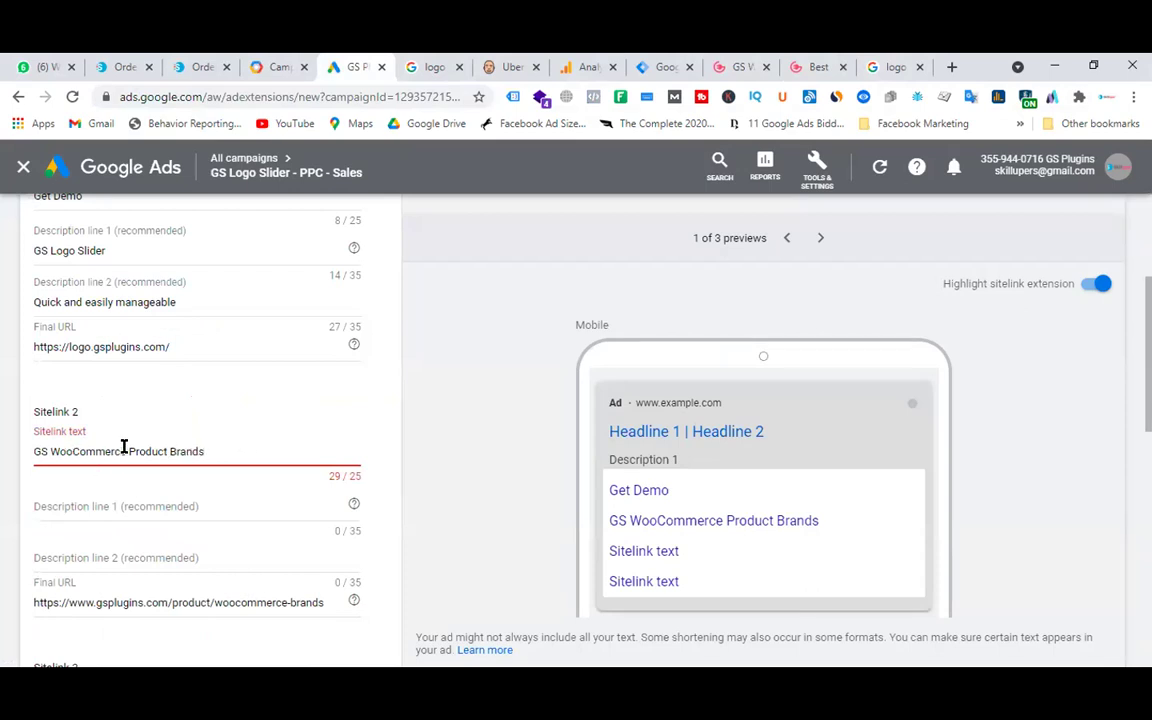
left_click_drag(127, 451, 48, 450)
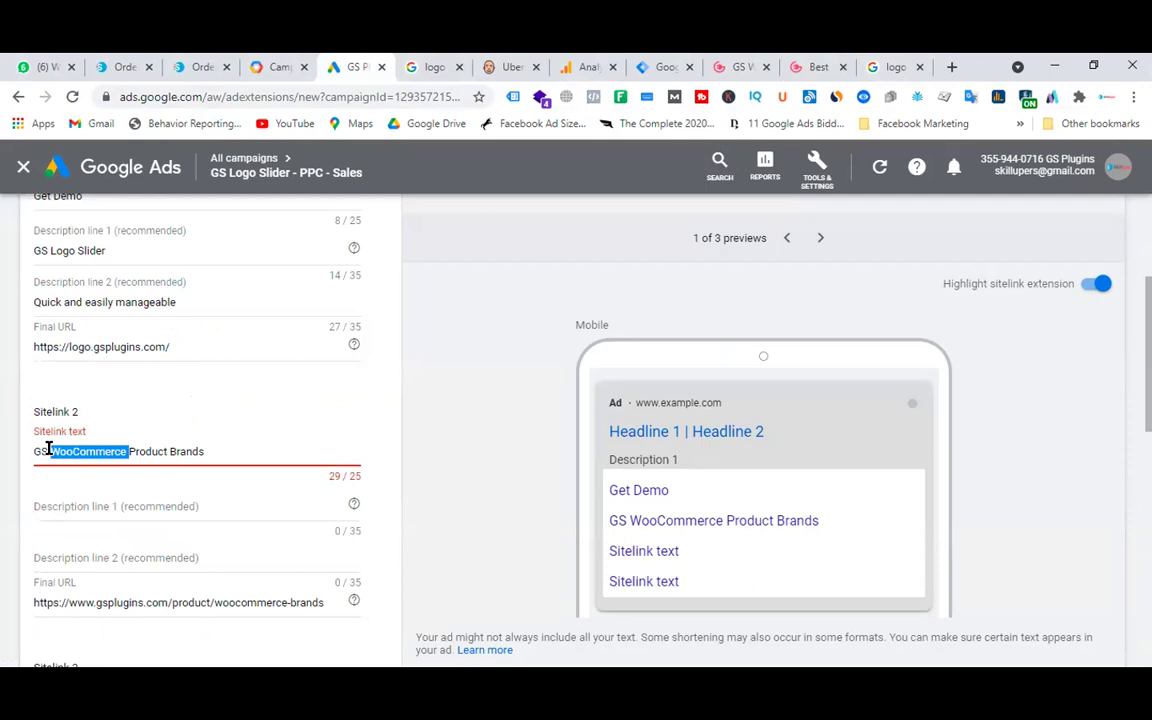
key("BackSpace")
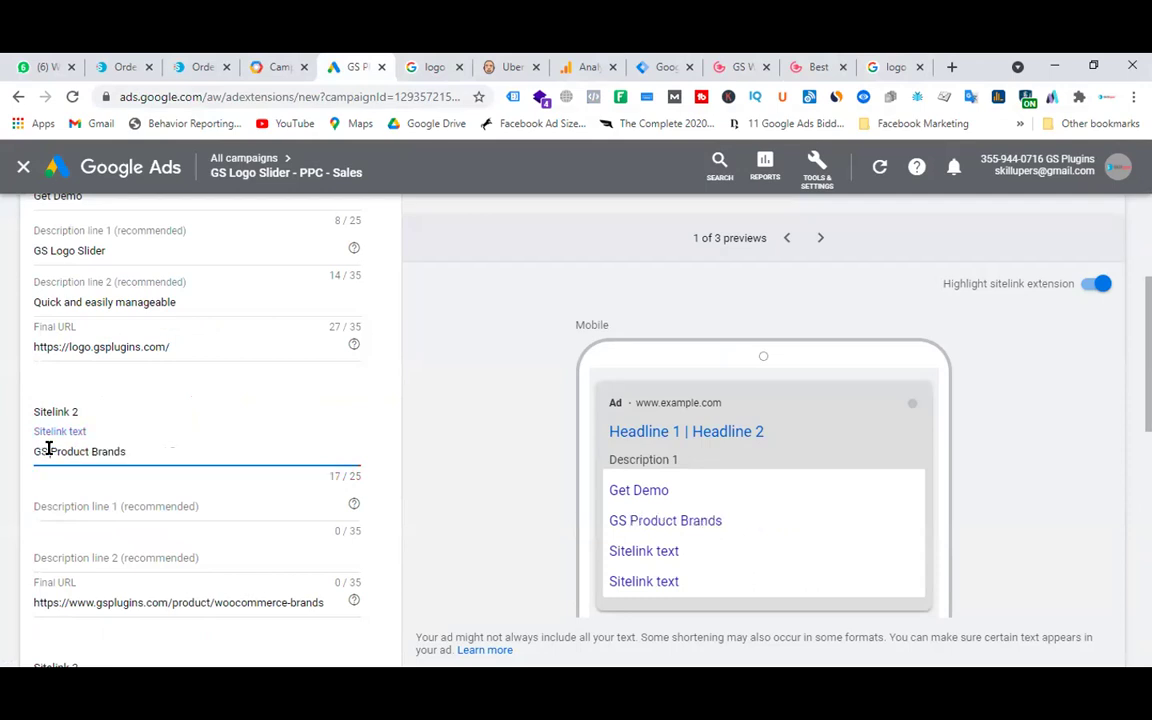
left_click(137, 498)
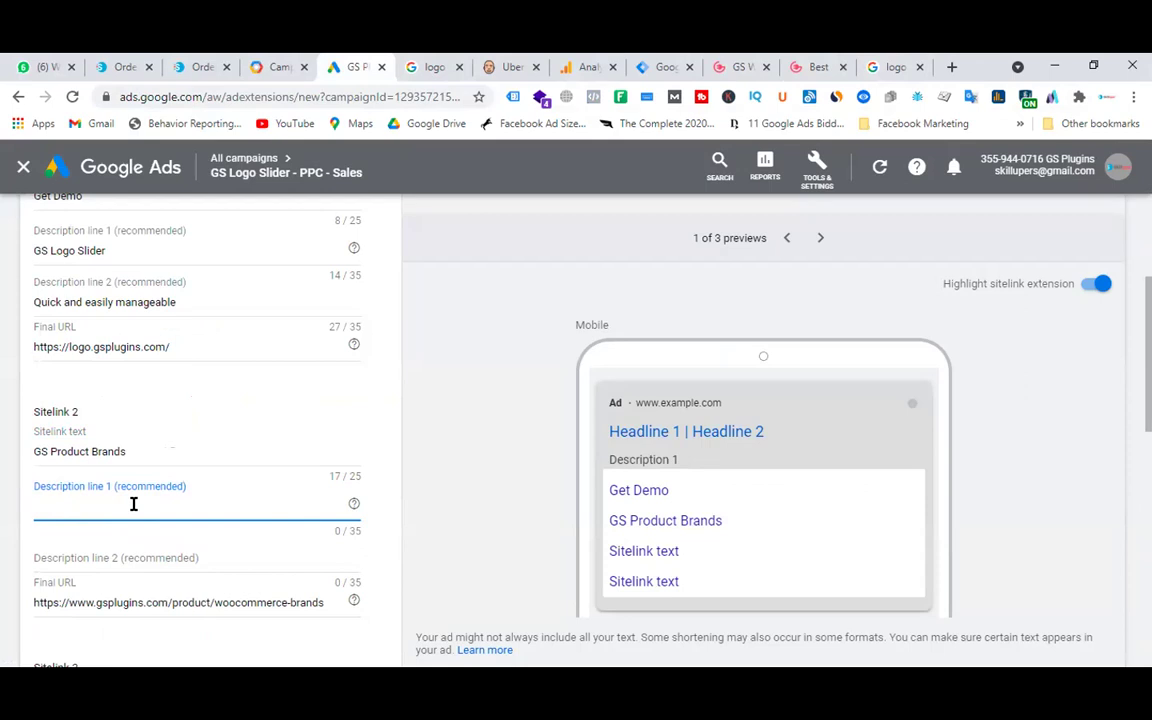
left_click(149, 447)
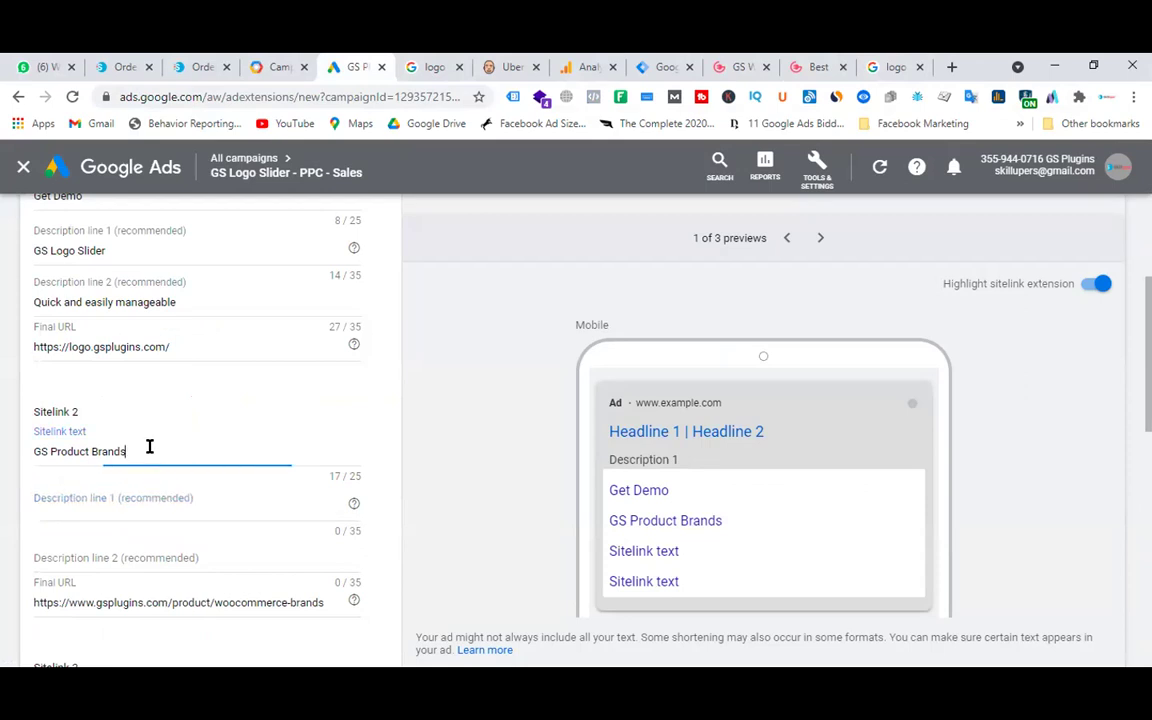
type("Plugin")
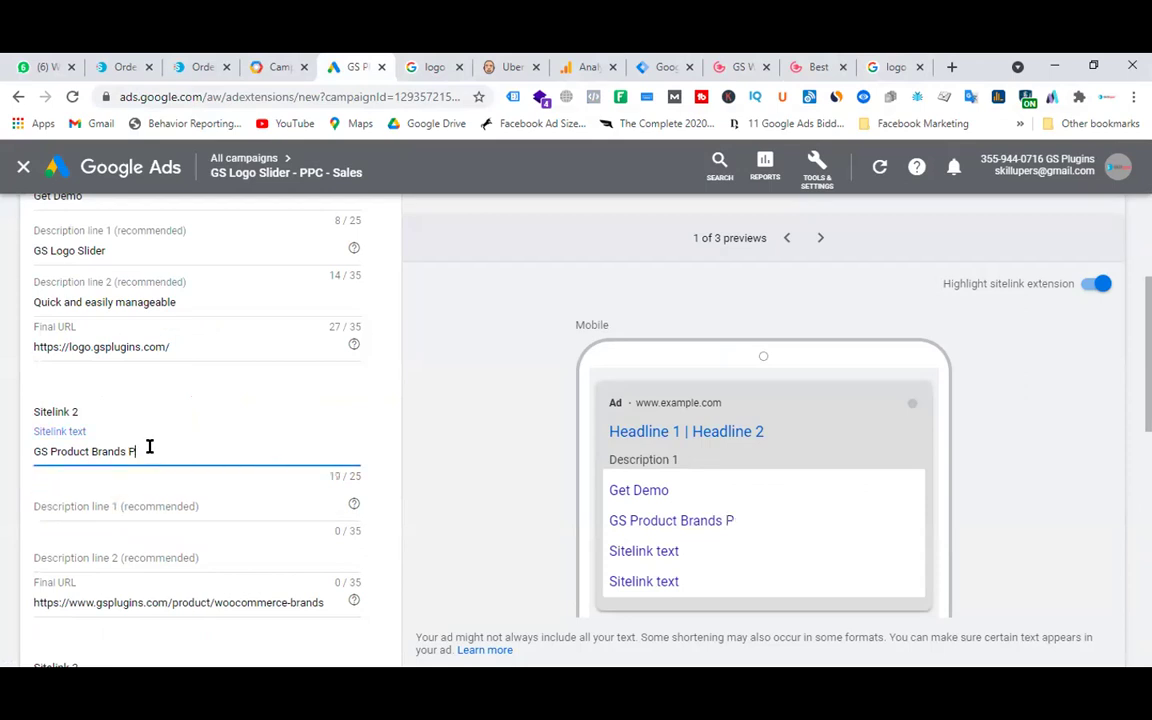
- Copy "create, assign and display Product Brands" from the product page into description line 1 of sitelink 2
left_click(159, 500)
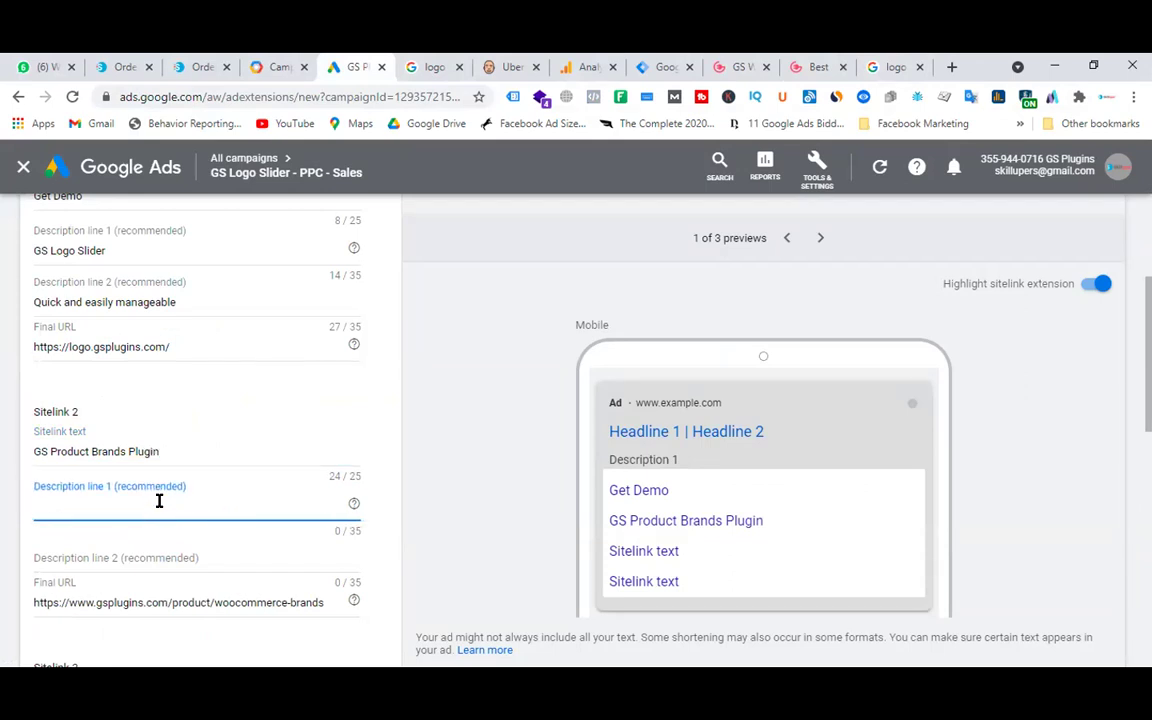
left_click(740, 64)
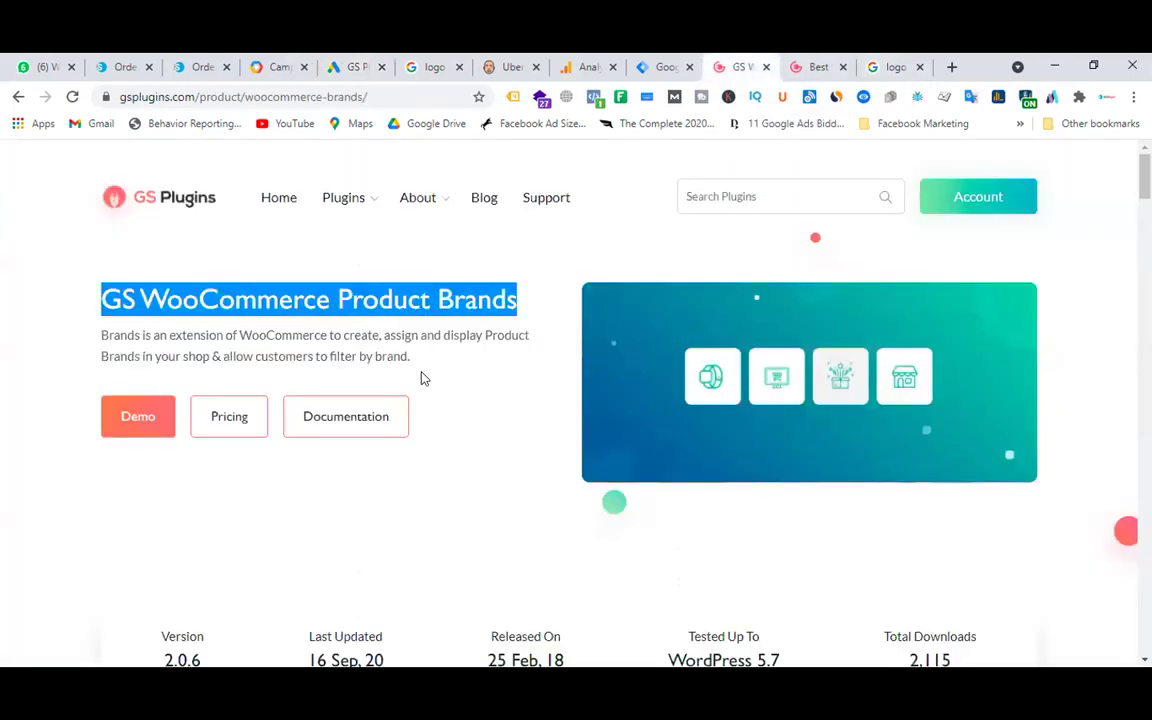
left_click(343, 331)
left_click_drag(343, 331, 138, 360)
key("ctrl+c")
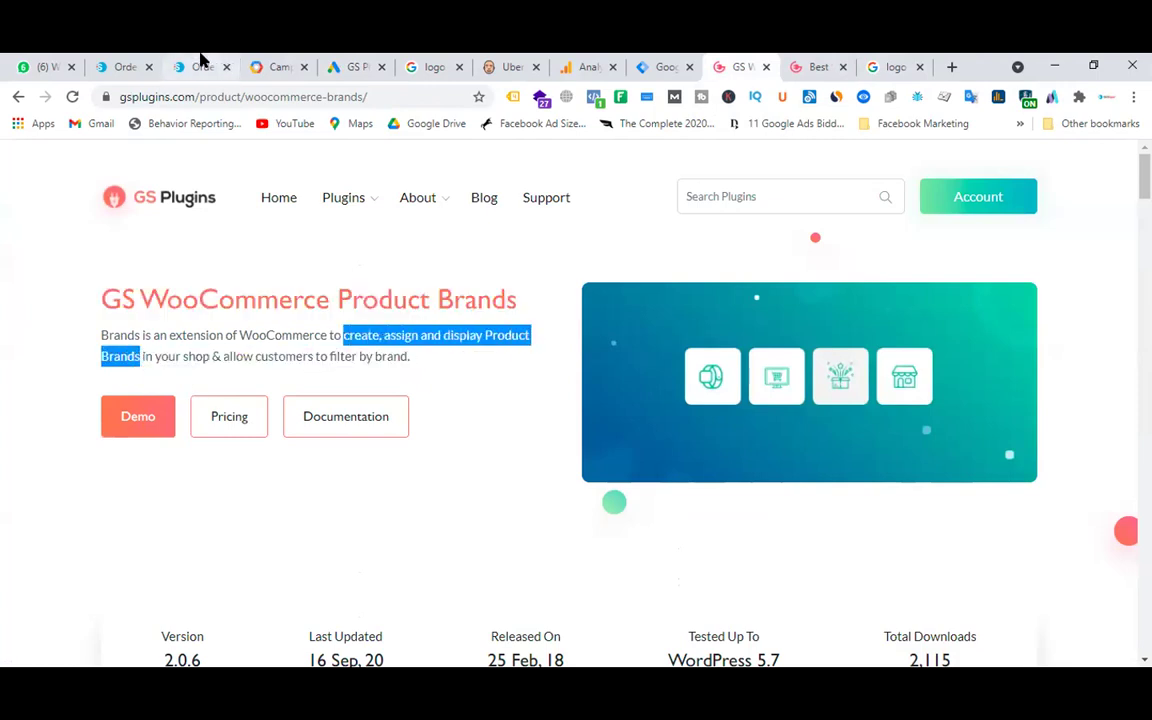
left_click(338, 68)
key("ctrl+v")
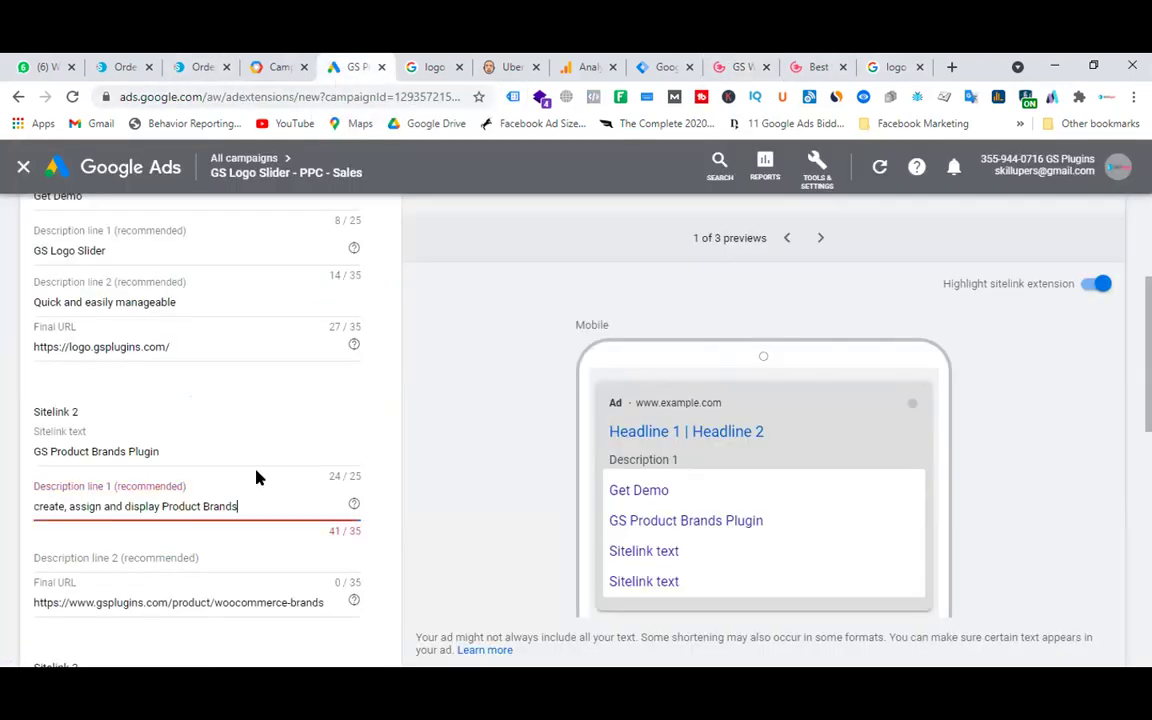
- Shorten and capitalize description line 1 of sitelink 2 to "Create and display Product Brands"
left_click(98, 506)
key("BackSpace")
key("BackSpace")
key("BackSpace")
key("BackSpace")
key("BackSpace")
key("BackSpace")
key("BackSpace")
key("BackSpace")
key("BackSpace")
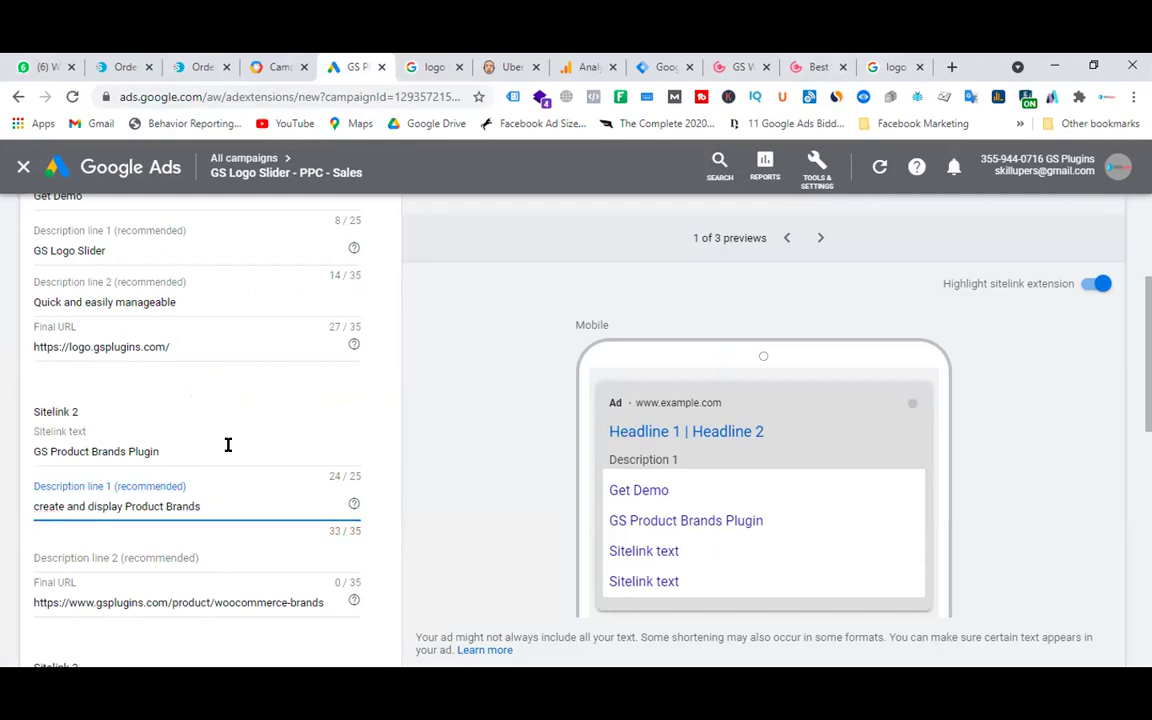
left_click(35, 506)
key("Delete")
type("C")
- Fill description line 2 of sitelink 2 from the product page's intro text, trimmed to "Brands in your shop"
left_click(123, 556)
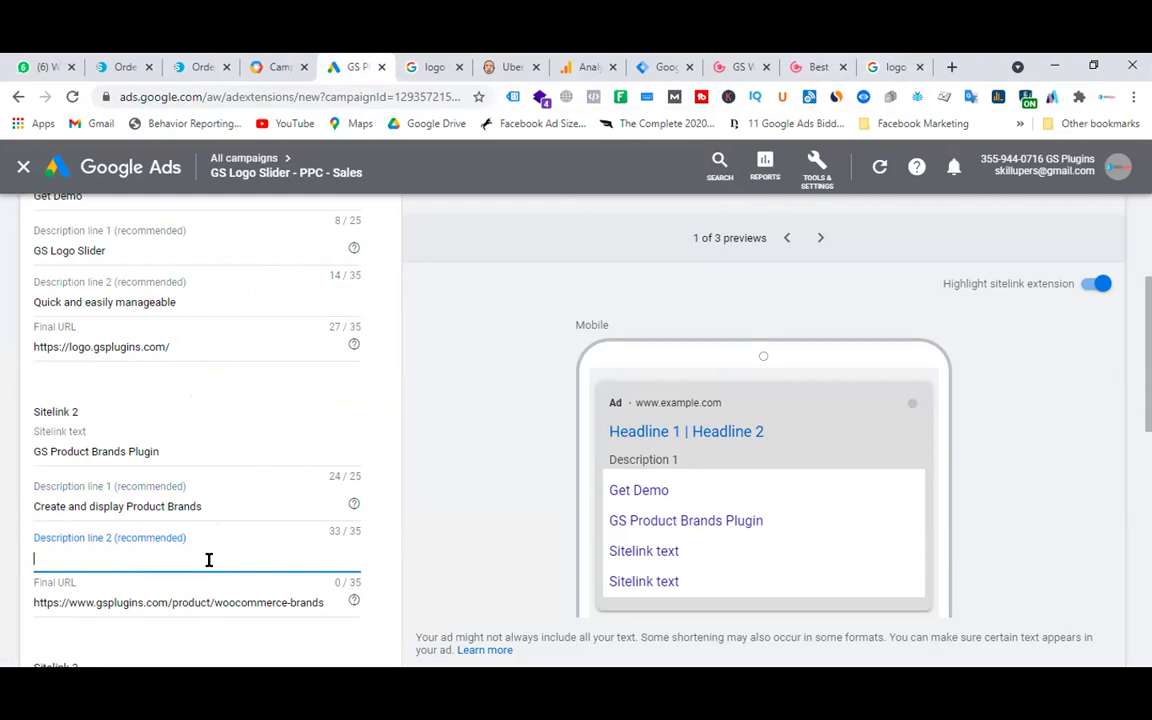
left_click(812, 67)
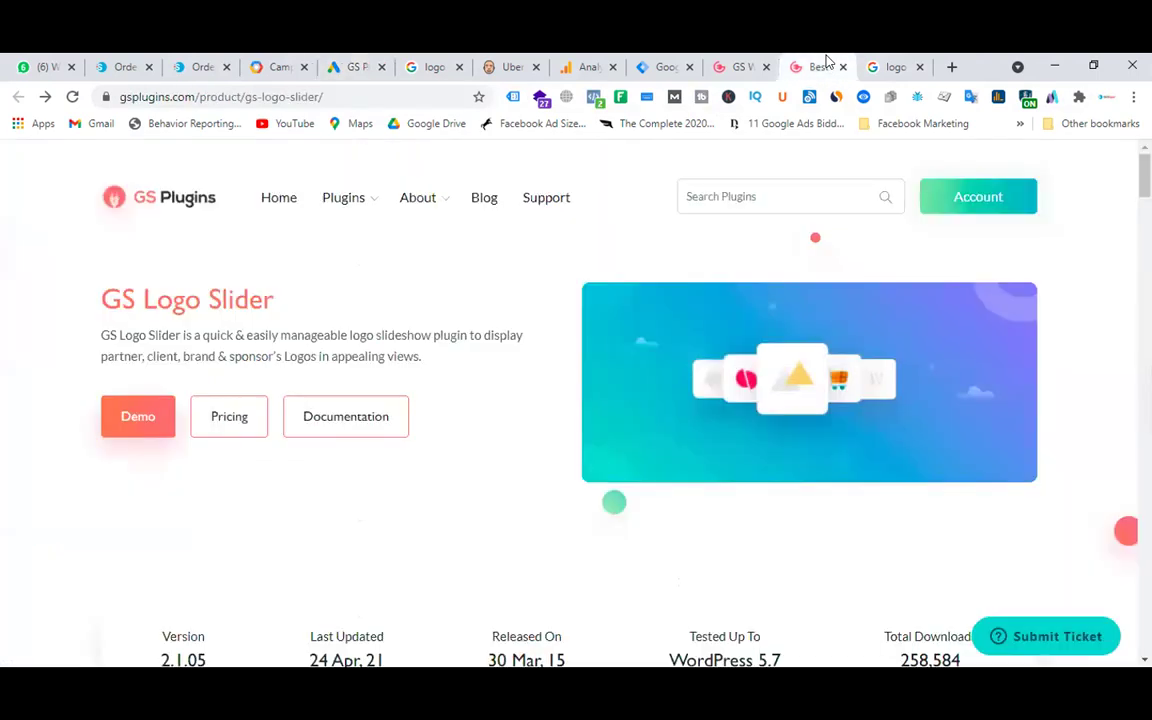
left_click(716, 70)
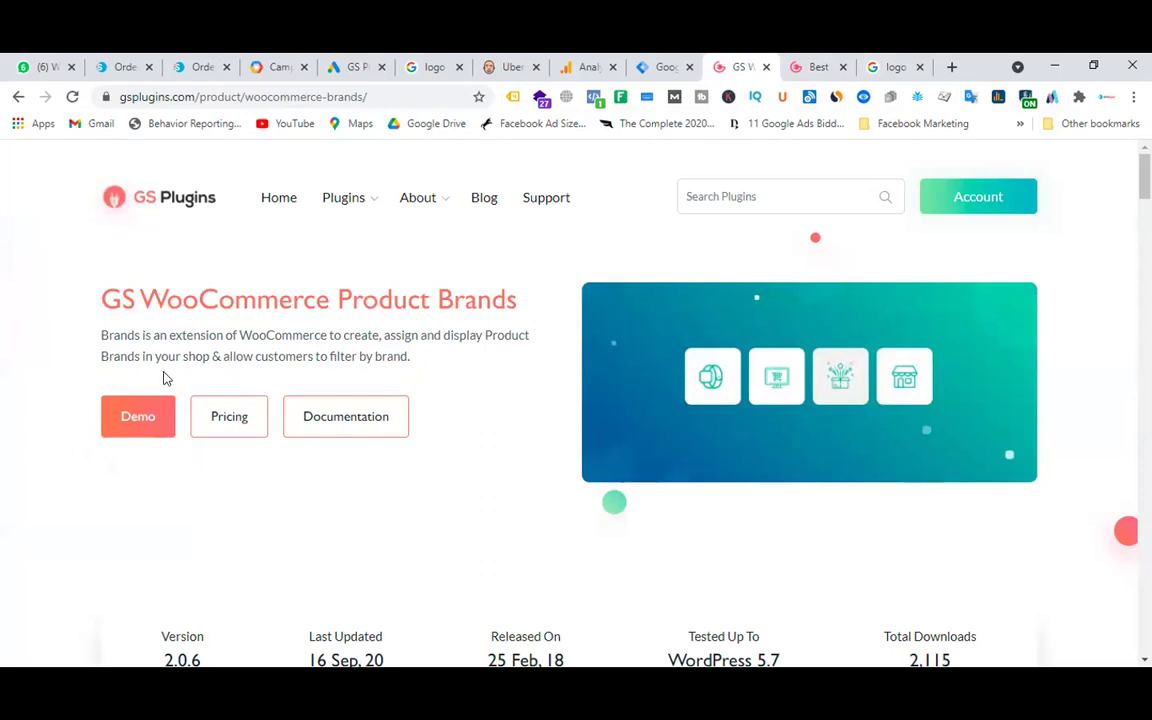
left_click_drag(103, 355, 419, 359)
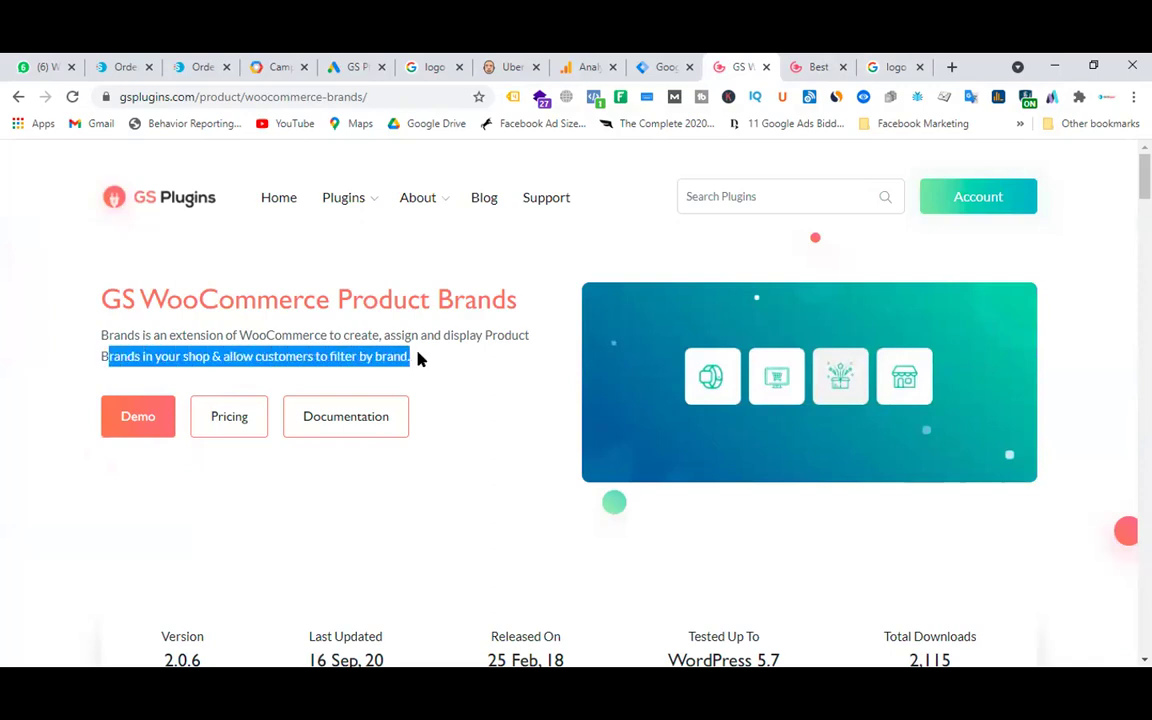
left_click(112, 372)
left_click_drag(101, 360, 398, 373)
key("ctrl+c")
left_click(357, 66)
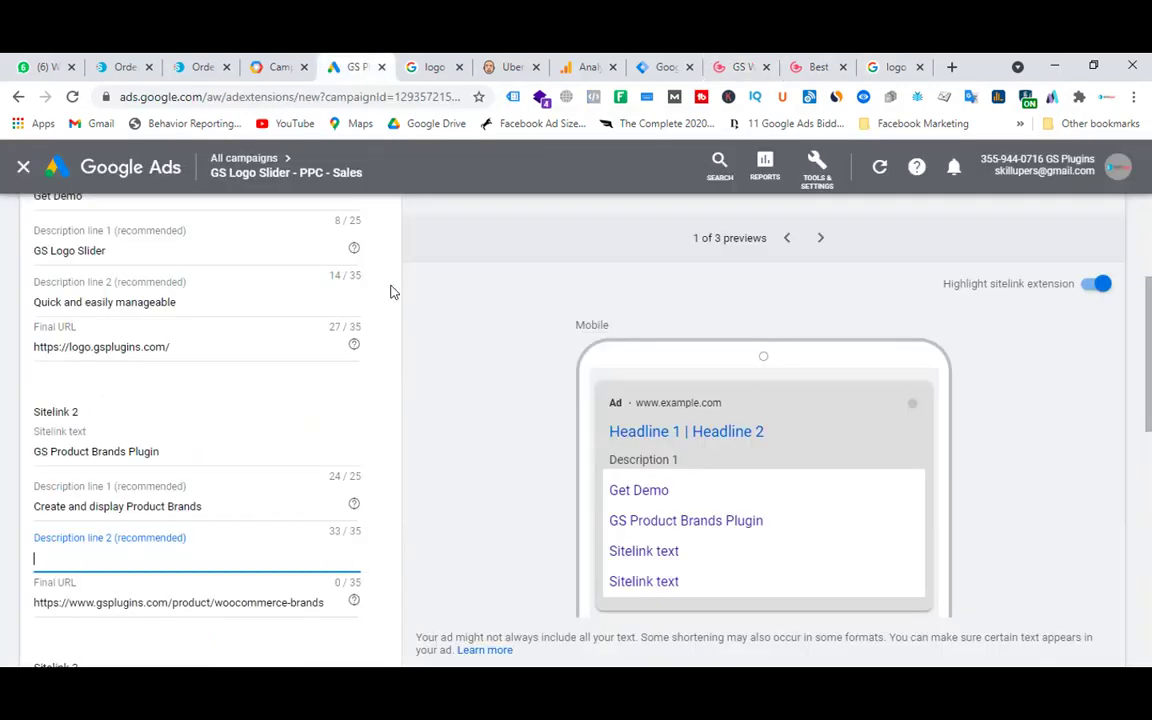
key("ctrl+v")
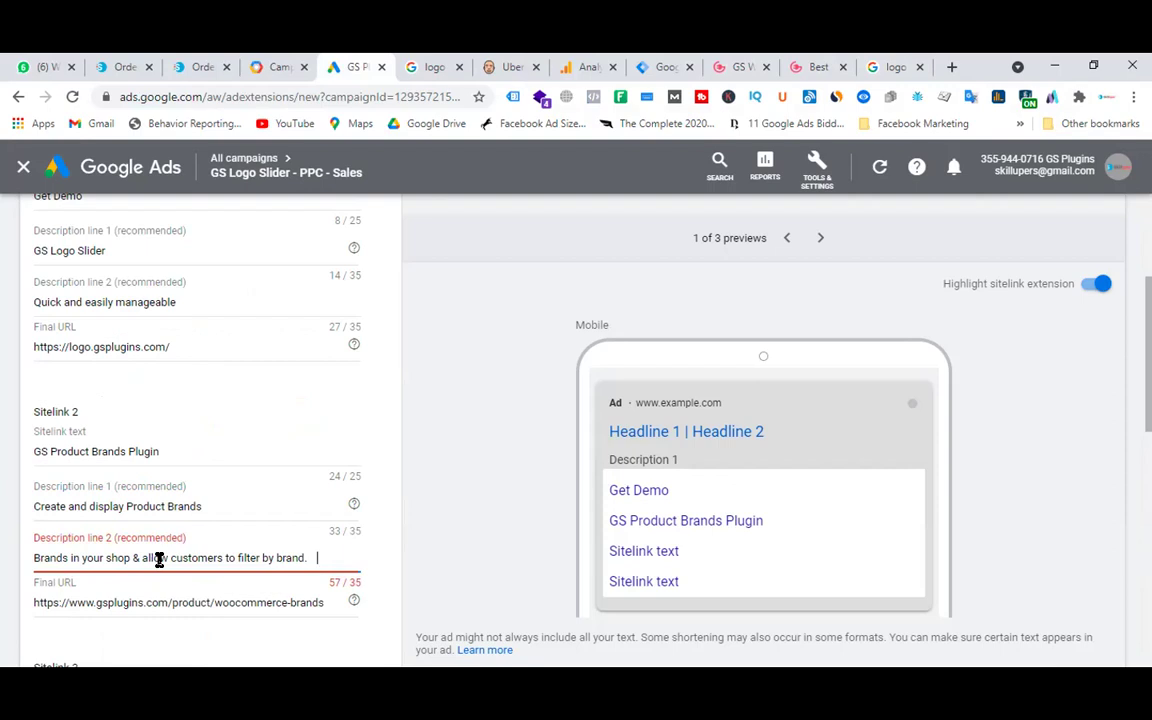
left_click_drag(131, 557, 332, 557)
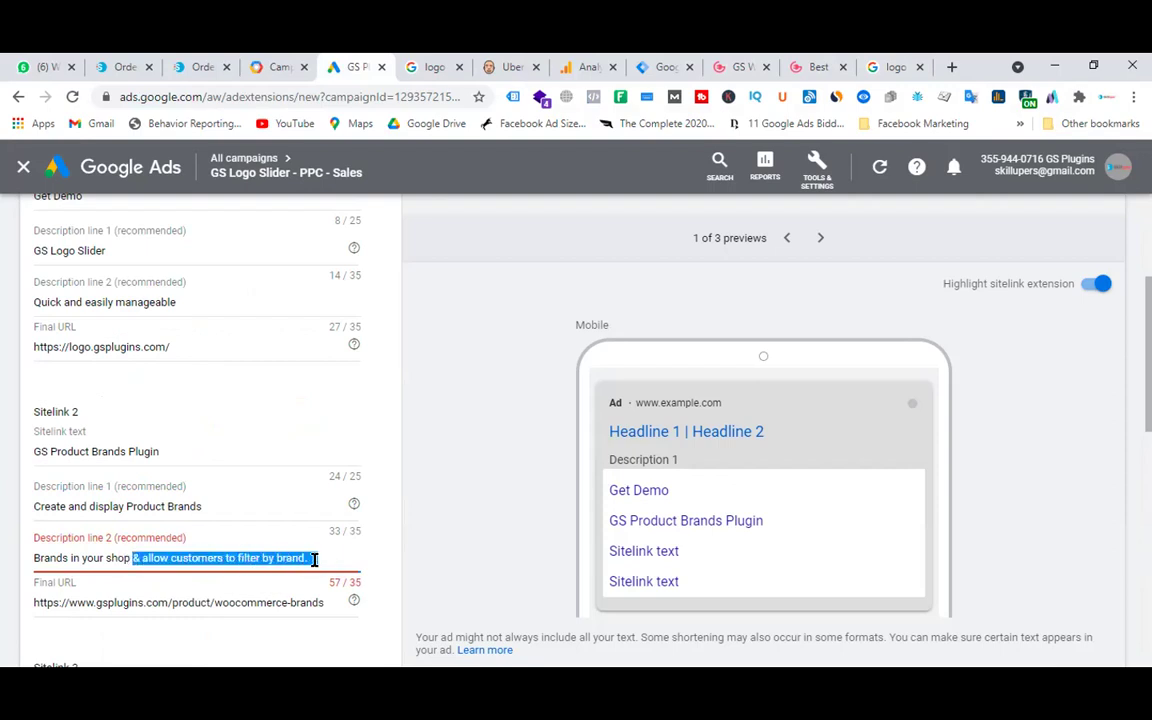
key("BackSpace")
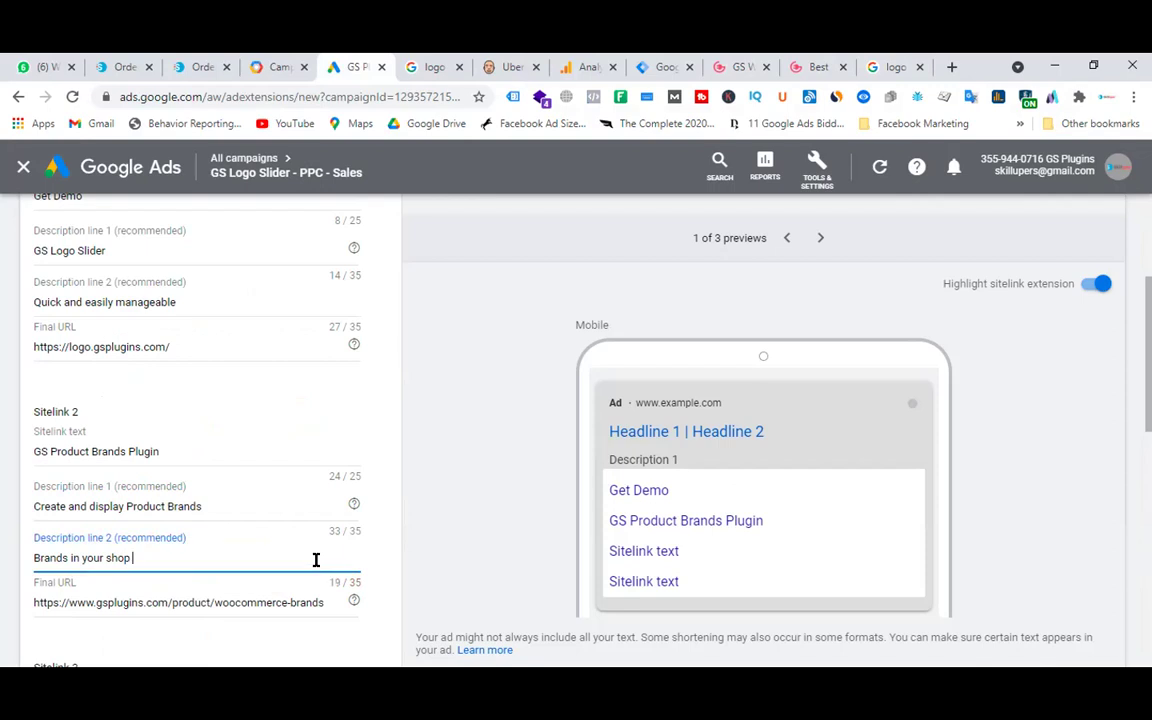
- Save the two sitelink extensions and review the campaign's extensions summary
scroll(296, 432, "down", 7)
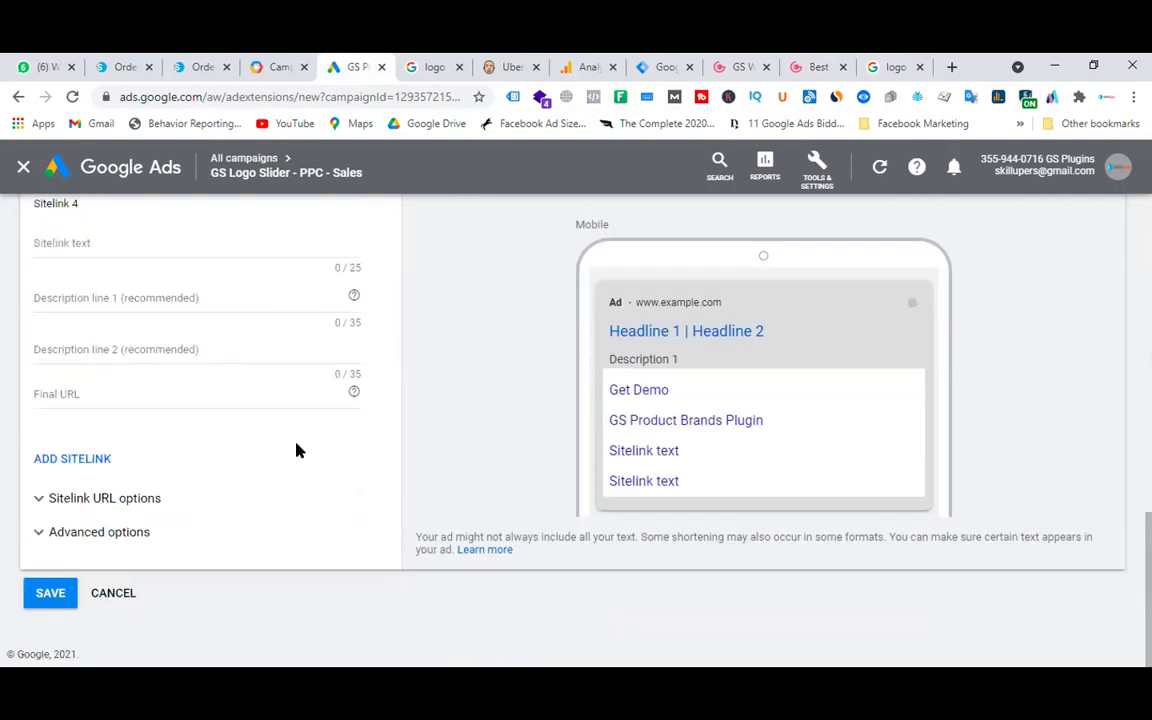
left_click(50, 593)
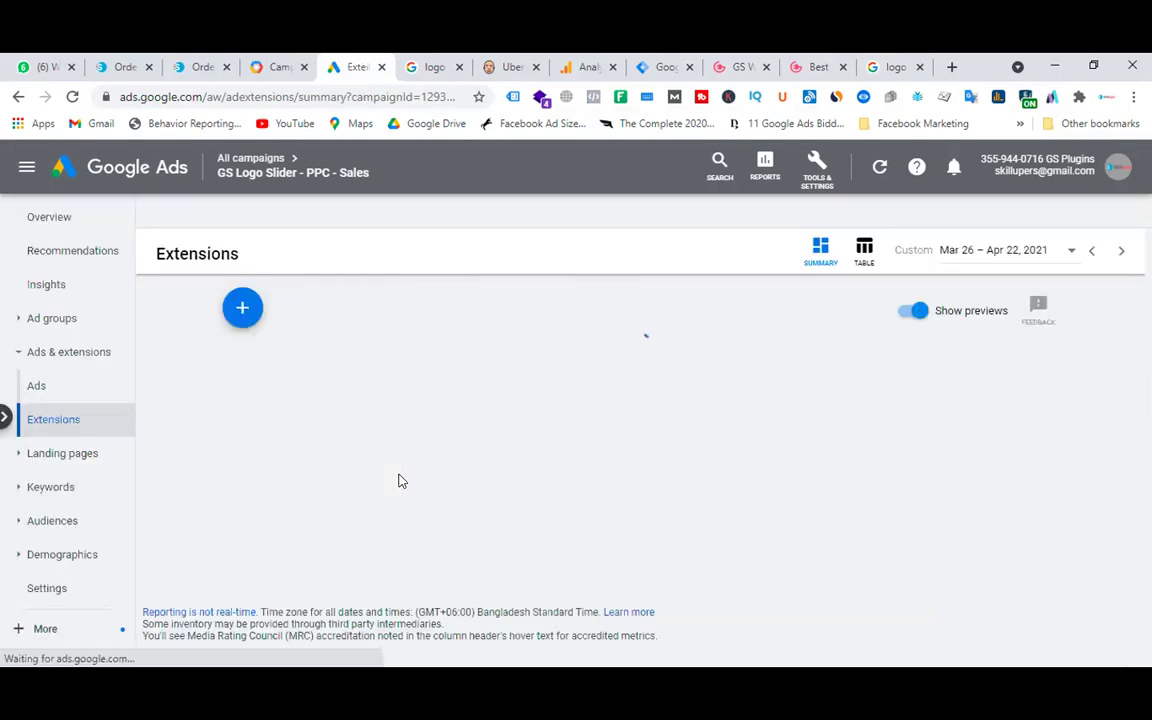
scroll(813, 399, "down", 5)
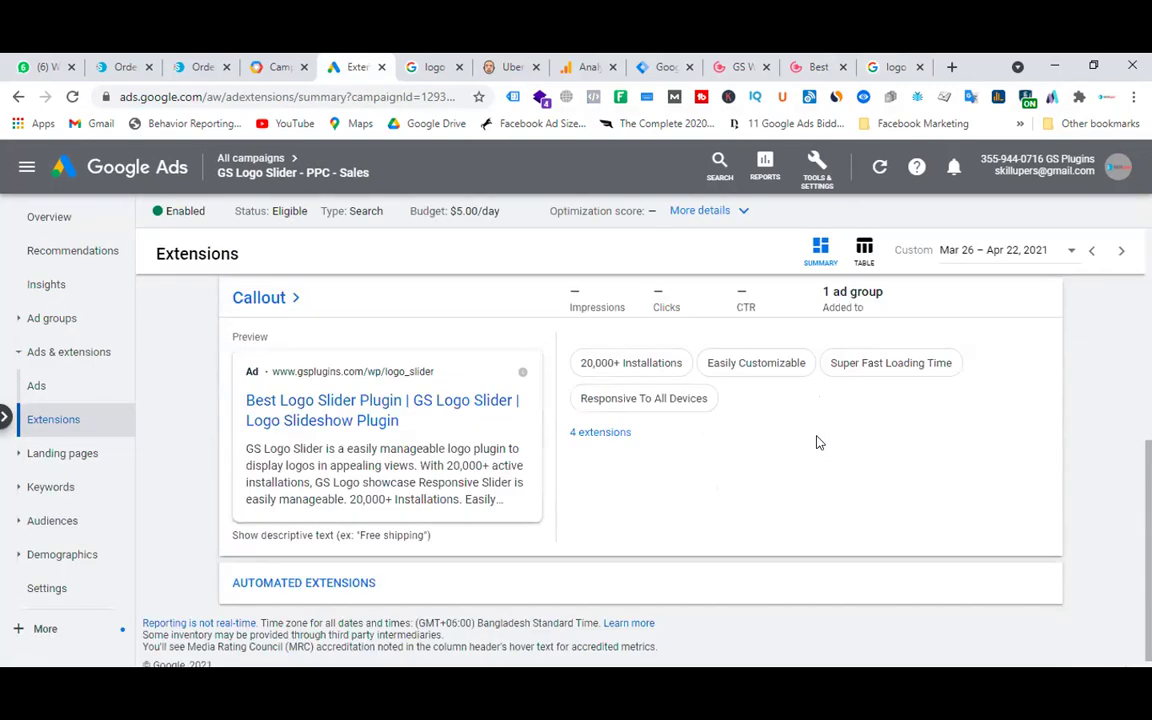
scroll(816, 442, "up", 5)
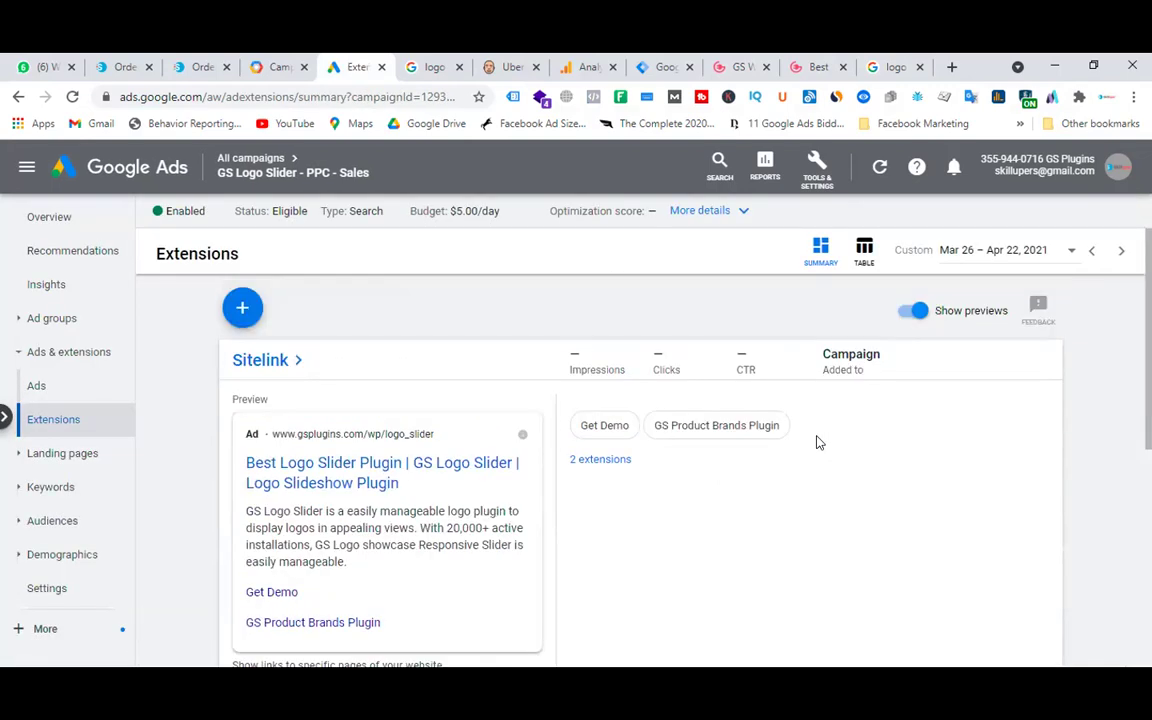
- Return to the all-campaigns list, reload it, and open the GS Logo Slider - PPC - Sales campaign's ad groups
left_click(228, 158)
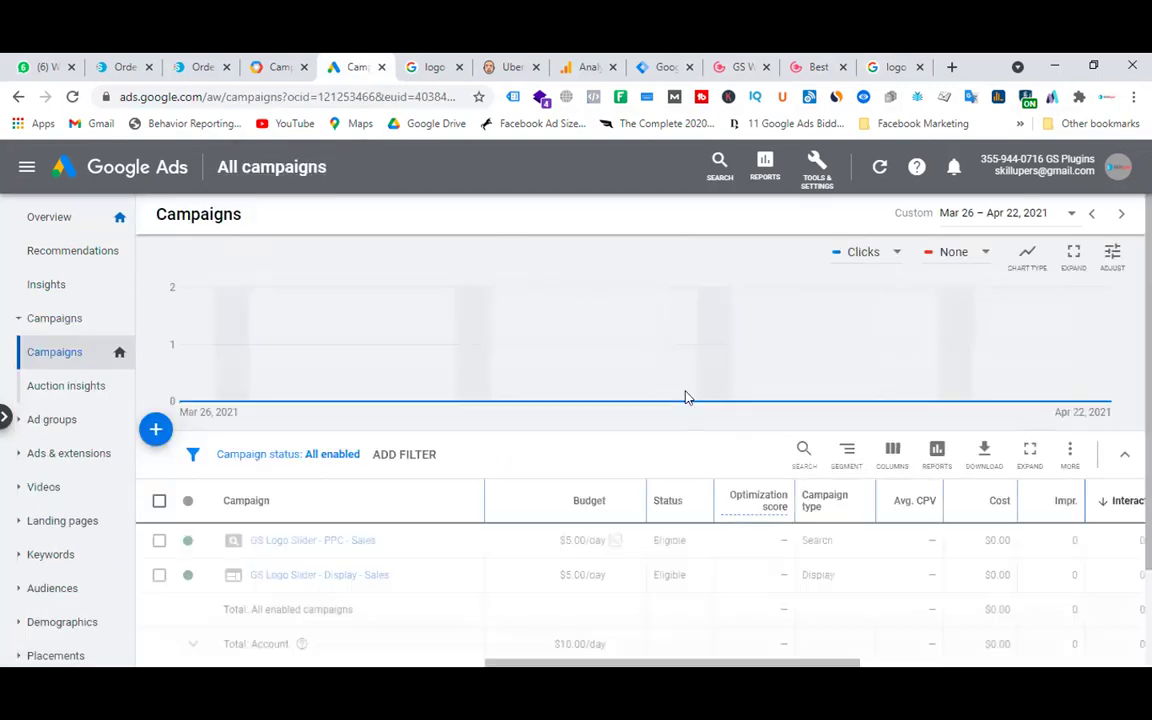
scroll(555, 532, "down", 2)
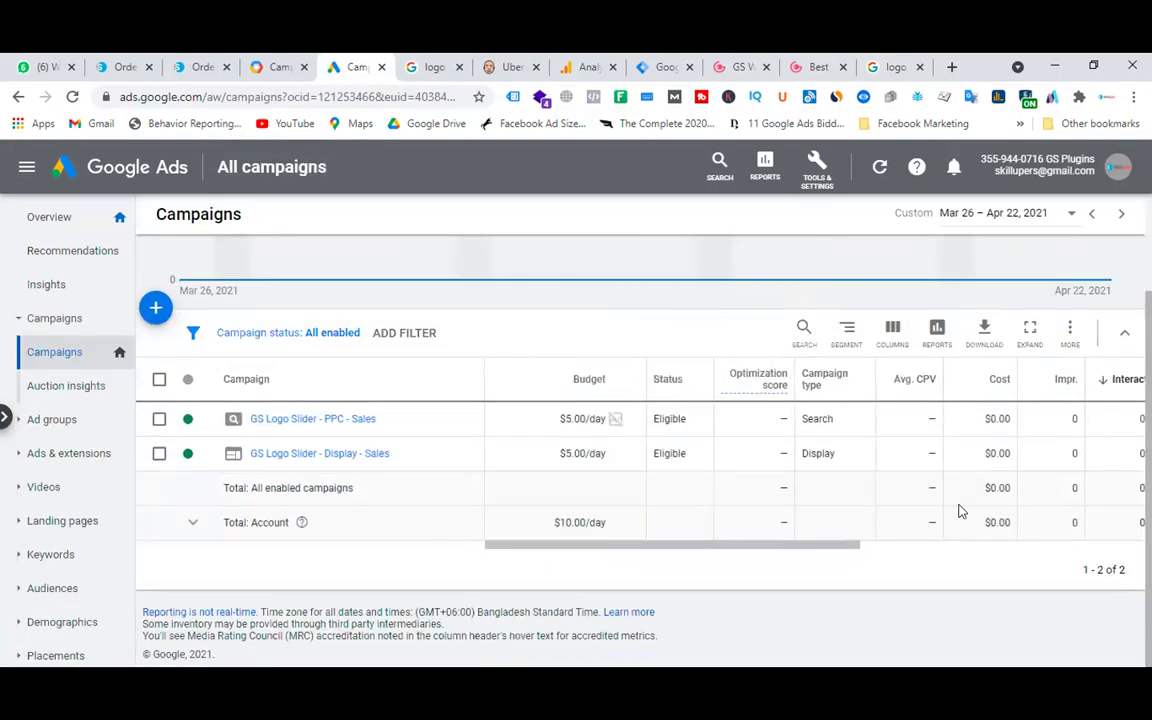
left_click(363, 97)
key("Return")
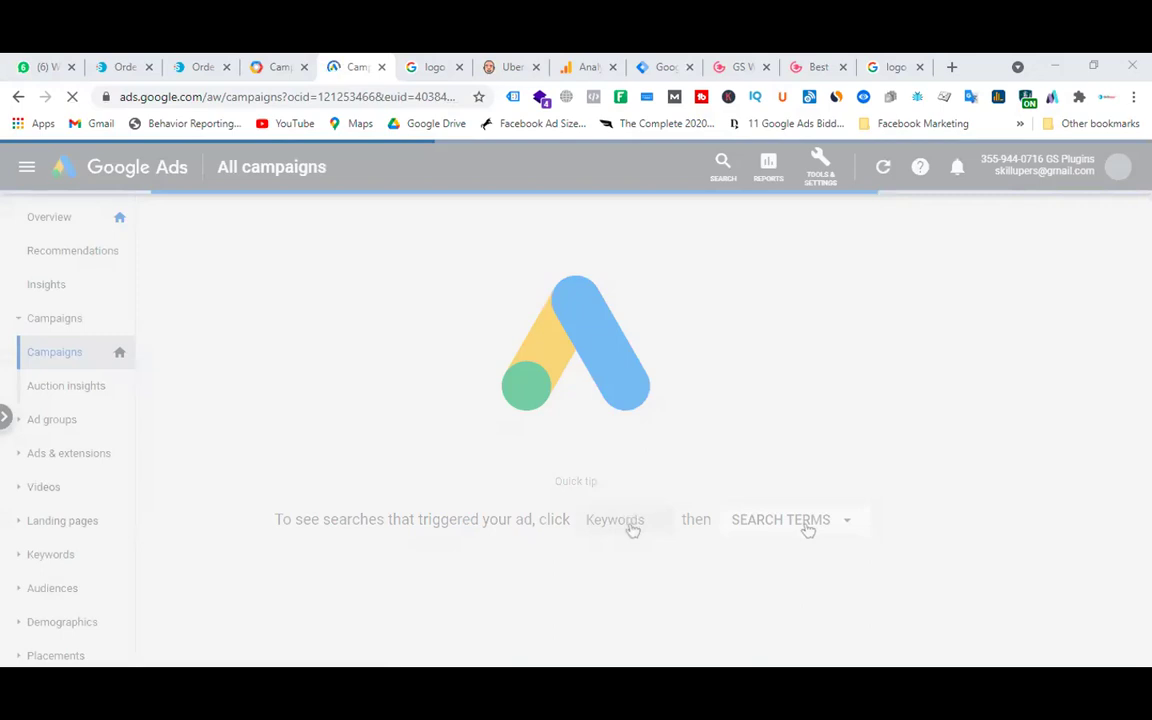
left_click(256, 357)
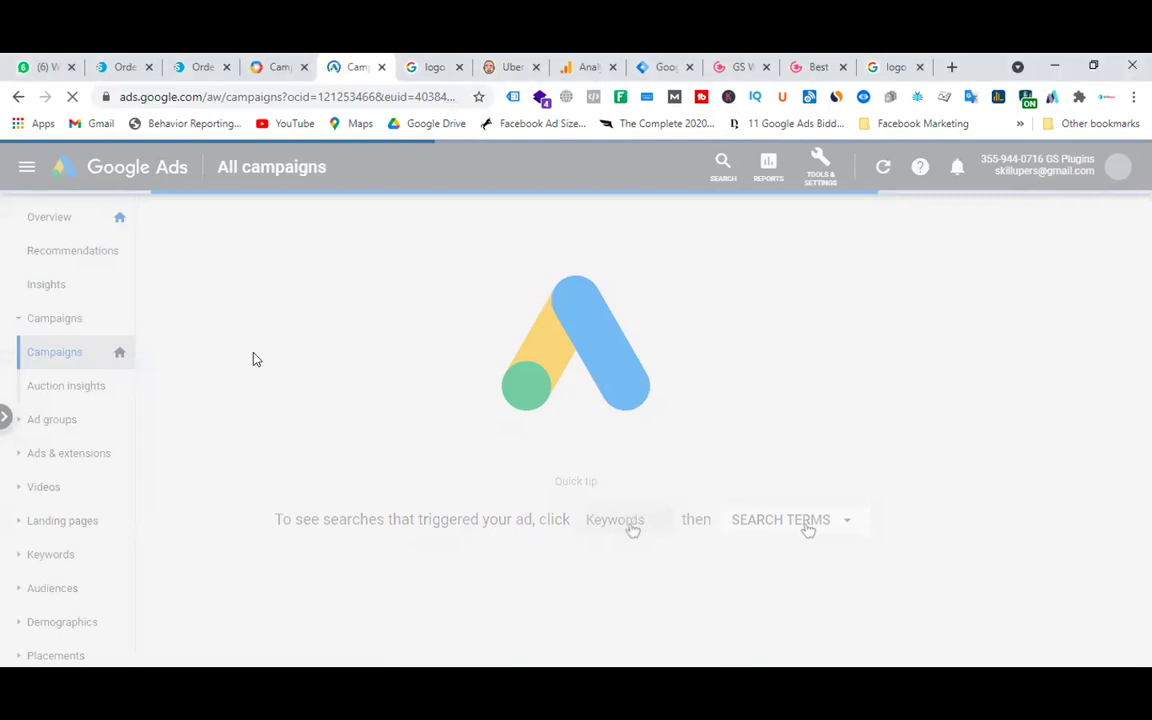
left_click(322, 100)
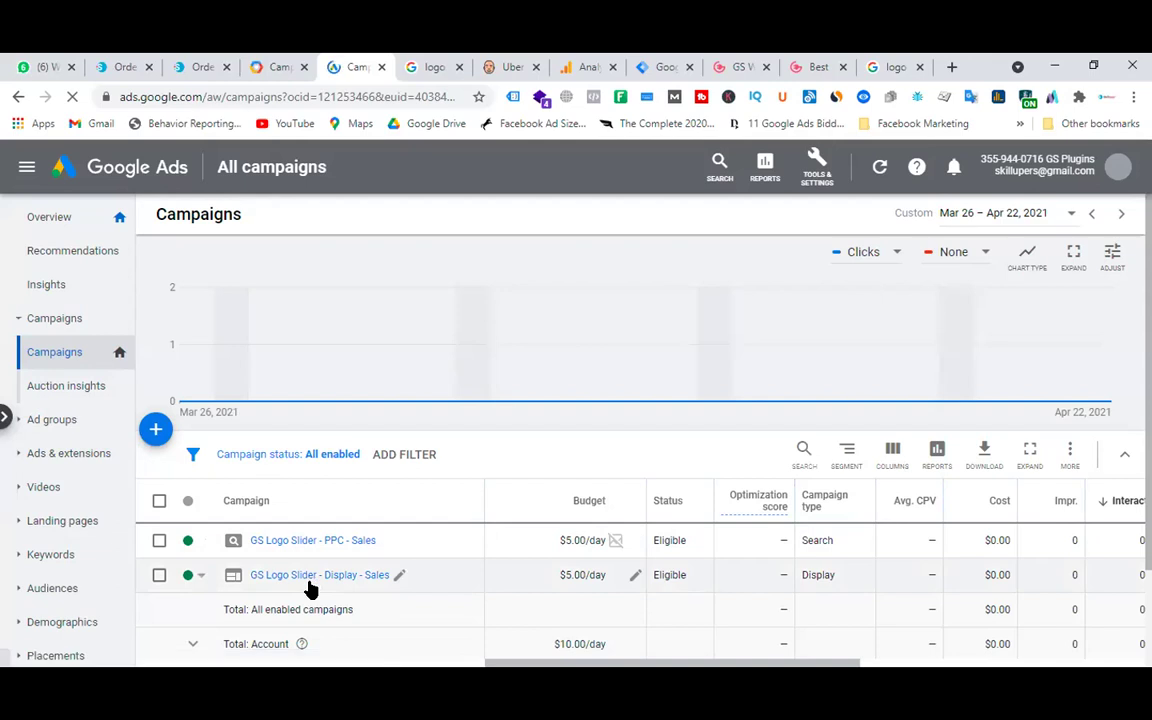
left_click(327, 543)
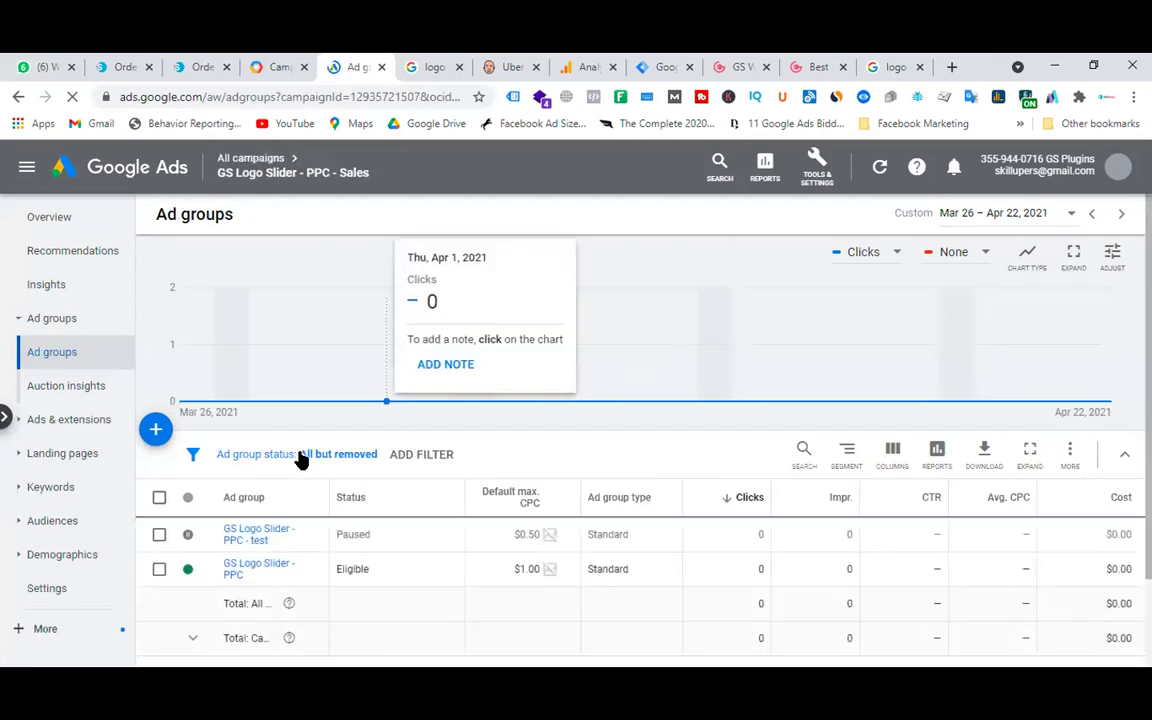
- Filter the campaign's ad groups list to show all enabled ad groups only
left_click(332, 455)
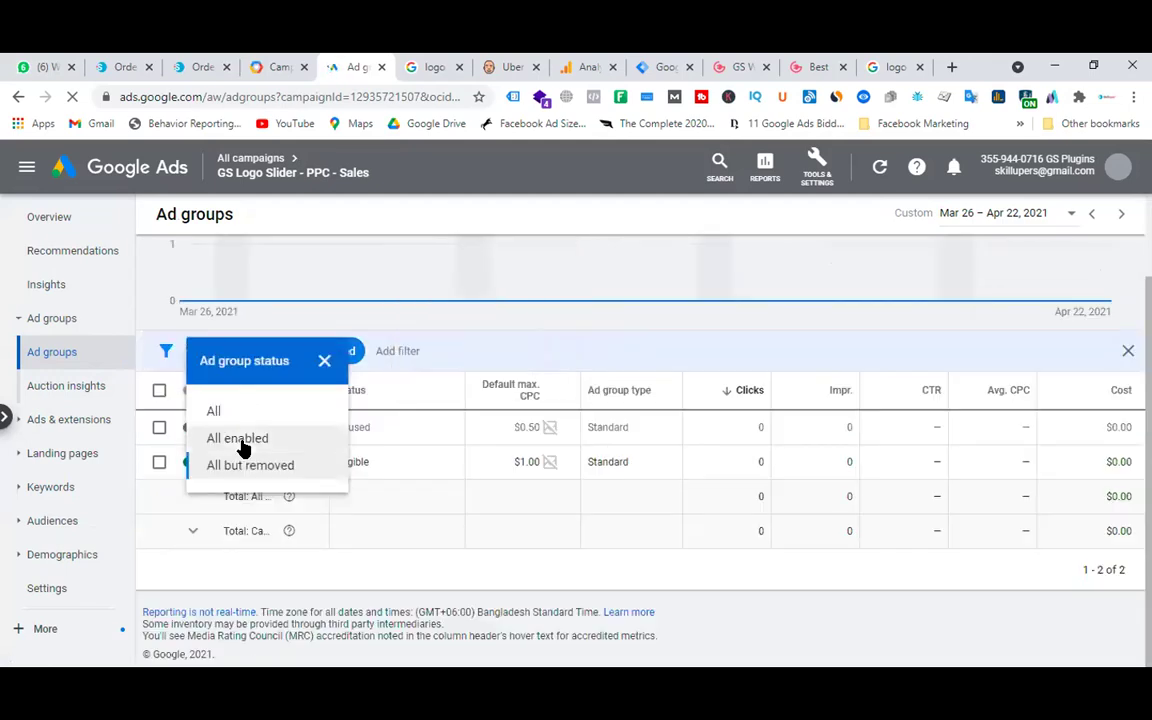
left_click(241, 442)
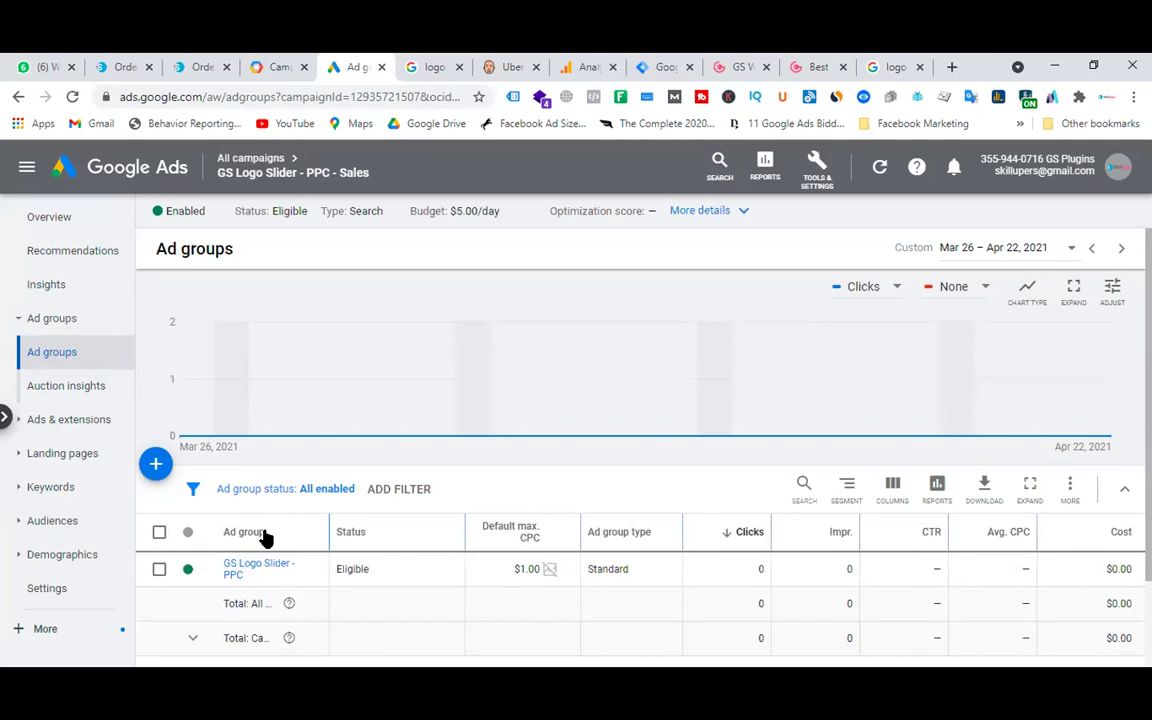
- Add the logo slider keyword list, from "logo slider" through "logo carousel elementor", to the GS Logo Slider - PPC ad group and save it
left_click(70, 491)
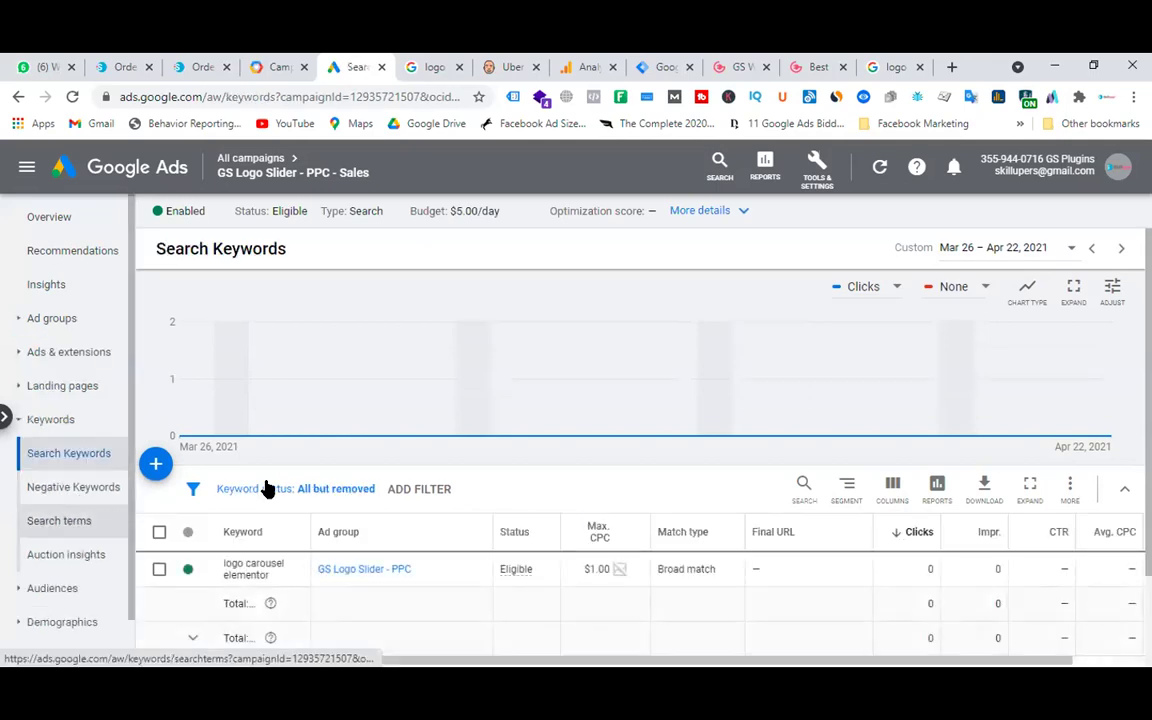
left_click(155, 348)
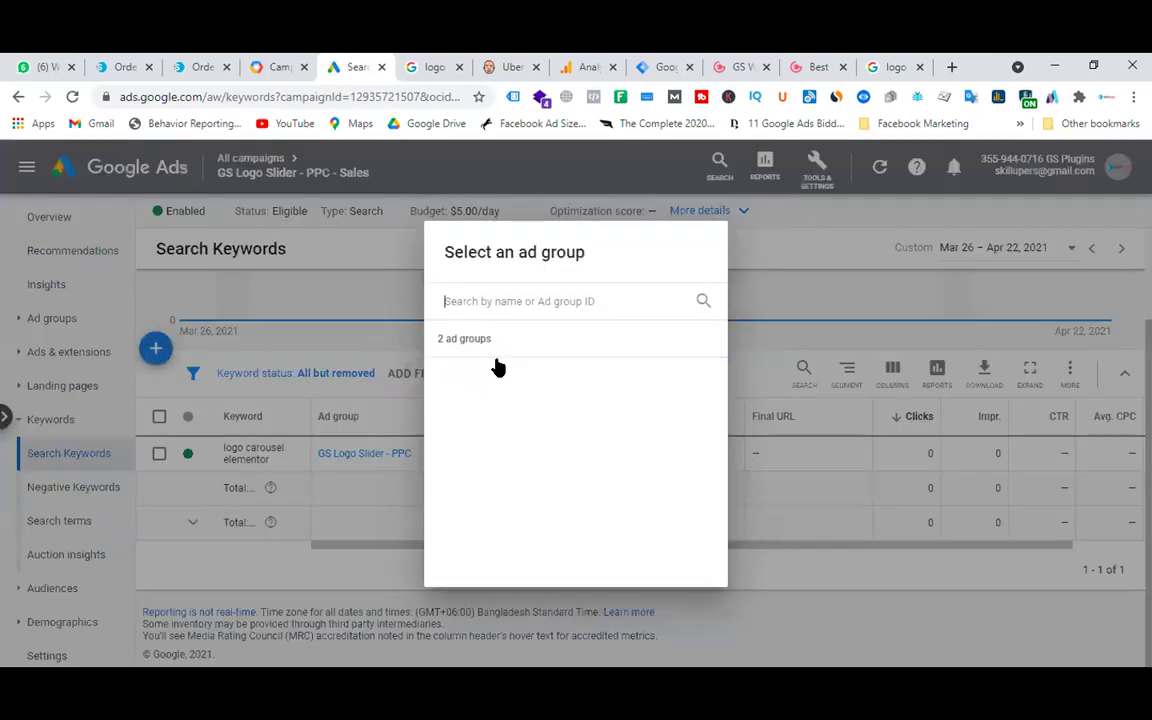
left_click(527, 374)
left_click(355, 404)
type("logo slider logo slider wordpress wp logo slider wordpress logo slider logo slider in wordpress logo slider for wordpress gs logo slider logo slider plugin for wordpress logo slider wp logo showcase wordpress plugin client logo slider wordpress plugin logo carousel slider wordpress plugin best logo slider wordpress plugin logo carousel slider wordpress wp logo showcase responsive slider pro logo slider plugin in wordpress responsive logo slider wordpress logo showcase plugin brand slider wordpress plugin elementor logo carousel logo carousel elementor")
scroll(433, 454, "down", 2)
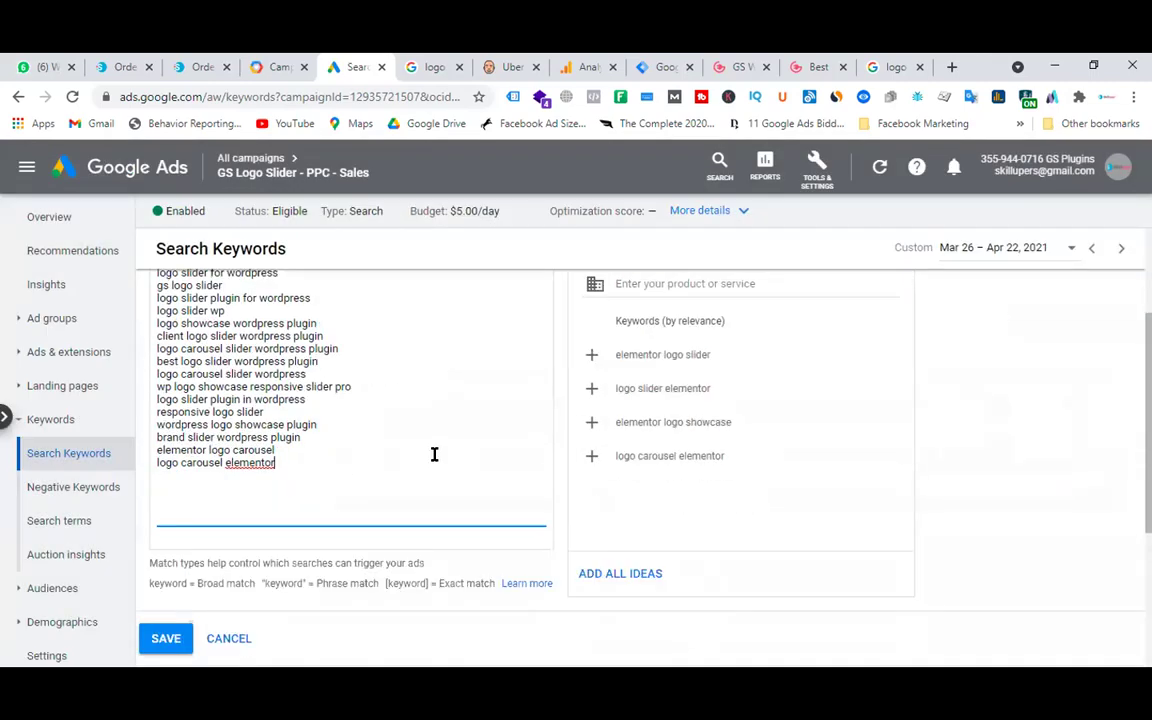
left_click(165, 644)
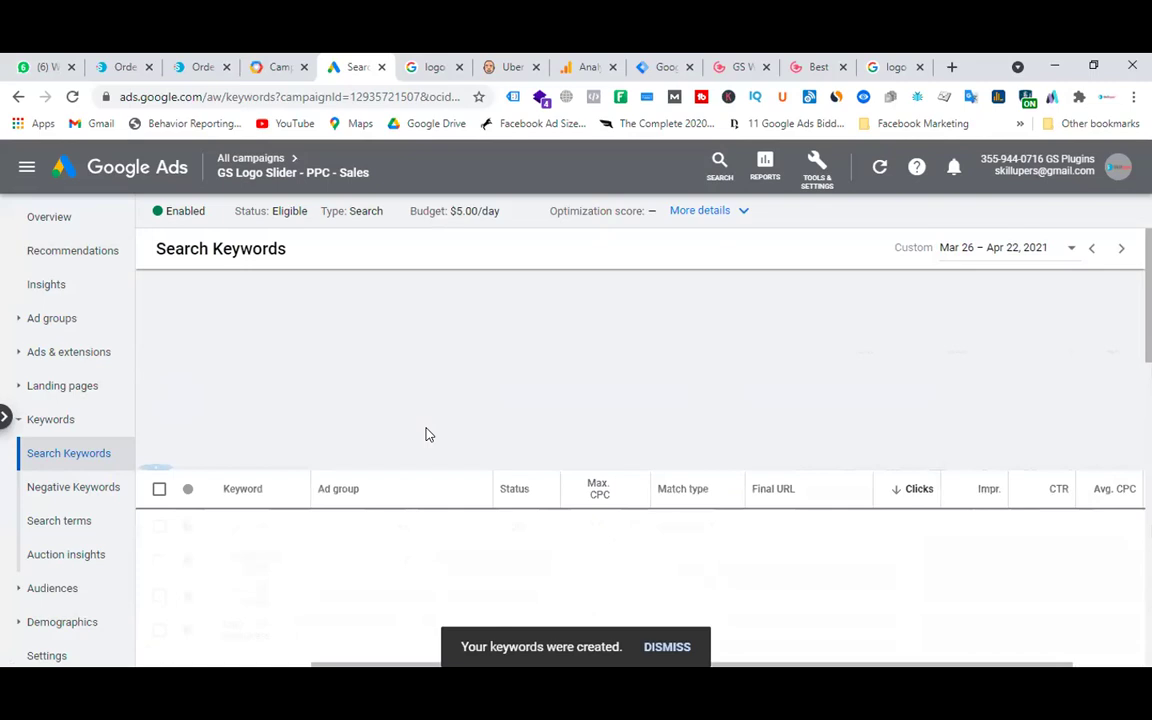
- Change the match type of all the campaign's search keywords to phrase match and apply it
scroll(398, 524, "down", 10)
scroll(360, 510, "up", 5)
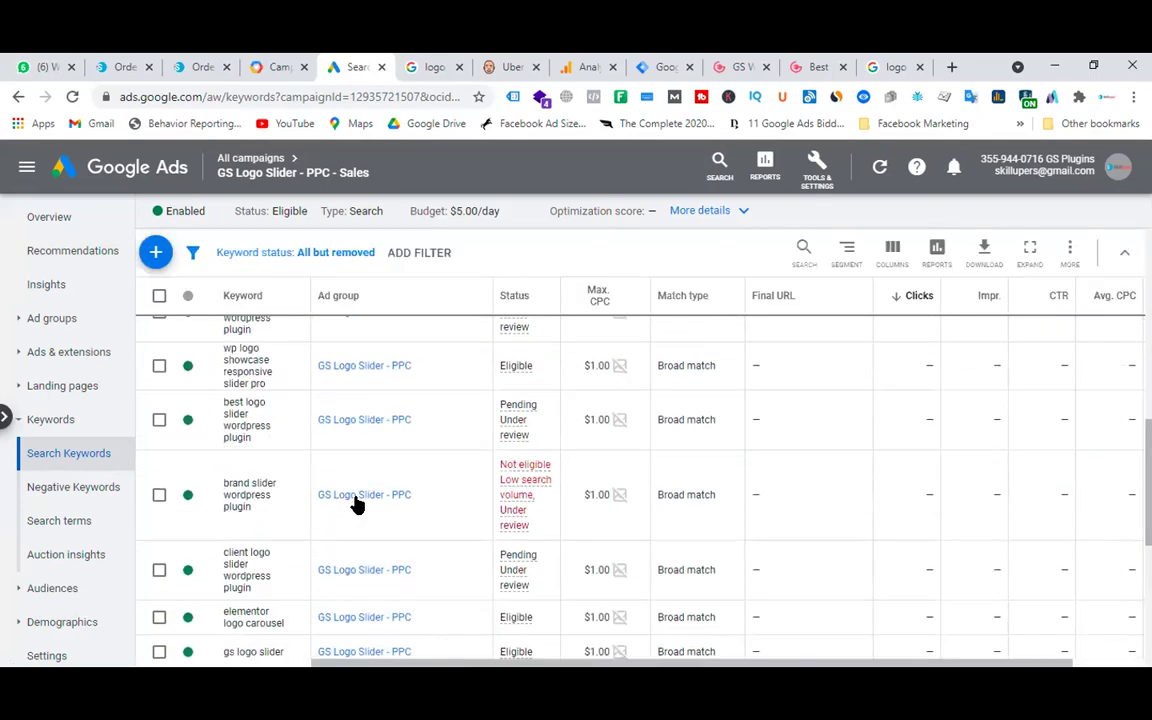
scroll(357, 505, "up", 5)
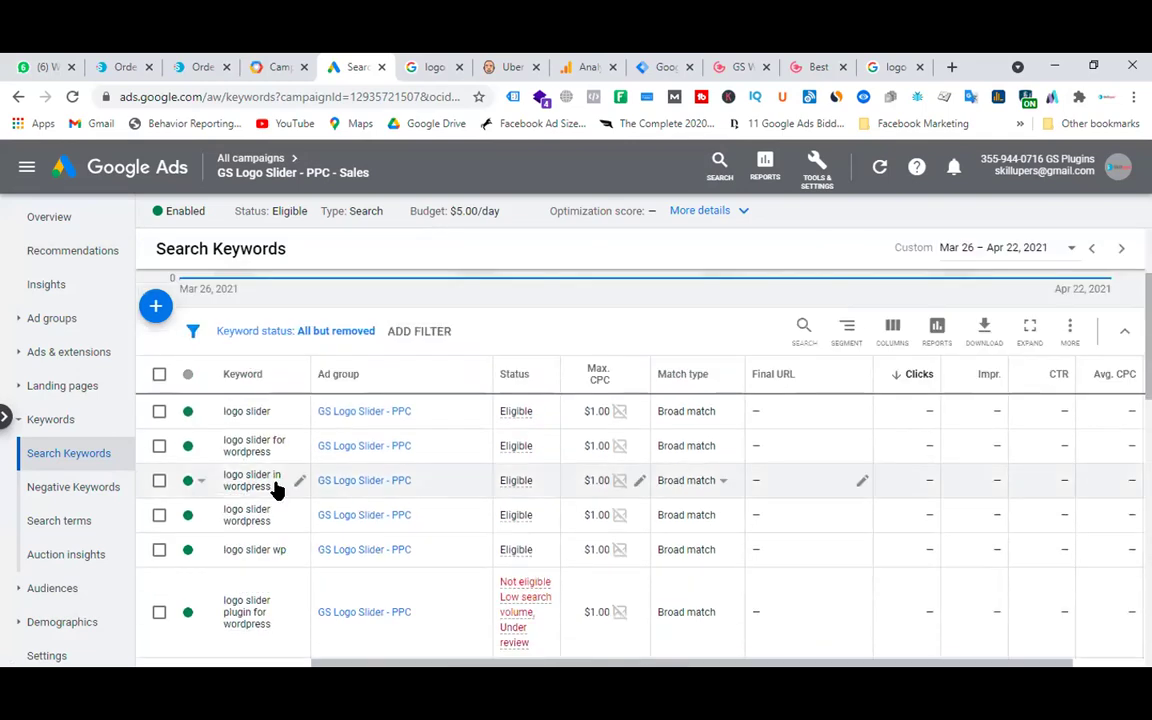
left_click(159, 375)
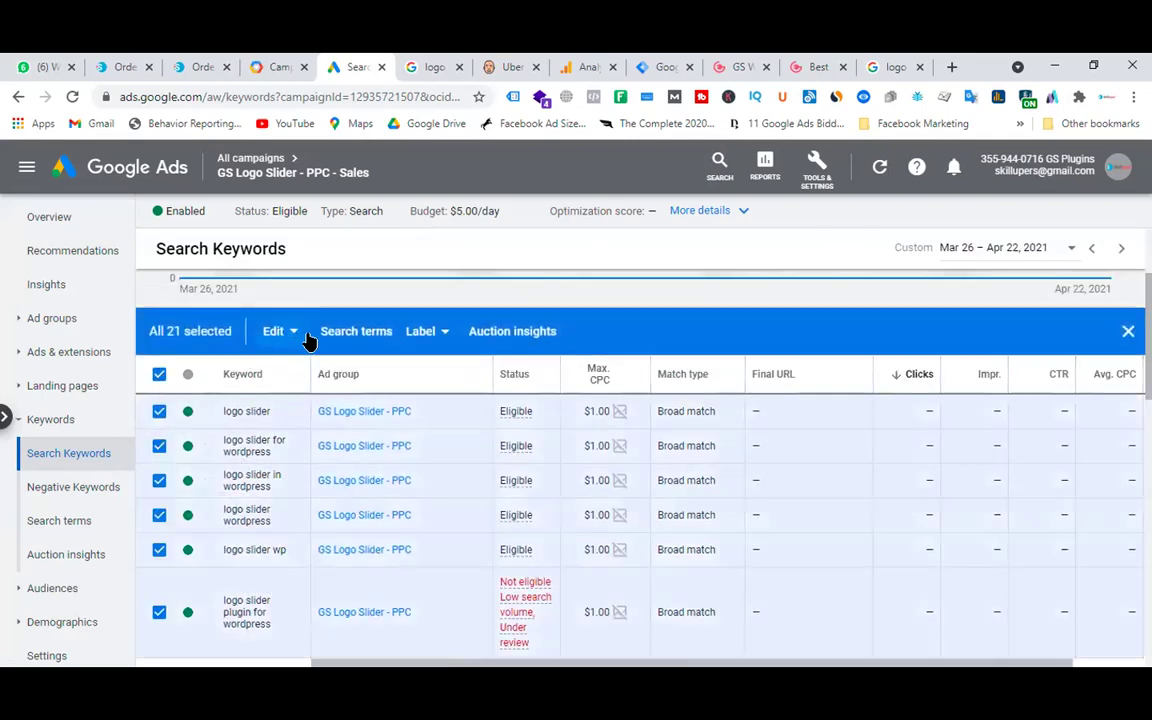
left_click(300, 335)
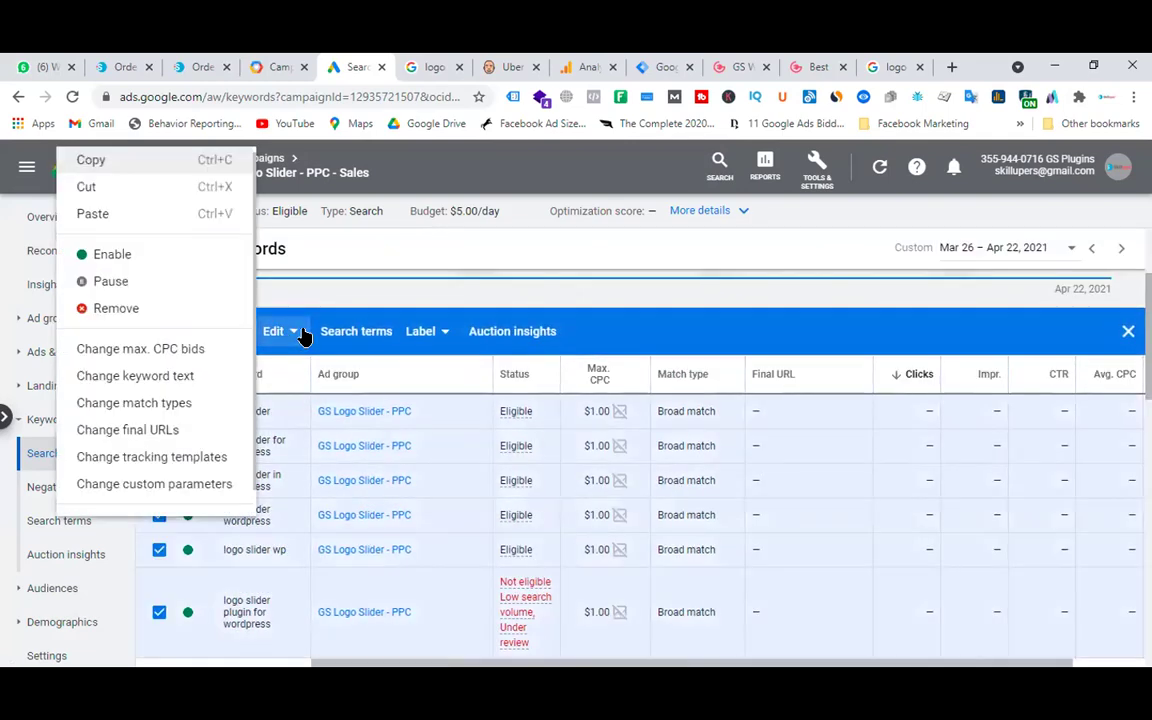
left_click(168, 404)
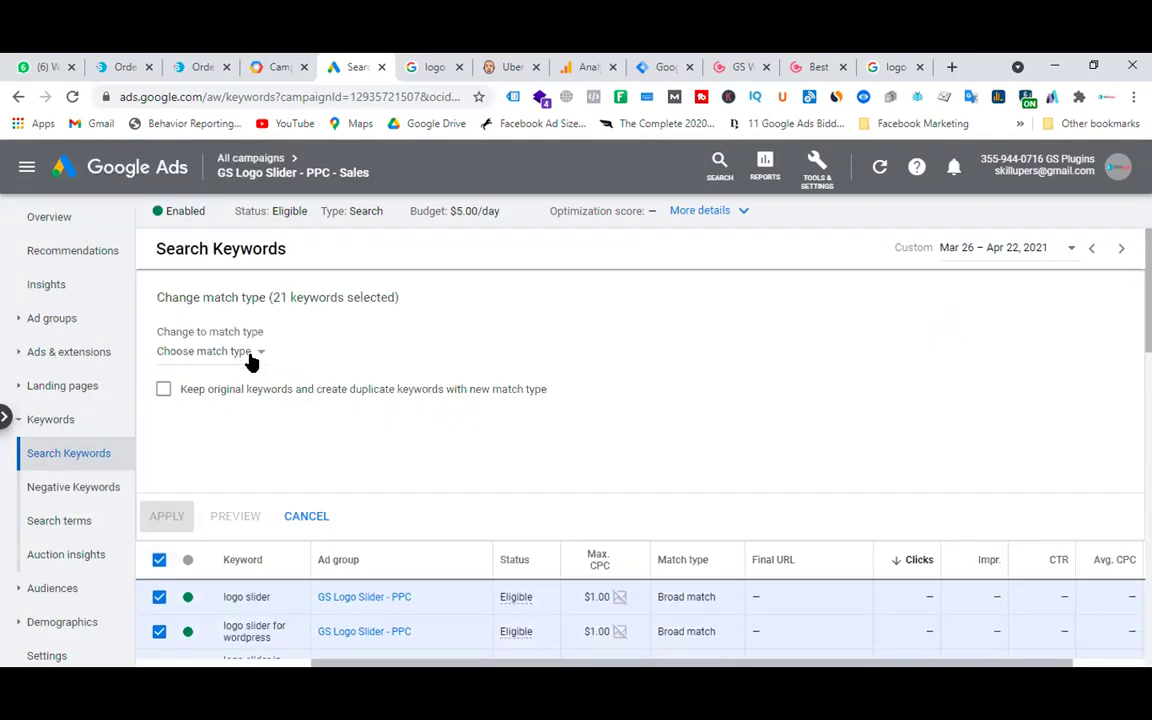
left_click(251, 354)
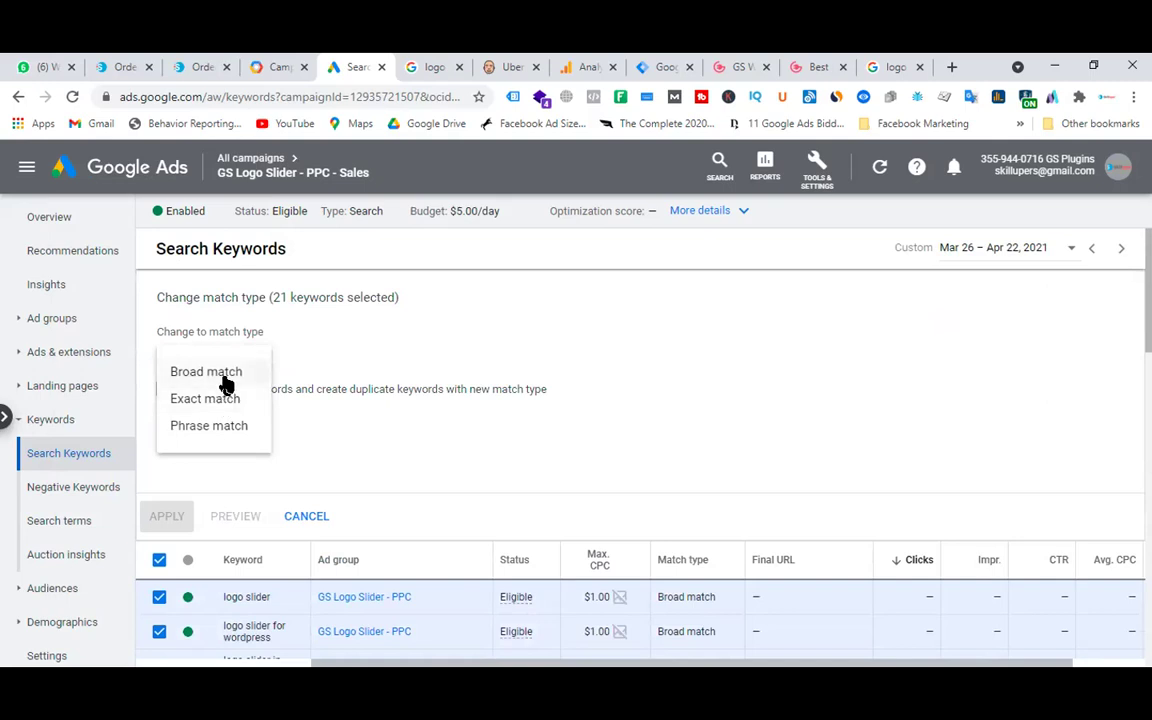
left_click(219, 426)
scroll(400, 400, "down", 2)
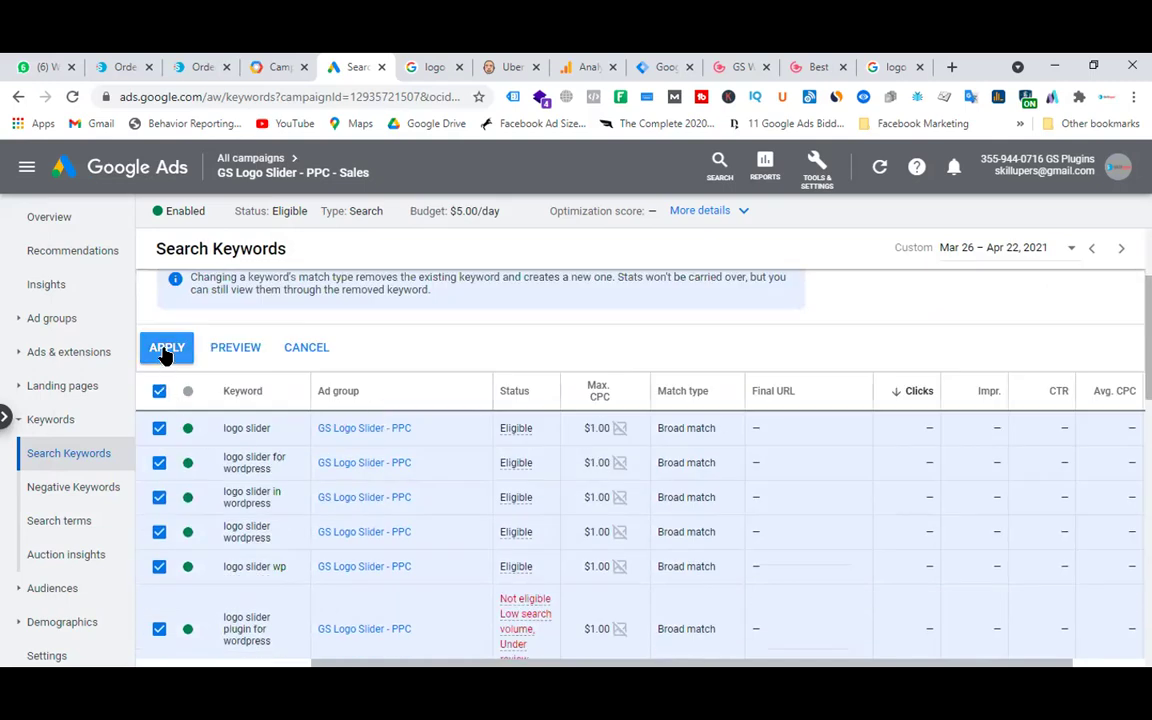
left_click(168, 348)
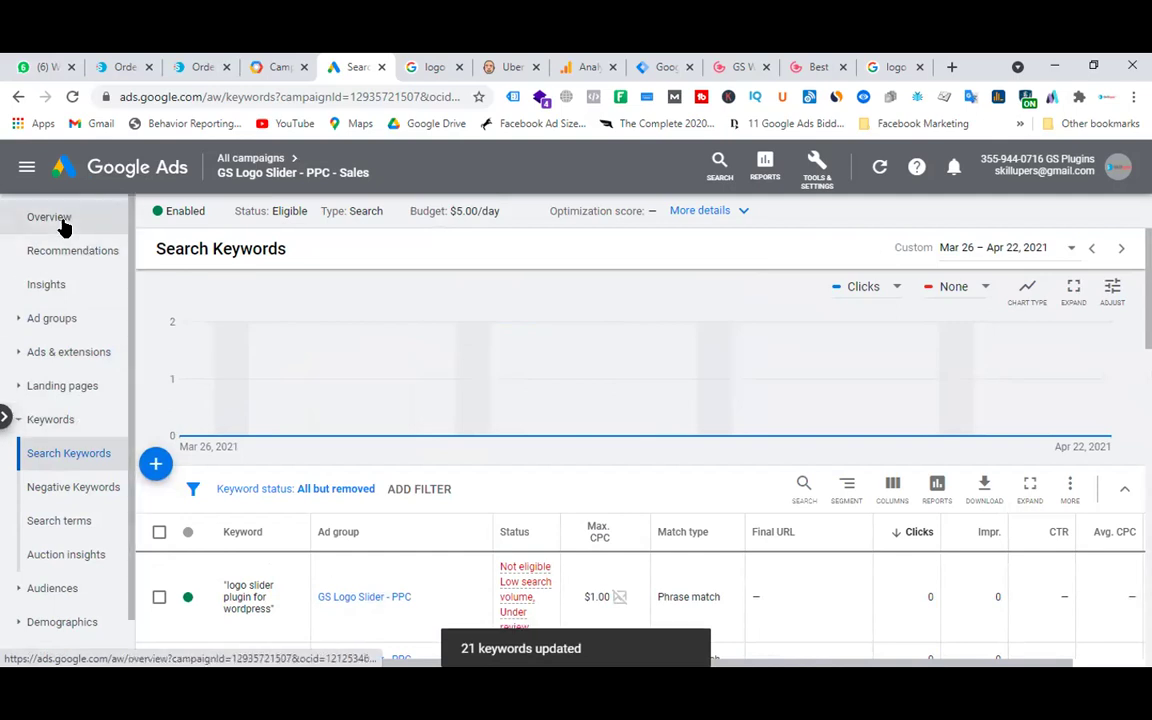
- Open the campaign's overview and return to the all-campaigns level
left_click(61, 222)
left_click(255, 158)
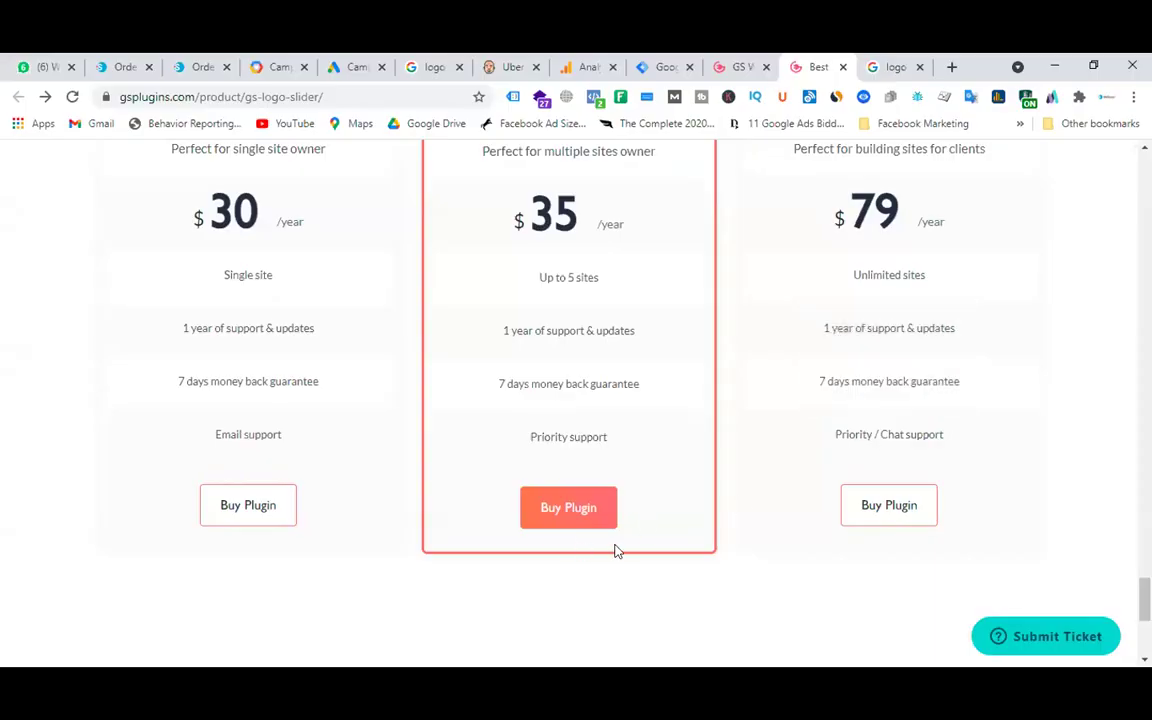
- Start buying the $35 yearly plan for up to 5 sites on the GS Logo Slider product page and look through its checkout
left_click(565, 510)
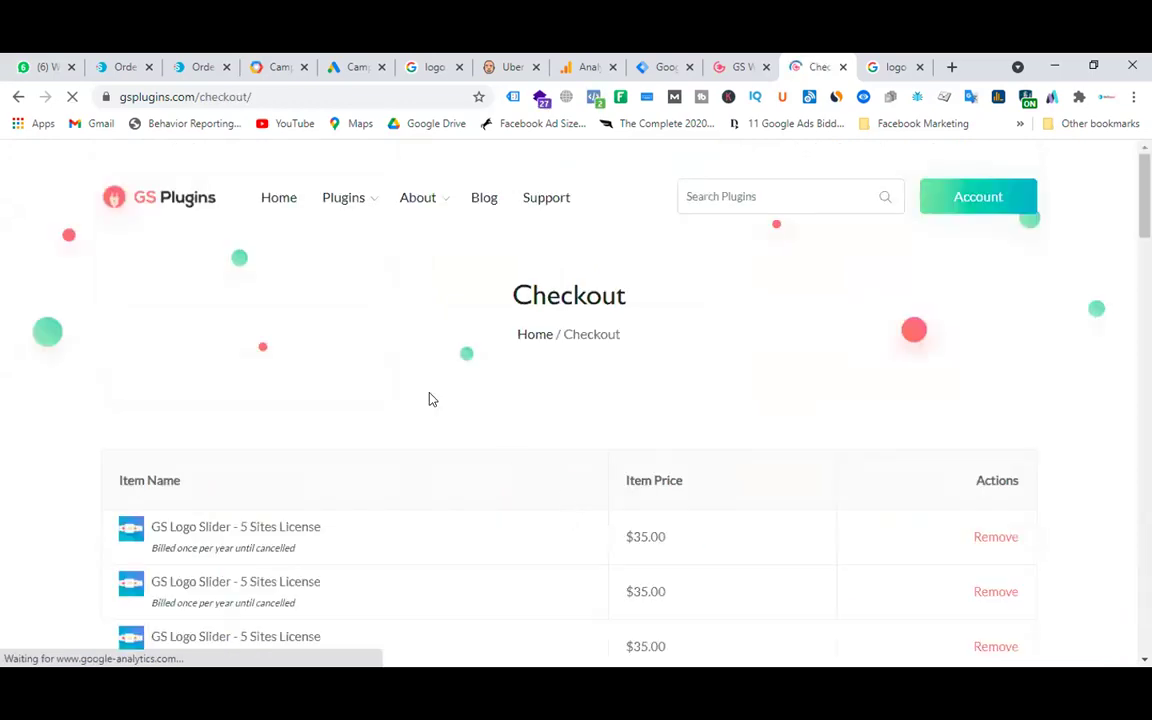
scroll(431, 399, "down", 3)
scroll(571, 455, "down", 2)
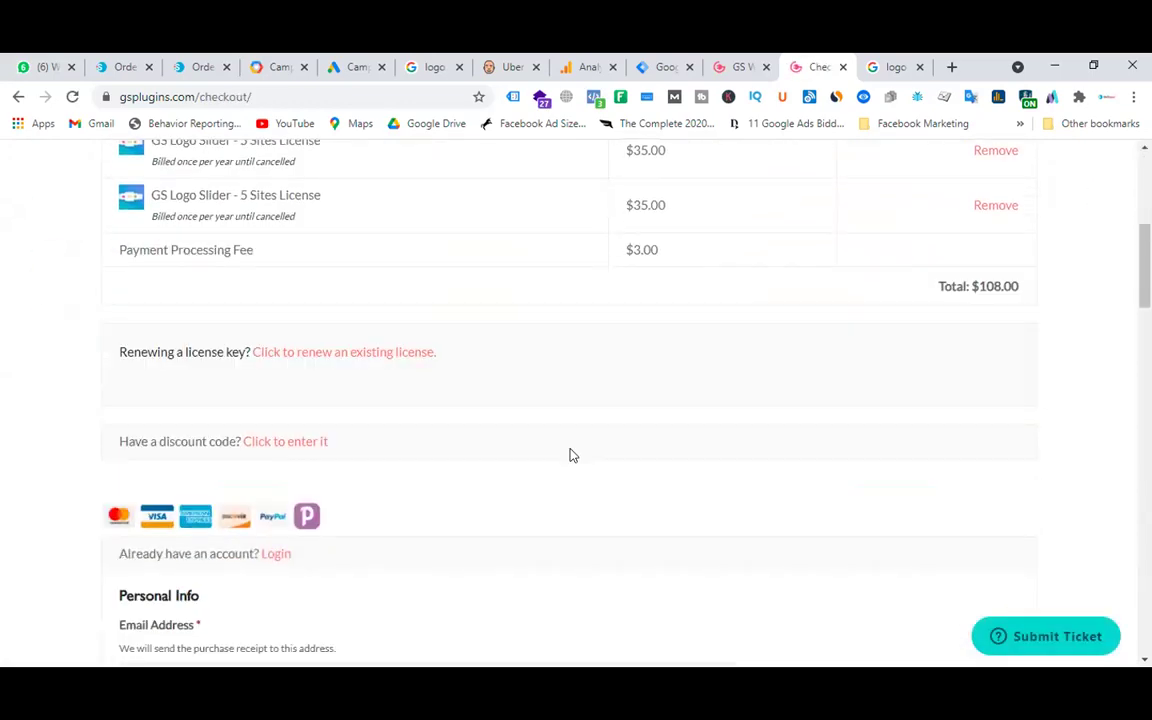
scroll(424, 439, "down", 8)
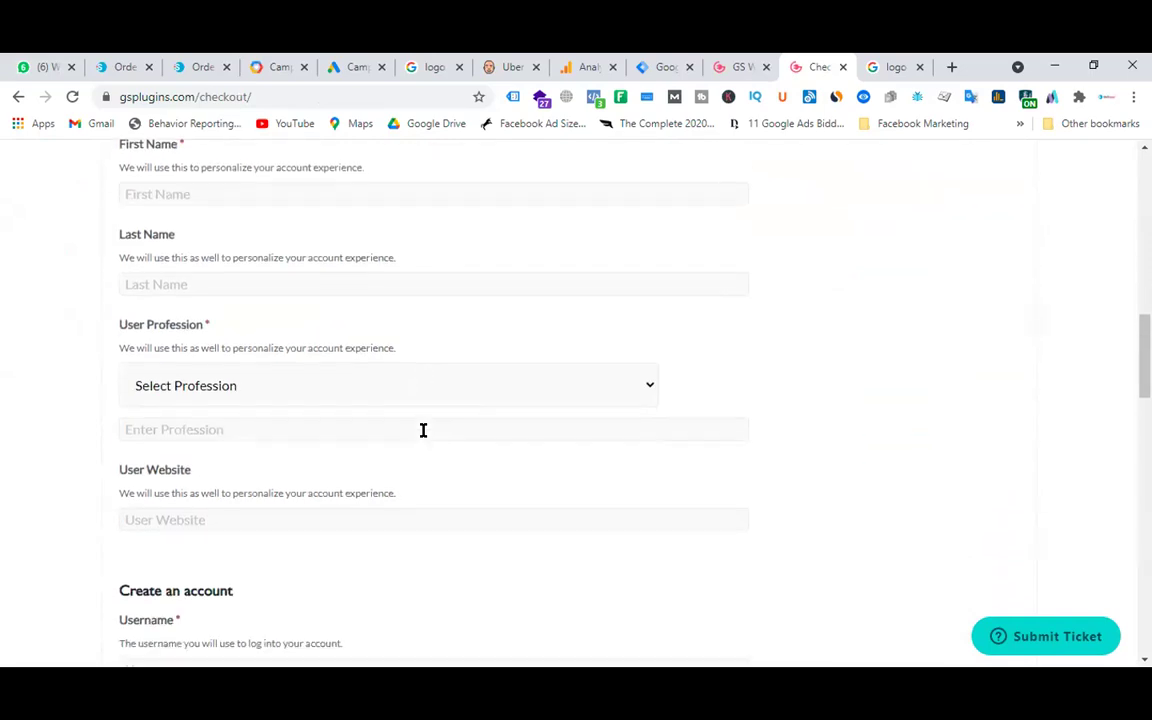
scroll(423, 430, "down", 5)
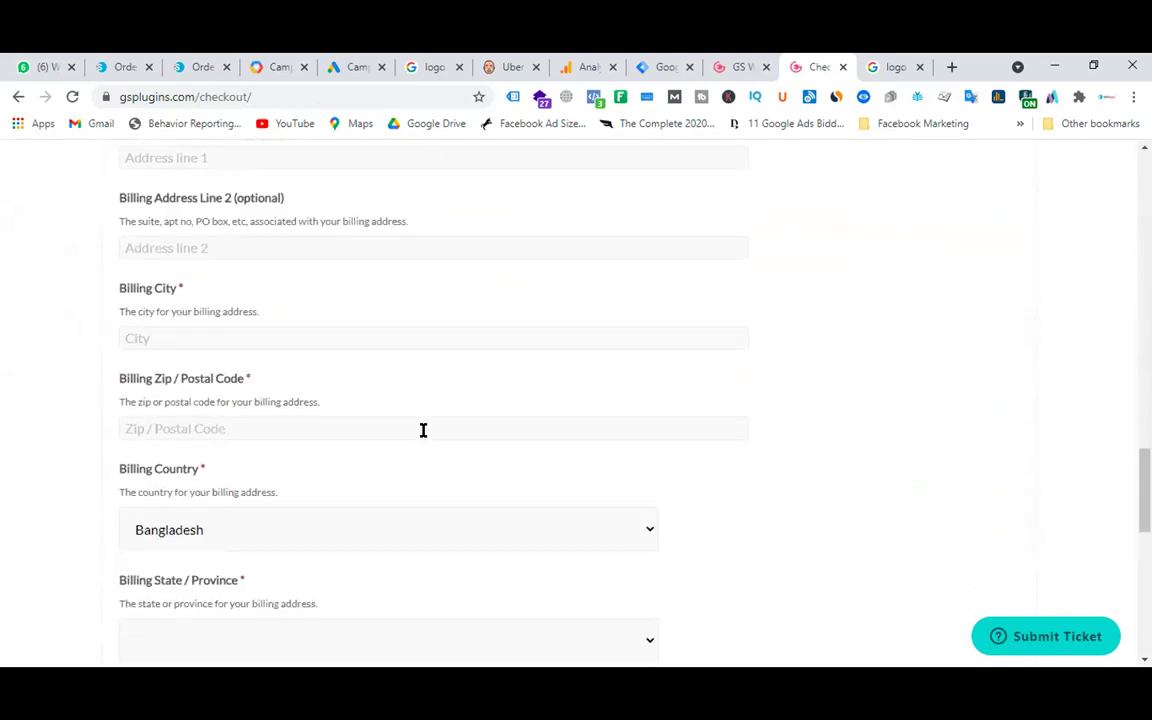
scroll(423, 430, "down", 5)
scroll(423, 432, "up", 12)
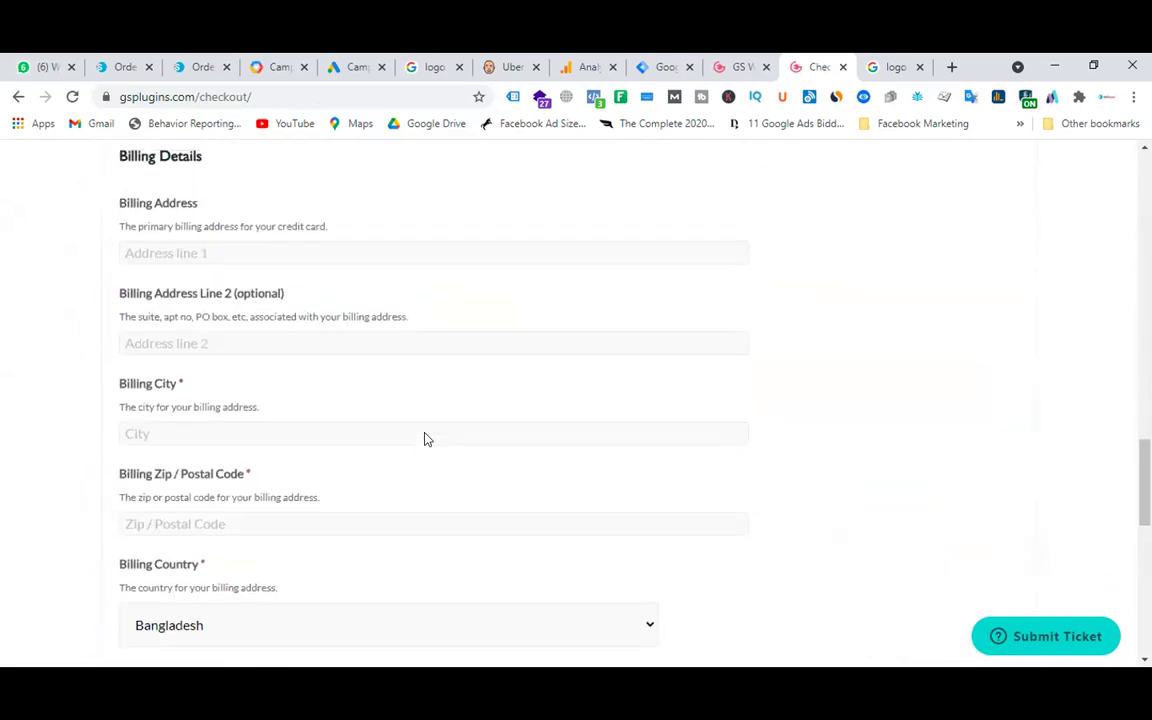
scroll(424, 435, "up", 3)
scroll(423, 430, "up", 3)
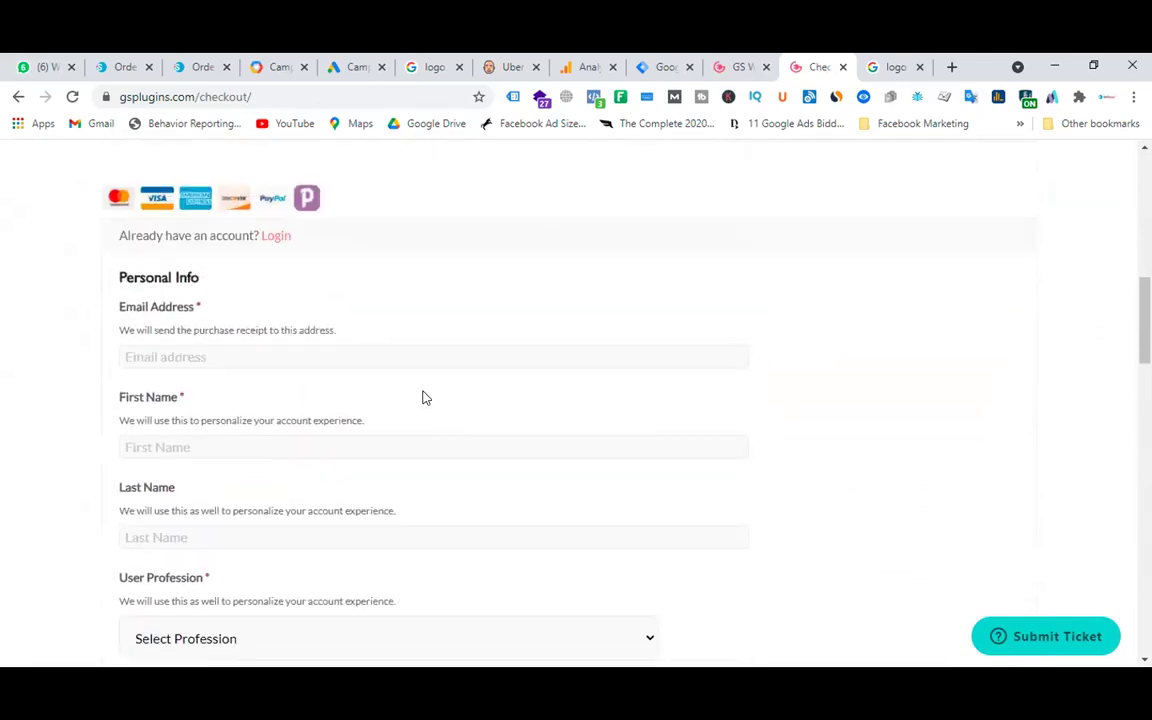
- Examine the checkout's personal info fields, including the available user professions and the website field
scroll(423, 398, "down", 1)
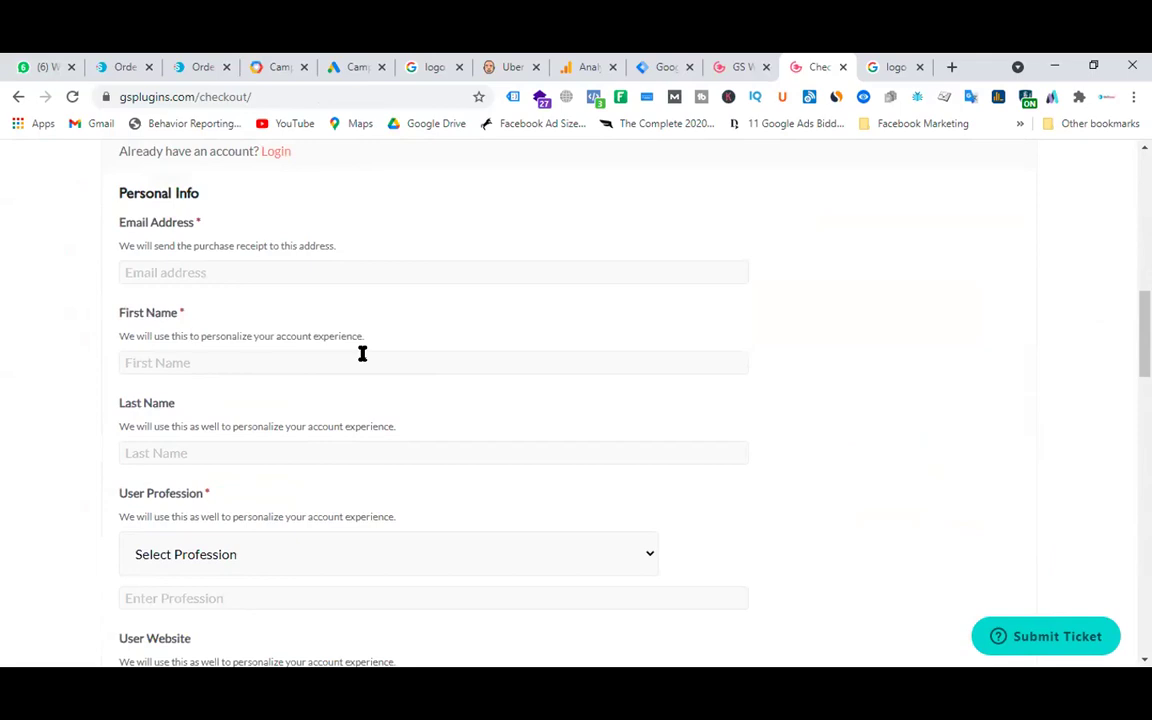
scroll(362, 352, "down", 2)
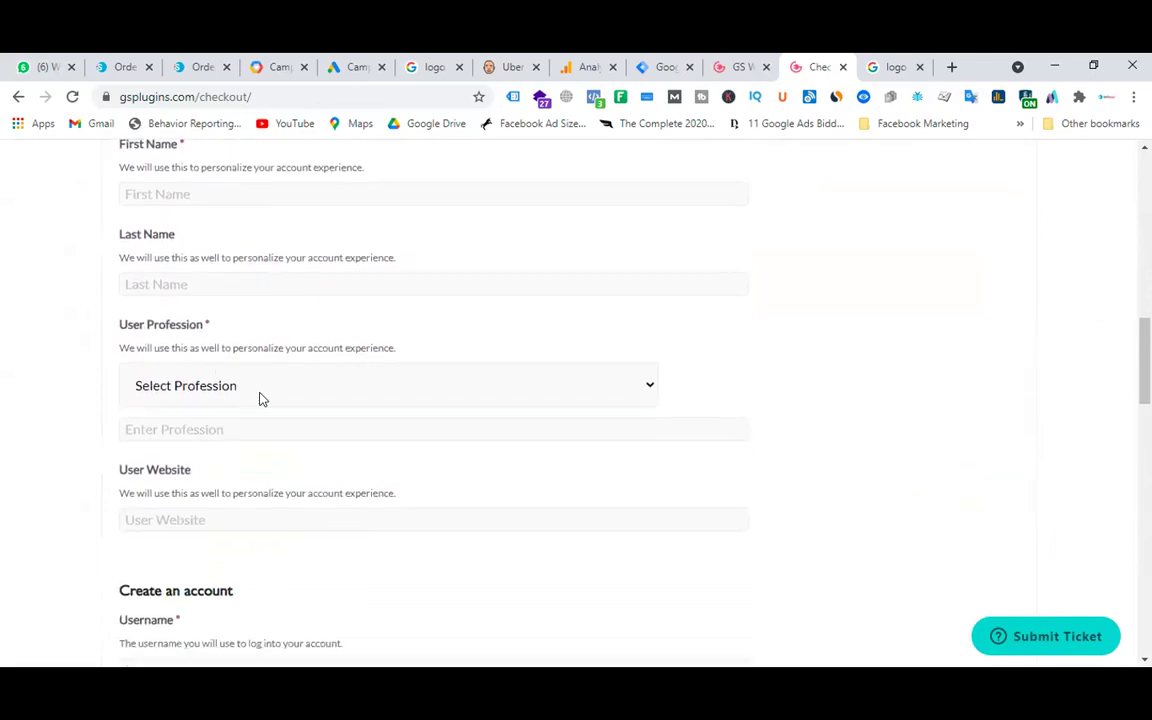
left_click(260, 398)
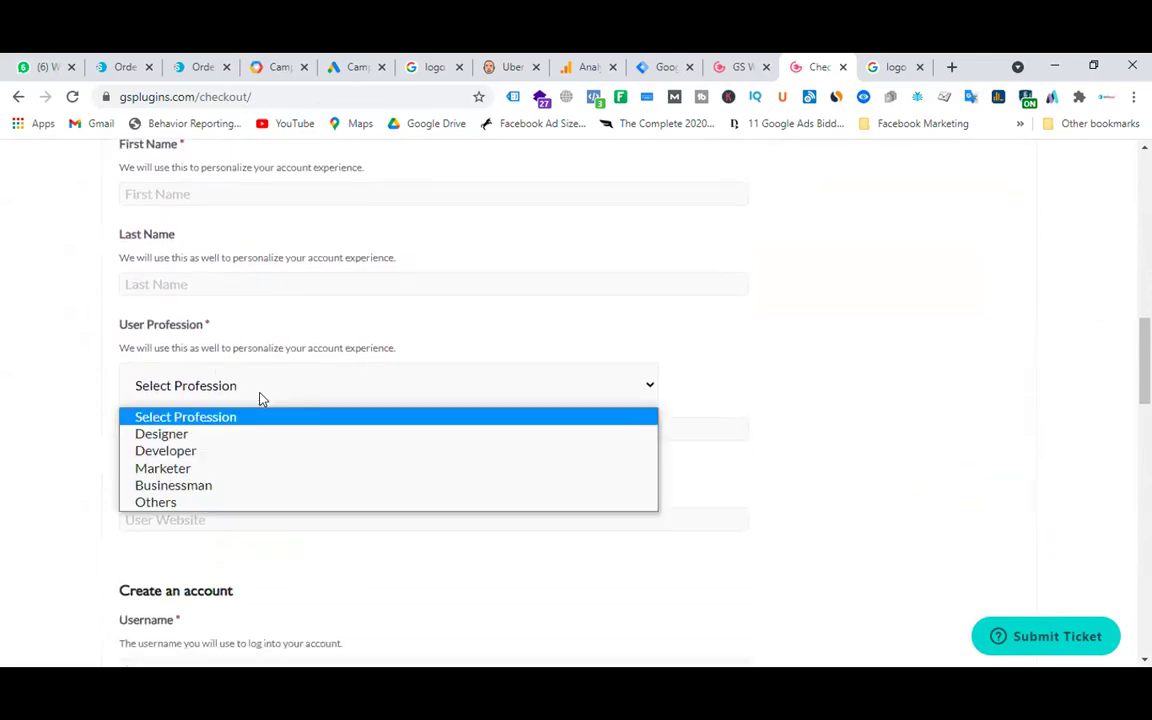
left_click(877, 442)
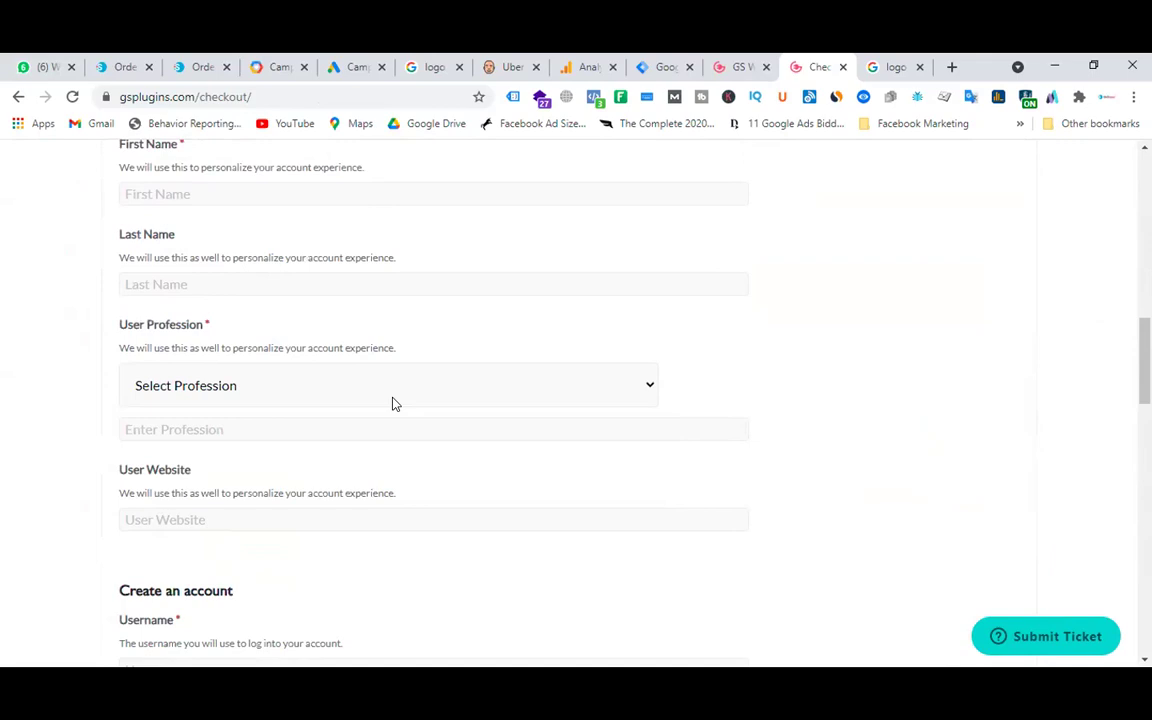
scroll(393, 404, "down", 3)
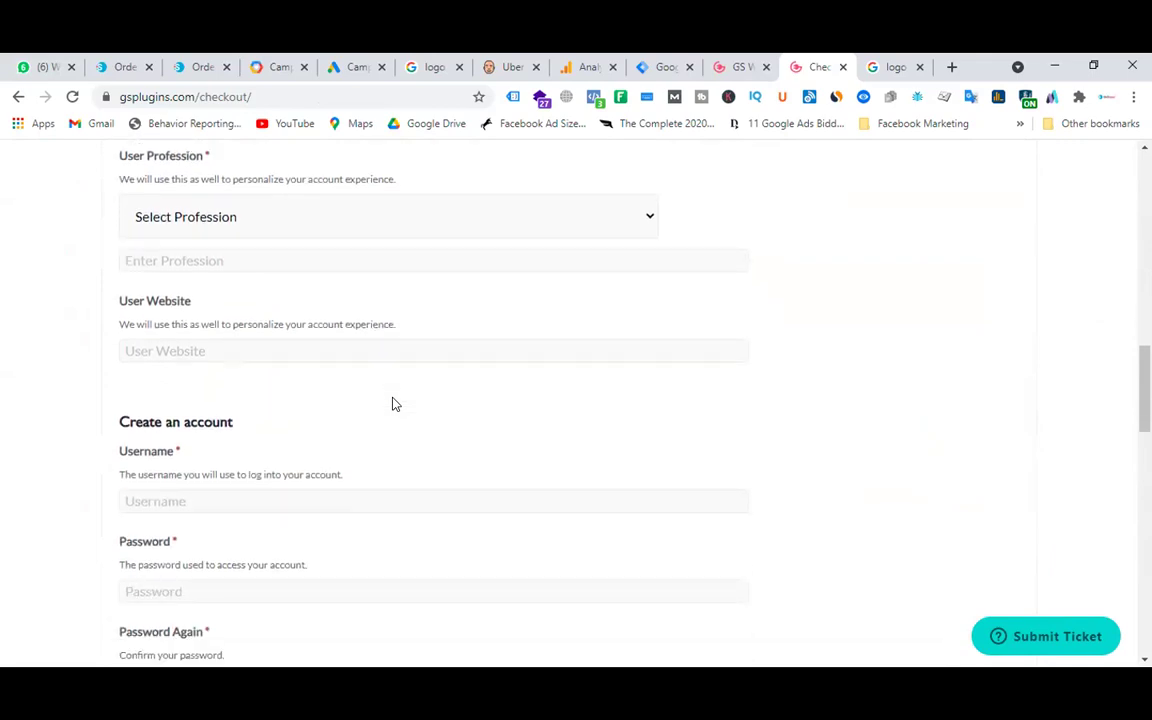
left_click(223, 352)
- Examine the checkout's account creation and billing details fields down to the purchase section
scroll(363, 381, "down", 3)
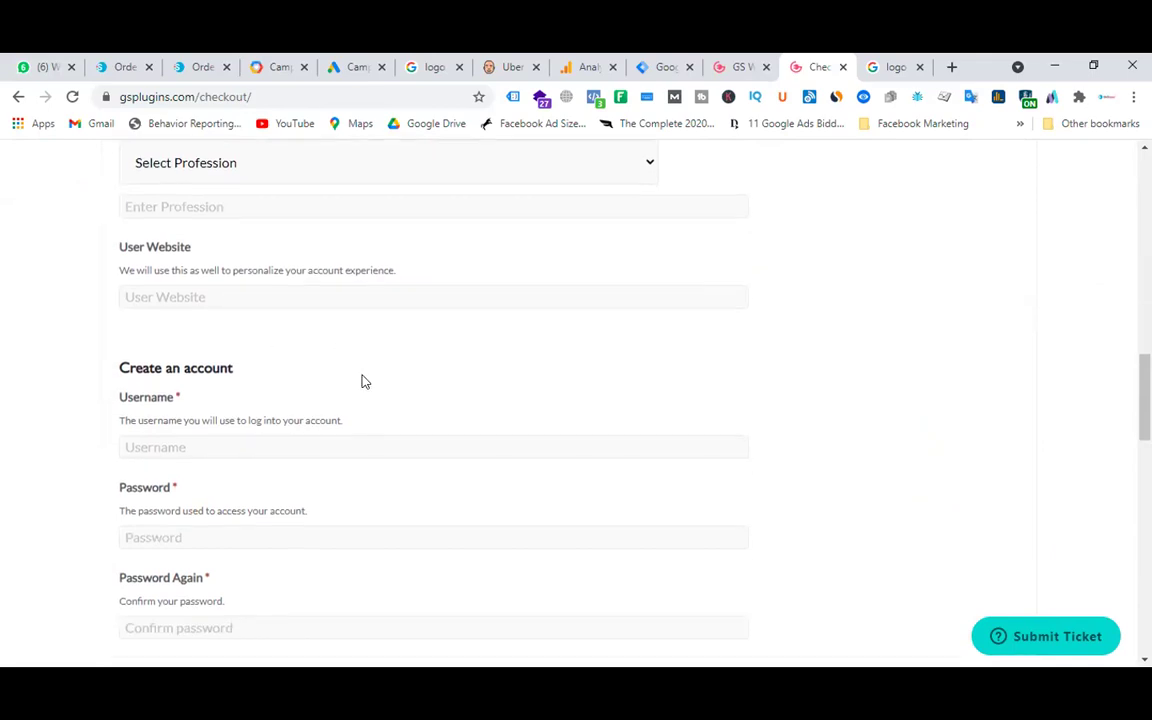
scroll(363, 381, "up", 3)
scroll(363, 381, "down", 3)
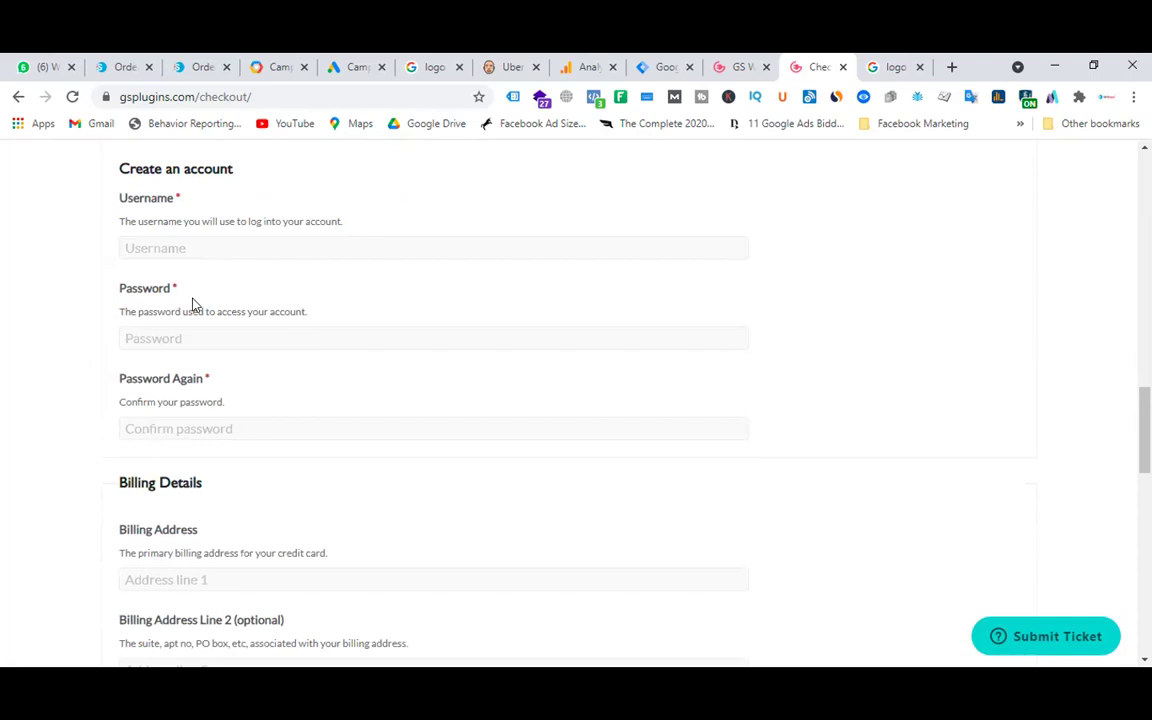
scroll(373, 327, "down", 2)
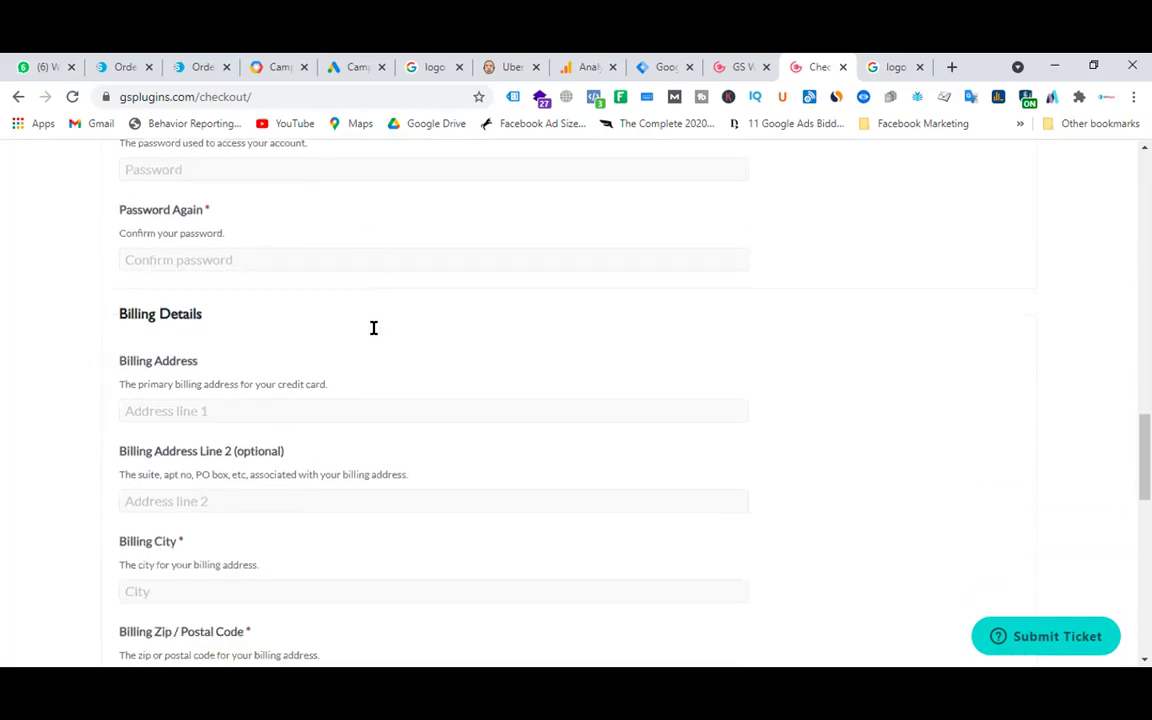
scroll(373, 327, "down", 3)
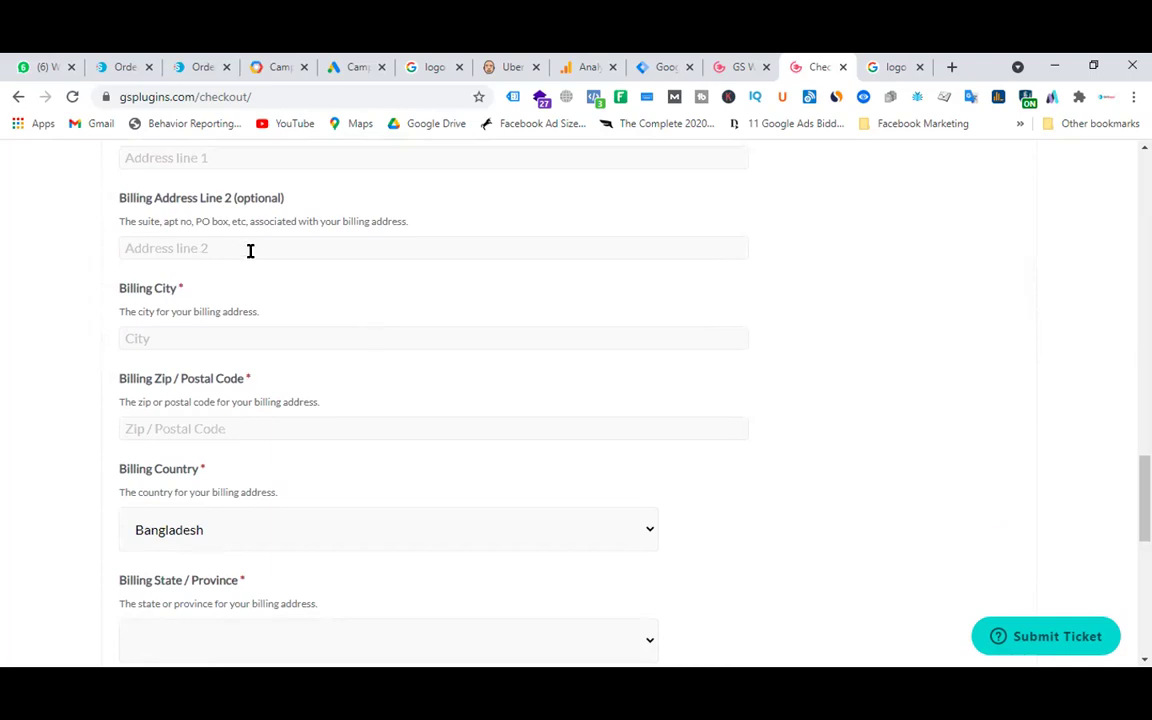
scroll(363, 371, "down", 1)
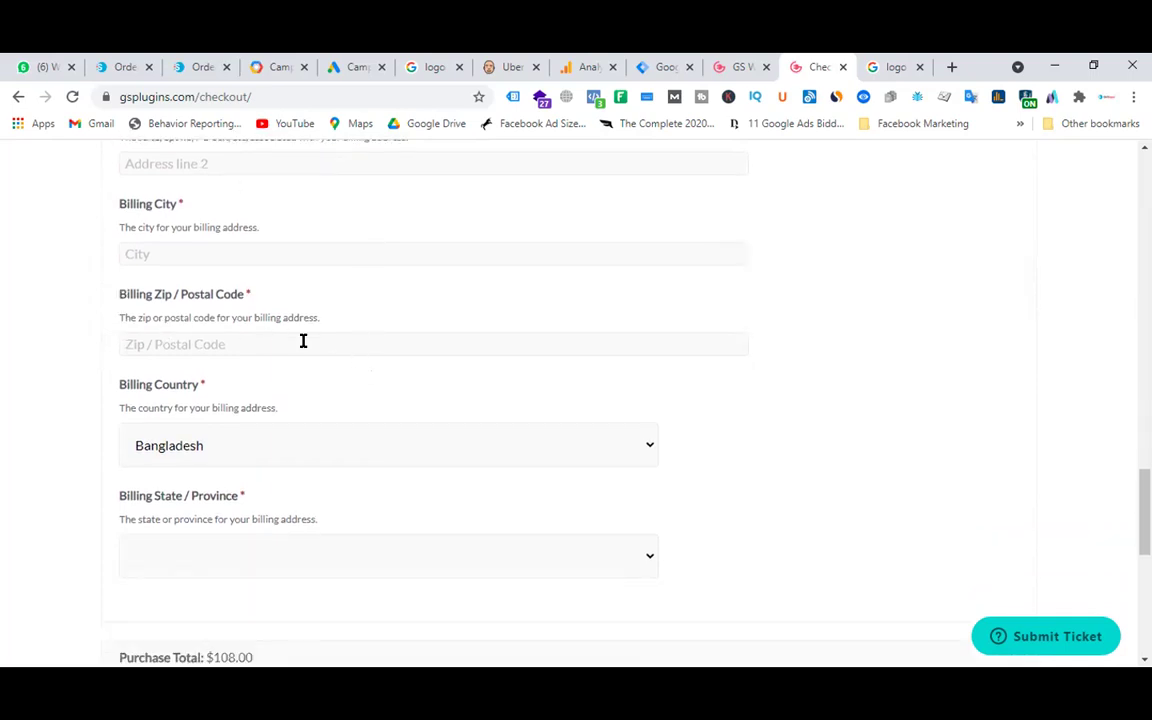
scroll(413, 398, "down", 1)
scroll(413, 398, "down", 1)
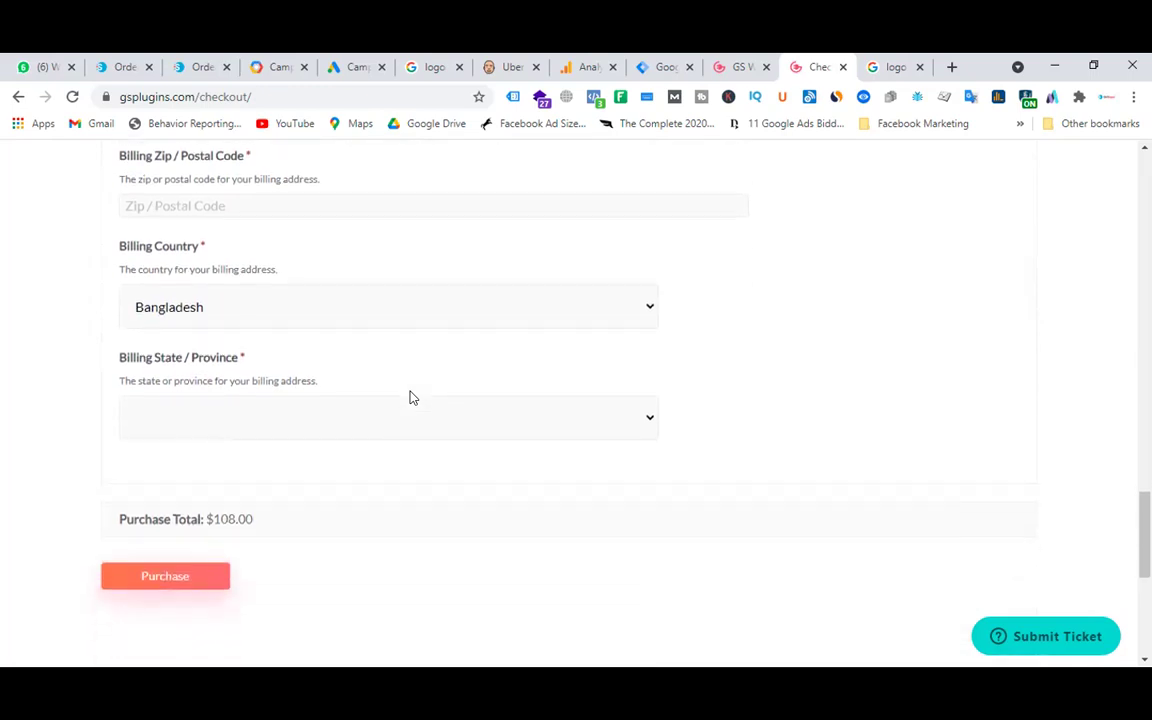
- Review the cart items at the start of the checkout and the purchase section at its end
scroll(465, 458, "up", 13)
scroll(465, 458, "up", 7)
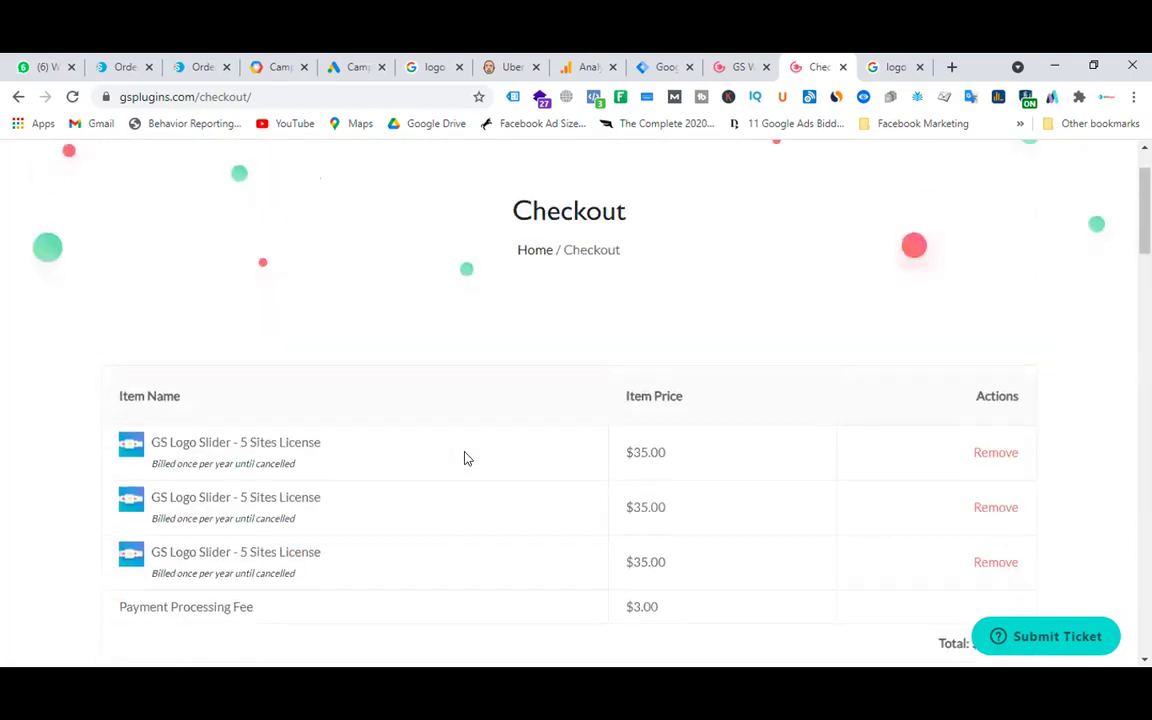
scroll(465, 458, "down", 5)
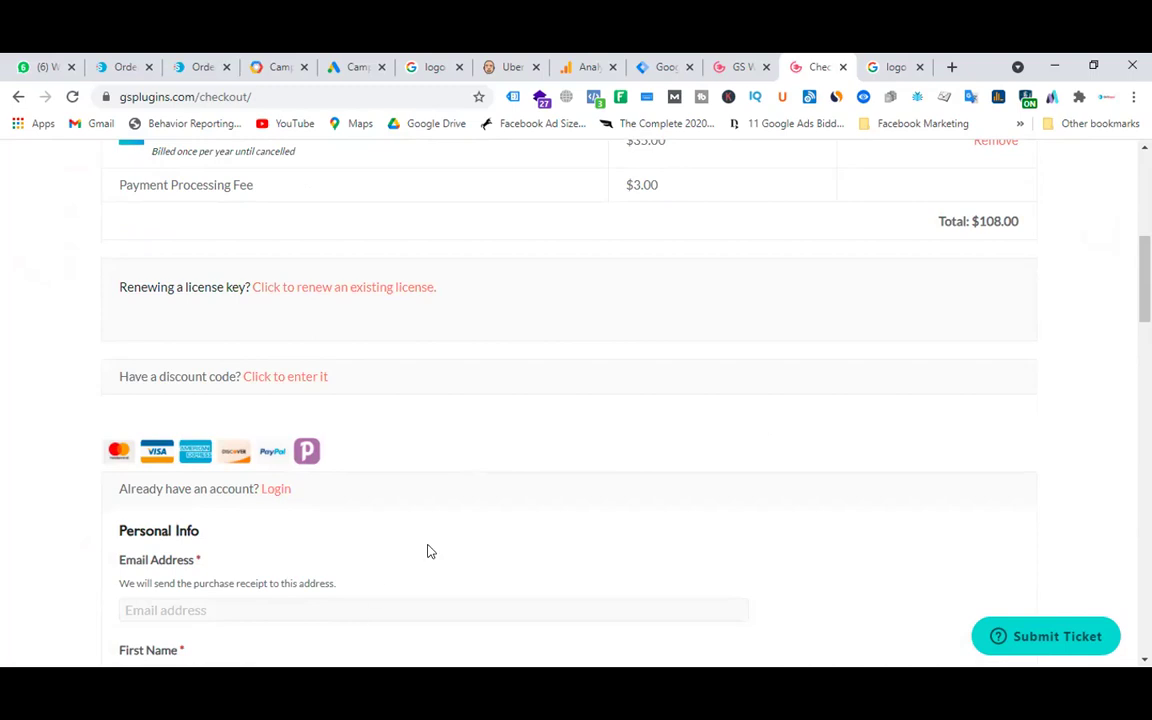
scroll(427, 551, "down", 20)
scroll(301, 339, "up", 3)
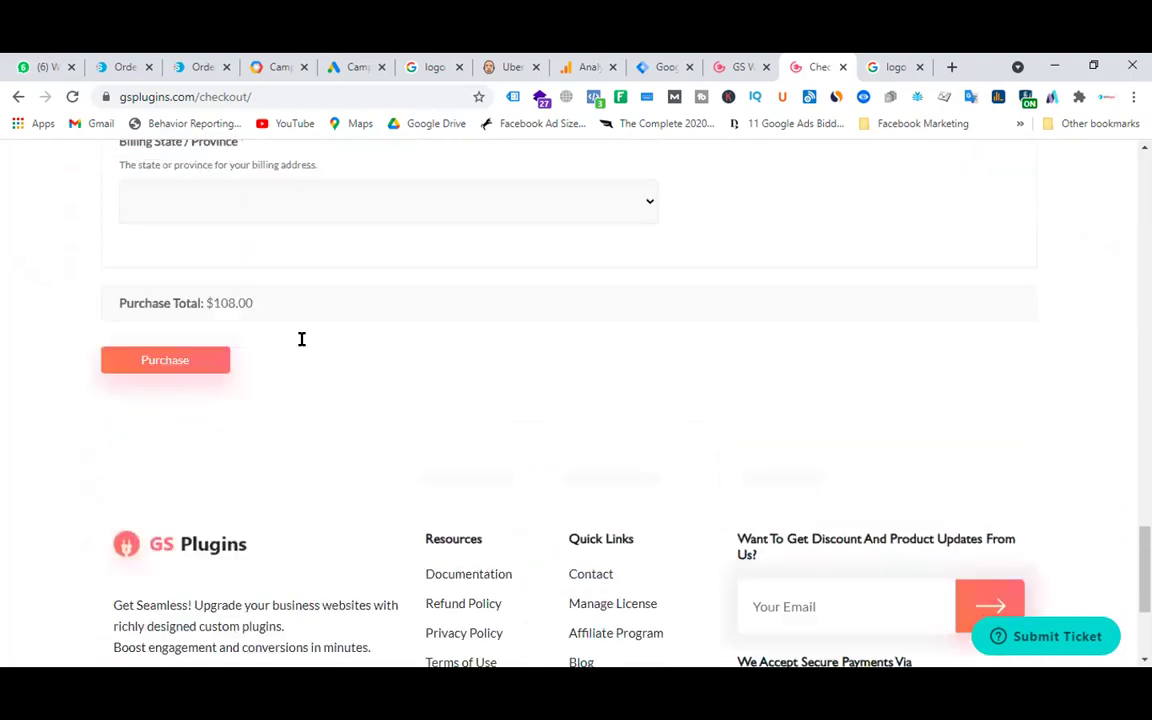
- Switch to Google Ads and start a new website conversion action from the Conversions page
scroll(301, 339, "up", 2)
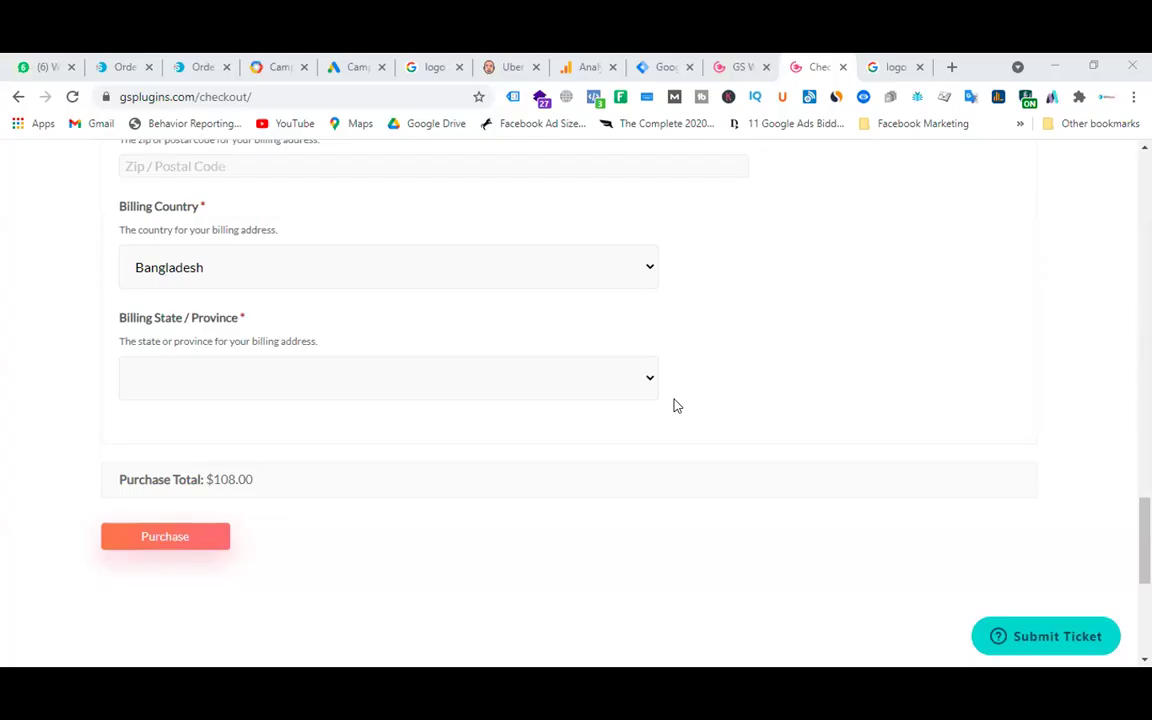
scroll(473, 260, "up", 4)
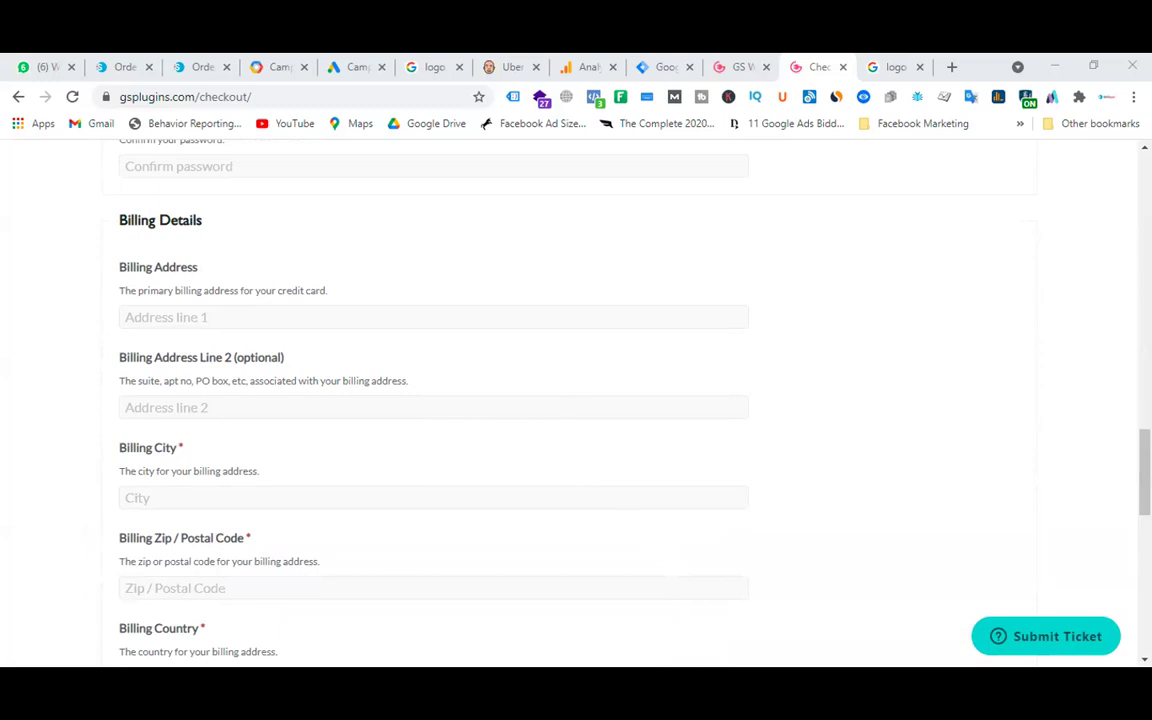
left_click(358, 66)
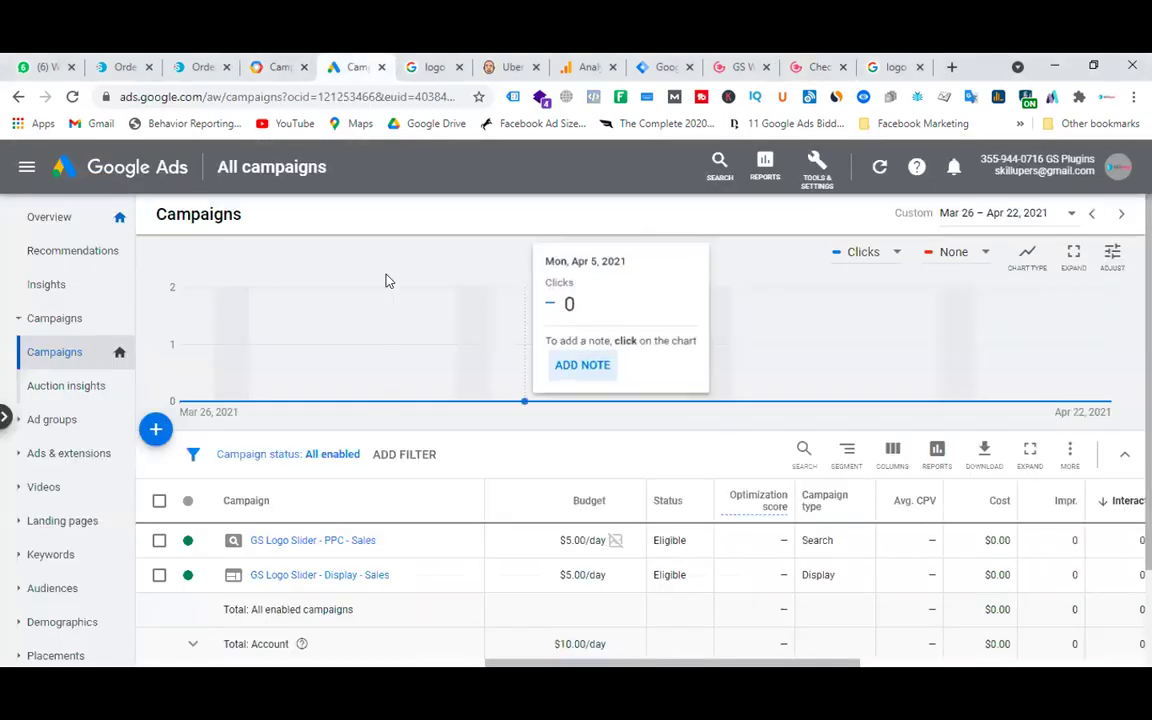
left_click(815, 172)
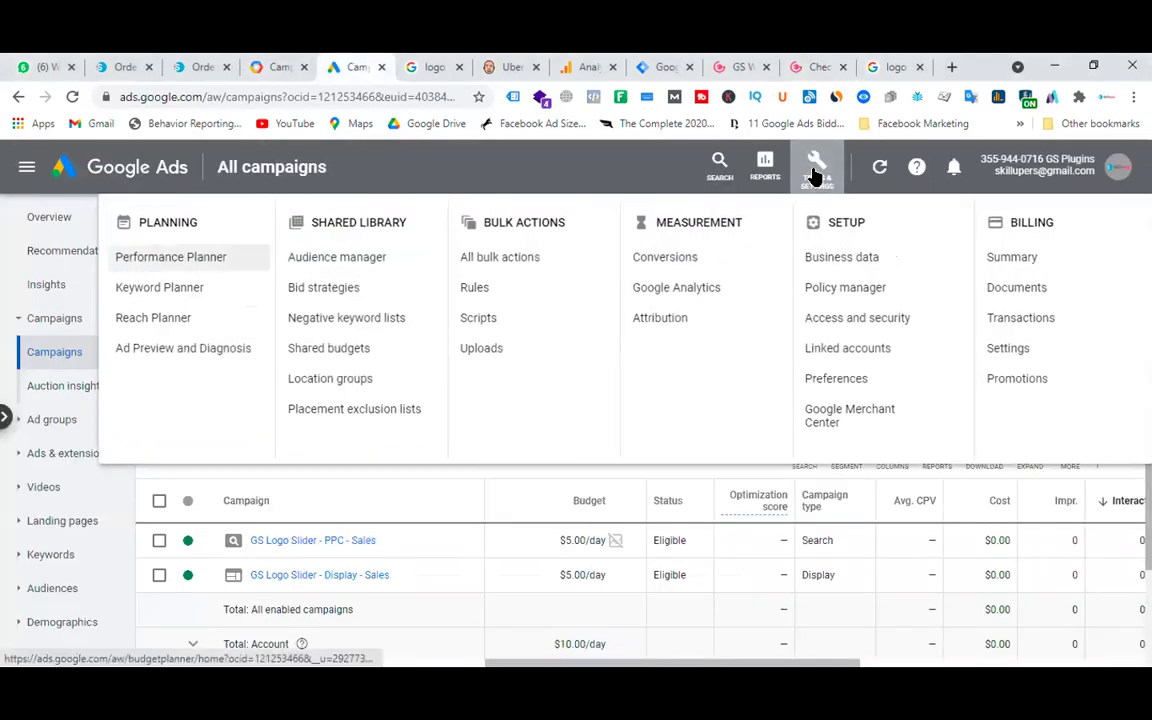
left_click(692, 261)
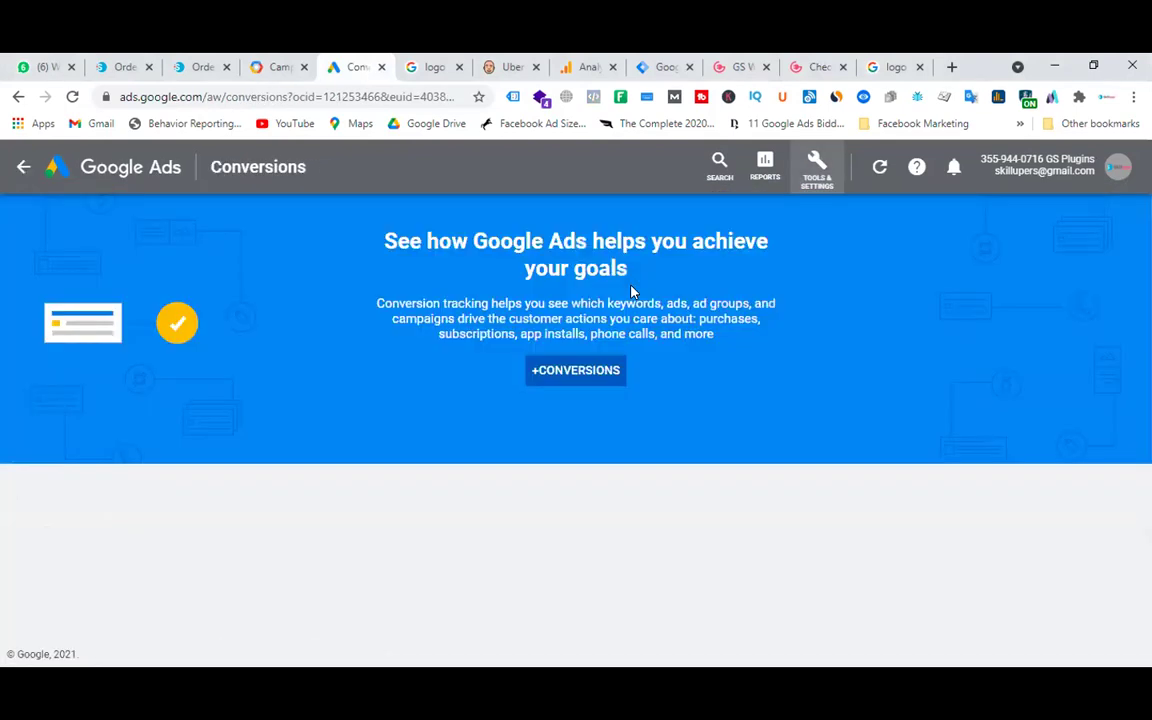
left_click(576, 370)
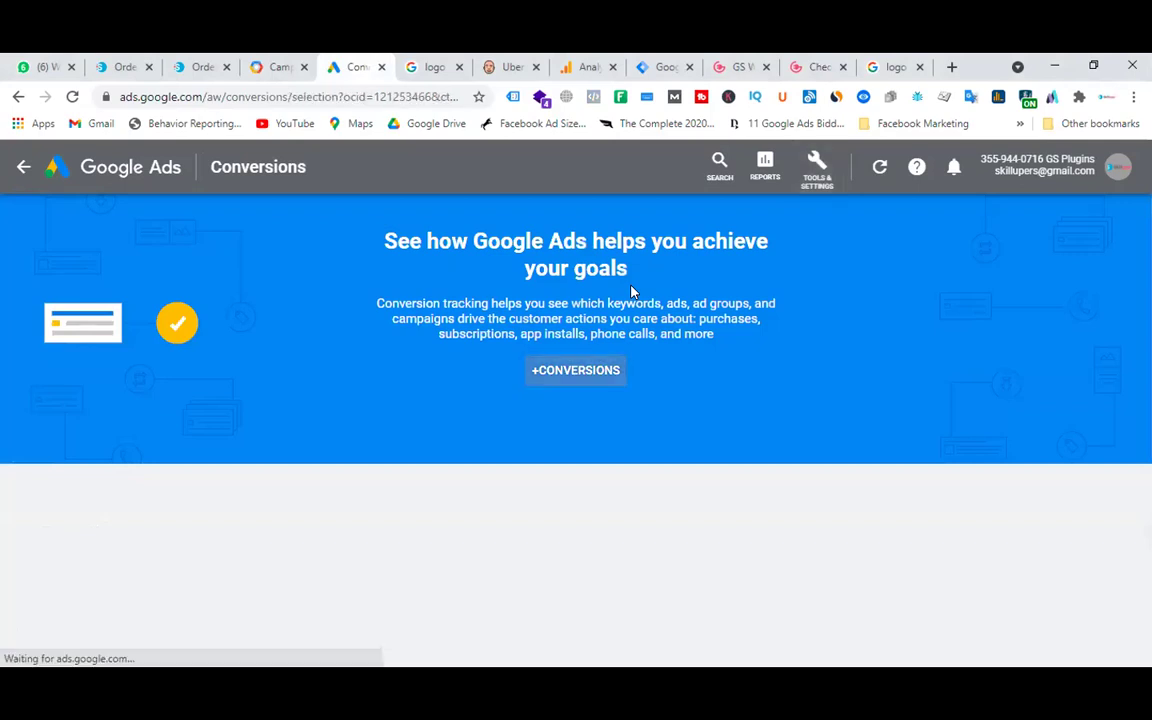
left_click(275, 423)
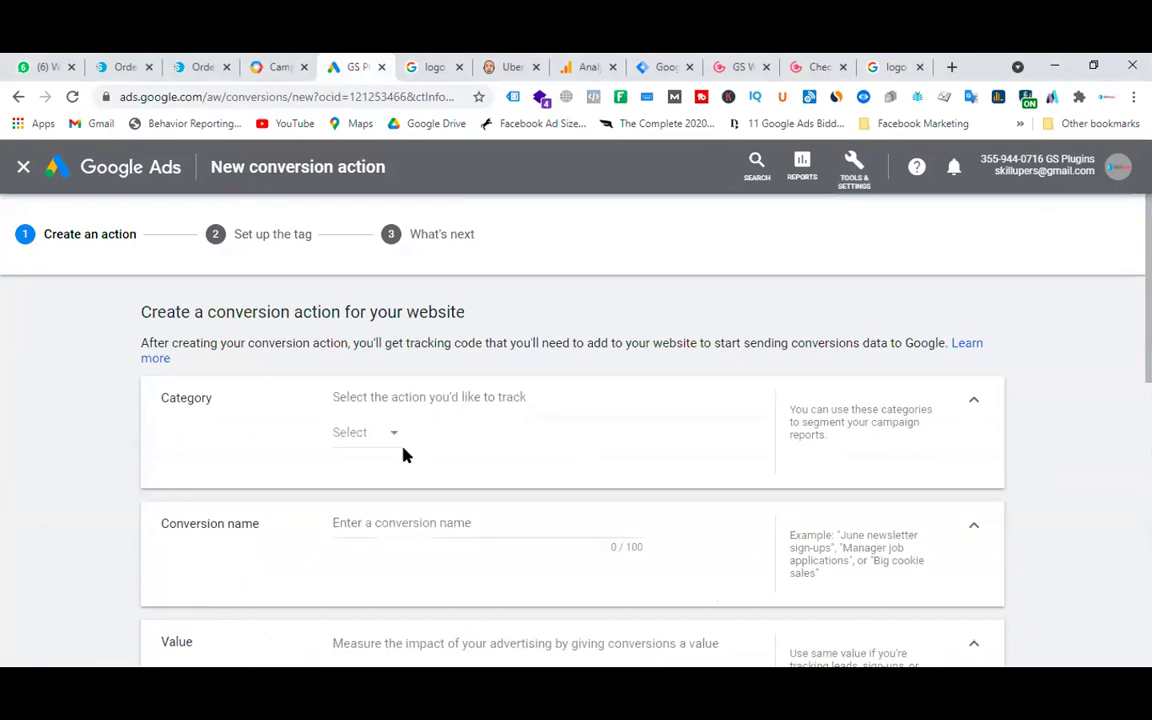
- Set the conversion action's category to Purchase and name it "Purchase Products"
left_click(397, 443)
left_click(393, 195)
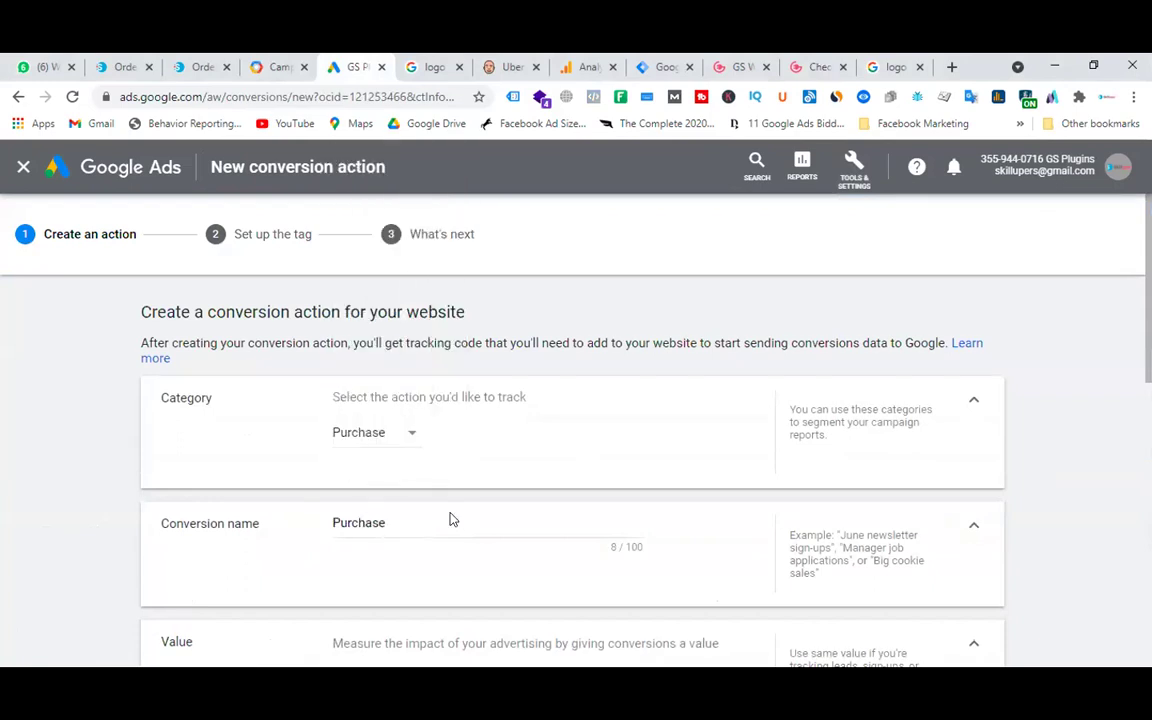
scroll(421, 450, "down", 2)
left_click(427, 399)
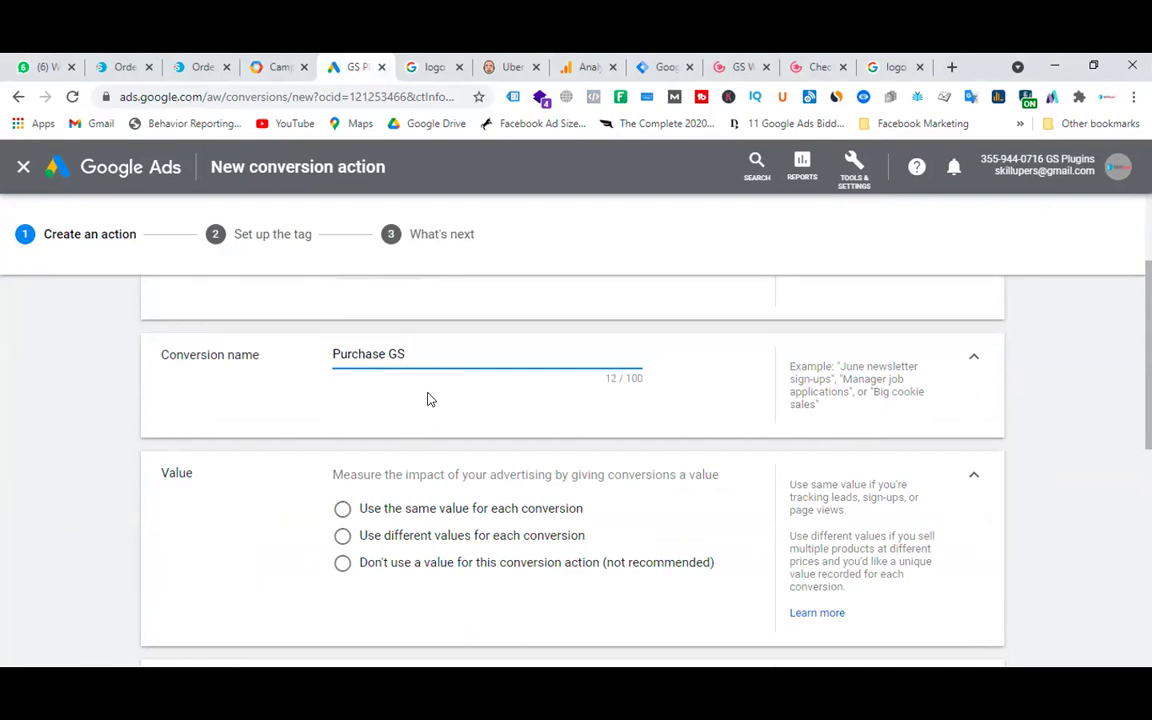
key("BackSpace")
key("BackSpace")
type("Produ")
- Create the conversion action without using a conversion value and bring up its Google Tag Manager setup instructions
scroll(427, 399, "down", 1)
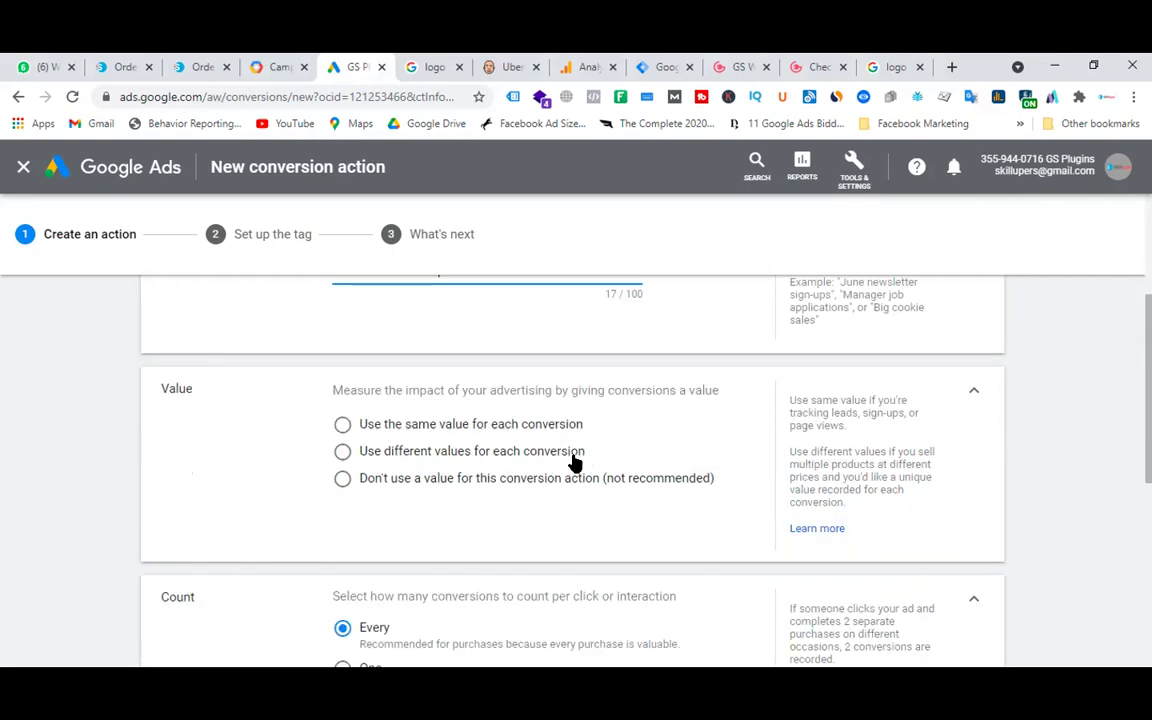
left_click(342, 478)
scroll(589, 437, "down", 3)
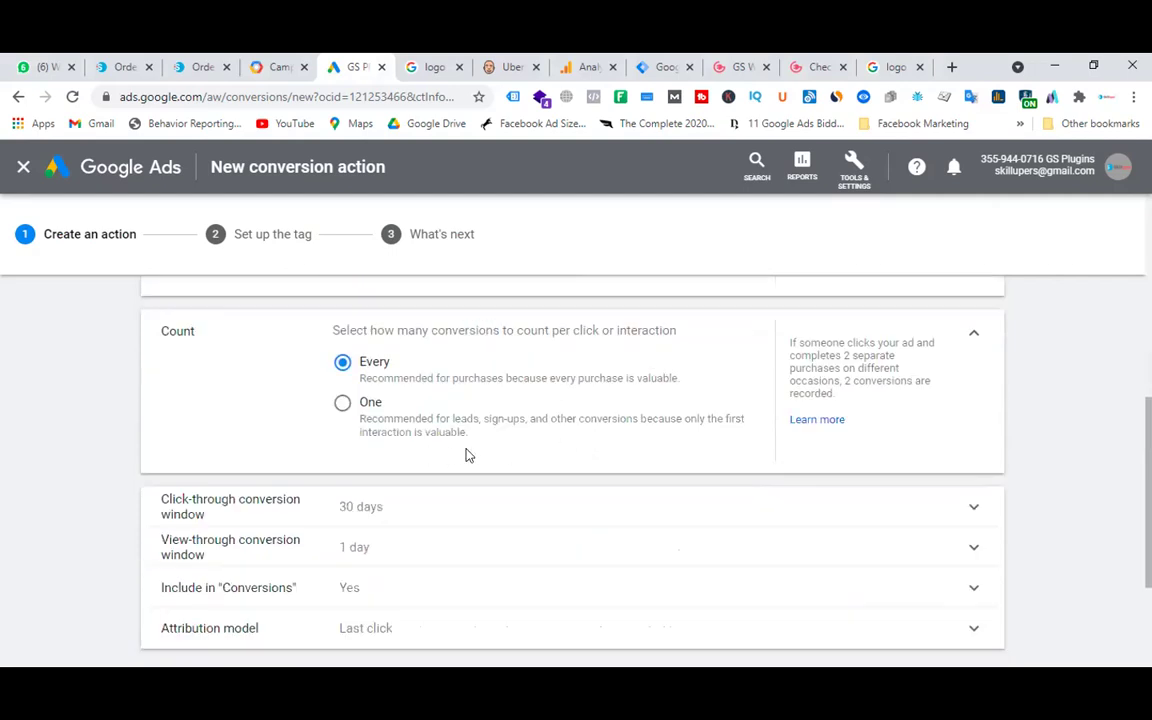
scroll(465, 455, "down", 2)
left_click(239, 606)
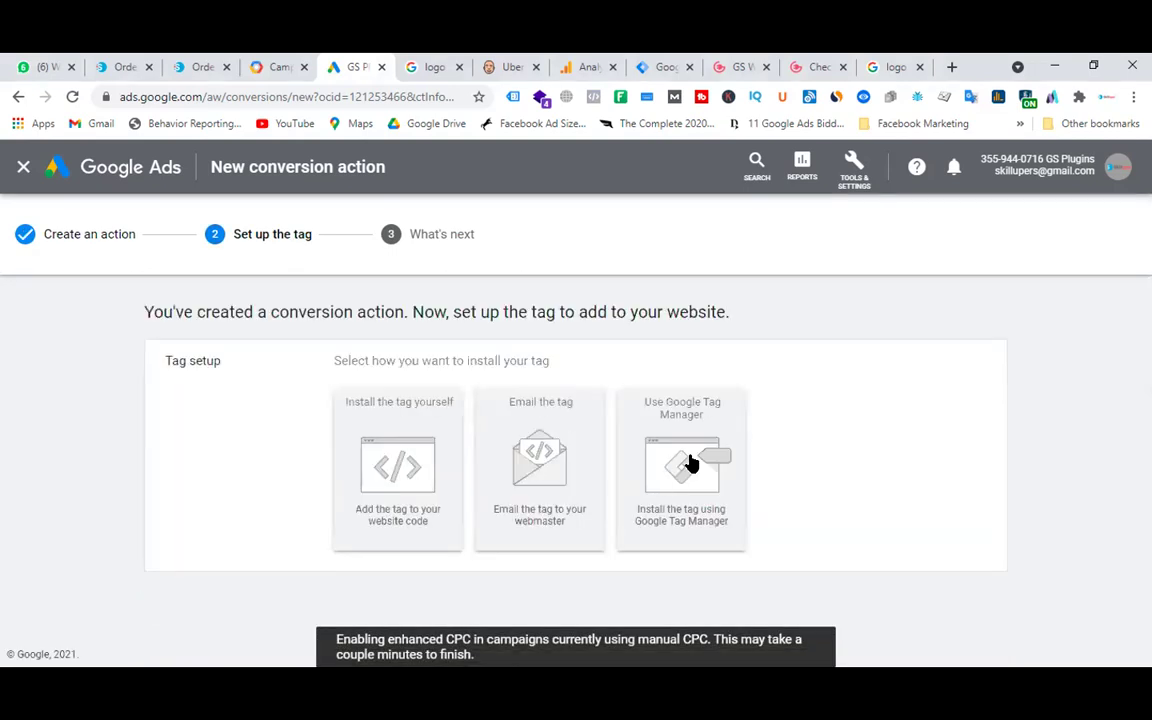
left_click(690, 462)
scroll(501, 447, "down", 1)
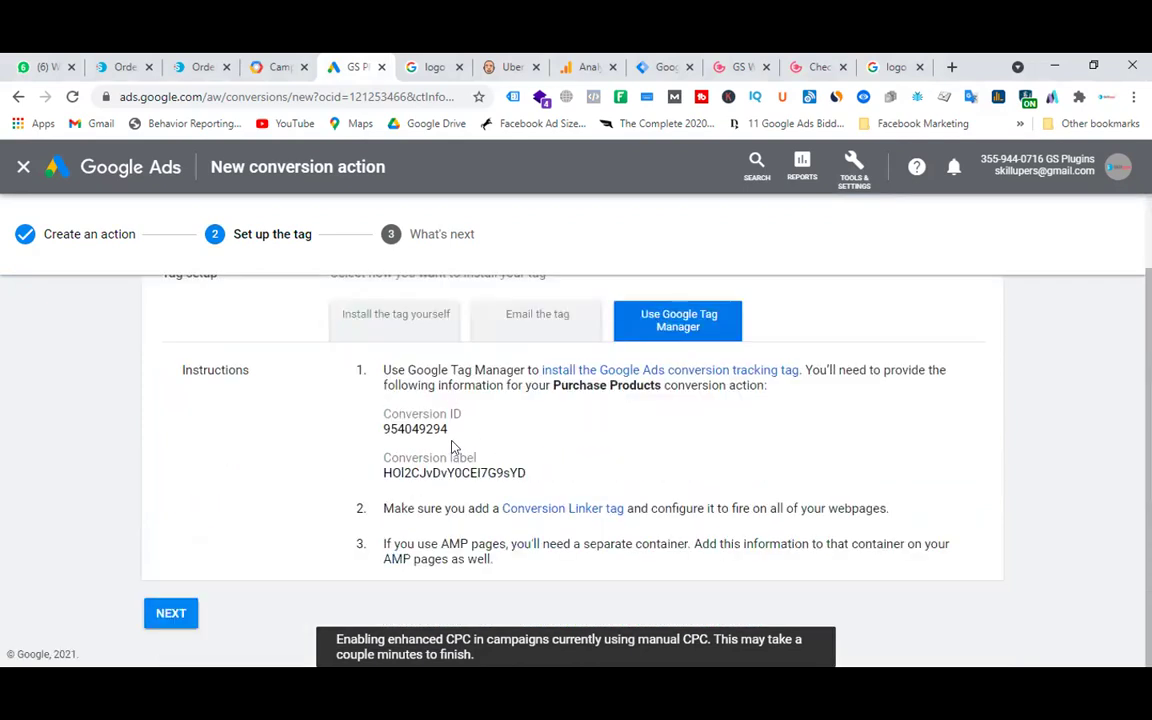
- In Tag Manager's gsplugins.com workspace, create a Google Ads Conversion Tracking tag named "Gads - Conversion Tracking"
left_click(665, 64)
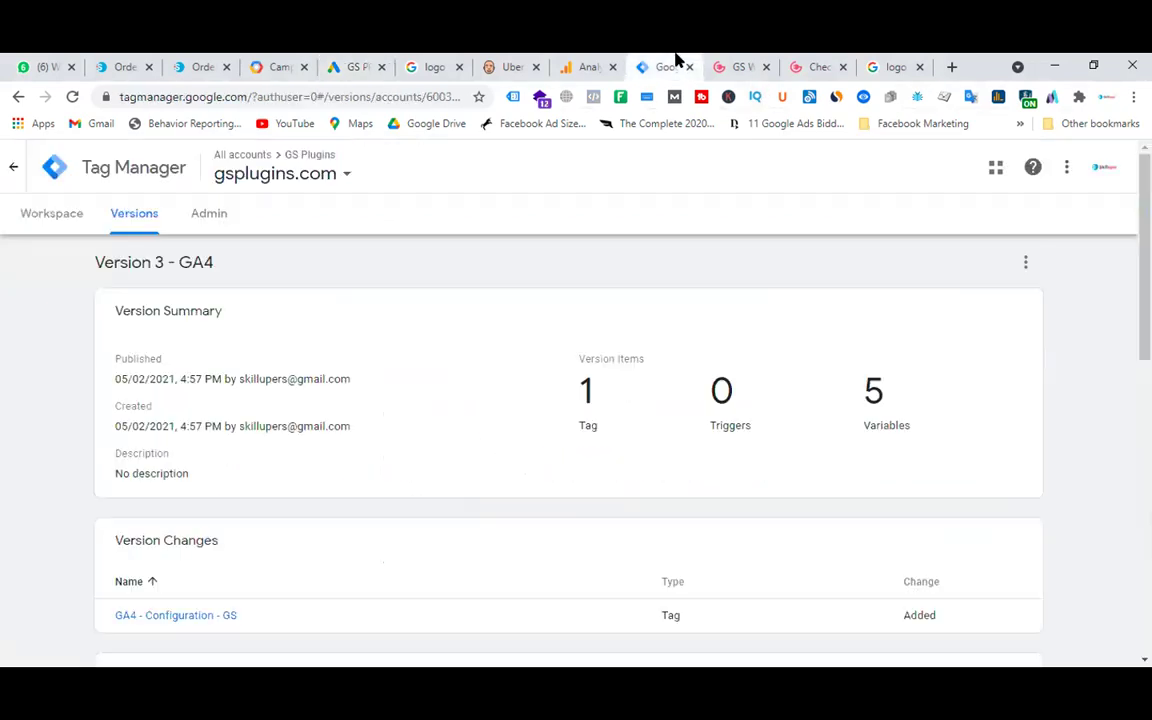
left_click(55, 216)
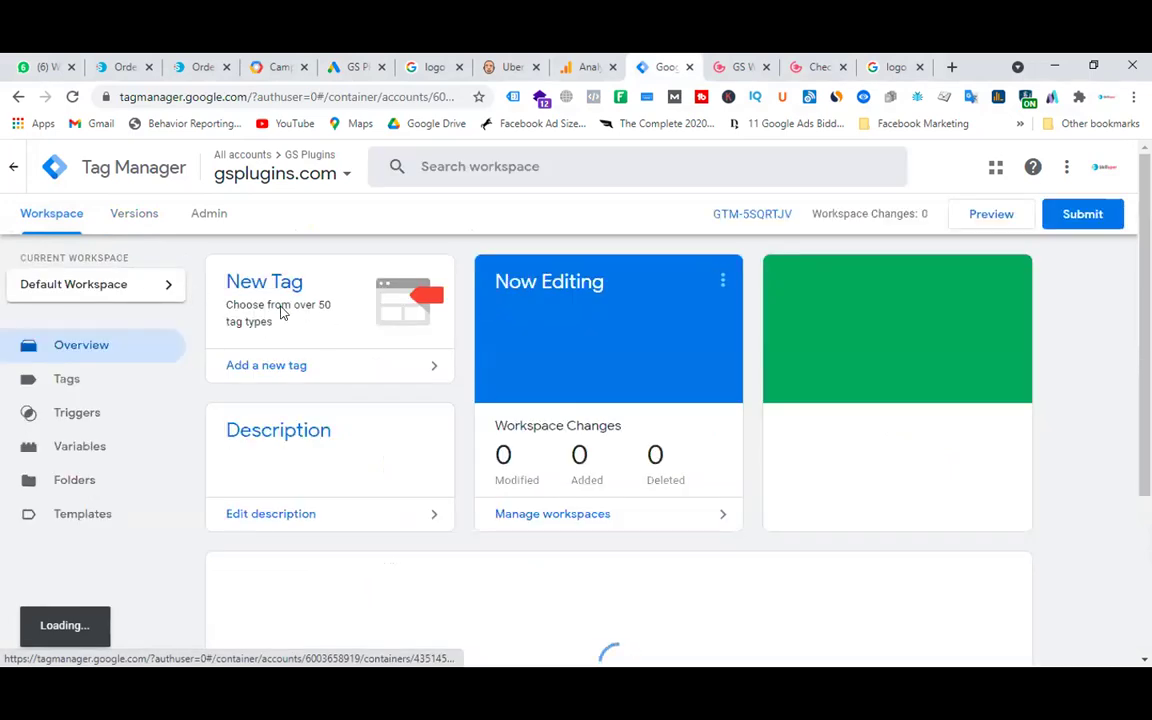
left_click(275, 284)
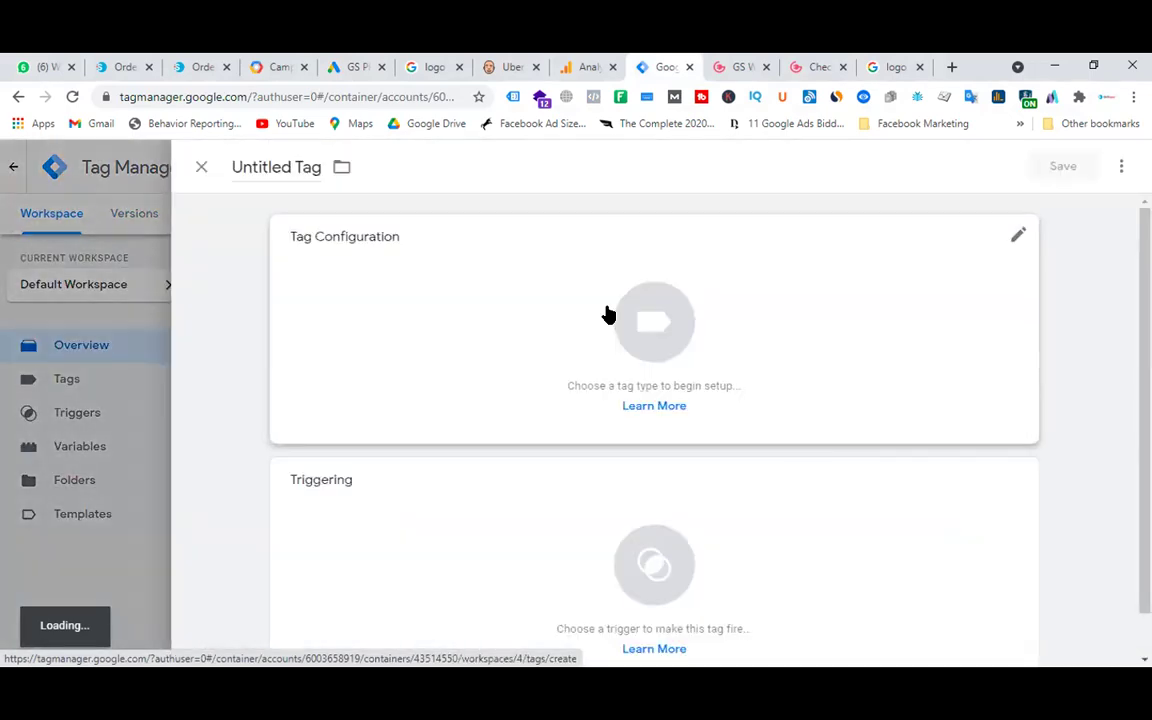
left_click(283, 164)
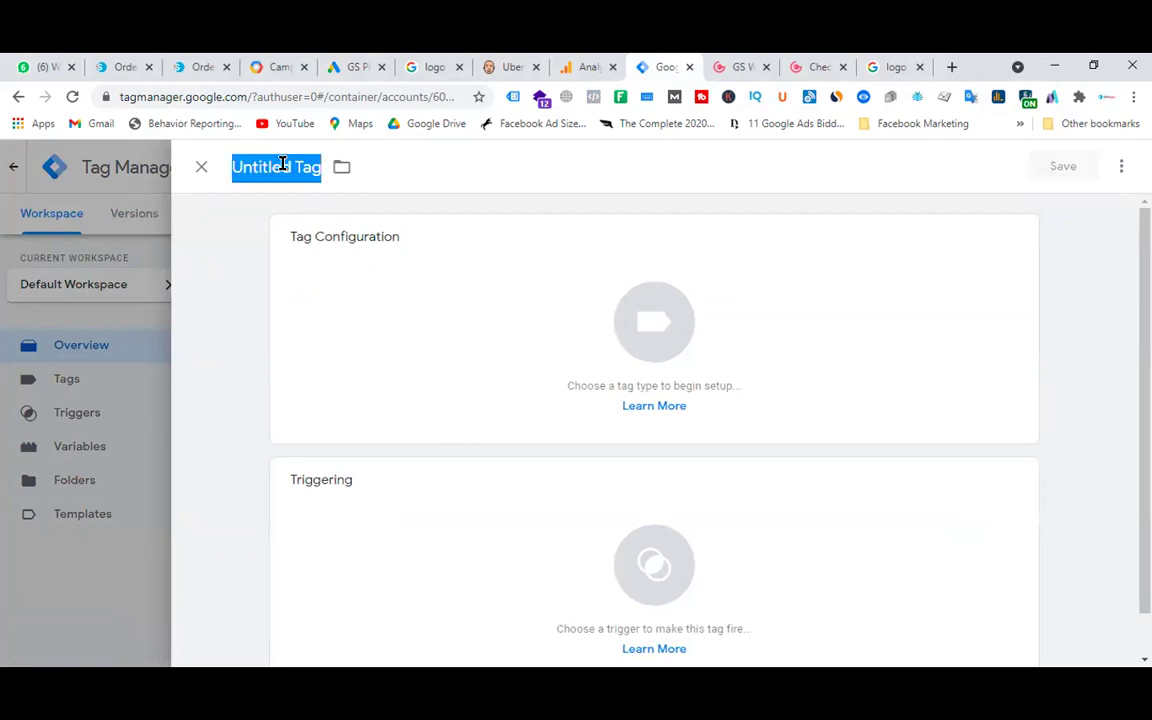
type("co")
key("BackSpace")
key("BackSpace")
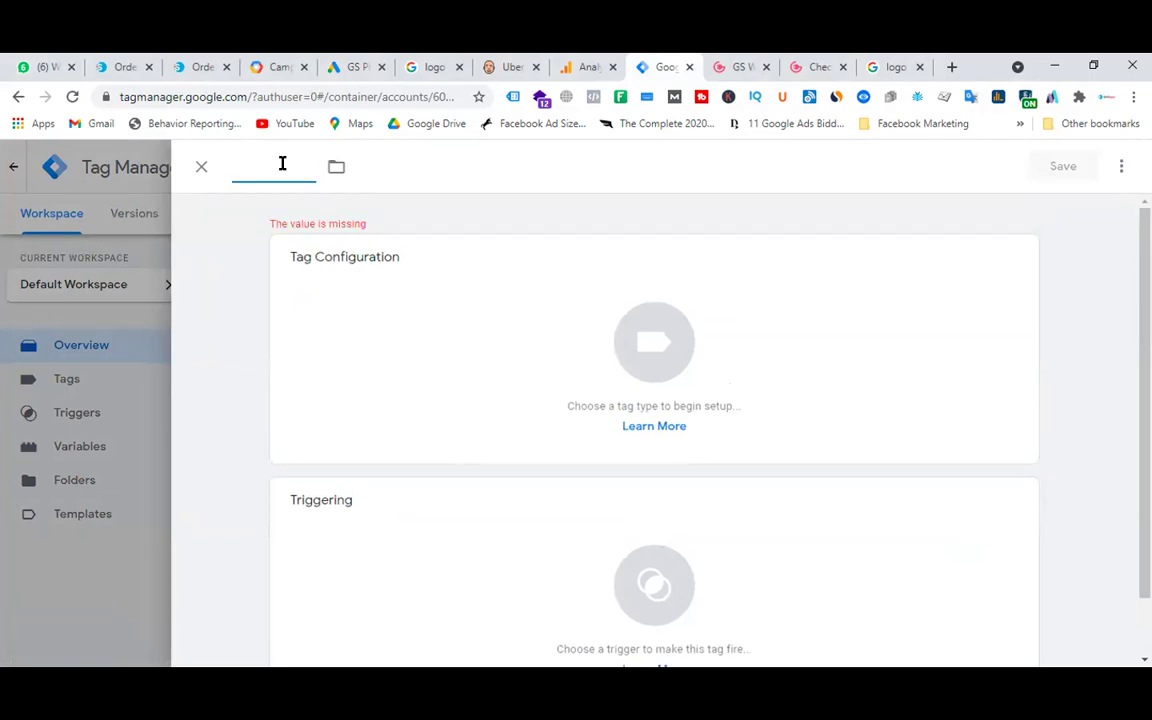
type("Gads")
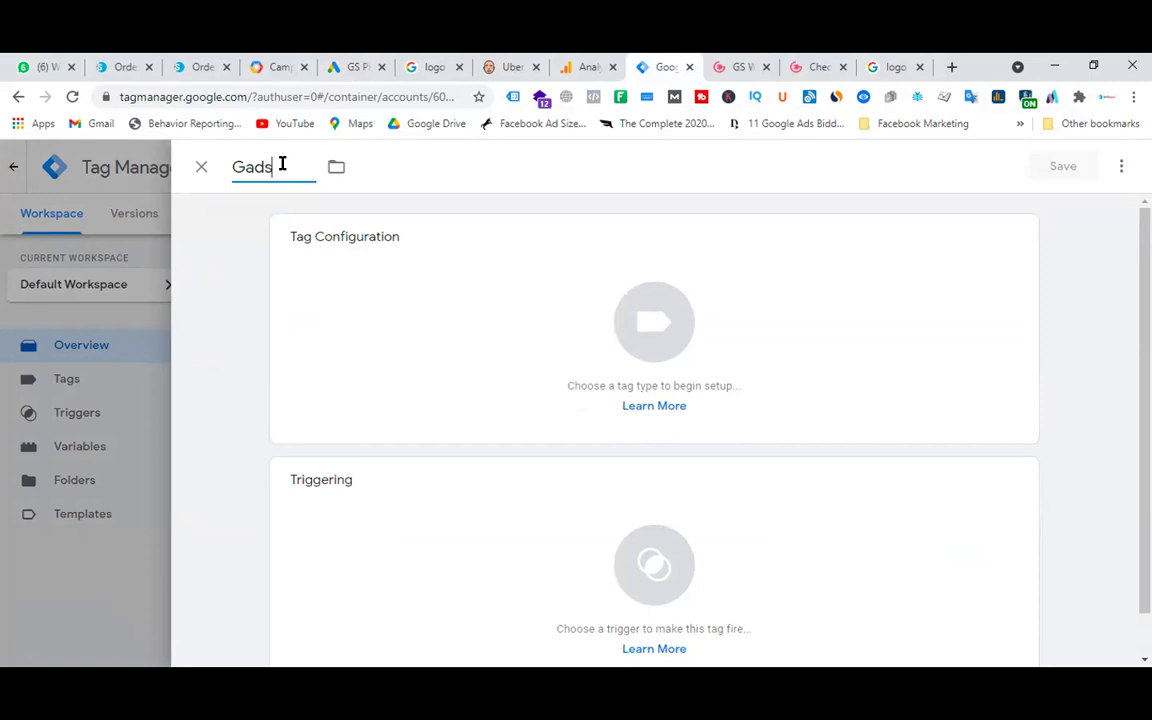
type(" - Conversion Tracking")
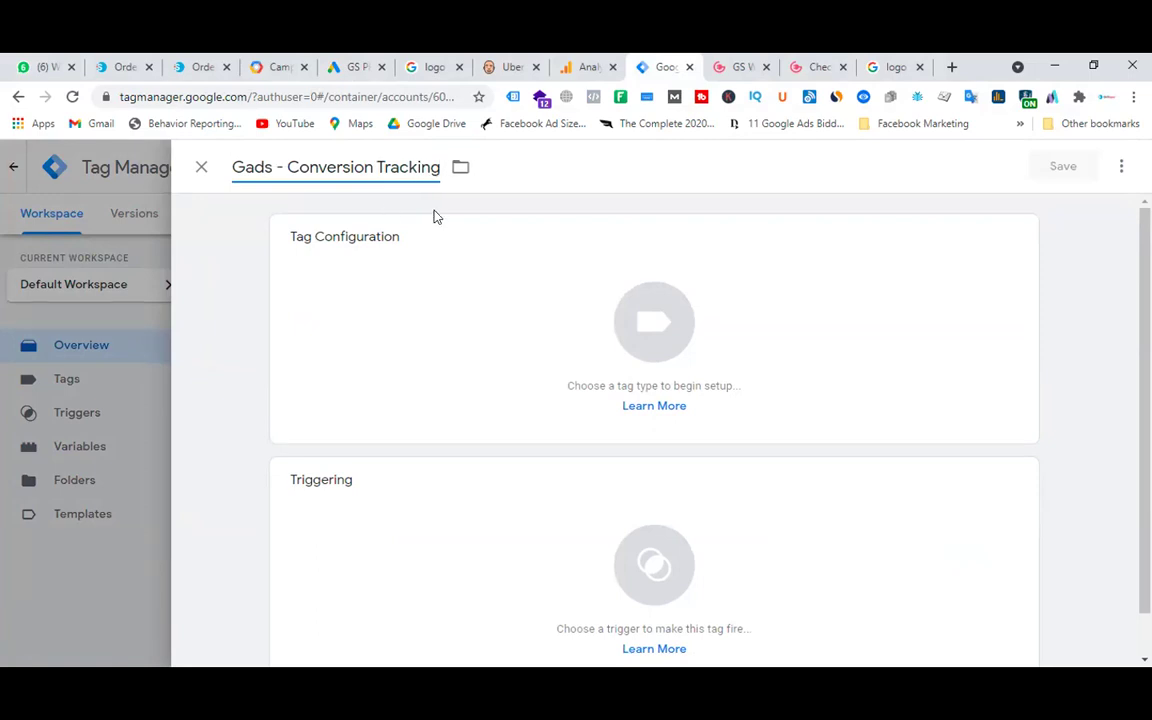
left_click(545, 296)
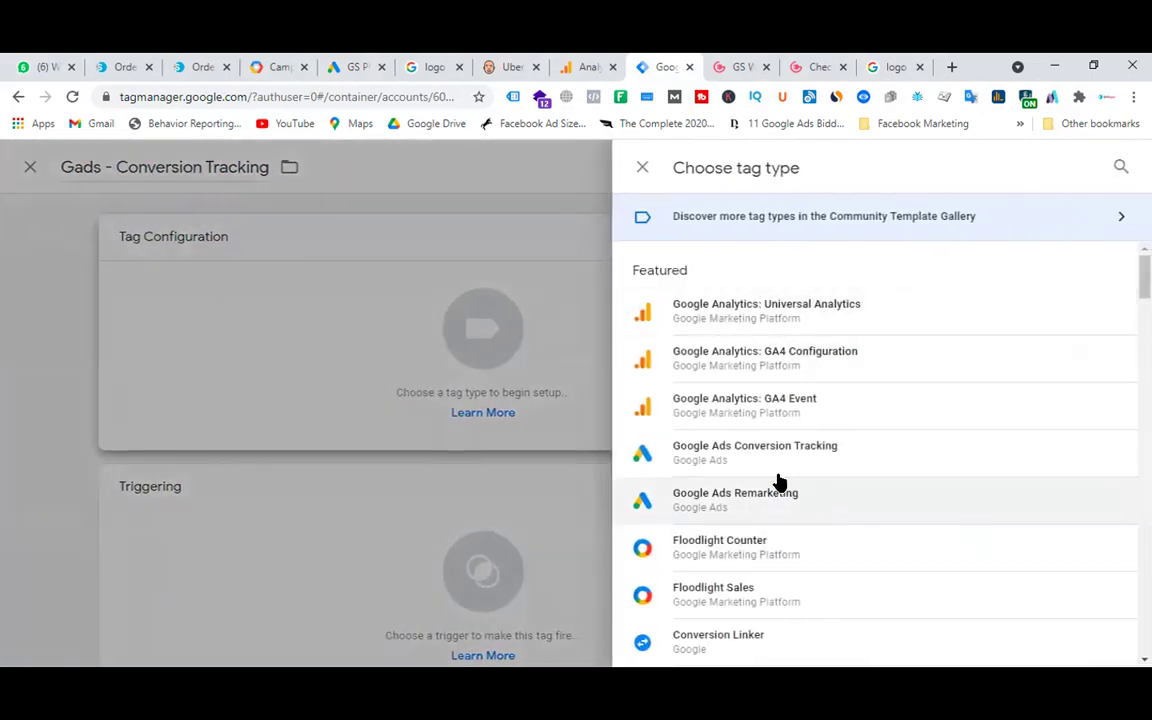
left_click(762, 452)
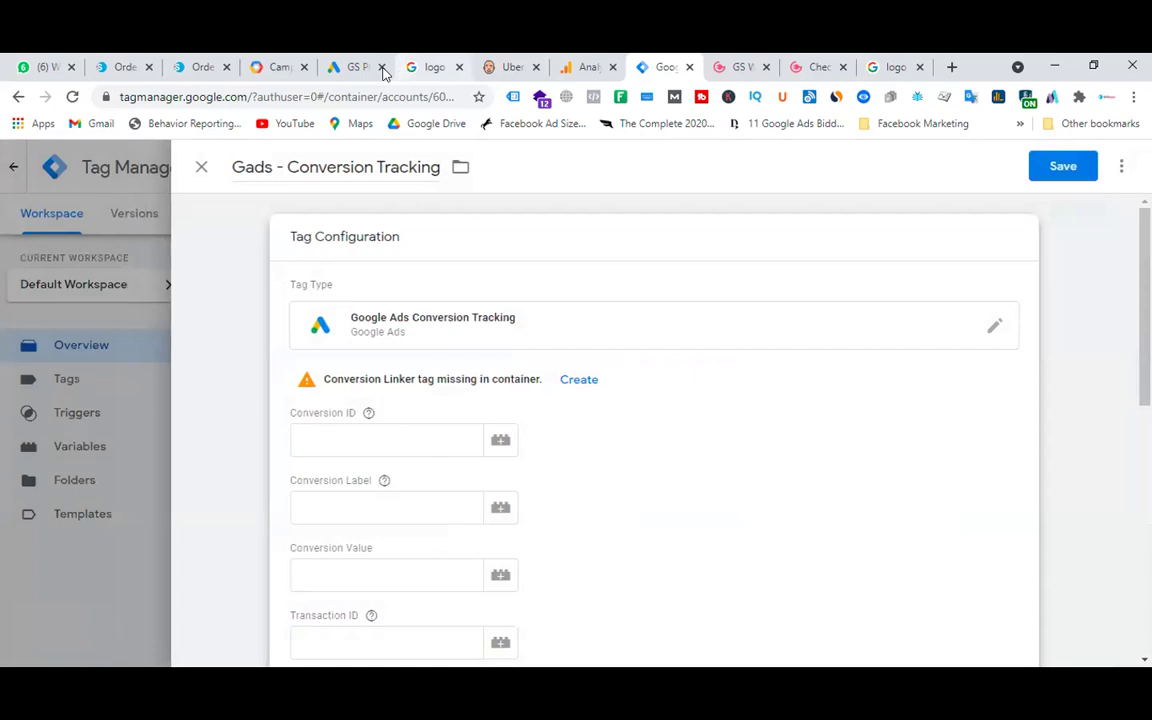
- Copy the conversion ID of the Purchase Products action from Google Ads into the tag's Conversion ID
left_click(360, 67)
double_click(405, 430)
right_click(413, 430)
left_click(452, 438)
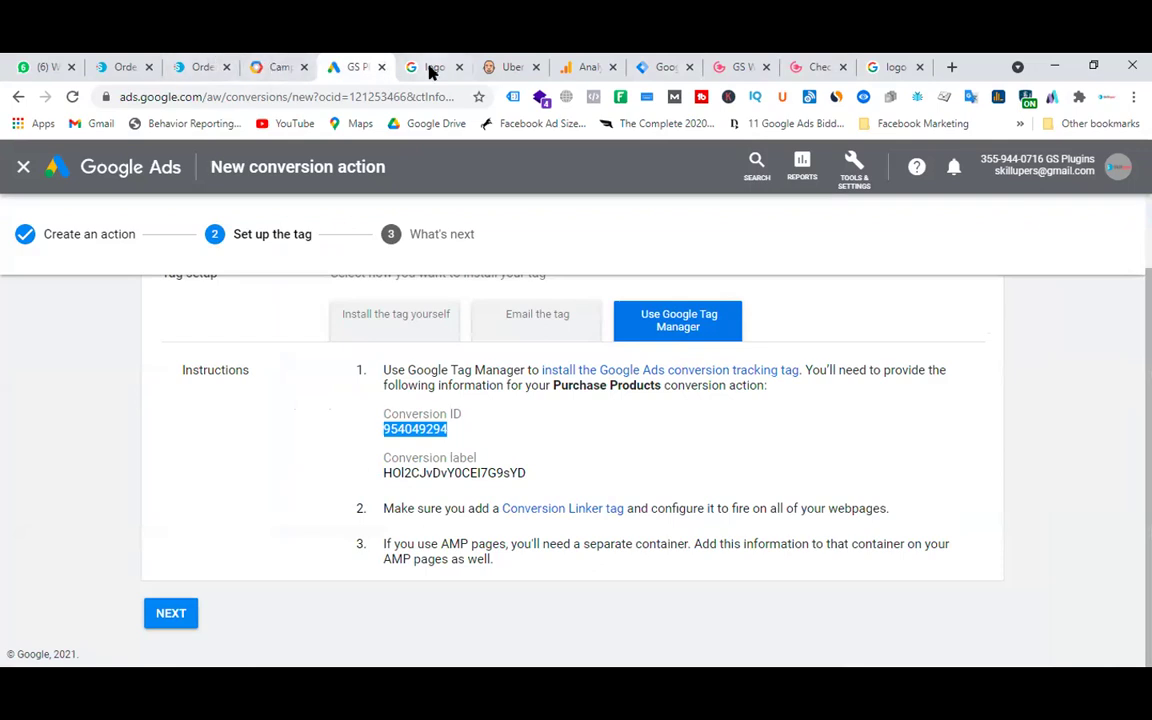
left_click(665, 66)
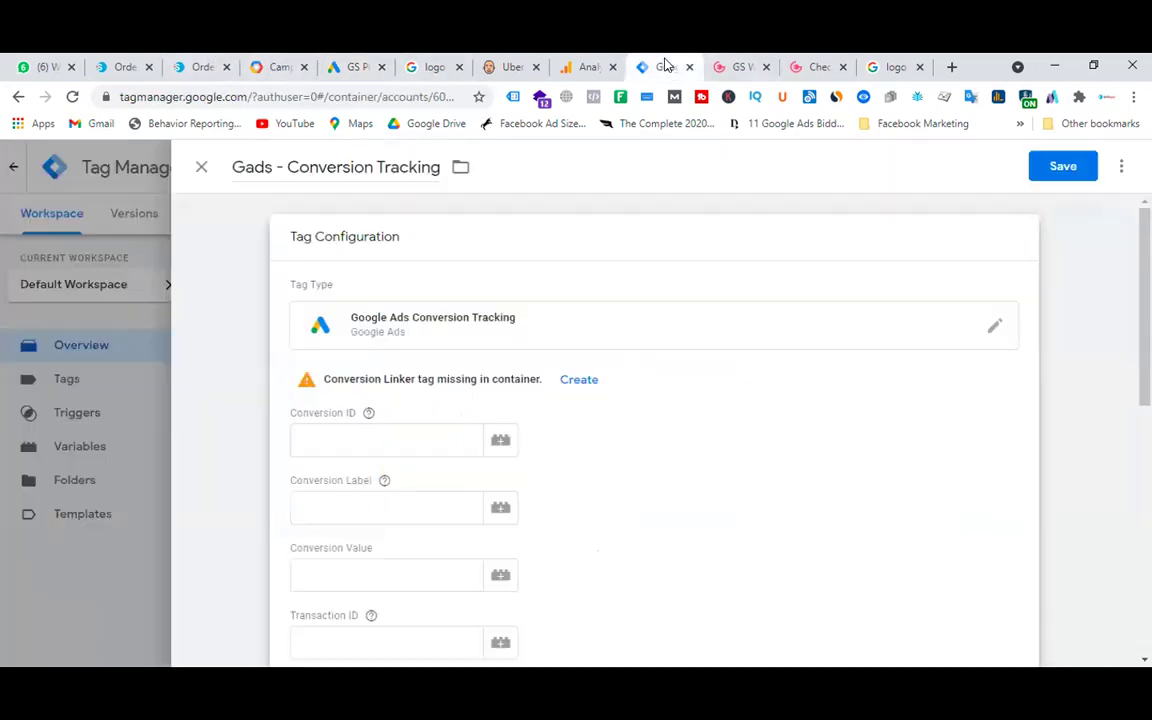
left_click(404, 442)
key("ctrl+v")
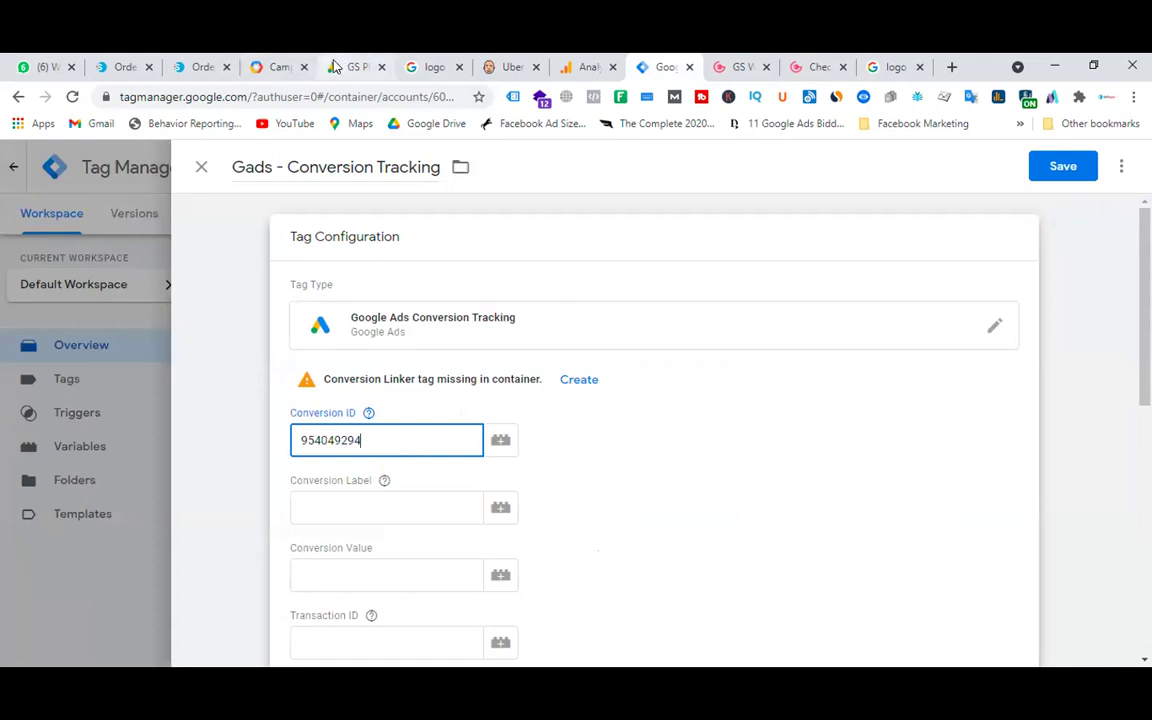
- Copy the conversion label of the Purchase Products action from Google Ads into the tag's Conversion Label
left_click(335, 66)
double_click(440, 471)
right_click(440, 471)
left_click(472, 483)
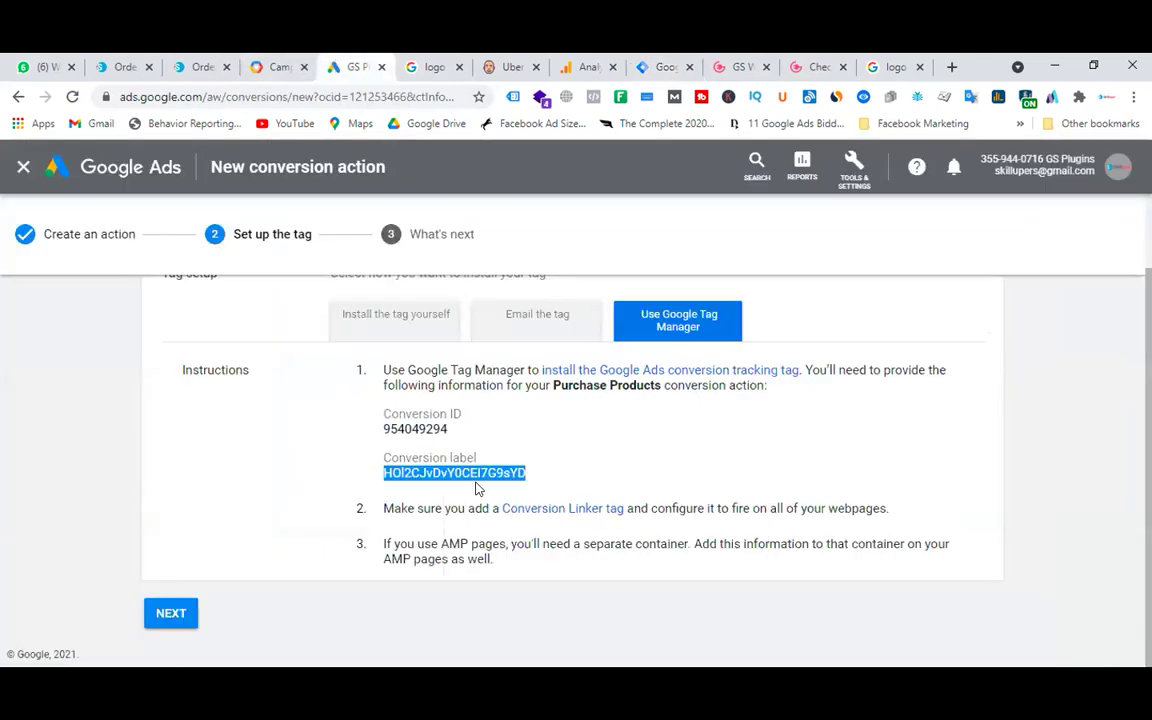
left_click(665, 66)
left_click(388, 518)
key("ctrl+v")
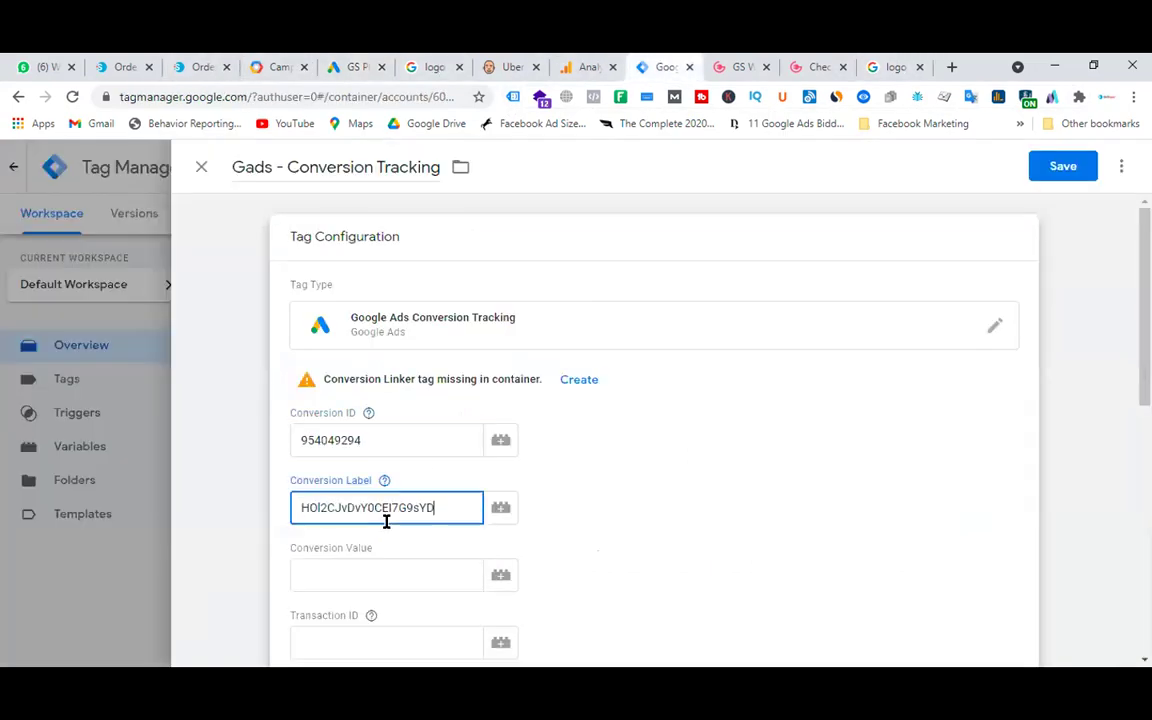
- Add a new trigger to the conversion tracking tag and name it "Conversion Trigger"
scroll(663, 481, "down", 6)
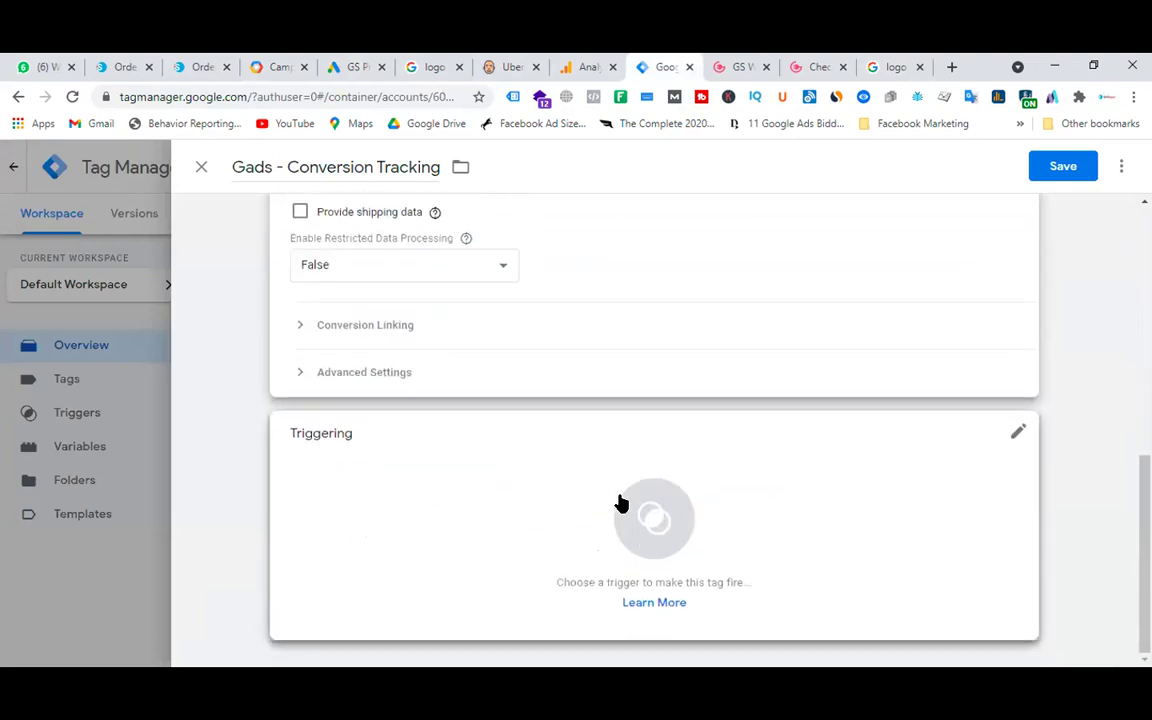
left_click(620, 503)
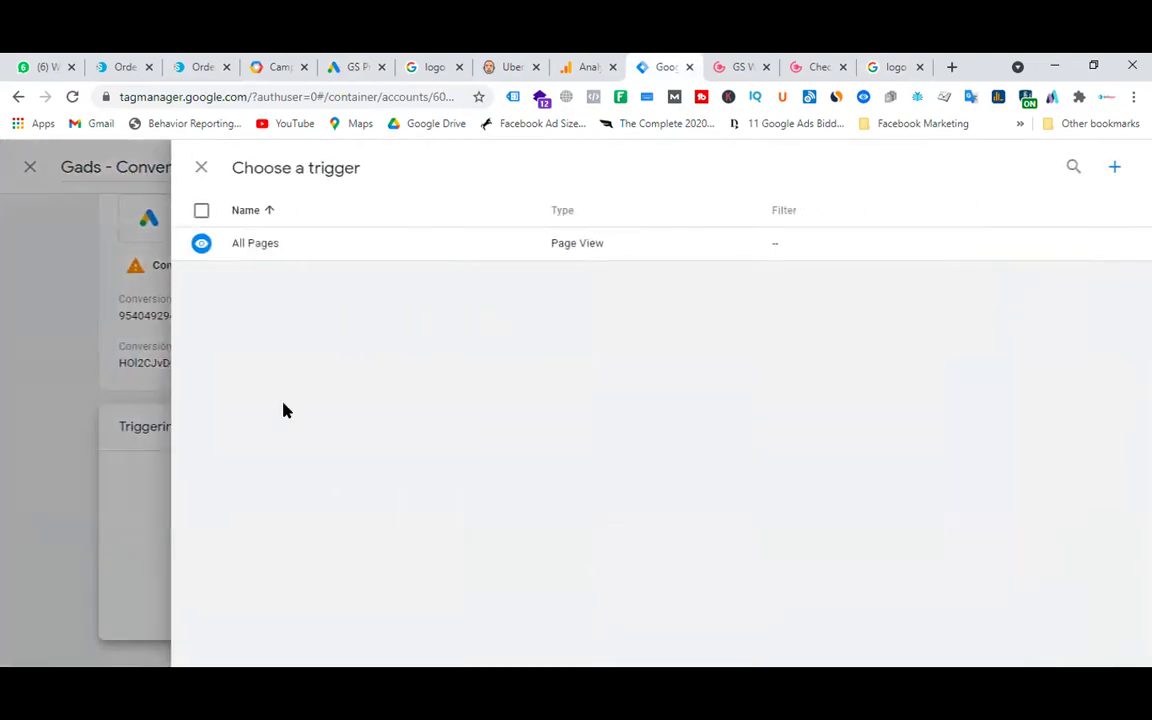
left_click(1115, 170)
left_click(310, 167)
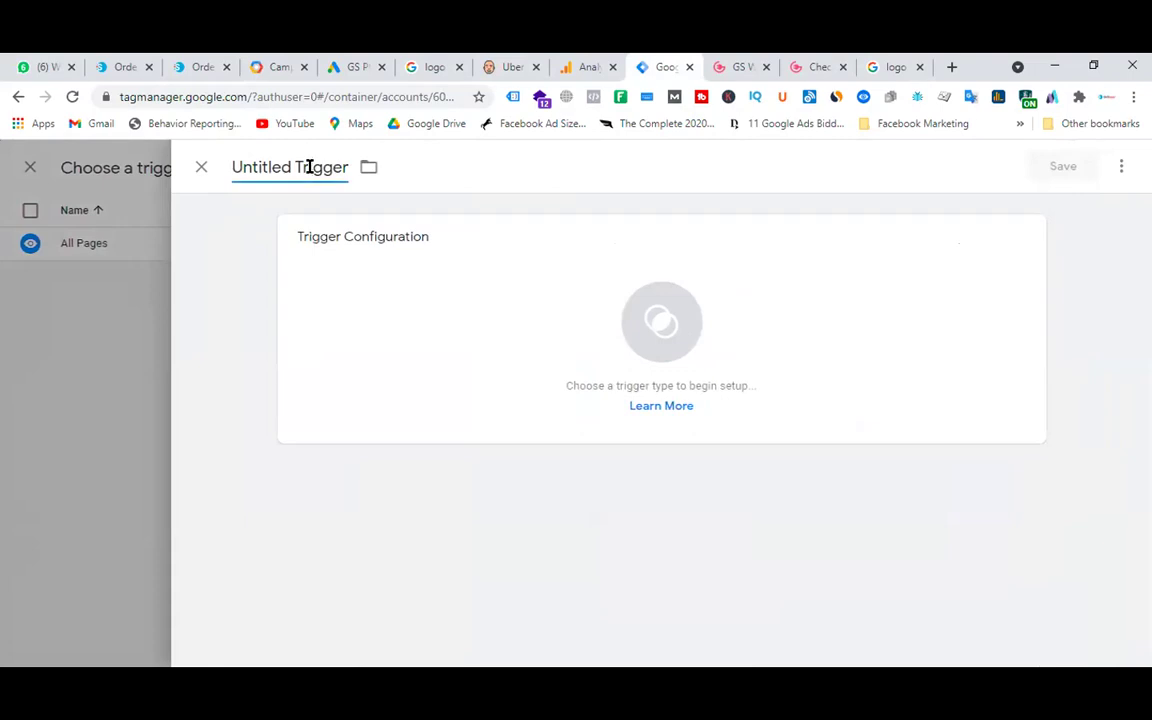
triple_click(310, 167)
type("COnver")
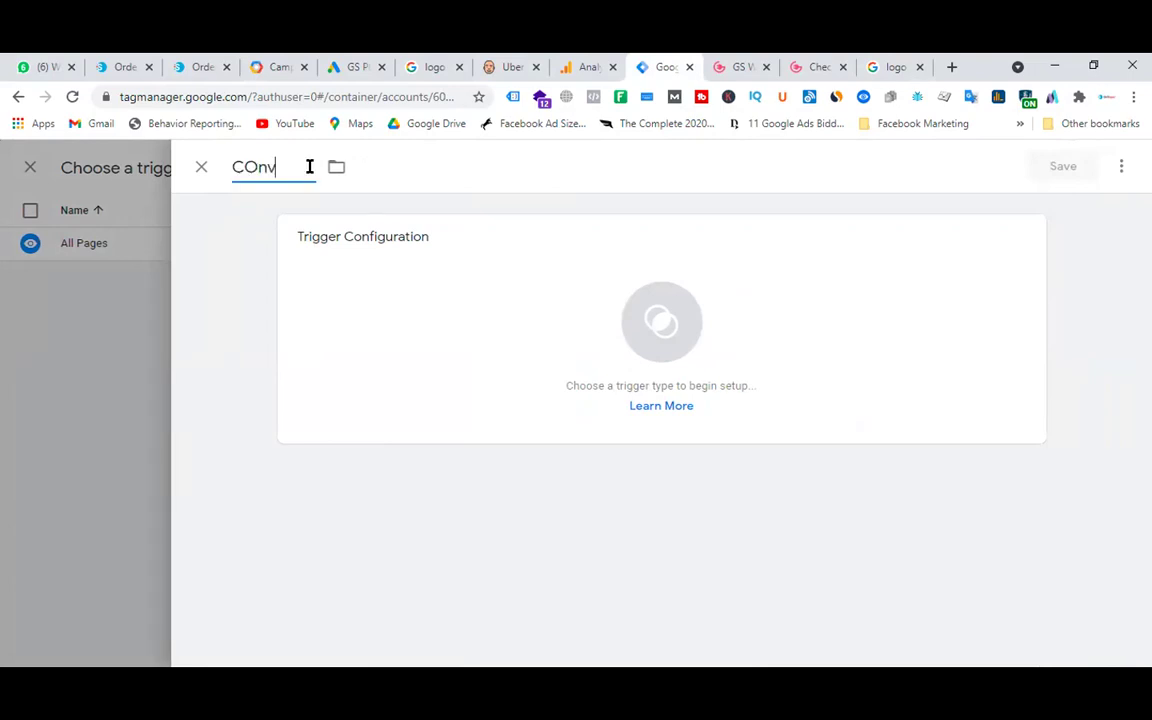
key("BackSpace")
key("BackSpace")
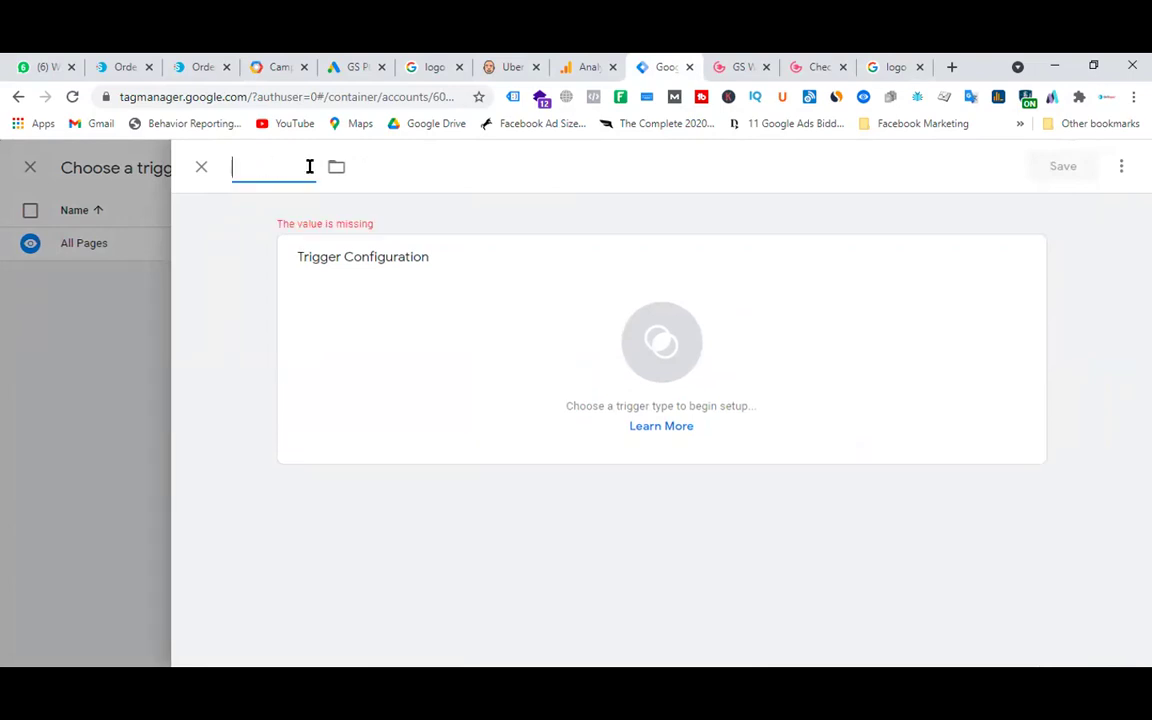
type("Conversion Trigger")
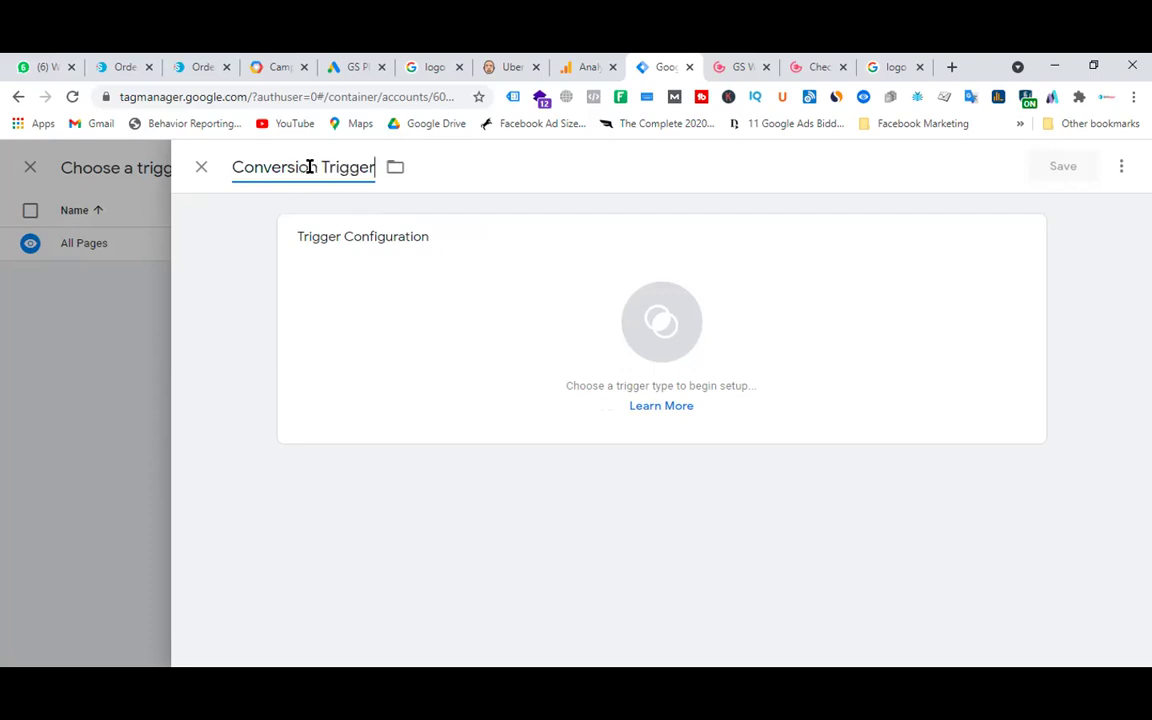
- Set the trigger type to Page View, firing on some page views with a condition on the Page URL
left_click(669, 305)
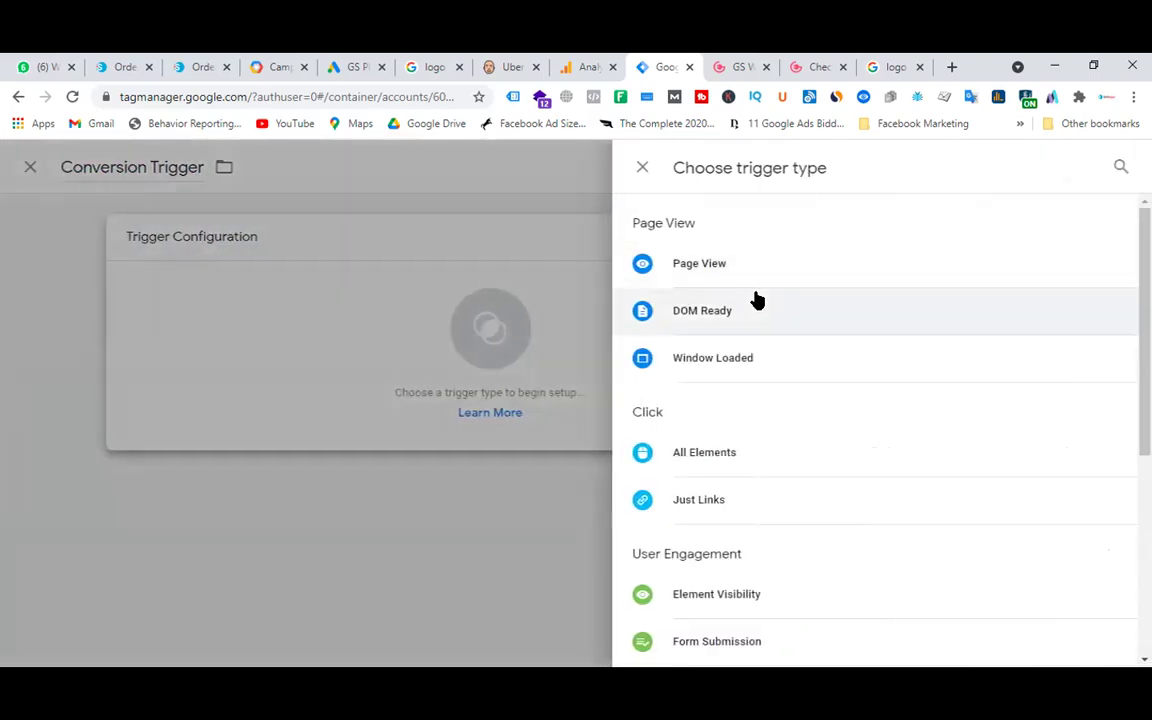
left_click(707, 268)
left_click(428, 406)
left_click(450, 478)
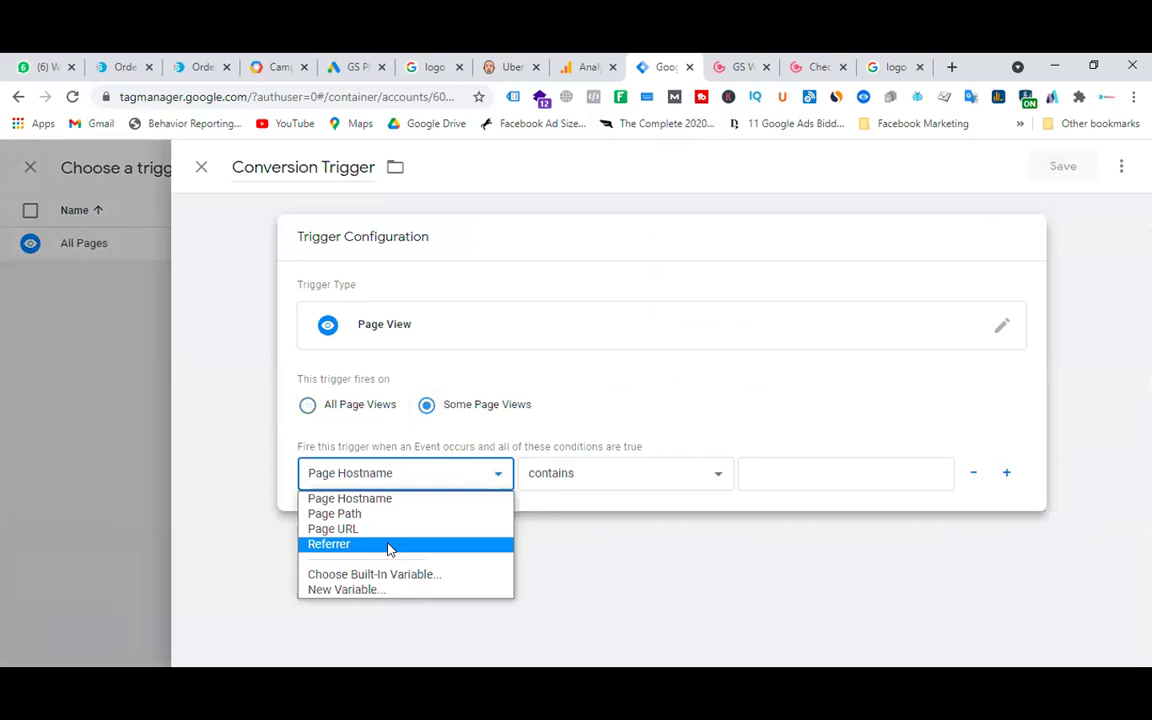
left_click(376, 529)
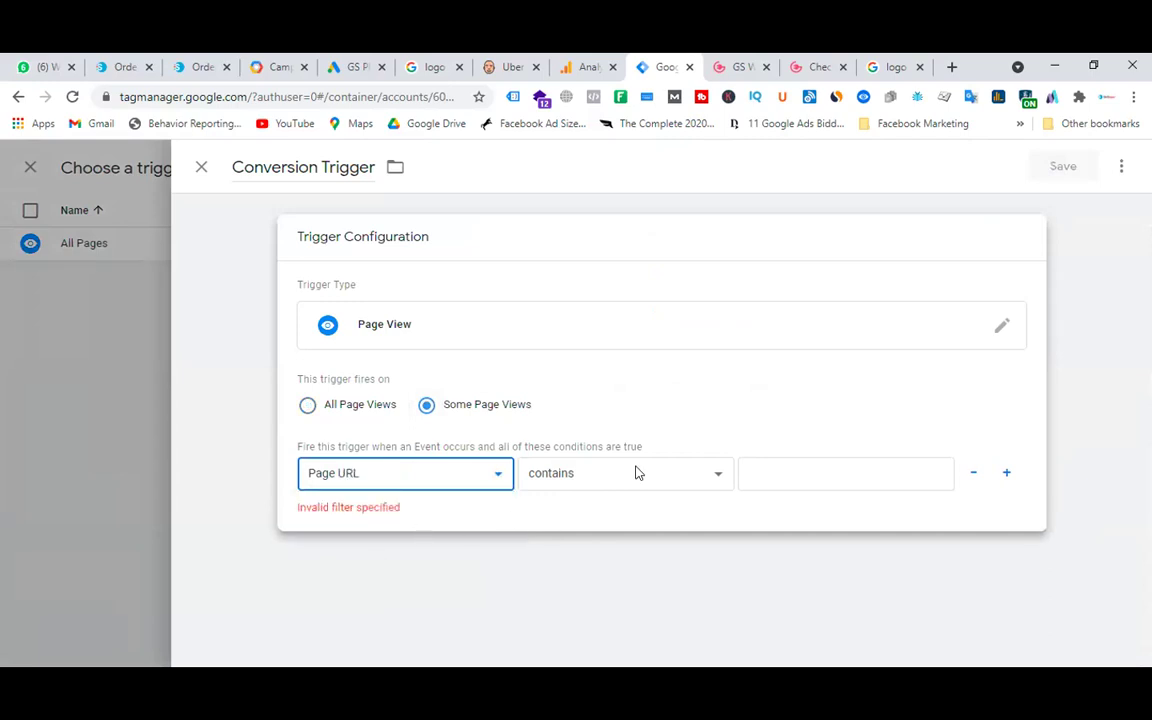
- Paste the copied text as the value the Page URL must contain, and save both the trigger and the conversion tracking tag
left_click(804, 465)
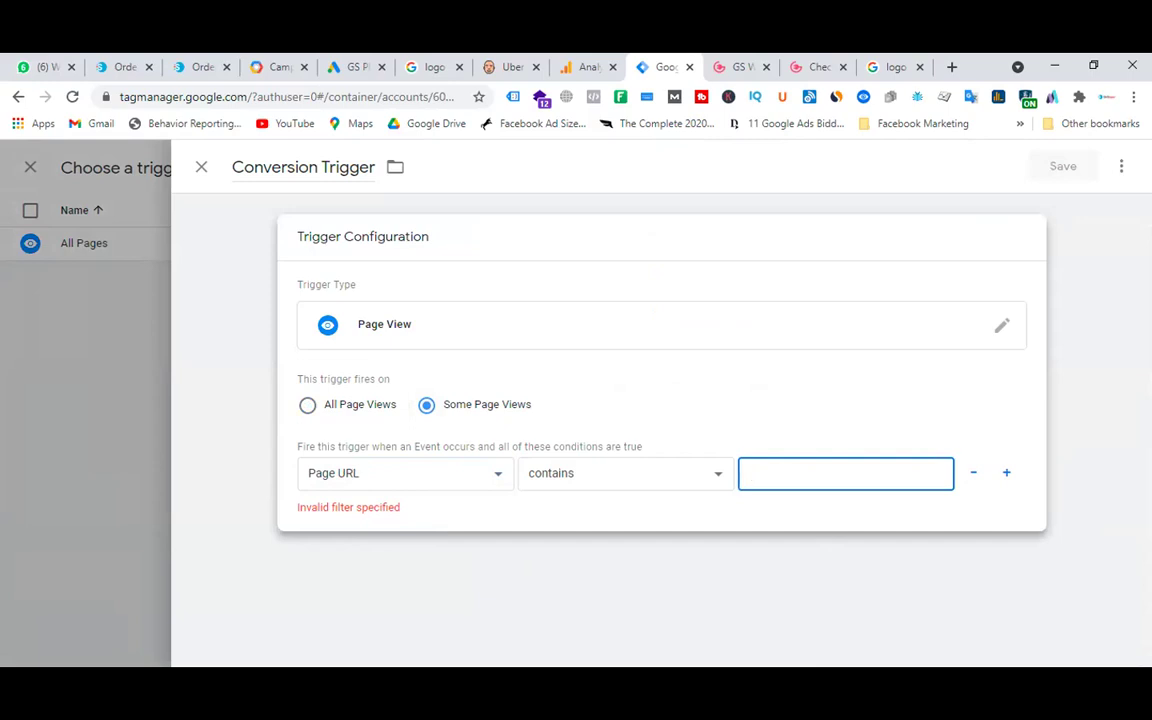
left_click(666, 651)
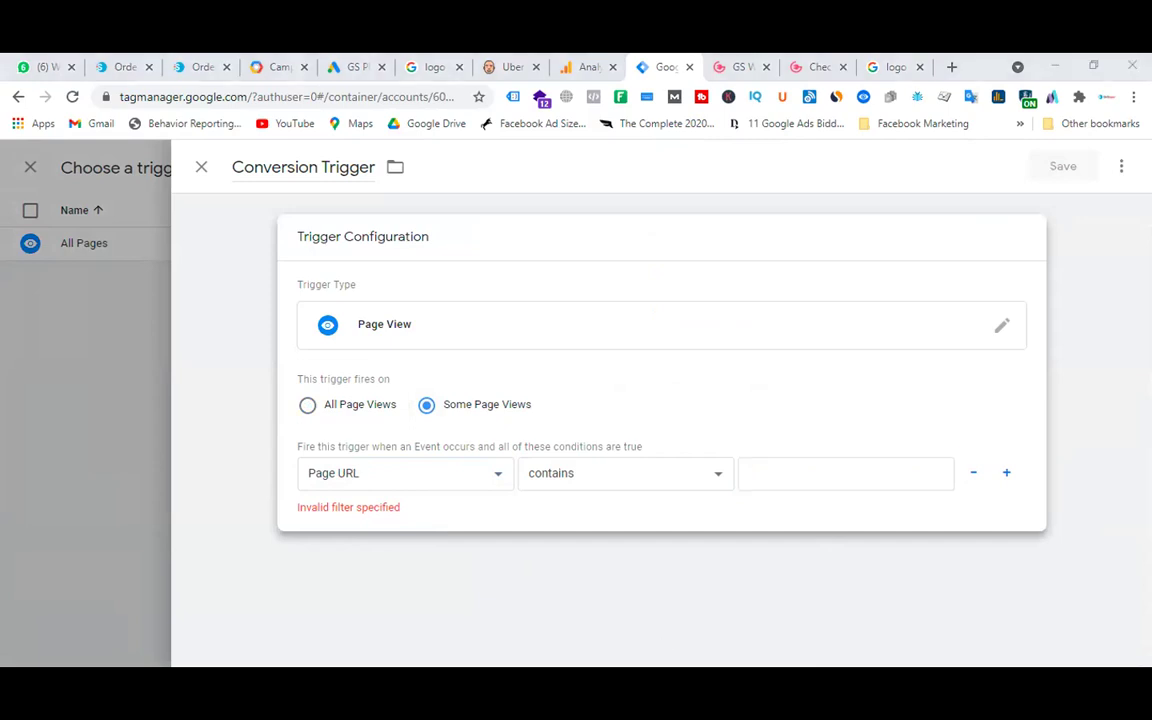
left_click(810, 466)
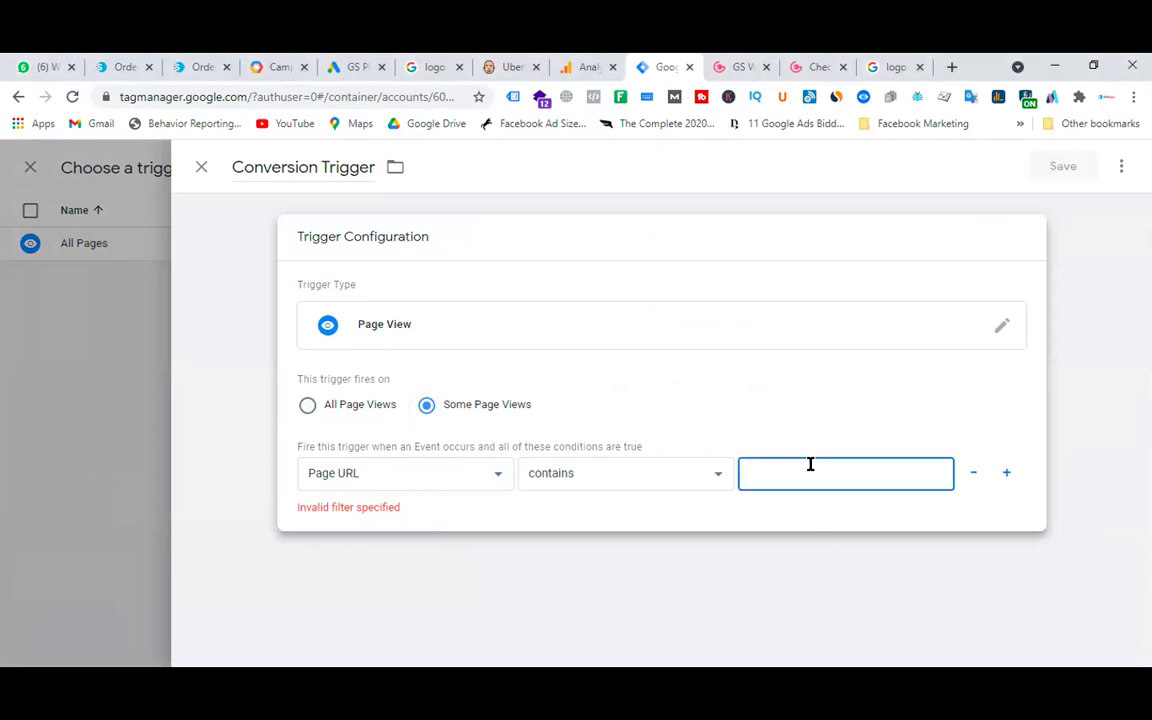
key("ctrl+v")
left_click(1061, 168)
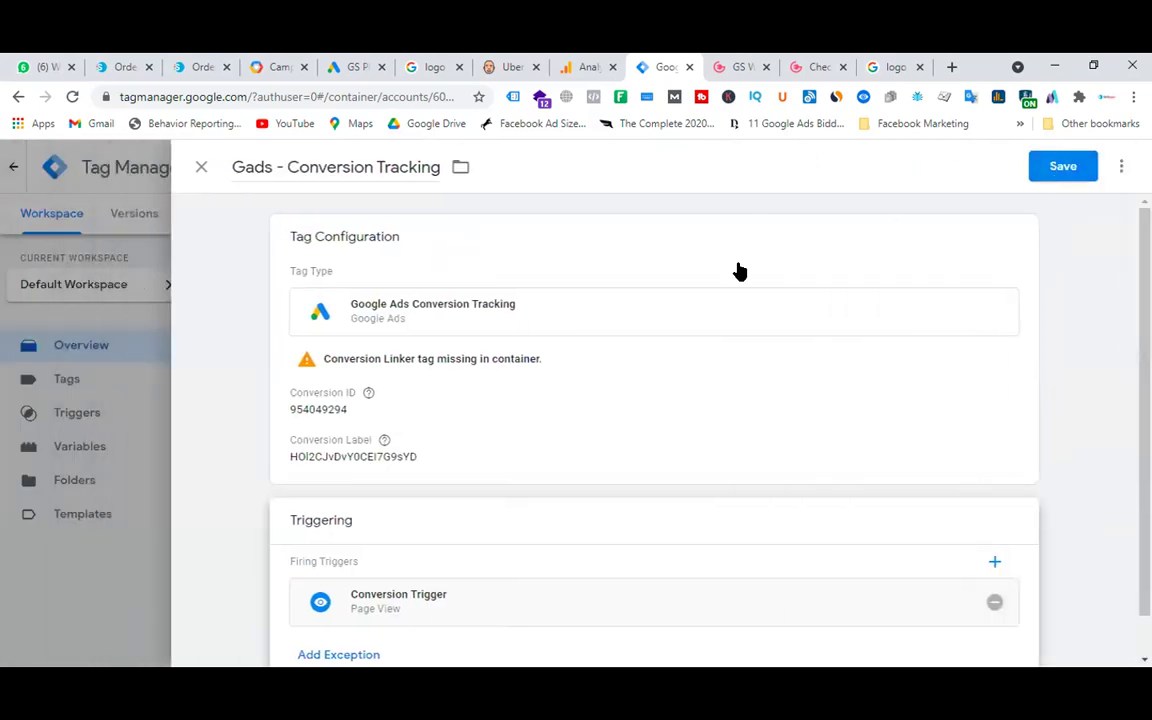
scroll(658, 414, "down", 1)
left_click(1063, 168)
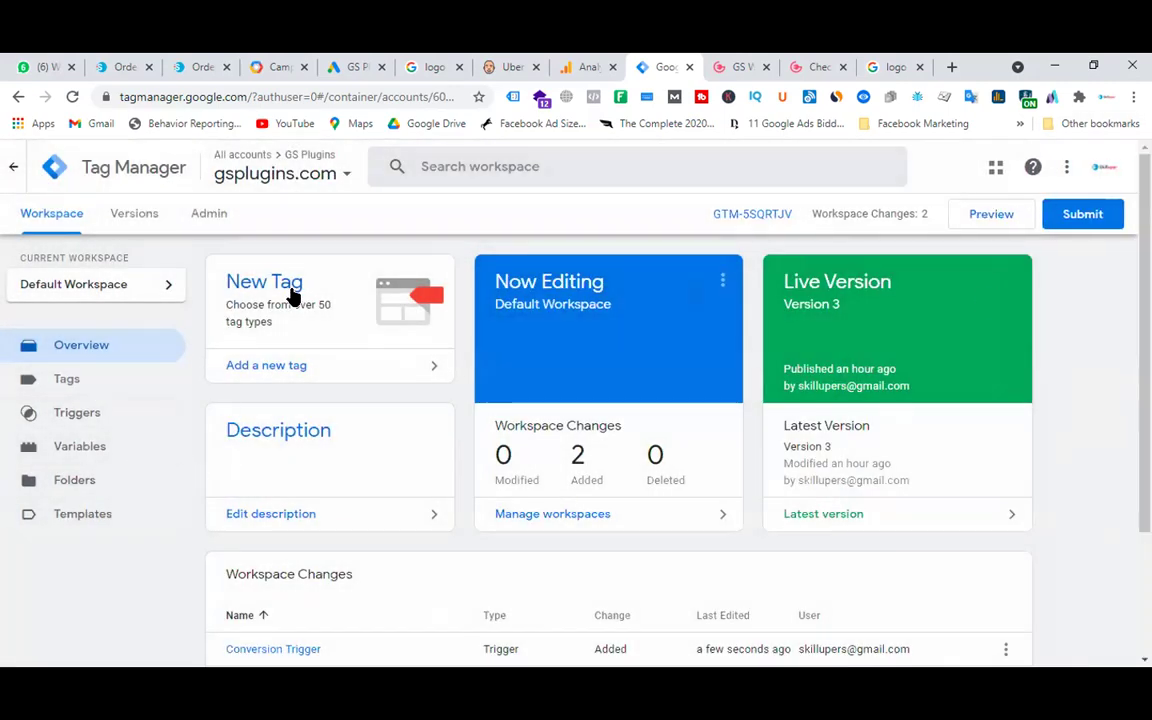
- Create a new tag named "Gads - Conversion Linker" with the Conversion Linker tag type
left_click(280, 291)
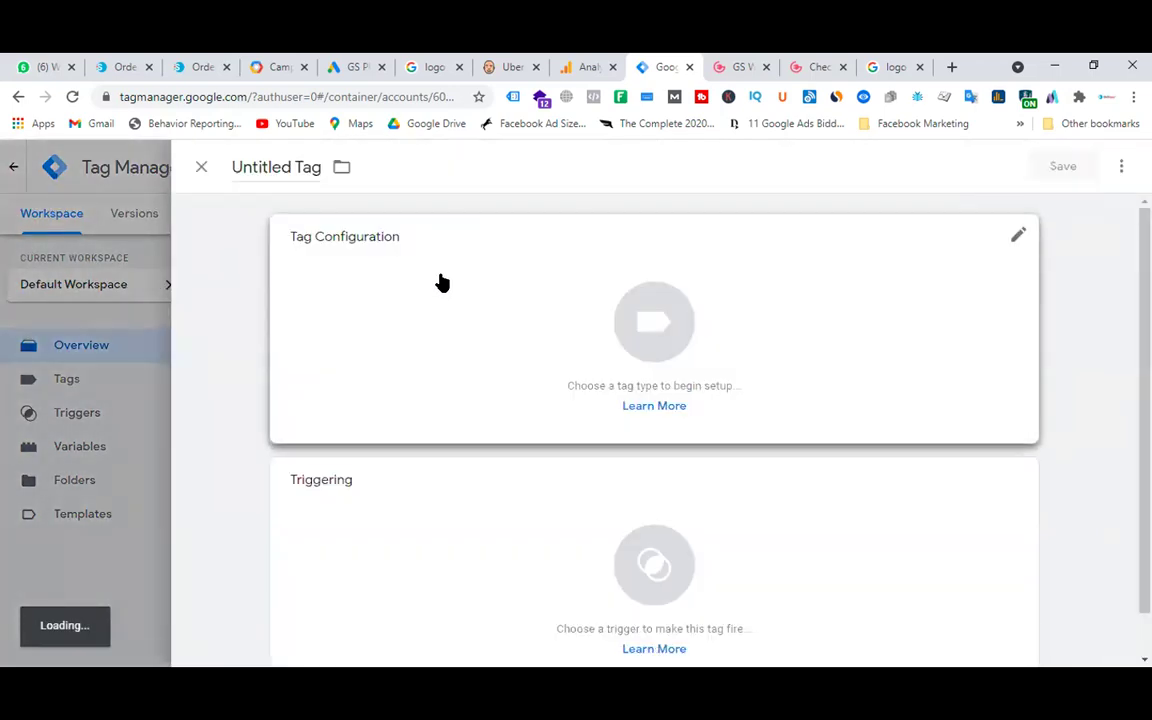
left_click(270, 167)
triple_click(271, 169)
type("Go")
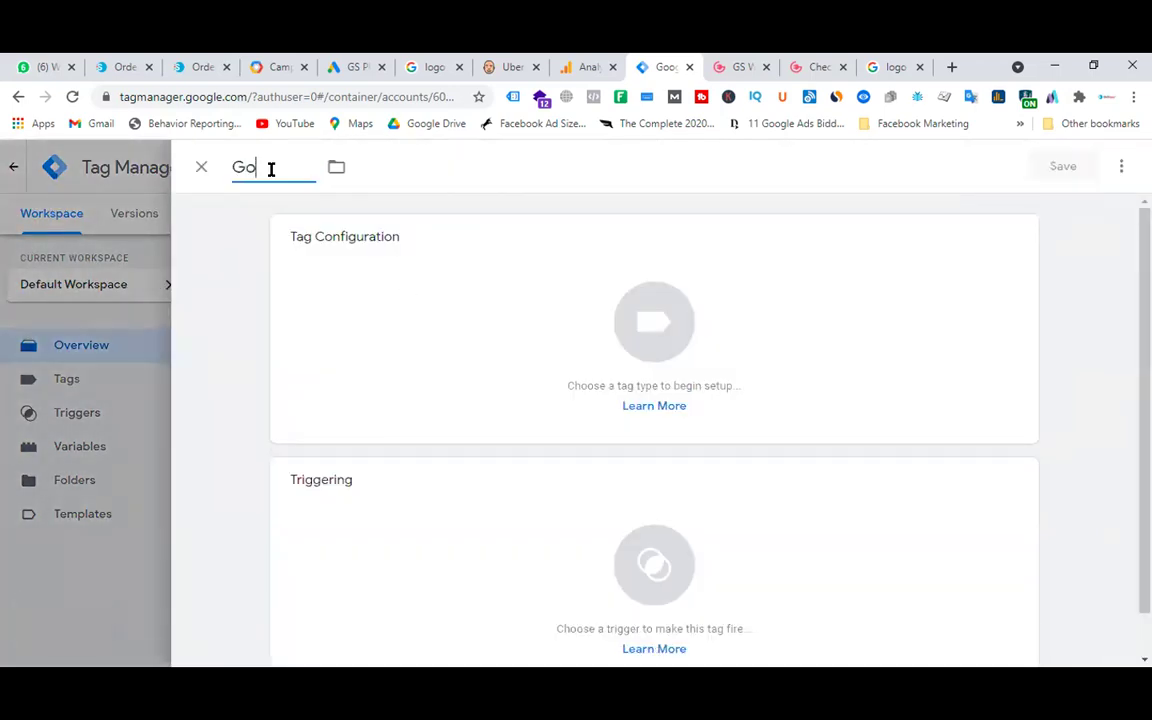
type("ads - Conversion Linker")
left_click(575, 313)
scroll(766, 558, "down", 1)
left_click(766, 558)
- Set the Conversion Linker tag to fire on All Pages and save it
scroll(540, 520, "down", 2)
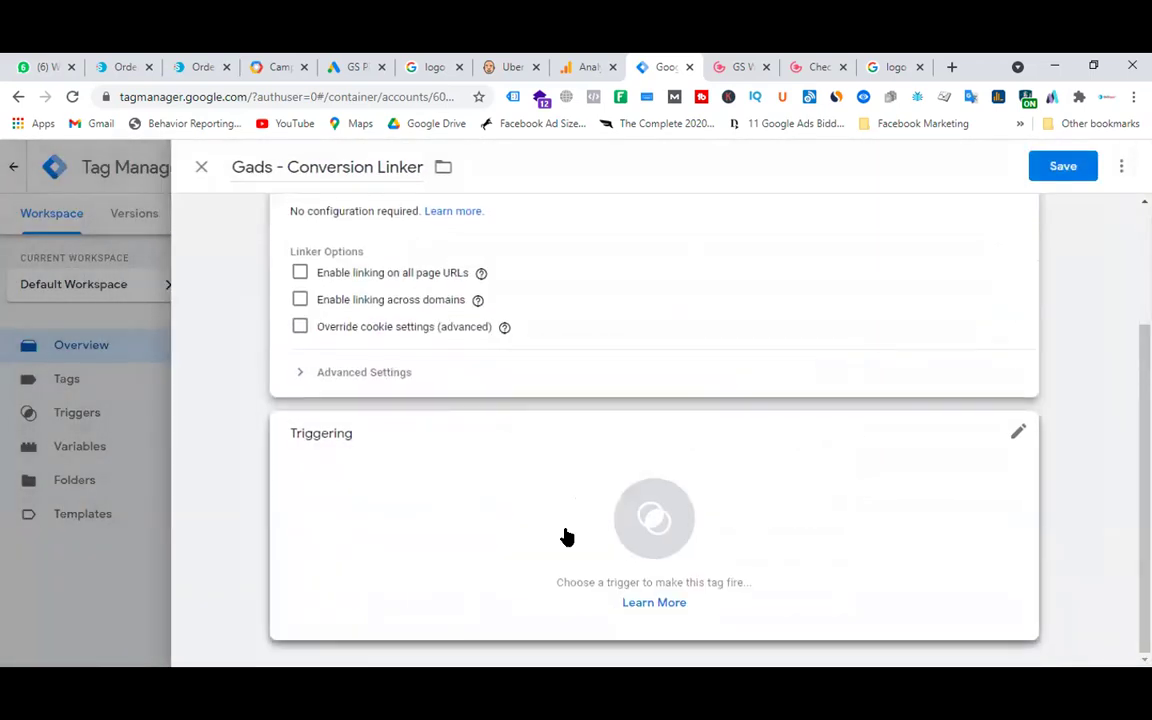
left_click(565, 538)
left_click(250, 242)
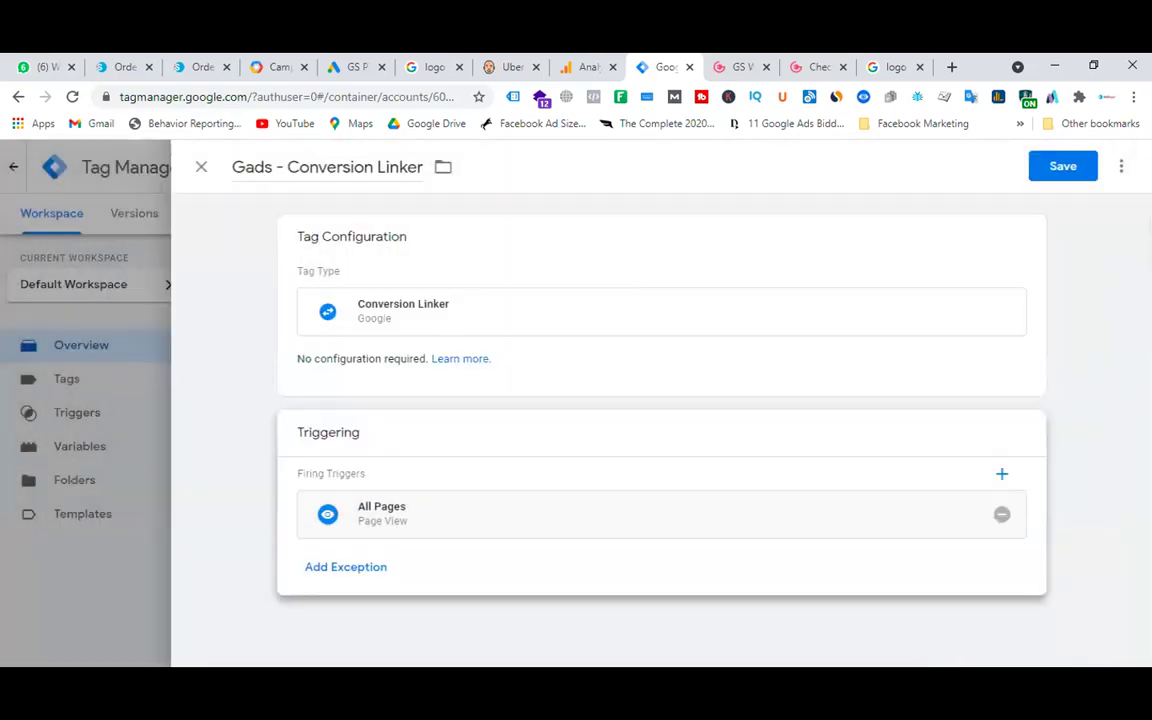
left_click(1059, 164)
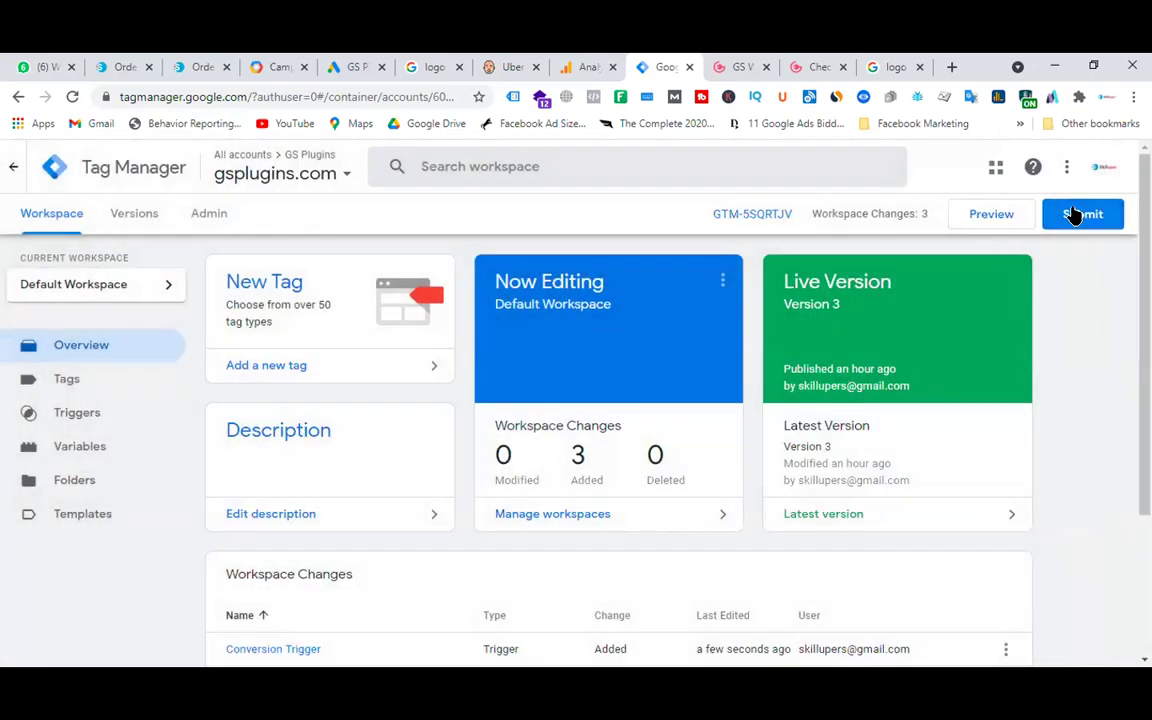
- Submit and publish the workspace changes without a version name or description, and return to the workspace
left_click(1073, 214)
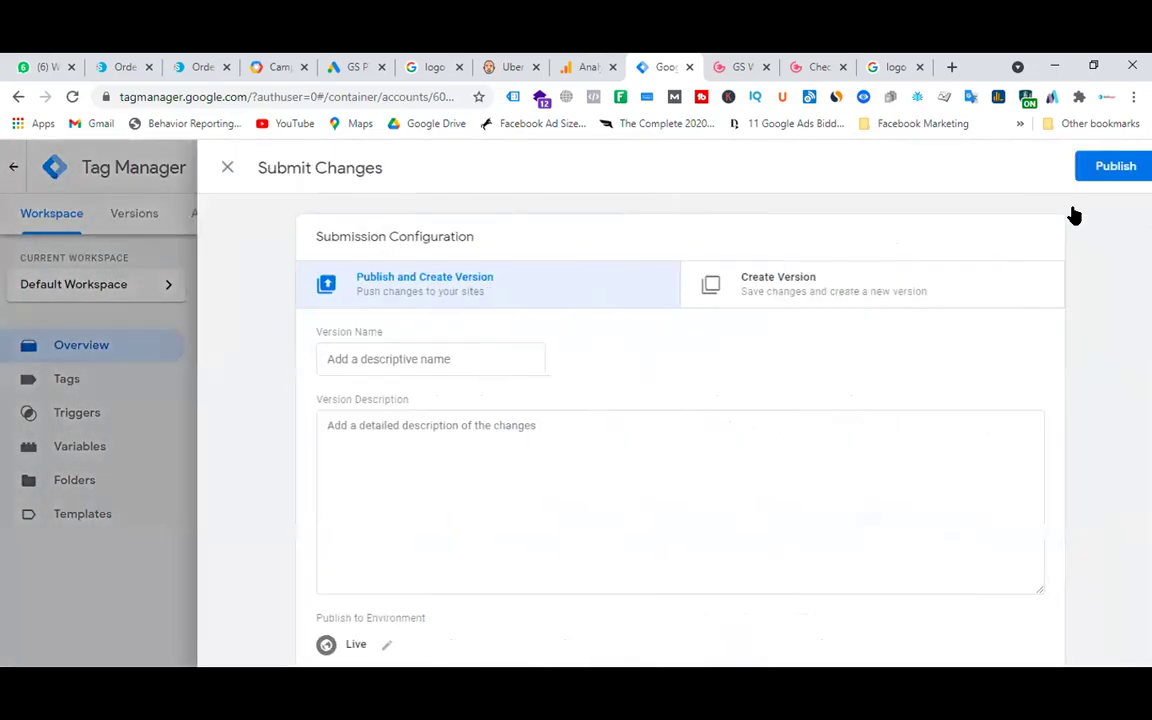
left_click(1082, 168)
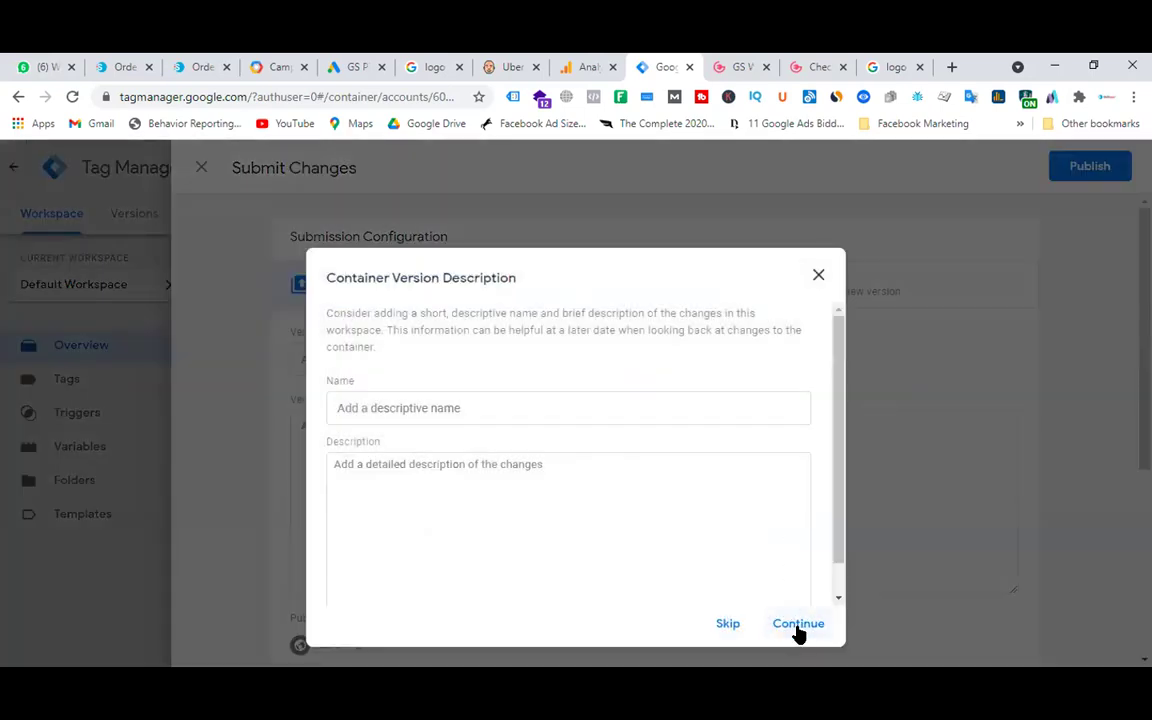
left_click(798, 624)
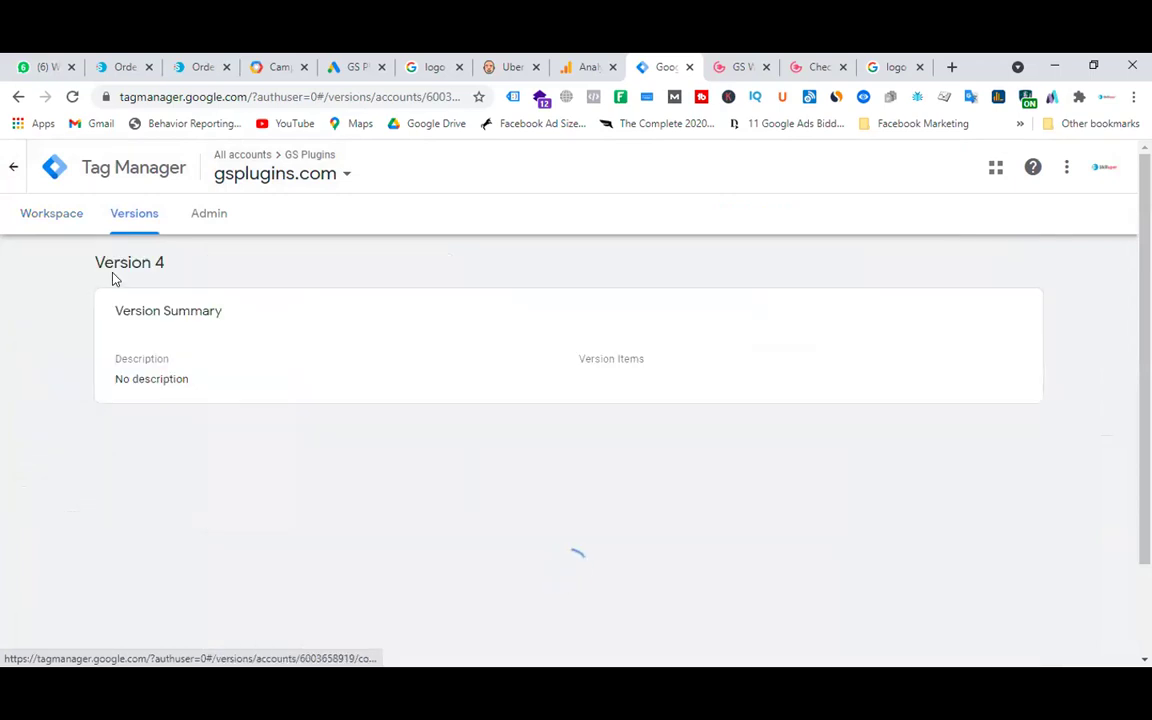
left_click(49, 214)
- Switch to Google Ads and finish the setup of the Purchase Products conversion action
left_click(348, 70)
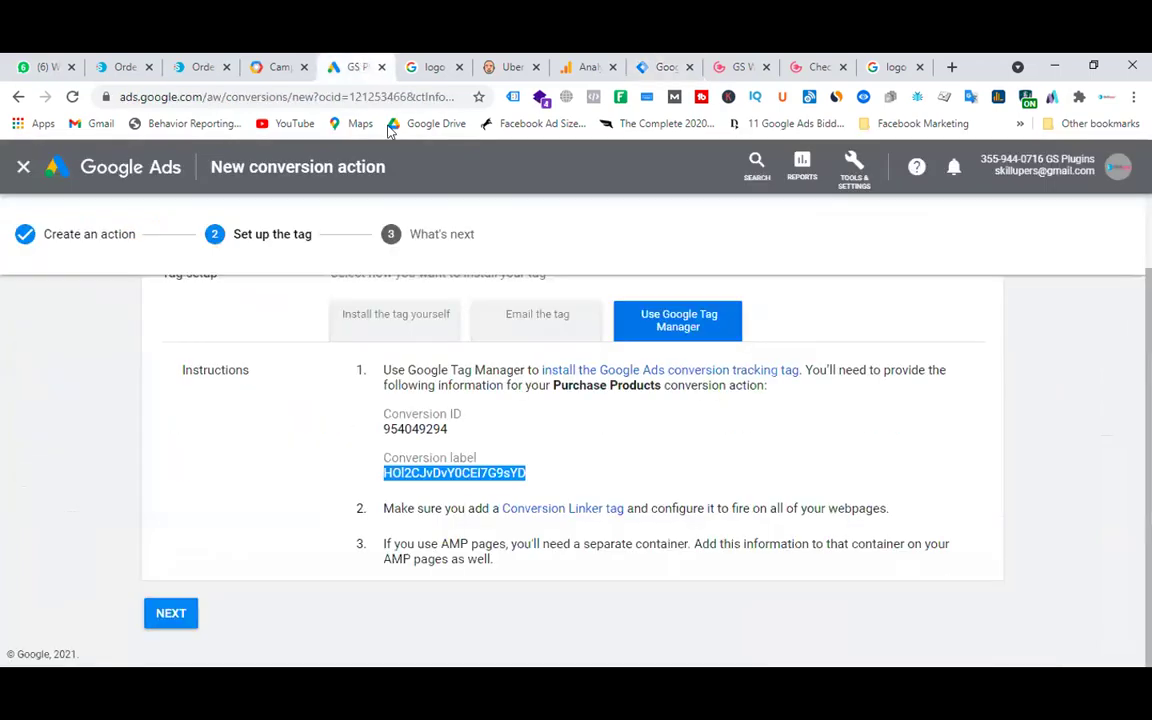
left_click(174, 620)
left_click(176, 602)
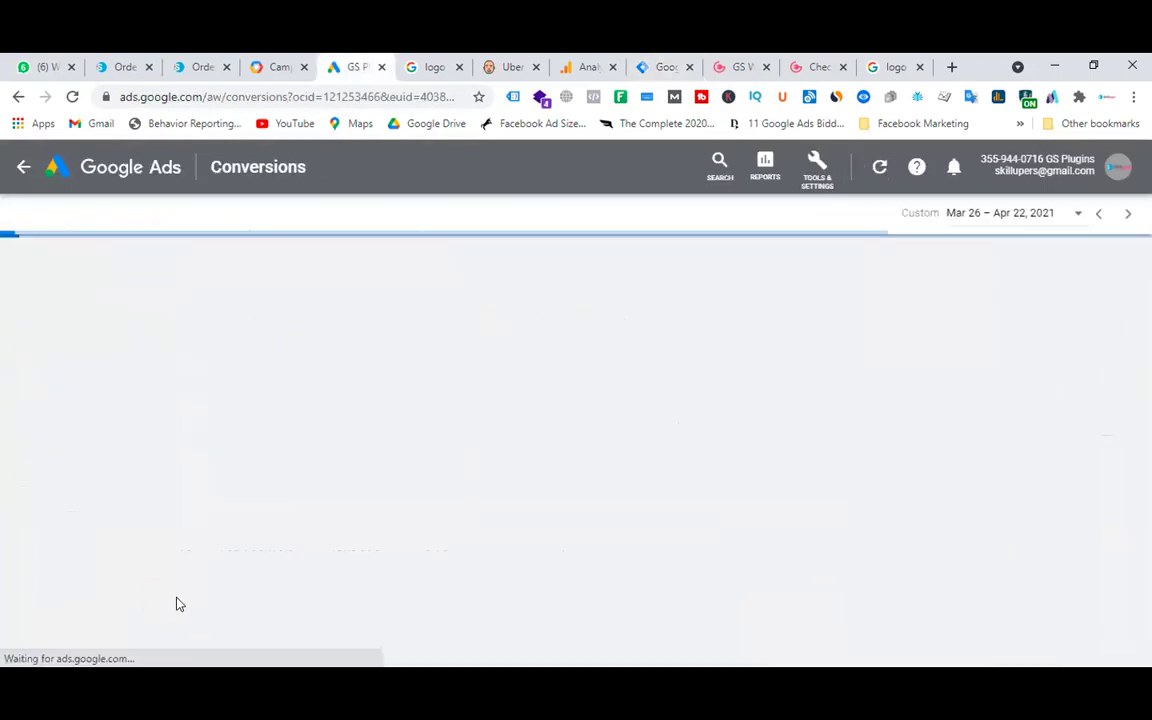
- Open the GS Logo Slider - PPC - Sales campaign from the campaigns list and check its ad group's default max. CPC
left_click(134, 172)
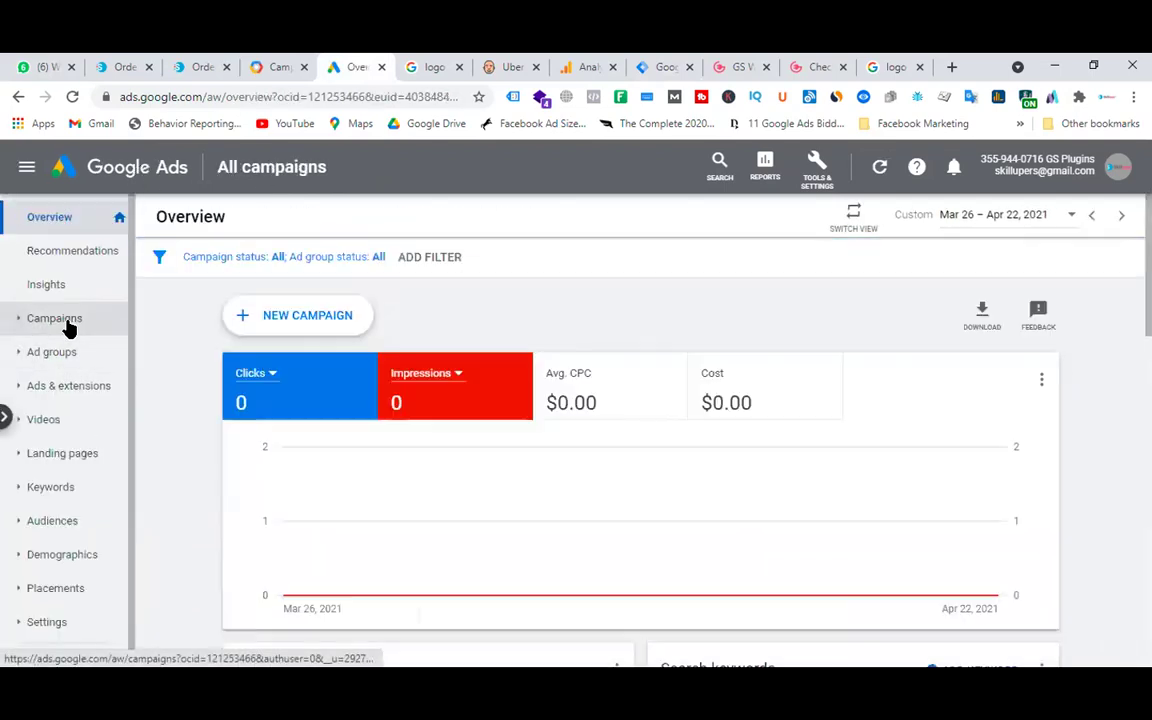
left_click(62, 320)
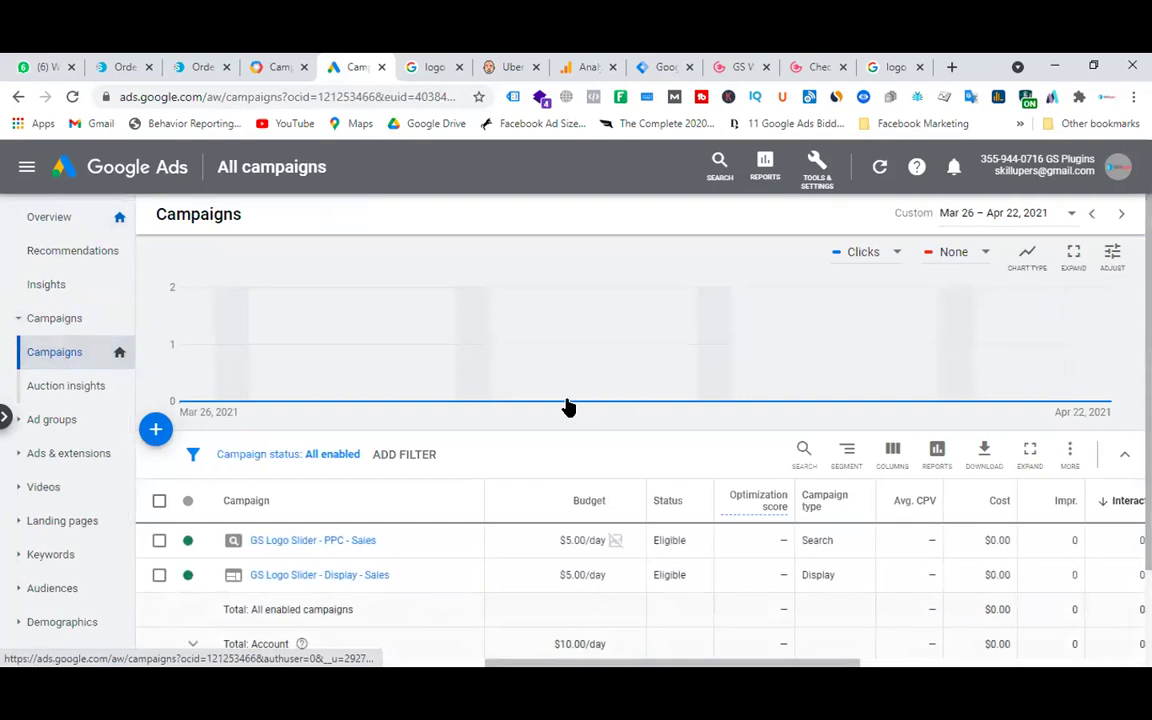
scroll(318, 418, "down", 2)
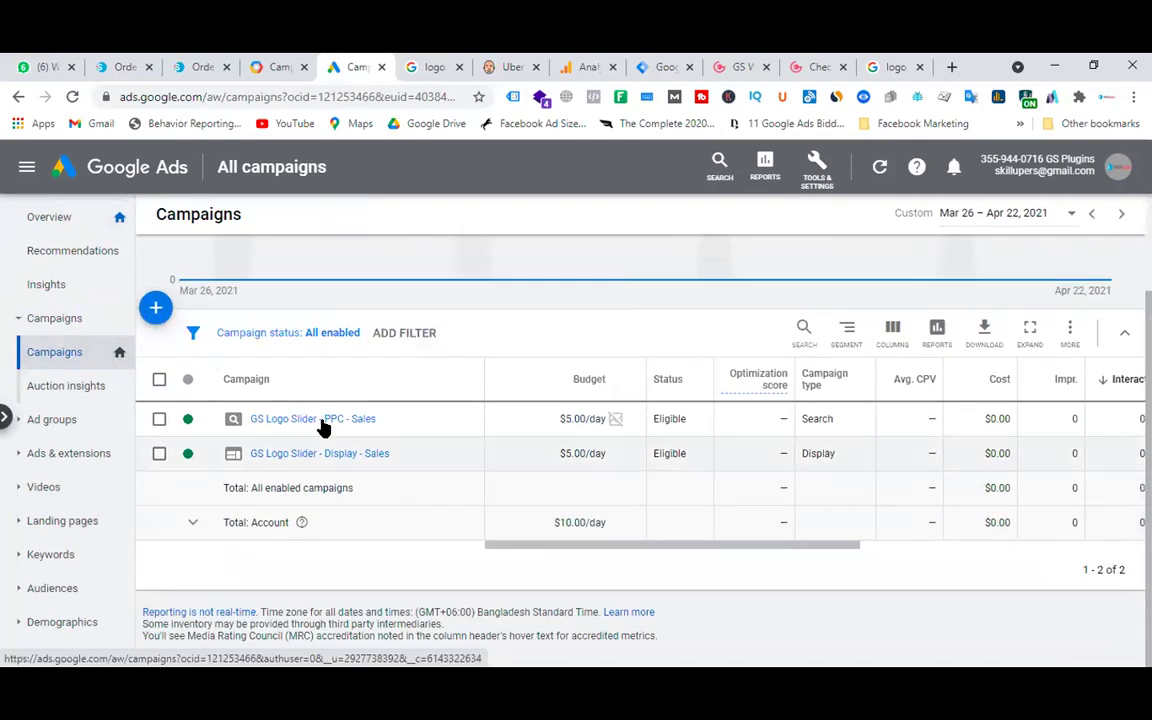
left_click(321, 420)
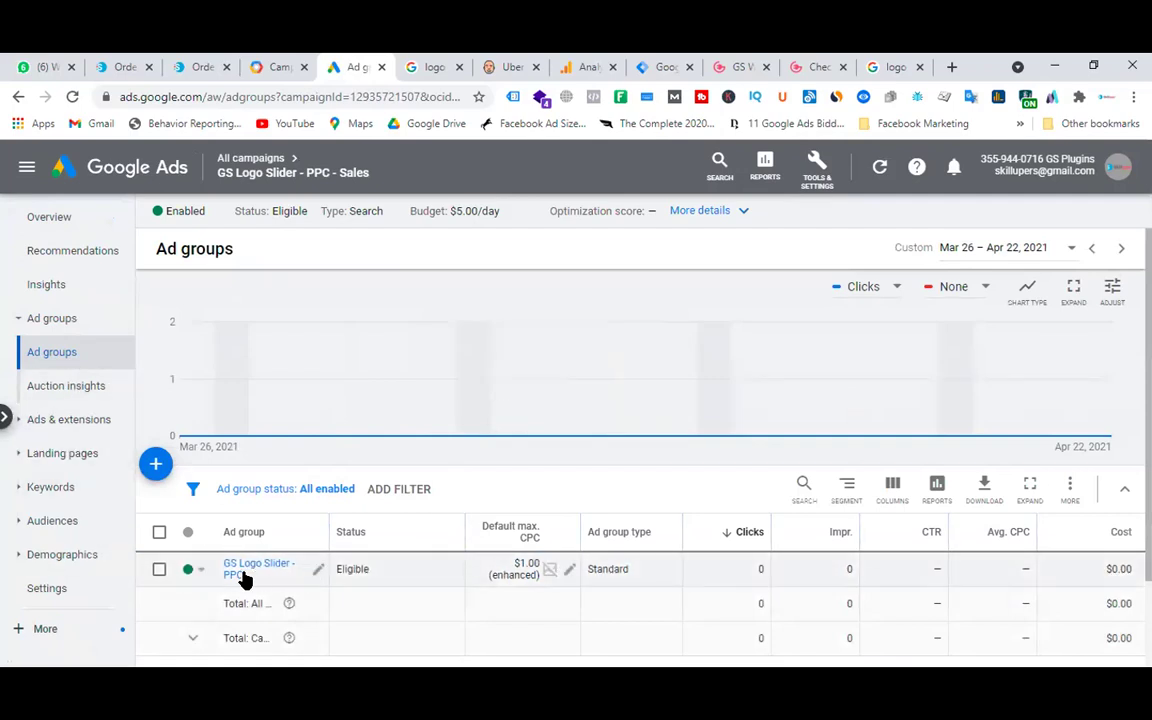
left_click(568, 570)
left_click(617, 640)
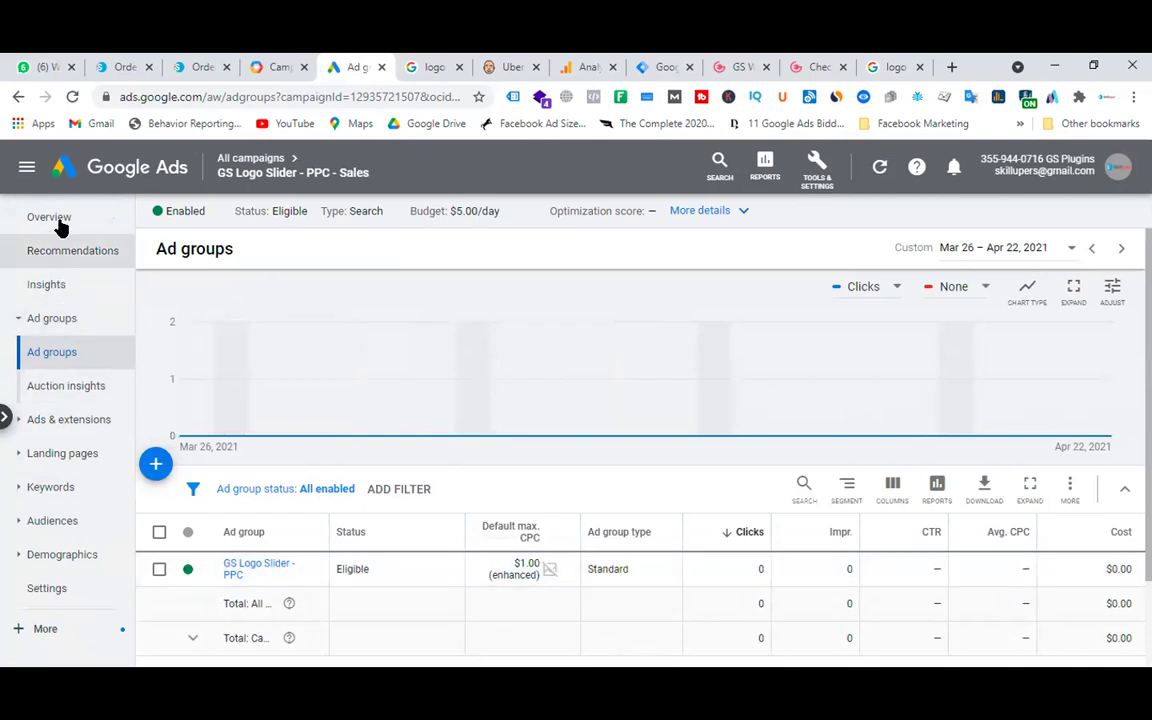
- Reopen the PPC - Sales campaign, review the GS Logo Slider - PPC ad group's search keywords, and save its max. CPC at $1.00
left_click(279, 162)
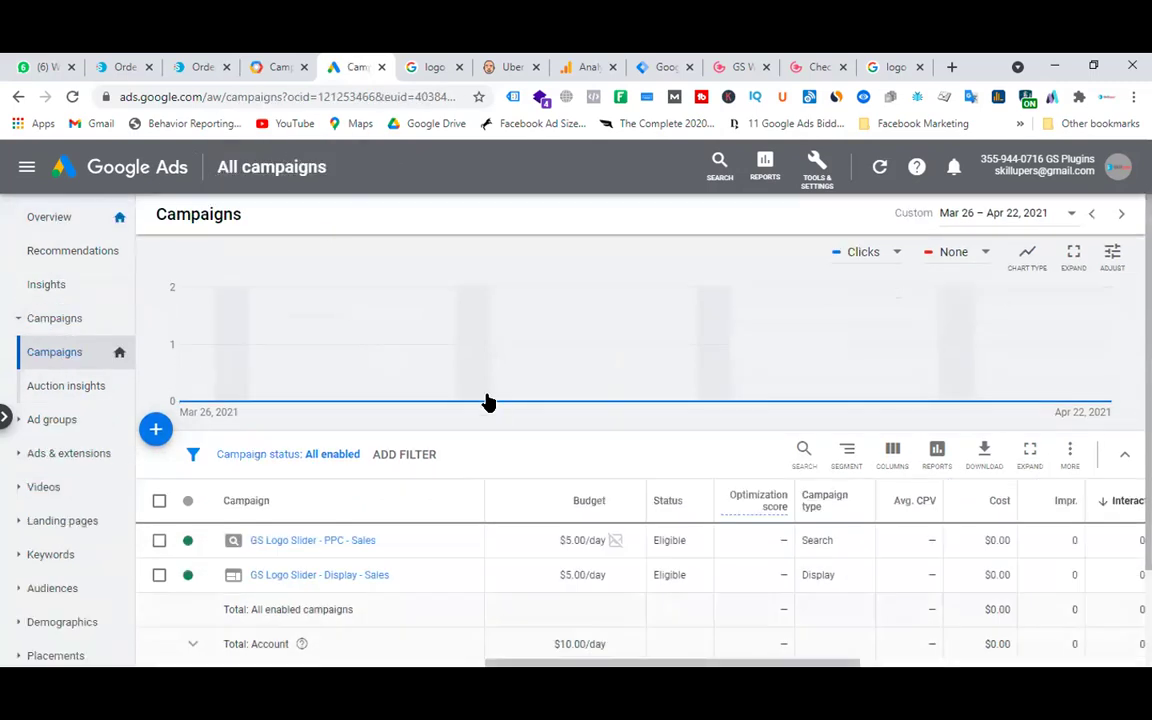
left_click(318, 541)
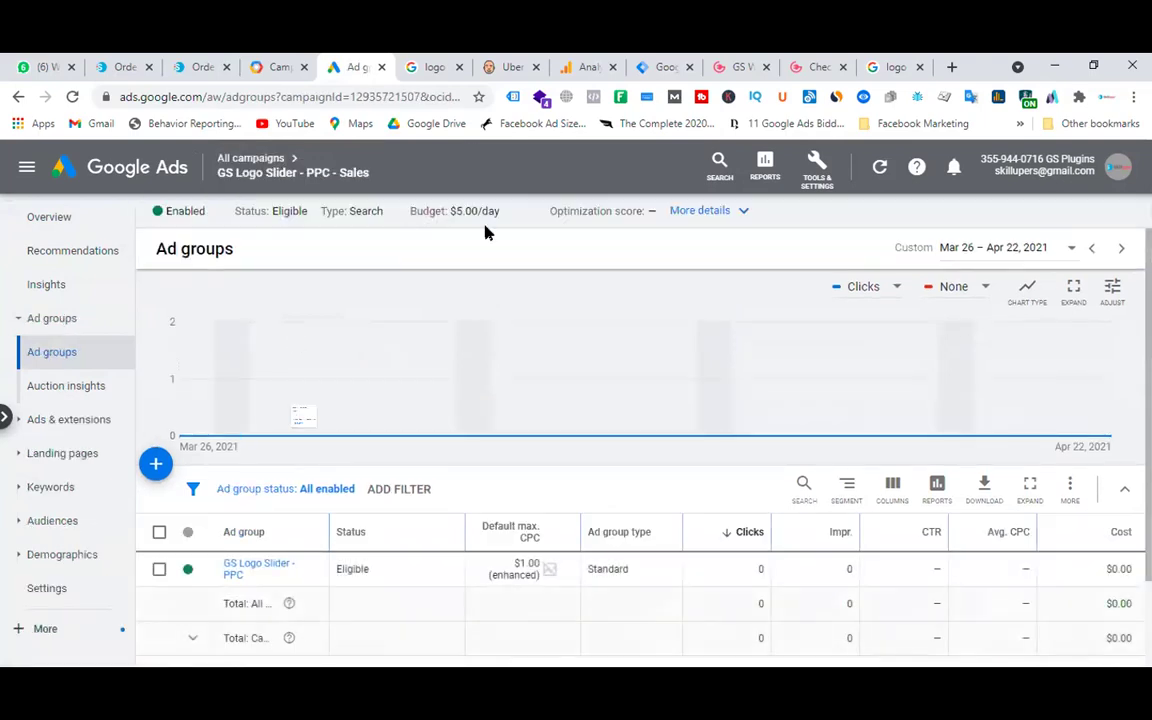
left_click(254, 574)
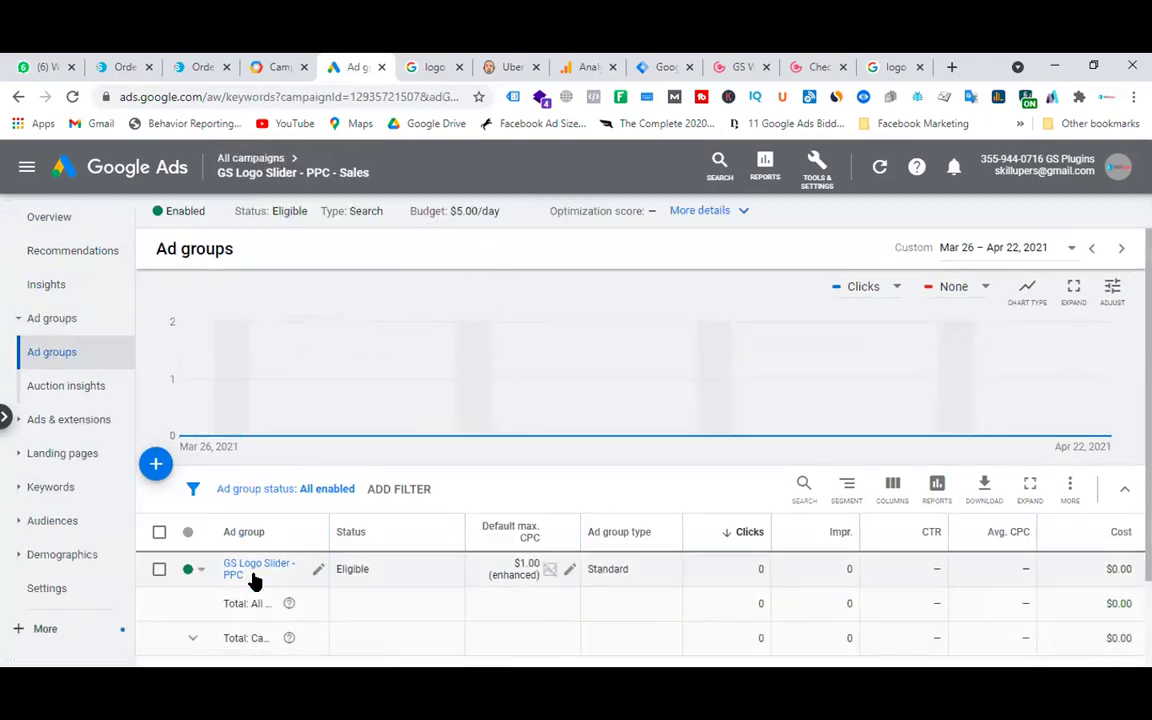
scroll(411, 447, "down", 10)
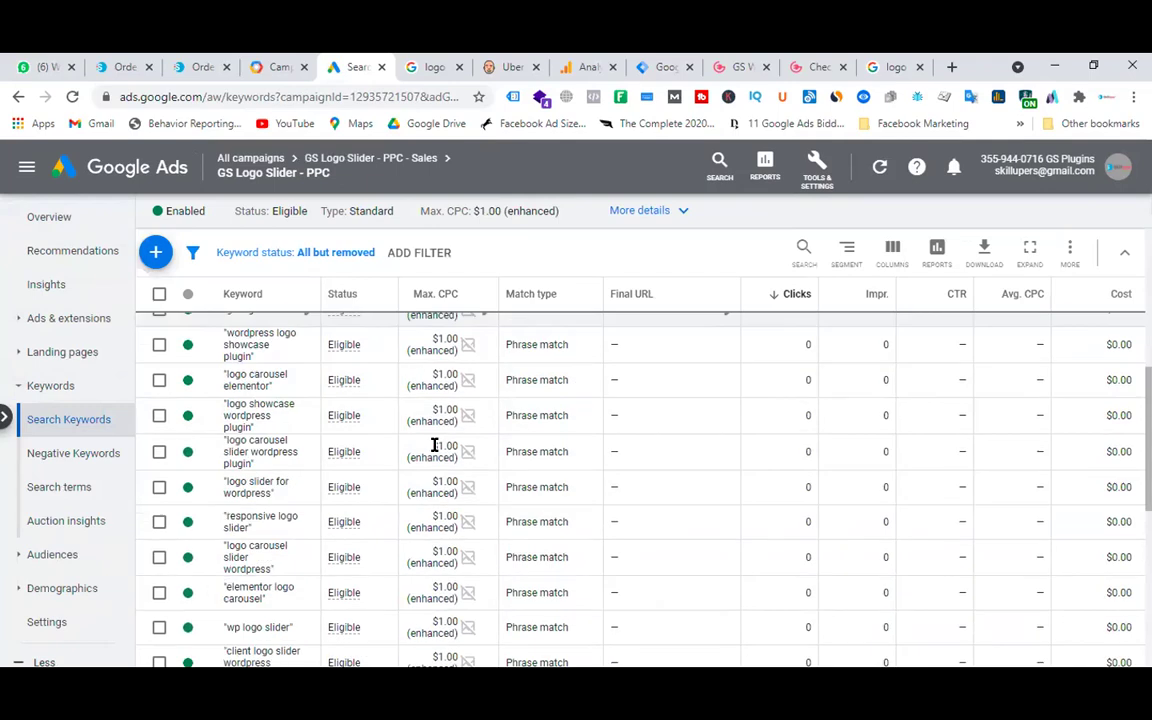
scroll(440, 452, "up", 10)
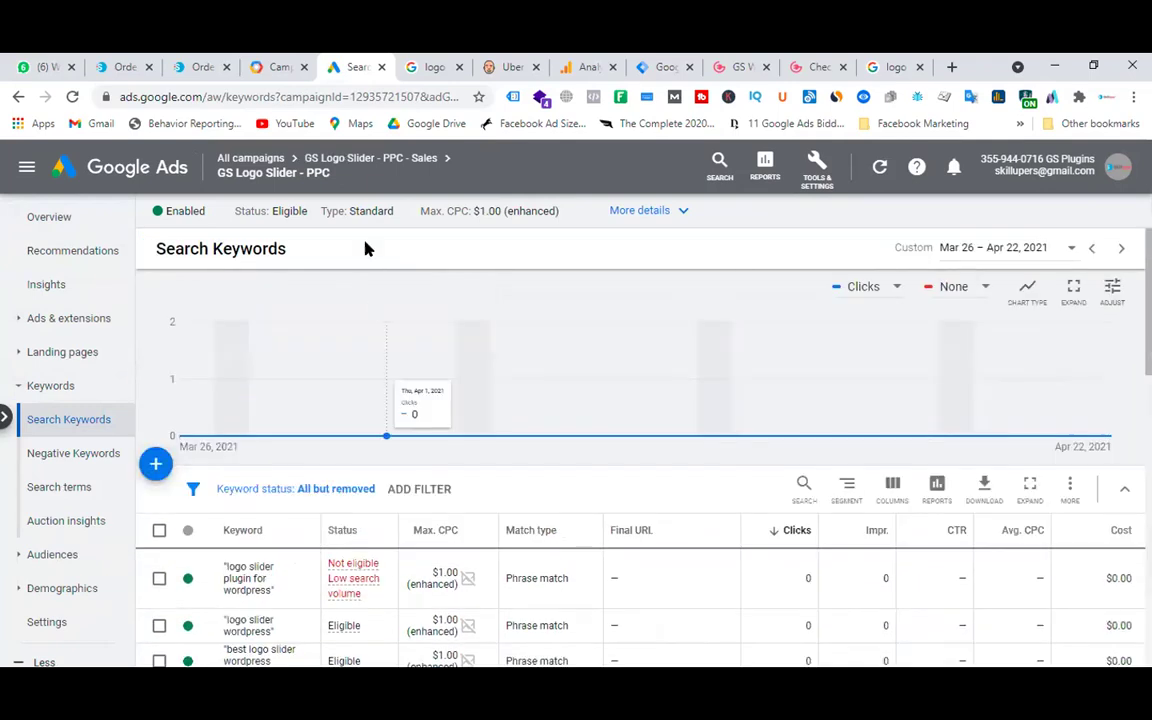
left_click(573, 216)
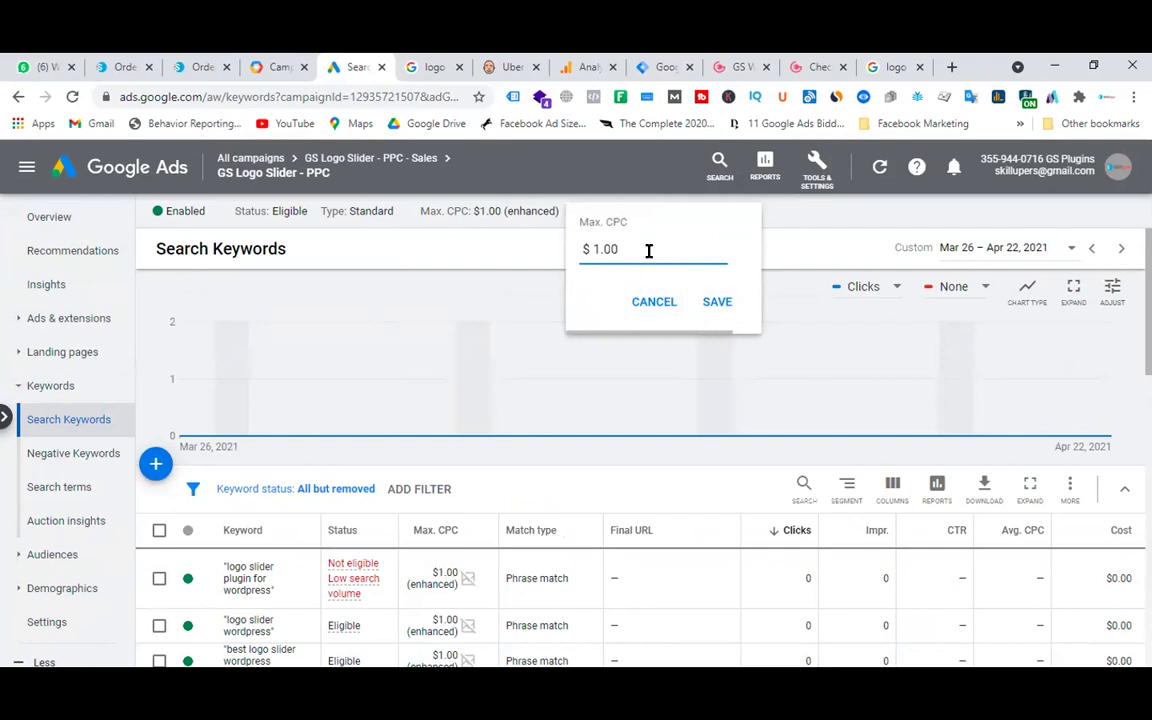
left_click(718, 305)
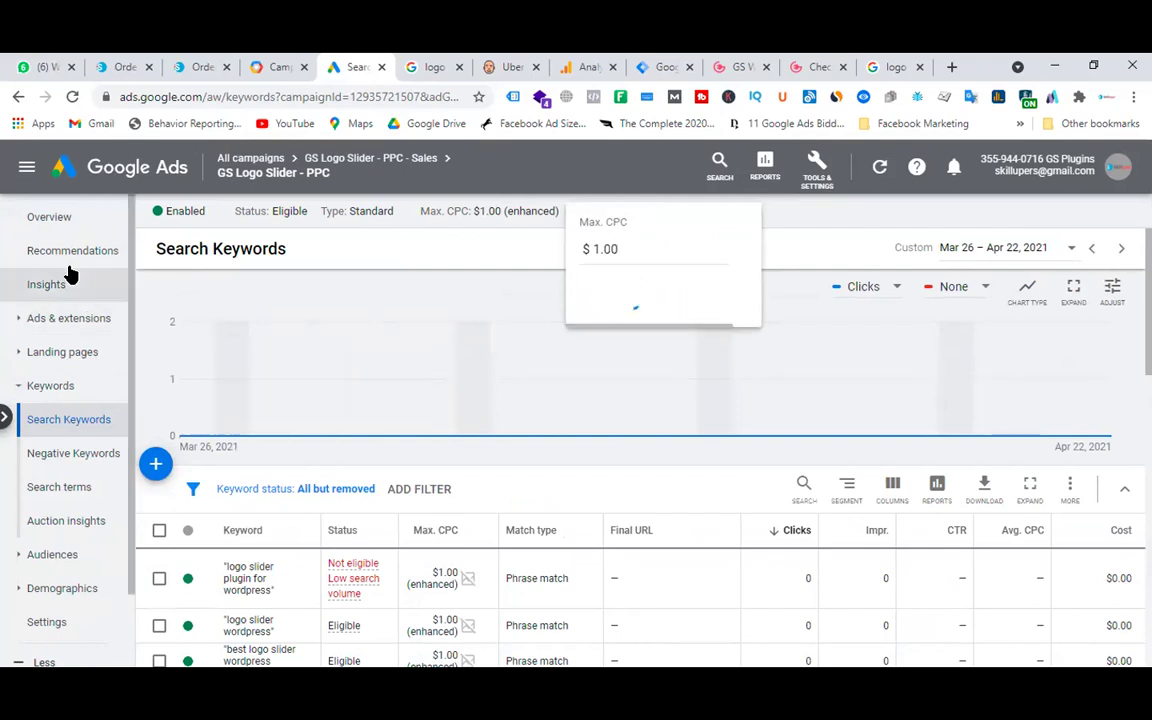
- Return to all campaigns and examine the bid strategy, clicks and conversion columns for both GS Logo Slider campaigns
left_click(270, 162)
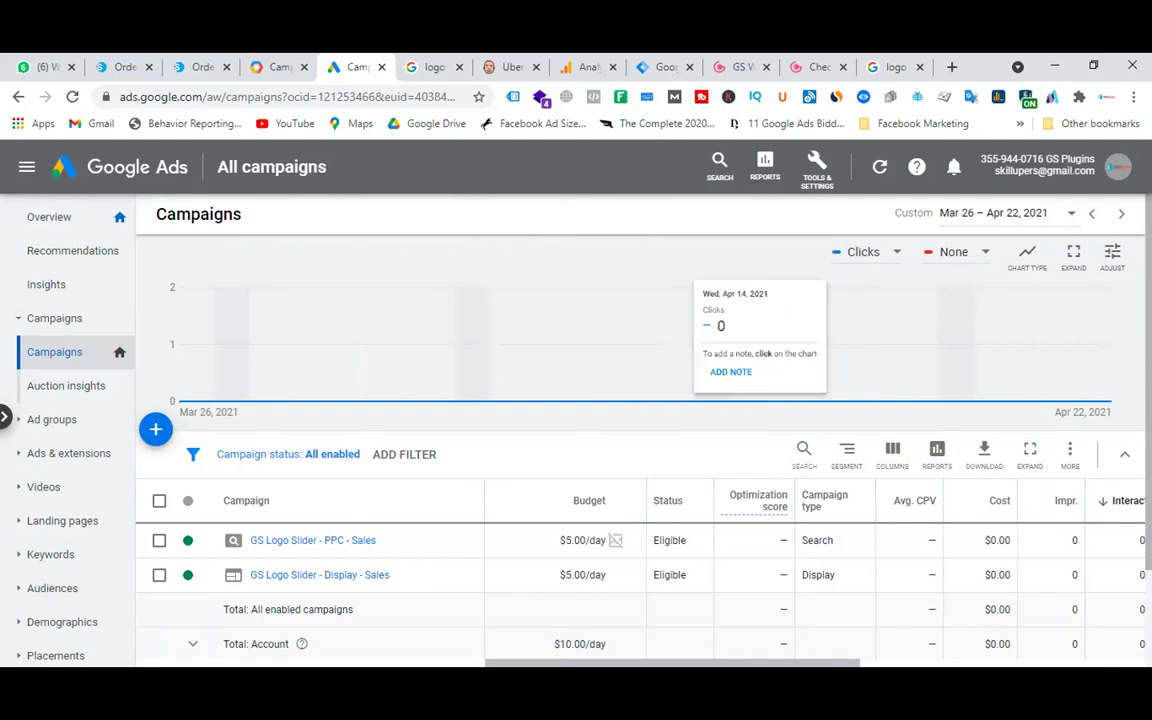
left_click_drag(784, 663, 1008, 652)
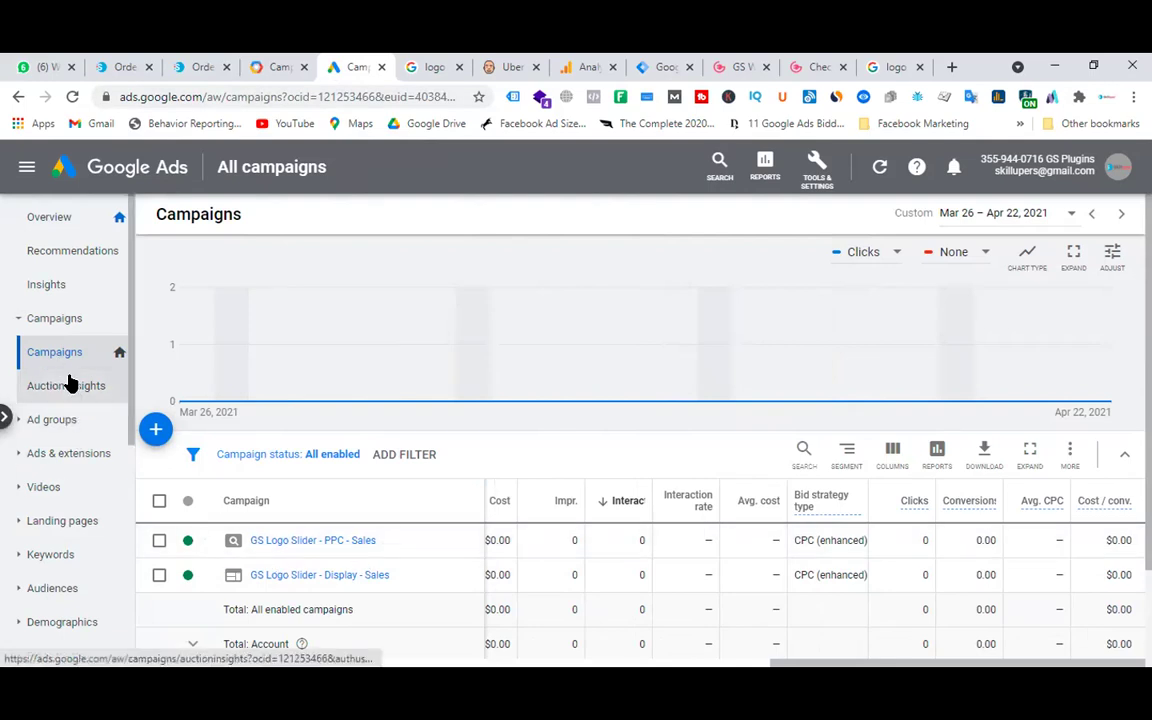
- Open the GS Logo Slider - PPC ad group in the PPC - Sales campaign and review its search keywords and responsive search ad
left_click(283, 541)
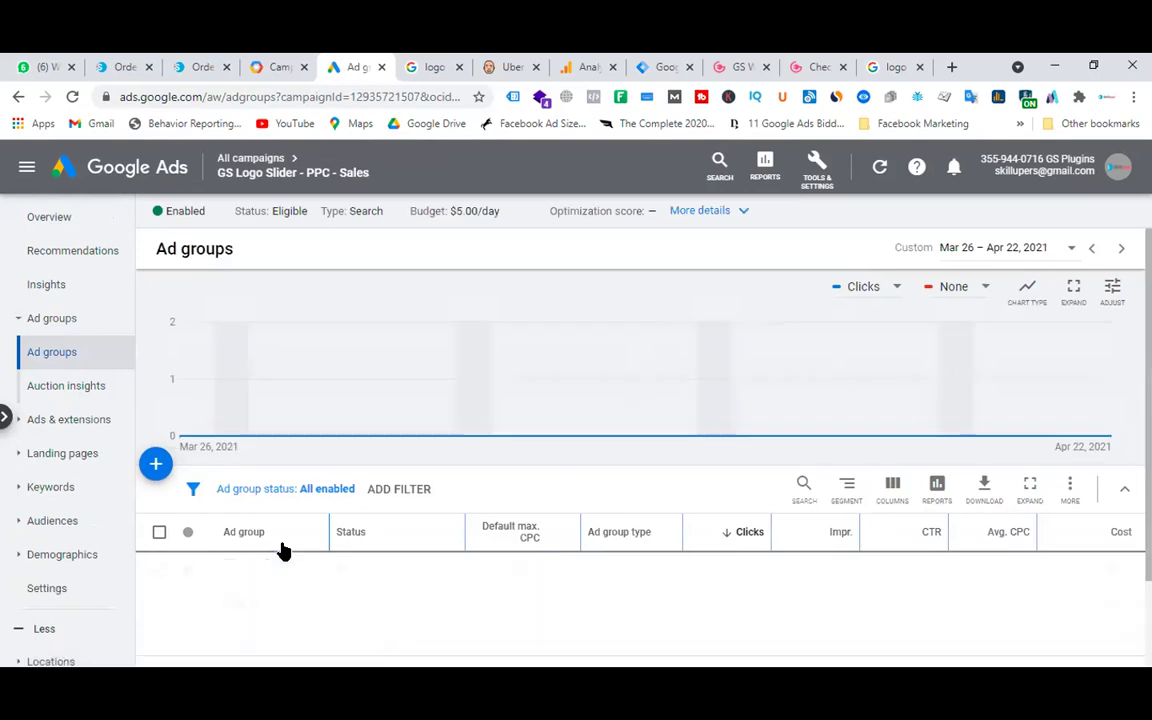
left_click(247, 466)
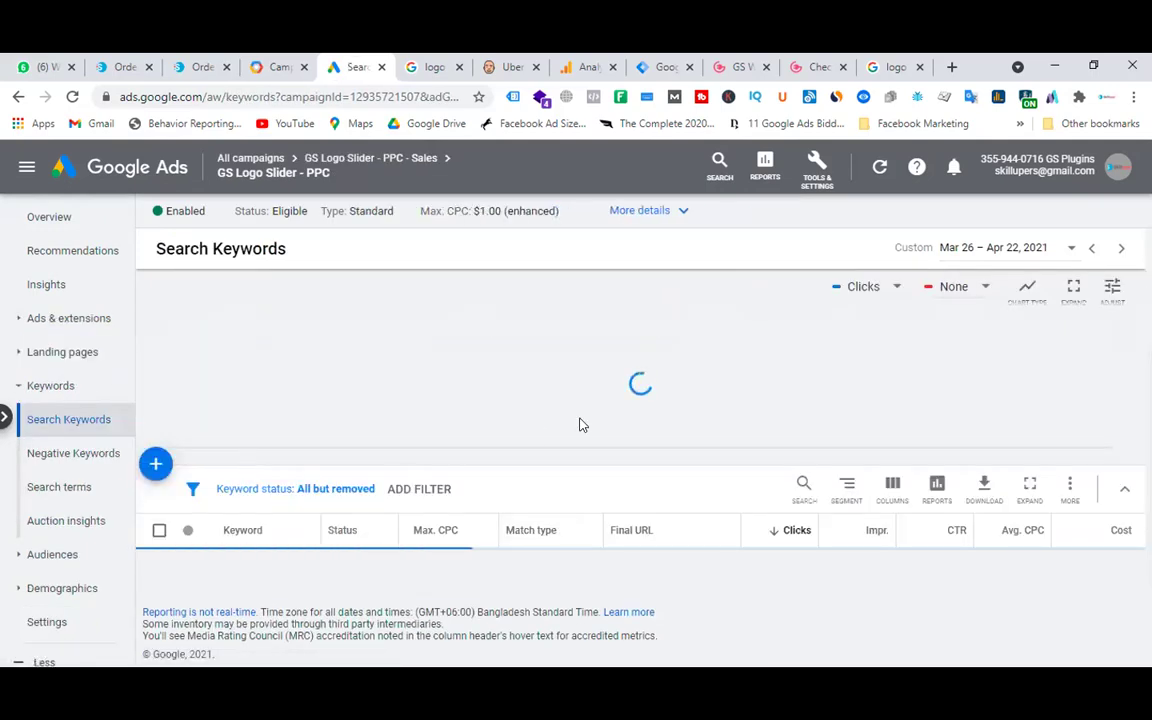
scroll(543, 412, "down", 3)
left_click(40, 318)
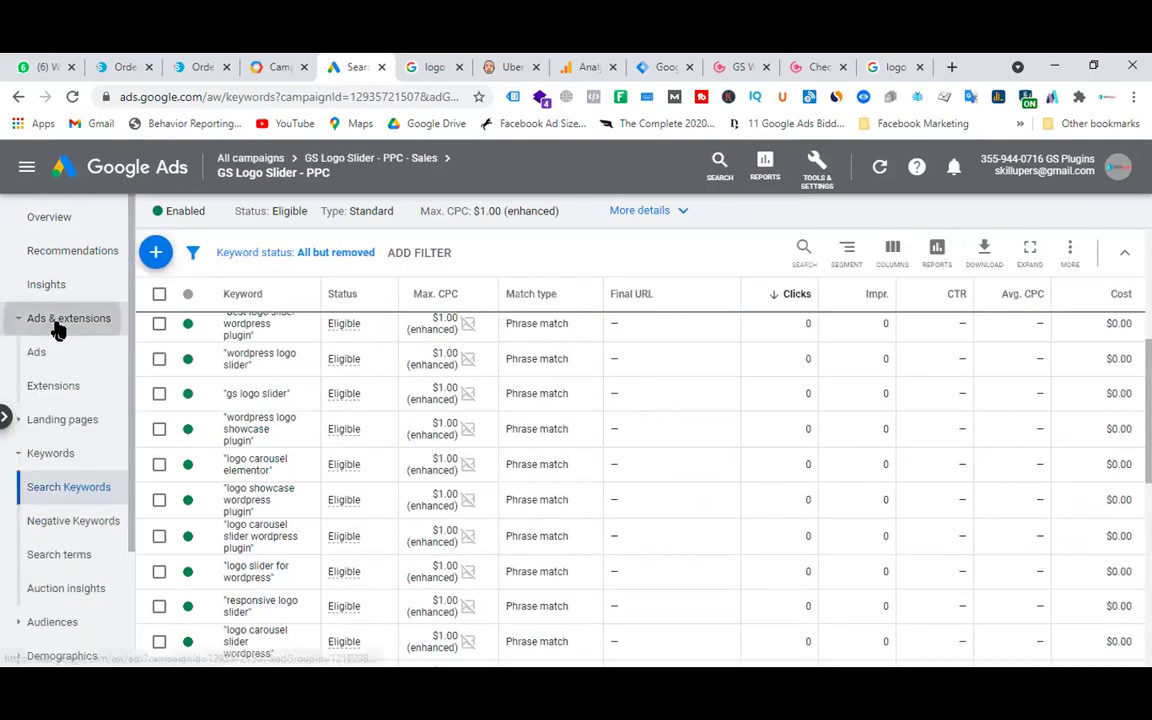
left_click(48, 357)
scroll(856, 553, "down", 3)
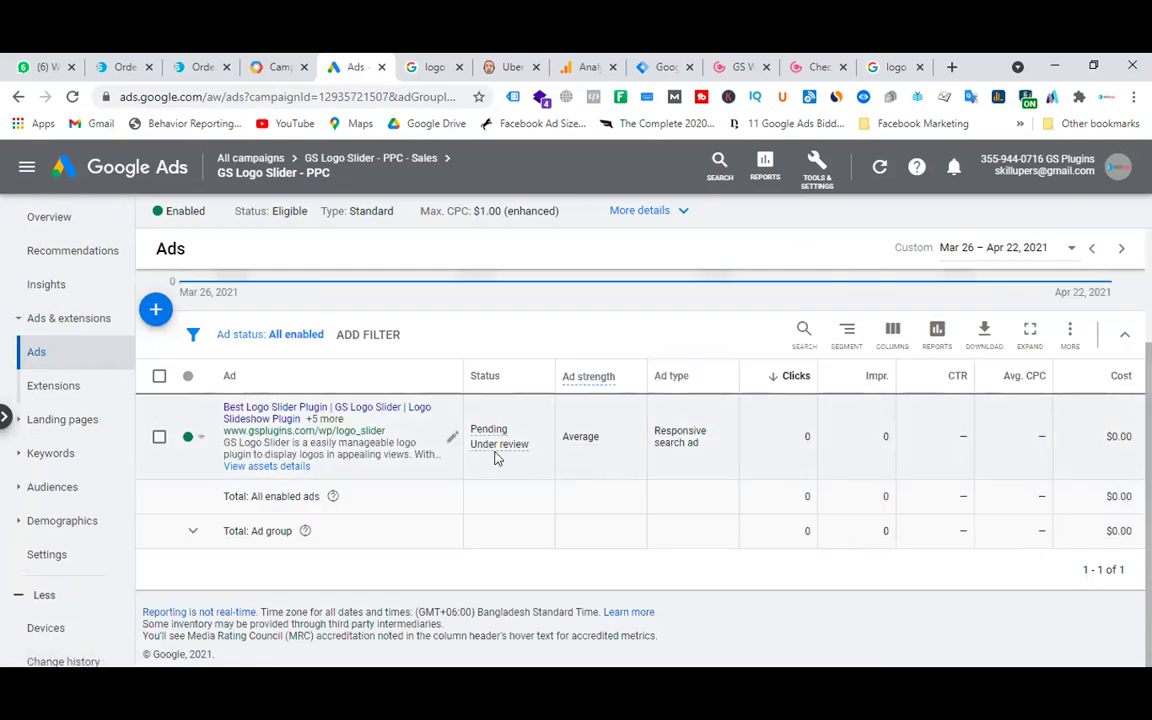
- Open the GS Logo Slider ad group in the Display - Sales campaign and review its image ads
left_click(252, 158)
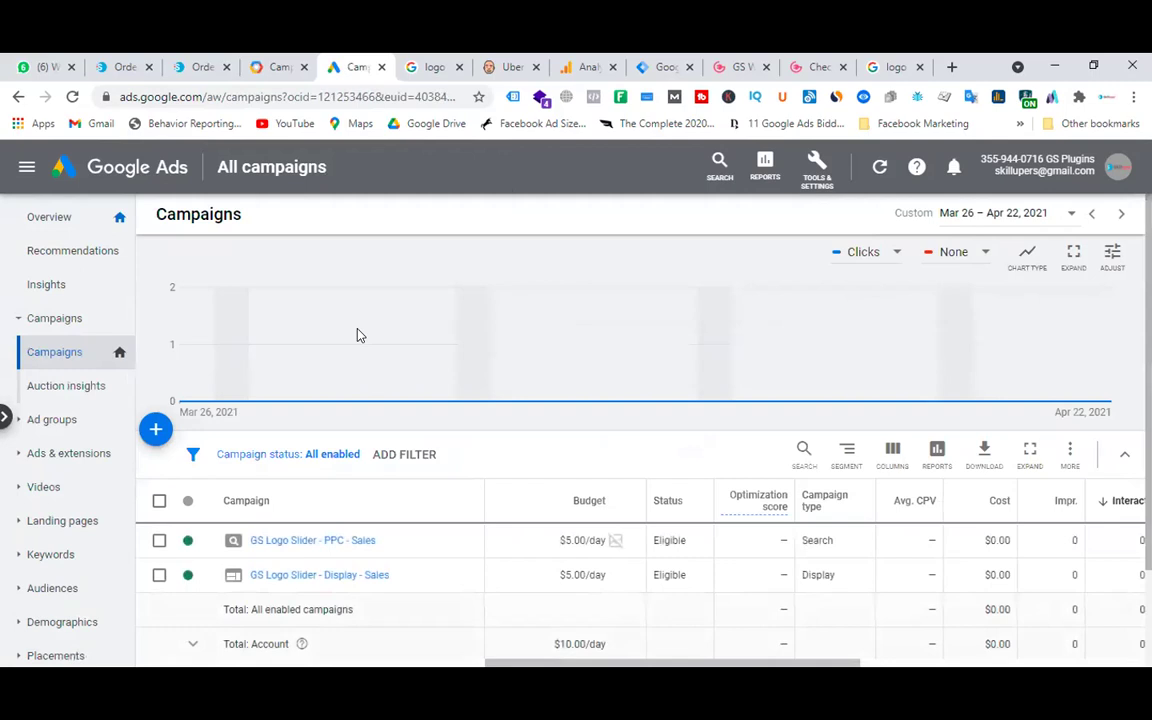
left_click(343, 580)
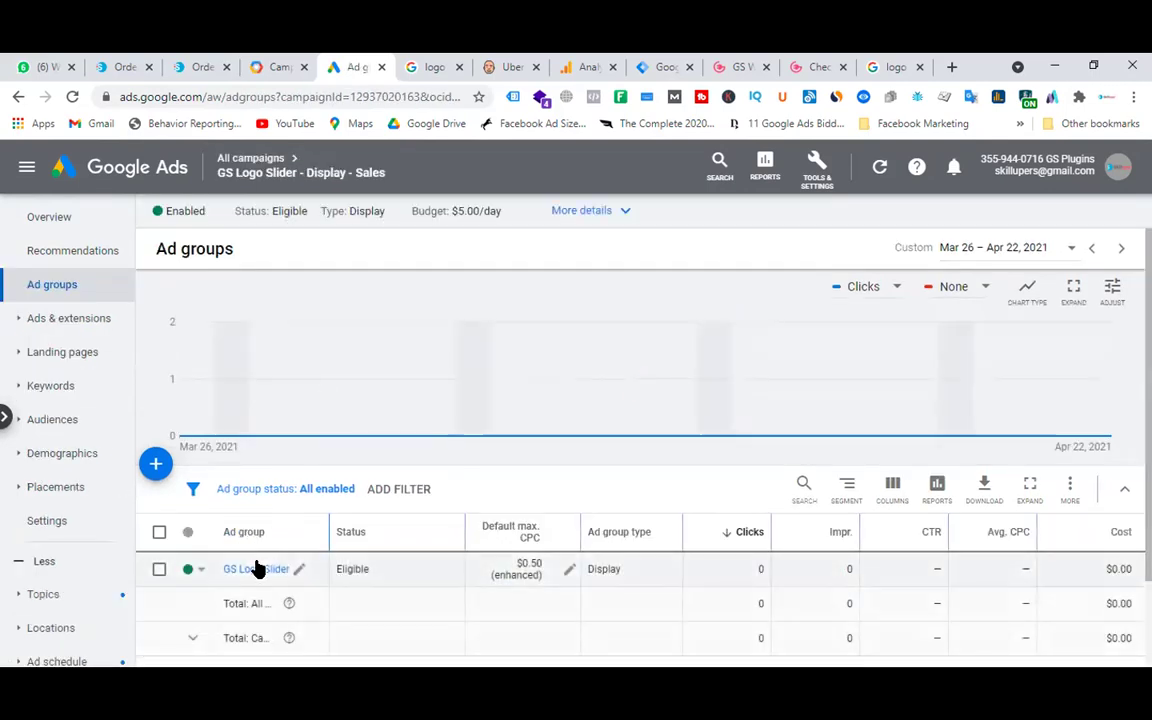
left_click(263, 570)
scroll(460, 409, "down", 5)
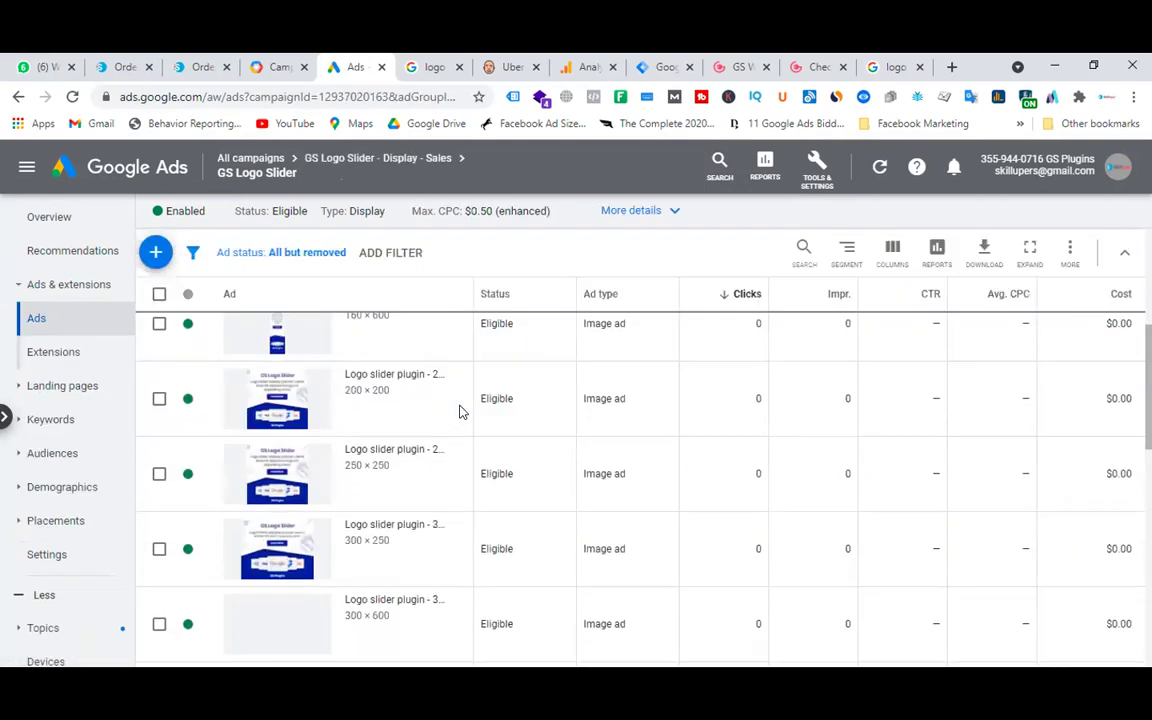
scroll(506, 450, "down", 5)
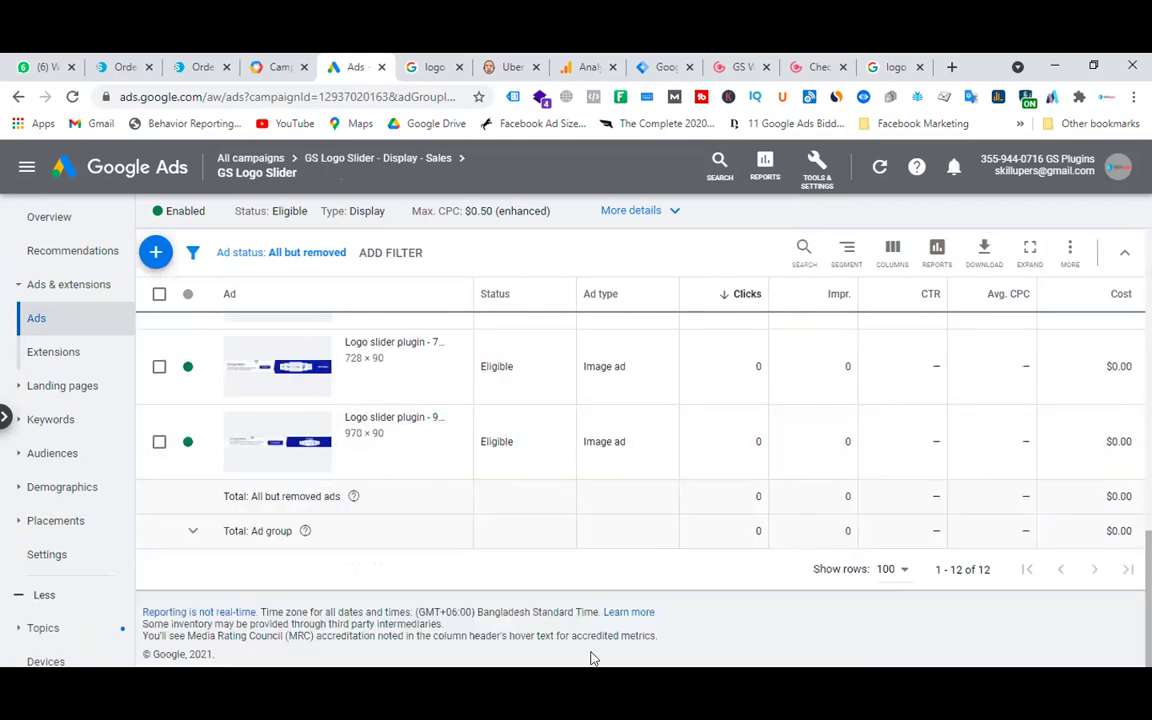
scroll(616, 461, "up", 10)
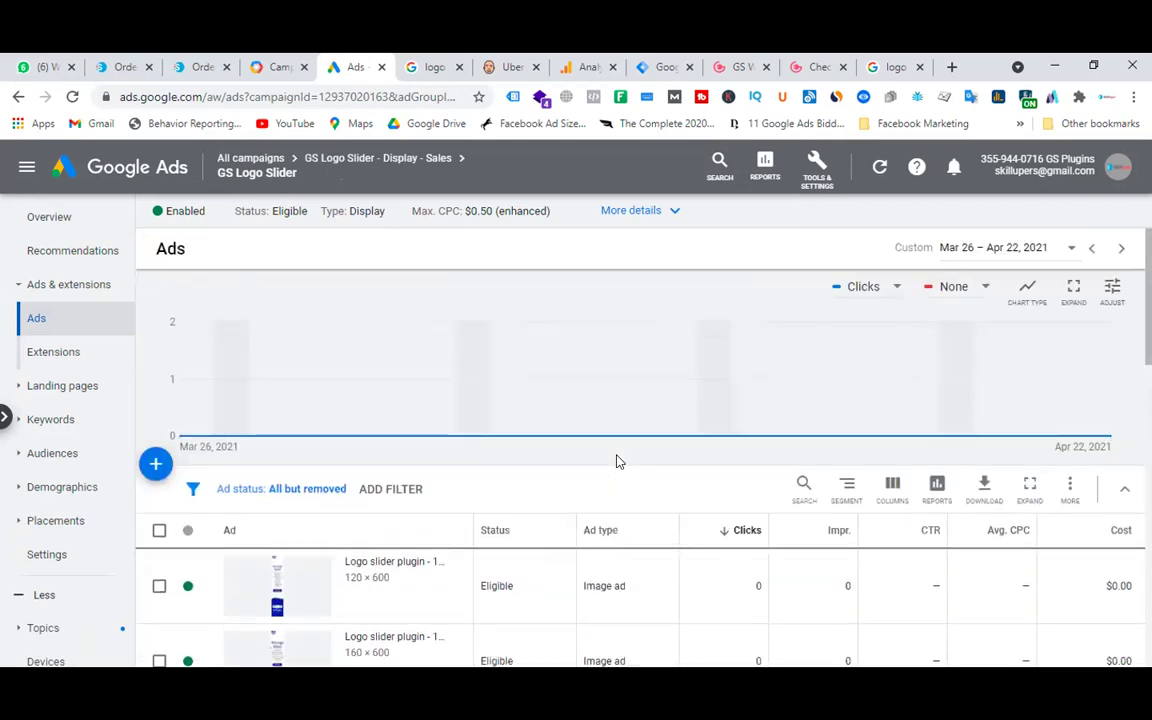
- Return to all campaigns and look over the available planning, measurement, setup and billing tools
left_click(266, 159)
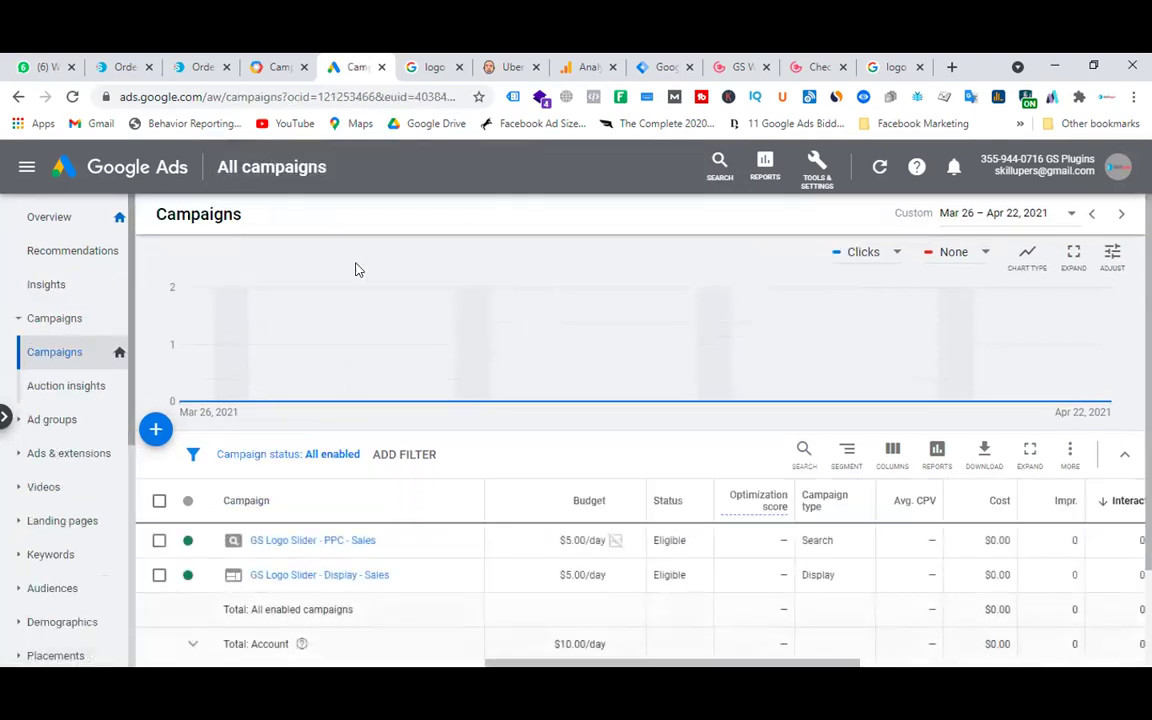
left_click(812, 168)
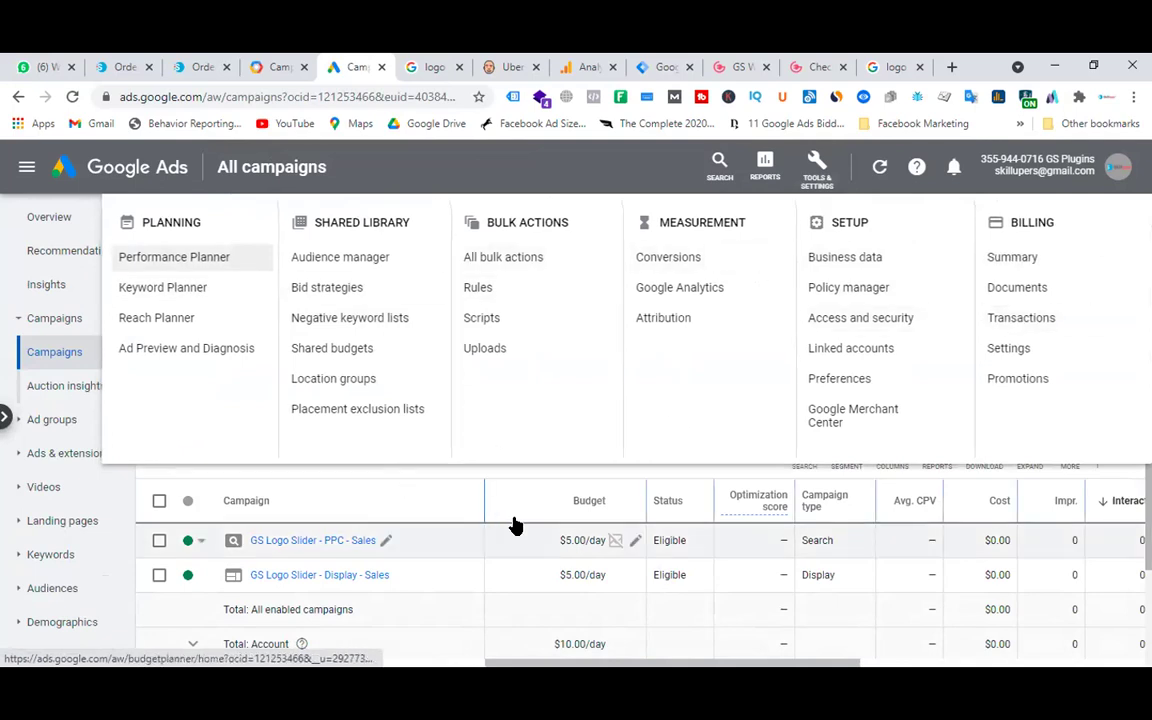
left_click(519, 479)
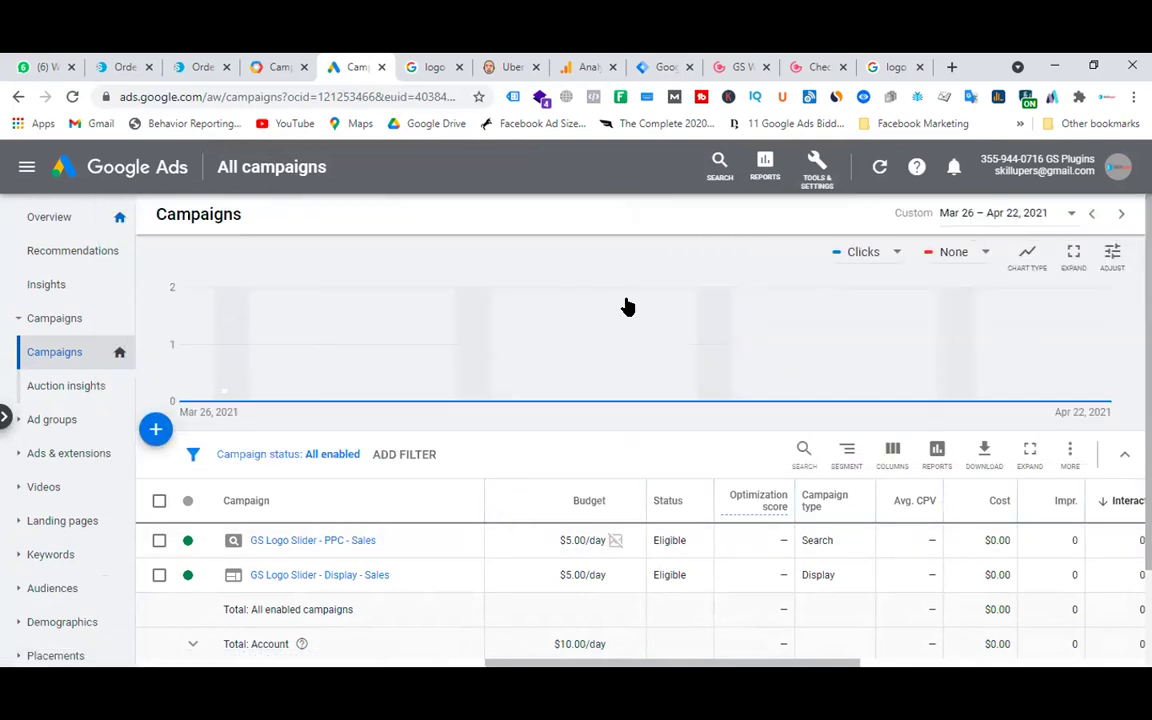
- Switch to Google Analytics and review the Realtime overview of the GA4 - GS Plugin property
left_click(586, 65)
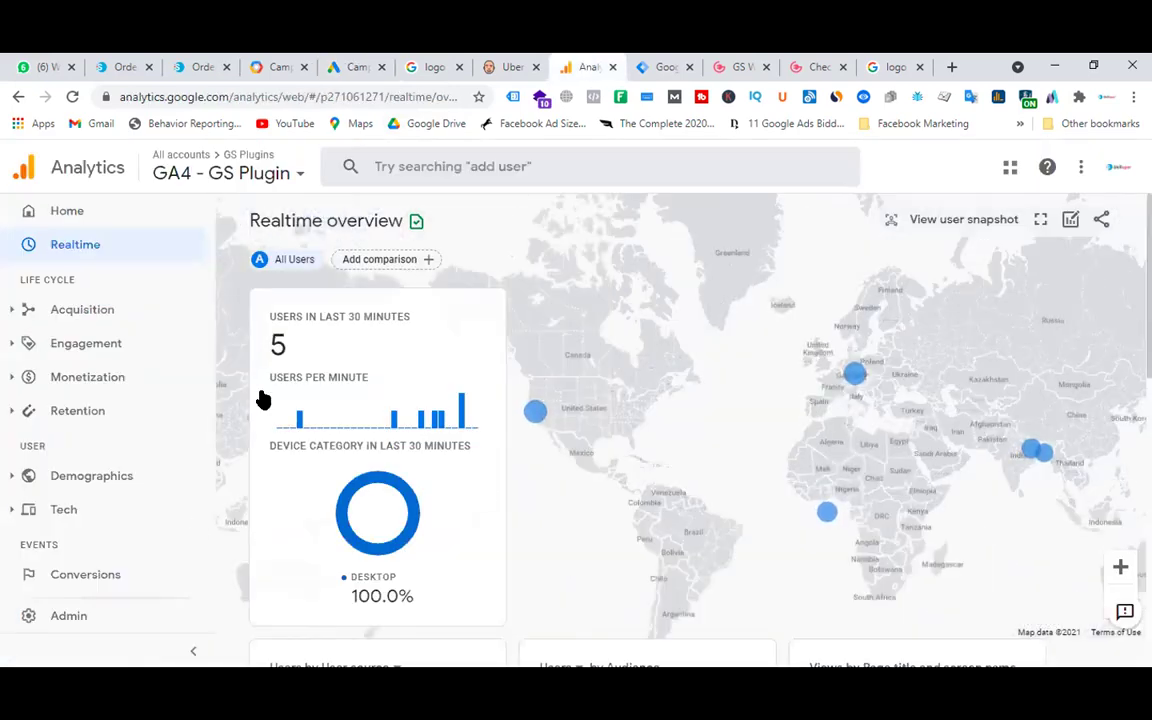
scroll(450, 410, "down", 7)
scroll(512, 418, "up", 7)
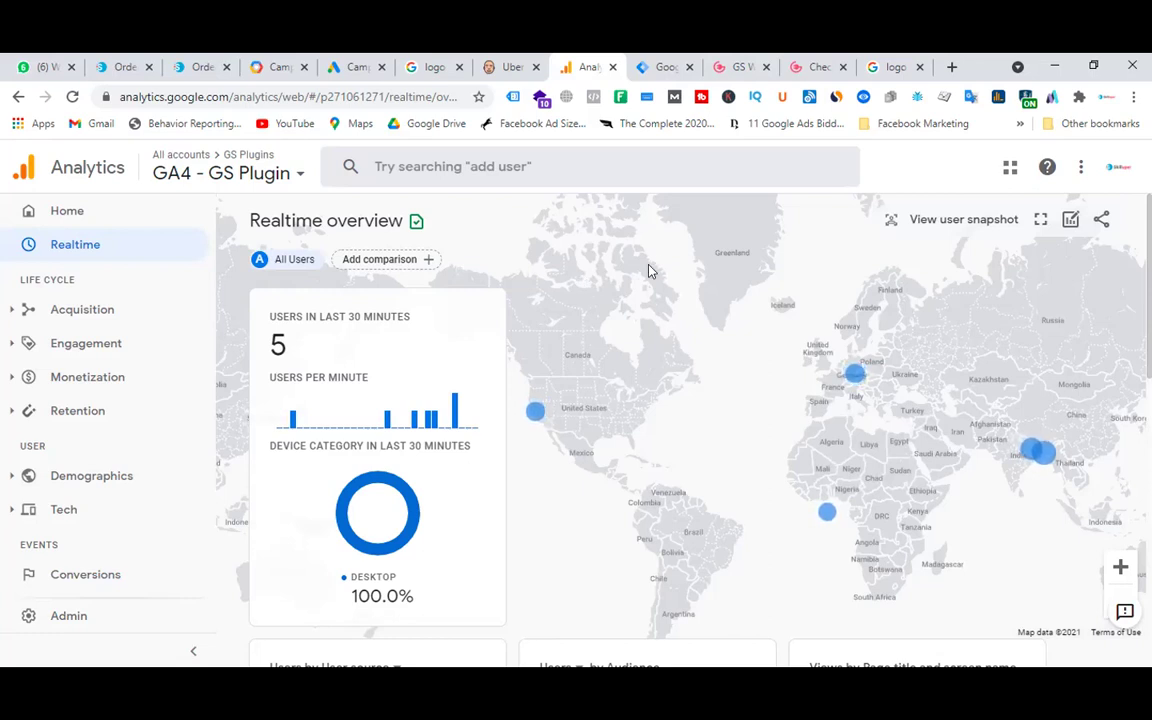
- Open the Home report of the GA4 - GS Plugin property and examine its user, engagement, revenue and country cards
left_click(78, 216)
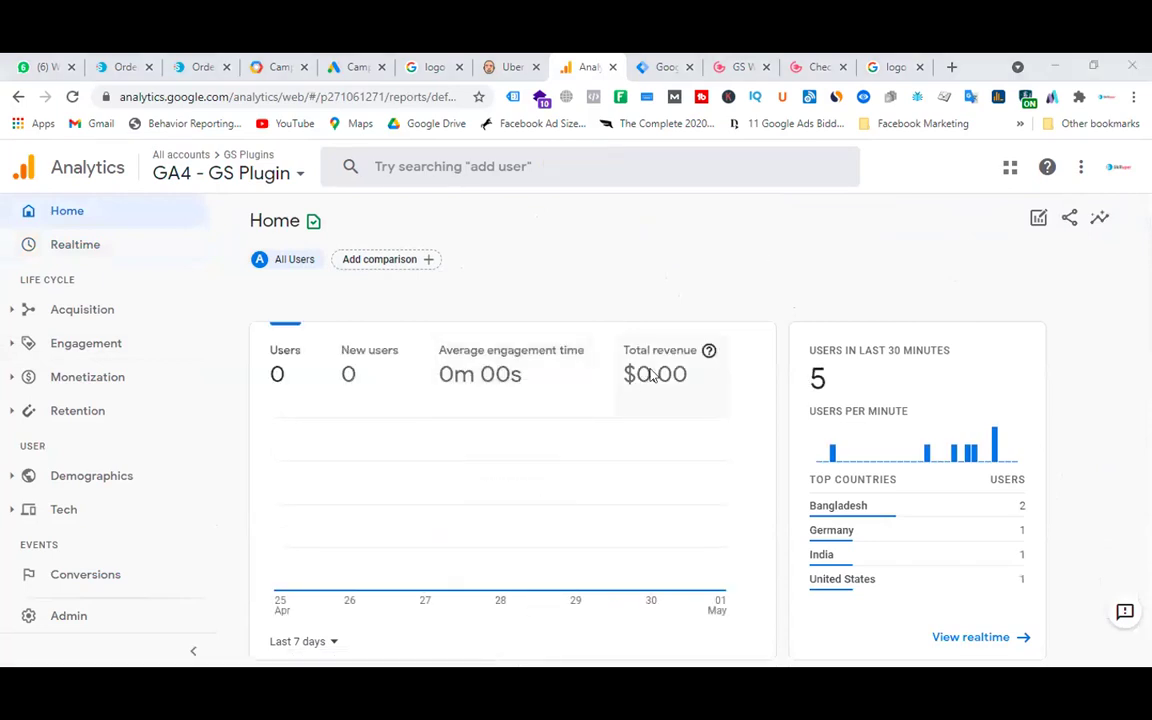
scroll(676, 425, "down", 6)
scroll(681, 452, "up", 2)
scroll(681, 452, "up", 4)
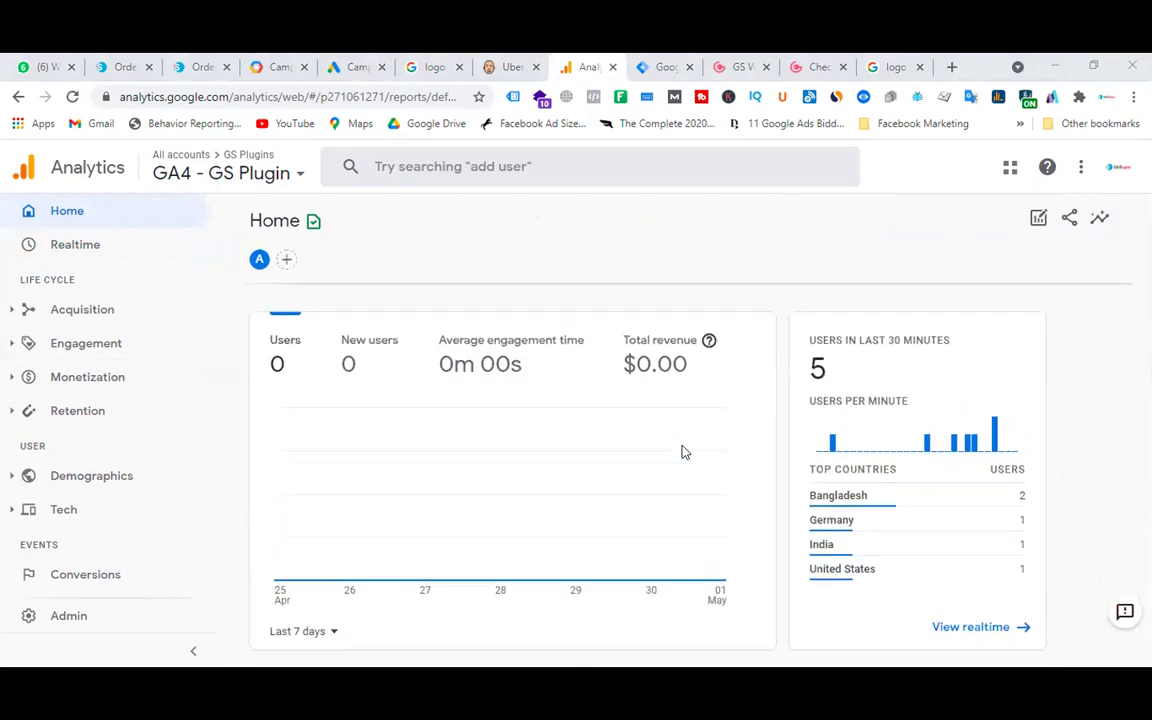
scroll(638, 391, "down", 10)
scroll(708, 450, "down", 5)
scroll(710, 447, "up", 15)
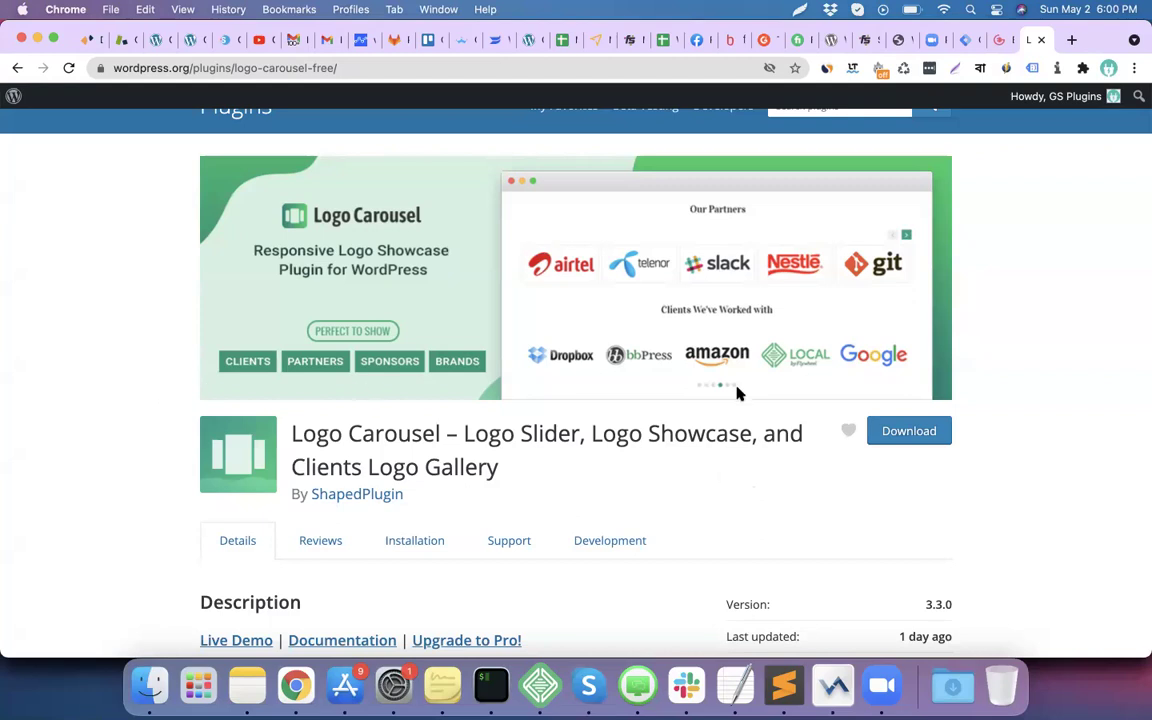
- Examine the description, version details and ratings of the Logo Carousel plugin on its WordPress.org page
scroll(737, 392, "down", 5)
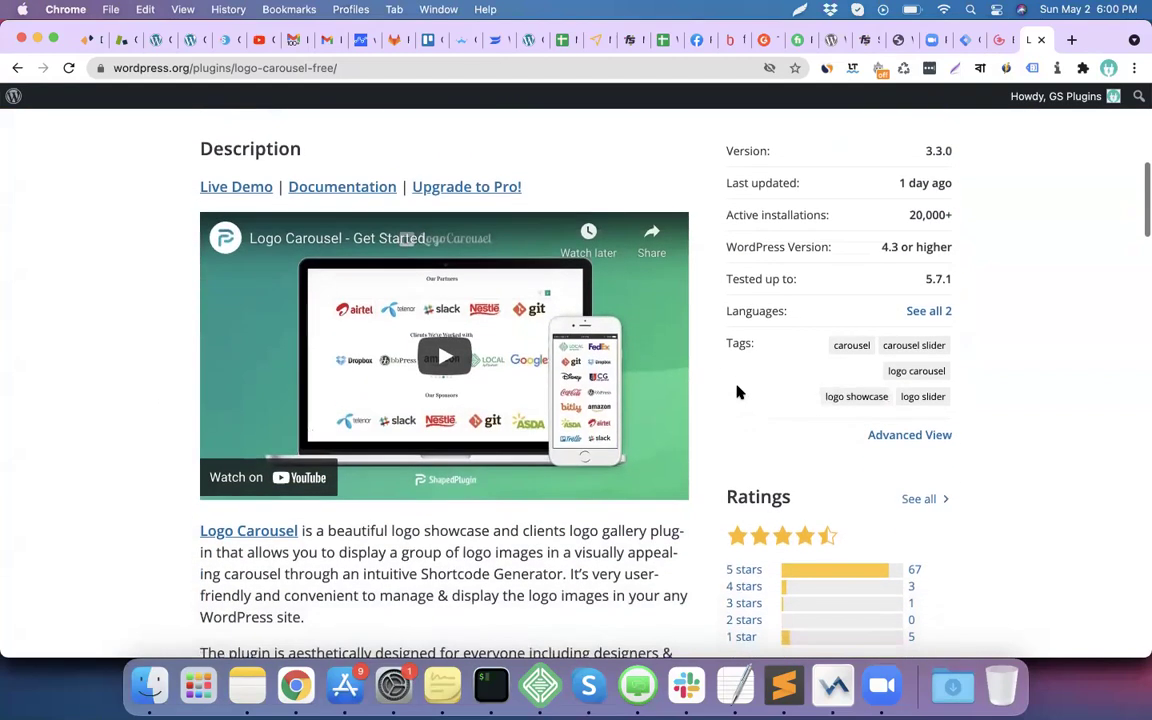